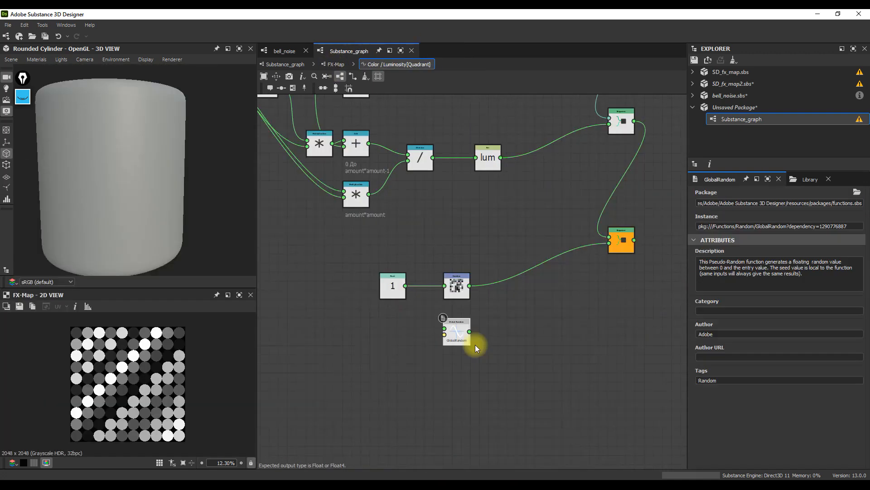
Step: Wire Global Random into the final Sequence with the float and a new integer node as inputs, and vary the integer's value
{"action": "scroll", "coordinate": [475, 345], "scroll_direction": "up", "scroll_amount": 3}
{"action": "key", "text": "space"}
{"action": "left_click", "coordinate": [382, 319]}
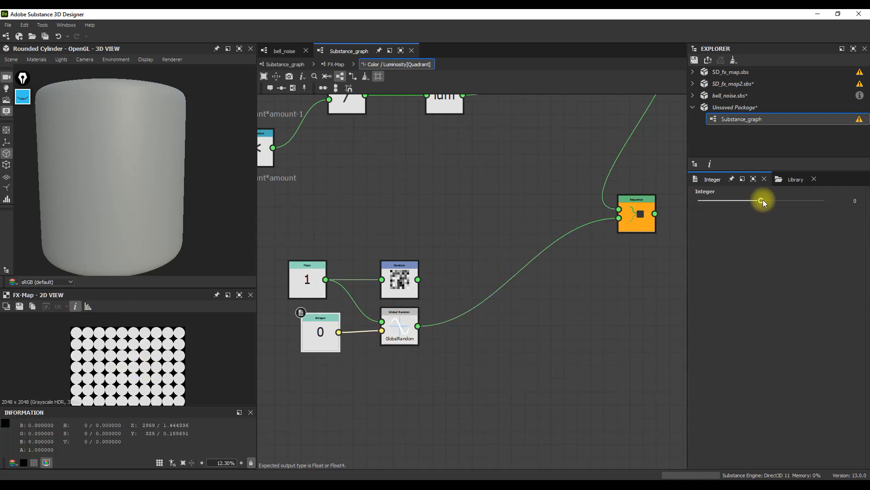
{"action": "scroll", "coordinate": [334, 330], "scroll_direction": "up", "scroll_amount": 1}
{"action": "left_click_drag", "start_coordinate": [764, 200], "coordinate": [787, 202]}
{"action": "scroll", "coordinate": [336, 322], "scroll_direction": "up", "scroll_amount": 2}
Step: Replace the integer node on Global Random with an integer cast driven by the Add node's output
{"action": "scroll", "coordinate": [336, 324], "scroll_direction": "down", "scroll_amount": 4}
{"action": "middle_click_drag", "start_coordinate": [336, 325], "coordinate": [522, 430]}
{"action": "scroll", "coordinate": [416, 335], "scroll_direction": "down", "scroll_amount": 2}
{"action": "left_click_drag", "start_coordinate": [482, 323], "coordinate": [462, 324]}
{"action": "scroll", "coordinate": [528, 303], "scroll_direction": "up", "scroll_amount": 3}
{"action": "left_click_drag", "start_coordinate": [541, 287], "coordinate": [576, 300]}
{"action": "left_click", "coordinate": [449, 273]}
{"action": "scroll", "coordinate": [448, 272], "scroll_direction": "down", "scroll_amount": 2}
{"action": "scroll", "coordinate": [446, 262], "scroll_direction": "up", "scroll_amount": 2}
{"action": "scroll", "coordinate": [425, 233], "scroll_direction": "down", "scroll_amount": 3}
{"action": "left_click_drag", "start_coordinate": [411, 227], "coordinate": [489, 375]}
{"action": "scroll", "coordinate": [440, 389], "scroll_direction": "up", "scroll_amount": 2}
{"action": "left_click", "coordinate": [439, 376]}
{"action": "key", "text": "Delete"}
{"action": "scroll", "coordinate": [140, 393], "scroll_direction": "down", "scroll_amount": 1}
{"action": "scroll", "coordinate": [399, 328], "scroll_direction": "down", "scroll_amount": 1}
{"action": "left_click_drag", "start_coordinate": [395, 368], "coordinate": [413, 364]}
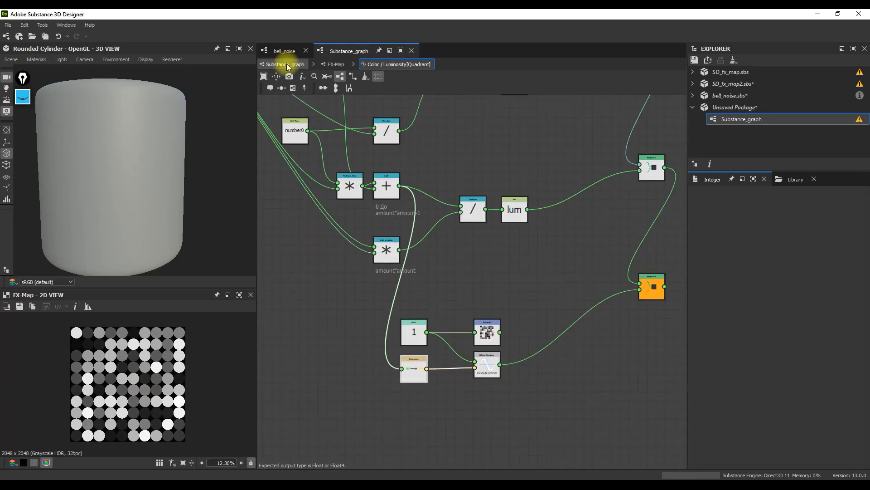
Step: Return to the main graph, vary its parameter starting from 100, and enlarge the 2D view
{"action": "left_click", "coordinate": [285, 65]}
{"action": "left_click", "coordinate": [857, 426]}
{"action": "type", "text": "100"}
{"action": "scroll", "coordinate": [113, 386], "scroll_direction": "up", "scroll_amount": 3}
{"action": "left_click_drag", "start_coordinate": [156, 287], "coordinate": [156, 111]}
{"action": "left_click_drag", "start_coordinate": [760, 425], "coordinate": [727, 425]}
Step: Open the FX-Map quadrant's Color / Luminosity function and set the float feeding the Sequence to 1
{"action": "left_click", "coordinate": [474, 281]}
{"action": "key", "text": "ctrl+e"}
{"action": "left_click", "coordinate": [417, 352]}
{"action": "scroll", "coordinate": [193, 297], "scroll_direction": "down", "scroll_amount": 1}
{"action": "left_click", "coordinate": [844, 203]}
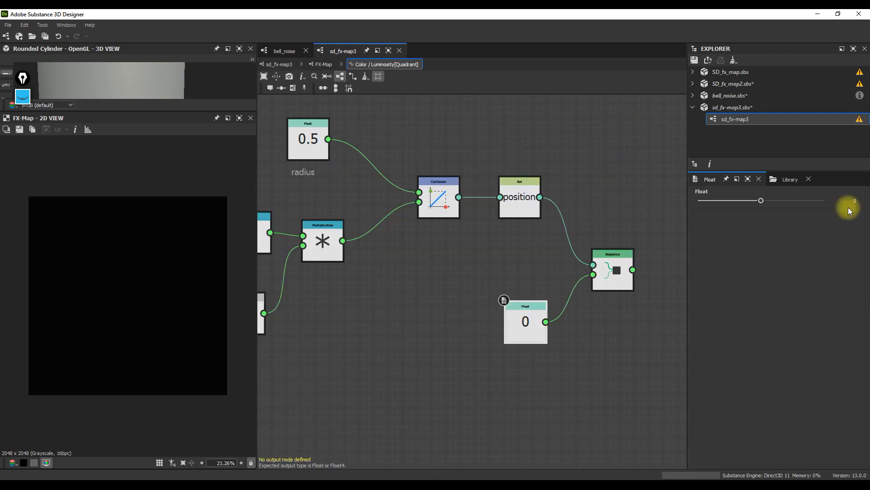
{"action": "left_click", "coordinate": [849, 204]}
{"action": "type", "text": "1"}
Step: Back in the FX-Map, set the quadrant's pattern size to 0.02 in width and height
{"action": "left_click", "coordinate": [323, 64]}
{"action": "left_click", "coordinate": [851, 318]}
{"action": "type", "text": "0.2202"}
{"action": "type", "text": "0.02"}
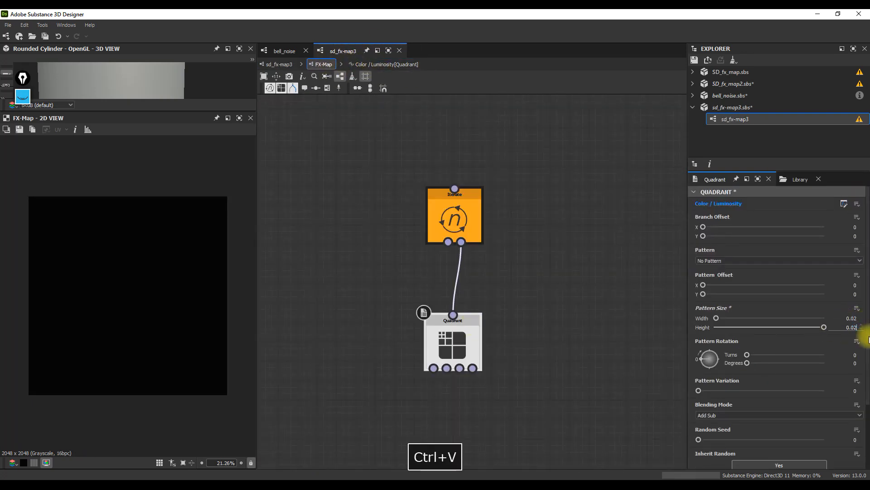
Step: Create a Pattern Offset function for the quadrant that reads the position variable, and set that node as its output
{"action": "left_click", "coordinate": [856, 275]}
{"action": "key", "text": "space"}
{"action": "left_click", "coordinate": [498, 249]}
{"action": "left_click", "coordinate": [738, 201]}
{"action": "type", "text": "position"}
{"action": "right_click", "coordinate": [473, 274]}
{"action": "left_click", "coordinate": [511, 315]}
Step: Return to the FX-Map and set the quadrant's pattern to Disc
{"action": "left_click", "coordinate": [323, 64]}
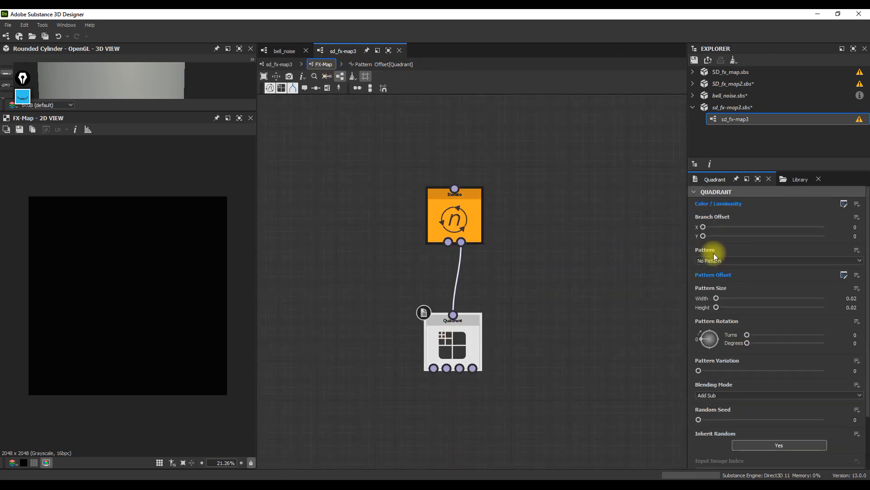
{"action": "left_click", "coordinate": [714, 259]}
{"action": "left_click", "coordinate": [714, 288]}
{"action": "scroll", "coordinate": [167, 301], "scroll_direction": "down", "scroll_amount": 1}
Step: In the main graph, set the FX-Map node's output format to HDR High Precision (32F)
{"action": "left_click", "coordinate": [279, 65]}
{"action": "left_click", "coordinate": [844, 236]}
{"action": "left_click", "coordinate": [780, 247]}
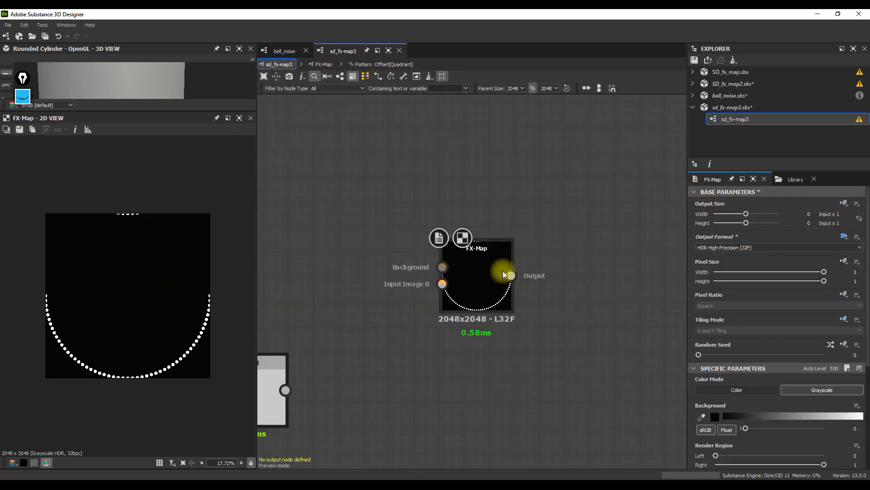
Step: Show pixel information in the 2D view and open the quadrant's Color / Luminosity function
{"action": "left_click", "coordinate": [75, 130]}
{"action": "scroll", "coordinate": [165, 265], "scroll_direction": "up", "scroll_amount": 5}
{"action": "left_click", "coordinate": [324, 64]}
{"action": "left_click", "coordinate": [454, 341]}
{"action": "left_click", "coordinate": [857, 203]}
{"action": "key", "text": "ctrl+v"}
Step: Replace the Pi node in the function with a 2 Pi node
{"action": "key", "text": "space"}
{"action": "type", "text": "pi"}
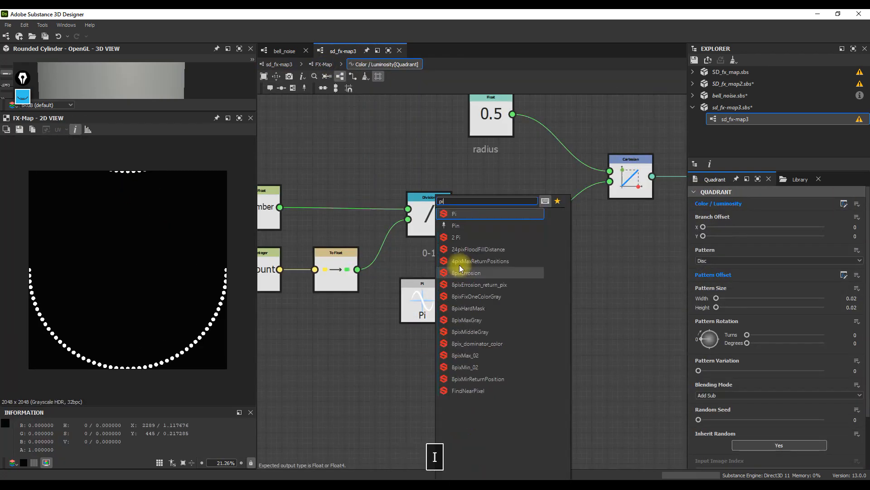
{"action": "left_click", "coordinate": [454, 236]}
{"action": "left_click_drag", "start_coordinate": [450, 363], "coordinate": [486, 228]}
{"action": "left_click", "coordinate": [439, 315]}
{"action": "key", "text": "Delete"}
Step: Lower the value of the radius float in the Color / Luminosity function
{"action": "scroll", "coordinate": [417, 352], "scroll_direction": "down", "scroll_amount": 3}
{"action": "left_click", "coordinate": [460, 215]}
{"action": "left_click_drag", "start_coordinate": [792, 201], "coordinate": [781, 200]}
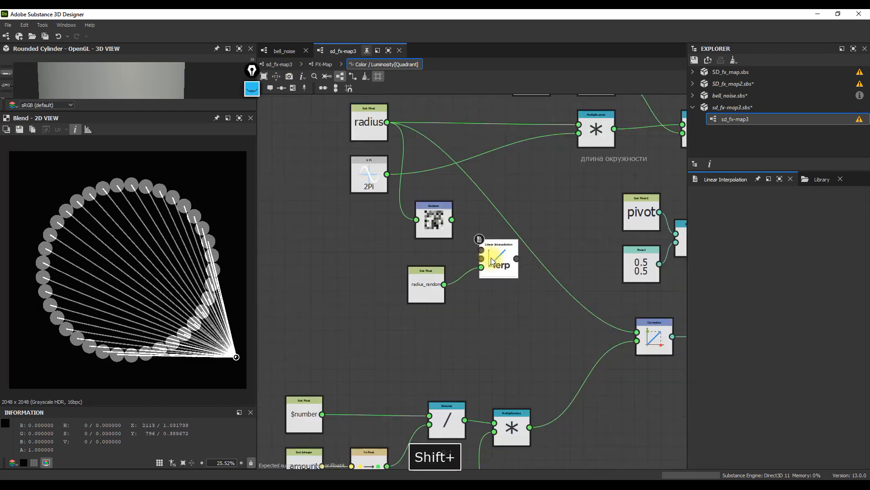
Step: Wire the Linear Interpolation node's inputs for the randomized radius and connect its output to the Cartesian node
{"action": "left_click_drag", "start_coordinate": [442, 344], "coordinate": [511, 230]}
{"action": "left_click_drag", "start_coordinate": [418, 271], "coordinate": [427, 238]}
{"action": "scroll", "coordinate": [471, 234], "scroll_direction": "down", "scroll_amount": 3}
{"action": "left_click_drag", "start_coordinate": [518, 227], "coordinate": [583, 332]}
Step: Raise the radius_random preview value in the main graph and open the circle FX-Map for editing
{"action": "left_click", "coordinate": [279, 65]}
{"action": "left_click_drag", "start_coordinate": [700, 364], "coordinate": [738, 364]}
{"action": "scroll", "coordinate": [428, 274], "scroll_direction": "up", "scroll_amount": 2}
{"action": "left_click", "coordinate": [292, 202]}
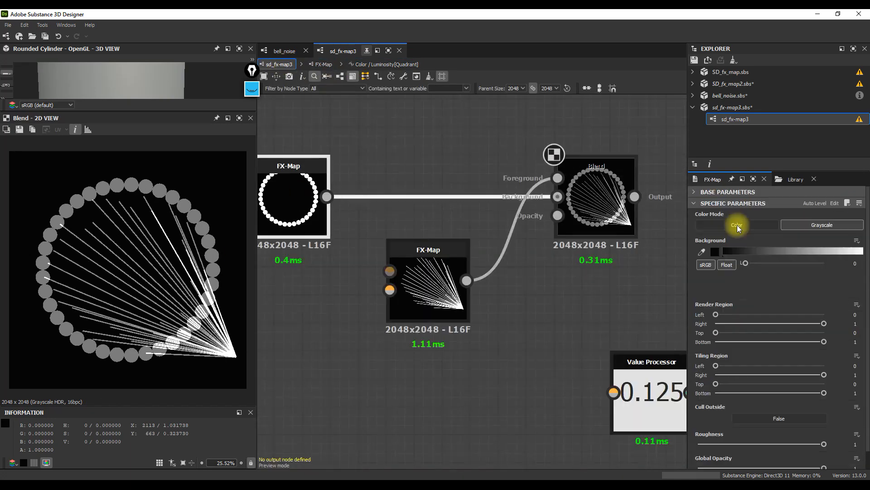
{"action": "left_click", "coordinate": [843, 202]}
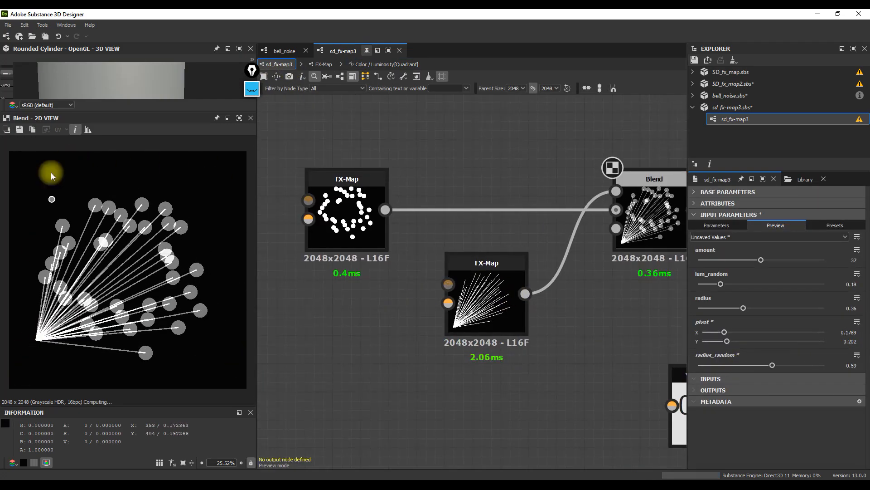
Step: In the lines FX-Map's Color / Luminosity function, add a float of 1 with a Random node feeding a new Sequence joined with size
{"action": "key", "text": "ctrl+e"}
{"action": "left_click", "coordinate": [284, 68]}
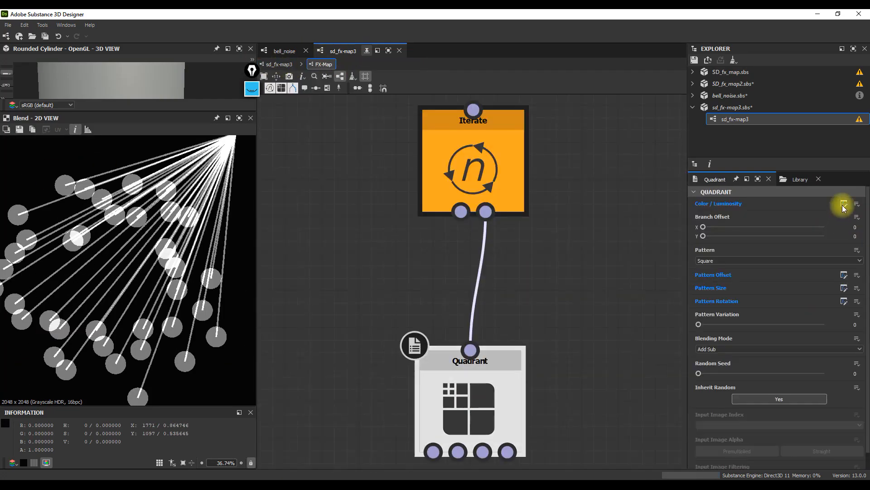
{"action": "left_click", "coordinate": [843, 204]}
{"action": "key", "text": "space"}
{"action": "left_click", "coordinate": [588, 369]}
{"action": "key", "text": "space"}
{"action": "left_click", "coordinate": [622, 431]}
{"action": "left_click", "coordinate": [657, 217]}
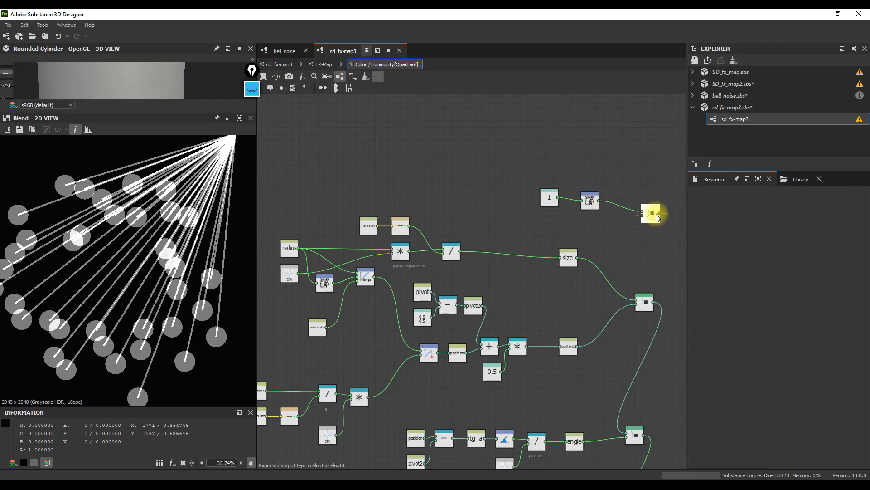
{"action": "scroll", "coordinate": [635, 227], "scroll_direction": "down", "scroll_amount": 3}
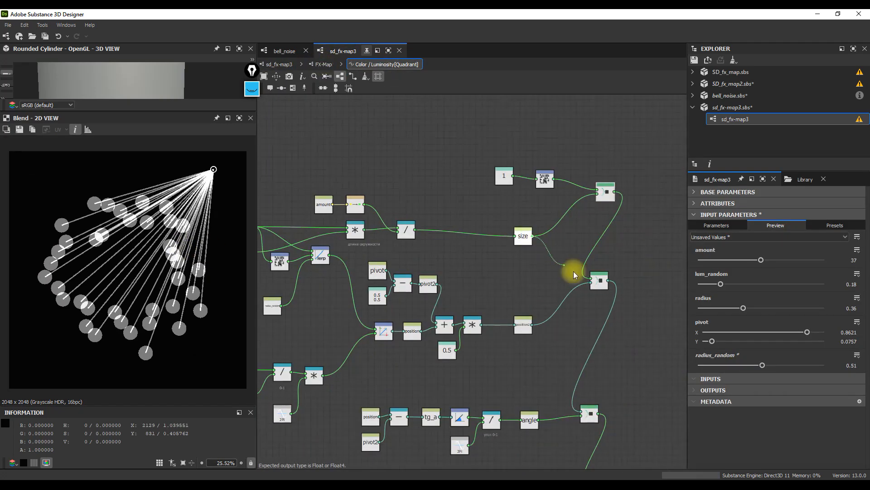
{"action": "left_click", "coordinate": [279, 64]}
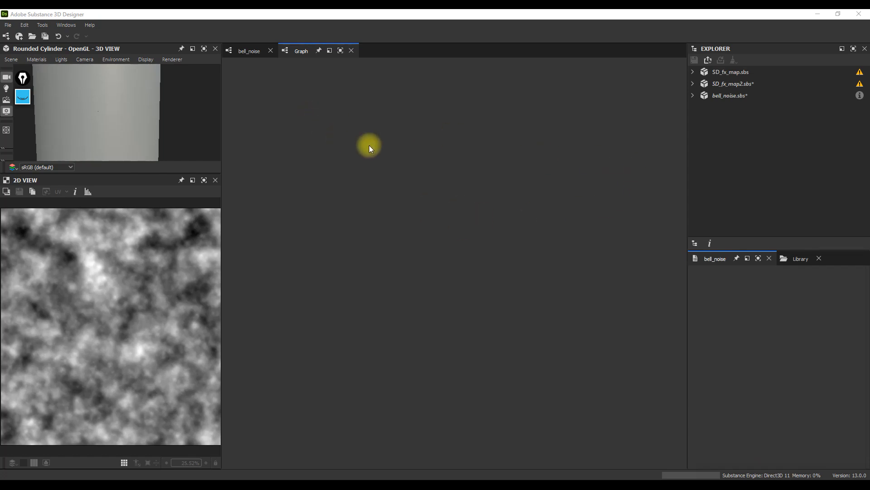
Step: Create a new Substance graph from the Empty template with the default settings
{"action": "left_click", "coordinate": [9, 25]}
{"action": "mouse_move", "coordinate": [20, 35]}
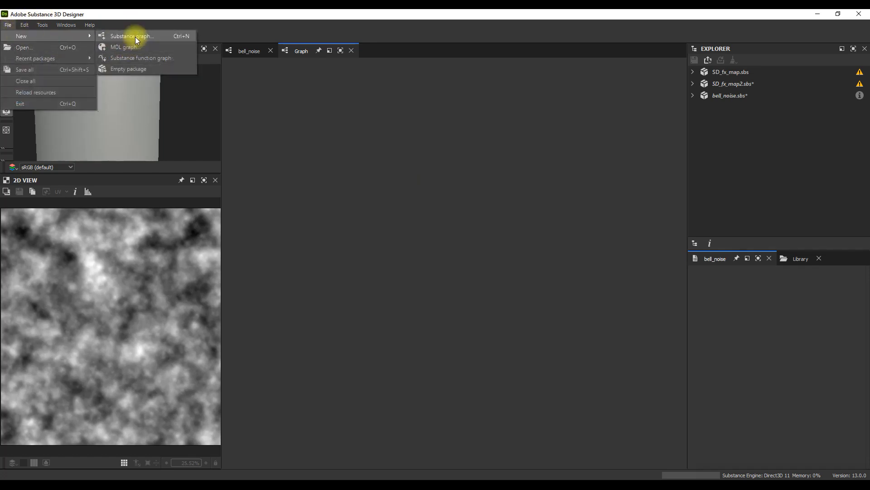
{"action": "left_click", "coordinate": [136, 40]}
{"action": "left_click", "coordinate": [543, 356]}
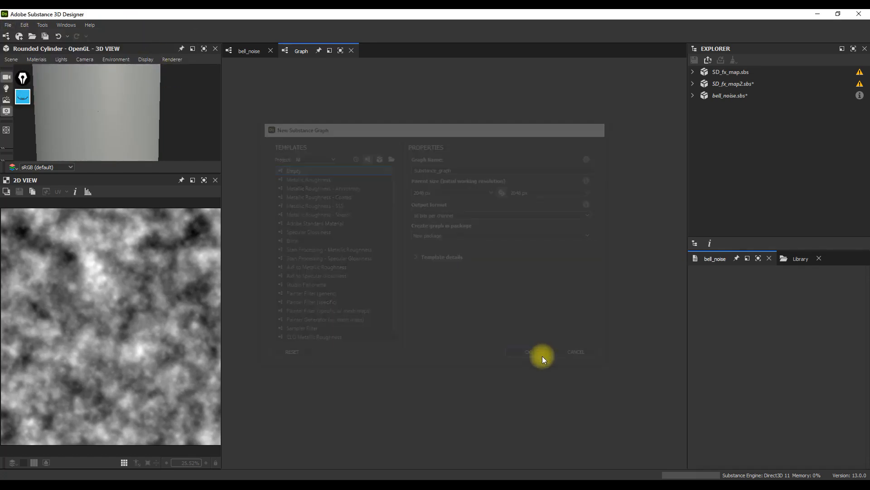
Step: Add an FX-Map node to the graph and set its color mode to Grayscale
{"action": "key", "text": "space"}
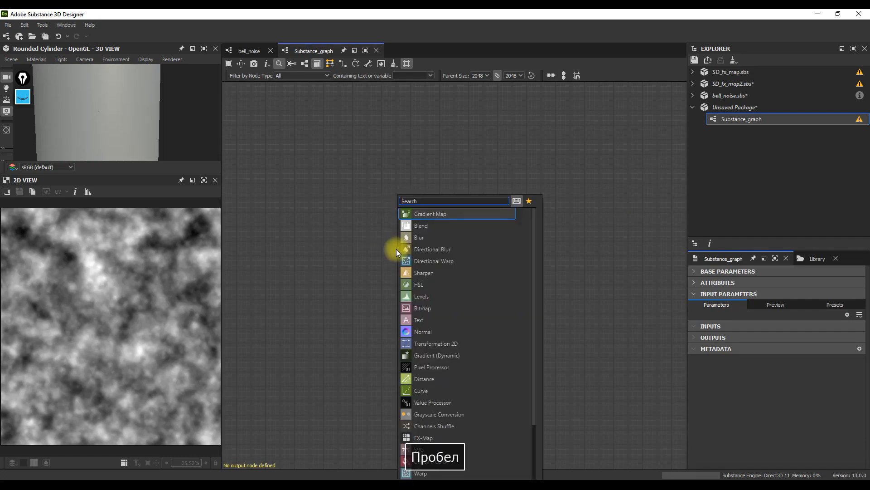
{"action": "left_click", "coordinate": [441, 439]}
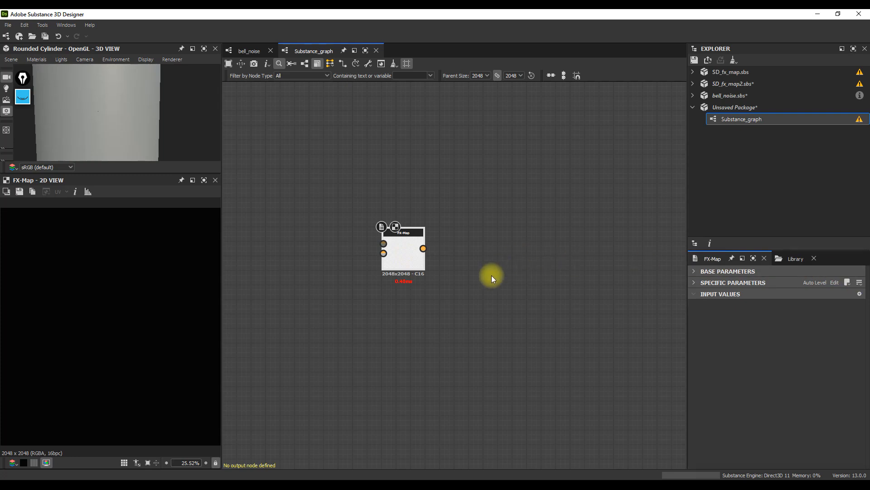
{"action": "left_click", "coordinate": [695, 284]}
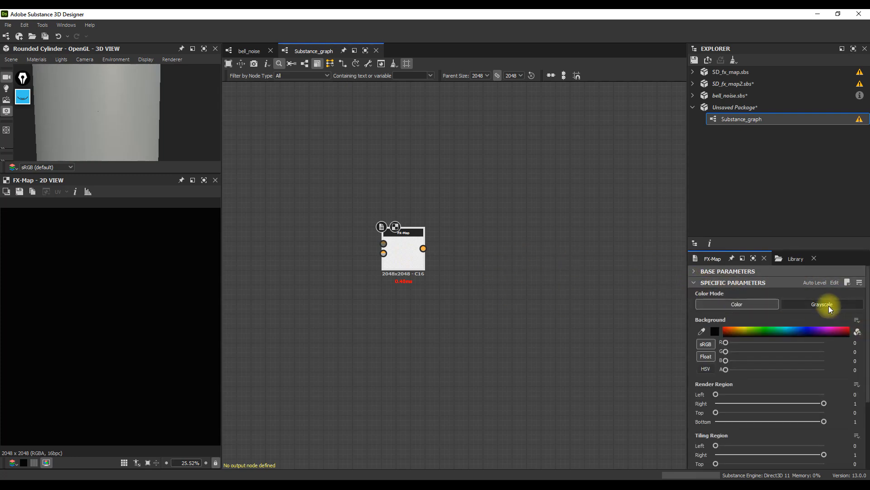
{"action": "left_click", "coordinate": [828, 306]}
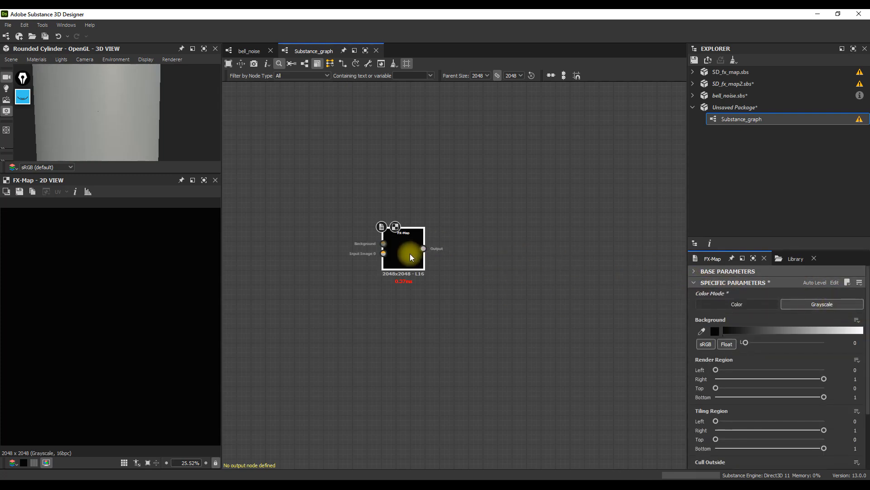
Step: Open the FX-Map and link a new Iterate node above the Quadrant through its second output only, removing the extra link
{"action": "key", "text": "ctrl+e"}
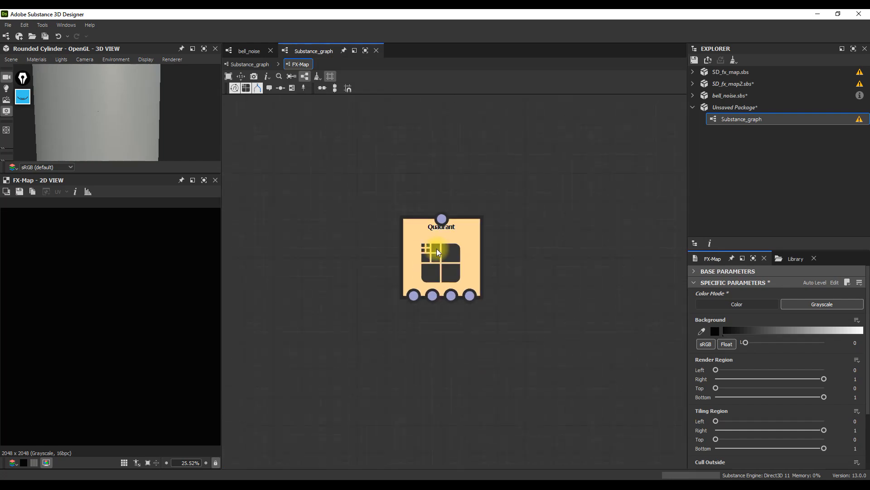
{"action": "left_click_drag", "start_coordinate": [431, 258], "coordinate": [446, 216]}
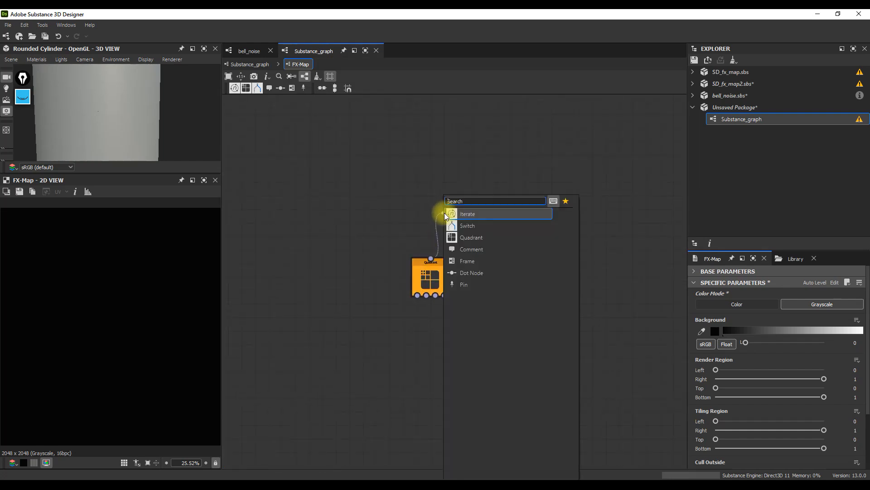
{"action": "left_click", "coordinate": [469, 216]}
{"action": "key", "text": "x"}
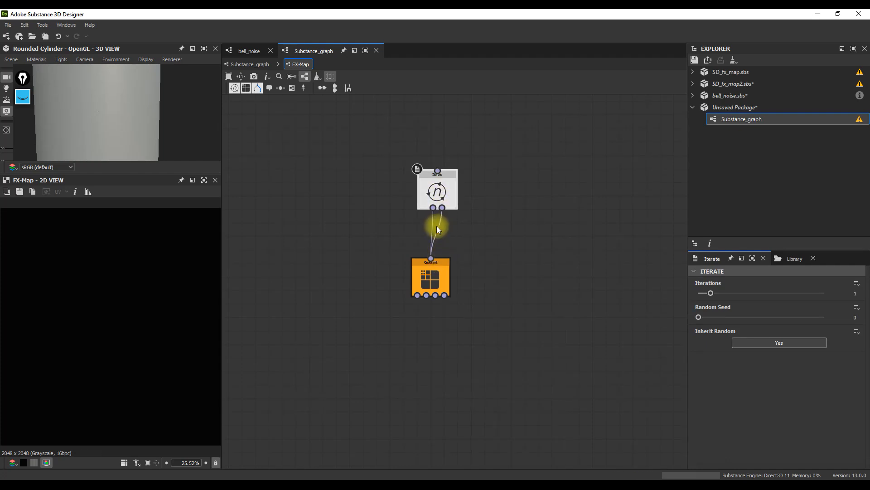
{"action": "left_click", "coordinate": [432, 221]}
{"action": "key", "text": "Delete"}
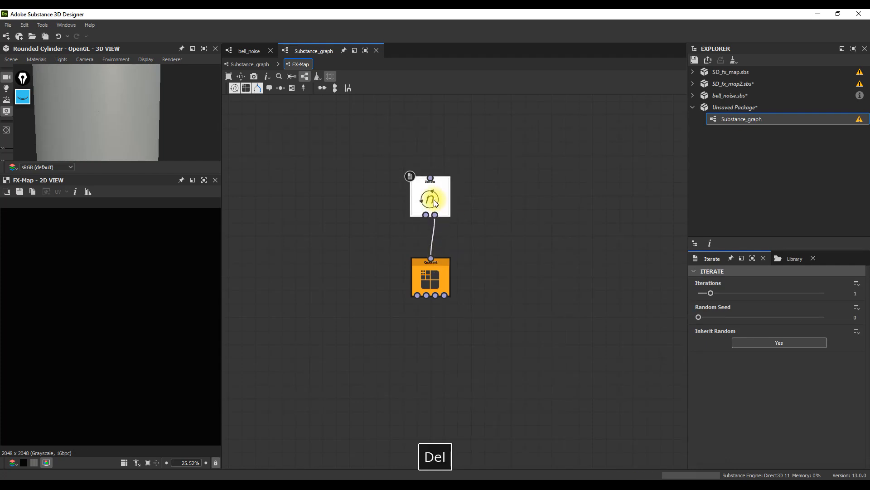
{"action": "scroll", "coordinate": [435, 198], "scroll_direction": "up", "scroll_amount": 2}
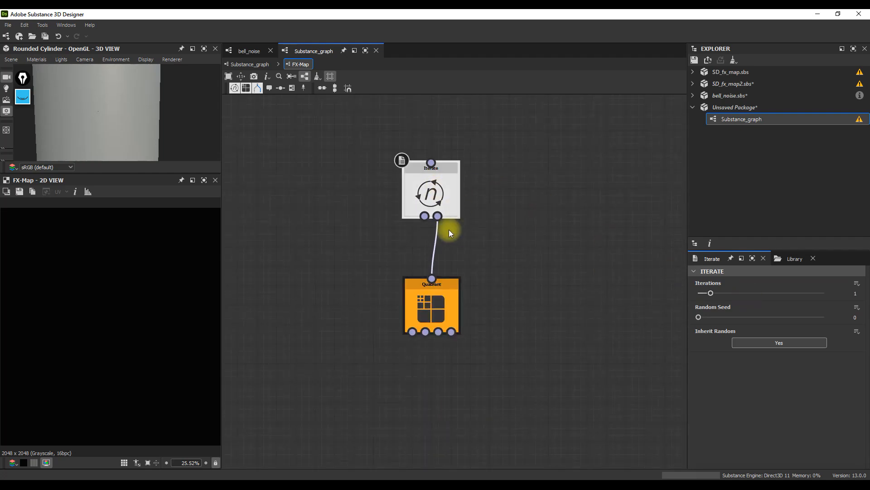
Step: Set the Iterate node's iterations to 9 and make it the root node
{"action": "left_click_drag", "start_coordinate": [711, 293], "coordinate": [811, 293]}
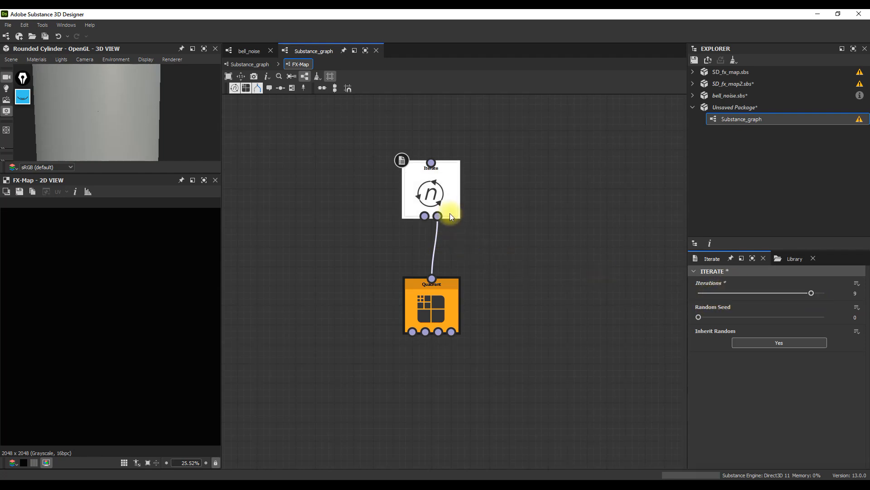
{"action": "right_click", "coordinate": [439, 192]}
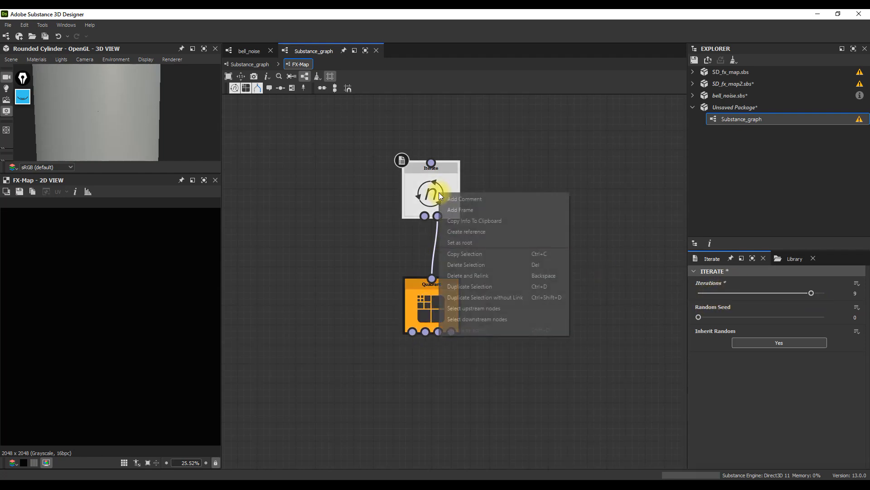
{"action": "left_click", "coordinate": [477, 243]}
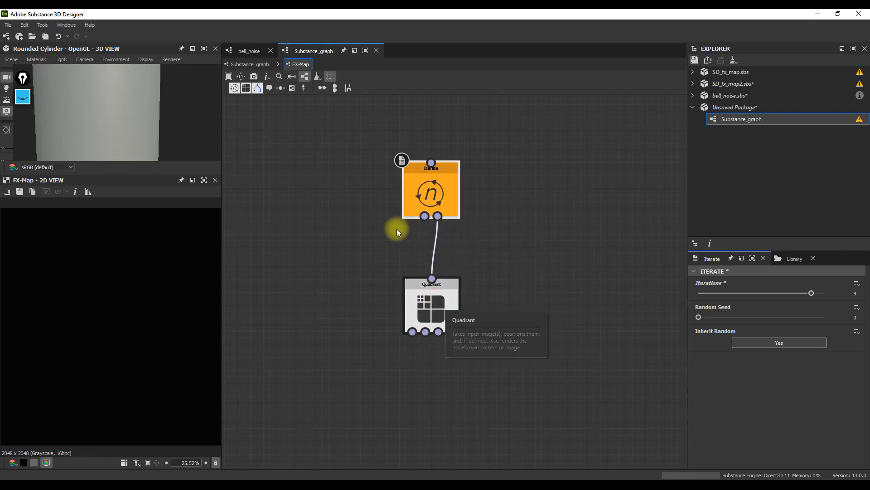
Step: Replace the link to the Quadrant with one from the Iterate node's first output
{"action": "left_click", "coordinate": [430, 236]}
{"action": "key", "text": "Delete"}
{"action": "left_click_drag", "start_coordinate": [425, 240], "coordinate": [432, 278]}
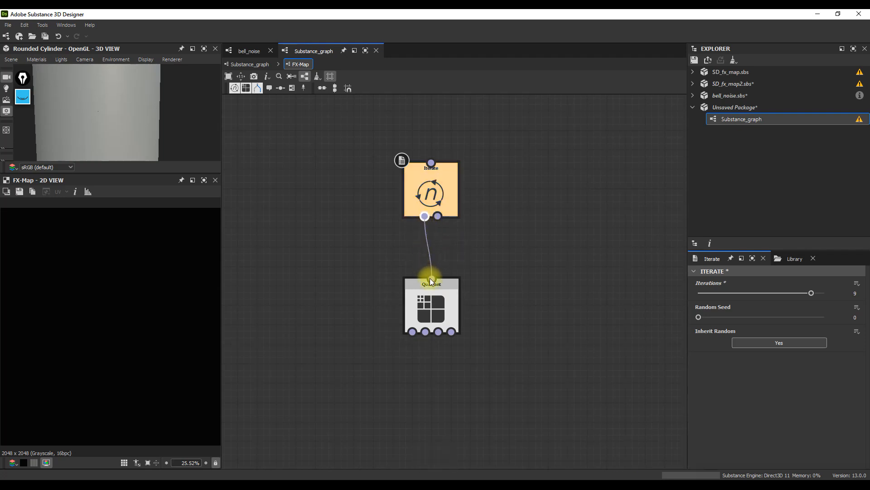
{"action": "left_click_drag", "start_coordinate": [435, 187], "coordinate": [436, 204]}
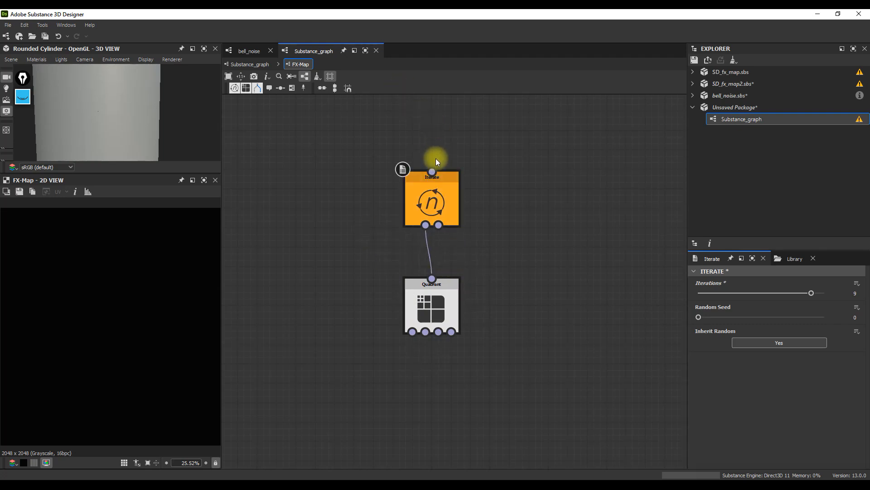
Step: Add a second Iterate node above the first, linked through its second output, and set it as root
{"action": "left_click_drag", "start_coordinate": [435, 157], "coordinate": [442, 126]}
{"action": "left_click", "coordinate": [469, 146]}
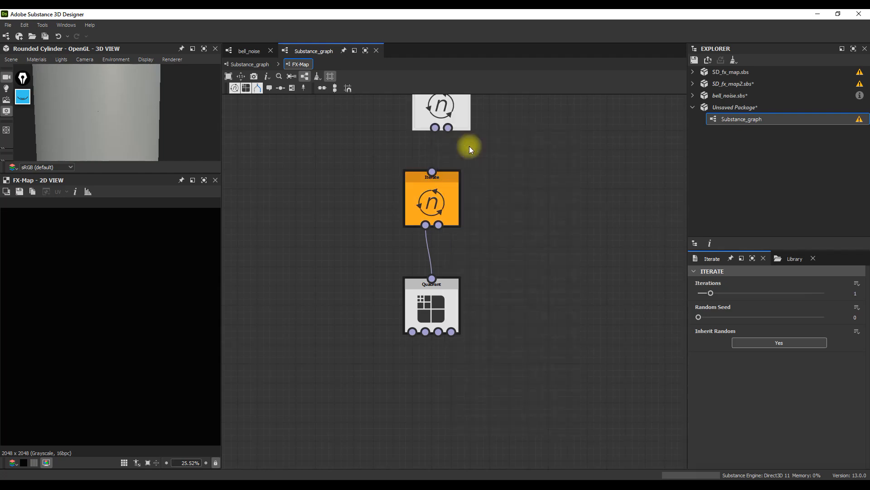
{"action": "middle_click_drag", "start_coordinate": [446, 113], "coordinate": [439, 160]}
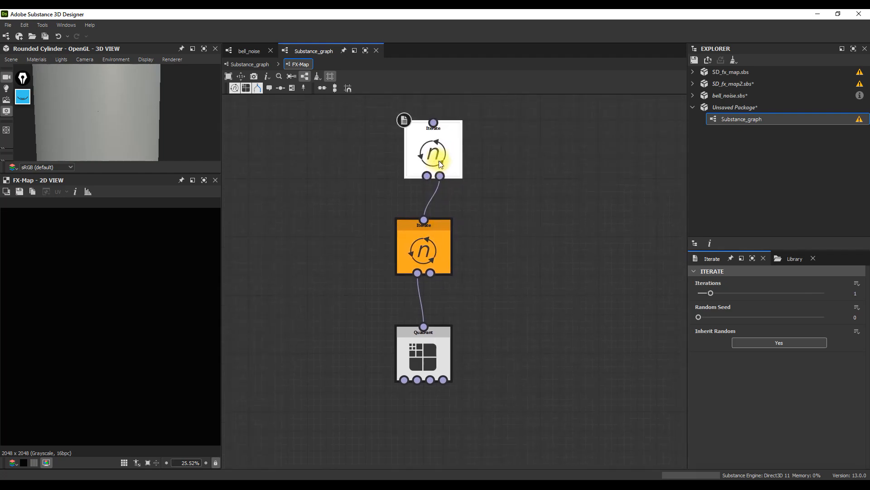
{"action": "left_click_drag", "start_coordinate": [431, 158], "coordinate": [423, 157]}
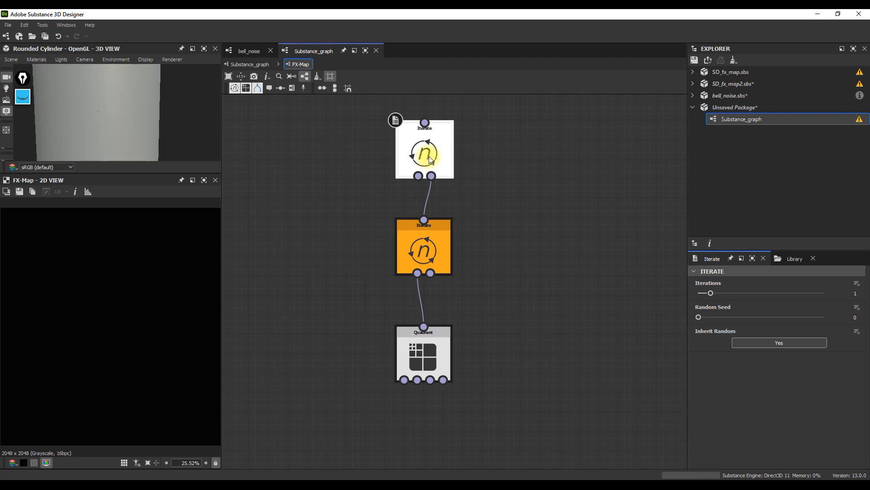
{"action": "right_click", "coordinate": [431, 154]}
{"action": "left_click", "coordinate": [467, 199]}
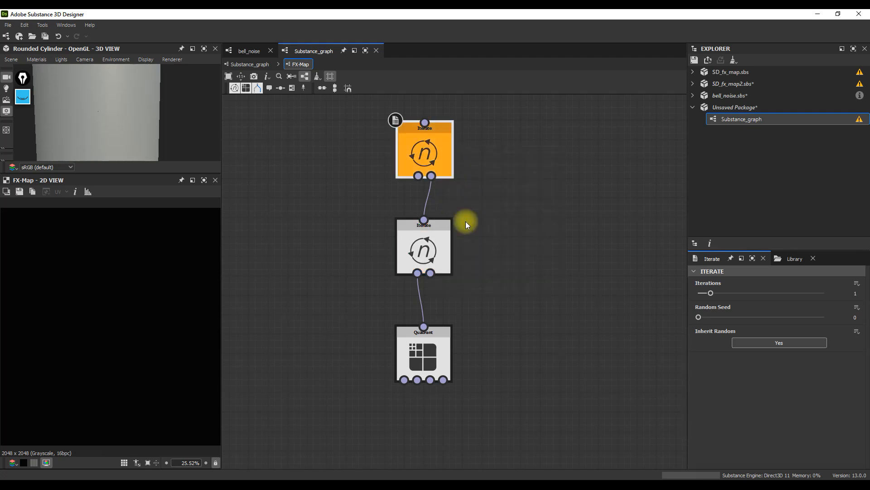
Step: Set the lower Iterate node's iterations to 11
{"action": "left_click", "coordinate": [435, 246]}
{"action": "left_click_drag", "start_coordinate": [849, 294], "coordinate": [867, 301]}
{"action": "type", "text": "11"}
{"action": "key", "text": "Tab"}
Step: Delete the upper Iterate node and relink the remaining Iterate node's second output to the Quadrant
{"action": "left_click", "coordinate": [433, 152]}
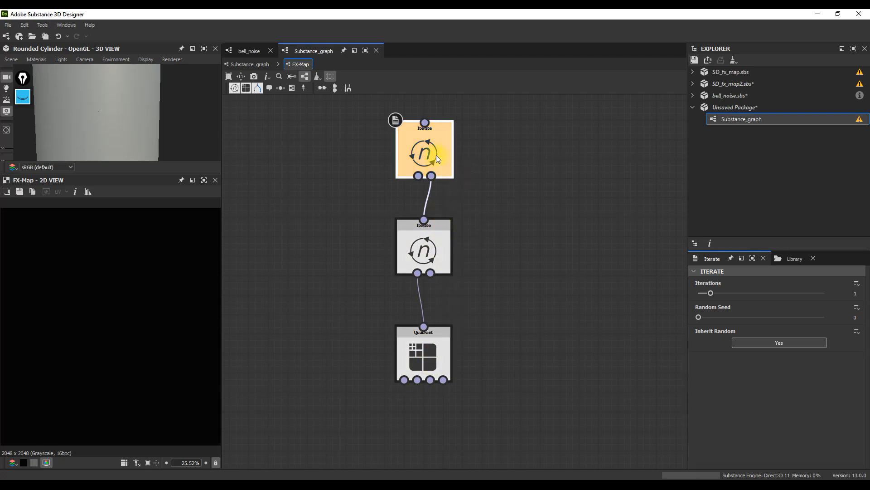
{"action": "key", "text": "Delete"}
{"action": "left_click", "coordinate": [421, 299]}
{"action": "key", "text": "Delete"}
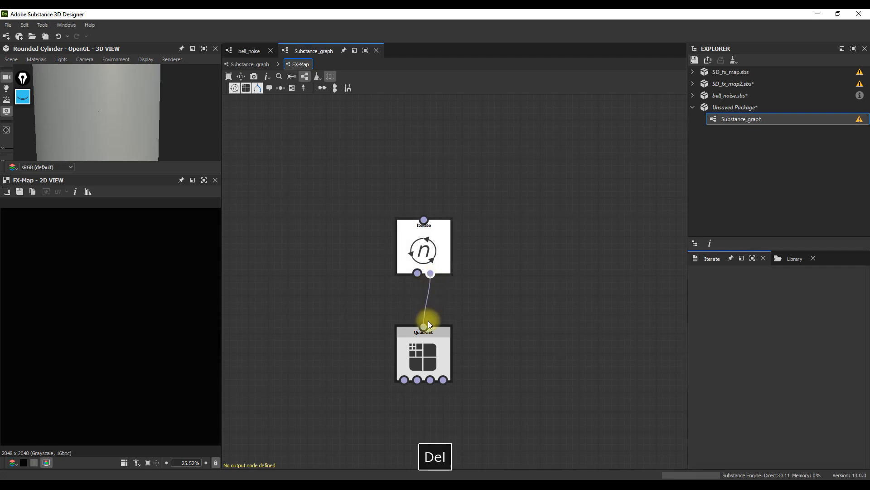
Step: Set the remaining Iterate node as the root of the FX-Map
{"action": "left_click", "coordinate": [430, 253]}
{"action": "right_click", "coordinate": [431, 251]}
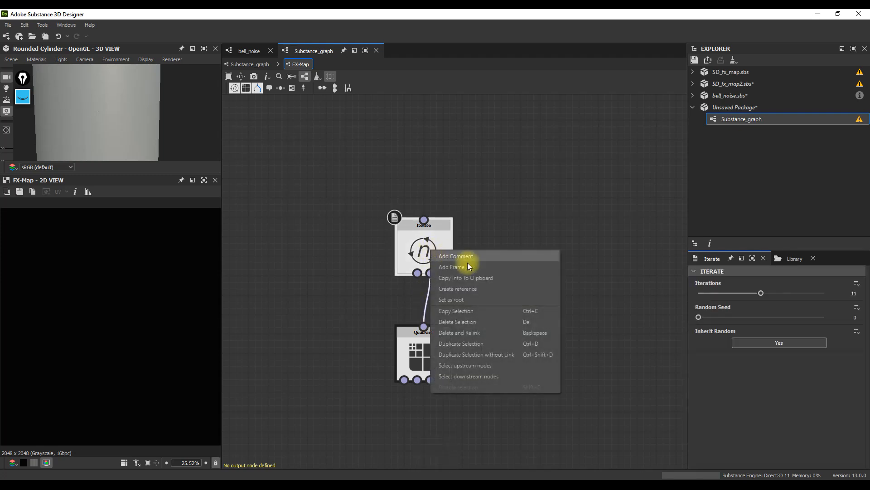
{"action": "left_click", "coordinate": [467, 299]}
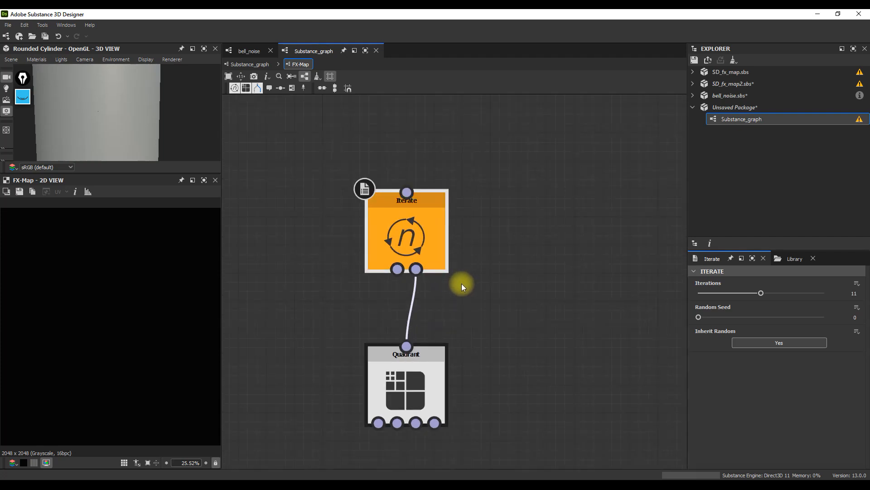
{"action": "scroll", "coordinate": [516, 245], "scroll_direction": "up", "scroll_amount": 2}
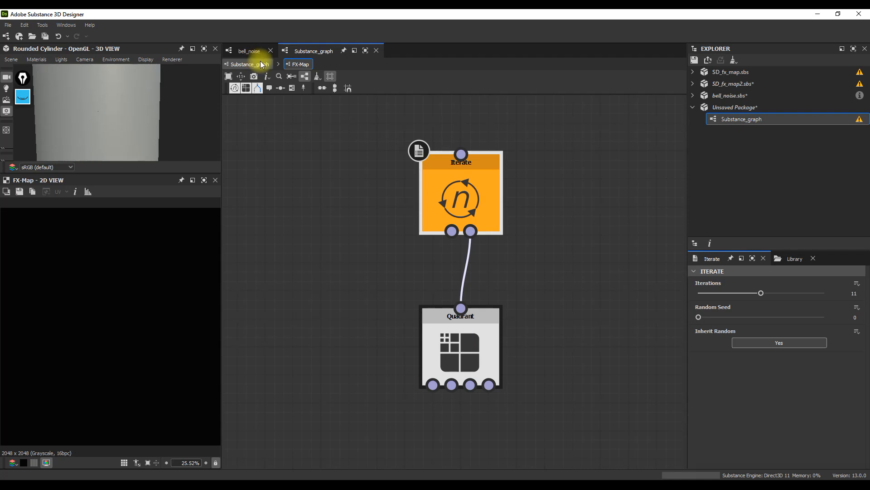
Step: Add an input parameter to Substance_graph with the identifier amount and the type Integer
{"action": "left_click", "coordinate": [857, 284]}
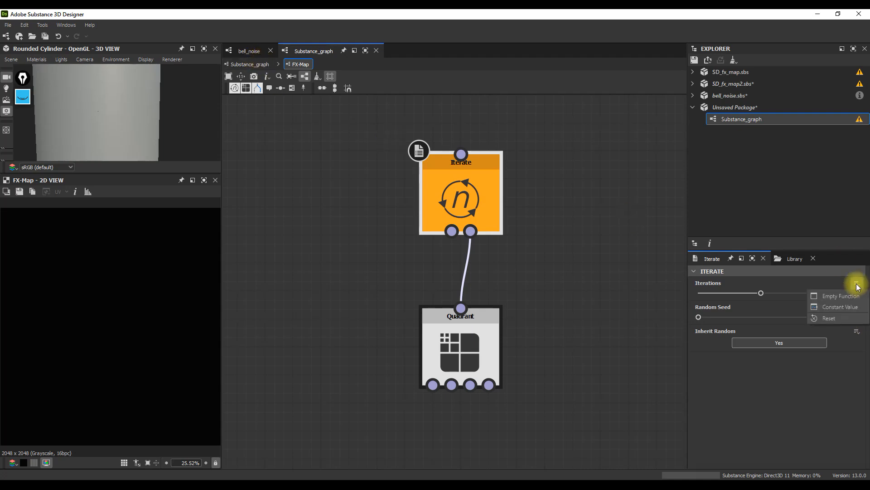
{"action": "left_click", "coordinate": [247, 64]}
{"action": "left_click", "coordinate": [521, 234]}
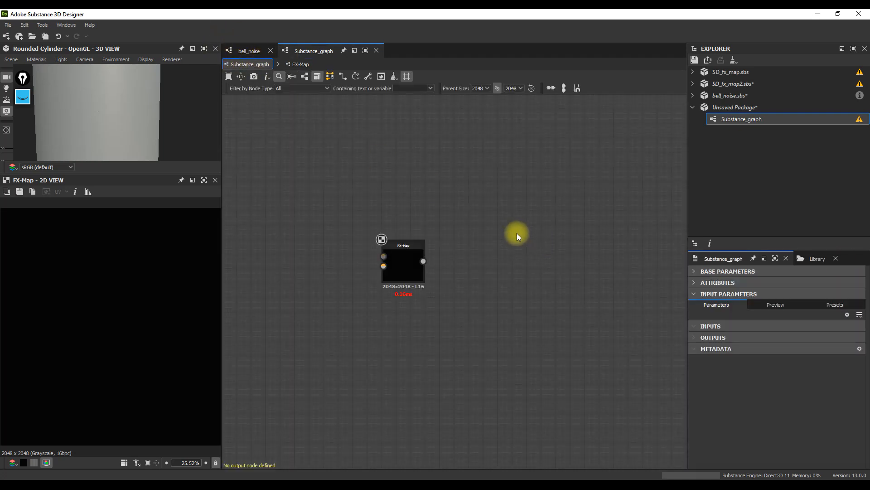
{"action": "left_click", "coordinate": [848, 314]}
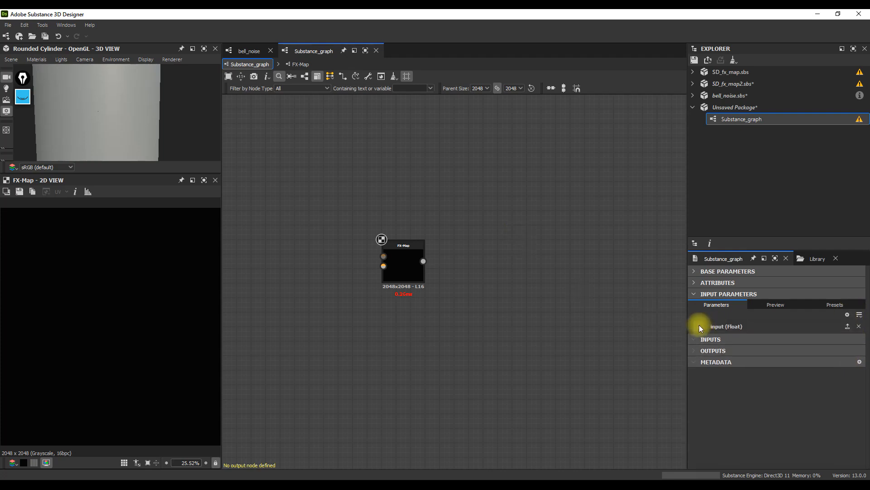
{"action": "left_click", "coordinate": [699, 326]}
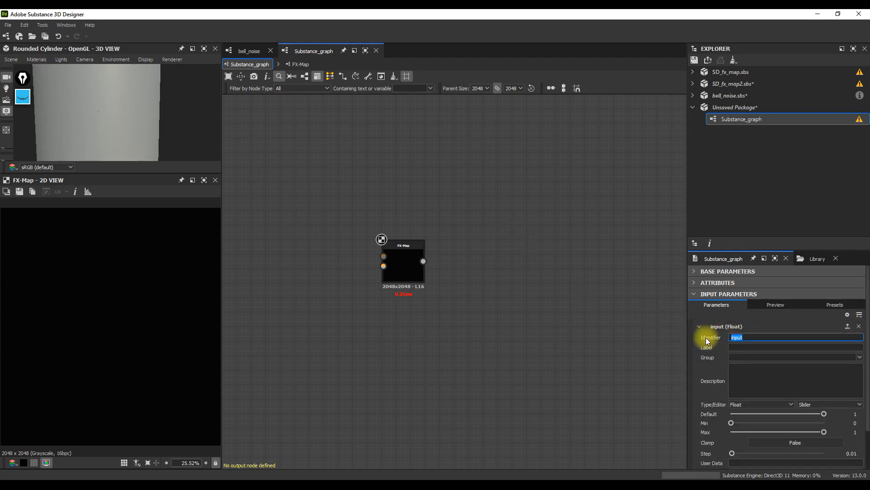
{"action": "type", "text": "amount"}
{"action": "left_click", "coordinate": [790, 403]}
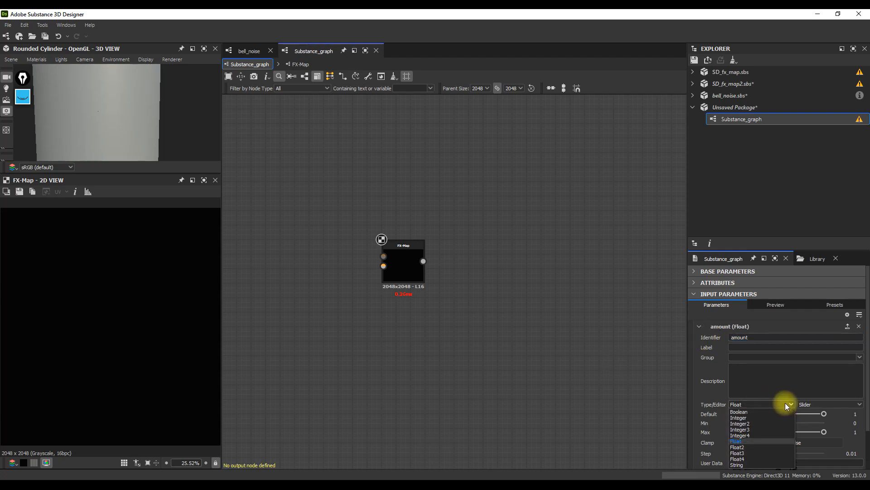
{"action": "left_click", "coordinate": [764, 418]}
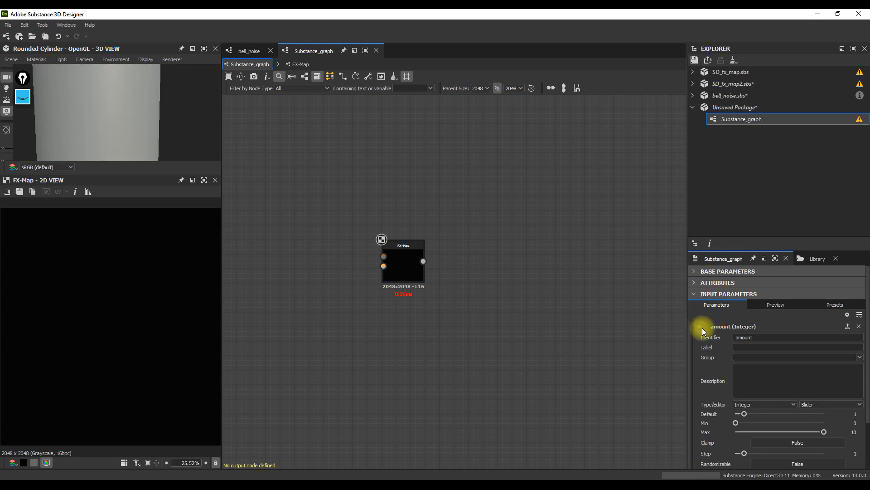
Step: Open the FX-Map again and create an empty function for the Iterate node's Iterations parameter
{"action": "left_click", "coordinate": [411, 263]}
{"action": "key", "text": "ctrl+e"}
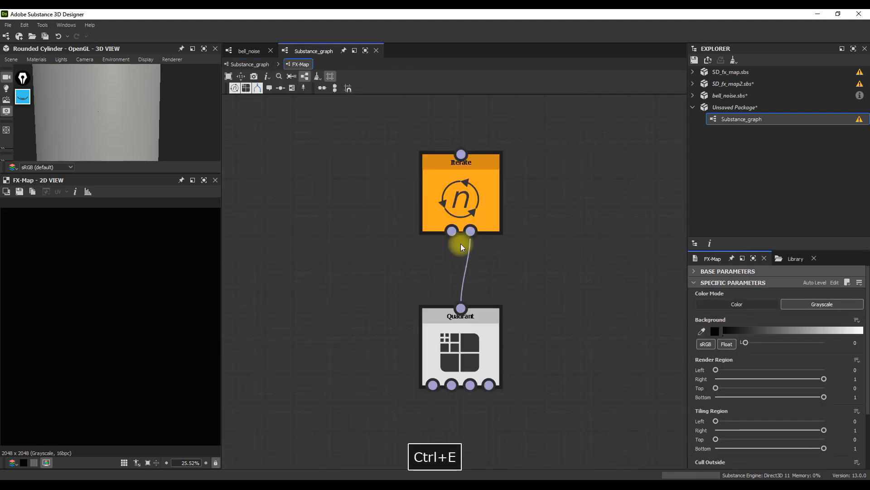
{"action": "left_click", "coordinate": [458, 341]}
{"action": "left_click", "coordinate": [468, 205]}
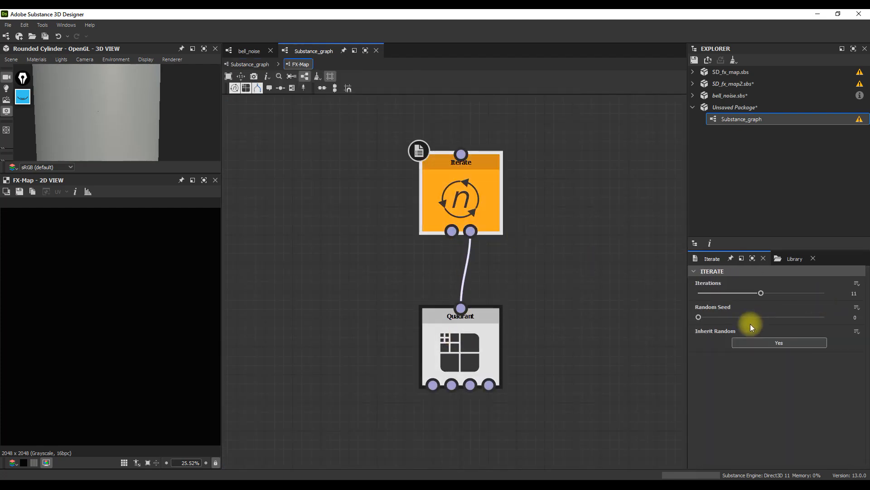
{"action": "left_click", "coordinate": [856, 283]}
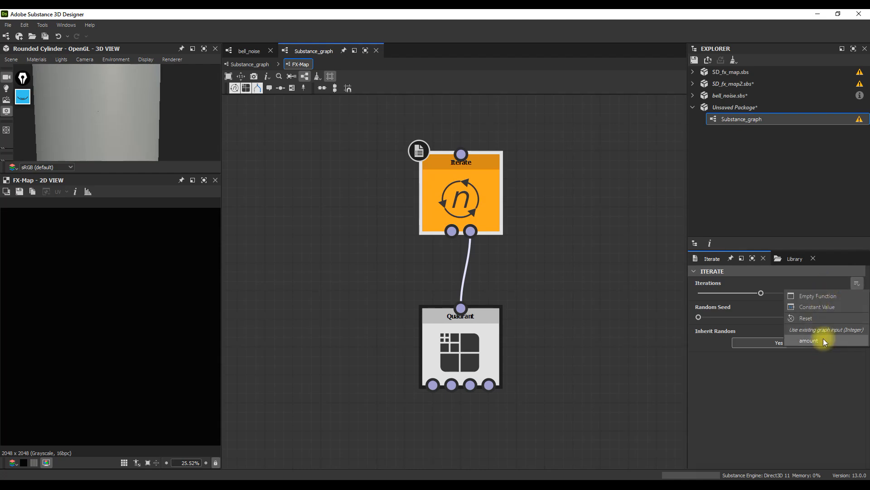
{"action": "left_click", "coordinate": [821, 296]}
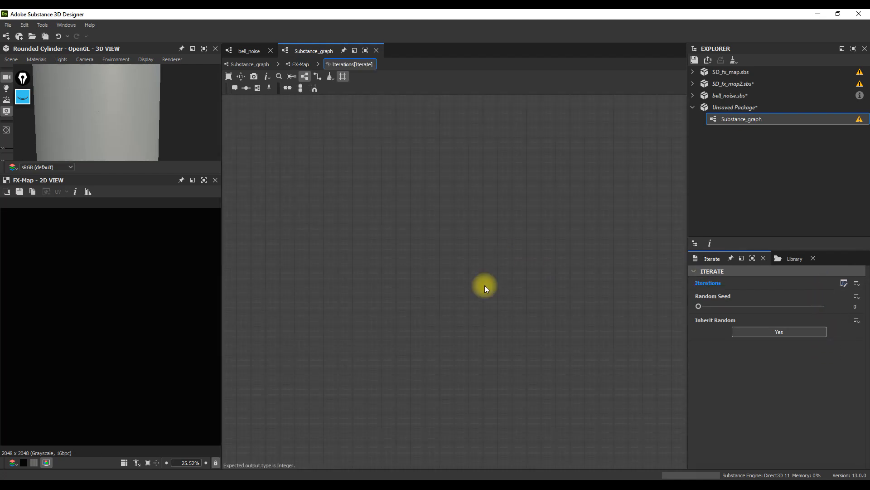
Step: Add a Get Integer node that reads the amount variable and set it as the function's output
{"action": "key", "text": "space"}
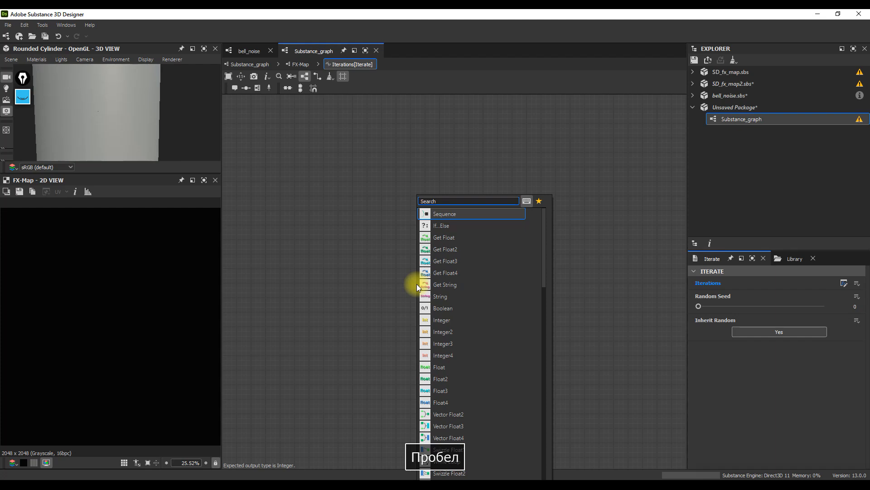
{"action": "type", "text": "get"}
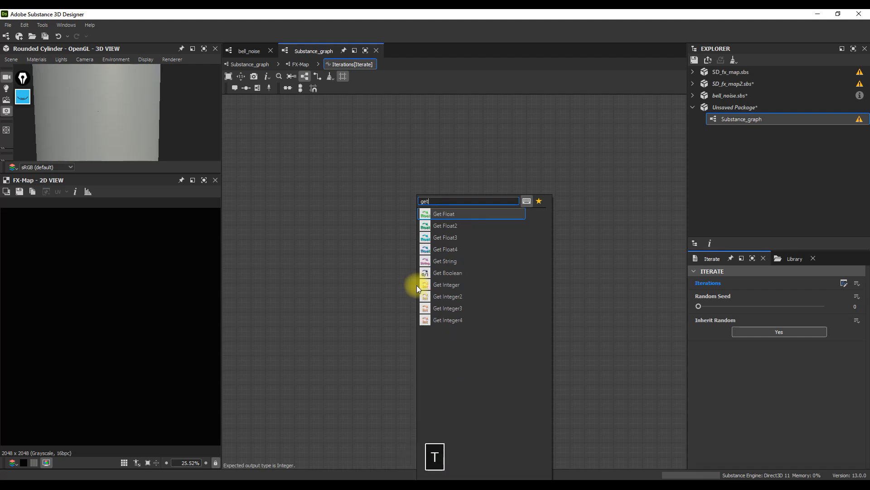
{"action": "left_click", "coordinate": [453, 285]}
{"action": "left_click", "coordinate": [859, 280]}
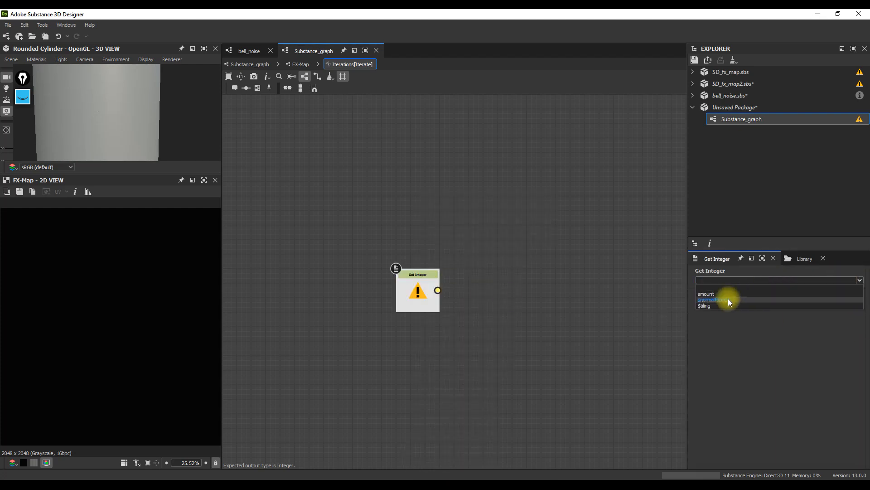
{"action": "left_click", "coordinate": [724, 293]}
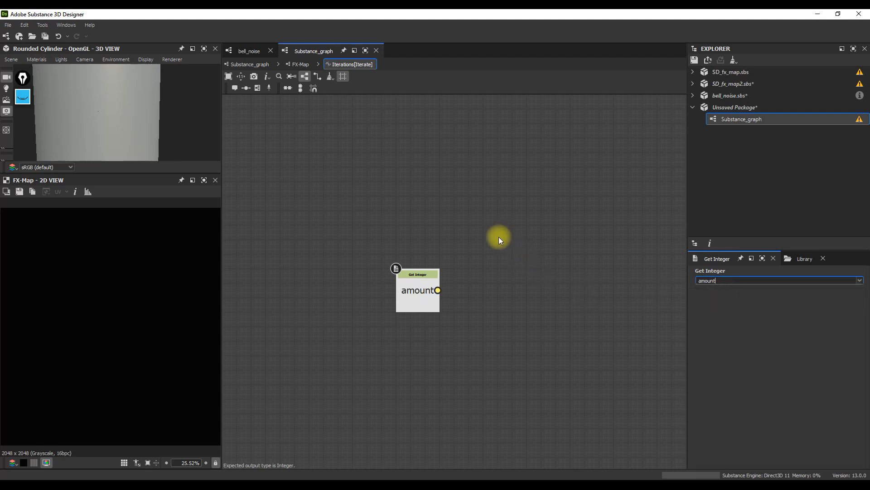
{"action": "right_click", "coordinate": [426, 297]}
{"action": "left_click", "coordinate": [450, 329]}
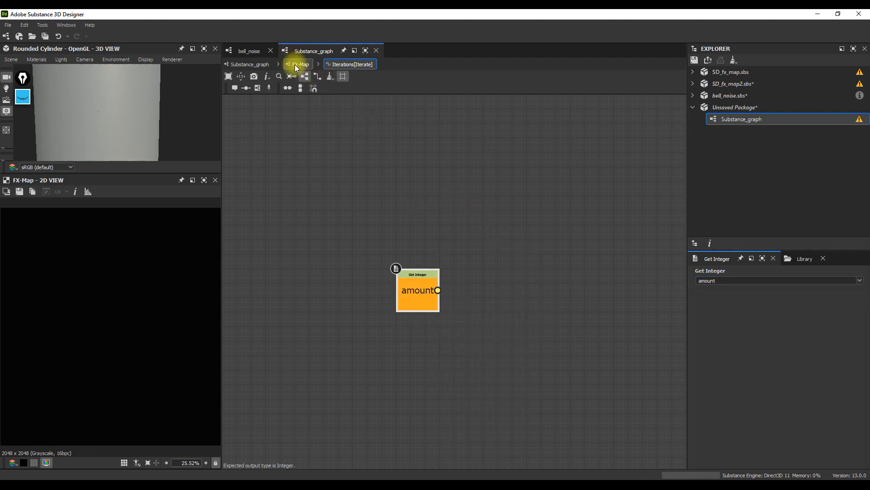
Step: Return to Substance_graph and set the preview value of the amount input to 111
{"action": "left_click", "coordinate": [295, 65]}
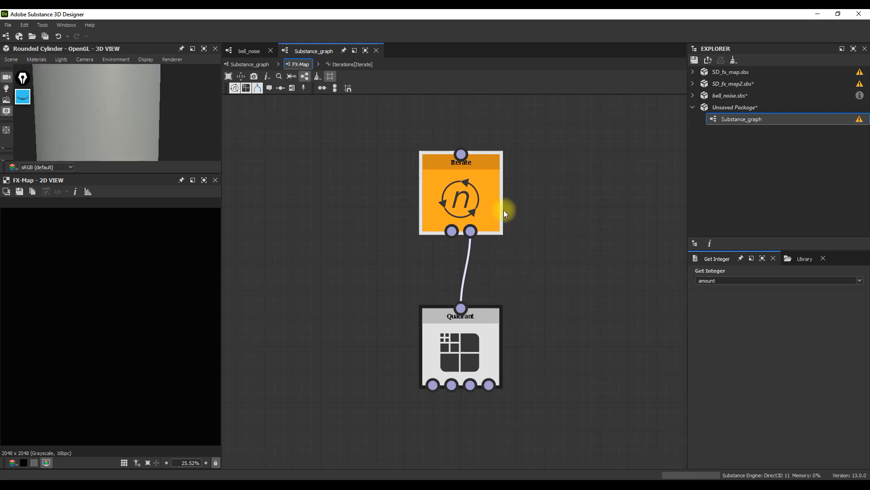
{"action": "left_click", "coordinate": [477, 199]}
{"action": "left_click", "coordinate": [250, 64]}
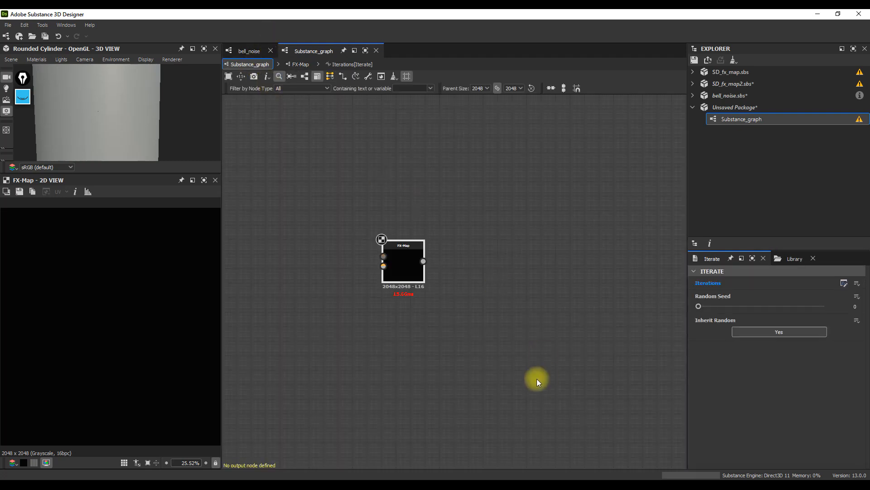
{"action": "left_click", "coordinate": [466, 324]}
{"action": "left_click", "coordinate": [774, 305]}
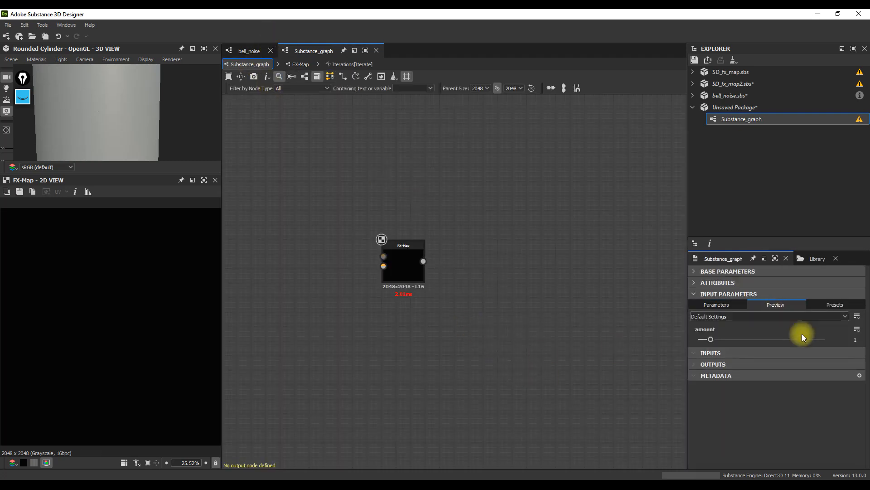
{"action": "type", "text": "1"}
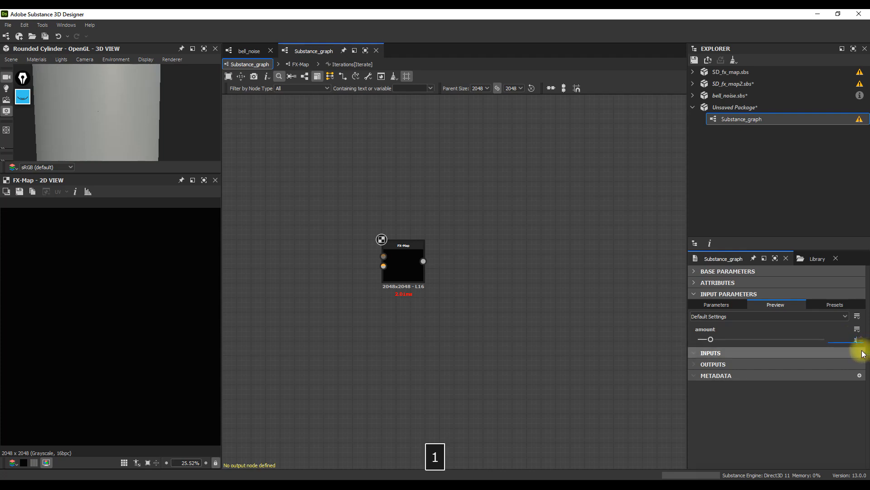
{"action": "type", "text": "11"}
{"action": "key", "text": "Tab"}
{"action": "double_click", "coordinate": [852, 340]}
{"action": "type", "text": "11"}
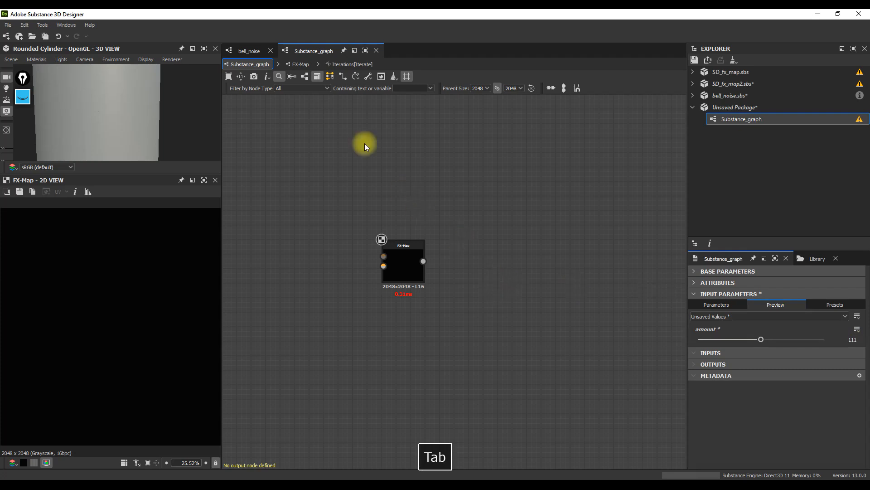
Step: Go back into the FX-Map and create an empty function for the Quadrant's Color / Luminosity parameter
{"action": "left_click", "coordinate": [298, 64]}
{"action": "left_click", "coordinate": [457, 199]}
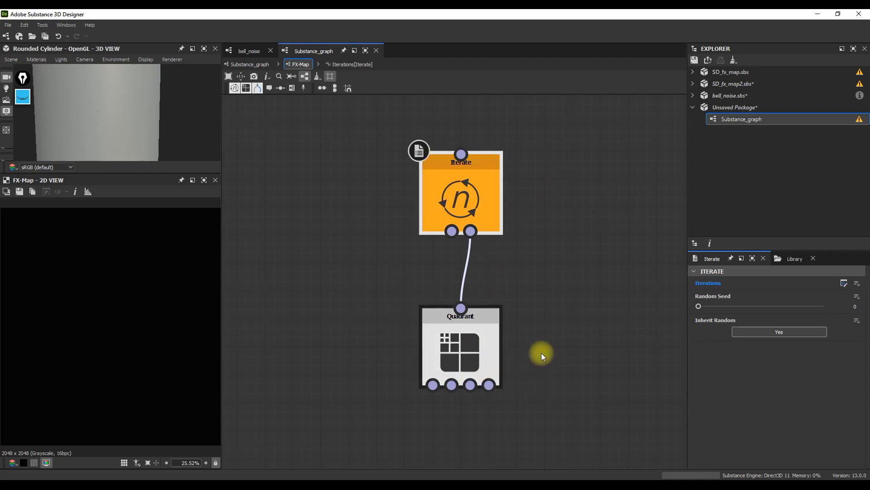
{"action": "left_click", "coordinate": [483, 342]}
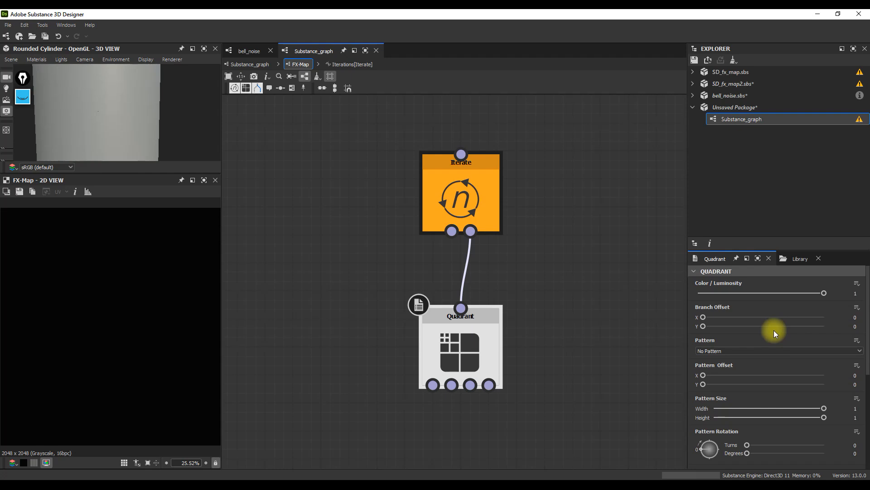
{"action": "left_click", "coordinate": [858, 283]}
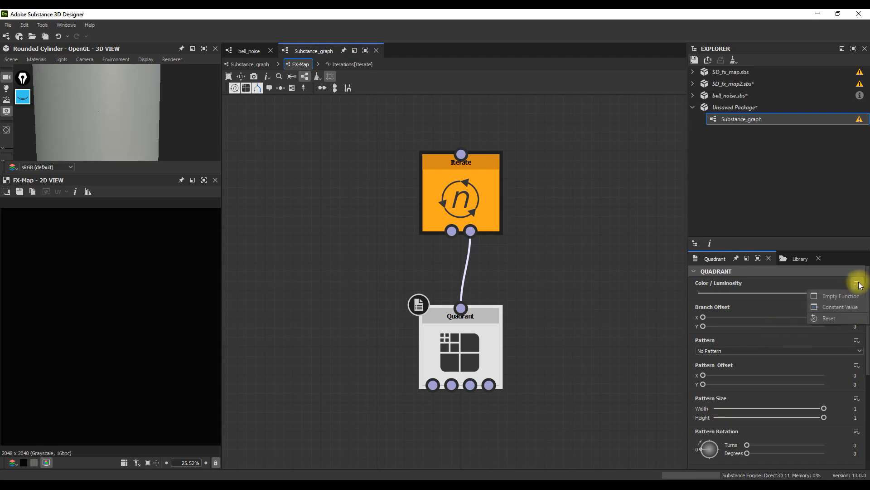
{"action": "left_click", "coordinate": [838, 293]}
Step: Add a Get Float node to the Color / Luminosity function and make it read the $number variable
{"action": "key", "text": "space"}
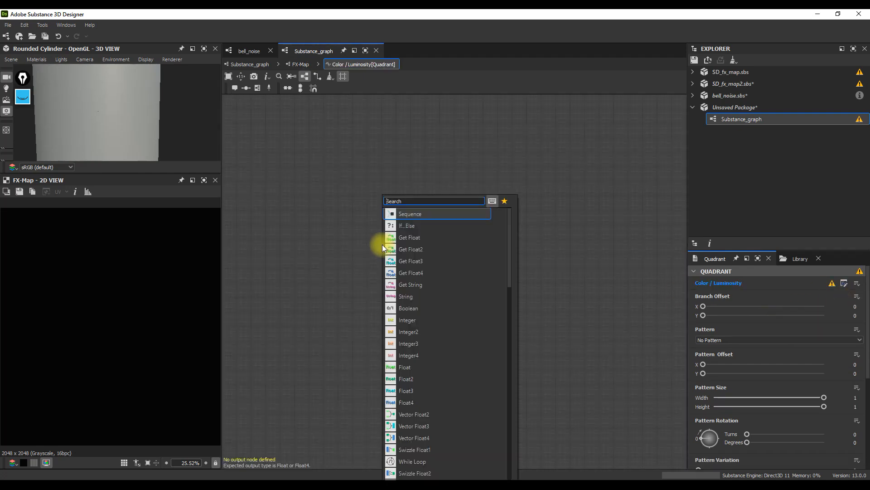
{"action": "type", "text": "get"}
{"action": "left_click", "coordinate": [418, 213]}
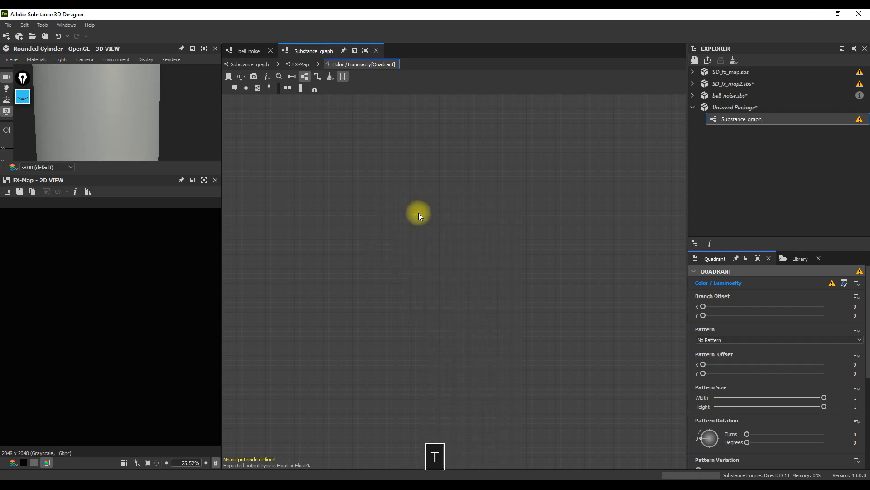
{"action": "left_click", "coordinate": [859, 281]}
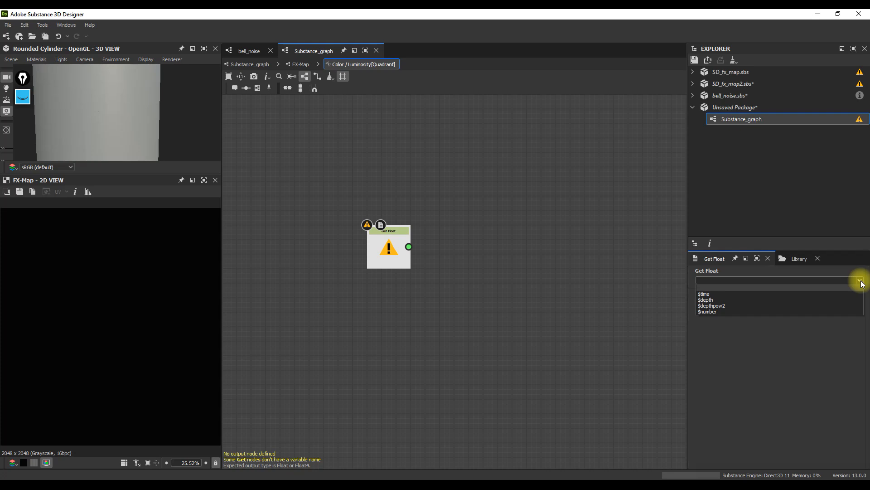
{"action": "left_click", "coordinate": [714, 311]}
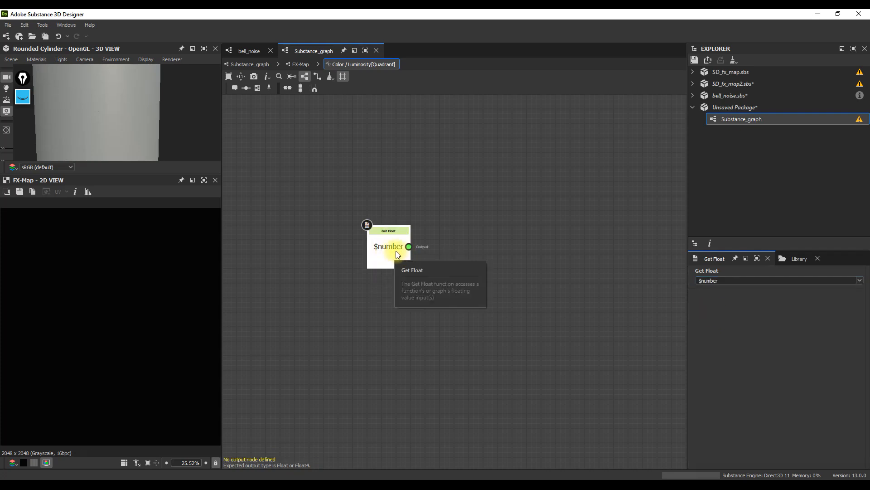
{"action": "left_click", "coordinate": [299, 64]}
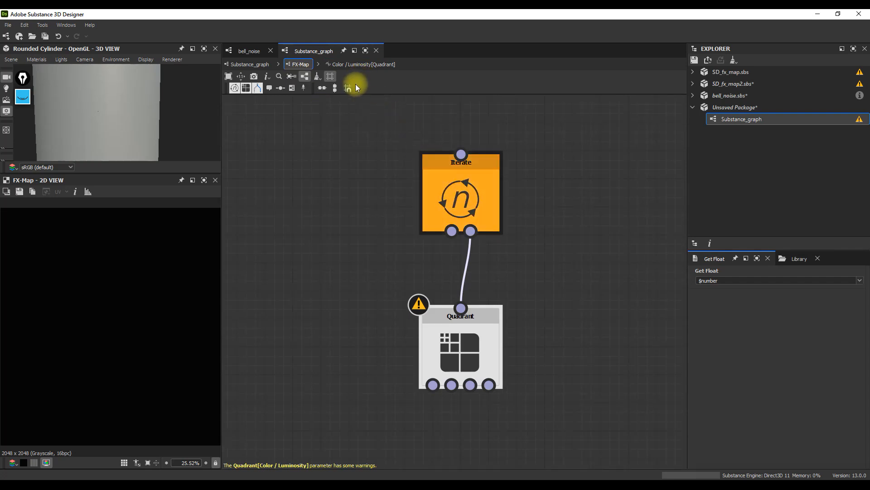
{"action": "left_click", "coordinate": [360, 64]}
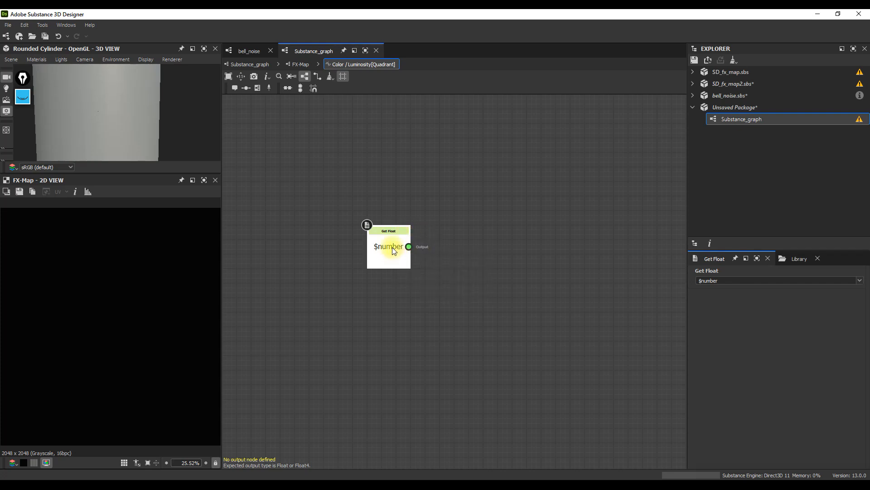
{"action": "left_click", "coordinate": [302, 65]}
{"action": "left_click", "coordinate": [467, 202]}
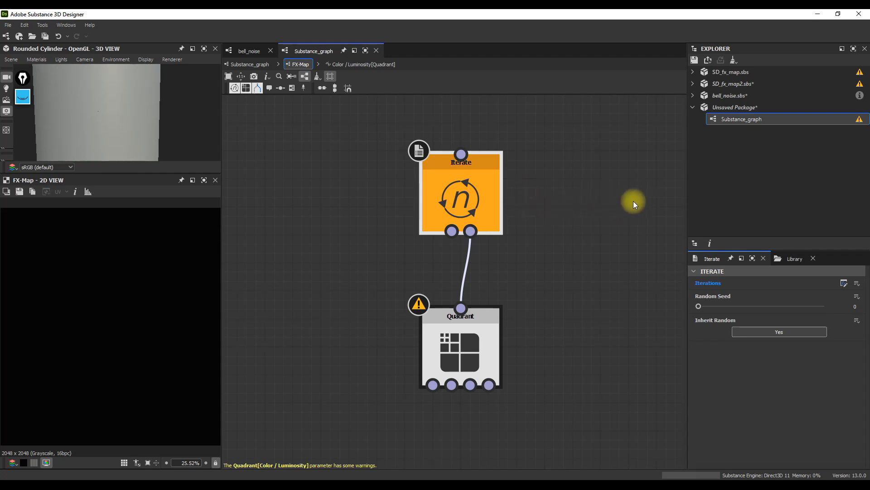
Step: Add a second, unconnected Iterate node beside the existing one, set its Iterations to 10 and place it farther away
{"action": "middle_click_drag", "start_coordinate": [543, 222], "coordinate": [447, 180]}
{"action": "key", "text": "space"}
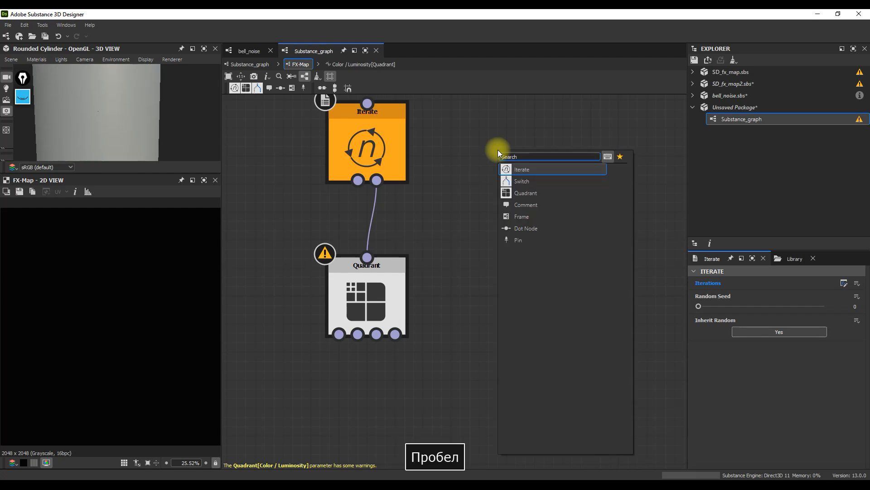
{"action": "left_click", "coordinate": [529, 169]}
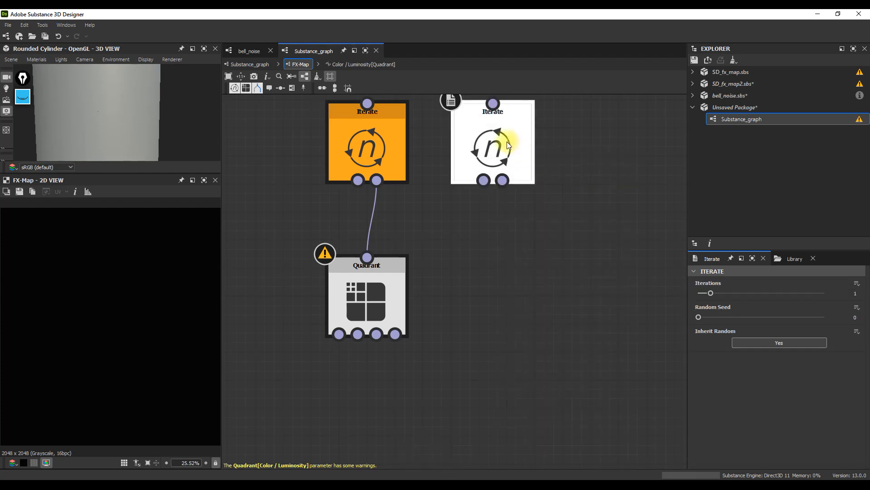
{"action": "middle_click_drag", "start_coordinate": [507, 141], "coordinate": [477, 194]}
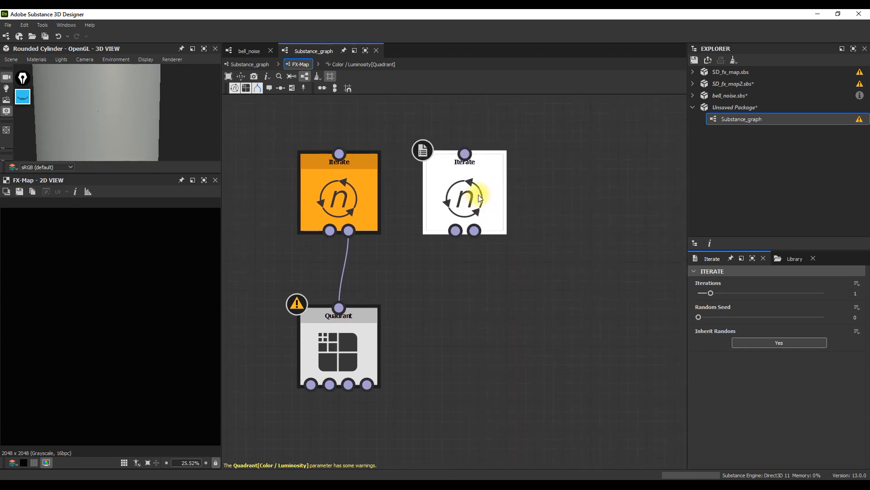
{"action": "left_click", "coordinate": [855, 293]}
{"action": "type", "text": "10"}
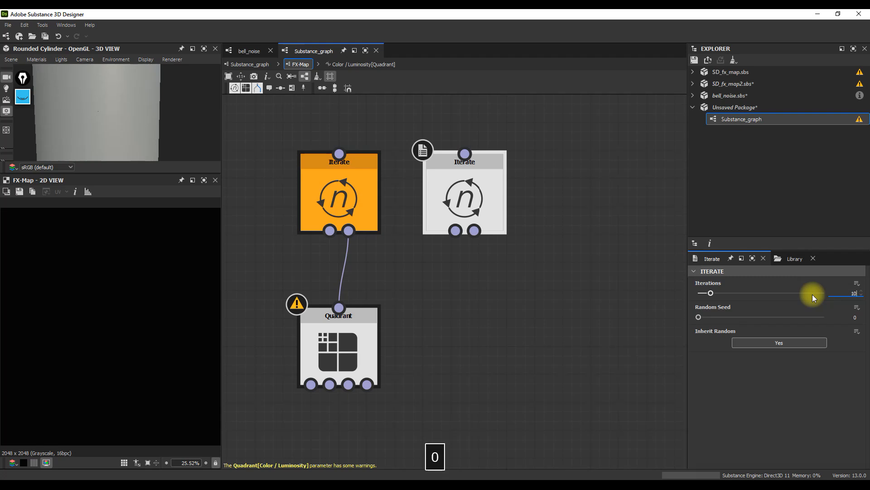
{"action": "key", "text": "Tab"}
{"action": "middle_click_drag", "start_coordinate": [572, 256], "coordinate": [450, 278]}
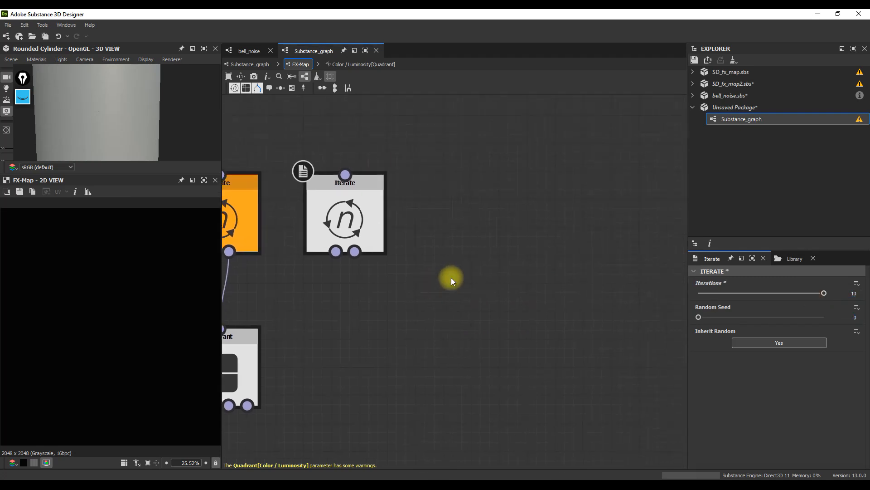
{"action": "left_click_drag", "start_coordinate": [354, 225], "coordinate": [463, 222]}
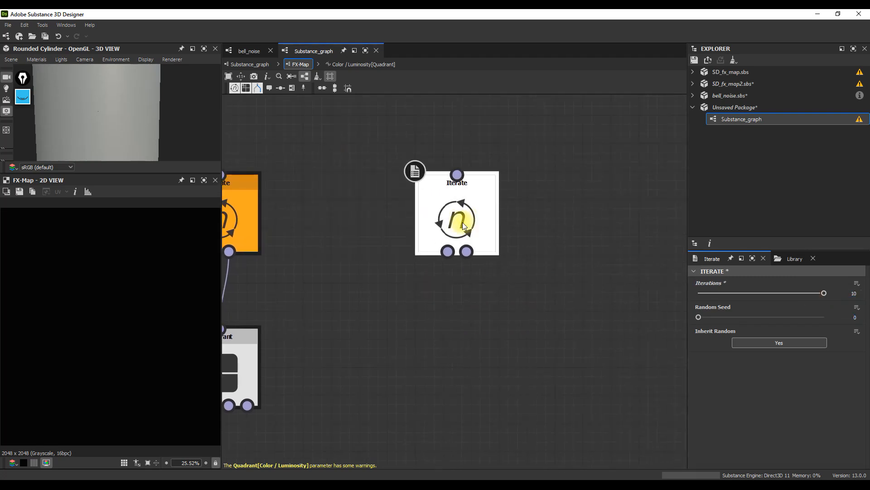
Step: Comment the new Iterate node with "10 итераций / начало с 0 / заканчиваться 9", and put both in a frame away from the main nodes
{"action": "right_click", "coordinate": [487, 200]}
{"action": "left_click", "coordinate": [509, 207]}
{"action": "left_click_drag", "start_coordinate": [464, 263], "coordinate": [573, 195]}
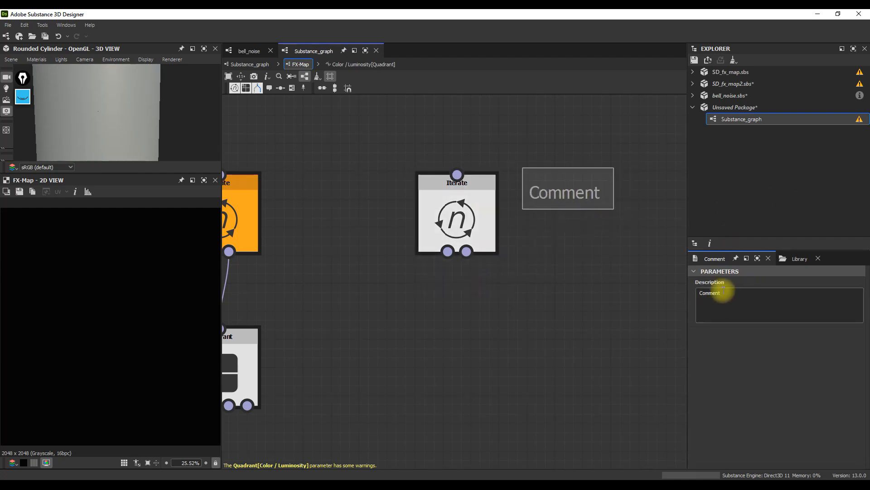
{"action": "left_click_drag", "start_coordinate": [728, 291], "coordinate": [676, 286]}
{"action": "type", "text": "10 "}
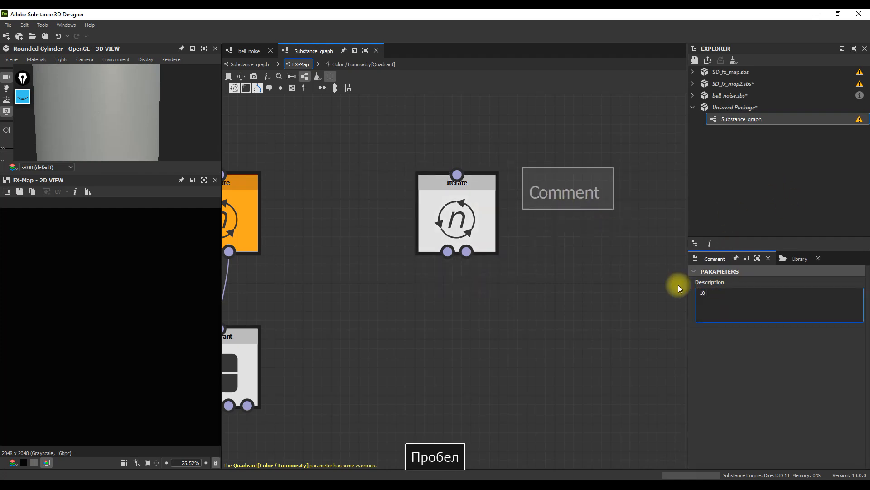
{"action": "type", "text": "итераций"}
{"action": "key", "text": "Return"}
{"action": "type", "text": "начало с 0"}
{"action": "key", "text": "Return"}
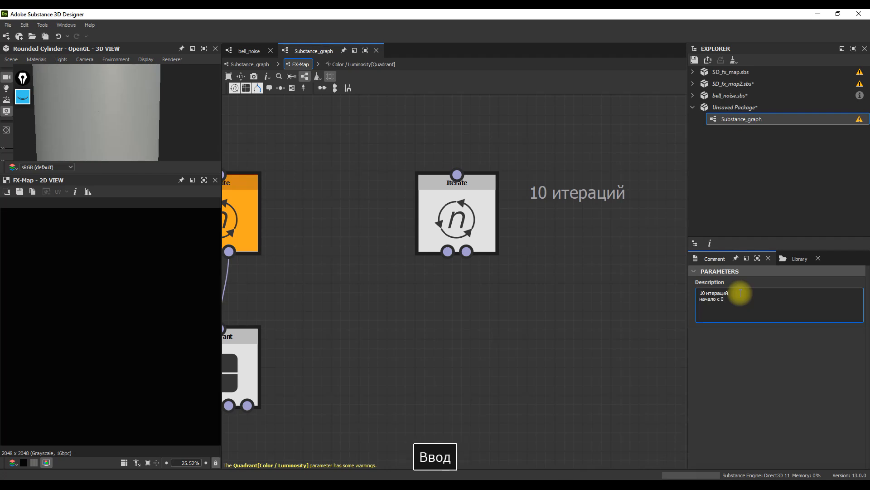
{"action": "type", "text": "заканчиваться 9"}
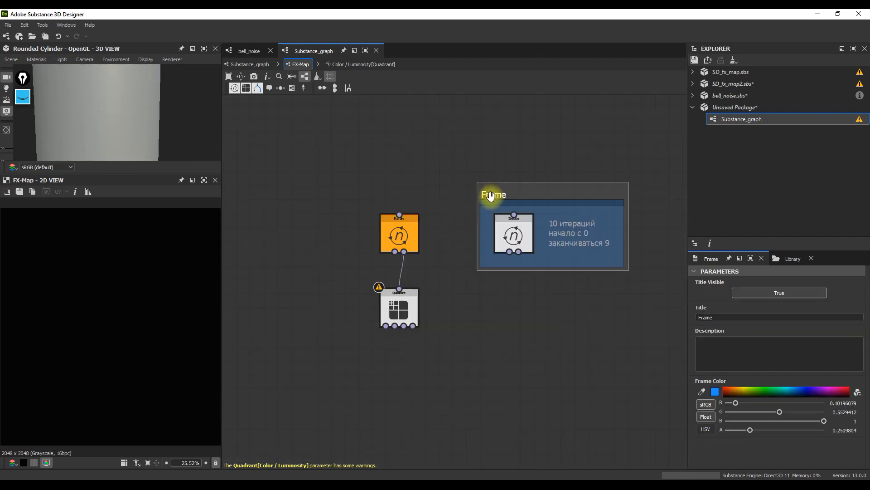
{"action": "left_click_drag", "start_coordinate": [491, 196], "coordinate": [537, 113]}
{"action": "middle_click_drag", "start_coordinate": [592, 169], "coordinate": [561, 182]}
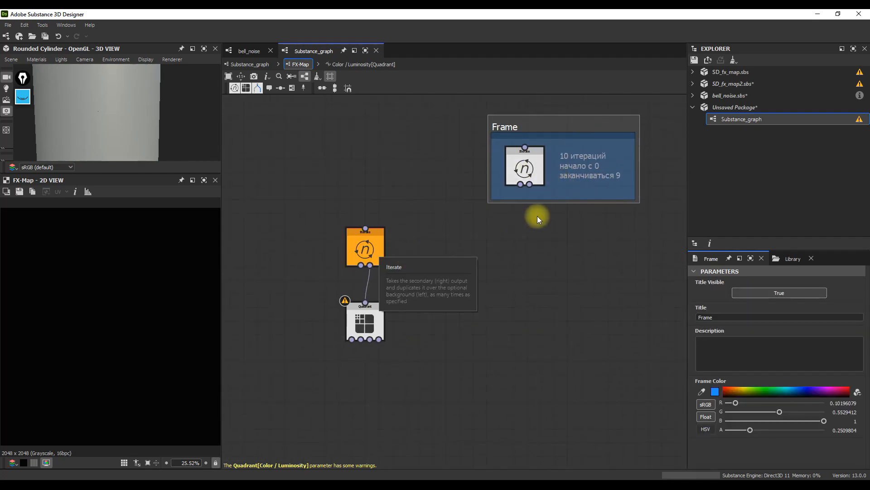
Step: Open the Quadrant's Color / Luminosity function and add a Get Integer node that reads the amount variable
{"action": "left_click", "coordinate": [367, 318]}
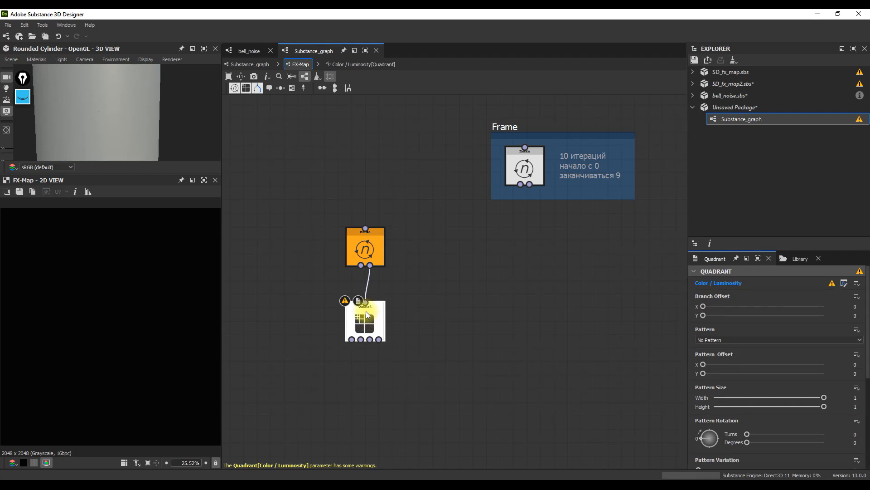
{"action": "key", "text": "ctrl+e"}
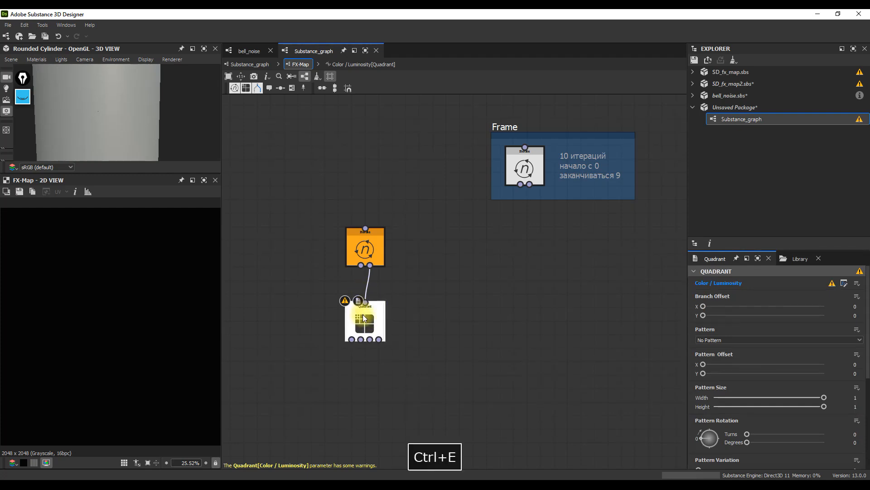
{"action": "left_click", "coordinate": [844, 283]}
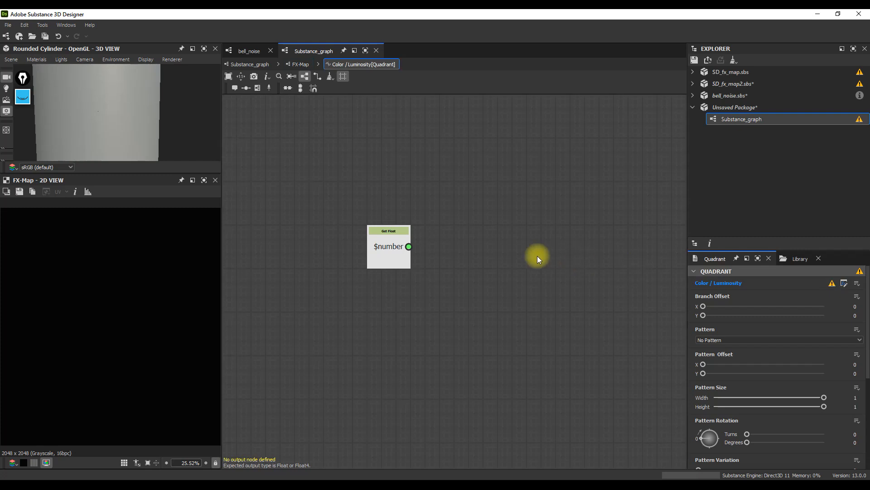
{"action": "left_click", "coordinate": [407, 253]}
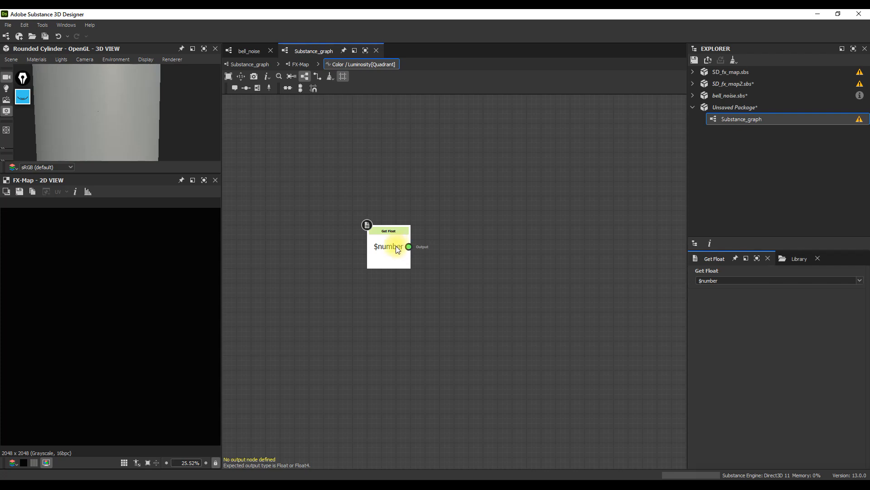
{"action": "key", "text": "space"}
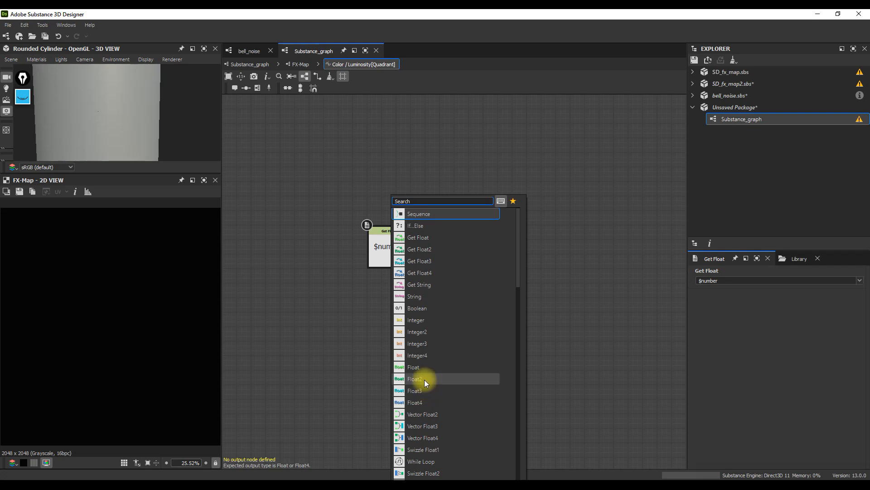
{"action": "type", "text": "get"}
{"action": "left_click", "coordinate": [425, 285]}
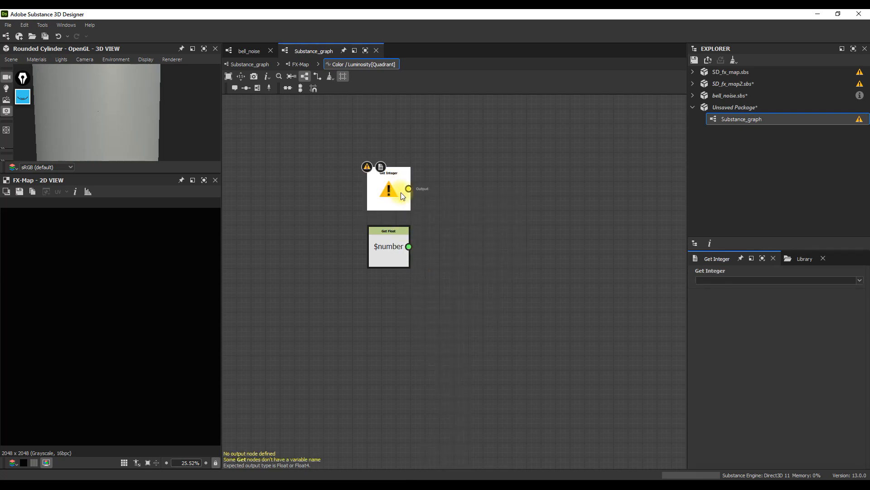
{"action": "left_click", "coordinate": [831, 280]}
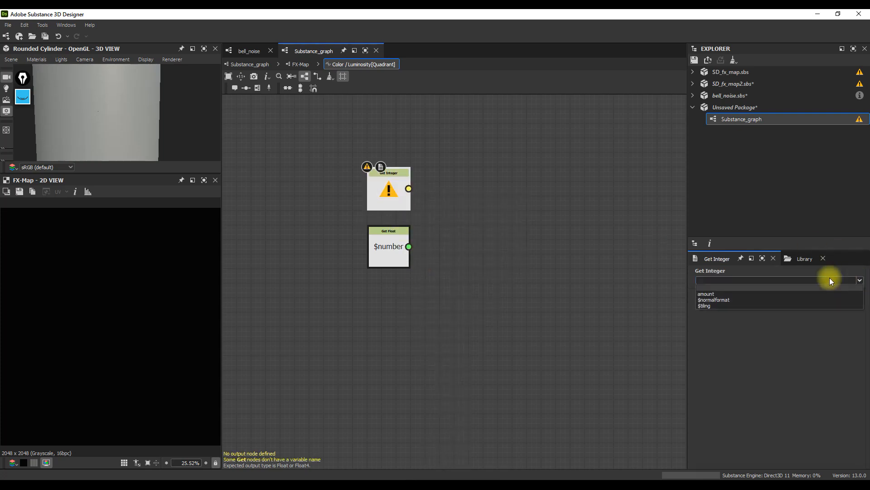
{"action": "left_click", "coordinate": [717, 295]}
Step: Convert amount with a To Float node and divide it by $number using a Division node
{"action": "left_click_drag", "start_coordinate": [389, 205], "coordinate": [429, 174]}
{"action": "left_click", "coordinate": [468, 322]}
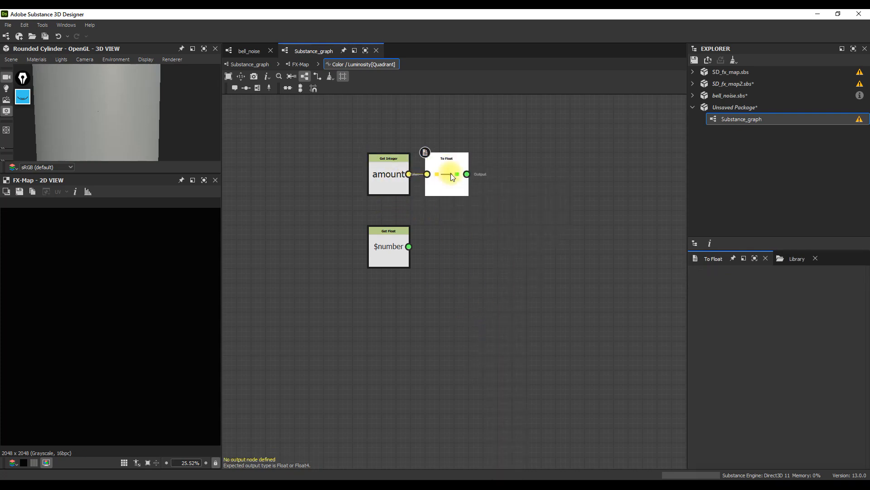
{"action": "left_click_drag", "start_coordinate": [466, 174], "coordinate": [492, 204]}
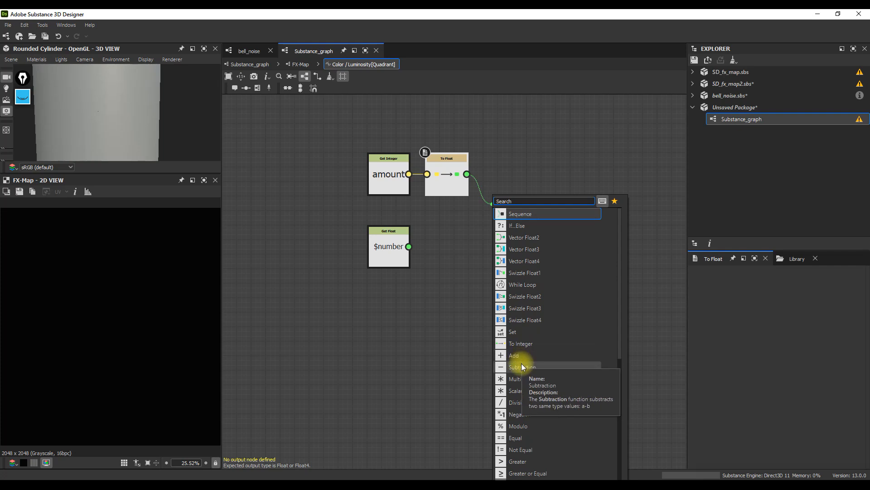
{"action": "left_click", "coordinate": [516, 401]}
{"action": "left_click_drag", "start_coordinate": [409, 246], "coordinate": [524, 240]}
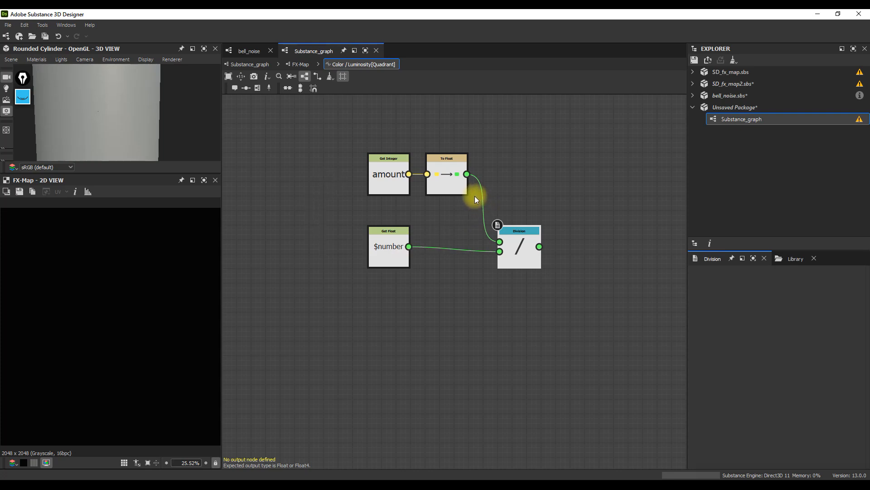
{"action": "middle_click_drag", "start_coordinate": [474, 195], "coordinate": [445, 209]}
Step: Add a comment near the Division node and select its placeholder text
{"action": "right_click", "coordinate": [494, 264]}
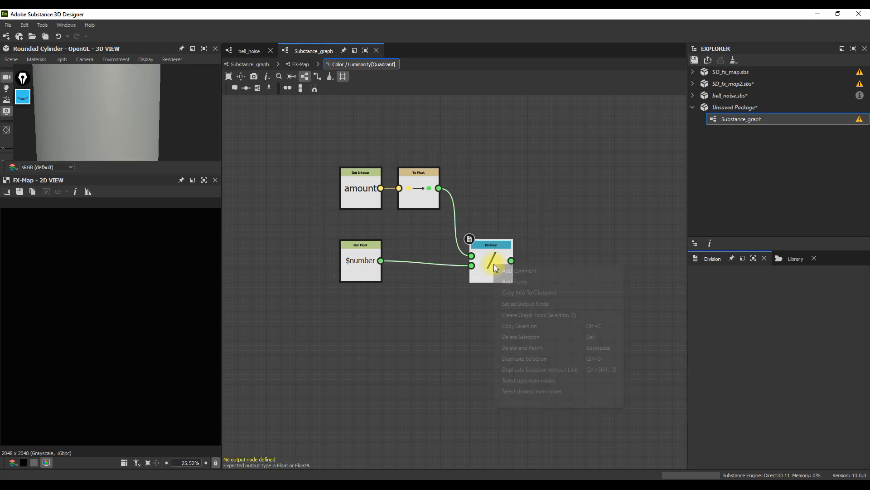
{"action": "left_click", "coordinate": [519, 271]}
{"action": "left_click_drag", "start_coordinate": [733, 295], "coordinate": [694, 290]}
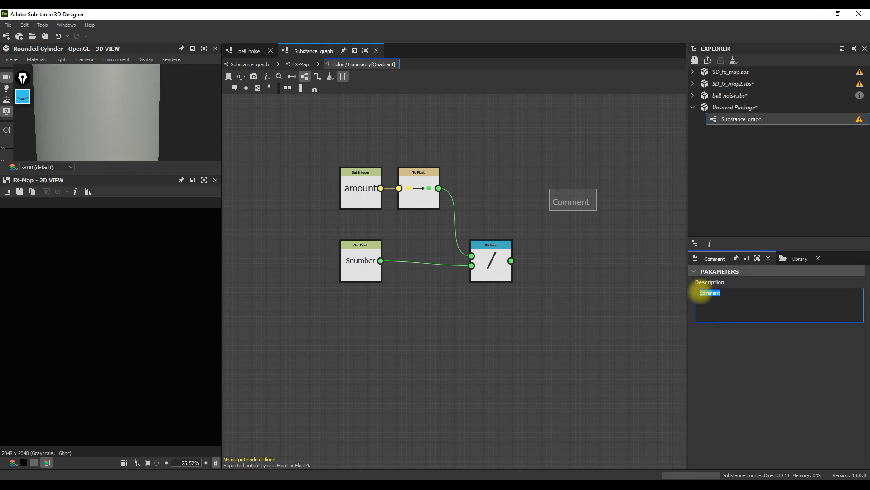
Step: Return to Substance_graph and set the preview value of the amount input to 10
{"action": "left_click", "coordinate": [251, 64]}
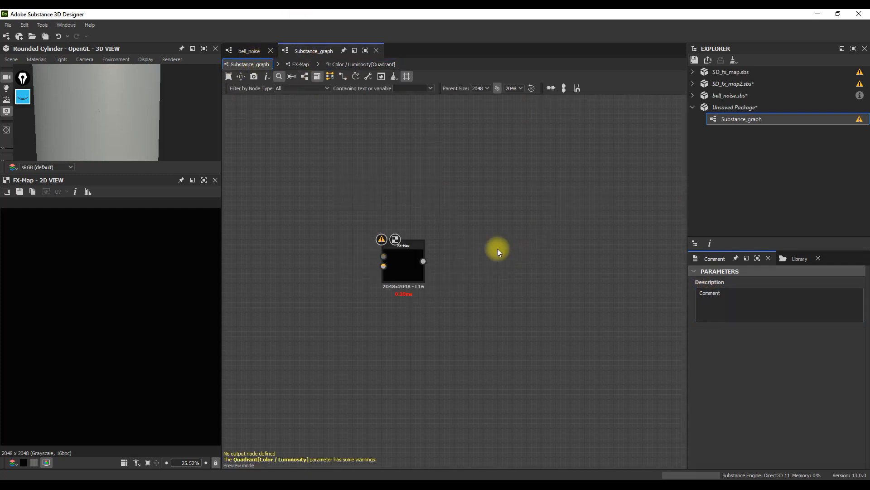
{"action": "left_click", "coordinate": [473, 249]}
{"action": "left_click", "coordinate": [776, 305]}
{"action": "left_click", "coordinate": [850, 340]}
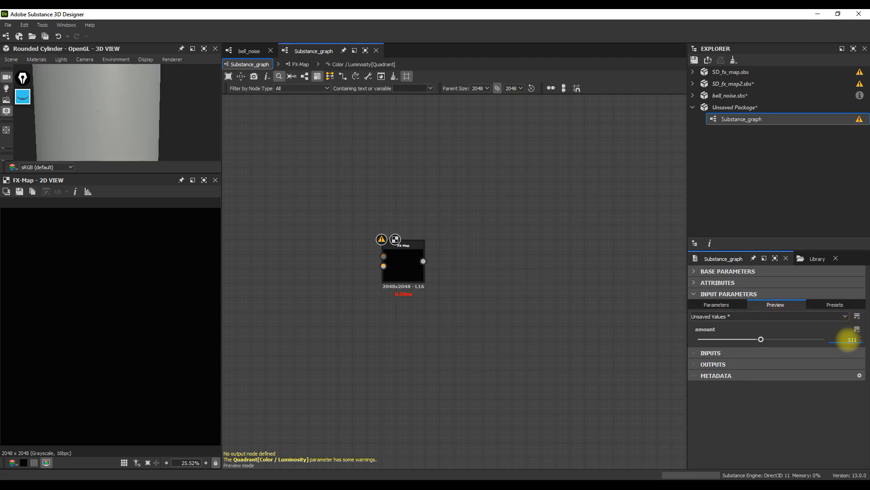
{"action": "type", "text": "0"}
{"action": "key", "text": "Tab"}
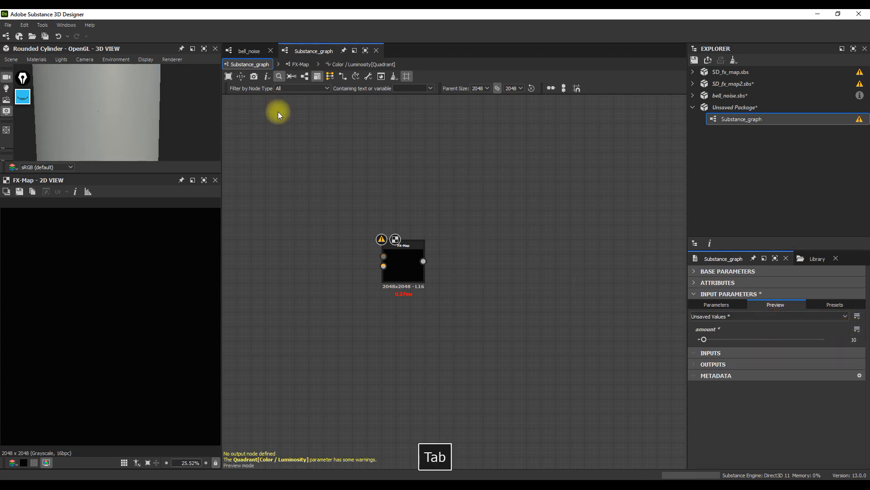
Step: Go back into the Color / Luminosity function and set the comment's description to "1 итерация" with "10/0" on the second line
{"action": "left_click", "coordinate": [347, 63]}
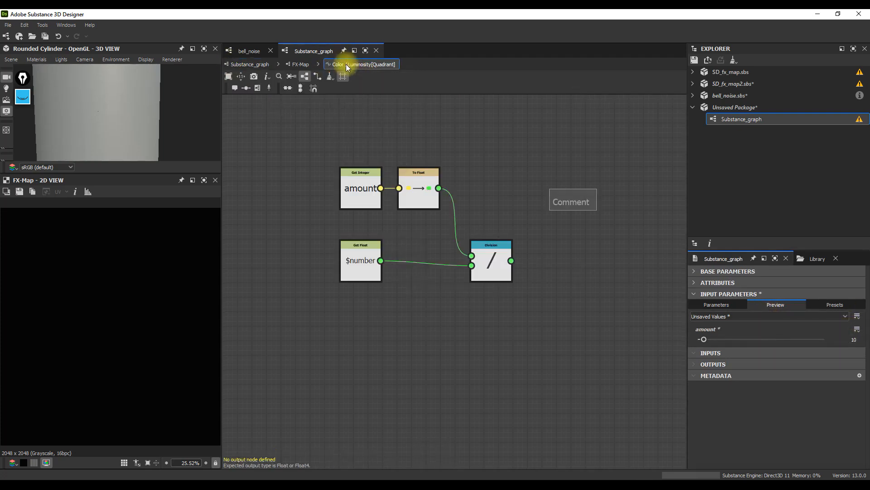
{"action": "left_click", "coordinate": [564, 199]}
{"action": "double_click", "coordinate": [716, 294]}
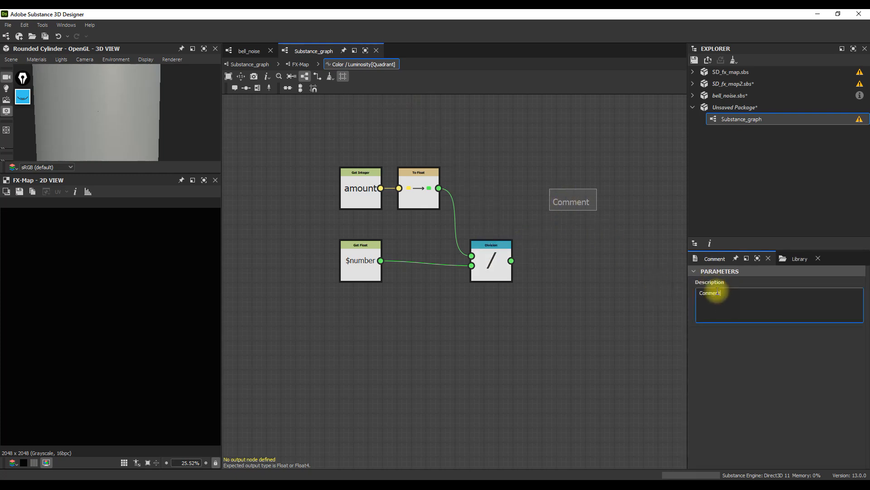
{"action": "type", "text": "1 ит"}
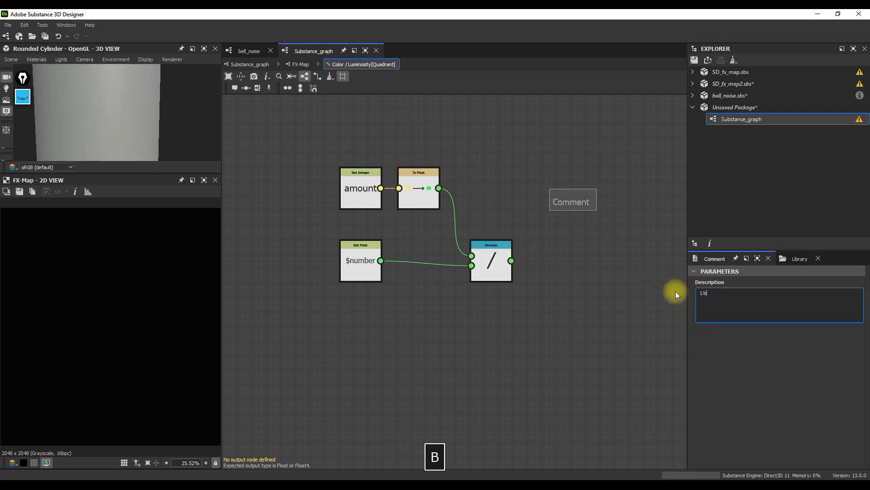
{"action": "key", "text": "BackSpace"}
{"action": "key", "text": "BackSpace"}
{"action": "type", "text": "итерация"}
{"action": "key", "text": "Return"}
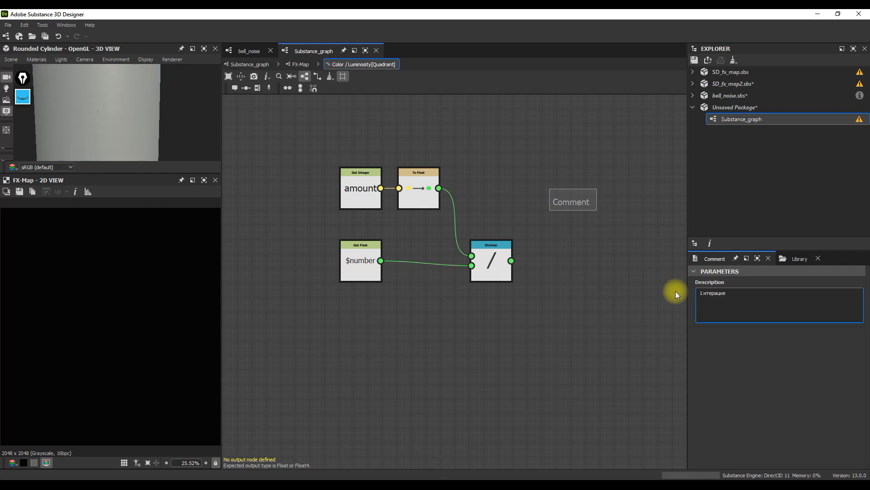
{"action": "type", "text": "10/0"}
Step: Add a Float constant of 1 to $number with an Add node and feed the sum into the Division's second input
{"action": "left_click_drag", "start_coordinate": [367, 274], "coordinate": [340, 313]}
{"action": "left_click", "coordinate": [392, 355]}
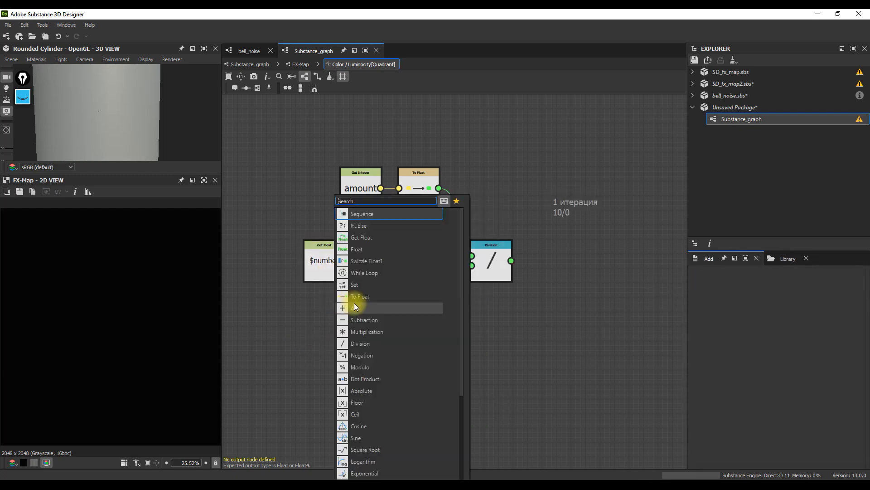
{"action": "left_click", "coordinate": [368, 249]}
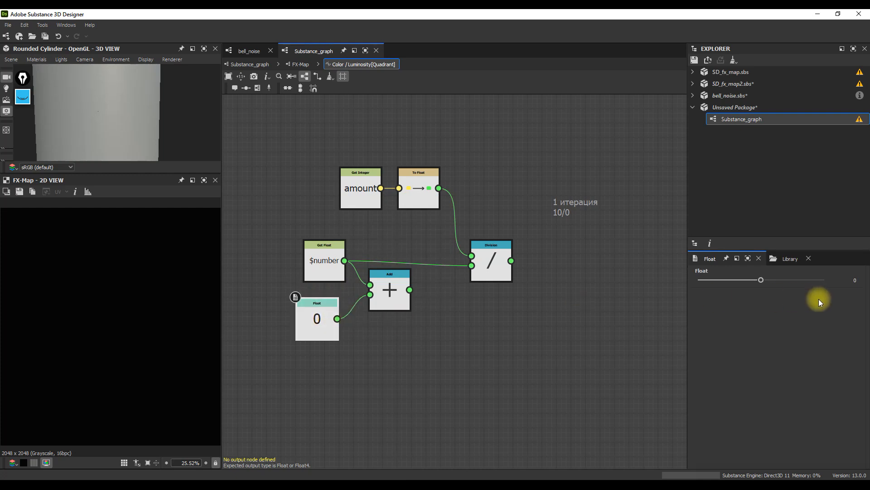
{"action": "left_click_drag", "start_coordinate": [852, 281], "coordinate": [864, 284]}
{"action": "type", "text": "1"}
{"action": "key", "text": "Tab"}
{"action": "left_click_drag", "start_coordinate": [409, 289], "coordinate": [386, 268]}
Step: Change the comment's second line to "10/1" and select the amount and To Float nodes
{"action": "left_click", "coordinate": [570, 203]}
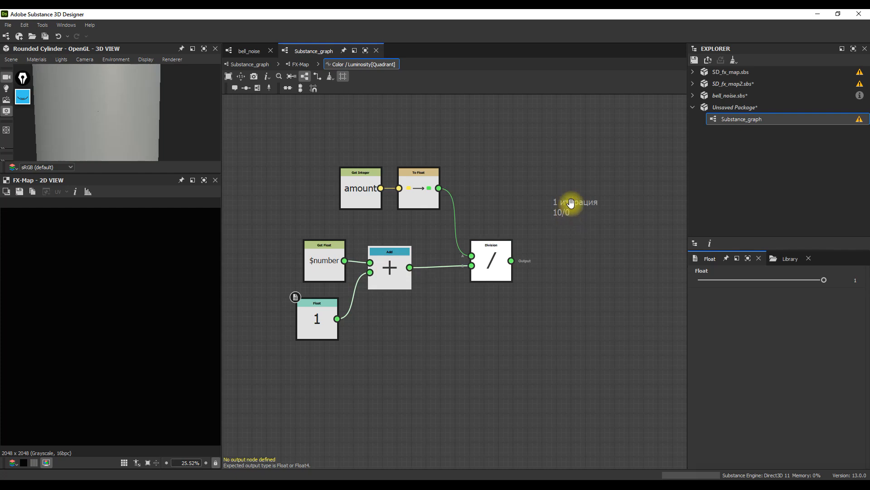
{"action": "left_click", "coordinate": [730, 298]}
{"action": "key", "text": "BackSpace"}
{"action": "type", "text": "10/1"}
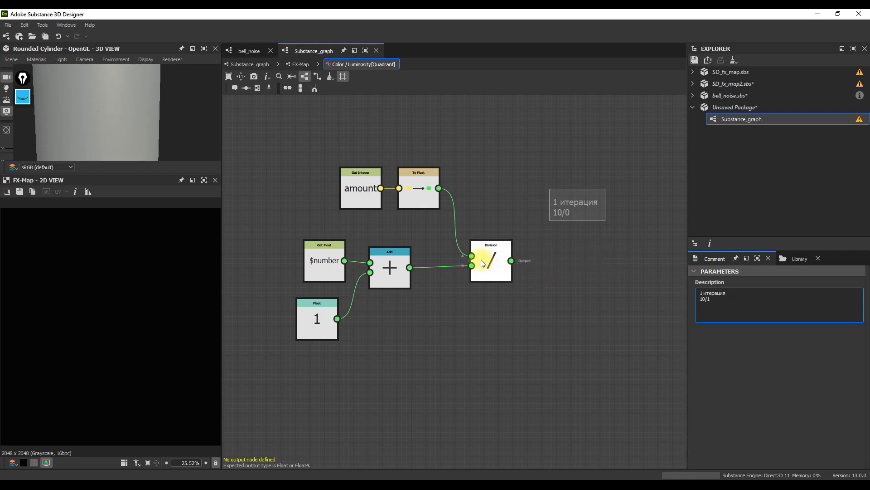
{"action": "left_click_drag", "start_coordinate": [464, 138], "coordinate": [360, 194]}
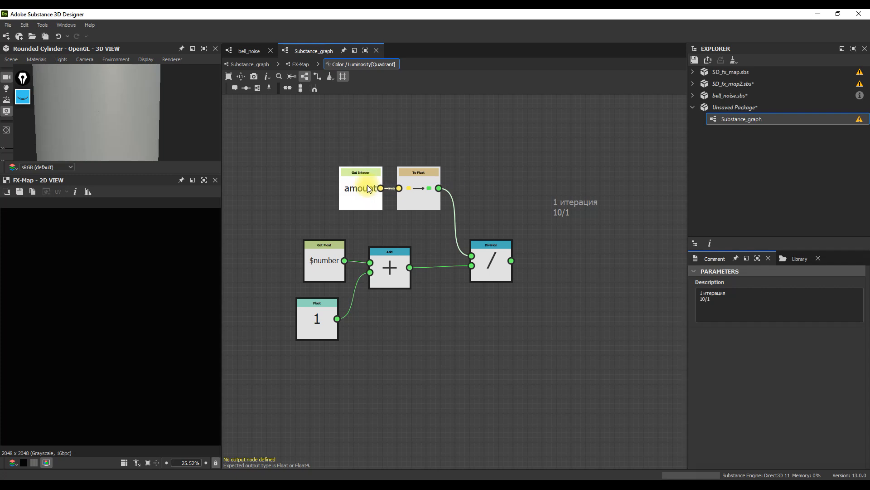
Step: Move the amount and To Float nodes below the others and swap the Division's inputs, dividing $number plus 1 by amount
{"action": "left_click_drag", "start_coordinate": [416, 184], "coordinate": [416, 395]}
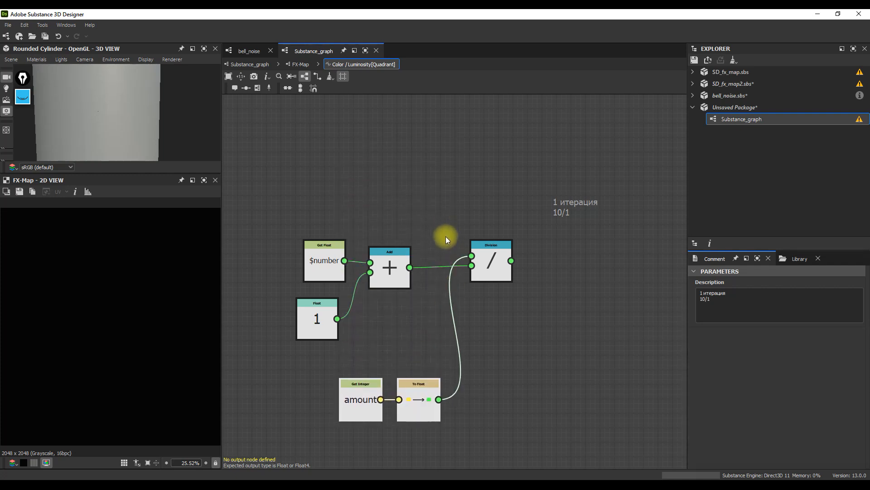
{"action": "left_click", "coordinate": [457, 274]}
{"action": "left_click", "coordinate": [492, 254]}
{"action": "key", "text": "x"}
{"action": "left_click_drag", "start_coordinate": [492, 254], "coordinate": [507, 254]}
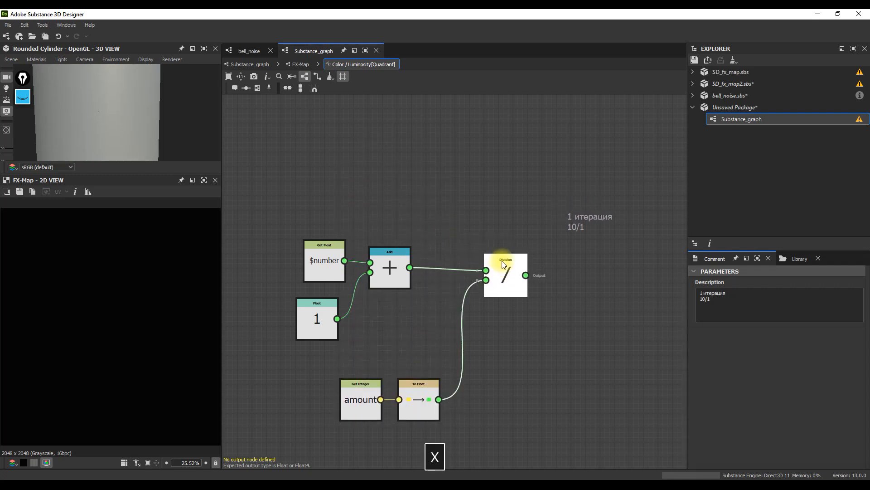
Step: Move the comment beside the Division node and shift the $number, Float and Add nodes slightly upward
{"action": "left_click", "coordinate": [584, 202]}
{"action": "left_click_drag", "start_coordinate": [584, 202], "coordinate": [593, 232]}
{"action": "left_click_drag", "start_coordinate": [425, 205], "coordinate": [317, 335]}
{"action": "left_click_drag", "start_coordinate": [395, 266], "coordinate": [396, 244]}
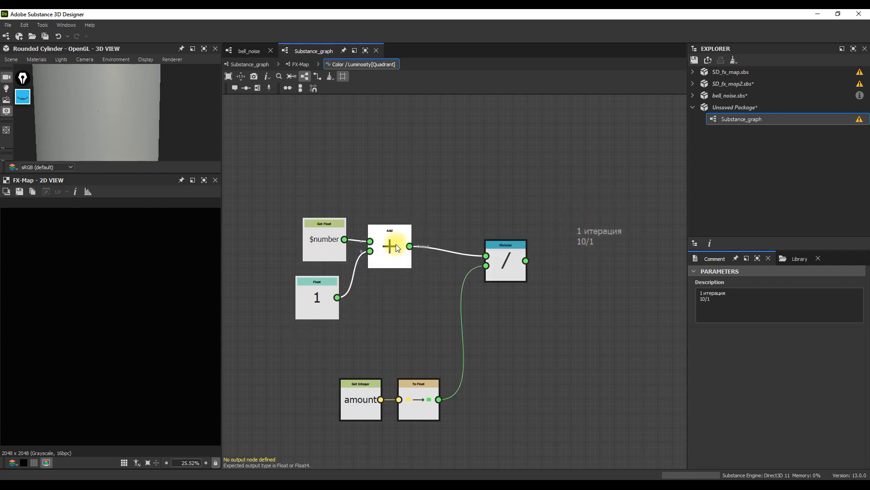
Step: Change the comment's second line to "1/10" and add the lines "2 итерация" and "2/10"
{"action": "left_click", "coordinate": [603, 239]}
{"action": "left_click_drag", "start_coordinate": [714, 298], "coordinate": [693, 326]}
{"action": "type", "text": "1/10"}
{"action": "key", "text": "Return"}
{"action": "type", "text": "2"}
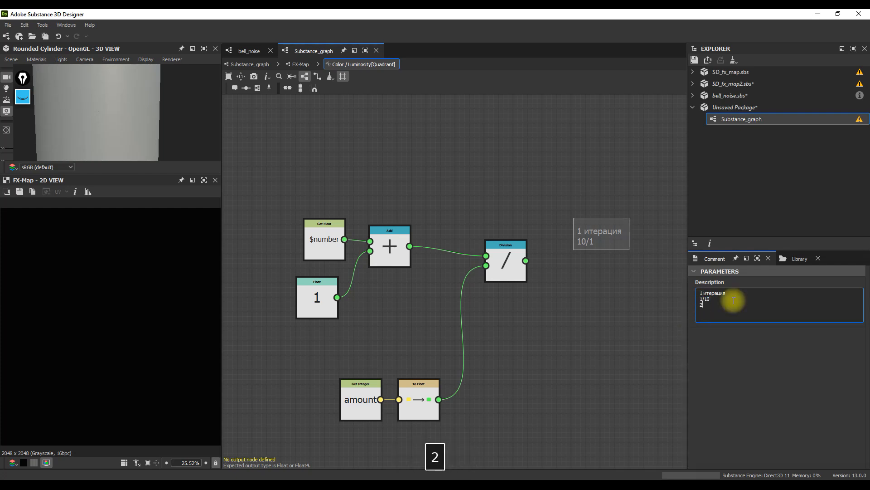
{"action": "type", "text": " итерация"}
{"action": "key", "text": "Return"}
{"action": "type", "text": "2/10"}
{"action": "key", "text": "Return"}
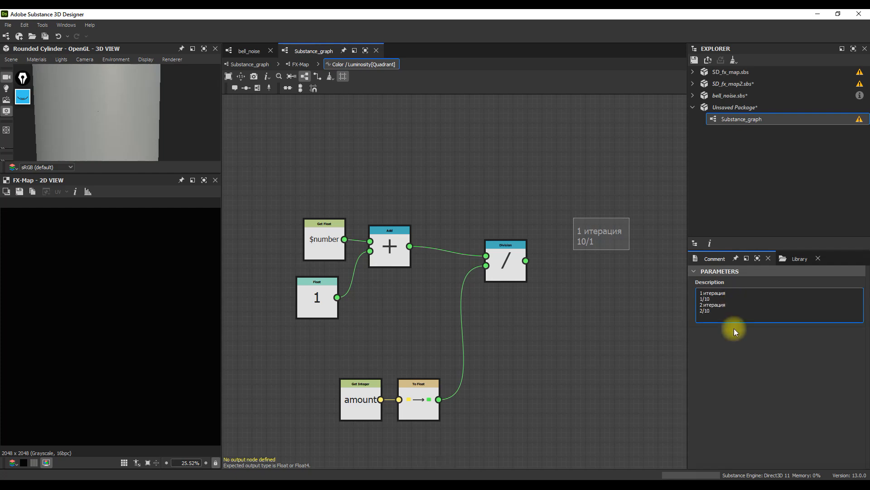
Step: Extend the comment's description with the lines "....", "последняя итерация" and "10/10"
{"action": "type", "text": "...."}
{"action": "key", "text": "Return"}
{"action": "type", "text": "последняя итерация"}
{"action": "key", "text": "Return"}
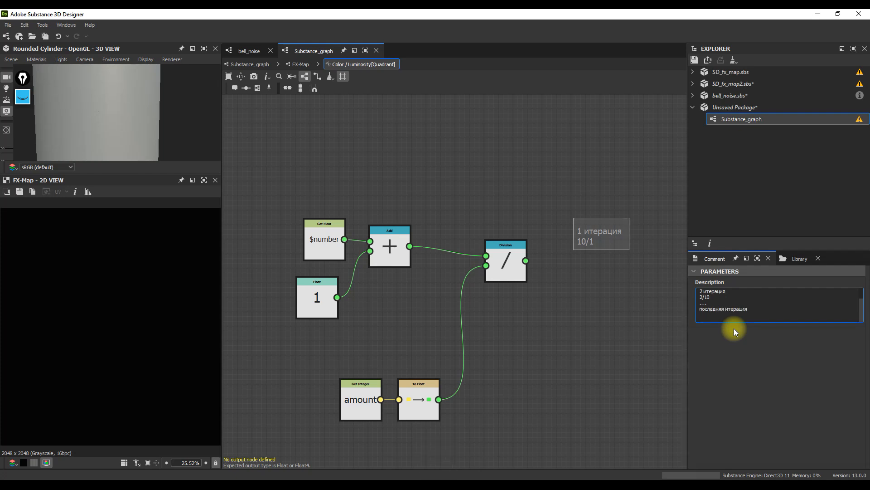
{"action": "type", "text": "10/10"}
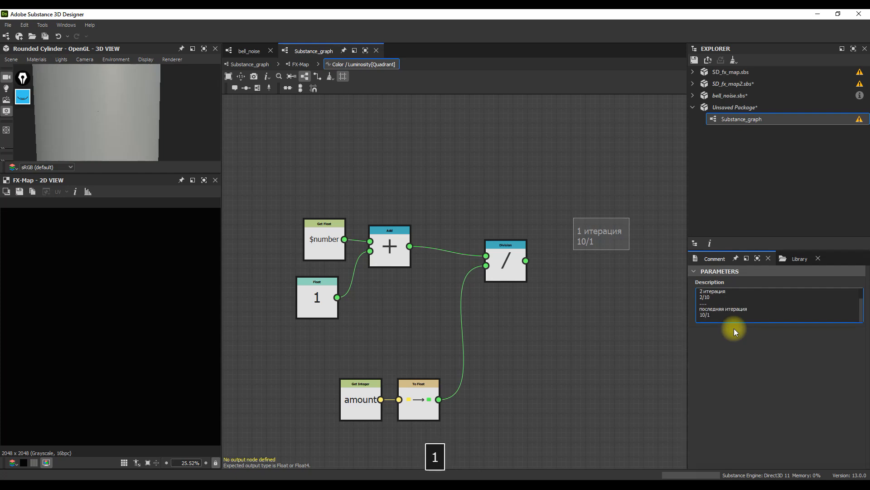
{"action": "left_click", "coordinate": [633, 279]}
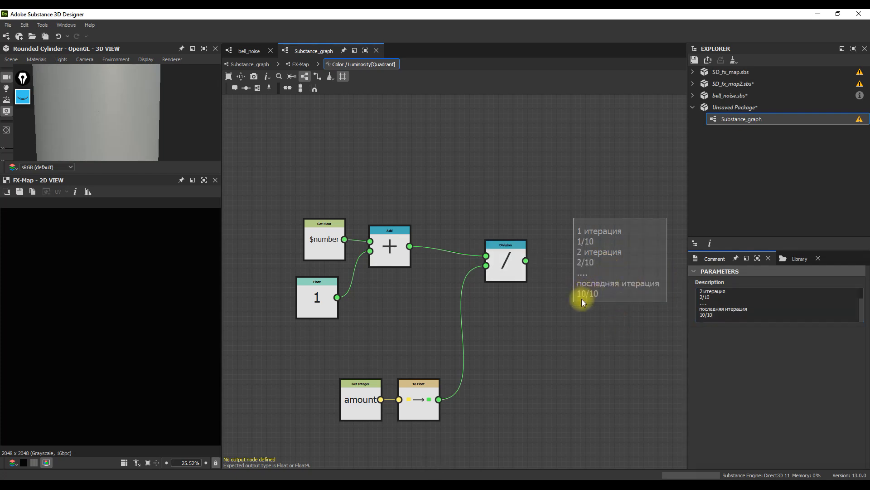
Step: Shift the $number node slightly away from the Add node and set the Division node as the function's output
{"action": "left_click_drag", "start_coordinate": [327, 236], "coordinate": [314, 243]}
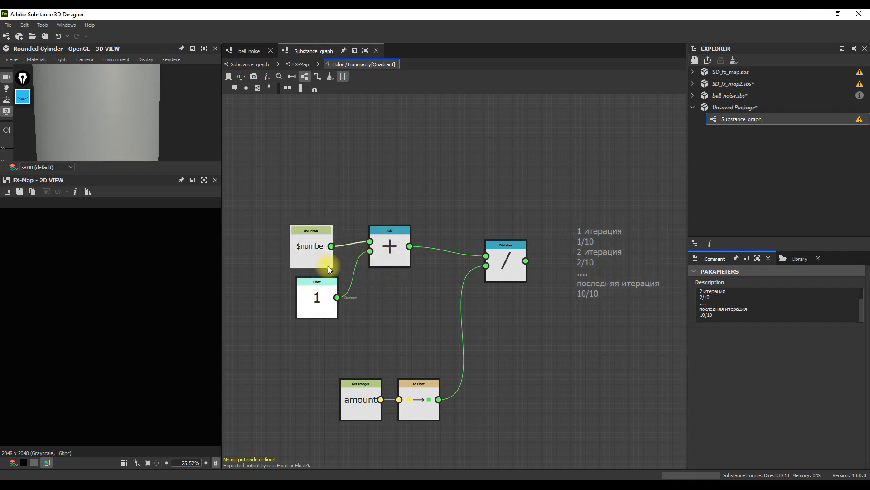
{"action": "left_click", "coordinate": [314, 248]}
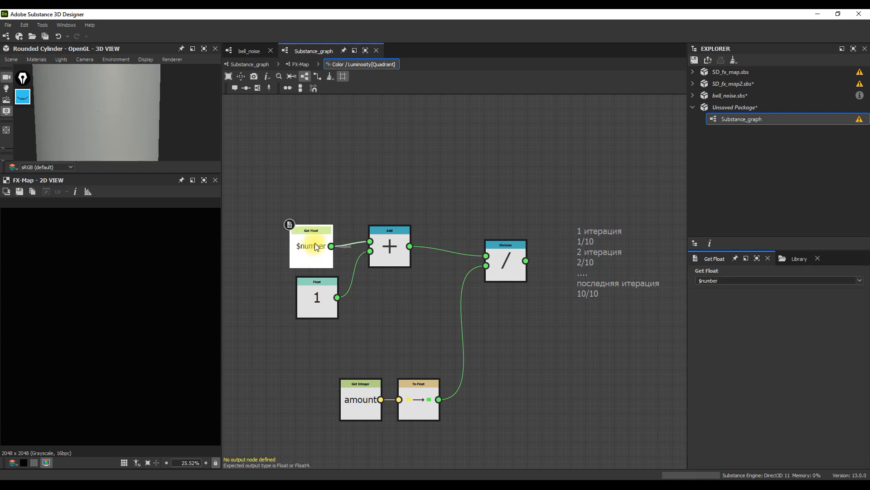
{"action": "left_click", "coordinate": [631, 375]}
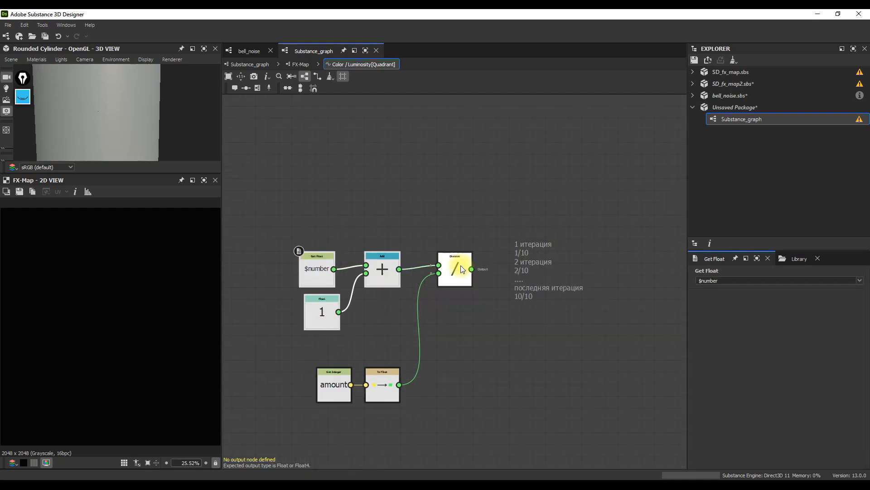
{"action": "left_click", "coordinate": [458, 267]}
{"action": "right_click", "coordinate": [456, 271]}
{"action": "left_click", "coordinate": [483, 281]}
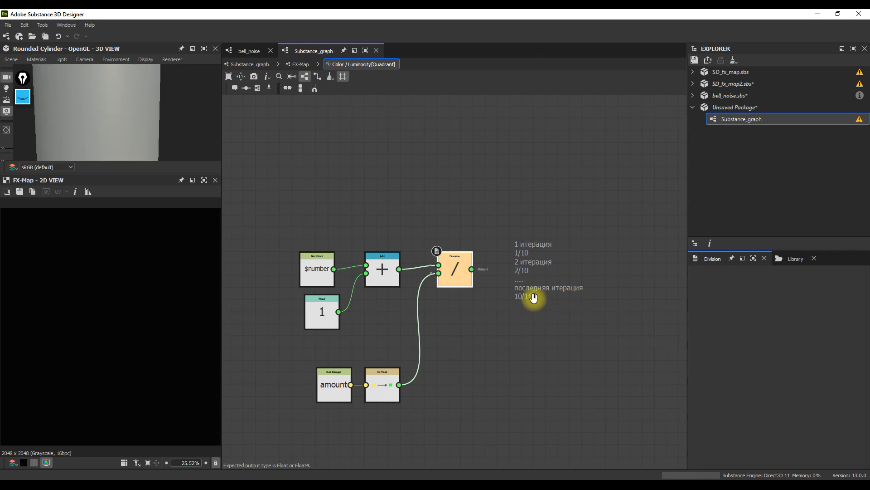
Step: Back in the FX-Map, review the Quadrant's Color / Luminosity function and create an empty function for its Pattern Offset
{"action": "left_click", "coordinate": [300, 64]}
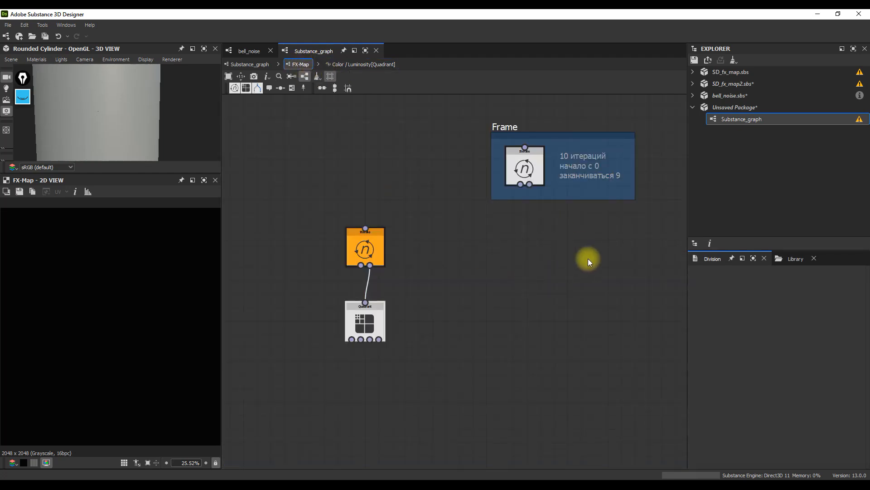
{"action": "left_click", "coordinate": [369, 319]}
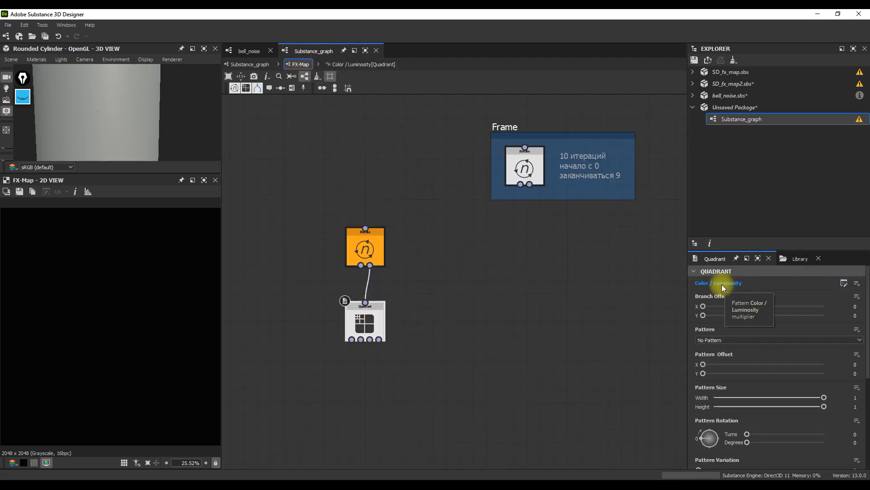
{"action": "left_click", "coordinate": [844, 284]}
{"action": "left_click", "coordinate": [298, 64]}
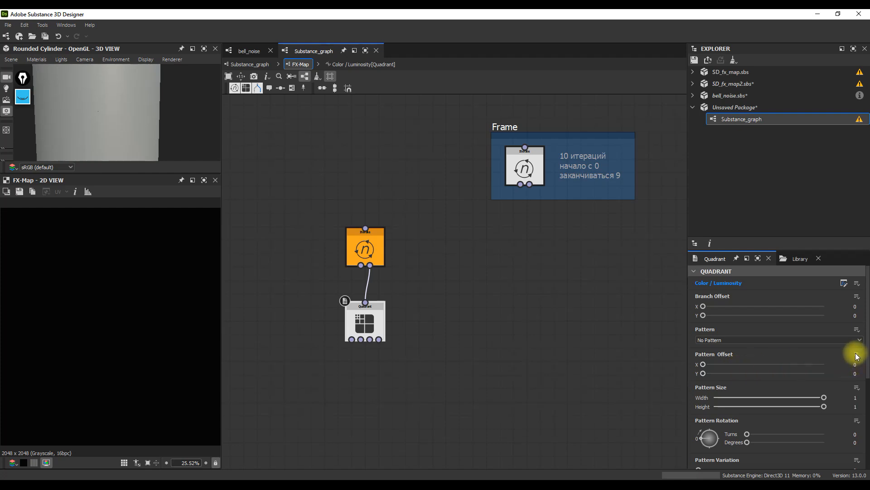
{"action": "left_click", "coordinate": [844, 283]}
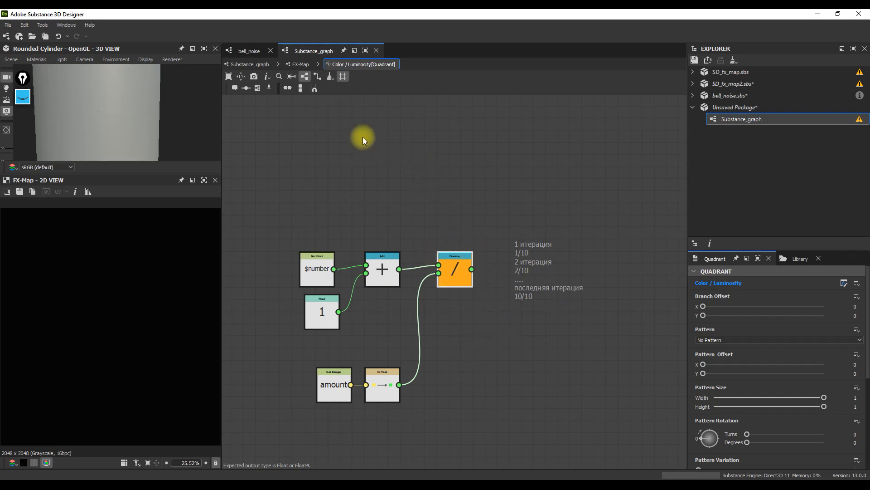
{"action": "left_click", "coordinate": [298, 64]}
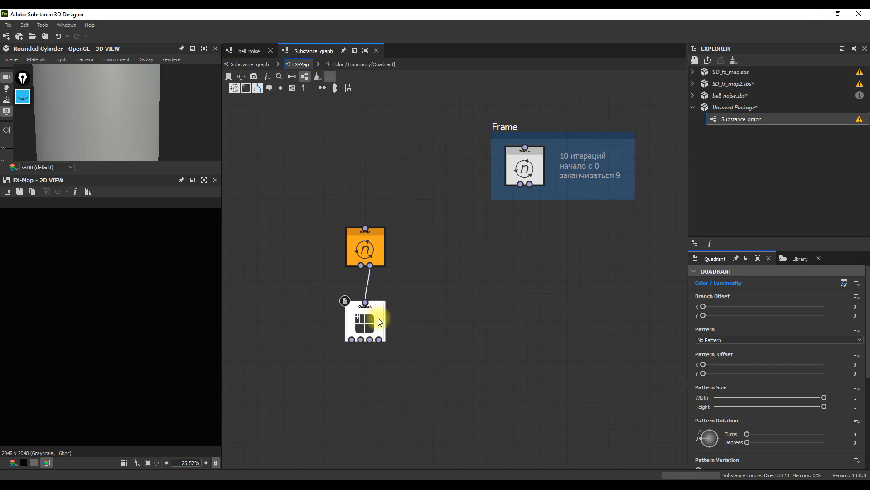
{"action": "left_click", "coordinate": [857, 354]}
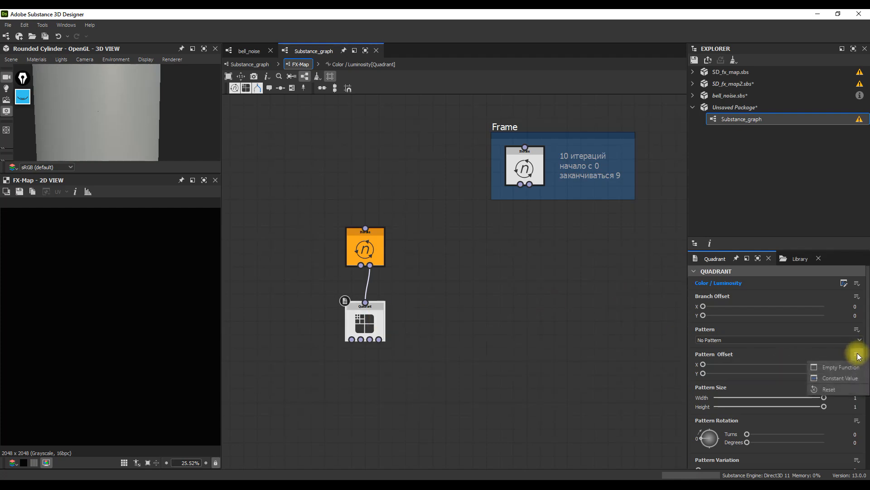
{"action": "left_click", "coordinate": [836, 365]}
{"action": "key", "text": "space"}
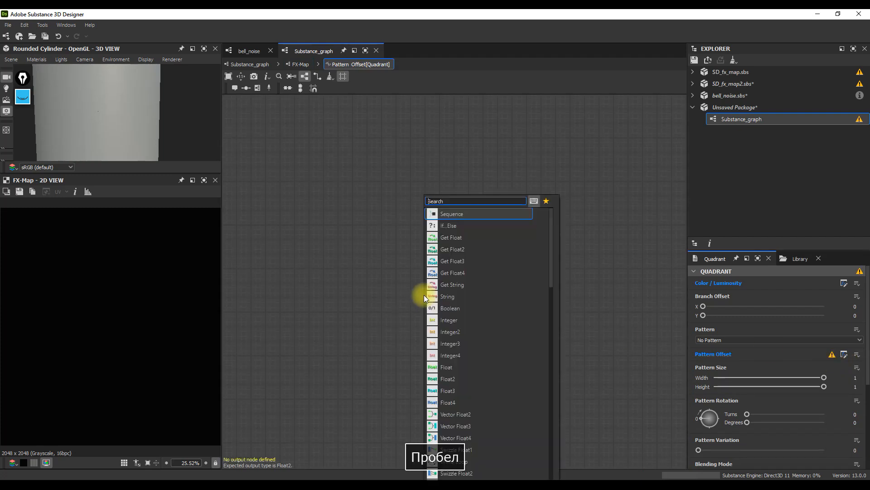
{"action": "type", "text": "пуе"}
{"action": "left_click_drag", "start_coordinate": [443, 203], "coordinate": [419, 198]}
{"action": "key", "text": "BackSpace"}
{"action": "type", "text": "get"}
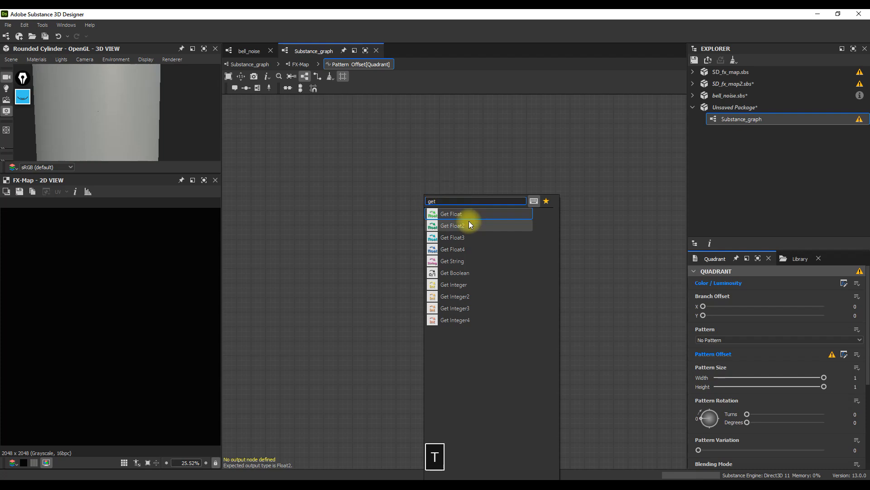
{"action": "key", "text": "Escape"}
Step: Add a Float constant to the Pattern Offset function and set its value to 1
{"action": "key", "text": "space"}
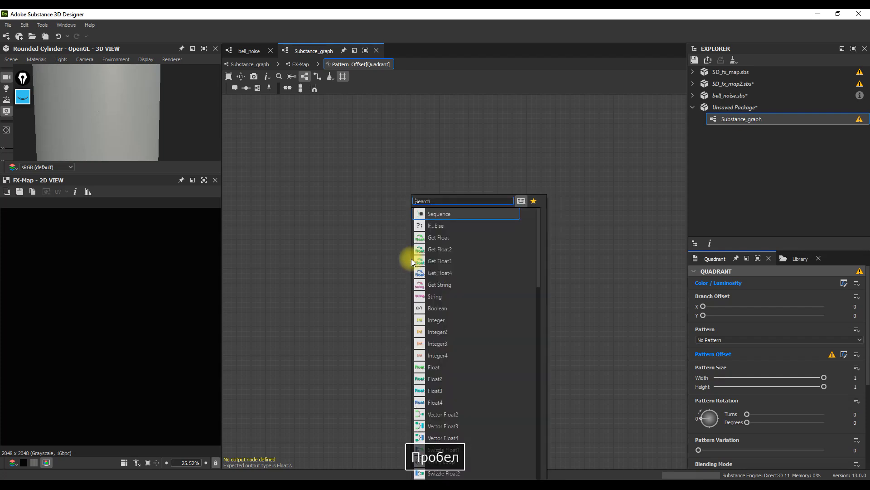
{"action": "left_click", "coordinate": [436, 357]}
{"action": "double_click", "coordinate": [858, 281]}
{"action": "type", "text": "1"}
{"action": "key", "text": "Tab"}
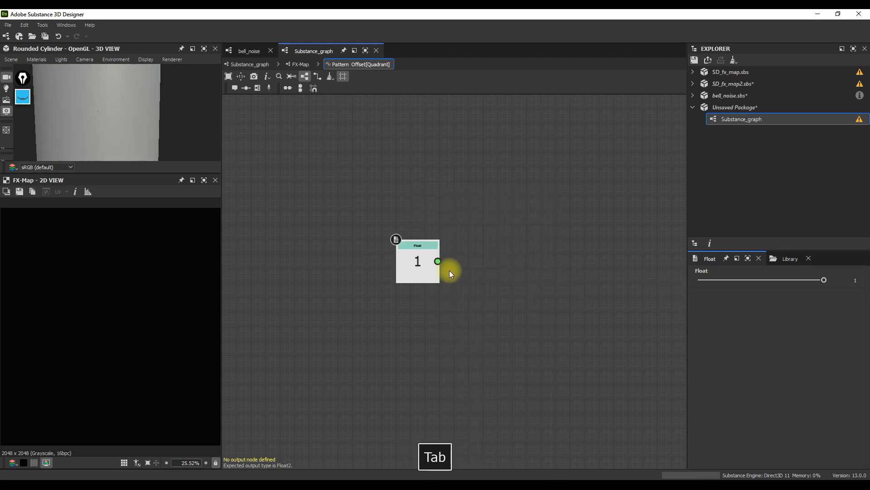
Step: Feed the Float constant into a new Random node and place a duplicate Random node with the same input below it
{"action": "left_click_drag", "start_coordinate": [451, 262], "coordinate": [470, 199]}
{"action": "scroll", "coordinate": [539, 370], "scroll_direction": "down", "scroll_amount": 3}
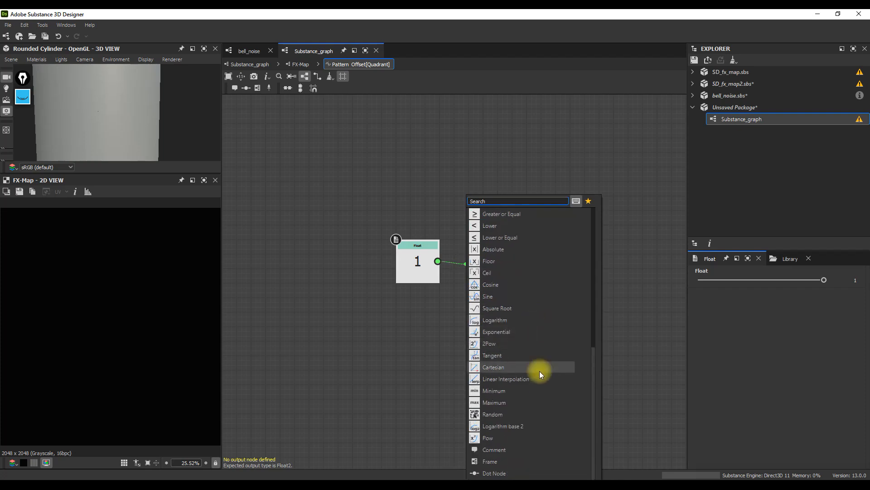
{"action": "left_click", "coordinate": [510, 414]}
{"action": "left_click_drag", "start_coordinate": [489, 265], "coordinate": [493, 235]}
{"action": "key", "text": "Escape"}
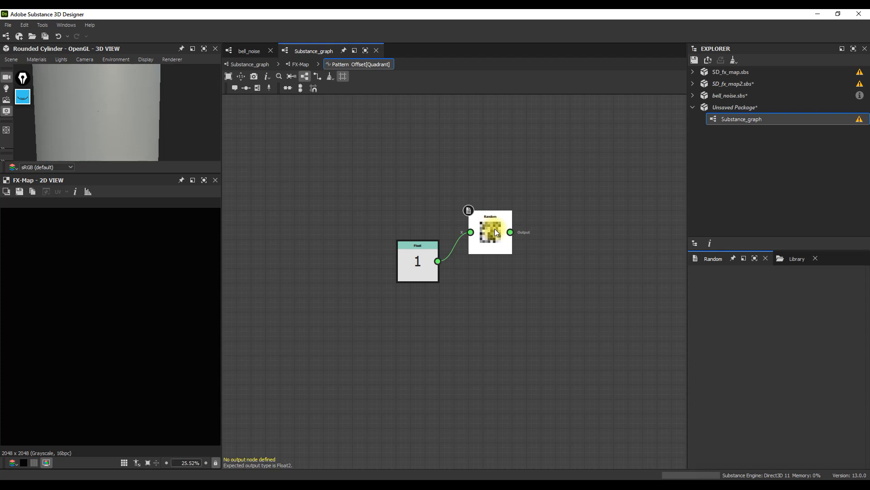
{"action": "key", "text": "ctrl+d"}
{"action": "left_click_drag", "start_coordinate": [449, 281], "coordinate": [489, 284]}
Step: Combine the two Random outputs in a Vector Float2 node and set it as the function's output
{"action": "left_click_drag", "start_coordinate": [510, 232], "coordinate": [537, 249]}
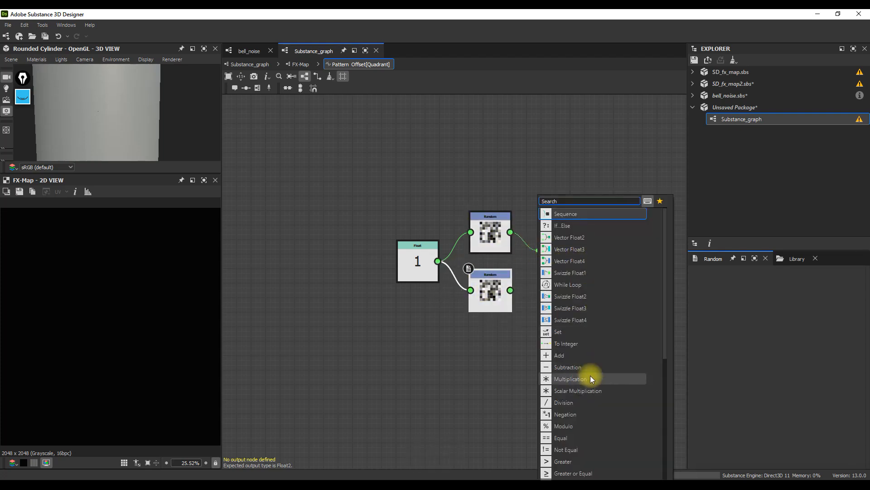
{"action": "left_click", "coordinate": [569, 237]}
{"action": "left_click_drag", "start_coordinate": [510, 290], "coordinate": [555, 258]}
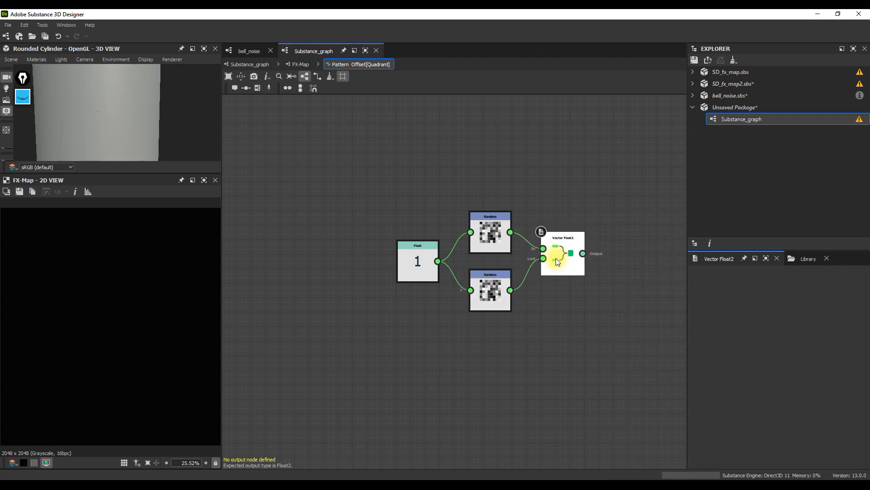
{"action": "right_click", "coordinate": [561, 255]}
{"action": "left_click", "coordinate": [590, 295]}
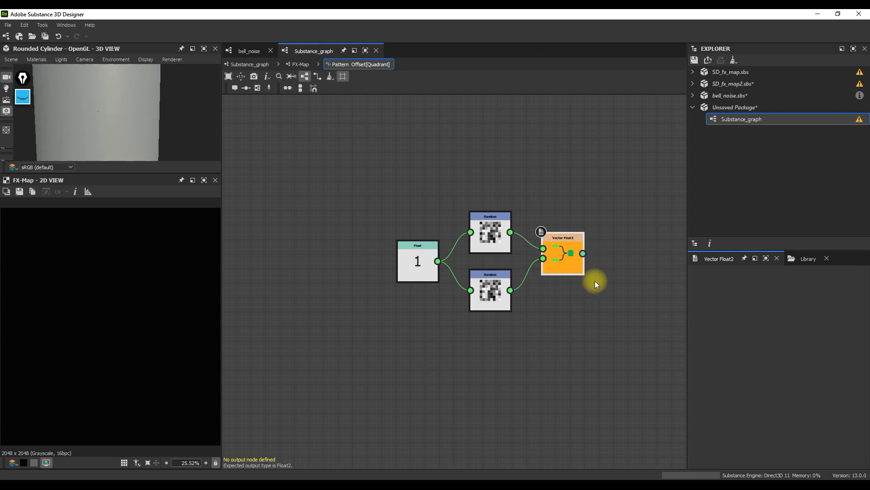
Step: Return to the FX-Map and select the Quadrant, check the FX-Map node in Substance_graph, and go back into the FX-Map
{"action": "left_click", "coordinate": [300, 64]}
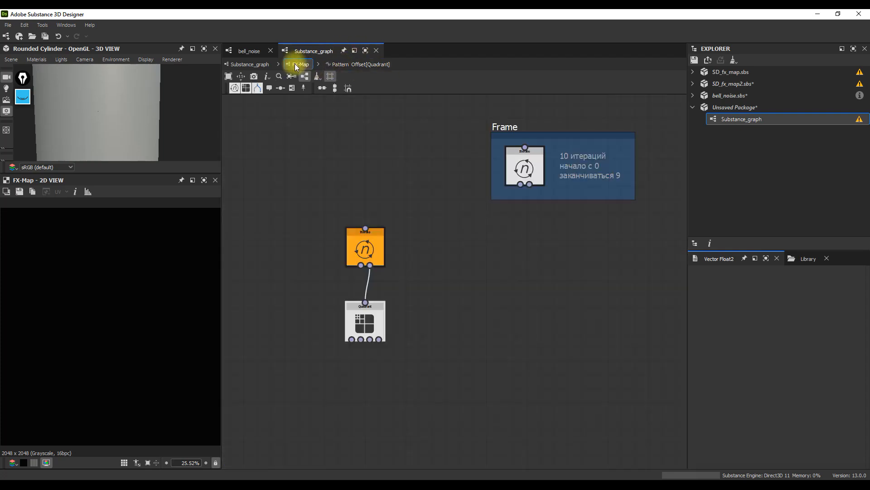
{"action": "left_click", "coordinate": [366, 327]}
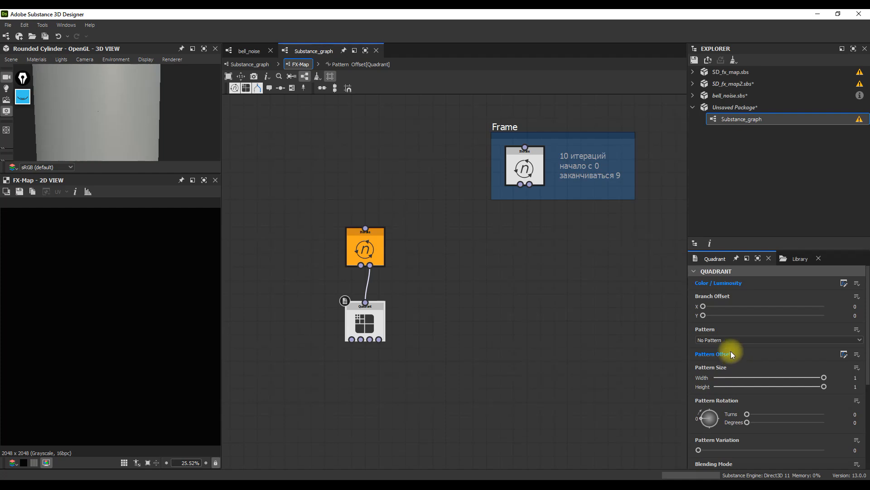
{"action": "left_click", "coordinate": [249, 64]}
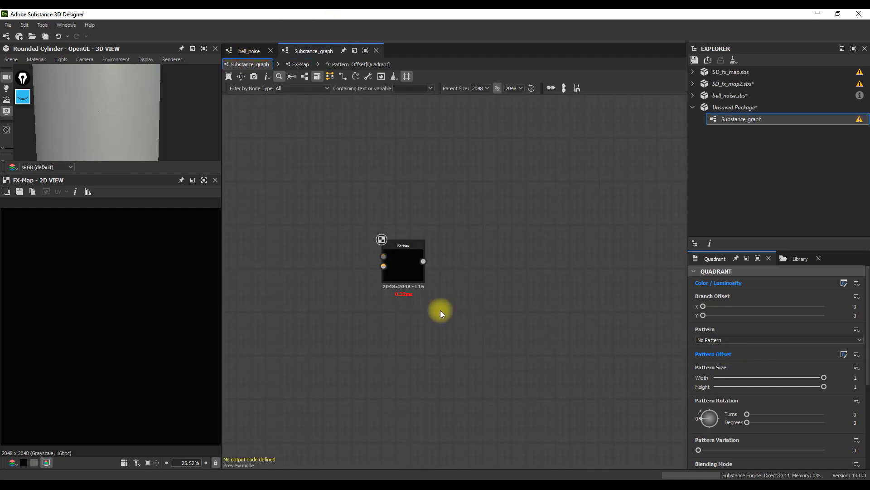
{"action": "left_click", "coordinate": [401, 264]}
{"action": "left_click", "coordinate": [299, 64]}
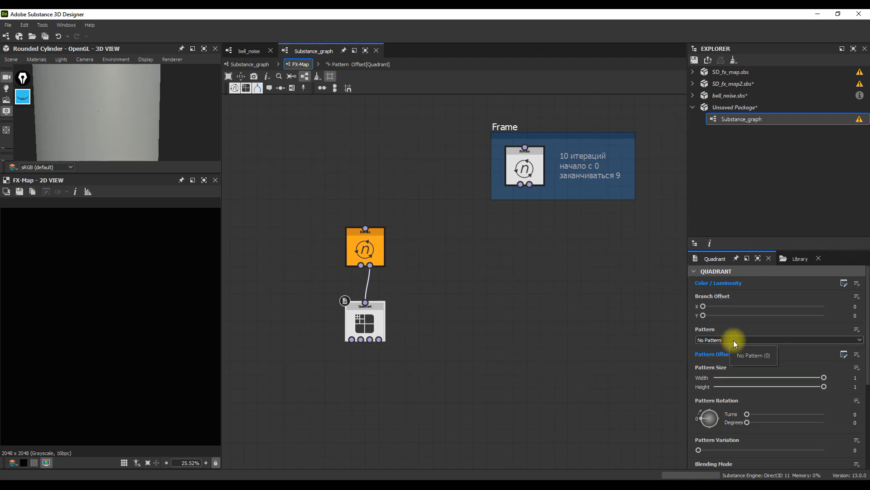
Step: Set the Quadrant's Pattern Size to 0.1 for both width and height
{"action": "left_click_drag", "start_coordinate": [868, 336], "coordinate": [867, 360]}
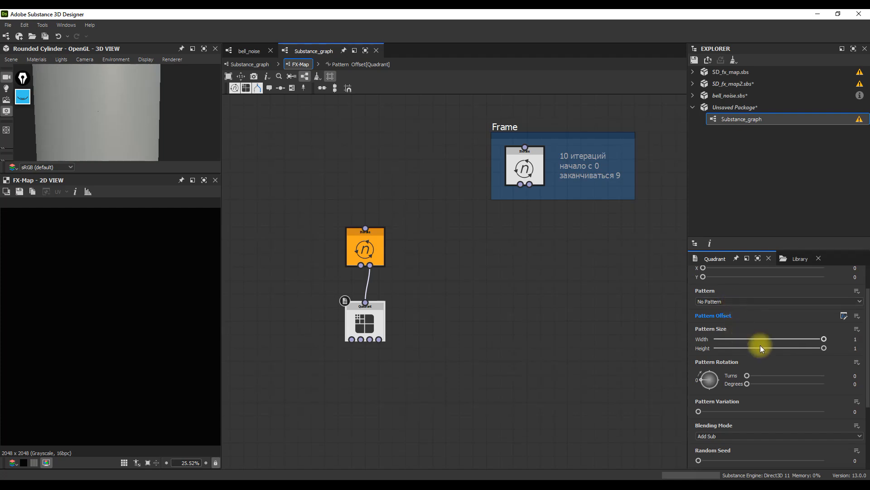
{"action": "left_click_drag", "start_coordinate": [823, 339], "coordinate": [744, 338]}
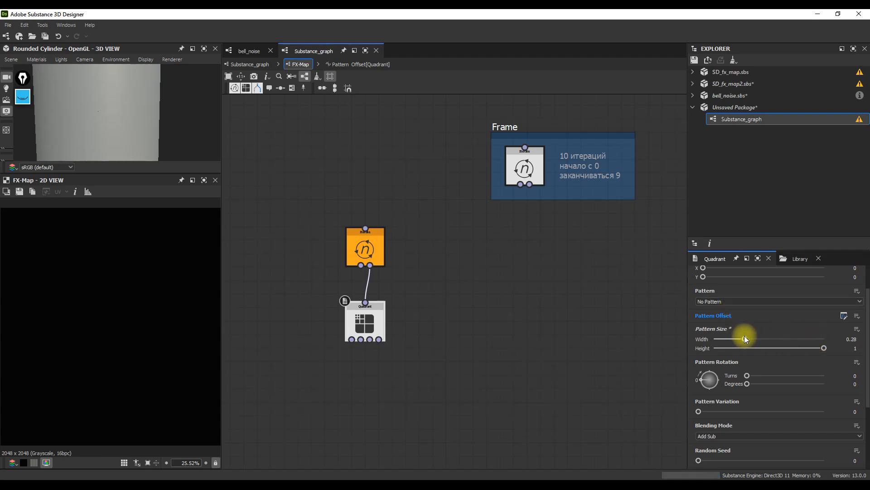
{"action": "left_click_drag", "start_coordinate": [824, 348], "coordinate": [749, 346]}
{"action": "left_click", "coordinate": [850, 339]}
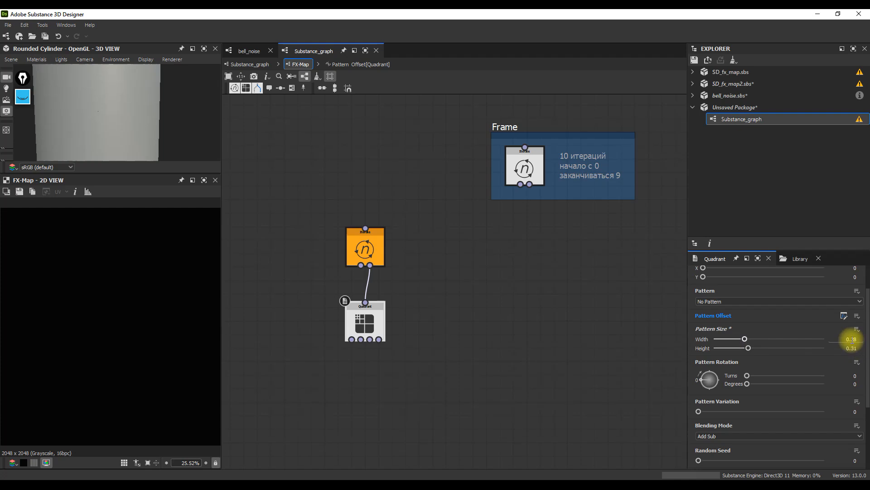
{"action": "type", "text": "0.1"}
{"action": "key", "text": "Tab"}
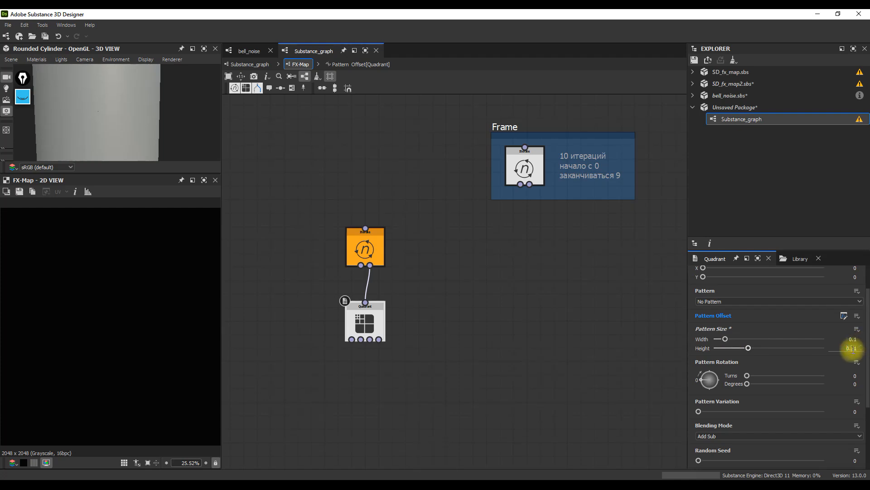
{"action": "type", "text": "0.1"}
{"action": "key", "text": "Tab"}
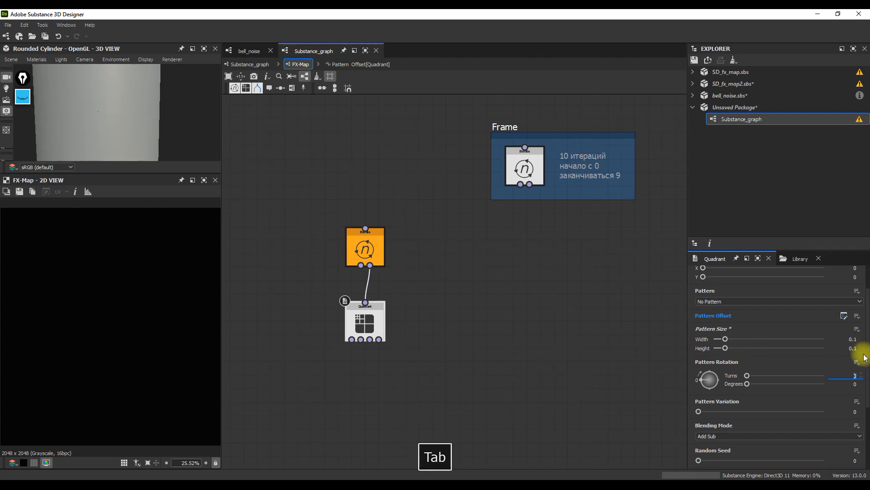
Step: Change the Quadrant's Pattern to Disc
{"action": "left_click", "coordinate": [760, 300]}
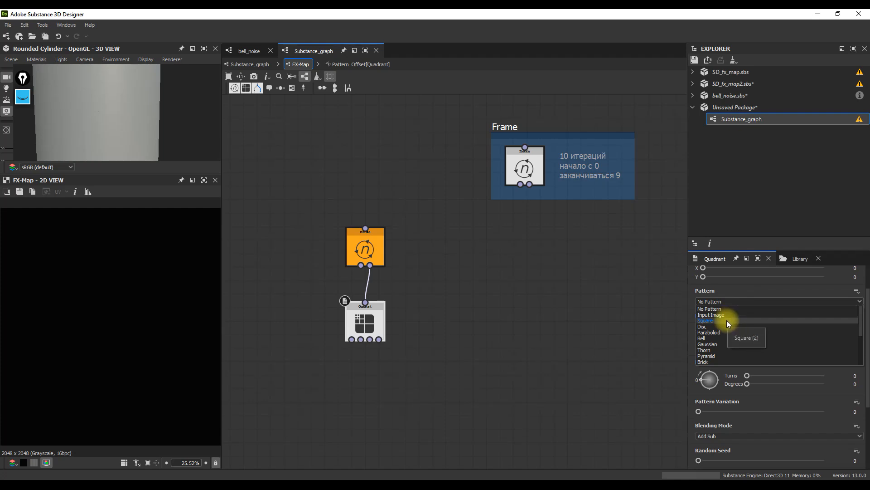
{"action": "left_click", "coordinate": [725, 326]}
Step: Examine the scattered discs with tiling switched on and off in a widened 2D view, and show the pixel information
{"action": "scroll", "coordinate": [175, 327], "scroll_direction": "down", "scroll_amount": 3}
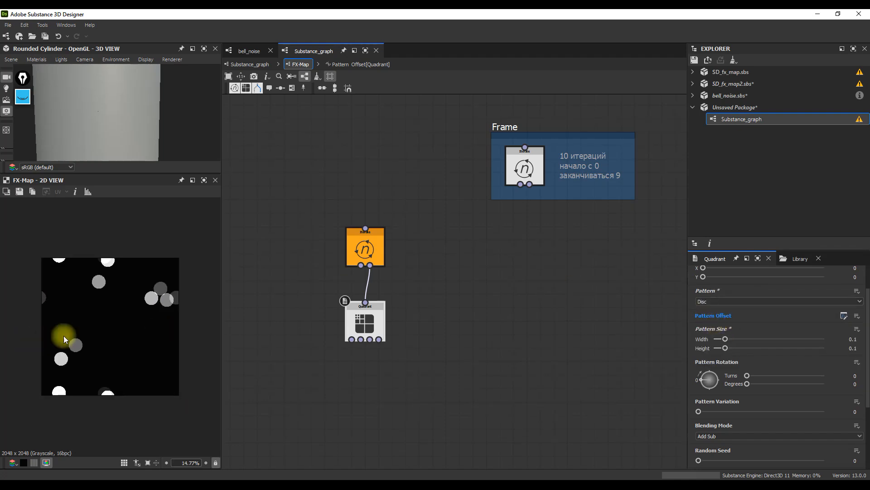
{"action": "key", "text": "space"}
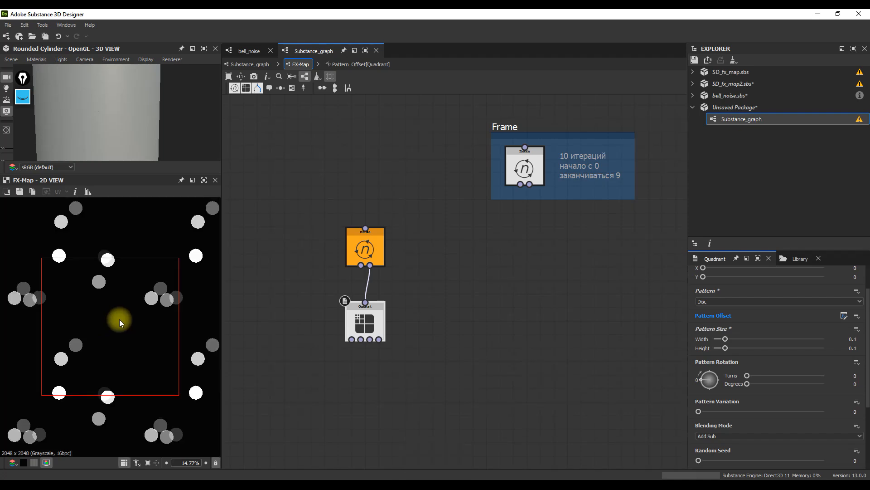
{"action": "key", "text": "space"}
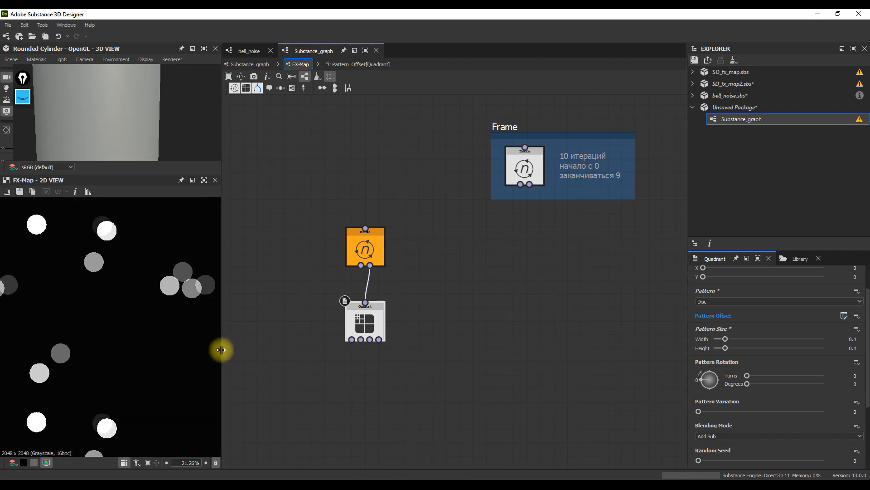
{"action": "left_click_drag", "start_coordinate": [222, 352], "coordinate": [300, 354]}
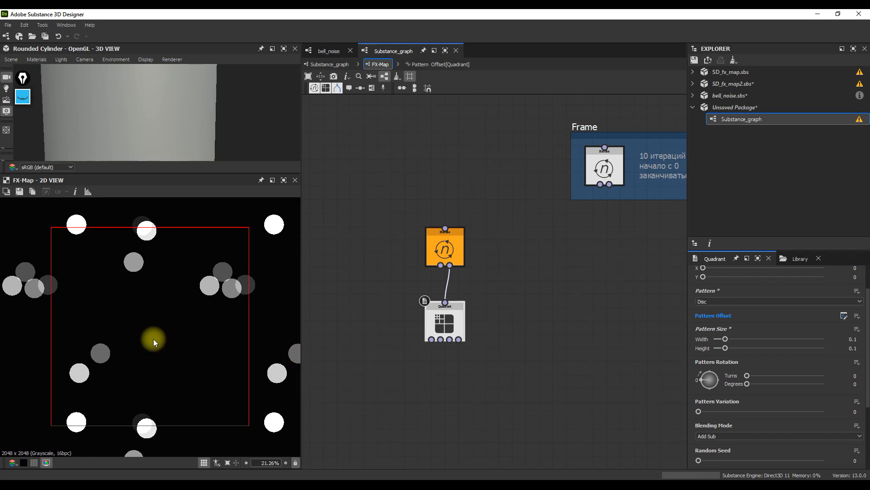
{"action": "key", "text": "space"}
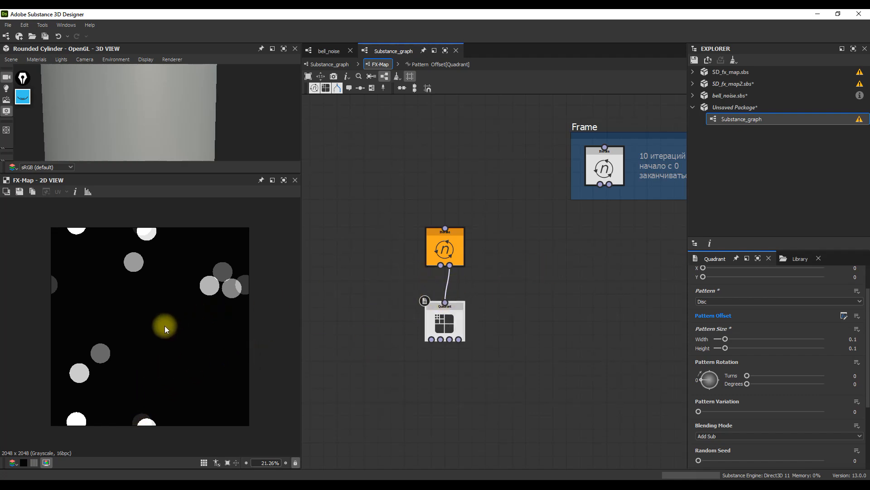
{"action": "left_click", "coordinate": [75, 191]}
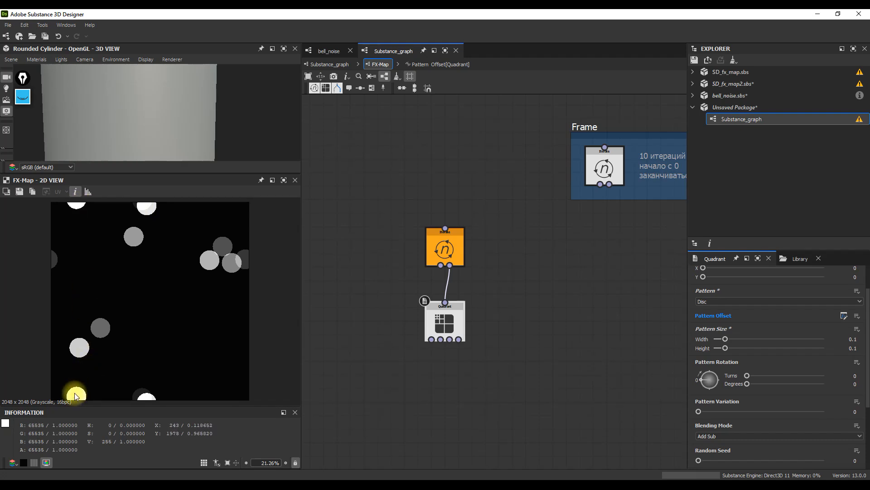
{"action": "scroll", "coordinate": [719, 272], "scroll_direction": "up", "scroll_amount": 1}
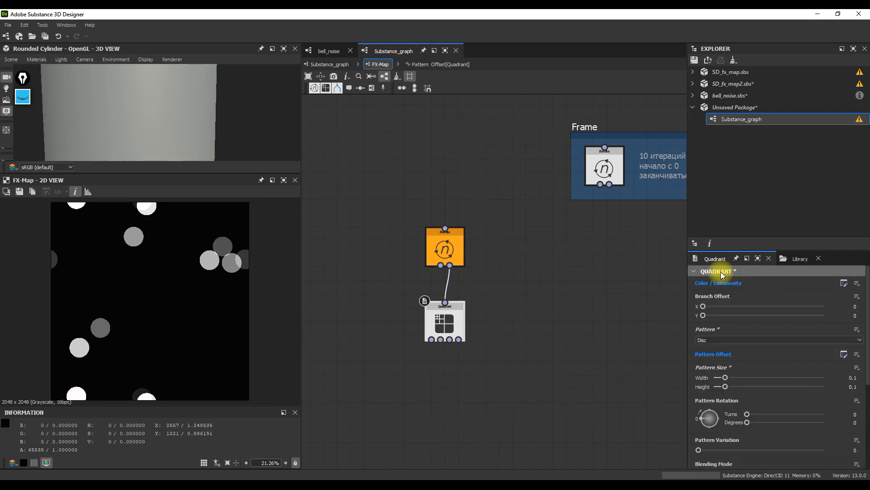
Step: Review the Quadrant's Color / Luminosity function against the FX-Map's Iterate setup and the disc brightness in the 2D view
{"action": "left_click", "coordinate": [845, 284]}
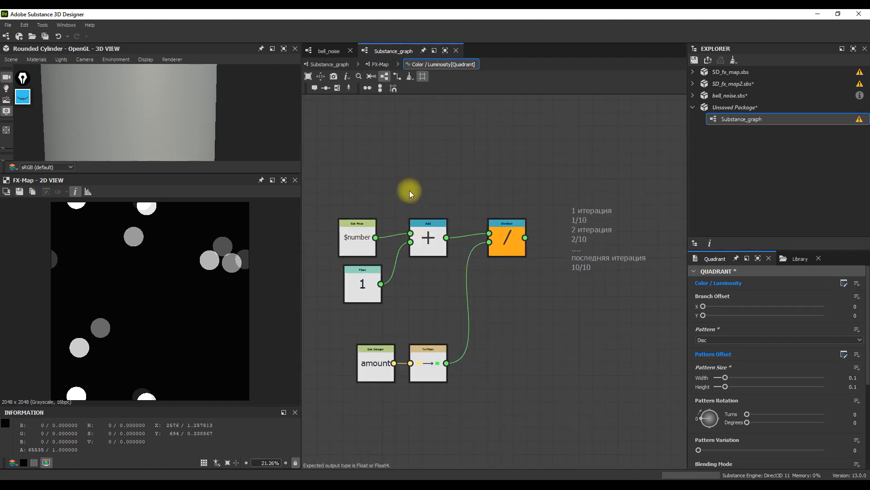
{"action": "left_click", "coordinate": [380, 63]}
{"action": "scroll", "coordinate": [442, 243], "scroll_direction": "up", "scroll_amount": 3}
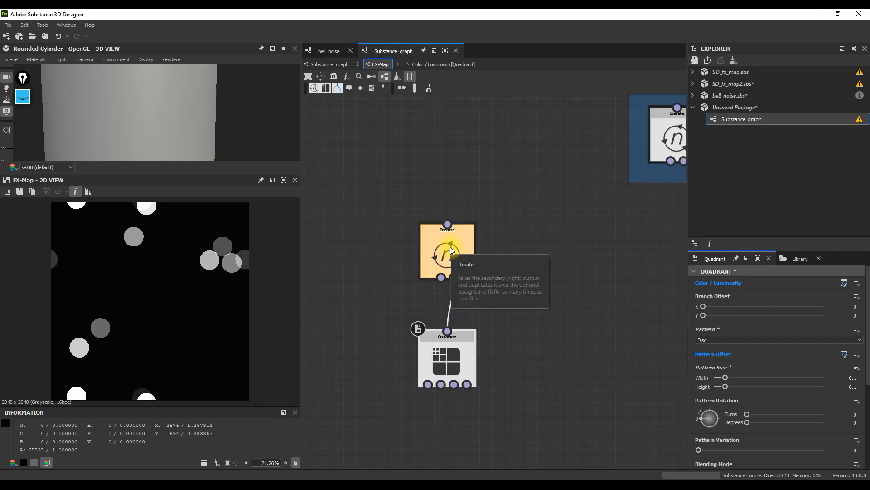
{"action": "left_click", "coordinate": [429, 64]}
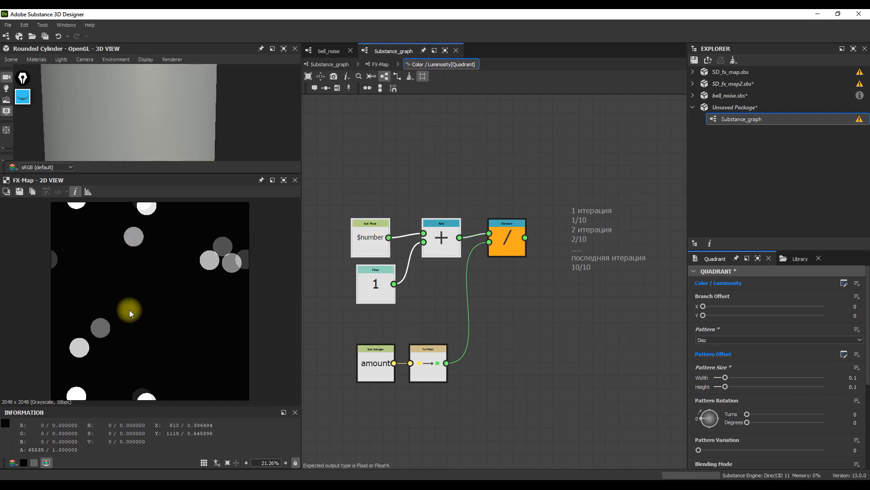
{"action": "scroll", "coordinate": [129, 305], "scroll_direction": "down", "scroll_amount": 1}
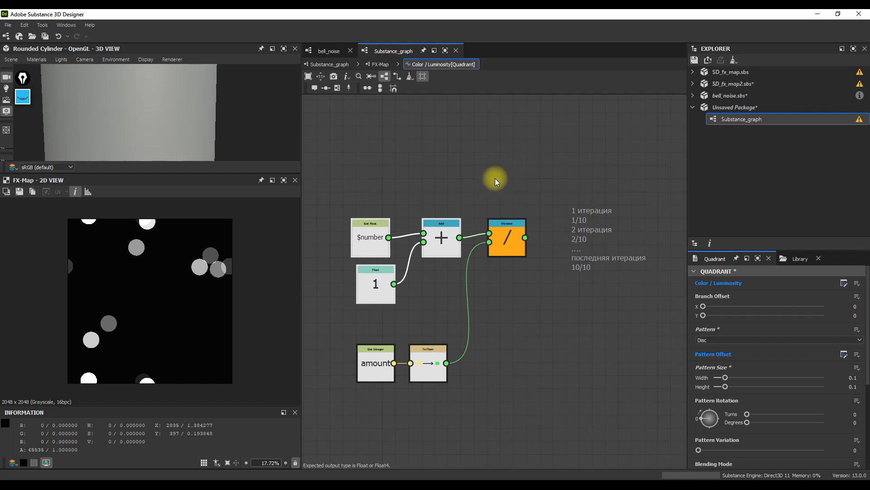
Step: Delete all nodes and the comment in the Color / Luminosity function and return to the FX-Map
{"action": "left_click_drag", "start_coordinate": [663, 169], "coordinate": [332, 383]}
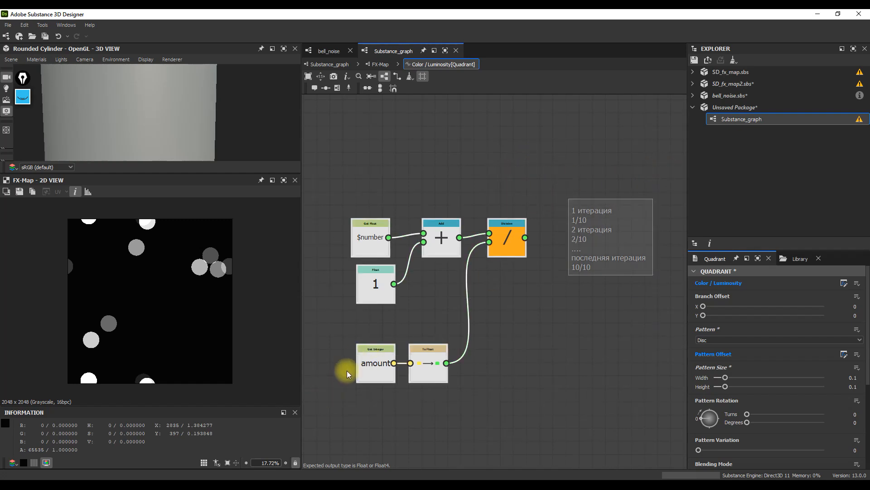
{"action": "key", "text": "Delete"}
{"action": "left_click", "coordinate": [379, 64]}
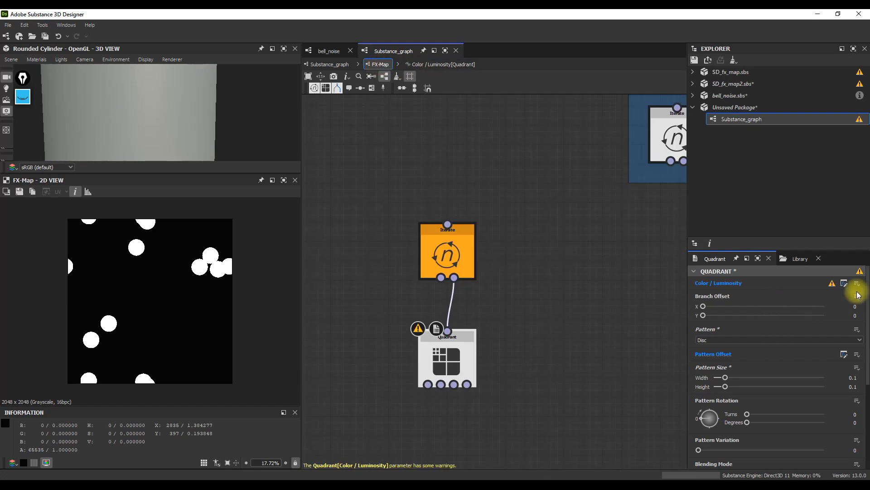
Step: Remove the functions from the Quadrant's Pattern Offset and Color / Luminosity so both return to plain values
{"action": "left_click", "coordinate": [857, 355]}
{"action": "left_click", "coordinate": [808, 389]}
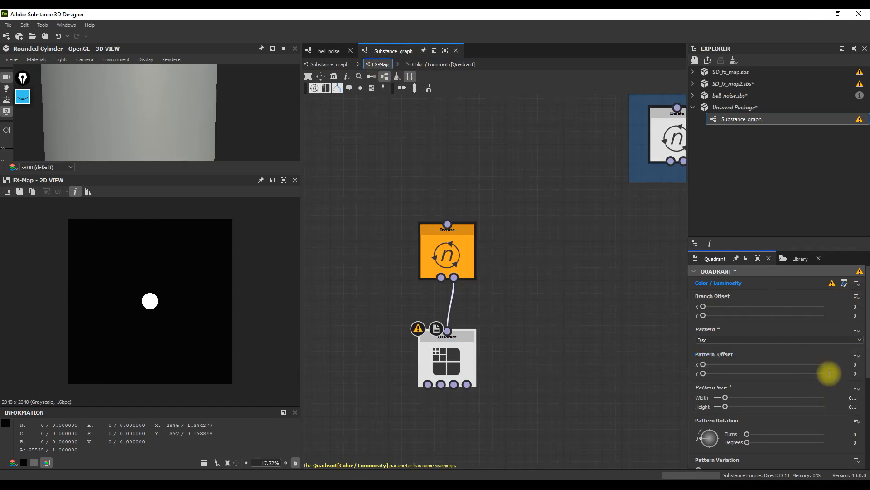
{"action": "left_click", "coordinate": [857, 284]}
{"action": "left_click", "coordinate": [807, 318]}
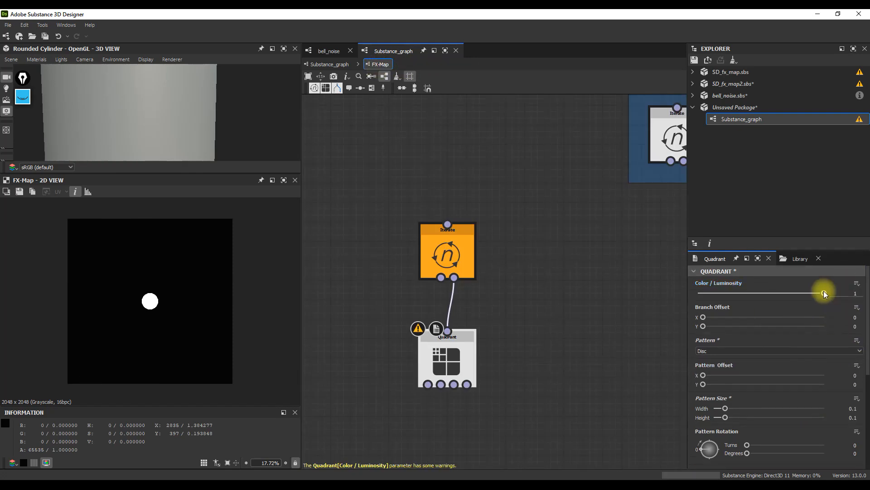
Step: Create a new empty function for the Quadrant's Pattern Offset
{"action": "scroll", "coordinate": [488, 299], "scroll_direction": "down", "scroll_amount": 1}
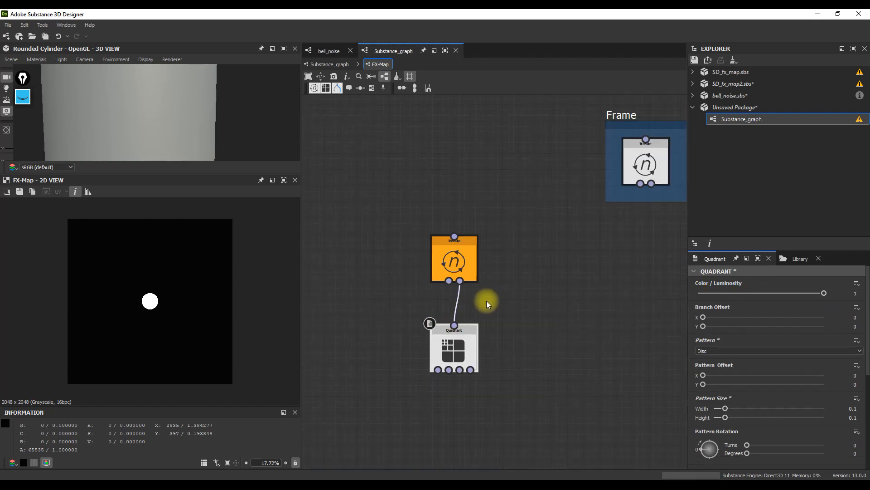
{"action": "middle_click_drag", "start_coordinate": [487, 299], "coordinate": [458, 296]}
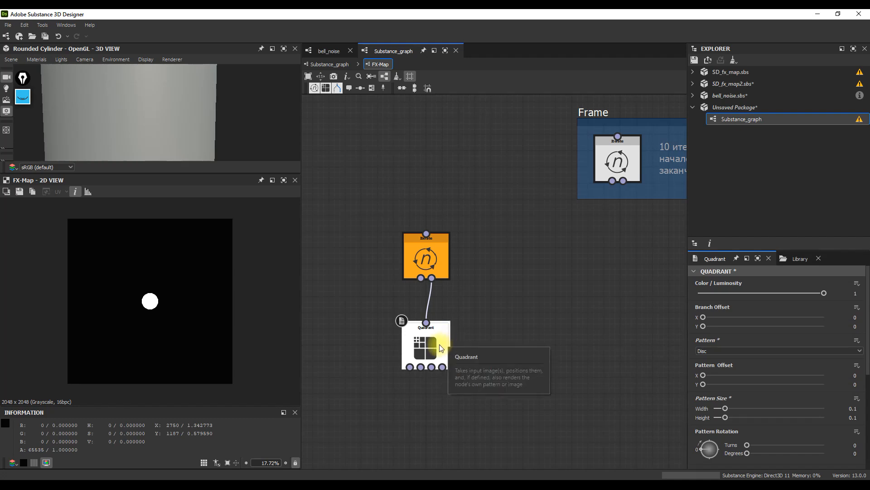
{"action": "left_click", "coordinate": [856, 365]}
{"action": "left_click", "coordinate": [836, 378]}
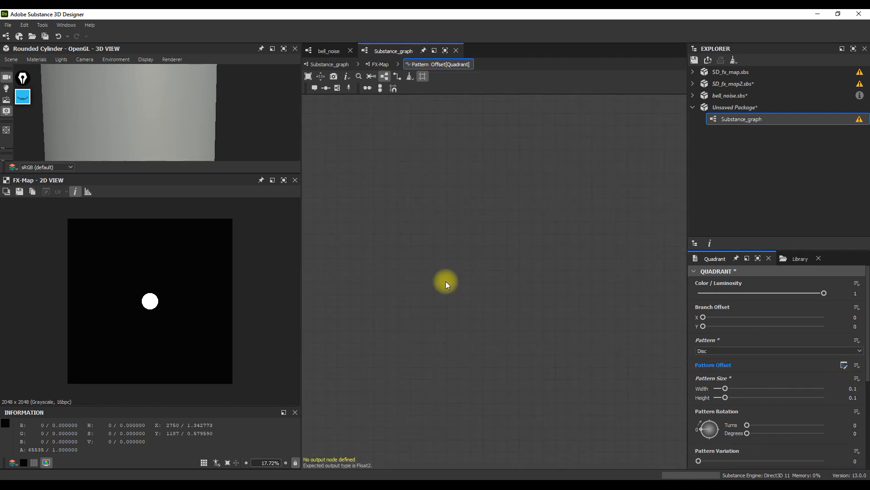
Step: Add a Get Float node to the Pattern Offset function and set its variable to $number
{"action": "key", "text": "space"}
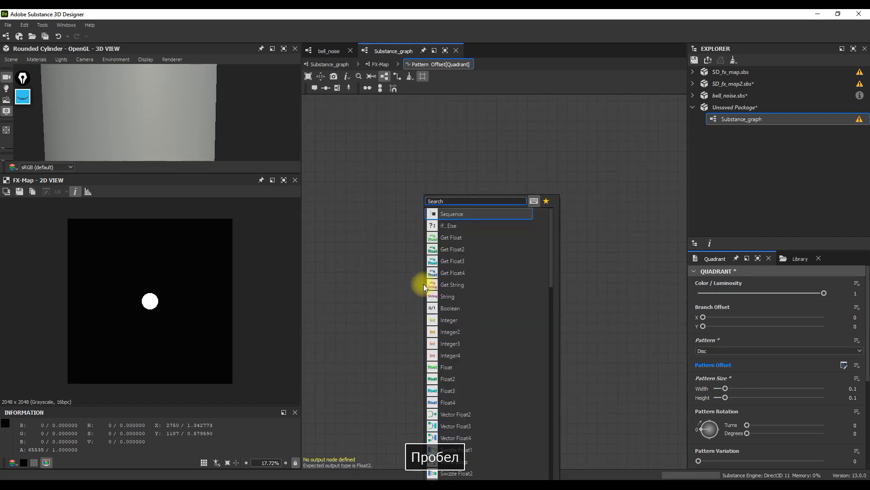
{"action": "type", "text": "get"}
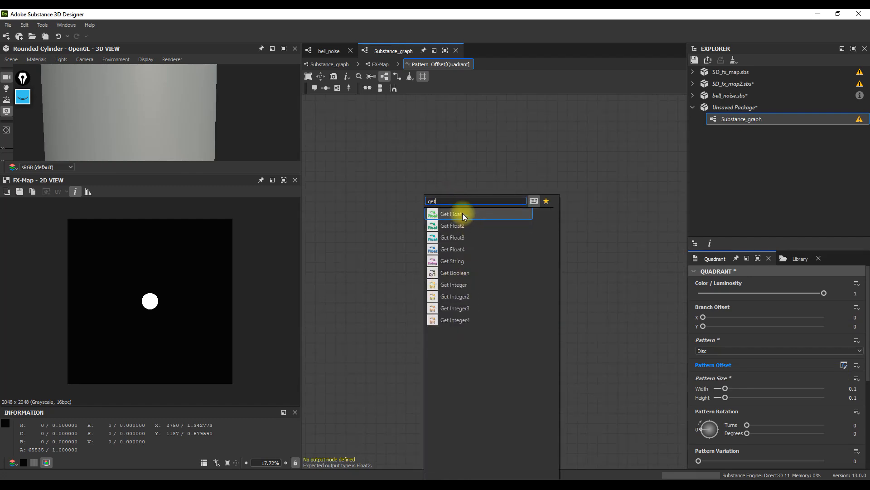
{"action": "left_click", "coordinate": [463, 213]}
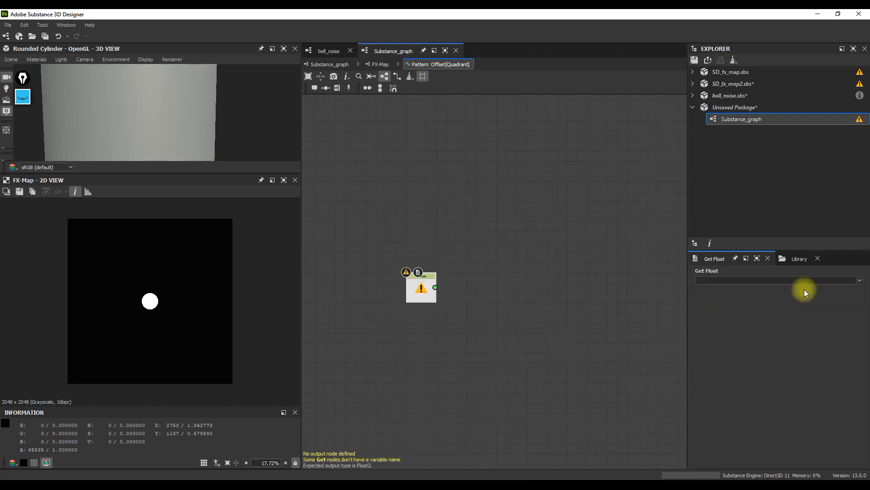
{"action": "left_click", "coordinate": [860, 279]}
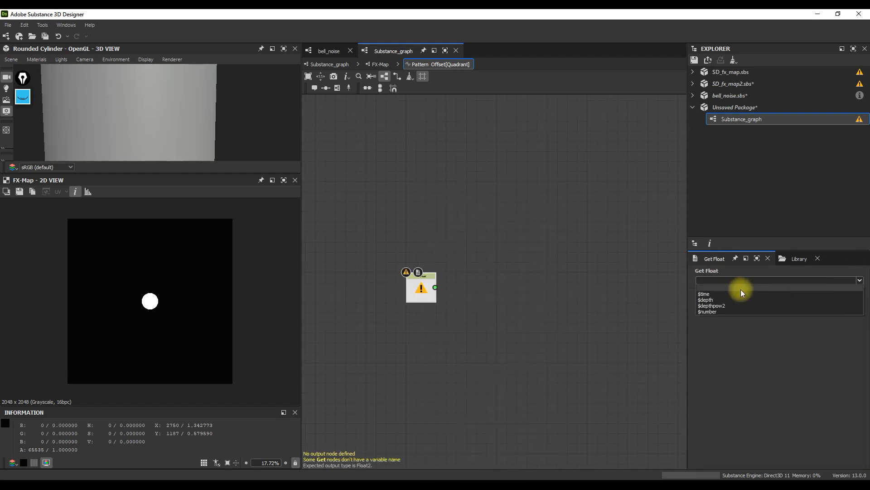
{"action": "left_click", "coordinate": [720, 312]}
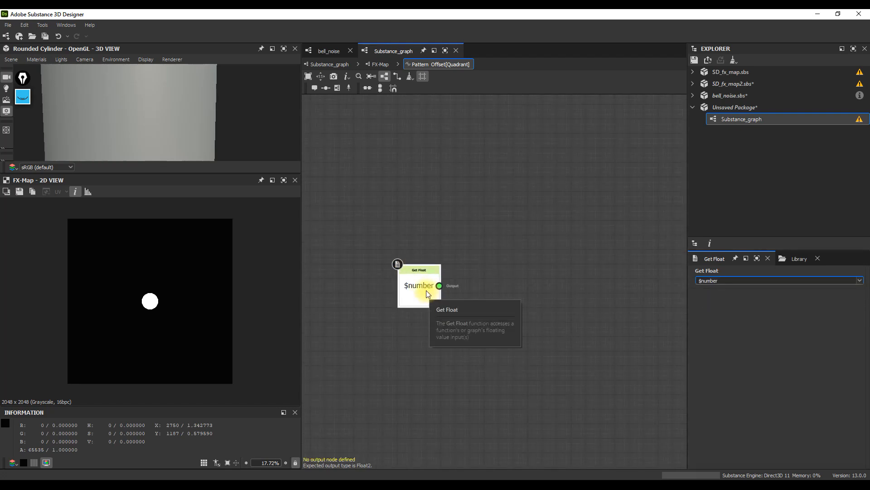
{"action": "left_click_drag", "start_coordinate": [429, 294], "coordinate": [419, 271]}
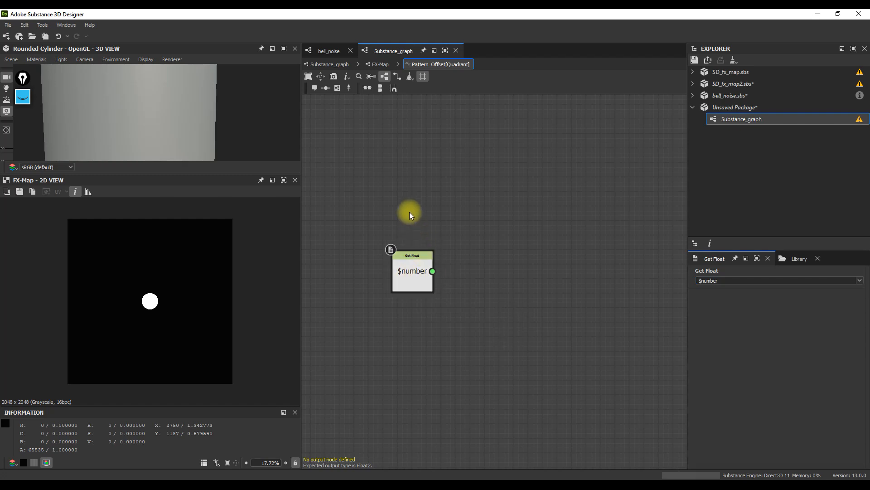
Step: Add a Float constant node below the $number node and move the $number node up to leave space between them
{"action": "key", "text": "space"}
{"action": "left_click", "coordinate": [438, 368]}
{"action": "left_click_drag", "start_coordinate": [405, 234], "coordinate": [418, 334]}
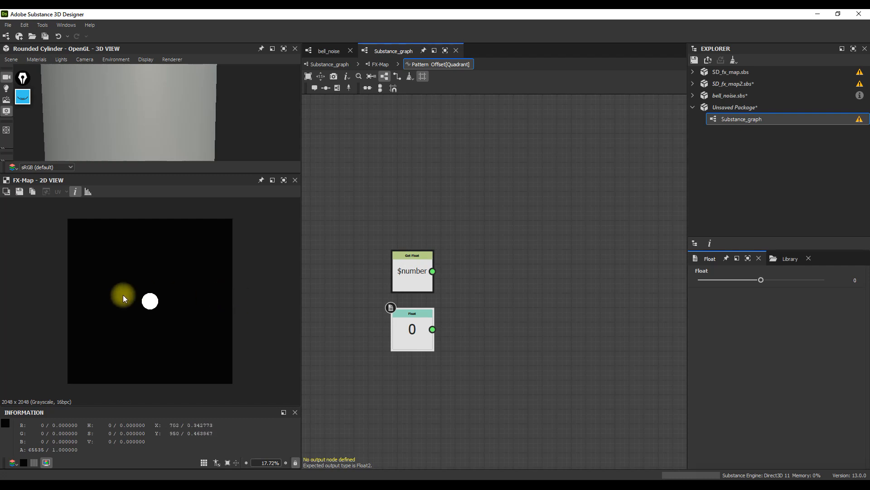
{"action": "left_click_drag", "start_coordinate": [413, 271], "coordinate": [417, 200]}
Step: Add a Get Integer node reading amount and line it up directly below the $number node
{"action": "key", "text": "space"}
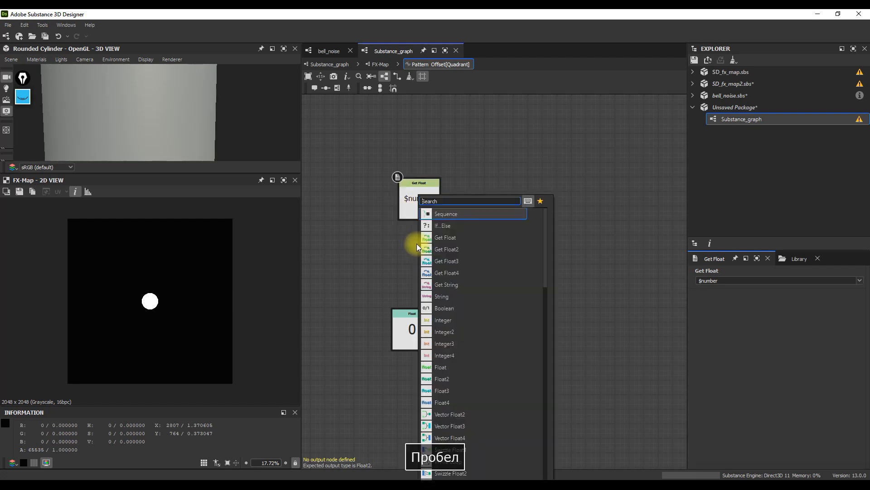
{"action": "type", "text": "get"}
{"action": "left_click", "coordinate": [453, 284]}
{"action": "left_click_drag", "start_coordinate": [419, 245], "coordinate": [419, 260]}
{"action": "left_click", "coordinate": [858, 279]}
{"action": "left_click", "coordinate": [725, 291]}
{"action": "left_click_drag", "start_coordinate": [427, 195], "coordinate": [414, 202]}
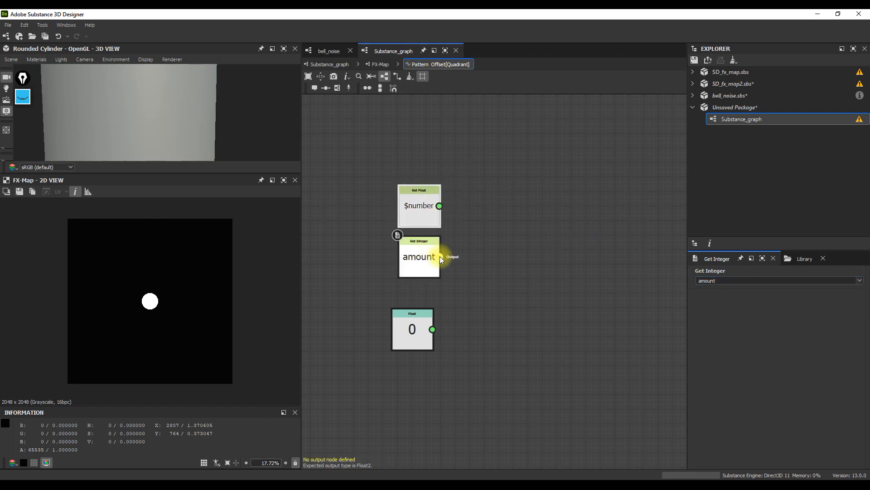
{"action": "left_click_drag", "start_coordinate": [462, 196], "coordinate": [413, 265]}
Step: Convert the amount output with a To Float node placed right beside it
{"action": "left_click_drag", "start_coordinate": [422, 255], "coordinate": [456, 241]}
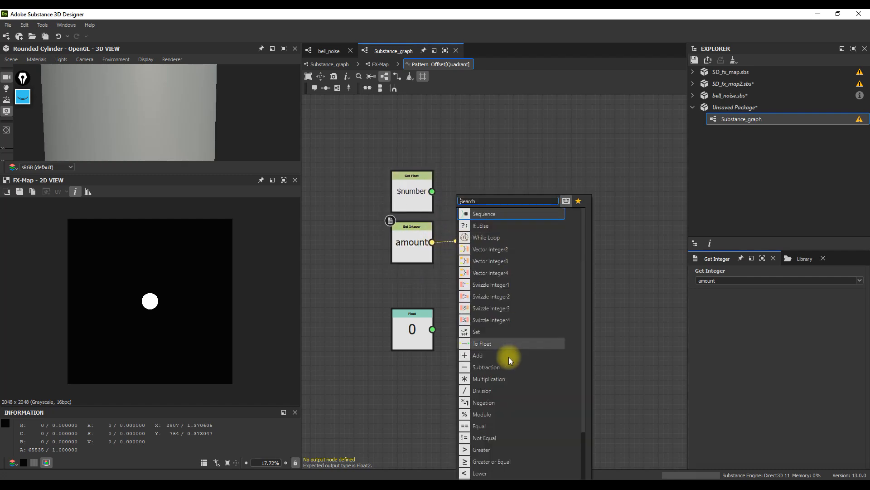
{"action": "left_click", "coordinate": [502, 344]}
{"action": "left_click_drag", "start_coordinate": [484, 242], "coordinate": [474, 238]}
{"action": "left_click", "coordinate": [425, 193]}
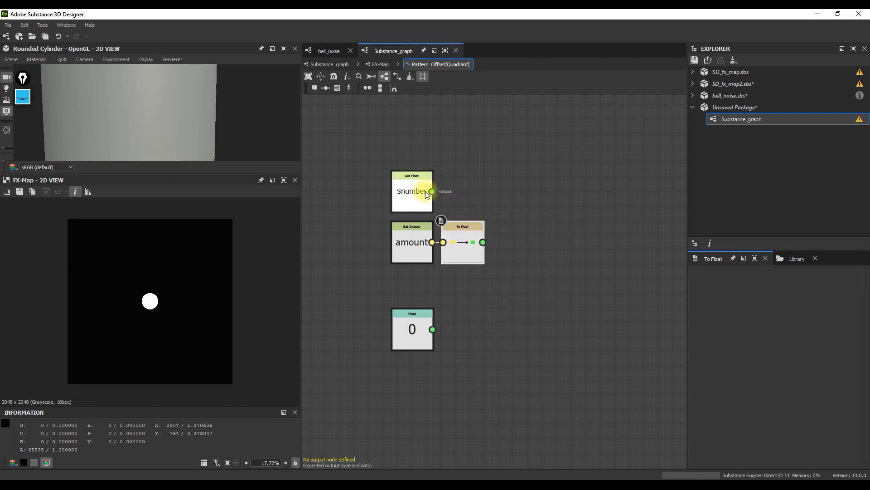
Step: Divide the $number output by the To Float output with a Division node and raise that node slightly into line with $number
{"action": "left_click_drag", "start_coordinate": [495, 194], "coordinate": [510, 196]}
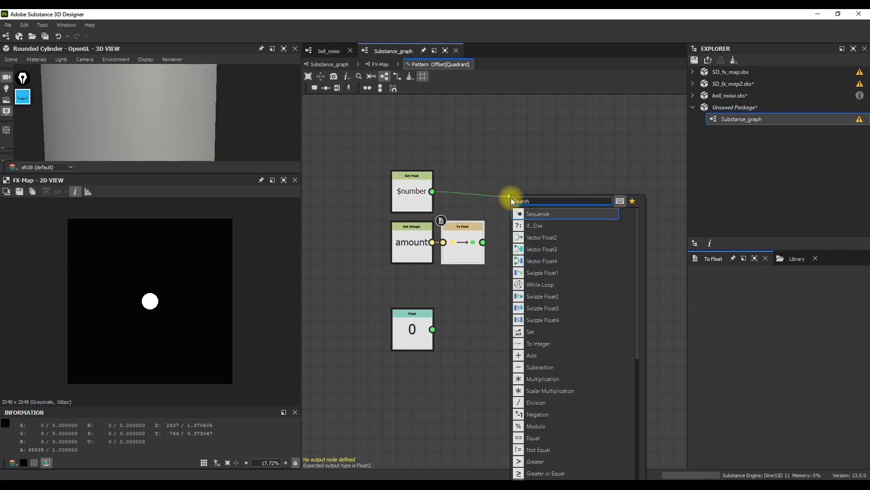
{"action": "left_click", "coordinate": [552, 400]}
{"action": "left_click_drag", "start_coordinate": [483, 242], "coordinate": [534, 196]}
{"action": "key", "text": "ctrl+z"}
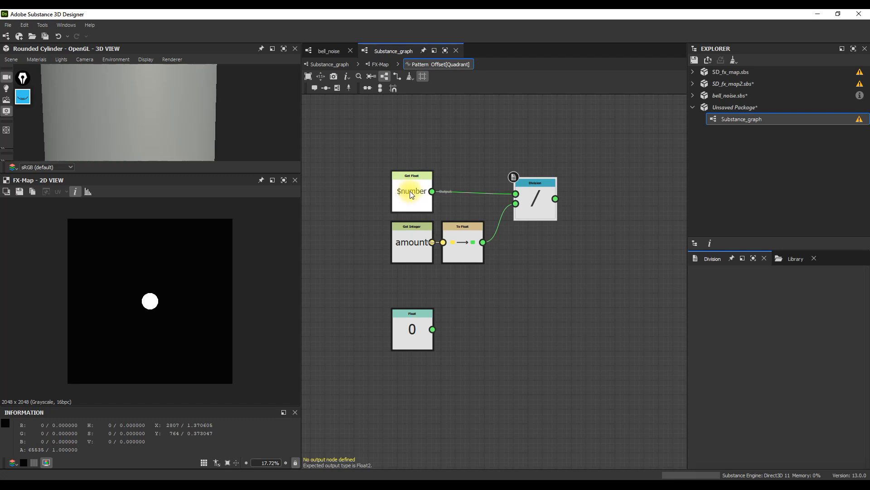
{"action": "left_click_drag", "start_coordinate": [538, 200], "coordinate": [538, 194]}
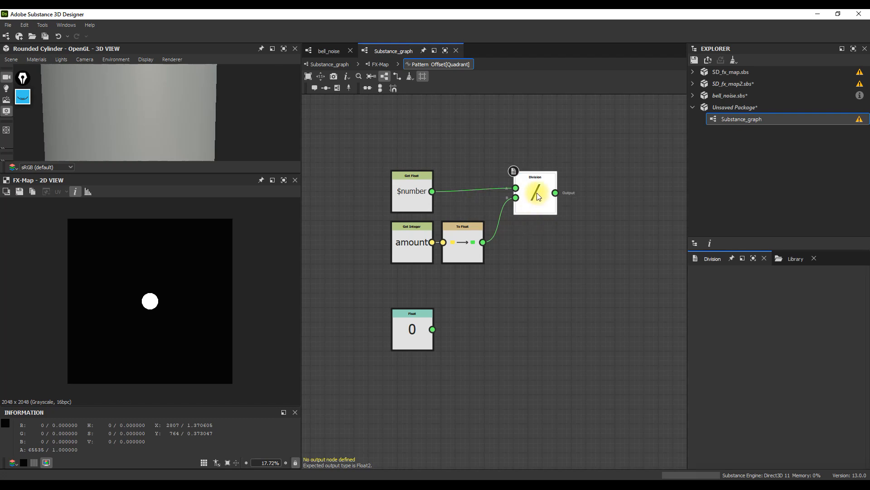
Step: Combine the division result and the 0 constant in a Vector Float2 node and set that node as the function's output
{"action": "scroll", "coordinate": [541, 257], "scroll_direction": "down", "scroll_amount": 2}
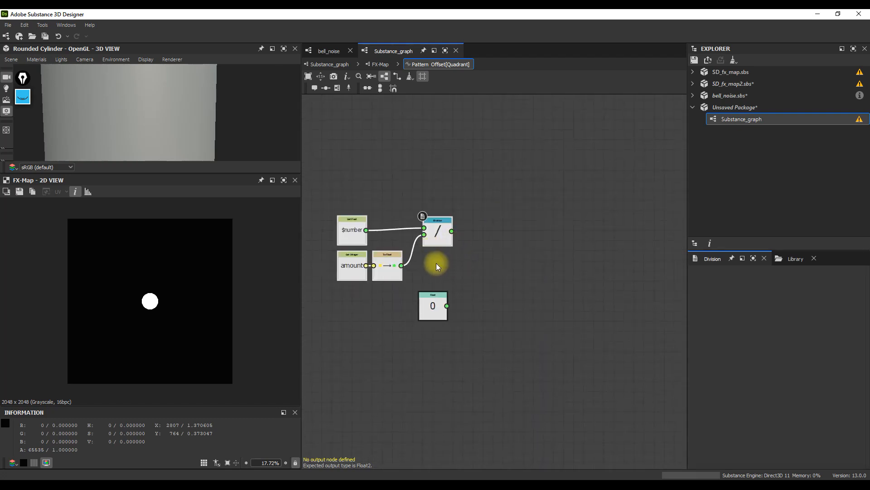
{"action": "left_click_drag", "start_coordinate": [452, 231], "coordinate": [481, 262]}
{"action": "left_click", "coordinate": [514, 241]}
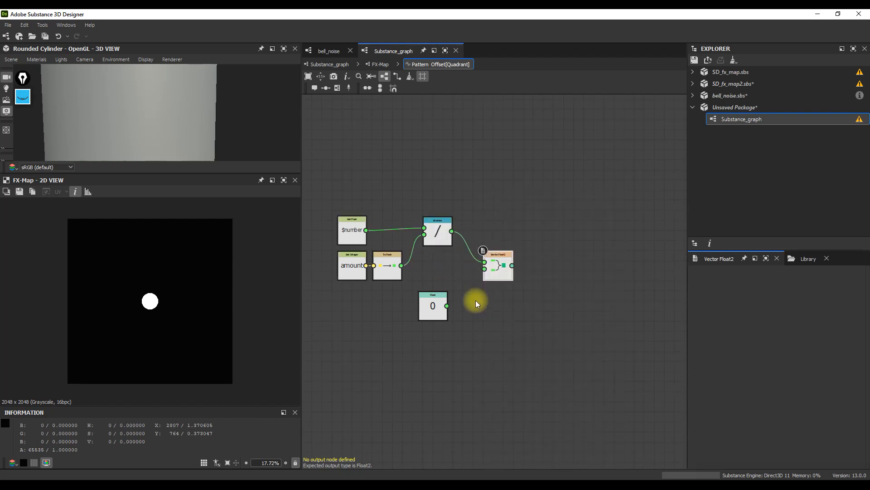
{"action": "left_click_drag", "start_coordinate": [447, 306], "coordinate": [485, 269]}
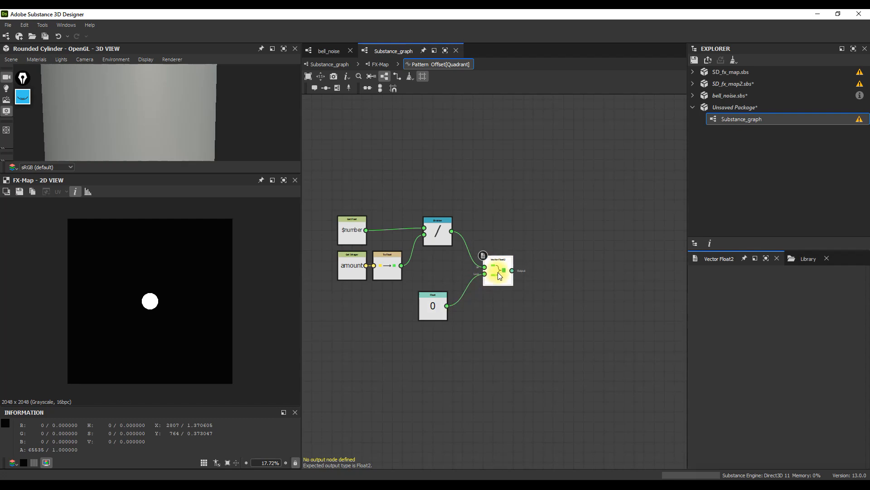
{"action": "scroll", "coordinate": [498, 272], "scroll_direction": "up", "scroll_amount": 3}
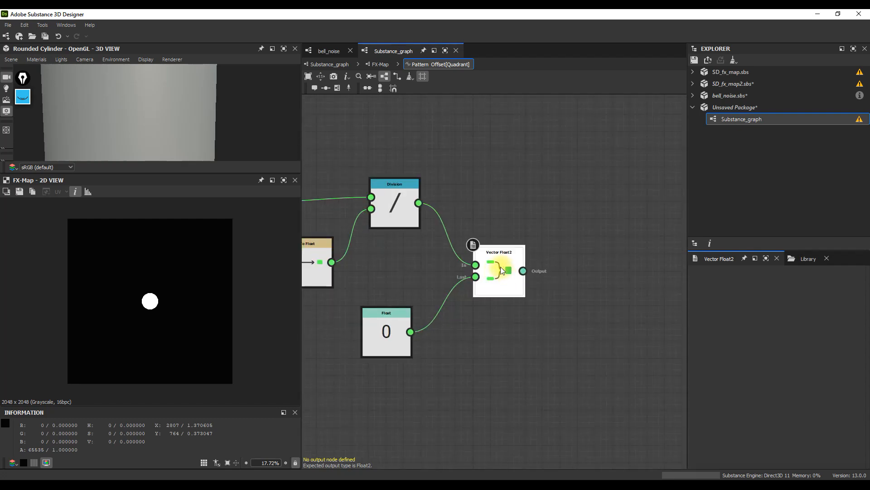
{"action": "right_click", "coordinate": [502, 270]}
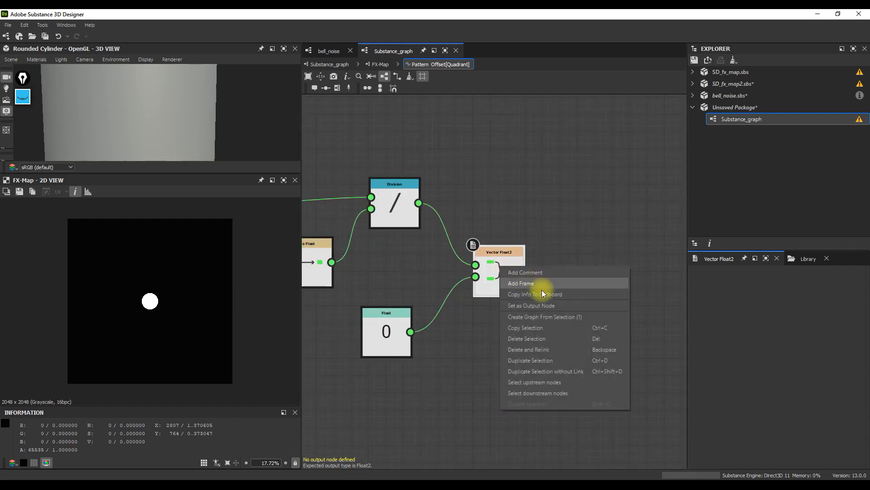
{"action": "left_click", "coordinate": [541, 307]}
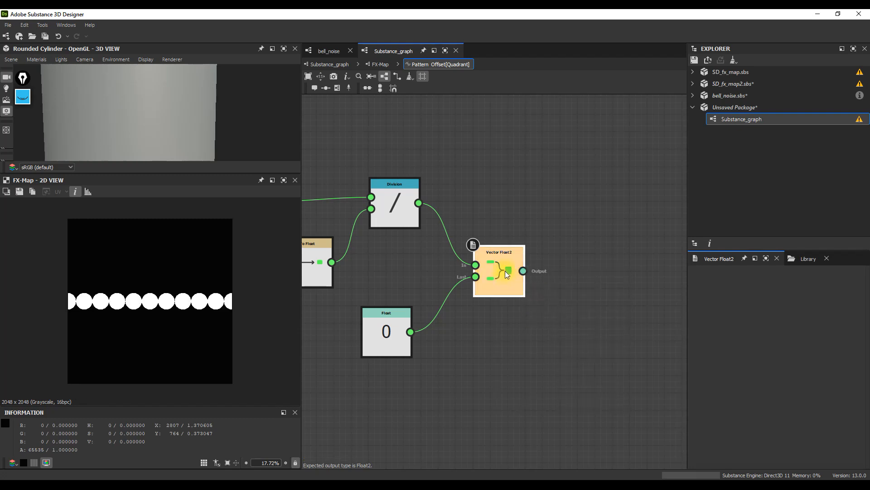
Step: Return to the FX-Map and give the Quadrant node's Color / Luminosity parameter an empty function
{"action": "left_click", "coordinate": [383, 64]}
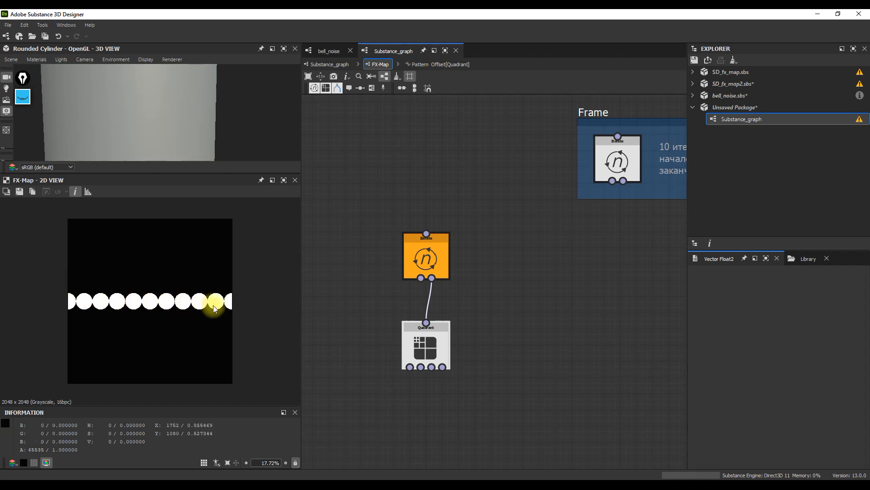
{"action": "left_click", "coordinate": [427, 66]}
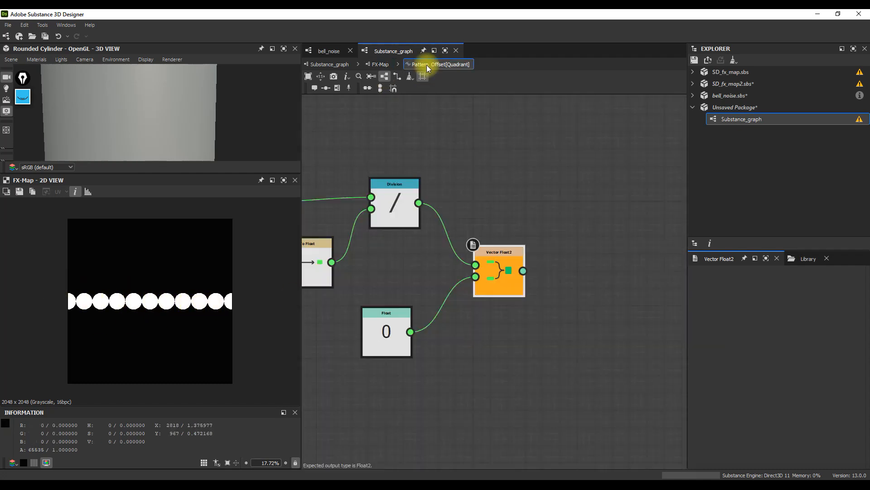
{"action": "left_click", "coordinate": [380, 65]}
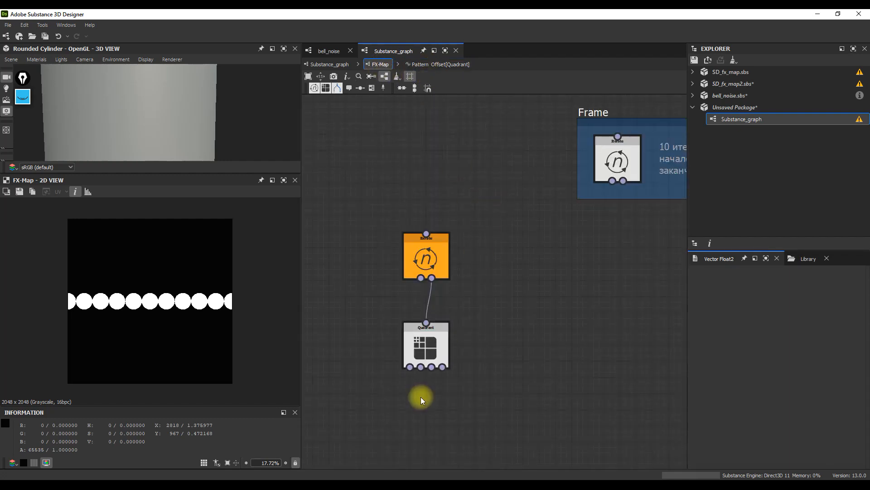
{"action": "left_click", "coordinate": [437, 346]}
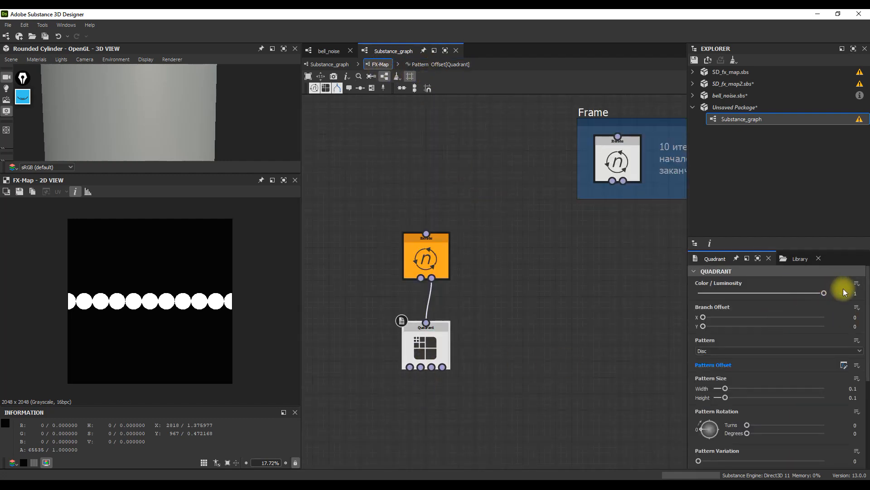
{"action": "left_click", "coordinate": [859, 284]}
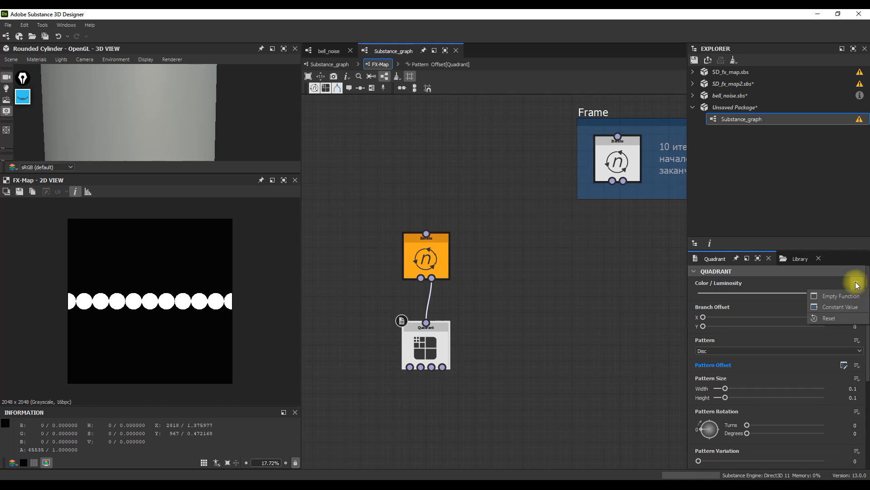
{"action": "left_click", "coordinate": [841, 296]}
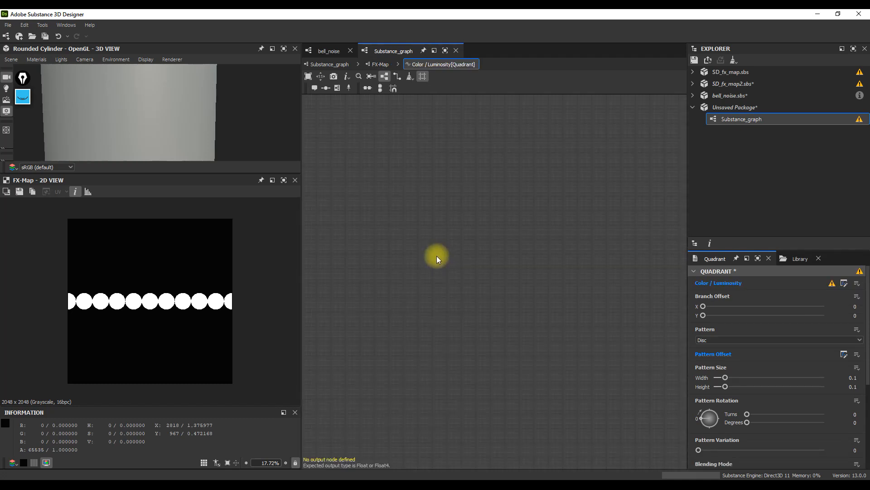
Step: Add a Get Float node to the Color / Luminosity function and set its variable to $number
{"action": "key", "text": "space"}
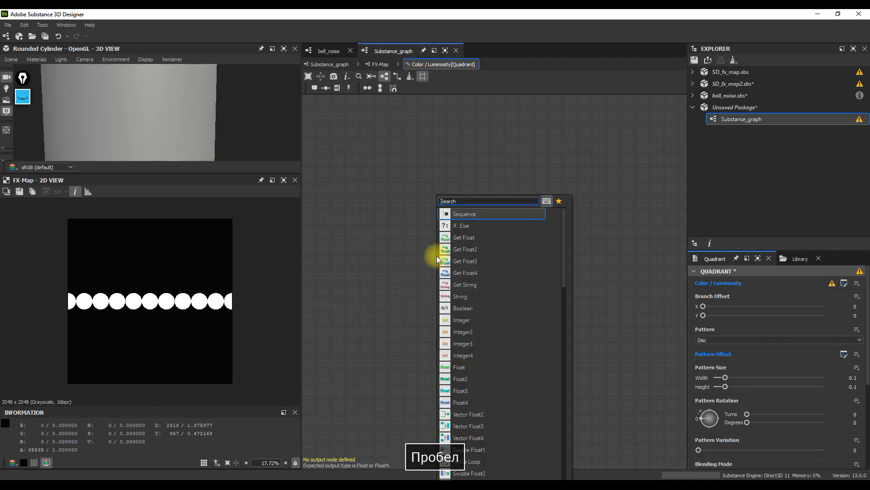
{"action": "type", "text": "get"}
{"action": "left_click", "coordinate": [473, 213]}
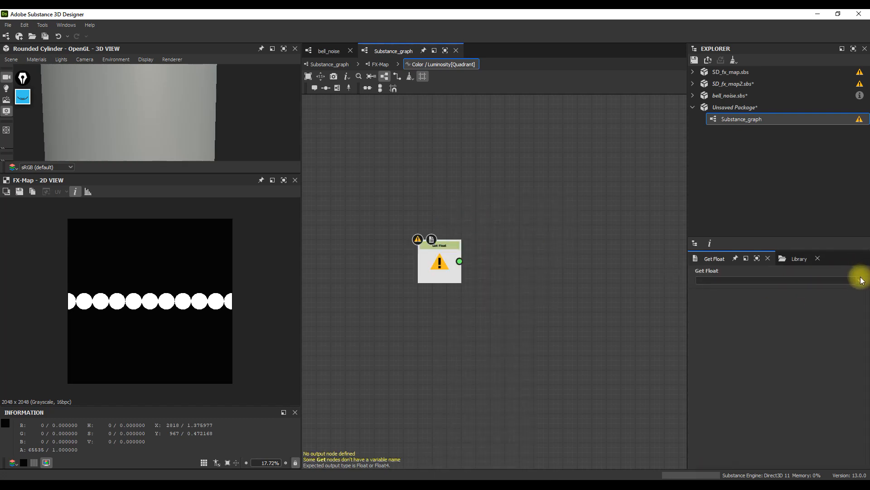
{"action": "left_click", "coordinate": [859, 280]}
{"action": "left_click", "coordinate": [721, 311]}
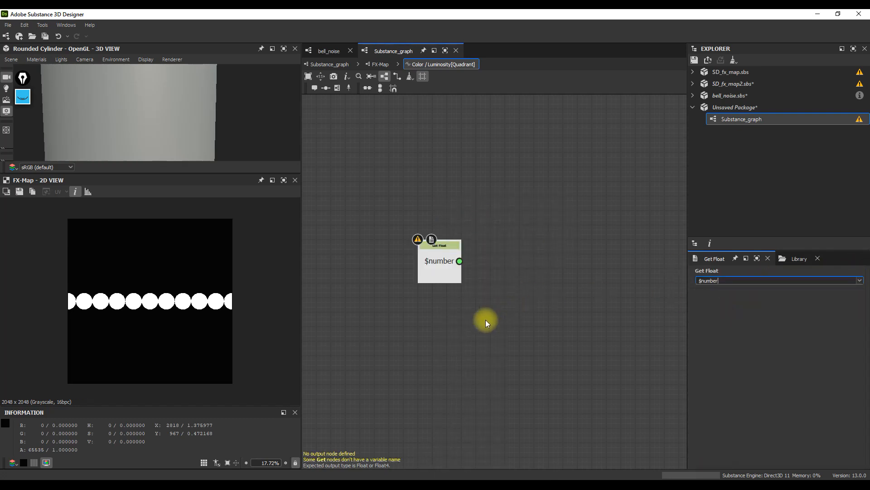
Step: Add a Get Integer node below the $number node and set its variable to amount
{"action": "key", "text": "space"}
{"action": "type", "text": "int"}
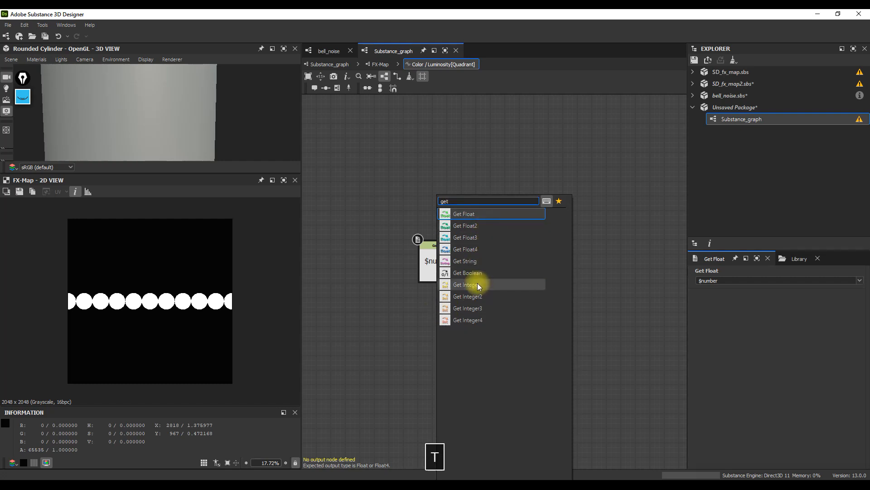
{"action": "left_click", "coordinate": [477, 283]}
{"action": "left_click", "coordinate": [860, 281]}
{"action": "left_click", "coordinate": [721, 291]}
Step: Convert amount with a To Float node and divide $number by it using a Division node
{"action": "left_click_drag", "start_coordinate": [460, 319], "coordinate": [487, 317]}
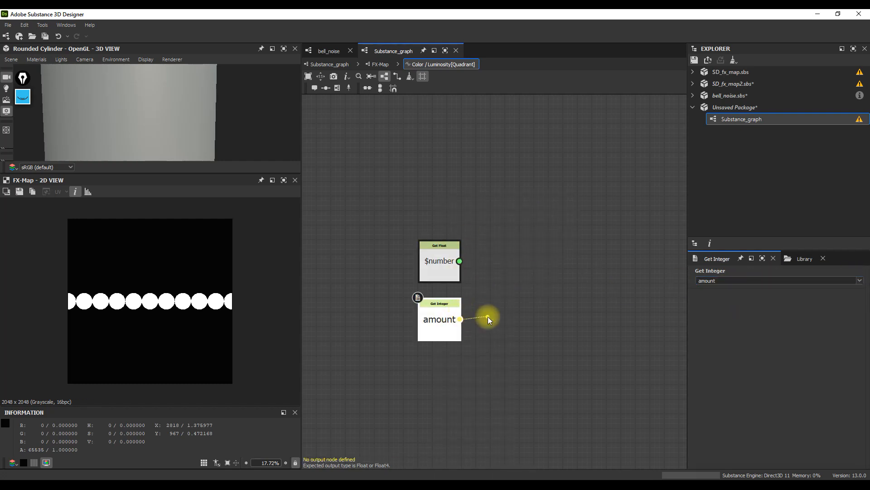
{"action": "left_click", "coordinate": [526, 343]}
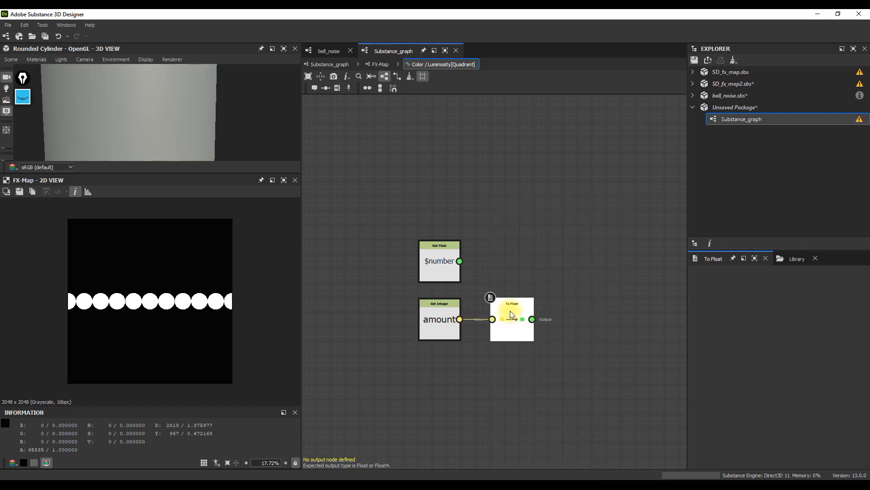
{"action": "left_click_drag", "start_coordinate": [559, 266], "coordinate": [560, 266]}
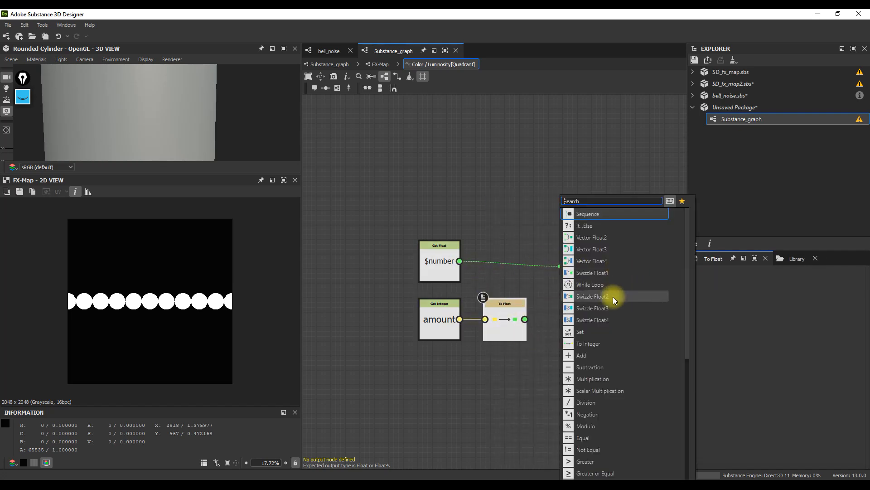
{"action": "left_click", "coordinate": [594, 402]}
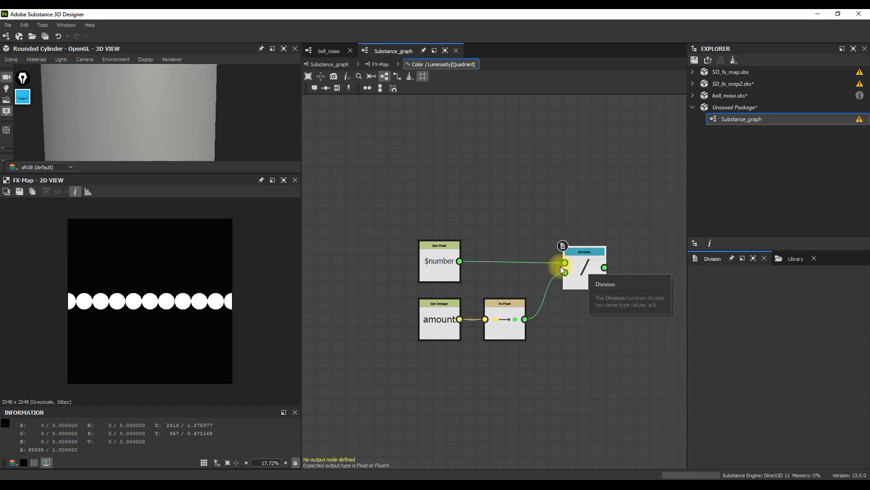
Step: Move the $number node away from the Division node and add a Float constant of 1 to it through an Add node
{"action": "left_click_drag", "start_coordinate": [444, 266], "coordinate": [405, 192]}
{"action": "left_click", "coordinate": [580, 267]}
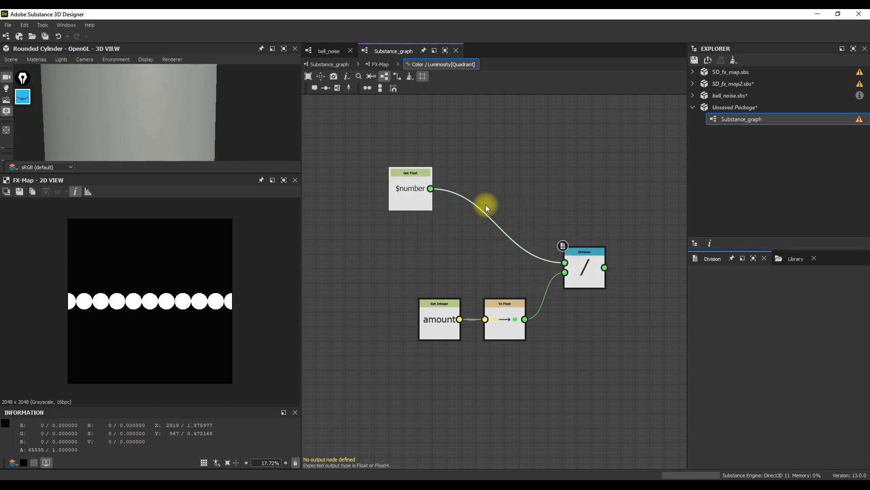
{"action": "left_click_drag", "start_coordinate": [430, 189], "coordinate": [474, 184]}
{"action": "left_click", "coordinate": [505, 346]}
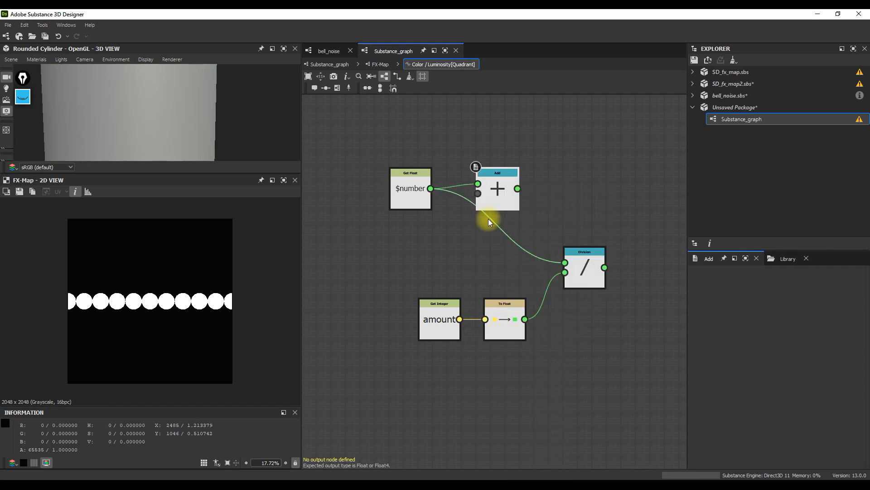
{"action": "left_click_drag", "start_coordinate": [477, 193], "coordinate": [427, 225]}
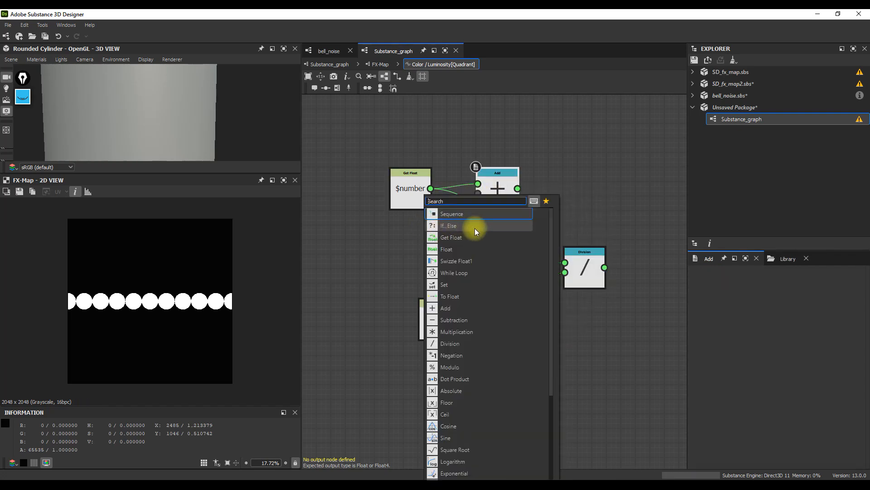
{"action": "left_click", "coordinate": [447, 248]}
{"action": "type", "text": "1"}
{"action": "key", "text": "Tab"}
Step: Connect the Add node's result to the Division node's first input and set the Division node as the function's output
{"action": "left_click_drag", "start_coordinate": [517, 189], "coordinate": [565, 262]}
{"action": "left_click_drag", "start_coordinate": [495, 198], "coordinate": [489, 212]}
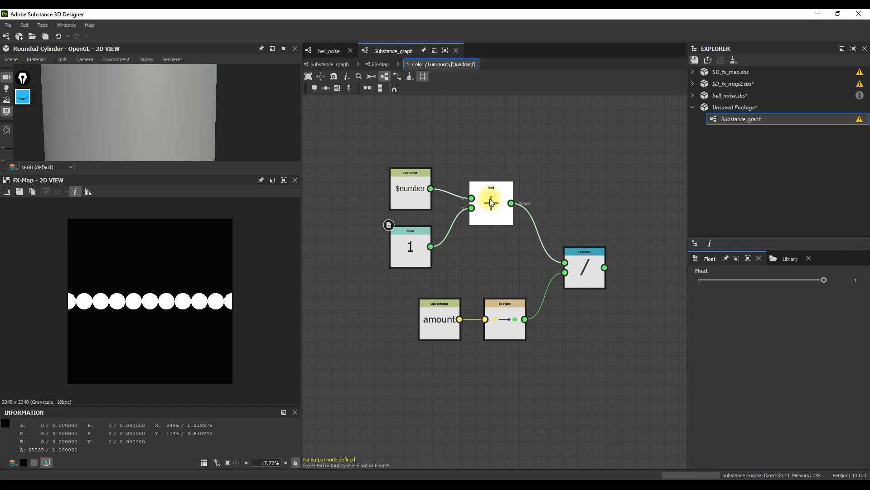
{"action": "right_click", "coordinate": [584, 265]}
{"action": "left_click", "coordinate": [635, 304]}
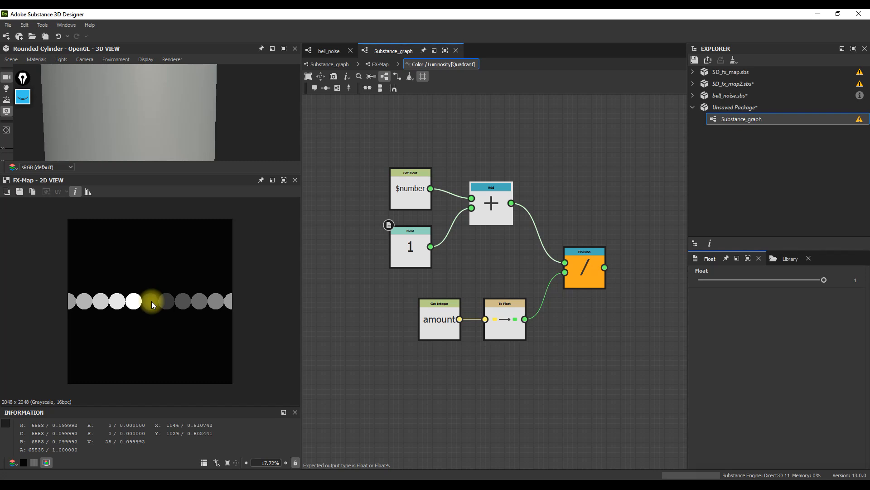
Step: Reopen the Quadrant node's Pattern Offset function from the FX-Map to review its nodes against the disc row
{"action": "left_click", "coordinate": [379, 65]}
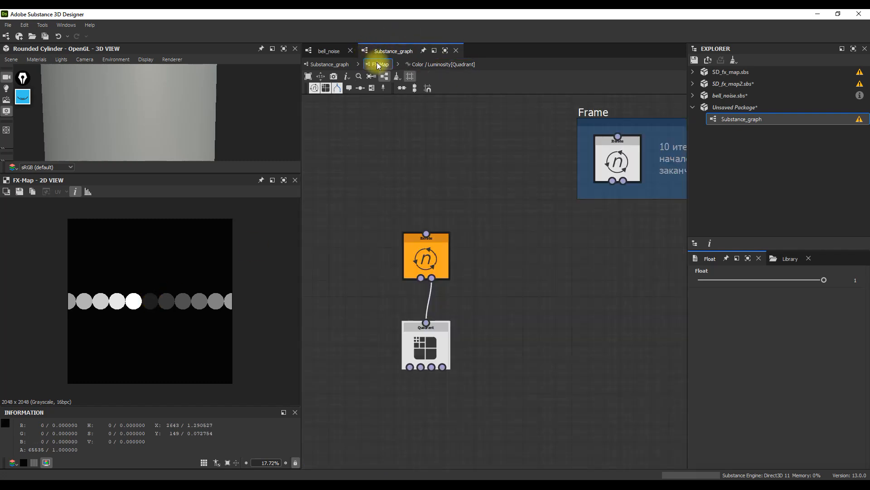
{"action": "left_click", "coordinate": [433, 342]}
{"action": "left_click", "coordinate": [843, 354]}
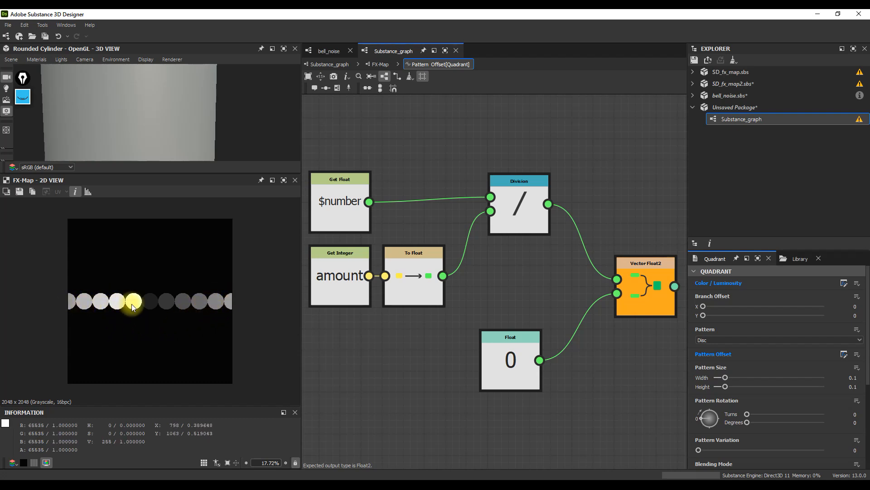
Step: Return to Substance_graph, set the amount input's preview value to 20 and inspect the row of discs up close
{"action": "left_click", "coordinate": [323, 66]}
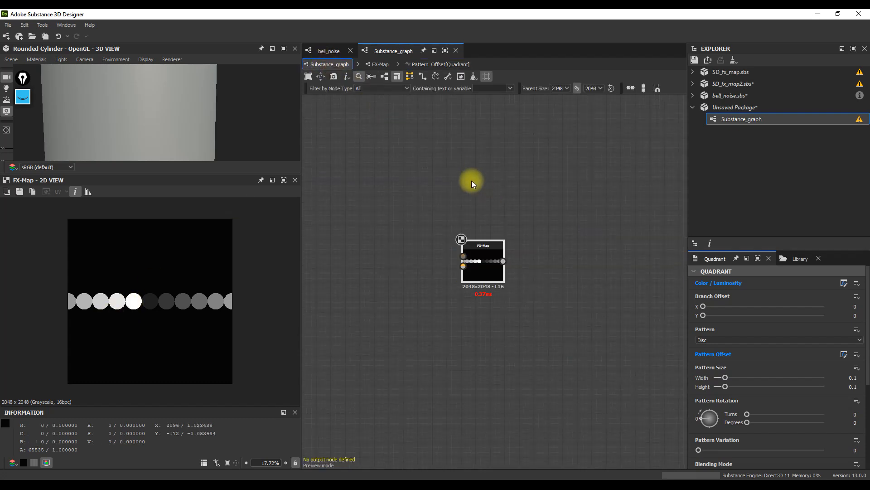
{"action": "left_click", "coordinate": [851, 338]}
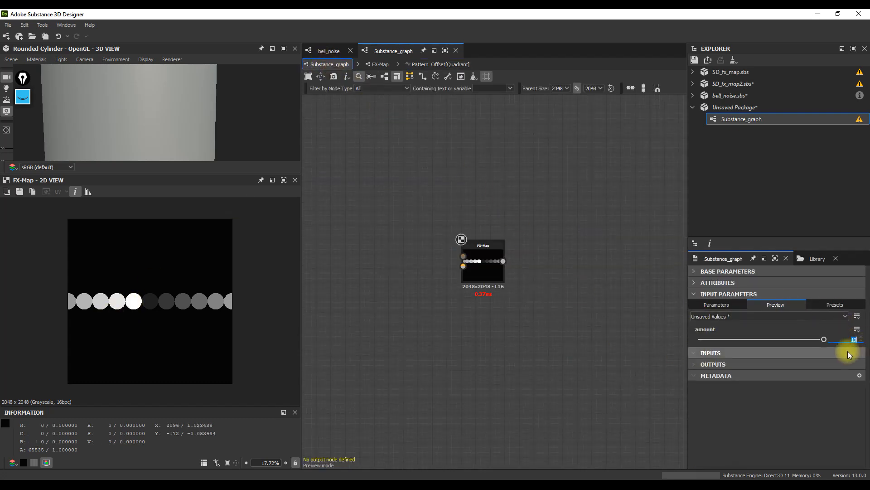
{"action": "type", "text": "20"}
{"action": "key", "text": "Tab"}
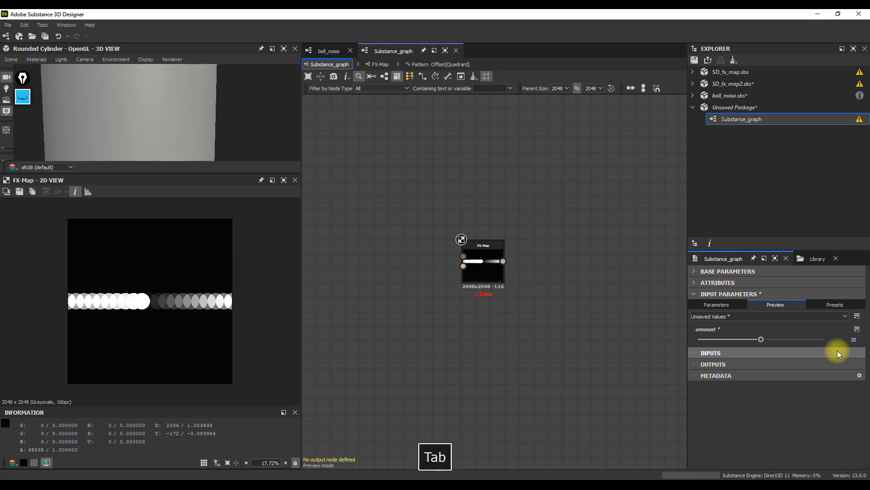
{"action": "scroll", "coordinate": [161, 303], "scroll_direction": "up", "scroll_amount": 3}
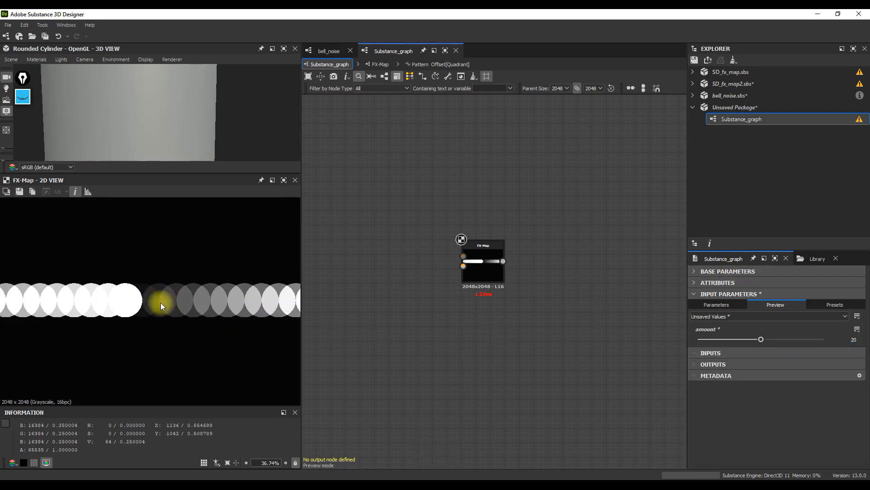
{"action": "scroll", "coordinate": [164, 301], "scroll_direction": "down", "scroll_amount": 2}
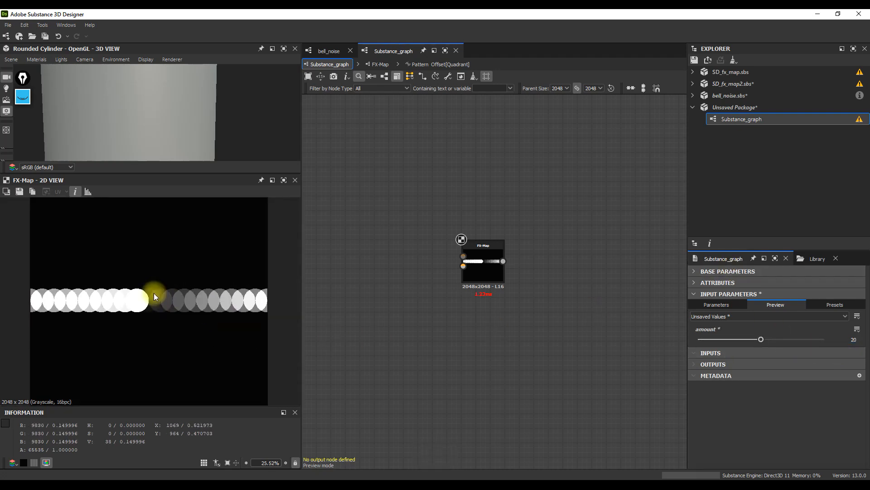
Step: Open the FX-Map's contents and create an empty function for the Quadrant node's Pattern Size
{"action": "left_click", "coordinate": [488, 263]}
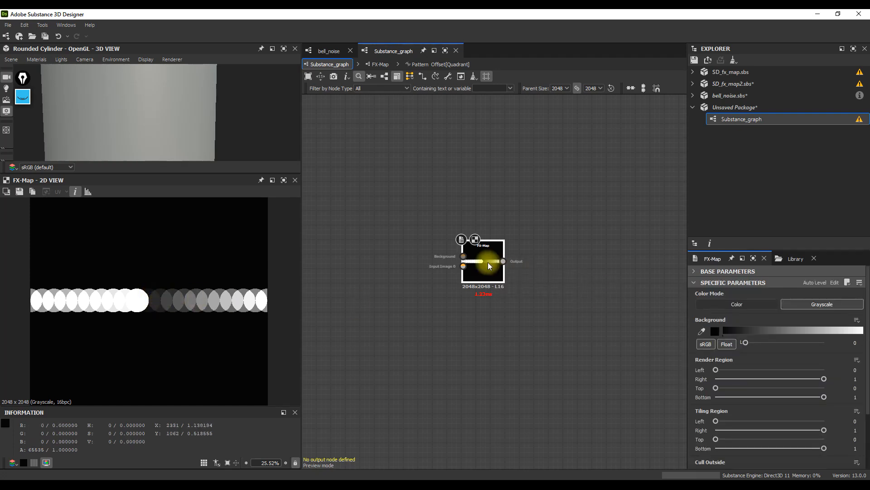
{"action": "key", "text": "ctrl+e"}
{"action": "left_click", "coordinate": [448, 348]}
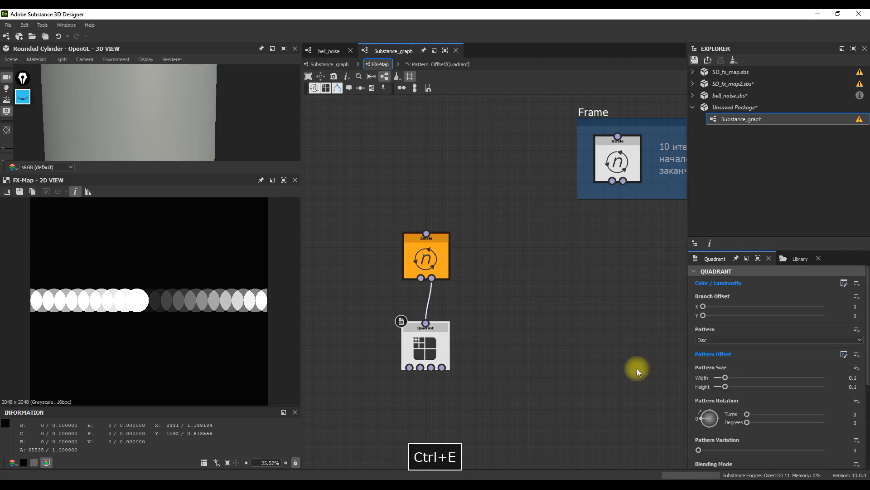
{"action": "left_click", "coordinate": [858, 371]}
{"action": "left_click", "coordinate": [828, 379]}
Step: Add a Get Integer node reading amount to the Pattern Size function and convert its value with a To Float node
{"action": "key", "text": "space"}
{"action": "type", "text": "get"}
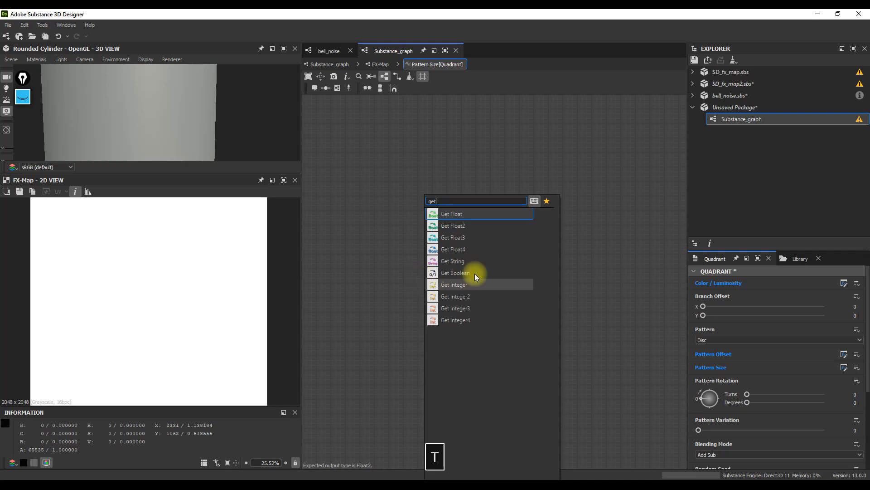
{"action": "left_click", "coordinate": [451, 285]}
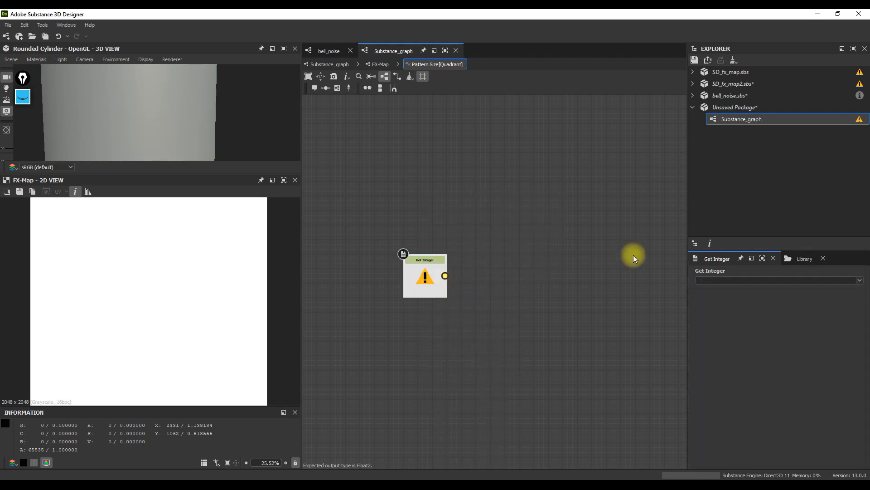
{"action": "left_click", "coordinate": [860, 281]}
{"action": "left_click", "coordinate": [725, 291]}
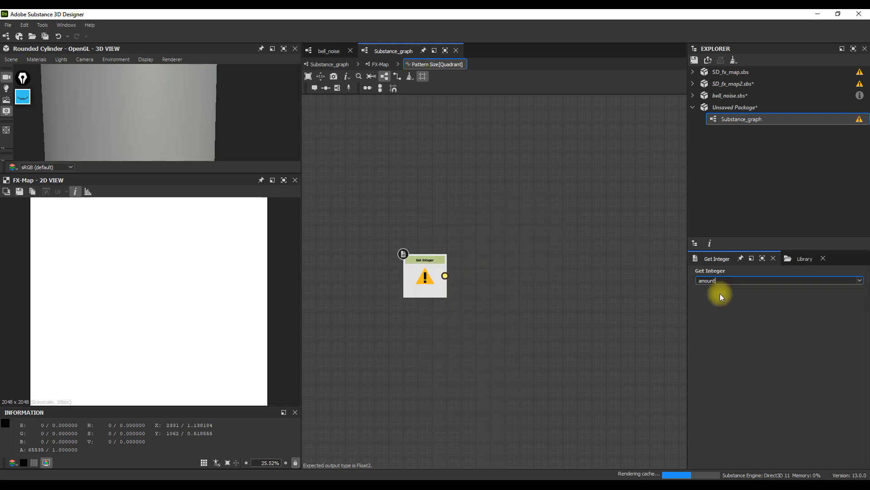
{"action": "left_click_drag", "start_coordinate": [442, 276], "coordinate": [488, 276]}
{"action": "left_click", "coordinate": [524, 343]}
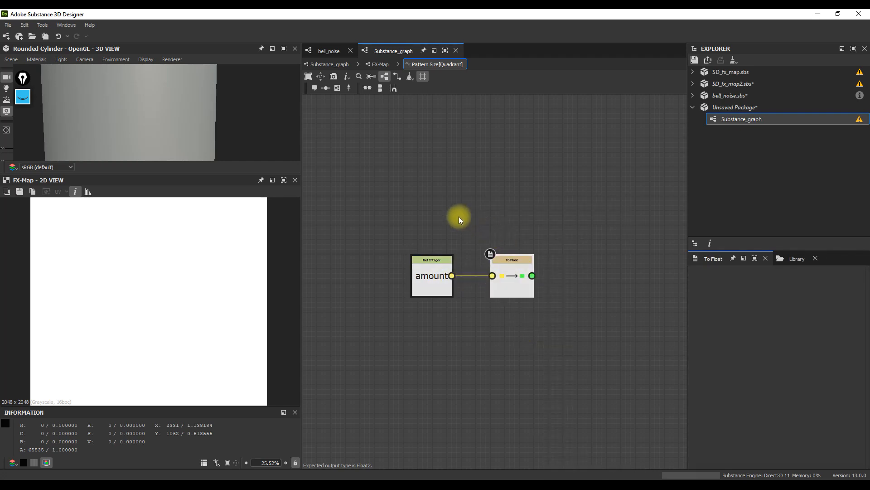
Step: Add a Float constant of 1 and divide it by the converted amount through a Division node
{"action": "key", "text": "space"}
{"action": "left_click", "coordinate": [498, 368]}
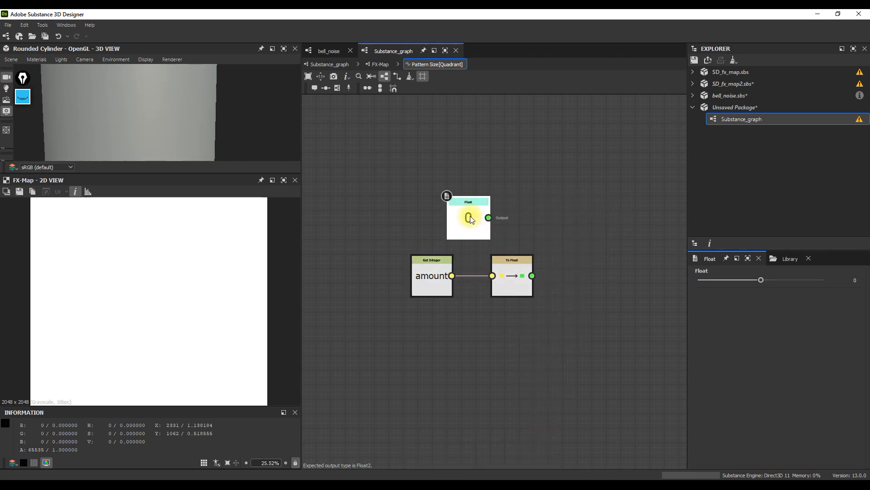
{"action": "left_click", "coordinate": [515, 219]}
{"action": "left_click", "coordinate": [852, 279]}
{"action": "type", "text": "1"}
{"action": "key", "text": "Tab"}
{"action": "left_click_drag", "start_coordinate": [532, 218], "coordinate": [568, 252]}
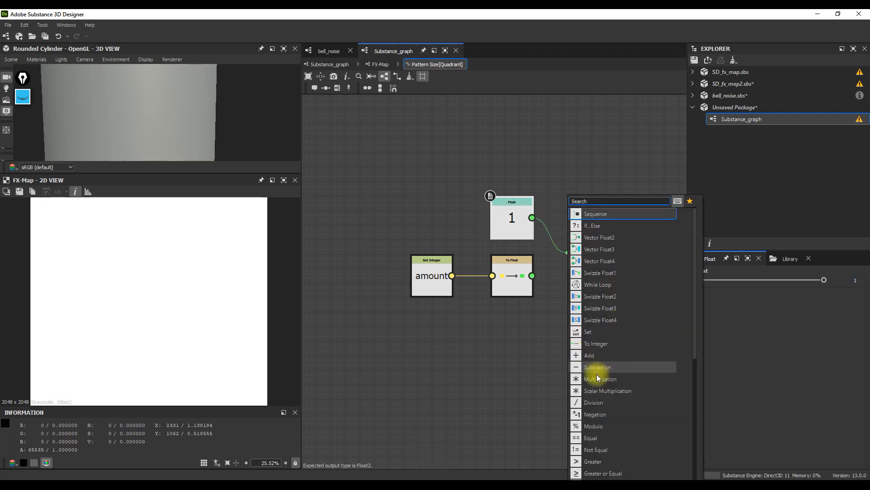
{"action": "left_click", "coordinate": [597, 402]}
{"action": "left_click_drag", "start_coordinate": [533, 275], "coordinate": [565, 252]}
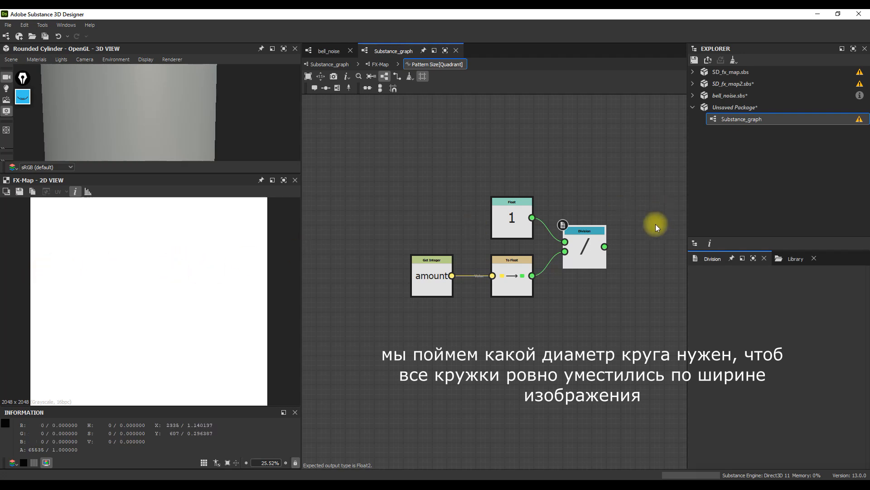
Step: Feed the Division result into both inputs of a Vector Float2 node and set that node as the function's output
{"action": "middle_click_drag", "start_coordinate": [580, 243], "coordinate": [527, 251]}
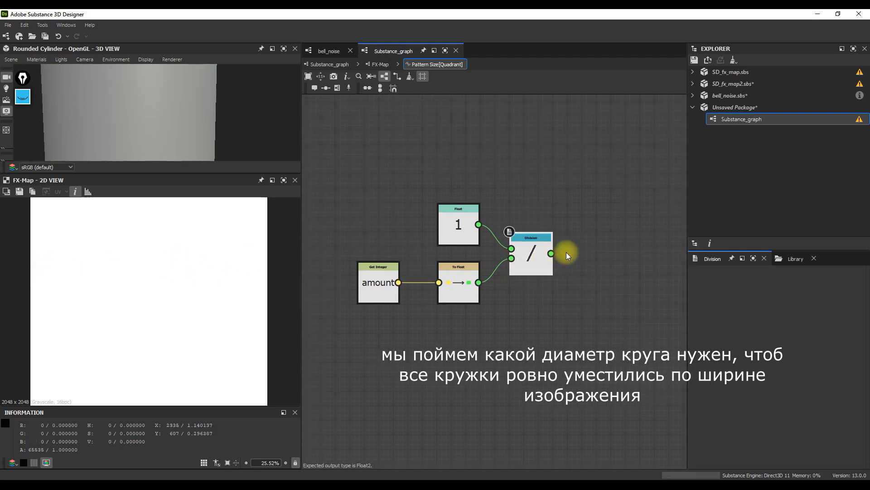
{"action": "right_click", "coordinate": [536, 256]}
{"action": "left_click", "coordinate": [535, 249]}
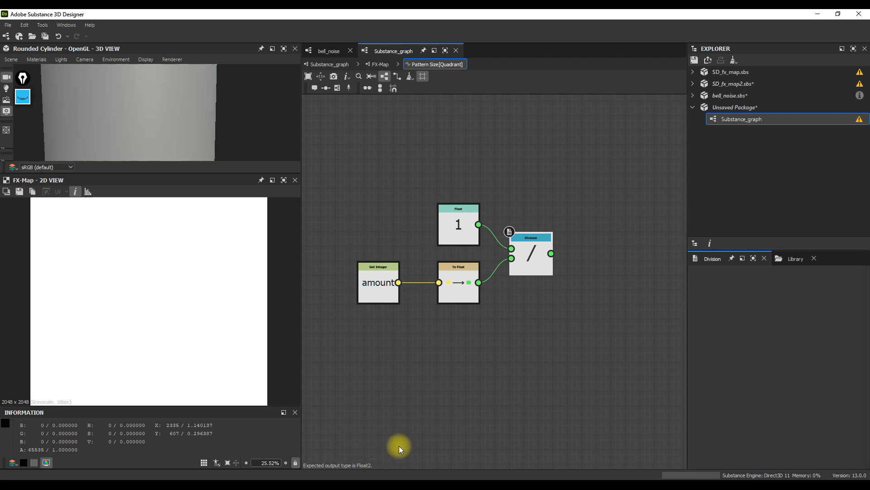
{"action": "left_click_drag", "start_coordinate": [580, 238], "coordinate": [600, 257]}
{"action": "left_click", "coordinate": [622, 236]}
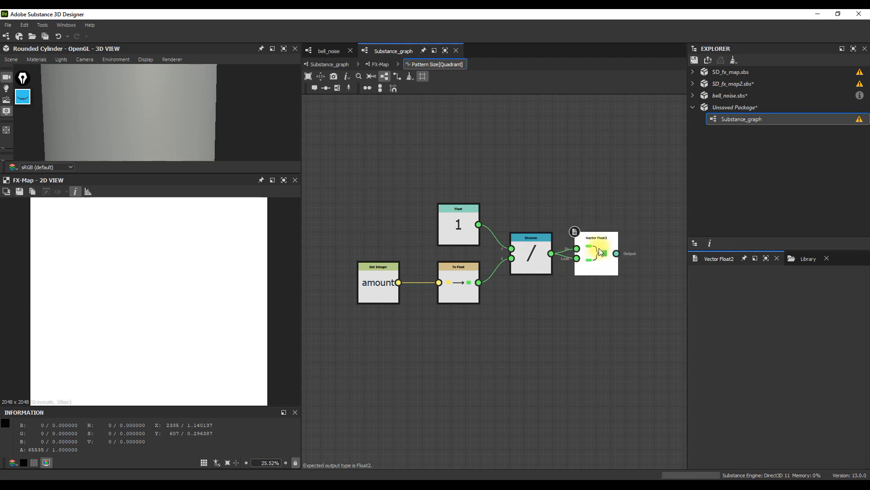
{"action": "right_click", "coordinate": [595, 251]}
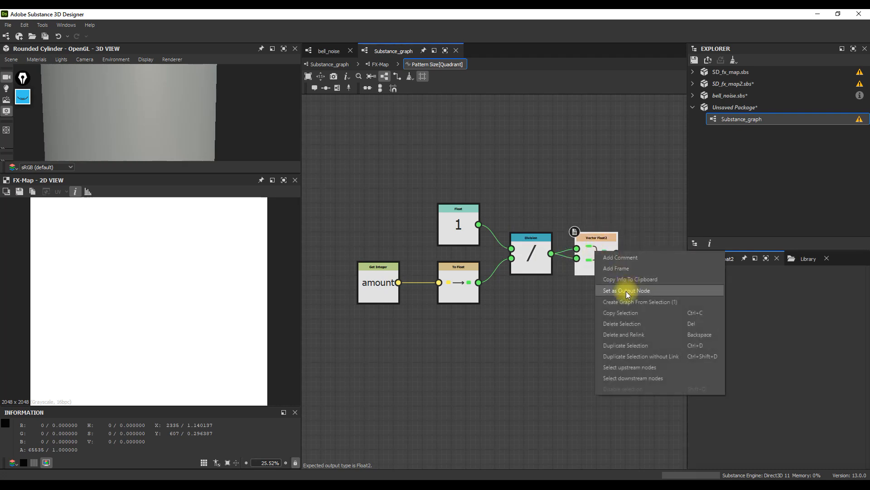
{"action": "left_click", "coordinate": [626, 291]}
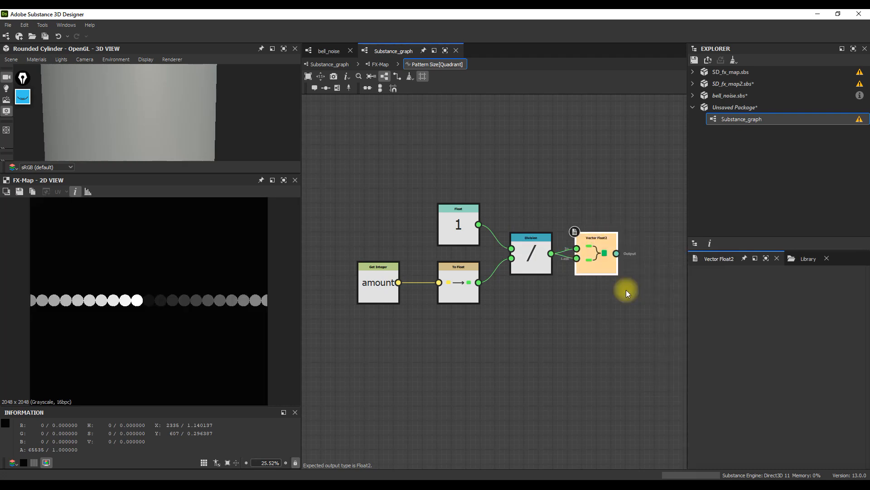
Step: Return to Substance_graph, lower the amount preview value to 8 and 4, and examine the disc row tiled in the 2D view
{"action": "left_click", "coordinate": [327, 64]}
{"action": "left_click", "coordinate": [532, 278]}
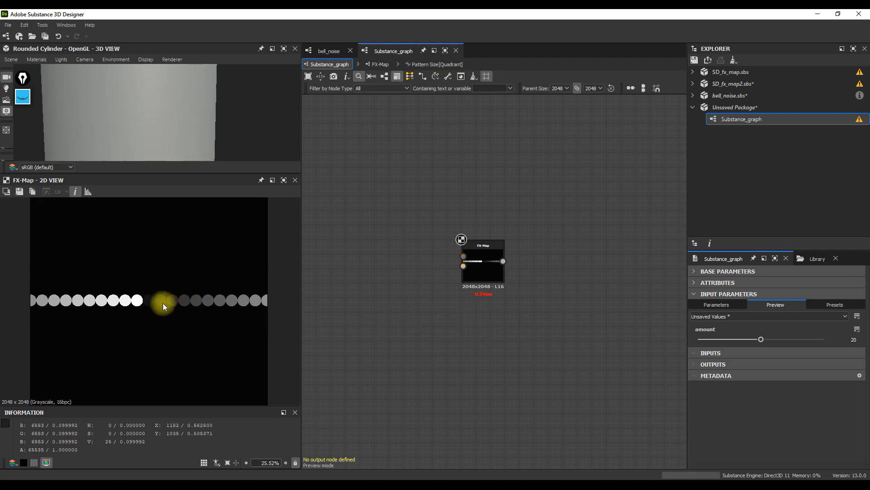
{"action": "left_click_drag", "start_coordinate": [760, 339], "coordinate": [724, 340]}
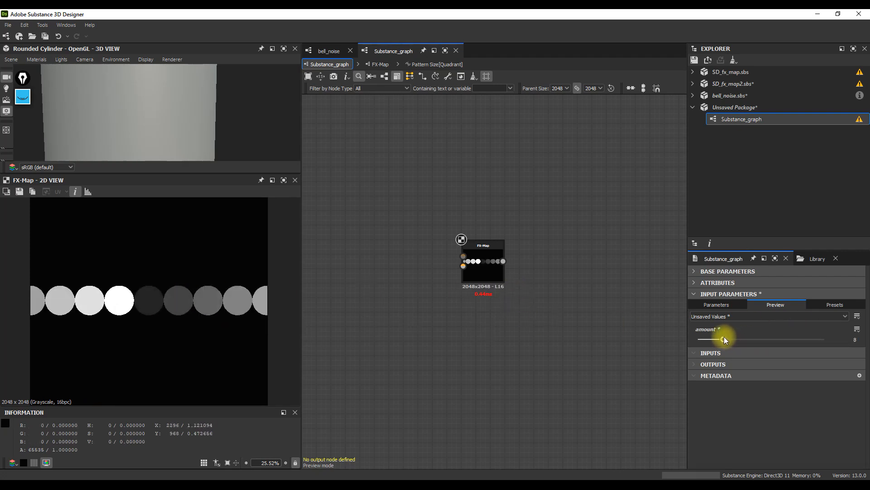
{"action": "left_click_drag", "start_coordinate": [719, 340], "coordinate": [712, 340]}
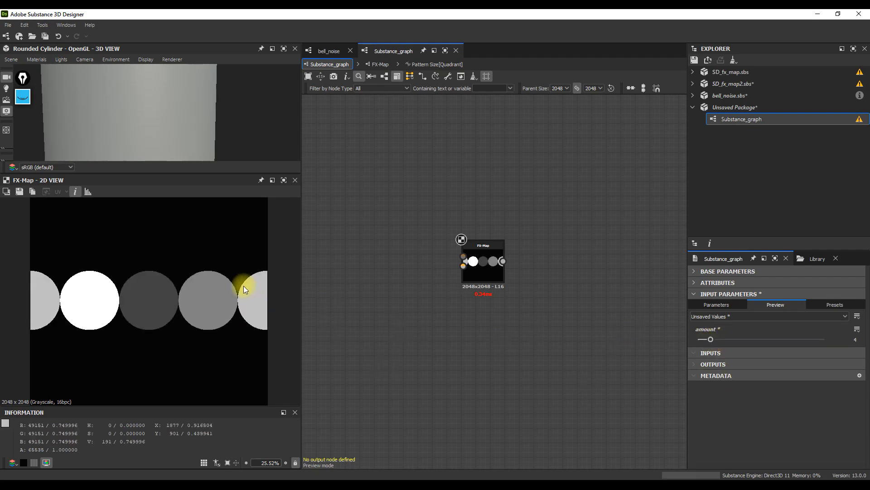
{"action": "key", "text": "space"}
{"action": "scroll", "coordinate": [160, 299], "scroll_direction": "down", "scroll_amount": 2}
{"action": "scroll", "coordinate": [159, 298], "scroll_direction": "up", "scroll_amount": 1}
{"action": "scroll", "coordinate": [159, 298], "scroll_direction": "up", "scroll_amount": 1}
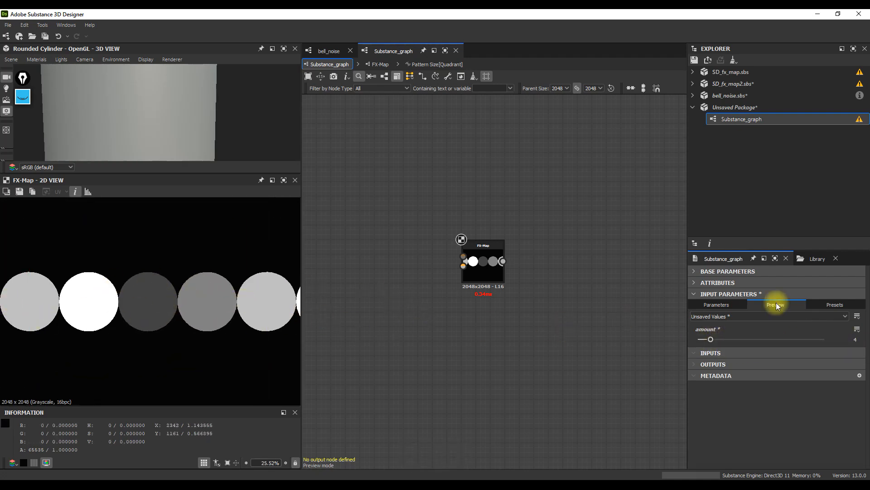
Step: Set the amount input's preview value to 25, and clear the 2D view's tiling and the Information panel beneath it
{"action": "left_click_drag", "start_coordinate": [710, 339], "coordinate": [777, 347]}
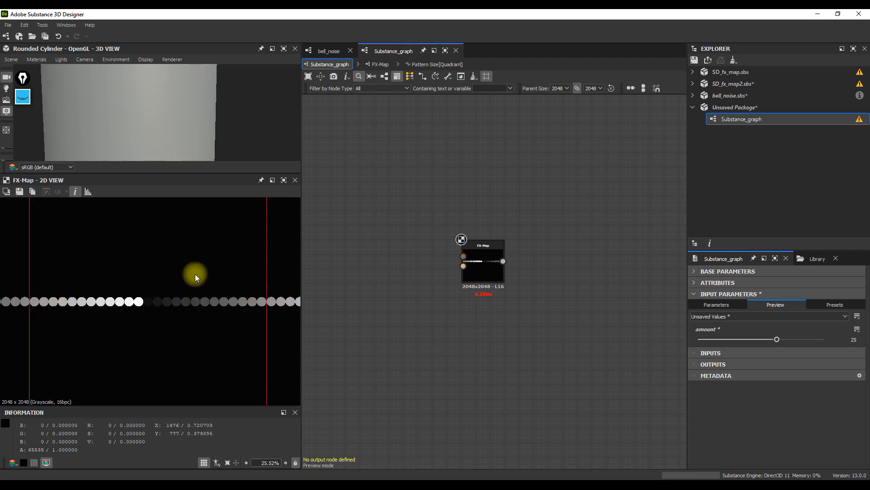
{"action": "key", "text": "space"}
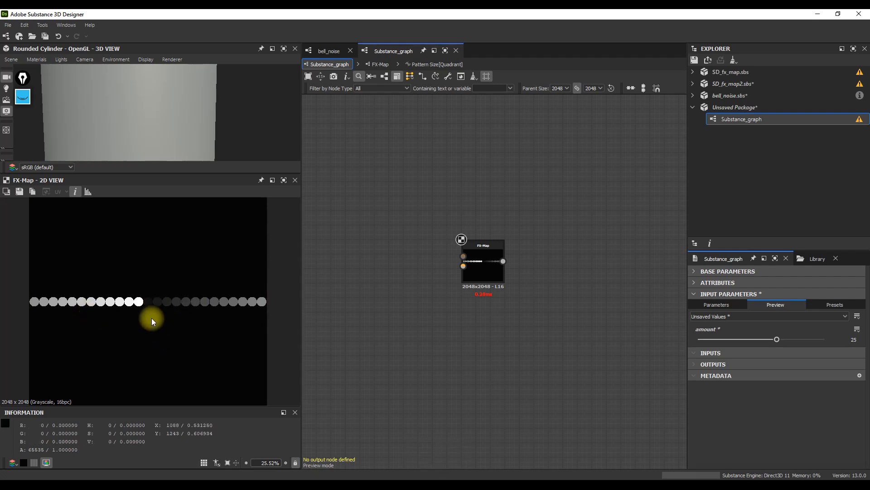
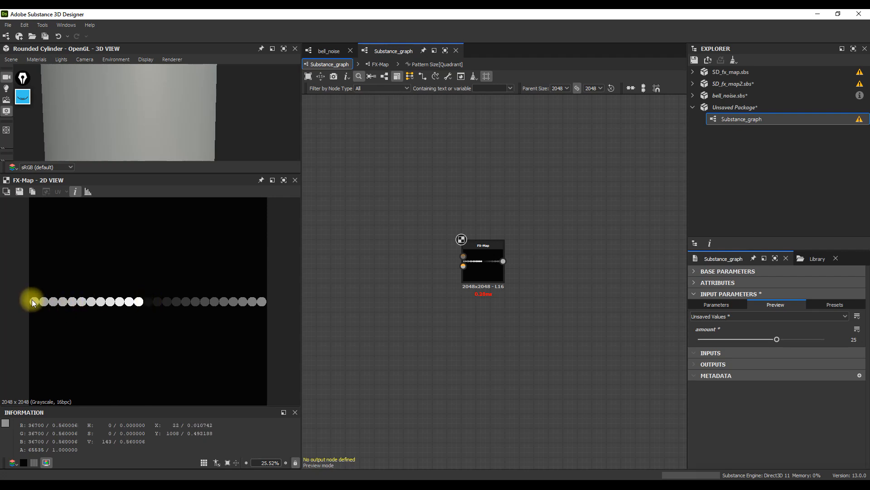
{"action": "scroll", "coordinate": [153, 304], "scroll_direction": "down", "scroll_amount": 1}
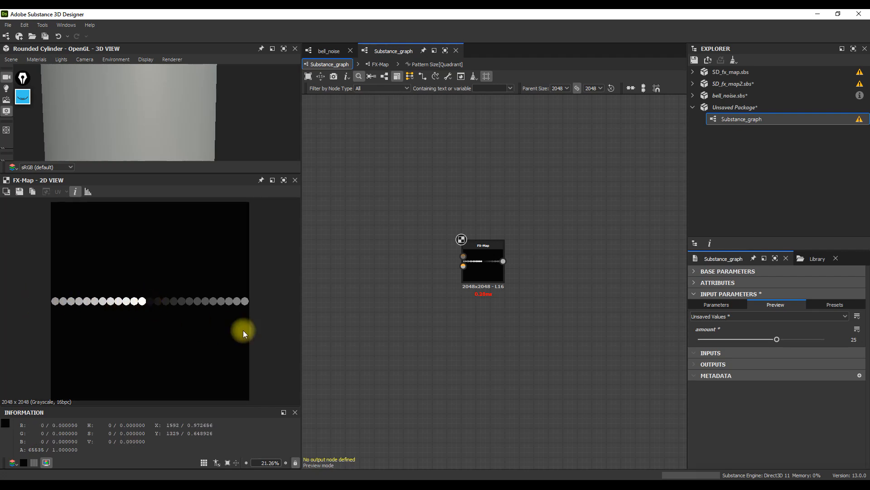
{"action": "left_click", "coordinate": [295, 412]}
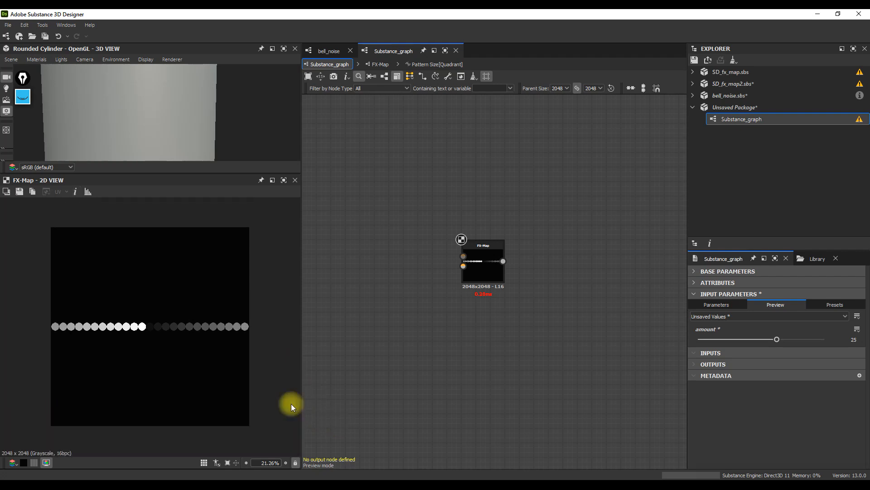
Step: Reopen the Quadrant node's Pattern Offset function from inside the FX-Map
{"action": "left_click", "coordinate": [491, 259]}
{"action": "key", "text": "ctrl+e"}
{"action": "left_click", "coordinate": [430, 358]}
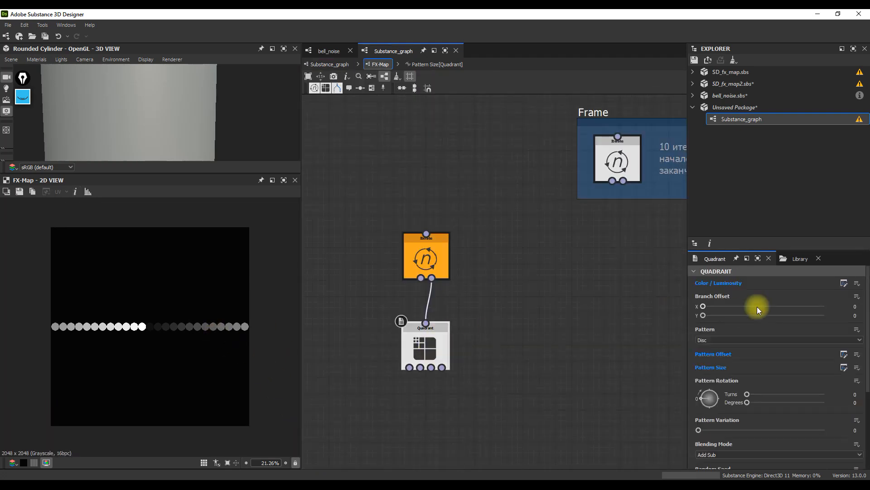
{"action": "left_click", "coordinate": [844, 354]}
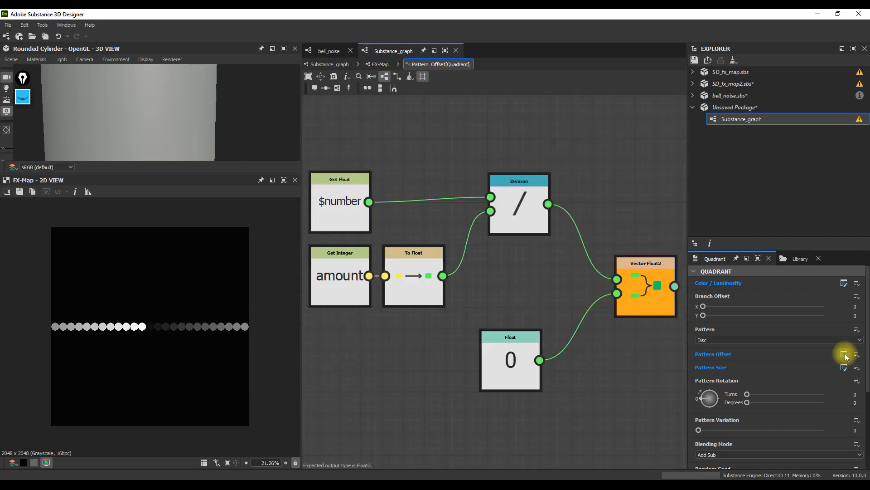
{"action": "scroll", "coordinate": [582, 319], "scroll_direction": "down", "scroll_amount": 3}
{"action": "middle_click_drag", "start_coordinate": [595, 335], "coordinate": [550, 328]}
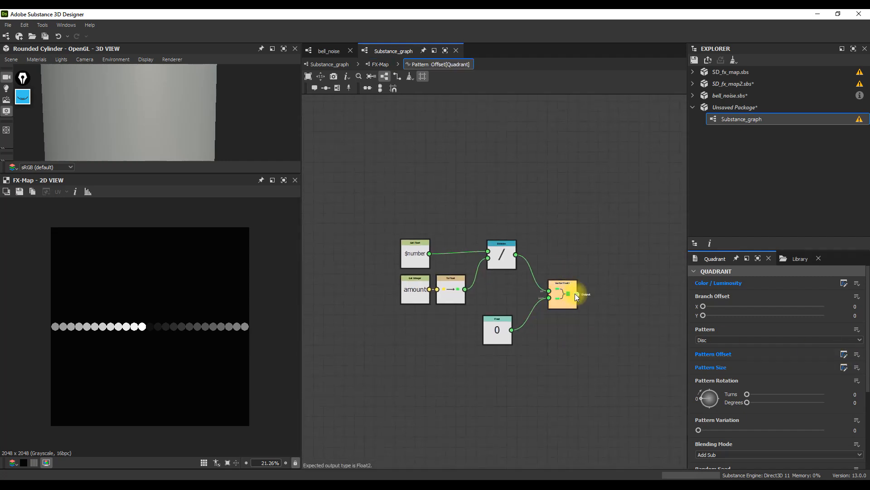
Step: Add a Float2 constant above the Vector Float2 node and set its values to -0.5 and 0
{"action": "left_click_drag", "start_coordinate": [563, 297], "coordinate": [567, 295]}
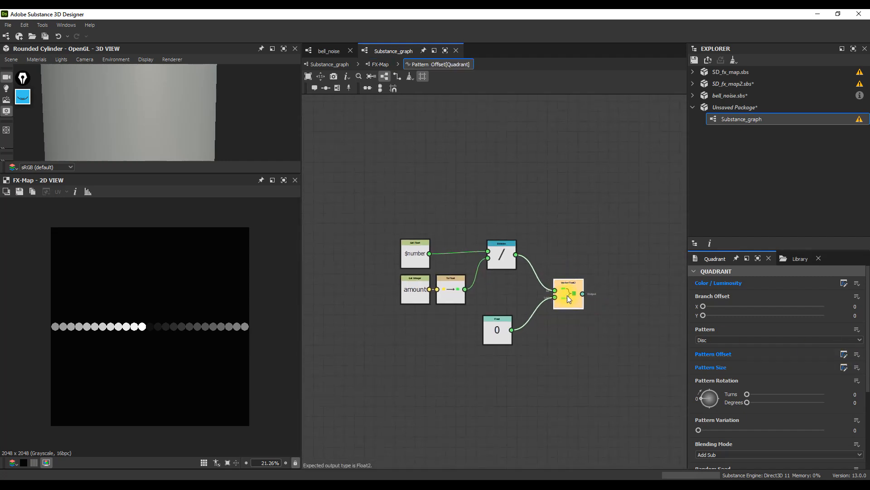
{"action": "key", "text": "space"}
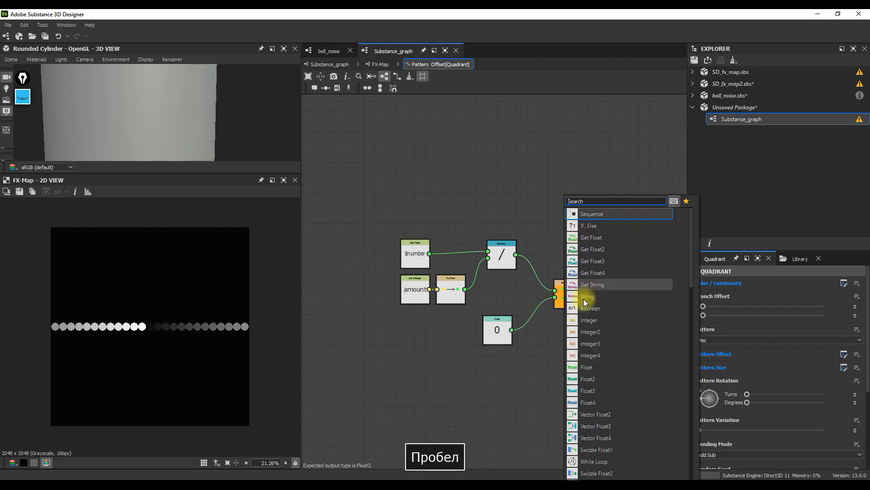
{"action": "left_click", "coordinate": [600, 377]}
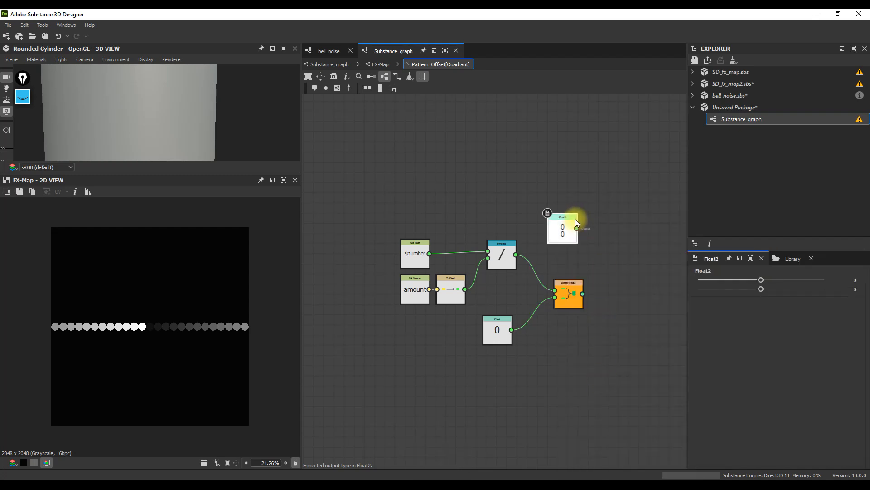
{"action": "left_click_drag", "start_coordinate": [570, 239], "coordinate": [574, 245]}
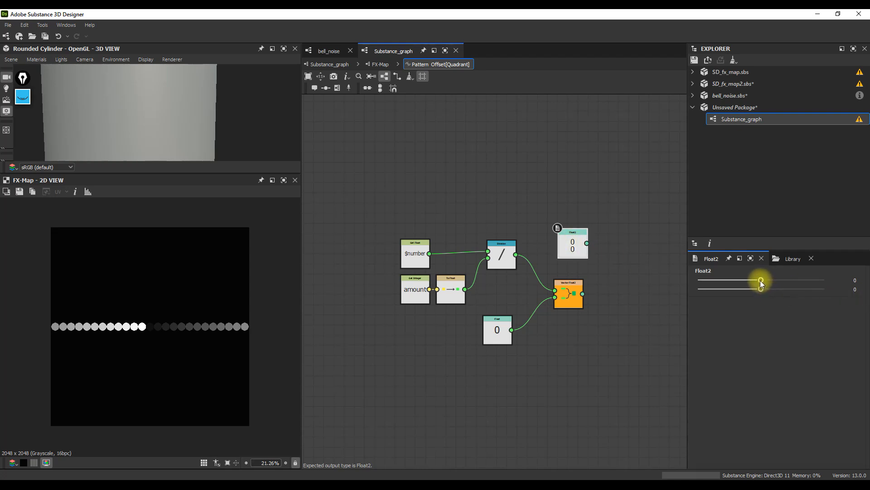
{"action": "left_click_drag", "start_coordinate": [761, 280], "coordinate": [747, 280]}
{"action": "double_click", "coordinate": [851, 280]}
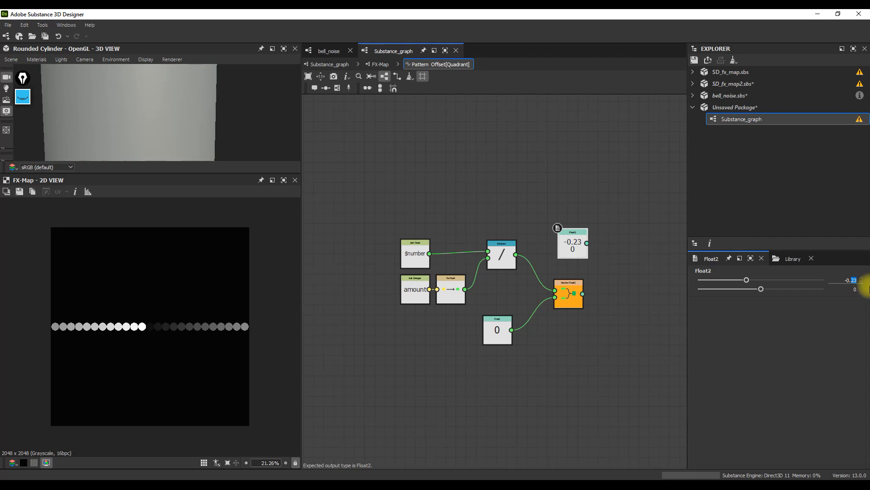
{"action": "type", "text": "5"}
{"action": "key", "text": "Tab"}
Step: Sum the Float2 constant and the Vector Float2 result in an Add node set as the function's output, and check the disc row tiled
{"action": "left_click_drag", "start_coordinate": [574, 249], "coordinate": [618, 282]}
{"action": "left_click", "coordinate": [635, 338]}
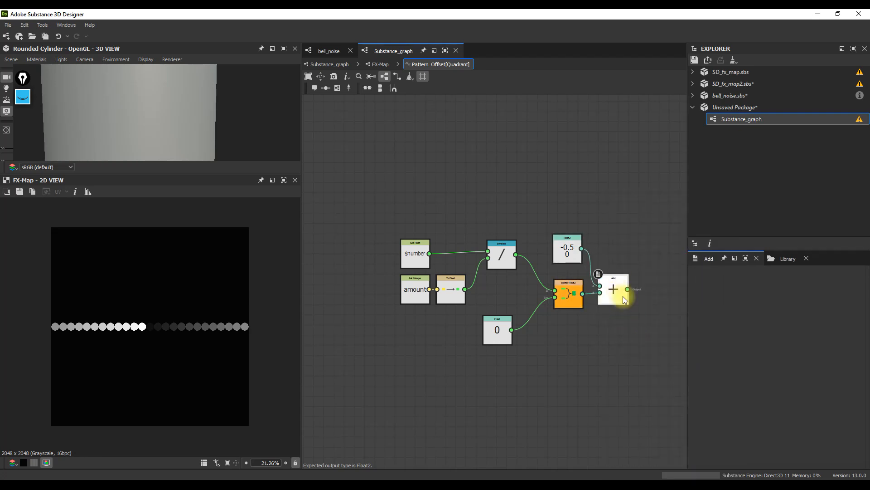
{"action": "right_click", "coordinate": [618, 284]}
{"action": "left_click", "coordinate": [658, 320]}
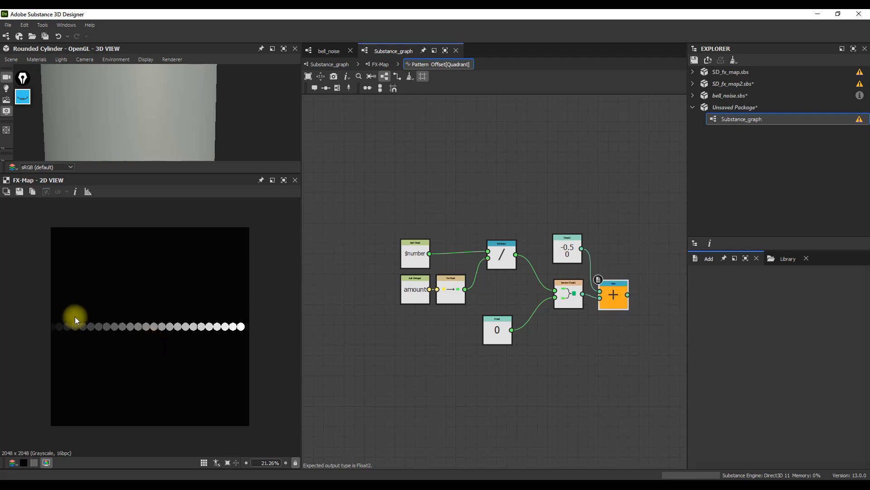
{"action": "scroll", "coordinate": [56, 325], "scroll_direction": "up", "scroll_amount": 1}
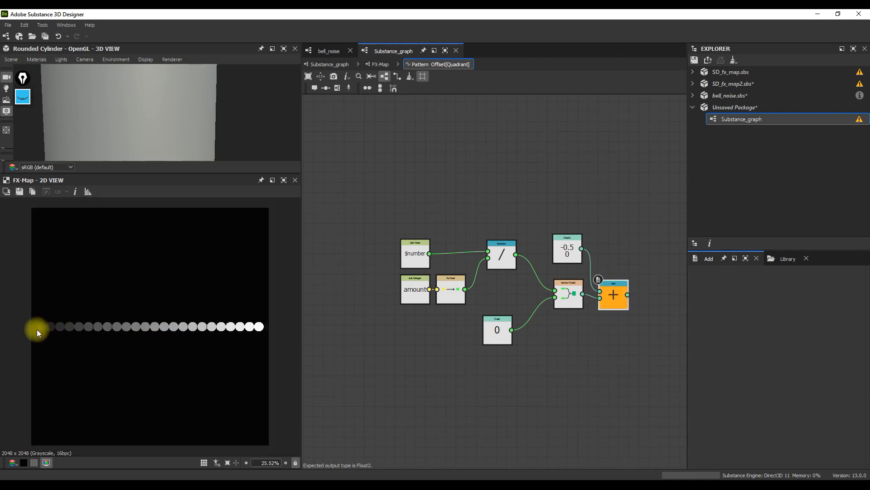
{"action": "key", "text": "space"}
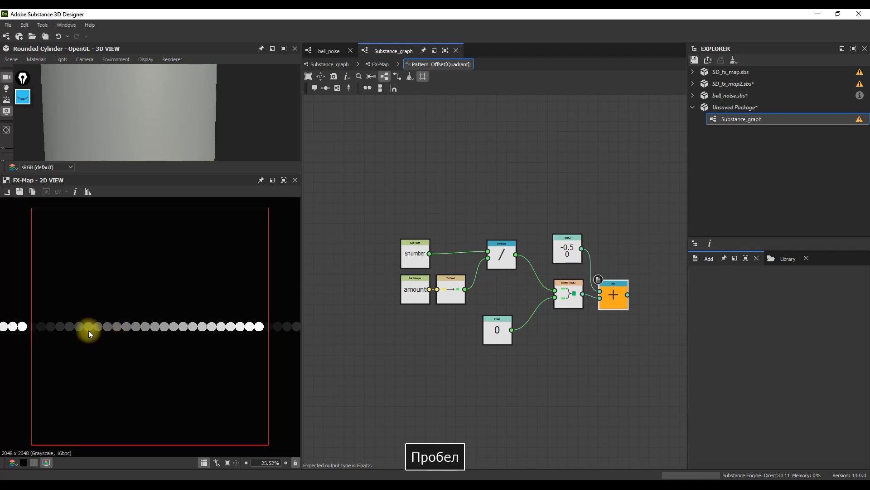
Step: Enclose the $number, amount, To Float and Division nodes in a frame titled "диаметр формы"
{"action": "scroll", "coordinate": [32, 326], "scroll_direction": "up", "scroll_amount": 3}
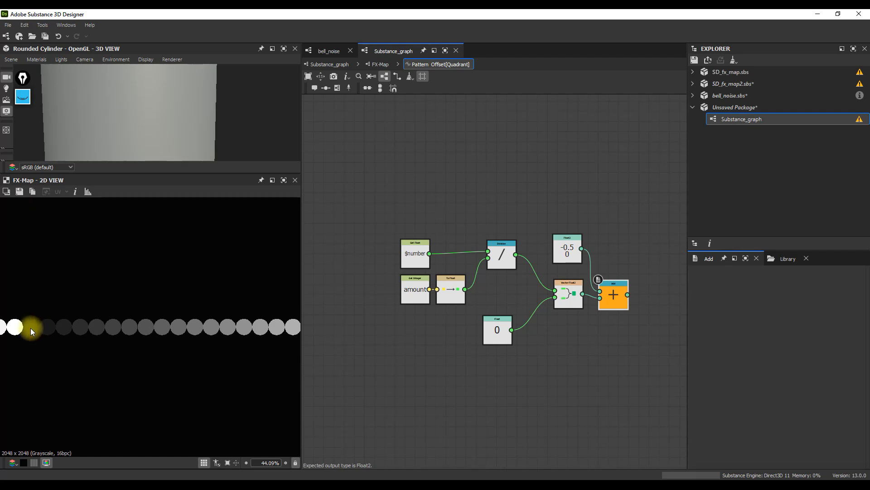
{"action": "scroll", "coordinate": [31, 327], "scroll_direction": "down", "scroll_amount": 3}
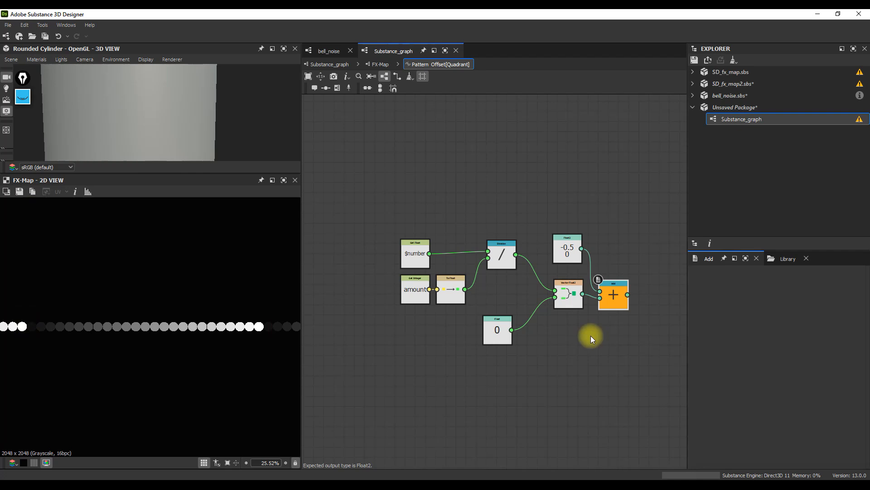
{"action": "middle_click_drag", "start_coordinate": [590, 333], "coordinate": [558, 358]}
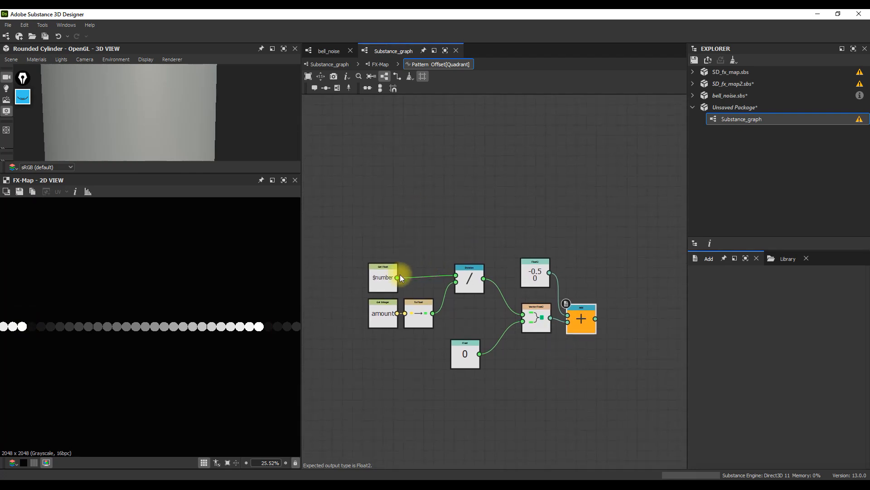
{"action": "left_click_drag", "start_coordinate": [357, 244], "coordinate": [492, 326]}
{"action": "key", "text": "space"}
{"action": "type", "text": "fr"}
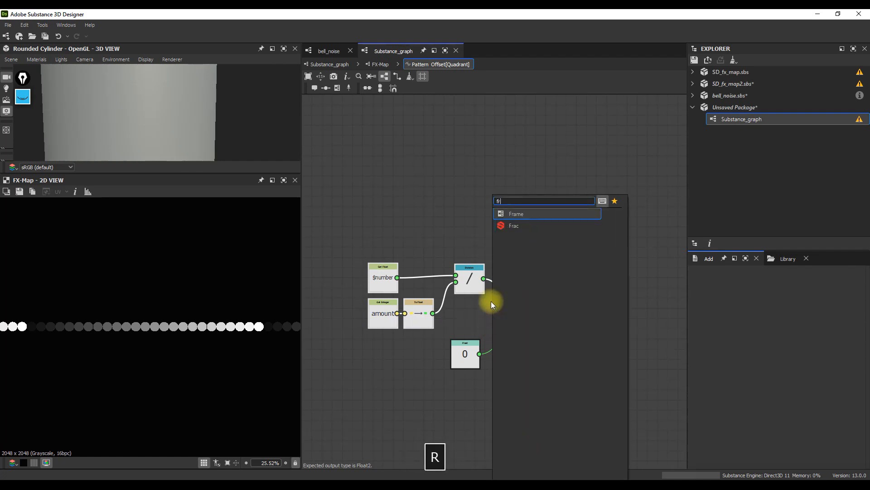
{"action": "left_click", "coordinate": [518, 214]}
{"action": "left_click_drag", "start_coordinate": [373, 251], "coordinate": [370, 230]}
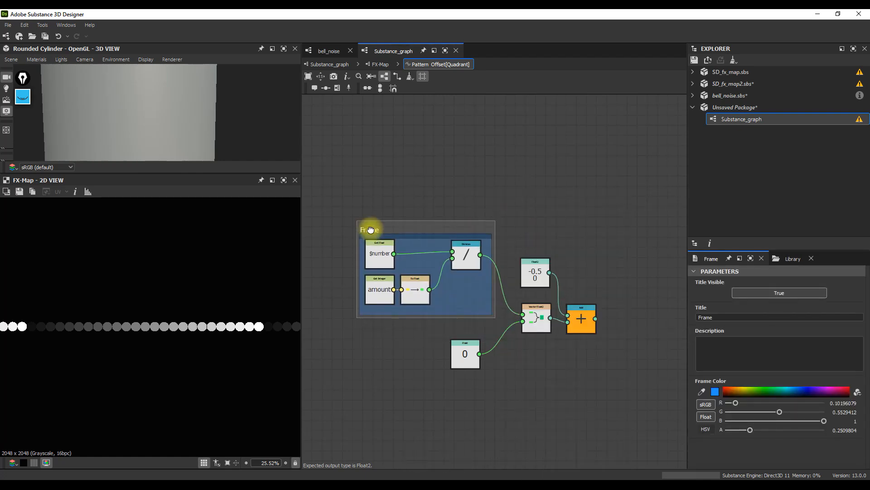
{"action": "double_click", "coordinate": [722, 317]}
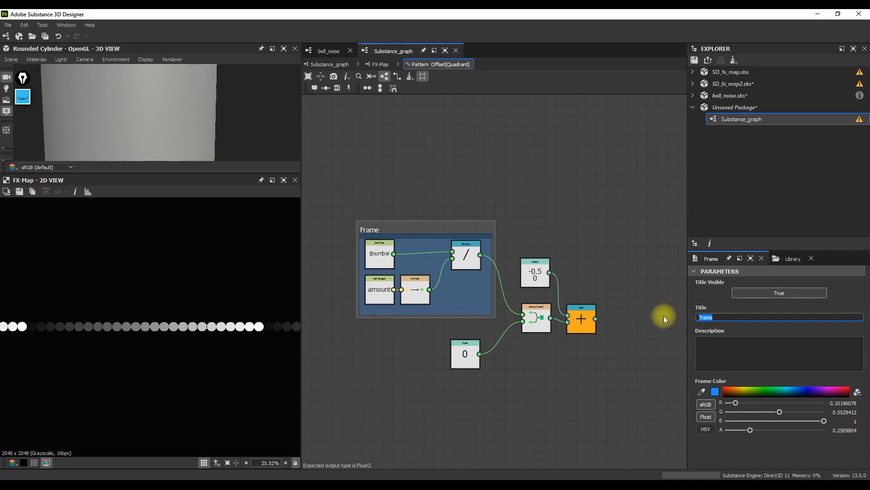
{"action": "type", "text": "диаметр формы"}
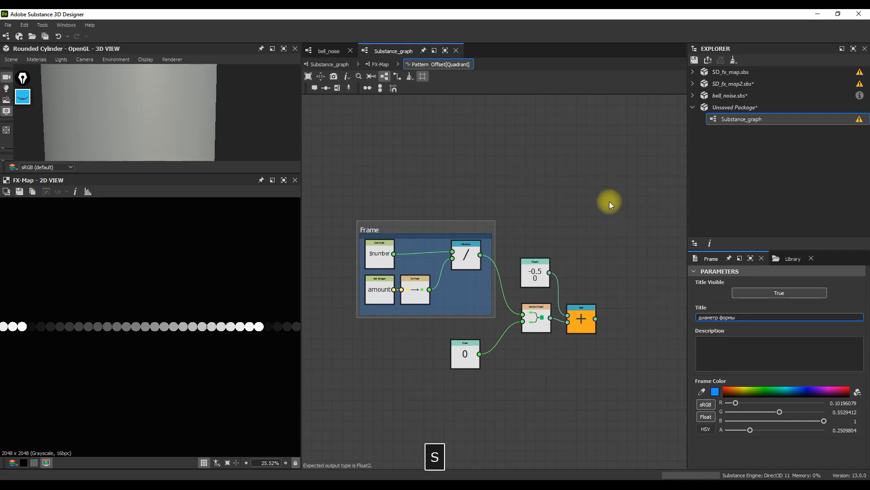
{"action": "left_click", "coordinate": [499, 233]}
Step: Move the framed nodes up, and divide their result by a Float constant of 2 in a Division node commented "радиус"
{"action": "left_click_drag", "start_coordinate": [382, 254], "coordinate": [379, 220]}
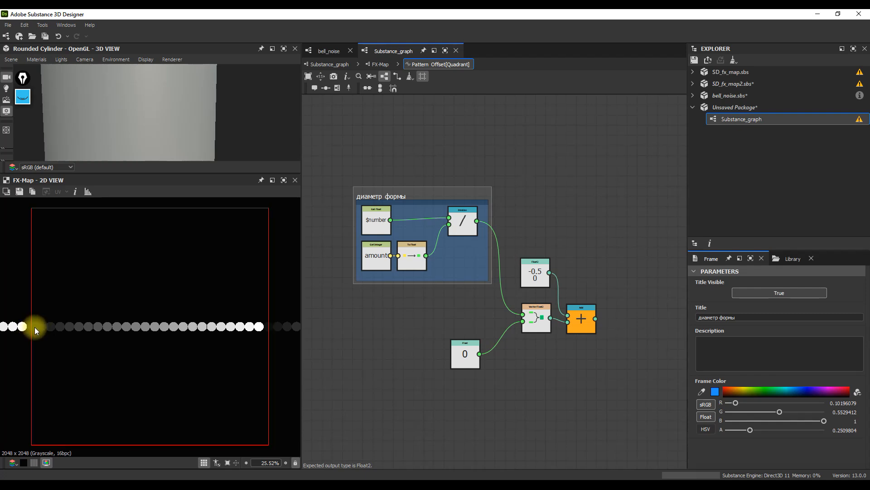
{"action": "left_click_drag", "start_coordinate": [474, 225], "coordinate": [468, 168]}
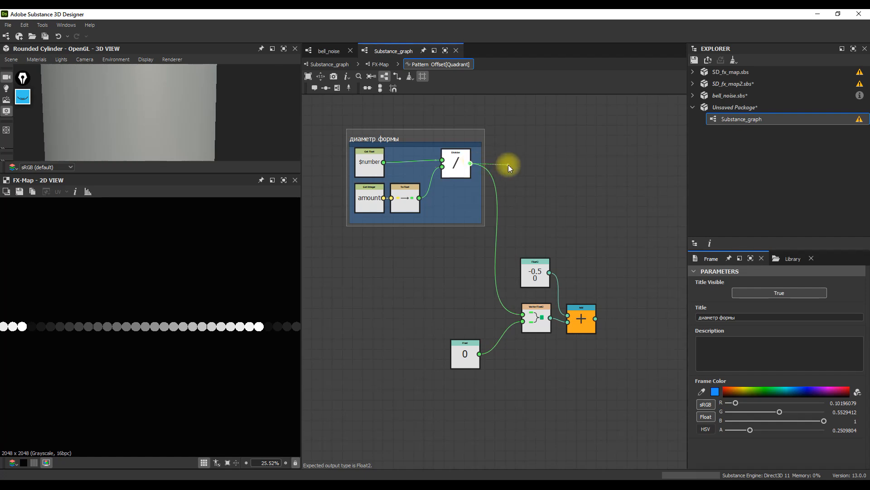
{"action": "left_click_drag", "start_coordinate": [507, 164], "coordinate": [508, 165]}
{"action": "left_click", "coordinate": [534, 364]}
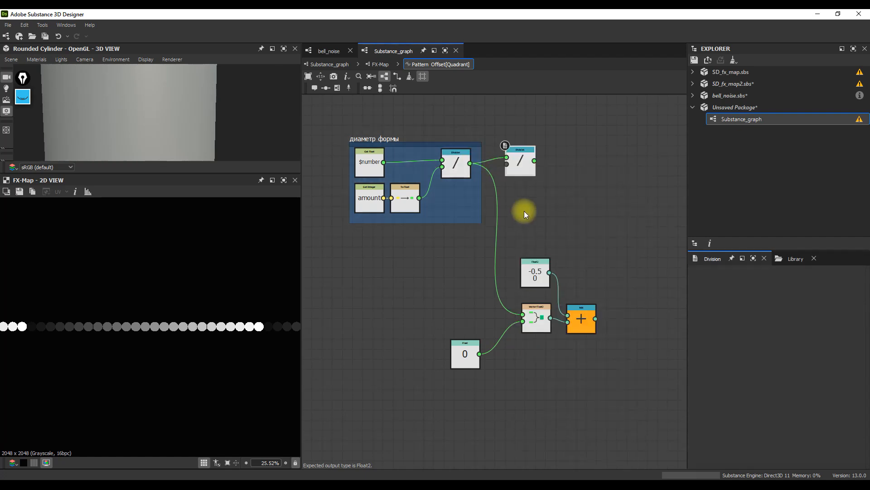
{"action": "left_click_drag", "start_coordinate": [507, 164], "coordinate": [487, 239]}
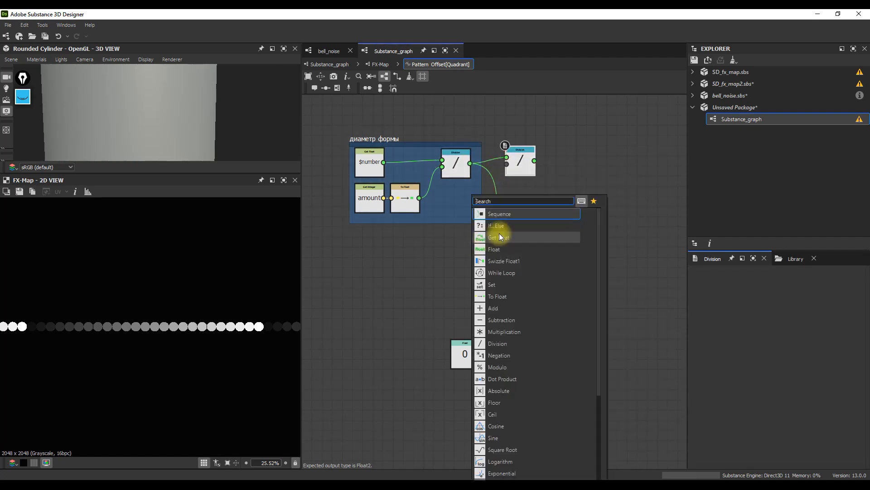
{"action": "left_click", "coordinate": [494, 249]}
{"action": "double_click", "coordinate": [854, 280]}
{"action": "type", "text": "2"}
{"action": "key", "text": "Tab"}
{"action": "right_click", "coordinate": [532, 169]}
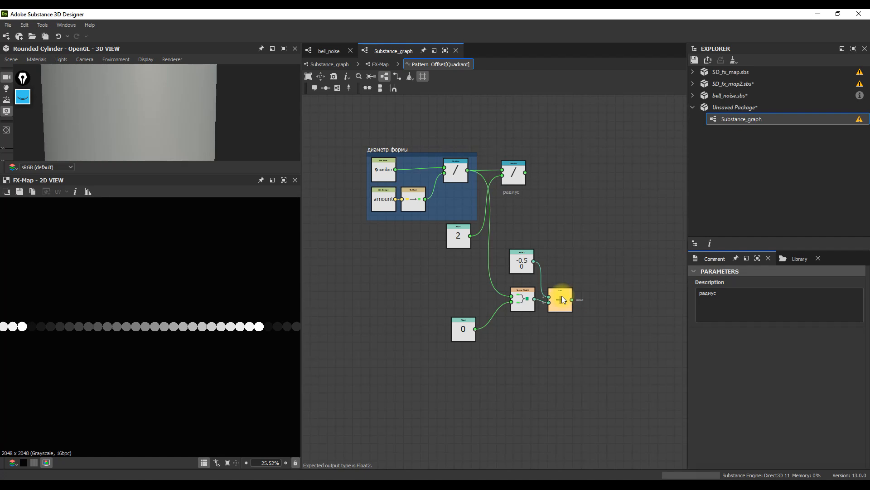
Step: Spread out the output Add, Float2 and Vector Float2 nodes to make room beside the new Division node
{"action": "left_click_drag", "start_coordinate": [562, 296], "coordinate": [635, 298]}
{"action": "left_click_drag", "start_coordinate": [520, 271], "coordinate": [584, 264]}
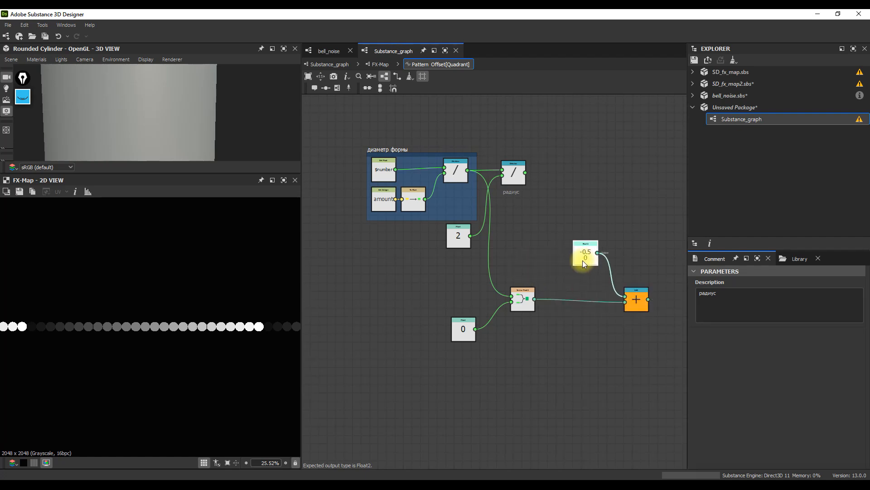
{"action": "left_click_drag", "start_coordinate": [531, 307], "coordinate": [551, 306]}
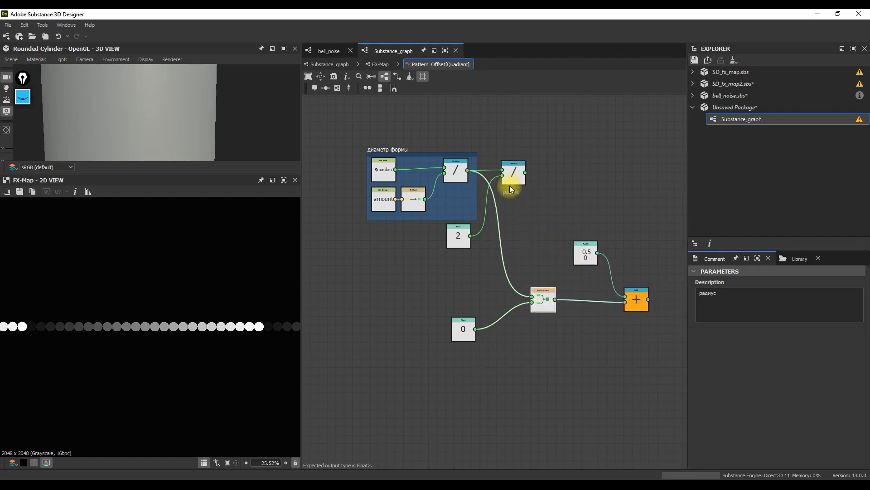
{"action": "left_click_drag", "start_coordinate": [515, 175], "coordinate": [507, 179]}
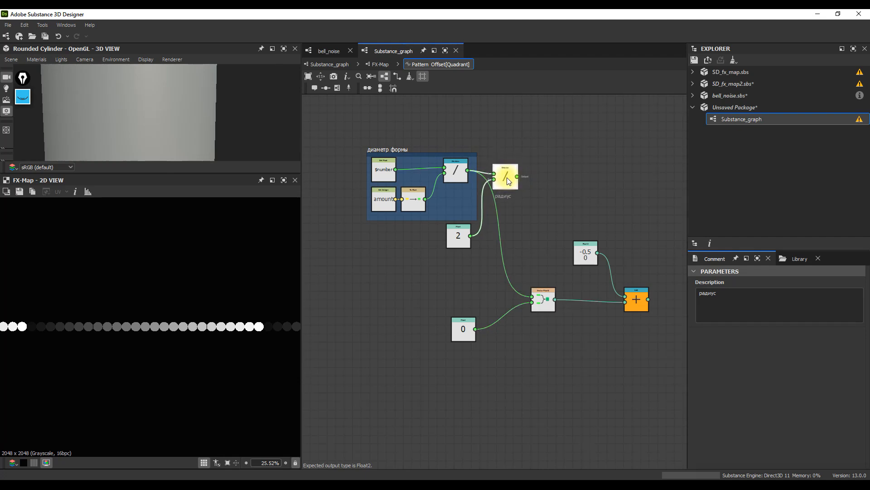
Step: Delete the "диаметр формы" frame around the $number and amount nodes, and clear the "радиус" comment
{"action": "scroll", "coordinate": [508, 182], "scroll_direction": "up", "scroll_amount": 2}
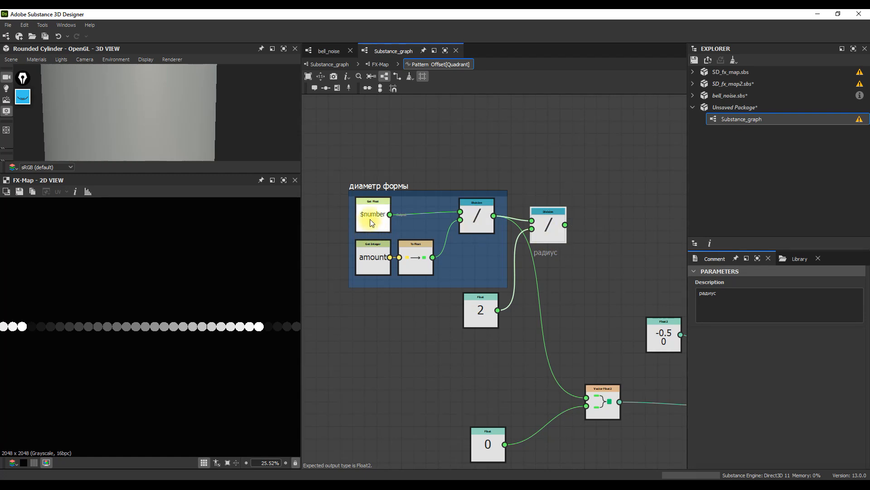
{"action": "scroll", "coordinate": [408, 231], "scroll_direction": "down", "scroll_amount": 2}
{"action": "middle_click_drag", "start_coordinate": [453, 246], "coordinate": [459, 274]}
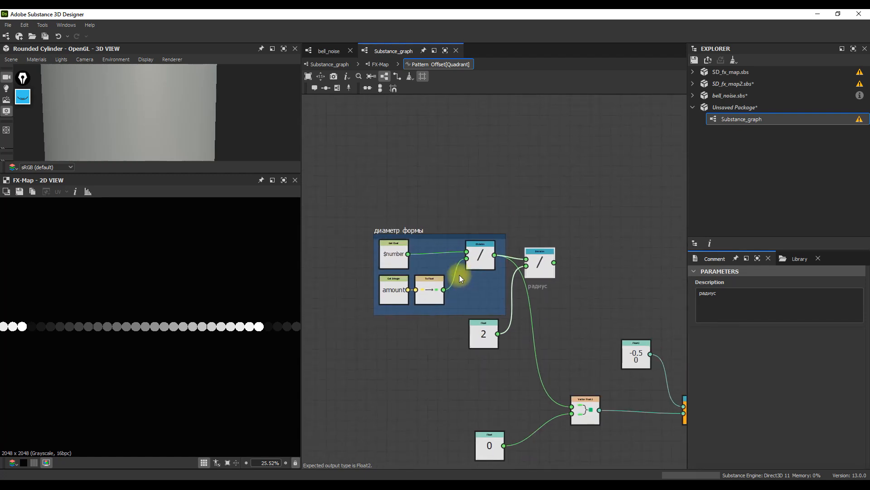
{"action": "left_click", "coordinate": [405, 231]}
{"action": "key", "text": "Delete"}
{"action": "left_click", "coordinate": [537, 286]}
{"action": "left_click_drag", "start_coordinate": [725, 293], "coordinate": [674, 295]}
{"action": "key", "text": "Delete"}
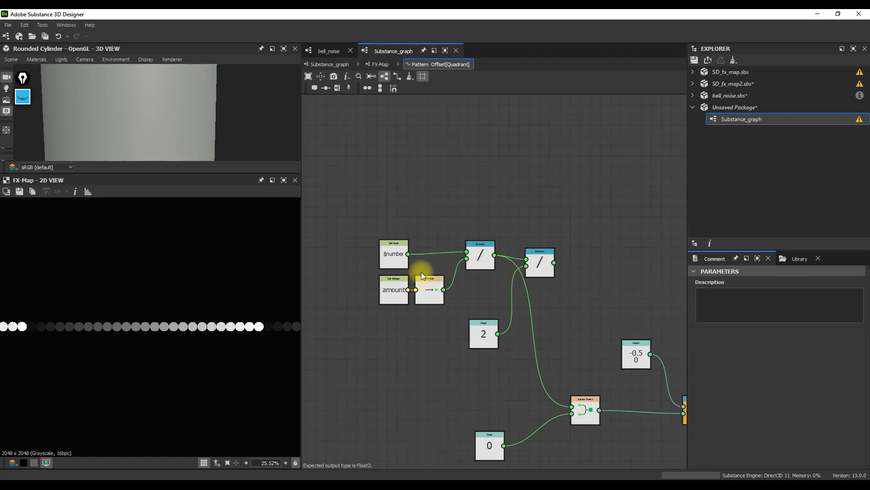
Step: Add a Float constant of 1 above the $number node and divide it by the To Float amount in a new Division node
{"action": "key", "text": "space"}
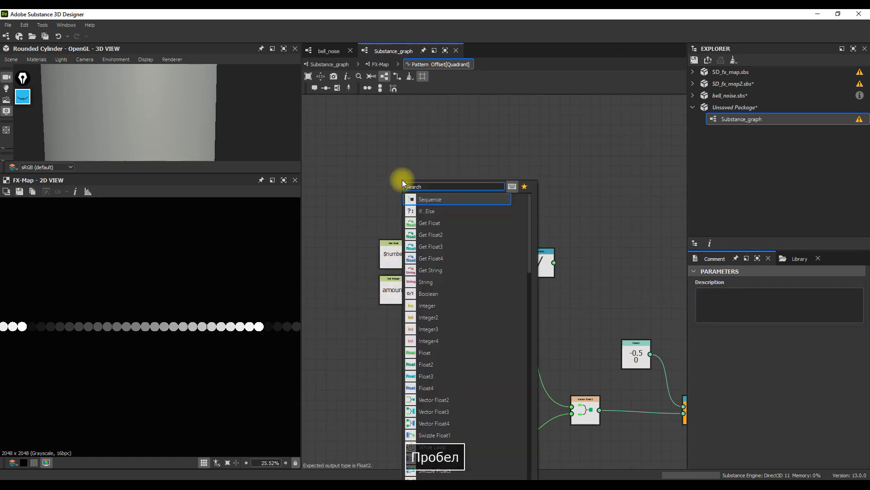
{"action": "left_click", "coordinate": [440, 352]}
{"action": "left_click", "coordinate": [855, 280]}
{"action": "type", "text": "1"}
{"action": "key", "text": "Tab"}
{"action": "left_click_drag", "start_coordinate": [417, 181], "coordinate": [472, 183]}
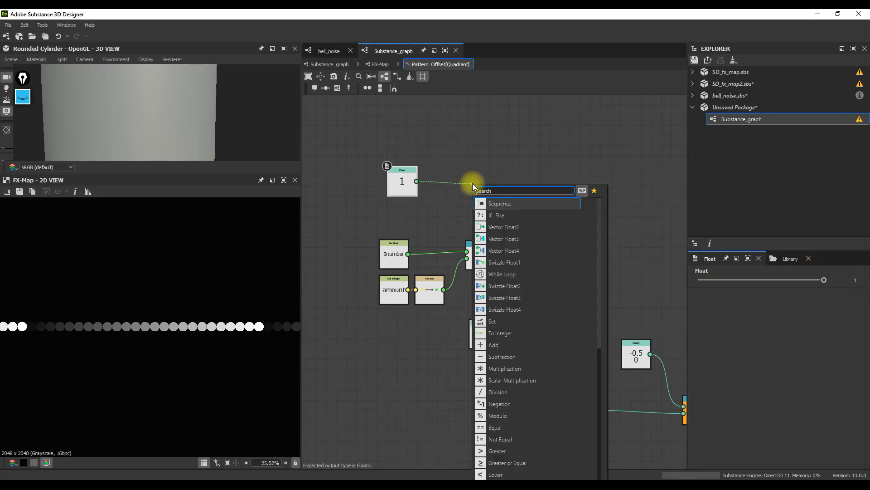
{"action": "left_click", "coordinate": [498, 392]}
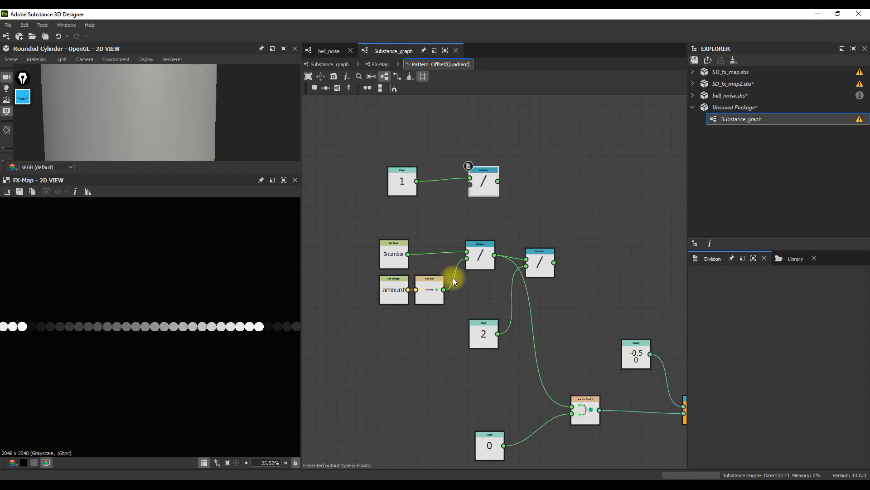
{"action": "left_click_drag", "start_coordinate": [443, 290], "coordinate": [470, 184]}
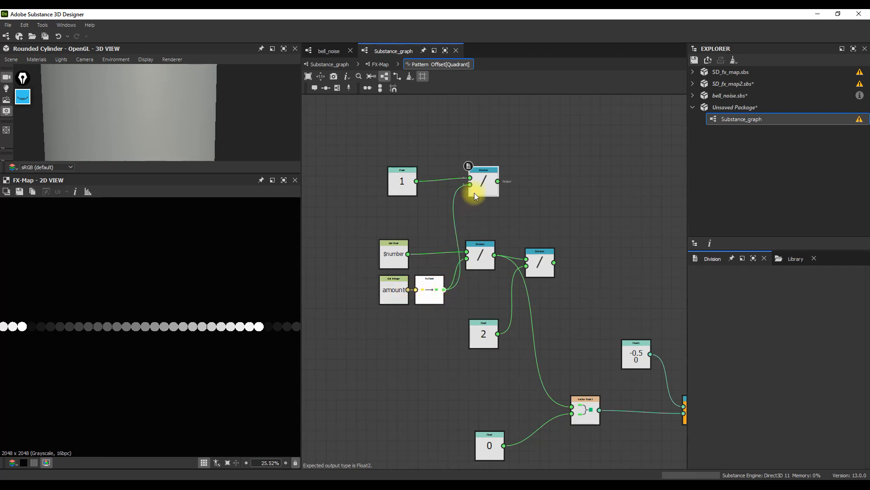
{"action": "left_click", "coordinate": [404, 182]}
{"action": "left_click_drag", "start_coordinate": [404, 182], "coordinate": [406, 177]}
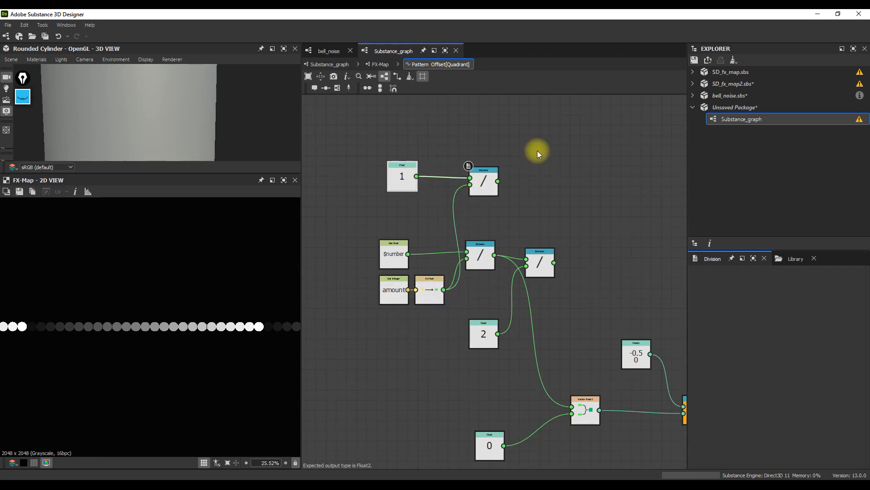
Step: Enclose the constant 1 and its Division node in a frame titled "диаметр формы"
{"action": "left_click_drag", "start_coordinate": [530, 150], "coordinate": [374, 208]}
{"action": "key", "text": "space"}
{"action": "type", "text": "ак"}
{"action": "type", "text": "диаметр формы"}
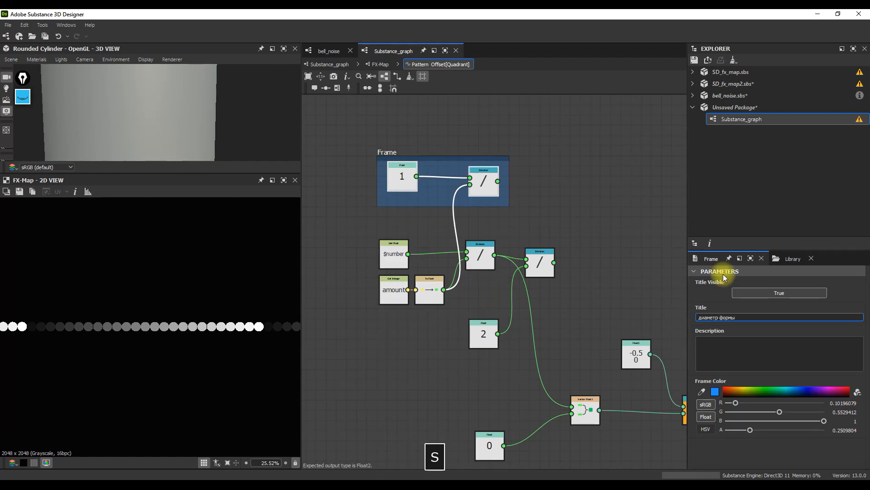
{"action": "left_click", "coordinate": [544, 190]}
Step: Divide the framed diameter by the constant 2 in a Division node beside the frame, and comment it "радиус"
{"action": "left_click_drag", "start_coordinate": [533, 264], "coordinate": [541, 182]}
{"action": "left_click_drag", "start_coordinate": [483, 335], "coordinate": [490, 132]}
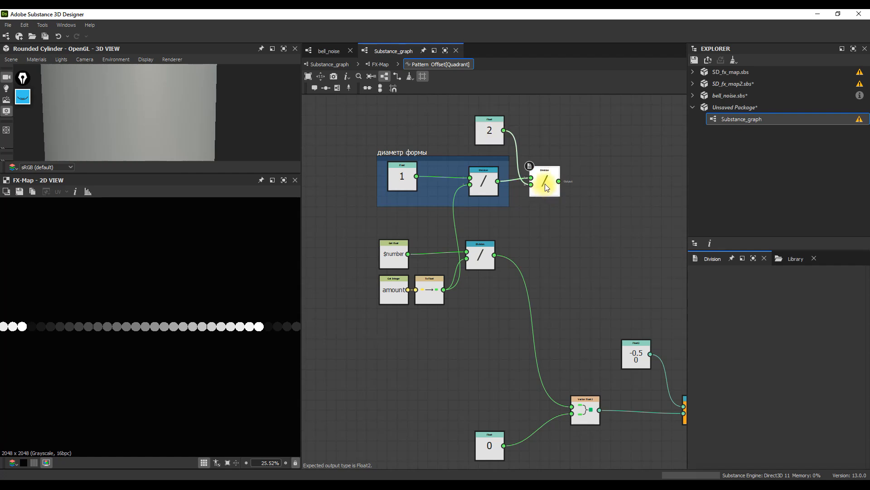
{"action": "right_click", "coordinate": [548, 184]}
{"action": "left_click", "coordinate": [584, 192]}
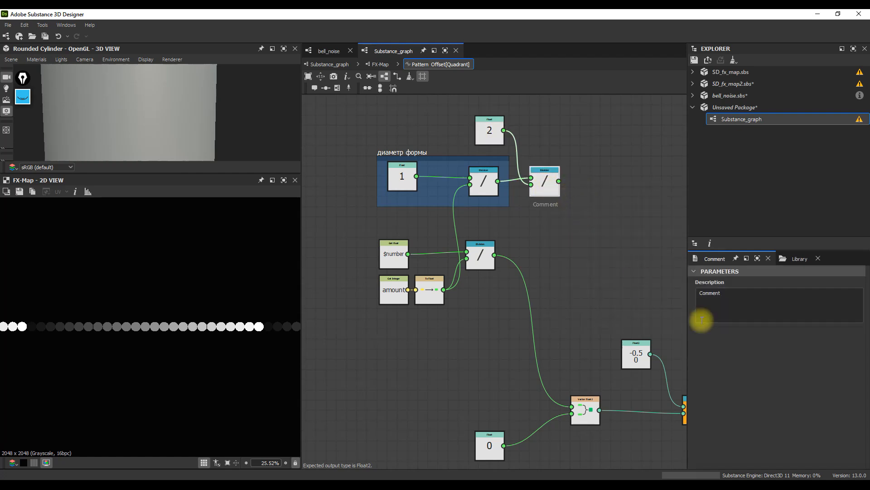
{"action": "left_click_drag", "start_coordinate": [728, 293], "coordinate": [708, 284]}
{"action": "type", "text": "радиус"}
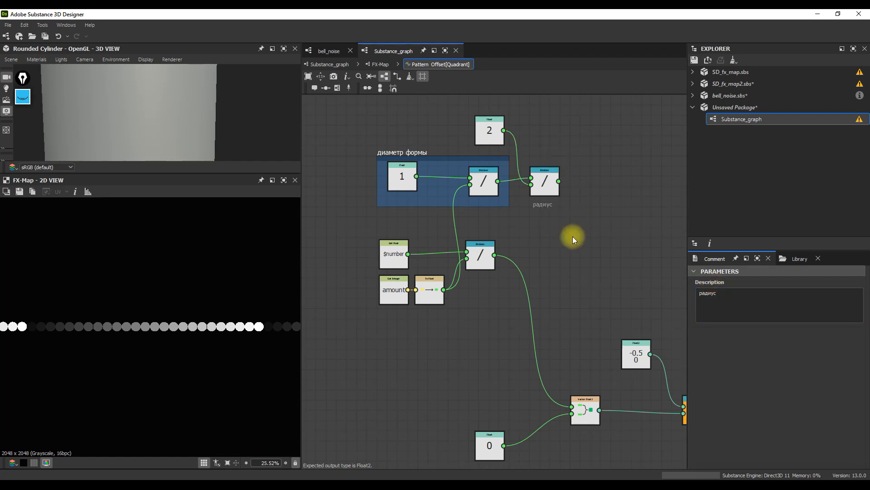
Step: Sum the $number/amount ratio and the radius in an Add node, and feed it into Vector Float2's first input
{"action": "scroll", "coordinate": [569, 235], "scroll_direction": "down", "scroll_amount": 3}
{"action": "middle_click_drag", "start_coordinate": [555, 246], "coordinate": [514, 246]}
{"action": "left_click_drag", "start_coordinate": [618, 284], "coordinate": [526, 368]}
{"action": "left_click_drag", "start_coordinate": [539, 339], "coordinate": [567, 338]}
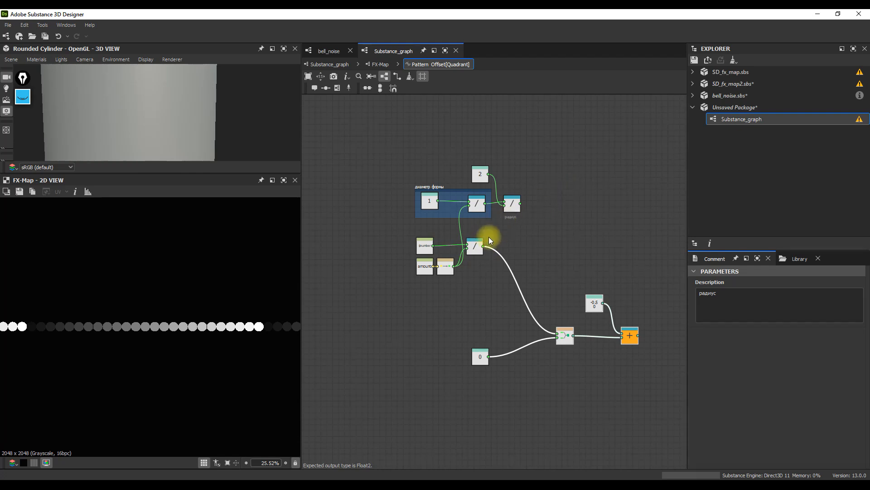
{"action": "left_click_drag", "start_coordinate": [483, 246], "coordinate": [521, 246]}
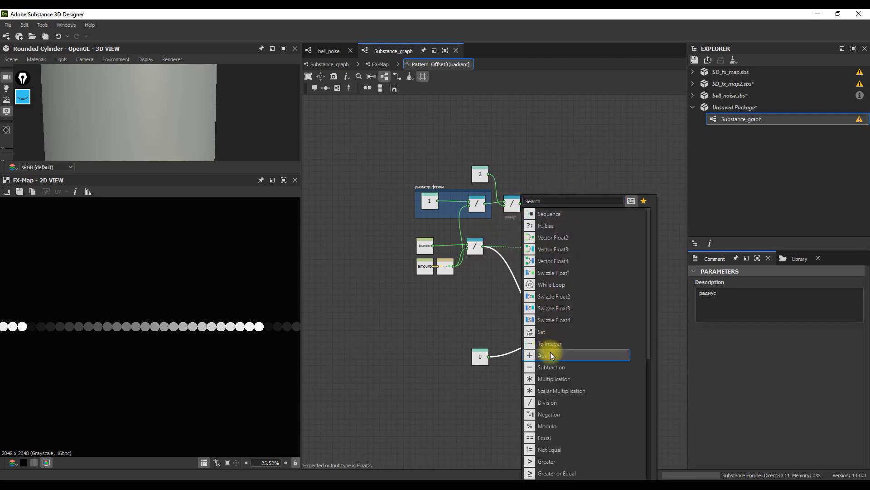
{"action": "left_click", "coordinate": [549, 352]}
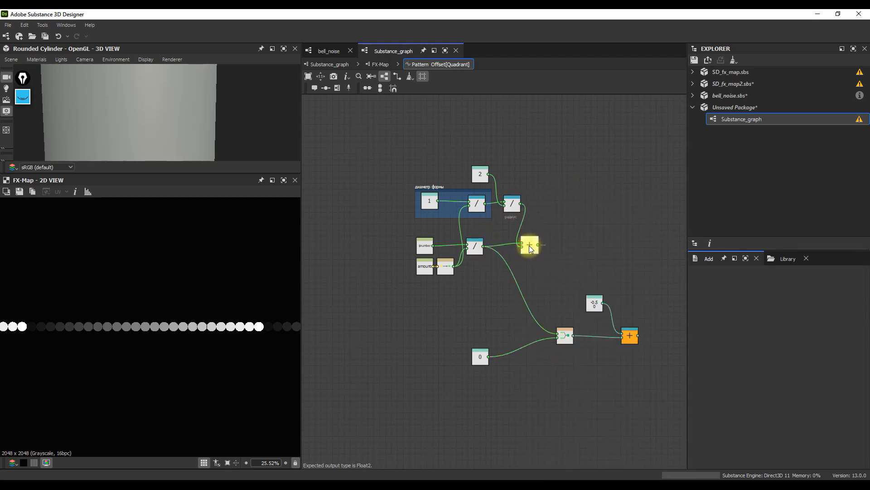
{"action": "left_click_drag", "start_coordinate": [529, 253], "coordinate": [564, 330]}
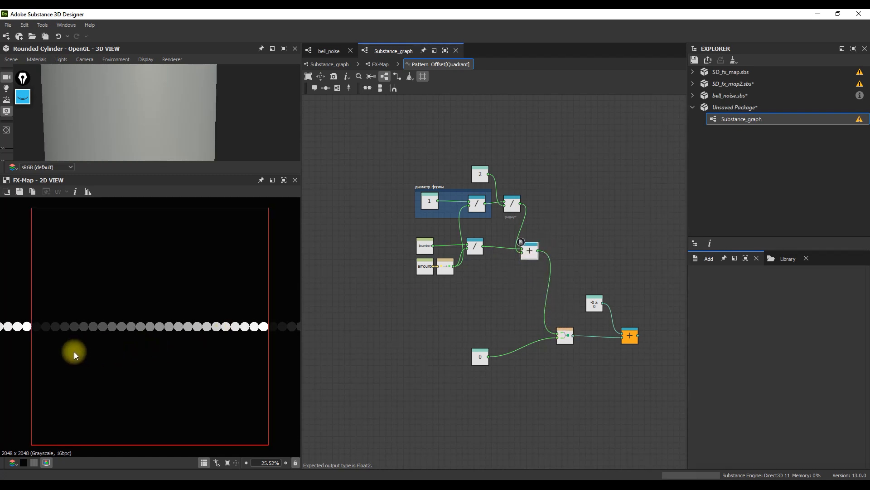
Step: Examine both ends of the disc row against the image borders with 2D tiling off, and turn tiling back on
{"action": "key", "text": "space"}
{"action": "scroll", "coordinate": [31, 327], "scroll_direction": "up", "scroll_amount": 5}
{"action": "scroll", "coordinate": [30, 324], "scroll_direction": "up", "scroll_amount": 6}
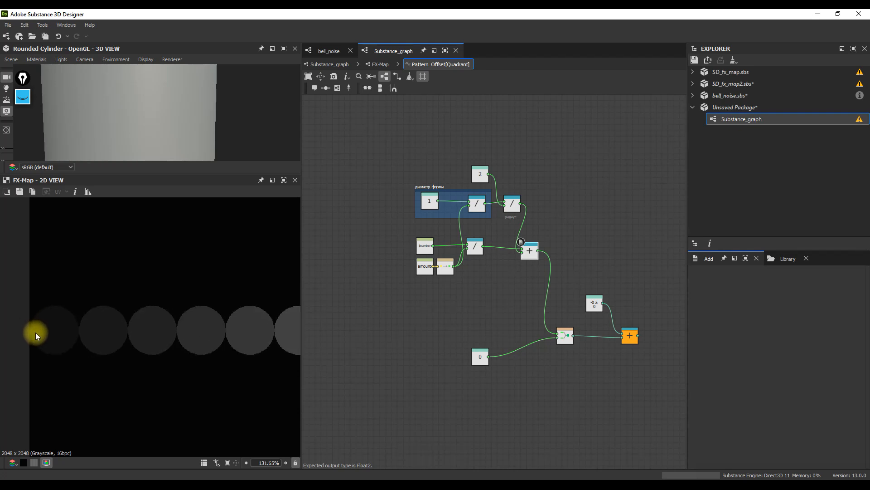
{"action": "scroll", "coordinate": [26, 330], "scroll_direction": "down", "scroll_amount": 11}
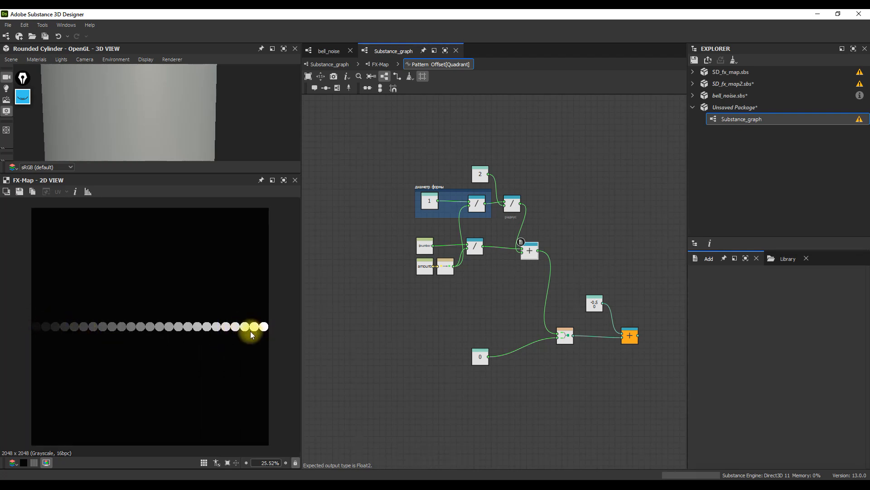
{"action": "key", "text": "space"}
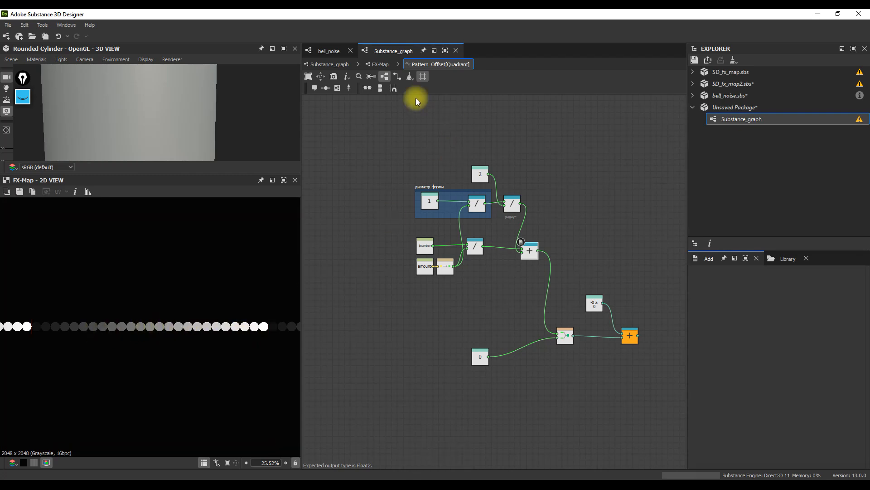
Step: Review the amount parameter in the main graph, and view the disc row with 2D tiling off from the Pattern Offset function
{"action": "left_click", "coordinate": [329, 64]}
{"action": "left_click", "coordinate": [535, 223]}
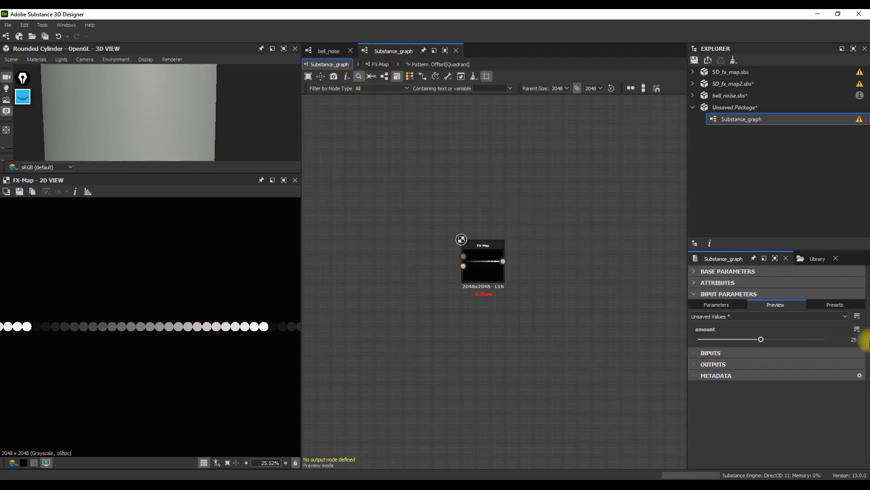
{"action": "left_click", "coordinate": [433, 64]}
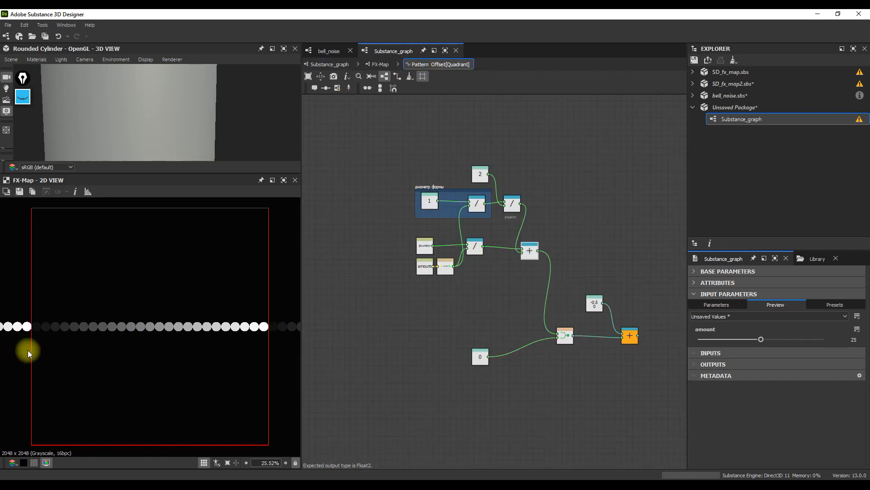
{"action": "scroll", "coordinate": [54, 339], "scroll_direction": "down", "scroll_amount": 1}
{"action": "key", "text": "space"}
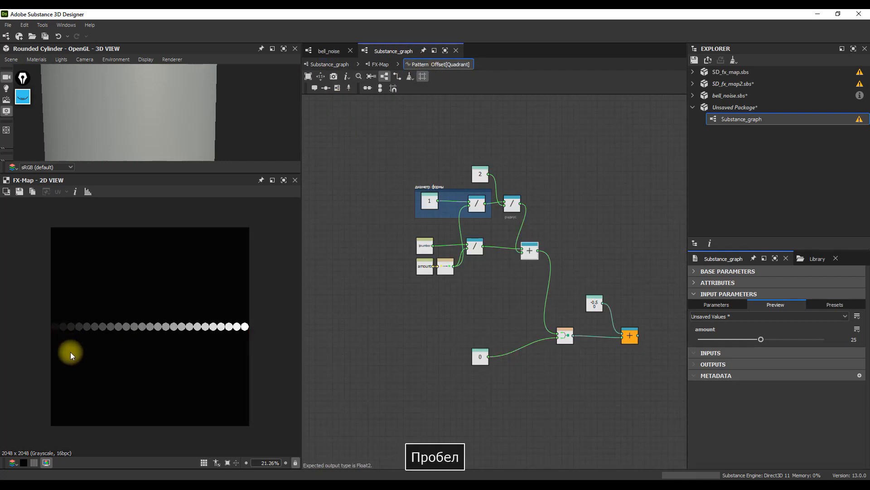
Step: Set Vector Float2 as the output node of the Pattern Offset function, and delete the -0.5, 0 constant and its Add node
{"action": "middle_click_drag", "start_coordinate": [535, 297], "coordinate": [472, 284]}
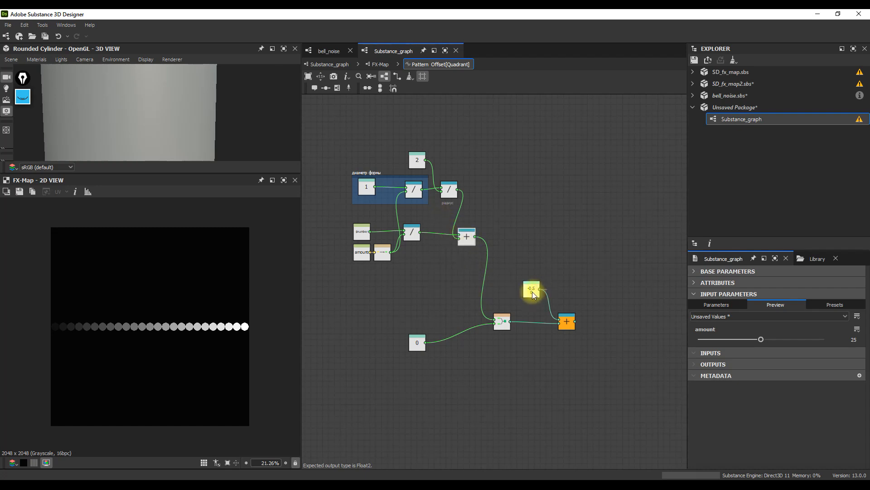
{"action": "left_click", "coordinate": [501, 330]}
{"action": "right_click", "coordinate": [503, 322]}
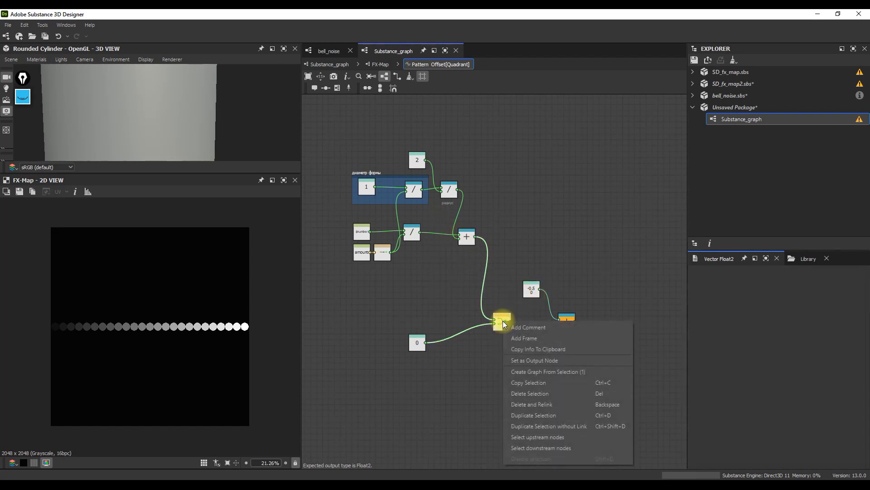
{"action": "left_click", "coordinate": [526, 360]}
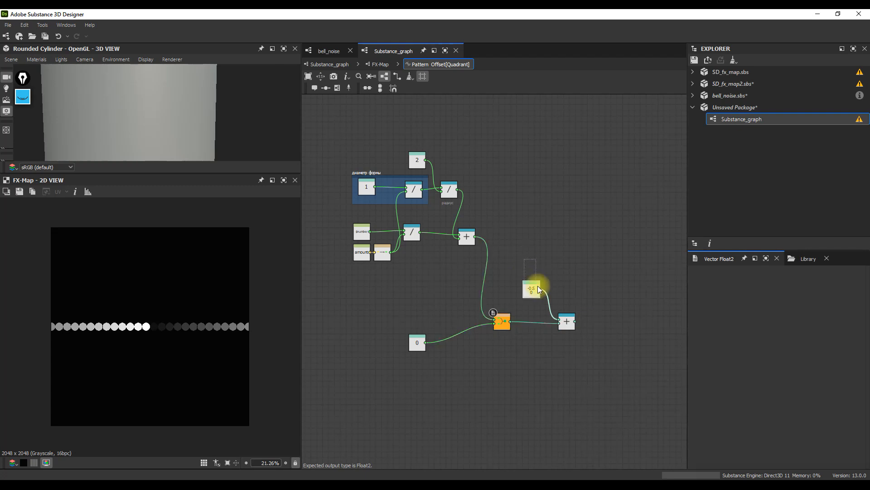
{"action": "key", "text": "Delete"}
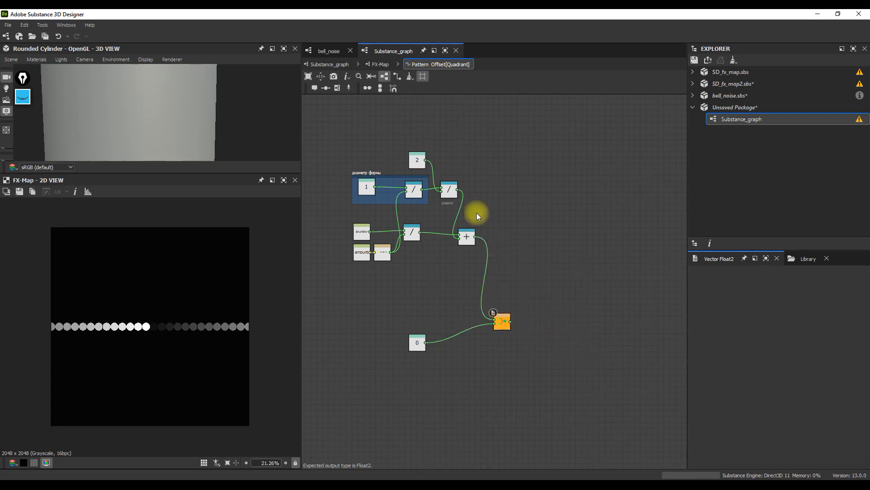
Step: Set the Quadrant node's Branch Offset X to -0.5 in the FX-Map graph
{"action": "left_click", "coordinate": [378, 64]}
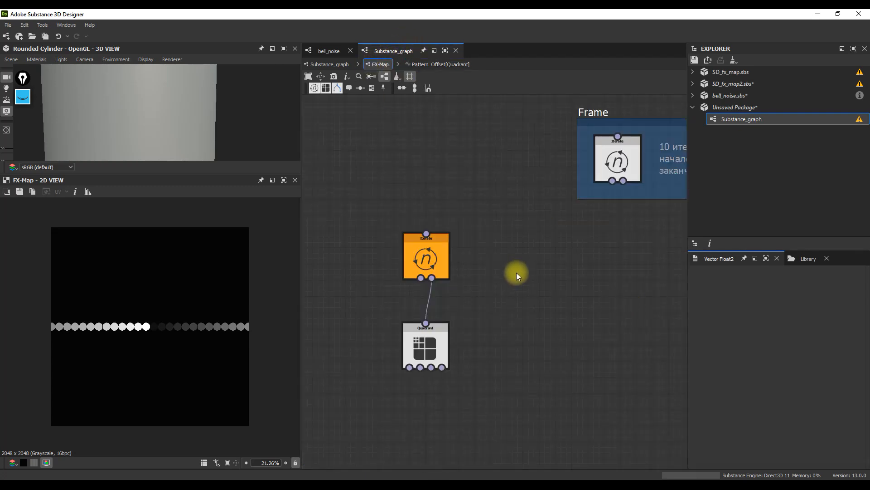
{"action": "left_click", "coordinate": [422, 346]}
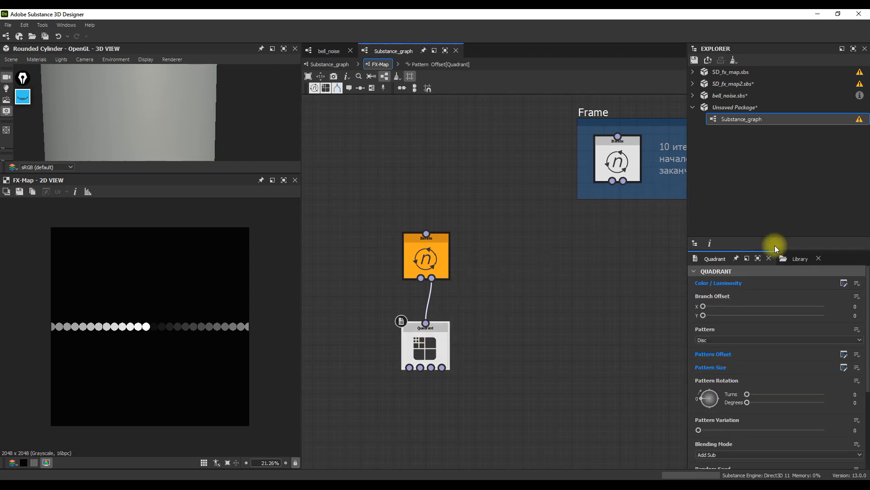
{"action": "left_click", "coordinate": [823, 252]}
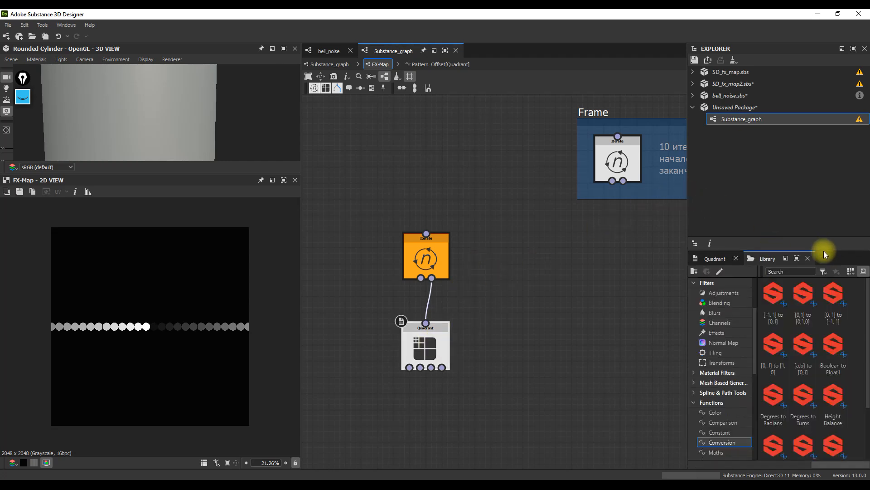
{"action": "left_click", "coordinate": [719, 259]}
{"action": "left_click", "coordinate": [427, 347]}
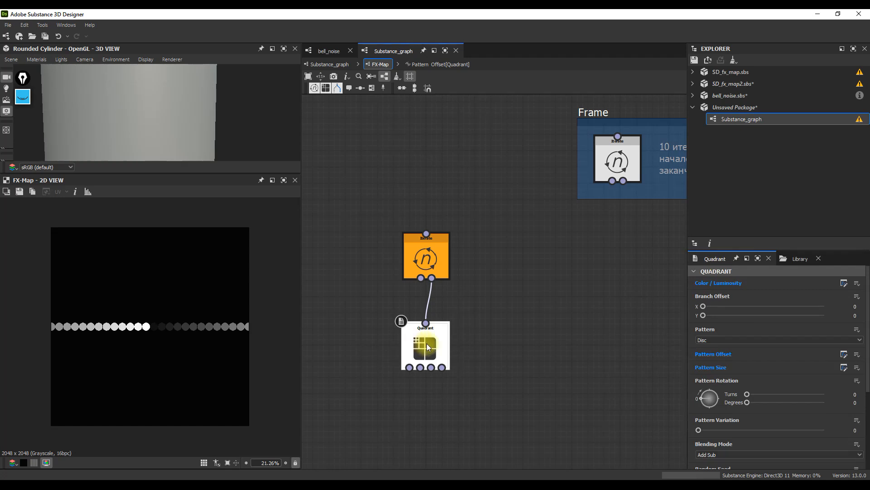
{"action": "left_click_drag", "start_coordinate": [803, 249], "coordinate": [801, 171]}
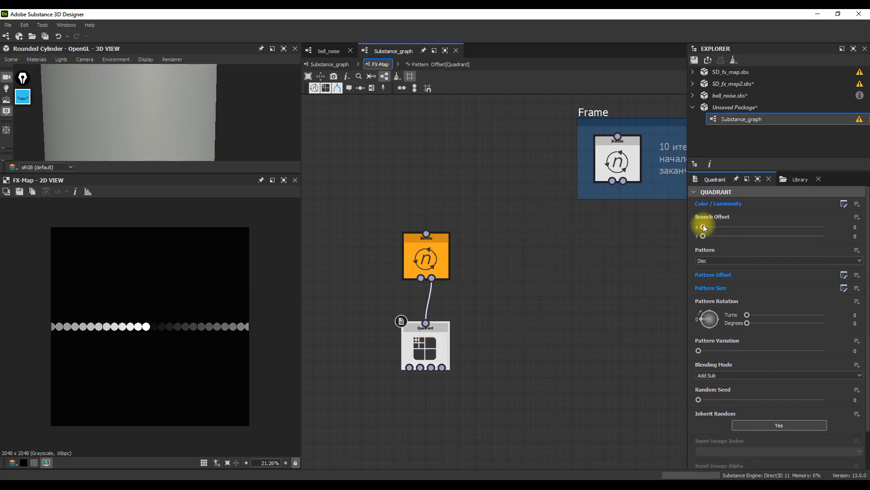
{"action": "left_click_drag", "start_coordinate": [703, 228], "coordinate": [737, 235]}
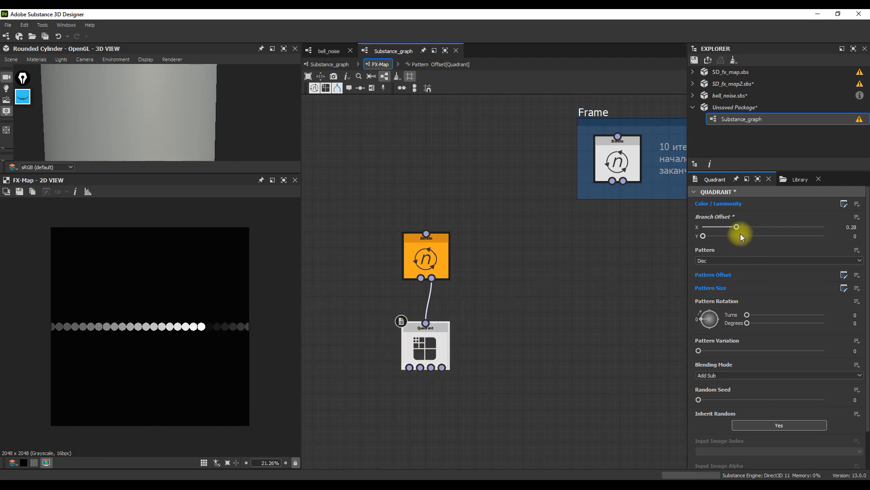
{"action": "left_click_drag", "start_coordinate": [736, 227], "coordinate": [740, 226]}
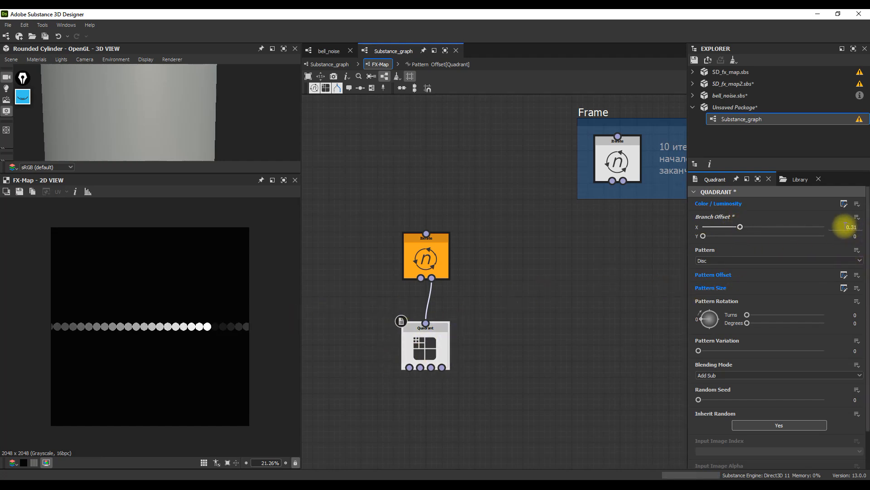
{"action": "type", "text": "-"}
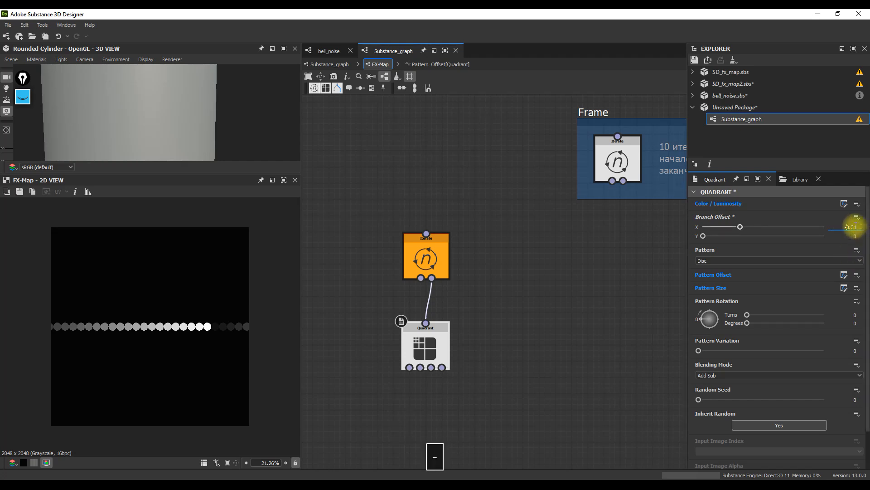
{"action": "key", "text": "Tab"}
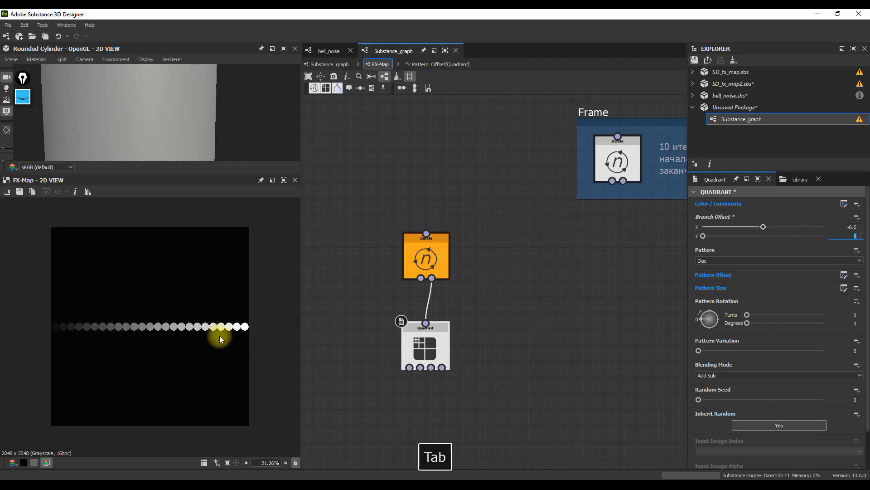
Step: Feed the $number/amount Division directly into Vector Float2 in the Pattern Offset function, and inspect the row's edges with 2D tiling on
{"action": "scroll", "coordinate": [51, 333], "scroll_direction": "up", "scroll_amount": 7}
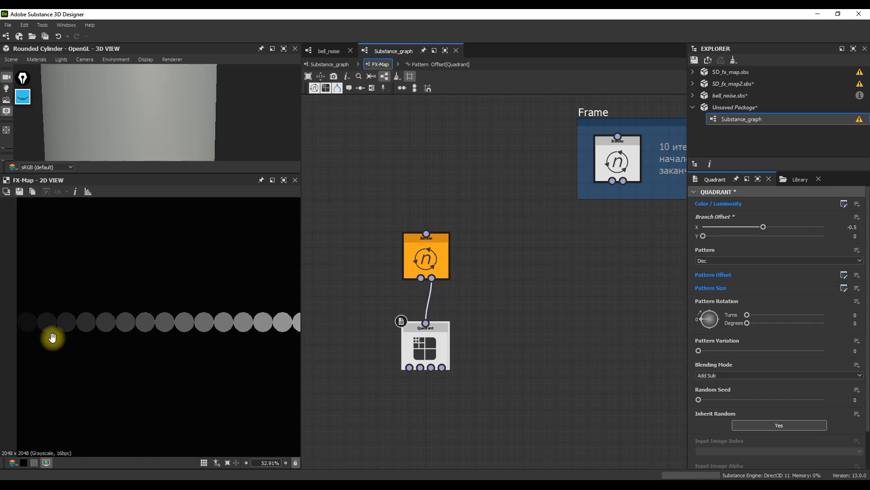
{"action": "scroll", "coordinate": [80, 330], "scroll_direction": "up", "scroll_amount": 2}
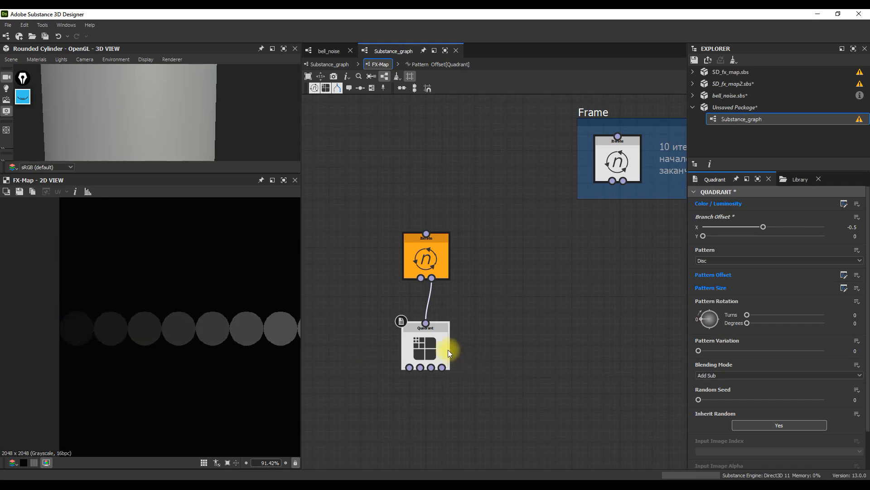
{"action": "key", "text": "ctrl+e"}
{"action": "left_click", "coordinate": [844, 275]}
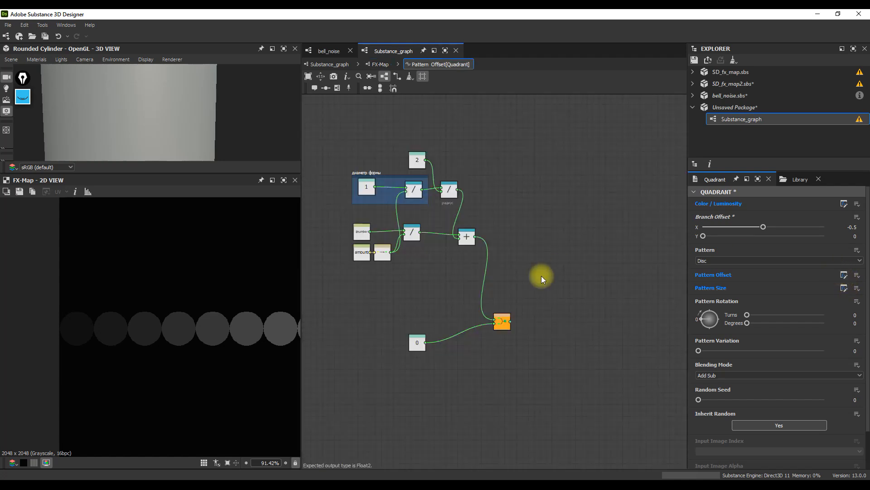
{"action": "left_click_drag", "start_coordinate": [328, 146], "coordinate": [471, 196]}
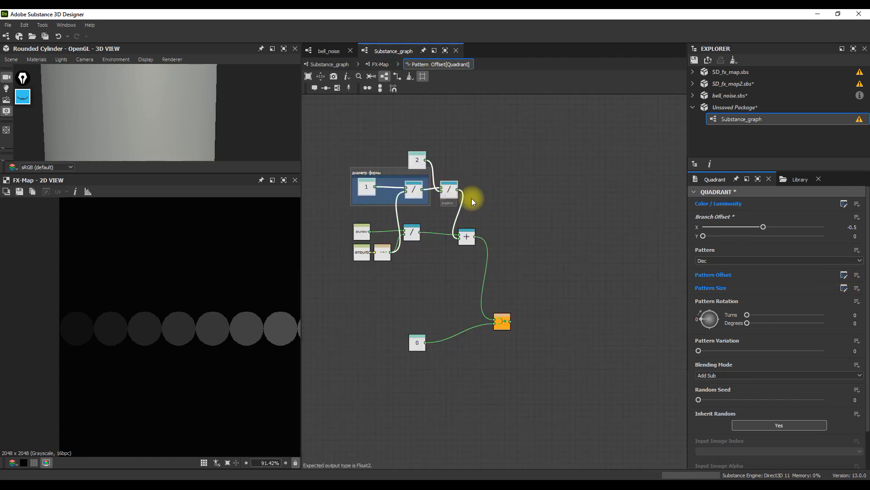
{"action": "scroll", "coordinate": [431, 181], "scroll_direction": "up", "scroll_amount": 2}
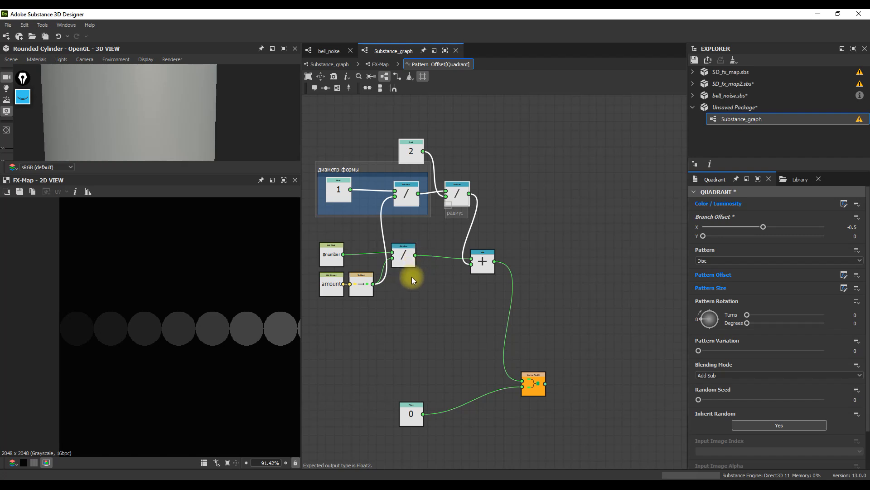
{"action": "left_click_drag", "start_coordinate": [415, 254], "coordinate": [529, 377]}
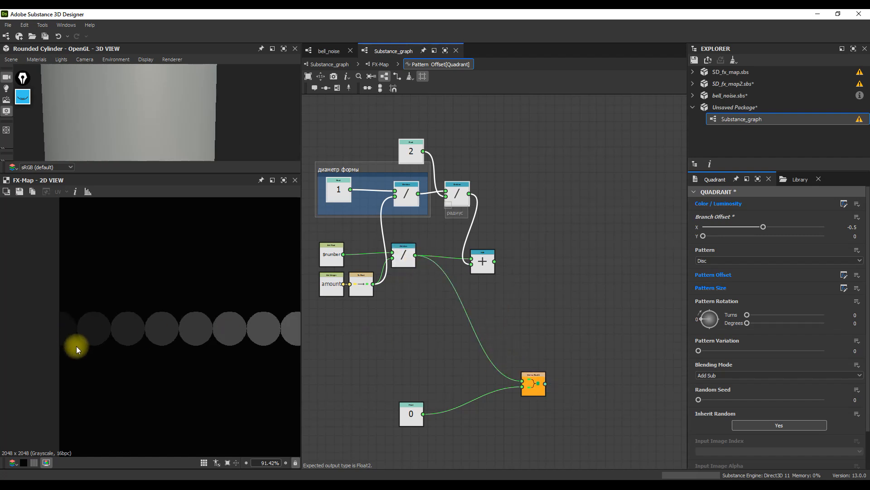
{"action": "key", "text": "space"}
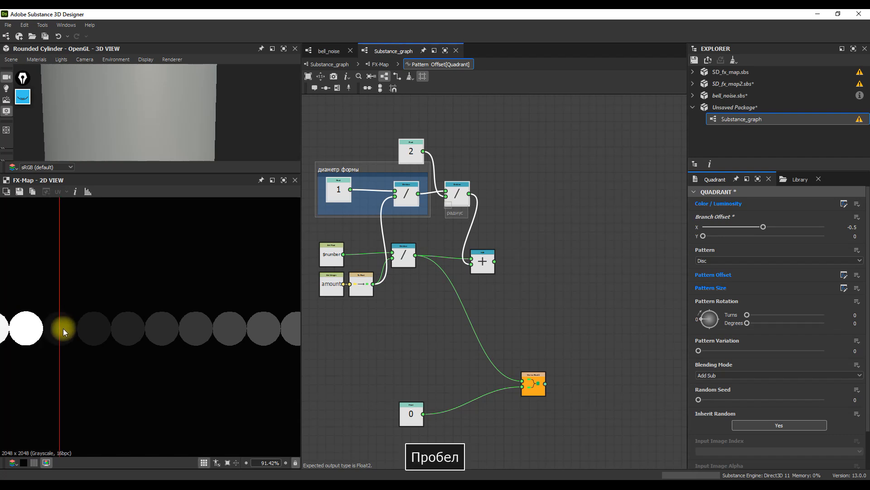
{"action": "scroll", "coordinate": [63, 328], "scroll_direction": "down", "scroll_amount": 4}
{"action": "scroll", "coordinate": [60, 325], "scroll_direction": "up", "scroll_amount": 2}
{"action": "scroll", "coordinate": [62, 328], "scroll_direction": "down", "scroll_amount": 5}
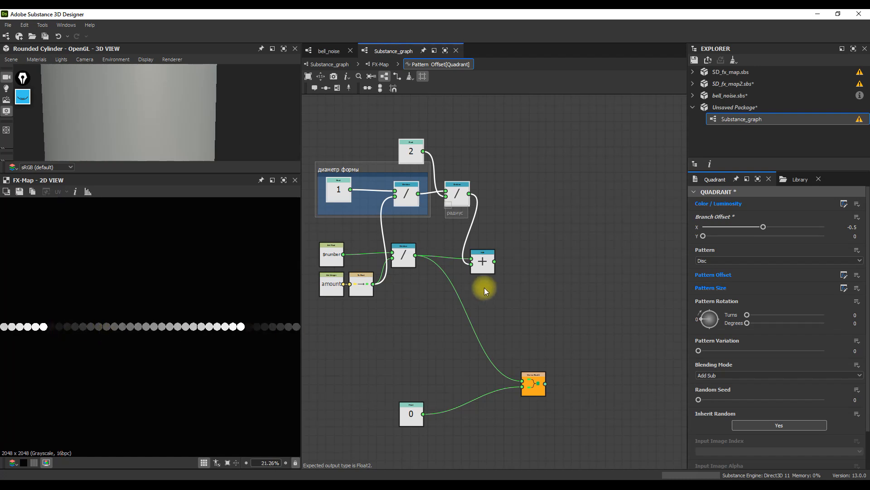
Step: Reconnect the Add node that includes the radius to Vector Float2's first input, and check the disc row against the image borders
{"action": "left_click_drag", "start_coordinate": [494, 261], "coordinate": [525, 373]}
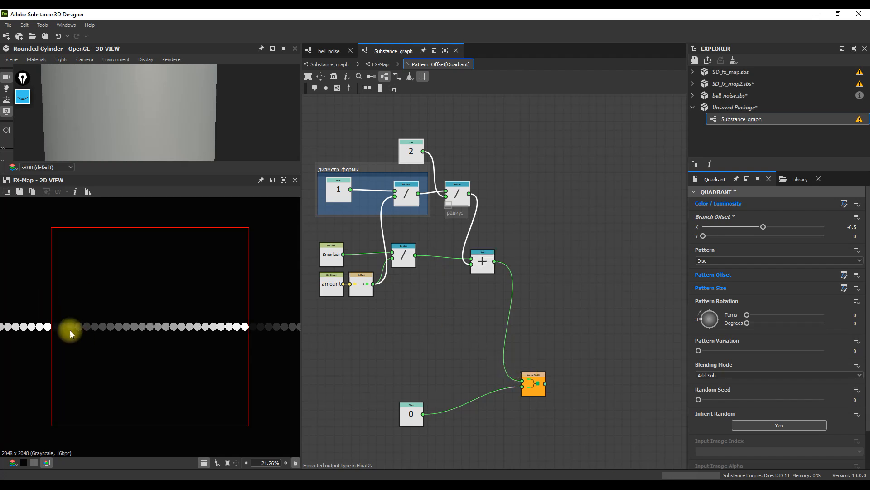
{"action": "scroll", "coordinate": [66, 334], "scroll_direction": "up", "scroll_amount": 2}
{"action": "scroll", "coordinate": [394, 252], "scroll_direction": "down", "scroll_amount": 3}
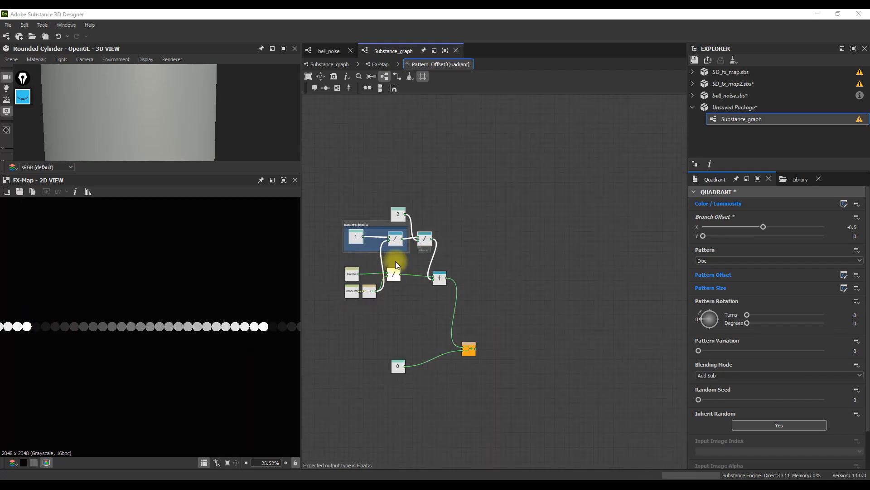
Step: Add a second FX-Map node beside the existing one in the main graph, and set its Color Mode to Grayscale
{"action": "left_click", "coordinate": [380, 65]}
{"action": "left_click", "coordinate": [341, 65]}
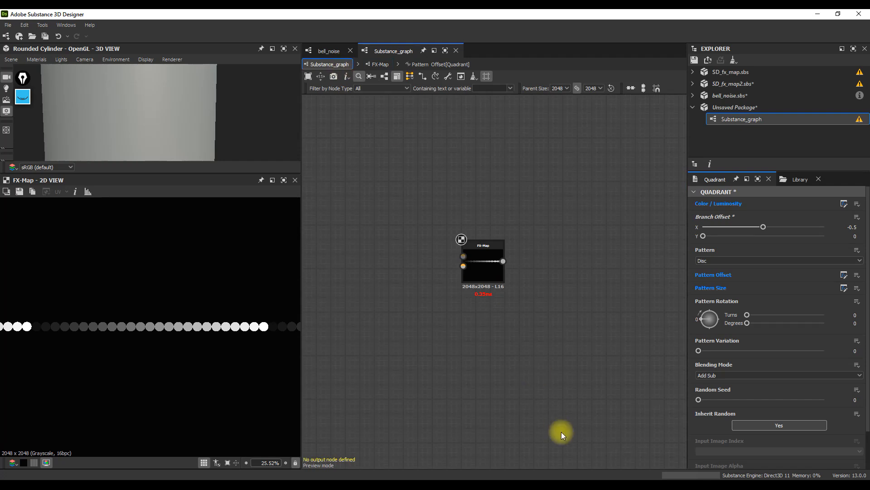
{"action": "middle_click_drag", "start_coordinate": [539, 360], "coordinate": [451, 381]}
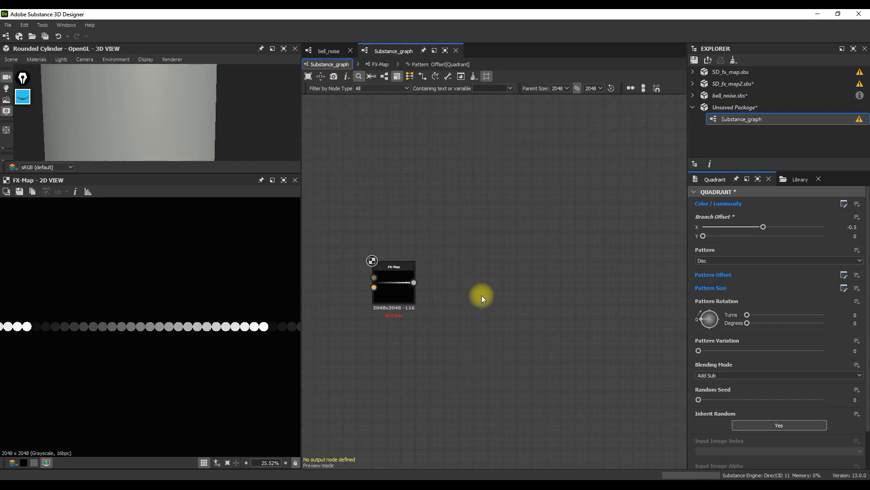
{"action": "key", "text": "space"}
{"action": "key", "text": "Escape"}
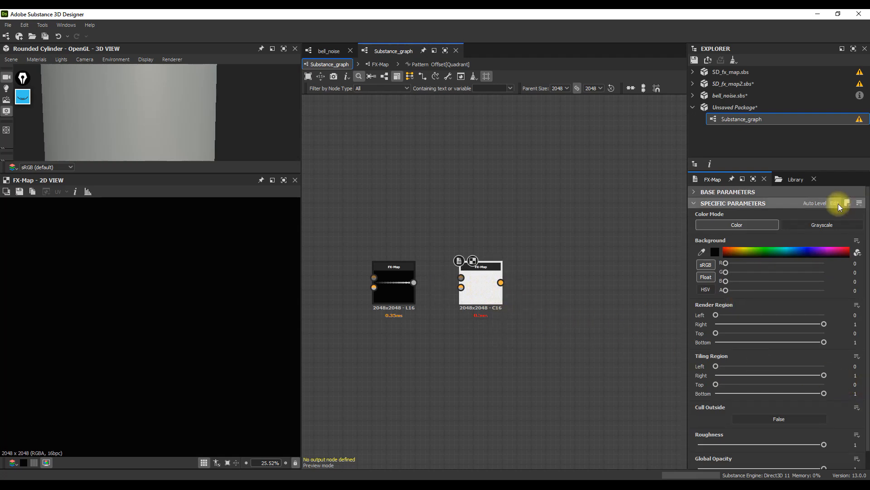
{"action": "left_click", "coordinate": [820, 223]}
Step: Open the new FX-Map and create an empty function for its Quadrant's Color / Luminosity parameter
{"action": "key", "text": "ctrl+e"}
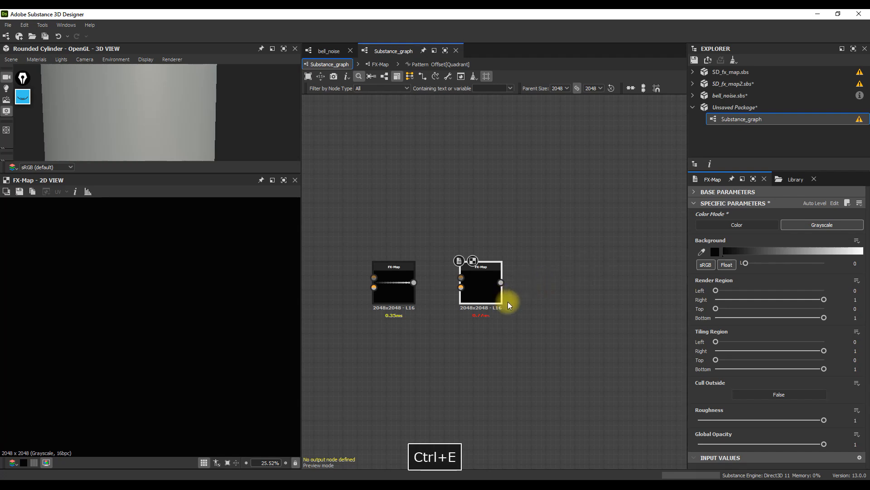
{"action": "key", "text": "ctrl+e"}
{"action": "scroll", "coordinate": [497, 301], "scroll_direction": "down", "scroll_amount": 5}
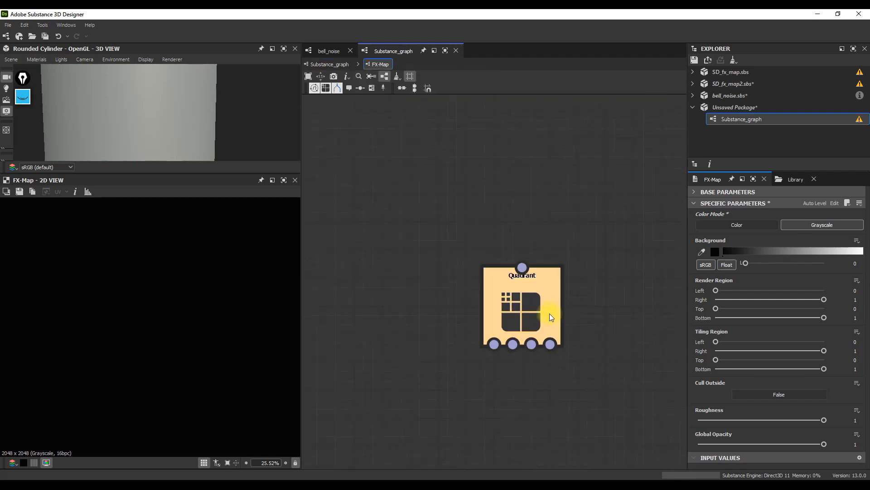
{"action": "left_click", "coordinate": [509, 316]}
{"action": "scroll", "coordinate": [509, 316], "scroll_direction": "down", "scroll_amount": 2}
{"action": "middle_click_drag", "start_coordinate": [509, 316], "coordinate": [487, 327]}
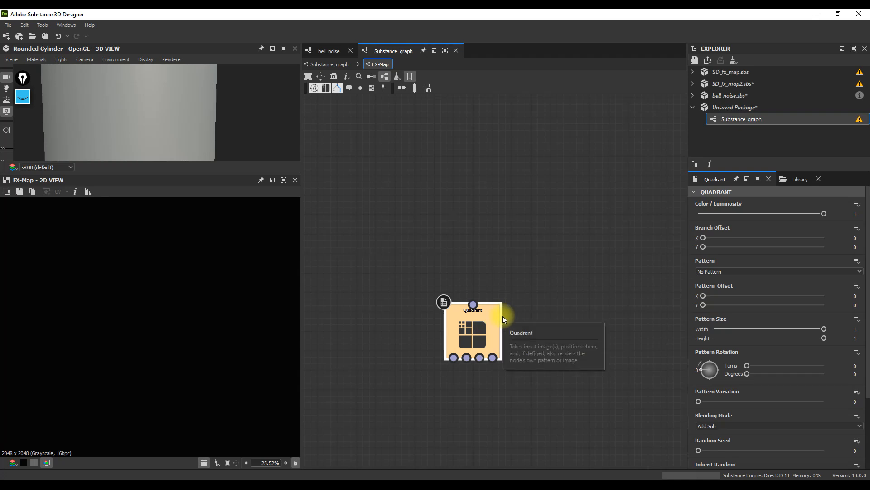
{"action": "left_click", "coordinate": [855, 204]}
{"action": "left_click", "coordinate": [842, 216]}
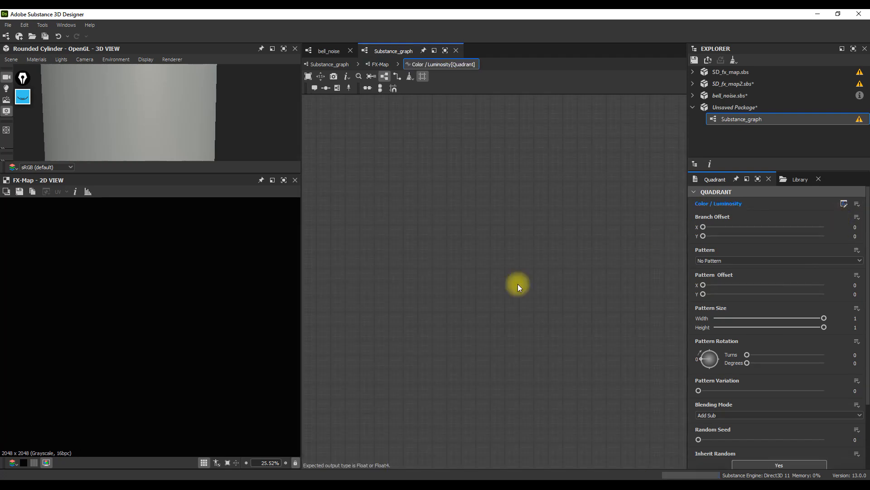
Step: Place a Sequence node and a Set node side by side in the empty Color / Luminosity function
{"action": "key", "text": "space"}
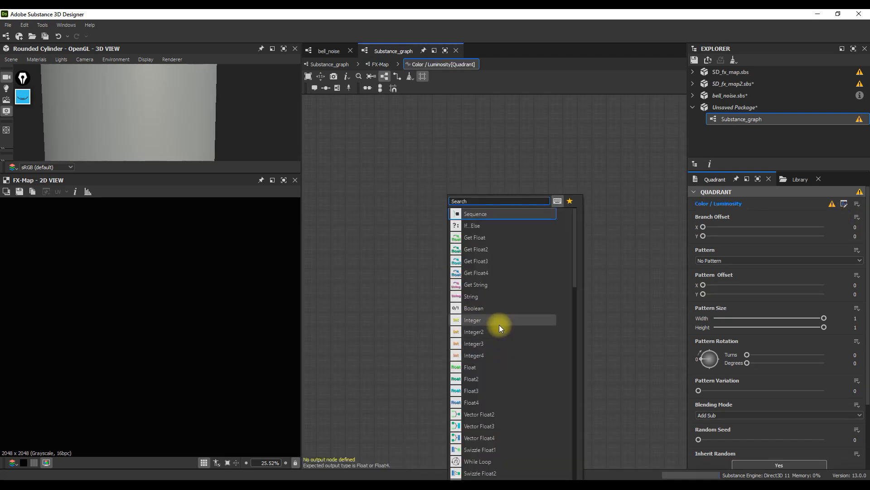
{"action": "left_click", "coordinate": [498, 214]}
{"action": "left_click_drag", "start_coordinate": [461, 259], "coordinate": [584, 230]}
{"action": "key", "text": "space"}
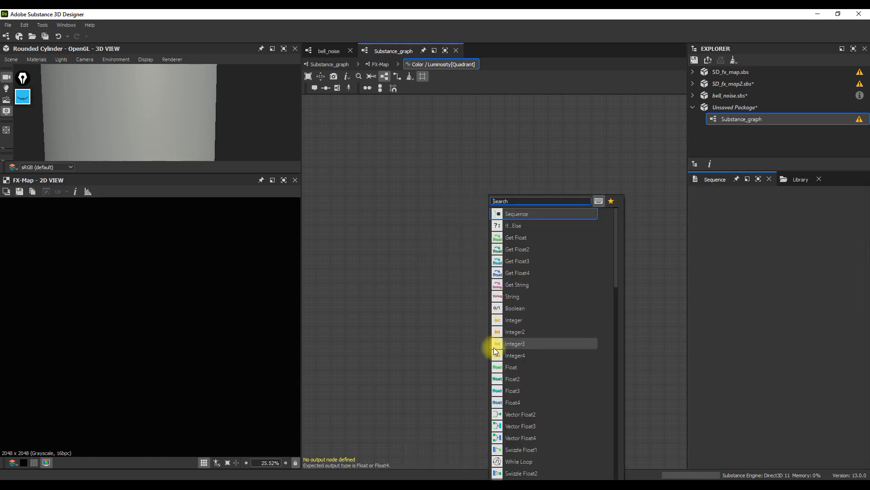
{"action": "type", "text": "ыу"}
{"action": "left_click_drag", "start_coordinate": [504, 201], "coordinate": [487, 199]}
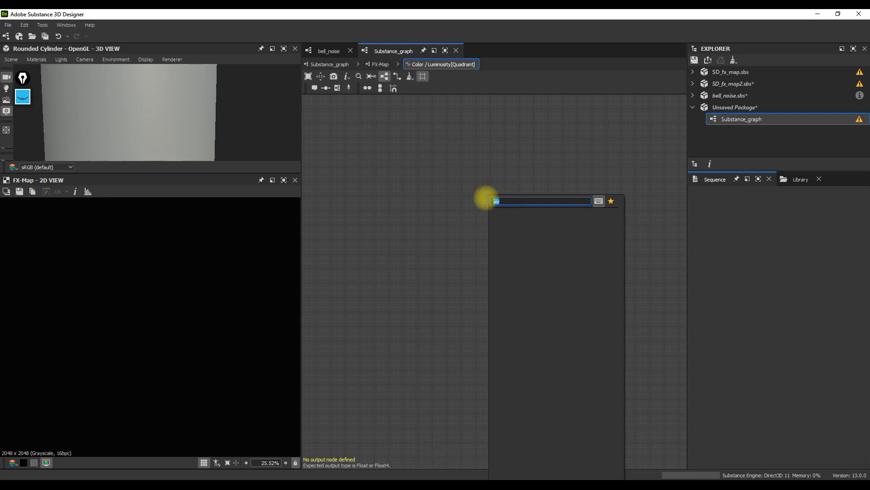
{"action": "type", "text": "se"}
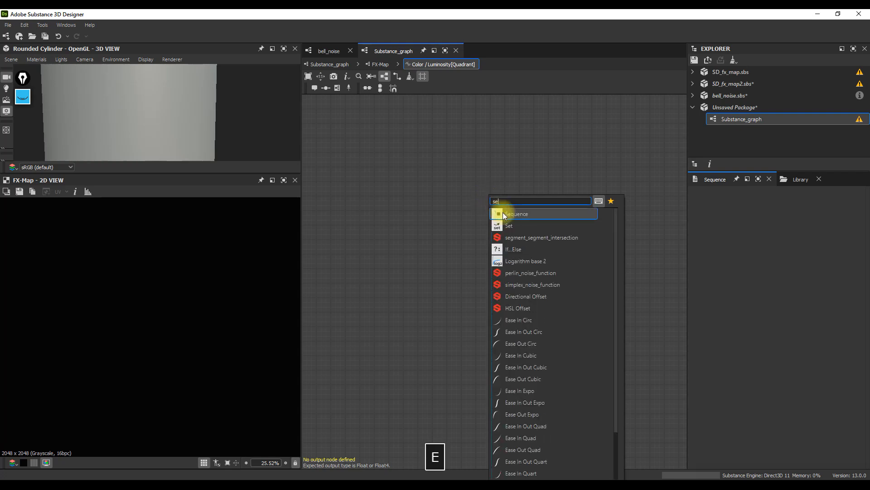
{"action": "left_click", "coordinate": [512, 226]}
{"action": "left_click_drag", "start_coordinate": [485, 249], "coordinate": [484, 235]}
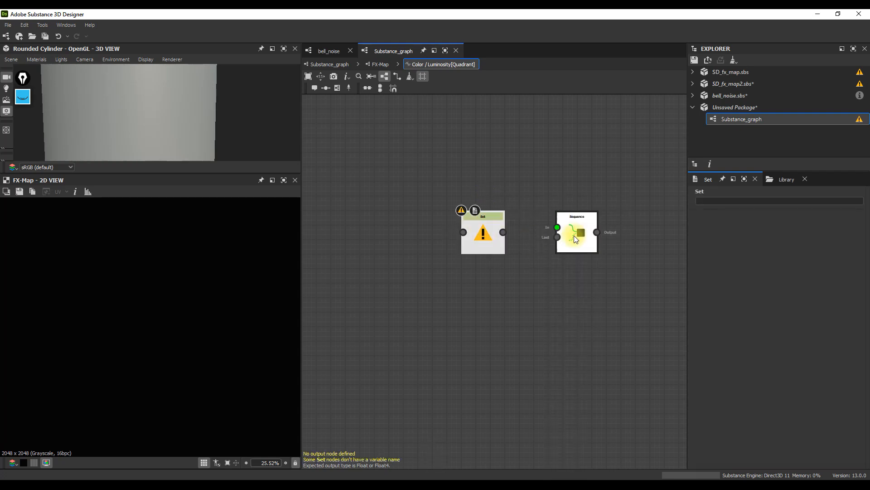
Step: Delete both the Set and Sequence nodes from the Color / Luminosity function
{"action": "scroll", "coordinate": [573, 235], "scroll_direction": "up", "scroll_amount": 3}
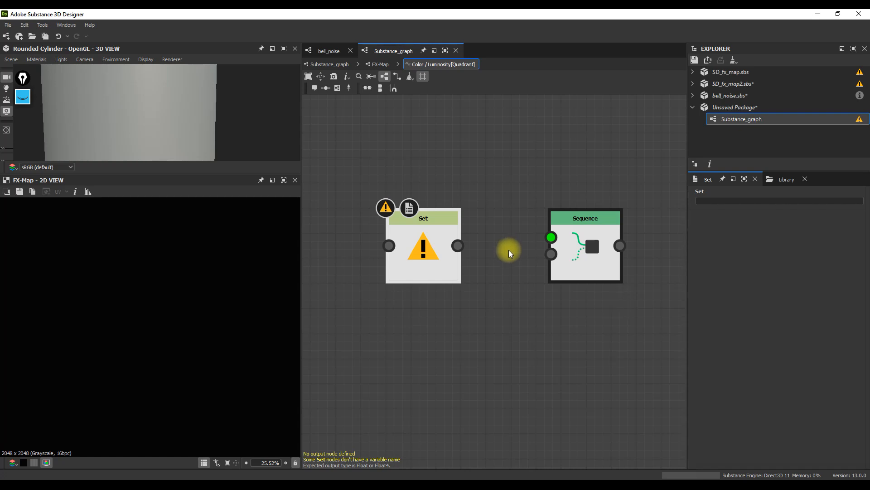
{"action": "scroll", "coordinate": [496, 290], "scroll_direction": "down", "scroll_amount": 3}
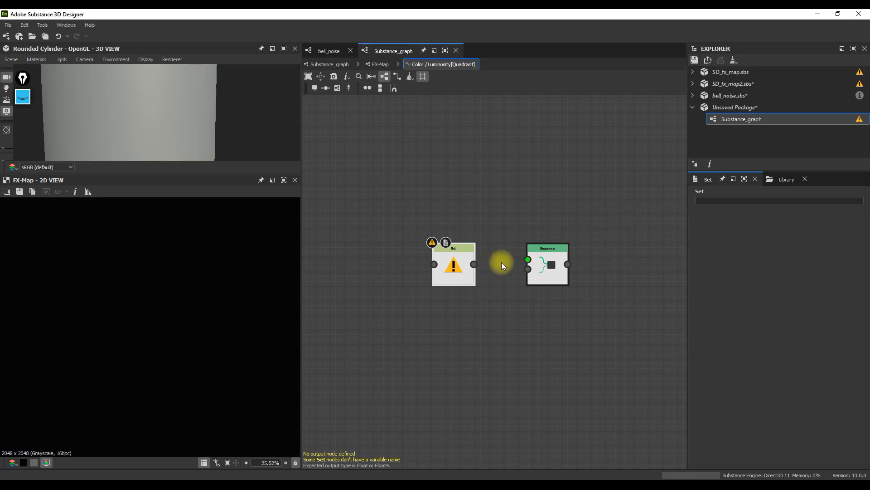
{"action": "scroll", "coordinate": [502, 261], "scroll_direction": "down", "scroll_amount": 1}
{"action": "left_click_drag", "start_coordinate": [582, 243], "coordinate": [461, 307]}
{"action": "key", "text": "Delete"}
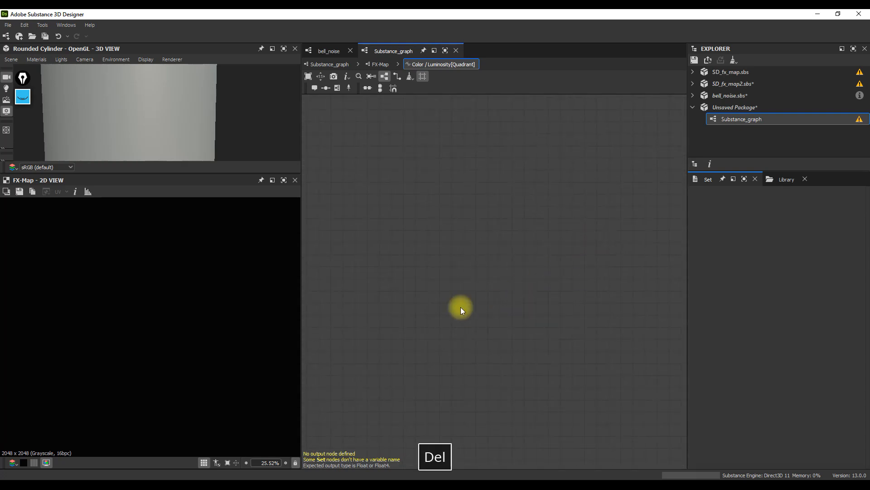
Step: Add a Float constant node to the Color / Luminosity function and set its value to about 0.52
{"action": "key", "text": "space"}
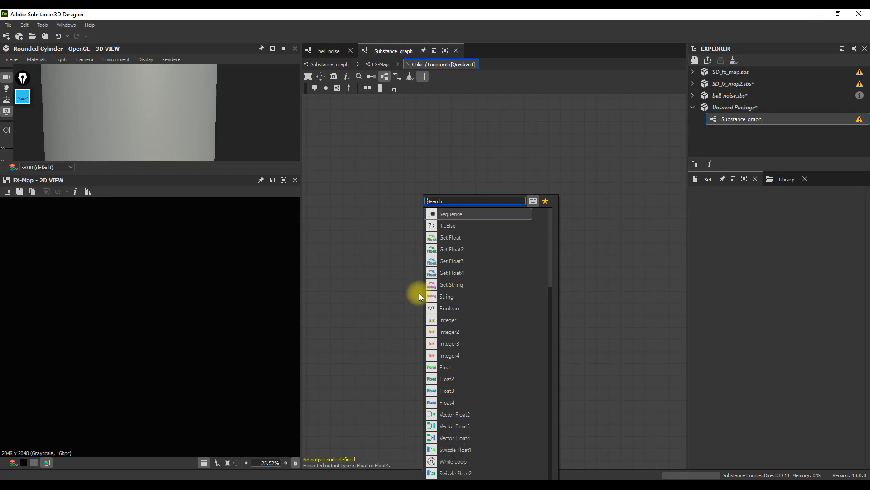
{"action": "left_click", "coordinate": [452, 368]}
{"action": "scroll", "coordinate": [429, 272], "scroll_direction": "up", "scroll_amount": 2}
{"action": "scroll", "coordinate": [430, 272], "scroll_direction": "down", "scroll_amount": 1}
{"action": "left_click_drag", "start_coordinate": [761, 200], "coordinate": [794, 202]}
Step: Feed the Float constant into a new Set node and name its variable num
{"action": "left_click_drag", "start_coordinate": [442, 273], "coordinate": [505, 274]}
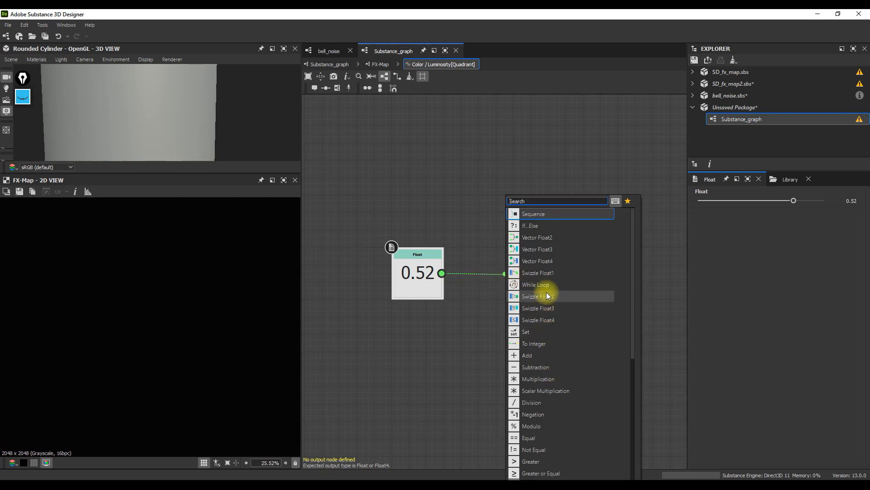
{"action": "type", "text": "set"}
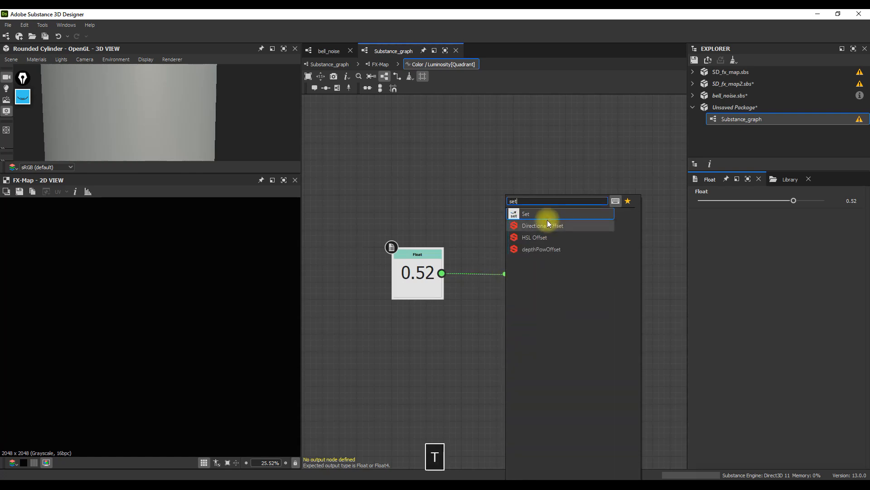
{"action": "left_click", "coordinate": [535, 215]}
{"action": "left_click", "coordinate": [714, 201]}
{"action": "left_click", "coordinate": [715, 202]}
{"action": "type", "text": "num"}
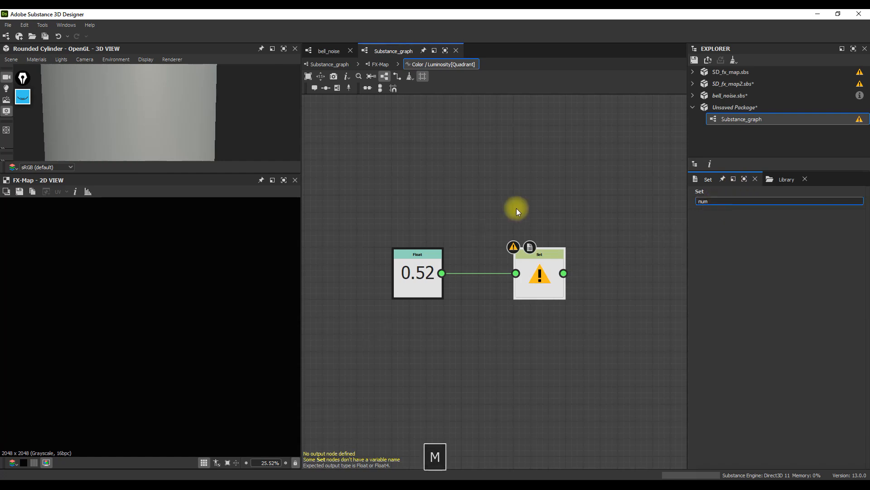
{"action": "key", "text": "Return"}
{"action": "scroll", "coordinate": [552, 290], "scroll_direction": "down", "scroll_amount": 2}
{"action": "middle_click_drag", "start_coordinate": [552, 290], "coordinate": [517, 265]}
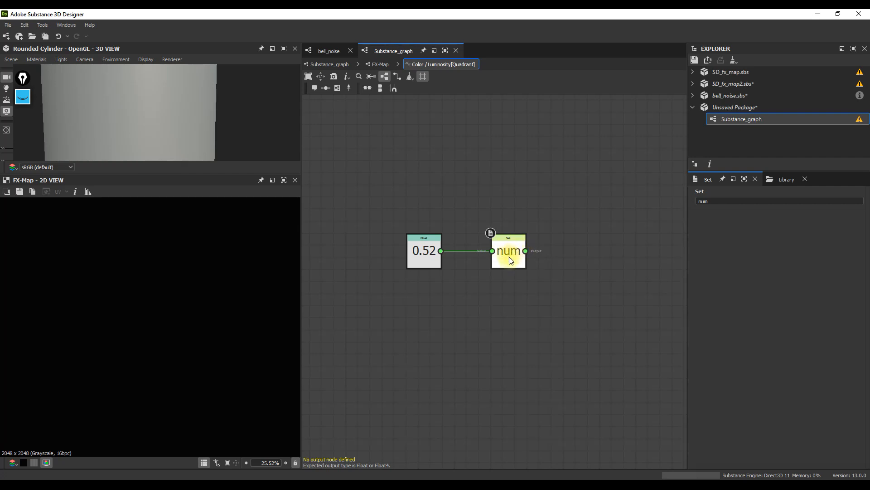
Step: Set the Float constant's value to 0.5 and move the num Set node closer to it
{"action": "left_click", "coordinate": [427, 257]}
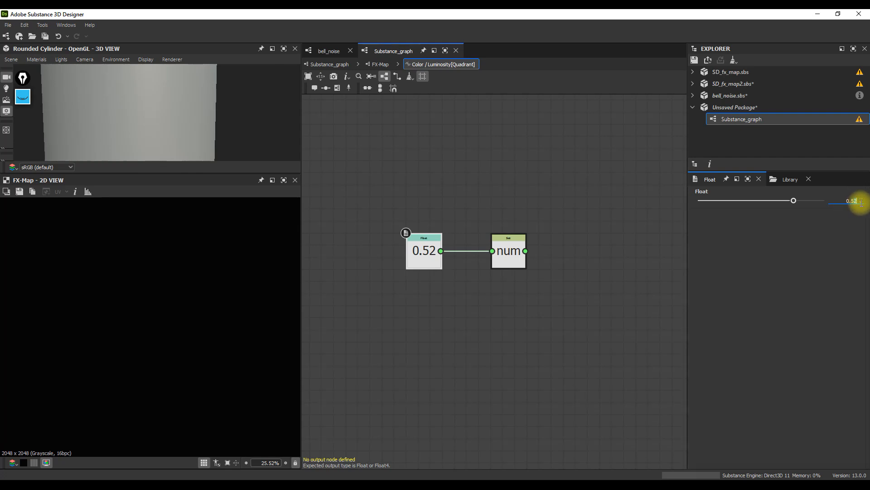
{"action": "left_click", "coordinate": [857, 200]}
{"action": "key", "text": "Delete"}
{"action": "key", "text": "Return"}
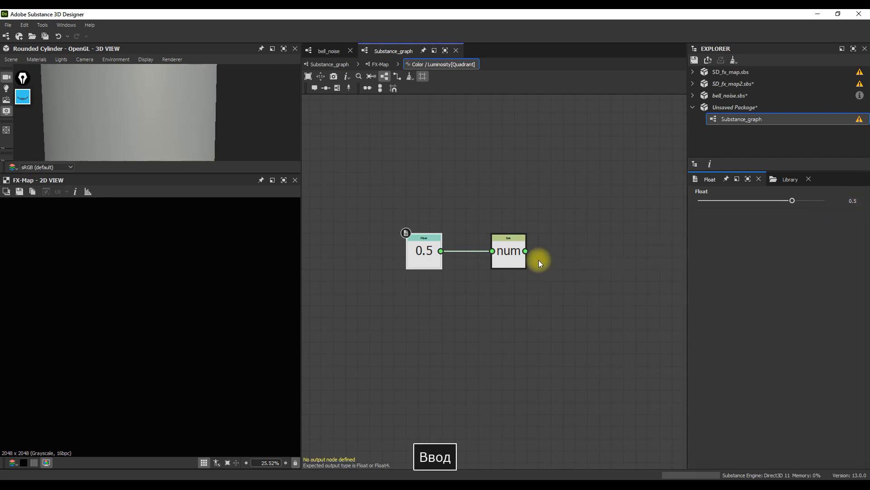
{"action": "left_click_drag", "start_coordinate": [521, 256], "coordinate": [508, 258]}
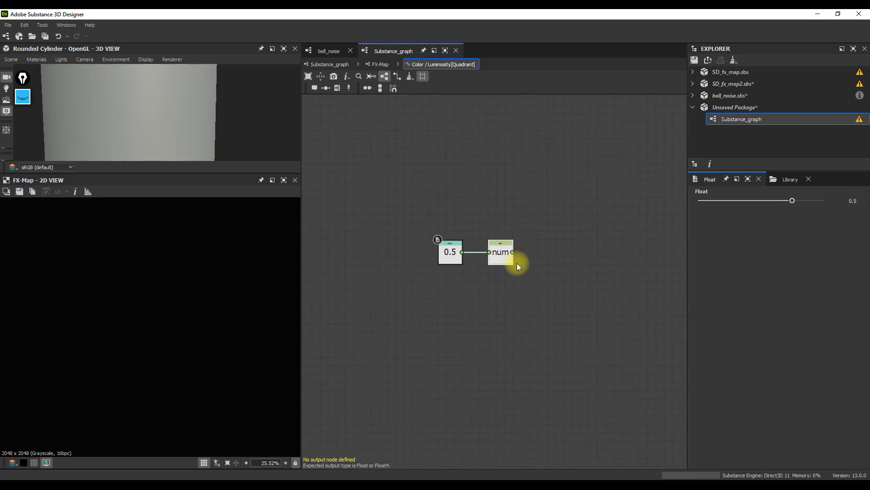
{"action": "scroll", "coordinate": [499, 243], "scroll_direction": "down", "scroll_amount": 2}
Step: Return to the FX-Map graph and look through the Quadrant node's parameters
{"action": "left_click", "coordinate": [380, 64]}
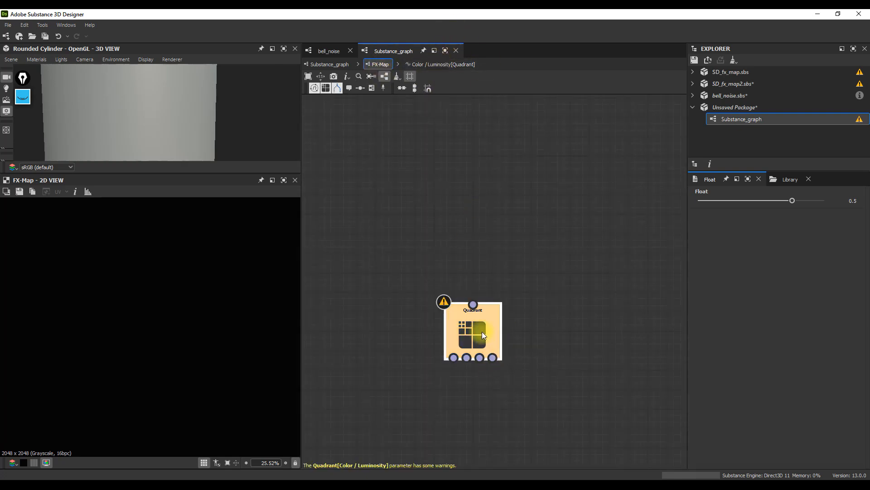
{"action": "left_click", "coordinate": [483, 331]}
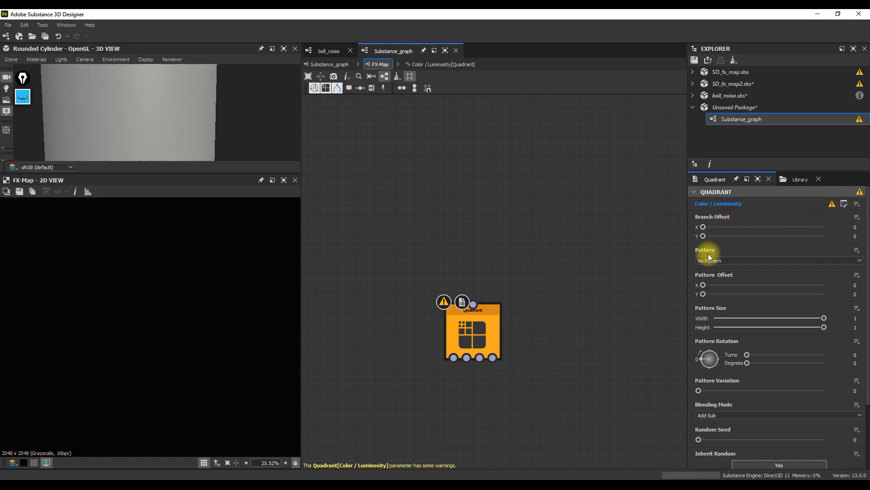
{"action": "scroll", "coordinate": [861, 282], "scroll_direction": "down", "scroll_amount": 2}
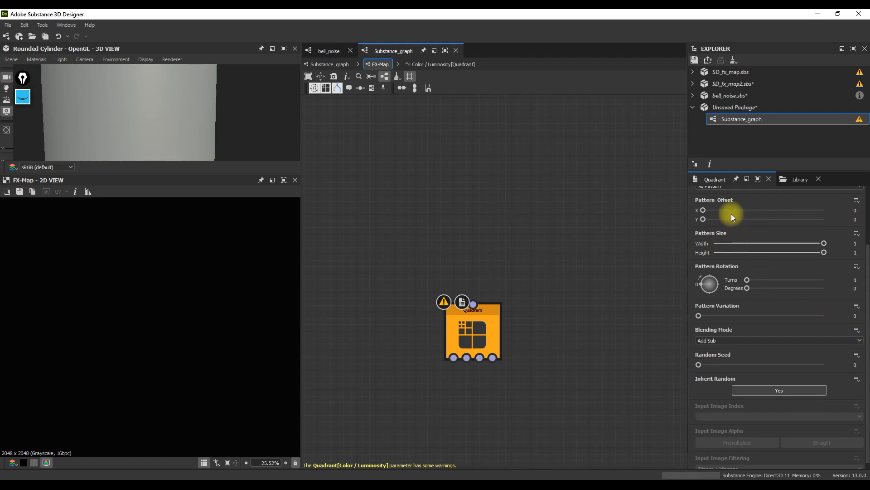
{"action": "scroll", "coordinate": [704, 282], "scroll_direction": "up", "scroll_amount": 2}
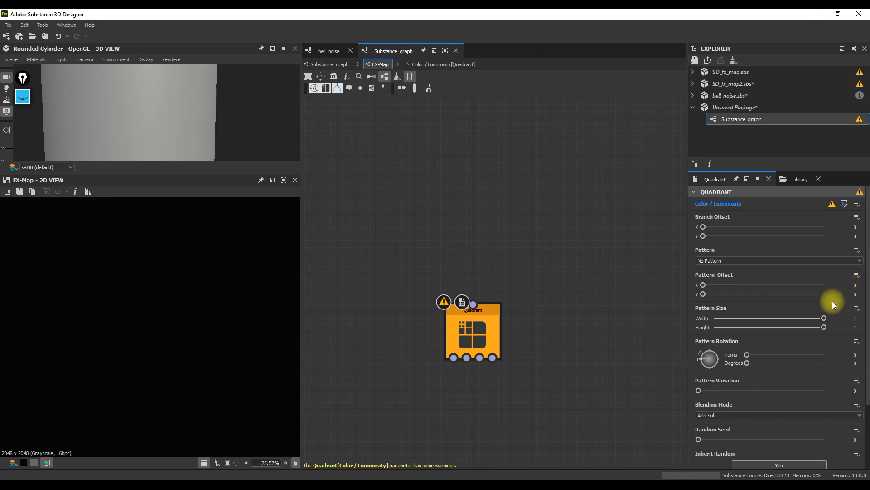
{"action": "scroll", "coordinate": [702, 344], "scroll_direction": "down", "scroll_amount": 3}
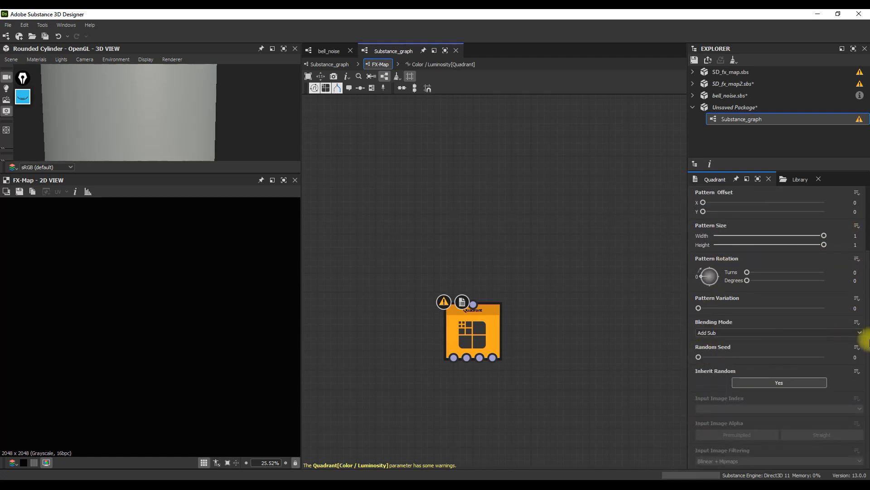
{"action": "left_click_drag", "start_coordinate": [868, 361], "coordinate": [860, 284]}
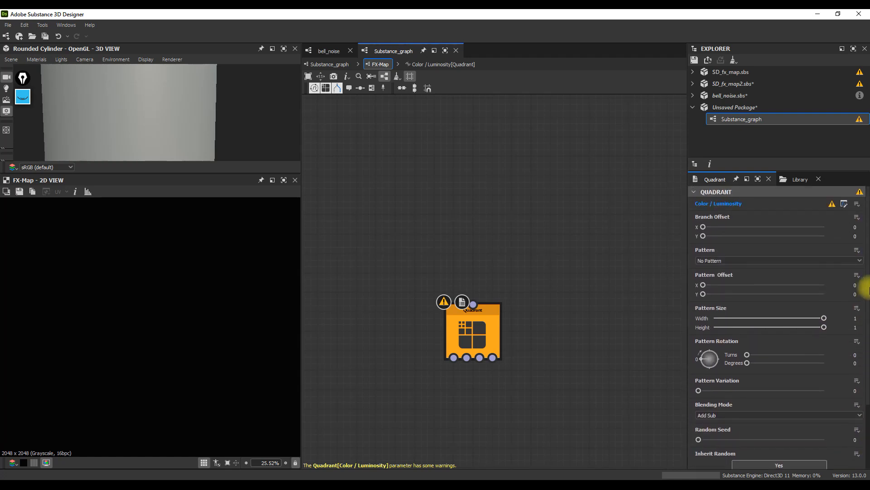
{"action": "left_click", "coordinate": [844, 204]}
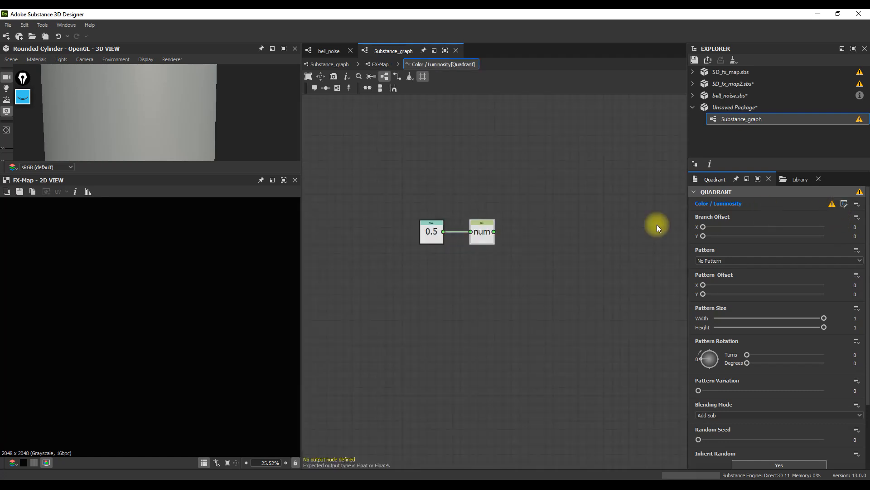
{"action": "right_click", "coordinate": [482, 244]}
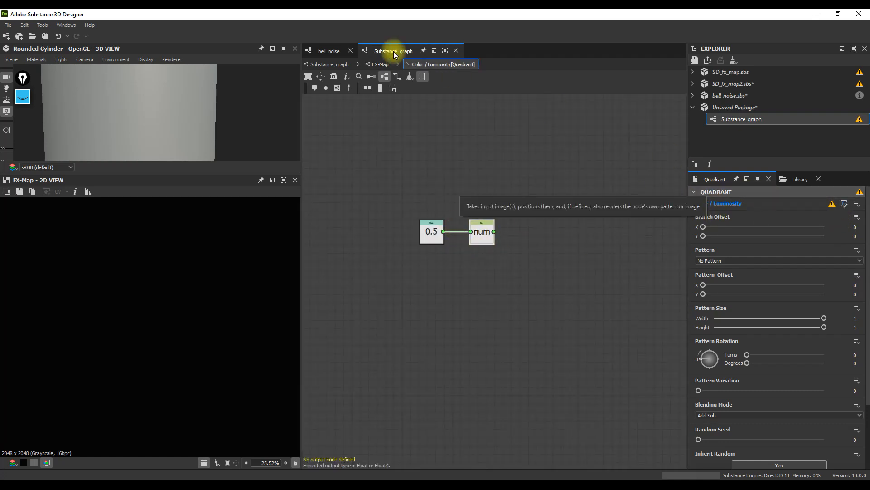
{"action": "left_click", "coordinate": [380, 64]}
{"action": "left_click", "coordinate": [486, 341]}
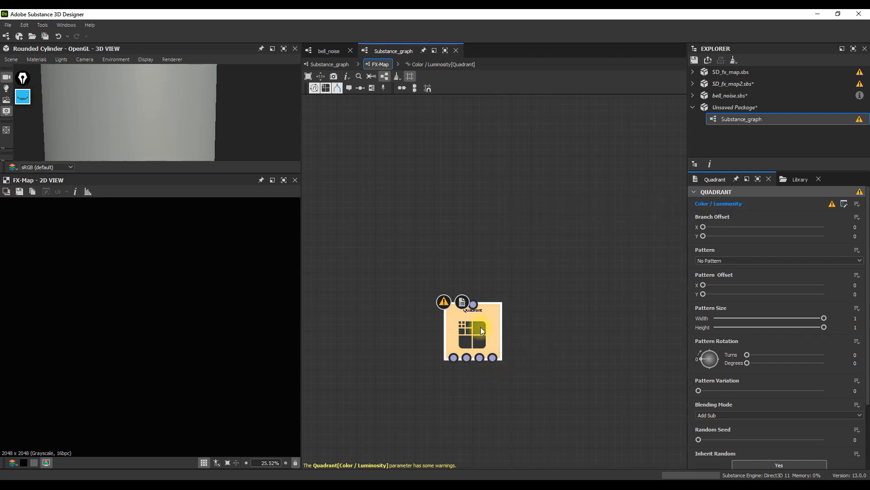
Step: Rename the Set node's variable to size in the Quadrant's Color / Luminosity function
{"action": "left_click", "coordinate": [844, 204]}
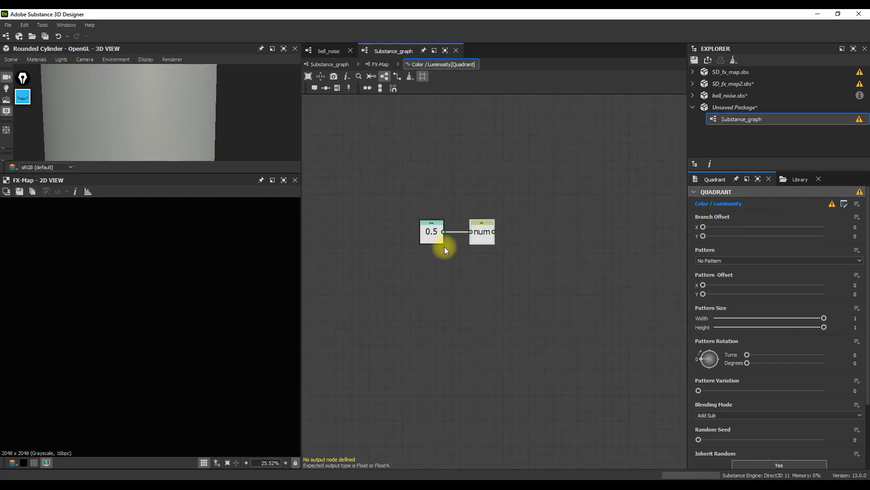
{"action": "scroll", "coordinate": [444, 247], "scroll_direction": "up", "scroll_amount": 2}
{"action": "left_click", "coordinate": [498, 227]}
{"action": "double_click", "coordinate": [709, 201]}
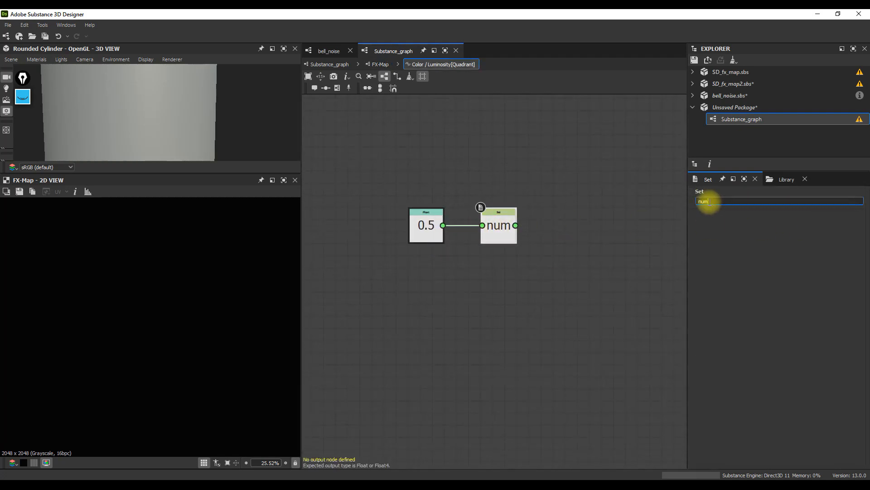
{"action": "type", "text": "size"}
{"action": "left_click", "coordinate": [444, 229]}
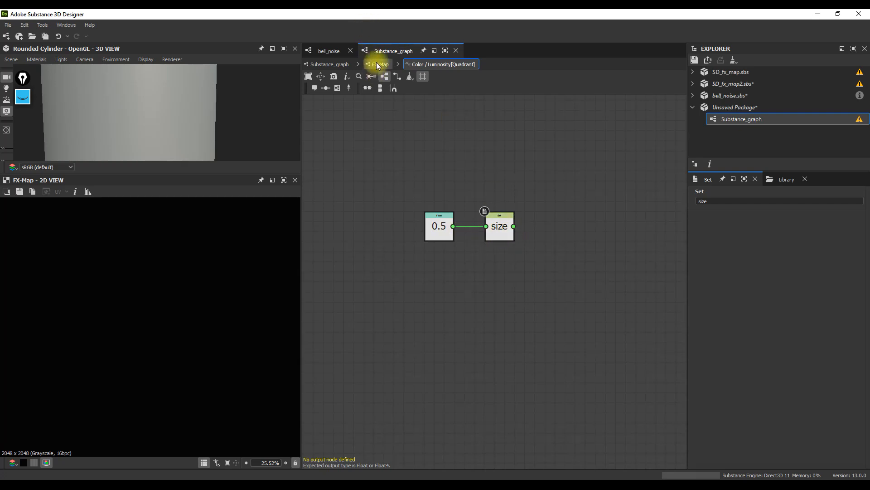
Step: Create an empty function for the Quadrant's Pattern Size and add a Get Float node to it
{"action": "left_click", "coordinate": [380, 64]}
{"action": "left_click", "coordinate": [460, 321]}
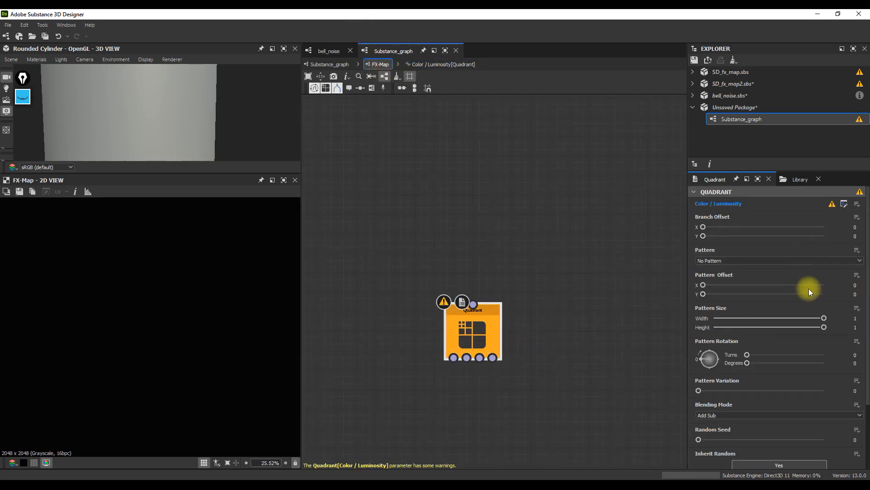
{"action": "left_click", "coordinate": [857, 307]}
{"action": "left_click", "coordinate": [834, 315]}
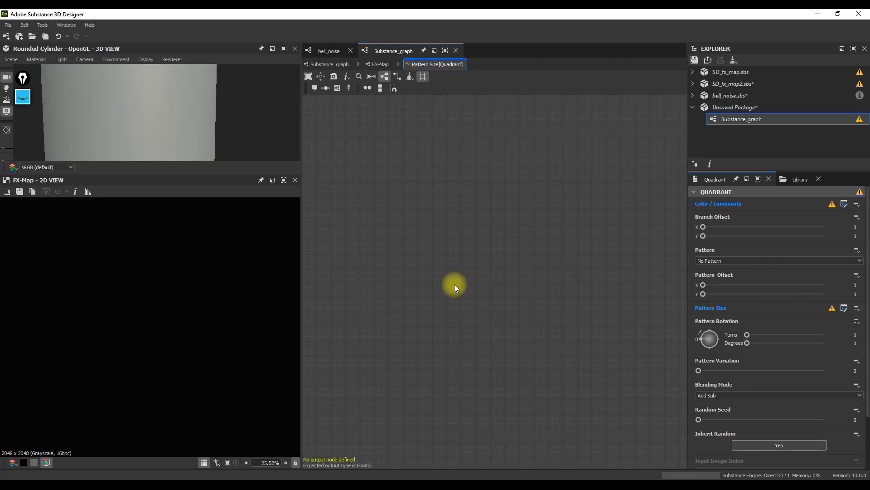
{"action": "key", "text": "space"}
{"action": "type", "text": "get"}
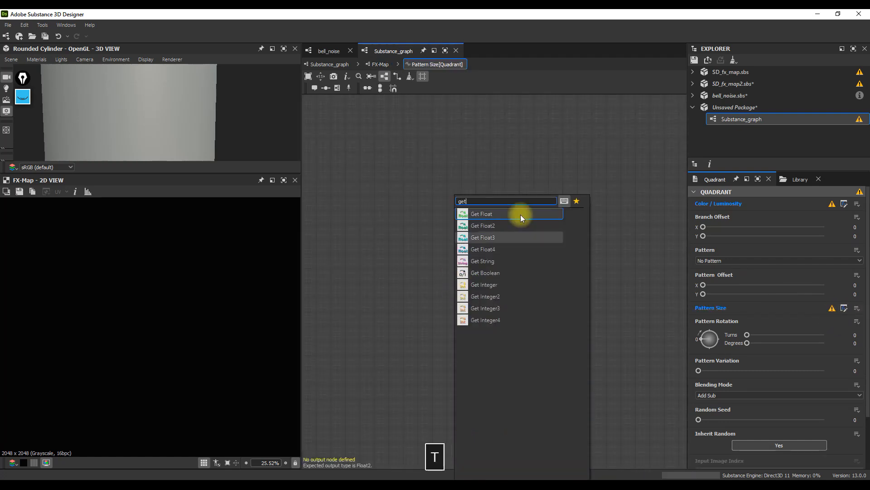
{"action": "left_click", "coordinate": [489, 211]}
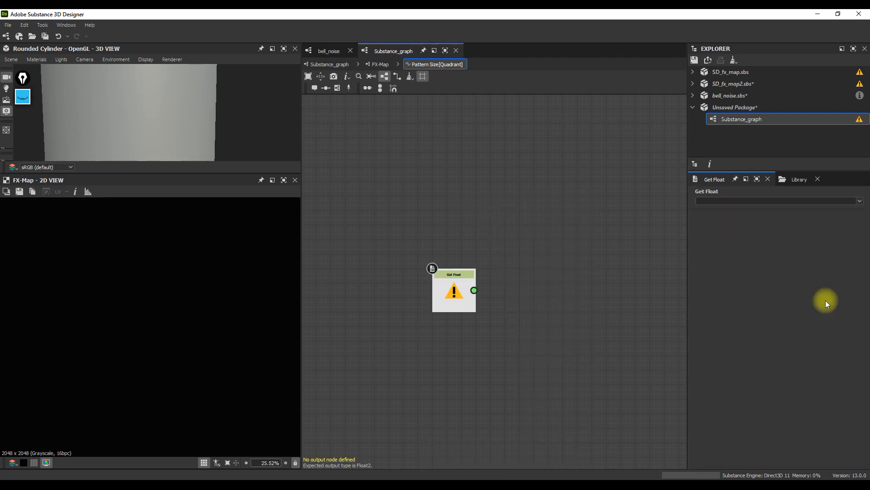
Step: Make the Get Float node read the variable size
{"action": "left_click", "coordinate": [859, 200]}
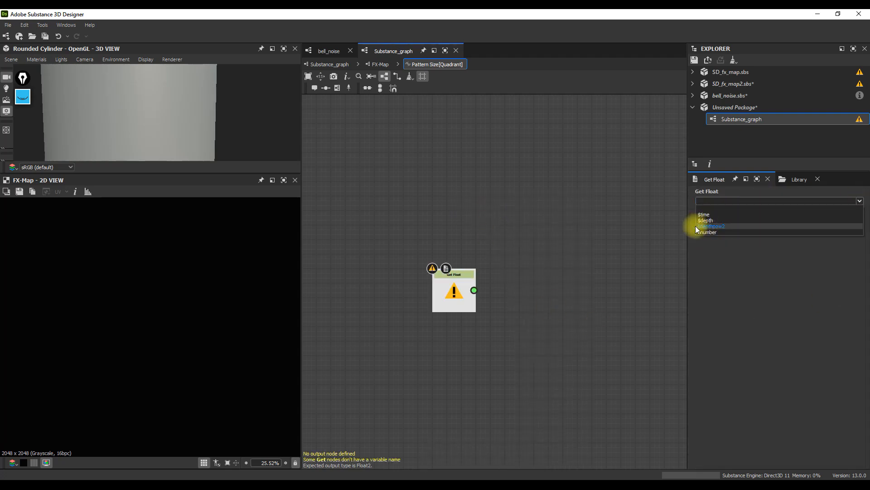
{"action": "left_click", "coordinate": [540, 249]}
{"action": "left_click", "coordinate": [717, 202]}
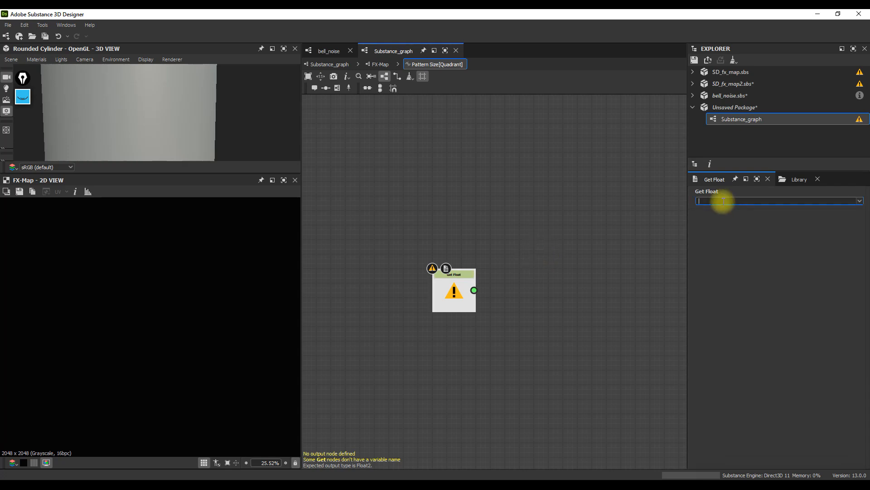
{"action": "type", "text": "size"}
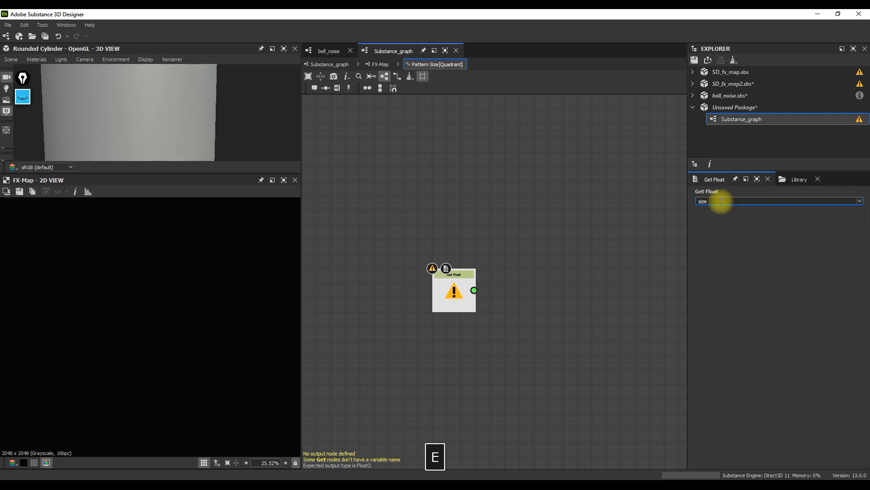
{"action": "key", "text": "Tab"}
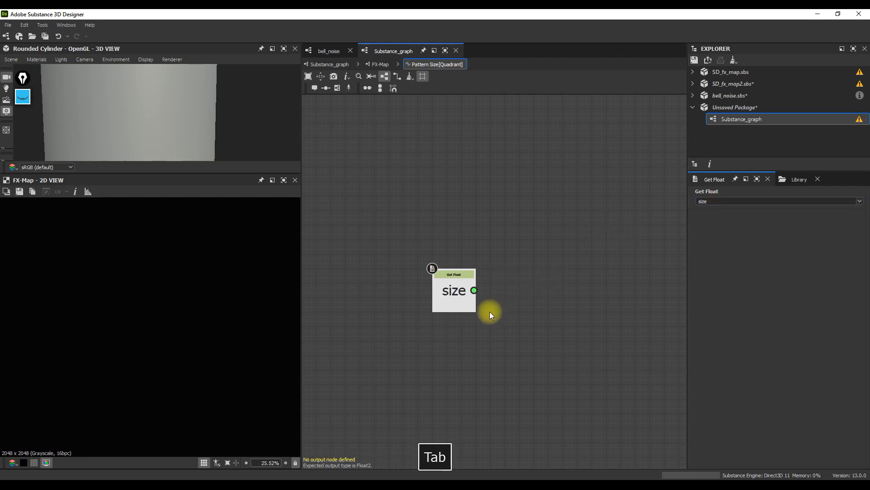
Step: Feed size into both inputs of a new Vector Float2 node and set that node as the function's output
{"action": "left_click_drag", "start_coordinate": [474, 290], "coordinate": [498, 277]}
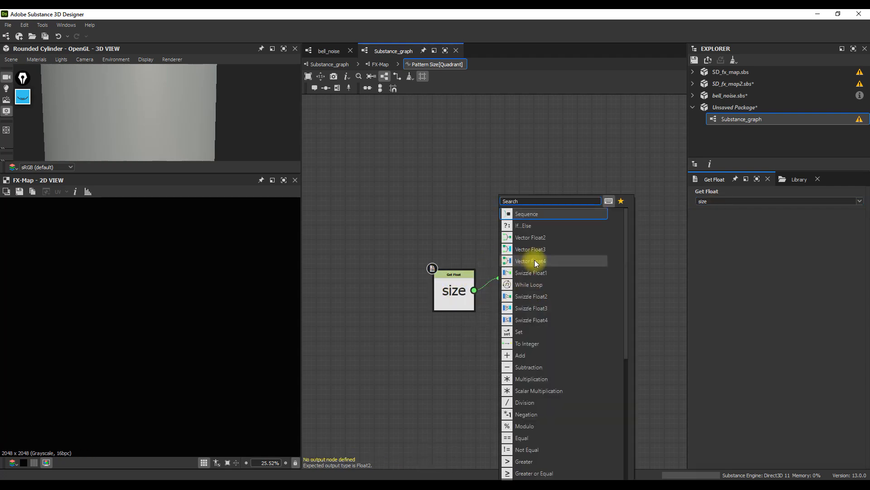
{"action": "left_click", "coordinate": [530, 238]}
{"action": "left_click_drag", "start_coordinate": [475, 291], "coordinate": [529, 282]}
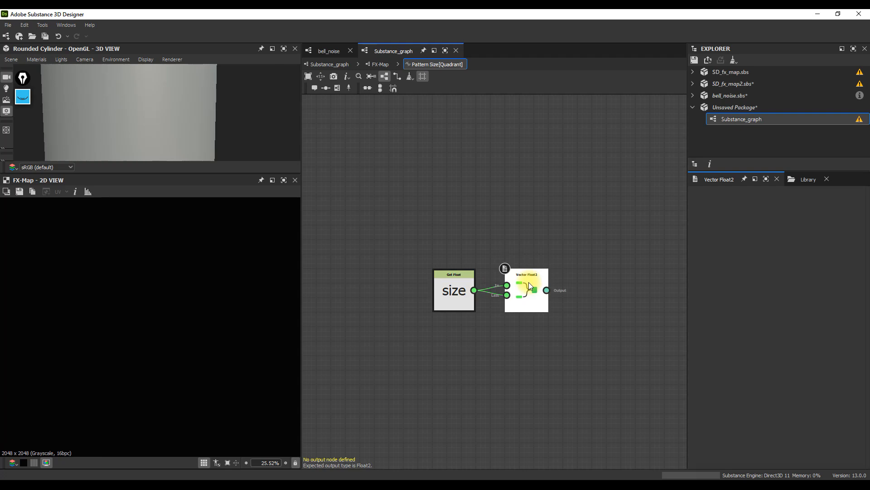
{"action": "right_click", "coordinate": [528, 282]}
{"action": "left_click", "coordinate": [554, 318]}
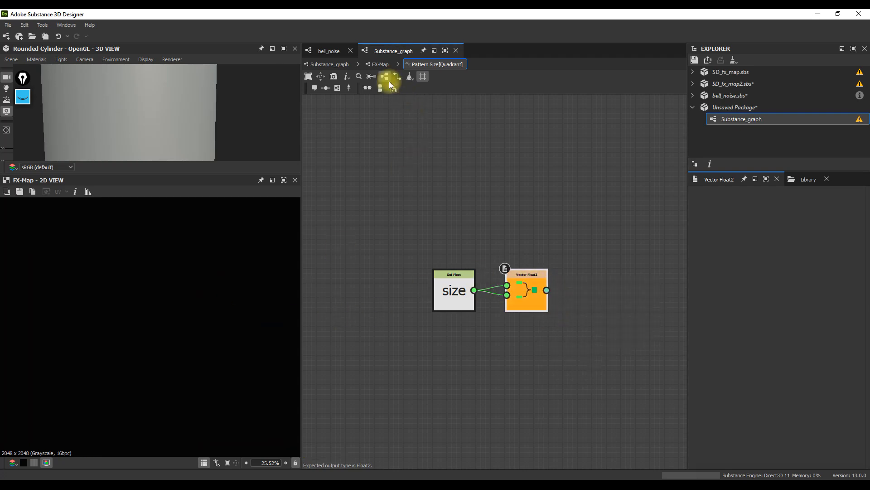
Step: Return to the FX-Map level and set the Quadrant's pattern to Disc
{"action": "left_click", "coordinate": [377, 64]}
{"action": "left_click", "coordinate": [488, 324]}
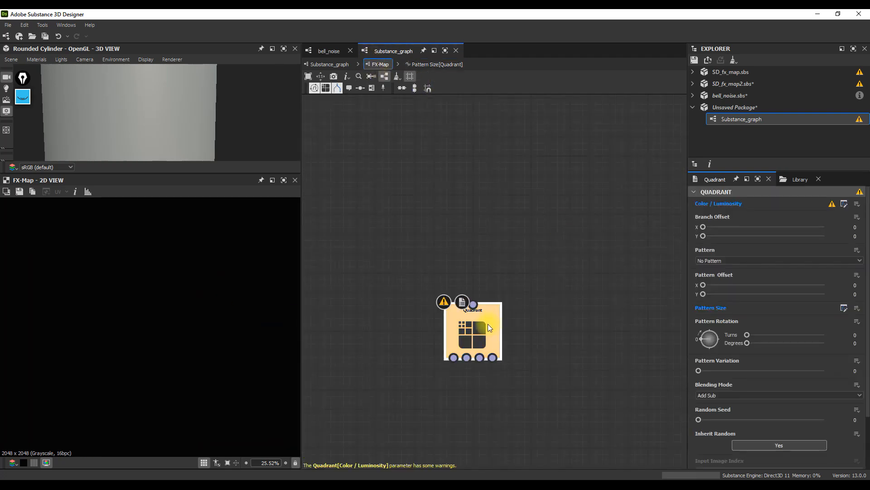
{"action": "left_click", "coordinate": [720, 261]}
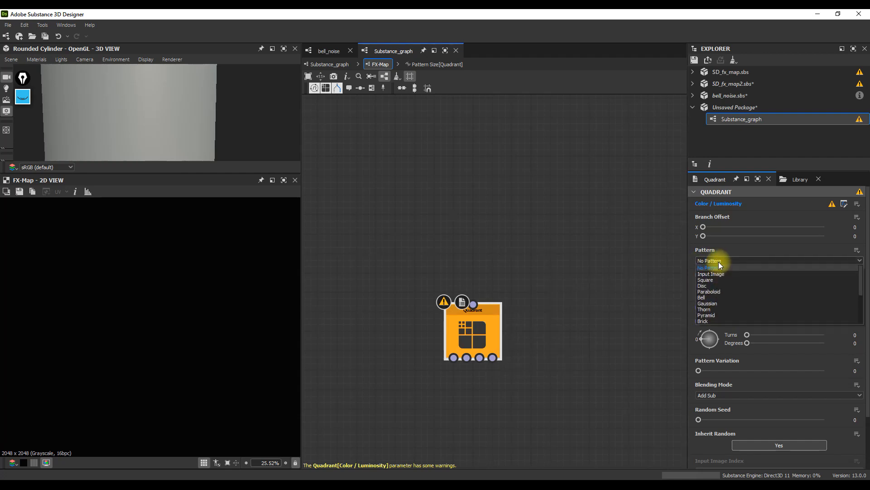
{"action": "left_click", "coordinate": [711, 286]}
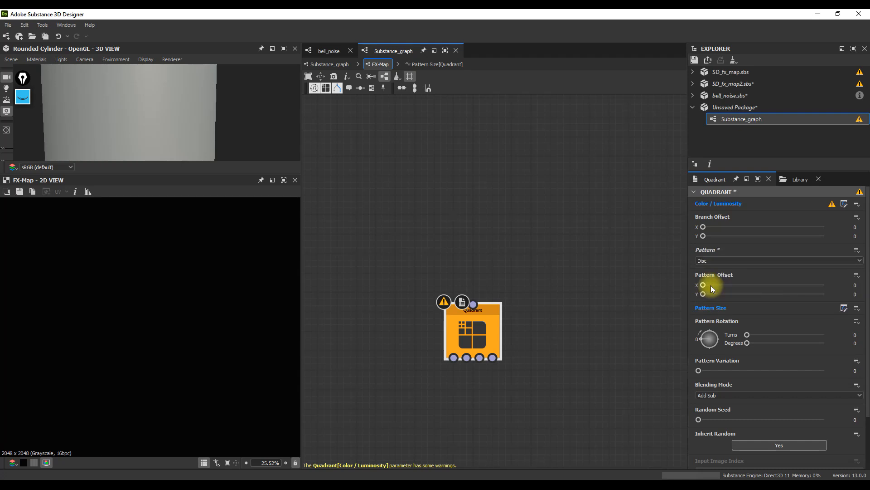
Step: Set the size Set node as the output node of the Quadrant's Color / Luminosity function
{"action": "left_click", "coordinate": [331, 65]}
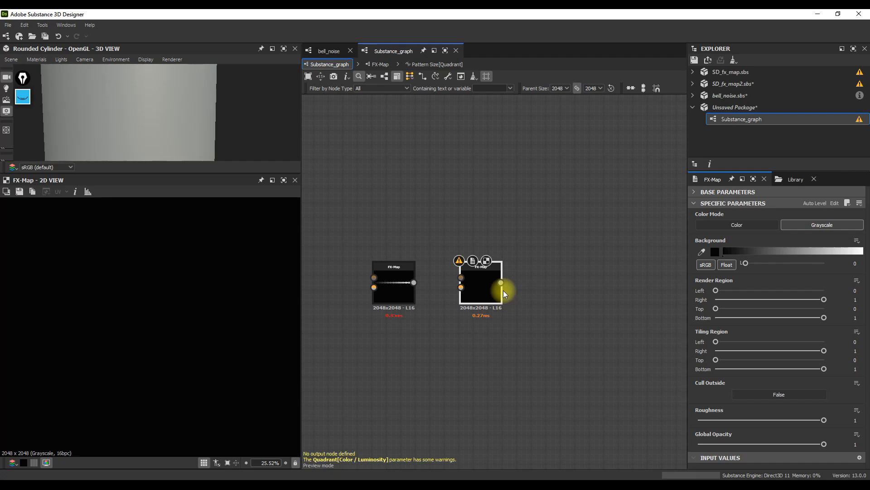
{"action": "key", "text": "ctrl+e"}
{"action": "left_click", "coordinate": [471, 313]}
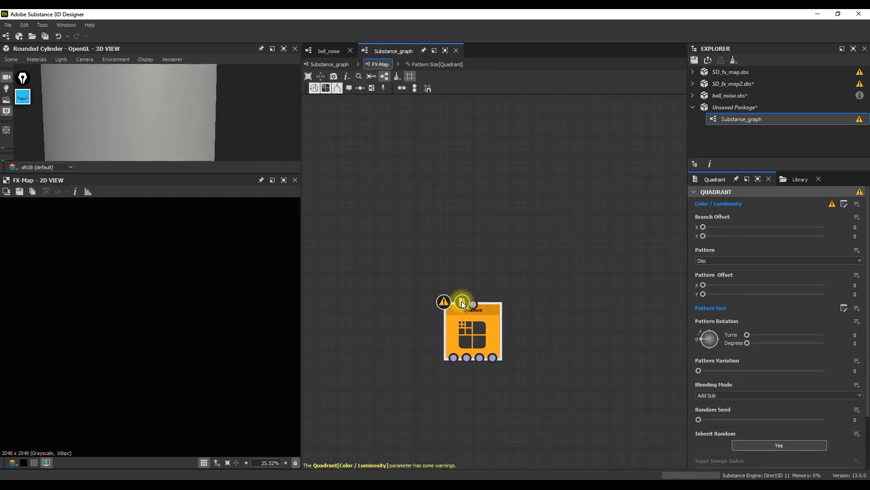
{"action": "left_click", "coordinate": [840, 204]}
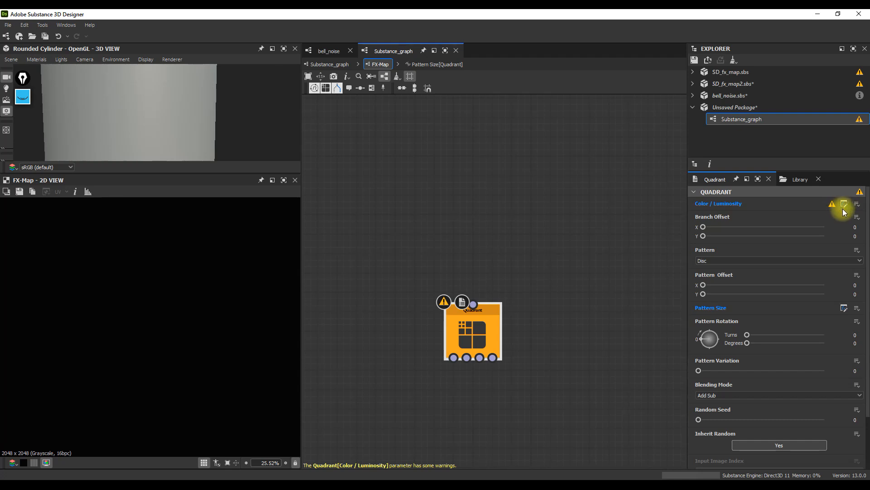
{"action": "scroll", "coordinate": [494, 246], "scroll_direction": "down", "scroll_amount": 2}
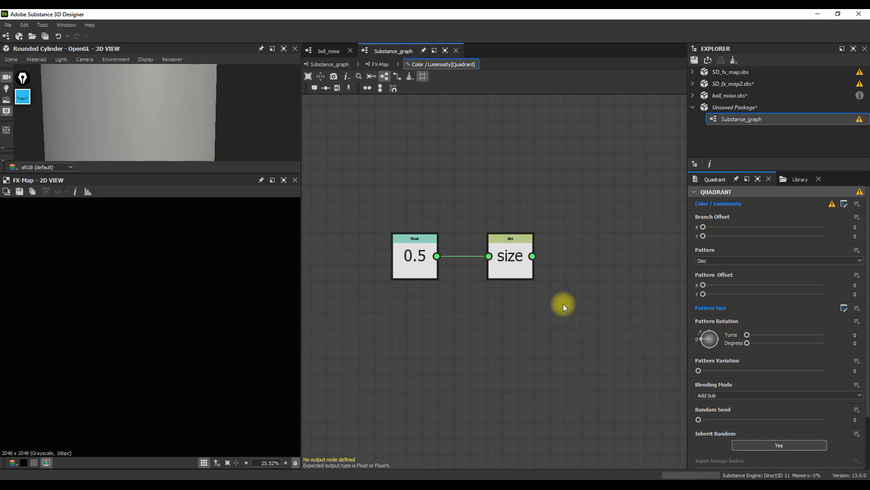
{"action": "right_click", "coordinate": [510, 252]}
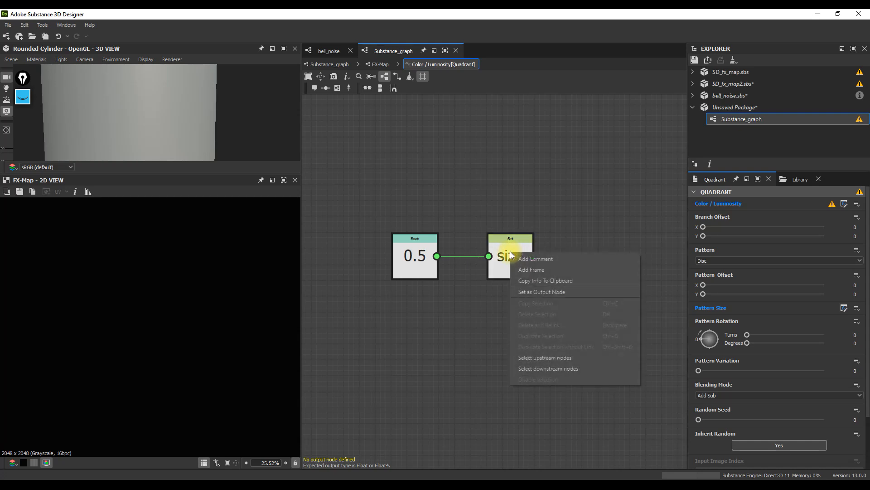
{"action": "left_click", "coordinate": [534, 291]}
{"action": "scroll", "coordinate": [140, 352], "scroll_direction": "down", "scroll_amount": 2}
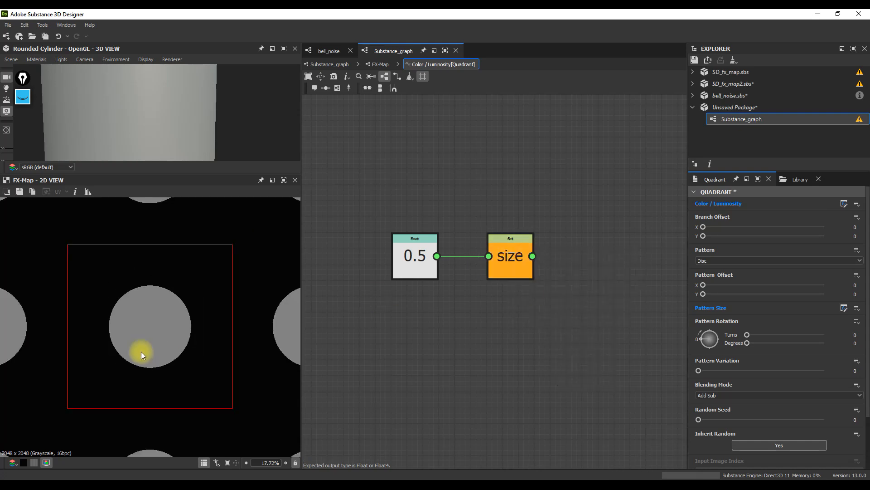
{"action": "scroll", "coordinate": [142, 315], "scroll_direction": "up", "scroll_amount": 1}
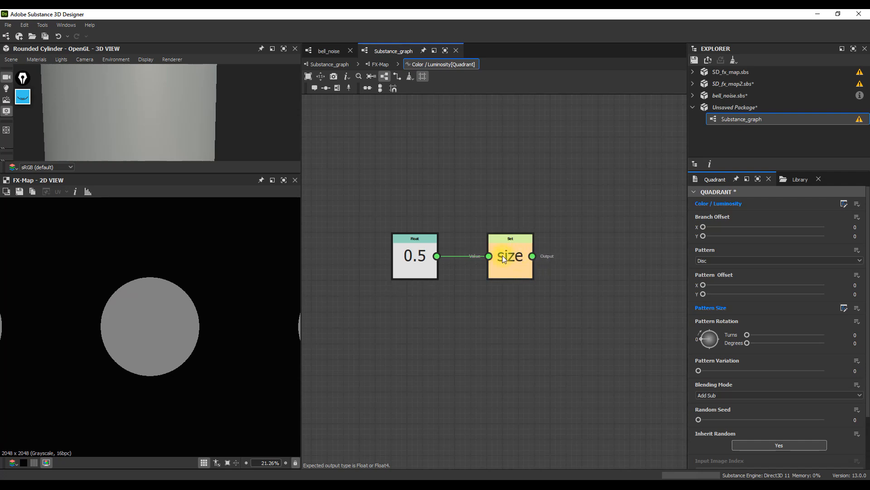
Step: Set the Float node feeding the size variable in the Color / Luminosity function to 0.24
{"action": "left_click", "coordinate": [380, 64]}
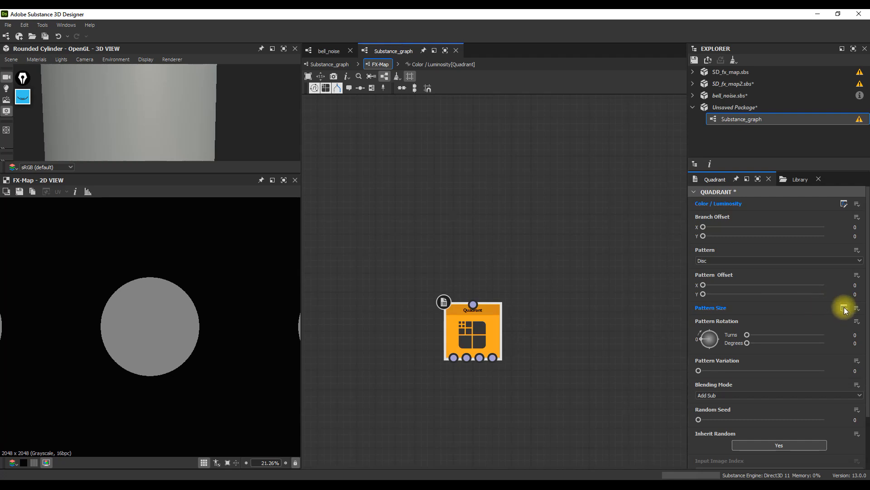
{"action": "left_click", "coordinate": [844, 204]}
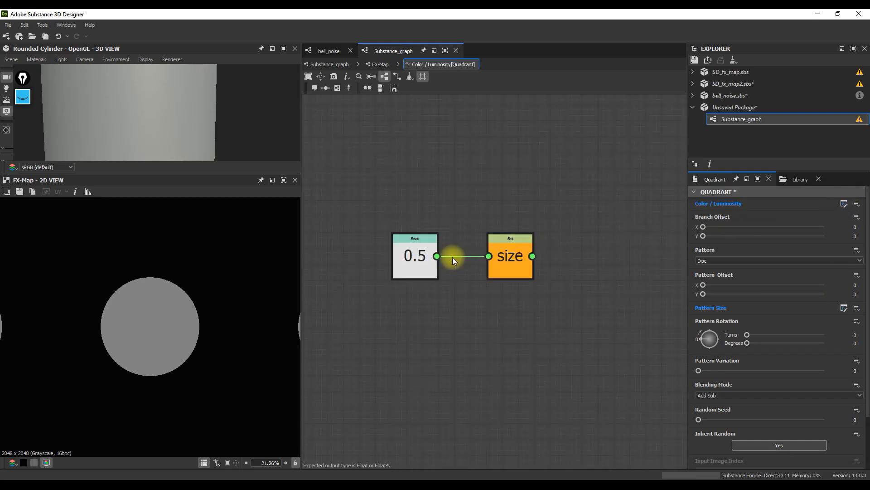
{"action": "left_click", "coordinate": [416, 257]}
{"action": "left_click_drag", "start_coordinate": [793, 200], "coordinate": [776, 200]}
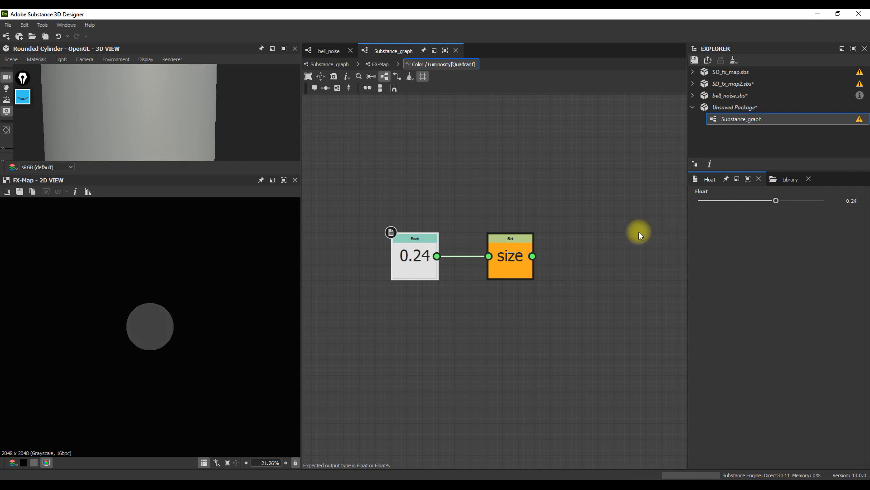
Step: View the edited FX-Map node's parameters in the main graph and return to its Quadrant node's parameters
{"action": "left_click", "coordinate": [379, 64]}
{"action": "left_click", "coordinate": [344, 65]}
{"action": "left_click", "coordinate": [477, 287]}
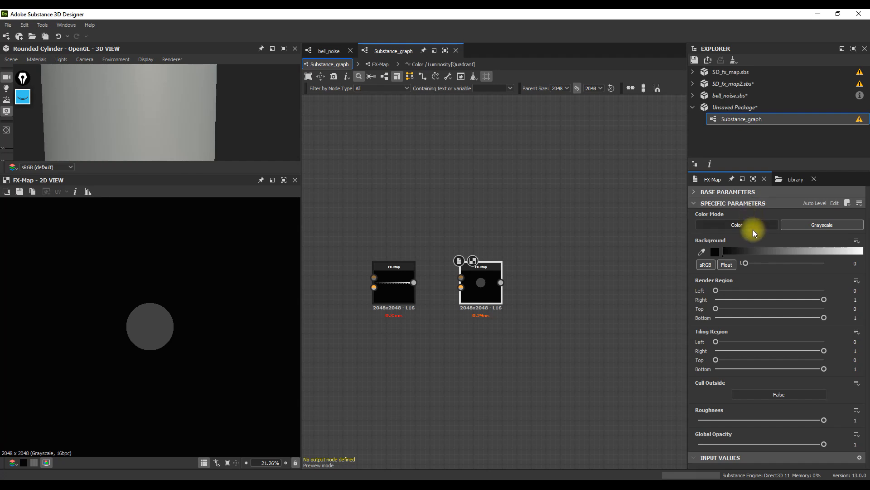
{"action": "left_click", "coordinate": [379, 64]}
{"action": "left_click", "coordinate": [482, 328]}
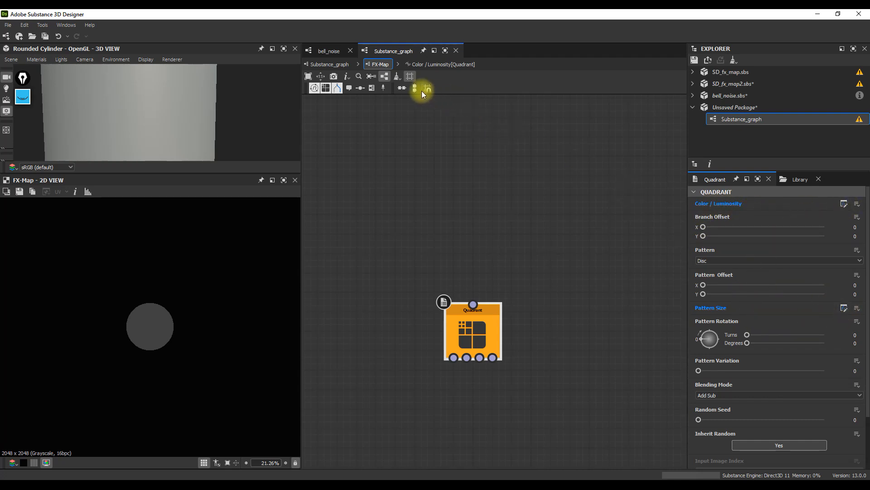
Step: Open the Quadrant's Color / Luminosity function and add a Sequence node fed by the size Set node
{"action": "left_click", "coordinate": [845, 205]}
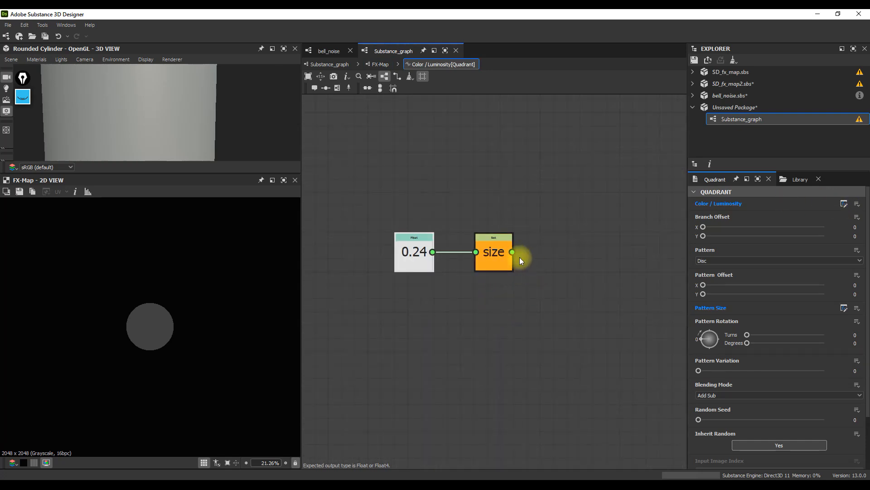
{"action": "left_click_drag", "start_coordinate": [515, 252], "coordinate": [550, 261]}
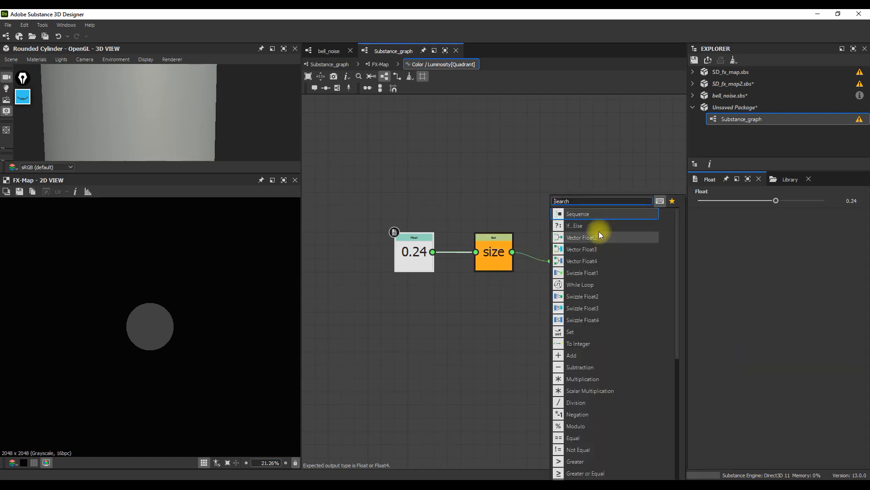
{"action": "left_click", "coordinate": [587, 212]}
{"action": "left_click_drag", "start_coordinate": [575, 265], "coordinate": [575, 290]}
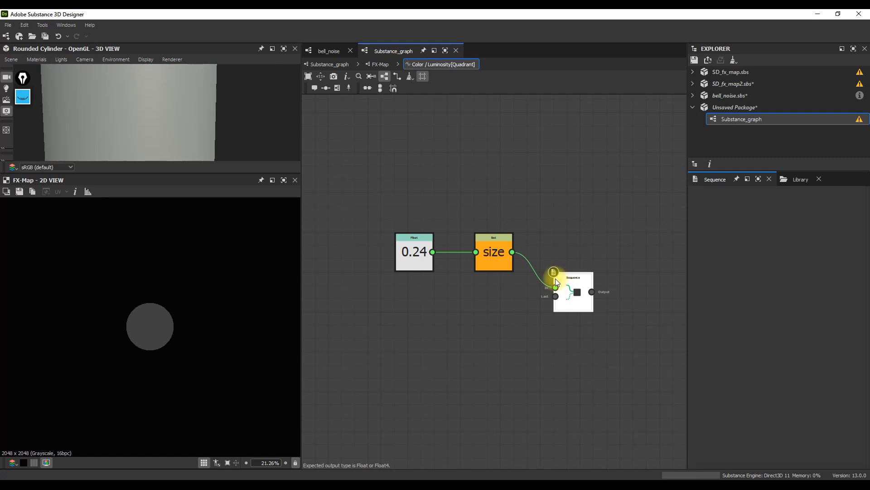
{"action": "middle_click_drag", "start_coordinate": [559, 238], "coordinate": [558, 254]}
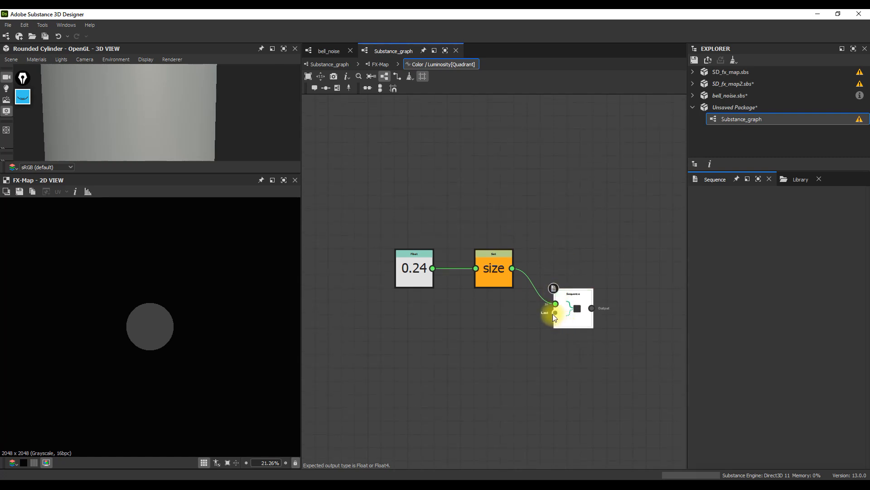
Step: Add a Float node with value 1 connected to the Last input of the Sequence node
{"action": "left_click_drag", "start_coordinate": [555, 312], "coordinate": [502, 341]}
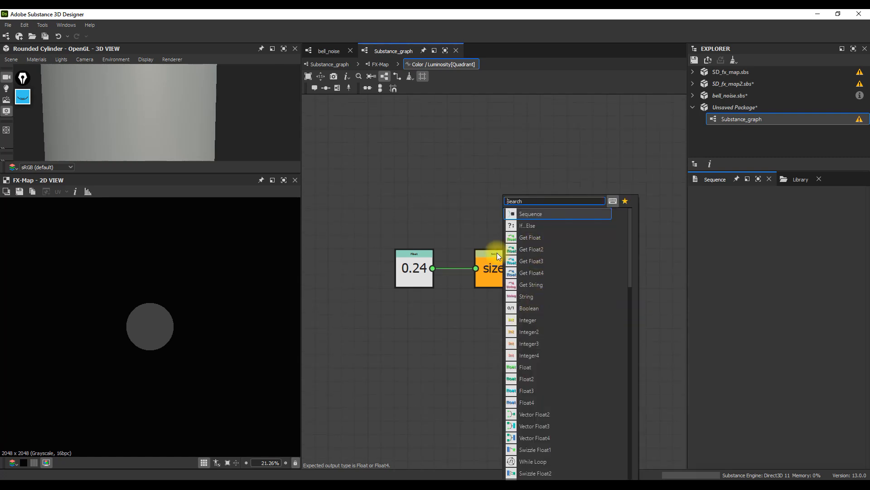
{"action": "left_click", "coordinate": [526, 368]}
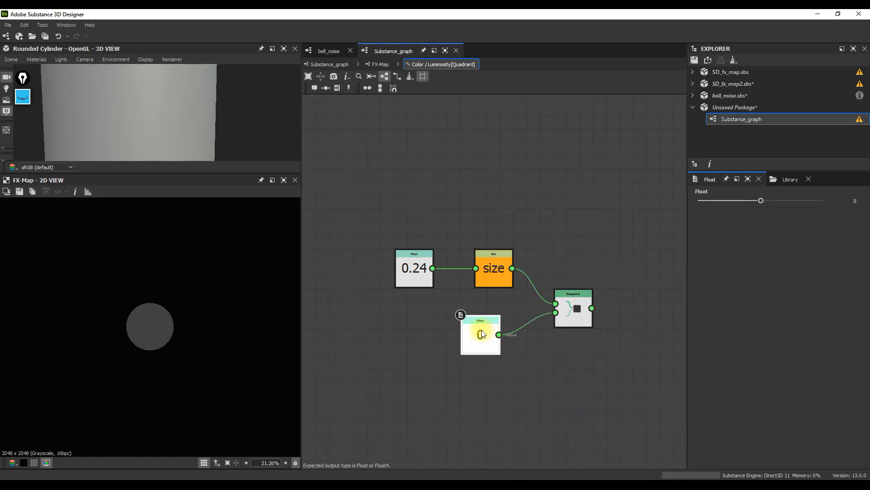
{"action": "left_click", "coordinate": [854, 201]}
{"action": "type", "text": "1"}
{"action": "key", "text": "Tab"}
{"action": "left_click", "coordinate": [584, 373]}
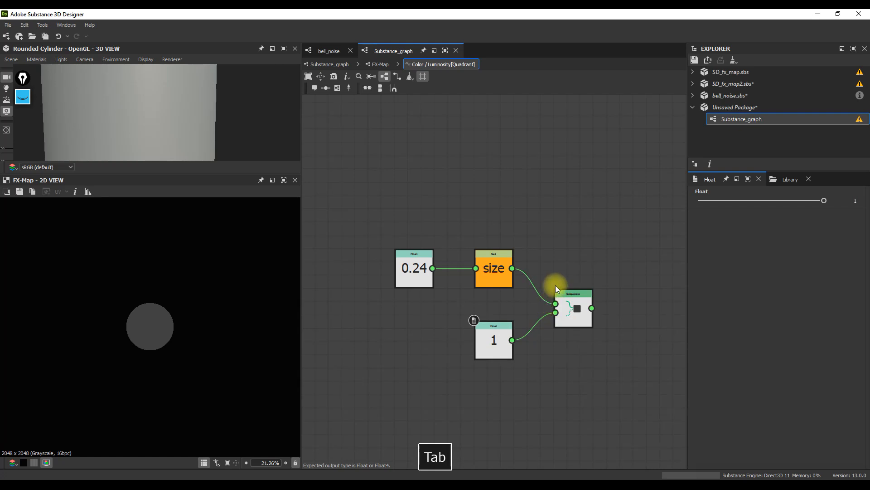
{"action": "left_click_drag", "start_coordinate": [500, 352], "coordinate": [493, 360]}
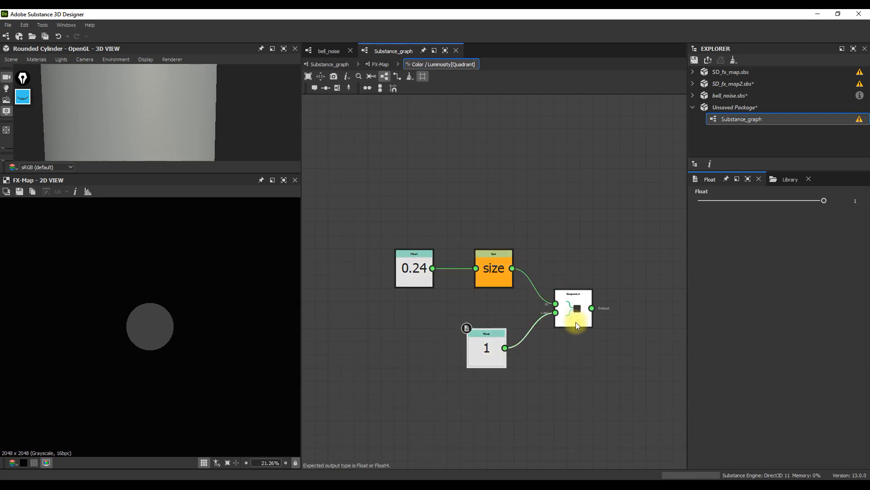
Step: Space out the function's nodes, moving the size Float and Set nodes above the Float of 1
{"action": "left_click_drag", "start_coordinate": [575, 307], "coordinate": [588, 307]}
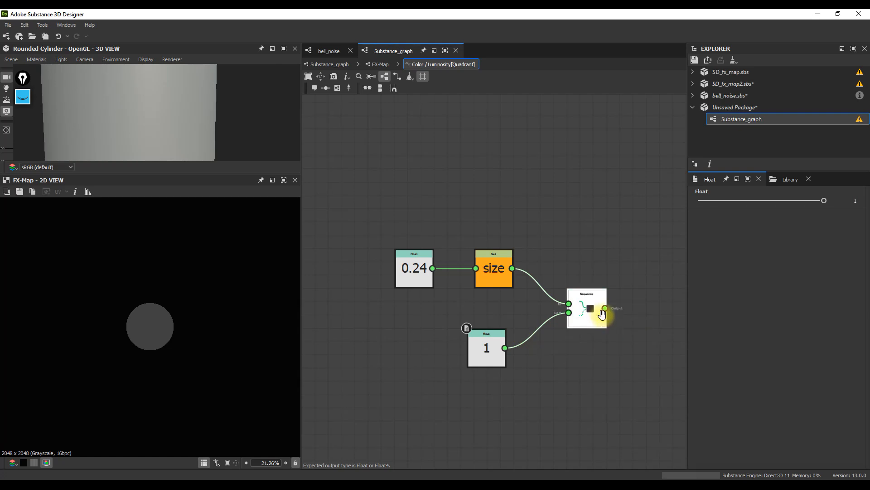
{"action": "middle_click_drag", "start_coordinate": [603, 311], "coordinate": [559, 274]}
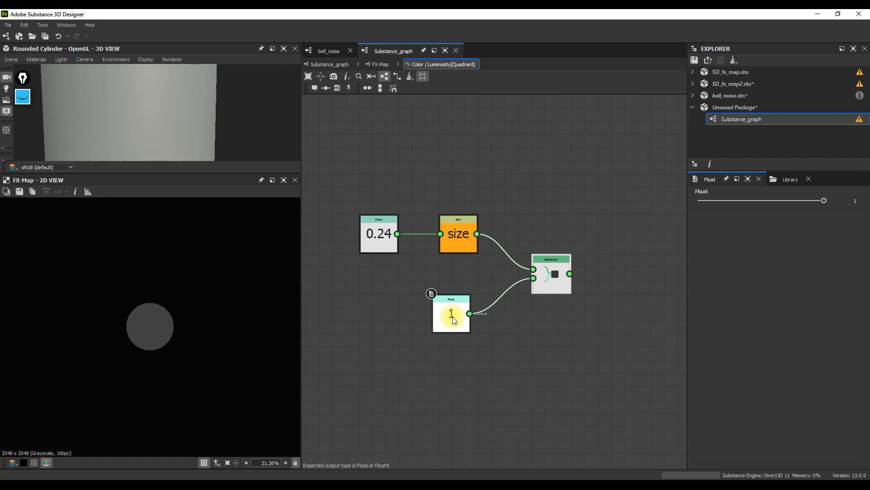
{"action": "middle_click_drag", "start_coordinate": [452, 316], "coordinate": [466, 324]}
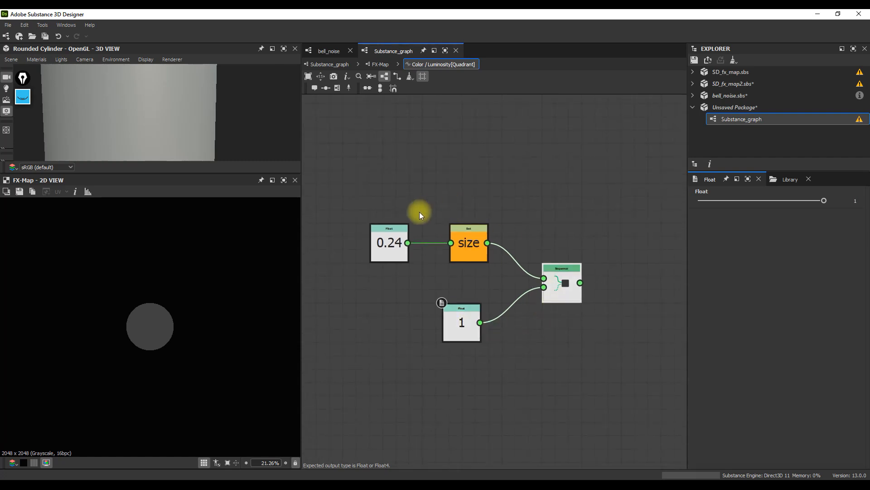
{"action": "left_click_drag", "start_coordinate": [347, 209], "coordinate": [498, 274]}
{"action": "left_click_drag", "start_coordinate": [468, 249], "coordinate": [462, 236]}
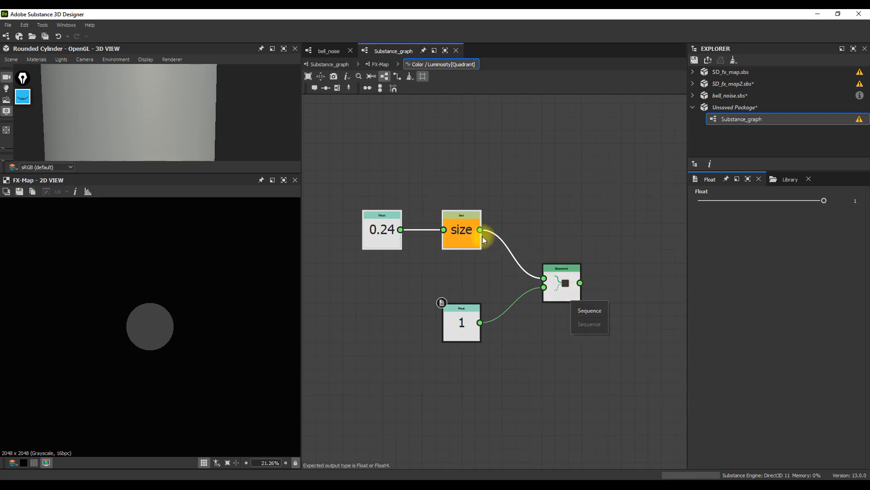
{"action": "left_click_drag", "start_coordinate": [460, 230], "coordinate": [468, 230]}
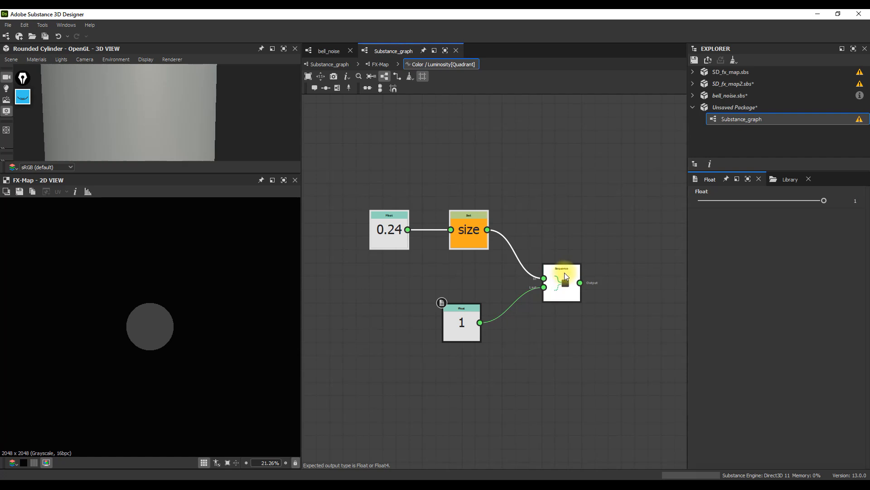
{"action": "left_click", "coordinate": [562, 276]}
{"action": "left_click", "coordinate": [477, 229]}
{"action": "left_click_drag", "start_coordinate": [394, 228], "coordinate": [380, 227]}
{"action": "left_click_drag", "start_coordinate": [338, 184], "coordinate": [507, 267]}
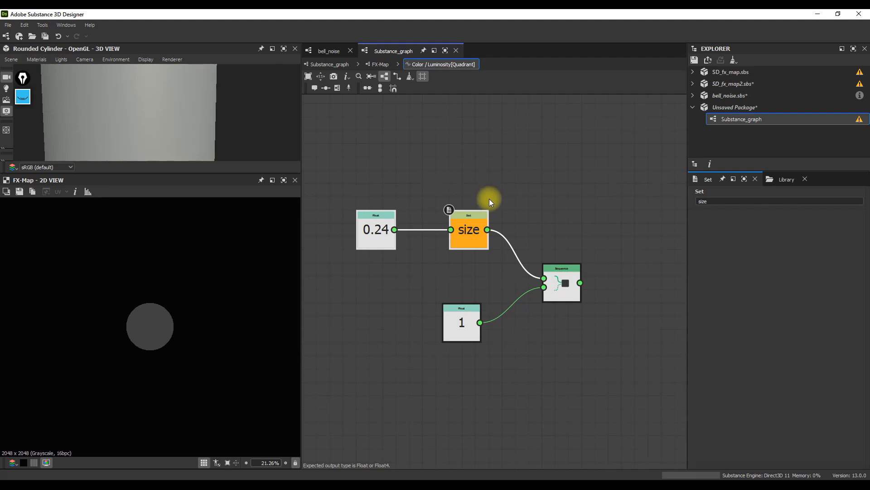
Step: Set the Sequence node as the output node of the Color / Luminosity function
{"action": "left_click", "coordinate": [559, 293]}
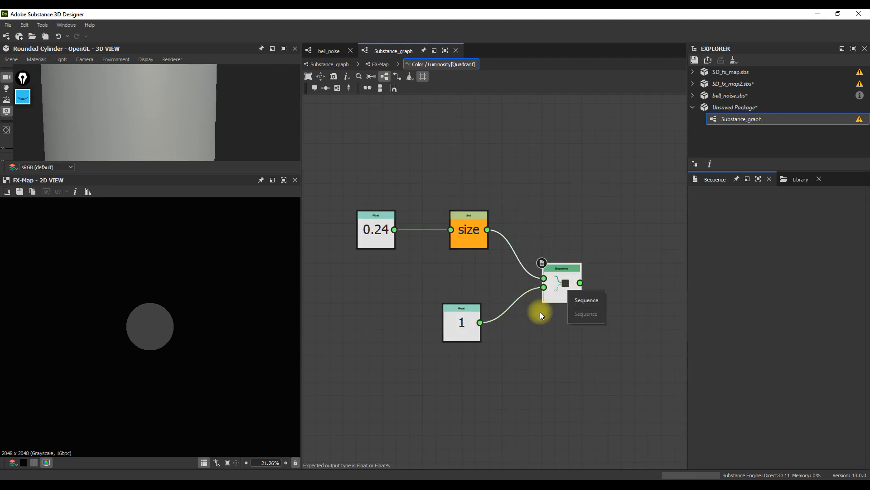
{"action": "right_click", "coordinate": [562, 285]}
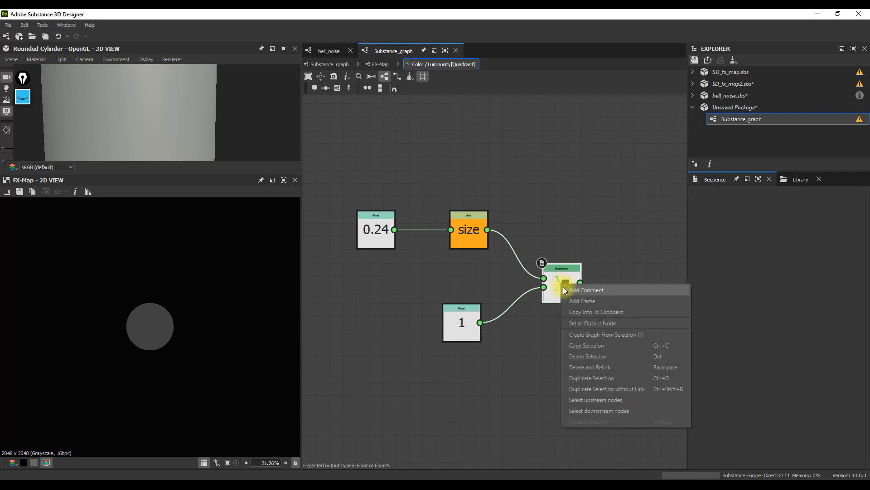
{"action": "left_click", "coordinate": [610, 322]}
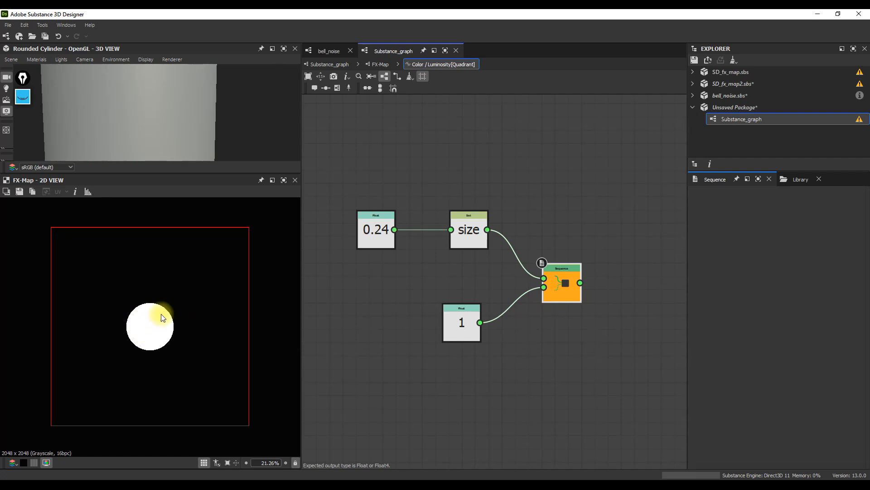
Step: Set the Float in the Sequence's Last input to 0.53 and the Float feeding the size variable to 0.39
{"action": "left_click", "coordinate": [460, 323]}
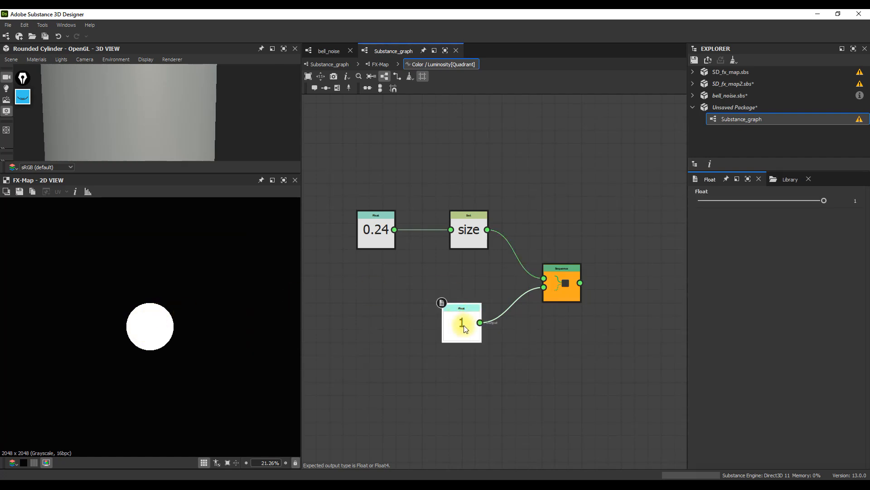
{"action": "left_click_drag", "start_coordinate": [823, 201], "coordinate": [794, 202]}
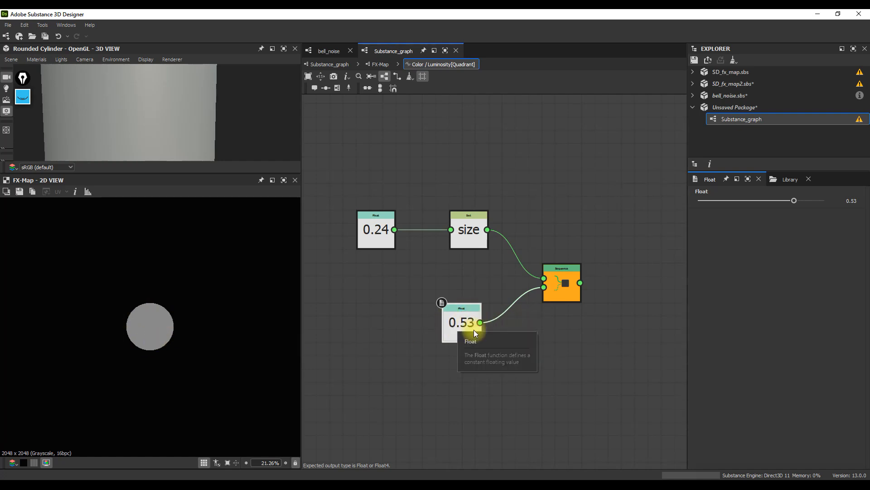
{"action": "left_click", "coordinate": [384, 236]}
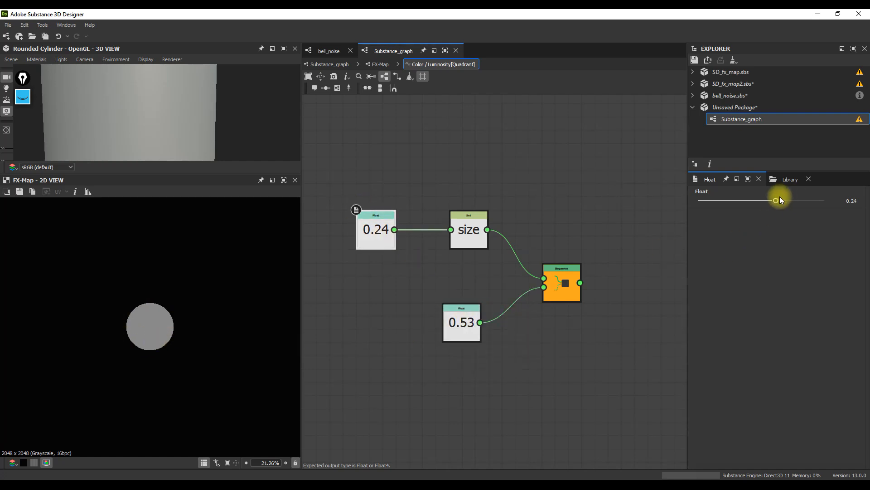
{"action": "mouse_move", "coordinate": [777, 198]}
{"action": "left_mouse_down"}
{"action": "mouse_move", "coordinate": [794, 206]}
{"action": "mouse_move", "coordinate": [769, 204]}
{"action": "mouse_move", "coordinate": [785, 205]}
{"action": "left_mouse_up"}
{"action": "scroll", "coordinate": [493, 305], "scroll_direction": "down", "scroll_amount": 3}
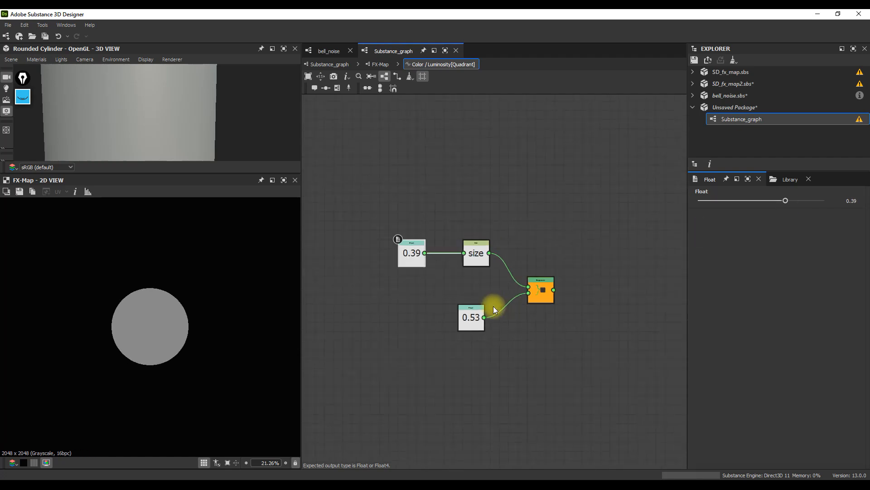
Step: Move the 0.53 Float down and the size Float and Set nodes up to make room around the Sequence
{"action": "middle_click_drag", "start_coordinate": [494, 284], "coordinate": [495, 268]}
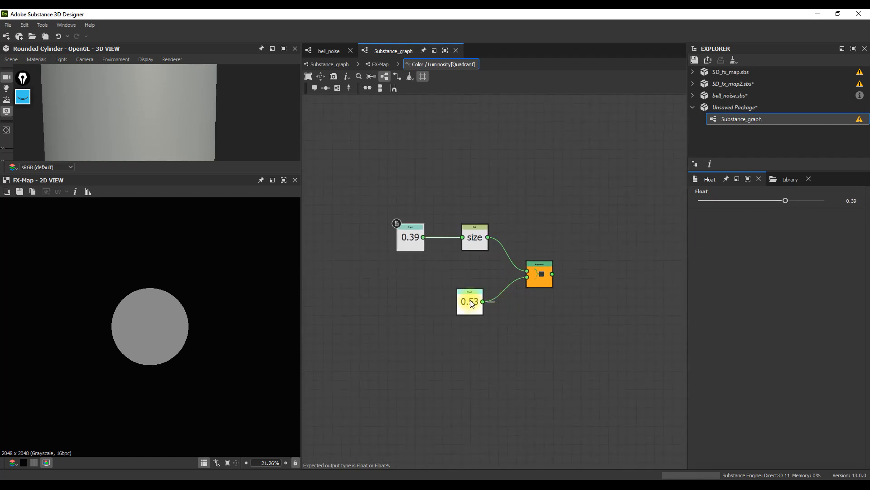
{"action": "left_click_drag", "start_coordinate": [475, 306], "coordinate": [484, 336]}
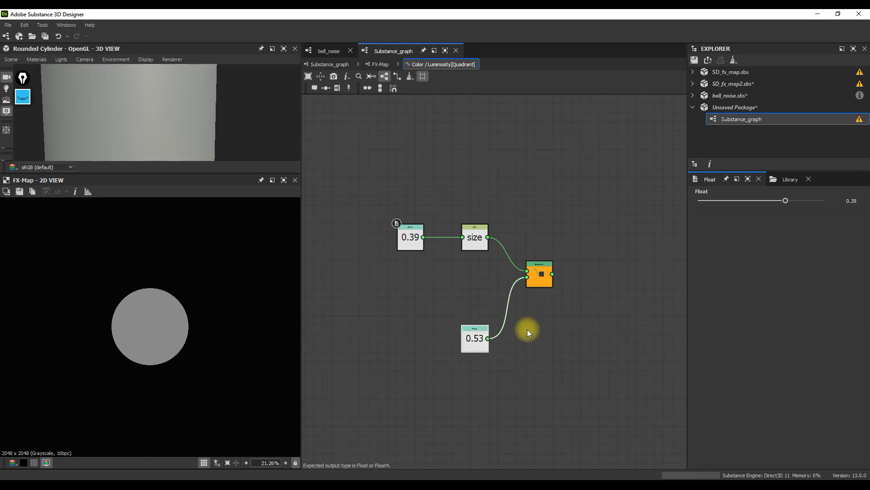
{"action": "middle_click_drag", "start_coordinate": [527, 329], "coordinate": [510, 287]}
{"action": "left_click_drag", "start_coordinate": [483, 163], "coordinate": [387, 204]}
{"action": "left_click_drag", "start_coordinate": [456, 185], "coordinate": [457, 139]}
{"action": "middle_click_drag", "start_coordinate": [524, 159], "coordinate": [504, 242]}
Step: Insert a second Sequence before the output Sequence's first input, with the size Set node connected to its Last input
{"action": "left_click_drag", "start_coordinate": [452, 232], "coordinate": [503, 253]}
{"action": "left_click", "coordinate": [519, 214]}
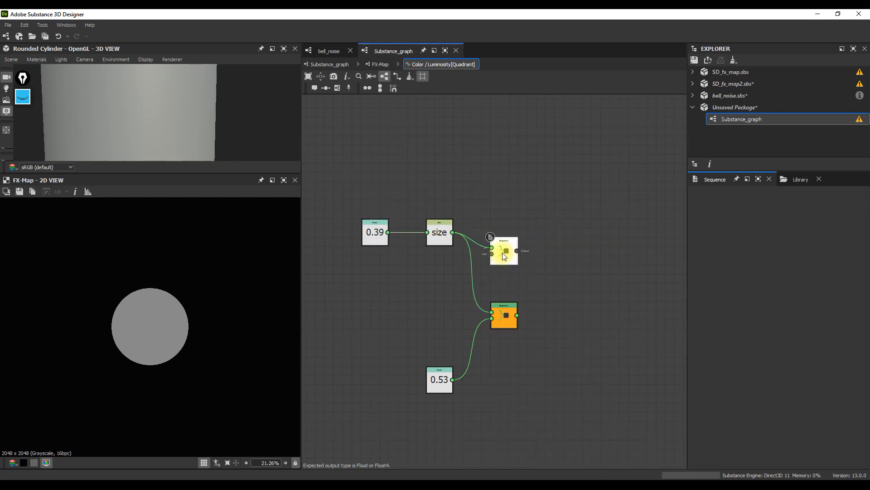
{"action": "left_click_drag", "start_coordinate": [494, 301], "coordinate": [496, 310]}
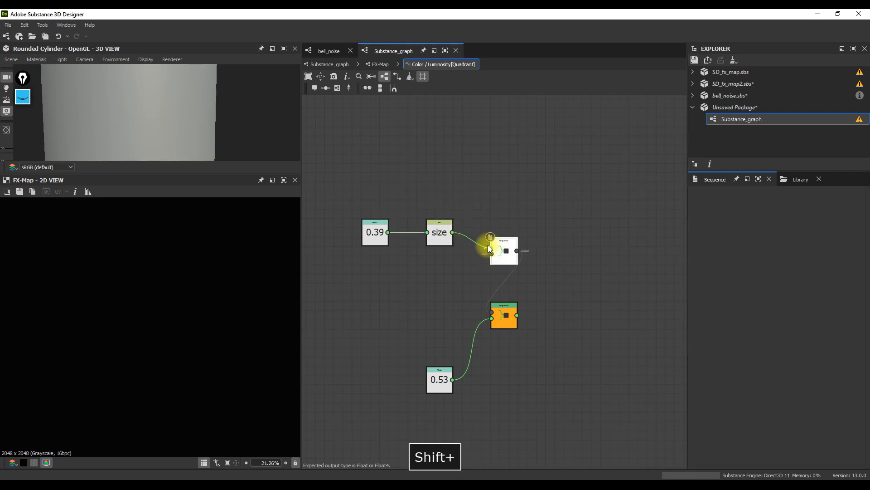
{"action": "scroll", "coordinate": [488, 256], "scroll_direction": "up", "scroll_amount": 2}
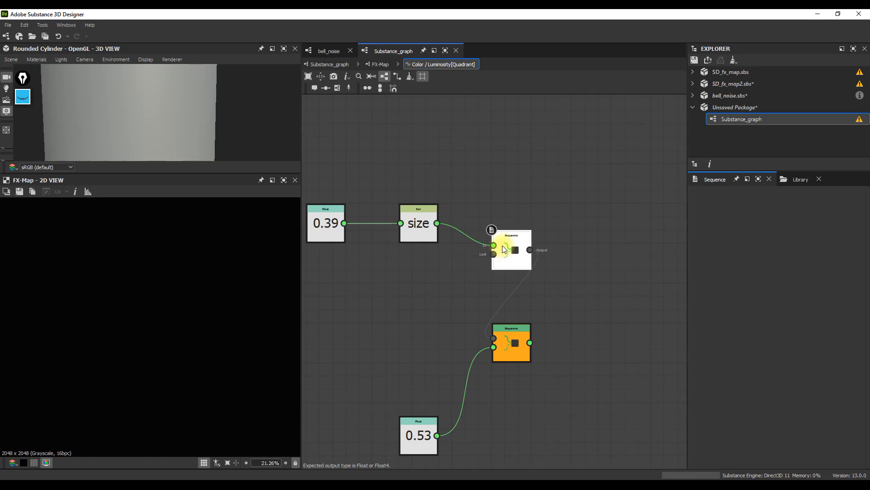
{"action": "left_click_drag", "start_coordinate": [493, 246], "coordinate": [493, 254], "text": "shift"}
Step: Move the size Float and Set nodes down together, leaving space above them for another variable
{"action": "scroll", "coordinate": [497, 245], "scroll_direction": "down", "scroll_amount": 2}
{"action": "middle_click_drag", "start_coordinate": [478, 222], "coordinate": [498, 223]}
{"action": "left_click_drag", "start_coordinate": [487, 205], "coordinate": [382, 251]}
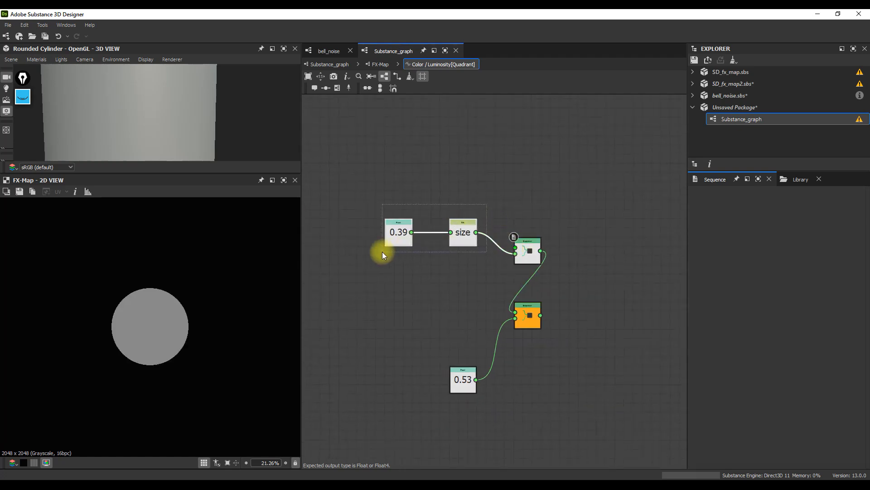
{"action": "left_click_drag", "start_coordinate": [463, 233], "coordinate": [464, 269]}
{"action": "middle_click_drag", "start_coordinate": [499, 273], "coordinate": [491, 237]}
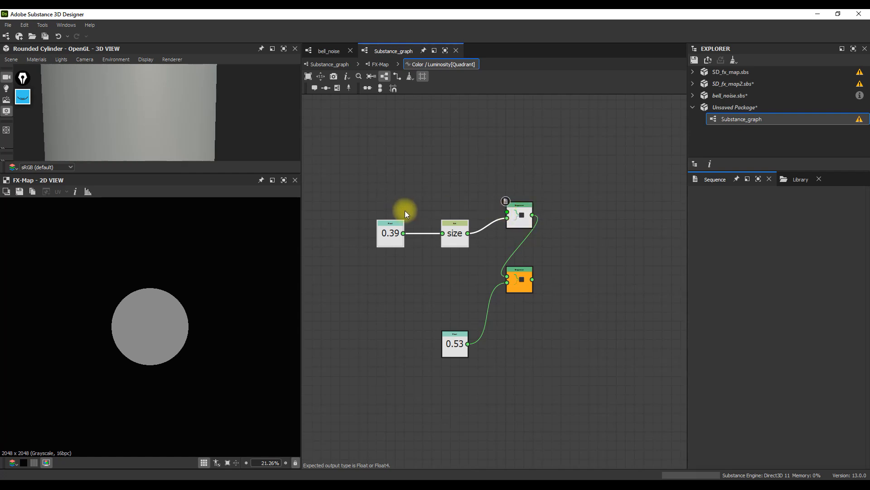
{"action": "scroll", "coordinate": [507, 218], "scroll_direction": "up", "scroll_amount": 2}
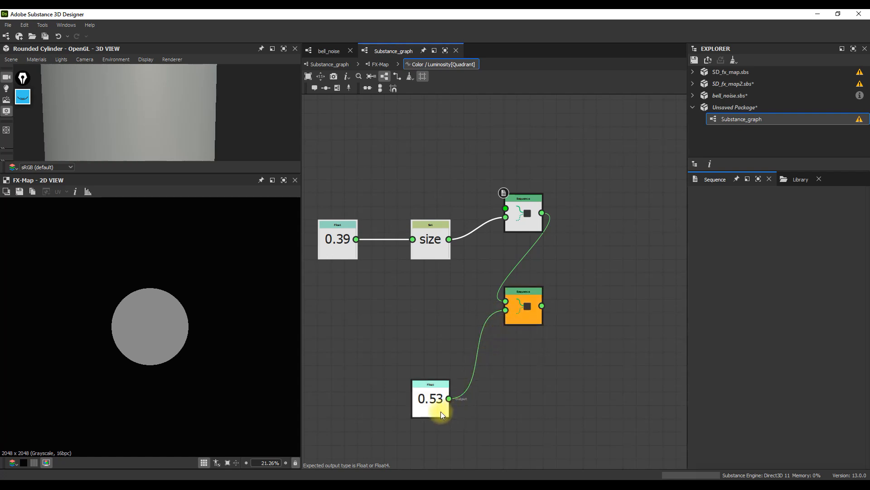
{"action": "scroll", "coordinate": [474, 250], "scroll_direction": "down", "scroll_amount": 1}
{"action": "middle_click_drag", "start_coordinate": [473, 257], "coordinate": [488, 297]}
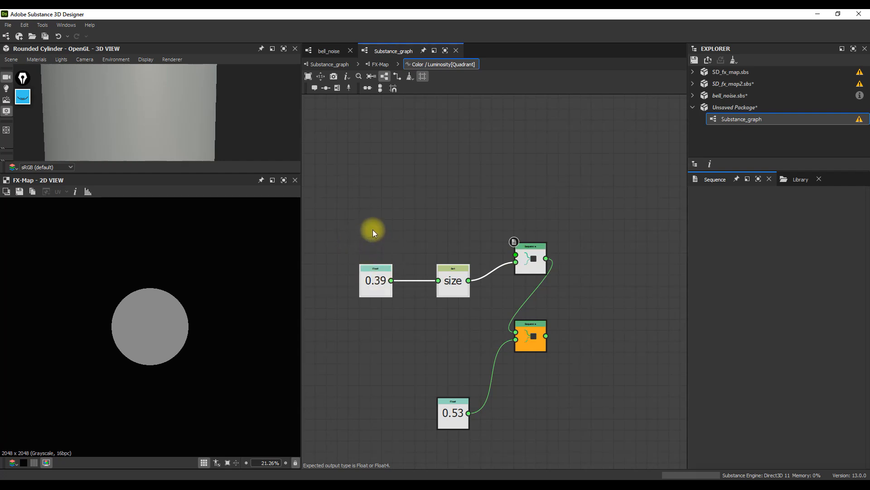
{"action": "key", "text": "space"}
{"action": "left_click", "coordinate": [400, 367]}
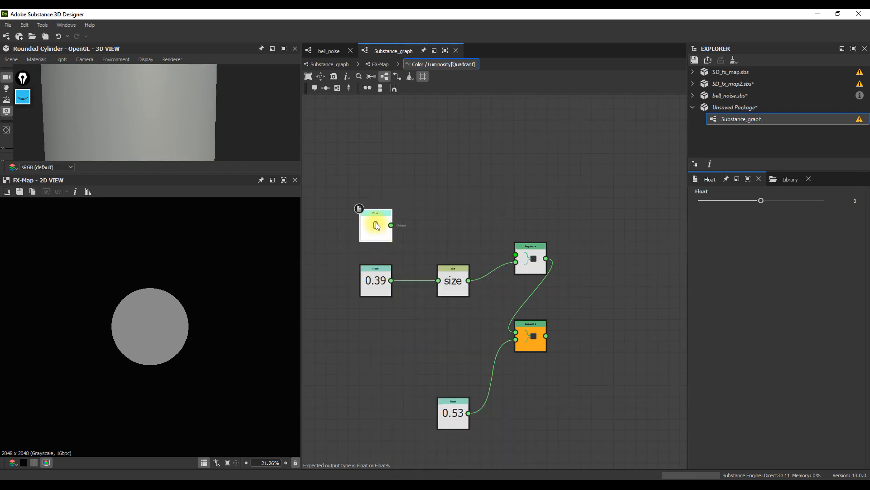
{"action": "left_click_drag", "start_coordinate": [761, 200], "coordinate": [805, 203]}
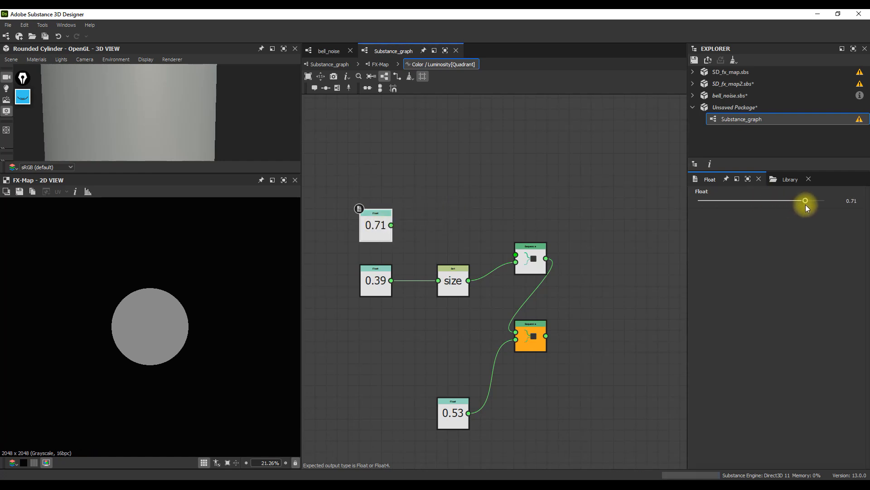
{"action": "key", "text": "Escape"}
{"action": "left_click", "coordinate": [376, 225]}
{"action": "key", "text": "Delete"}
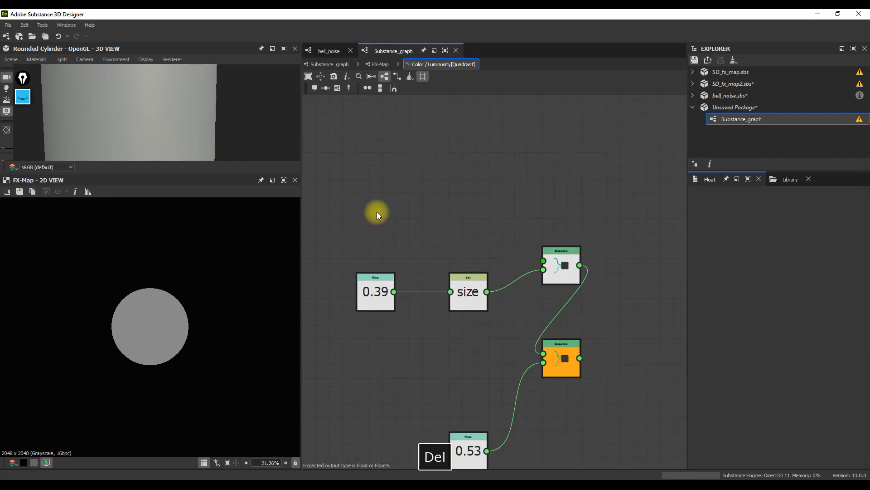
Step: Add a Float2 node above the size Float and connect it to a new Set node
{"action": "key", "text": "space"}
{"action": "left_click", "coordinate": [408, 378]}
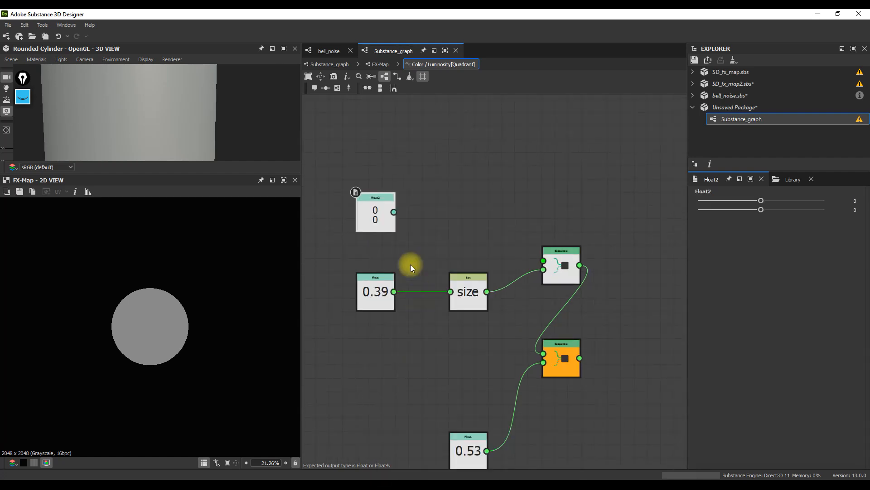
{"action": "left_click_drag", "start_coordinate": [394, 212], "coordinate": [438, 216]}
{"action": "type", "text": "se"}
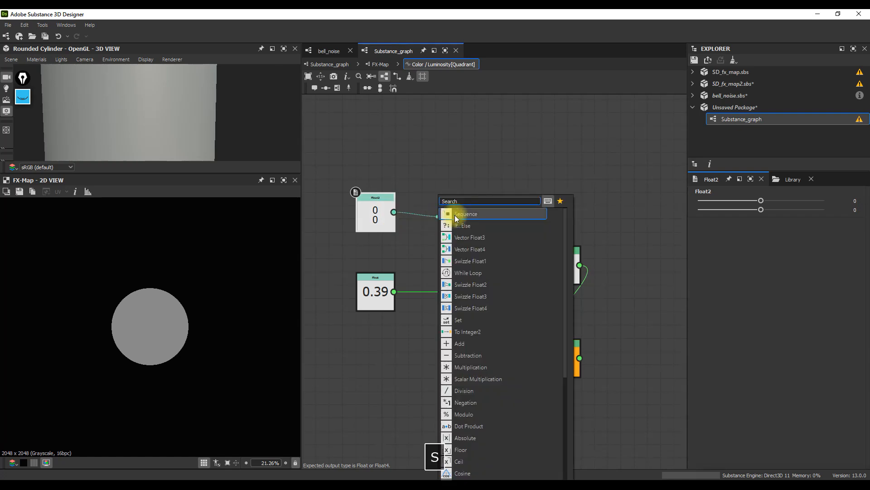
{"action": "type", "text": "t"}
{"action": "left_click", "coordinate": [478, 213]}
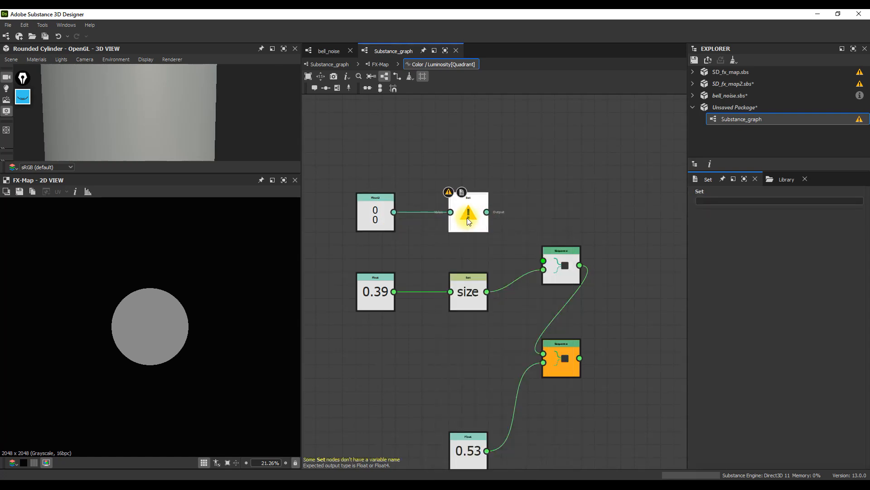
Step: Name the new Set node's variable position and connect it to the upper Sequence's first input
{"action": "left_click", "coordinate": [757, 201]}
{"action": "type", "text": "position"}
{"action": "key", "text": "Return"}
{"action": "left_click_drag", "start_coordinate": [487, 212], "coordinate": [543, 260]}
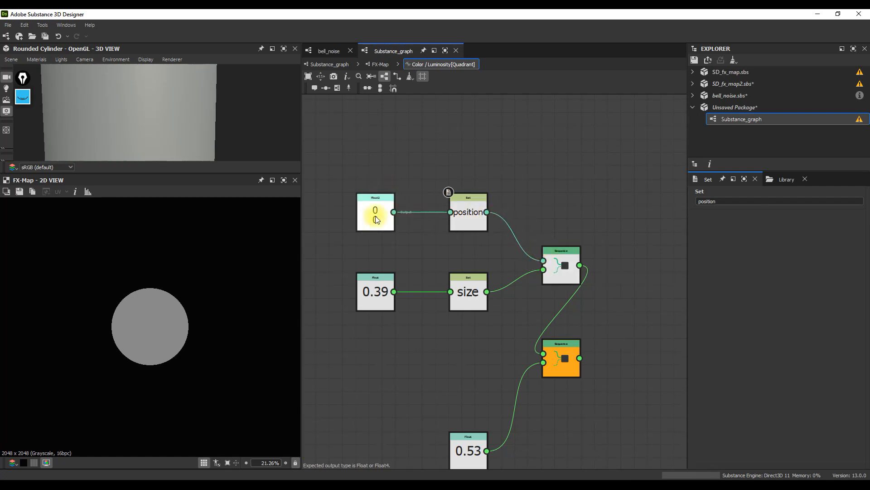
Step: Create an empty function for the Quadrant's Pattern Offset and add a Get Float2 node to it
{"action": "left_click", "coordinate": [381, 64]}
{"action": "left_click", "coordinate": [470, 337]}
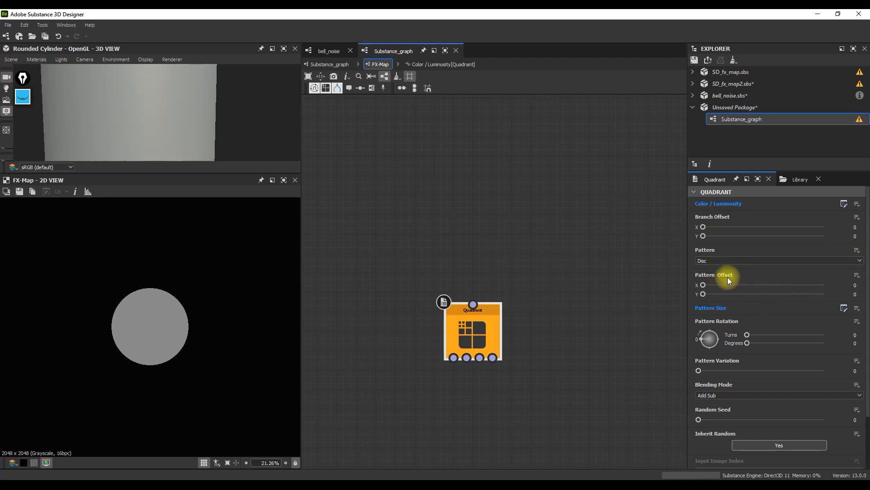
{"action": "left_click", "coordinate": [856, 276]}
{"action": "left_click", "coordinate": [846, 288]}
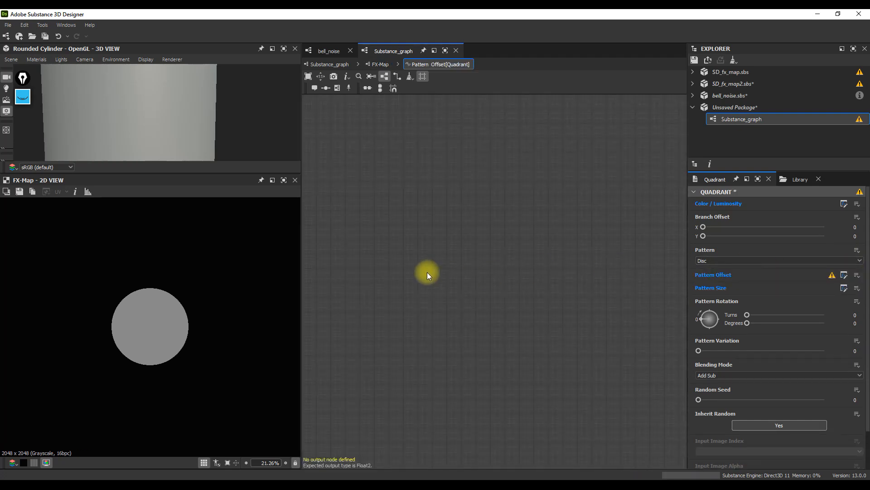
{"action": "key", "text": "space"}
{"action": "type", "text": "get"}
{"action": "left_click", "coordinate": [451, 226]}
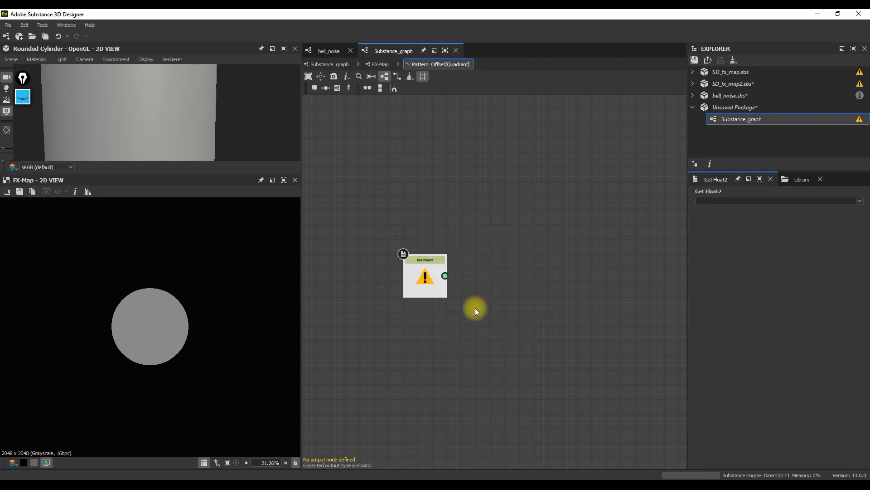
Step: Check the Get Float2's available variables, and copy the position Set node from the Quadrant's Color / Luminosity function
{"action": "left_click", "coordinate": [860, 202]}
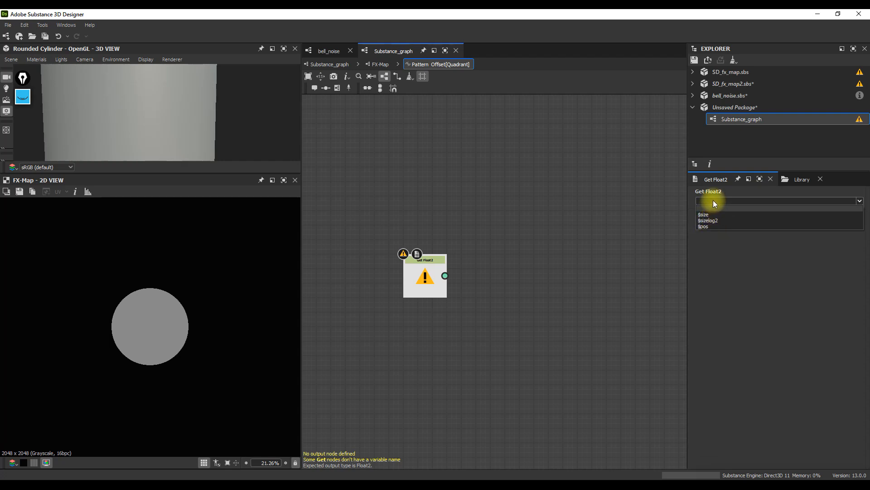
{"action": "left_click", "coordinate": [493, 274]}
{"action": "left_click", "coordinate": [379, 64]}
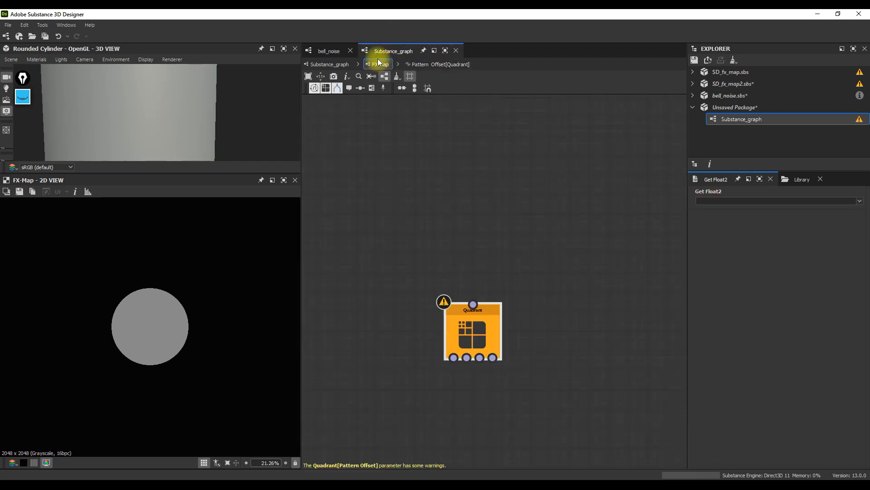
{"action": "left_click", "coordinate": [486, 322]}
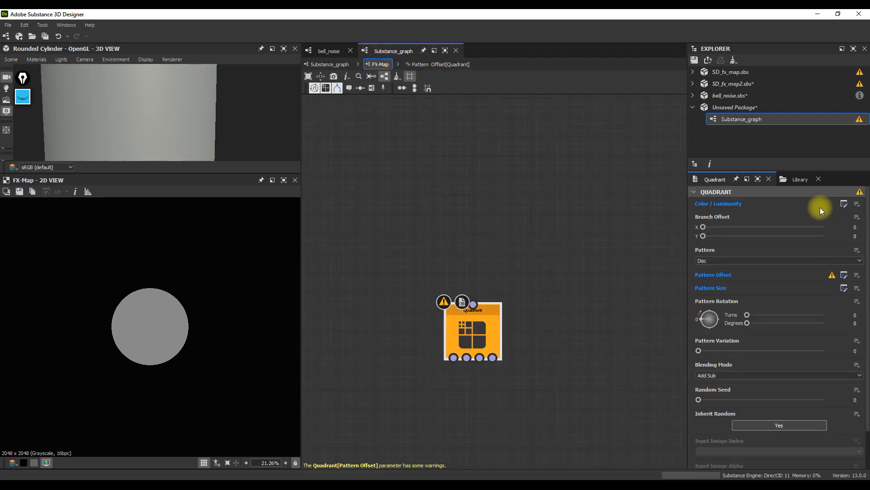
{"action": "left_click", "coordinate": [844, 204]}
{"action": "left_click", "coordinate": [471, 125]}
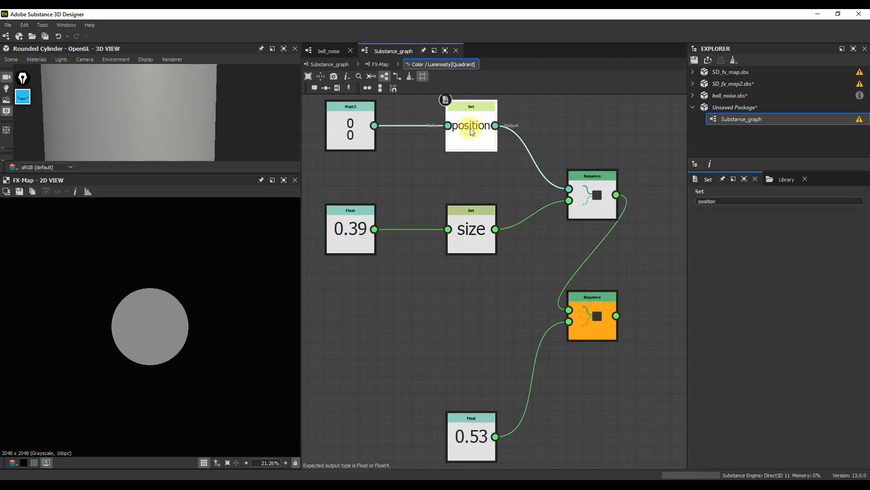
{"action": "key", "text": "ctrl+c"}
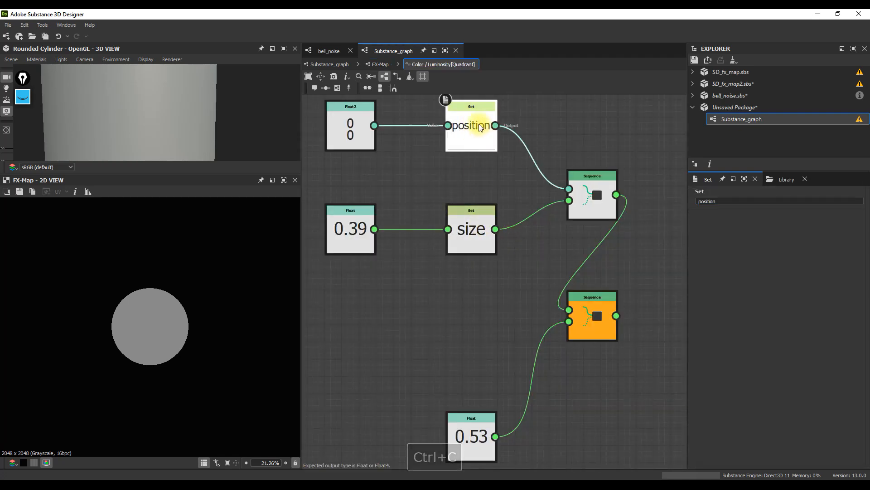
{"action": "middle_click_drag", "start_coordinate": [483, 131], "coordinate": [486, 166]}
Step: Paste the position Set node into the Pattern Offset function and place it above the Get Float2
{"action": "left_click", "coordinate": [383, 64]}
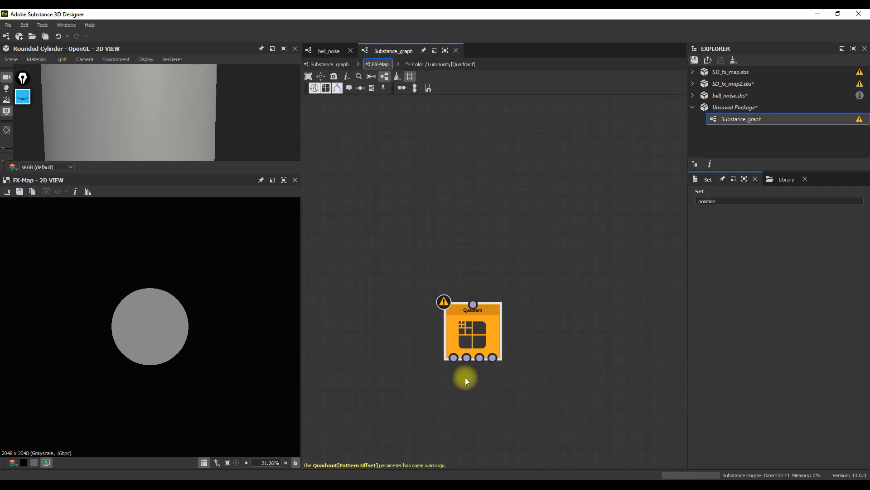
{"action": "left_click", "coordinate": [464, 330]}
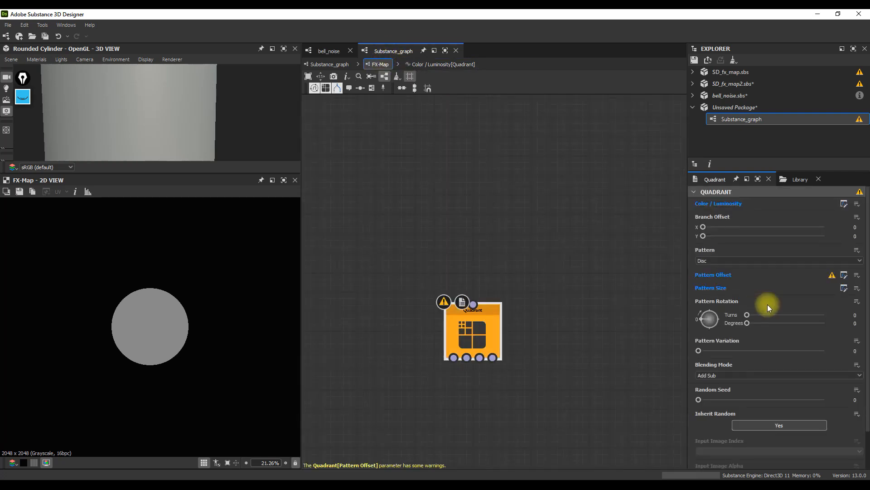
{"action": "left_click", "coordinate": [844, 275]}
{"action": "scroll", "coordinate": [454, 272], "scroll_direction": "down", "scroll_amount": 4}
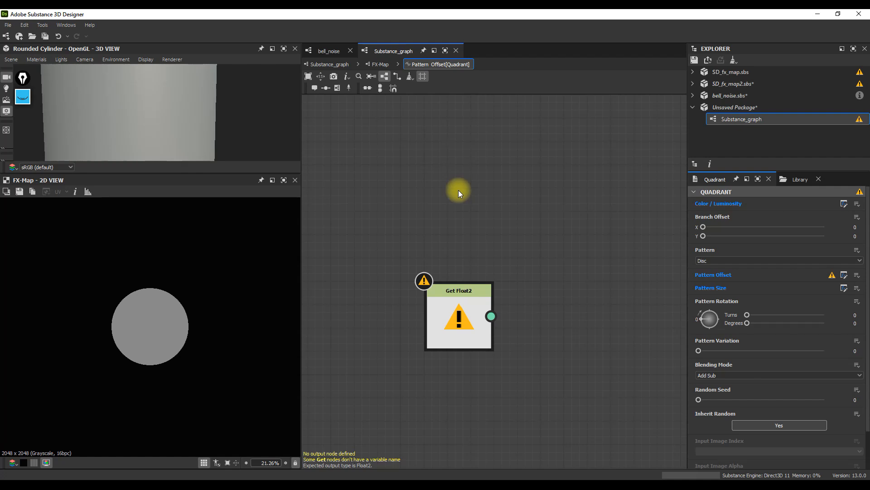
{"action": "key", "text": "ctrl+v"}
{"action": "left_click_drag", "start_coordinate": [505, 283], "coordinate": [470, 202]}
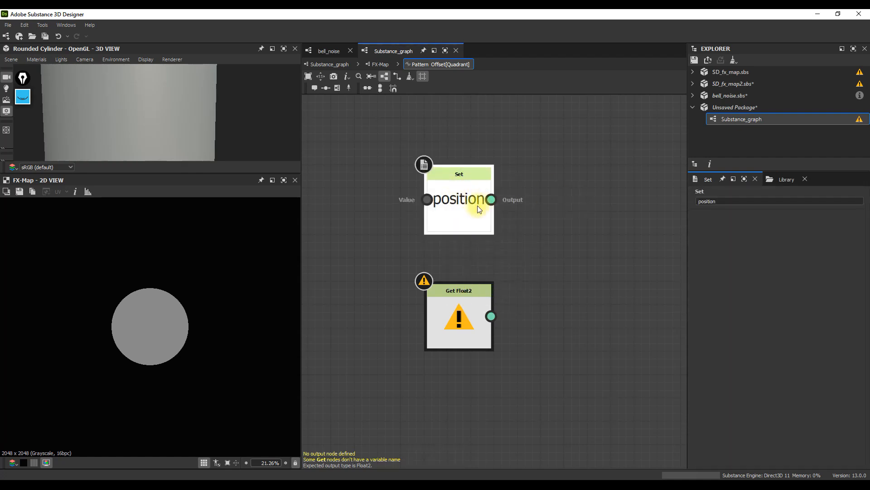
Step: Assign the position variable to the Get Float2 node and set that node as the function's output
{"action": "left_click", "coordinate": [489, 307]}
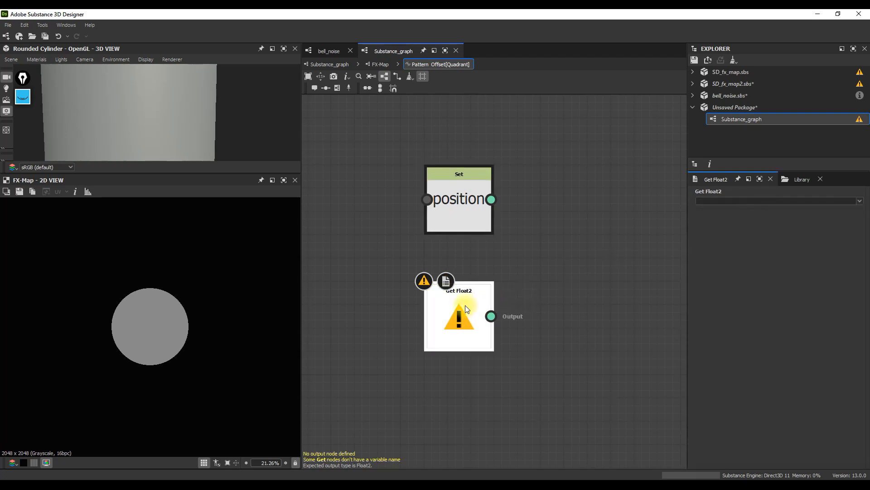
{"action": "left_click", "coordinate": [860, 201]}
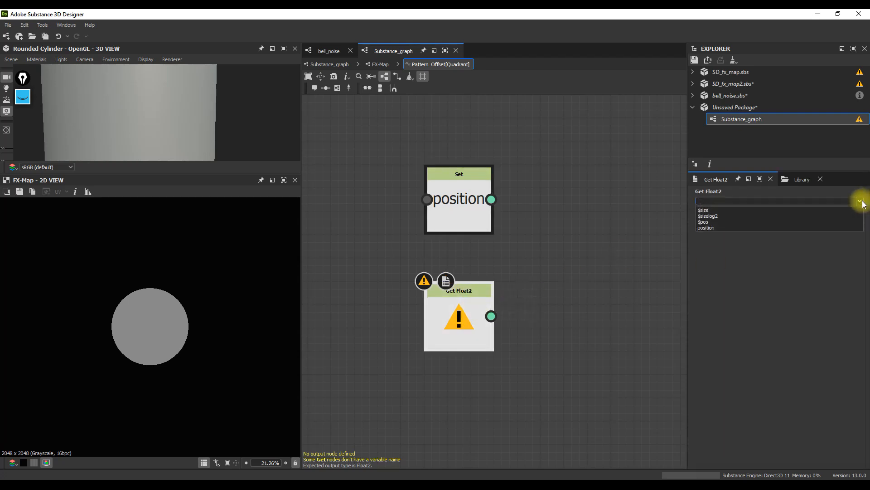
{"action": "left_click", "coordinate": [709, 232]}
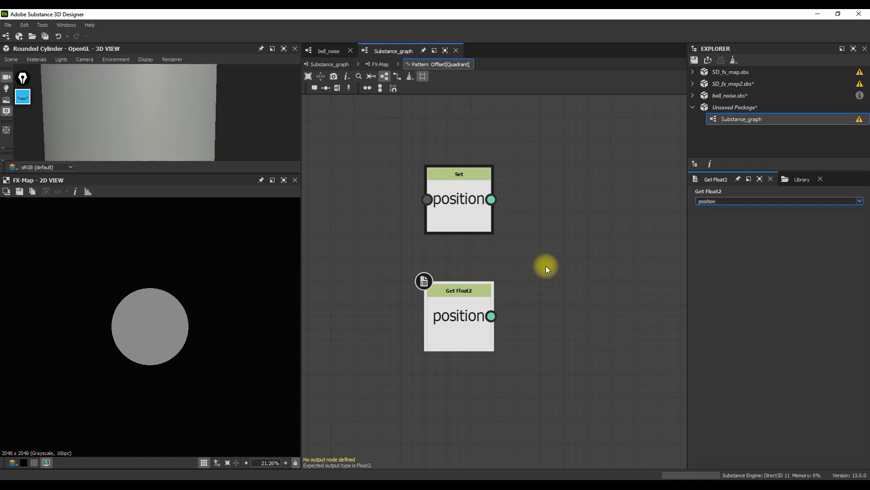
{"action": "right_click", "coordinate": [460, 316]}
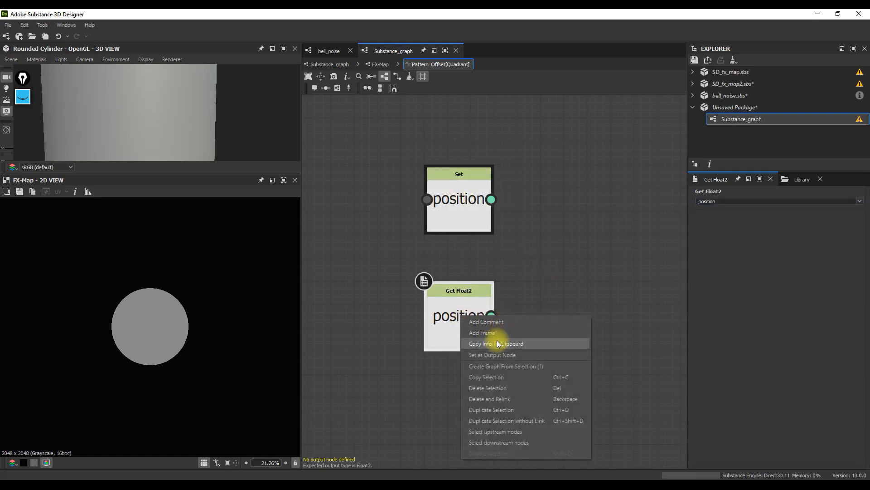
{"action": "left_click", "coordinate": [495, 354]}
Step: Delete the pasted position Set node from Pattern Offset and reopen the Quadrant's Color / Luminosity function
{"action": "left_click", "coordinate": [463, 203]}
{"action": "key", "text": "Delete"}
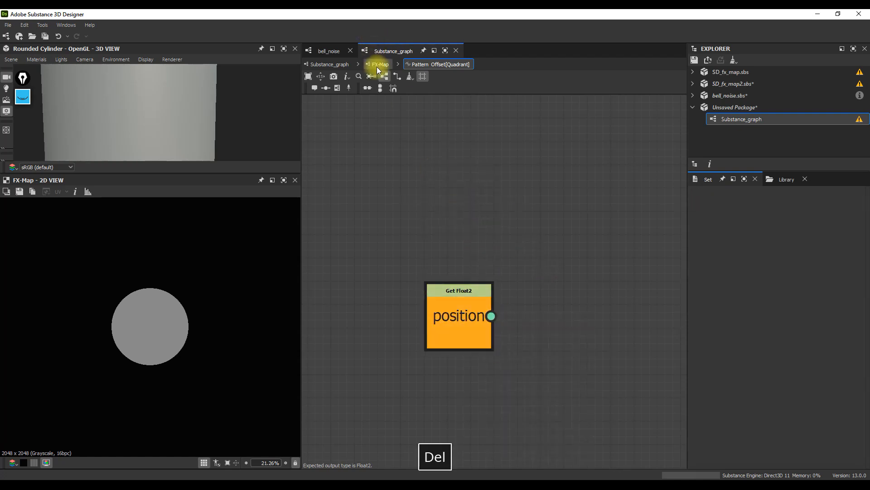
{"action": "left_click", "coordinate": [377, 66]}
{"action": "left_click", "coordinate": [464, 338]}
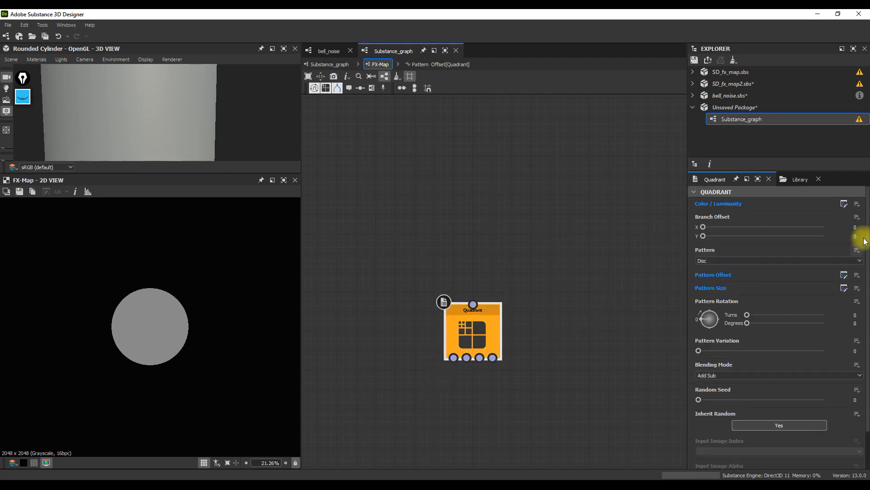
{"action": "left_click", "coordinate": [845, 203]}
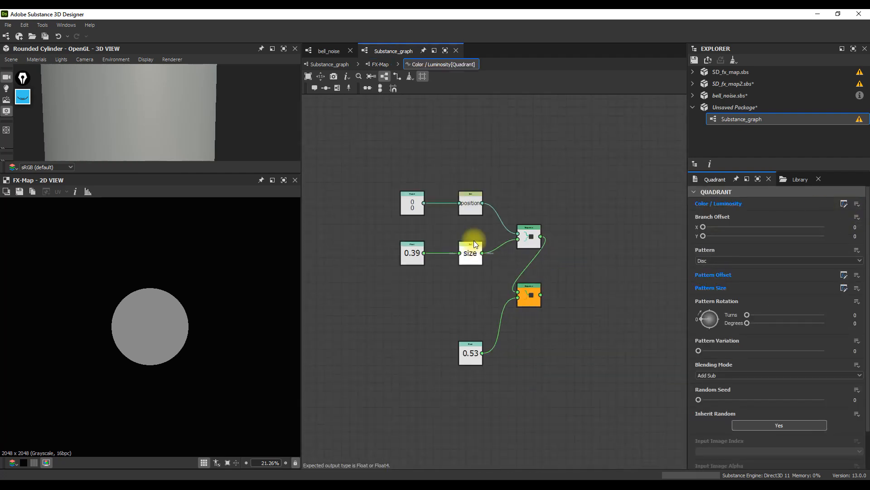
Step: Set the Float2 feeding the position variable to 0.08 and 0.22, and turn off tiling in the 2D view
{"action": "left_click", "coordinate": [436, 221]}
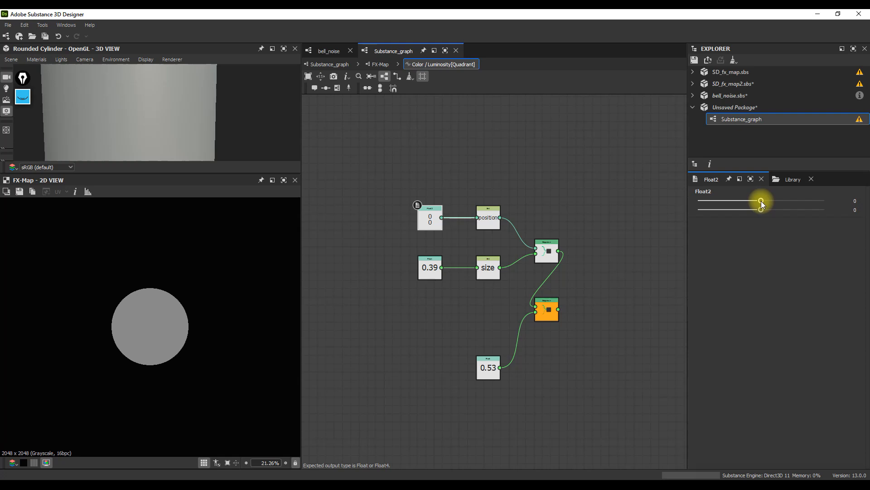
{"action": "left_click_drag", "start_coordinate": [760, 201], "coordinate": [776, 200]}
{"action": "scroll", "coordinate": [181, 325], "scroll_direction": "down", "scroll_amount": 3}
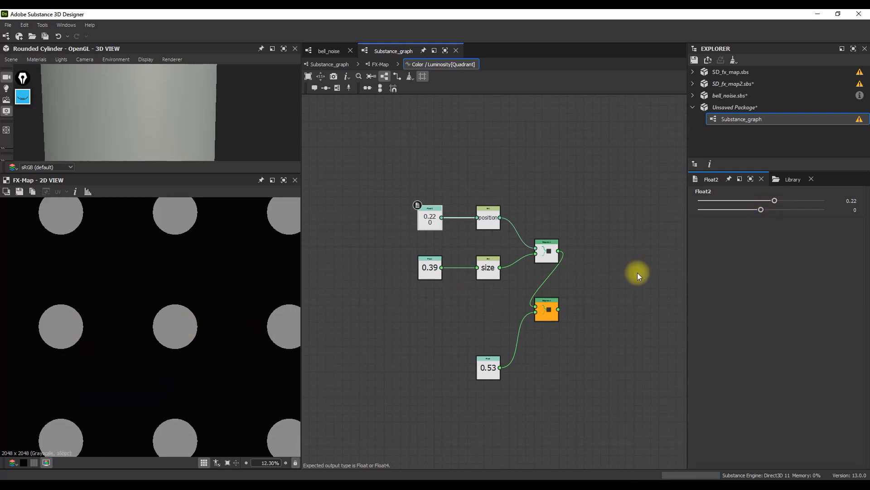
{"action": "left_click_drag", "start_coordinate": [751, 209], "coordinate": [744, 209]}
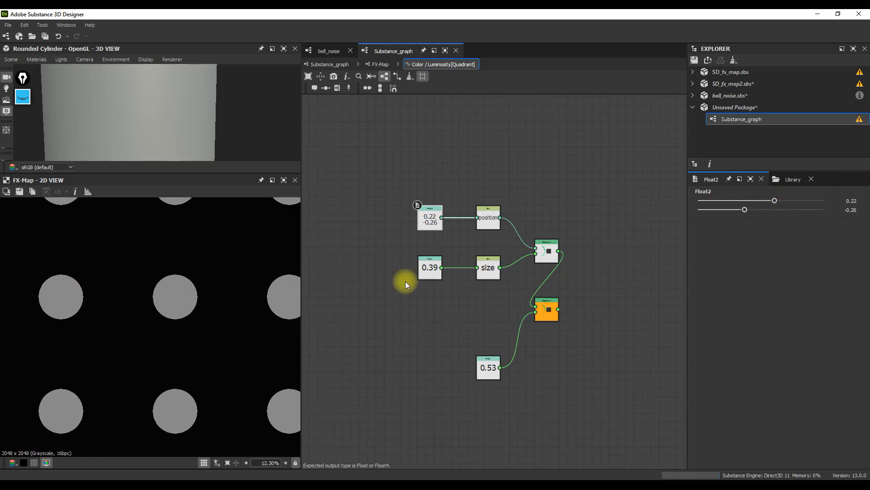
{"action": "key", "text": "space"}
{"action": "scroll", "coordinate": [170, 304], "scroll_direction": "up", "scroll_amount": 2}
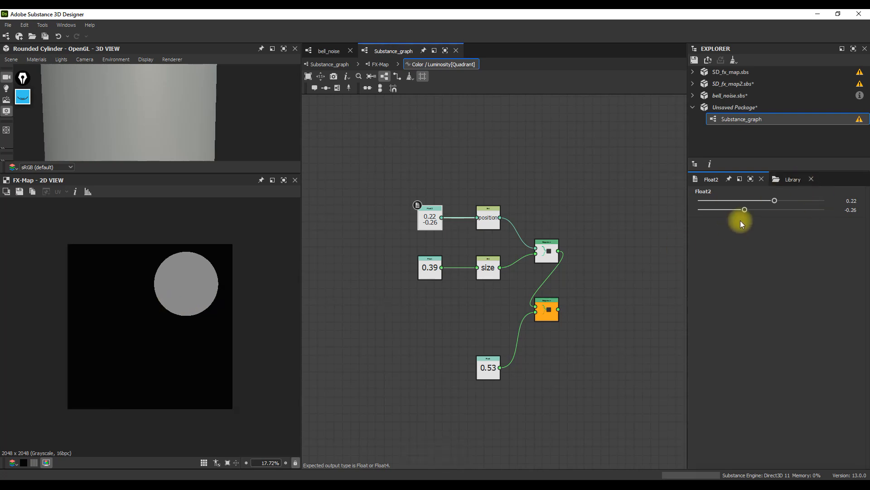
{"action": "left_click_drag", "start_coordinate": [745, 210], "coordinate": [774, 211]}
Step: Set the Float feeding the size variable to 0.17 and the luminosity Float to 1
{"action": "left_click", "coordinate": [430, 267]}
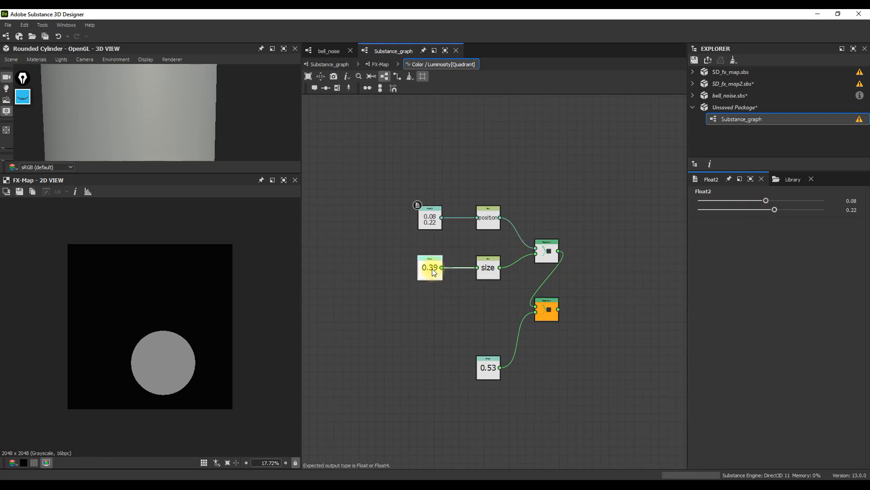
{"action": "left_click_drag", "start_coordinate": [785, 201], "coordinate": [828, 202]}
{"action": "left_click", "coordinate": [494, 367]}
Step: Review how the Quadrant's Pattern Offset and Pattern Size functions read the position and size variables
{"action": "left_click", "coordinate": [380, 64]}
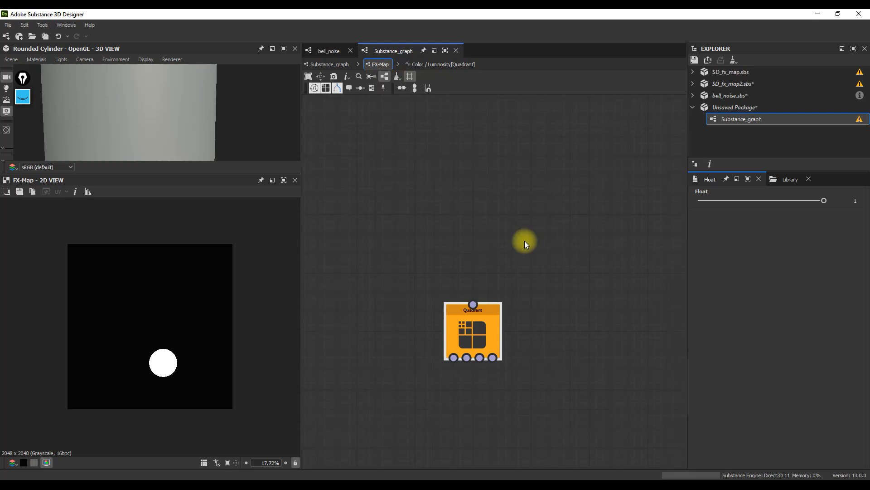
{"action": "left_click", "coordinate": [474, 330]}
{"action": "scroll", "coordinate": [473, 331], "scroll_direction": "down", "scroll_amount": 2}
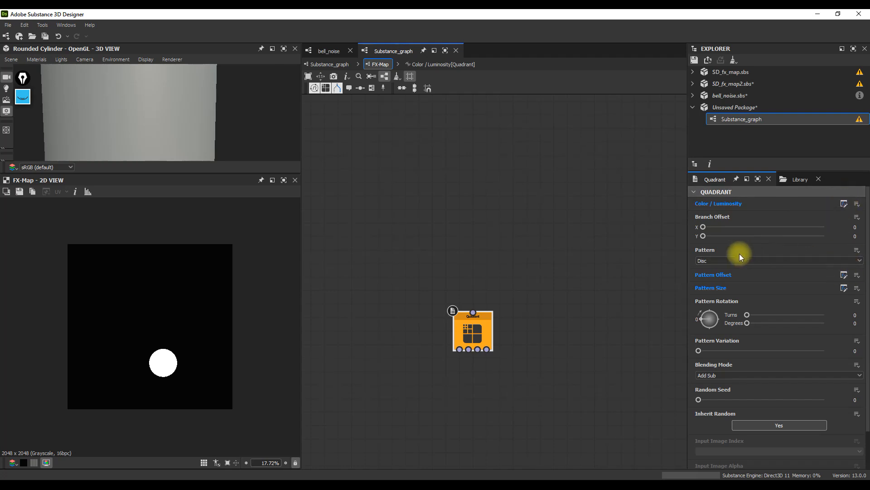
{"action": "left_click", "coordinate": [843, 275]}
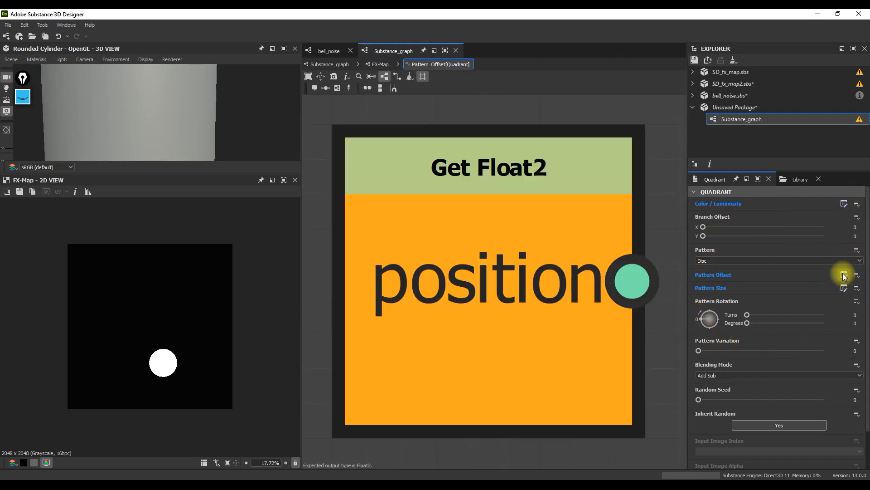
{"action": "left_click", "coordinate": [844, 288]}
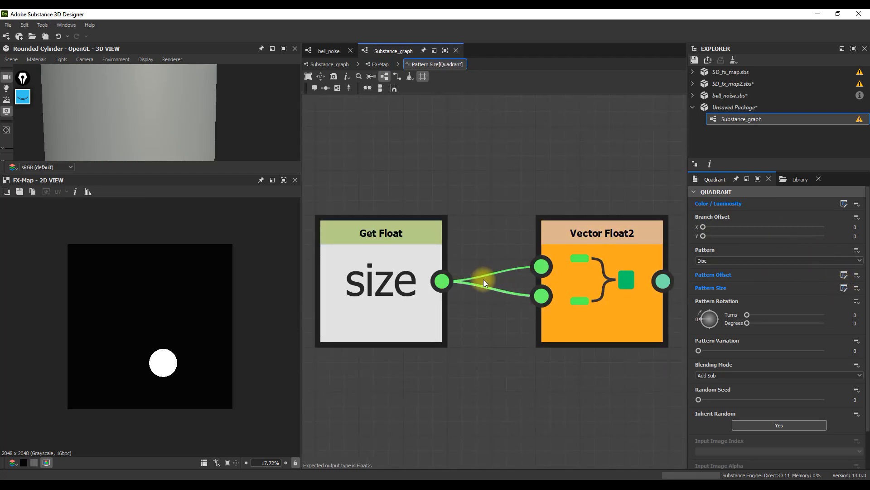
{"action": "scroll", "coordinate": [483, 279], "scroll_direction": "down", "scroll_amount": 3}
{"action": "middle_click_drag", "start_coordinate": [468, 207], "coordinate": [459, 230]}
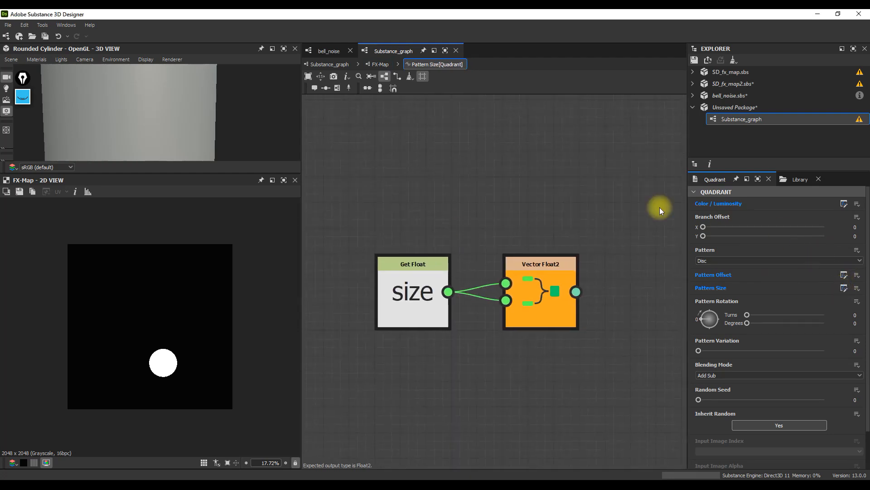
Step: In the Quadrant's Color / Luminosity function, insert a Set node named lum between the Float of 1 and the second Sequence
{"action": "left_click", "coordinate": [843, 204]}
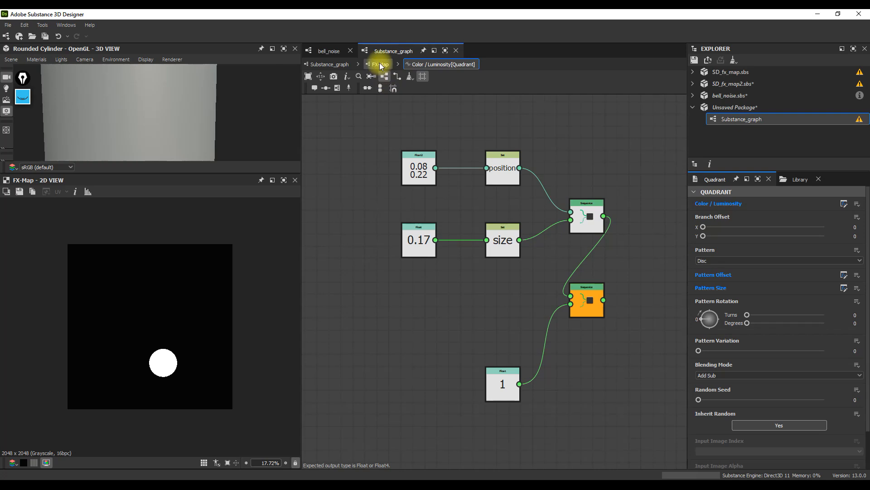
{"action": "scroll", "coordinate": [408, 189], "scroll_direction": "down", "scroll_amount": 1}
{"action": "left_click_drag", "start_coordinate": [487, 353], "coordinate": [482, 322]}
{"action": "scroll", "coordinate": [427, 312], "scroll_direction": "up", "scroll_amount": 2}
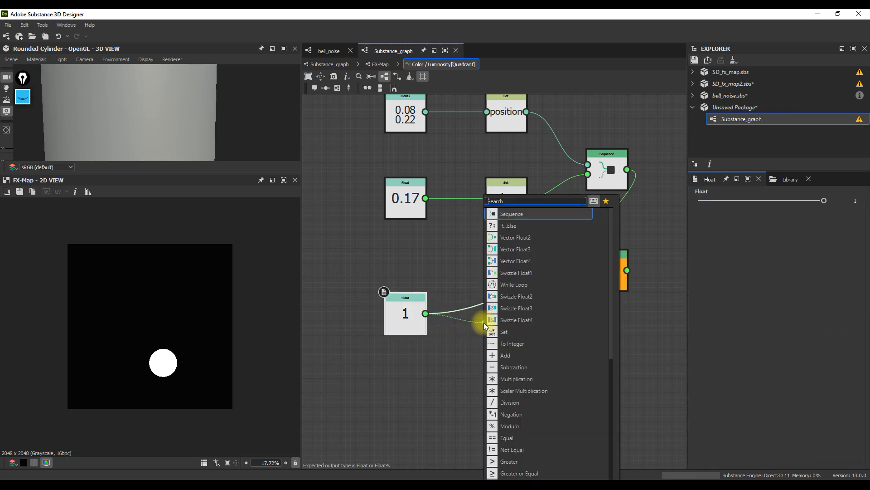
{"action": "left_click", "coordinate": [514, 336]}
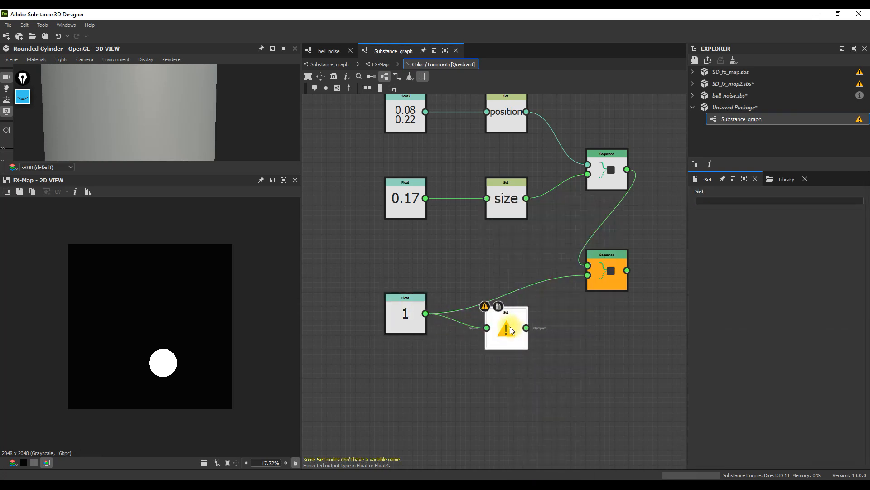
{"action": "left_click", "coordinate": [712, 201]}
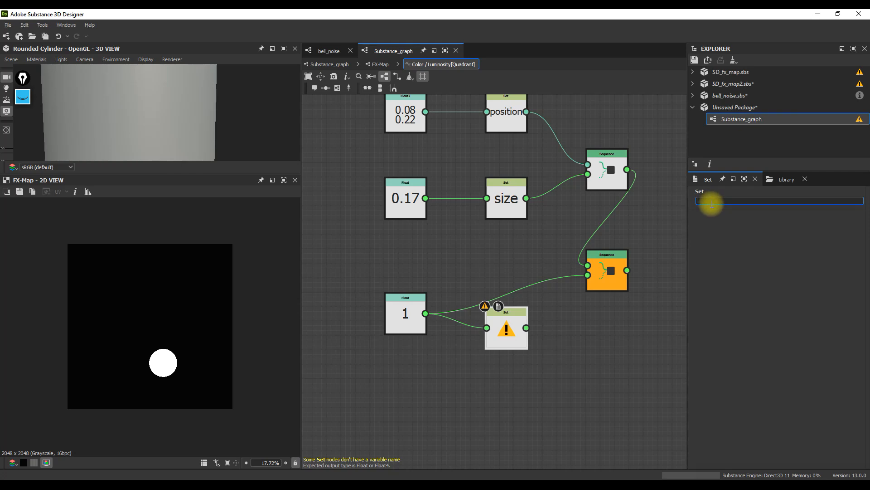
{"action": "type", "text": "lum"}
{"action": "key", "text": "Tab"}
{"action": "left_click_drag", "start_coordinate": [527, 328], "coordinate": [587, 275]}
{"action": "scroll", "coordinate": [499, 310], "scroll_direction": "down", "scroll_amount": 3}
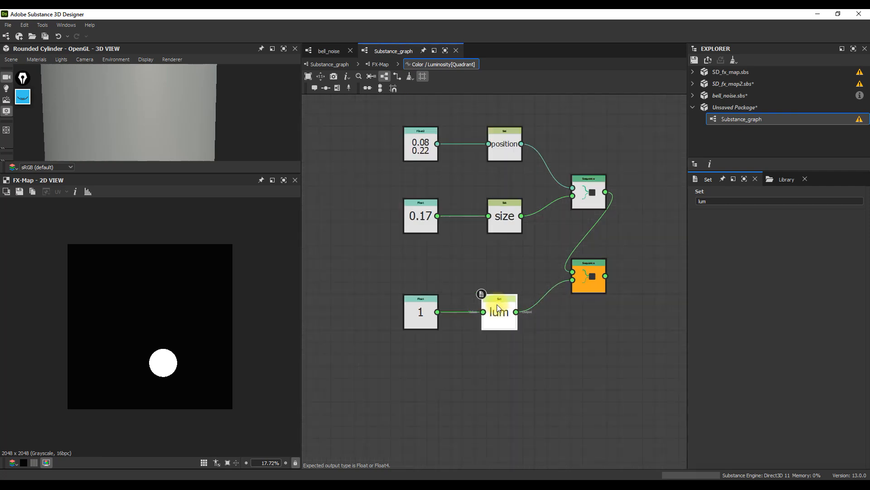
Step: Copy all nodes of the Color / Luminosity function and add a Switch node above the Quadrant in the FX-Map graph
{"action": "left_click_drag", "start_coordinate": [616, 154], "coordinate": [370, 347]}
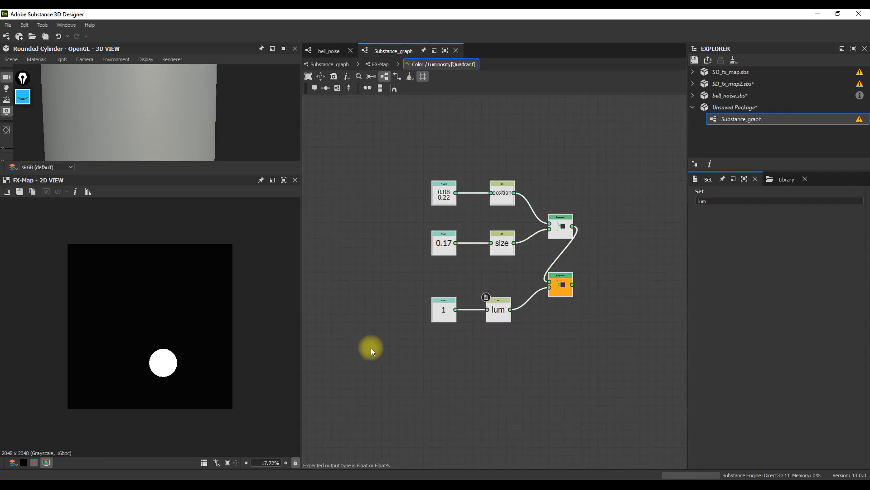
{"action": "key", "text": "ctrl+c"}
{"action": "left_click", "coordinate": [380, 64]}
{"action": "left_click", "coordinate": [490, 324]}
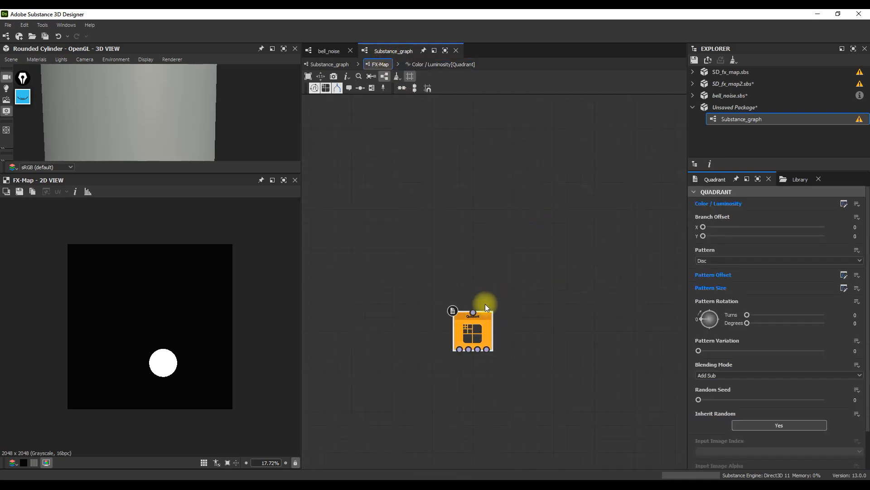
{"action": "left_click", "coordinate": [474, 274]}
{"action": "key", "text": "space"}
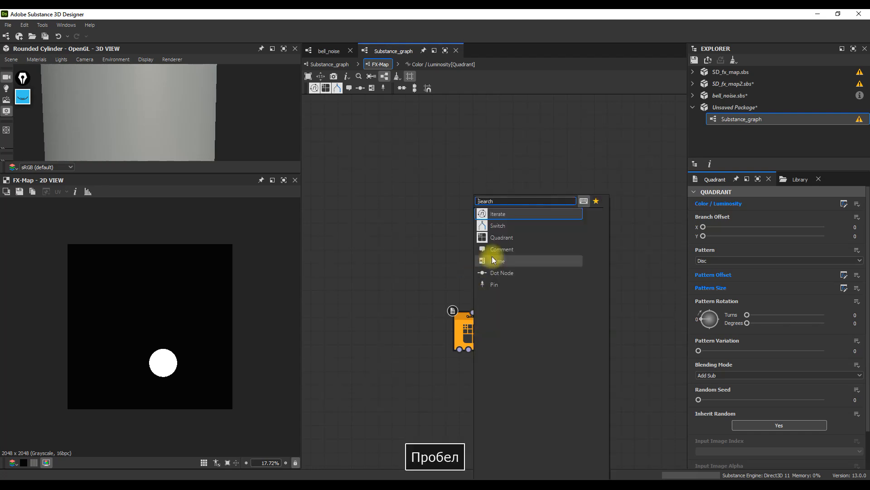
{"action": "left_click", "coordinate": [504, 225]}
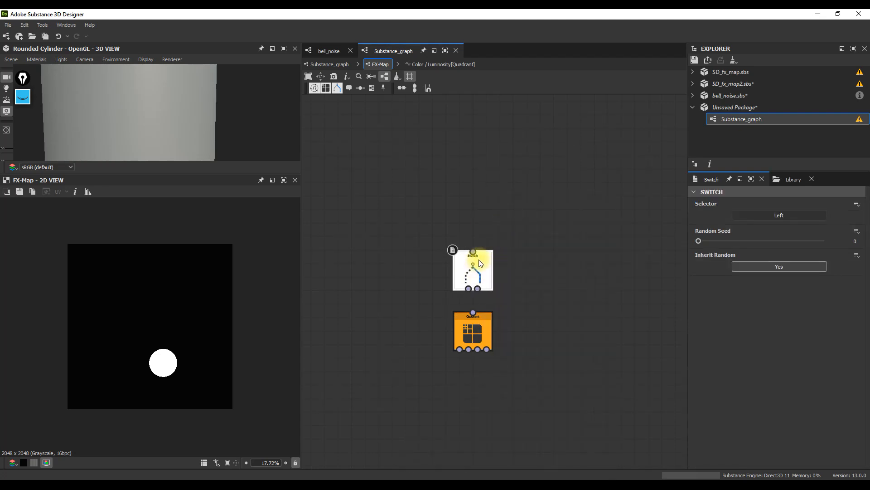
Step: Create a function for the Switch's Selector parameter and paste the copied variable nodes into it
{"action": "left_click", "coordinate": [857, 204]}
{"action": "left_click", "coordinate": [839, 216]}
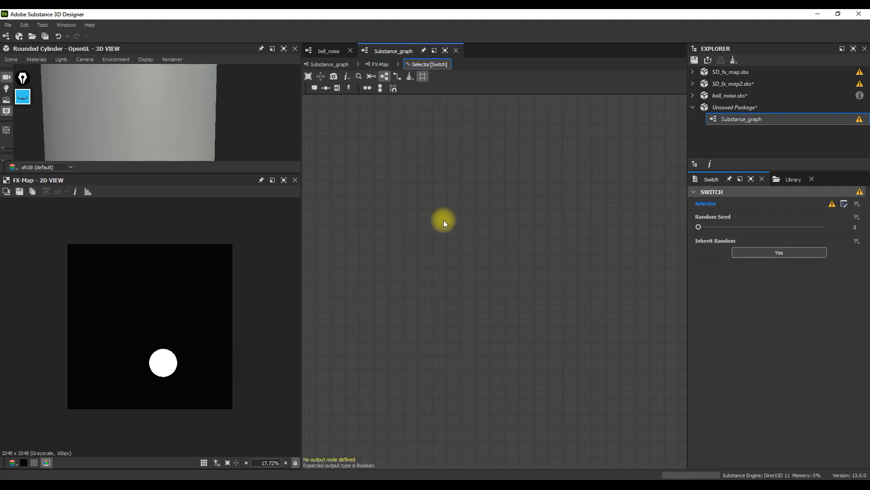
{"action": "key", "text": "ctrl+v"}
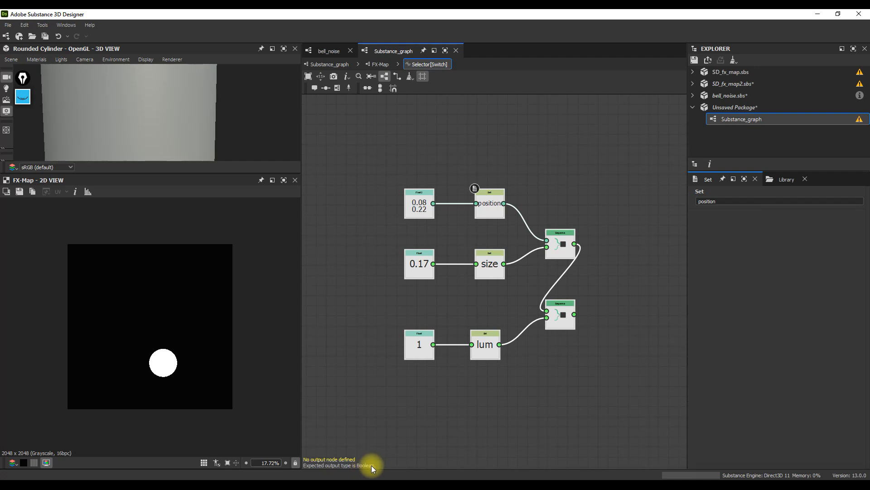
{"action": "middle_click_drag", "start_coordinate": [513, 401], "coordinate": [508, 380]}
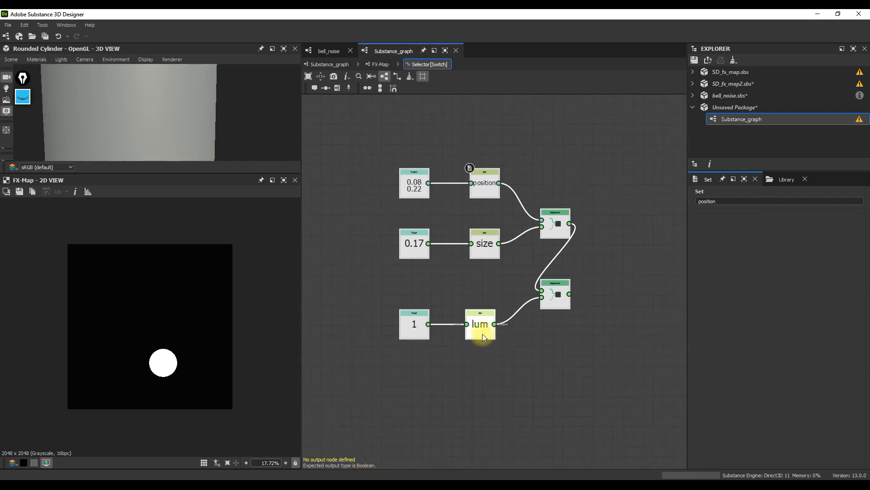
{"action": "left_click", "coordinate": [477, 324]}
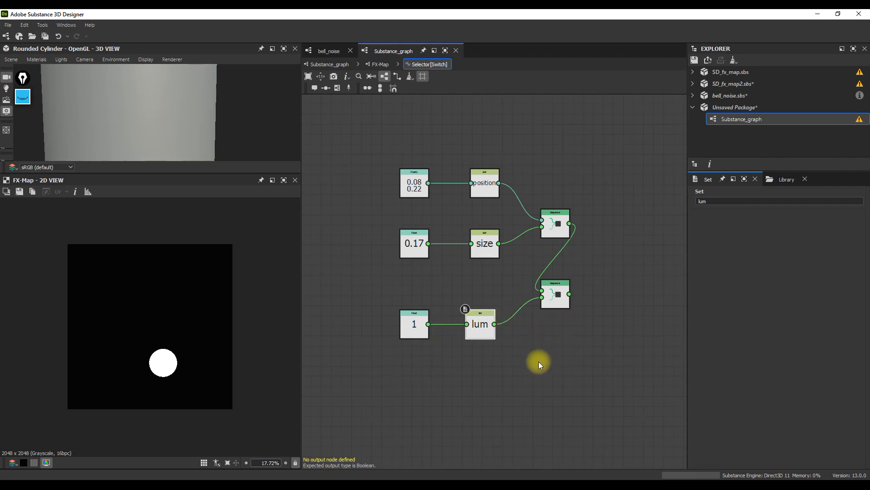
Step: Add a third Sequence below the others and connect the second Sequence's output to its first input
{"action": "key", "text": "space"}
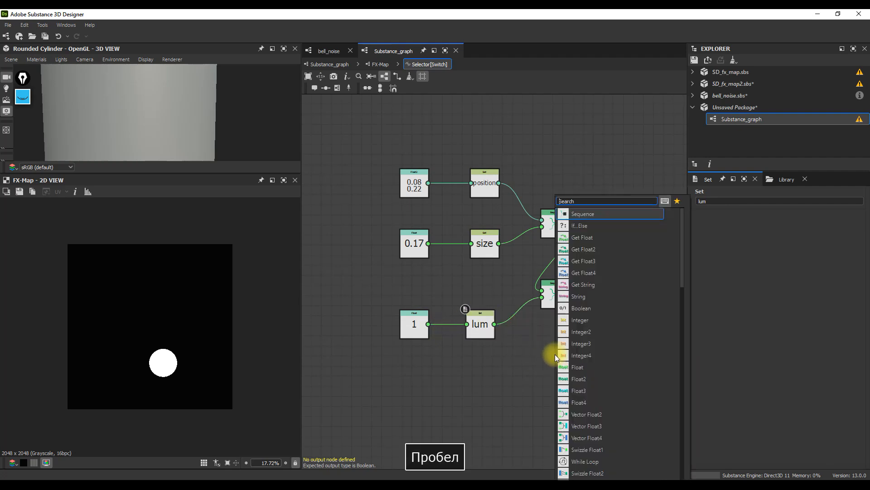
{"action": "left_click", "coordinate": [589, 217]}
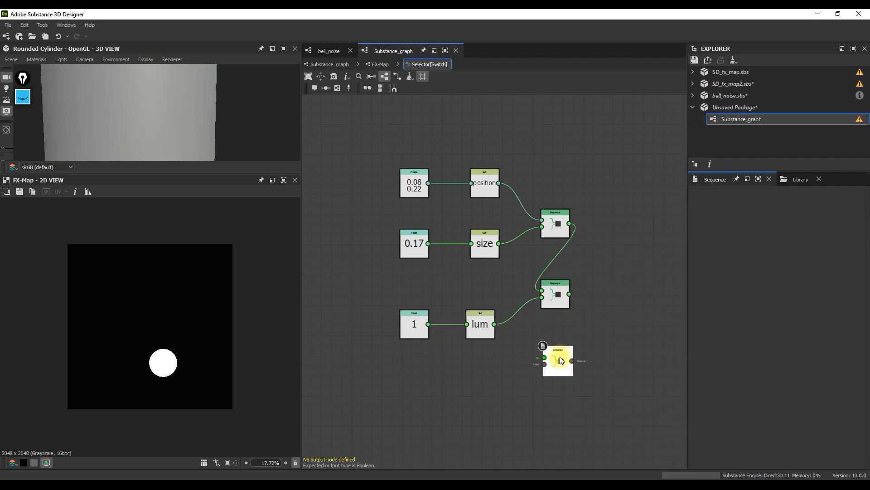
{"action": "left_click_drag", "start_coordinate": [569, 293], "coordinate": [544, 357]}
{"action": "left_click_drag", "start_coordinate": [557, 366], "coordinate": [557, 377]}
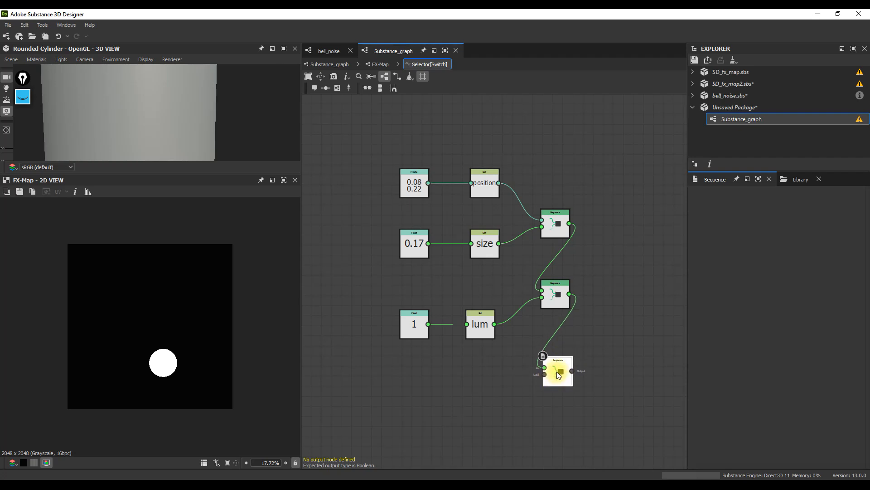
Step: Connect a new Boolean node set to False to the third Sequence's last input and make that Sequence the output node
{"action": "left_click", "coordinate": [509, 389]}
{"action": "key", "text": "space"}
{"action": "key", "text": "Escape"}
{"action": "key", "text": "space"}
{"action": "left_click", "coordinate": [521, 308]}
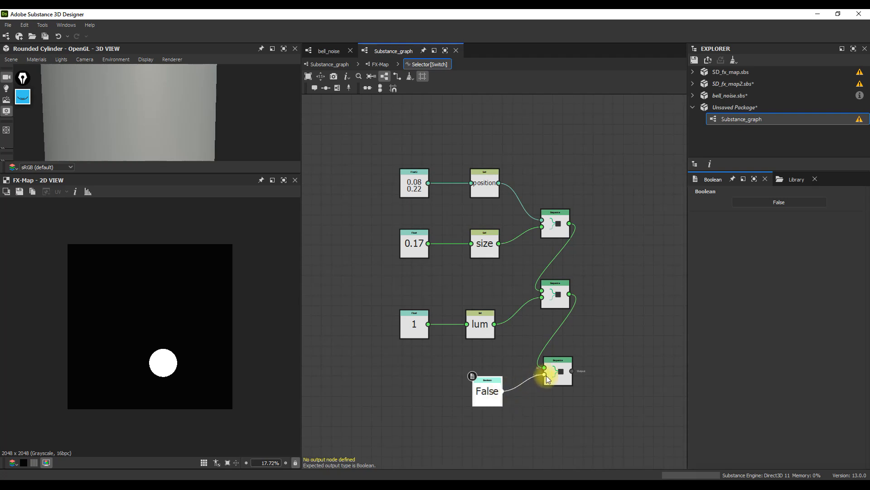
{"action": "left_click_drag", "start_coordinate": [545, 375], "coordinate": [545, 374]}
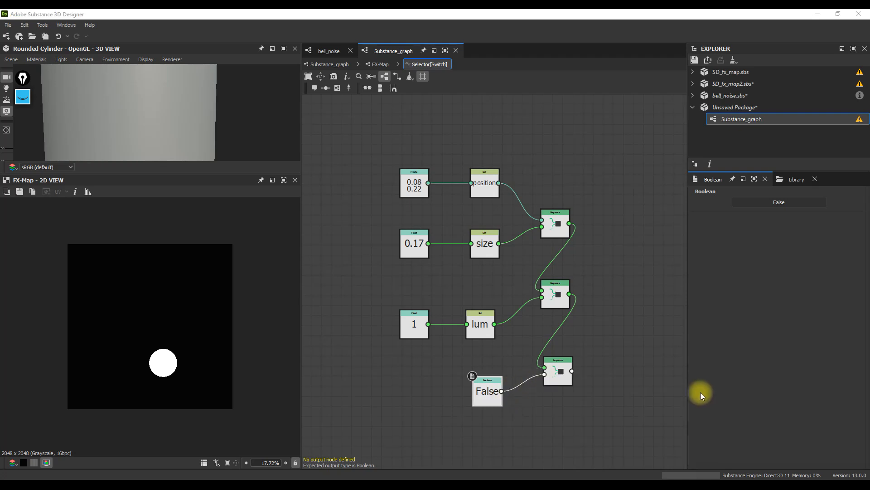
{"action": "right_click", "coordinate": [560, 370]}
{"action": "left_click", "coordinate": [594, 265]}
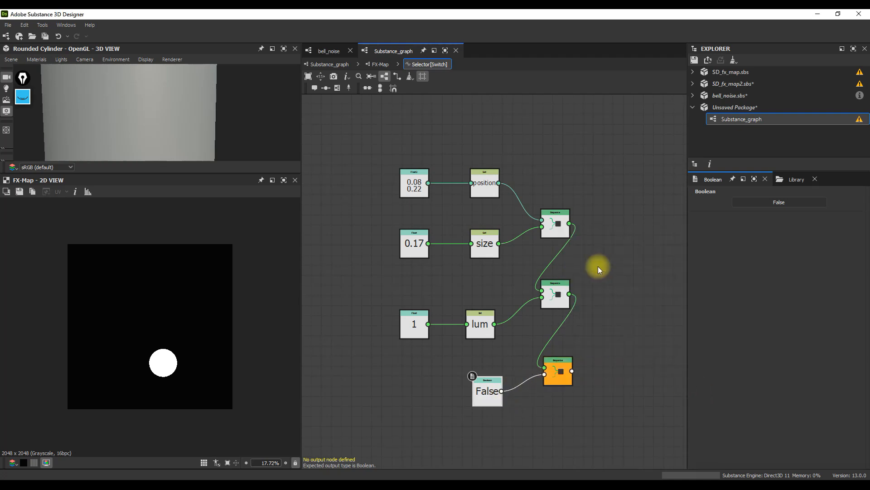
Step: Back in the FX-Map graph, connect the Switch's first output to the Quadrant and make the Switch the root node
{"action": "left_click", "coordinate": [379, 64]}
{"action": "left_click_drag", "start_coordinate": [482, 283], "coordinate": [482, 242]}
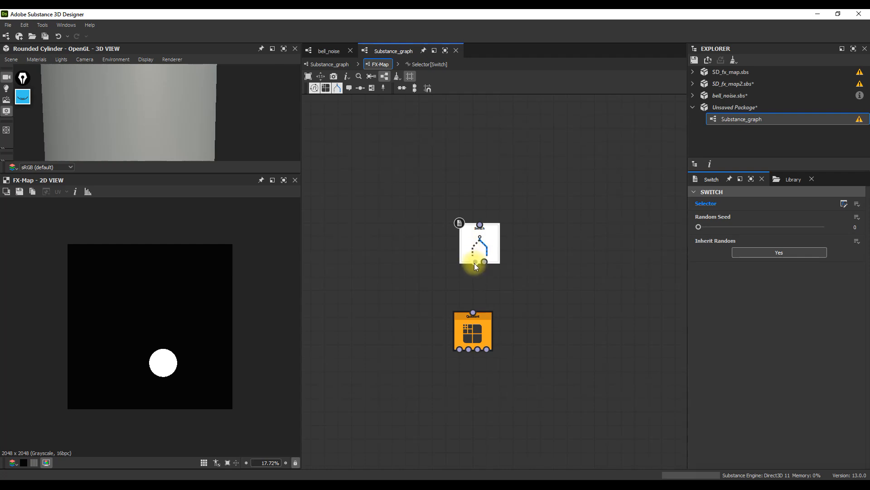
{"action": "left_click_drag", "start_coordinate": [477, 306], "coordinate": [476, 311]}
{"action": "left_click", "coordinate": [480, 240]}
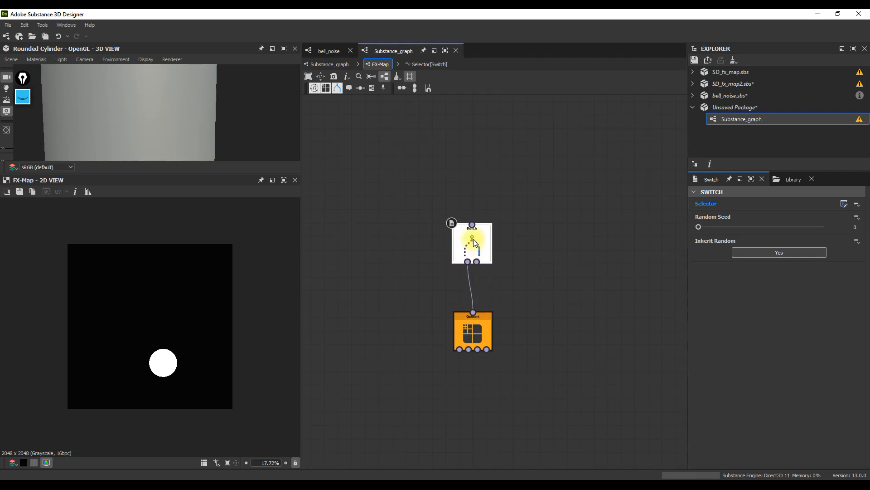
{"action": "right_click", "coordinate": [473, 238]}
{"action": "left_click", "coordinate": [504, 290]}
{"action": "left_click_drag", "start_coordinate": [472, 248], "coordinate": [475, 252]}
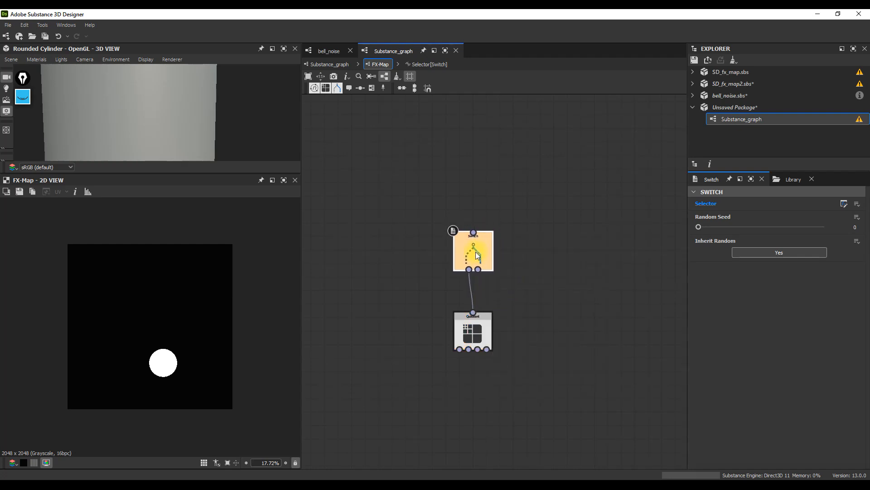
Step: Add a frame around the Switch node and title it "создание переменных"
{"action": "left_click_drag", "start_coordinate": [521, 212], "coordinate": [447, 275]}
{"action": "left_click", "coordinate": [475, 253]}
{"action": "scroll", "coordinate": [497, 238], "scroll_direction": "up", "scroll_amount": 2}
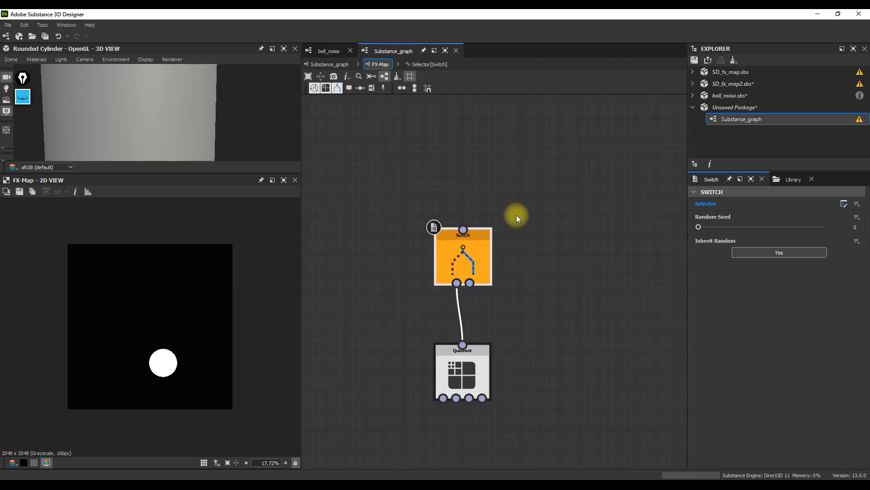
{"action": "key", "text": "space"}
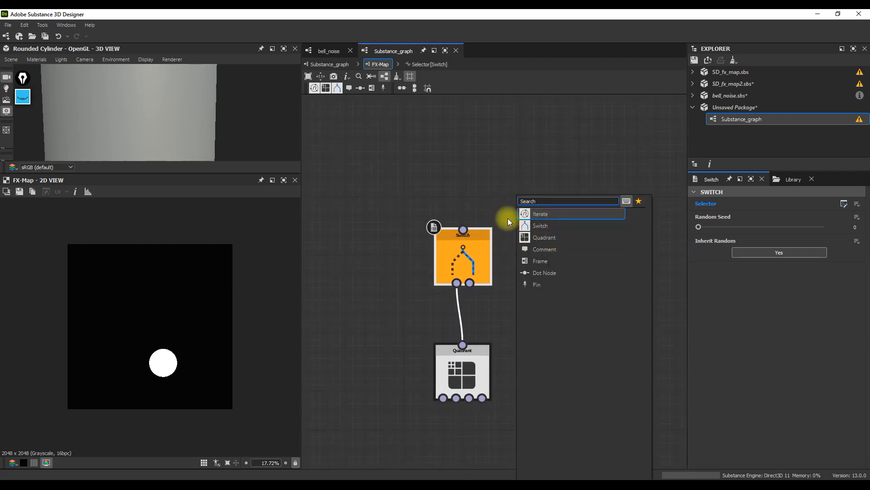
{"action": "left_click_drag", "start_coordinate": [503, 215], "coordinate": [437, 293]}
{"action": "key", "text": "space"}
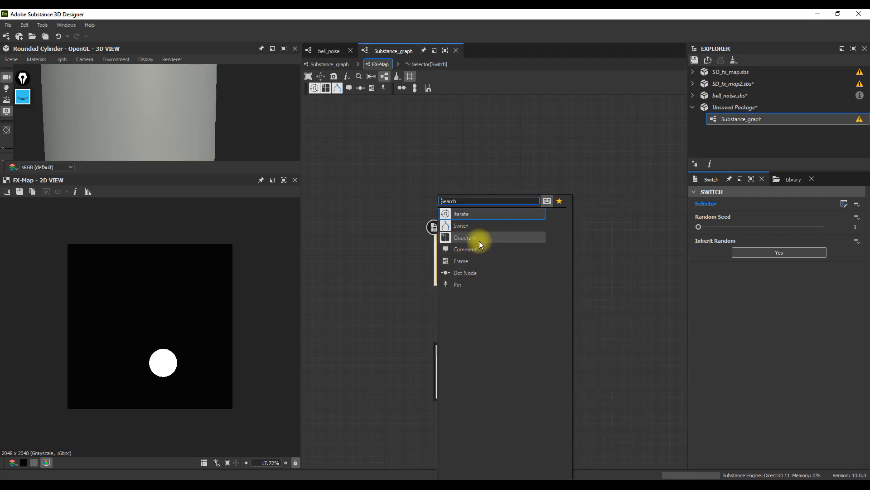
{"action": "left_click", "coordinate": [476, 261]}
{"action": "double_click", "coordinate": [448, 208]}
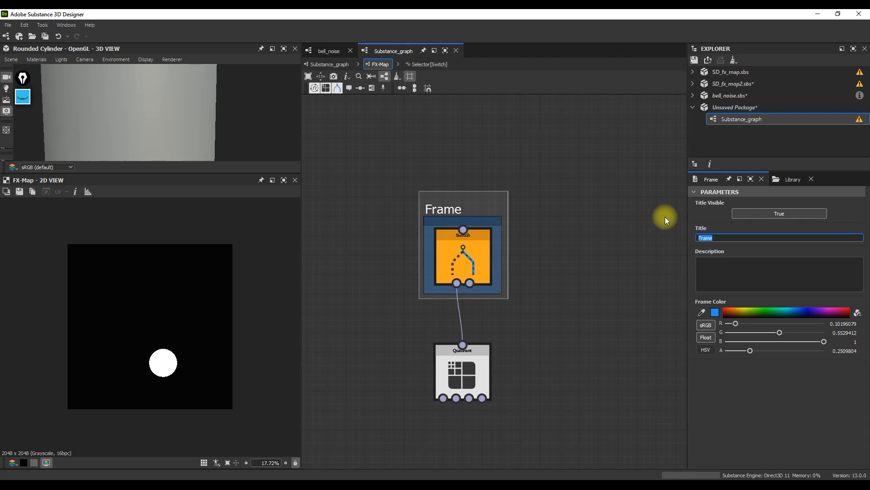
{"action": "type", "text": "создание переменных"}
{"action": "key", "text": "Return"}
Step: Delete all nodes from the Quadrant's Color / Luminosity function and reset the parameter to its default
{"action": "left_click", "coordinate": [474, 361]}
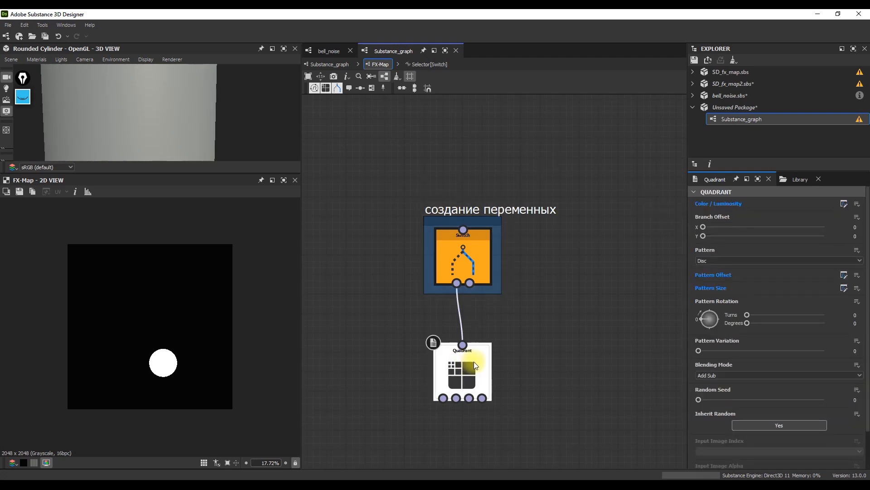
{"action": "left_click", "coordinate": [844, 204]}
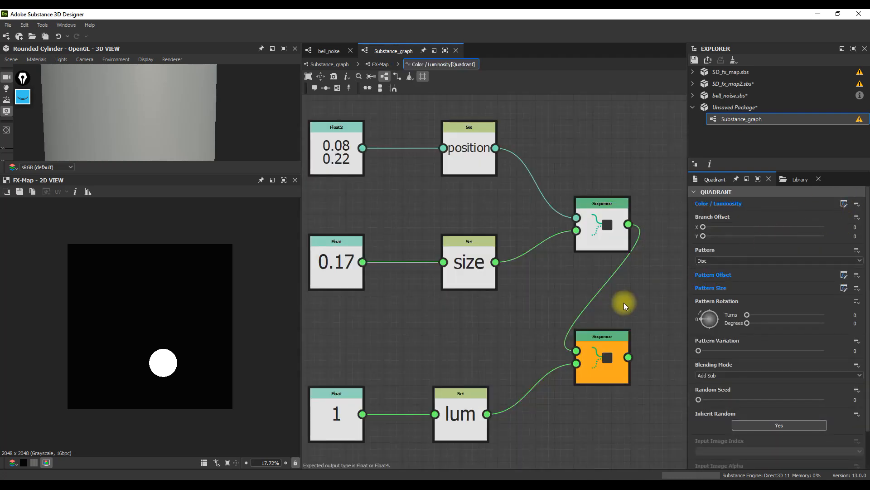
{"action": "scroll", "coordinate": [558, 311], "scroll_direction": "down", "scroll_amount": 4}
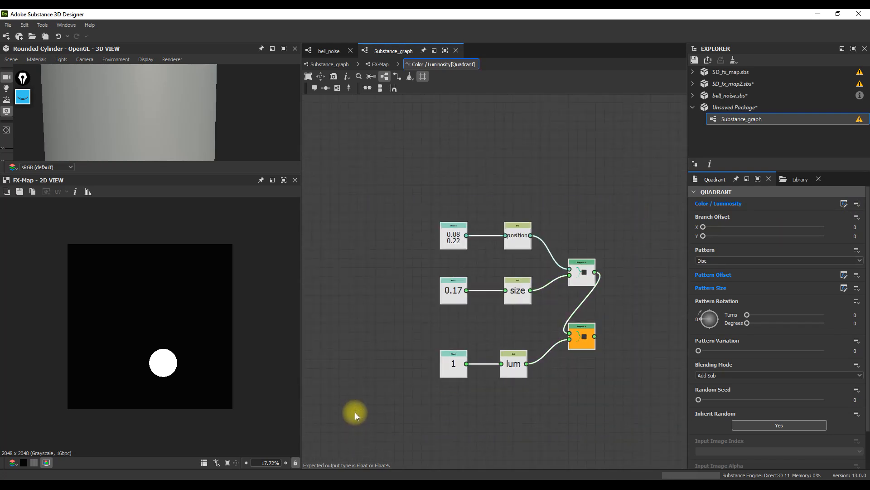
{"action": "key", "text": "Delete"}
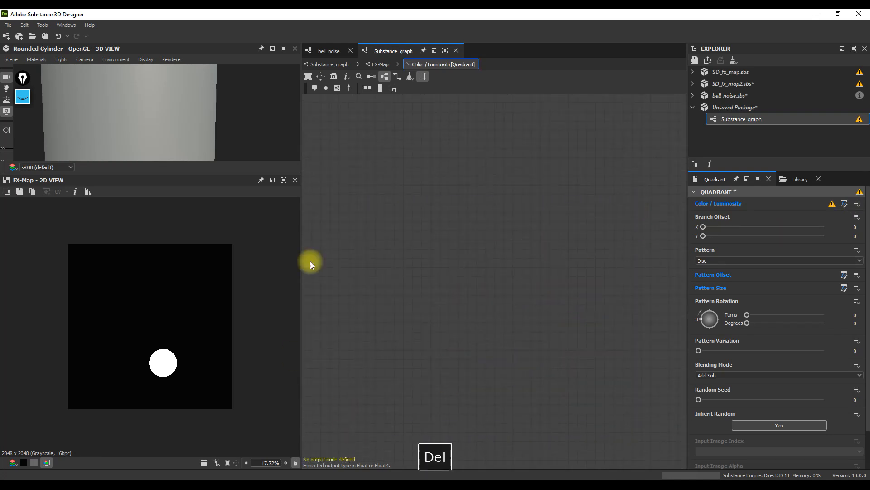
{"action": "left_click", "coordinate": [380, 65]}
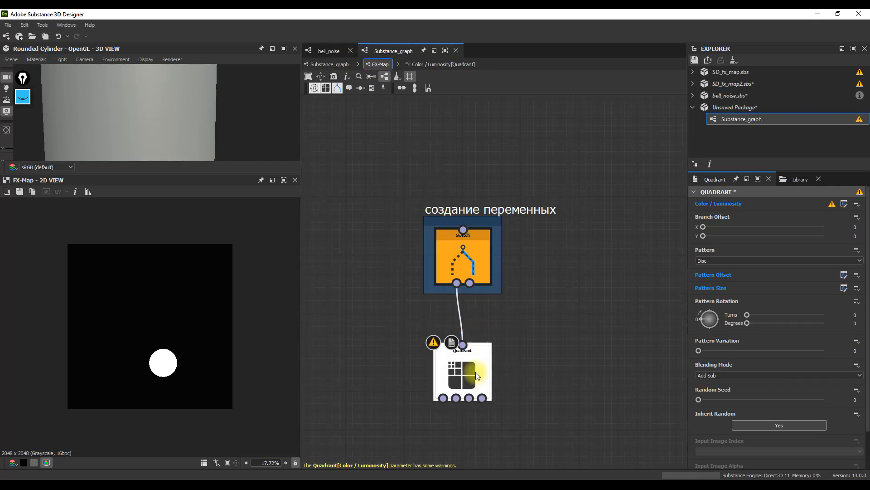
{"action": "left_click", "coordinate": [843, 203]}
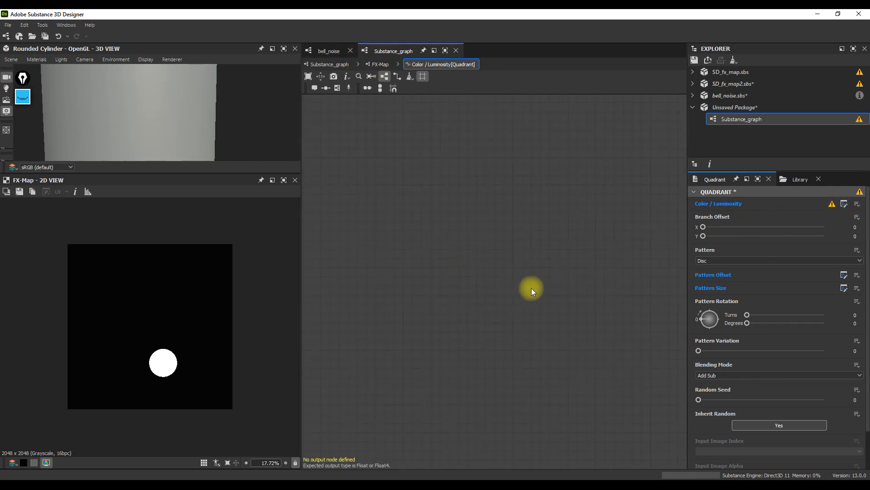
{"action": "left_click", "coordinate": [858, 205]}
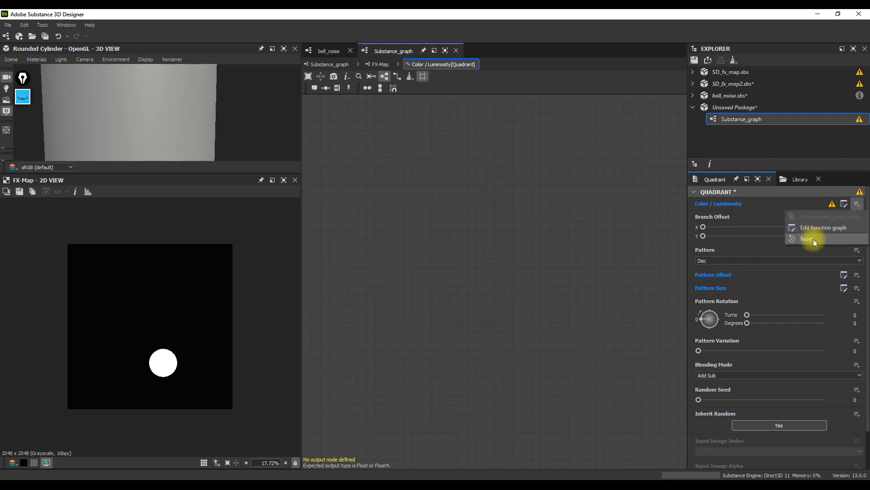
{"action": "left_click", "coordinate": [813, 238]}
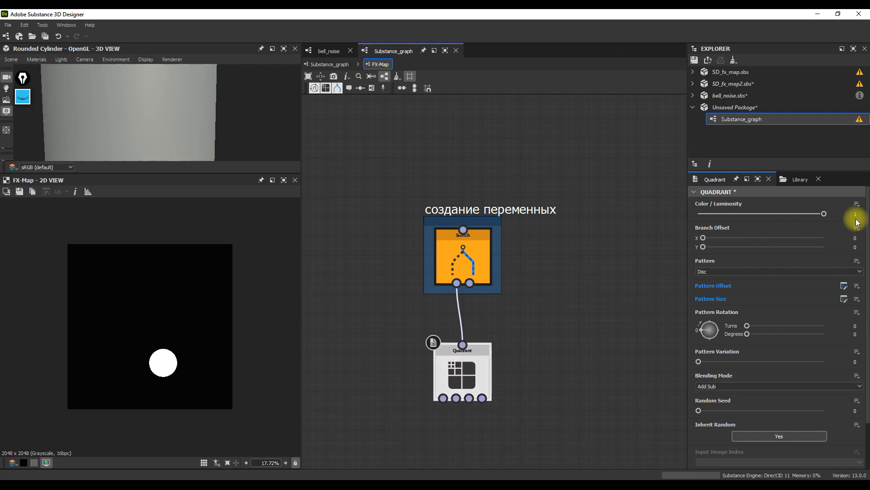
Step: Open the Switch's Selector function to view its variable nodes
{"action": "left_click", "coordinate": [468, 255]}
{"action": "left_click", "coordinate": [844, 203]}
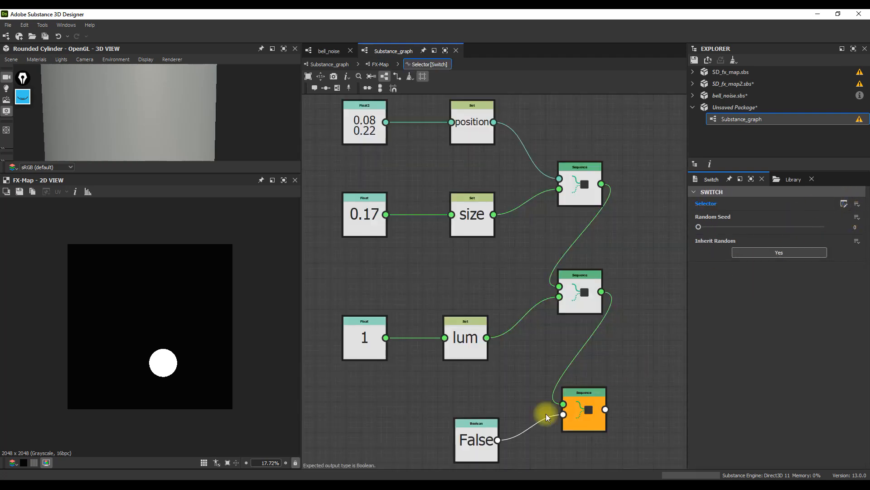
Step: Set the Float value feeding the lum variable to 0.58
{"action": "left_click", "coordinate": [347, 337]}
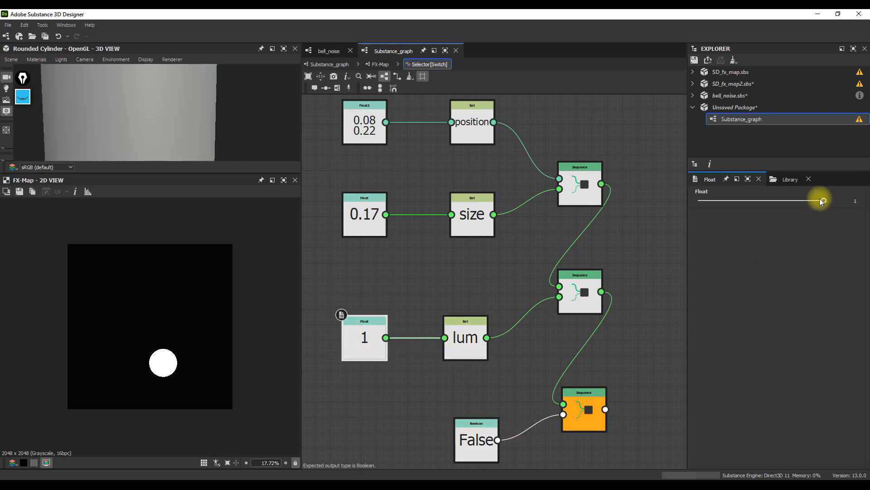
{"action": "left_click_drag", "start_coordinate": [823, 200], "coordinate": [791, 202]}
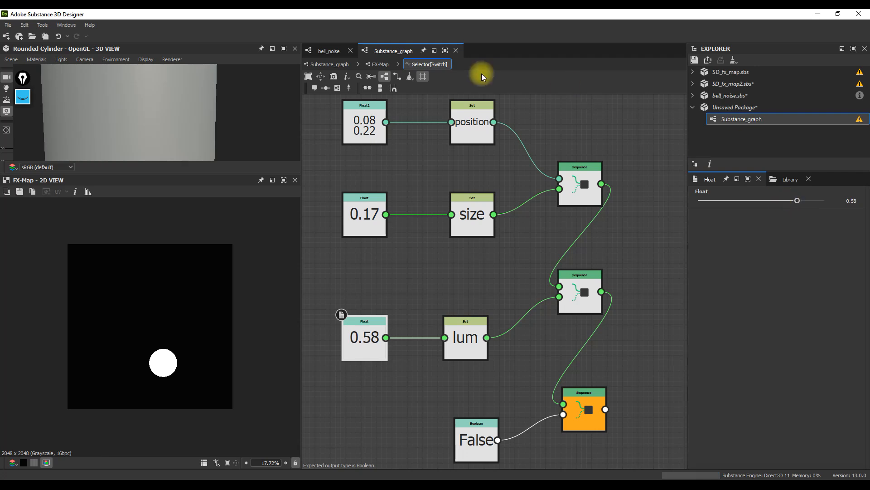
Step: Return to the FX-Map graph and create an empty function for the Quadrant's Color / Luminosity parameter
{"action": "left_click", "coordinate": [379, 64]}
{"action": "left_click", "coordinate": [340, 64]}
{"action": "left_click", "coordinate": [383, 65]}
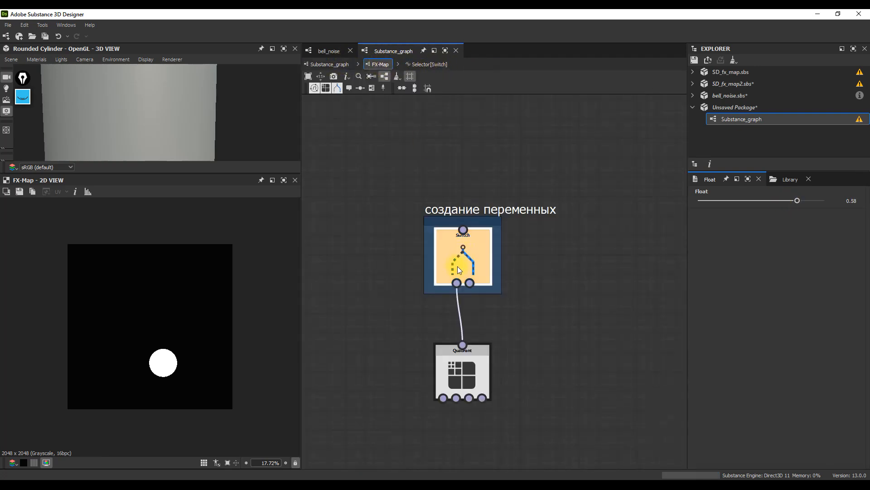
{"action": "left_click", "coordinate": [463, 362]}
{"action": "left_click", "coordinate": [856, 204]}
{"action": "left_click", "coordinate": [837, 217]}
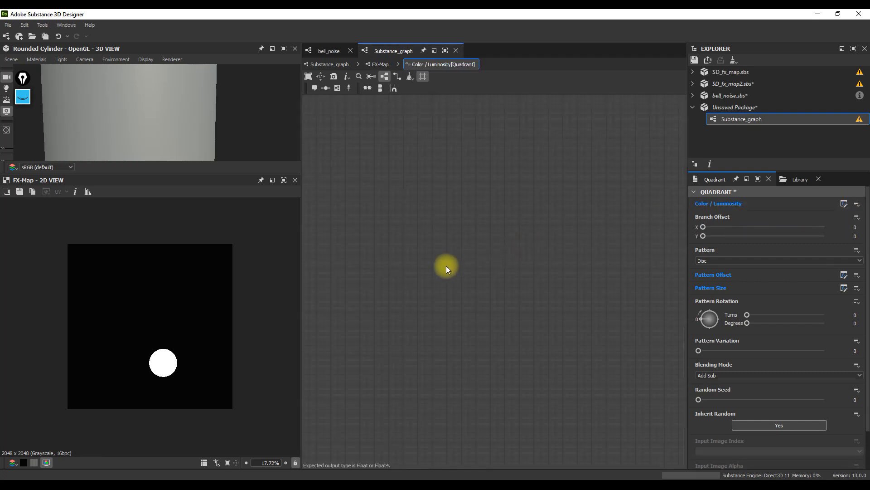
Step: Add a Get Float node to the empty Color / Luminosity function
{"action": "key", "text": "space"}
{"action": "type", "text": "nye"}
{"action": "key", "text": "BackSpace"}
{"action": "key", "text": "BackSpace"}
{"action": "key", "text": "BackSpace"}
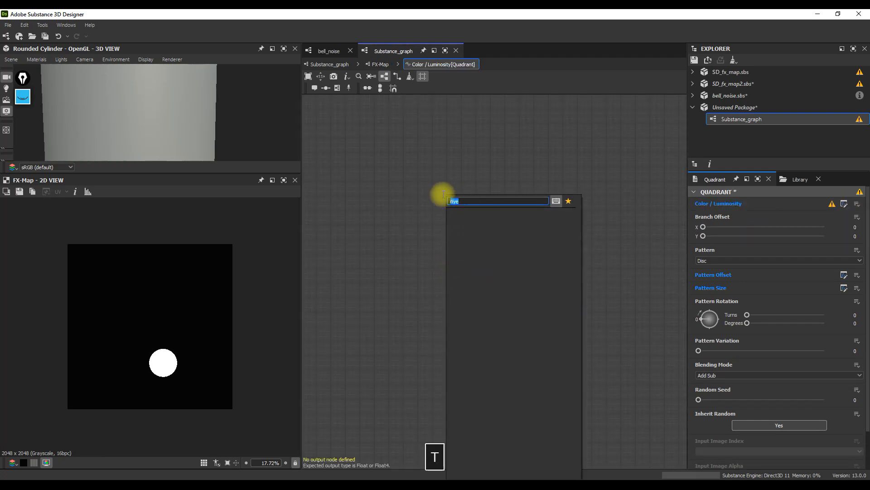
{"action": "type", "text": "get"}
{"action": "left_click", "coordinate": [479, 218]}
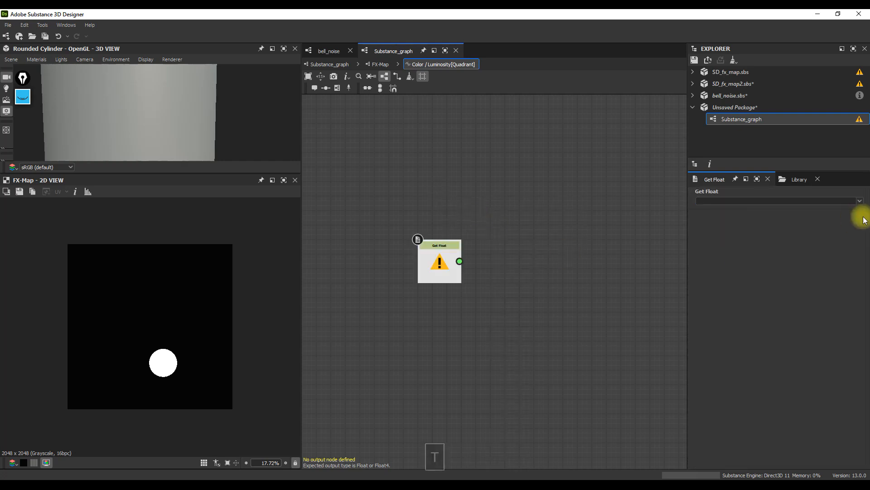
Step: Make the Get Float node read the variable lum and set it as the function's output node
{"action": "left_click", "coordinate": [859, 201]}
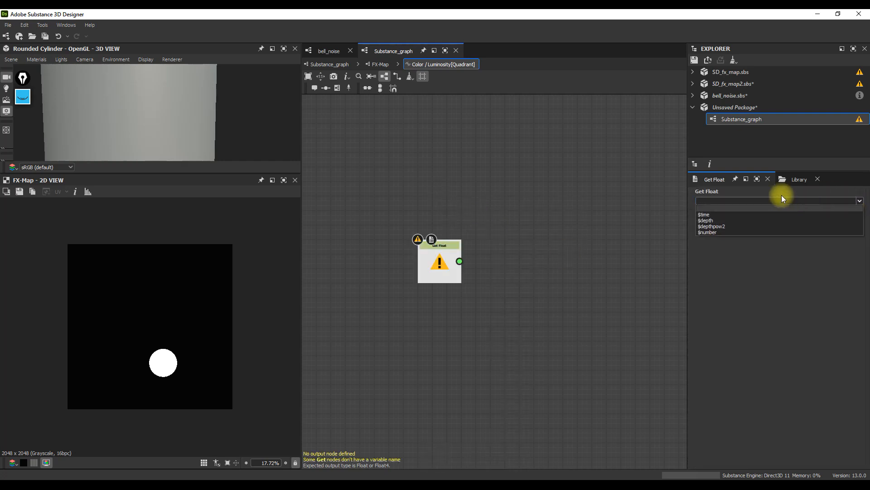
{"action": "left_click", "coordinate": [711, 200]}
{"action": "type", "text": "lum"}
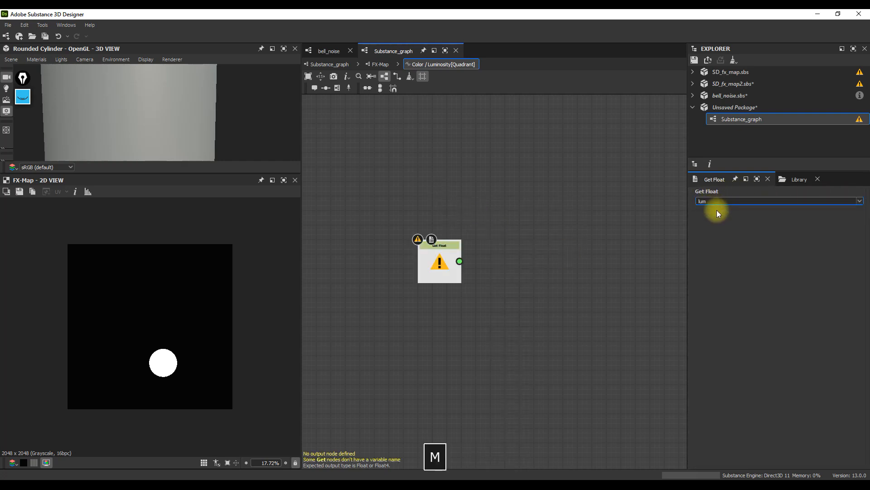
{"action": "key", "text": "Return"}
{"action": "right_click", "coordinate": [445, 260]}
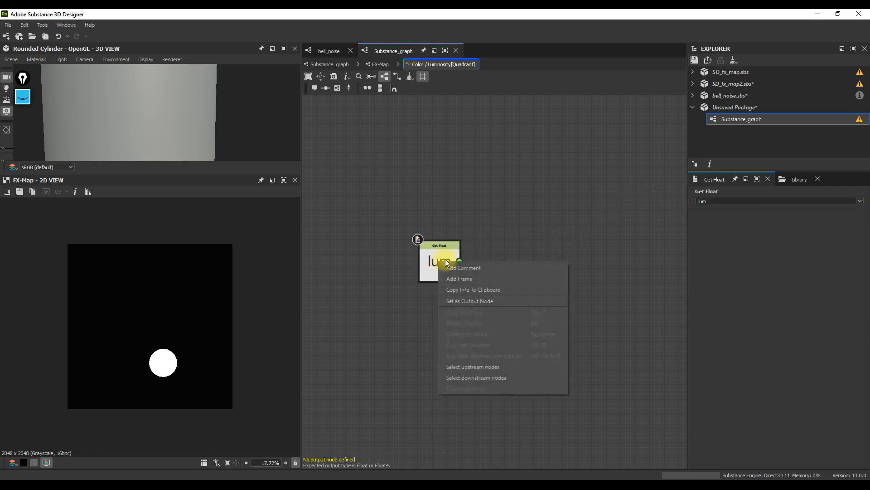
{"action": "left_click", "coordinate": [473, 301]}
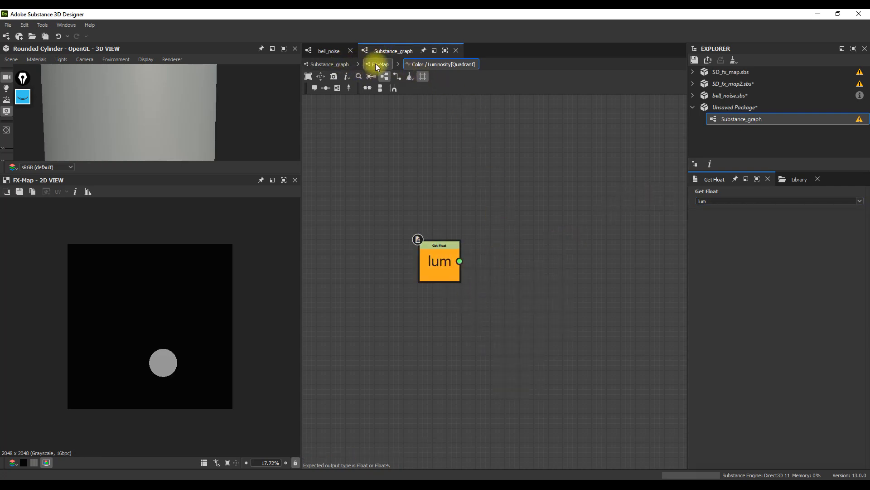
Step: Return to the FX-Map graph and reposition the framed Switch node above the Quadrant
{"action": "left_click", "coordinate": [379, 64]}
{"action": "left_click", "coordinate": [469, 258]}
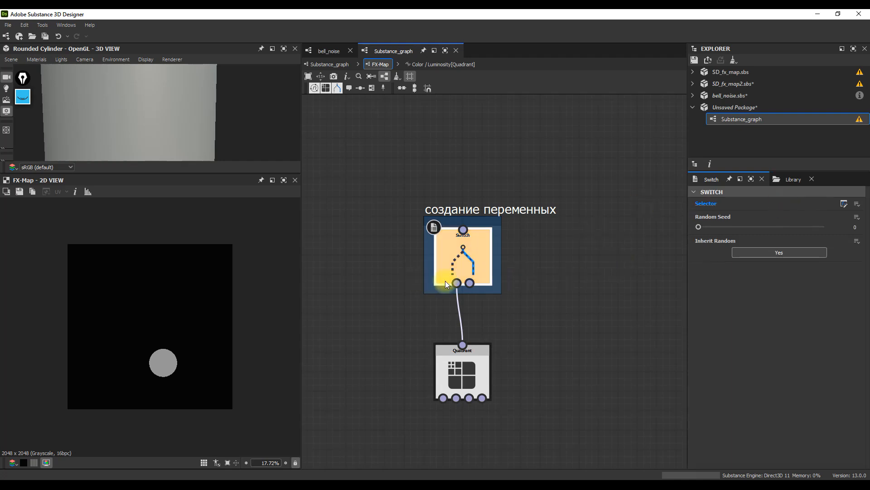
{"action": "left_click_drag", "start_coordinate": [463, 206], "coordinate": [470, 194]}
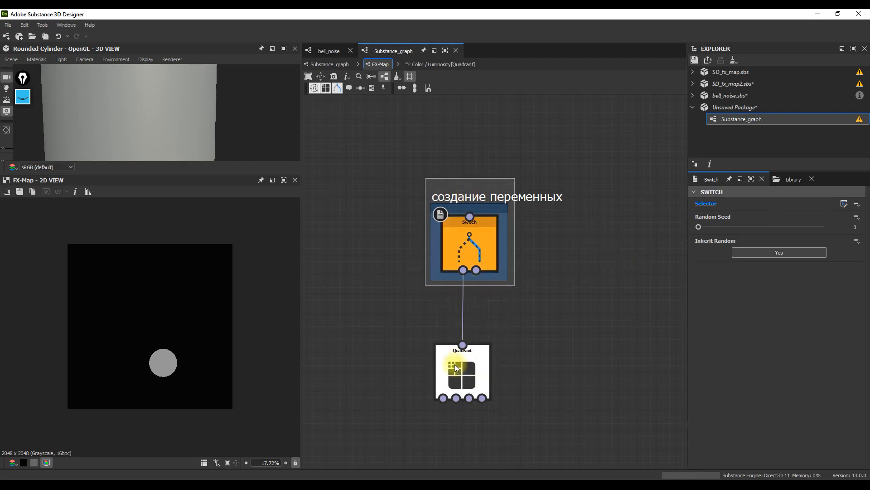
{"action": "left_click", "coordinate": [478, 376]}
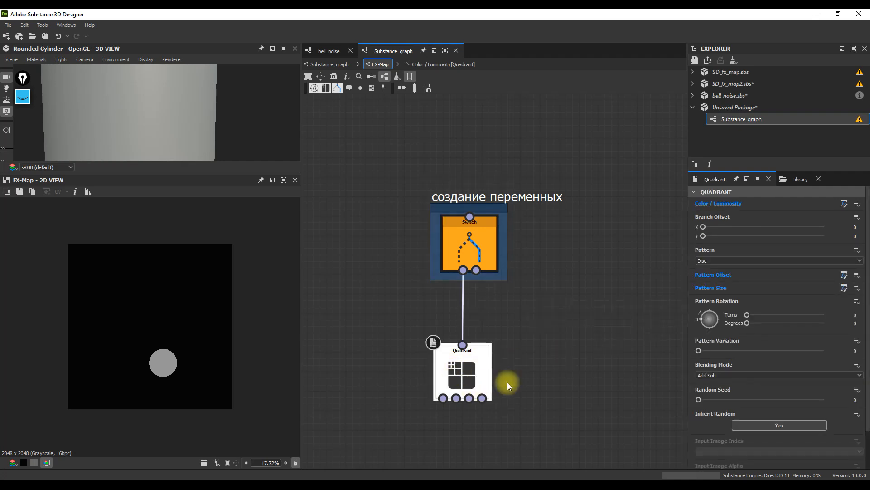
{"action": "left_click_drag", "start_coordinate": [486, 182], "coordinate": [480, 175]}
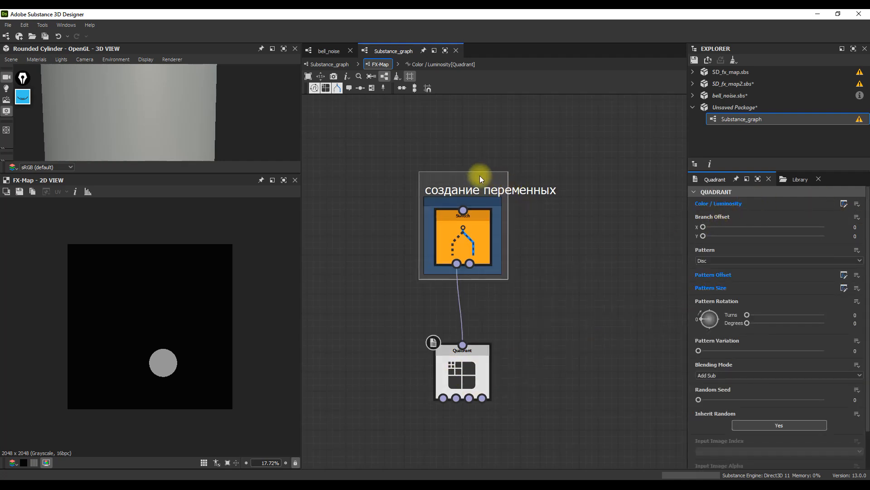
{"action": "left_click", "coordinate": [460, 367]}
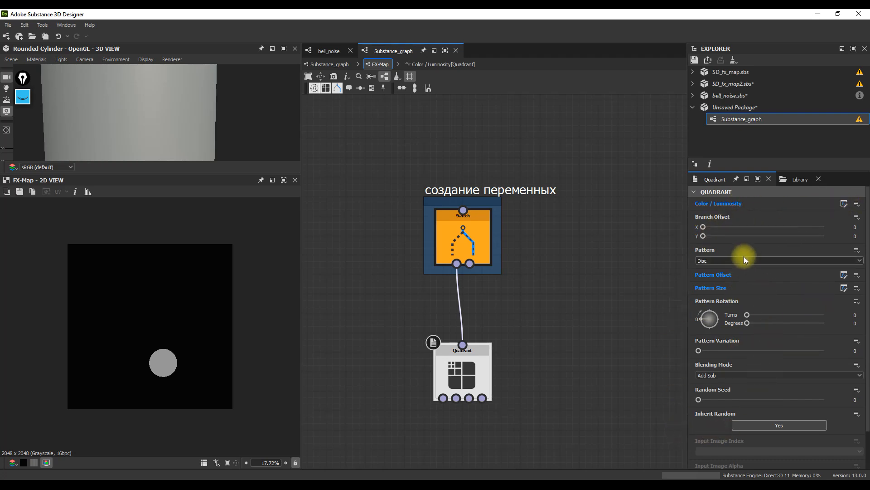
{"action": "left_click_drag", "start_coordinate": [464, 189], "coordinate": [461, 175]}
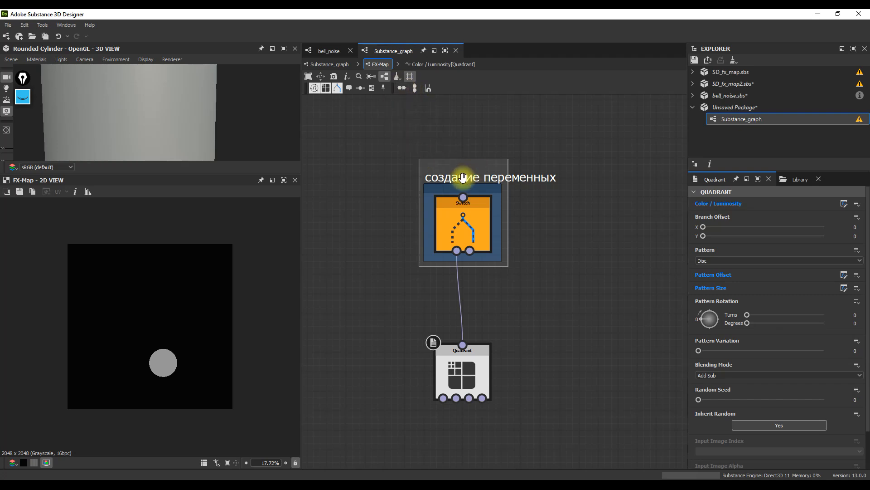
{"action": "scroll", "coordinate": [465, 179], "scroll_direction": "down", "scroll_amount": 3}
{"action": "middle_click_drag", "start_coordinate": [464, 179], "coordinate": [449, 320]}
{"action": "left_click_drag", "start_coordinate": [449, 316], "coordinate": [453, 313]}
{"action": "scroll", "coordinate": [448, 347], "scroll_direction": "down", "scroll_amount": 1}
{"action": "middle_click_drag", "start_coordinate": [449, 349], "coordinate": [439, 268]}
{"action": "scroll", "coordinate": [443, 251], "scroll_direction": "up", "scroll_amount": 1}
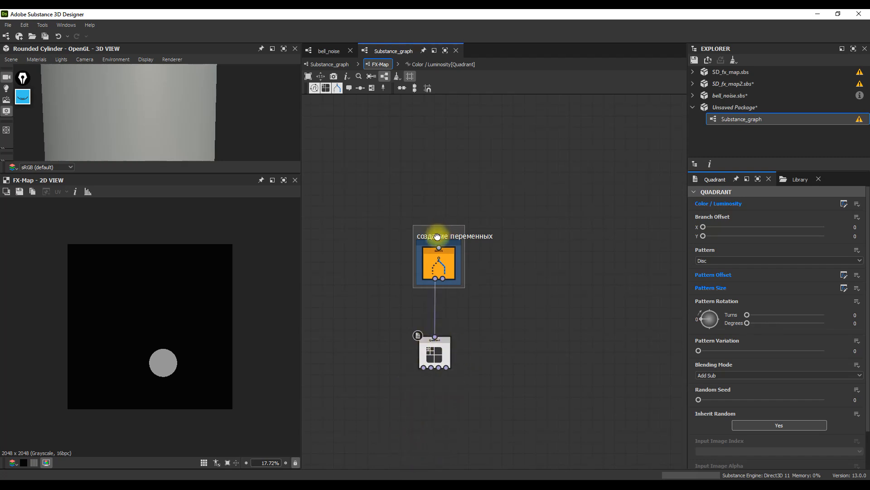
{"action": "left_click_drag", "start_coordinate": [441, 242], "coordinate": [438, 250]}
Step: In the Switch's Selector function, set the lum value to 1, size to 0.09 and position to 0.2, -0.27
{"action": "left_click", "coordinate": [439, 269]}
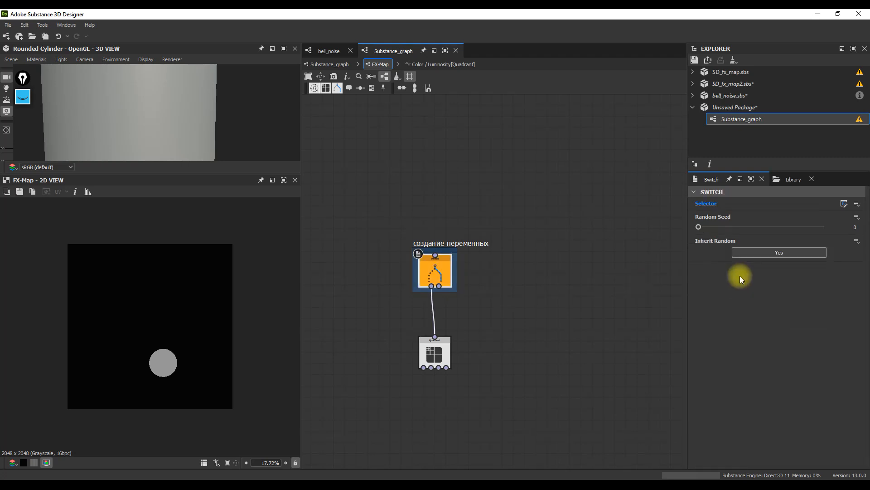
{"action": "left_click", "coordinate": [844, 203]}
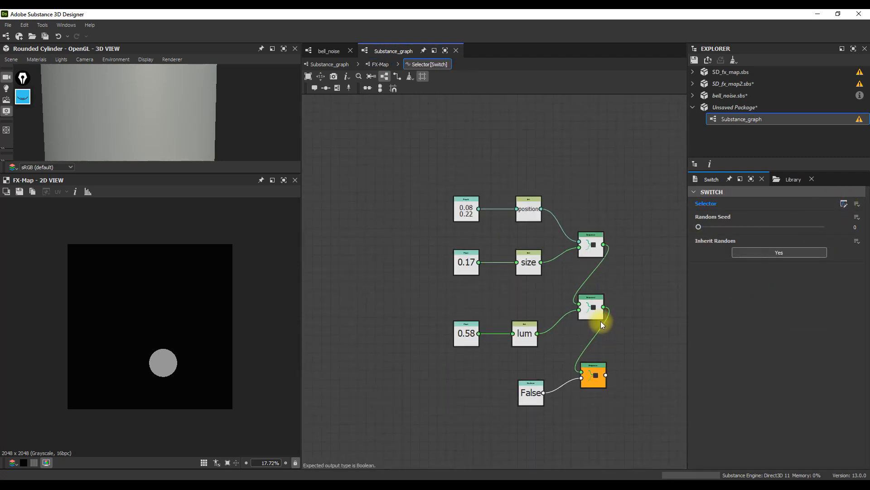
{"action": "left_click", "coordinate": [466, 334]}
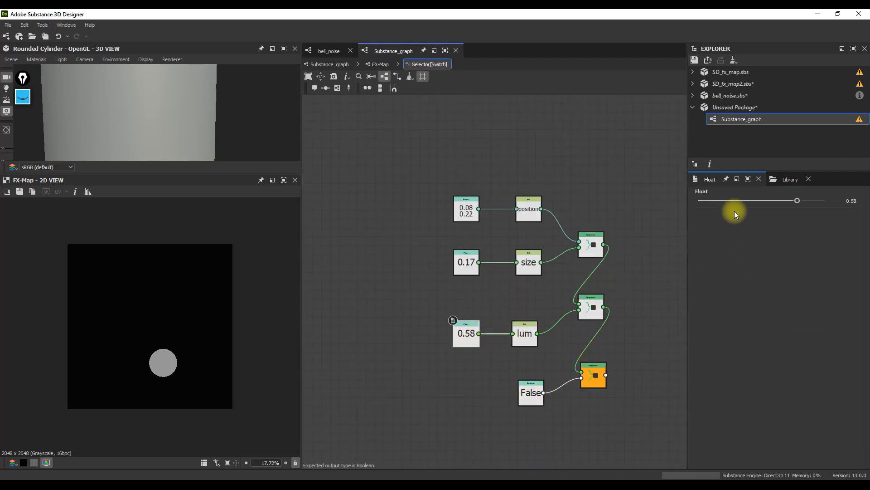
{"action": "left_click_drag", "start_coordinate": [798, 200], "coordinate": [839, 201]}
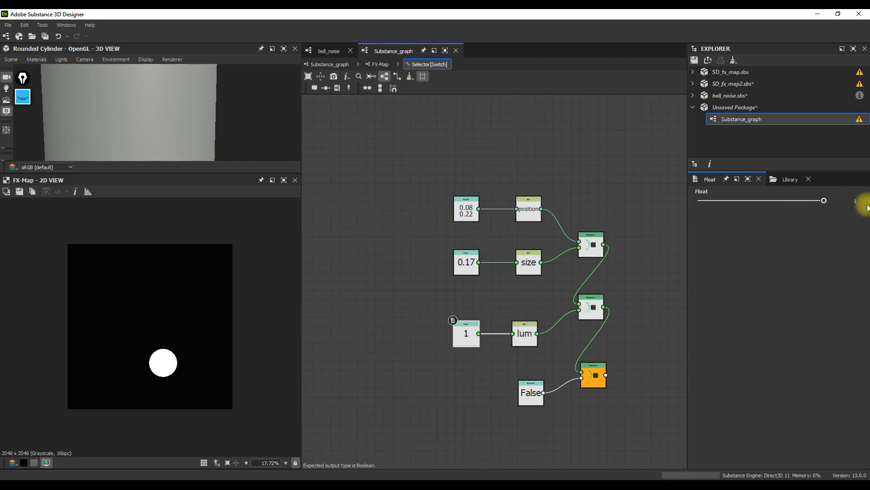
{"action": "left_click", "coordinate": [469, 265]}
{"action": "mouse_move", "coordinate": [767, 200]}
{"action": "left_mouse_down"}
{"action": "mouse_move", "coordinate": [760, 200]}
{"action": "mouse_move", "coordinate": [782, 200]}
{"action": "mouse_move", "coordinate": [746, 215]}
{"action": "mouse_move", "coordinate": [774, 200]}
{"action": "left_mouse_up"}
{"action": "left_click", "coordinate": [474, 209]}
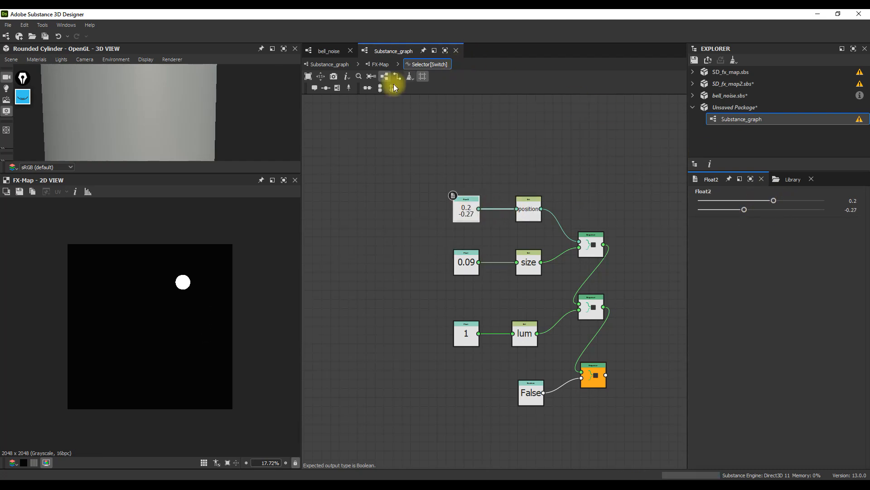
Step: In the FX-Map graph, replace the framed Switch with an Iterate node whose second output connects to the Quadrant
{"action": "left_click", "coordinate": [379, 64]}
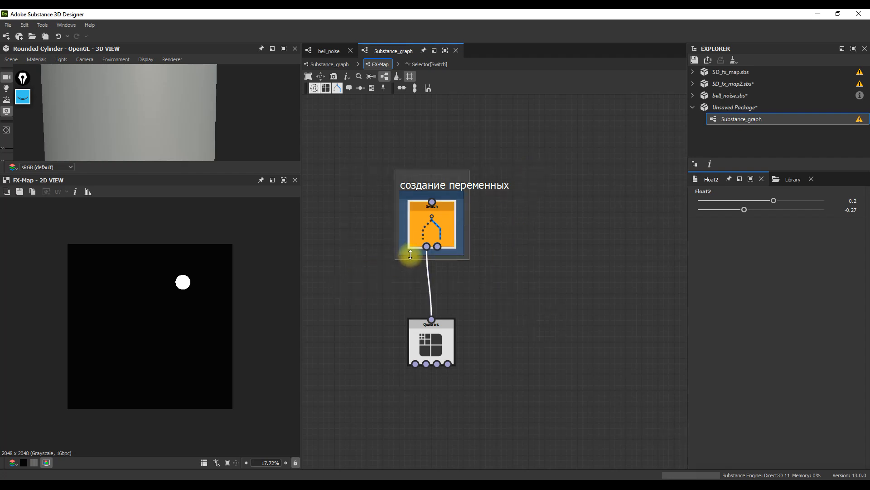
{"action": "key", "text": "Delete"}
{"action": "left_click_drag", "start_coordinate": [430, 322], "coordinate": [435, 274]}
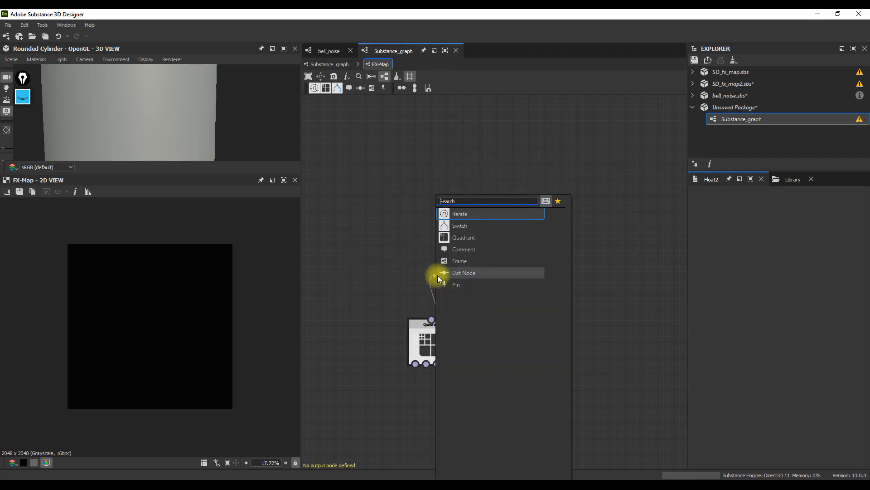
{"action": "left_click", "coordinate": [461, 213]}
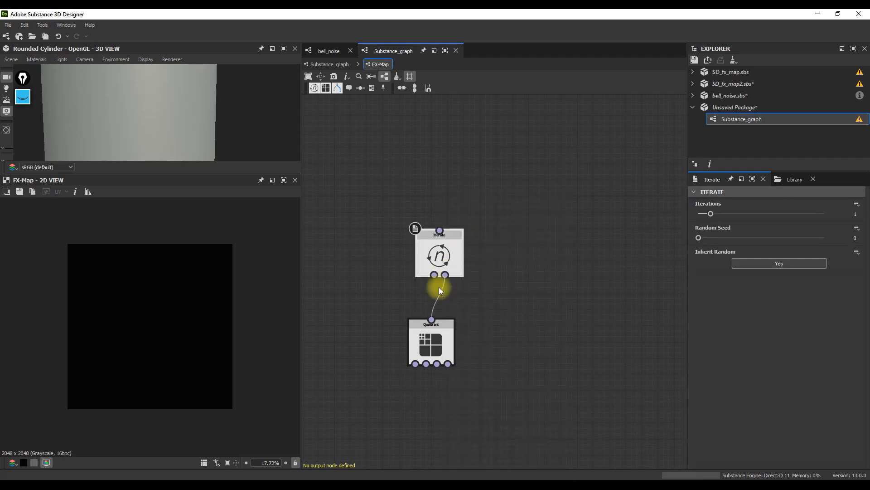
Step: Add a second Iterate node above the first, link its second output to it, and make it the root node
{"action": "left_click_drag", "start_coordinate": [442, 252], "coordinate": [443, 190]}
{"action": "right_click", "coordinate": [434, 245]}
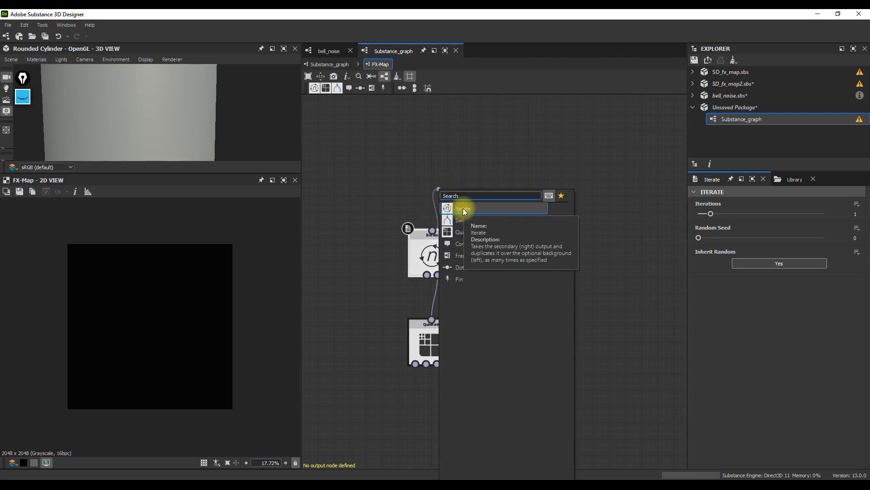
{"action": "left_click", "coordinate": [463, 209]}
{"action": "right_click", "coordinate": [446, 175]}
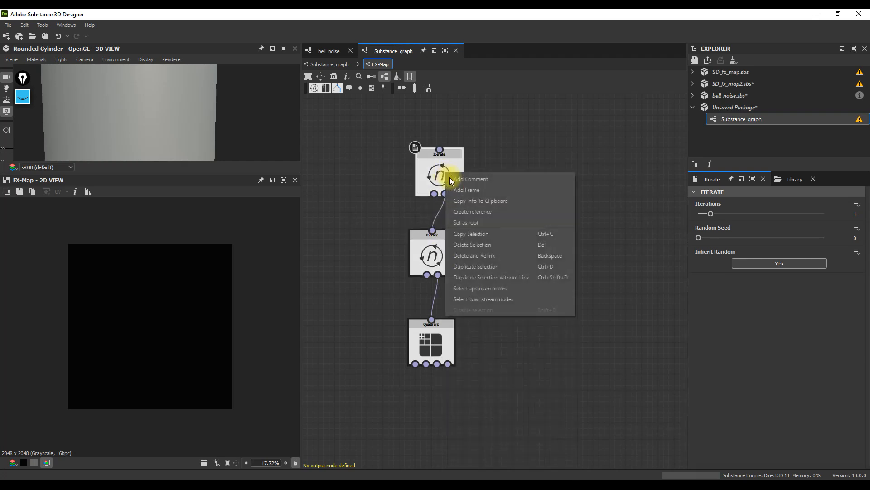
{"action": "left_click", "coordinate": [478, 221]}
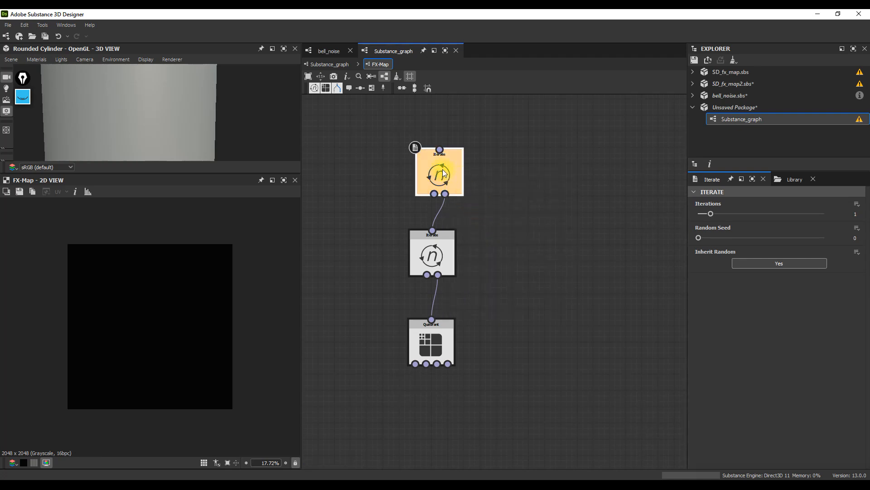
{"action": "left_click_drag", "start_coordinate": [438, 178], "coordinate": [436, 175]}
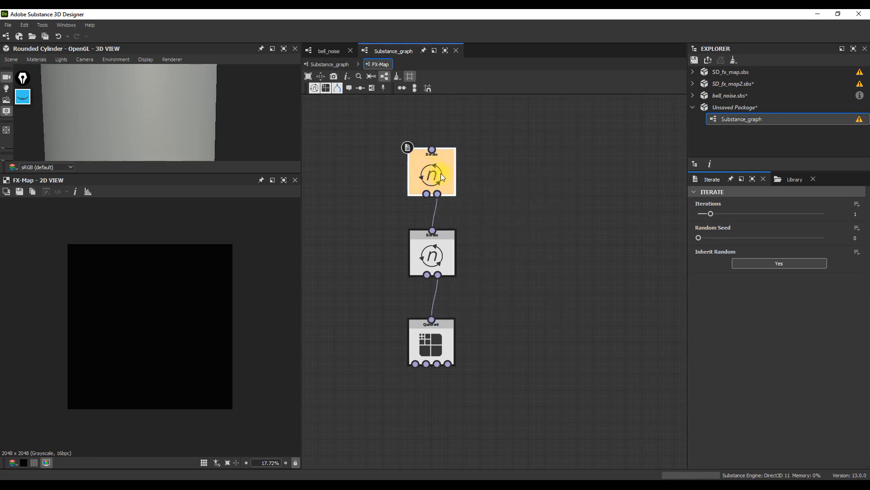
Step: Drive the Iterations parameter of both Iterate nodes with the existing graph input amount
{"action": "scroll", "coordinate": [437, 172], "scroll_direction": "down", "scroll_amount": 3}
{"action": "scroll", "coordinate": [458, 188], "scroll_direction": "up", "scroll_amount": 3}
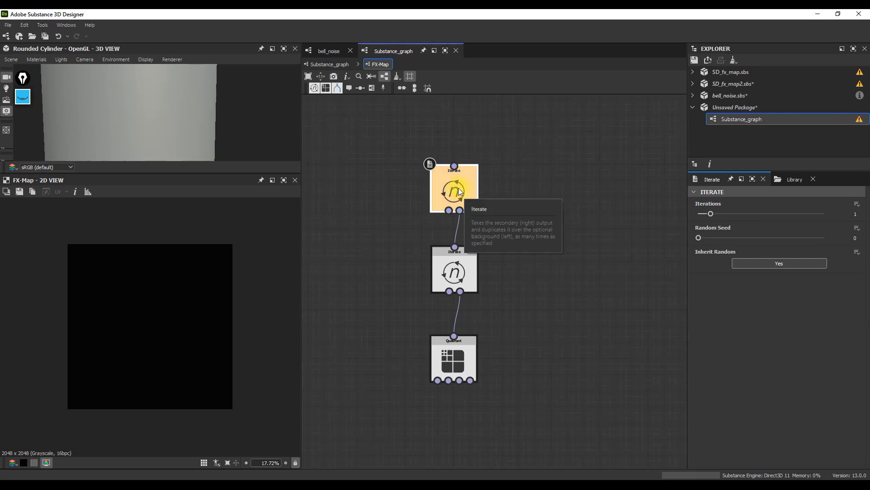
{"action": "left_click", "coordinate": [857, 203]}
{"action": "left_click", "coordinate": [810, 262]}
{"action": "left_click", "coordinate": [472, 268]}
{"action": "left_click", "coordinate": [857, 204]}
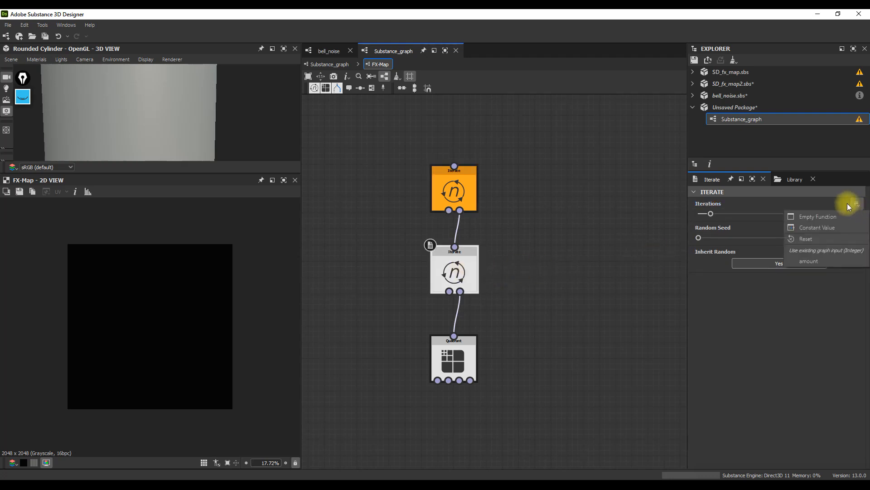
{"action": "left_click", "coordinate": [811, 262]}
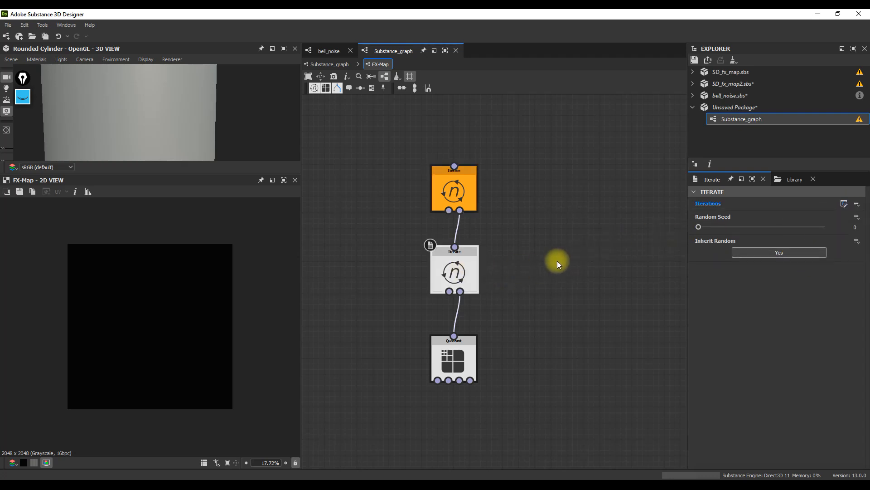
Step: Review the Quadrant's Pattern Offset, Pattern Size and Color / Luminosity functions, and reset all three parameters to their defaults
{"action": "left_click", "coordinate": [454, 363]}
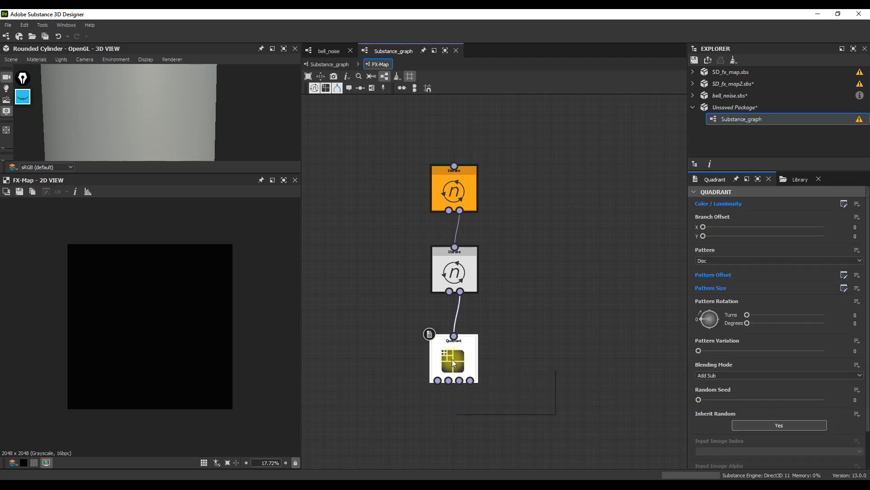
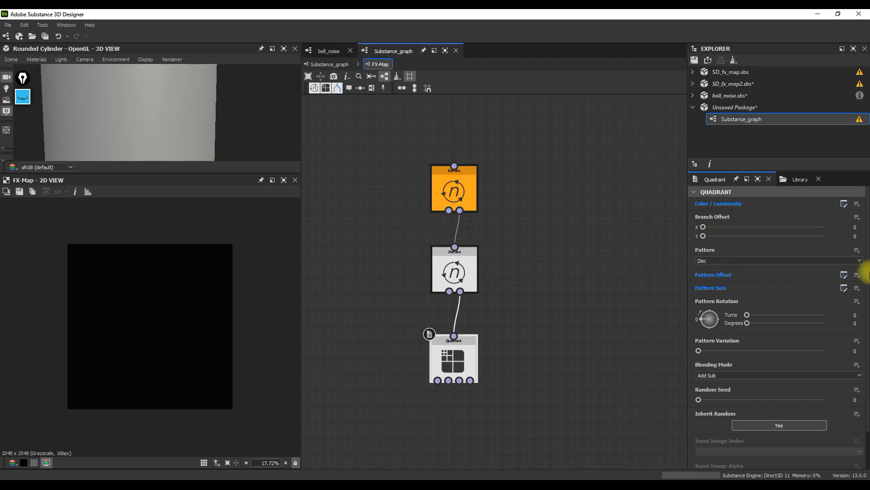
{"action": "left_click", "coordinate": [844, 275]}
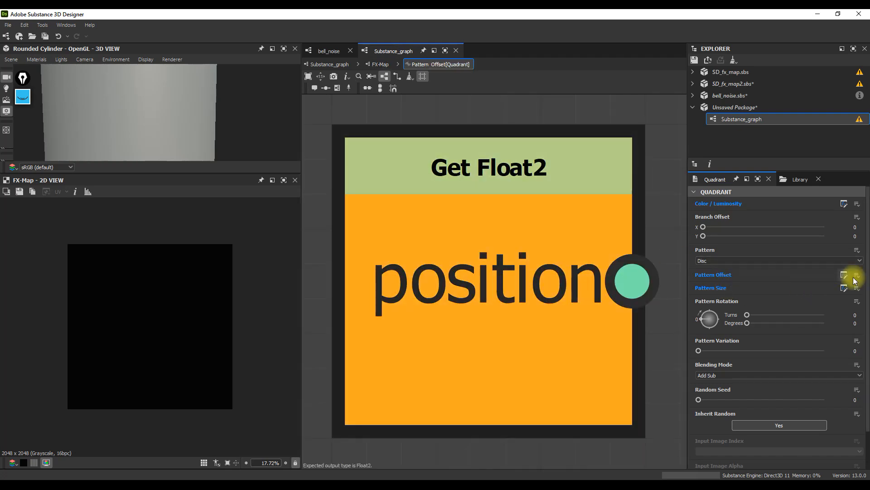
{"action": "left_click", "coordinate": [844, 289]}
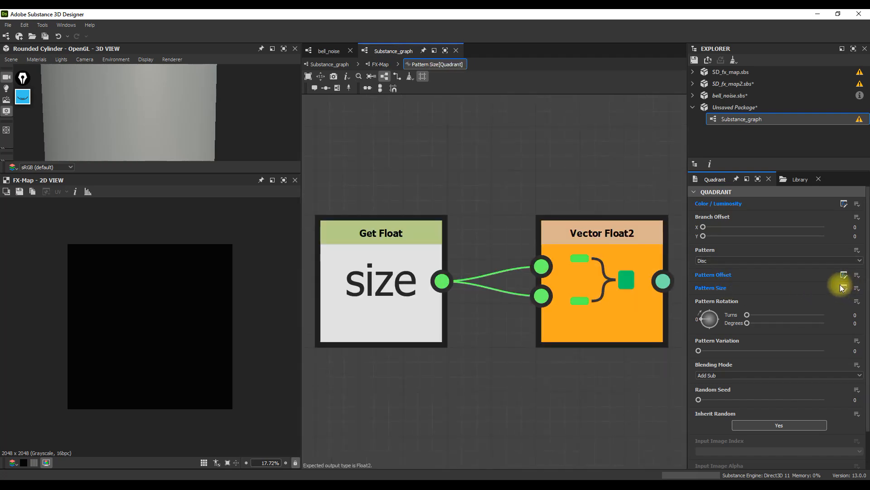
{"action": "left_click", "coordinate": [845, 204]}
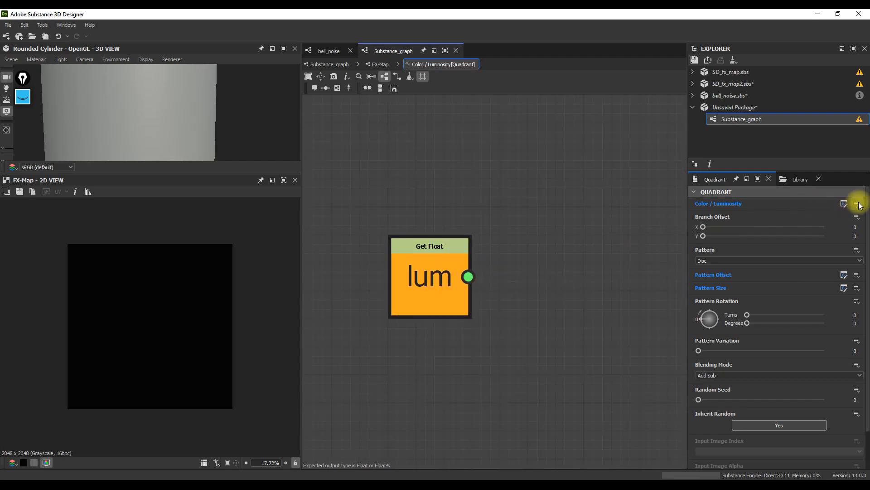
{"action": "left_click", "coordinate": [860, 204]}
{"action": "left_click", "coordinate": [811, 239]}
{"action": "left_click", "coordinate": [859, 289]}
{"action": "left_click", "coordinate": [811, 312]}
{"action": "left_click", "coordinate": [857, 321]}
{"action": "left_click", "coordinate": [813, 353]}
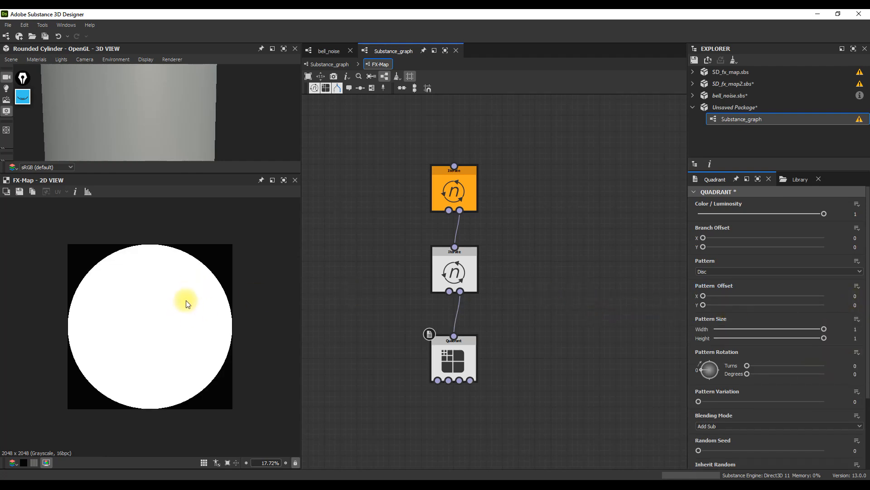
Step: In Substance_graph, make the second FX-Map node's Output Format absolute and set it to HDR High Precision (32F)
{"action": "left_click", "coordinate": [336, 64]}
{"action": "left_click", "coordinate": [503, 237]}
{"action": "left_click", "coordinate": [482, 294]}
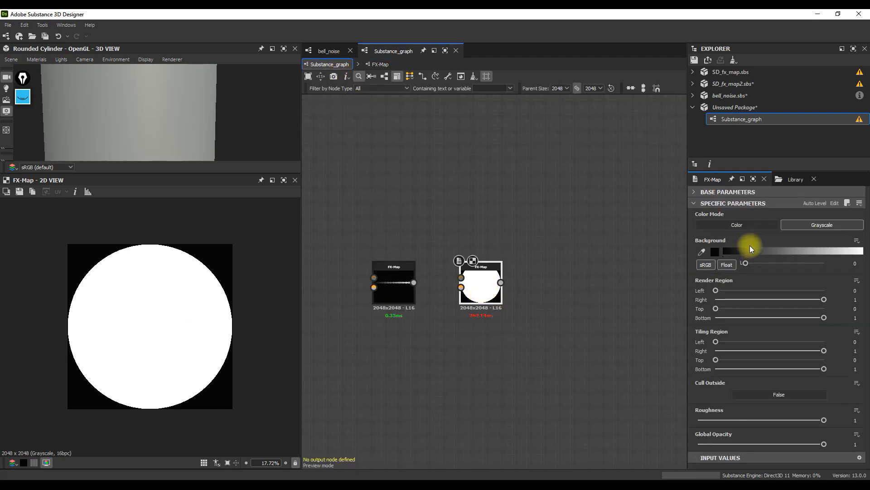
{"action": "left_click", "coordinate": [696, 192]}
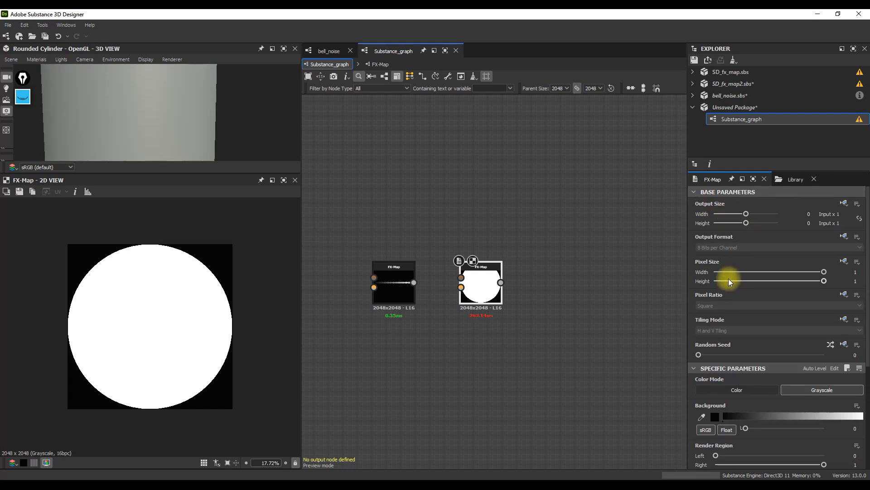
{"action": "left_click", "coordinate": [845, 236]}
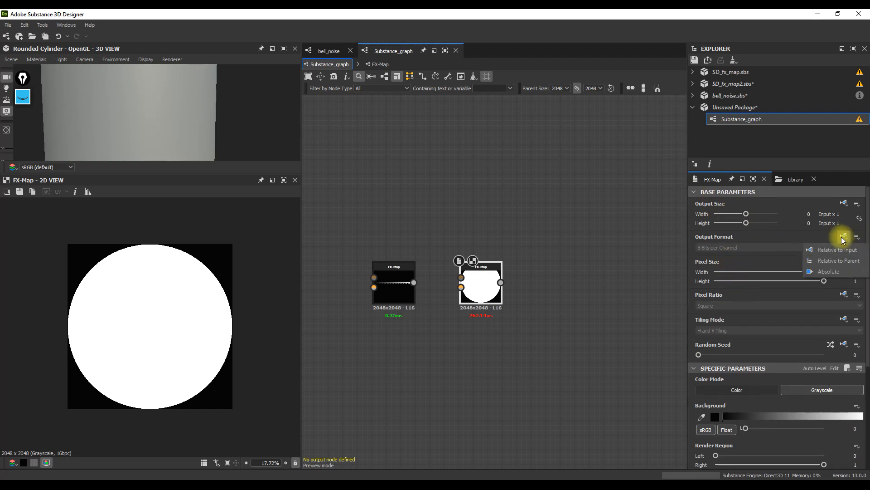
{"action": "left_click", "coordinate": [829, 272]}
{"action": "left_click", "coordinate": [771, 248]}
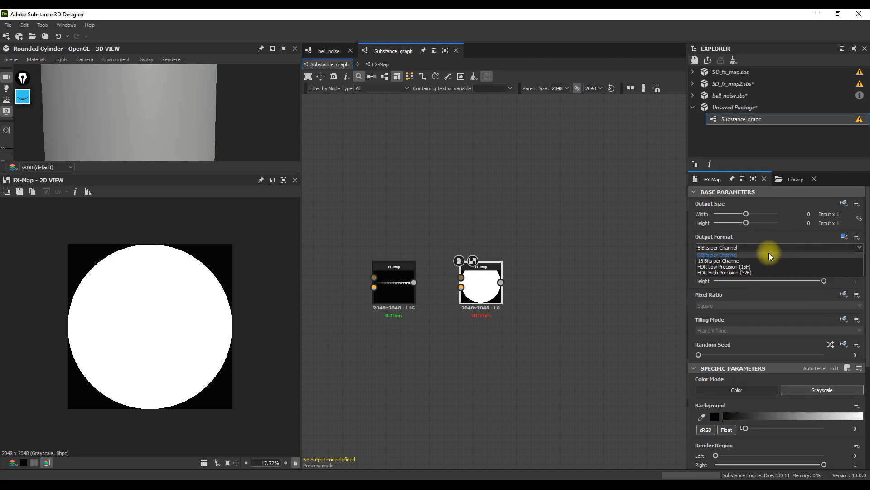
{"action": "left_click", "coordinate": [734, 273]}
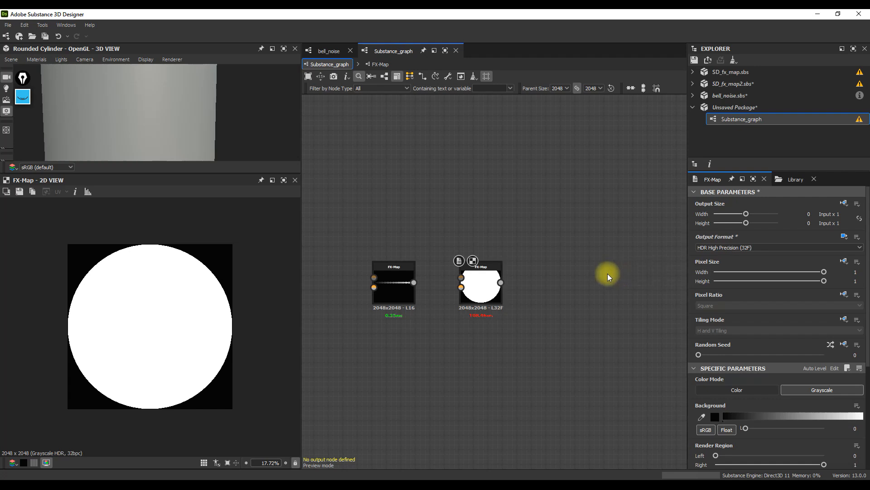
Step: Show pixel information for the FX-Map preview and compare the disc's pixel value with the graph's amount input
{"action": "left_click", "coordinate": [76, 191]}
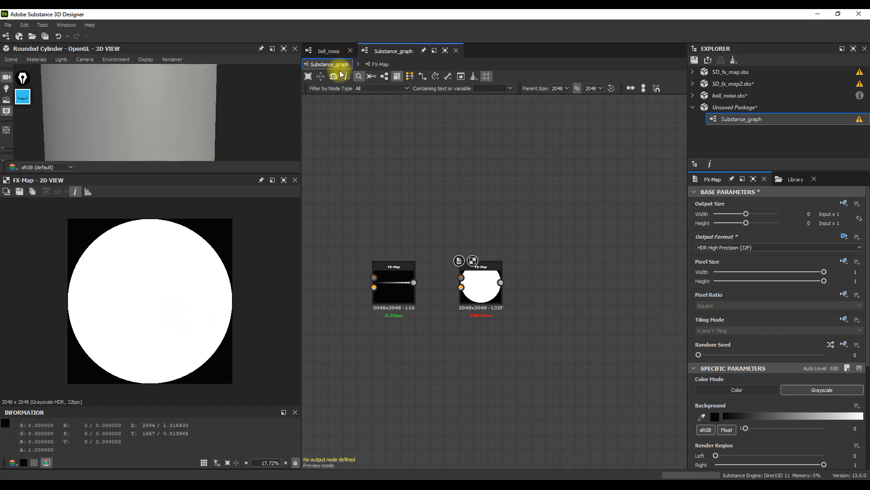
{"action": "left_click", "coordinate": [430, 170]}
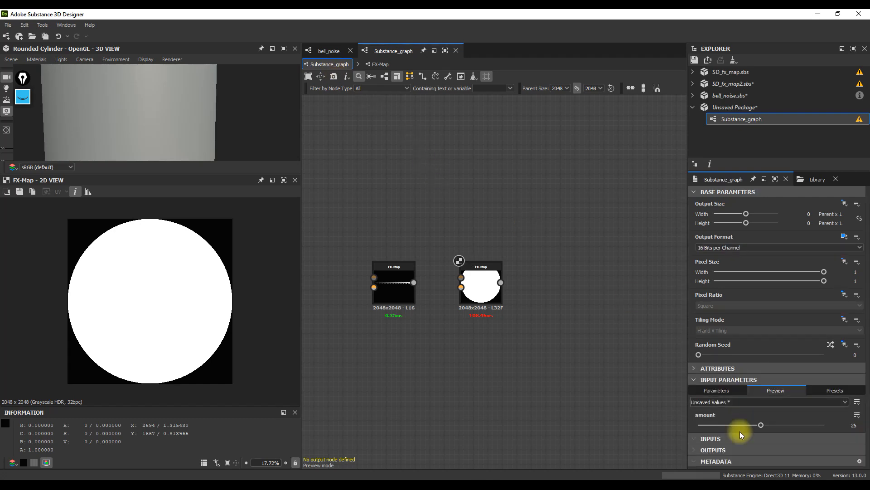
{"action": "double_click", "coordinate": [854, 426]}
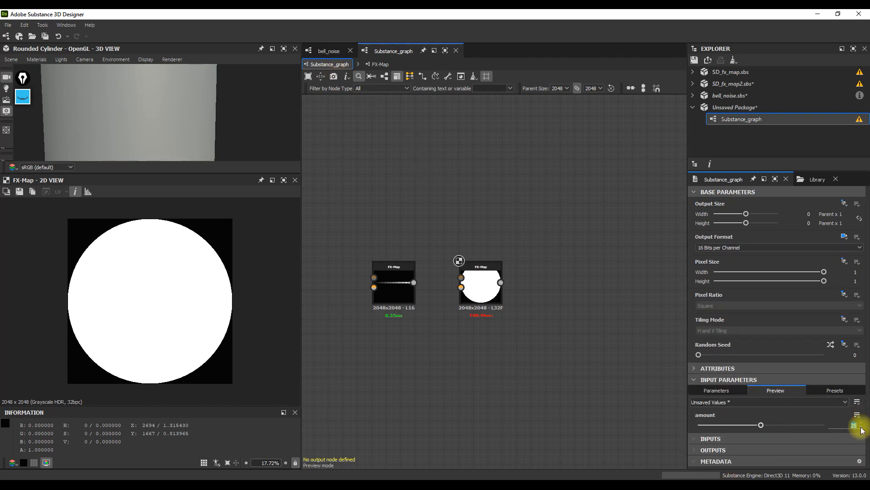
{"action": "left_click", "coordinate": [474, 287]}
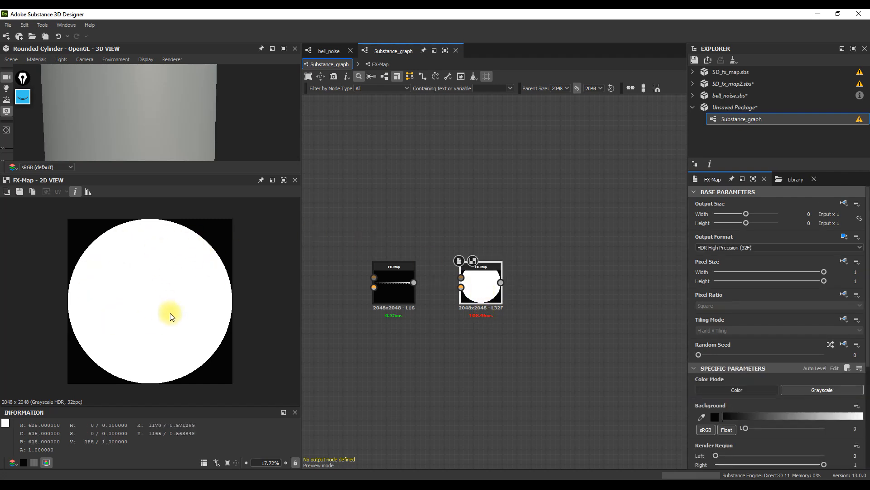
Step: In the FX-Map graph, start an empty function for the Quadrant's Pattern Size and add a Float node set to 1
{"action": "double_click", "coordinate": [481, 287]}
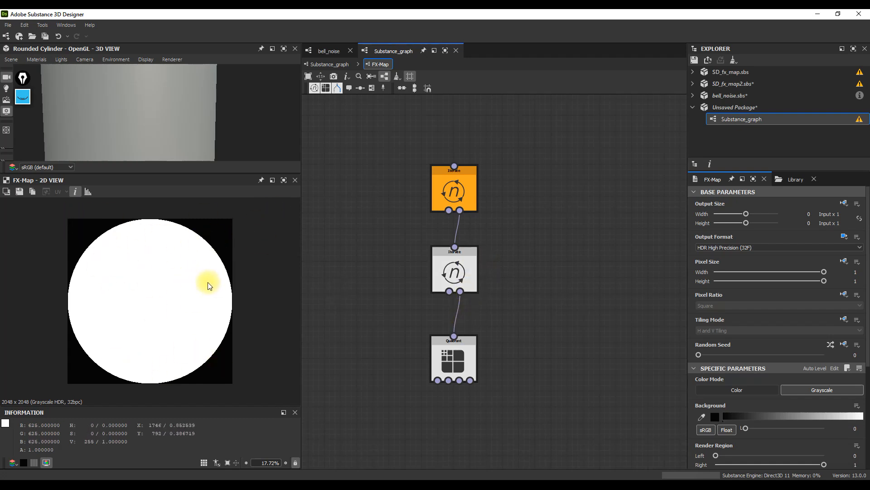
{"action": "scroll", "coordinate": [501, 345], "scroll_direction": "down", "scroll_amount": 2}
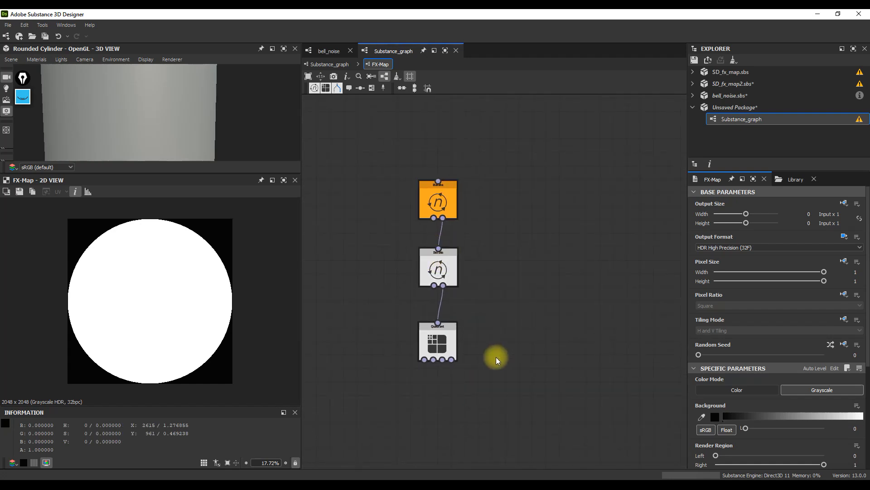
{"action": "middle_click_drag", "start_coordinate": [498, 355], "coordinate": [491, 362]}
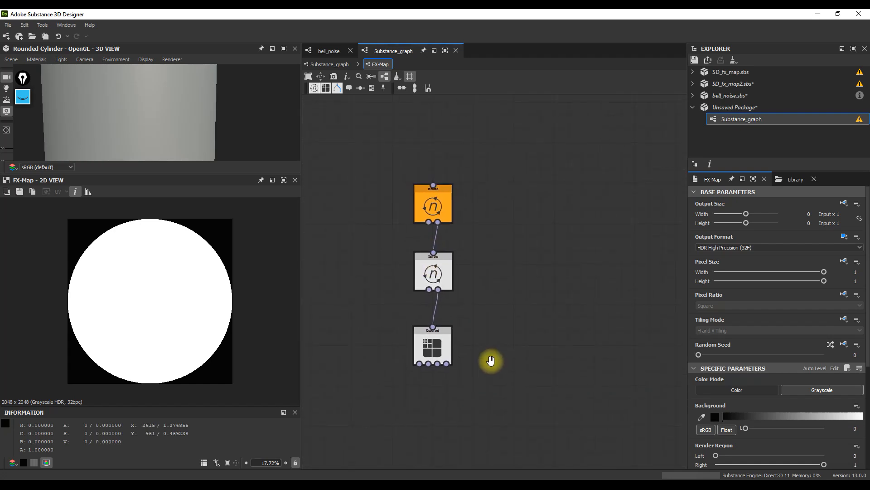
{"action": "left_click", "coordinate": [442, 344]}
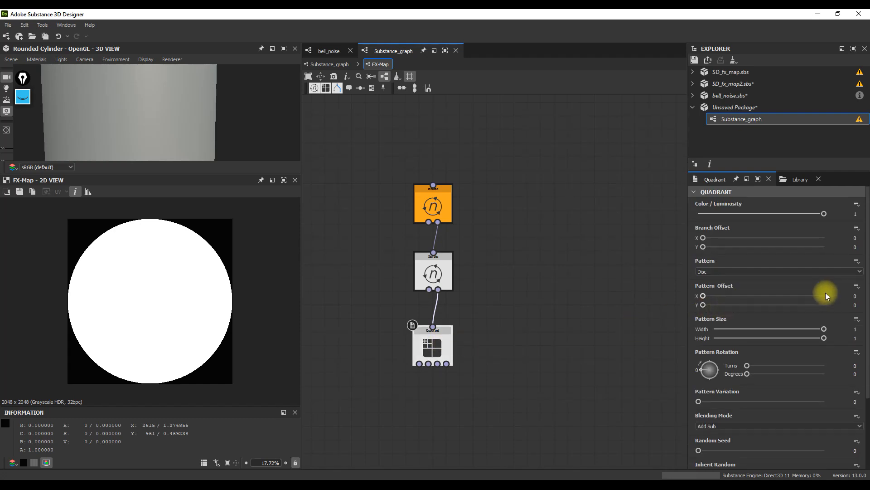
{"action": "left_click", "coordinate": [857, 324]}
{"action": "left_click", "coordinate": [839, 331]}
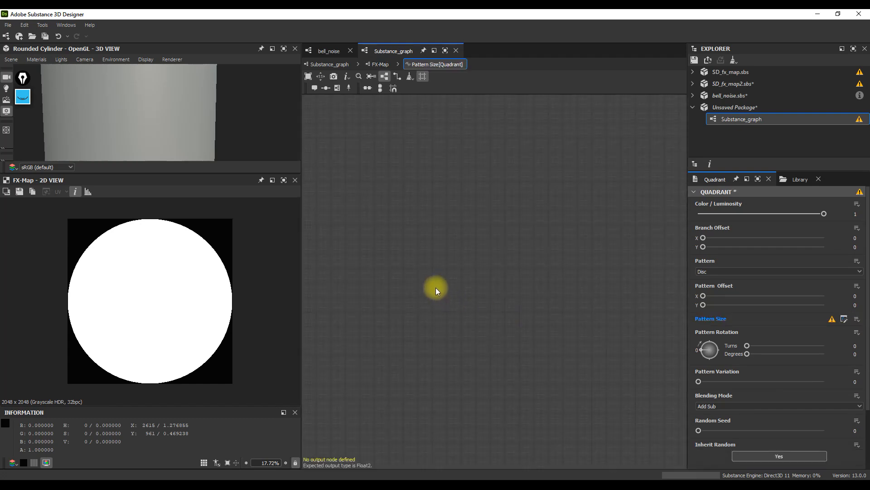
{"action": "key", "text": "space"}
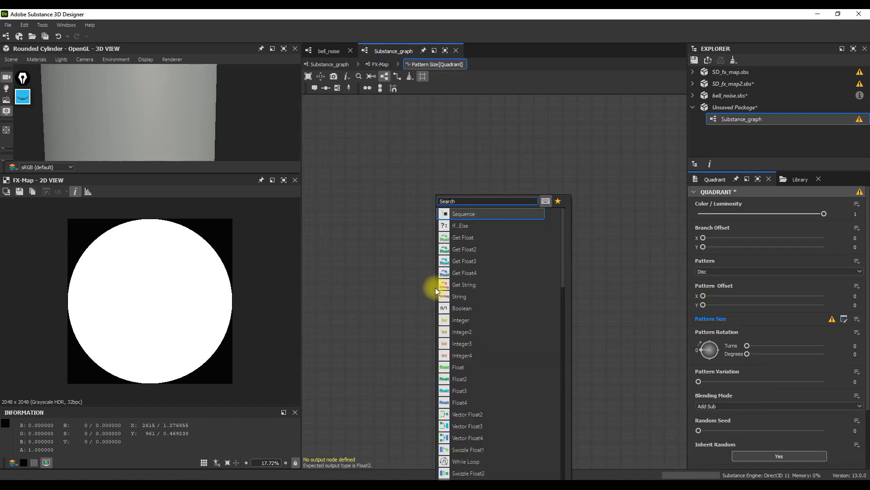
{"action": "left_click", "coordinate": [472, 366]}
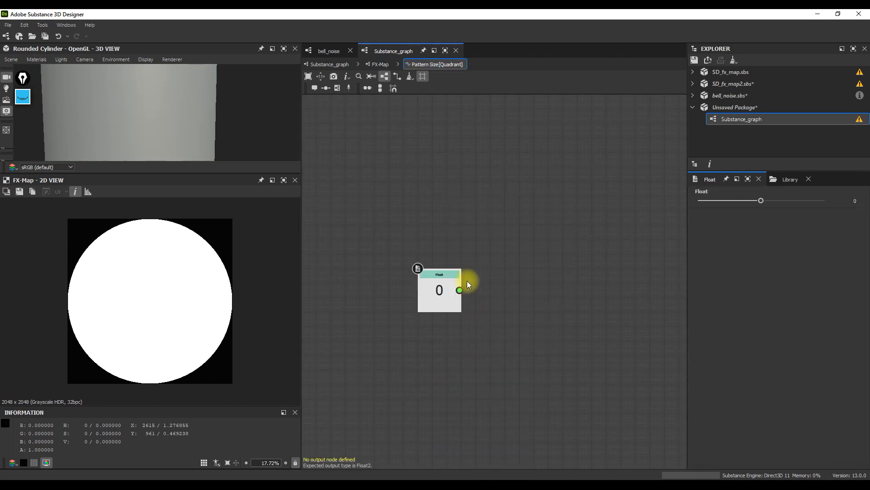
{"action": "left_click", "coordinate": [855, 201]}
{"action": "type", "text": "1"}
{"action": "key", "text": "Tab"}
Step: Feed the Float node into a Division node and add a Get Integer node that reads amount
{"action": "left_click_drag", "start_coordinate": [460, 290], "coordinate": [504, 300]}
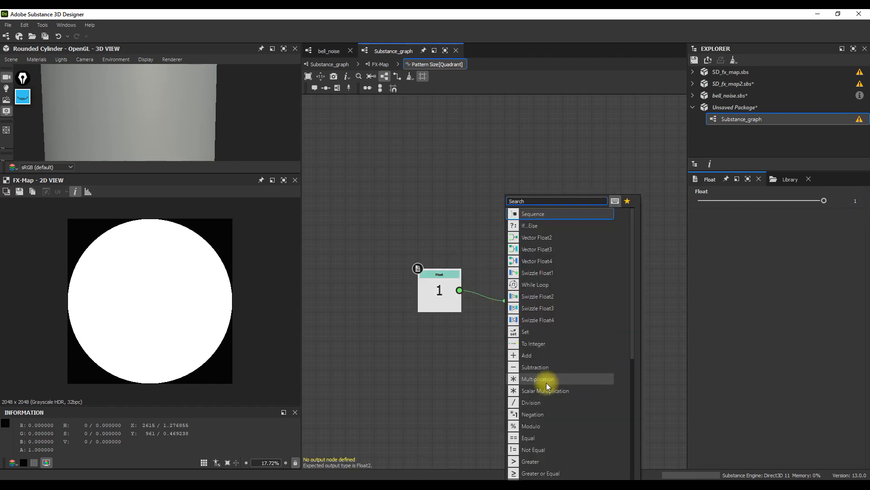
{"action": "left_click", "coordinate": [534, 402]}
{"action": "key", "text": "space"}
{"action": "type", "text": "get"}
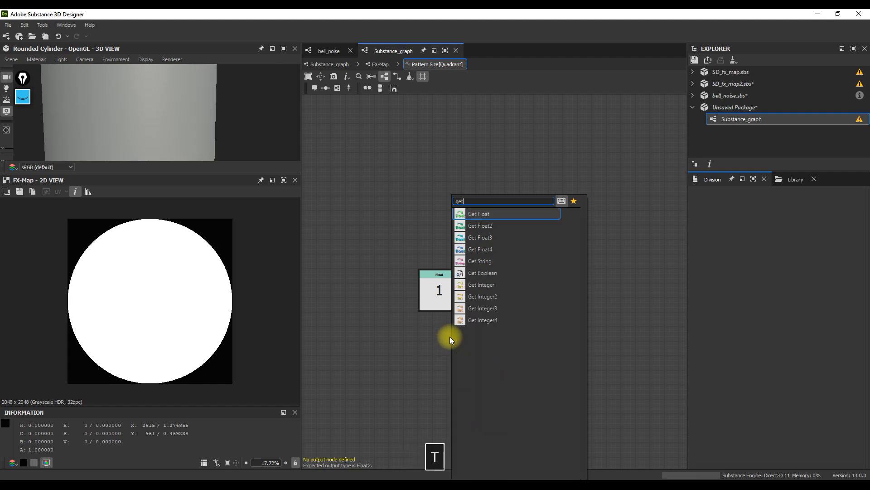
{"action": "left_click", "coordinate": [484, 285]}
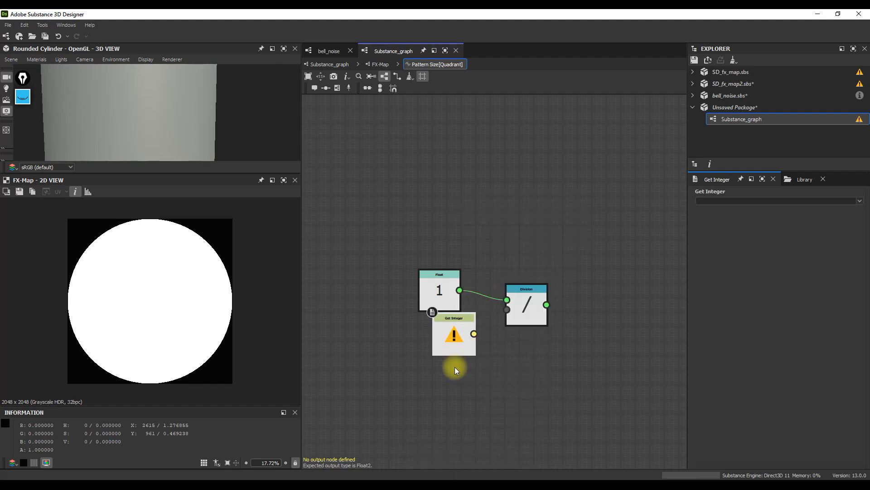
{"action": "middle_click_drag", "start_coordinate": [430, 359], "coordinate": [442, 299]}
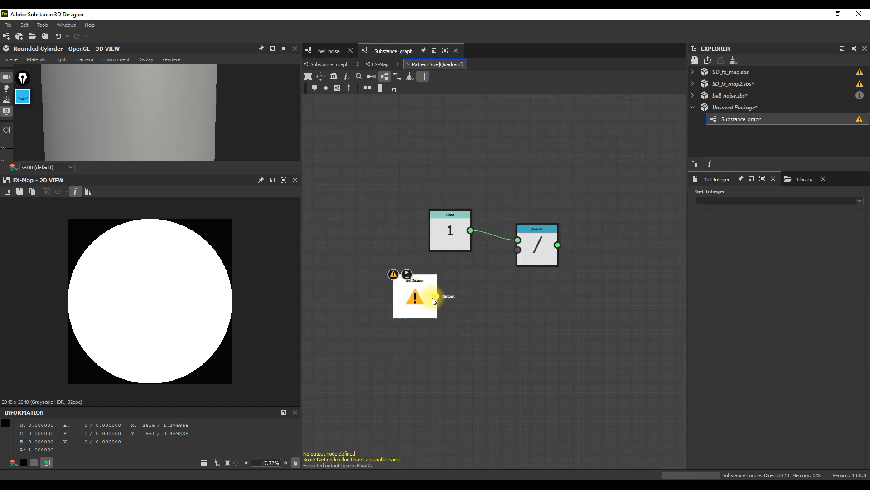
{"action": "left_click_drag", "start_coordinate": [426, 299], "coordinate": [403, 306]}
{"action": "left_click", "coordinate": [860, 203]}
{"action": "left_click", "coordinate": [714, 203]}
Step: Convert amount with a To Float node and connect it to the Division node's second input
{"action": "left_click_drag", "start_coordinate": [412, 303], "coordinate": [443, 304]}
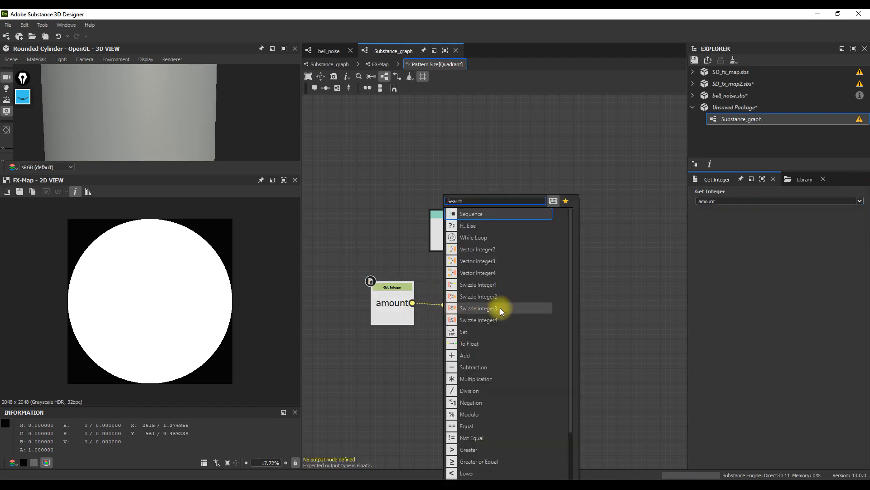
{"action": "left_click", "coordinate": [487, 344]}
{"action": "left_click_drag", "start_coordinate": [486, 302], "coordinate": [543, 246]}
Step: Connect the Division result to both inputs of a Vector Float2 node and make that node the function's output
{"action": "scroll", "coordinate": [543, 257], "scroll_direction": "down", "scroll_amount": 2}
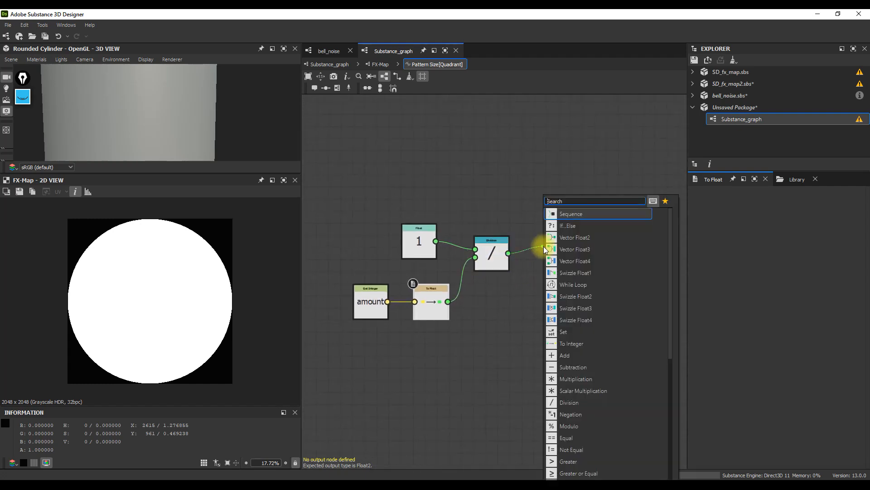
{"action": "left_click", "coordinate": [578, 237]}
{"action": "left_click_drag", "start_coordinate": [545, 250], "coordinate": [547, 245]}
{"action": "left_click_drag", "start_coordinate": [565, 245], "coordinate": [552, 257]}
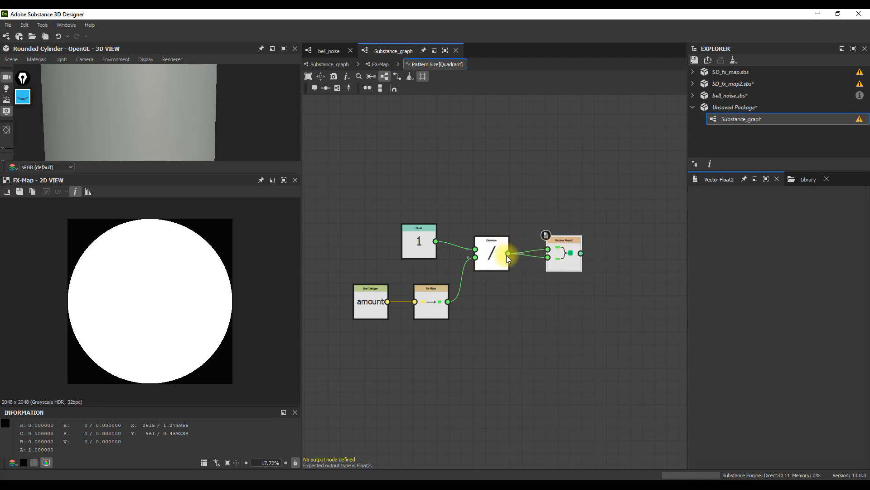
{"action": "right_click", "coordinate": [562, 249]}
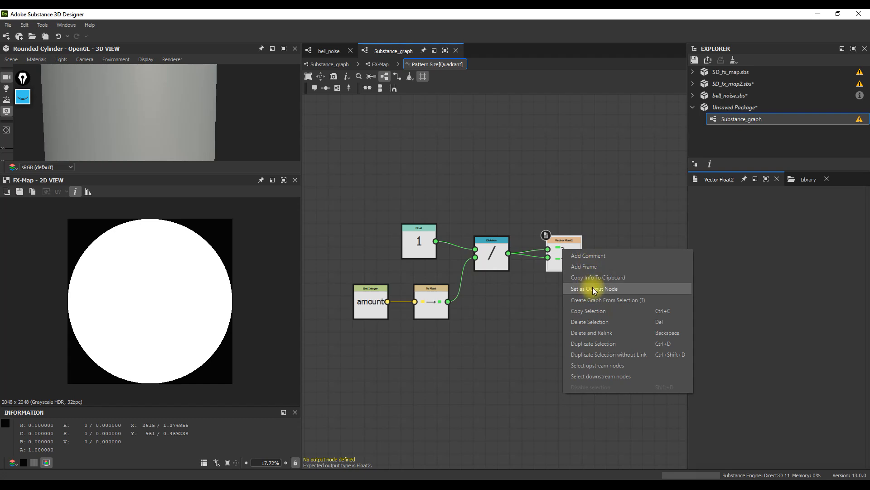
{"action": "left_click", "coordinate": [592, 288]}
{"action": "scroll", "coordinate": [161, 313], "scroll_direction": "up", "scroll_amount": 1}
{"action": "scroll", "coordinate": [165, 312], "scroll_direction": "down", "scroll_amount": 2}
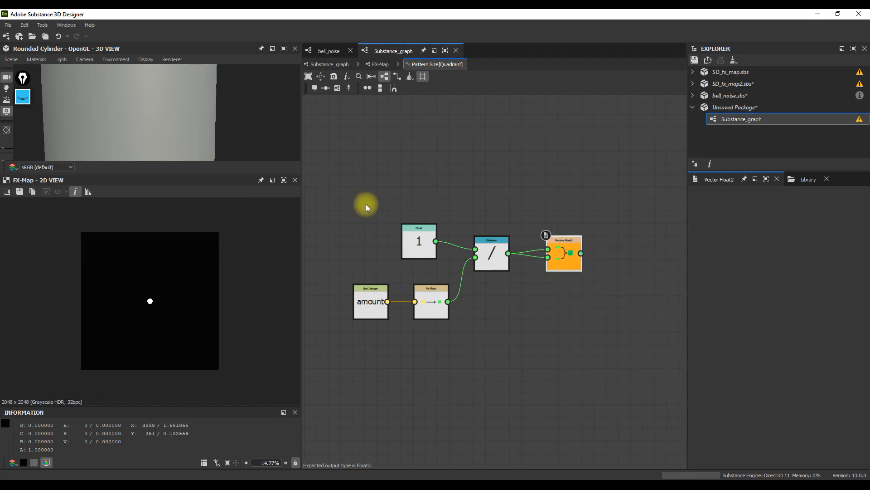
Step: Return to the FX-Map graph and start an empty function for the Quadrant's Pattern Offset
{"action": "left_click", "coordinate": [379, 65]}
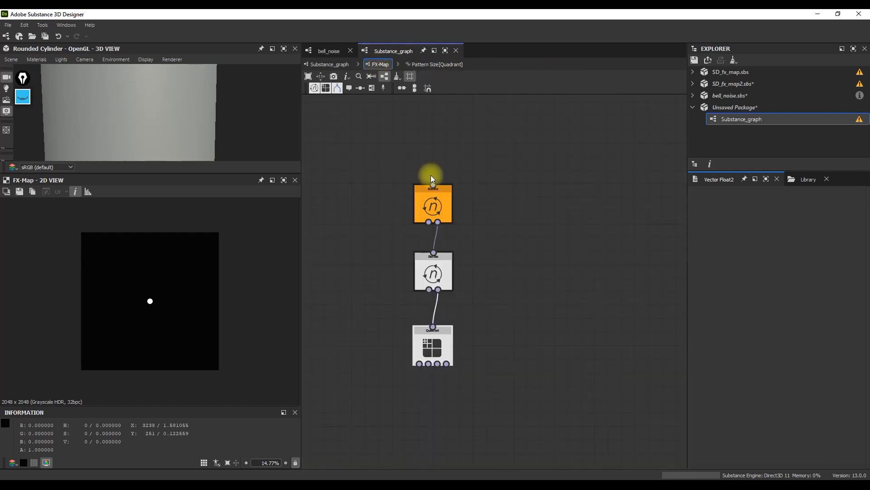
{"action": "left_click", "coordinate": [432, 348]}
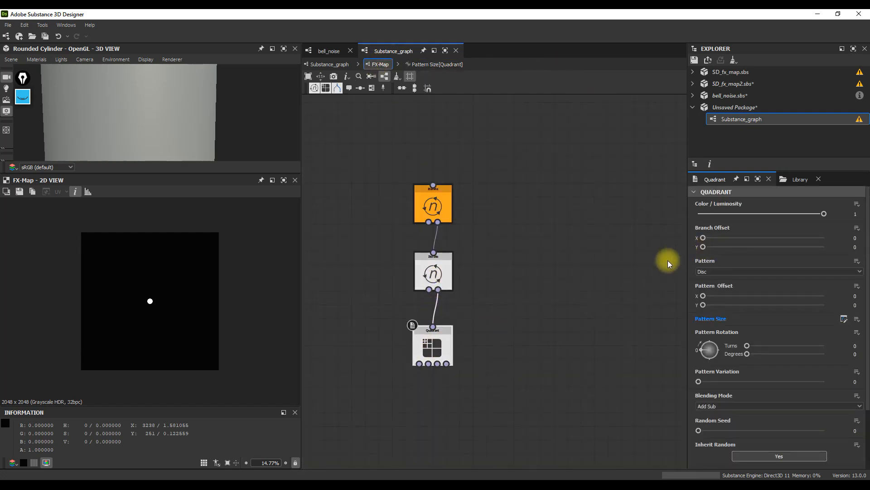
{"action": "left_click", "coordinate": [857, 285]}
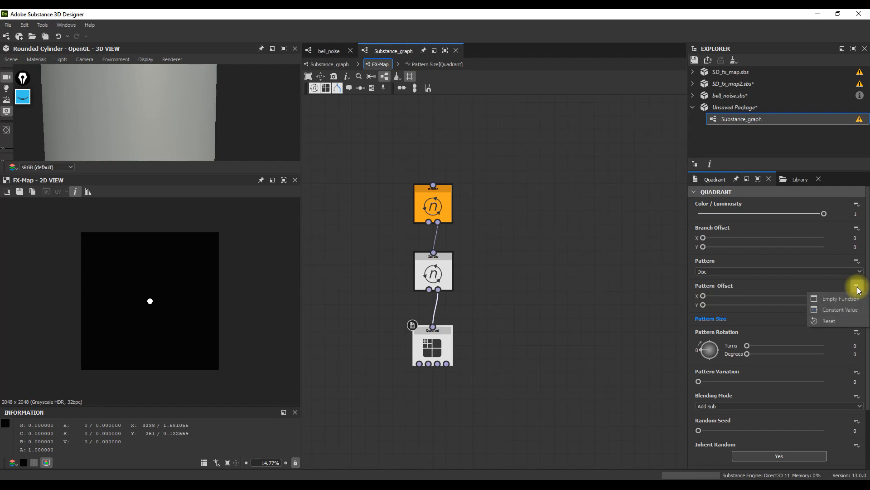
{"action": "left_click", "coordinate": [837, 300]}
{"action": "key", "text": "space"}
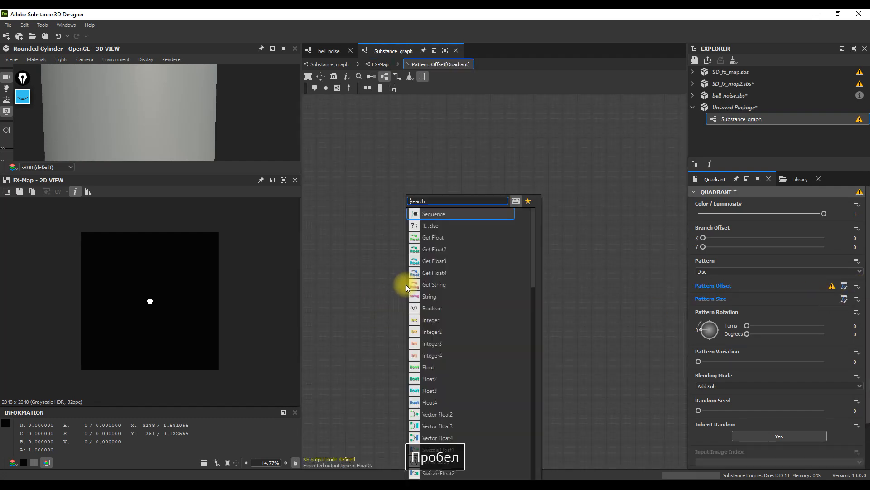
{"action": "key", "text": "Escape"}
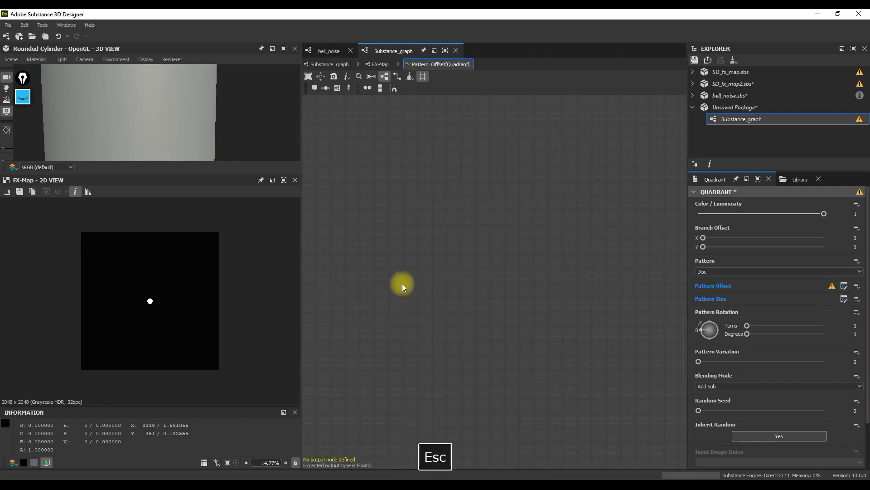
Step: Open the Quadrant's Pattern Size function and copy all of its nodes
{"action": "left_click", "coordinate": [379, 64]}
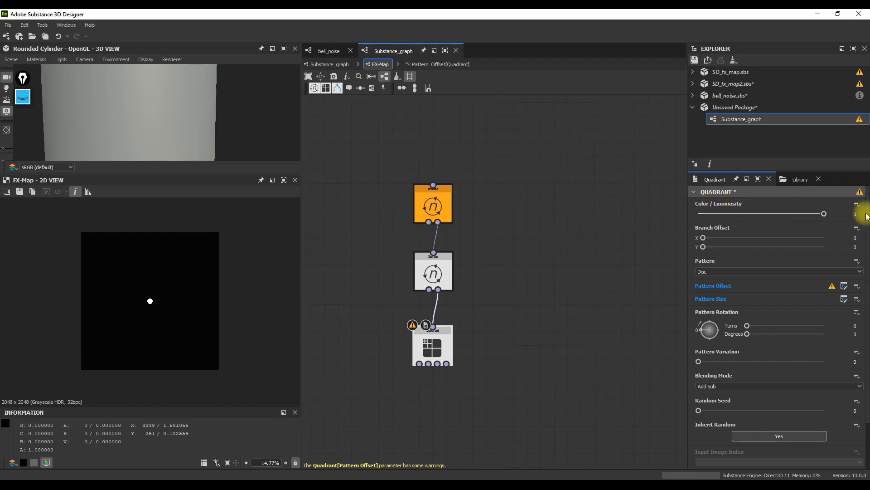
{"action": "left_click", "coordinate": [844, 299]}
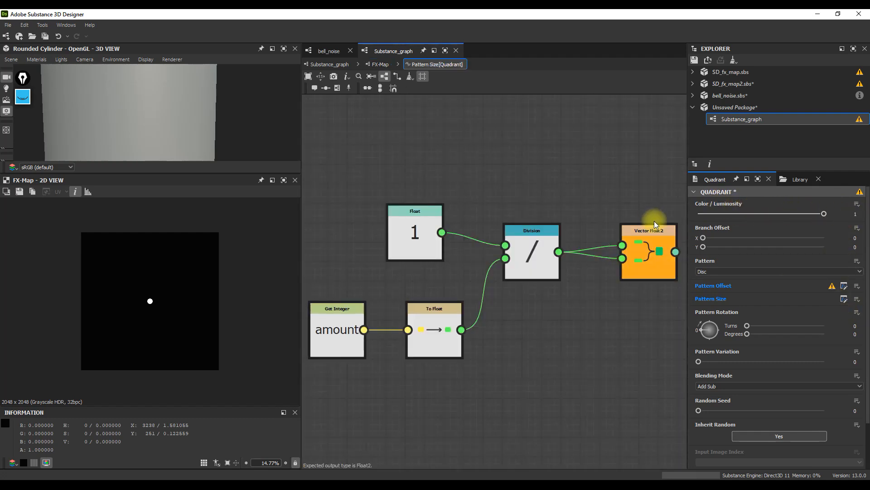
{"action": "scroll", "coordinate": [654, 221], "scroll_direction": "down", "scroll_amount": 2}
{"action": "key", "text": "ctrl+x"}
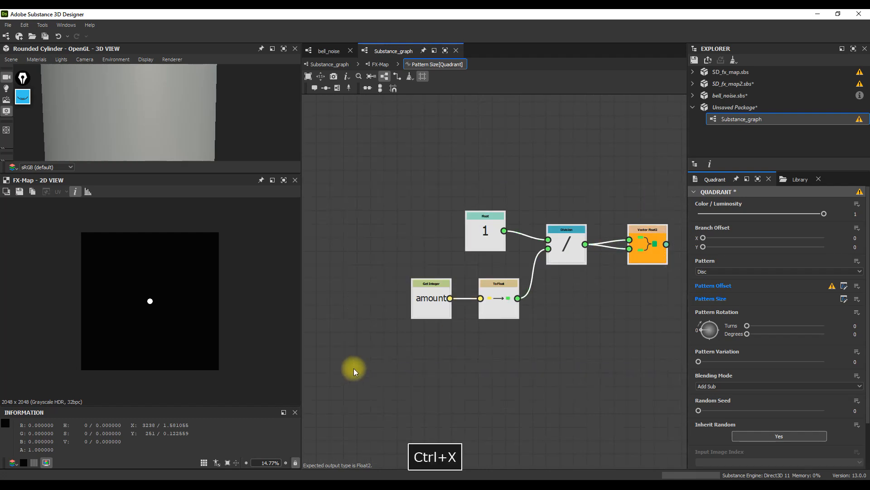
{"action": "left_click_drag", "start_coordinate": [375, 182], "coordinate": [673, 365]}
{"action": "key", "text": "ctrl+c"}
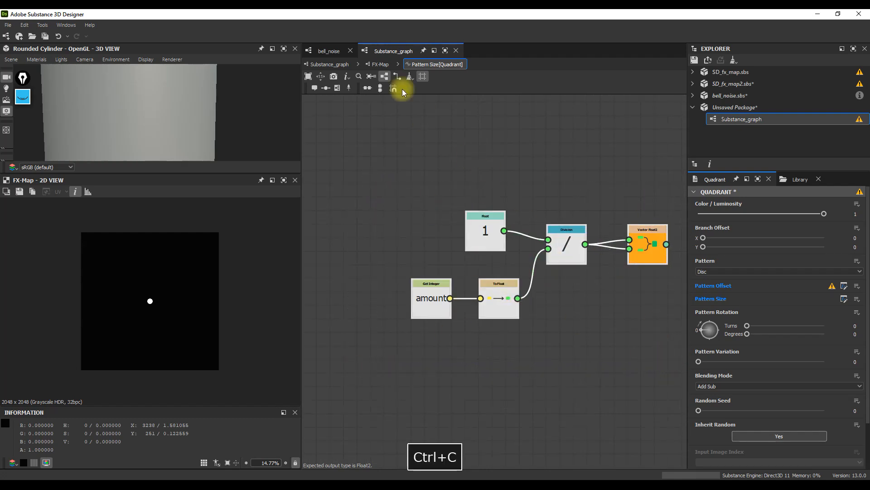
Step: Start an empty function for the Quadrant's Color / Luminosity and paste the copied nodes into it
{"action": "left_click", "coordinate": [377, 64]}
{"action": "left_click", "coordinate": [858, 205]}
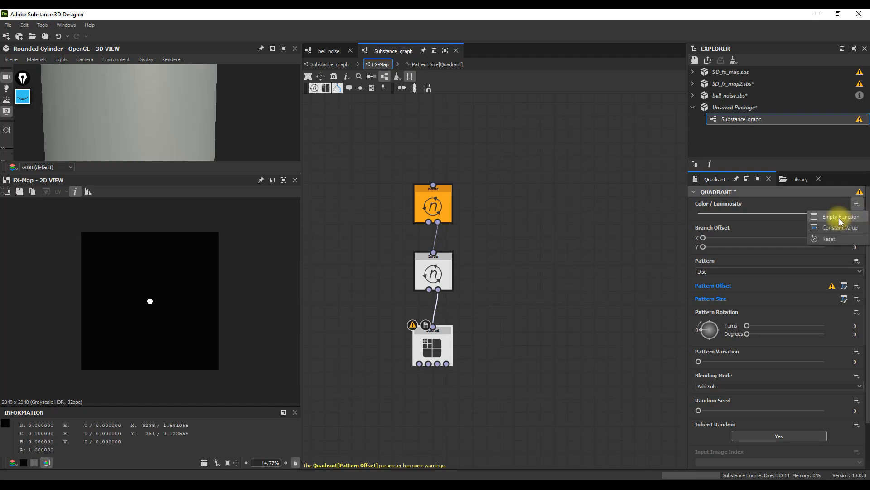
{"action": "left_click", "coordinate": [839, 217]}
{"action": "key", "text": "ctrl+v"}
{"action": "scroll", "coordinate": [395, 233], "scroll_direction": "down", "scroll_amount": 2}
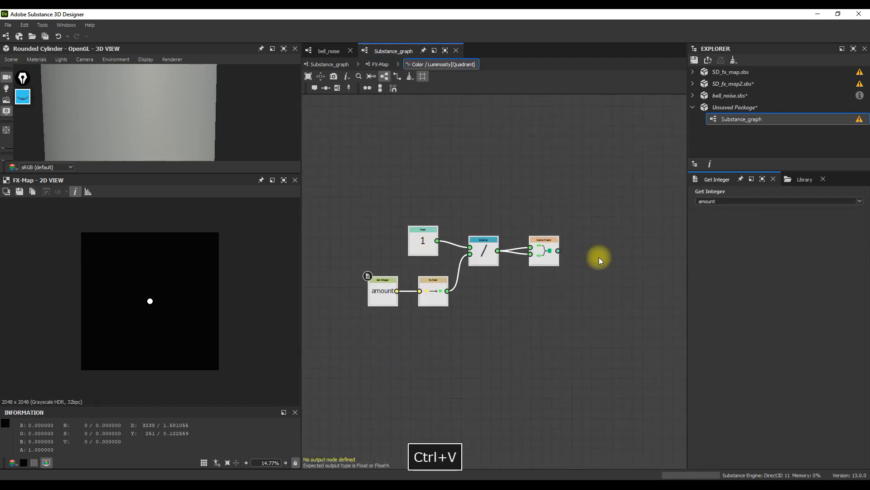
{"action": "left_click_drag", "start_coordinate": [597, 197], "coordinate": [375, 334]}
{"action": "left_click_drag", "start_coordinate": [541, 253], "coordinate": [539, 217]}
{"action": "type", "text": "se"}
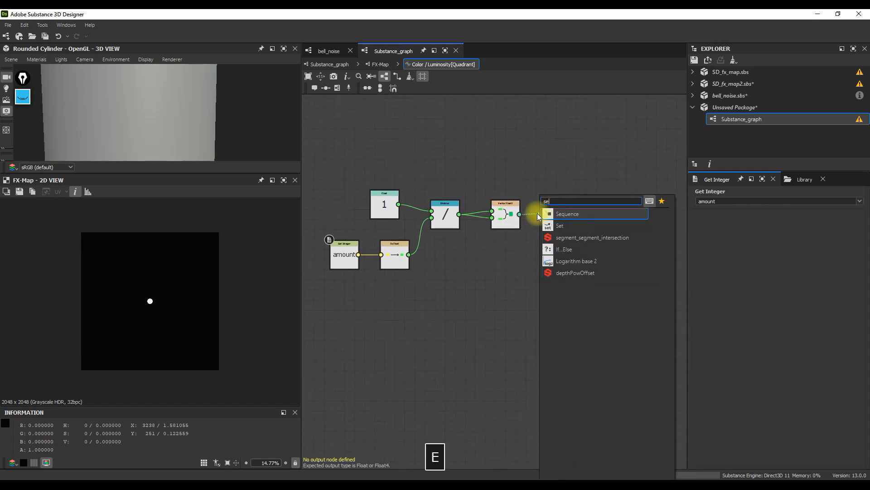
{"action": "left_click", "coordinate": [568, 216]}
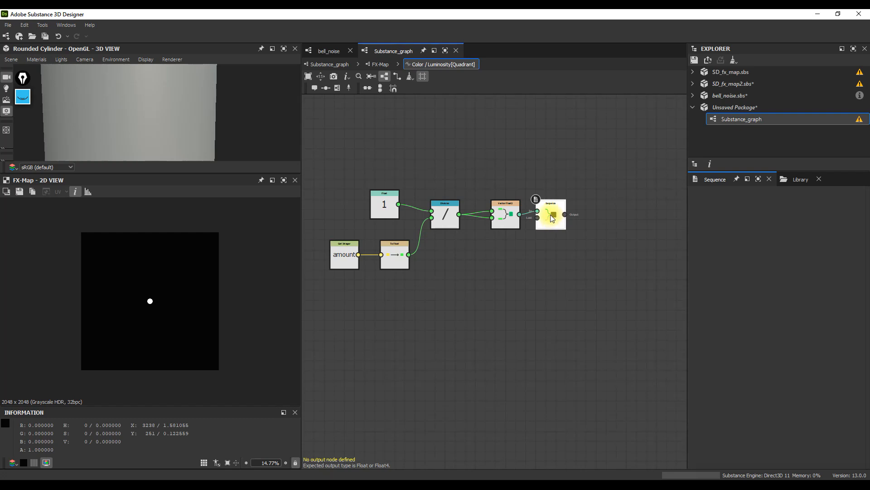
{"action": "key", "text": "Delete"}
Step: Connect the Vector Float2 output to a new Set node and name its variable size
{"action": "left_click_drag", "start_coordinate": [520, 215], "coordinate": [540, 215]}
{"action": "type", "text": "s"}
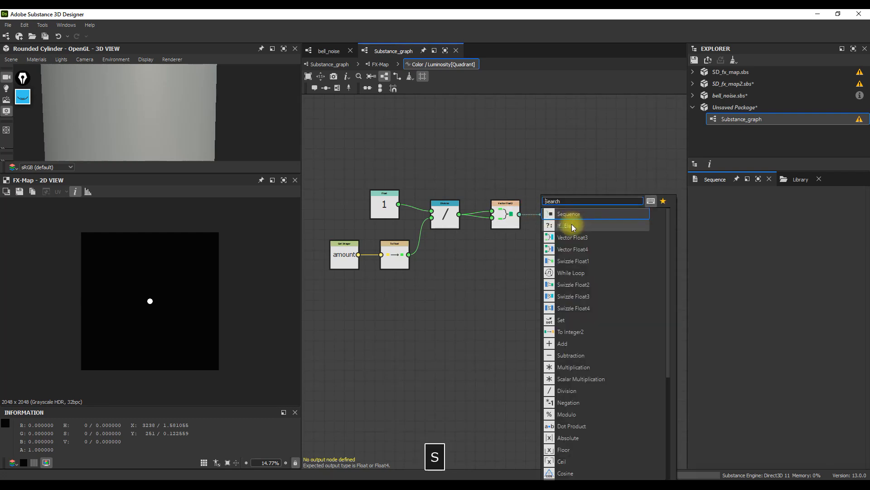
{"action": "type", "text": "e"}
{"action": "left_click", "coordinate": [564, 224]}
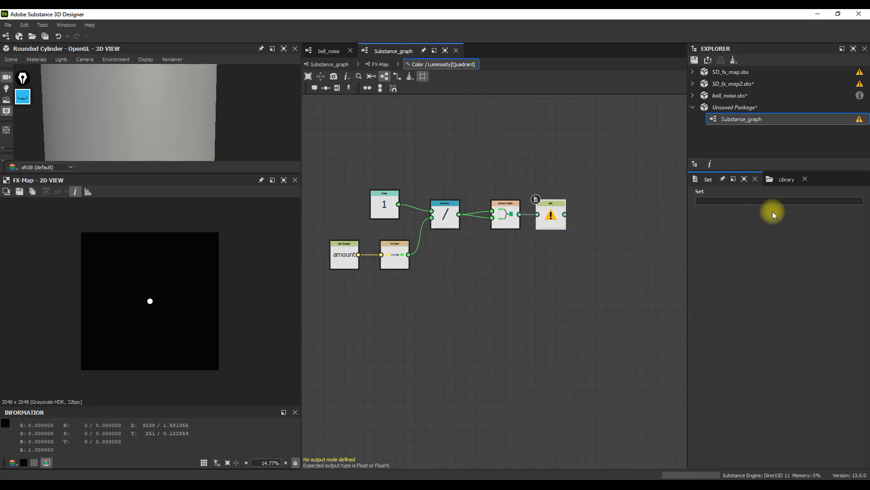
{"action": "left_click", "coordinate": [758, 201]}
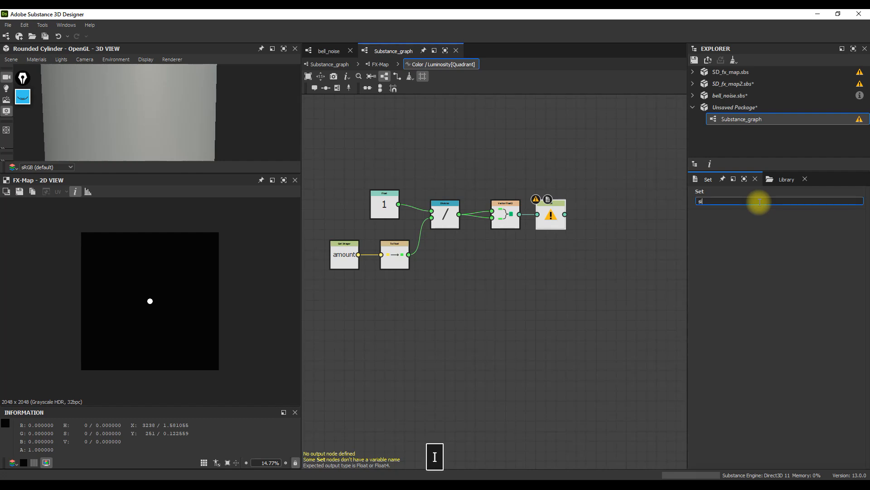
{"action": "type", "text": "size"}
{"action": "key", "text": "Return"}
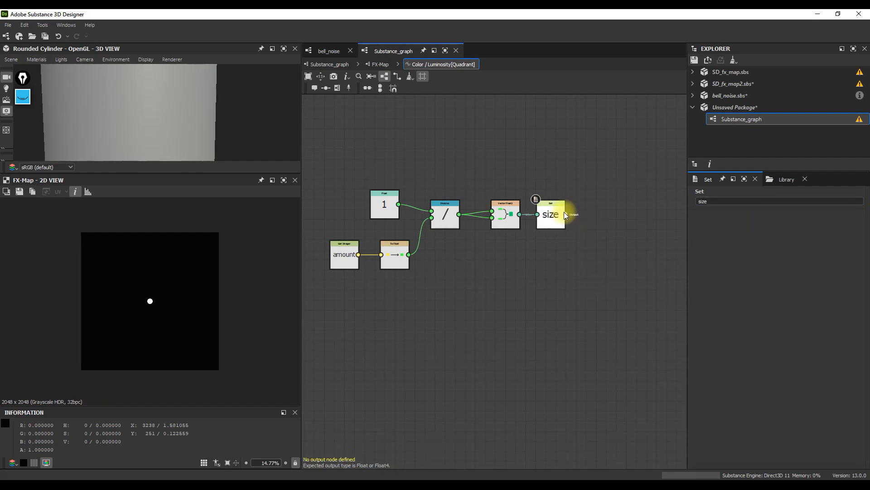
Step: Combine the size Set node and a Float node of 1 in a Sequence node, and make the Sequence the function's output
{"action": "left_click_drag", "start_coordinate": [599, 237], "coordinate": [546, 314]}
{"action": "left_click", "coordinate": [617, 219]}
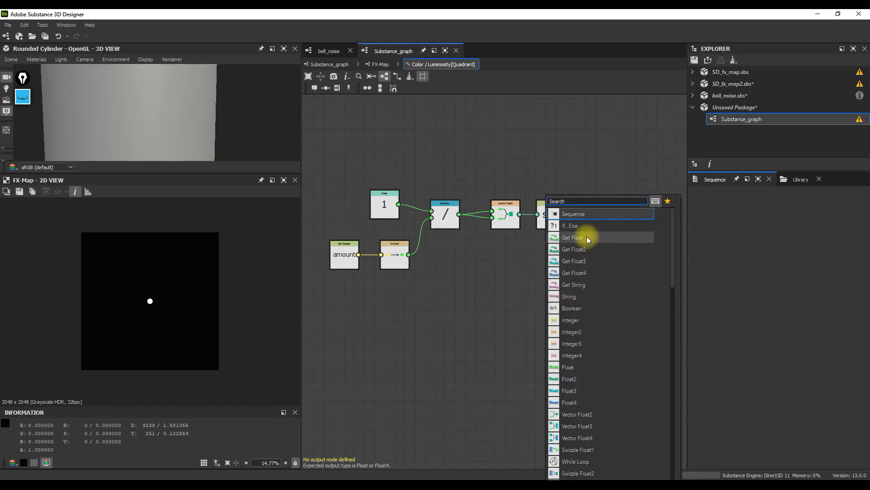
{"action": "left_click", "coordinate": [566, 367]}
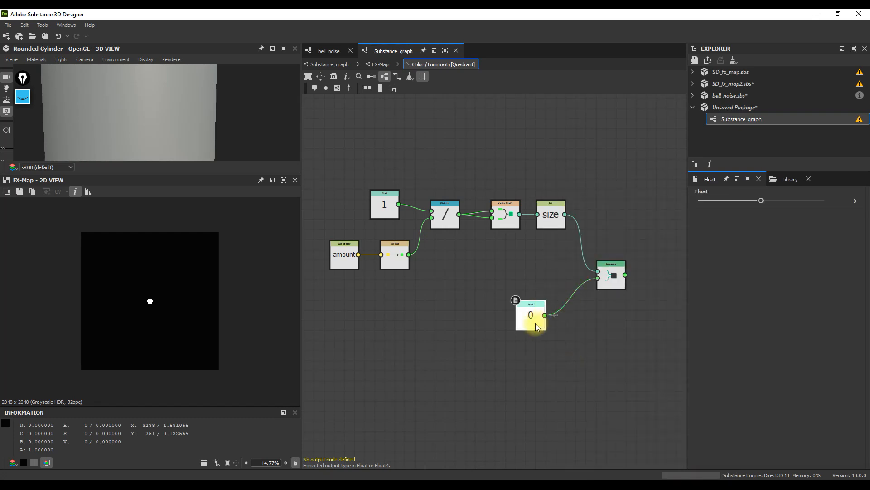
{"action": "left_click_drag", "start_coordinate": [536, 327], "coordinate": [546, 326]}
{"action": "left_click", "coordinate": [855, 201]}
{"action": "type", "text": "1"}
{"action": "key", "text": "Tab"}
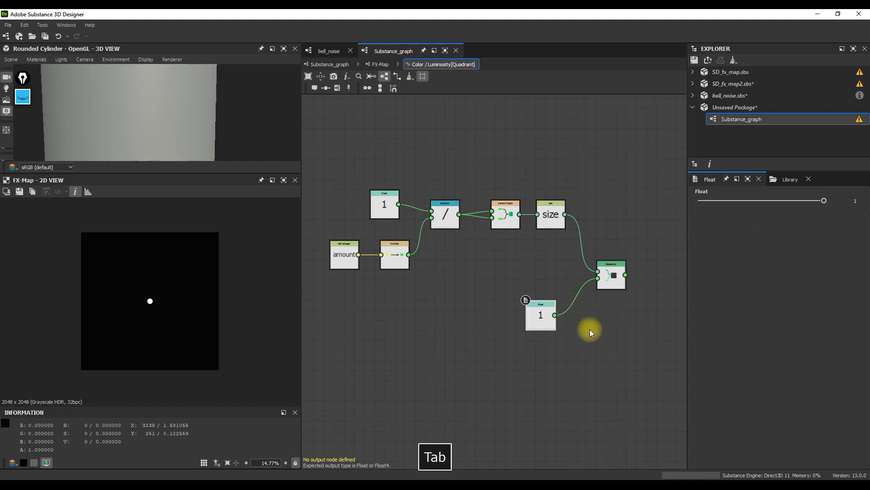
{"action": "right_click", "coordinate": [613, 276]}
{"action": "left_click", "coordinate": [637, 302]}
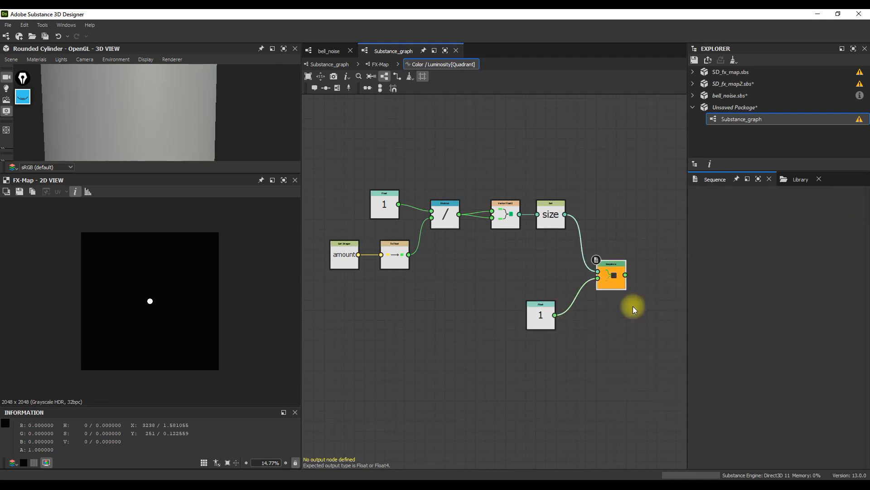
Step: In the Quadrant's Pattern Size function, replace all existing nodes with a single Get Float2 node
{"action": "left_click", "coordinate": [377, 65]}
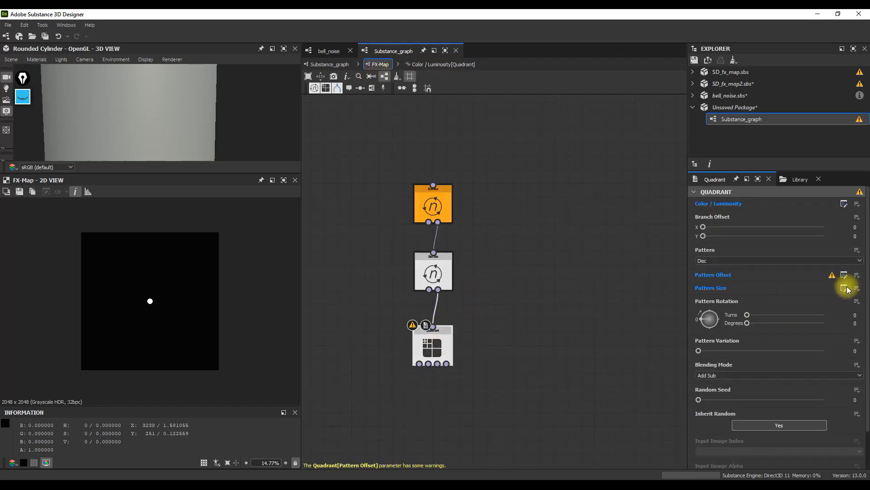
{"action": "left_click", "coordinate": [844, 288]}
{"action": "left_click_drag", "start_coordinate": [662, 210], "coordinate": [307, 413]}
{"action": "key", "text": "Delete"}
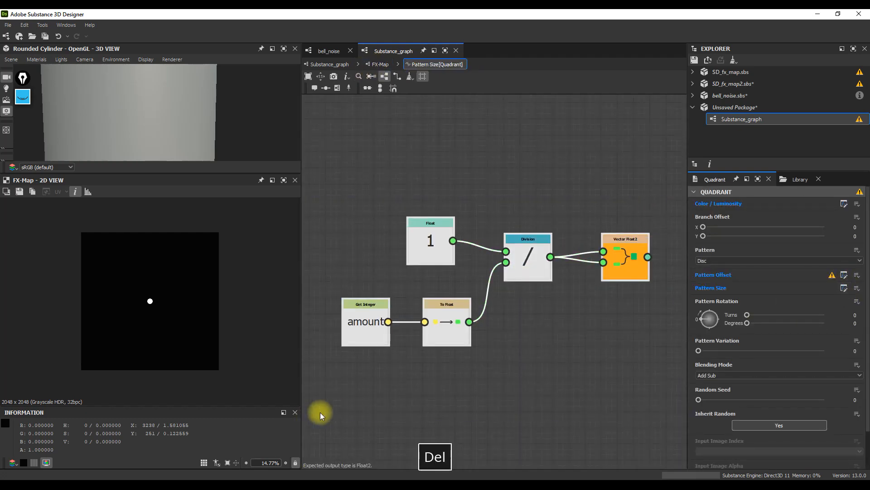
{"action": "key", "text": "space"}
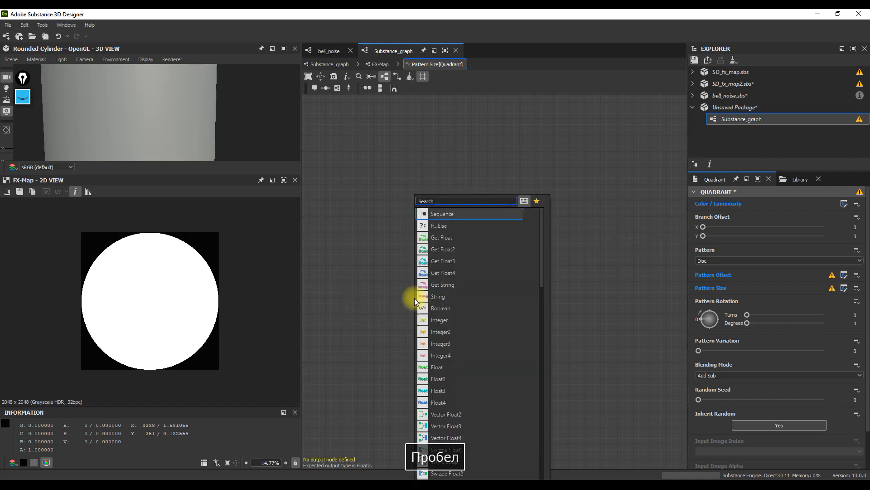
{"action": "type", "text": "get"}
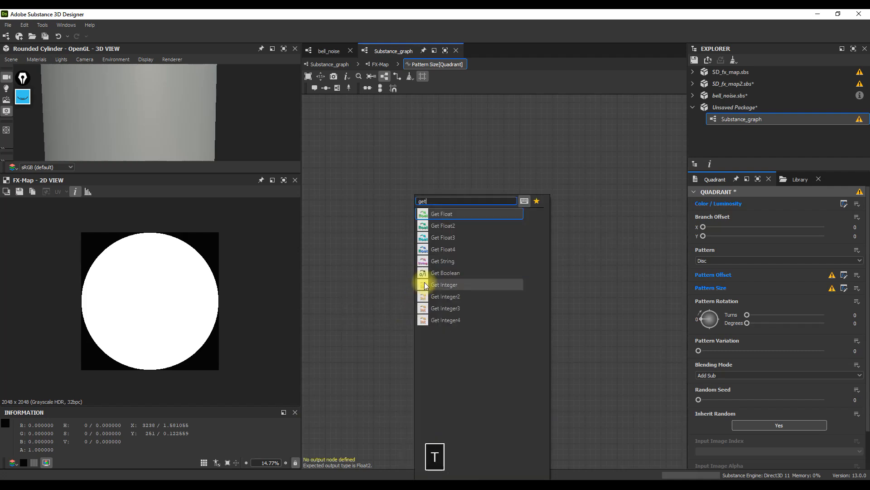
{"action": "left_click", "coordinate": [441, 225]}
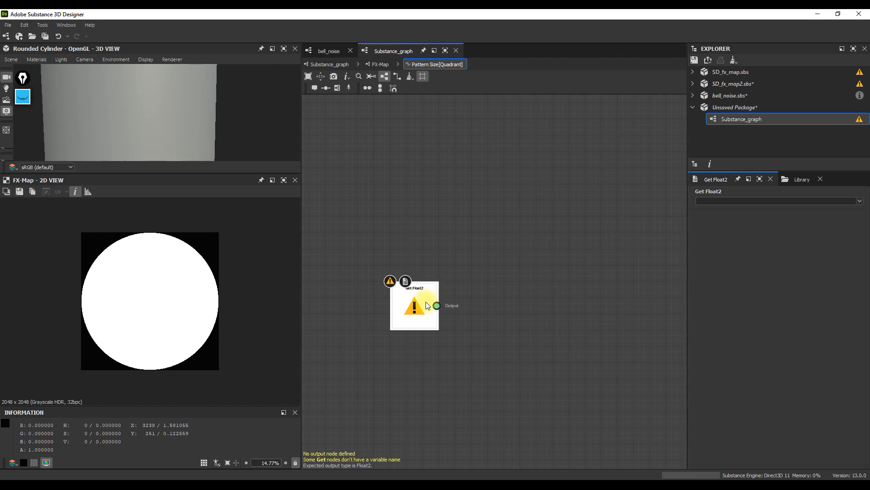
Step: Open the Quadrant's Color / Luminosity function and copy its size Set node
{"action": "left_click", "coordinate": [380, 64]}
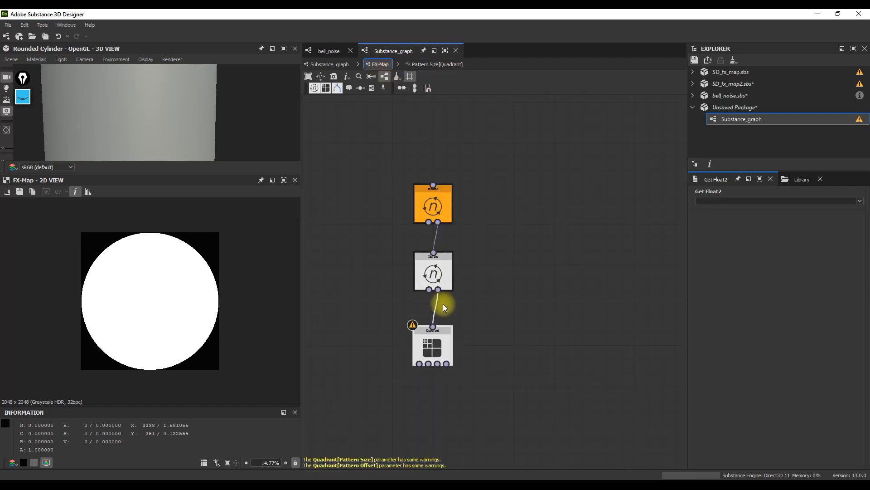
{"action": "left_click", "coordinate": [437, 350]}
{"action": "left_click", "coordinate": [843, 204]}
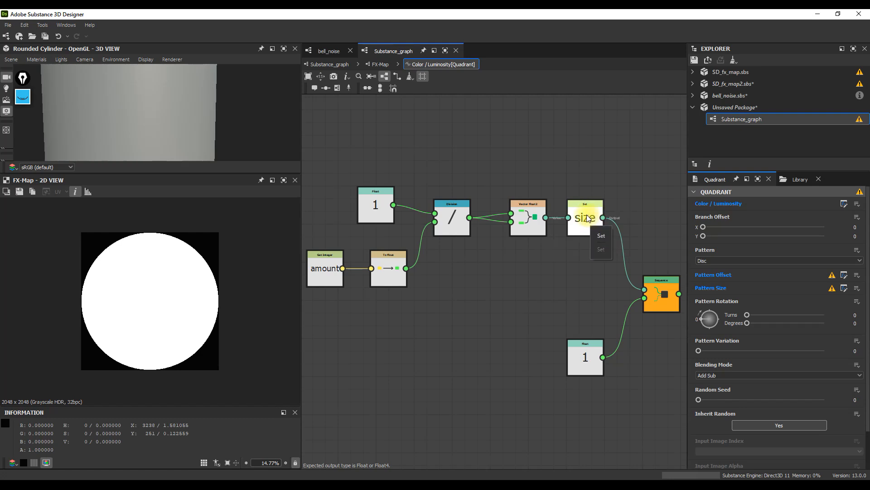
{"action": "scroll", "coordinate": [589, 219], "scroll_direction": "up", "scroll_amount": 2}
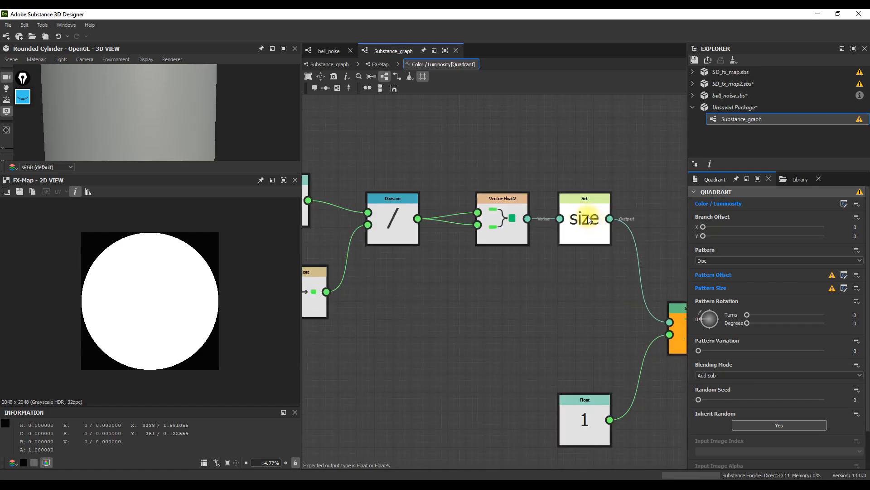
{"action": "left_click", "coordinate": [589, 220]}
{"action": "key", "text": "ctrl+c"}
Step: Paste the copied Set node into the Pattern Size function and place it above the Get Float2 node
{"action": "left_click", "coordinate": [380, 64]}
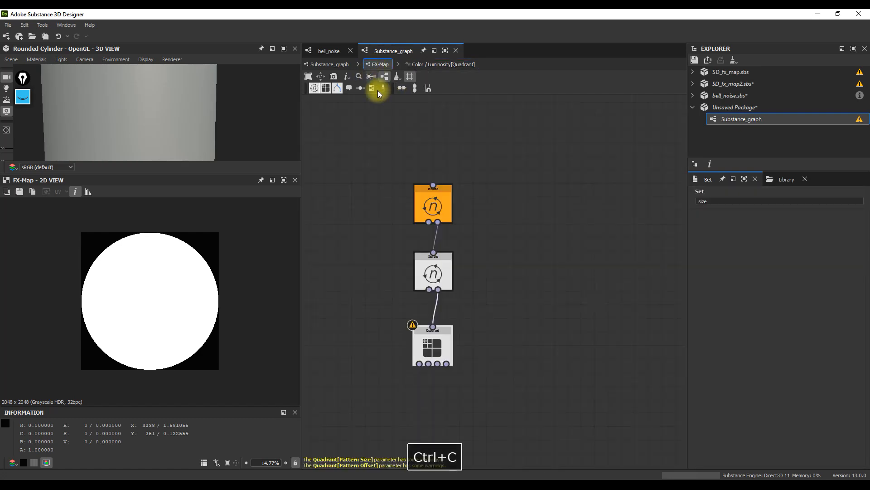
{"action": "left_click", "coordinate": [432, 343]}
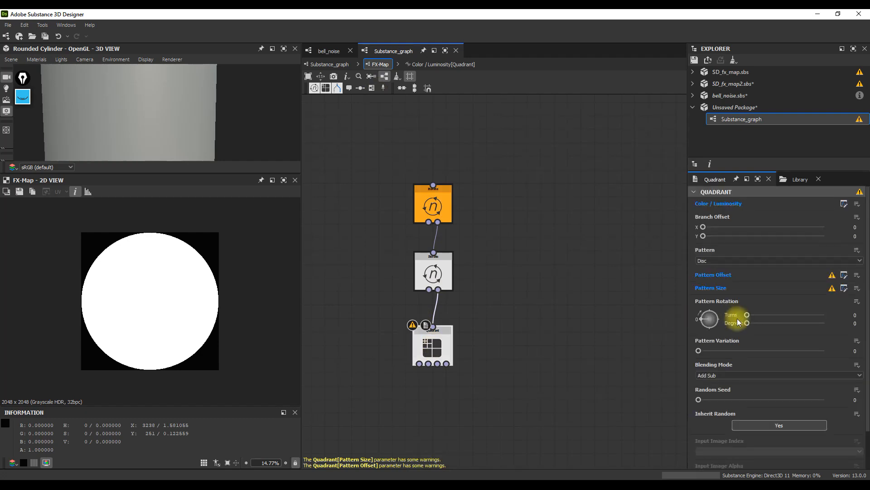
{"action": "left_click", "coordinate": [844, 288]}
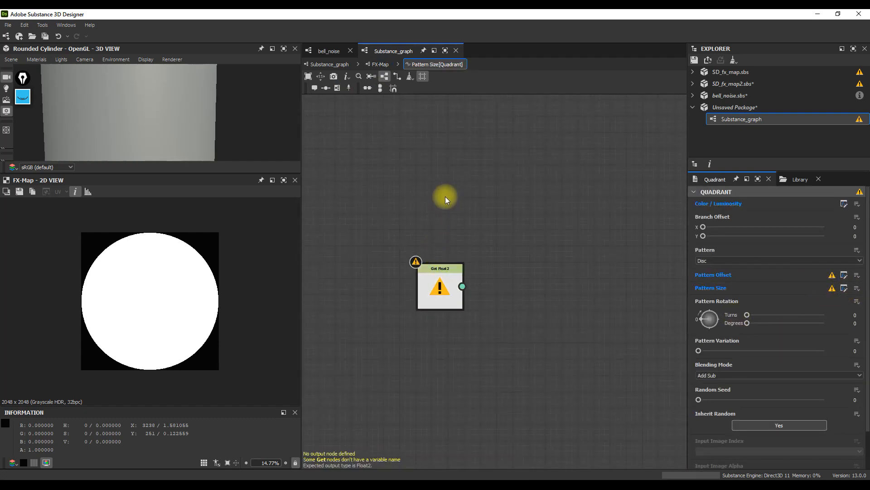
{"action": "key", "text": "ctrl+v"}
{"action": "left_click_drag", "start_coordinate": [491, 290], "coordinate": [438, 218]}
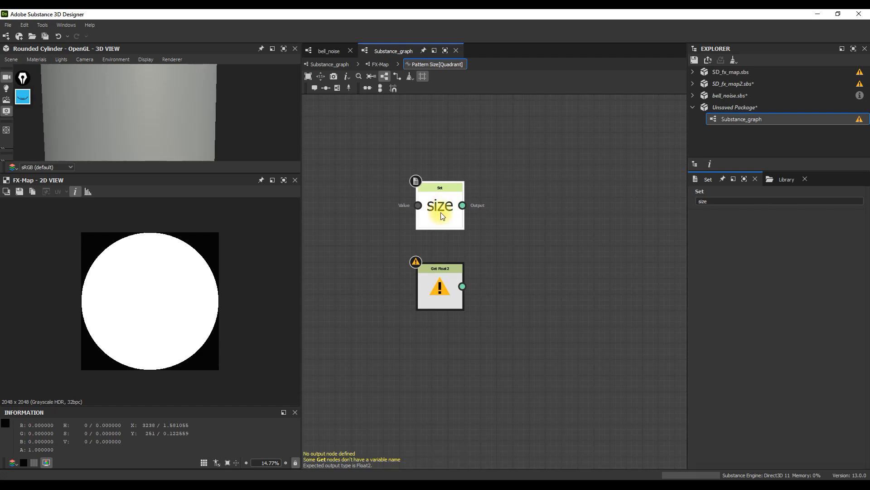
Step: Make the Get Float2 node read size as the function's output, and delete the pasted Set node
{"action": "left_click", "coordinate": [441, 286]}
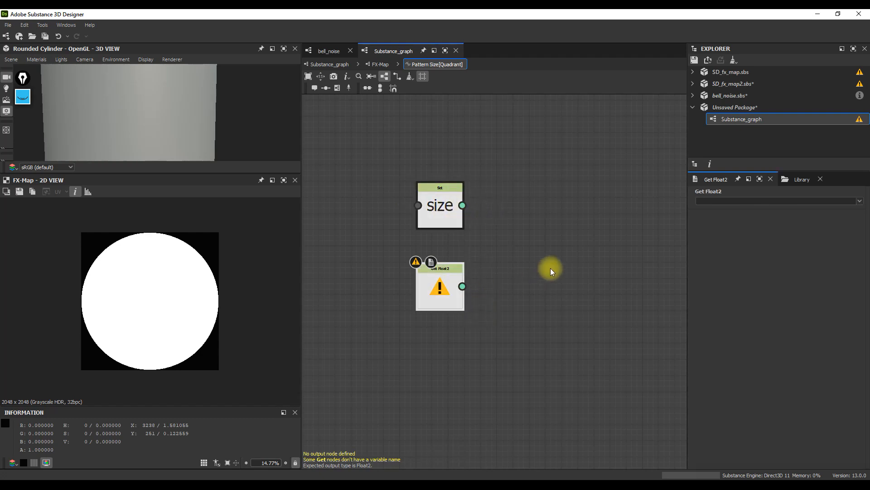
{"action": "left_click", "coordinate": [803, 200]}
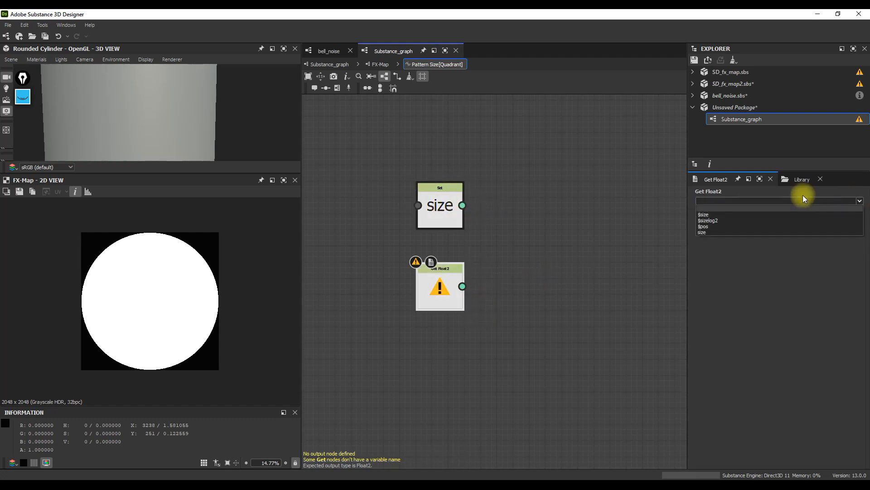
{"action": "left_click", "coordinate": [715, 231]}
{"action": "right_click", "coordinate": [447, 283]}
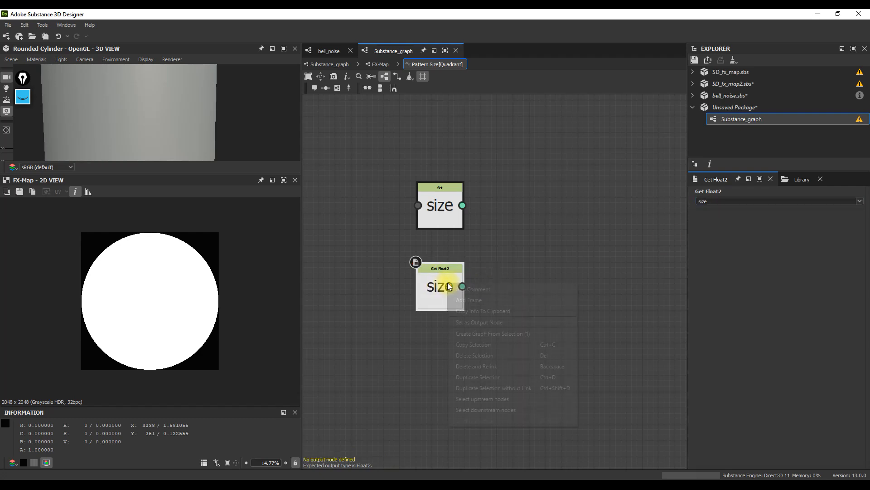
{"action": "left_click", "coordinate": [493, 321]}
{"action": "left_click", "coordinate": [450, 219]}
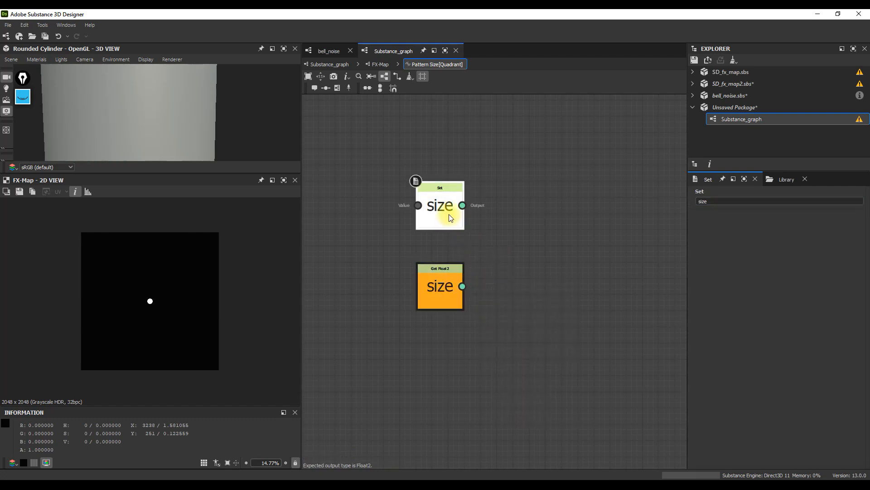
{"action": "key", "text": "Delete"}
Step: Return to the FX-Map and reset the Quadrant's Pattern Offset parameter
{"action": "left_click", "coordinate": [378, 66]}
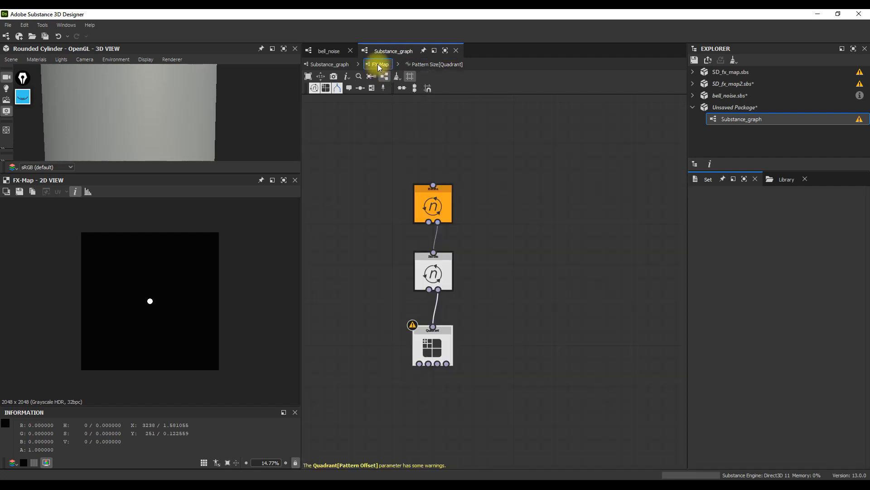
{"action": "left_click", "coordinate": [442, 342]}
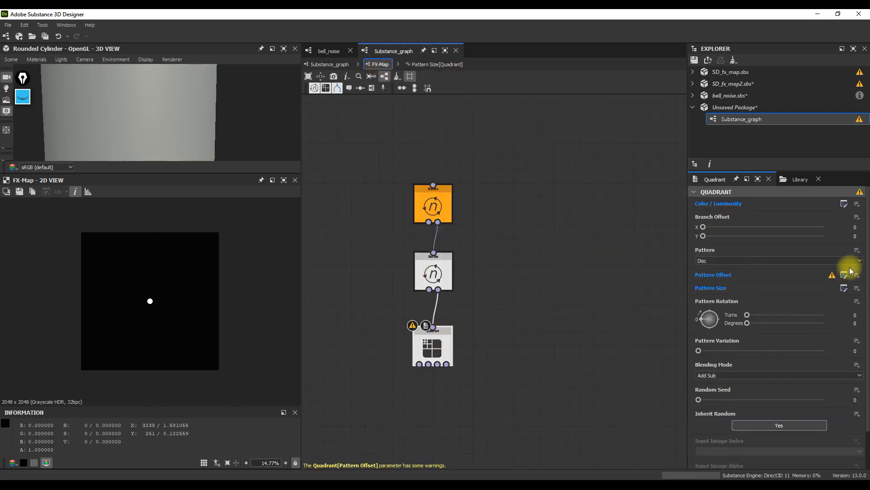
{"action": "left_click", "coordinate": [844, 275]}
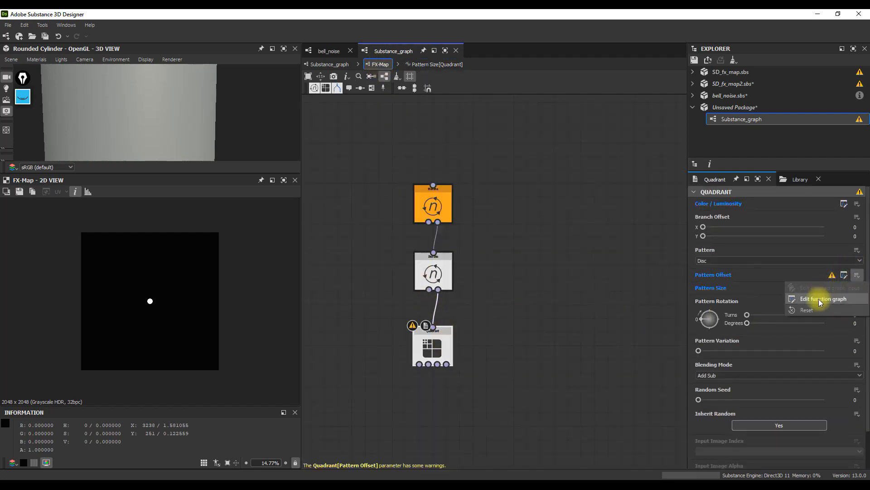
{"action": "left_click", "coordinate": [817, 308]}
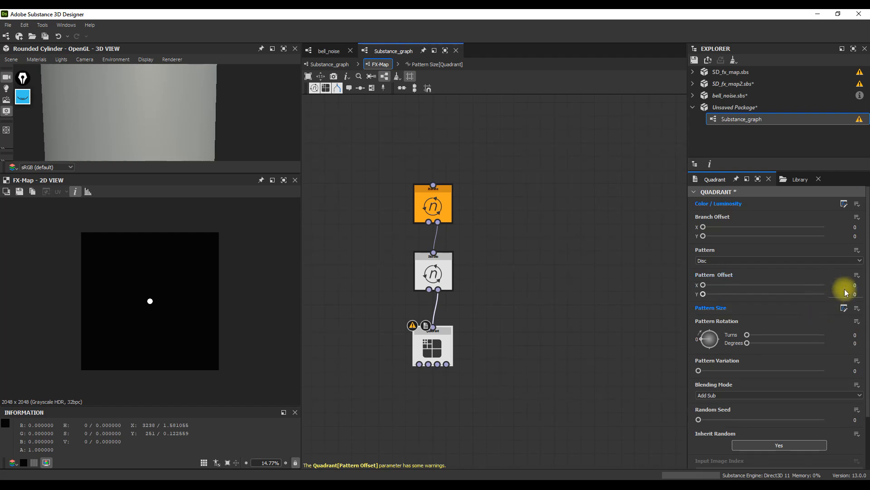
Step: Open the Quadrant's Color / Luminosity function and move the size calculation nodes up, away from the output Sequence
{"action": "left_click", "coordinate": [844, 203]}
{"action": "left_click_drag", "start_coordinate": [567, 179], "coordinate": [349, 280]}
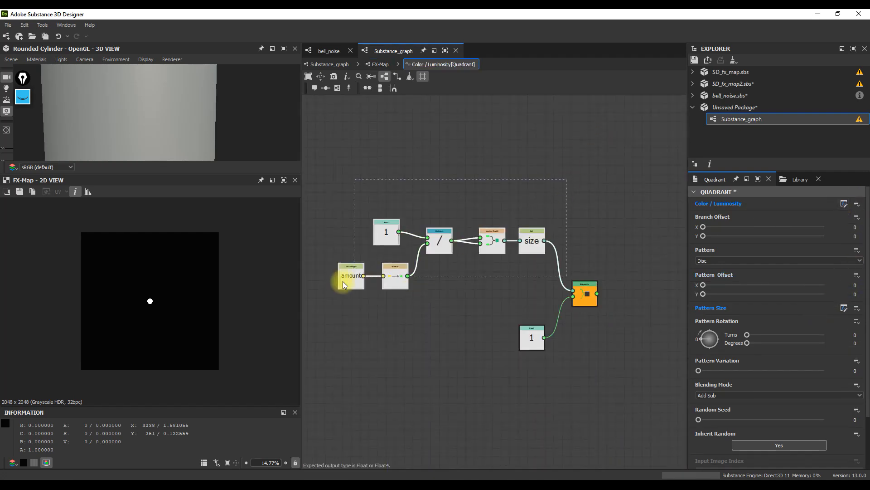
{"action": "middle_click_drag", "start_coordinate": [463, 284], "coordinate": [467, 363]}
{"action": "scroll", "coordinate": [467, 363], "scroll_direction": "down", "scroll_amount": 1}
{"action": "left_click_drag", "start_coordinate": [525, 325], "coordinate": [520, 224]}
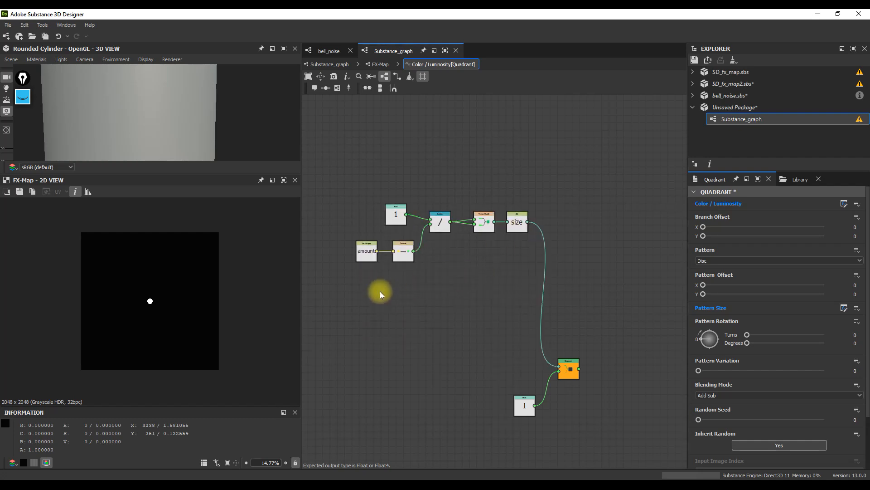
Step: Add a Get Float node below the amount node and have it read $number
{"action": "scroll", "coordinate": [392, 294], "scroll_direction": "up", "scroll_amount": 2}
{"action": "key", "text": "space"}
{"action": "type", "text": "get"}
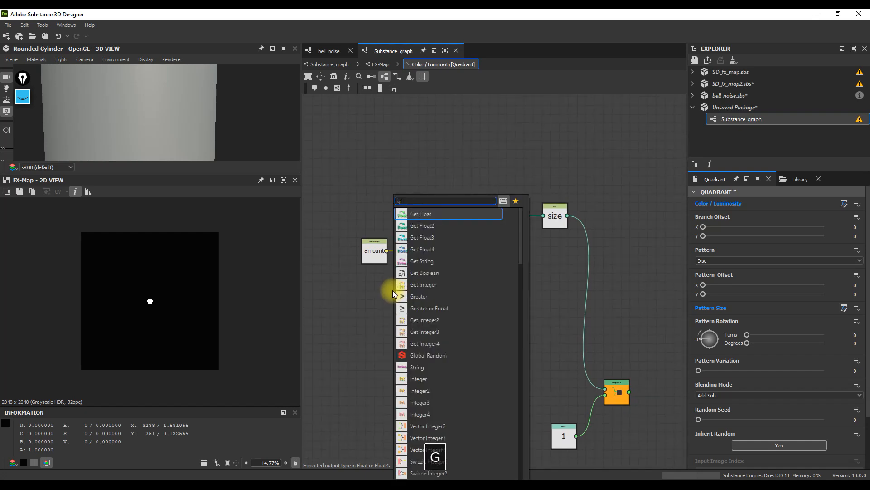
{"action": "left_click", "coordinate": [428, 214]}
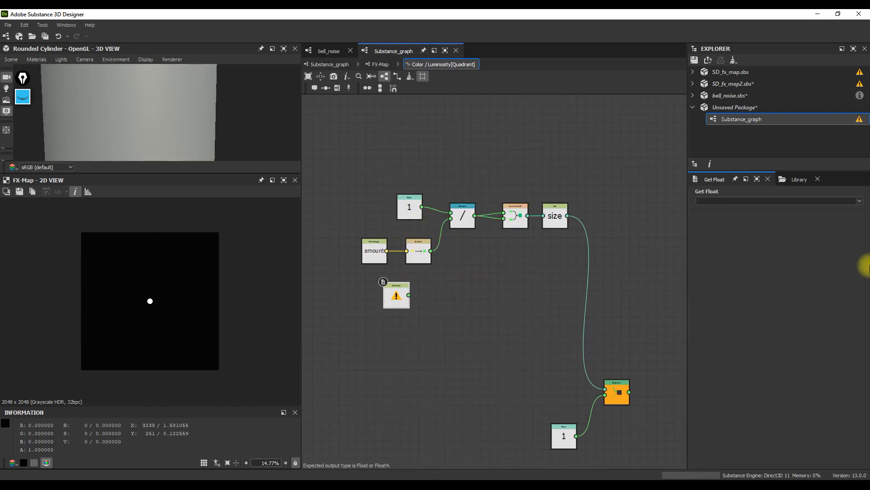
{"action": "left_click", "coordinate": [744, 201]}
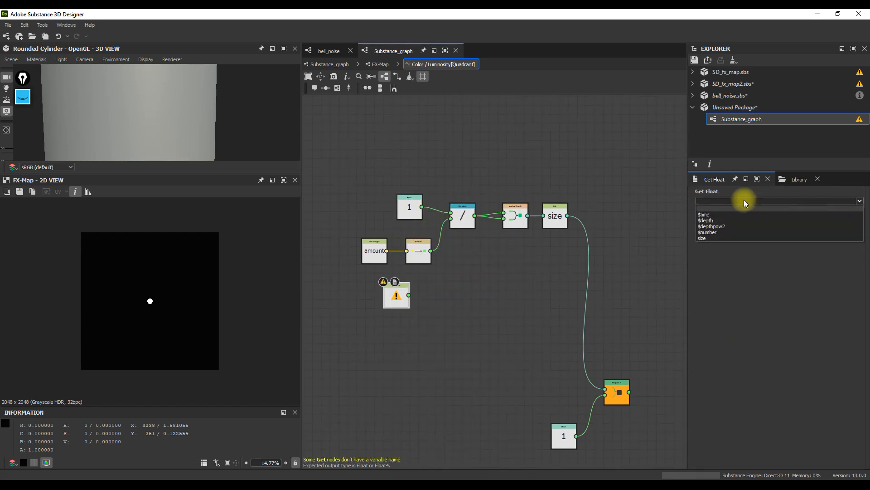
{"action": "left_click", "coordinate": [712, 233]}
Step: Divide $number by the float-converted amount using a new Division node, and align the $number node with it
{"action": "left_click_drag", "start_coordinate": [407, 297], "coordinate": [461, 296]}
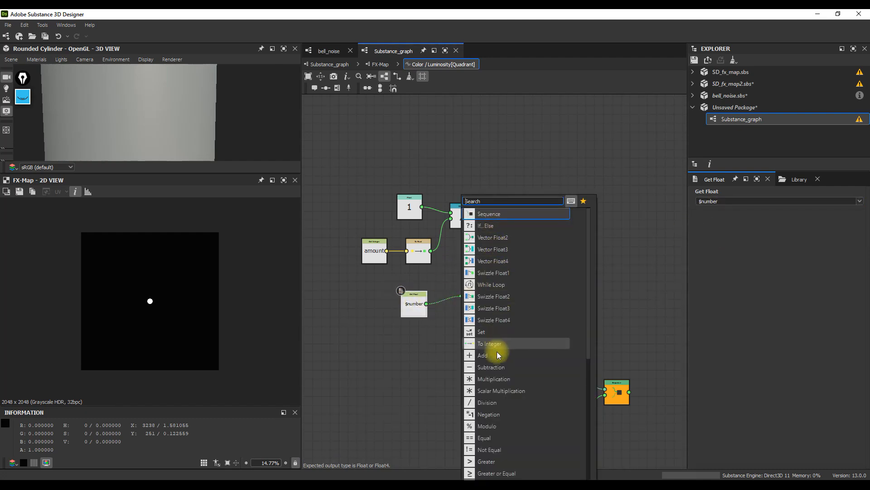
{"action": "left_click", "coordinate": [487, 402]}
{"action": "left_click_drag", "start_coordinate": [430, 251], "coordinate": [470, 304]}
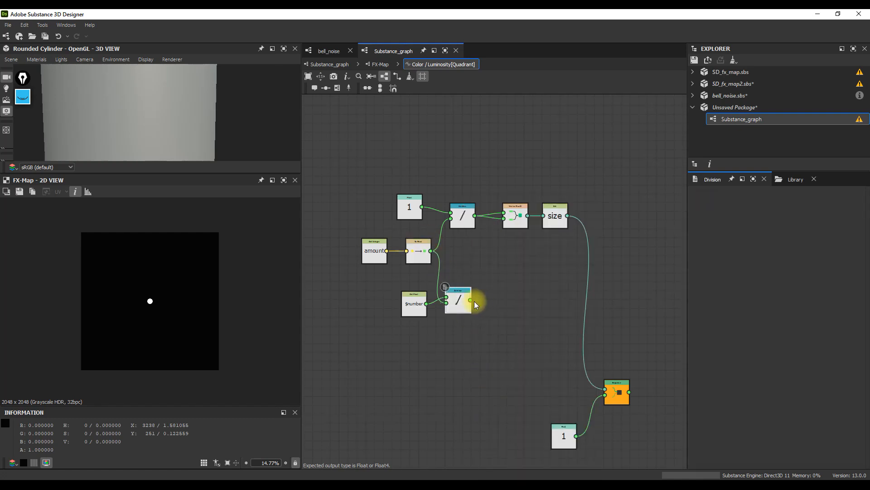
{"action": "left_click_drag", "start_coordinate": [416, 310], "coordinate": [416, 305]}
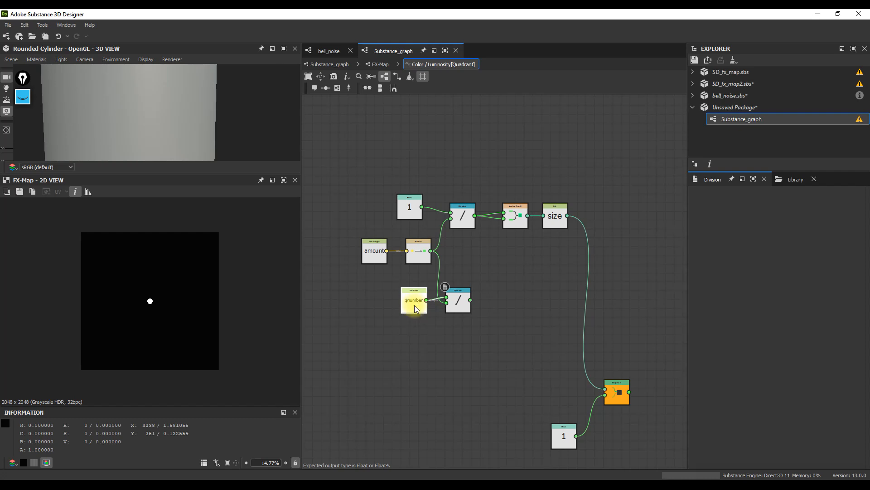
Step: Combine the $number division result with a new Float node of 0 in a Vector Float2 node
{"action": "left_click_drag", "start_coordinate": [471, 299], "coordinate": [506, 303]}
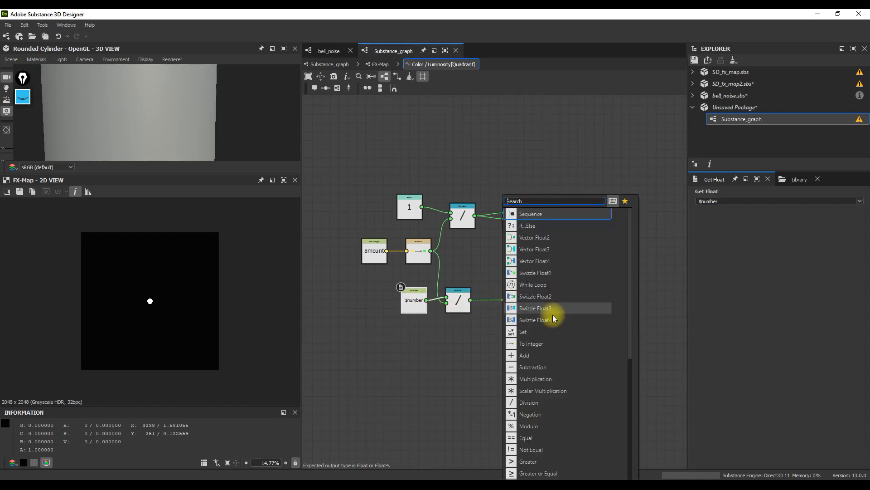
{"action": "left_click", "coordinate": [534, 237]}
{"action": "left_click_drag", "start_coordinate": [523, 308], "coordinate": [470, 334]}
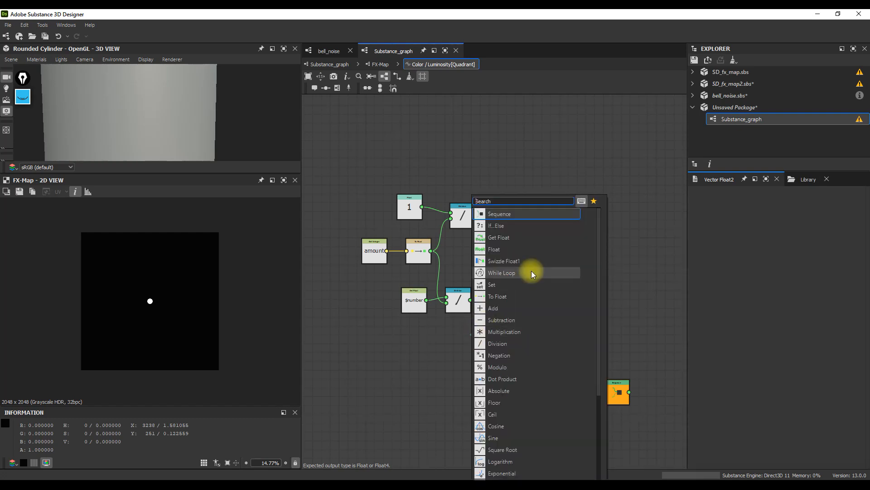
{"action": "left_click", "coordinate": [509, 247]}
Step: Connect the new Vector Float2 to a Set node named position, spacing out the size Set and output Sequence nodes
{"action": "left_click_drag", "start_coordinate": [532, 308], "coordinate": [544, 308]}
{"action": "type", "text": "se"}
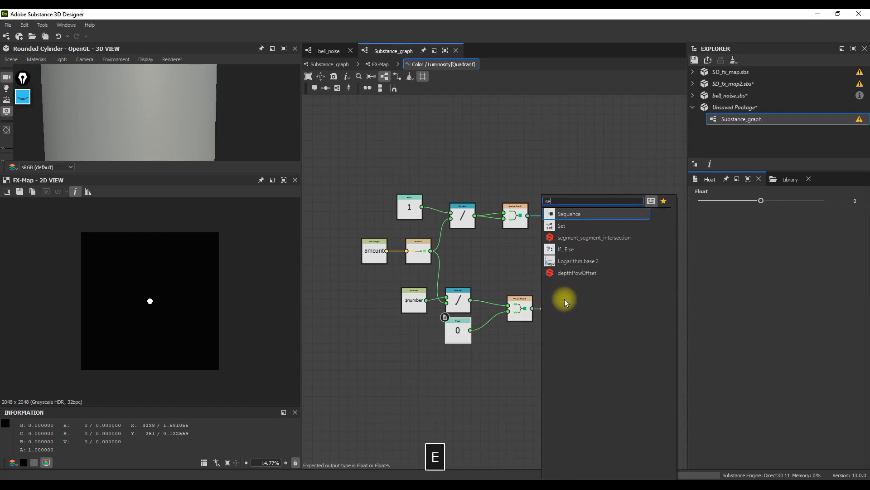
{"action": "left_click", "coordinate": [565, 220]}
{"action": "left_click_drag", "start_coordinate": [628, 391], "coordinate": [659, 382]}
{"action": "left_click_drag", "start_coordinate": [555, 215], "coordinate": [577, 215]}
{"action": "left_click", "coordinate": [552, 324]}
{"action": "left_click_drag", "start_coordinate": [552, 324], "coordinate": [565, 320]}
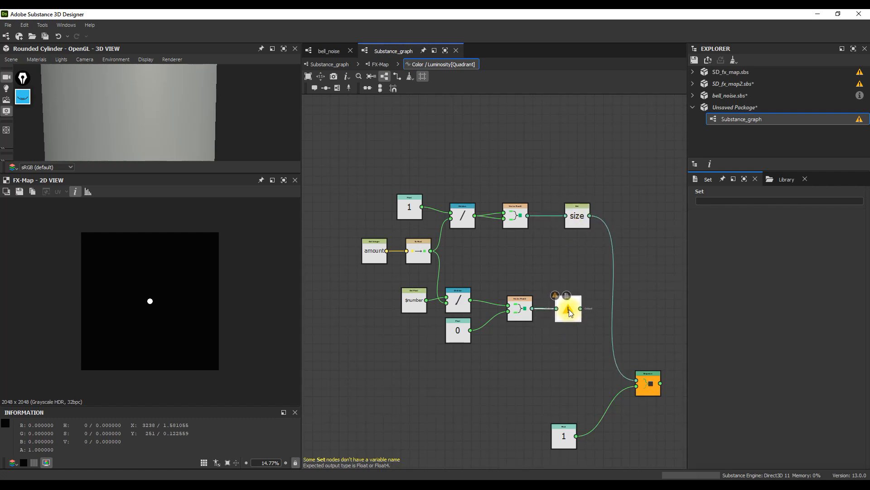
{"action": "left_click", "coordinate": [729, 200]}
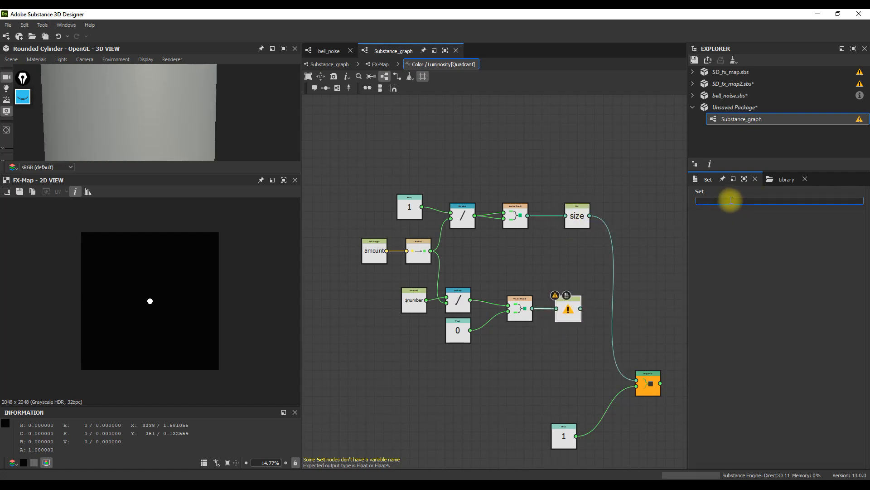
{"action": "type", "text": "p"}
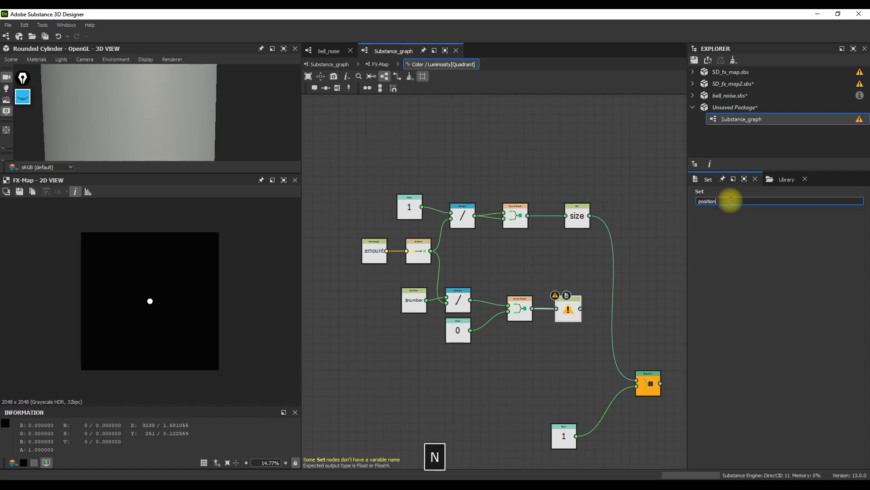
{"action": "type", "text": "osition"}
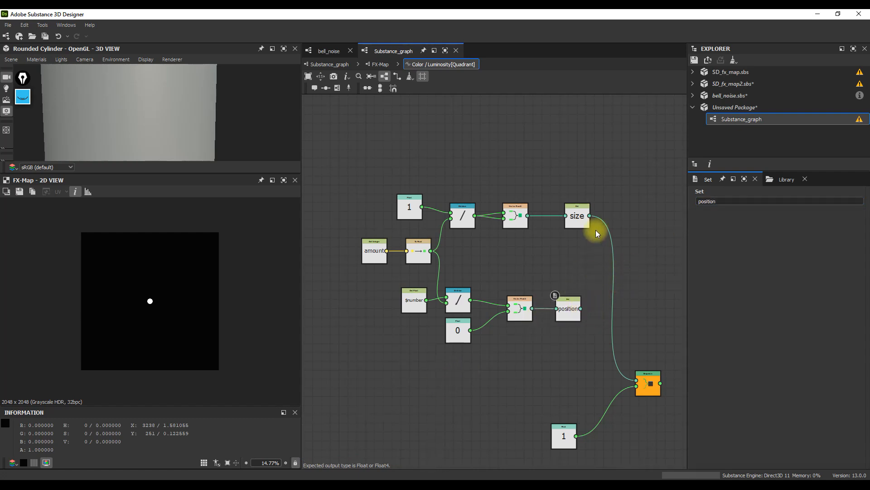
Step: Combine the size and position Set nodes in a new Sequence node, and feed it into the output Sequence's first input
{"action": "middle_click_drag", "start_coordinate": [631, 352], "coordinate": [589, 334]}
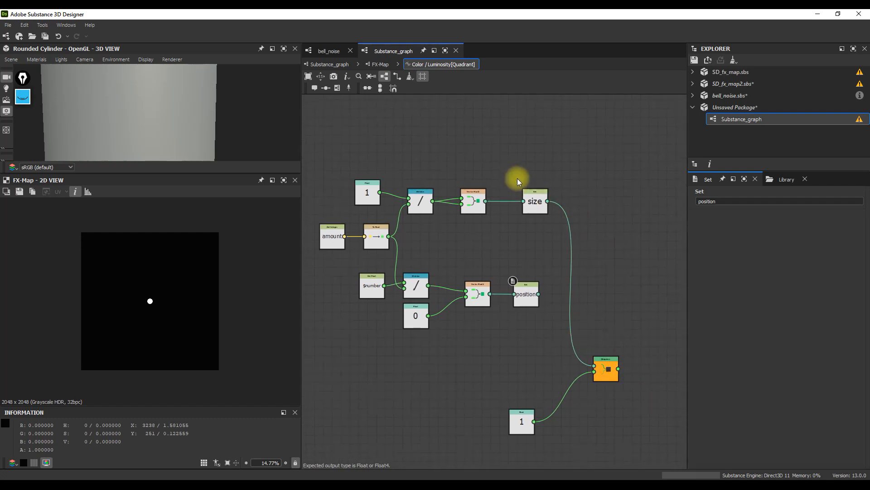
{"action": "left_click_drag", "start_coordinate": [585, 223], "coordinate": [604, 250]}
{"action": "left_click", "coordinate": [604, 232]}
{"action": "left_click", "coordinate": [569, 301]}
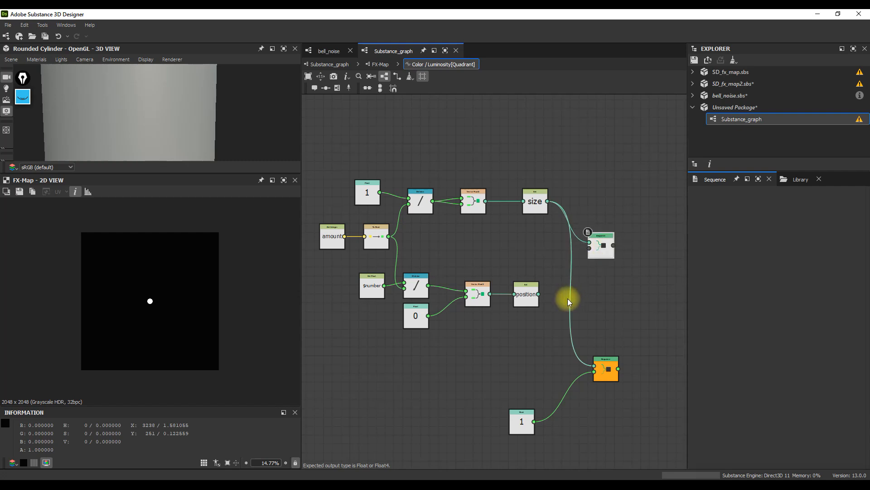
{"action": "left_click_drag", "start_coordinate": [538, 293], "coordinate": [595, 366]}
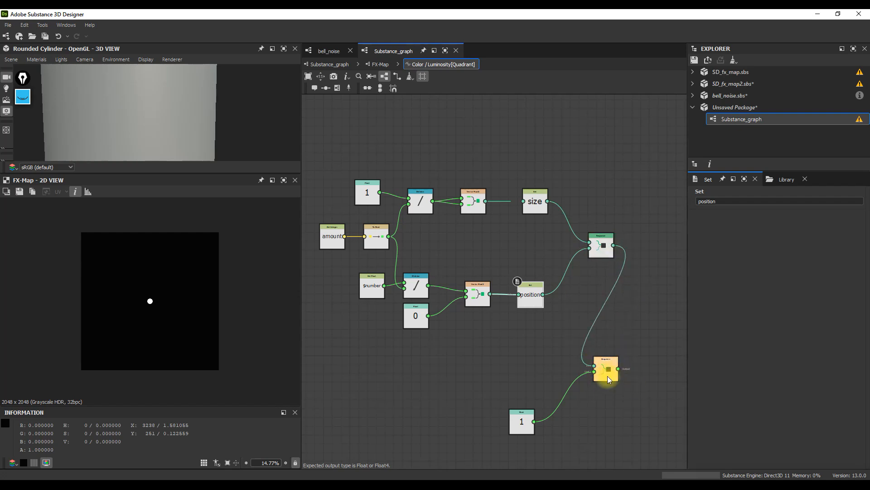
Step: Tidy the layout by aligning the size and position Set nodes and moving the Sequence and lower Float 1 nodes
{"action": "left_click_drag", "start_coordinate": [603, 249], "coordinate": [611, 249]}
{"action": "left_click", "coordinate": [429, 280]}
{"action": "left_click_drag", "start_coordinate": [526, 300], "coordinate": [535, 300]}
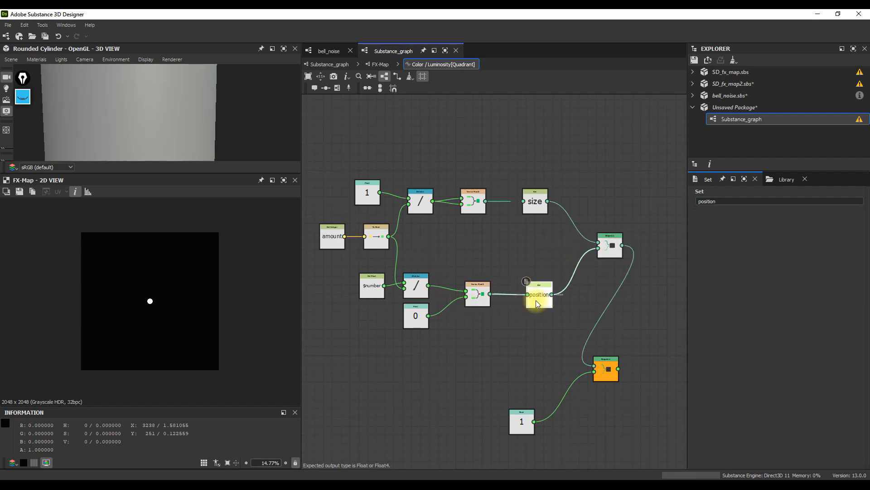
{"action": "left_click_drag", "start_coordinate": [537, 208], "coordinate": [541, 208]}
{"action": "left_click_drag", "start_coordinate": [522, 421], "coordinate": [468, 412]}
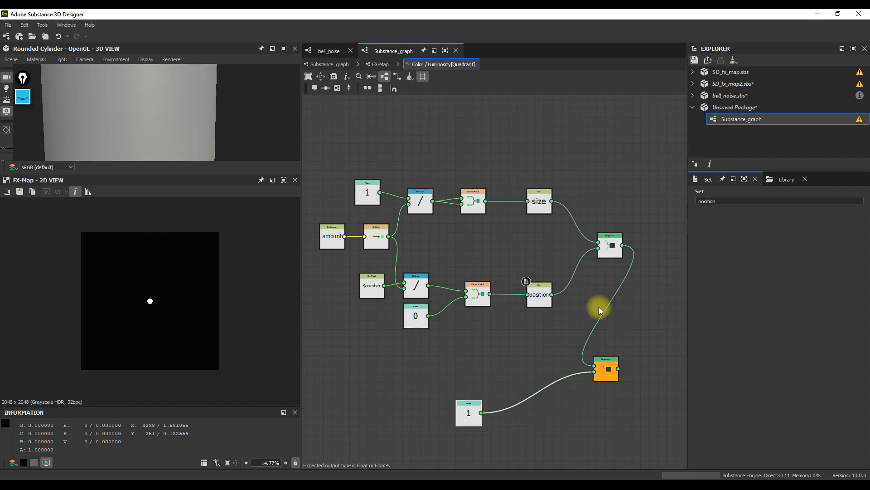
Step: Create an empty function for the Quadrant's Pattern Offset and add a Get Float2 node to it
{"action": "left_click", "coordinate": [380, 64]}
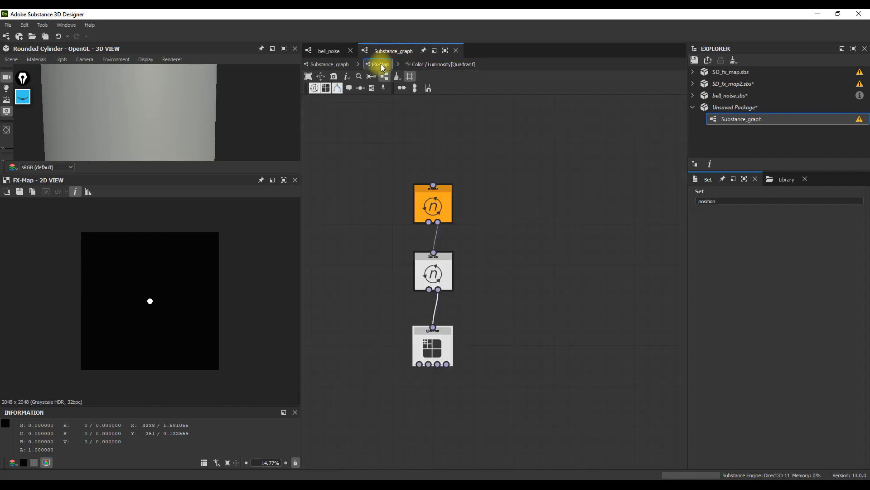
{"action": "left_click", "coordinate": [434, 345]}
{"action": "left_click", "coordinate": [859, 276]}
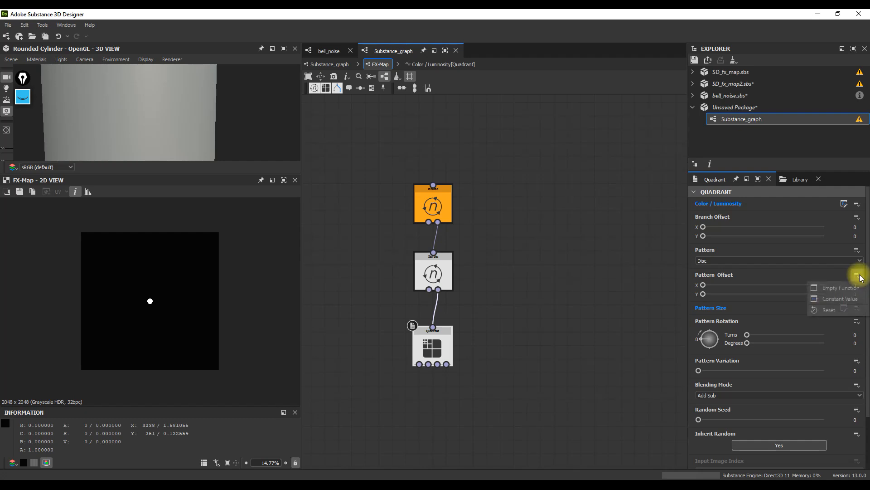
{"action": "left_click", "coordinate": [835, 287]}
{"action": "key", "text": "space"}
{"action": "type", "text": "get"}
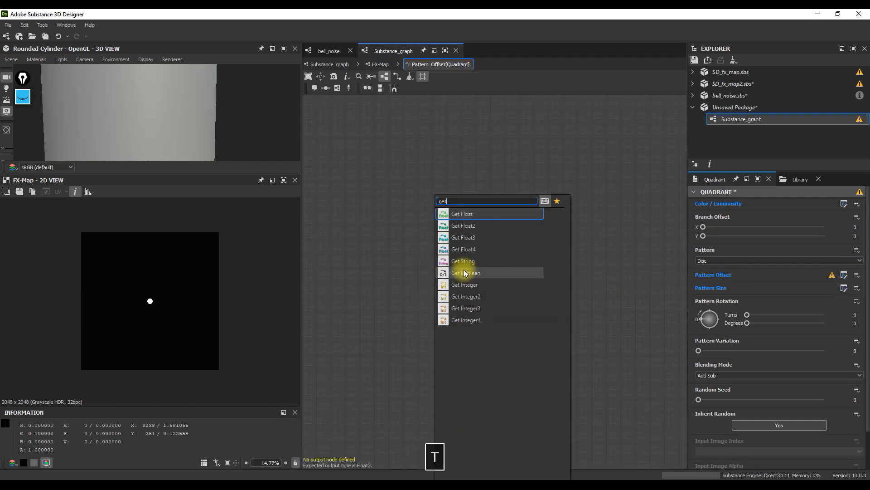
{"action": "left_click", "coordinate": [469, 225]}
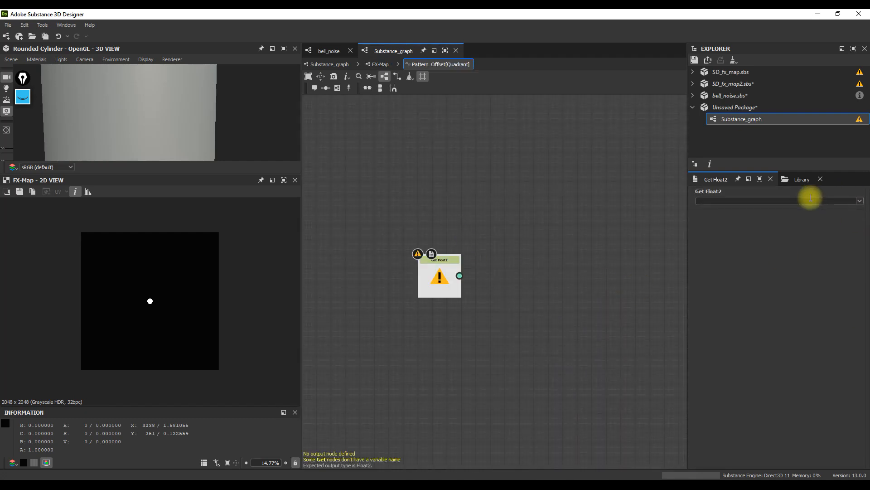
Step: Set the Get Float2 node's variable to position and make it the function's output
{"action": "type", "text": "p"}
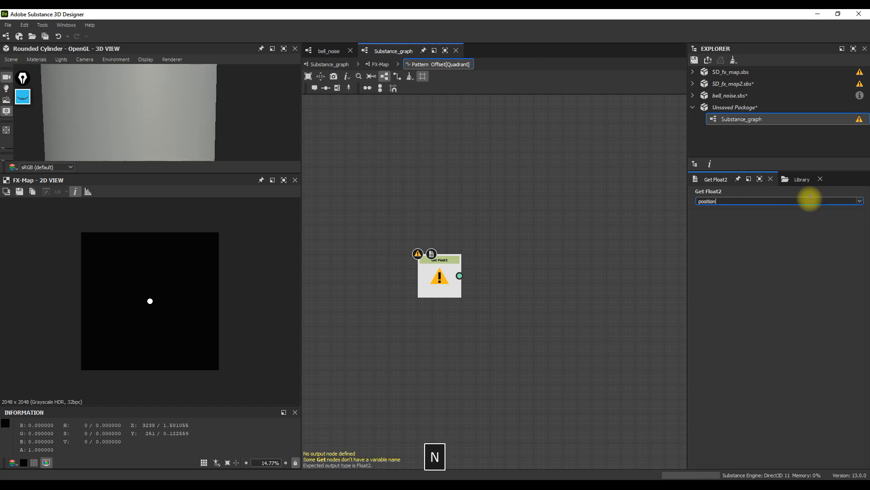
{"action": "type", "text": "osition"}
{"action": "key", "text": "Tab"}
{"action": "right_click", "coordinate": [433, 276]}
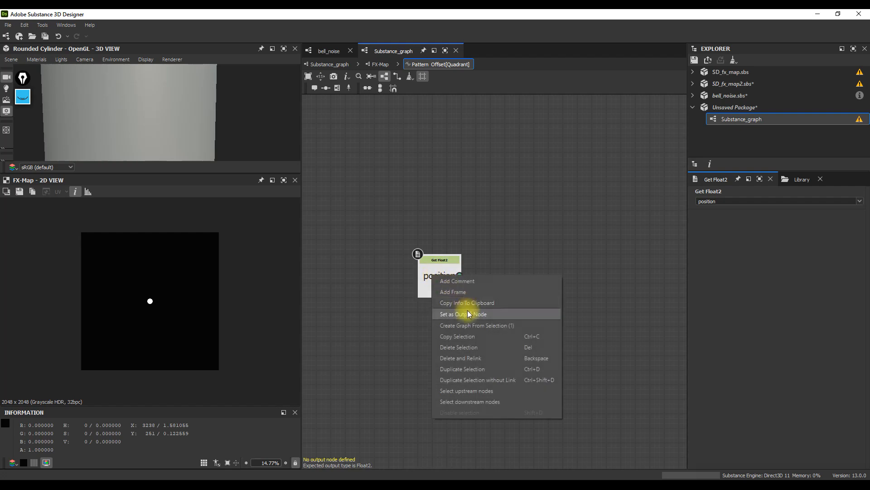
{"action": "left_click", "coordinate": [469, 314]}
{"action": "scroll", "coordinate": [157, 304], "scroll_direction": "up", "scroll_amount": 1}
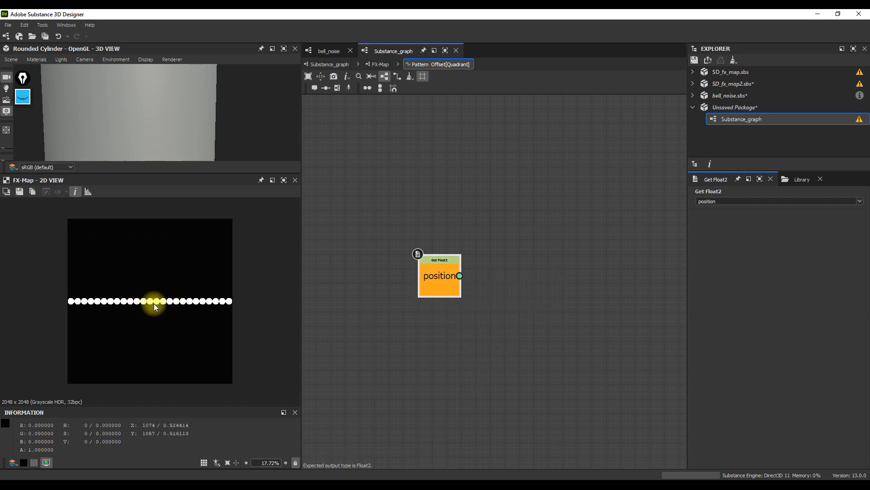
Step: Return to the FX-Map graph and examine the row of discs in the 2D view and the top Iterate node's settings
{"action": "scroll", "coordinate": [154, 304], "scroll_direction": "up", "scroll_amount": 1}
{"action": "left_click", "coordinate": [374, 65]}
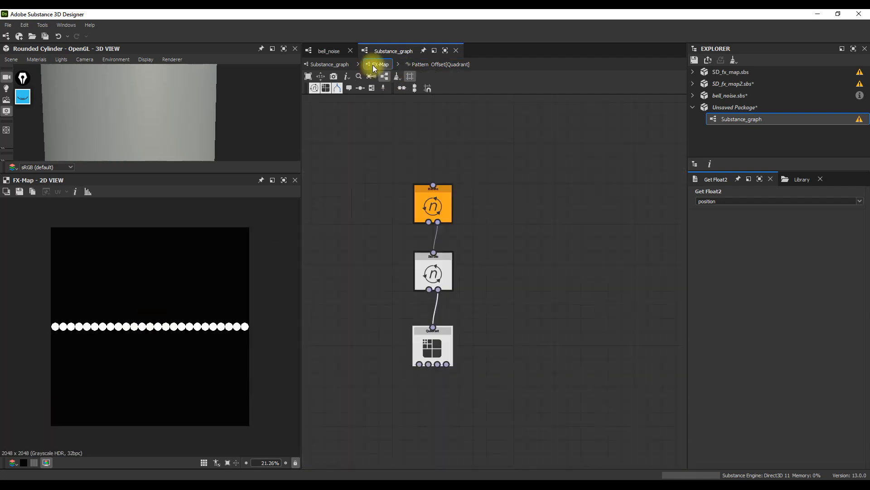
{"action": "left_click", "coordinate": [75, 191]}
{"action": "scroll", "coordinate": [91, 220], "scroll_direction": "up", "scroll_amount": 3}
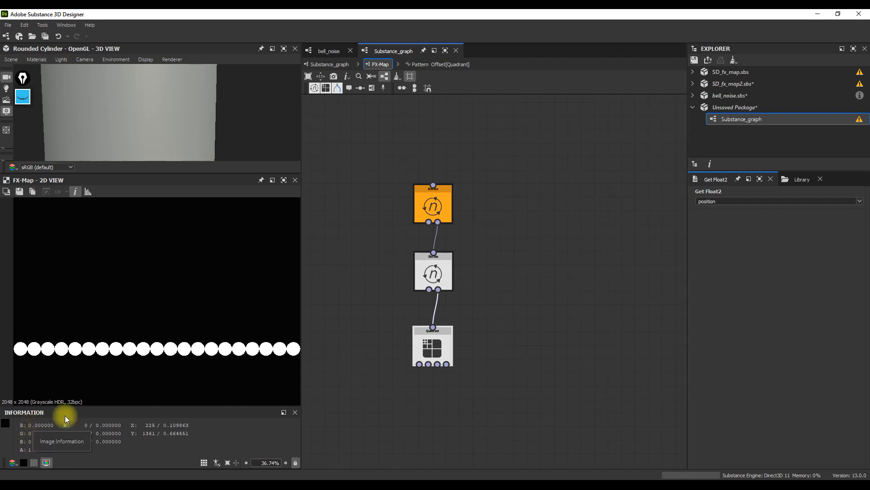
{"action": "scroll", "coordinate": [184, 349], "scroll_direction": "down", "scroll_amount": 3}
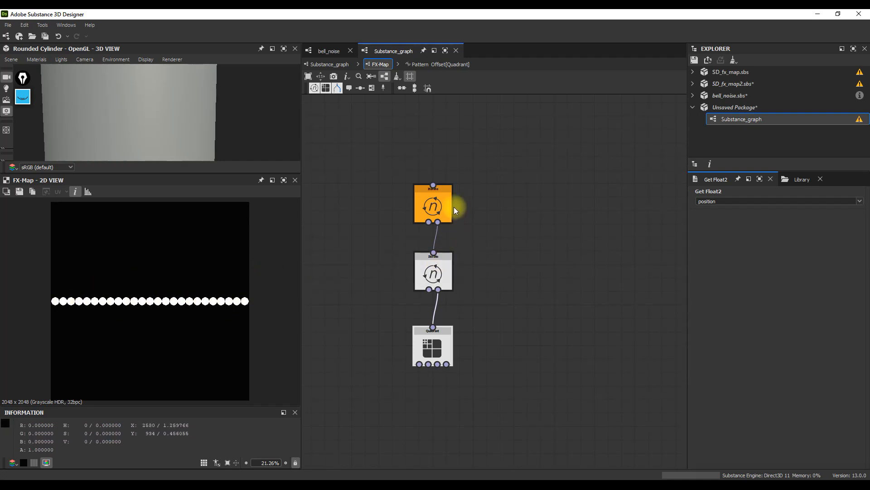
{"action": "left_click", "coordinate": [437, 204]}
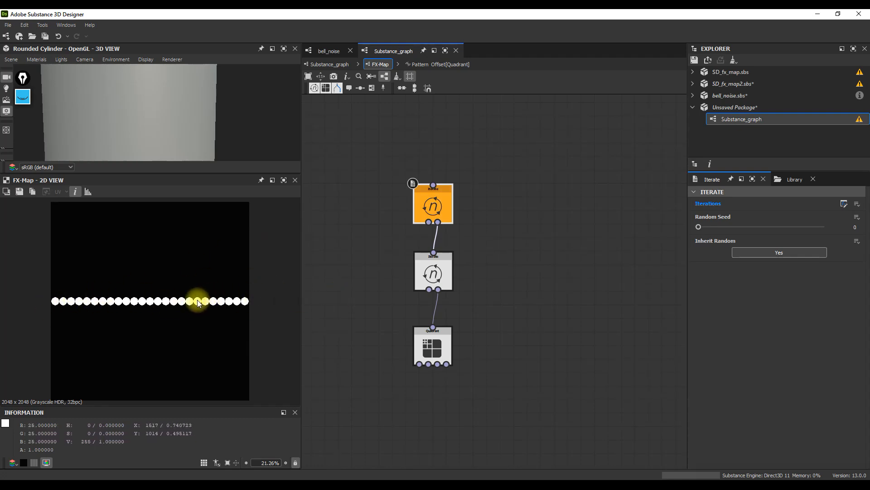
{"action": "scroll", "coordinate": [197, 301], "scroll_direction": "up", "scroll_amount": 1}
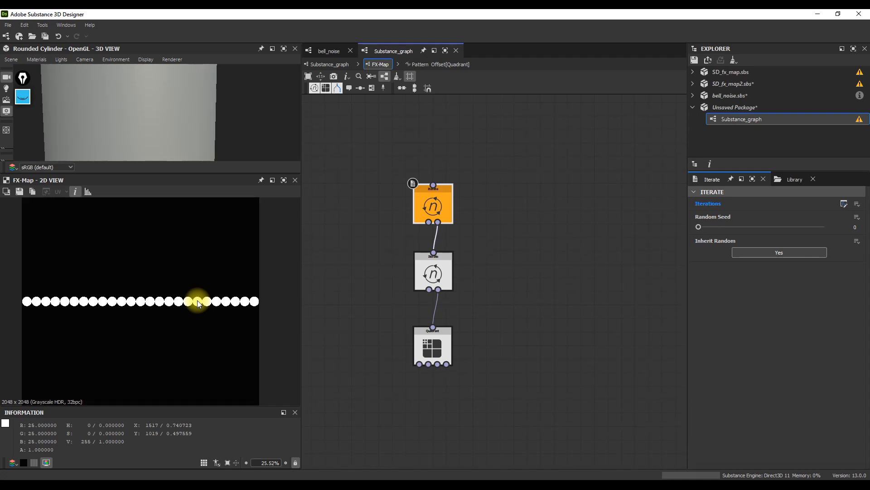
{"action": "scroll", "coordinate": [197, 301], "scroll_direction": "down", "scroll_amount": 2}
Step: Review the Quadrant's Color / Luminosity function, including its $number Get Float node, and return to the FX-Map graph
{"action": "left_click", "coordinate": [433, 347]}
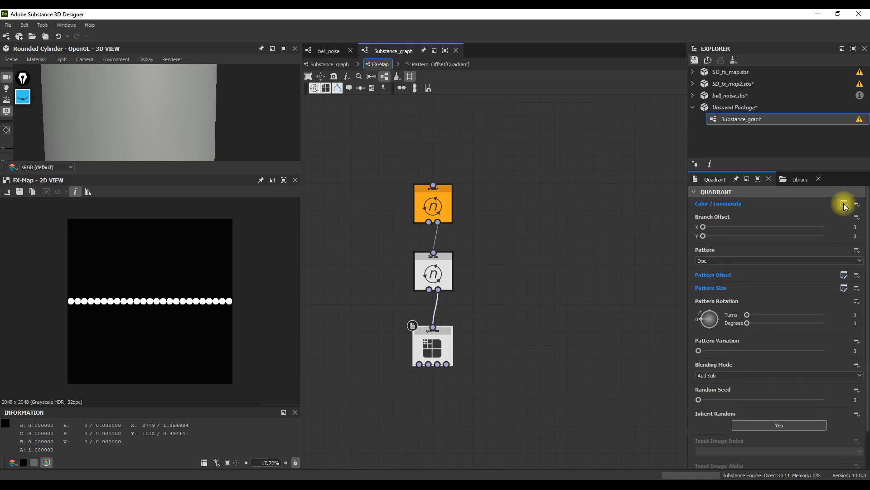
{"action": "left_click", "coordinate": [843, 204]}
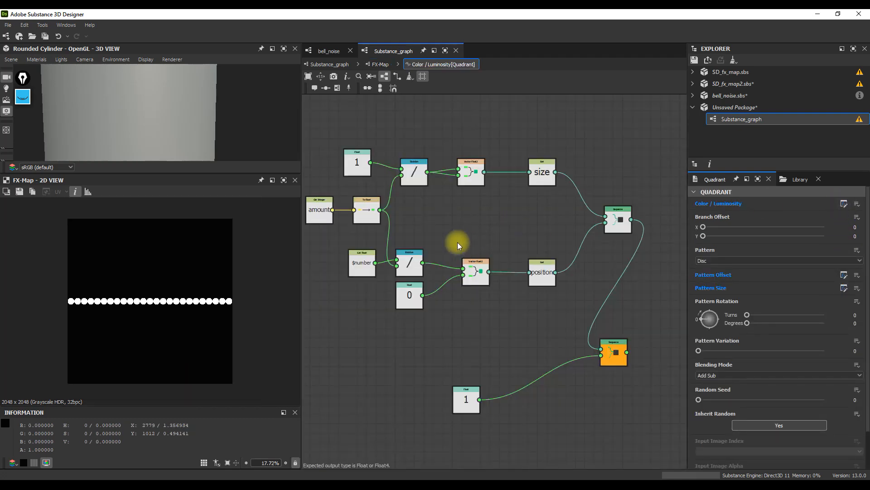
{"action": "left_click", "coordinate": [382, 64]}
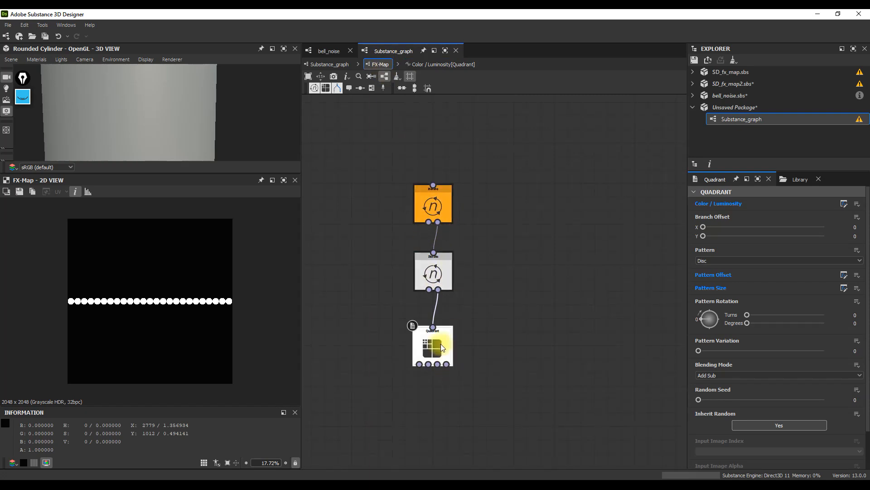
{"action": "left_click", "coordinate": [844, 204]}
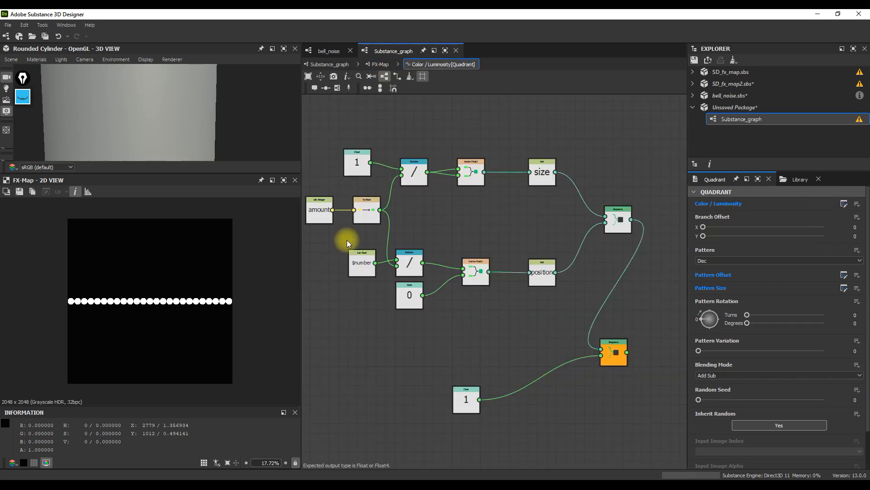
{"action": "left_click", "coordinate": [360, 259]}
{"action": "scroll", "coordinate": [361, 261], "scroll_direction": "up", "scroll_amount": 5}
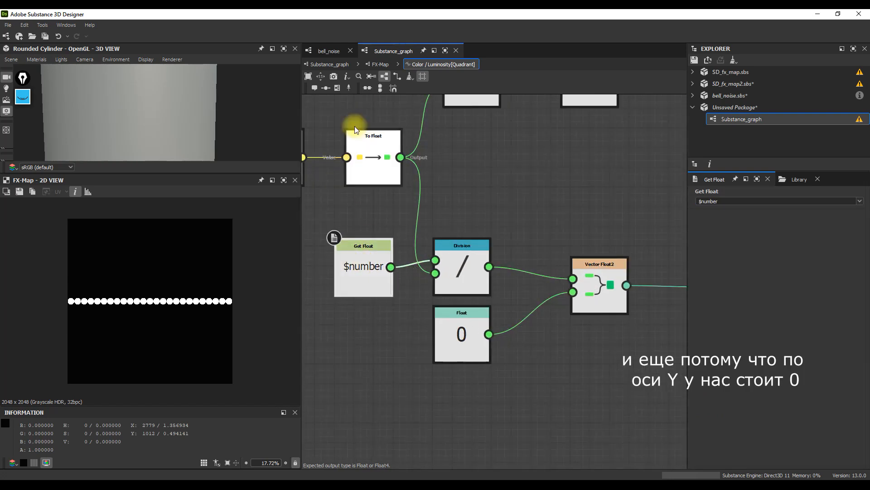
{"action": "left_click", "coordinate": [380, 64]}
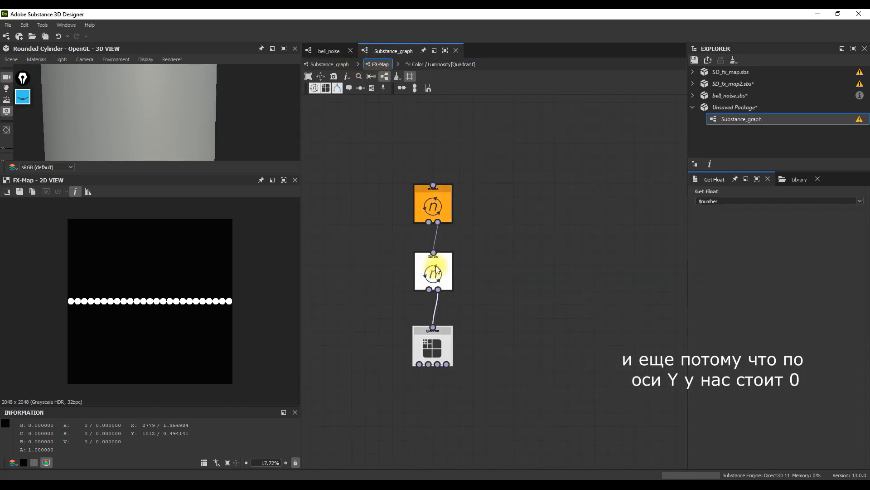
Step: Add a Switch node from the top Iterate node's second output and place it directly beneath that Iterate
{"action": "scroll", "coordinate": [437, 271], "scroll_direction": "up", "scroll_amount": 4}
{"action": "left_click", "coordinate": [460, 226]}
{"action": "scroll", "coordinate": [459, 226], "scroll_direction": "down", "scroll_amount": 3}
{"action": "left_click", "coordinate": [459, 127]}
{"action": "middle_click_drag", "start_coordinate": [460, 131], "coordinate": [447, 179]}
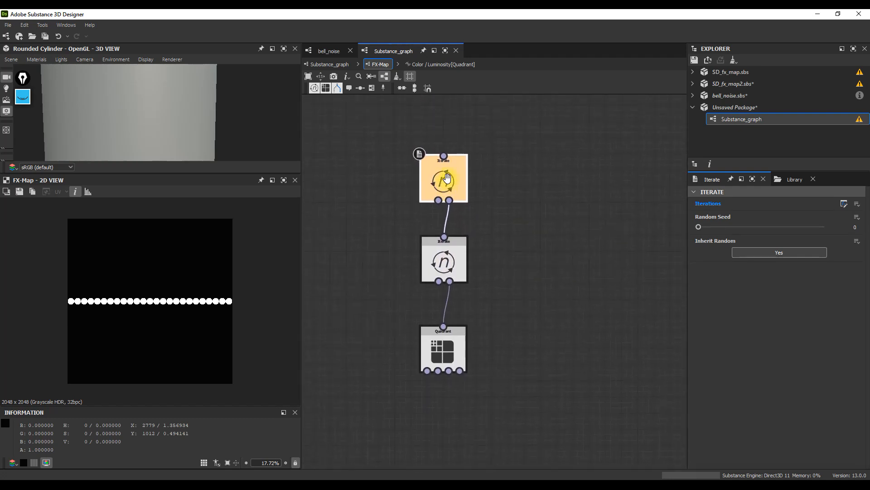
{"action": "scroll", "coordinate": [451, 178], "scroll_direction": "down", "scroll_amount": 1}
{"action": "middle_click_drag", "start_coordinate": [451, 178], "coordinate": [445, 213]}
{"action": "scroll", "coordinate": [444, 213], "scroll_direction": "down", "scroll_amount": 1}
{"action": "left_click_drag", "start_coordinate": [445, 214], "coordinate": [463, 210]}
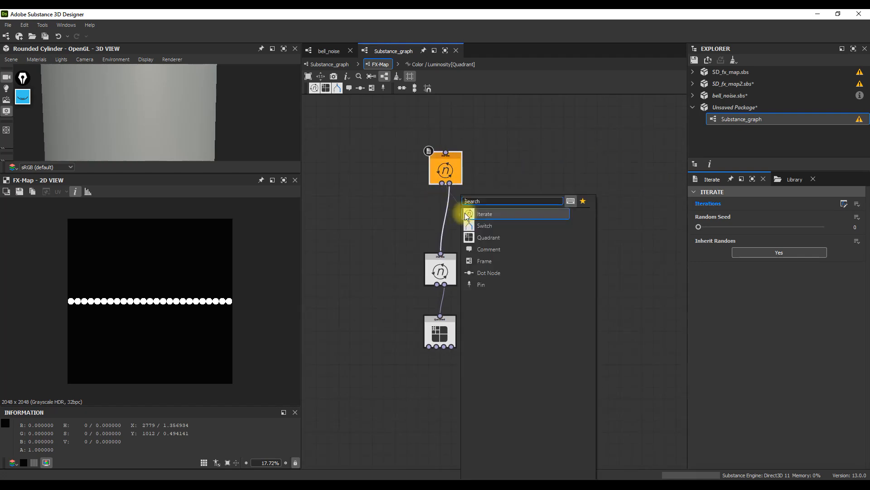
{"action": "left_click", "coordinate": [488, 224]}
{"action": "left_click_drag", "start_coordinate": [461, 219], "coordinate": [449, 208]}
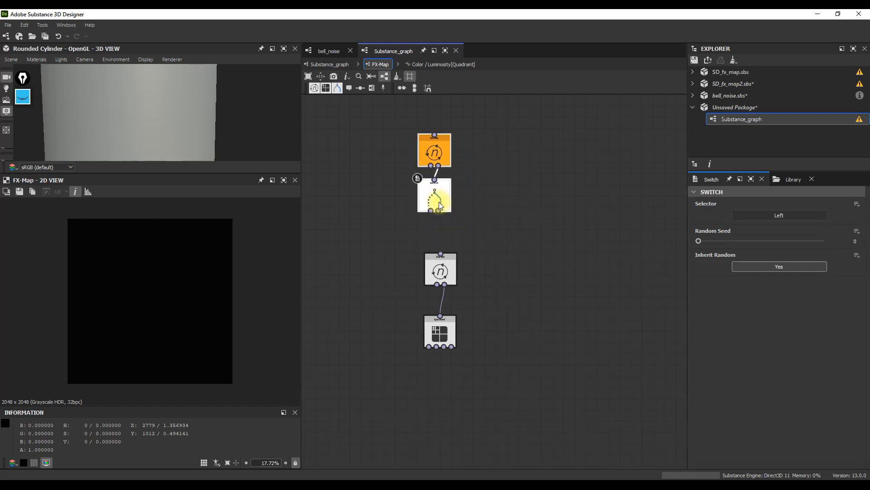
Step: Try linking the Switch's right output to the lower Iterate node, and remove that link
{"action": "scroll", "coordinate": [442, 201], "scroll_direction": "up", "scroll_amount": 3}
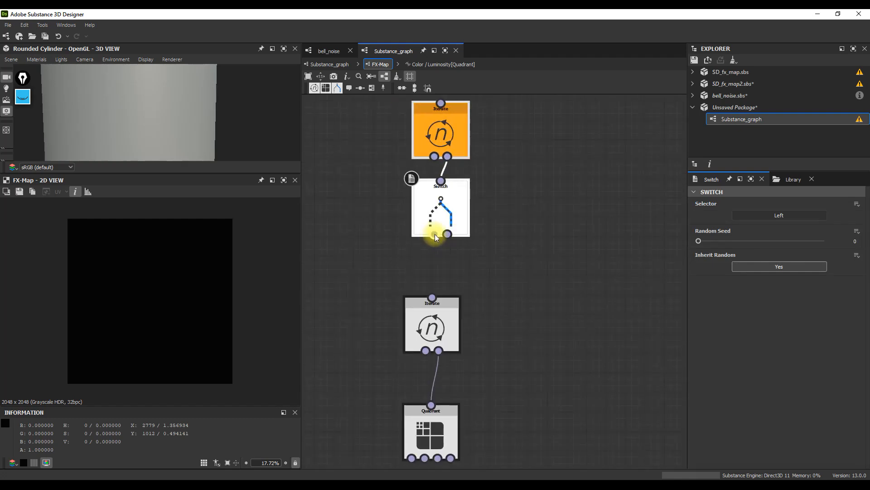
{"action": "left_click_drag", "start_coordinate": [445, 234], "coordinate": [439, 296]}
{"action": "mouse_move", "coordinate": [454, 214]}
{"action": "left_mouse_down"}
{"action": "mouse_move", "coordinate": [442, 221]}
{"action": "mouse_move", "coordinate": [457, 222]}
{"action": "left_mouse_up"}
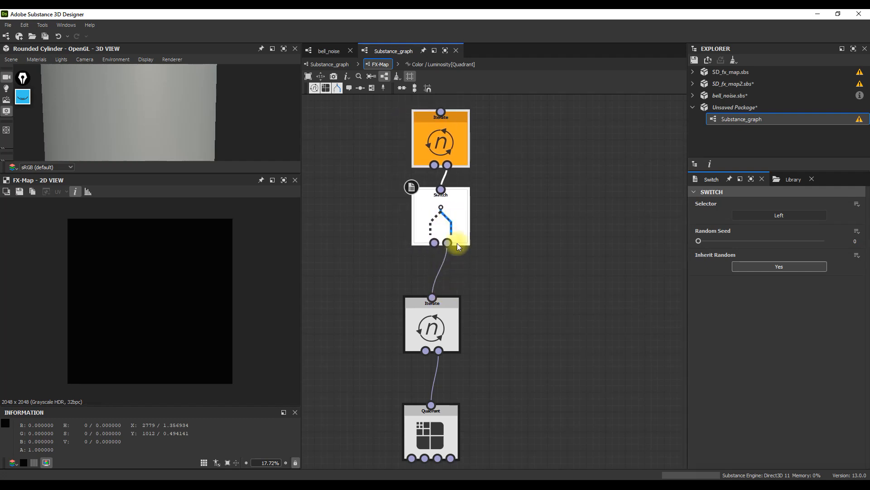
{"action": "left_click", "coordinate": [438, 263]}
{"action": "key", "text": "Delete"}
Step: Connect the Switch's left output to the lower Iterate node, and align the Switch and top Iterate above it
{"action": "left_click_drag", "start_coordinate": [435, 243], "coordinate": [432, 298]}
{"action": "left_click", "coordinate": [450, 210]}
{"action": "left_click_drag", "start_coordinate": [485, 143], "coordinate": [439, 209]}
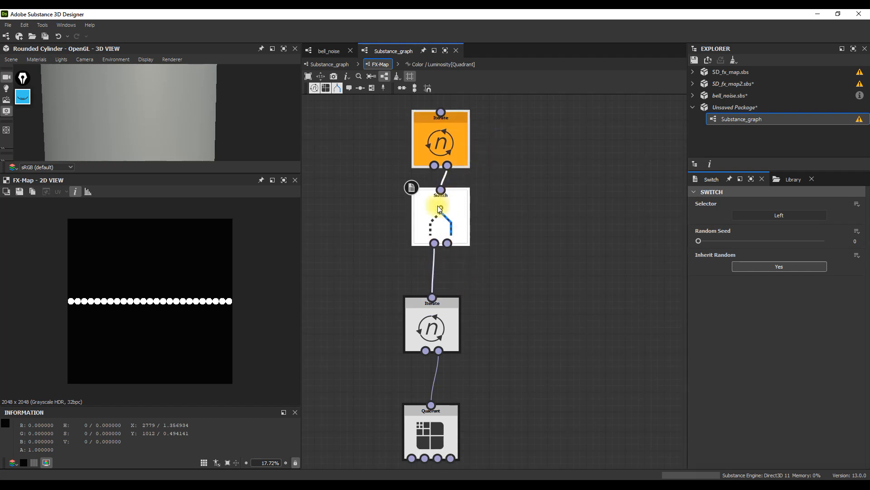
{"action": "left_click", "coordinate": [449, 219]}
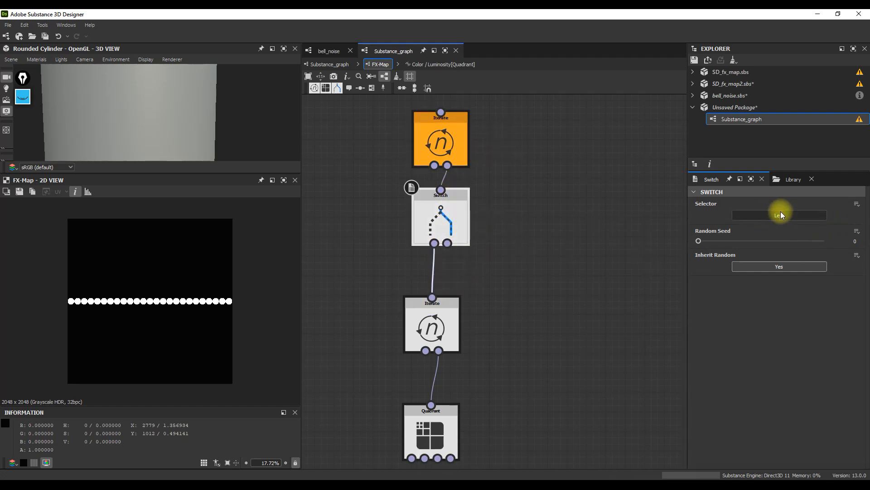
{"action": "left_click_drag", "start_coordinate": [443, 214], "coordinate": [434, 227]}
{"action": "left_click_drag", "start_coordinate": [444, 140], "coordinate": [439, 137]}
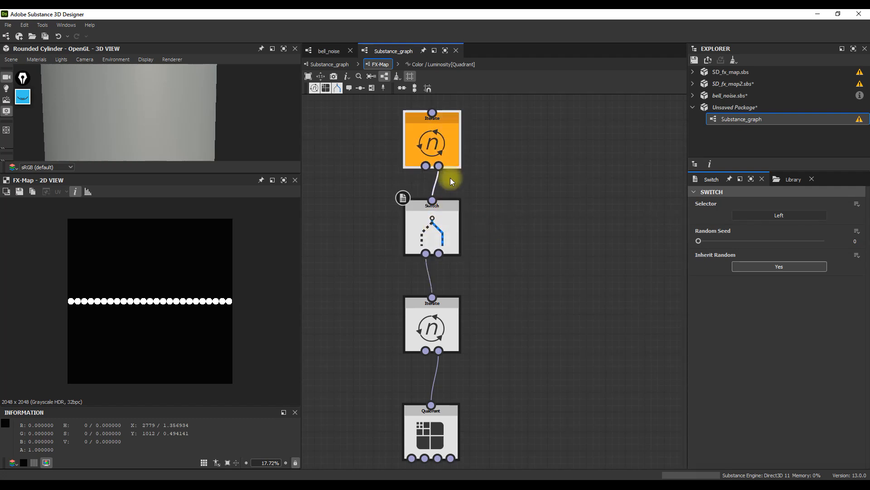
{"action": "scroll", "coordinate": [451, 238], "scroll_direction": "down", "scroll_amount": 1}
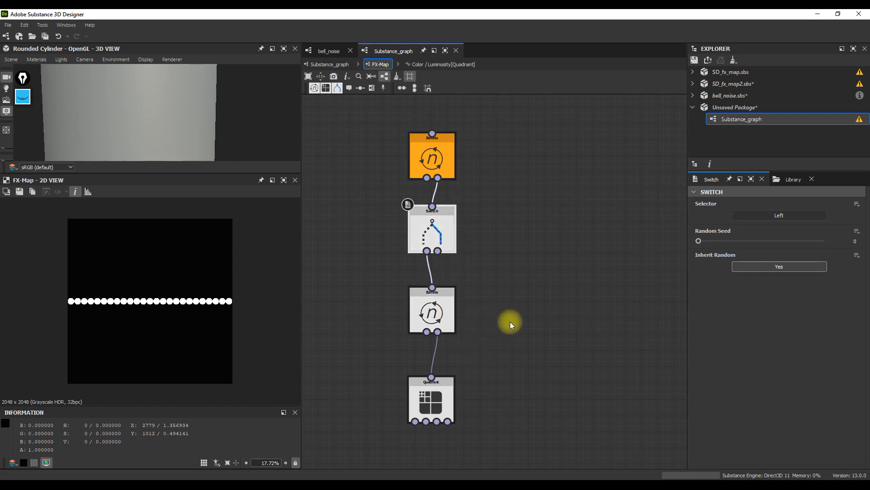
{"action": "middle_click_drag", "start_coordinate": [493, 320], "coordinate": [484, 306]}
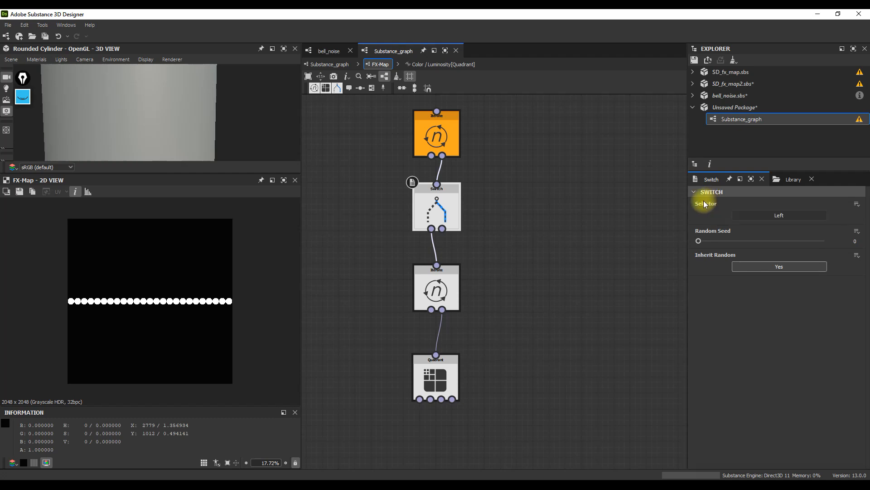
Step: Create an empty function for the Switch's Selector and add a Sequence node to it
{"action": "left_click", "coordinate": [856, 204]}
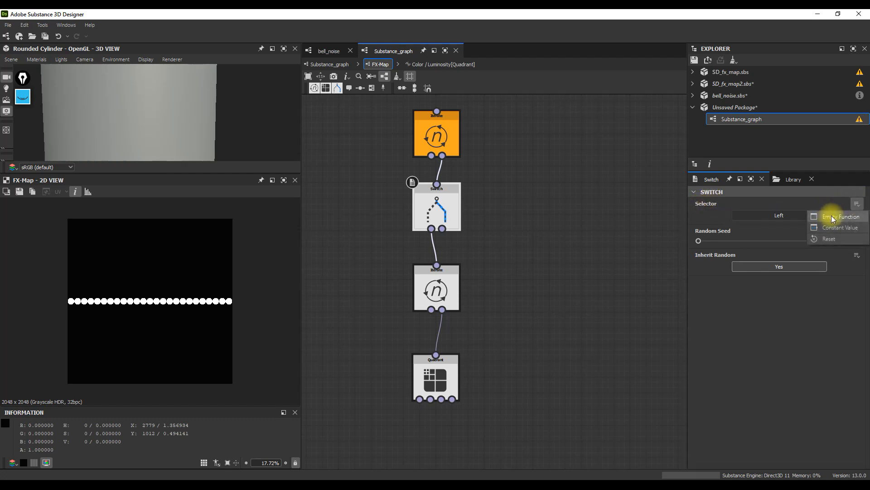
{"action": "left_click", "coordinate": [834, 217]}
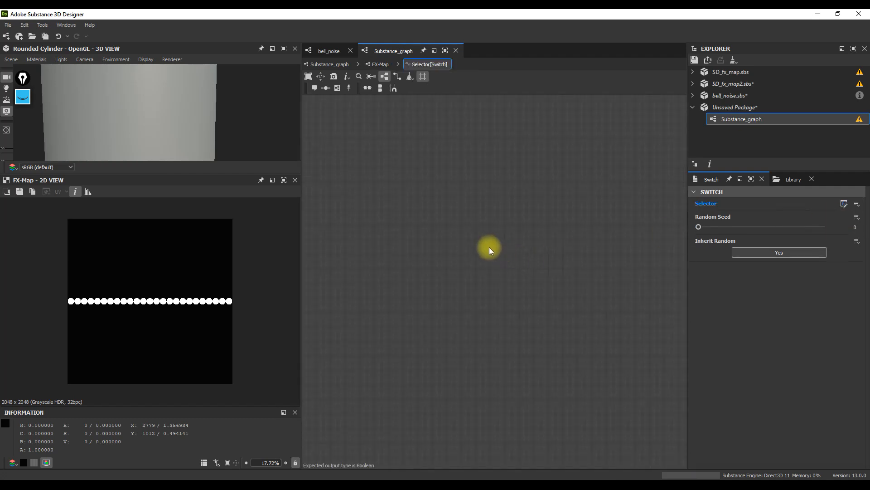
{"action": "key", "text": "space"}
{"action": "left_click", "coordinate": [518, 216]}
{"action": "left_click_drag", "start_coordinate": [490, 247], "coordinate": [552, 258]}
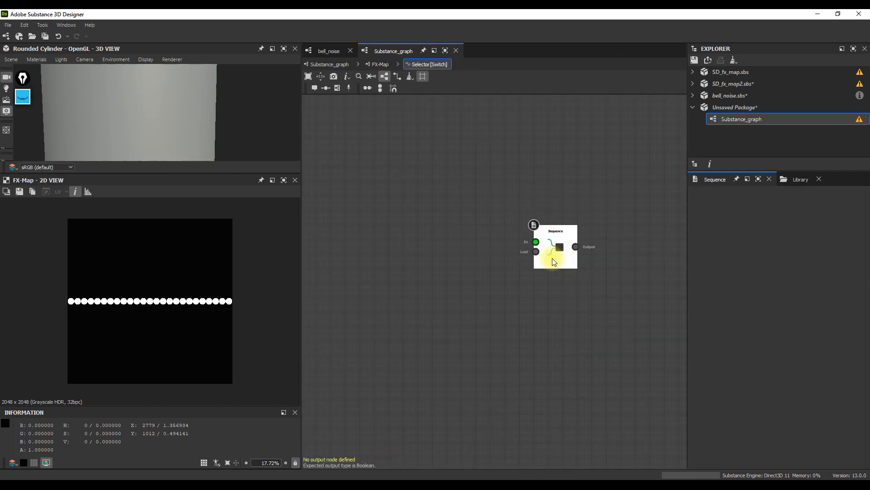
Step: Add a False Boolean node feeding the Sequence's Last input, and make the Sequence the function's output
{"action": "key", "text": "space"}
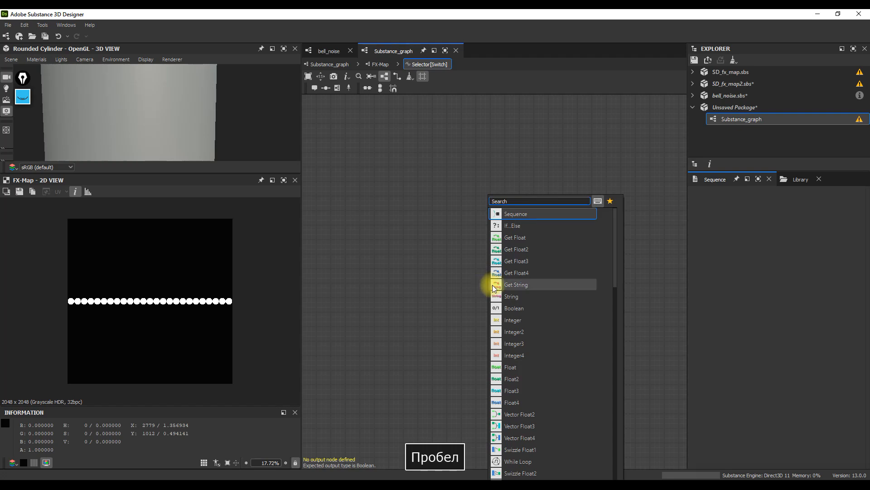
{"action": "type", "text": "boo"}
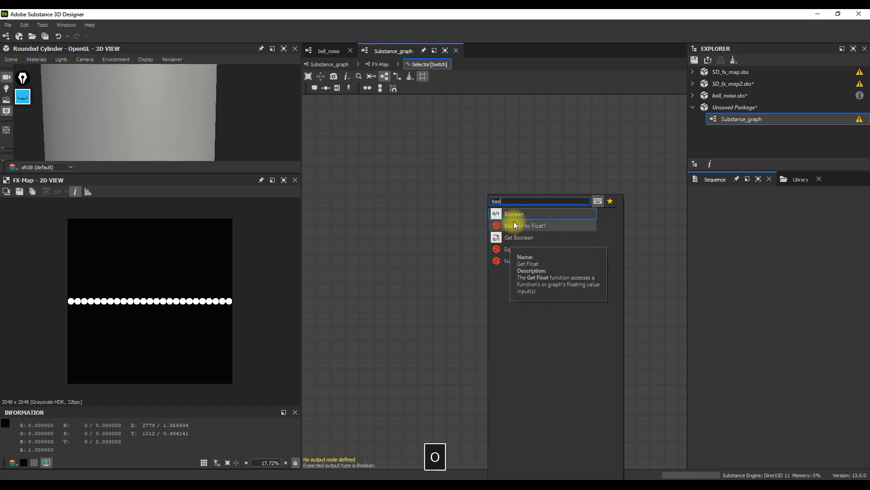
{"action": "left_click", "coordinate": [517, 225]}
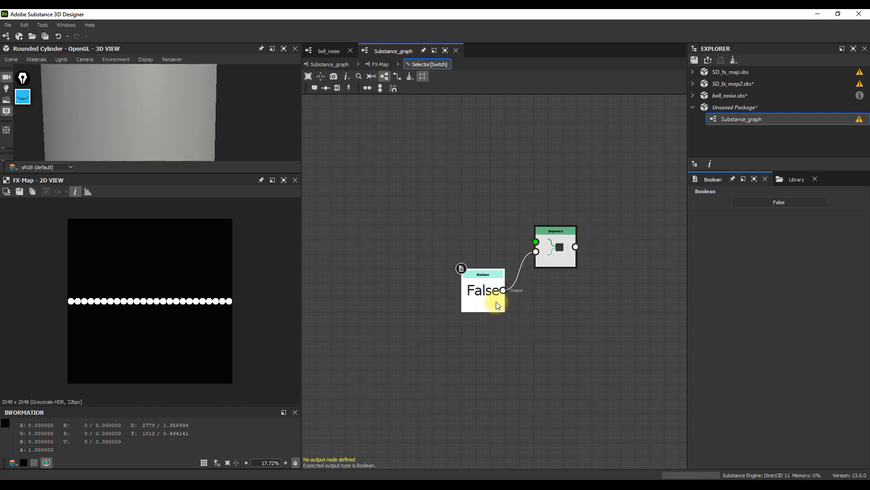
{"action": "right_click", "coordinate": [556, 247]}
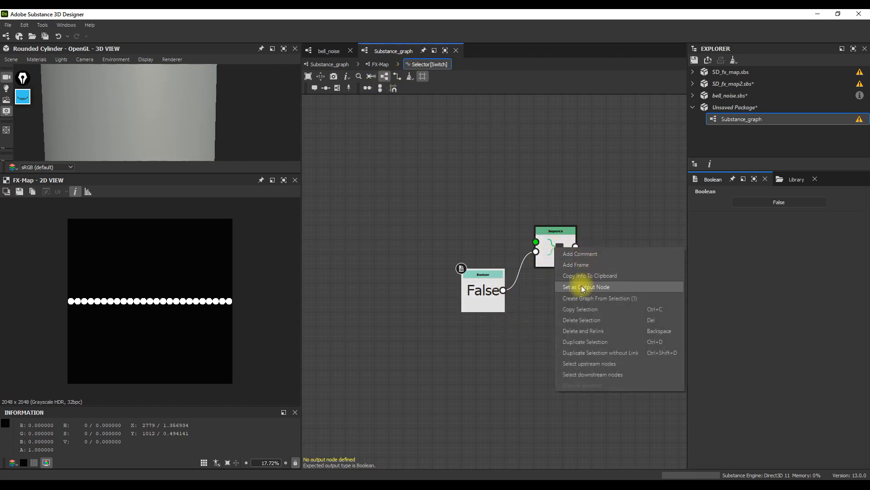
{"action": "left_click", "coordinate": [587, 287]}
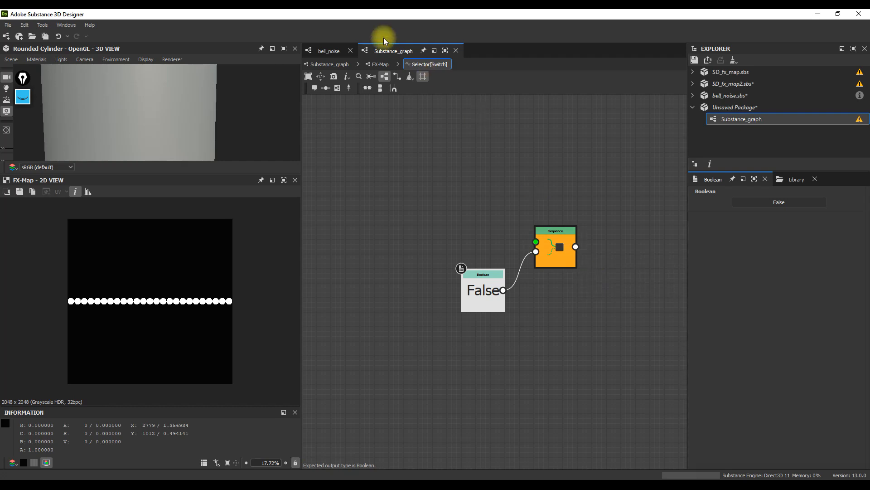
Step: Reopen the Switch's Selector function and add a Get Float node with its variable set to $number
{"action": "left_click", "coordinate": [381, 65]}
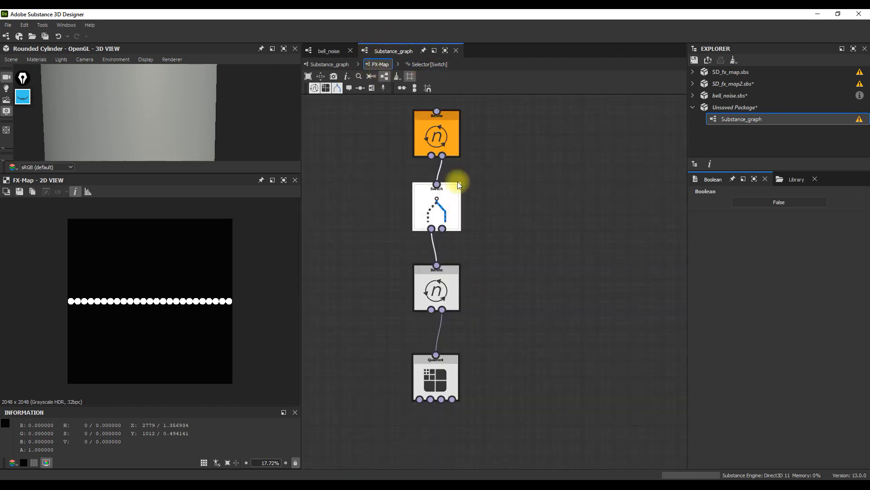
{"action": "left_click", "coordinate": [440, 210]}
{"action": "left_click", "coordinate": [843, 204]}
{"action": "scroll", "coordinate": [513, 254], "scroll_direction": "down", "scroll_amount": 2}
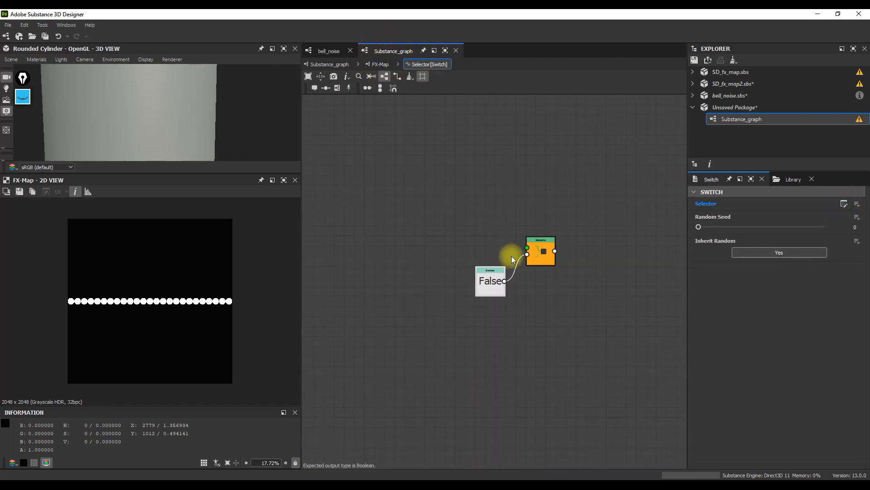
{"action": "key", "text": "space"}
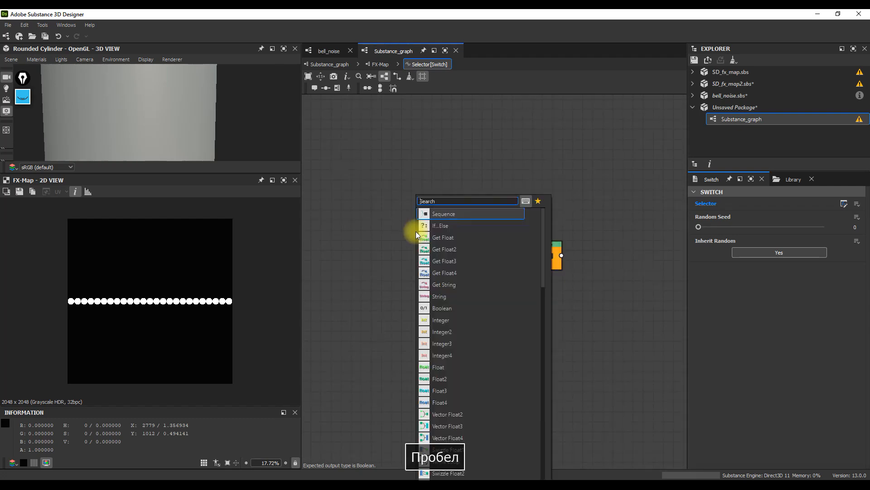
{"action": "type", "text": "get"}
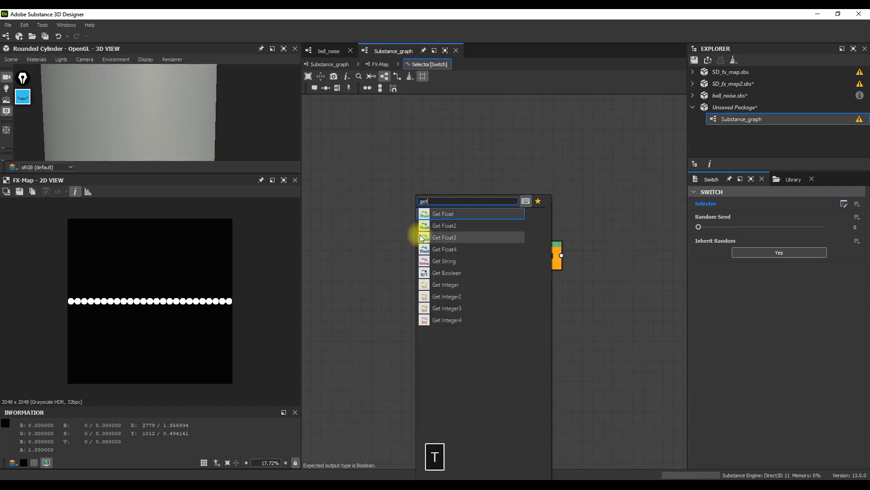
{"action": "left_click", "coordinate": [450, 214]}
{"action": "left_click", "coordinate": [859, 201]}
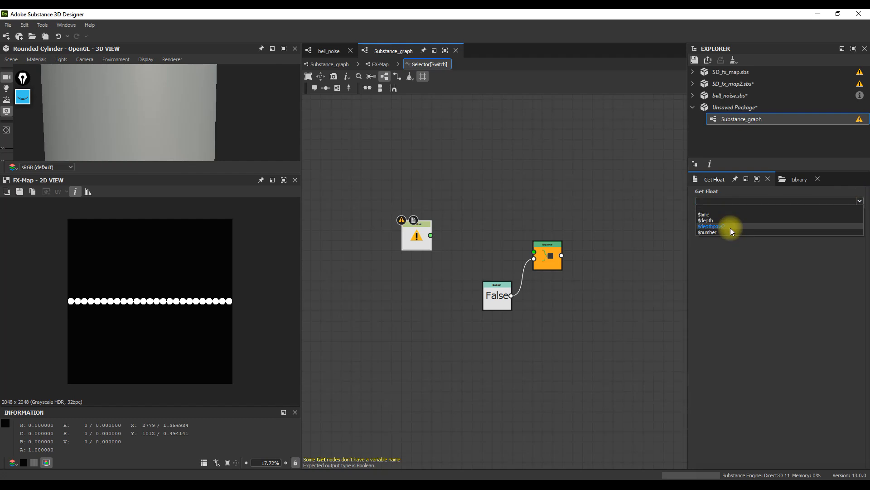
{"action": "left_click", "coordinate": [723, 232]}
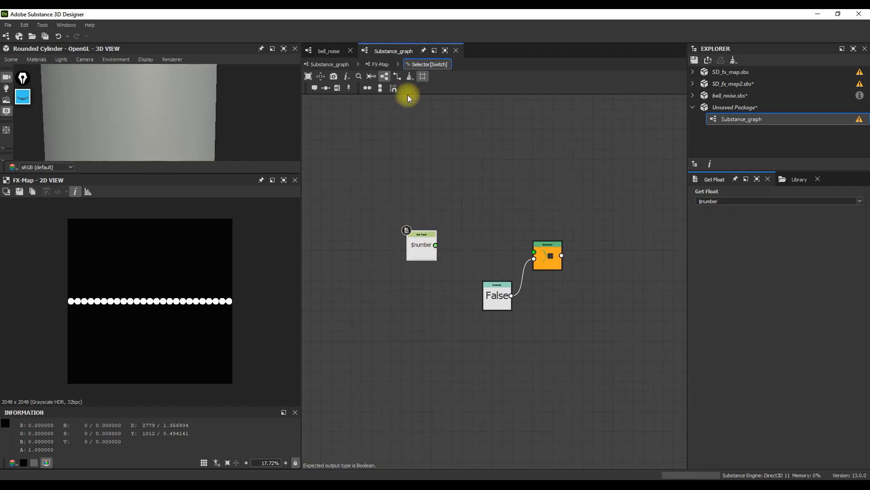
Step: Review the Quadrant's Color / Luminosity function to see how the position is built, and return to the FX-Map graph
{"action": "left_click", "coordinate": [381, 65]}
{"action": "left_click", "coordinate": [448, 367]}
{"action": "left_click", "coordinate": [844, 204]}
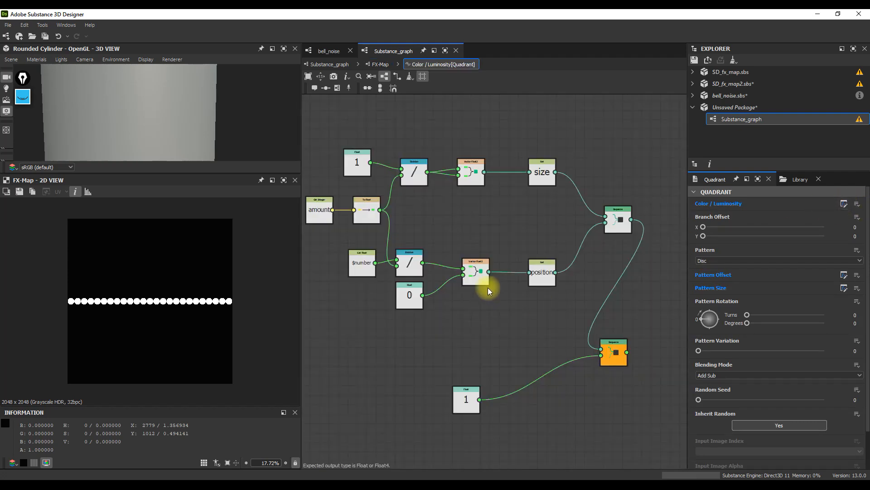
{"action": "left_click", "coordinate": [380, 64]}
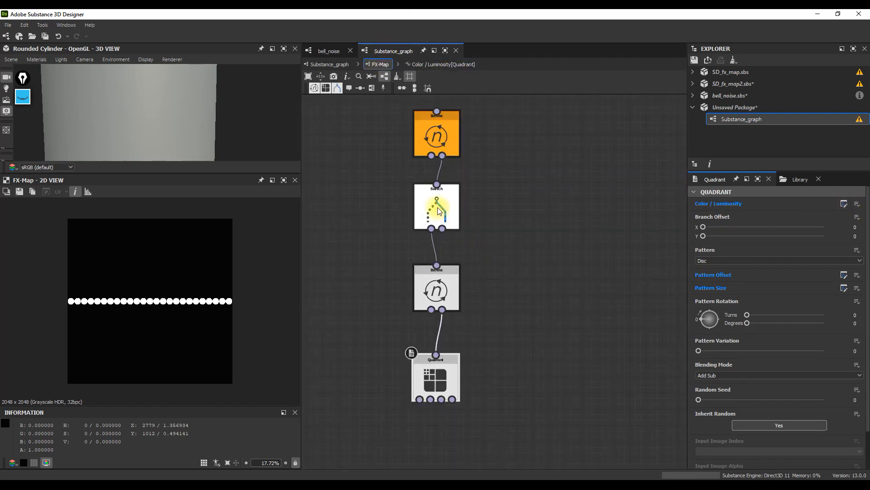
Step: In the Switch's Selector function, store $number in a Set node named number0 and feed it into the Sequence's upper input
{"action": "left_click", "coordinate": [437, 209]}
{"action": "left_click", "coordinate": [844, 203]}
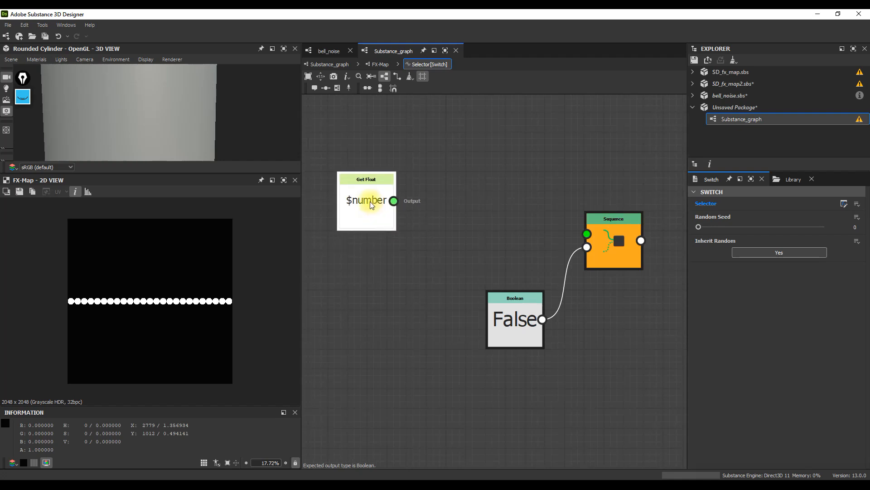
{"action": "left_click_drag", "start_coordinate": [399, 281], "coordinate": [430, 274]}
{"action": "left_click", "coordinate": [455, 331]}
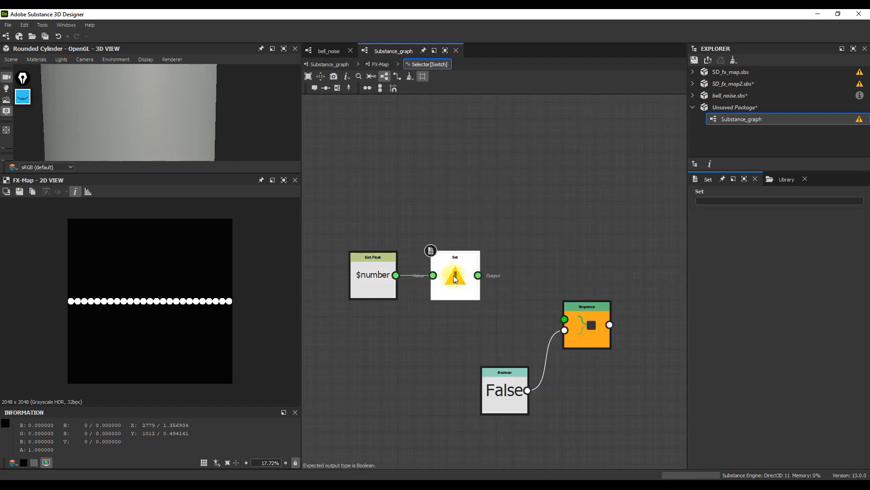
{"action": "left_click", "coordinate": [719, 201]}
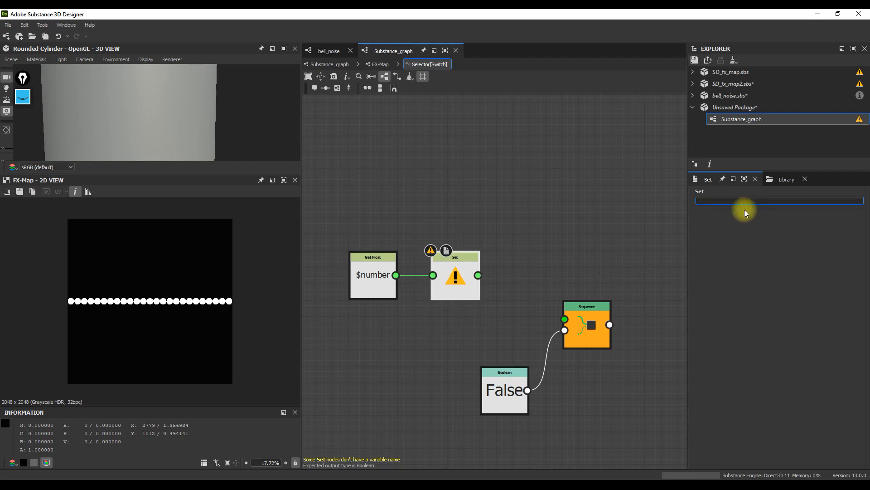
{"action": "type", "text": "number"}
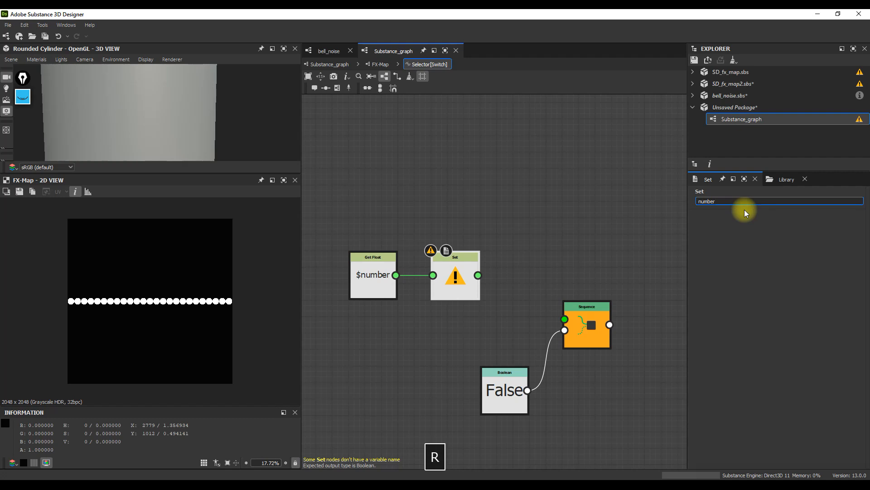
{"action": "type", "text": "0"}
{"action": "left_click_drag", "start_coordinate": [478, 276], "coordinate": [566, 319]}
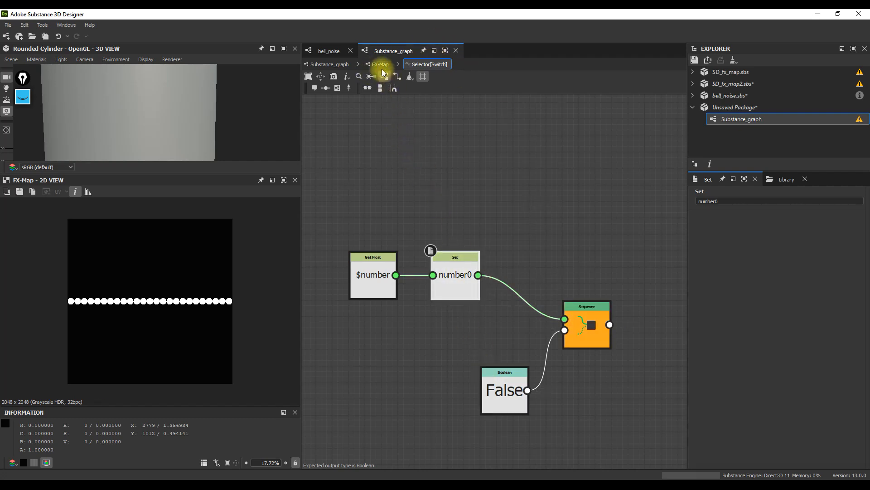
Step: In the Quadrant's Color / Luminosity function, move the final Sequence, its Float 1 and the Float 0 node down to make room
{"action": "left_click", "coordinate": [381, 64]}
{"action": "left_click", "coordinate": [451, 318]}
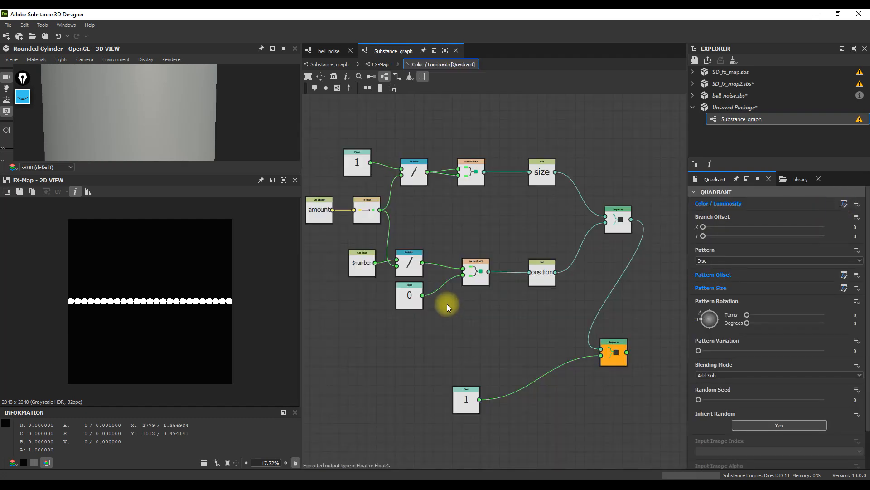
{"action": "scroll", "coordinate": [447, 303], "scroll_direction": "down", "scroll_amount": 1}
{"action": "middle_click_drag", "start_coordinate": [445, 301], "coordinate": [460, 327]}
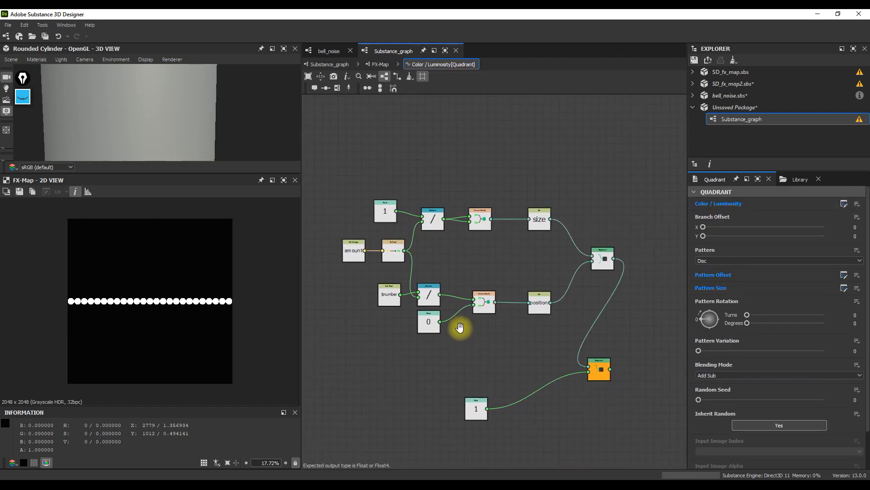
{"action": "scroll", "coordinate": [525, 319], "scroll_direction": "down", "scroll_amount": 1}
{"action": "left_click_drag", "start_coordinate": [610, 346], "coordinate": [482, 417]}
{"action": "left_click_drag", "start_coordinate": [589, 361], "coordinate": [591, 397]}
{"action": "middle_click_drag", "start_coordinate": [476, 324], "coordinate": [478, 285]}
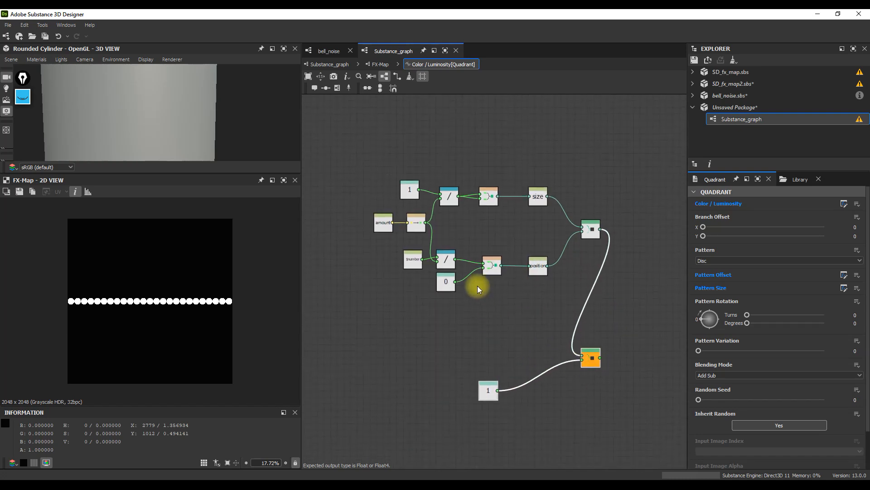
{"action": "scroll", "coordinate": [463, 277], "scroll_direction": "up", "scroll_amount": 2}
{"action": "left_click_drag", "start_coordinate": [442, 285], "coordinate": [449, 304]}
{"action": "middle_click_drag", "start_coordinate": [449, 303], "coordinate": [478, 292]}
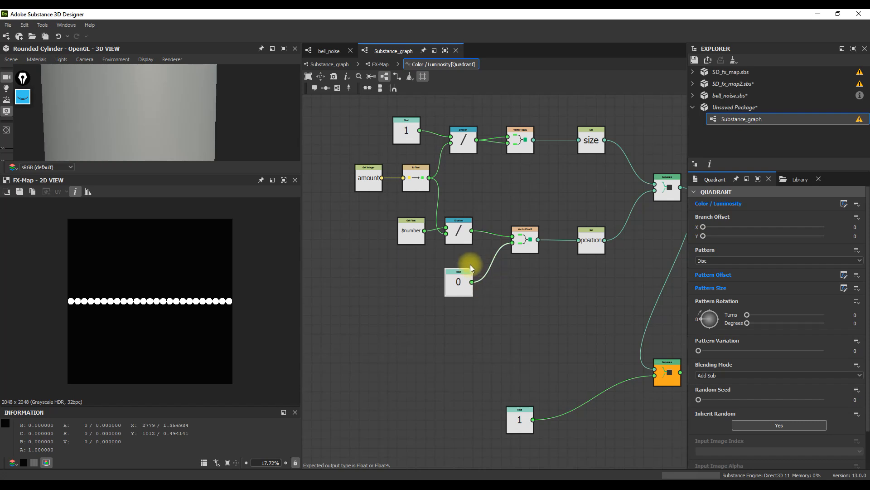
Step: Add a Get Float node below the $number node, set its variable to number0, and shift it aside from the Float 0 node
{"action": "left_click", "coordinate": [385, 298]}
{"action": "key", "text": "space"}
{"action": "type", "text": "get"}
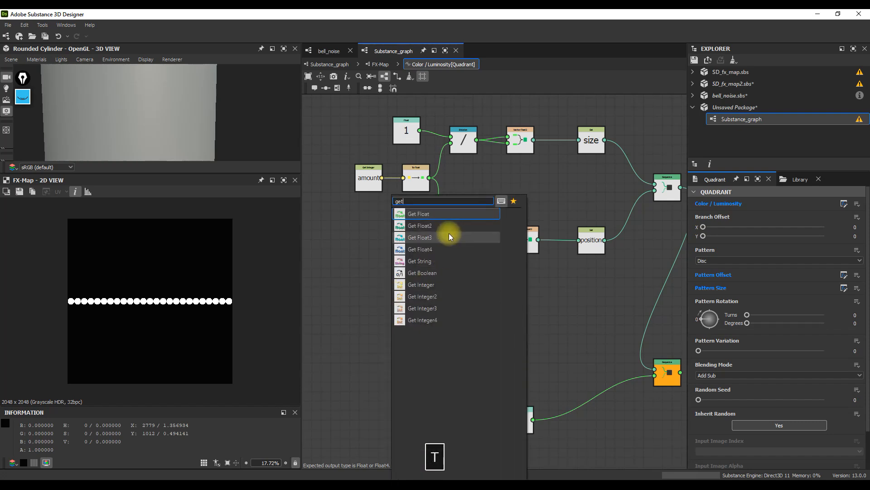
{"action": "left_click", "coordinate": [434, 214]}
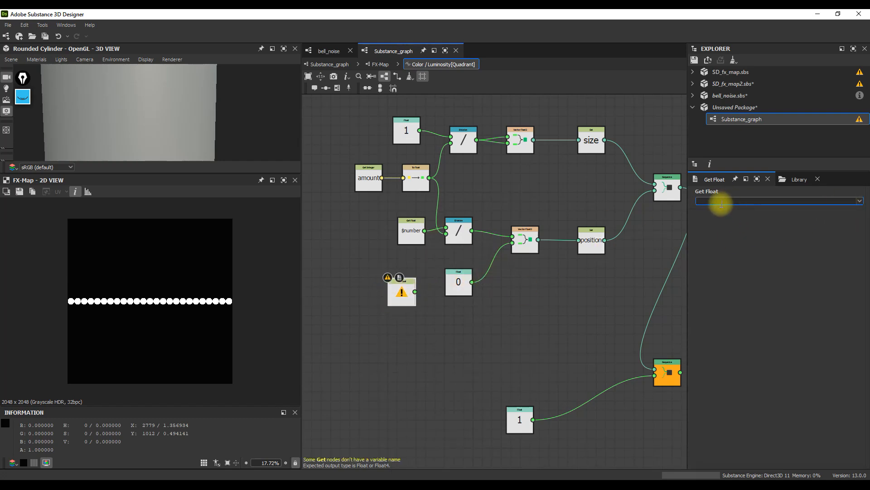
{"action": "type", "text": "number0"}
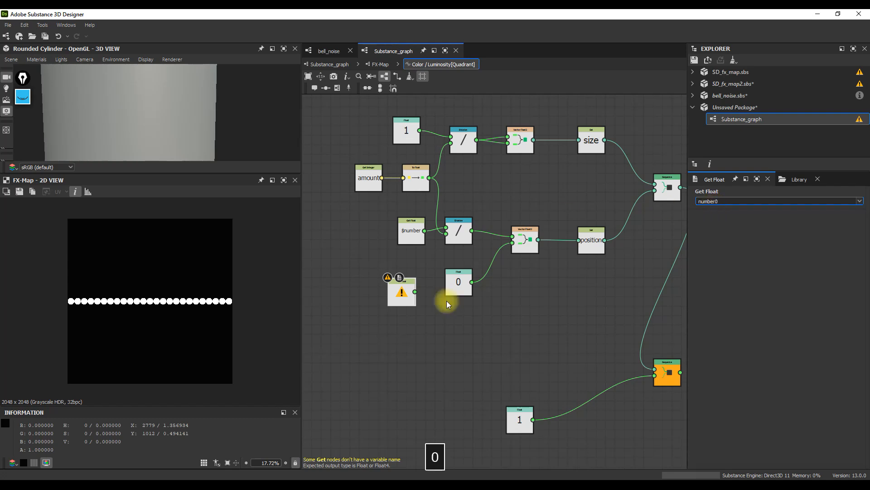
{"action": "left_click", "coordinate": [407, 301]}
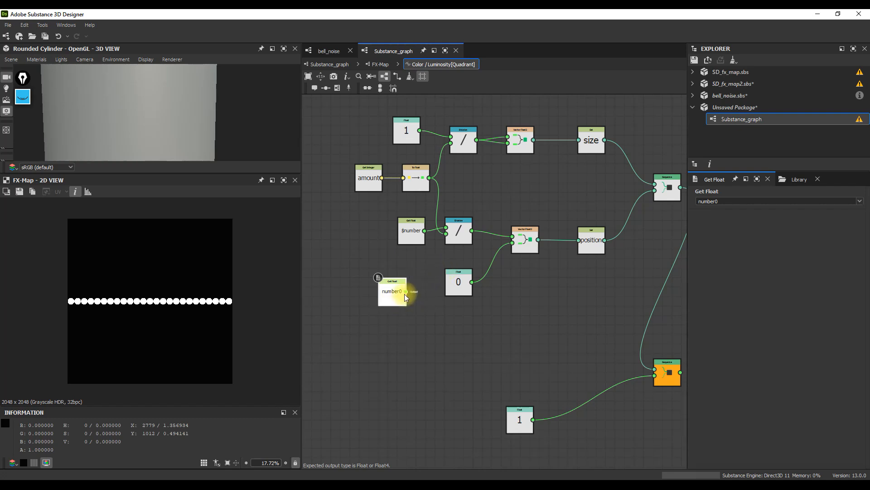
Step: Divide number0 by the float-converted amount and connect the Division to the position Vector Float2's second input
{"action": "left_click_drag", "start_coordinate": [407, 291], "coordinate": [430, 284]}
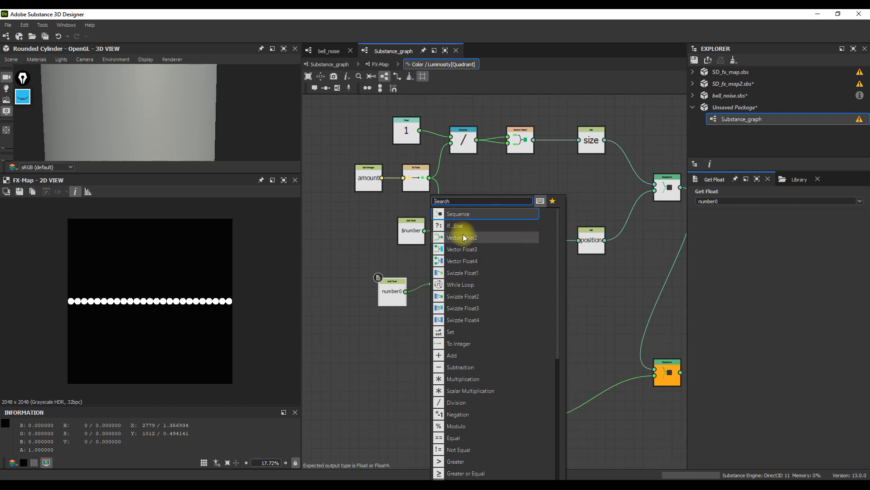
{"action": "left_click", "coordinate": [465, 403]}
{"action": "left_click_drag", "start_coordinate": [427, 179], "coordinate": [513, 245]}
Step: Delete the unused Float 0 node and line up the new Division and number0 nodes in its place
{"action": "left_click", "coordinate": [459, 283]}
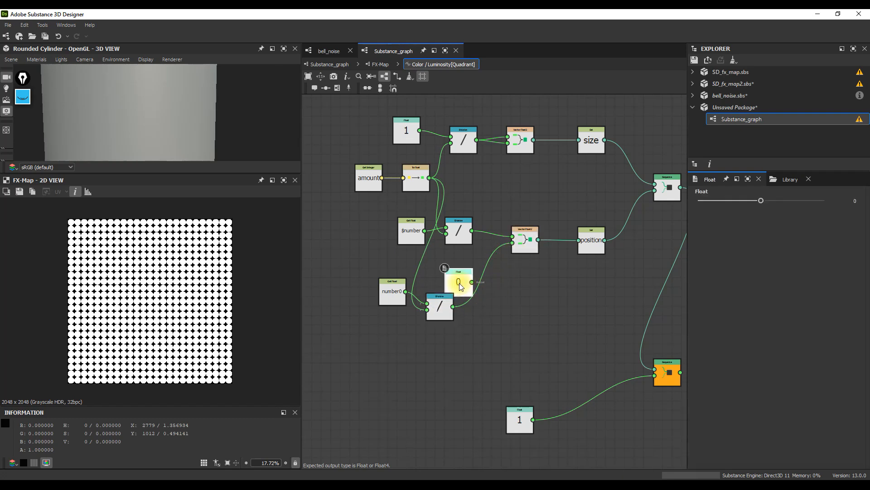
{"action": "key", "text": "Delete"}
{"action": "left_click_drag", "start_coordinate": [440, 310], "coordinate": [459, 294]}
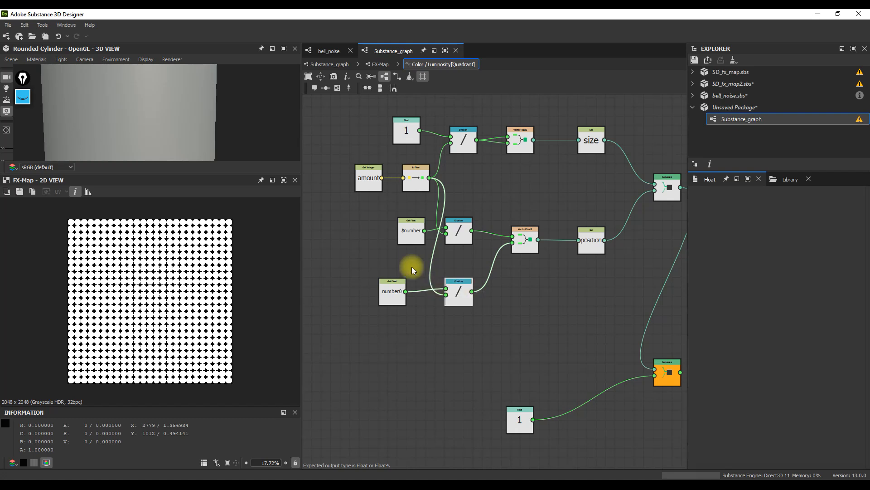
{"action": "left_click_drag", "start_coordinate": [404, 298], "coordinate": [413, 297]}
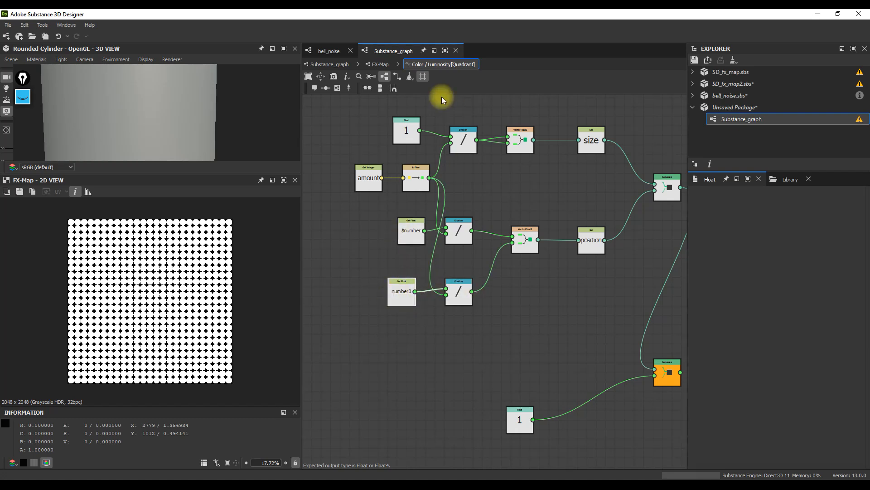
Step: Review how number0 is set in the Switch's Selector function and read in the Quadrant's Color / Luminosity function
{"action": "left_click", "coordinate": [378, 64]}
{"action": "left_click", "coordinate": [445, 195]}
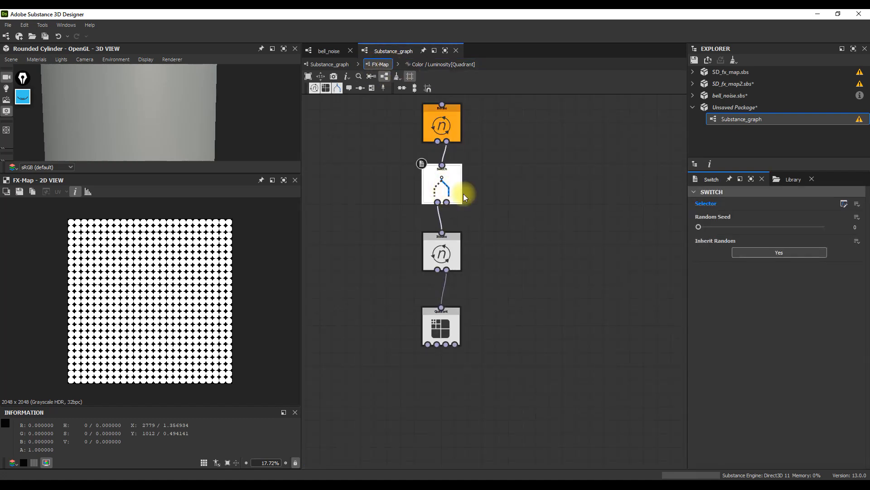
{"action": "left_click", "coordinate": [844, 203]}
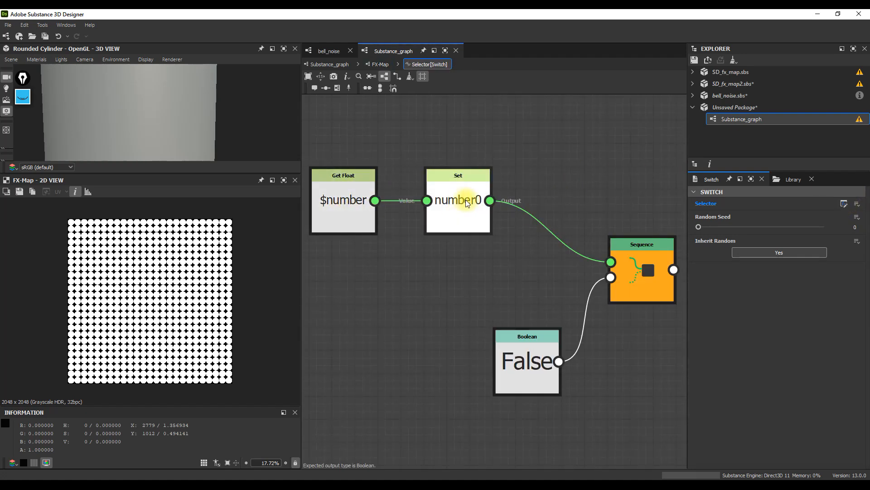
{"action": "left_click", "coordinate": [380, 64]}
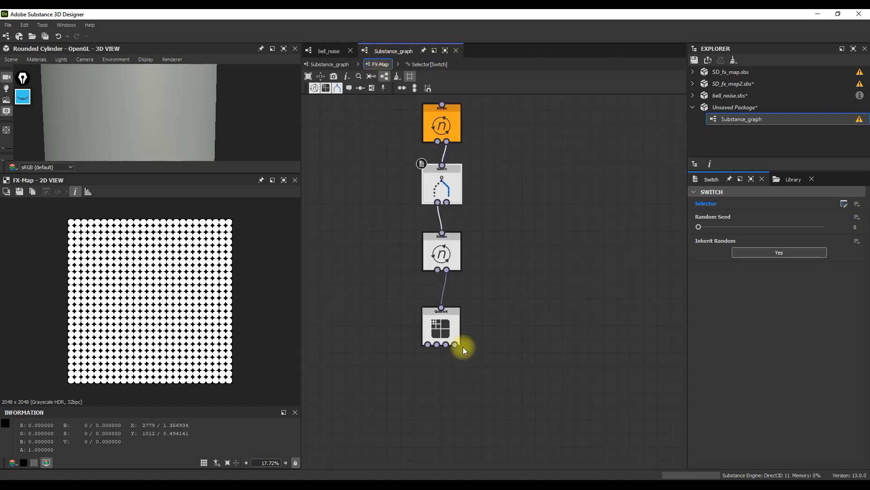
{"action": "left_click", "coordinate": [444, 316]}
{"action": "left_click", "coordinate": [843, 204]}
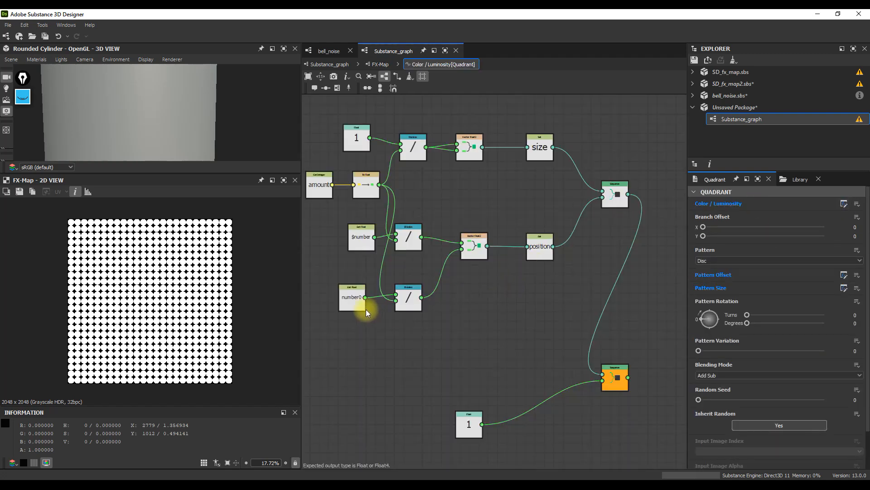
Step: Examine the disc grid preview, the FX-Map node chain and the quadrant's Color / Luminosity function graph
{"action": "scroll", "coordinate": [367, 306], "scroll_direction": "up", "scroll_amount": 3}
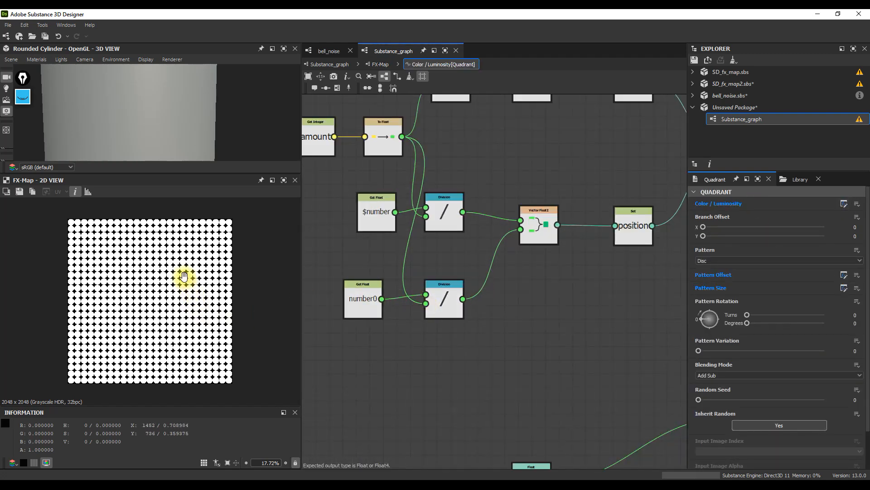
{"action": "scroll", "coordinate": [74, 229], "scroll_direction": "up", "scroll_amount": 1}
{"action": "scroll", "coordinate": [73, 230], "scroll_direction": "down", "scroll_amount": 2}
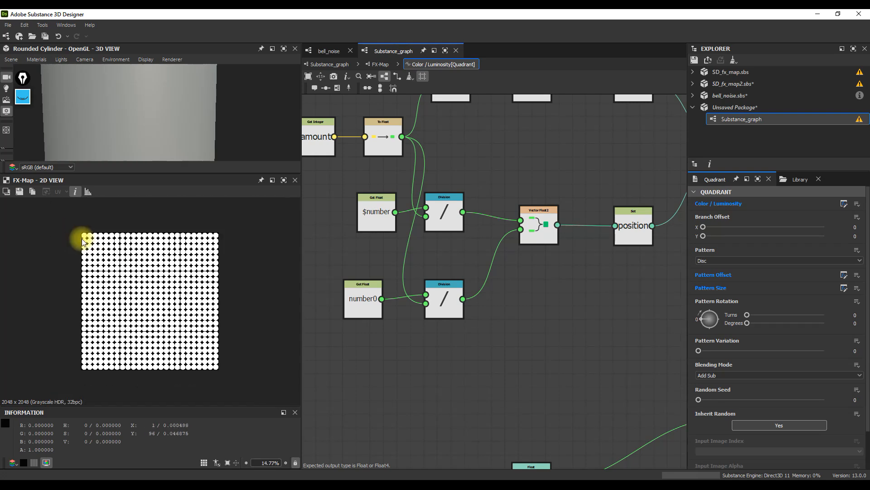
{"action": "scroll", "coordinate": [513, 278], "scroll_direction": "down", "scroll_amount": 5}
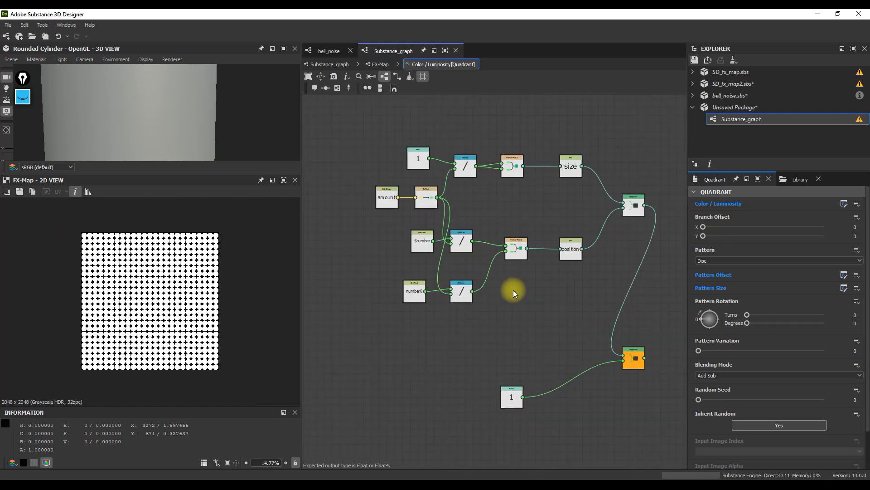
{"action": "left_click", "coordinate": [380, 63]}
{"action": "key", "text": "F9"}
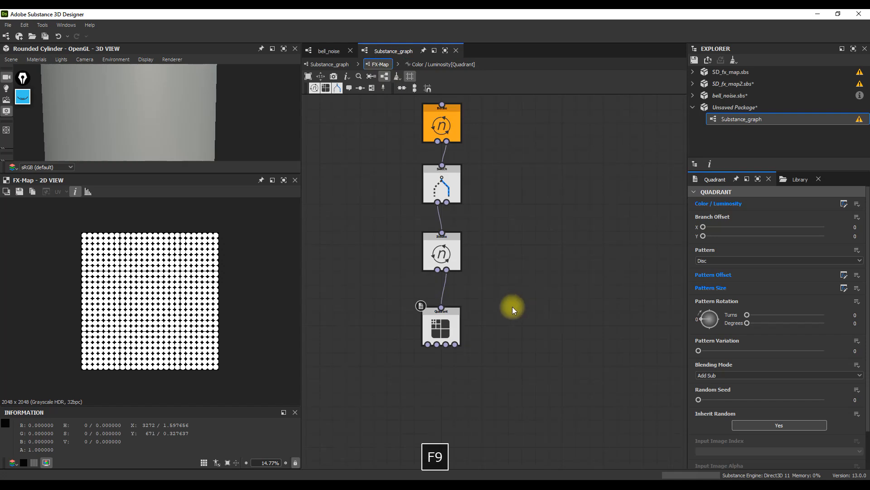
{"action": "left_click", "coordinate": [842, 203]}
{"action": "left_click_drag", "start_coordinate": [491, 358], "coordinate": [480, 365]}
{"action": "scroll", "coordinate": [481, 365], "scroll_direction": "up", "scroll_amount": 2}
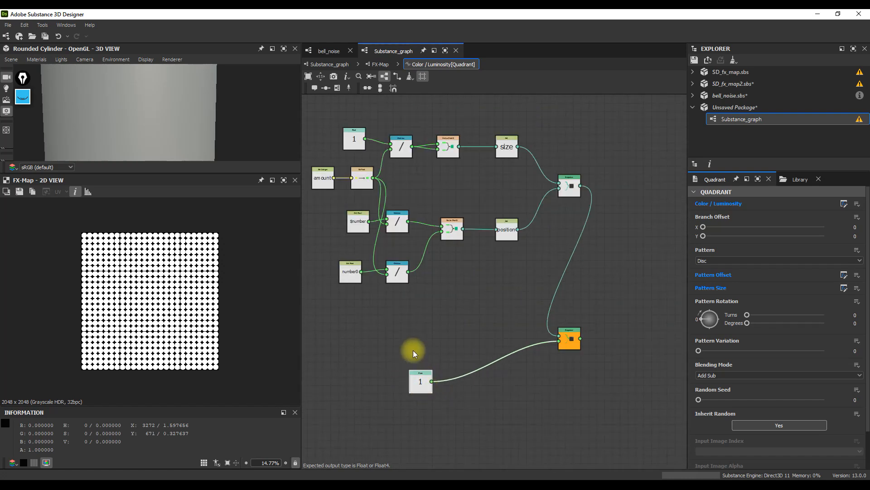
{"action": "middle_click_drag", "start_coordinate": [409, 331], "coordinate": [458, 335]}
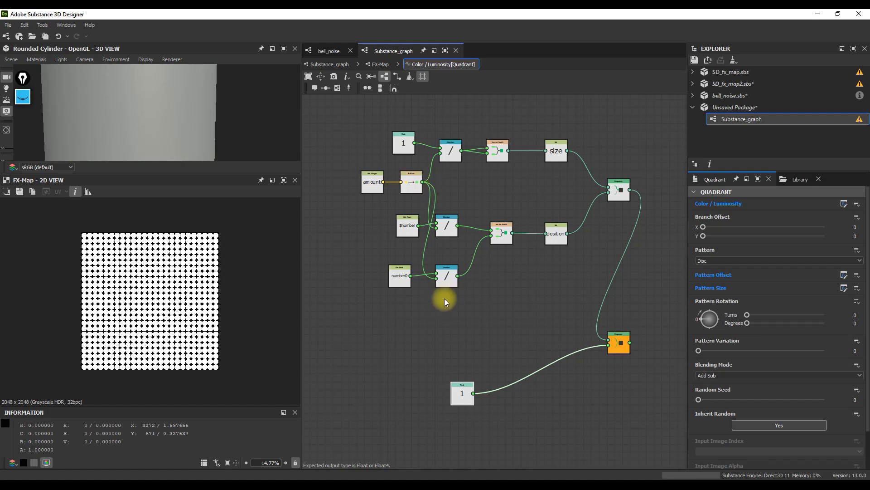
{"action": "scroll", "coordinate": [410, 295], "scroll_direction": "up", "scroll_amount": 2}
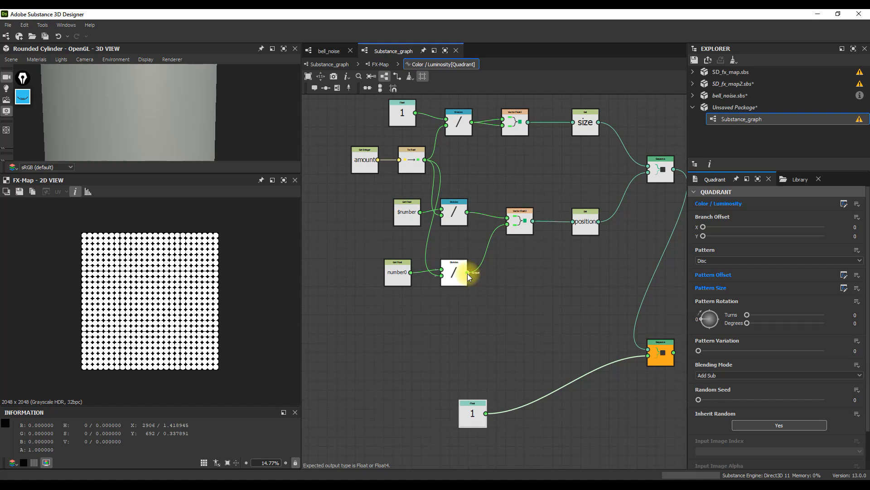
Step: Create a Multiplication node that multiplies number0 by the float-converted amount
{"action": "left_click_drag", "start_coordinate": [488, 281], "coordinate": [487, 282]}
{"action": "key", "text": "Escape"}
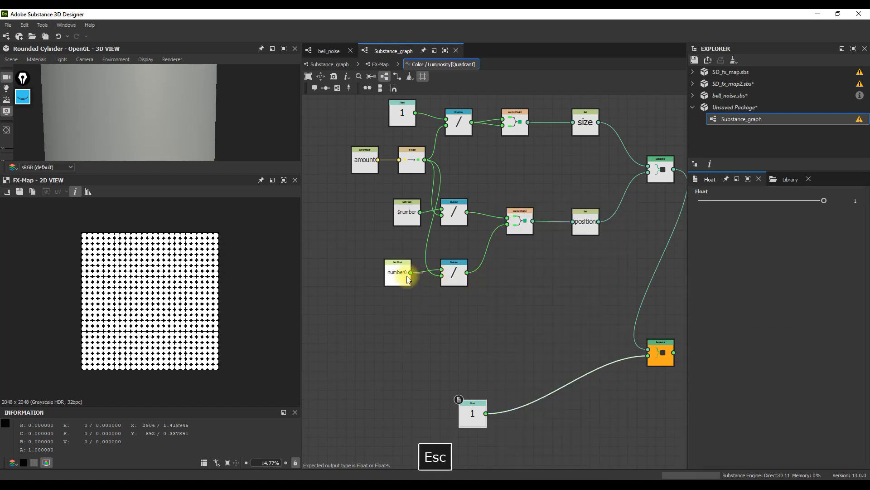
{"action": "left_click_drag", "start_coordinate": [411, 272], "coordinate": [423, 286]}
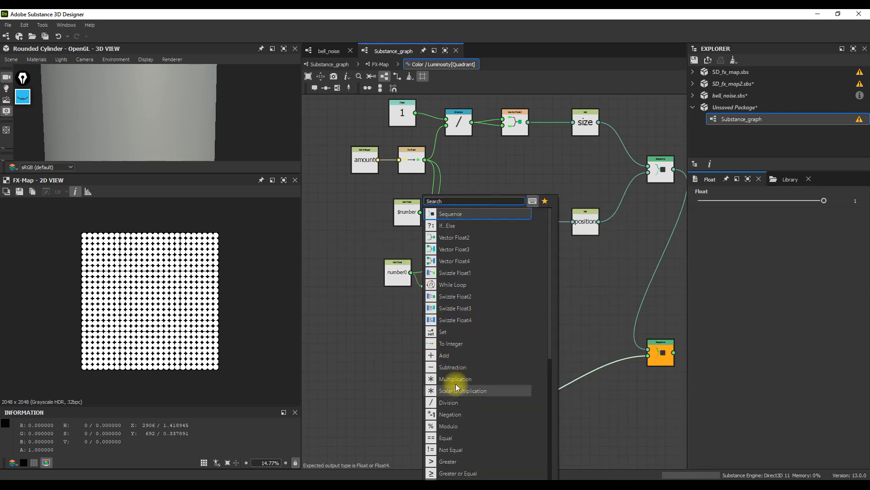
{"action": "left_click", "coordinate": [457, 382]}
{"action": "left_click_drag", "start_coordinate": [425, 160], "coordinate": [436, 301]}
{"action": "scroll", "coordinate": [436, 301], "scroll_direction": "down", "scroll_amount": 2}
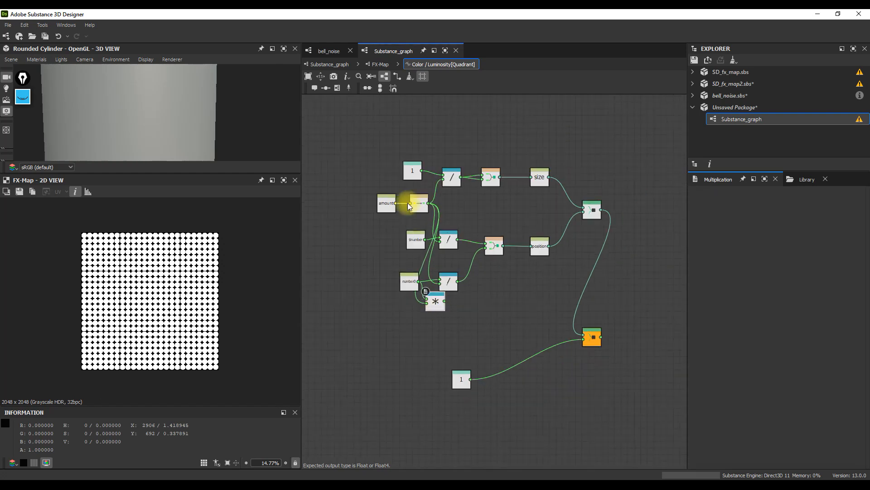
Step: Spread out the amount, To Float and Multiplication nodes so their links are easier to follow
{"action": "left_click_drag", "start_coordinate": [405, 211], "coordinate": [417, 212]}
{"action": "left_click_drag", "start_coordinate": [415, 208], "coordinate": [383, 205]}
{"action": "left_click_drag", "start_coordinate": [434, 304], "coordinate": [414, 310]}
Step: Create a Float constant in the empty area above the function graph and set it to 25
{"action": "scroll", "coordinate": [437, 322], "scroll_direction": "down", "scroll_amount": 1}
{"action": "middle_click_drag", "start_coordinate": [429, 337], "coordinate": [388, 416]}
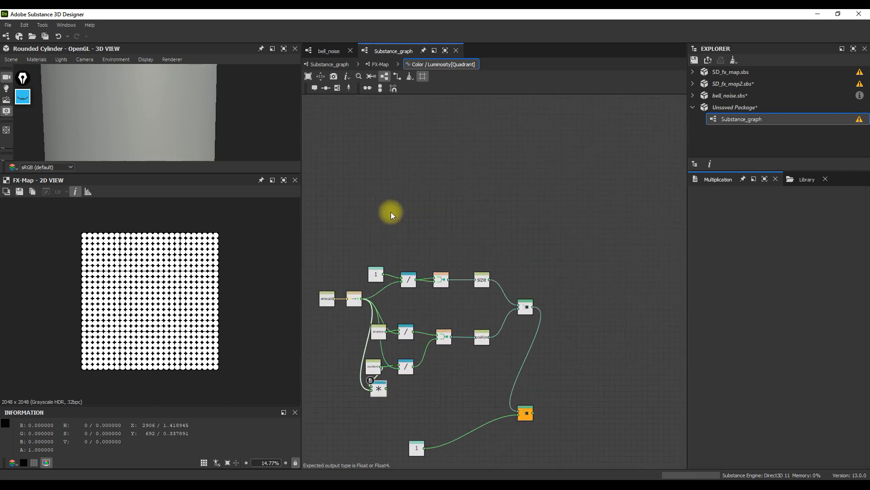
{"action": "key", "text": "space"}
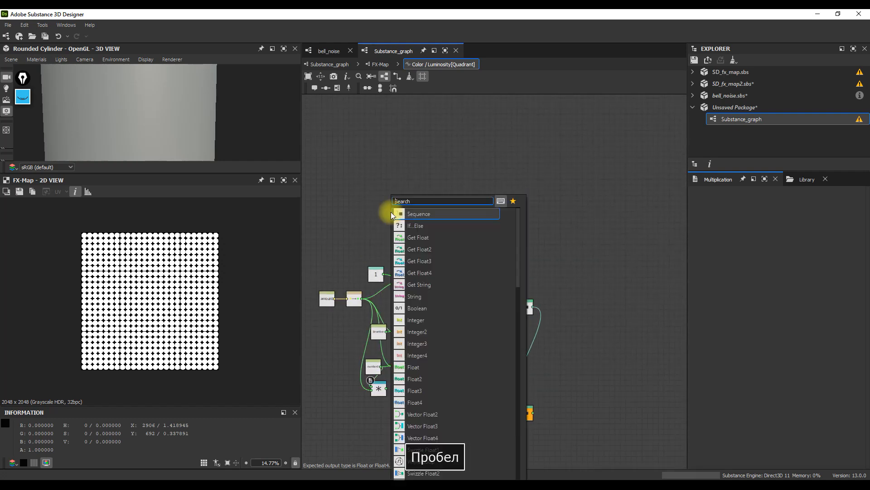
{"action": "left_click", "coordinate": [435, 367]}
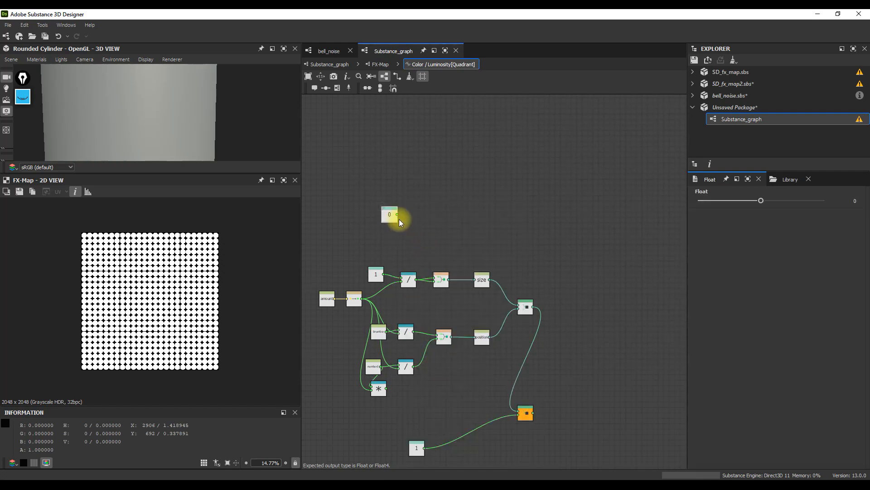
{"action": "left_click", "coordinate": [855, 200]}
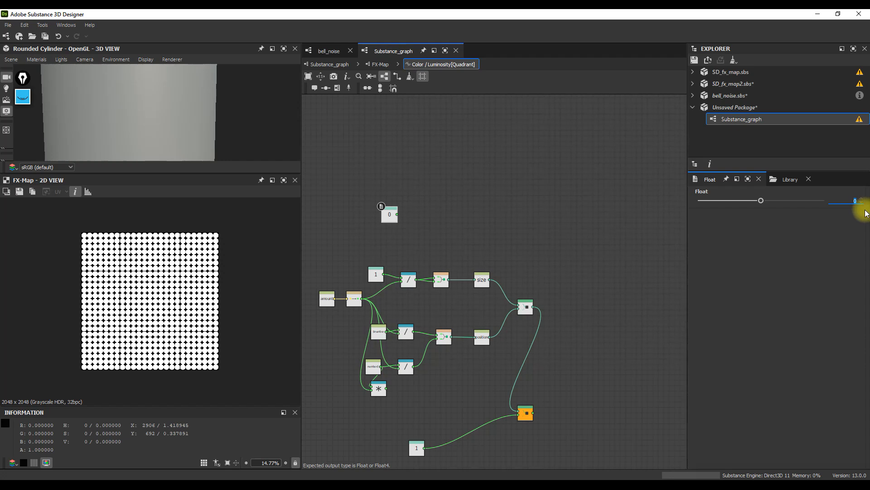
{"action": "type", "text": "25"}
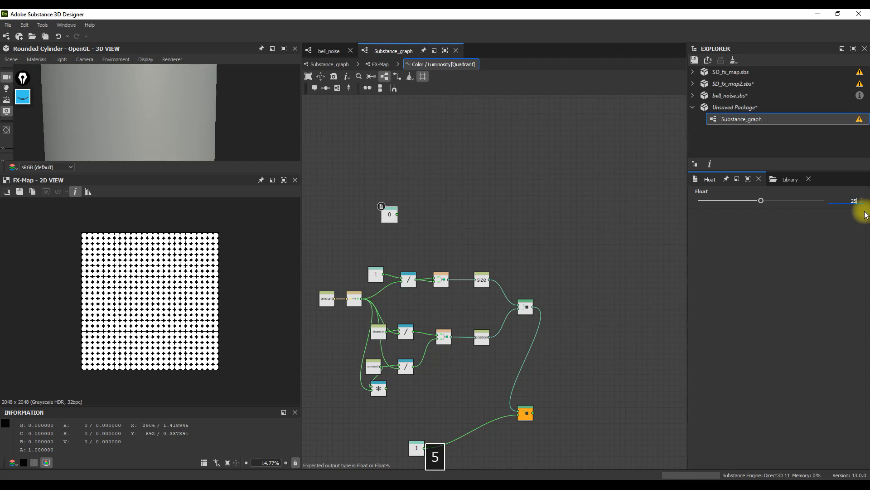
{"action": "key", "text": "Tab"}
Step: Add a comment reading "2*10+5*1=25" beside the 25 Float node
{"action": "scroll", "coordinate": [409, 226], "scroll_direction": "up", "scroll_amount": 5}
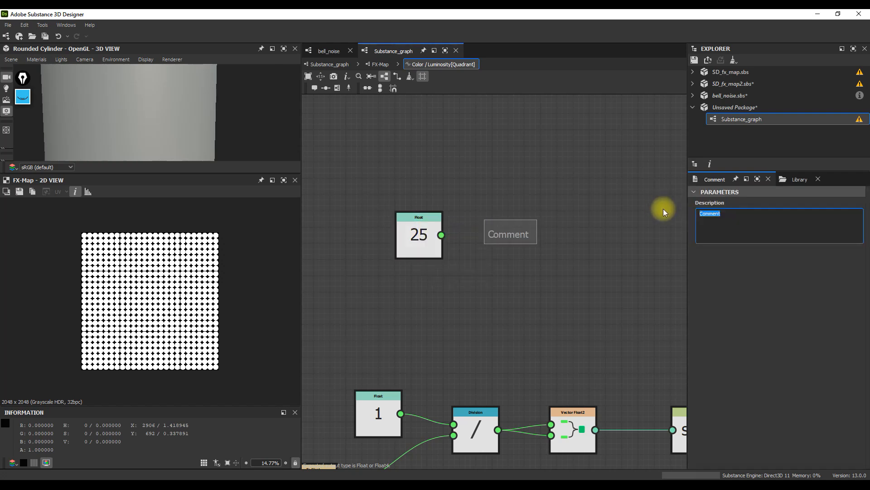
{"action": "type", "text": "2*10*"}
{"action": "key", "text": "BackSpace"}
{"action": "type", "text": "+5*1"}
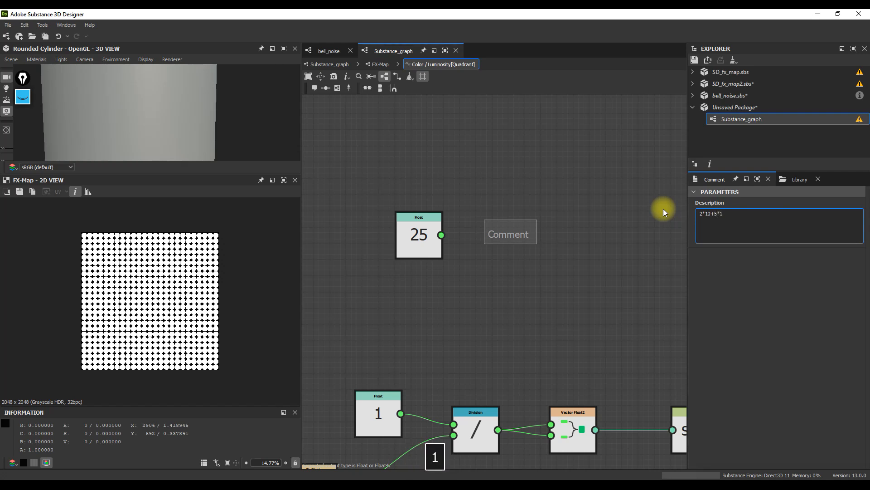
{"action": "type", "text": "=25"}
{"action": "left_click", "coordinate": [617, 232]}
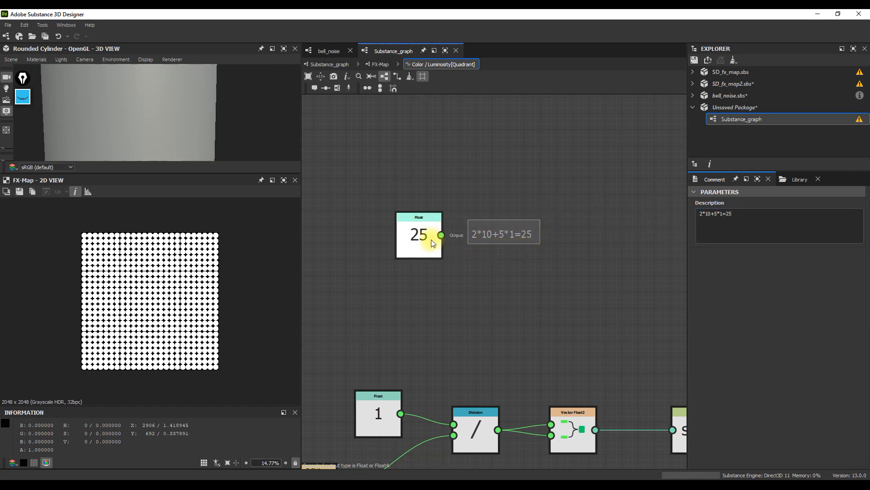
Step: Compare the 25 example with the disc grid preview and the amount parameter of the main graph
{"action": "scroll", "coordinate": [432, 243], "scroll_direction": "up", "scroll_amount": 2}
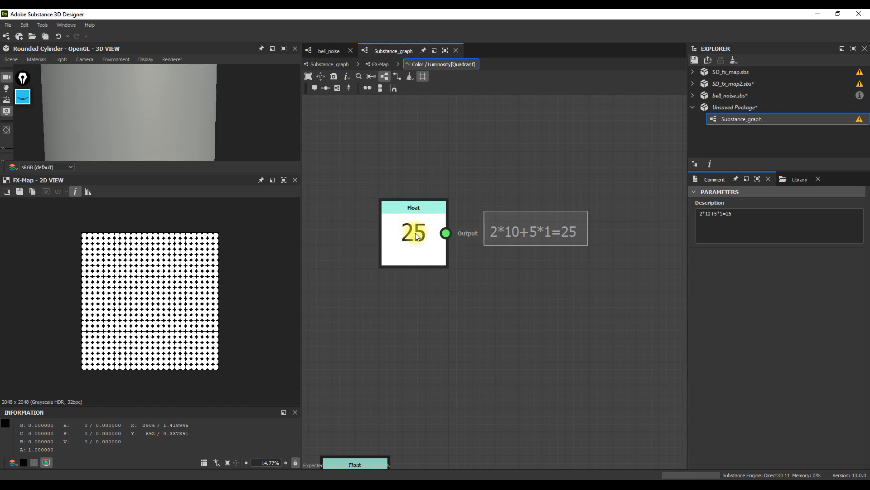
{"action": "scroll", "coordinate": [415, 230], "scroll_direction": "down", "scroll_amount": 2}
{"action": "middle_click_drag", "start_coordinate": [415, 230], "coordinate": [424, 251]}
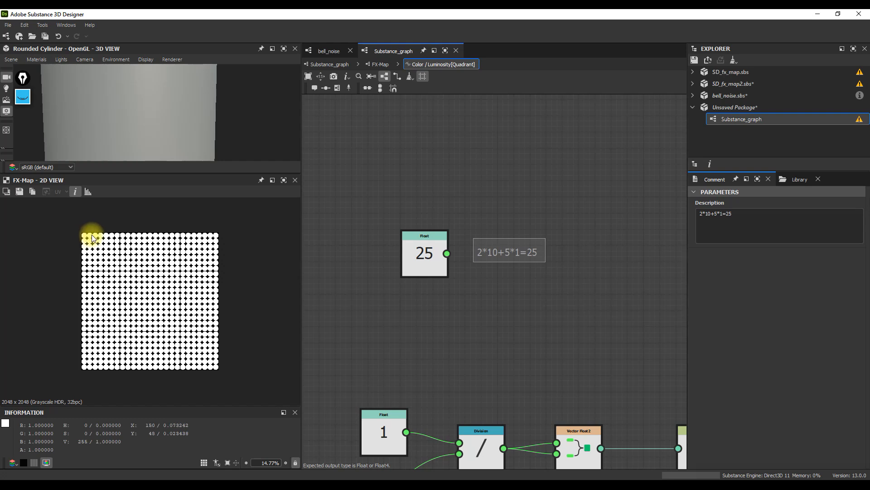
{"action": "left_click", "coordinate": [330, 64]}
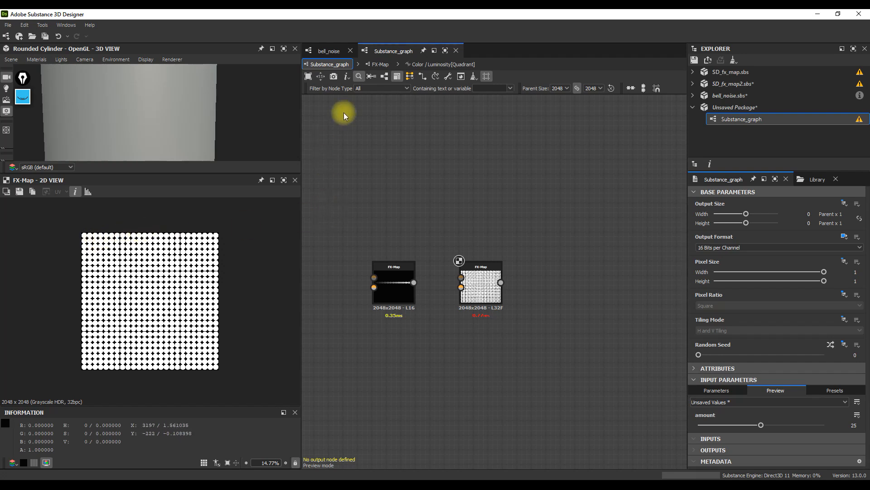
{"action": "left_click", "coordinate": [413, 64]}
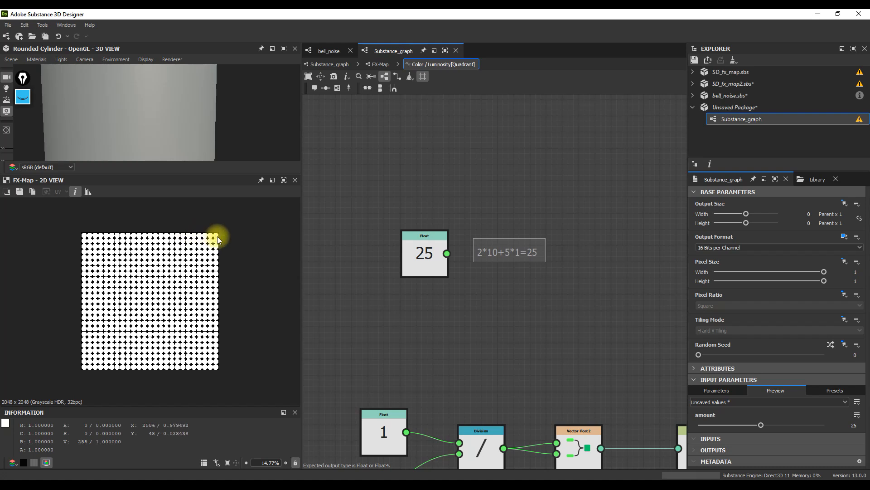
{"action": "scroll", "coordinate": [154, 245], "scroll_direction": "up", "scroll_amount": 2}
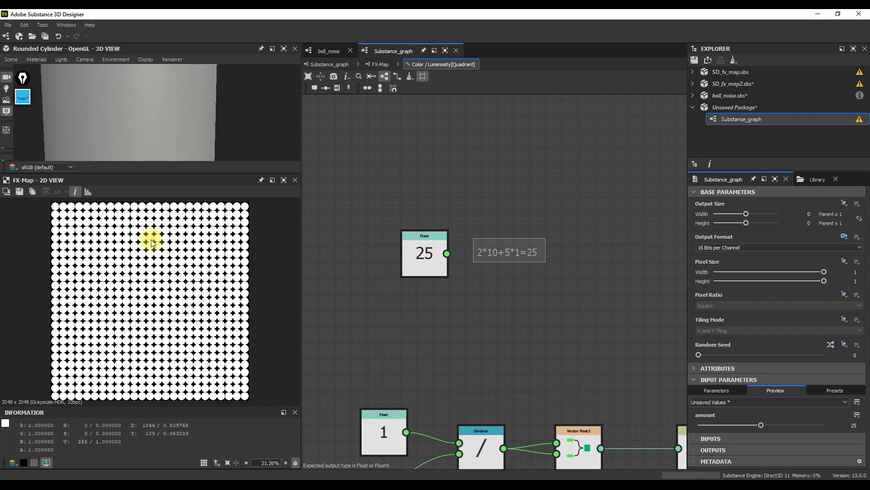
{"action": "scroll", "coordinate": [156, 241], "scroll_direction": "down", "scroll_amount": 1}
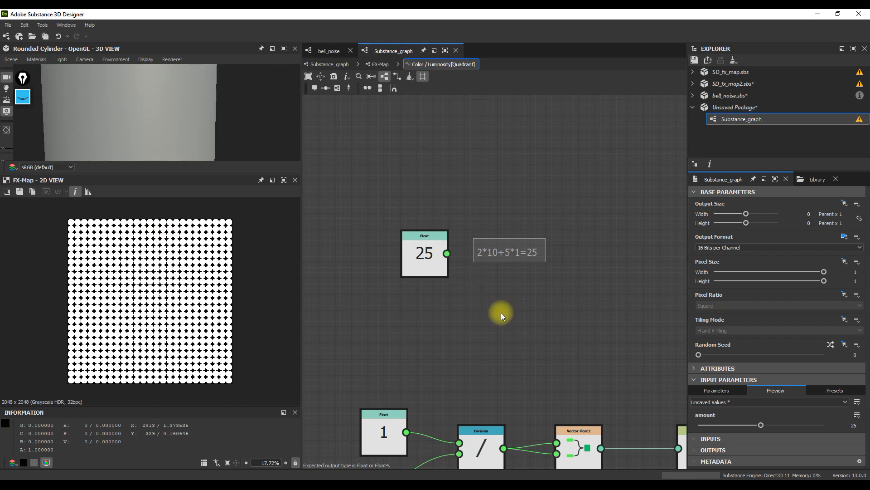
Step: Reposition the Multiplication node and shift the number0 and $number nodes away from the Division nodes
{"action": "scroll", "coordinate": [501, 312], "scroll_direction": "down", "scroll_amount": 2}
{"action": "middle_click_drag", "start_coordinate": [469, 408], "coordinate": [462, 197]}
{"action": "scroll", "coordinate": [434, 304], "scroll_direction": "down", "scroll_amount": 1}
{"action": "middle_click_drag", "start_coordinate": [417, 356], "coordinate": [429, 351]}
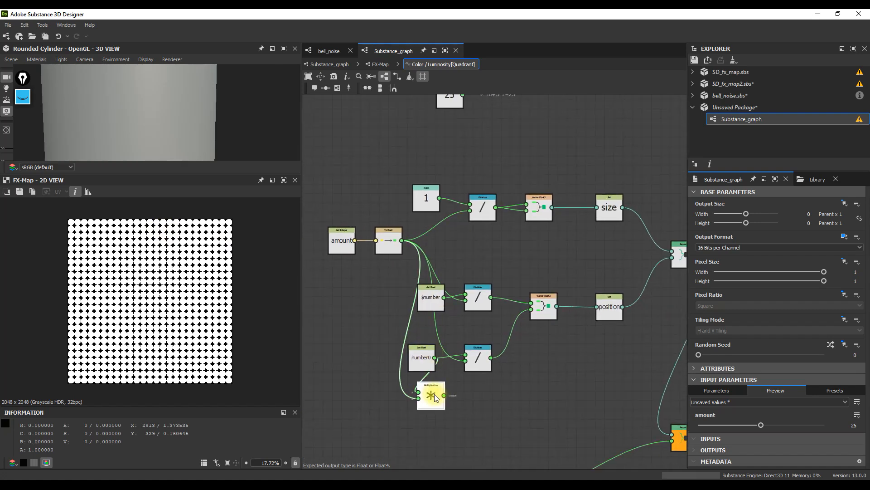
{"action": "left_click_drag", "start_coordinate": [429, 396], "coordinate": [439, 404]}
{"action": "left_click_drag", "start_coordinate": [425, 358], "coordinate": [397, 359]}
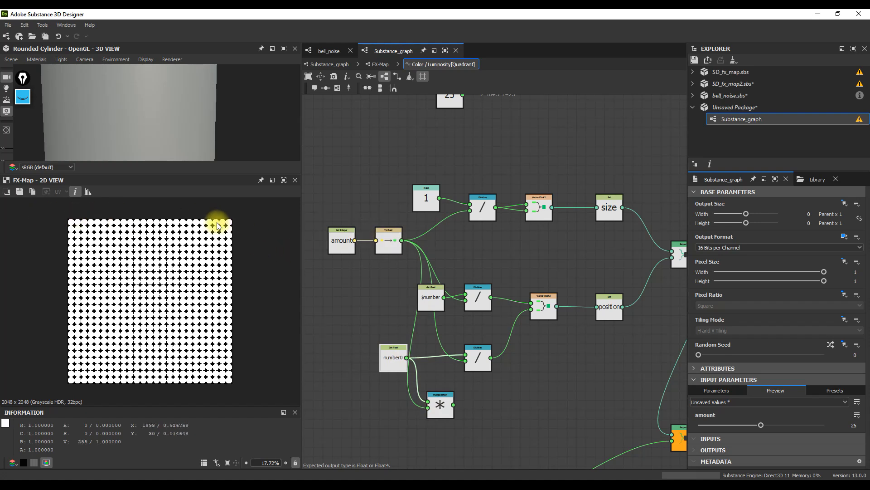
{"action": "left_click_drag", "start_coordinate": [431, 297], "coordinate": [384, 301]}
Step: Create an Add node that sums the Multiplication result and $number, and realign the $number and number0 nodes
{"action": "middle_click_drag", "start_coordinate": [463, 409], "coordinate": [438, 388]}
{"action": "left_click_drag", "start_coordinate": [438, 387], "coordinate": [454, 385]}
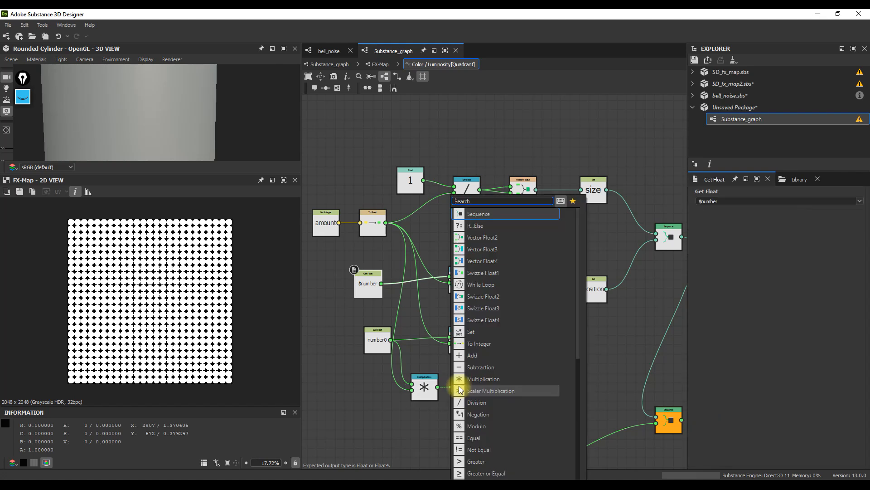
{"action": "left_click", "coordinate": [482, 355]}
{"action": "left_click_drag", "start_coordinate": [391, 302], "coordinate": [457, 393]}
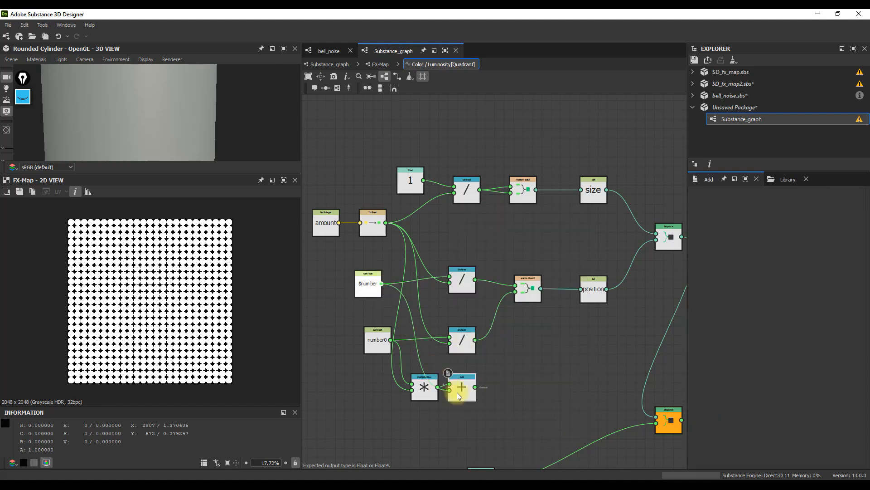
{"action": "left_click_drag", "start_coordinate": [370, 285], "coordinate": [379, 280]}
{"action": "left_click_drag", "start_coordinate": [382, 338], "coordinate": [372, 338]}
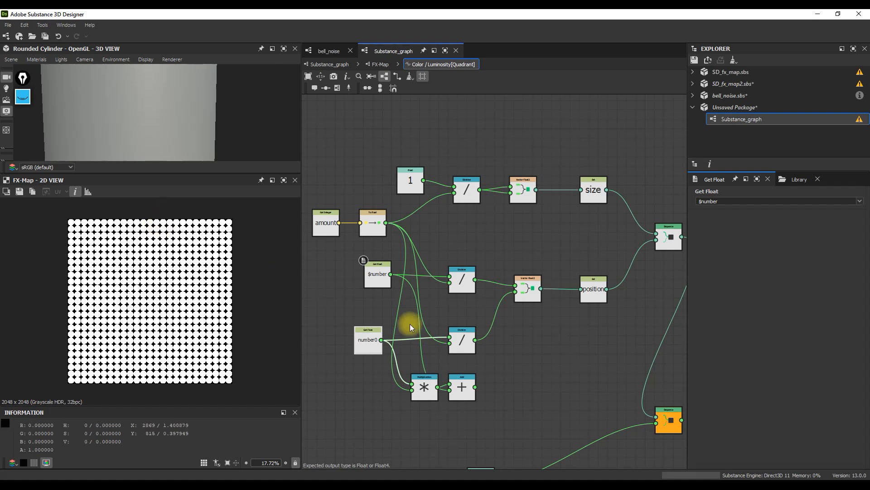
Step: Attach a comment reading "0 До amount*amount-1" to the Add node
{"action": "scroll", "coordinate": [486, 397], "scroll_direction": "down", "scroll_amount": 1}
{"action": "middle_click_drag", "start_coordinate": [499, 403], "coordinate": [488, 288]}
{"action": "left_click", "coordinate": [459, 280]}
{"action": "right_click", "coordinate": [462, 279]}
{"action": "left_click", "coordinate": [476, 287]}
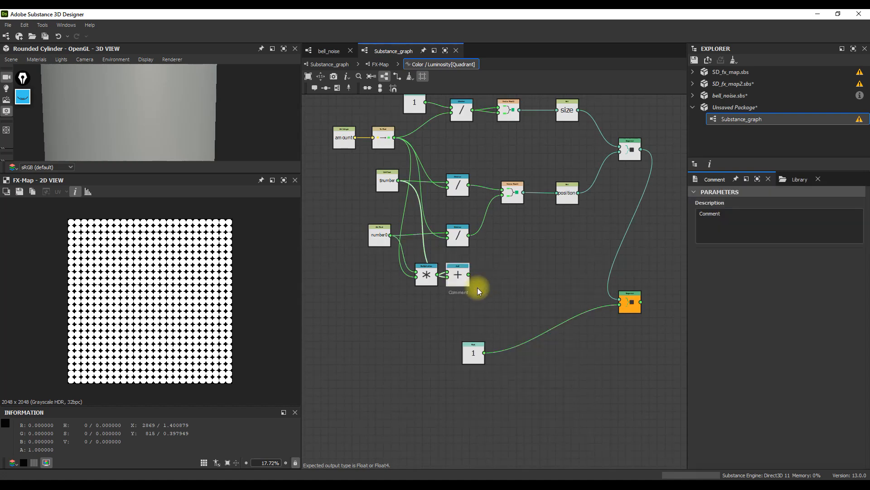
{"action": "left_click_drag", "start_coordinate": [735, 239], "coordinate": [677, 211]}
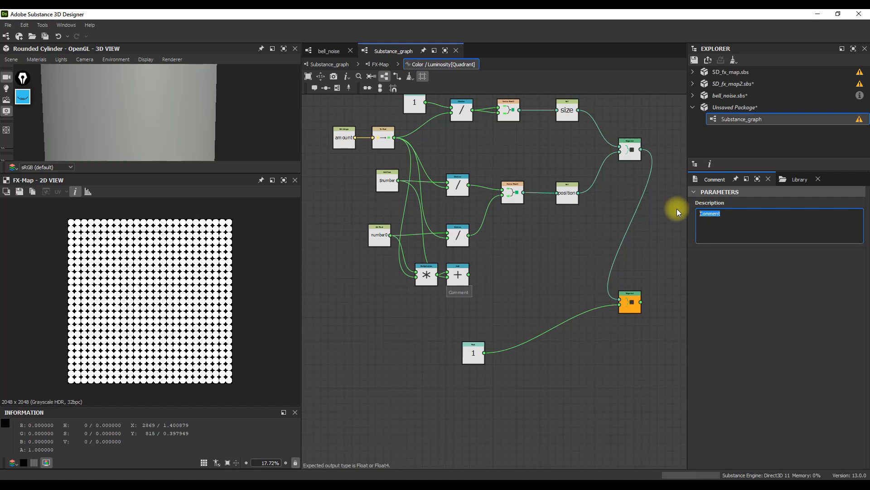
{"action": "type", "text": "0"}
{"action": "type", "text": "д"}
{"action": "key", "text": "BackSpace"}
{"action": "type", "text": "До amount"}
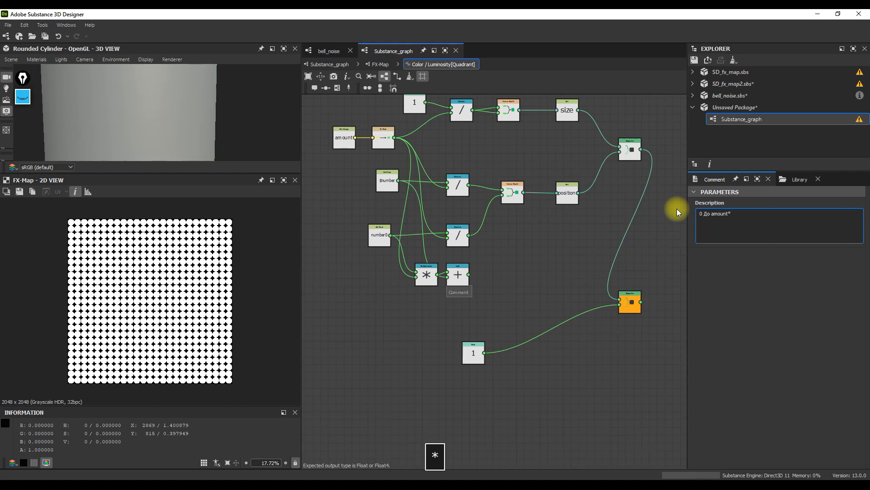
{"action": "type", "text": "*amount-1"}
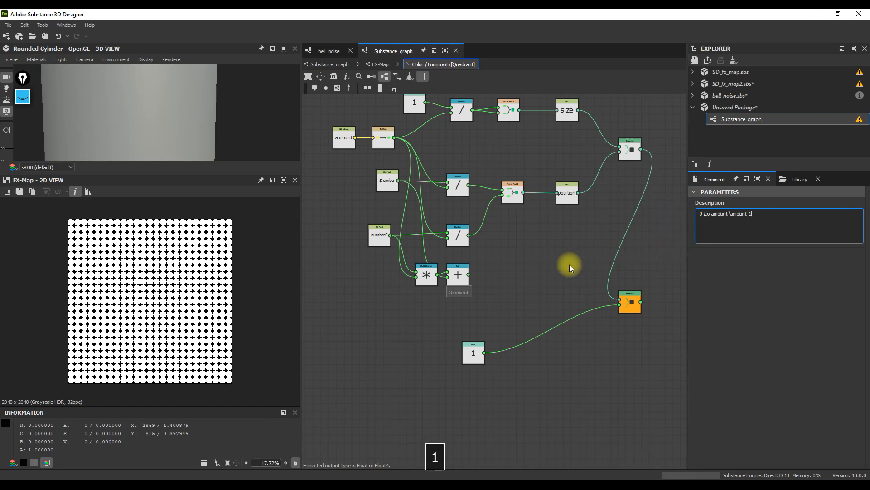
{"action": "scroll", "coordinate": [471, 308], "scroll_direction": "up", "scroll_amount": 3}
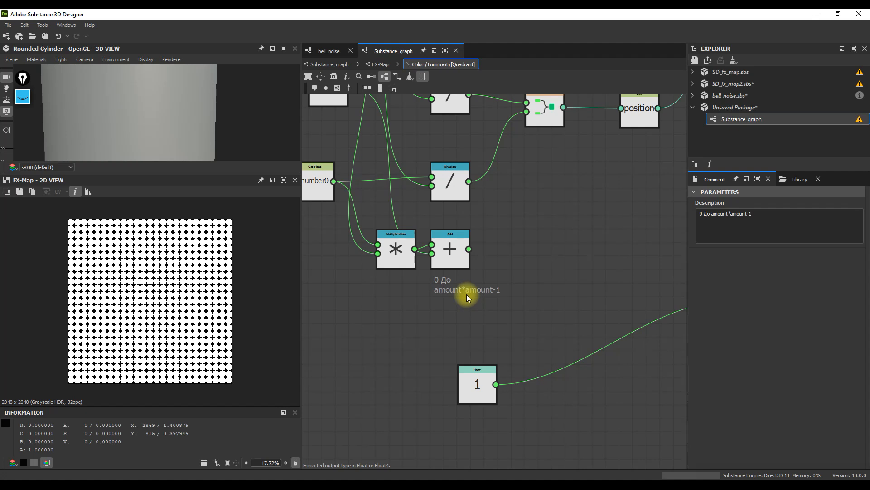
{"action": "scroll", "coordinate": [469, 299], "scroll_direction": "down", "scroll_amount": 2}
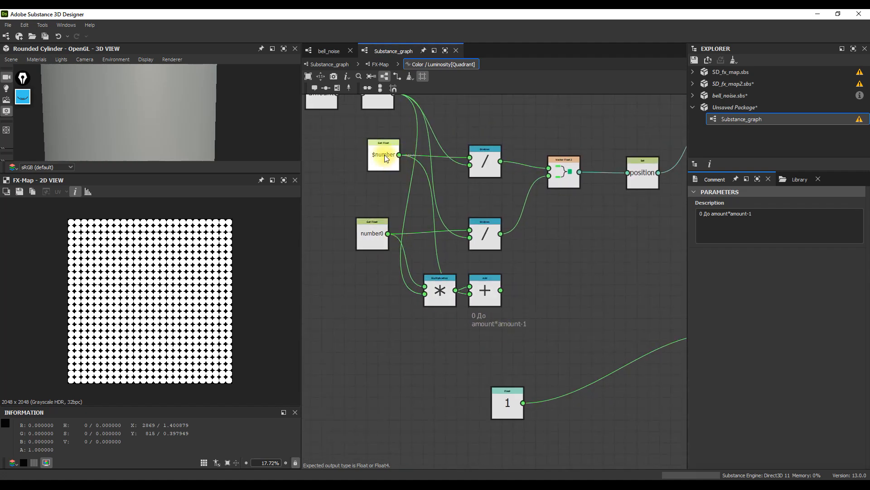
Step: Move the Multiplication and Add nodes lower and shift the amount and To Float nodes further away from the rest of the graph
{"action": "scroll", "coordinate": [498, 308], "scroll_direction": "down", "scroll_amount": 1}
{"action": "middle_click_drag", "start_coordinate": [514, 317], "coordinate": [472, 321]}
{"action": "scroll", "coordinate": [468, 296], "scroll_direction": "down", "scroll_amount": 1}
{"action": "left_click_drag", "start_coordinate": [488, 285], "coordinate": [422, 318]}
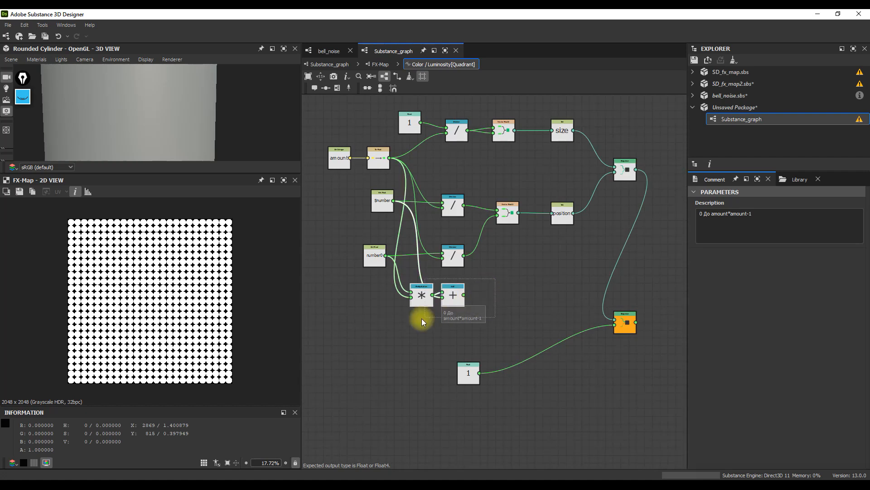
{"action": "left_click_drag", "start_coordinate": [453, 293], "coordinate": [452, 305]}
{"action": "middle_click_drag", "start_coordinate": [363, 152], "coordinate": [399, 163]}
{"action": "left_click_drag", "start_coordinate": [371, 172], "coordinate": [334, 174]}
{"action": "left_click", "coordinate": [415, 171]}
{"action": "left_click_drag", "start_coordinate": [413, 169], "coordinate": [370, 172]}
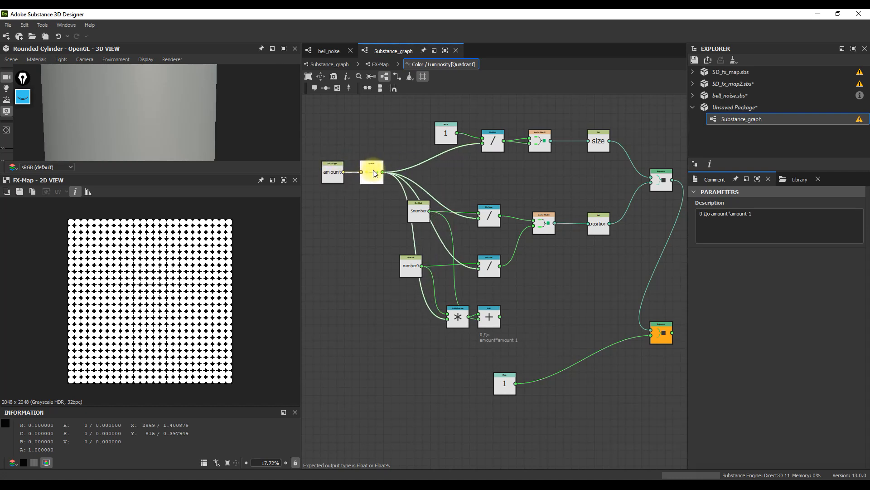
Step: Create a Multiplication node that multiplies the converted amount value by itself, and place it below the To Float node
{"action": "scroll", "coordinate": [370, 172], "scroll_direction": "down", "scroll_amount": 2}
{"action": "middle_click_drag", "start_coordinate": [371, 172], "coordinate": [407, 175]}
{"action": "left_click_drag", "start_coordinate": [420, 164], "coordinate": [376, 168]}
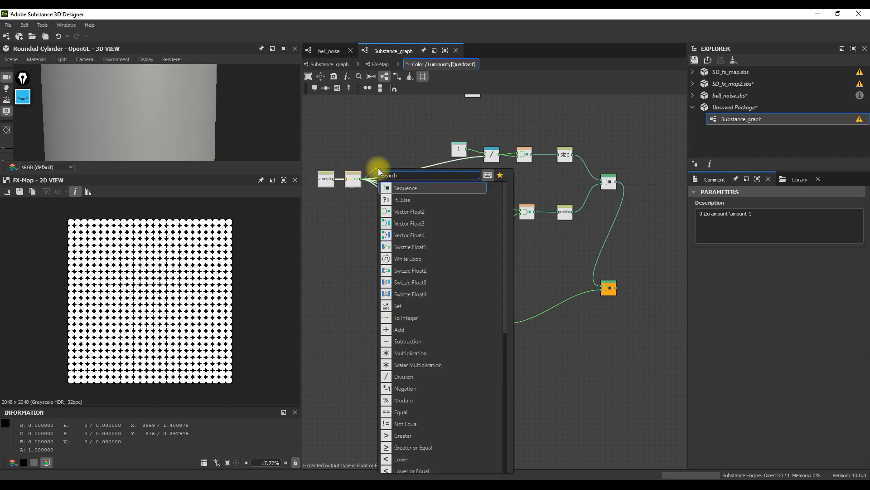
{"action": "left_click", "coordinate": [404, 355]}
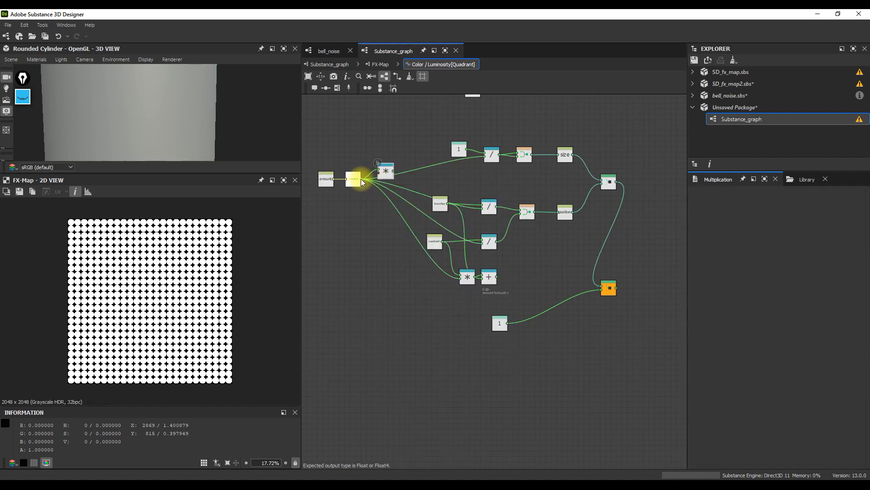
{"action": "left_click_drag", "start_coordinate": [381, 174], "coordinate": [385, 254]}
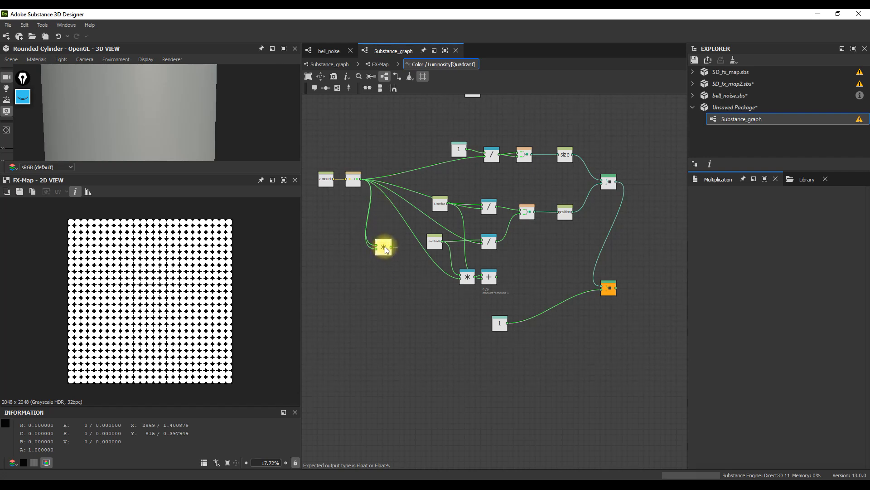
Step: Attach a comment reading "amount*amount" to the new Multiplication node
{"action": "scroll", "coordinate": [386, 249], "scroll_direction": "up", "scroll_amount": 2}
{"action": "right_click", "coordinate": [386, 248]}
{"action": "left_click", "coordinate": [398, 257]}
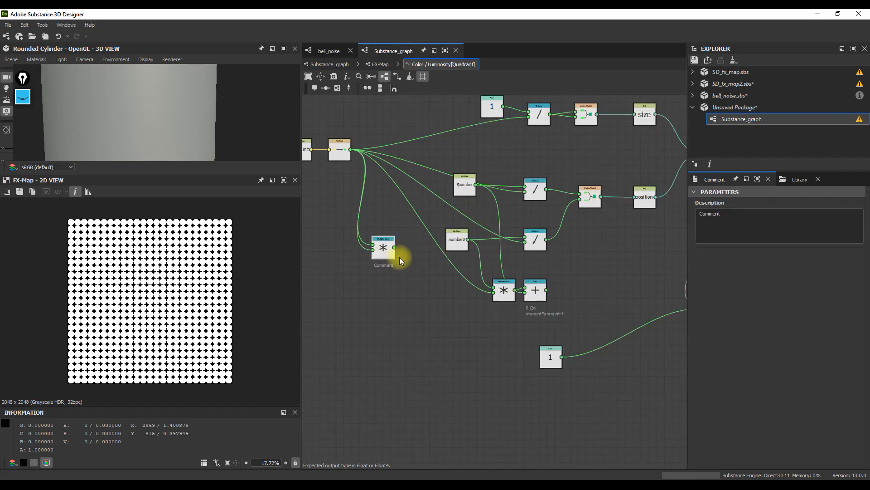
{"action": "left_click_drag", "start_coordinate": [731, 213], "coordinate": [676, 208]}
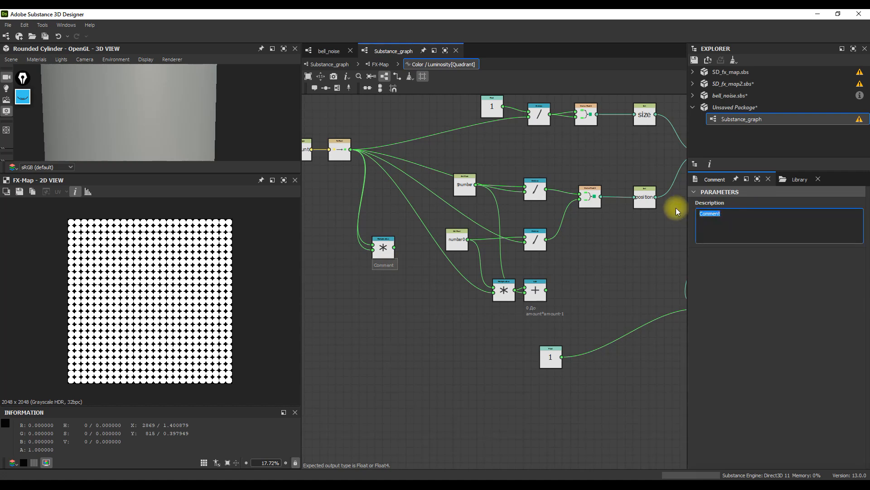
{"action": "type", "text": "amount"}
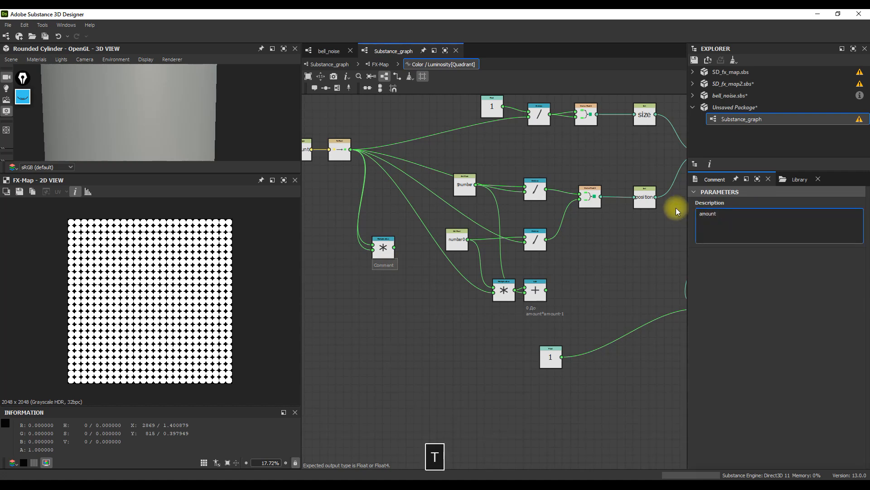
{"action": "type", "text": "*amount"}
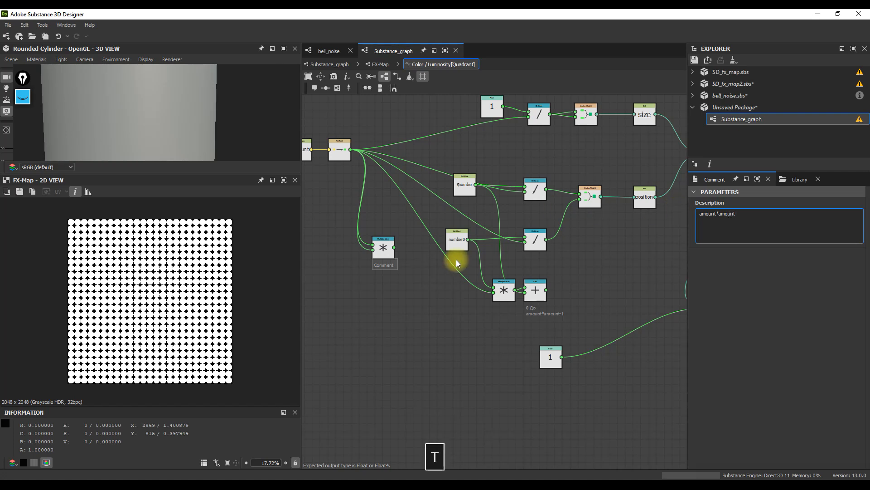
{"action": "left_click", "coordinate": [383, 249]}
Step: Place the amount*amount node beneath the Add node and move the unattached-row constant 1 node lower to make room
{"action": "left_click_drag", "start_coordinate": [384, 253], "coordinate": [414, 323]}
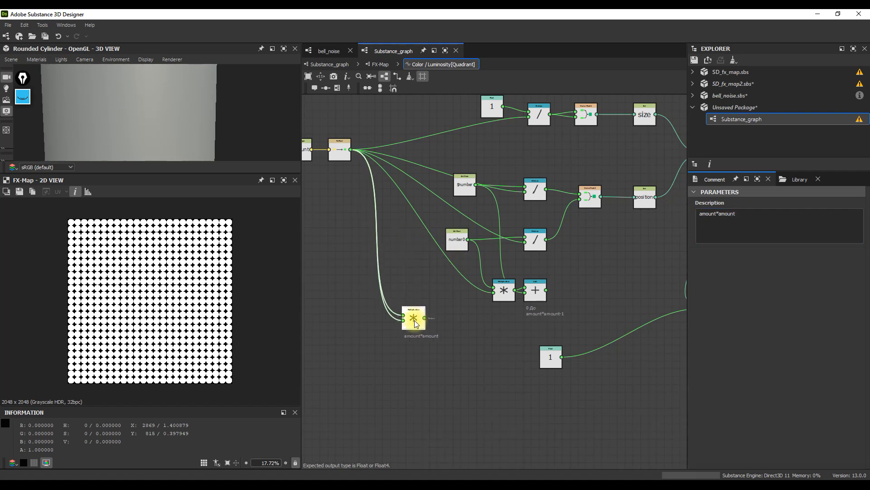
{"action": "left_click_drag", "start_coordinate": [414, 317], "coordinate": [488, 326]}
{"action": "scroll", "coordinate": [524, 376], "scroll_direction": "down", "scroll_amount": 2}
{"action": "left_click_drag", "start_coordinate": [540, 361], "coordinate": [544, 389]}
Step: Create a Division node that divides the Add result by the amount*amount result
{"action": "left_click_drag", "start_coordinate": [496, 336], "coordinate": [554, 325]}
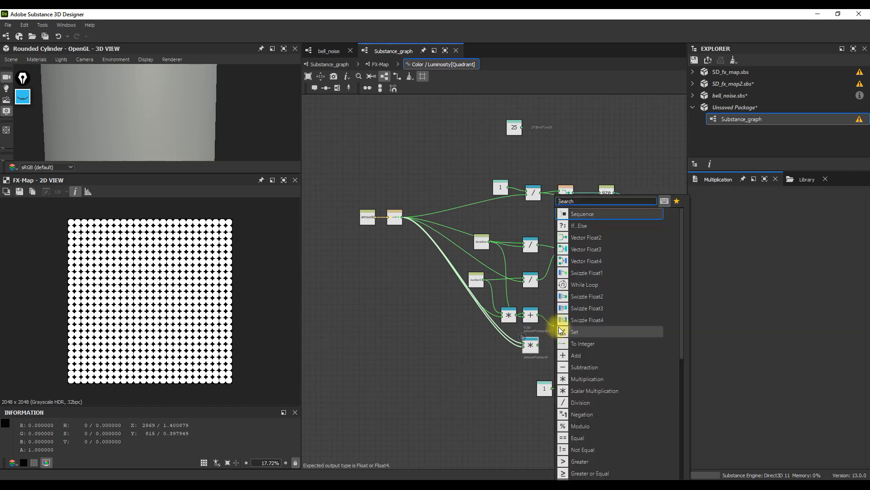
{"action": "left_click", "coordinate": [579, 402]}
{"action": "left_click_drag", "start_coordinate": [551, 336], "coordinate": [563, 329]}
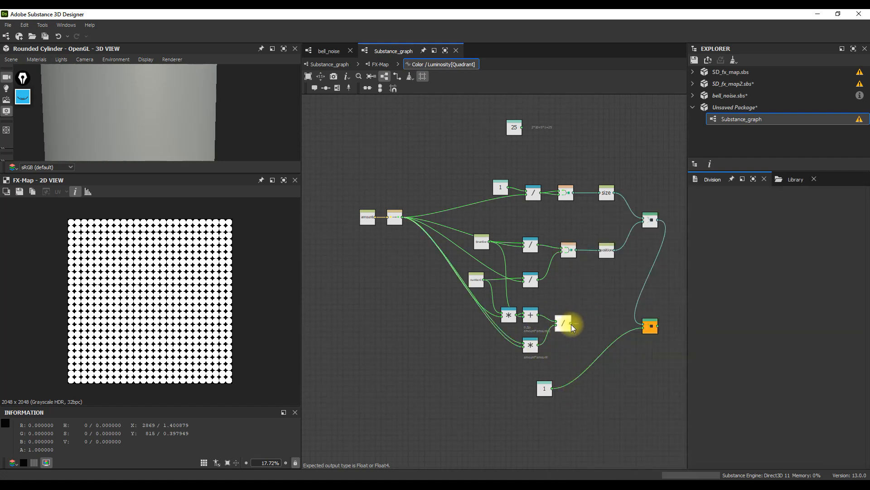
{"action": "key", "text": "Escape"}
{"action": "scroll", "coordinate": [569, 326], "scroll_direction": "up", "scroll_amount": 2}
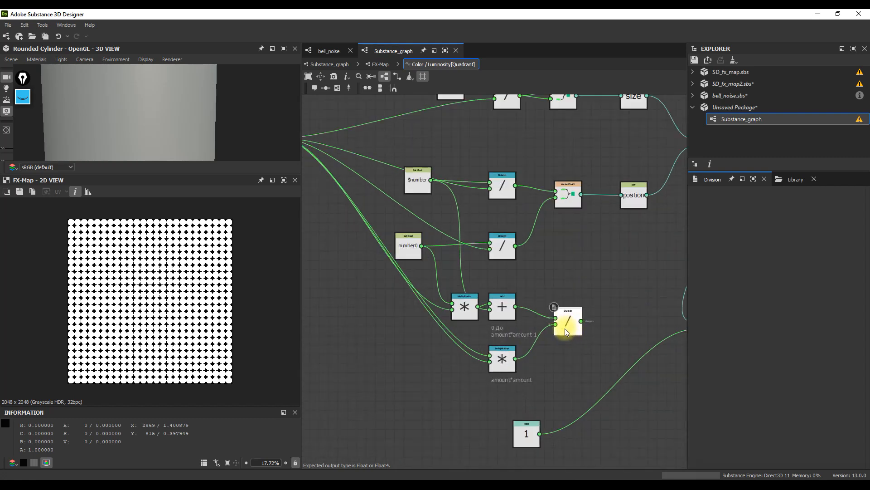
{"action": "scroll", "coordinate": [565, 328], "scroll_direction": "down", "scroll_amount": 1}
{"action": "scroll", "coordinate": [572, 323], "scroll_direction": "up", "scroll_amount": 2}
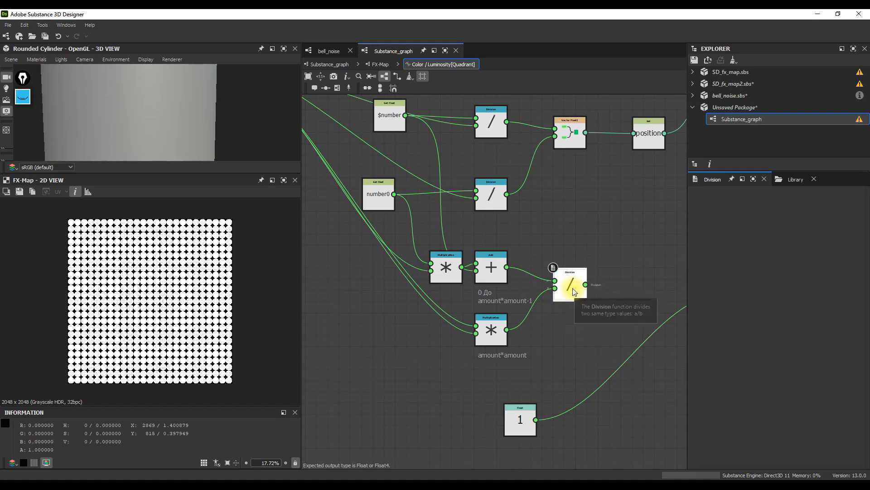
{"action": "scroll", "coordinate": [537, 283], "scroll_direction": "down", "scroll_amount": 2}
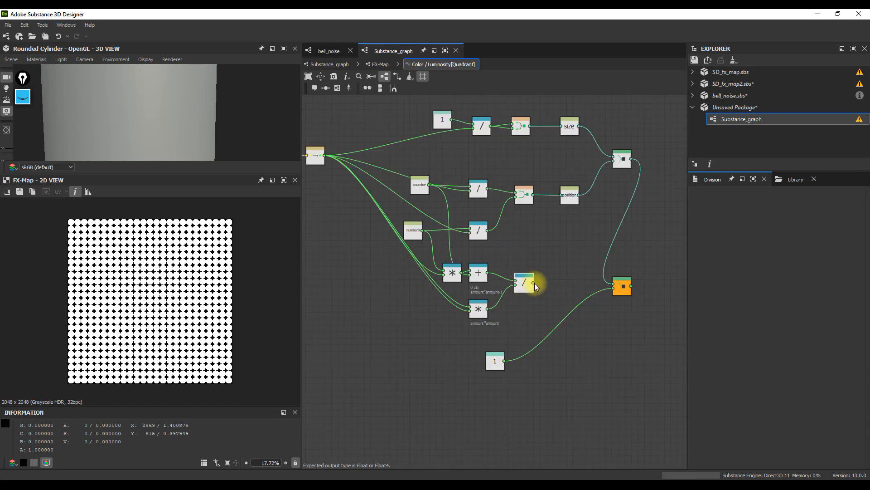
Step: Add a Set node after the new Division node and name its variable lum
{"action": "left_click_drag", "start_coordinate": [553, 286], "coordinate": [557, 282]}
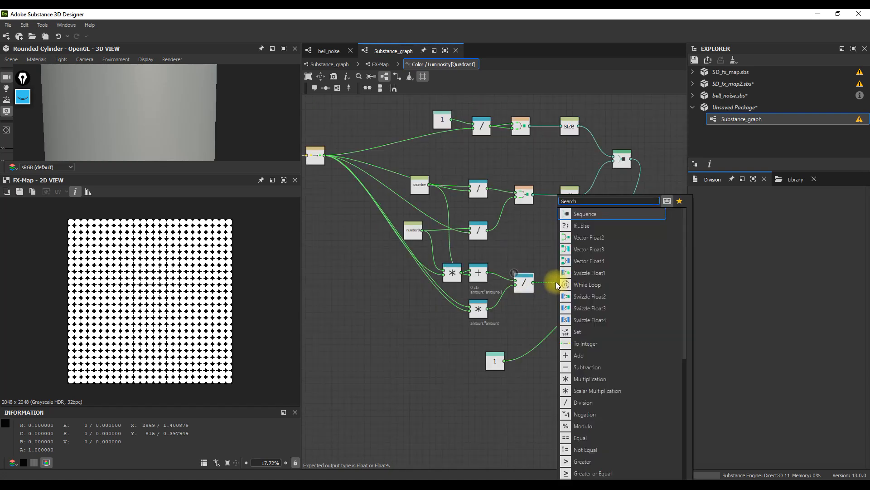
{"action": "type", "text": "set"}
{"action": "left_click", "coordinate": [581, 224]}
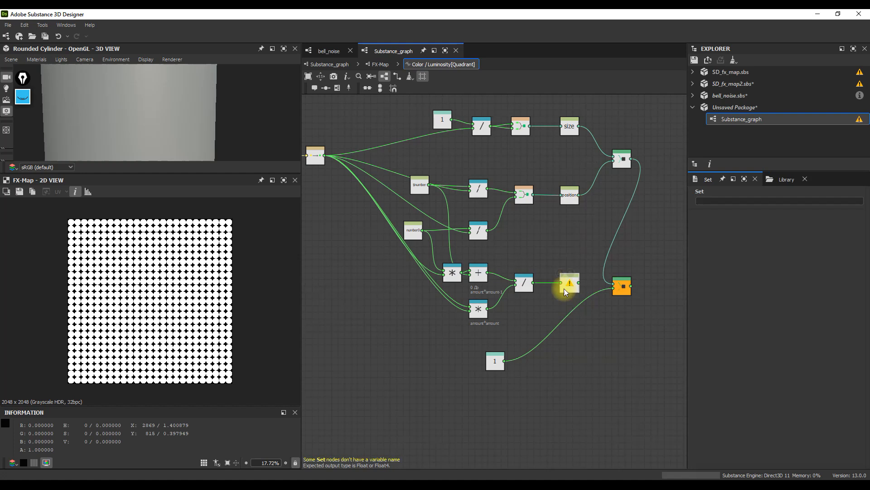
{"action": "left_click", "coordinate": [796, 201]}
{"action": "type", "text": "lum"}
{"action": "key", "text": "Return"}
Step: Feed the lum node into the final Sequence node in place of the constant 1, delete that constant, and realign both nodes
{"action": "left_click_drag", "start_coordinate": [615, 287], "coordinate": [622, 277]}
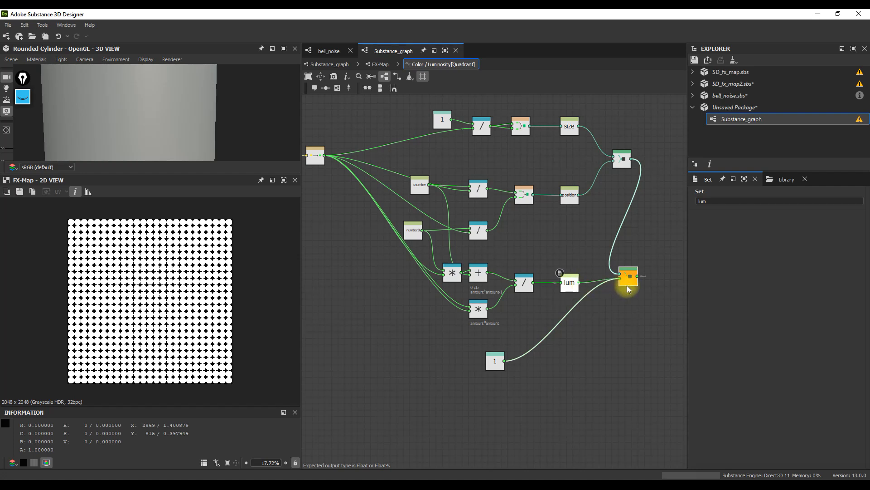
{"action": "left_click", "coordinate": [628, 287]}
{"action": "left_click", "coordinate": [496, 362]}
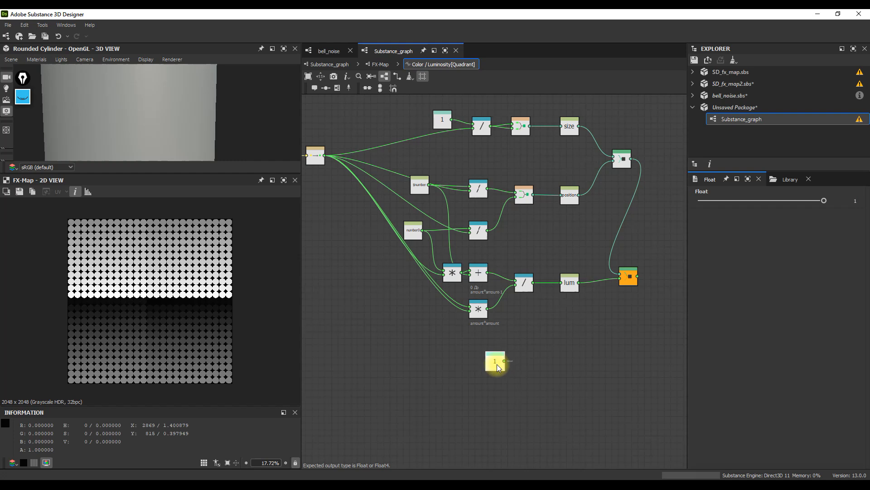
{"action": "key", "text": "Delete"}
{"action": "left_click_drag", "start_coordinate": [630, 278], "coordinate": [623, 285]}
{"action": "left_click_drag", "start_coordinate": [568, 281], "coordinate": [571, 281]}
{"action": "left_click", "coordinate": [622, 283]}
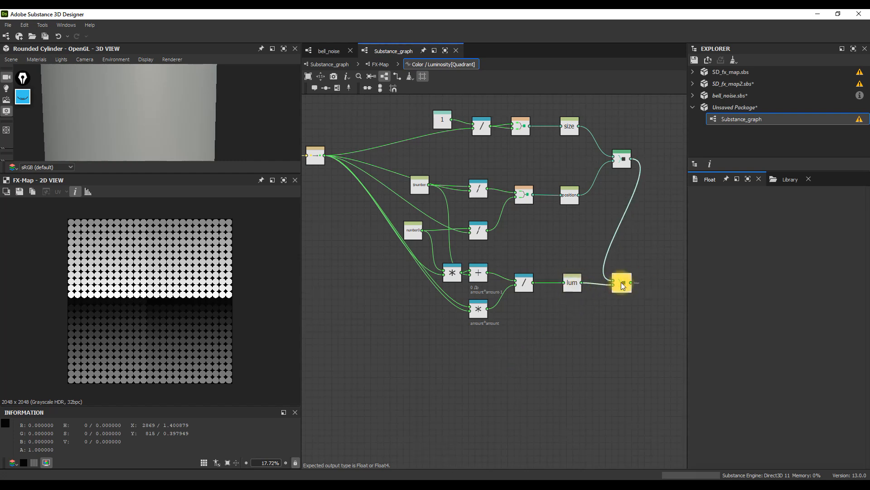
{"action": "scroll", "coordinate": [173, 316], "scroll_direction": "up", "scroll_amount": 1}
{"action": "scroll", "coordinate": [173, 315], "scroll_direction": "down", "scroll_amount": 1}
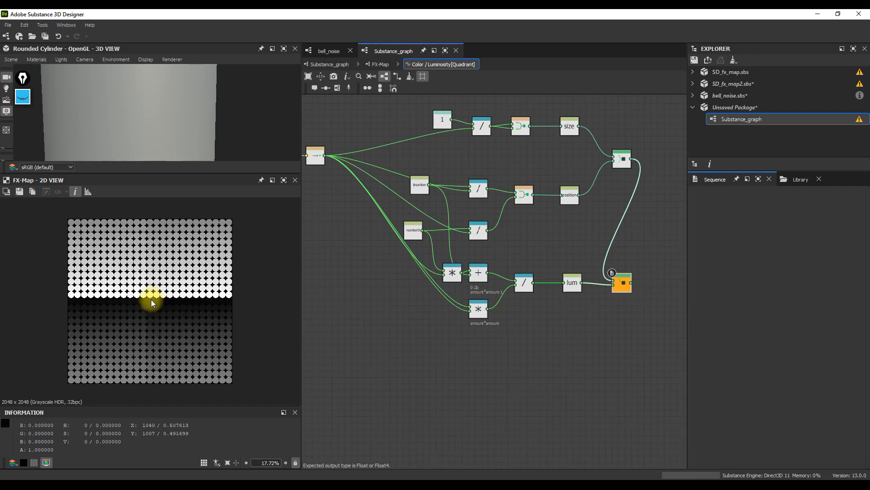
Step: Check the brightness gradient in the 2D preview, then set the quadrant's Branch Offset to X -0.5 and Y -0.5 in the FX-Map graph
{"action": "scroll", "coordinate": [151, 299], "scroll_direction": "up", "scroll_amount": 7}
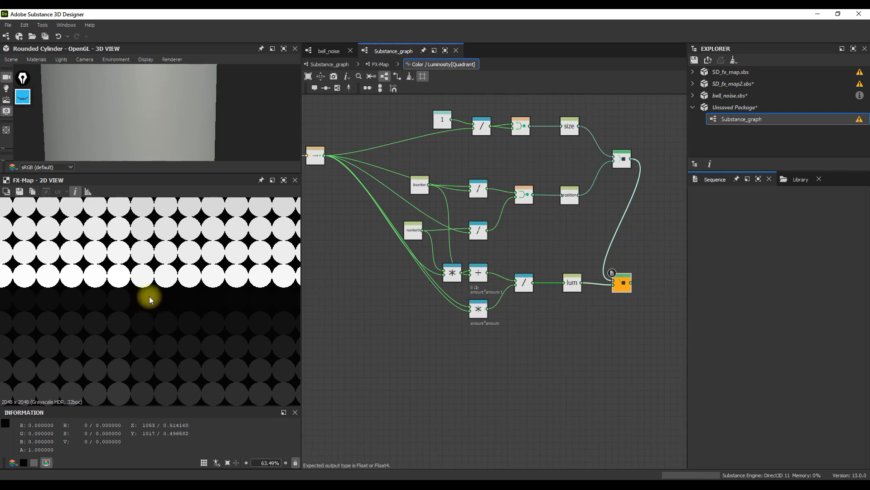
{"action": "scroll", "coordinate": [145, 295], "scroll_direction": "down", "scroll_amount": 8}
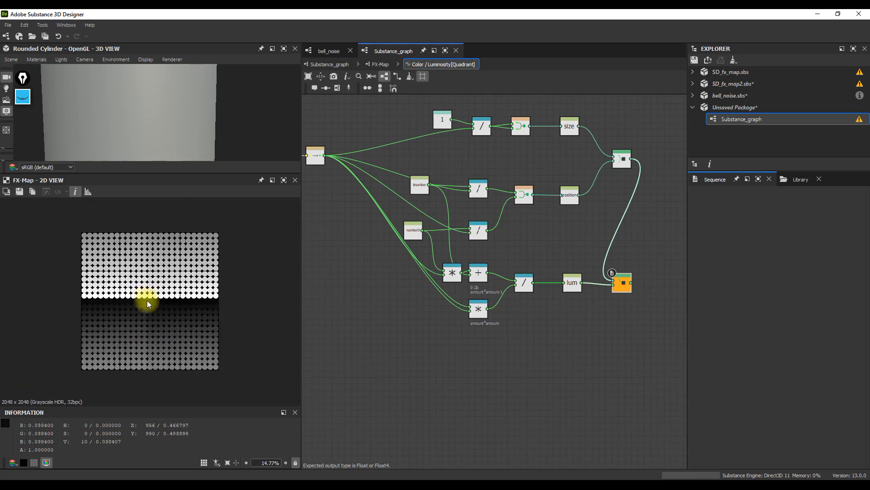
{"action": "left_click", "coordinate": [380, 64]}
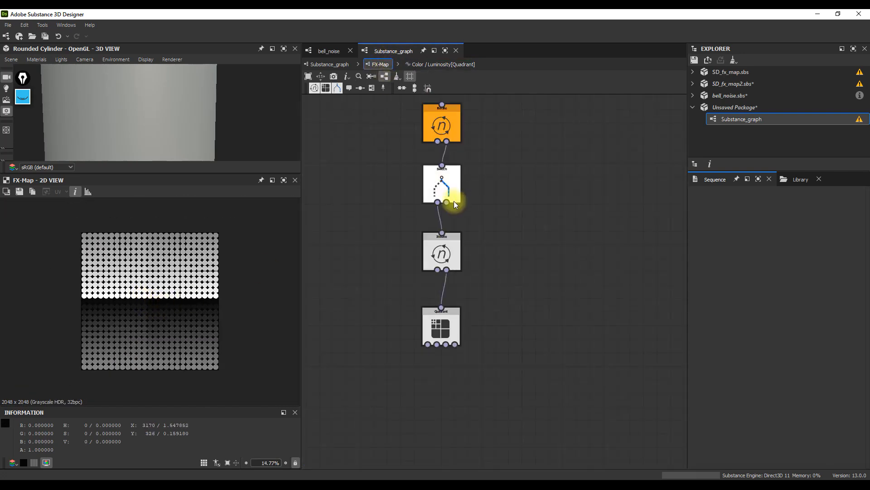
{"action": "left_click", "coordinate": [445, 327]}
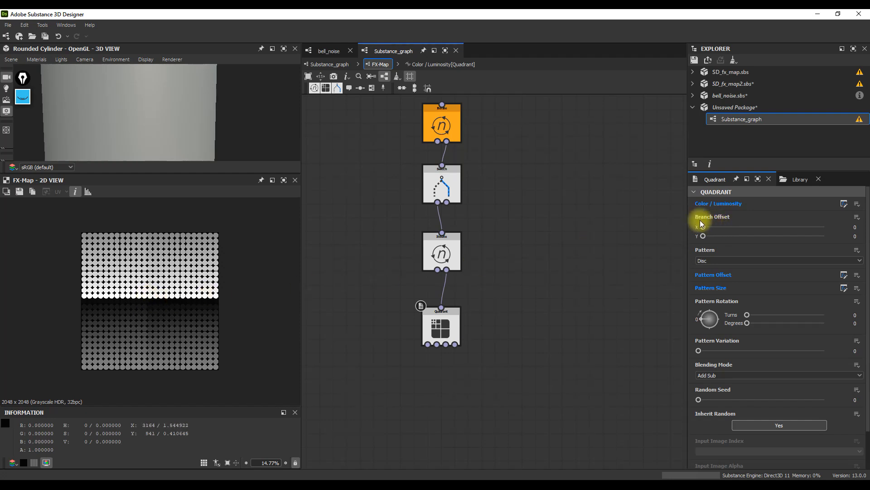
{"action": "left_click_drag", "start_coordinate": [703, 227], "coordinate": [745, 242]}
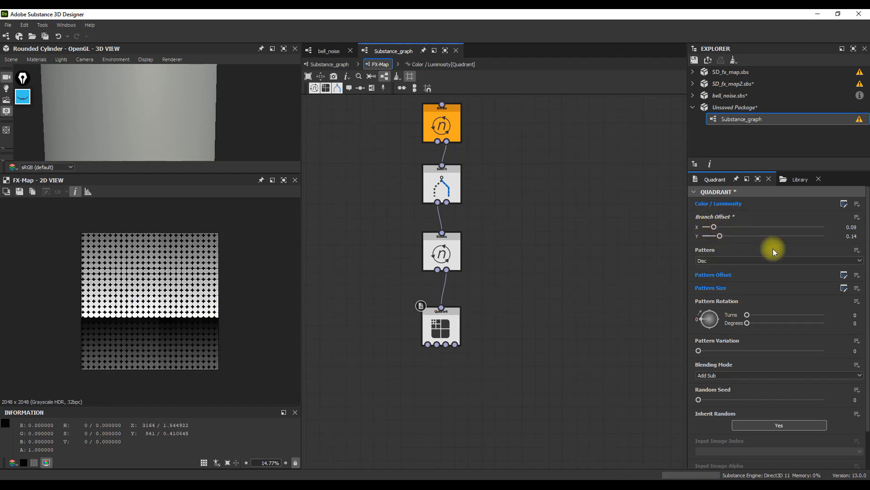
{"action": "type", "text": "-"}
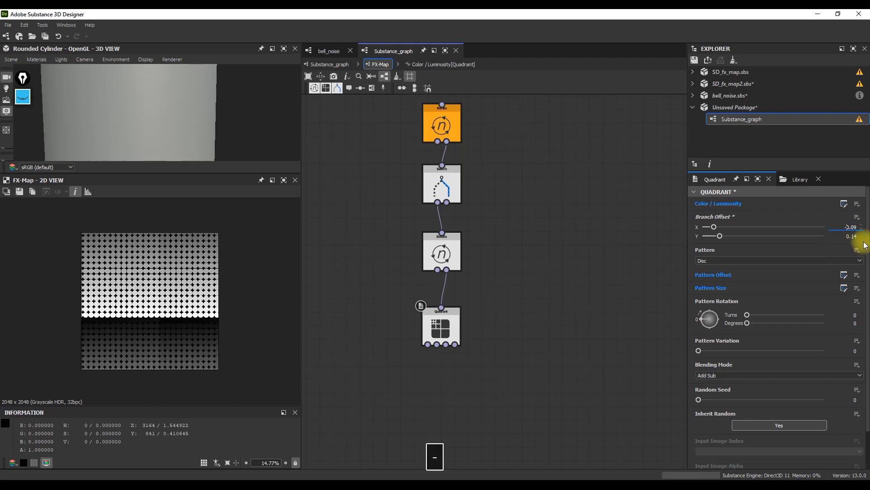
{"action": "left_click_drag", "start_coordinate": [851, 227], "coordinate": [866, 228]}
{"action": "type", "text": "5"}
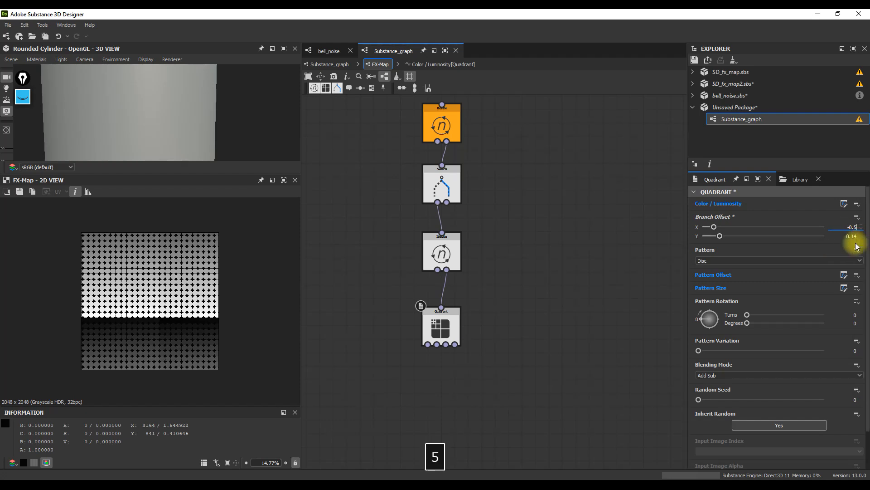
{"action": "left_click", "coordinate": [847, 236]}
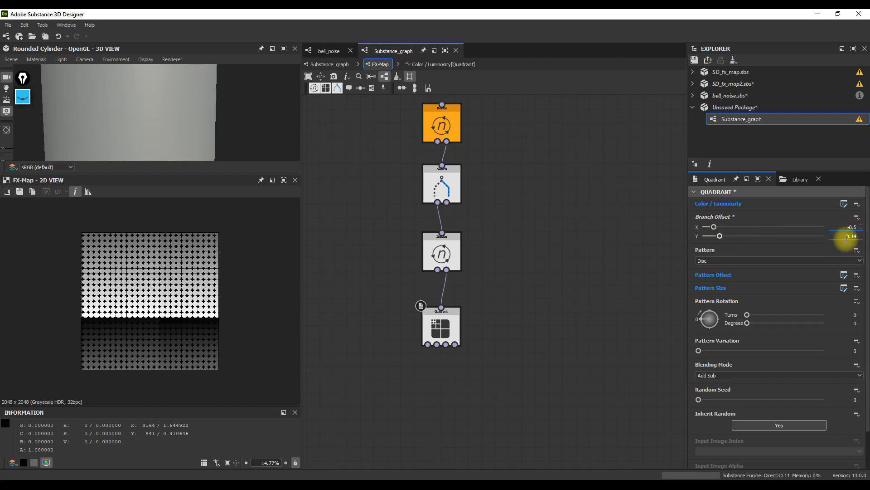
{"action": "type", "text": "-"}
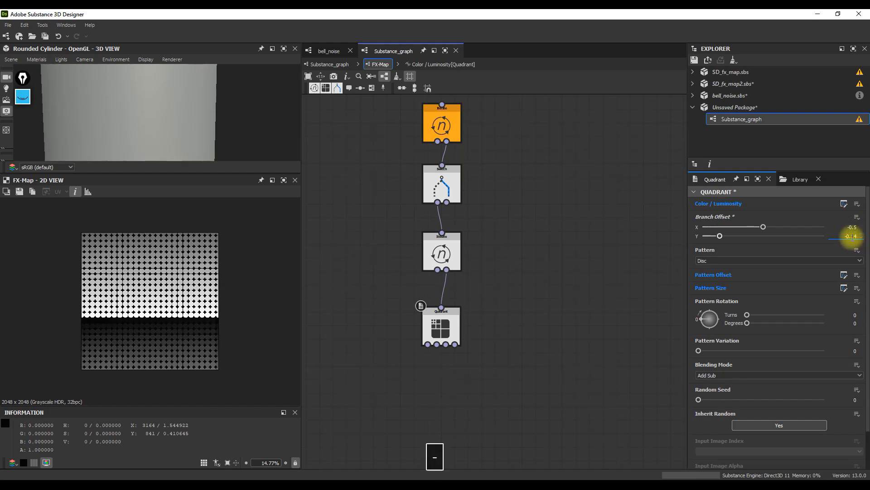
{"action": "left_click_drag", "start_coordinate": [848, 236], "coordinate": [864, 243]}
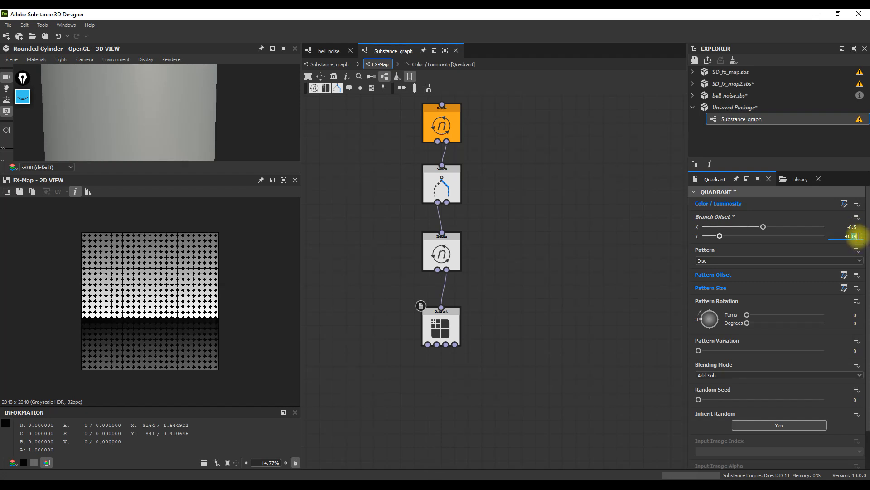
{"action": "type", "text": "5"}
{"action": "key", "text": "Tab"}
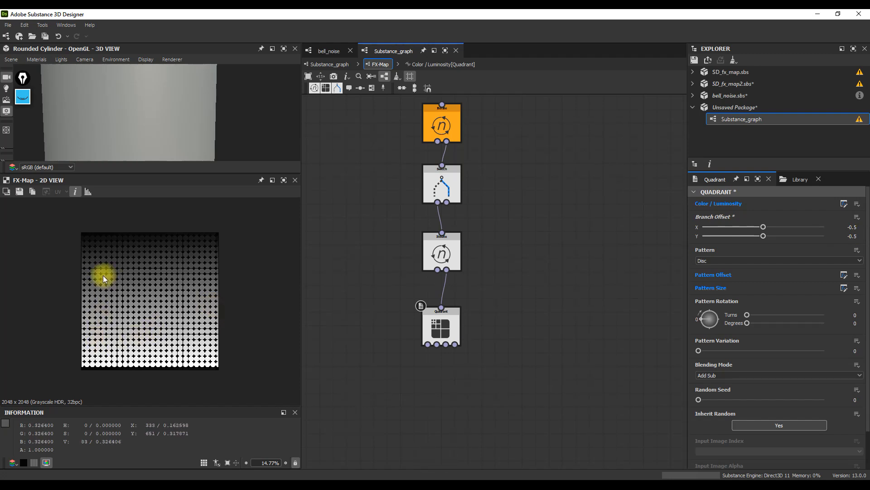
Step: Inspect the first discs at the preview image's upper-left corner and reopen the quadrant's Color / Luminosity function
{"action": "scroll", "coordinate": [80, 227], "scroll_direction": "up", "scroll_amount": 3}
{"action": "scroll", "coordinate": [80, 227], "scroll_direction": "up", "scroll_amount": 11}
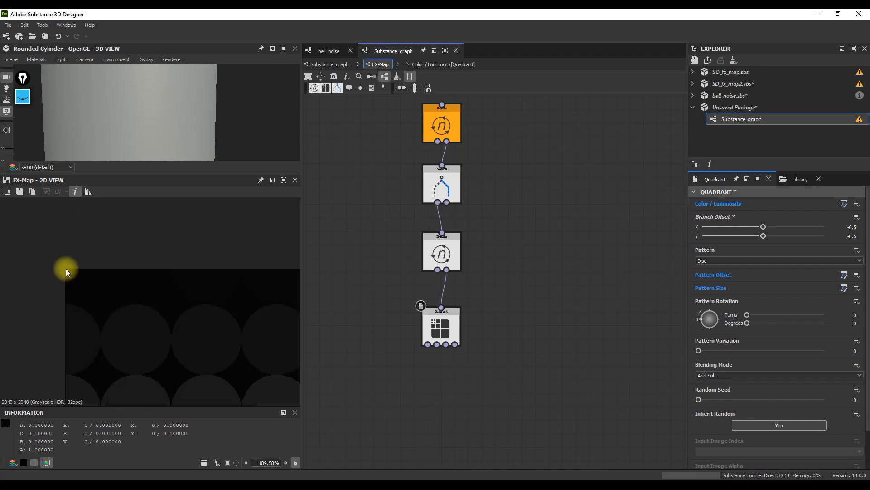
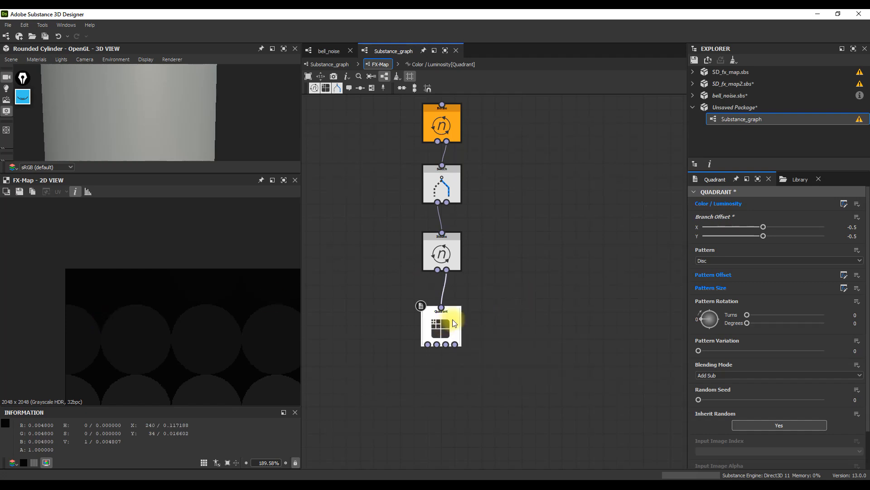
{"action": "left_click", "coordinate": [843, 204]}
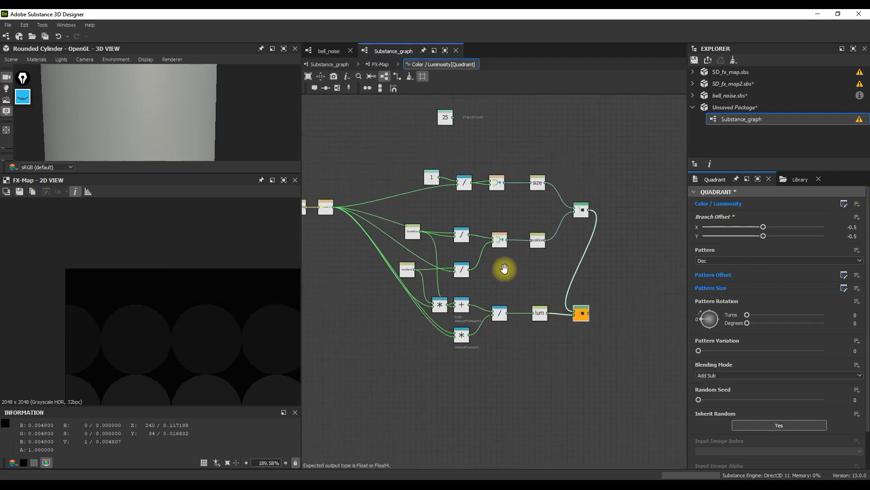
Step: Attach a comment reading "диаметр" to the size Set node
{"action": "left_click", "coordinate": [559, 196]}
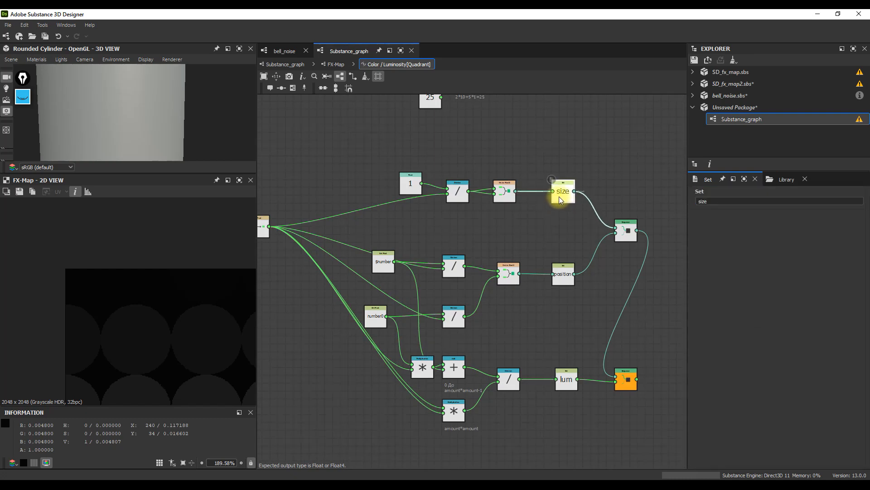
{"action": "right_click", "coordinate": [566, 195]}
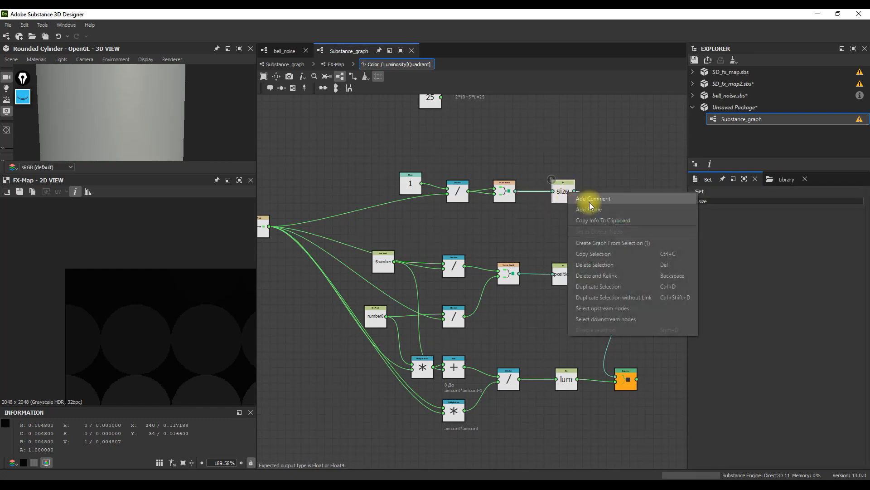
{"action": "left_click", "coordinate": [574, 208]}
{"action": "double_click", "coordinate": [729, 213]}
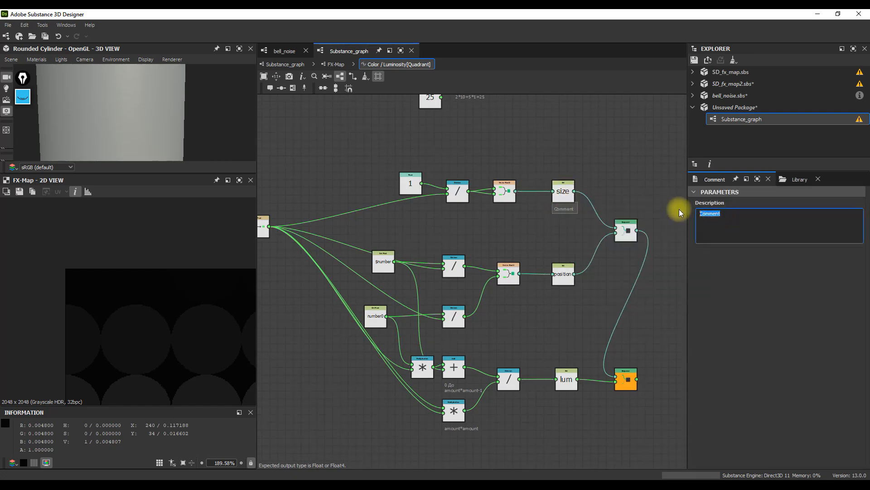
{"action": "type", "text": "диа"}
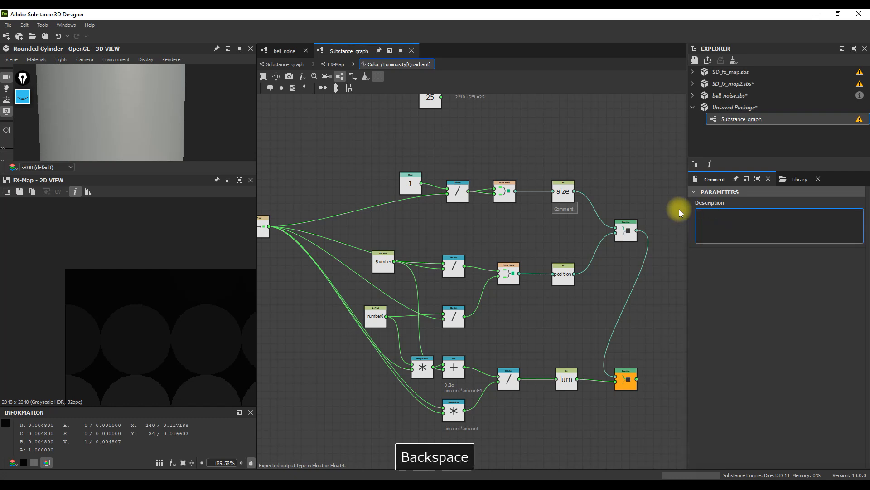
{"action": "type", "text": "метр"}
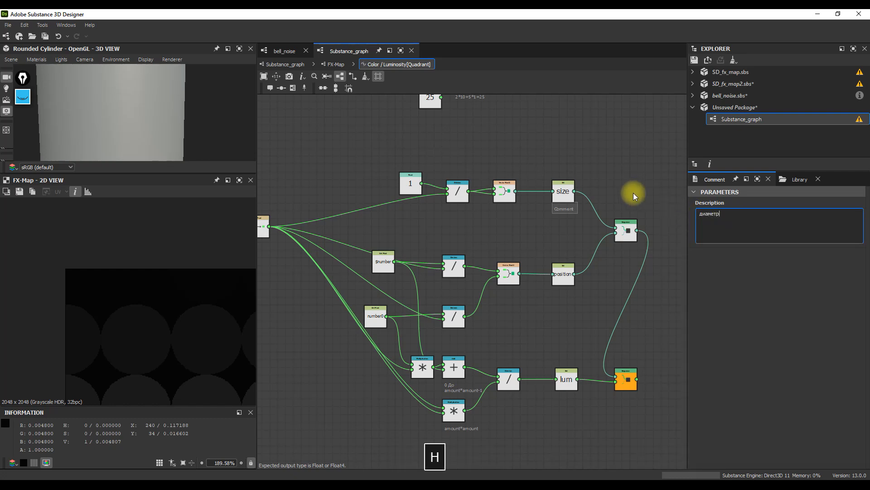
{"action": "left_click", "coordinate": [634, 194]}
{"action": "scroll", "coordinate": [552, 193], "scroll_direction": "up", "scroll_amount": 2}
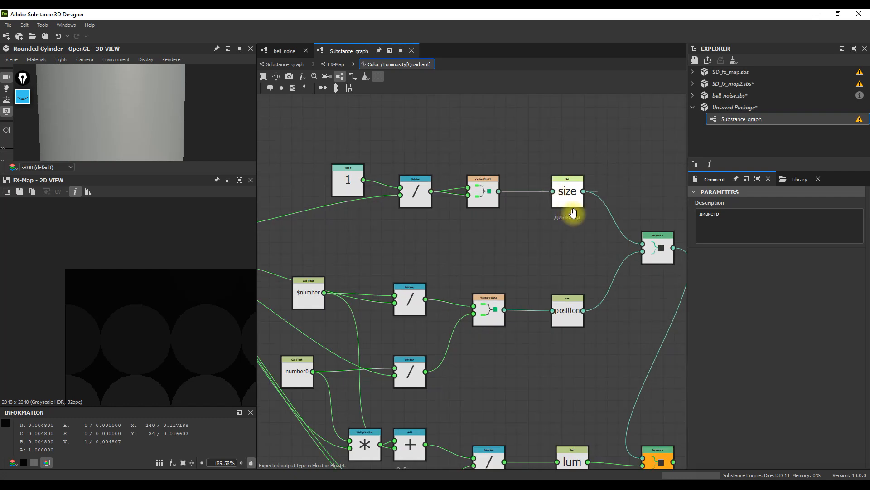
{"action": "scroll", "coordinate": [573, 214], "scroll_direction": "down", "scroll_amount": 2}
Step: Try dividing the size output with a new Division node that takes a Float2 constant as divisor
{"action": "left_click_drag", "start_coordinate": [566, 196], "coordinate": [587, 195]}
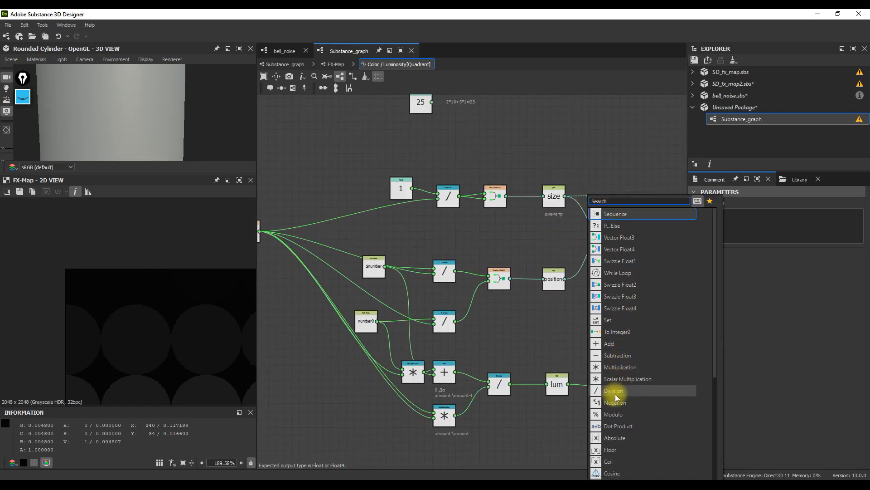
{"action": "left_click", "coordinate": [615, 394]}
{"action": "left_click_drag", "start_coordinate": [590, 199], "coordinate": [568, 225]}
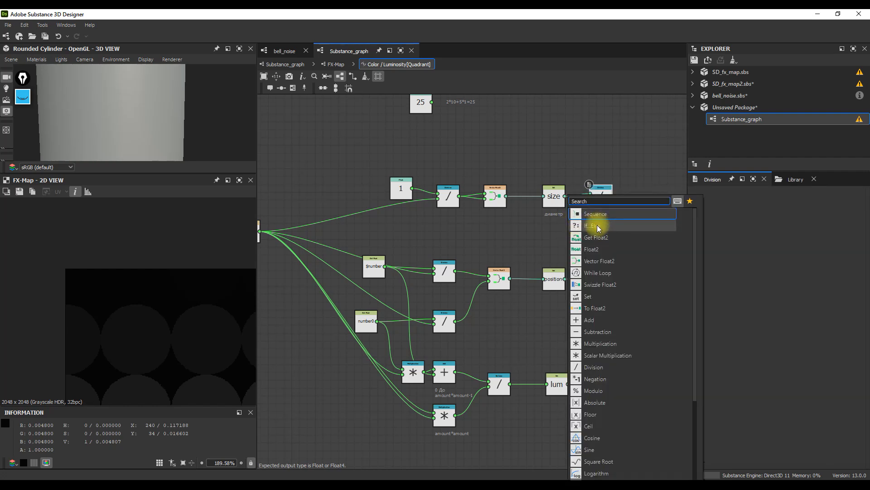
{"action": "left_click", "coordinate": [601, 250]}
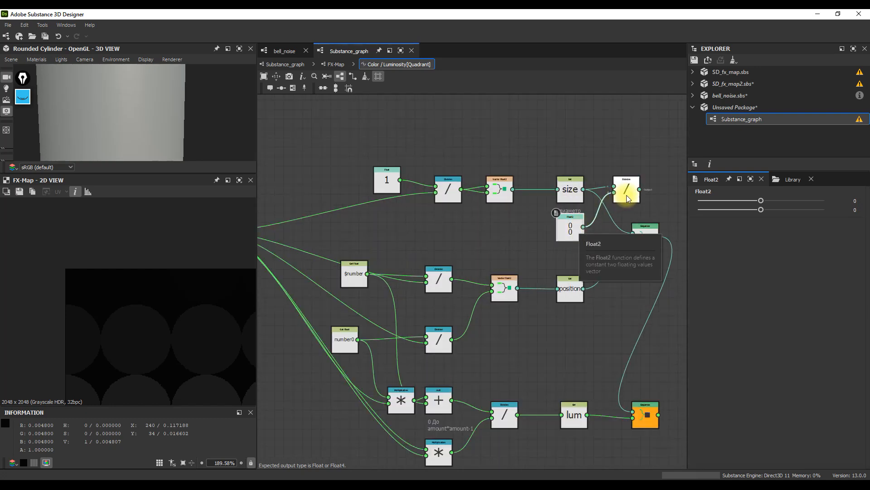
{"action": "middle_click_drag", "start_coordinate": [626, 194], "coordinate": [549, 194]}
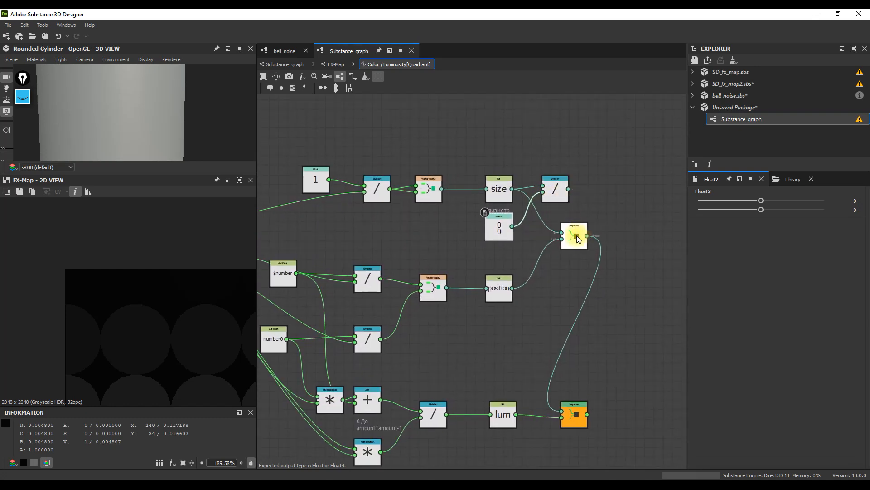
Step: Shift the two Sequence nodes and the new Division node away from the Set nodes to make room
{"action": "left_click_drag", "start_coordinate": [607, 313], "coordinate": [570, 421]}
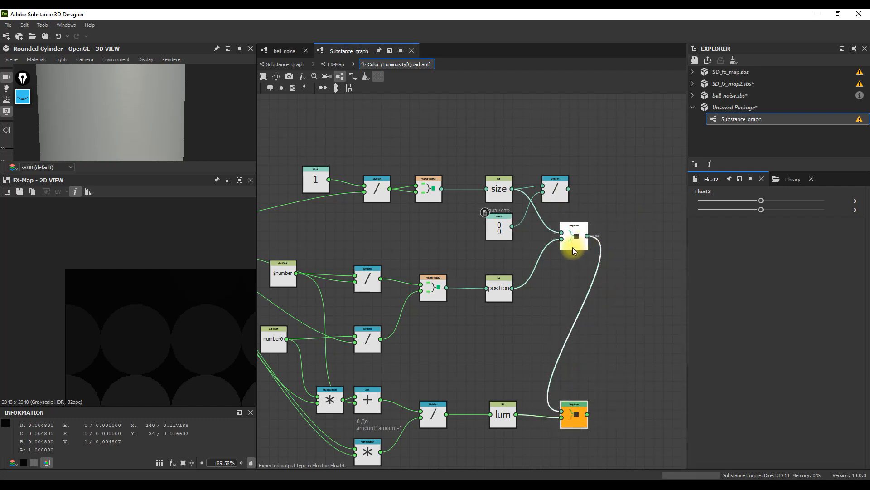
{"action": "left_click_drag", "start_coordinate": [573, 248], "coordinate": [625, 252]}
{"action": "left_click_drag", "start_coordinate": [558, 193], "coordinate": [568, 192]}
Step: Set both components of the Float2 divisor to 2
{"action": "left_click", "coordinate": [499, 225]}
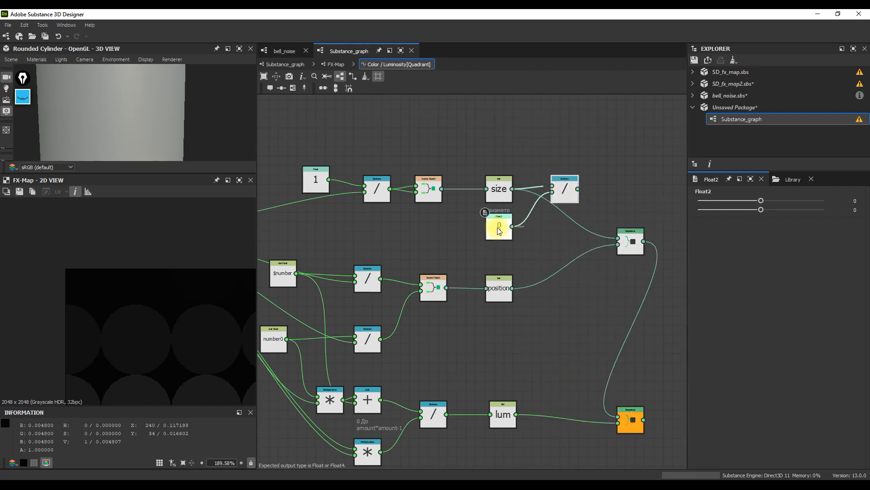
{"action": "left_click", "coordinate": [855, 200]}
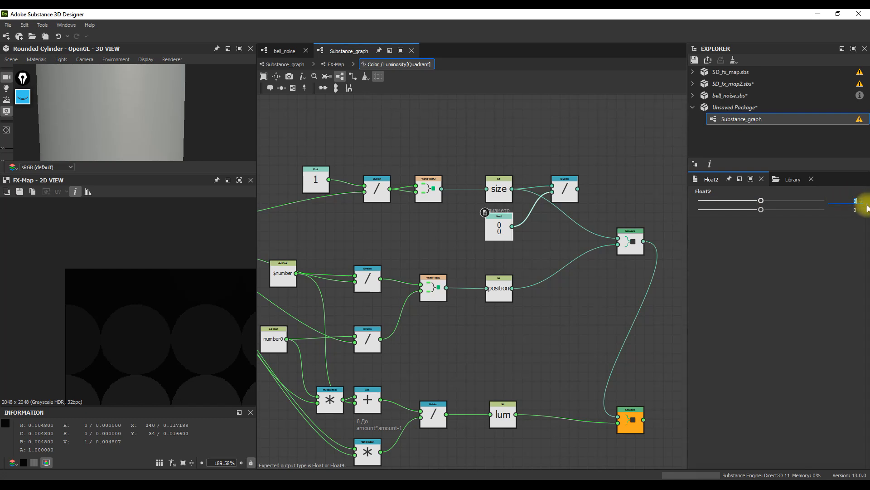
{"action": "type", "text": "2"}
{"action": "left_click", "coordinate": [854, 210]}
{"action": "type", "text": "2"}
{"action": "key", "text": "Tab"}
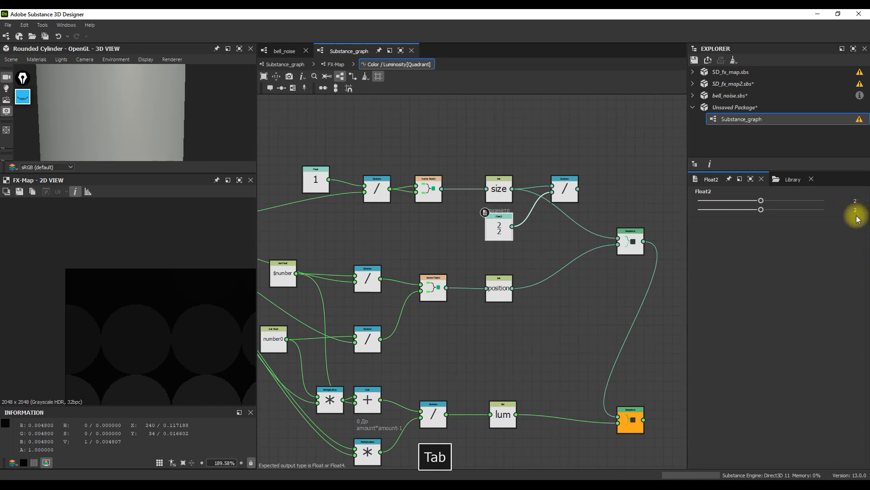
Step: Delete the Division node placed after size together with its Float2 constant
{"action": "left_click", "coordinate": [557, 192]}
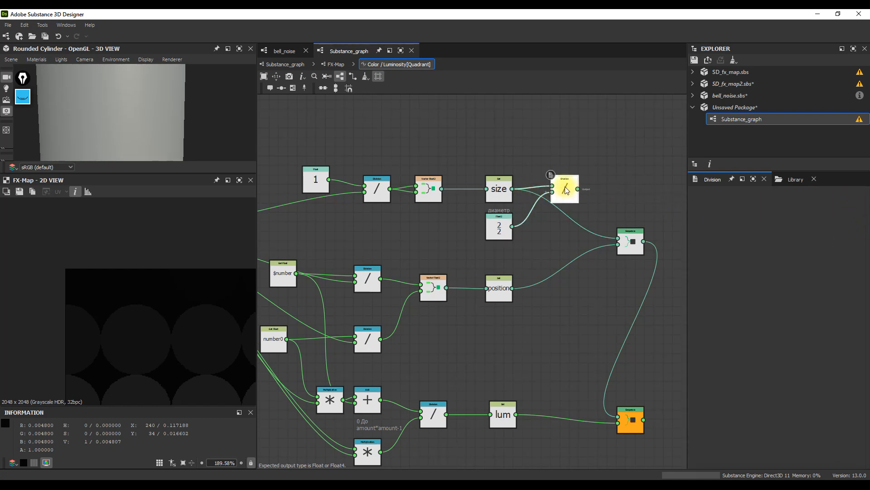
{"action": "left_click_drag", "start_coordinate": [565, 190], "coordinate": [567, 184]}
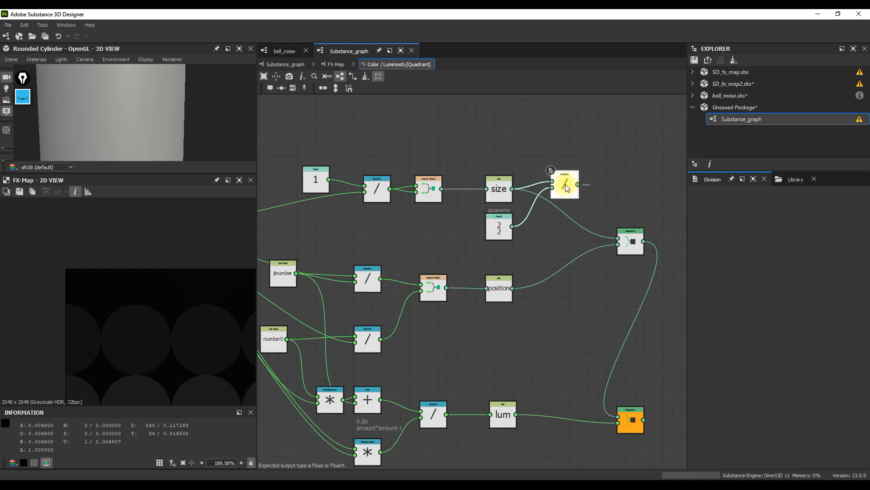
{"action": "key", "text": "Delete"}
{"action": "left_click", "coordinate": [500, 226]}
{"action": "key", "text": "Delete"}
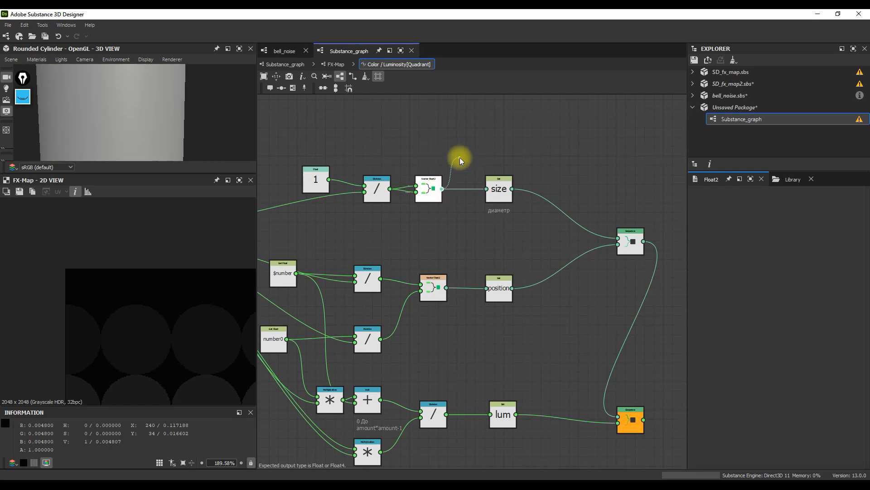
Step: Add a Division node fed by the existing division of 1 by the amount, ahead of the size vector
{"action": "right_click", "coordinate": [460, 157]}
{"action": "left_click", "coordinate": [419, 180]}
{"action": "left_click_drag", "start_coordinate": [419, 182], "coordinate": [408, 168]}
{"action": "left_click", "coordinate": [410, 194]}
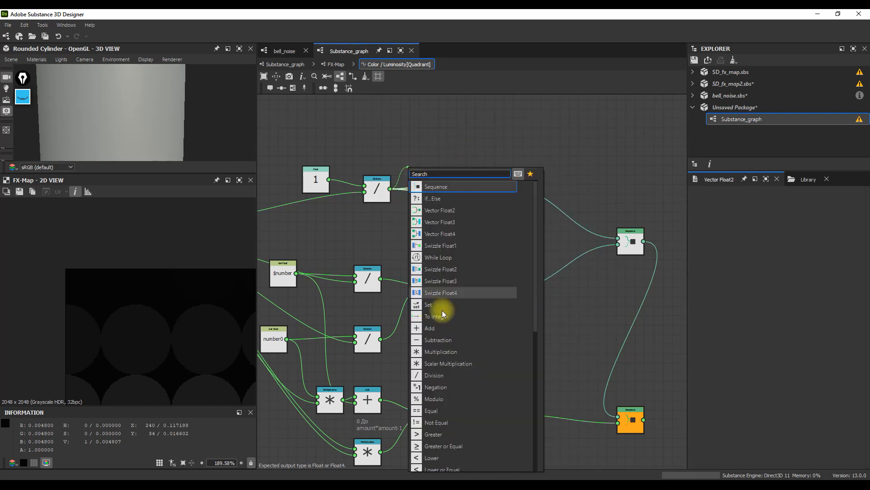
{"action": "left_click", "coordinate": [434, 375]}
Step: Connect a Float constant of 2 as the new Division node's divisor and arrange the pair above the size branch
{"action": "left_click_drag", "start_coordinate": [410, 174], "coordinate": [424, 131]}
{"action": "left_click", "coordinate": [397, 206]}
{"action": "type", "text": "2"}
{"action": "key", "text": "Tab"}
{"action": "middle_click_drag", "start_coordinate": [454, 143], "coordinate": [460, 162]}
{"action": "left_click_drag", "start_coordinate": [431, 156], "coordinate": [435, 157]}
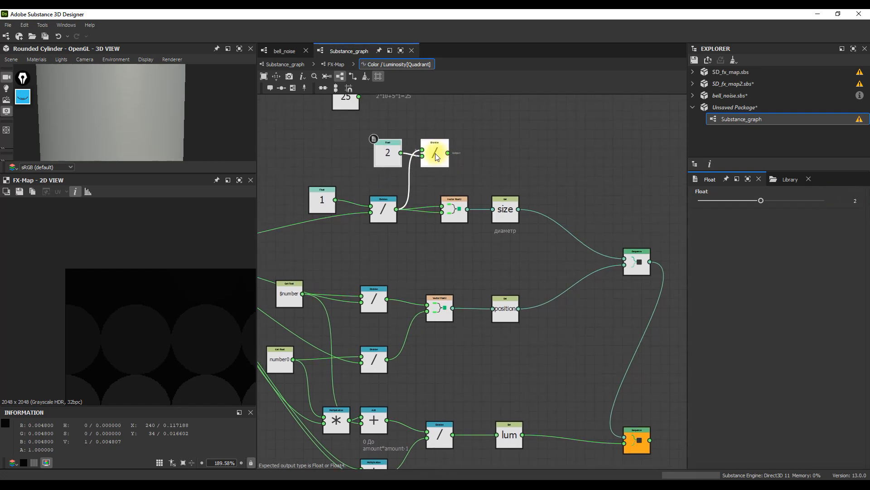
Step: Attach a comment reading "радиус" to the new Division node
{"action": "left_click", "coordinate": [435, 163]}
{"action": "right_click", "coordinate": [433, 160]}
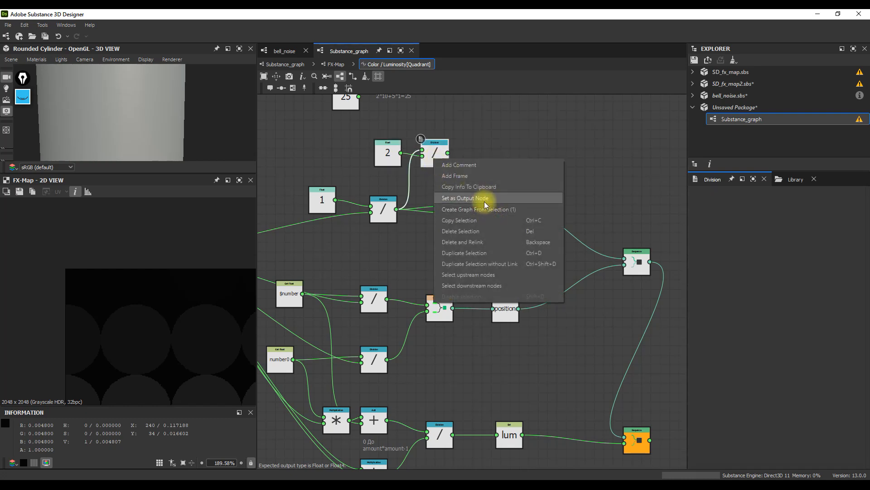
{"action": "left_click", "coordinate": [469, 165]}
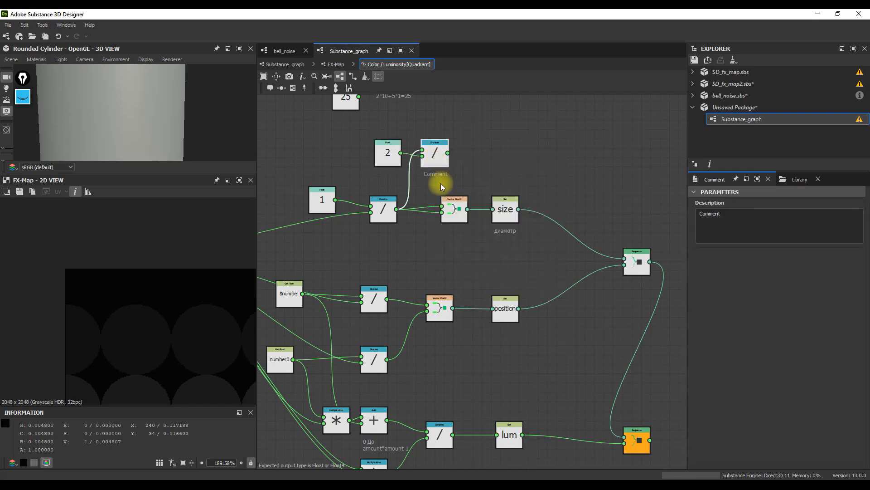
{"action": "left_click_drag", "start_coordinate": [730, 228], "coordinate": [670, 213]}
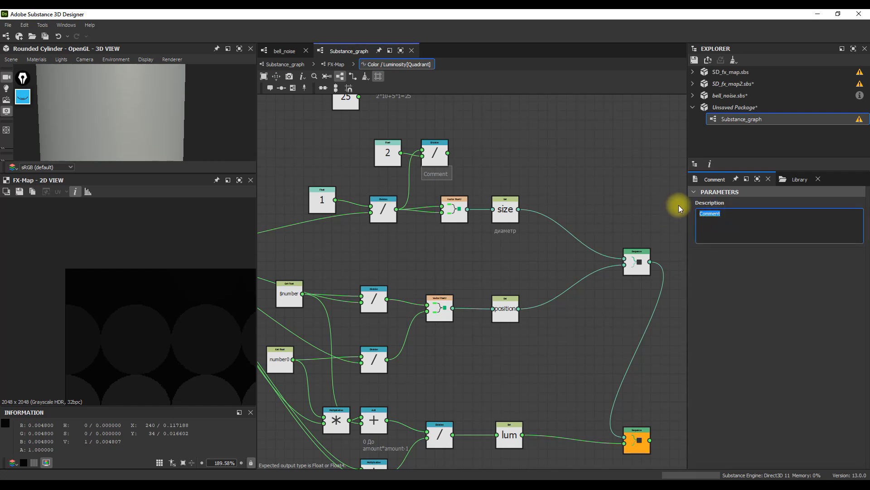
{"action": "type", "text": "радиус"}
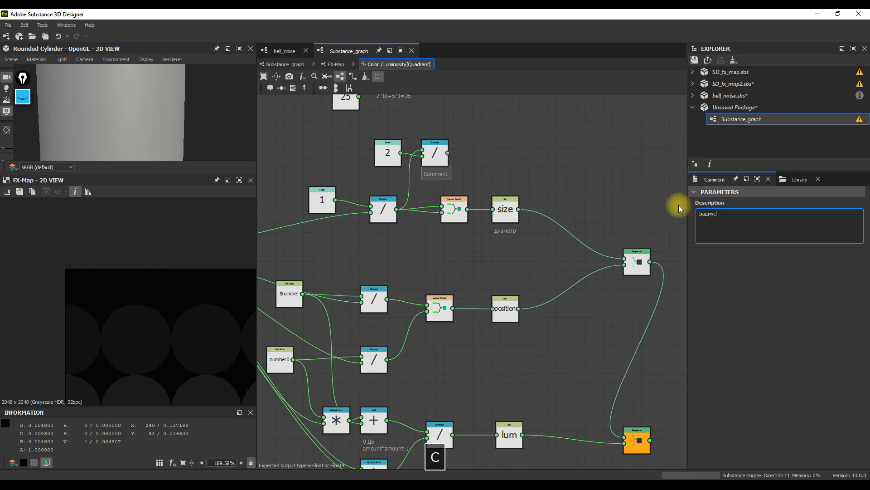
{"action": "left_click", "coordinate": [546, 166]}
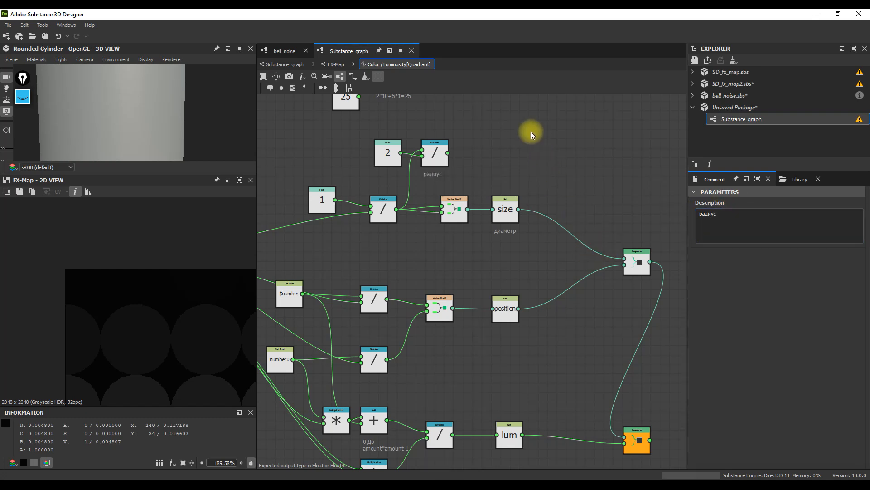
Step: Add a Set node after the радиус Division node and name its variable radius
{"action": "left_click_drag", "start_coordinate": [440, 153], "coordinate": [488, 155]}
{"action": "type", "text": "tye"}
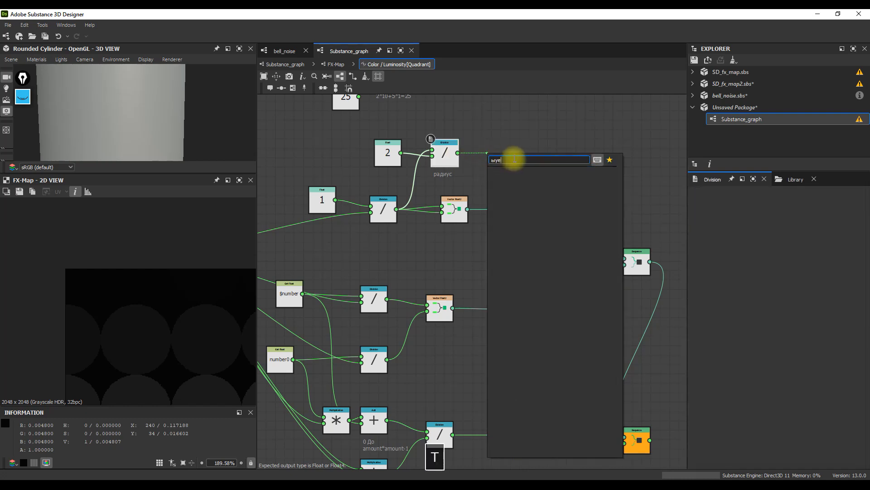
{"action": "type", "text": "set"}
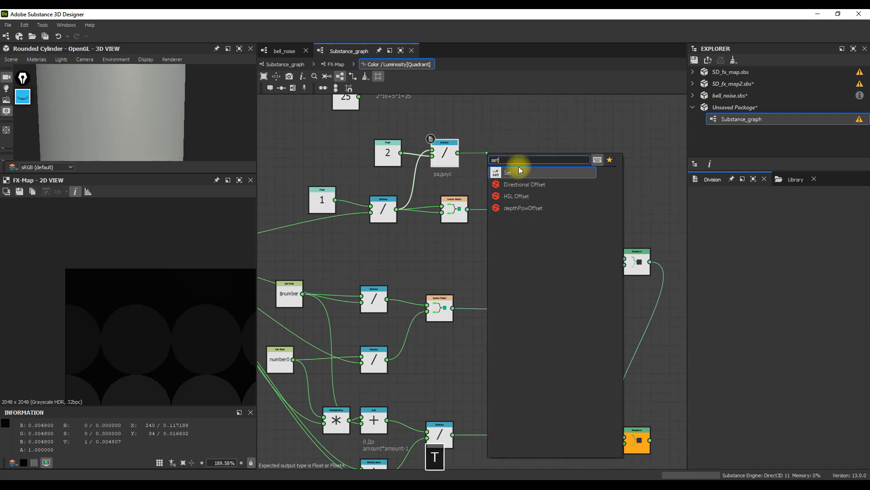
{"action": "left_click", "coordinate": [518, 171]}
{"action": "left_click", "coordinate": [726, 200]}
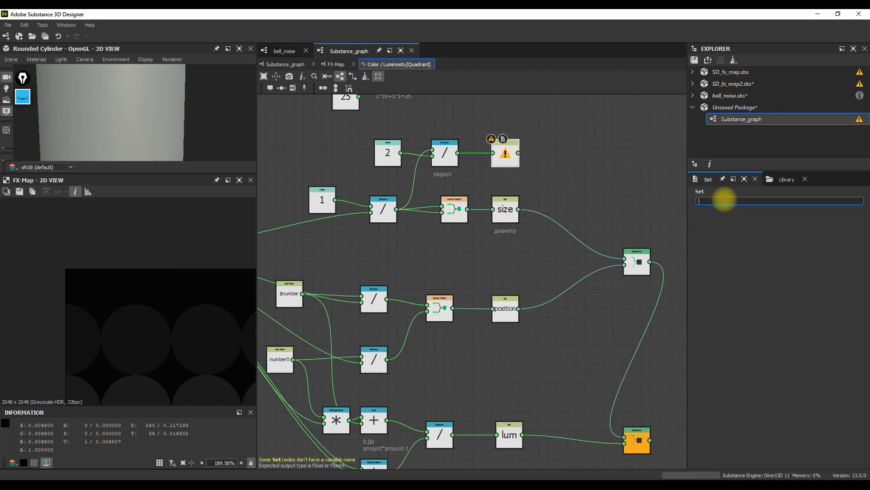
{"action": "type", "text": "ra"}
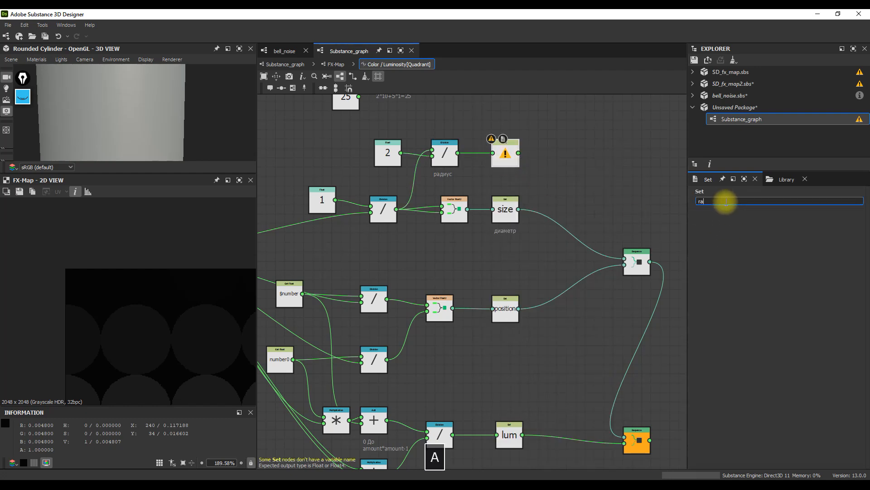
{"action": "type", "text": "dius"}
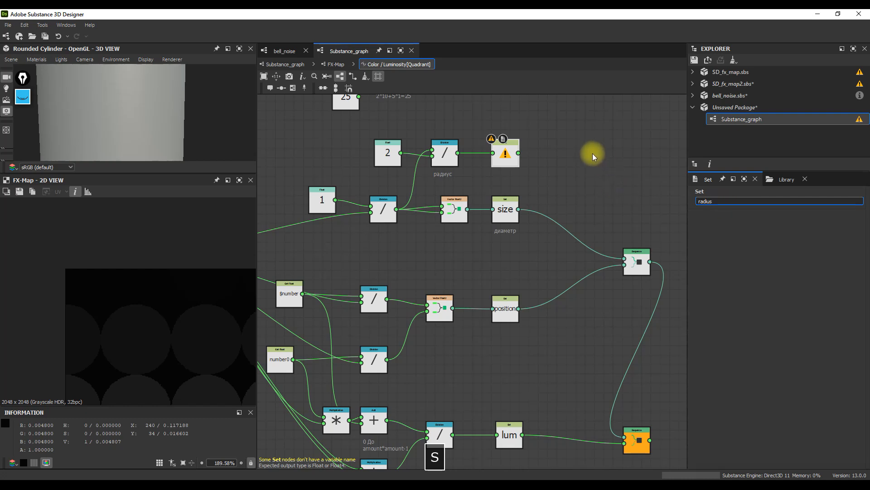
Step: Combine radius and size in a new Sequence node and feed it into the position Sequence in place of size
{"action": "left_click_drag", "start_coordinate": [518, 153], "coordinate": [625, 161]}
{"action": "left_click", "coordinate": [651, 179]}
{"action": "left_click_drag", "start_coordinate": [519, 209], "coordinate": [626, 171]}
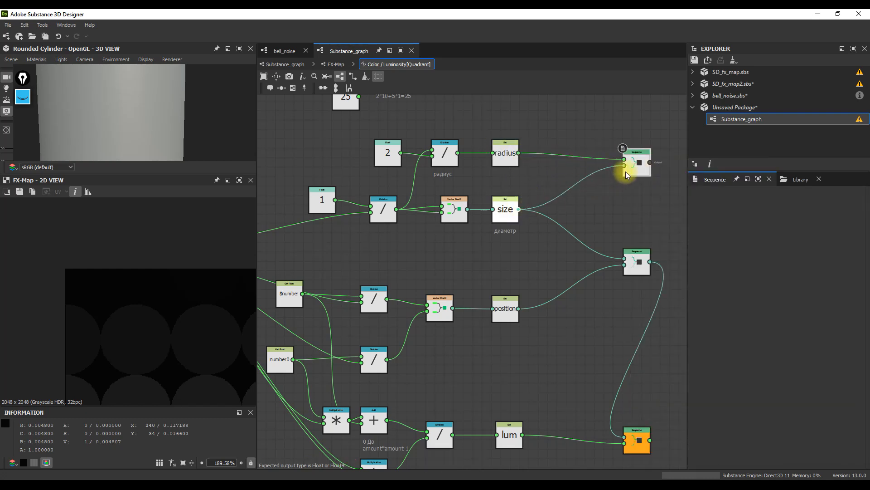
{"action": "left_click", "coordinate": [634, 250]}
Step: Review the radius, size, position and lum branches, then return to the FX-Map graph and select the Quadrant node
{"action": "scroll", "coordinate": [632, 249], "scroll_direction": "down", "scroll_amount": 2}
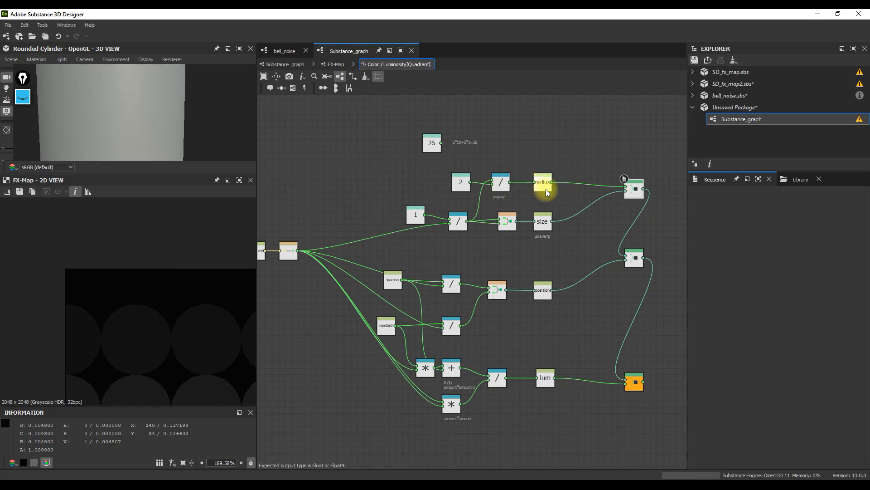
{"action": "scroll", "coordinate": [546, 189], "scroll_direction": "up", "scroll_amount": 1}
{"action": "scroll", "coordinate": [545, 232], "scroll_direction": "down", "scroll_amount": 1}
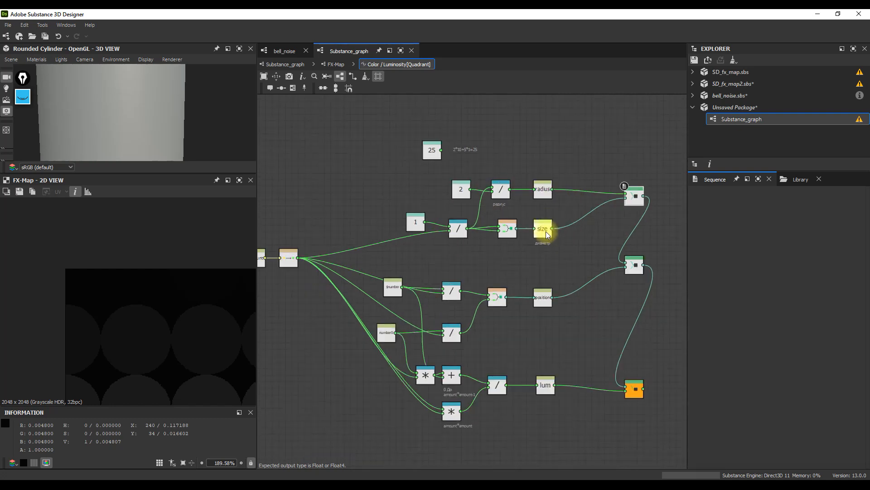
{"action": "middle_click_drag", "start_coordinate": [557, 324], "coordinate": [545, 284]}
{"action": "scroll", "coordinate": [545, 284], "scroll_direction": "up", "scroll_amount": 1}
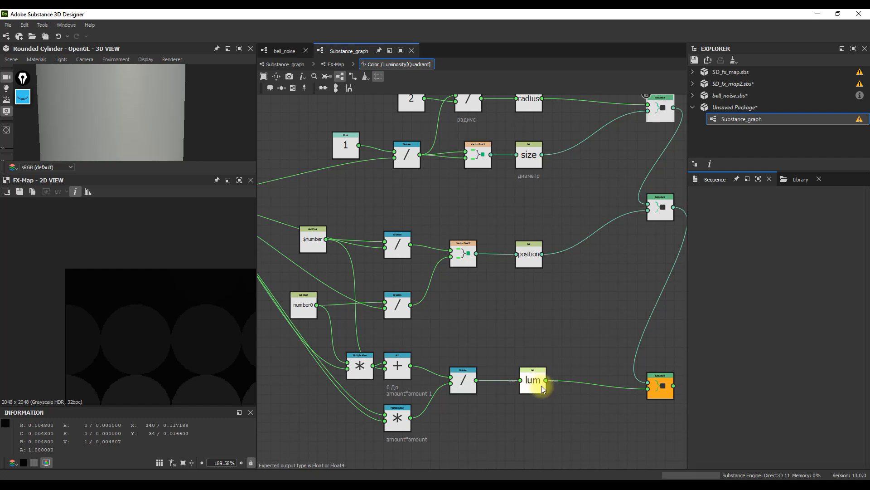
{"action": "key", "text": "f"}
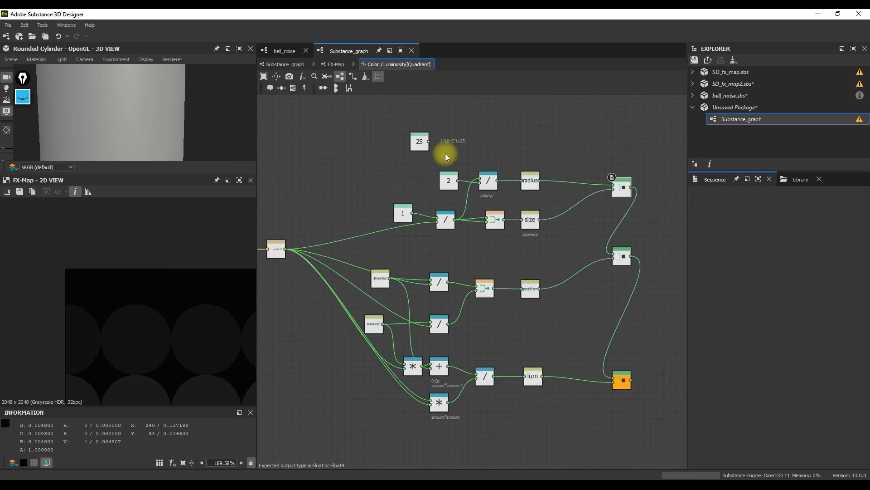
{"action": "left_click", "coordinate": [336, 63]}
{"action": "left_click", "coordinate": [395, 333]}
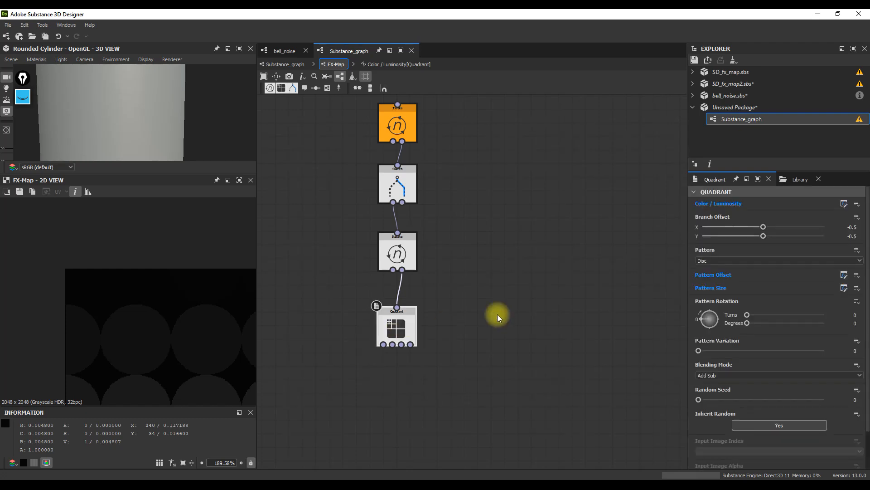
Step: Add a Get Float node reading the radius variable to the Quadrant's Pattern Offset function
{"action": "left_click", "coordinate": [844, 275]}
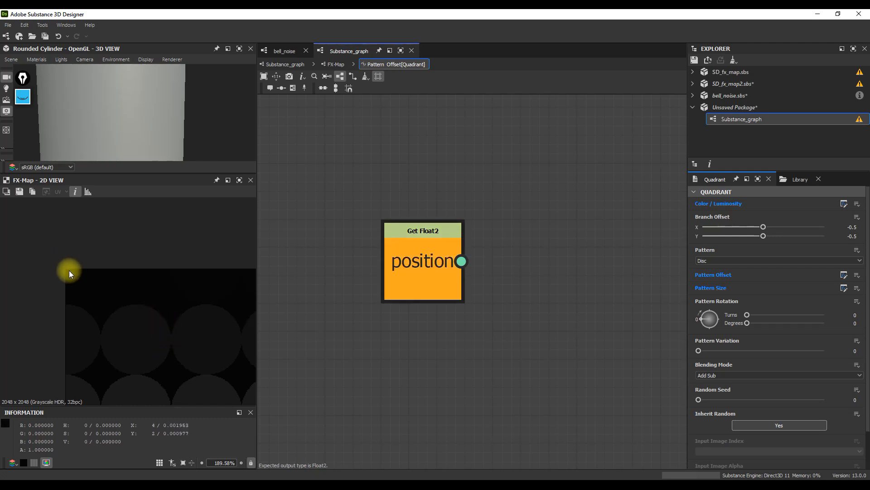
{"action": "key", "text": "space"}
{"action": "type", "text": "get"}
{"action": "left_click", "coordinate": [443, 200]}
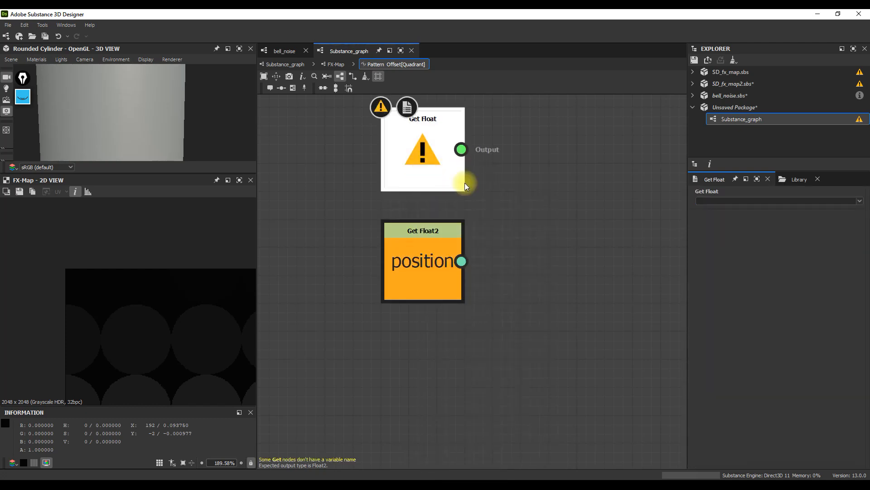
{"action": "left_click", "coordinate": [846, 203]}
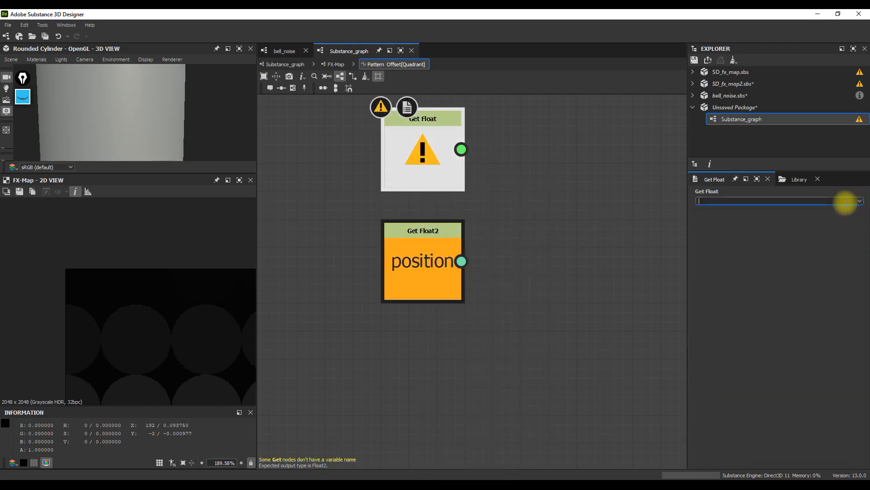
{"action": "type", "text": "ra"}
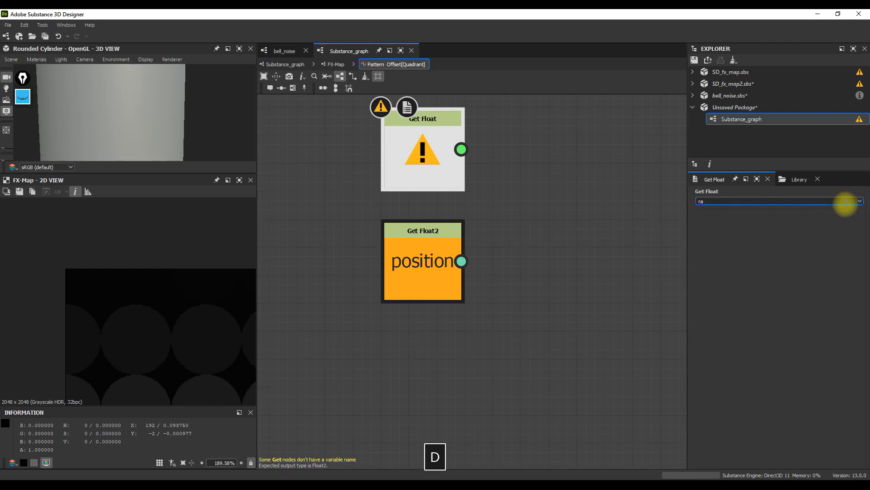
{"action": "key", "text": "Tab"}
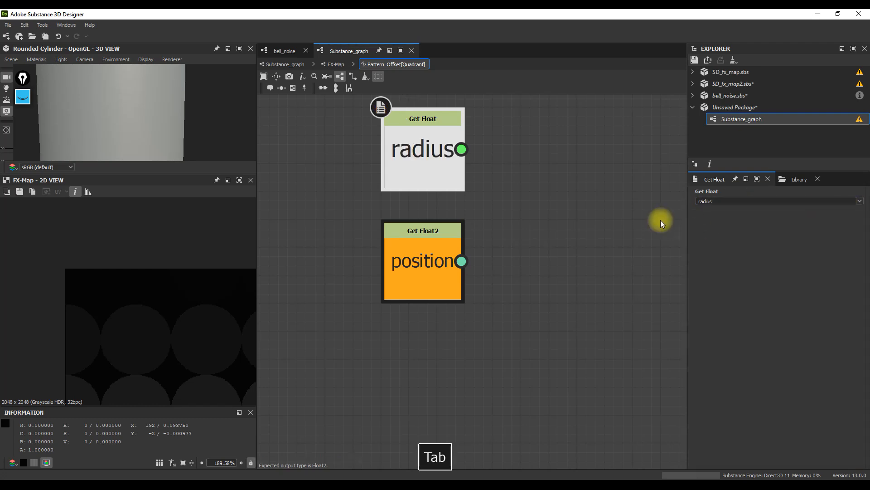
Step: Create a Vector Float2 node and feed the radius value into both of its inputs
{"action": "scroll", "coordinate": [488, 220], "scroll_direction": "down", "scroll_amount": 1}
{"action": "middle_click_drag", "start_coordinate": [487, 219], "coordinate": [474, 306]}
{"action": "left_click_drag", "start_coordinate": [439, 272], "coordinate": [440, 249]}
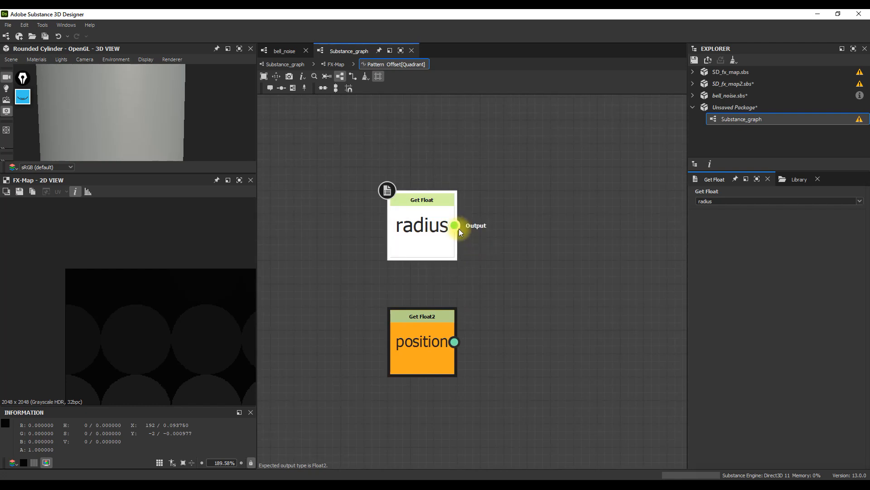
{"action": "left_click_drag", "start_coordinate": [488, 210], "coordinate": [488, 210]}
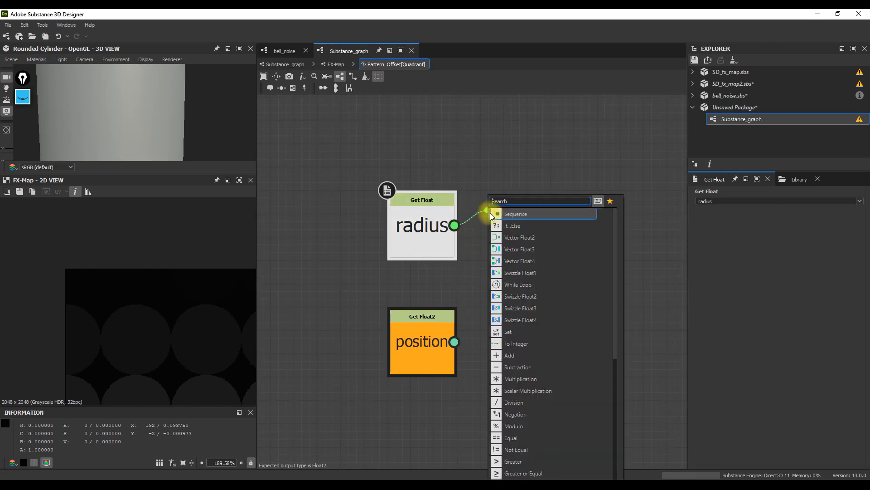
{"action": "left_click", "coordinate": [538, 237]}
{"action": "left_click_drag", "start_coordinate": [508, 195], "coordinate": [512, 206]}
{"action": "left_click_drag", "start_coordinate": [455, 225], "coordinate": [509, 228]}
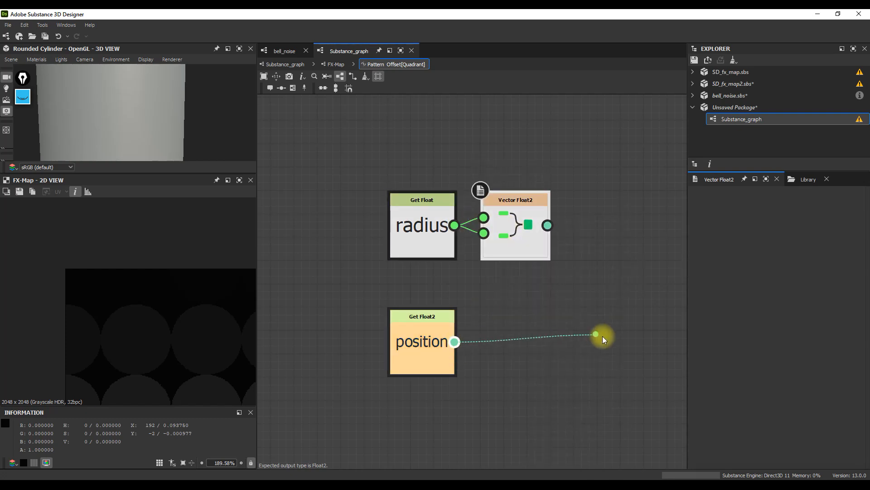
Step: Sum position and the radius vector in a new Add node, arranging the position branch above the radius branch
{"action": "left_click_drag", "start_coordinate": [598, 335], "coordinate": [605, 338]}
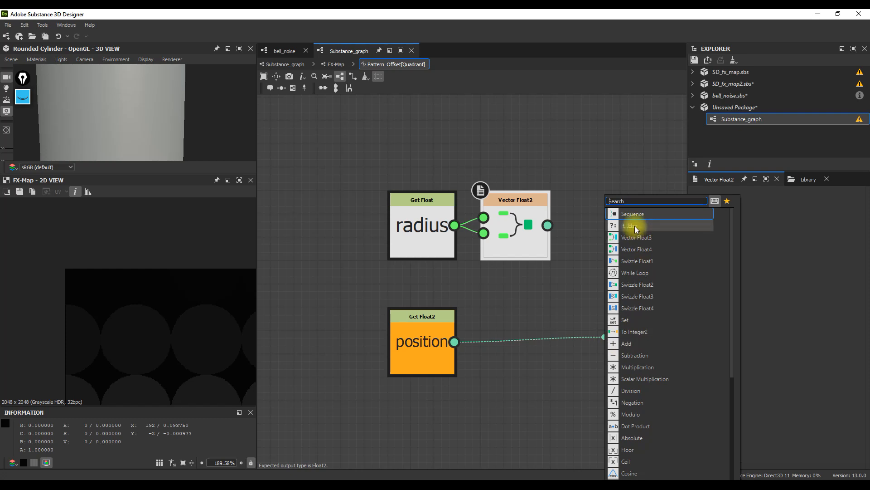
{"action": "left_click", "coordinate": [628, 344]}
{"action": "left_click_drag", "start_coordinate": [548, 226], "coordinate": [611, 346]}
{"action": "left_click_drag", "start_coordinate": [555, 163], "coordinate": [355, 263]}
{"action": "left_click_drag", "start_coordinate": [504, 230], "coordinate": [523, 430]}
{"action": "middle_click_drag", "start_coordinate": [523, 431], "coordinate": [469, 286]}
{"action": "left_click_drag", "start_coordinate": [469, 286], "coordinate": [457, 309]}
{"action": "left_click_drag", "start_coordinate": [582, 215], "coordinate": [565, 221]}
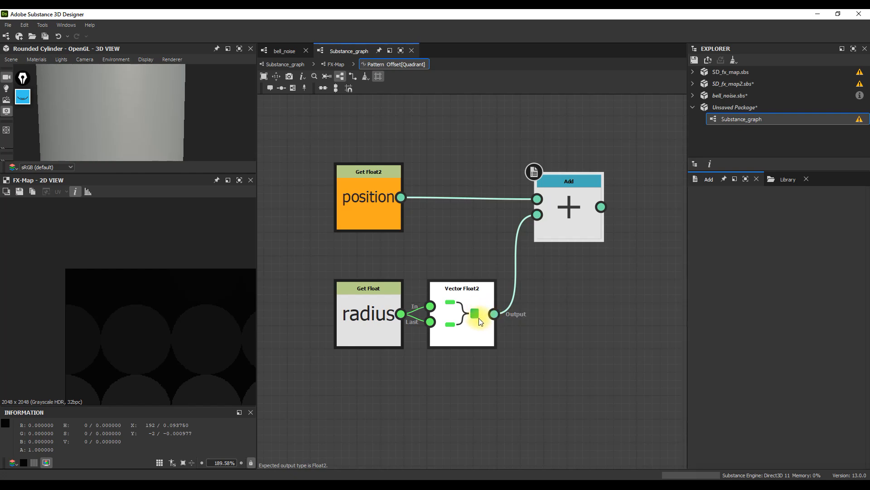
Step: Make the Add node the output of the Pattern Offset function and check the whole disc grid in the 2D view
{"action": "left_click", "coordinate": [572, 207]}
{"action": "right_click", "coordinate": [570, 200]}
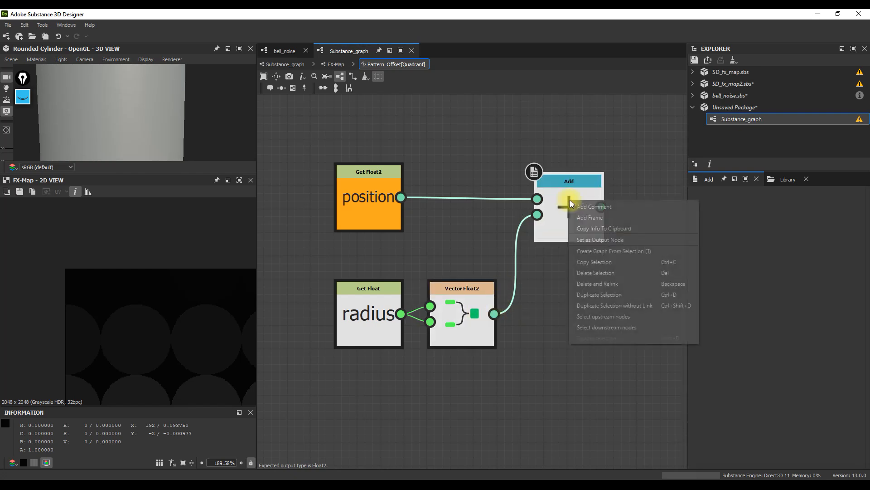
{"action": "left_click", "coordinate": [600, 236]}
{"action": "scroll", "coordinate": [111, 278], "scroll_direction": "down", "scroll_amount": 10}
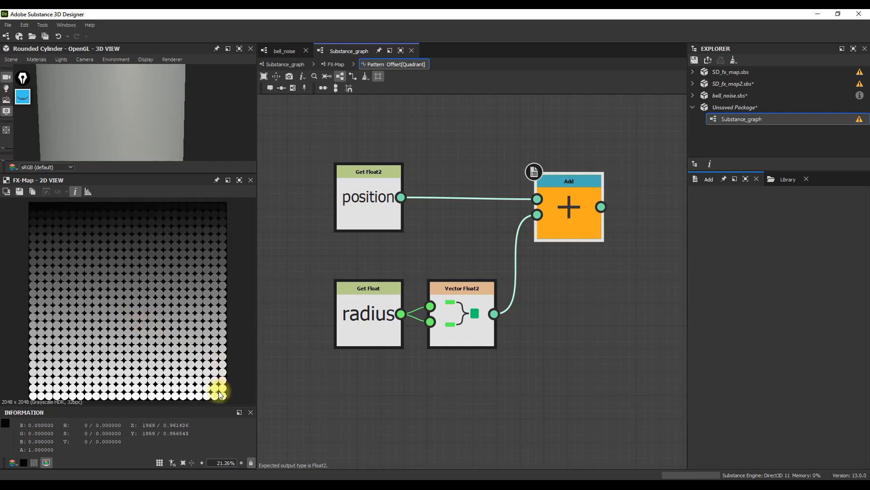
{"action": "scroll", "coordinate": [218, 388], "scroll_direction": "down", "scroll_amount": 2}
Step: Return to the main Substance graph and set the amount input parameter's preview value to 10
{"action": "left_click", "coordinate": [318, 68]}
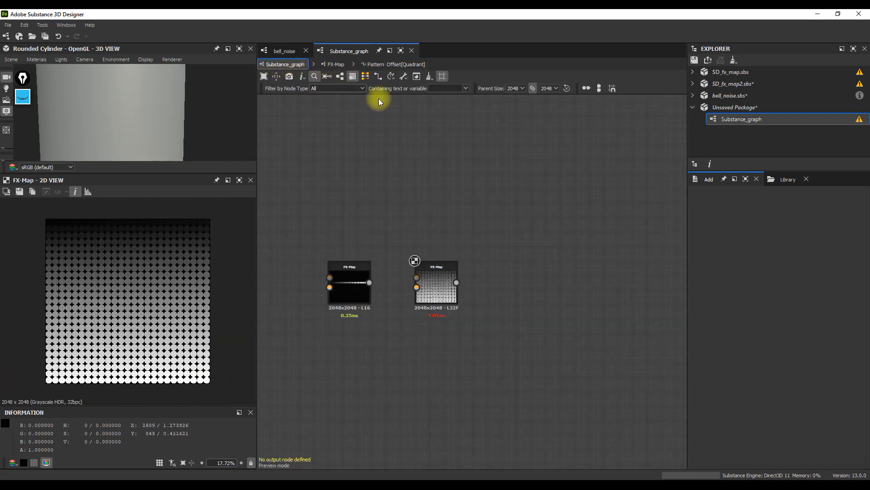
{"action": "left_click", "coordinate": [500, 233]}
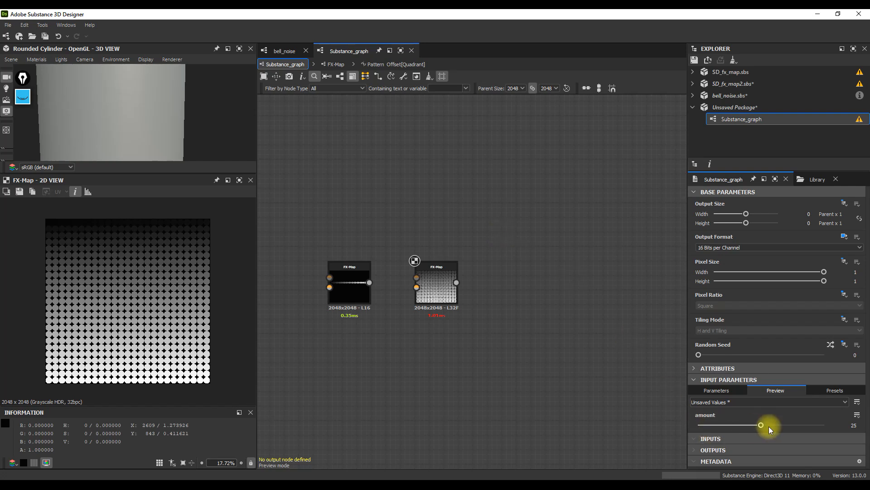
{"action": "left_click_drag", "start_coordinate": [758, 423], "coordinate": [723, 420]}
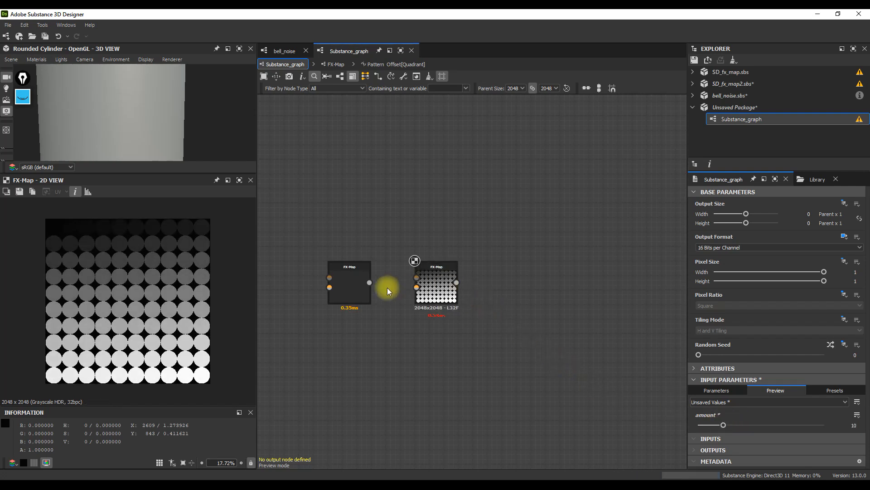
Step: Enter the FX-Map again and open the Color / Luminosity function of its Quadrant node
{"action": "scroll", "coordinate": [465, 281], "scroll_direction": "up", "scroll_amount": 3}
{"action": "left_click", "coordinate": [471, 284]}
{"action": "key", "text": "ctrl+e"}
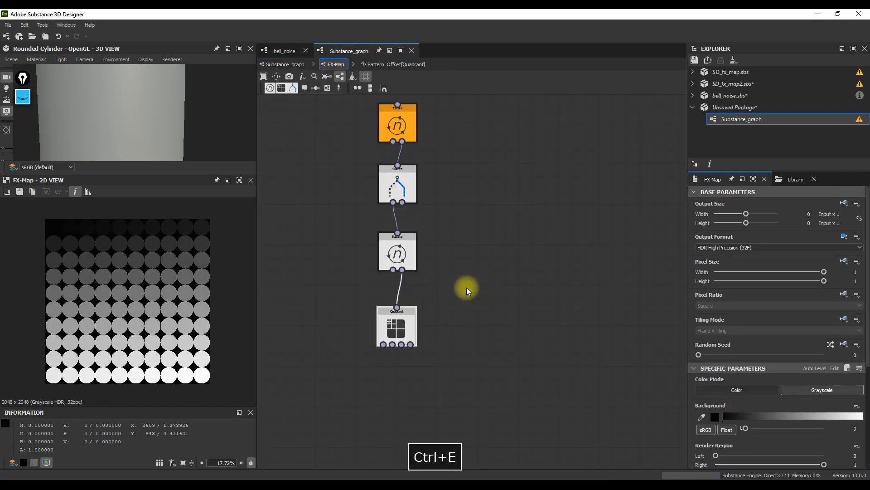
{"action": "middle_click_drag", "start_coordinate": [409, 170], "coordinate": [430, 220]}
{"action": "left_click", "coordinate": [429, 220]}
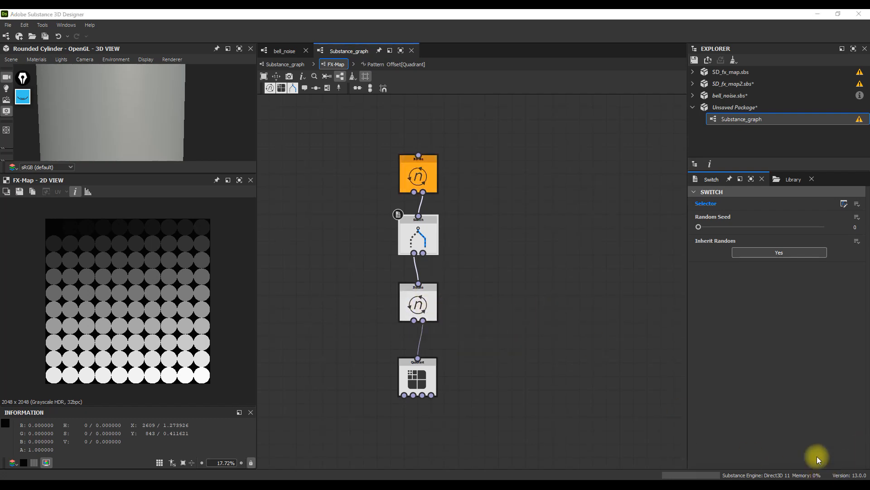
{"action": "left_click", "coordinate": [421, 370]}
{"action": "key", "text": "ctrl+e"}
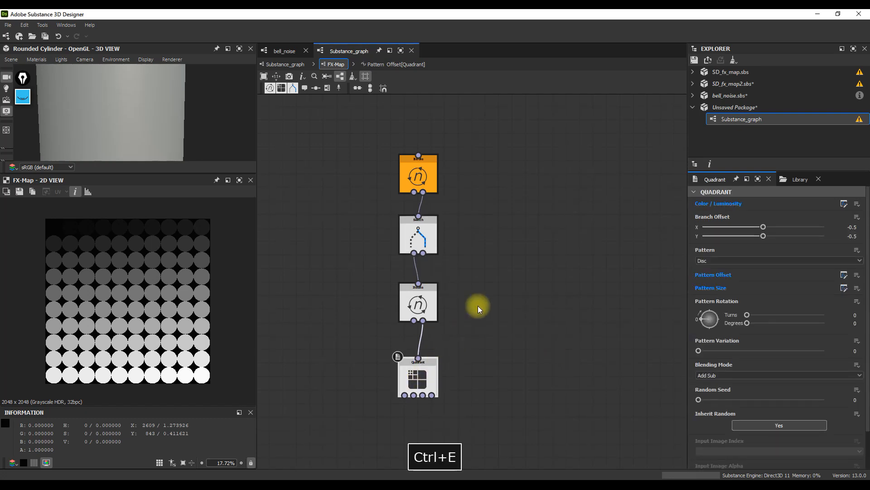
{"action": "left_click", "coordinate": [843, 203]}
{"action": "middle_click_drag", "start_coordinate": [520, 369], "coordinate": [485, 326]}
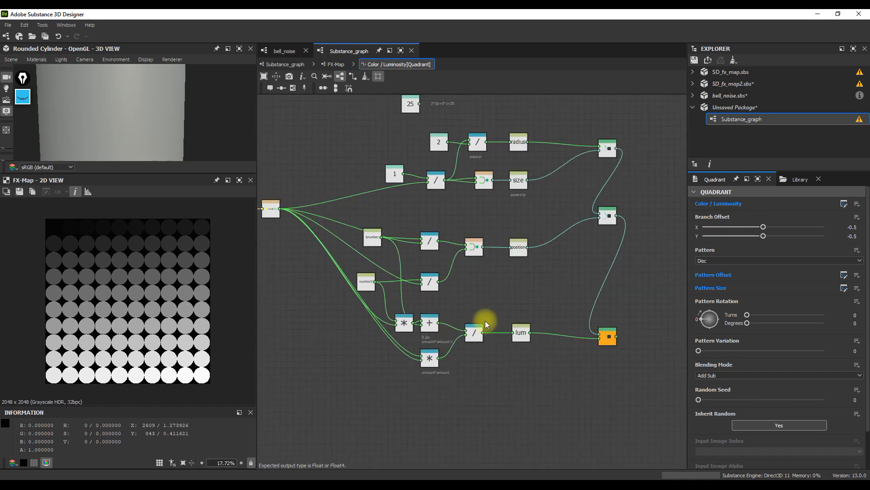
Step: Insert a Sequence node that combines the position Sequence with lum, and feed it into the first input of the output Sequence
{"action": "scroll", "coordinate": [521, 336], "scroll_direction": "up", "scroll_amount": 4}
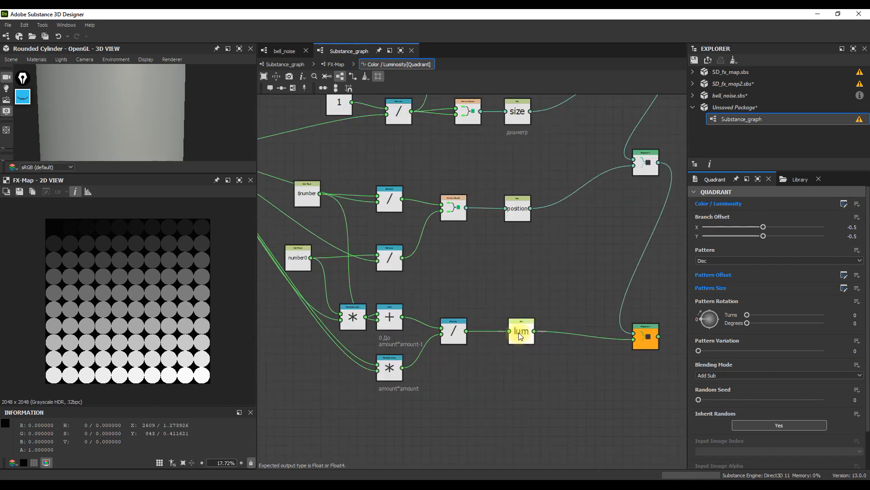
{"action": "scroll", "coordinate": [516, 340], "scroll_direction": "down", "scroll_amount": 3}
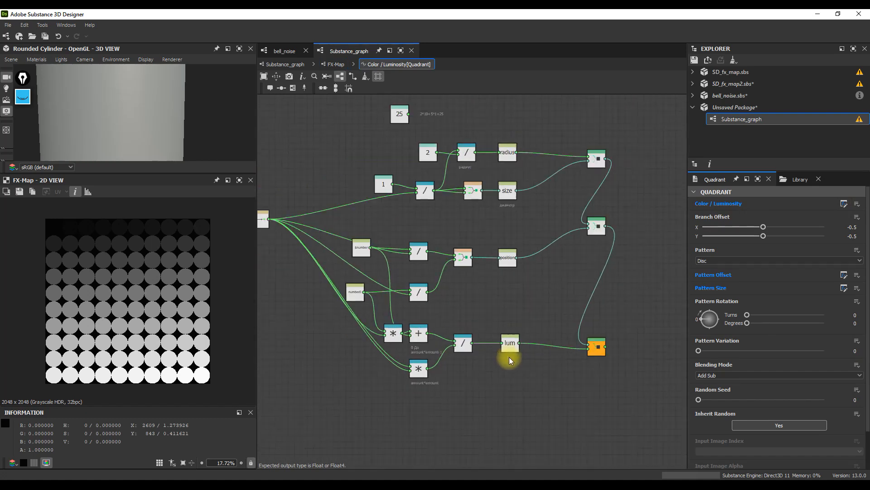
{"action": "left_click_drag", "start_coordinate": [598, 351], "coordinate": [604, 394]}
{"action": "left_click_drag", "start_coordinate": [606, 224], "coordinate": [619, 323]}
{"action": "left_click", "coordinate": [653, 214]}
{"action": "left_click_drag", "start_coordinate": [520, 346], "coordinate": [611, 331]}
{"action": "left_click_drag", "start_coordinate": [602, 392], "coordinate": [620, 401]}
{"action": "left_click_drag", "start_coordinate": [620, 324], "coordinate": [616, 391]}
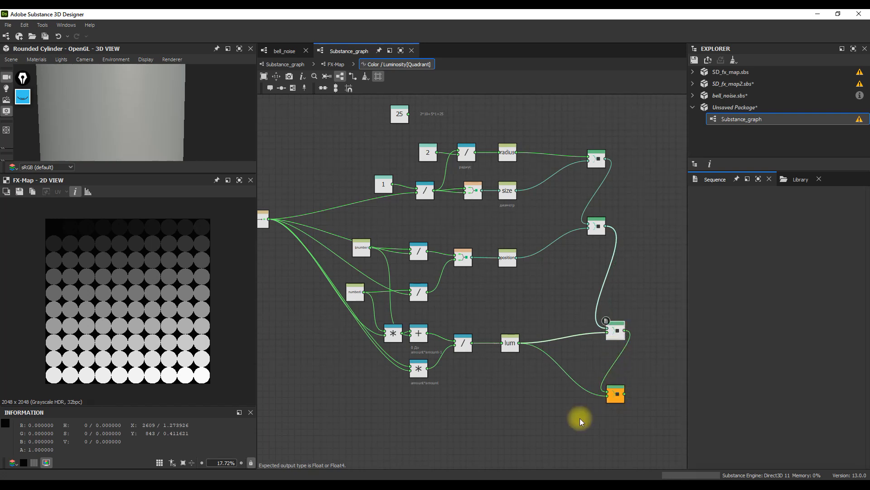
Step: Add a Float constant of 1, connect it to the output Sequence in place of lum, and tidy the node layout
{"action": "key", "text": "space"}
{"action": "left_click", "coordinate": [568, 367]}
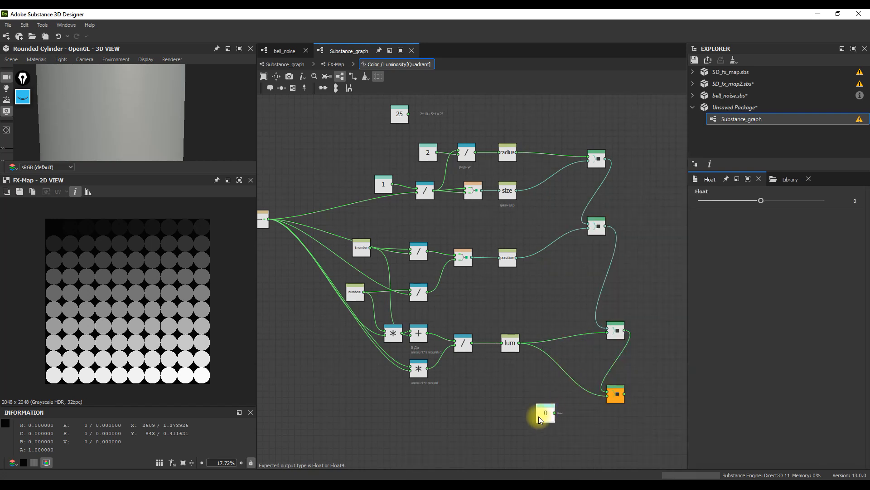
{"action": "type", "text": "1"}
{"action": "key", "text": "Tab"}
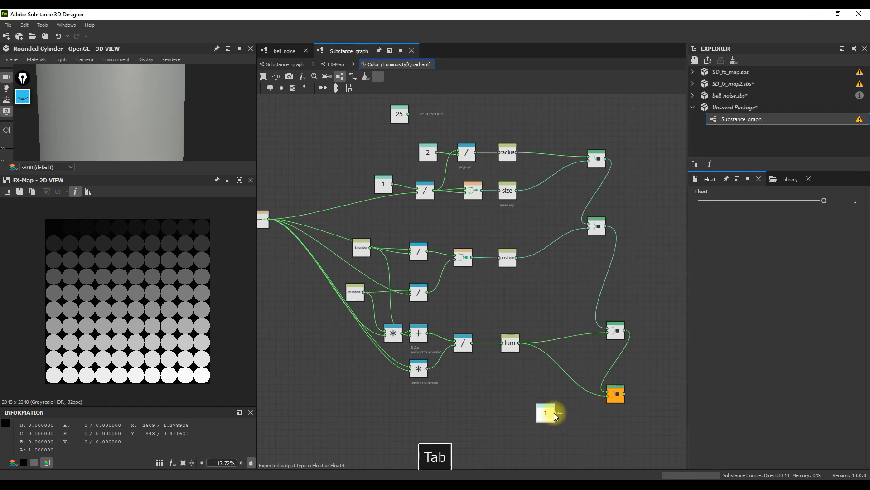
{"action": "left_click_drag", "start_coordinate": [555, 413], "coordinate": [608, 396]}
{"action": "left_click_drag", "start_coordinate": [548, 417], "coordinate": [528, 423]}
{"action": "left_click_drag", "start_coordinate": [617, 401], "coordinate": [605, 407]}
{"action": "left_click_drag", "start_coordinate": [616, 333], "coordinate": [604, 320]}
{"action": "left_click_drag", "start_coordinate": [526, 424], "coordinate": [506, 424]}
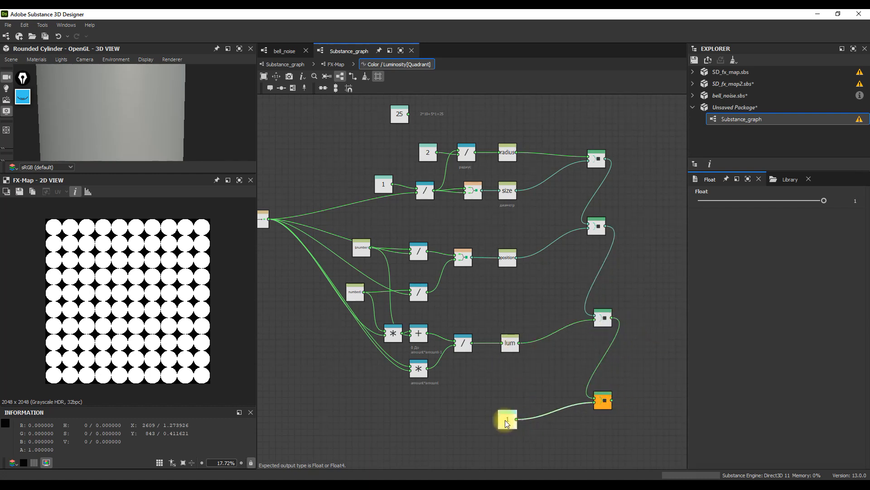
Step: Insert a Random node after the constant 1, connect it to the output Sequence's last input, and align both nodes
{"action": "scroll", "coordinate": [467, 442], "scroll_direction": "up", "scroll_amount": 2}
{"action": "left_click_drag", "start_coordinate": [458, 403], "coordinate": [458, 404]}
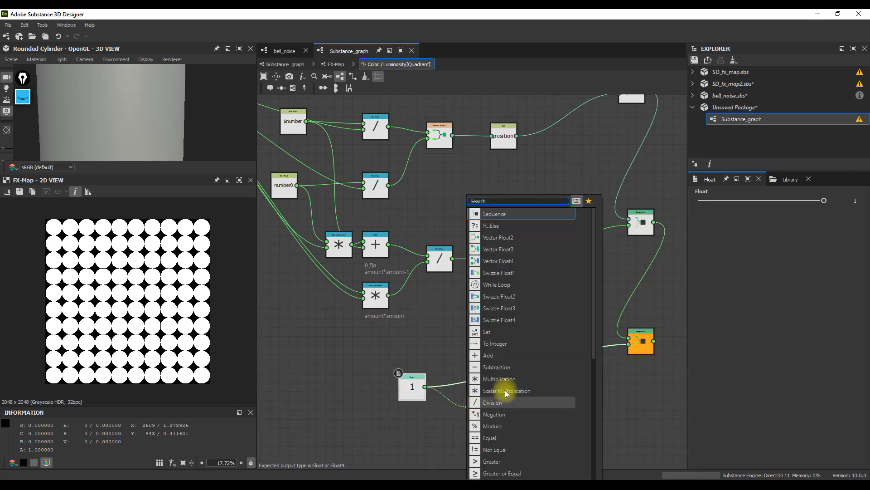
{"action": "scroll", "coordinate": [511, 421], "scroll_direction": "down", "scroll_amount": 1}
{"action": "left_click", "coordinate": [509, 413]}
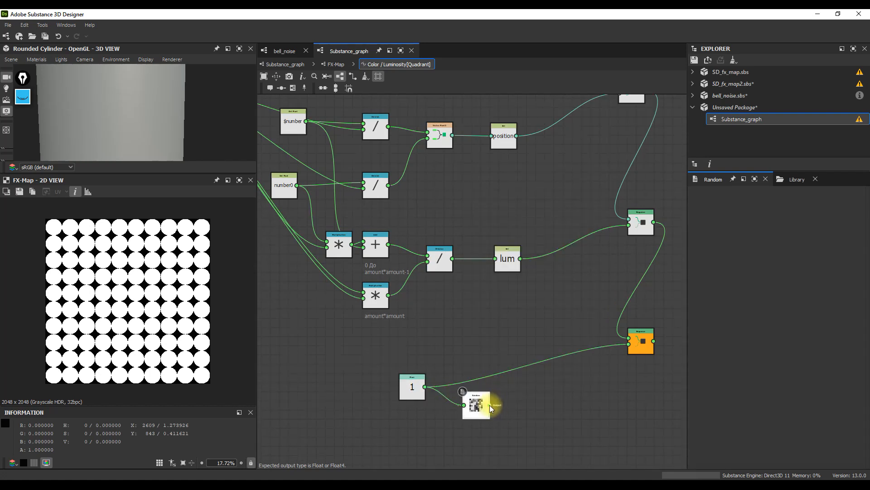
{"action": "left_click_drag", "start_coordinate": [631, 349], "coordinate": [630, 344]}
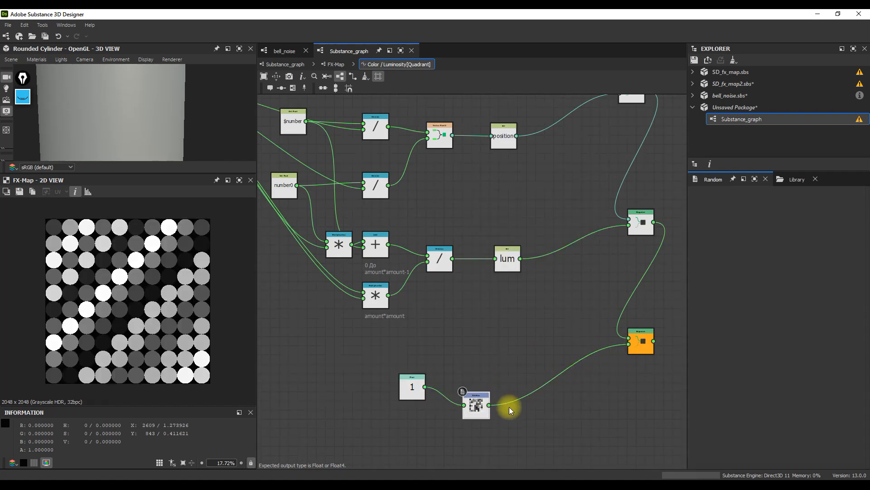
{"action": "left_click_drag", "start_coordinate": [474, 412], "coordinate": [475, 394]}
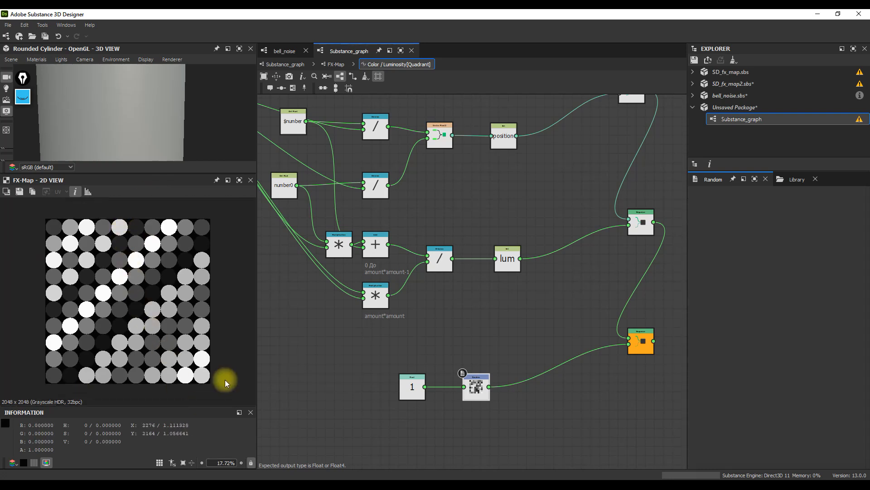
Step: Close the Information panel and resize the 3D and 2D views to give the disc grid preview more height
{"action": "left_click_drag", "start_coordinate": [155, 173], "coordinate": [169, 366]}
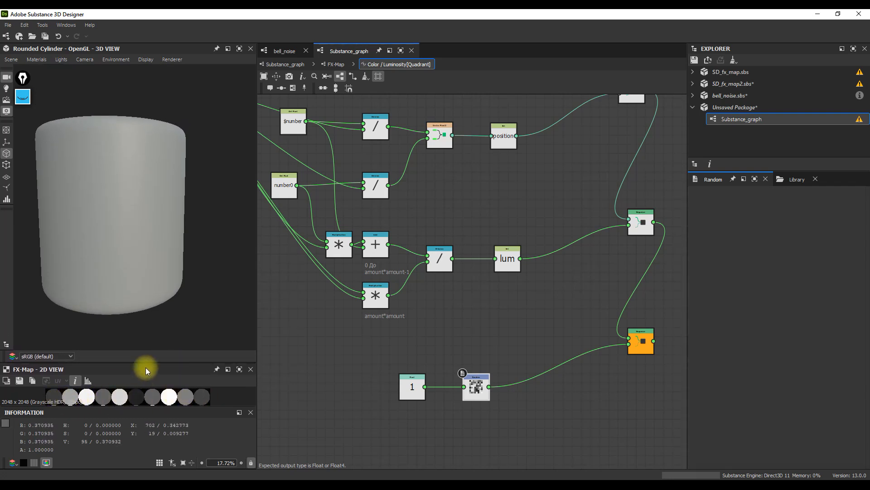
{"action": "left_click_drag", "start_coordinate": [145, 362], "coordinate": [141, 347]}
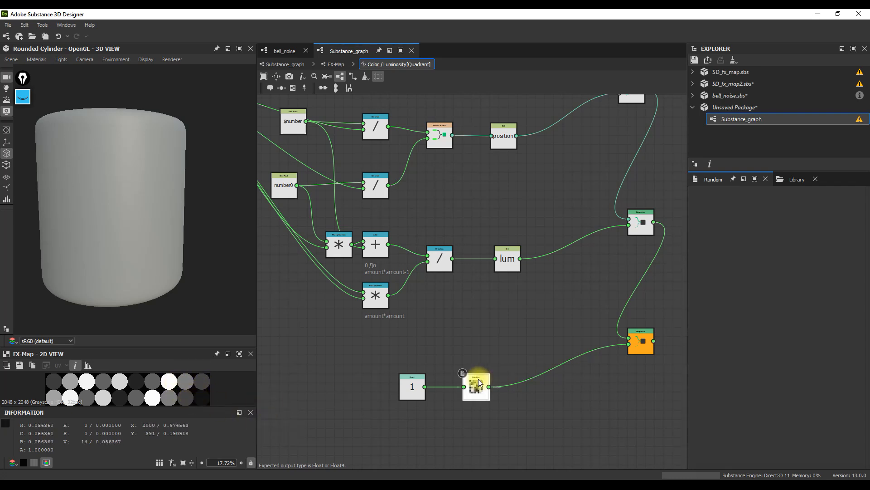
{"action": "left_click", "coordinate": [251, 412]}
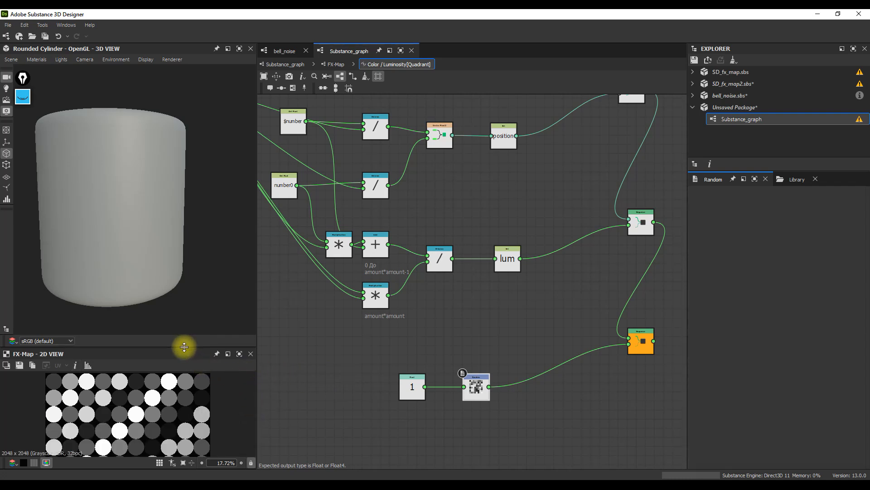
{"action": "left_click_drag", "start_coordinate": [186, 348], "coordinate": [180, 288]}
Step: Review the complete luminosity function, then return to the FX-Map graph and select the Iterate node below the Switch
{"action": "scroll", "coordinate": [380, 292], "scroll_direction": "down", "scroll_amount": 4}
{"action": "middle_click_drag", "start_coordinate": [384, 292], "coordinate": [423, 336]}
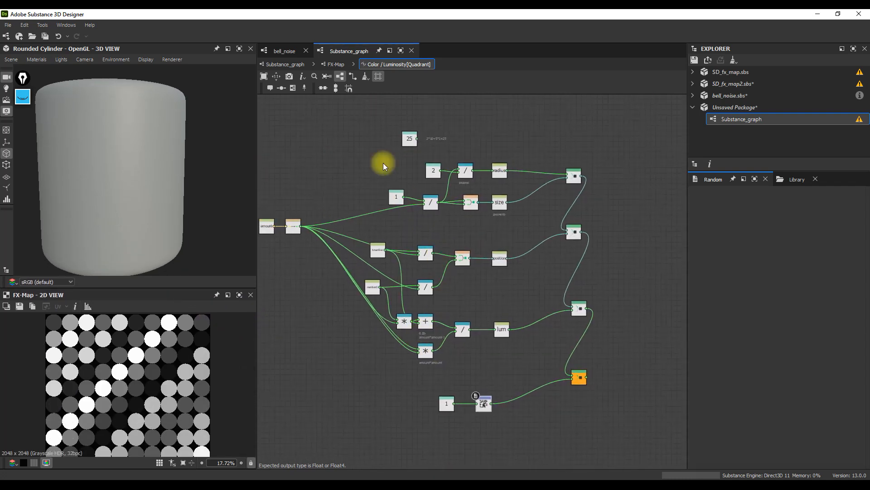
{"action": "left_click", "coordinate": [335, 65]}
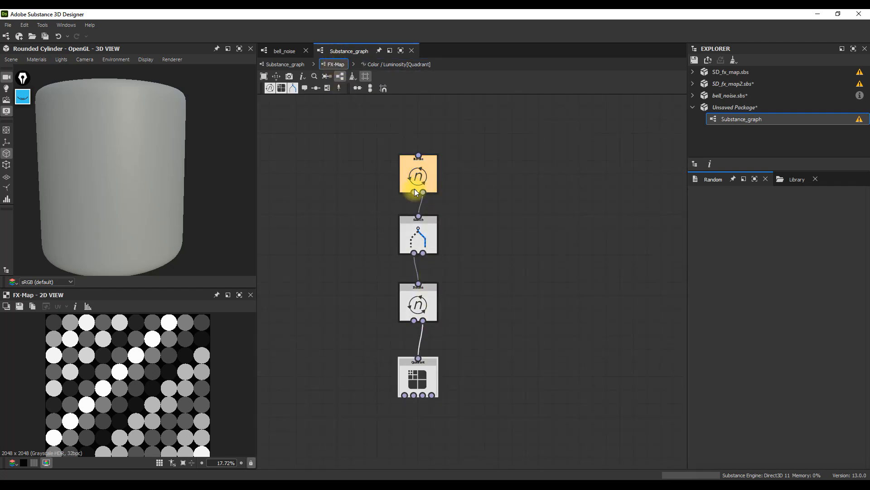
{"action": "left_click", "coordinate": [426, 301]}
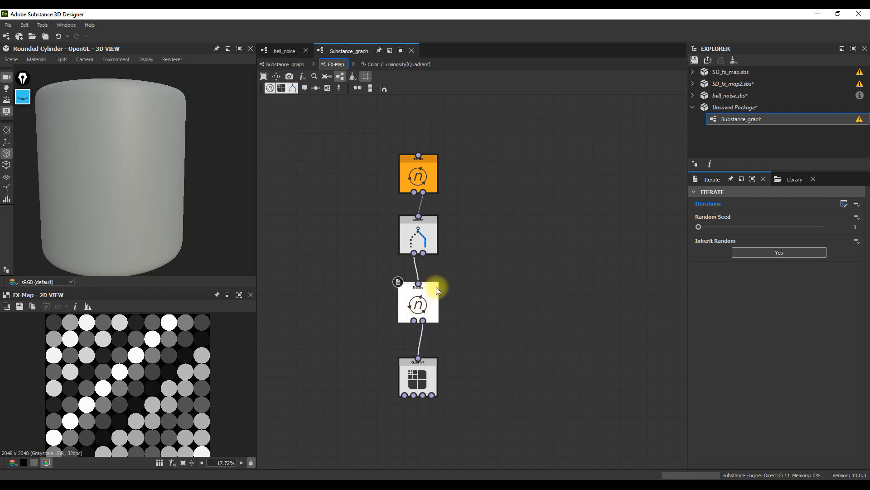
Step: Compare the FX-Map node chain with the Random-driven luminosity function and the whole disc grid preview
{"action": "middle_click_drag", "start_coordinate": [431, 303], "coordinate": [442, 282]}
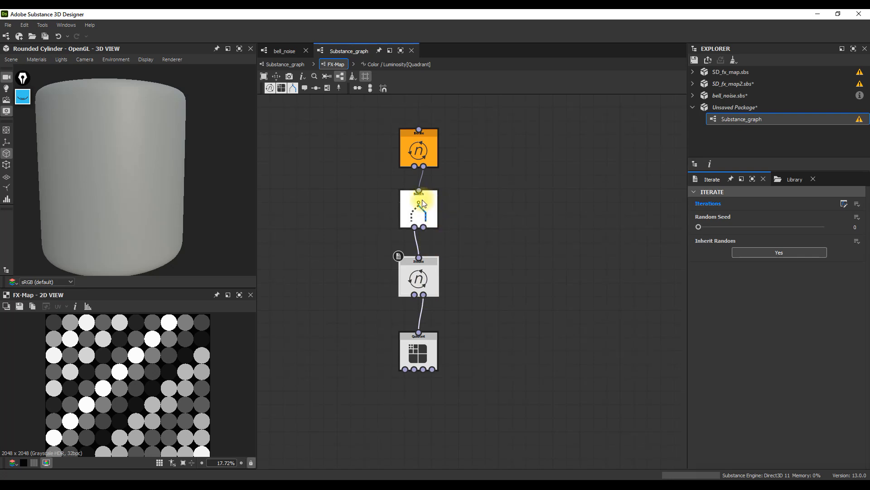
{"action": "left_click", "coordinate": [388, 64]}
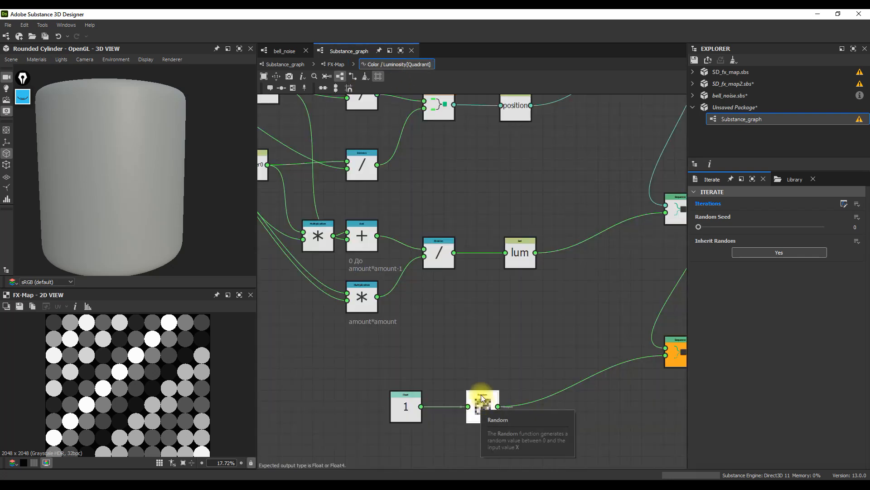
{"action": "scroll", "coordinate": [433, 357], "scroll_direction": "down", "scroll_amount": 1}
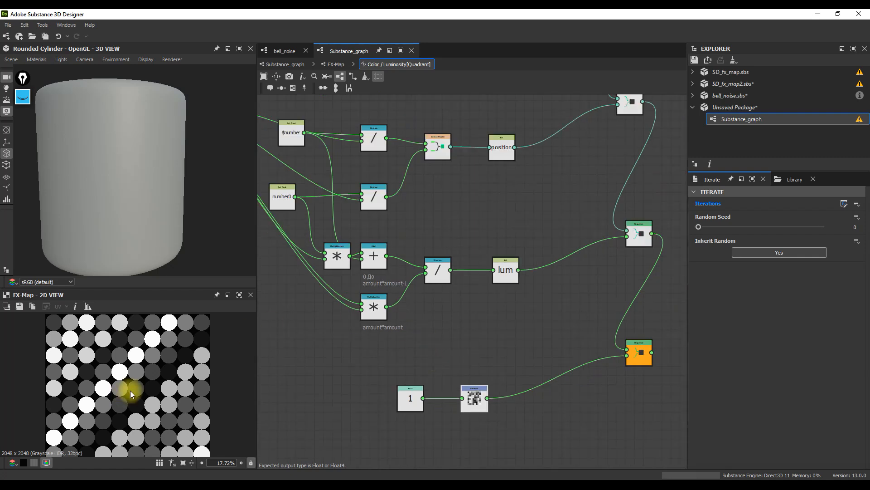
{"action": "scroll", "coordinate": [112, 353], "scroll_direction": "down", "scroll_amount": 2}
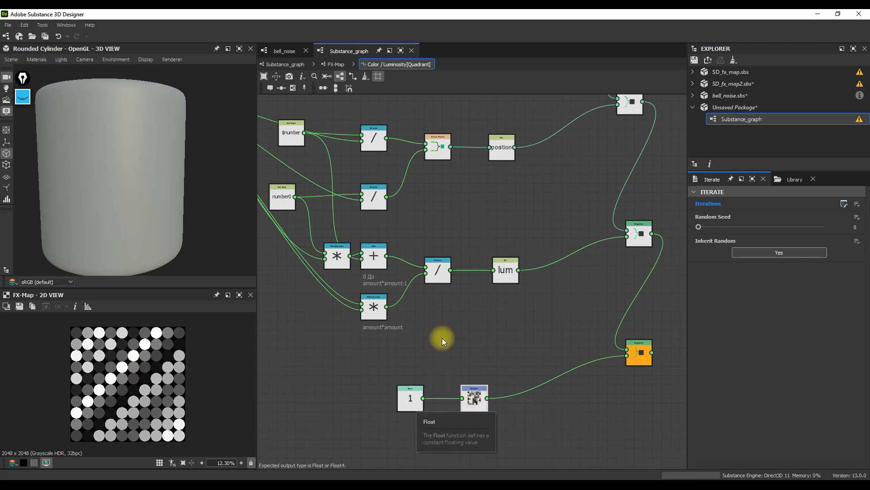
{"action": "left_click", "coordinate": [336, 64]}
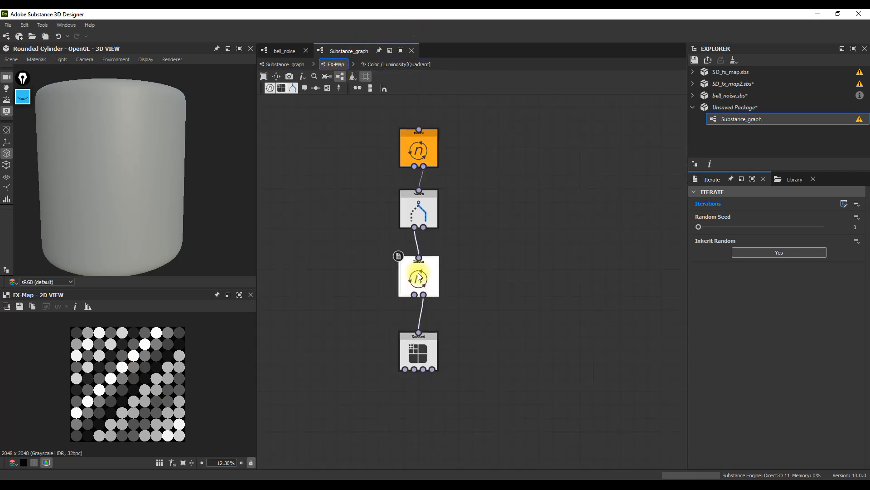
{"action": "left_click", "coordinate": [395, 64]}
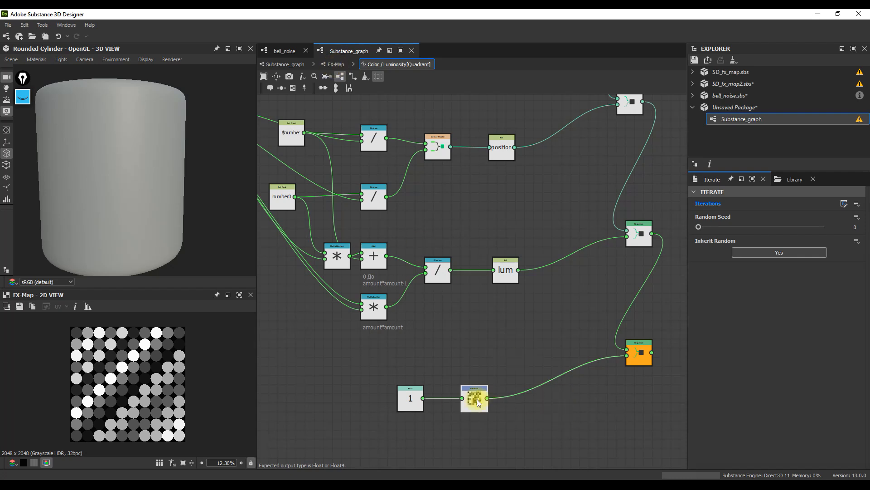
Step: Add a Global Random node just below the Random node in the luminosity function
{"action": "middle_click_drag", "start_coordinate": [472, 415], "coordinate": [470, 304]}
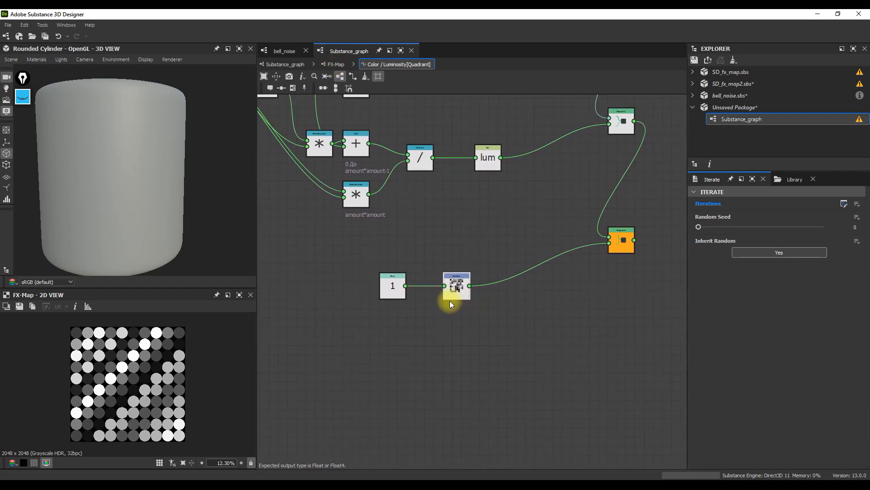
{"action": "key", "text": "space"}
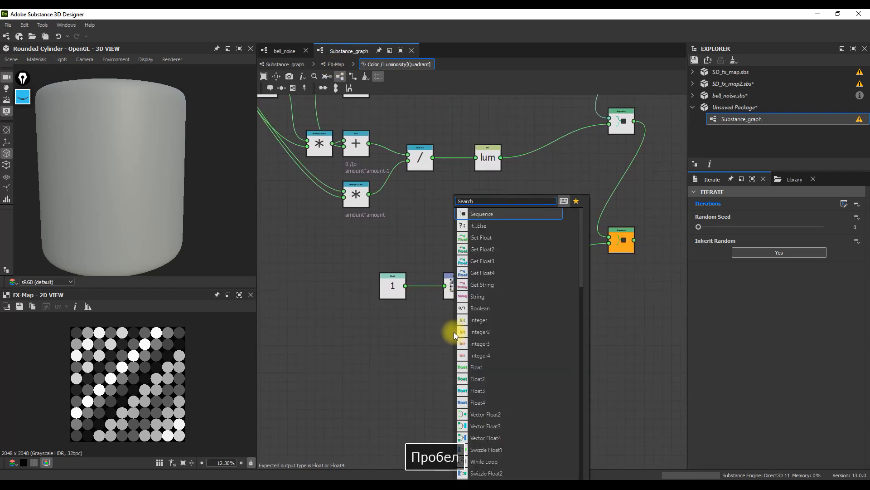
{"action": "type", "text": "glo"}
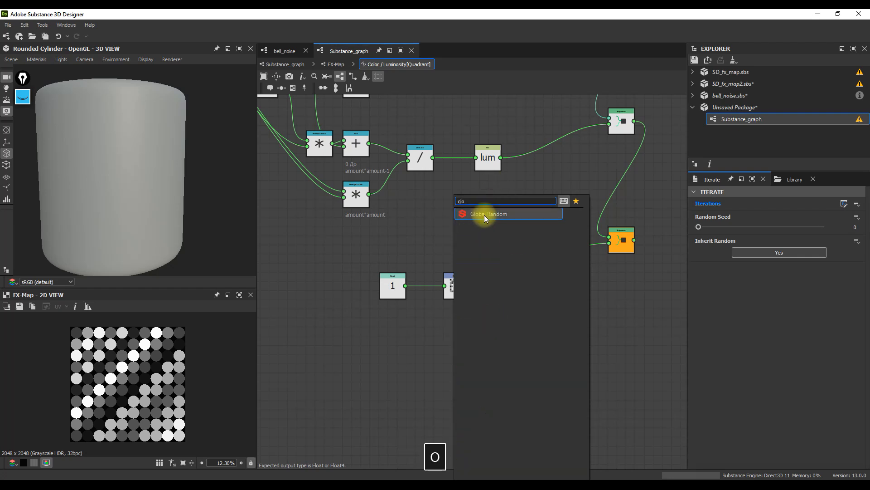
{"action": "left_click", "coordinate": [482, 215]}
{"action": "scroll", "coordinate": [464, 330], "scroll_direction": "up", "scroll_amount": 3}
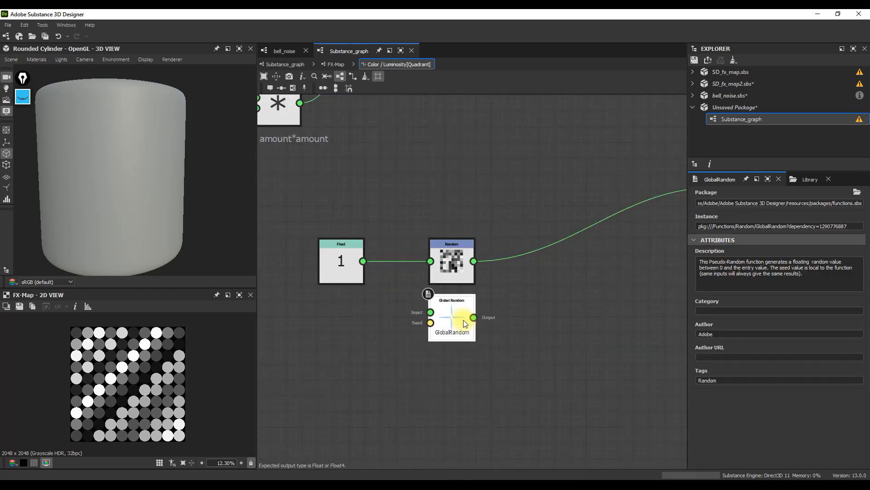
Step: Add an Integer constant connected to Global Random's Seed, and connect the Float constant 1 to its Input
{"action": "key", "text": "space"}
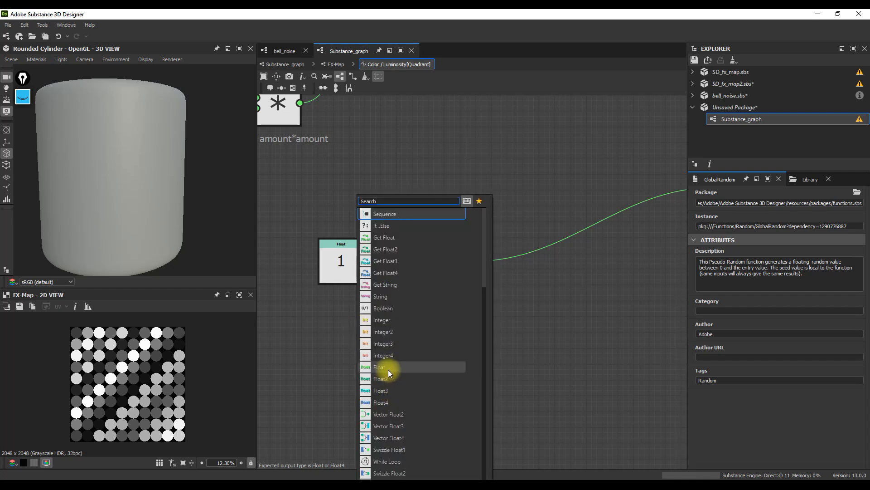
{"action": "left_click", "coordinate": [386, 320]}
{"action": "left_click_drag", "start_coordinate": [404, 326], "coordinate": [431, 322]}
{"action": "left_click", "coordinate": [432, 326]}
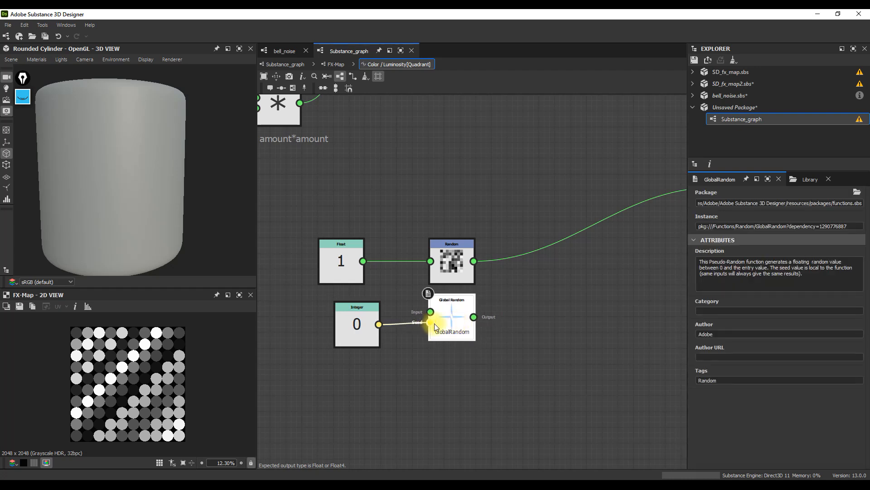
{"action": "left_click_drag", "start_coordinate": [363, 261], "coordinate": [430, 312]}
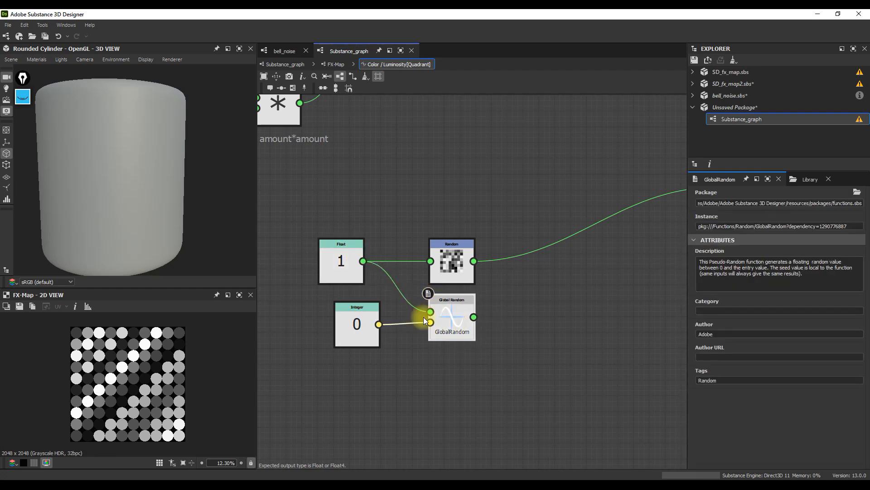
Step: Connect Global Random to the output Sequence's last input in place of Random, and show pixel information for the discs
{"action": "scroll", "coordinate": [446, 327], "scroll_direction": "down", "scroll_amount": 1}
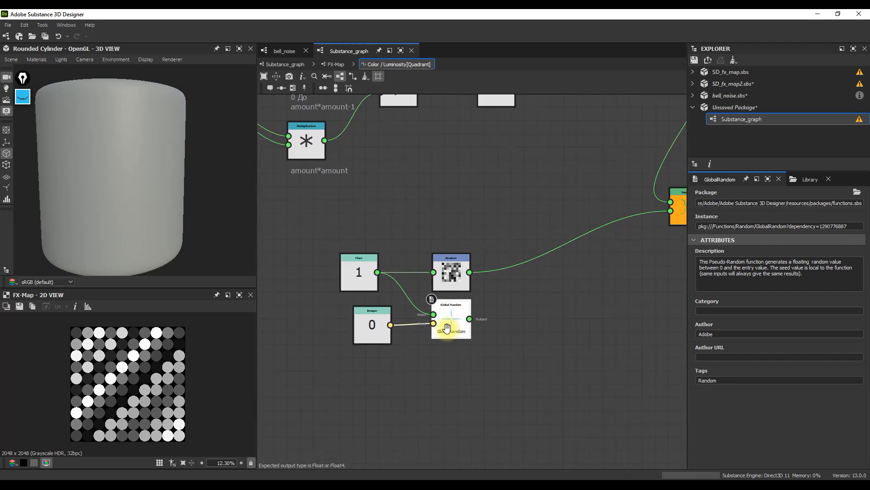
{"action": "middle_click_drag", "start_coordinate": [447, 326], "coordinate": [396, 334]}
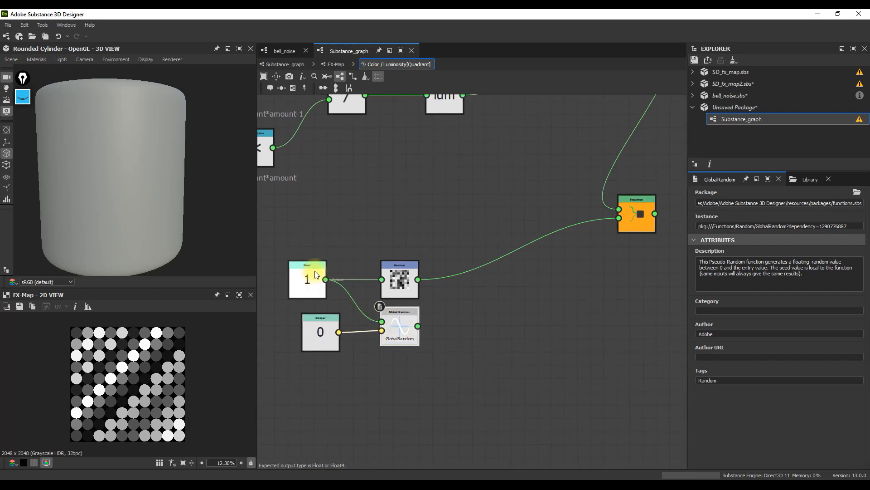
{"action": "left_click_drag", "start_coordinate": [421, 326], "coordinate": [619, 218]}
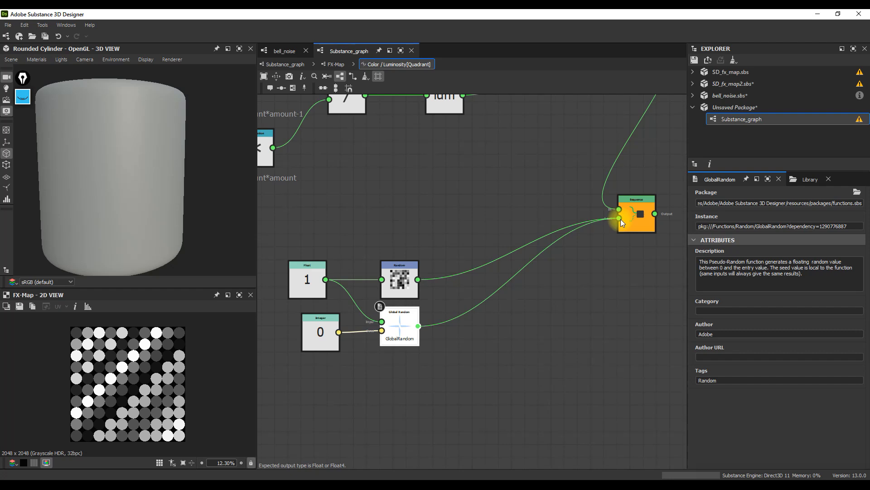
{"action": "left_click", "coordinate": [76, 306]}
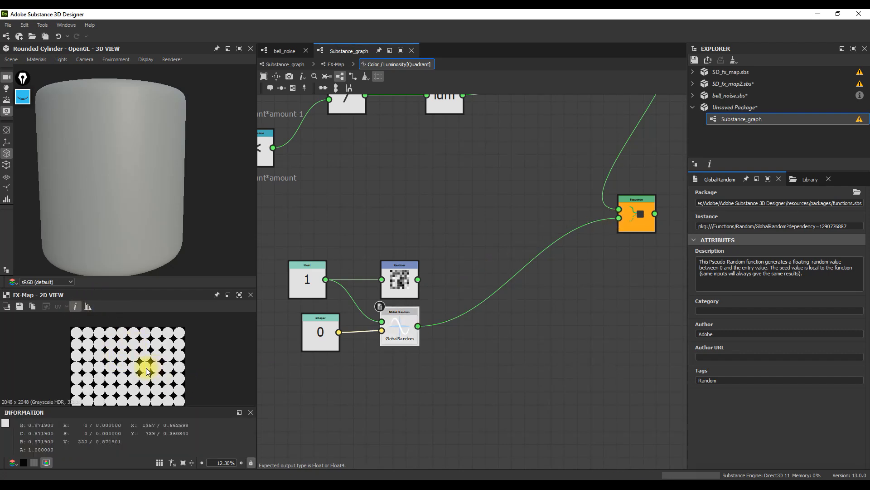
Step: Set the Integer constant feeding Global Random's Seed to 2
{"action": "left_click", "coordinate": [320, 333]}
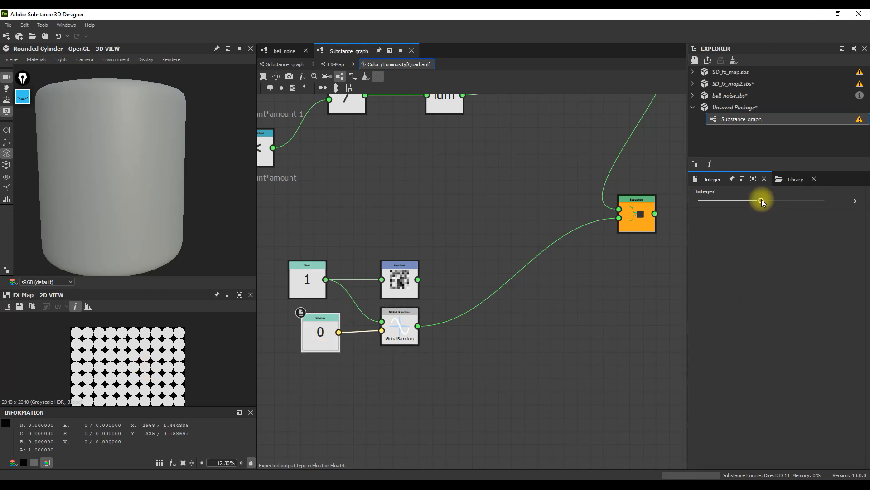
{"action": "scroll", "coordinate": [382, 332], "scroll_direction": "up", "scroll_amount": 3}
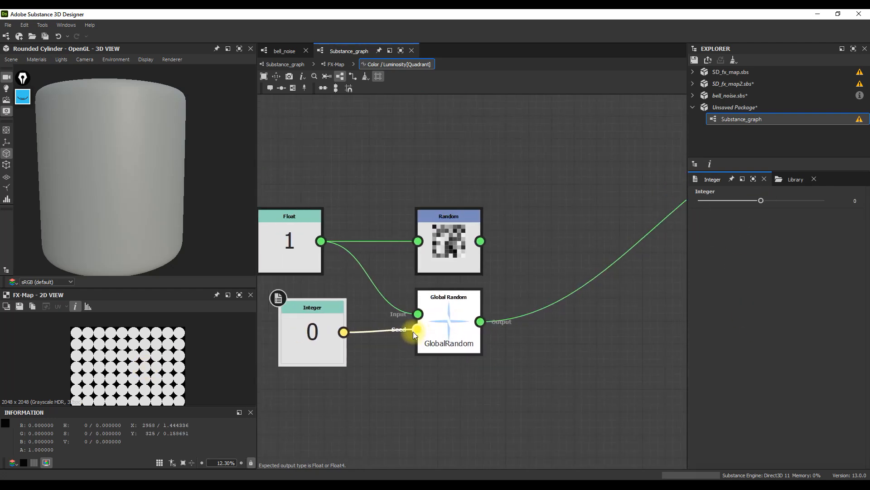
{"action": "mouse_move", "coordinate": [780, 200]}
{"action": "left_mouse_down"}
{"action": "mouse_move", "coordinate": [835, 199]}
{"action": "mouse_move", "coordinate": [743, 200]}
{"action": "mouse_move", "coordinate": [814, 206]}
{"action": "mouse_move", "coordinate": [784, 202]}
{"action": "left_mouse_up"}
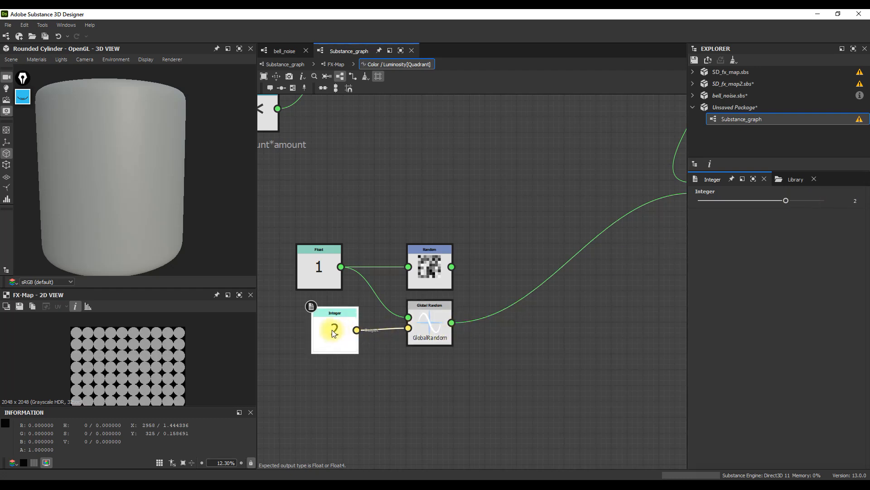
{"action": "scroll", "coordinate": [332, 326], "scroll_direction": "up", "scroll_amount": 2}
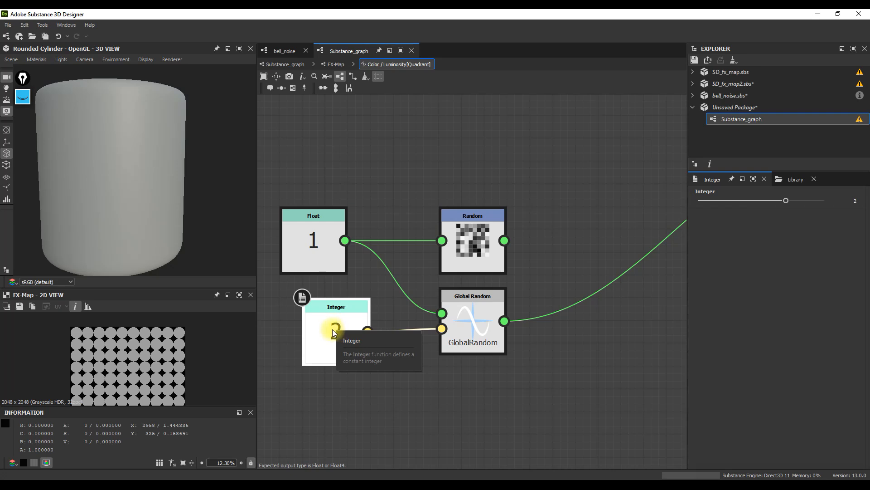
{"action": "scroll", "coordinate": [335, 330], "scroll_direction": "down", "scroll_amount": 3}
{"action": "middle_click_drag", "start_coordinate": [334, 329], "coordinate": [421, 335]}
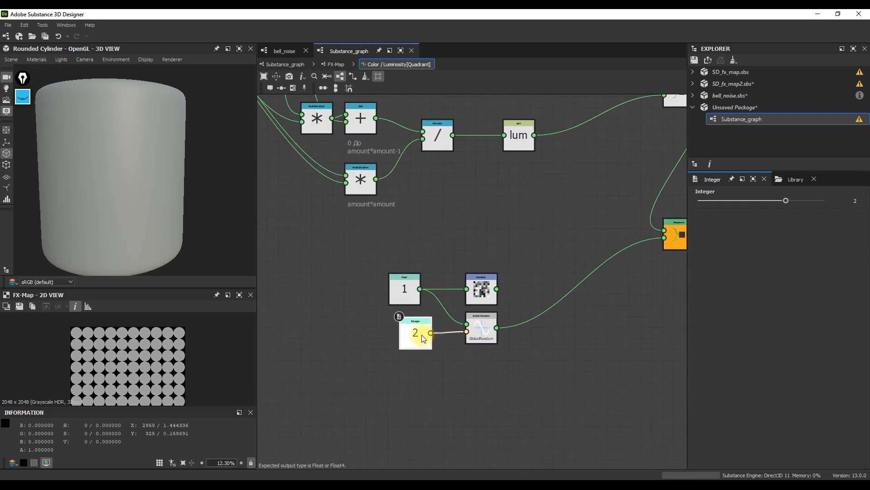
Step: Tidy the luminosity index nodes, aligning the amount*amount Multiplication below Add and placing Division close to lum
{"action": "scroll", "coordinate": [422, 337], "scroll_direction": "down", "scroll_amount": 2}
{"action": "middle_click_drag", "start_coordinate": [376, 243], "coordinate": [482, 323]}
{"action": "left_click_drag", "start_coordinate": [484, 325], "coordinate": [461, 325]}
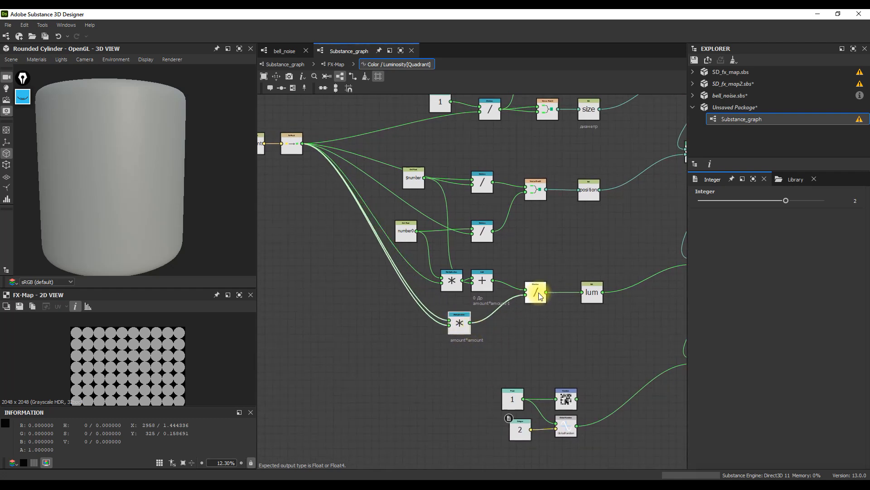
{"action": "left_click", "coordinate": [536, 295]}
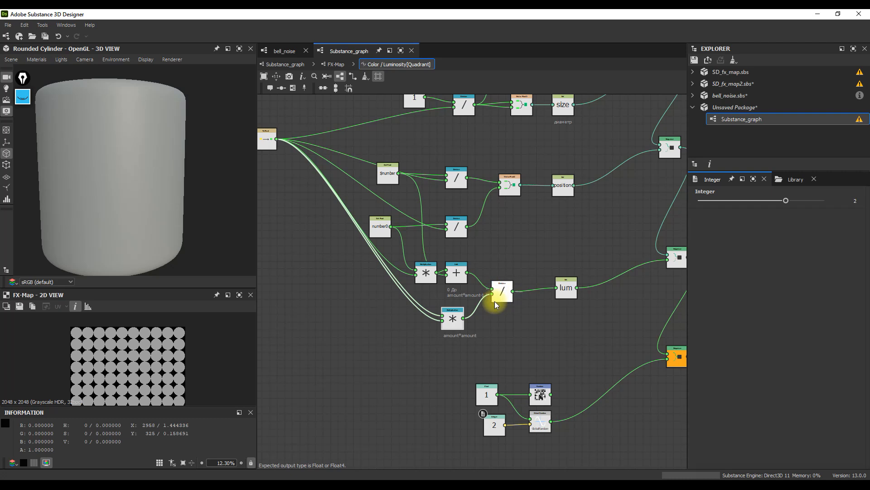
{"action": "left_click", "coordinate": [496, 299]}
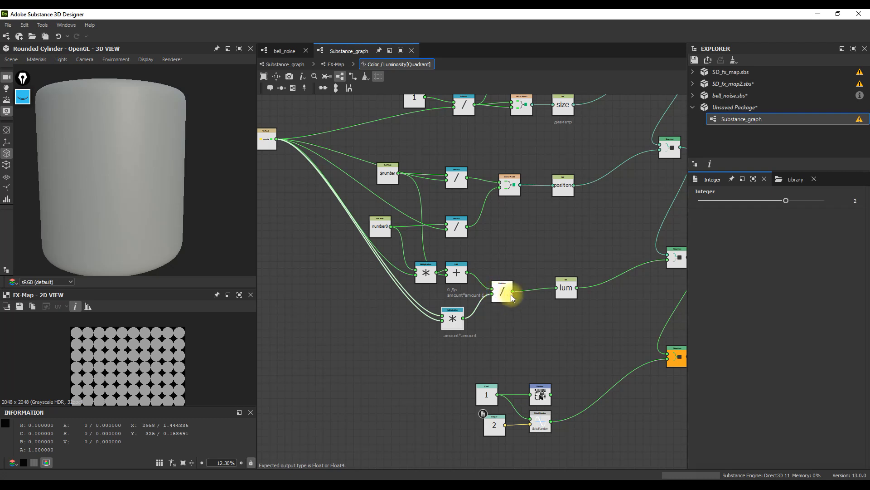
{"action": "scroll", "coordinate": [470, 278], "scroll_direction": "up", "scroll_amount": 3}
{"action": "left_click", "coordinate": [447, 270]}
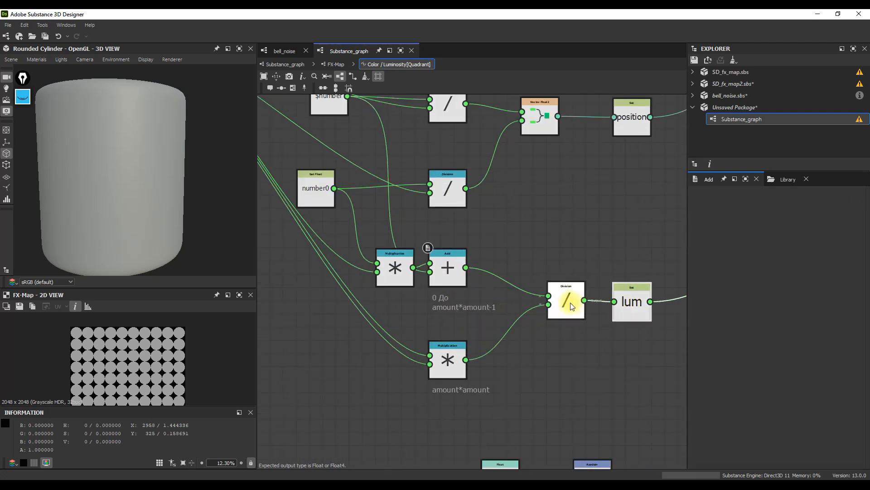
{"action": "left_click_drag", "start_coordinate": [565, 301], "coordinate": [571, 301]}
{"action": "left_click", "coordinate": [450, 271]}
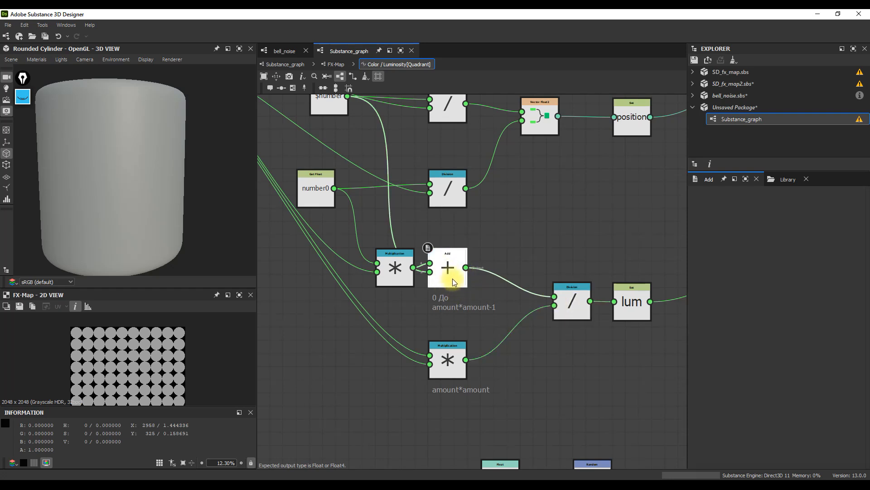
{"action": "scroll", "coordinate": [448, 277], "scroll_direction": "down", "scroll_amount": 3}
{"action": "middle_click_drag", "start_coordinate": [448, 269], "coordinate": [448, 245]}
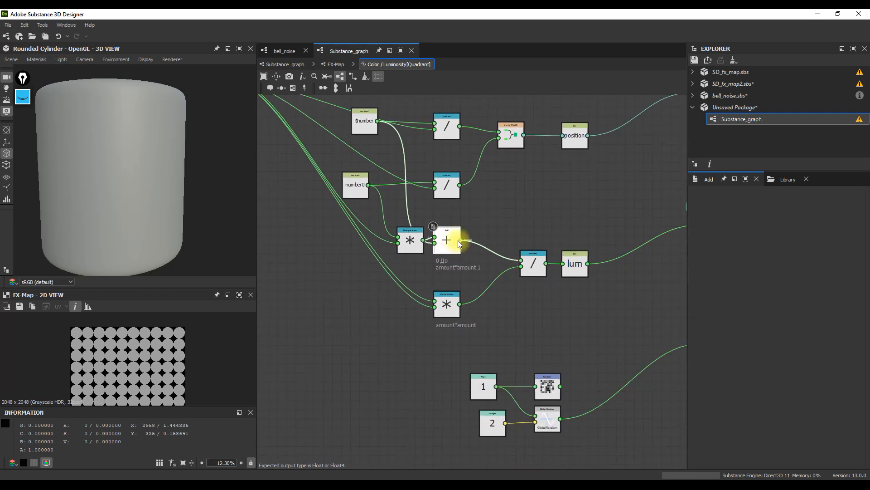
{"action": "left_click_drag", "start_coordinate": [459, 240], "coordinate": [472, 247]}
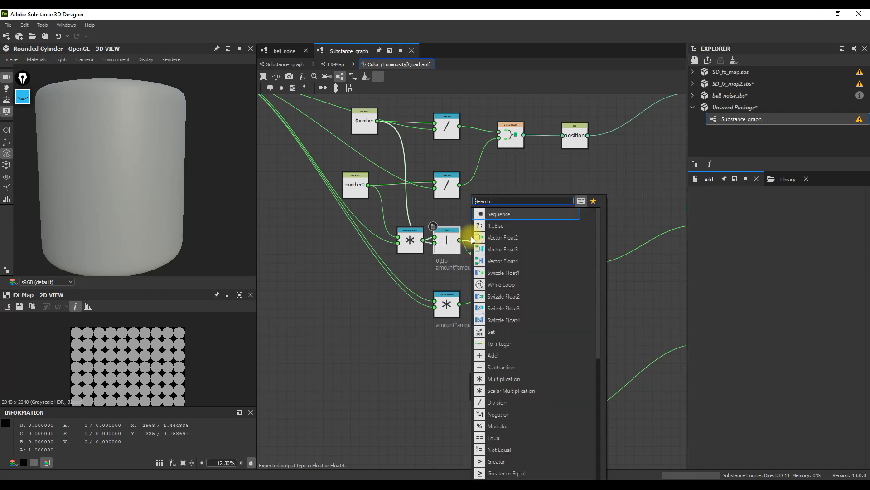
{"action": "left_click", "coordinate": [467, 222]}
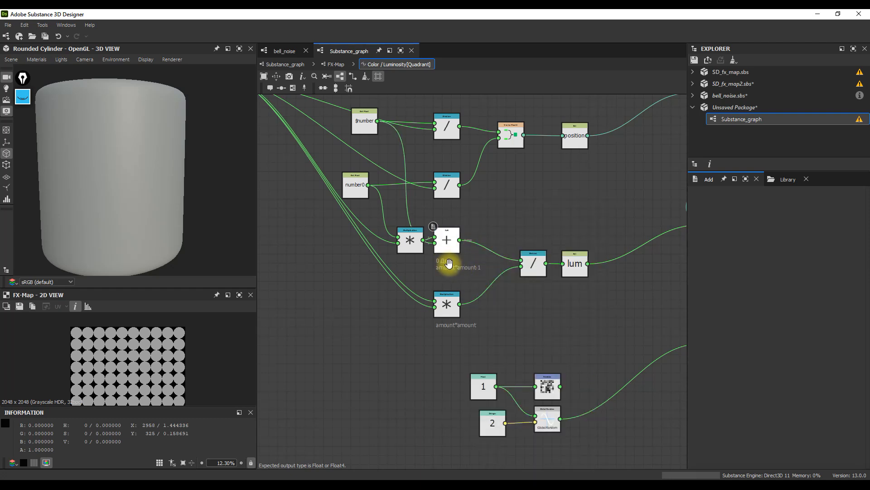
{"action": "scroll", "coordinate": [448, 262], "scroll_direction": "up", "scroll_amount": 2}
{"action": "middle_click_drag", "start_coordinate": [449, 265], "coordinate": [376, 255]}
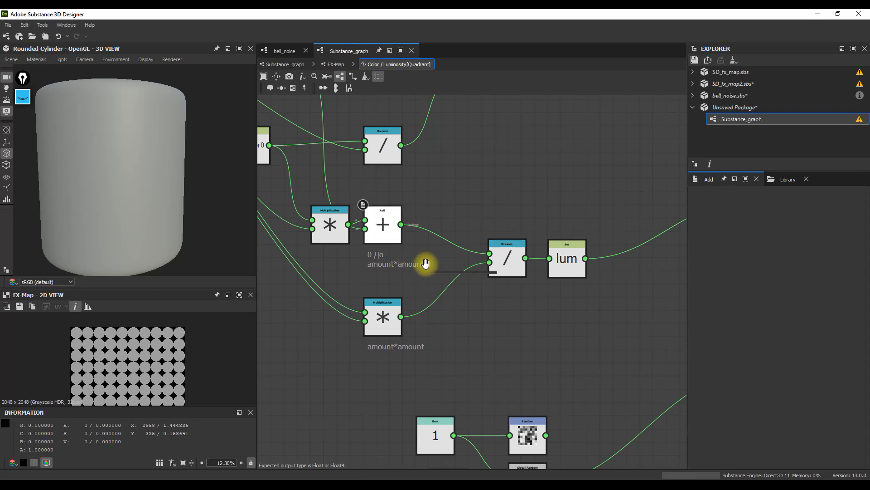
{"action": "scroll", "coordinate": [426, 263], "scroll_direction": "down", "scroll_amount": 3}
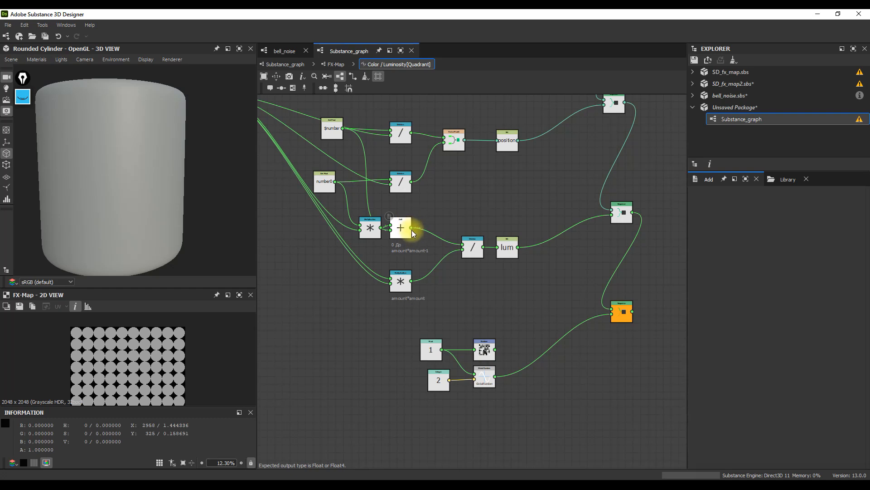
Step: Add a To Integer node fed by the disc index Add node, and connect it to Global Random's Seed
{"action": "left_click_drag", "start_coordinate": [413, 230], "coordinate": [384, 371]}
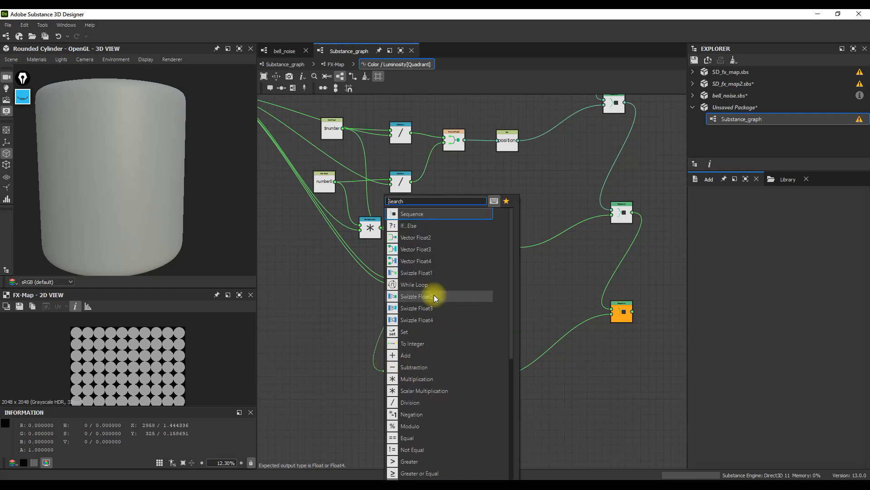
{"action": "left_click", "coordinate": [419, 343]}
{"action": "left_click_drag", "start_coordinate": [394, 376], "coordinate": [489, 374]}
Step: Delete the unused Integer constant 2 and close the Information panel to reveal the full disc grid
{"action": "scroll", "coordinate": [442, 392], "scroll_direction": "up", "scroll_amount": 2}
{"action": "left_click_drag", "start_coordinate": [442, 393], "coordinate": [448, 406]}
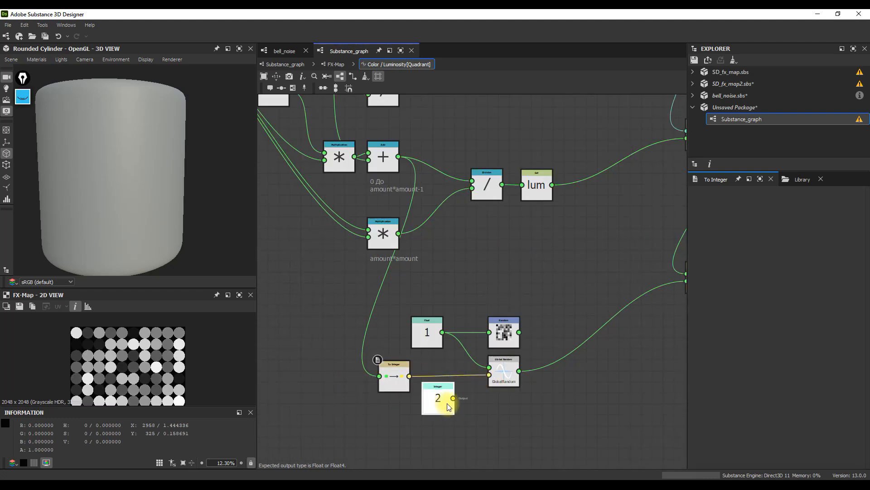
{"action": "key", "text": "Delete"}
{"action": "left_click", "coordinate": [252, 412]}
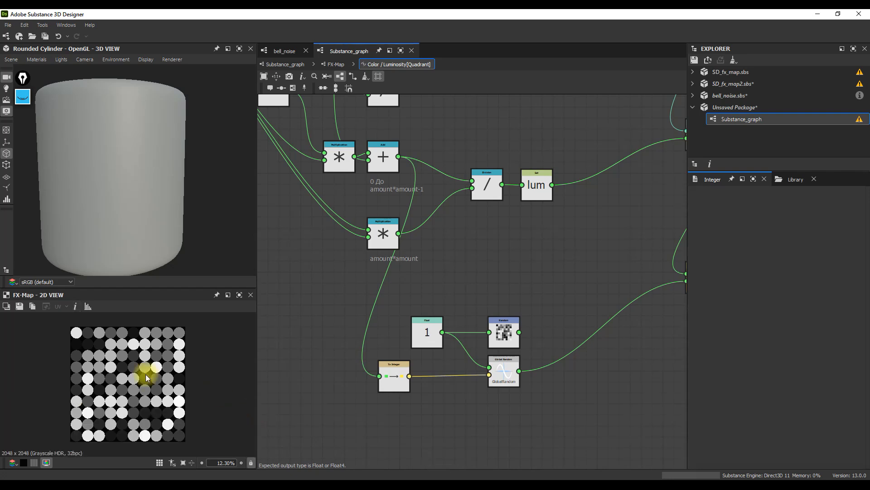
Step: Align the To Integer node directly below the Float constant 1 that feeds Global Random
{"action": "scroll", "coordinate": [141, 392], "scroll_direction": "down", "scroll_amount": 2}
{"action": "scroll", "coordinate": [140, 390], "scroll_direction": "up", "scroll_amount": 1}
{"action": "scroll", "coordinate": [404, 332], "scroll_direction": "down", "scroll_amount": 1}
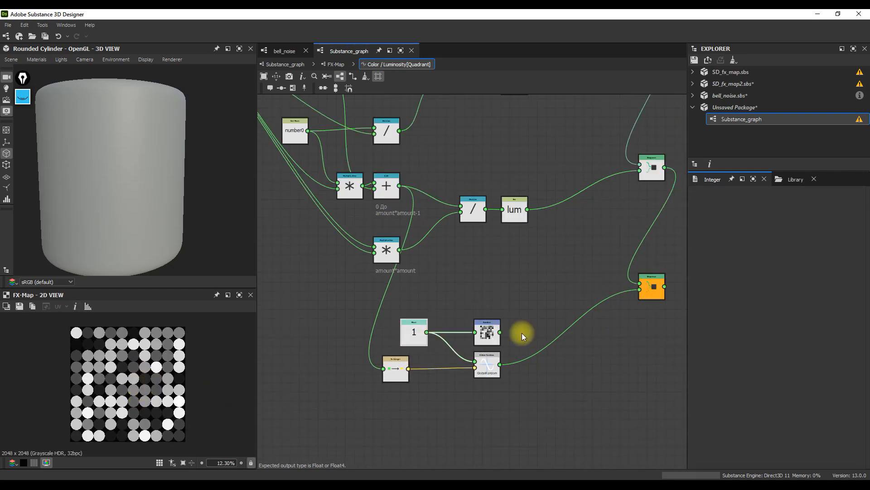
{"action": "left_click_drag", "start_coordinate": [392, 371], "coordinate": [410, 371]}
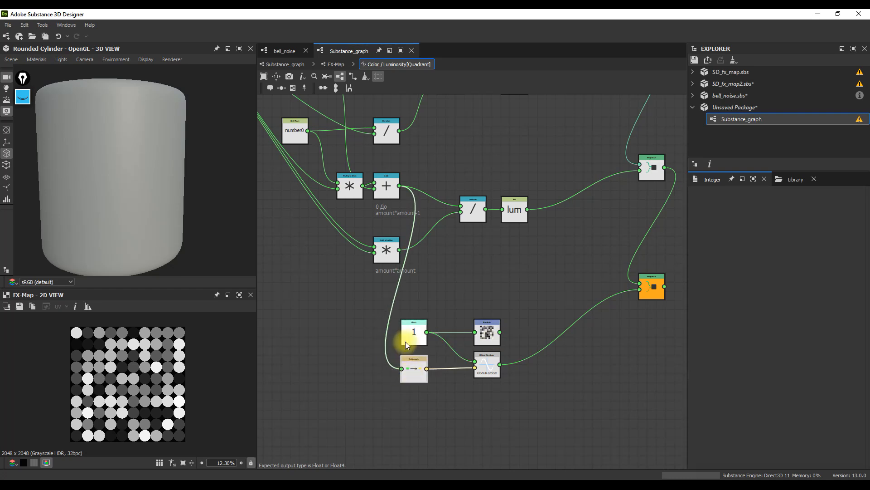
Step: Return to Substance_graph, set the amount input's preview value to 111, and inspect the disc pattern up close
{"action": "left_click", "coordinate": [283, 64]}
{"action": "left_click", "coordinate": [556, 283]}
{"action": "double_click", "coordinate": [853, 425]}
{"action": "type", "text": "111"}
{"action": "key", "text": "Tab"}
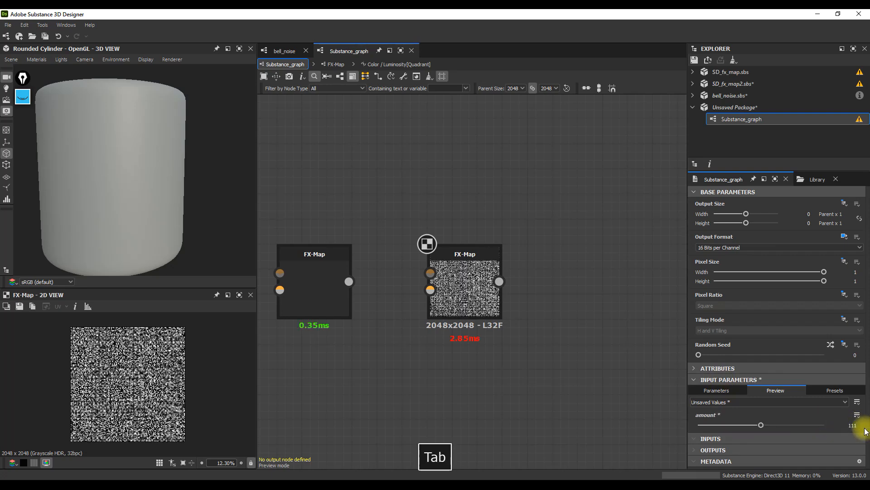
{"action": "scroll", "coordinate": [139, 381], "scroll_direction": "up", "scroll_amount": 5}
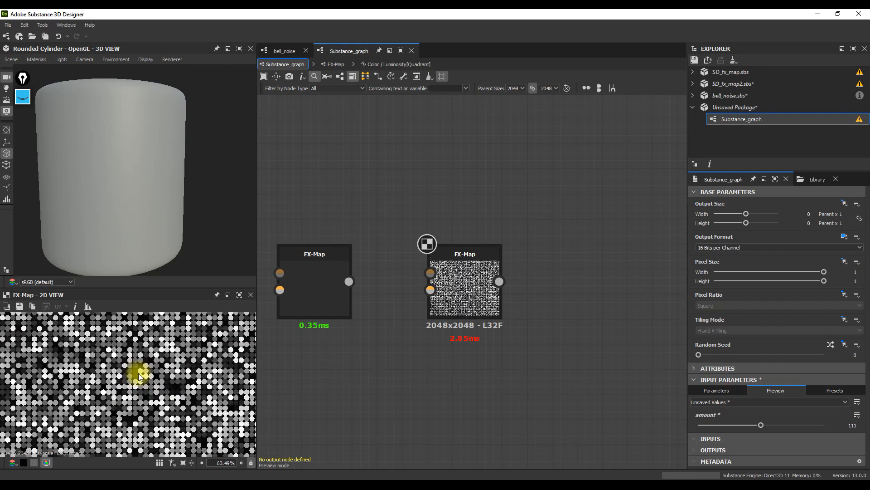
{"action": "scroll", "coordinate": [139, 371], "scroll_direction": "down", "scroll_amount": 3}
{"action": "scroll", "coordinate": [138, 367], "scroll_direction": "down", "scroll_amount": 1}
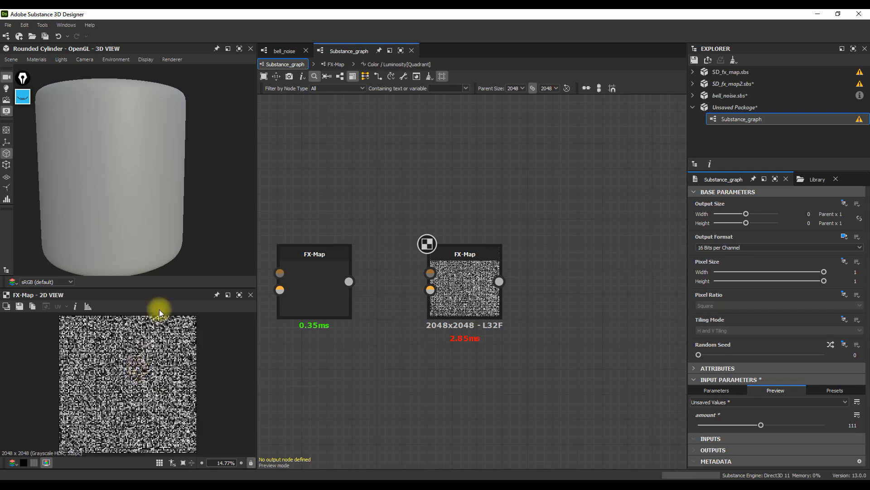
Step: Enlarge the 2D view over the 3D view and reduce the amount preview value to 55
{"action": "left_click_drag", "start_coordinate": [154, 288], "coordinate": [142, 90]}
{"action": "scroll", "coordinate": [142, 282], "scroll_direction": "up", "scroll_amount": 3}
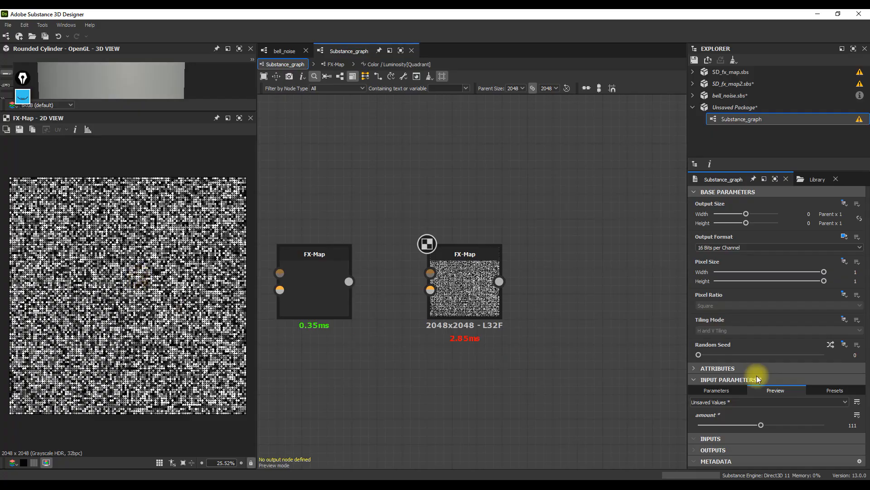
{"action": "left_click_drag", "start_coordinate": [759, 426], "coordinate": [730, 425]}
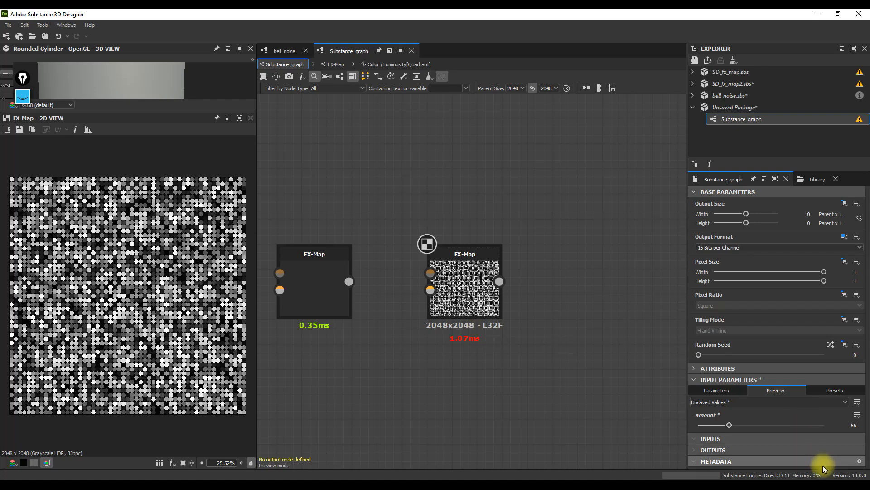
Step: Enter the disc FX-Map and open the Quadrant node's Color / Luminosity function for editing
{"action": "left_click", "coordinate": [473, 282]}
{"action": "key", "text": "ctrl+e"}
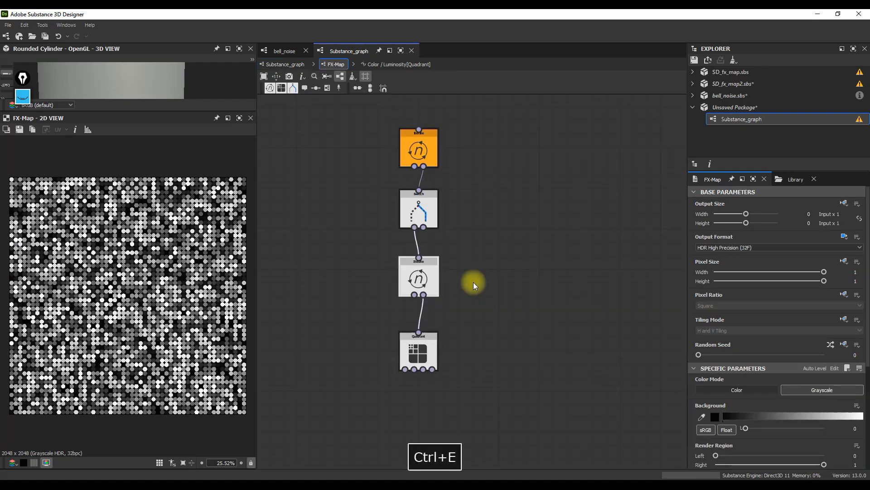
{"action": "left_click", "coordinate": [418, 350]}
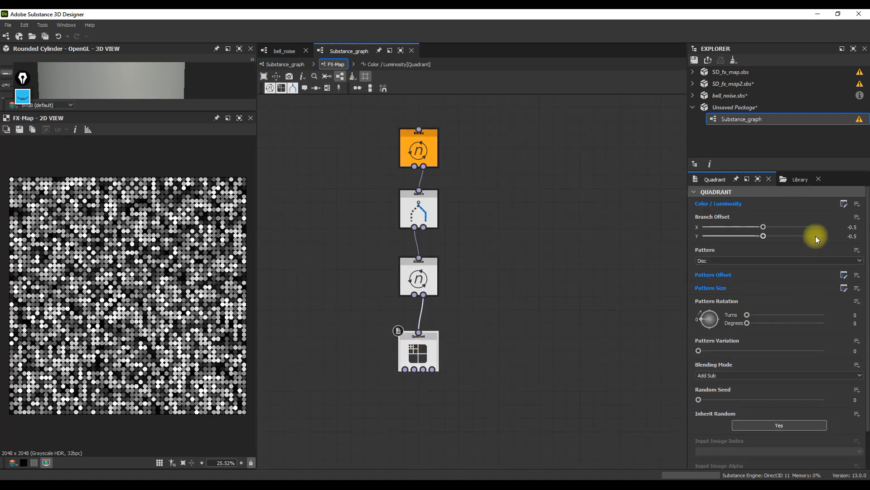
{"action": "scroll", "coordinate": [189, 302], "scroll_direction": "down", "scroll_amount": 1}
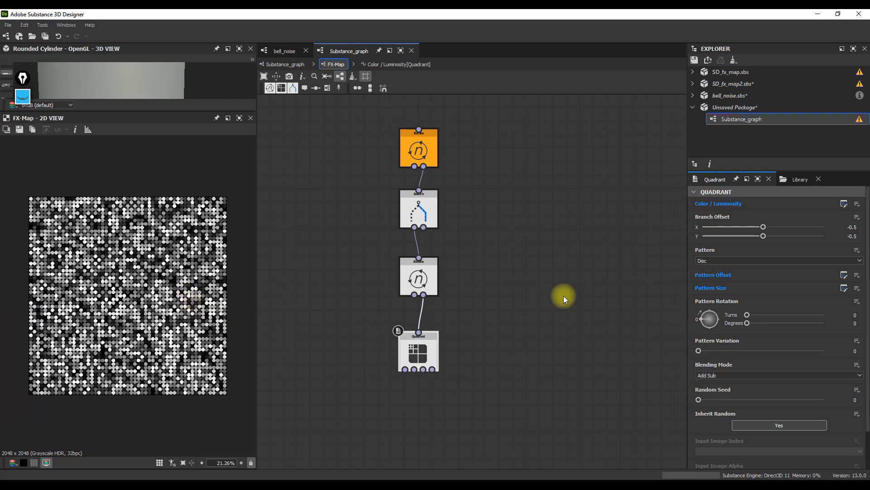
{"action": "left_click", "coordinate": [843, 204]}
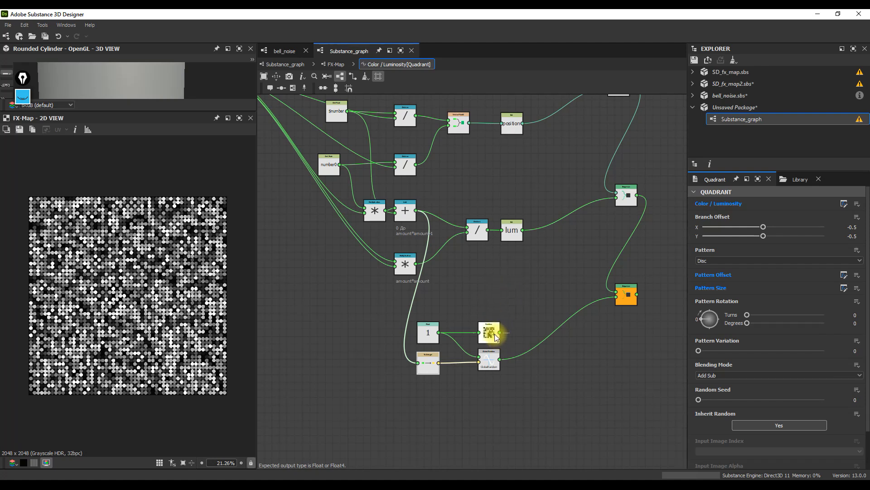
Step: Frame the Global Random node group with the title "1 способ рандома", and shift the output Sequence node slightly down and right
{"action": "key", "text": "space"}
{"action": "type", "text": "fr"}
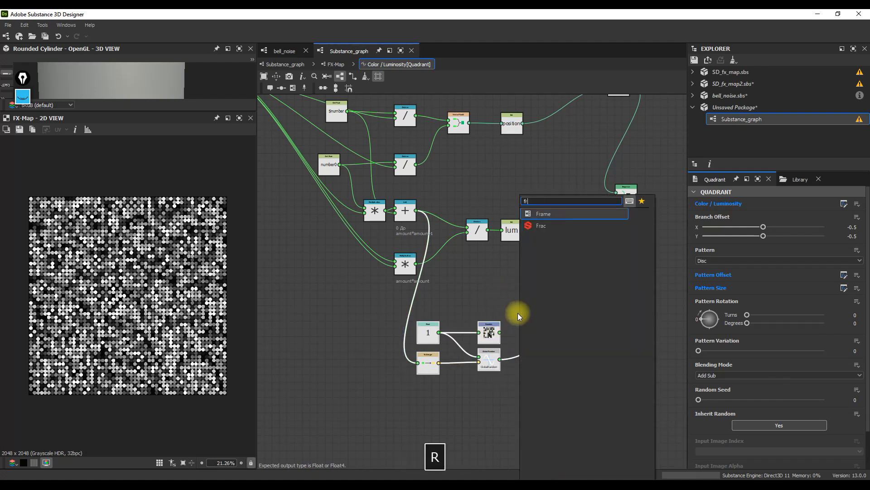
{"action": "left_click", "coordinate": [532, 209]}
{"action": "left_click", "coordinate": [420, 306]}
{"action": "left_click_drag", "start_coordinate": [720, 237], "coordinate": [678, 231]}
{"action": "type", "text": "1 спосо"}
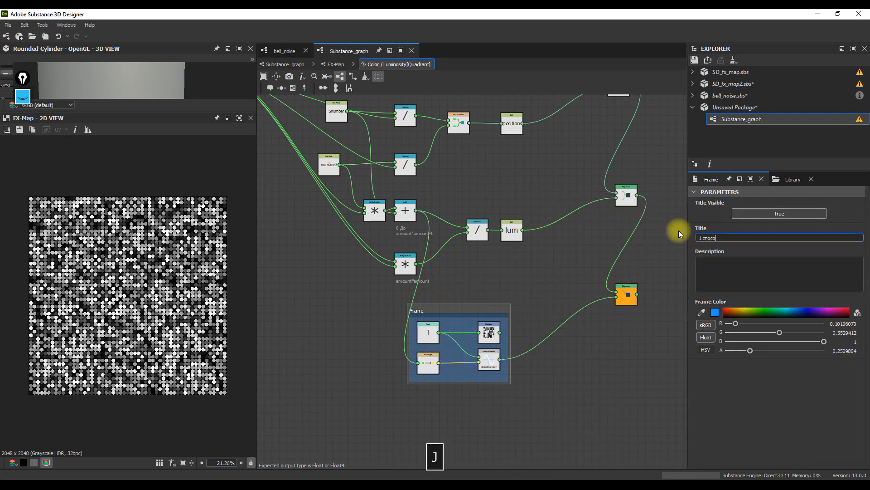
{"action": "type", "text": "б рандома"}
{"action": "key", "text": "Return"}
{"action": "left_click_drag", "start_coordinate": [626, 295], "coordinate": [641, 334]}
Step: Return to Substance_graph and move the empty FX-Map node above, clear of the disc FX-Map's inputs
{"action": "left_click", "coordinate": [338, 63]}
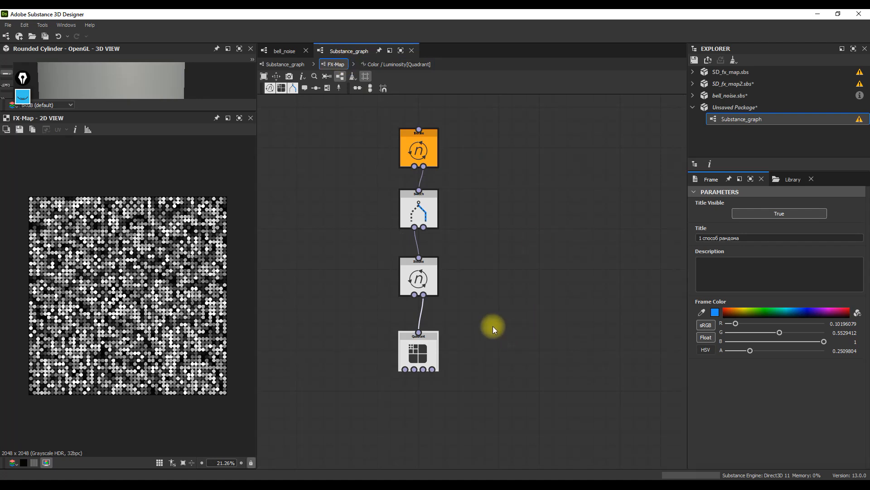
{"action": "left_click", "coordinate": [296, 64]}
{"action": "left_click_drag", "start_coordinate": [374, 296], "coordinate": [344, 171]}
{"action": "left_click", "coordinate": [486, 295]}
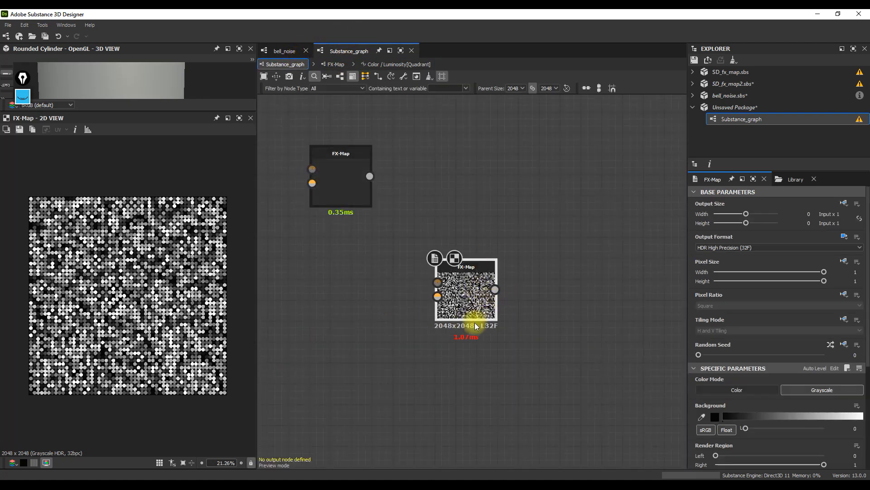
{"action": "middle_click_drag", "start_coordinate": [475, 325], "coordinate": [504, 316]}
{"action": "left_click", "coordinate": [368, 292]}
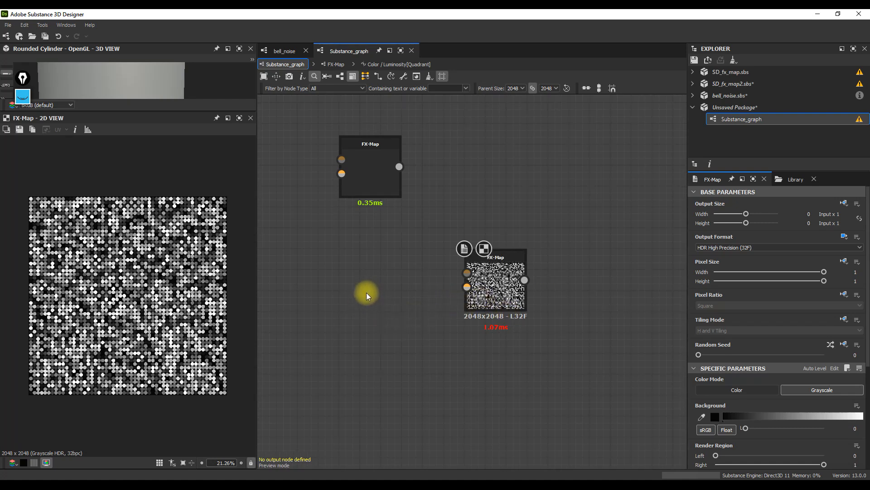
Step: Add a White Noise node near the disc FX-Map and inspect its individual pixels up close
{"action": "key", "text": "space"}
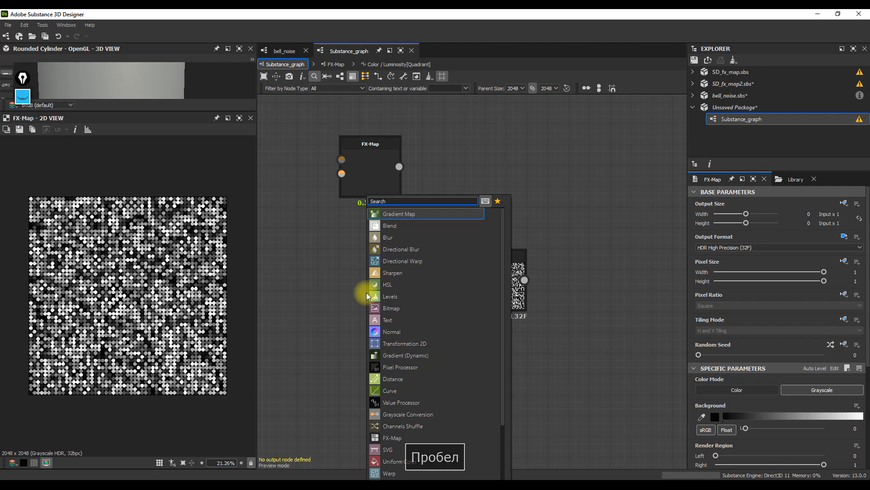
{"action": "type", "text": "црш"}
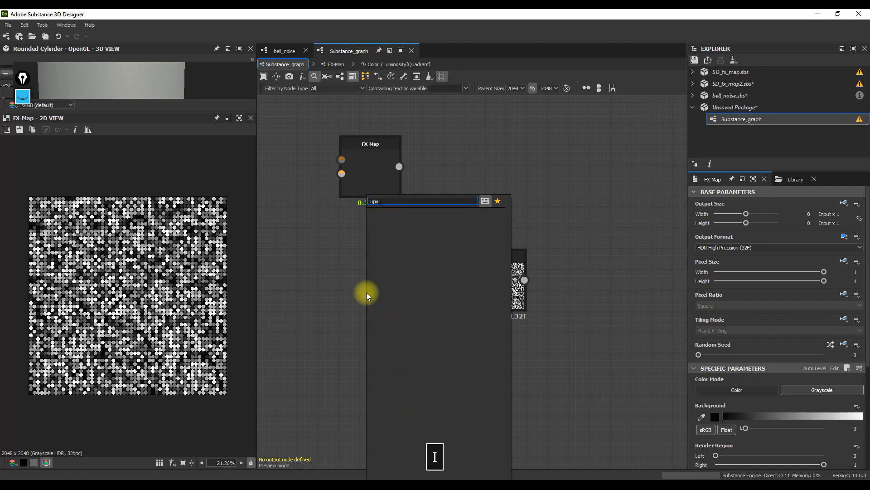
{"action": "key", "text": "BackSpace"}
{"action": "key", "text": "BackSpace"}
{"action": "key", "text": "BackSpace"}
{"action": "type", "text": "wh"}
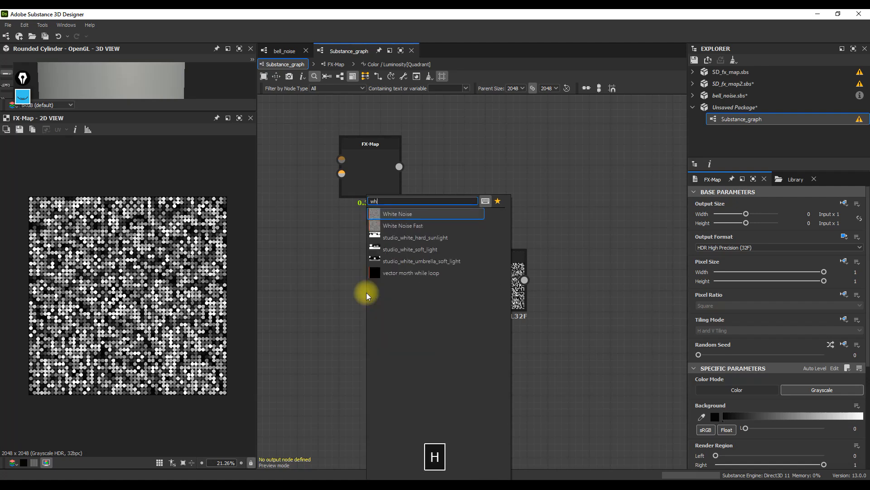
{"action": "type", "text": "i"}
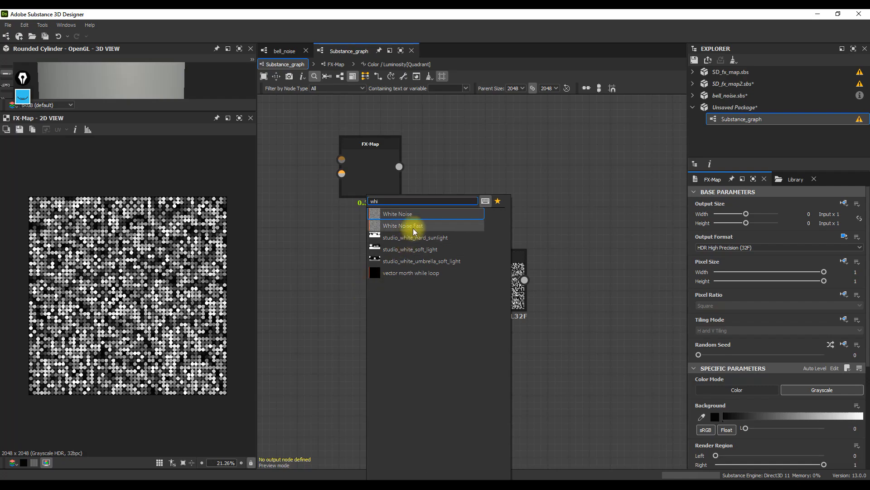
{"action": "left_click", "coordinate": [404, 214]}
{"action": "scroll", "coordinate": [130, 311], "scroll_direction": "up", "scroll_amount": 10}
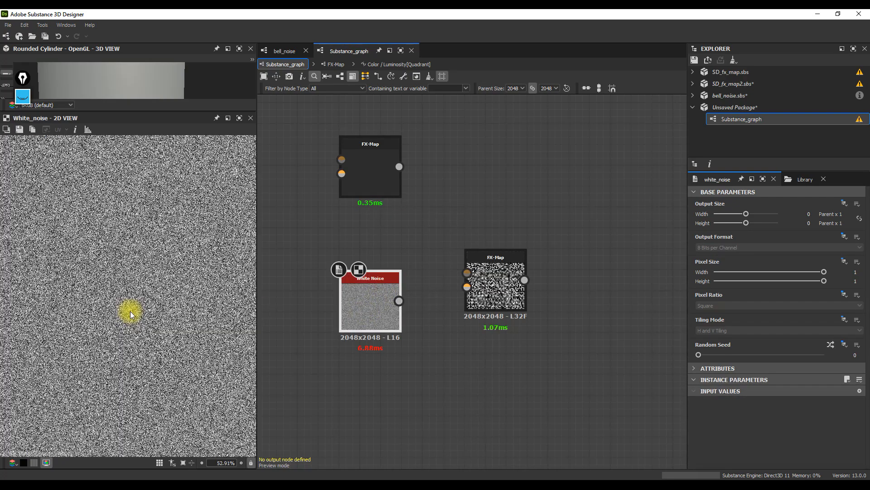
{"action": "scroll", "coordinate": [130, 309], "scroll_direction": "up", "scroll_amount": 4}
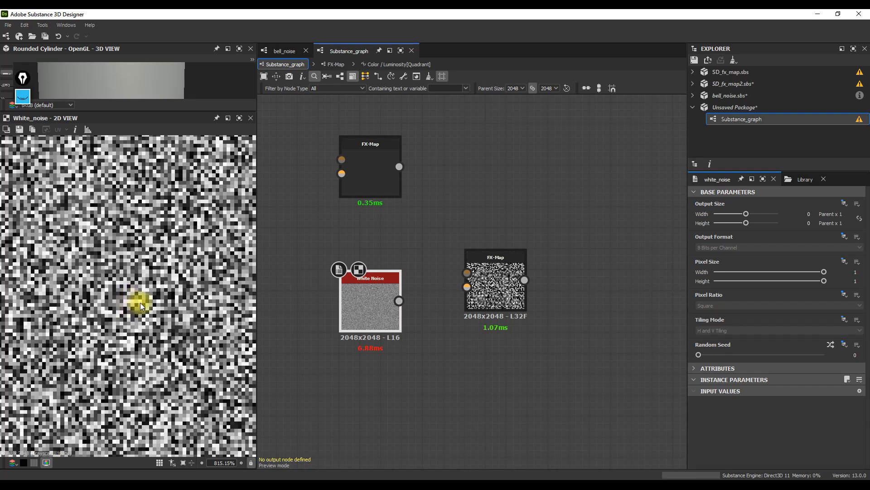
{"action": "scroll", "coordinate": [138, 298], "scroll_direction": "up", "scroll_amount": 2}
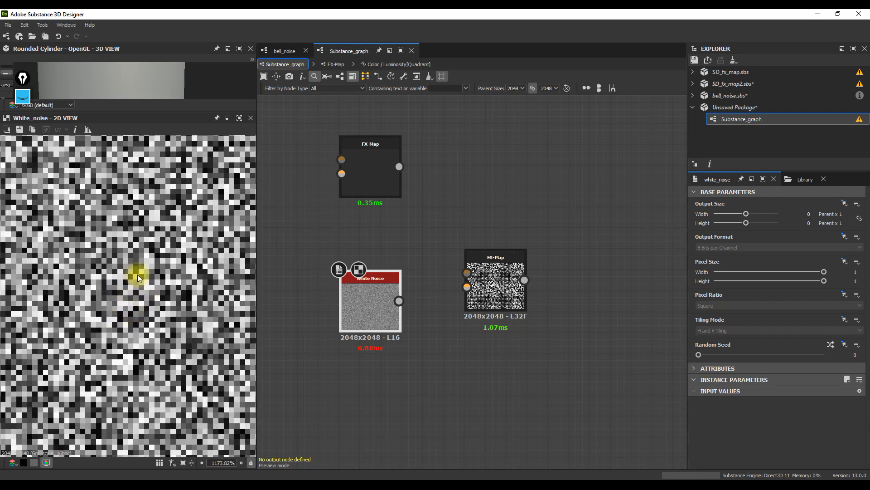
Step: Connect White Noise to the disc FX-Map's Input Image 0, align the two nodes, and display the FX-Map in the 2D view
{"action": "left_click_drag", "start_coordinate": [378, 304], "coordinate": [467, 287]}
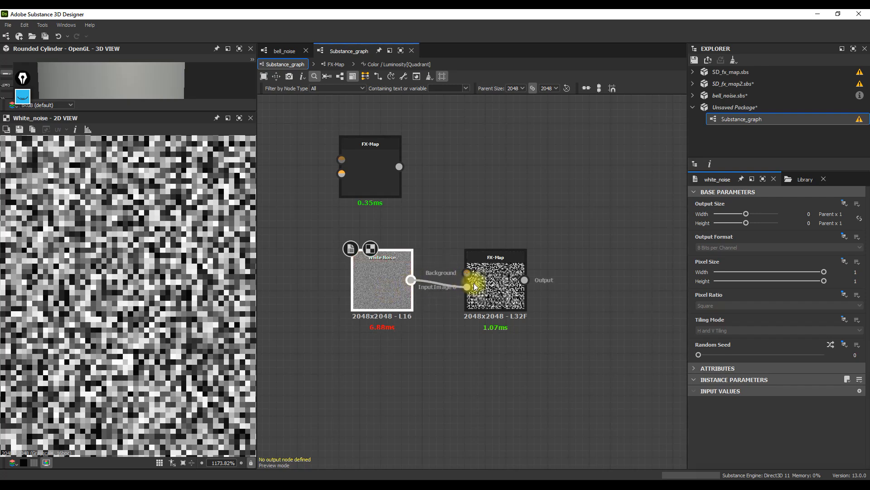
{"action": "left_click_drag", "start_coordinate": [392, 279], "coordinate": [380, 289]}
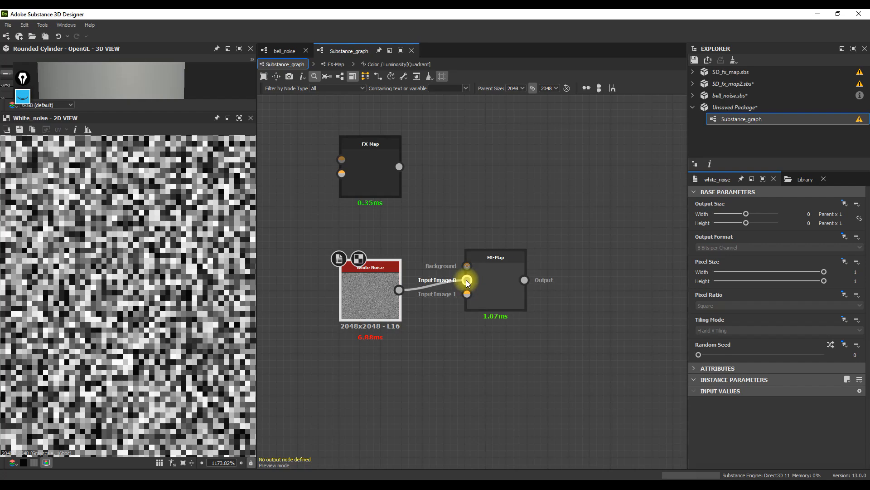
{"action": "left_click_drag", "start_coordinate": [358, 303], "coordinate": [358, 295]}
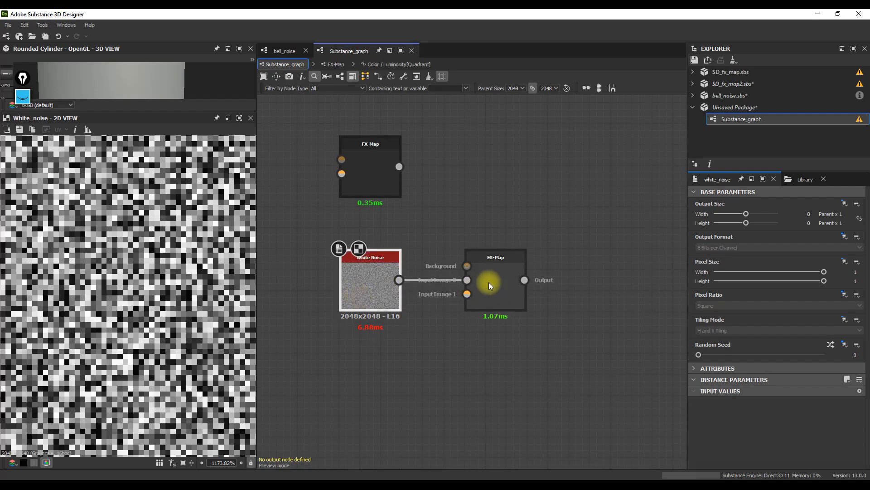
{"action": "scroll", "coordinate": [135, 303], "scroll_direction": "down", "scroll_amount": 10}
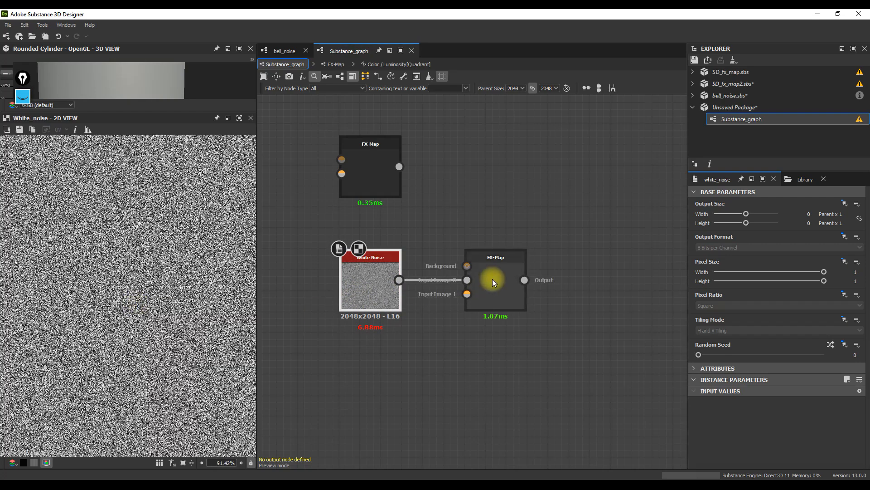
{"action": "double_click", "coordinate": [492, 279]}
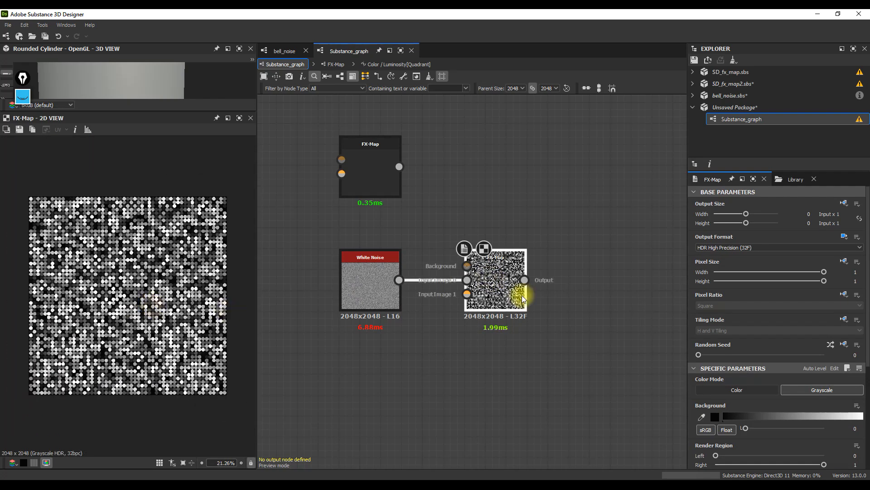
Step: Reopen the Quadrant node's Color / Luminosity function inside the disc FX-Map
{"action": "key", "text": "ctrl+e"}
{"action": "left_click", "coordinate": [428, 350]}
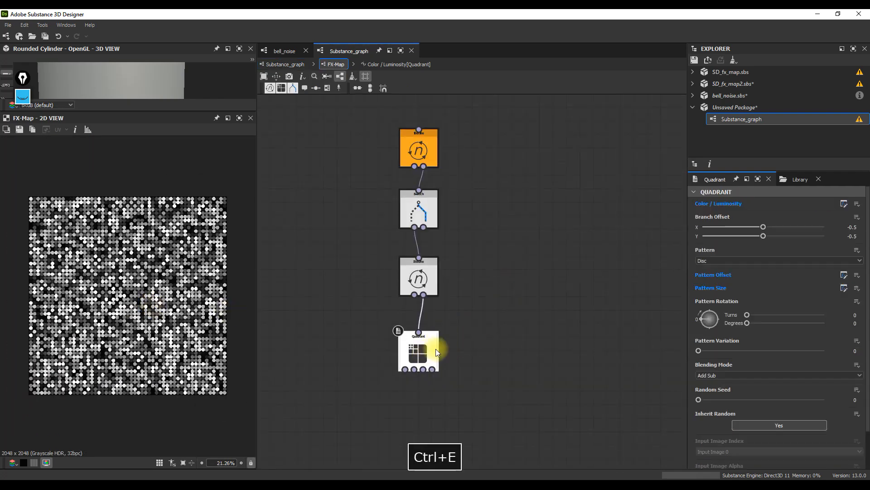
{"action": "left_click", "coordinate": [844, 204]}
{"action": "scroll", "coordinate": [485, 334], "scroll_direction": "down", "scroll_amount": 2}
{"action": "middle_click_drag", "start_coordinate": [484, 336], "coordinate": [490, 327]}
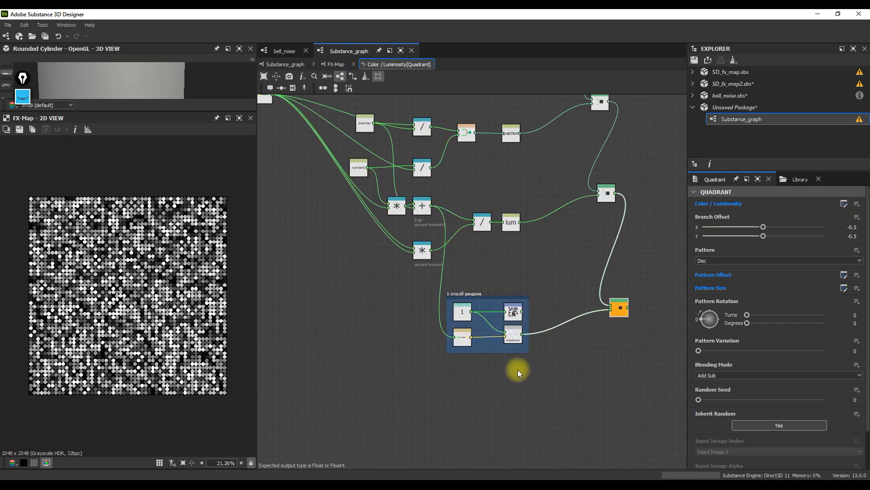
Step: Add a Sample Gray node reading Input Image 0 and place it below the "1 способ рандома" frame
{"action": "key", "text": "space"}
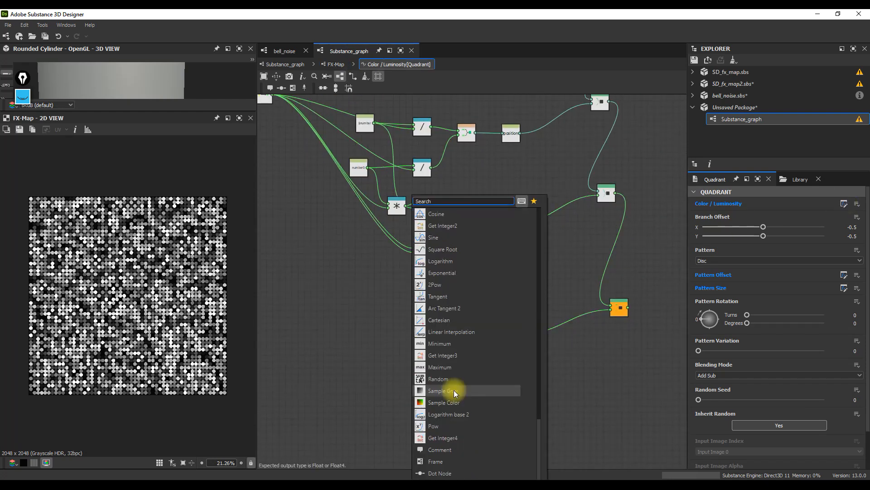
{"action": "left_click", "coordinate": [452, 394]}
{"action": "left_click_drag", "start_coordinate": [408, 392], "coordinate": [457, 393]}
{"action": "scroll", "coordinate": [457, 393], "scroll_direction": "up", "scroll_amount": 4}
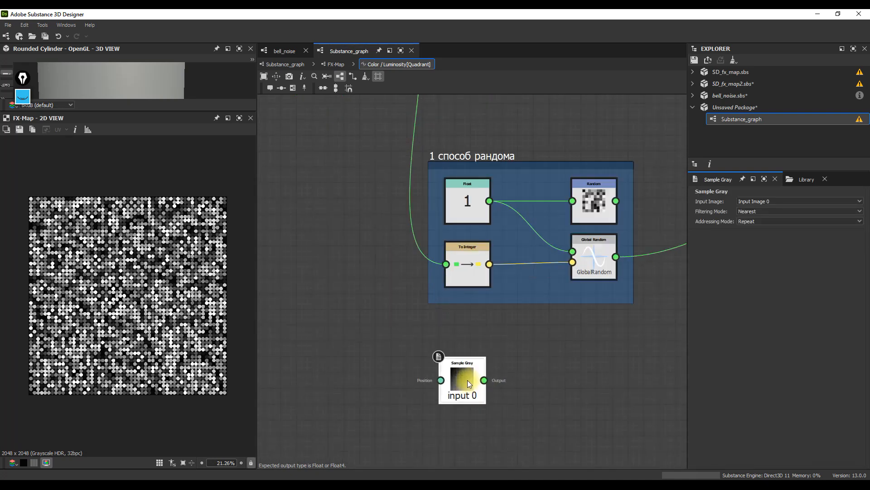
{"action": "scroll", "coordinate": [463, 379], "scroll_direction": "up", "scroll_amount": 2}
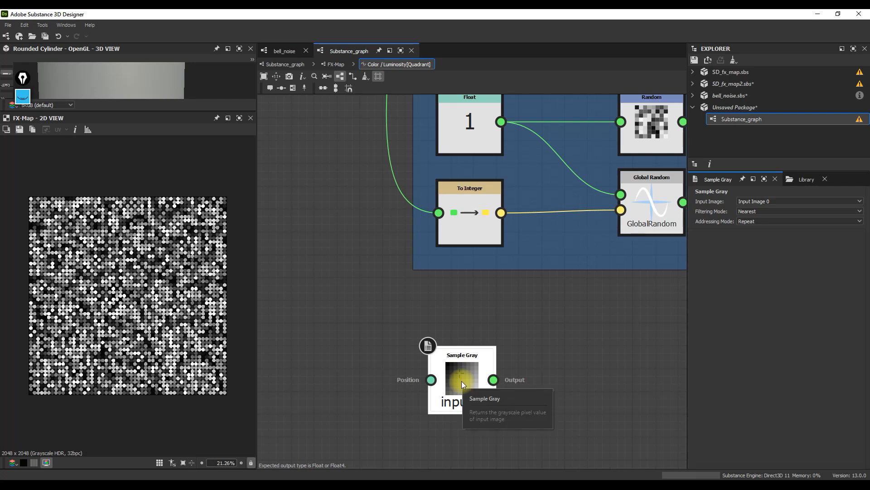
{"action": "scroll", "coordinate": [464, 424], "scroll_direction": "down", "scroll_amount": 4}
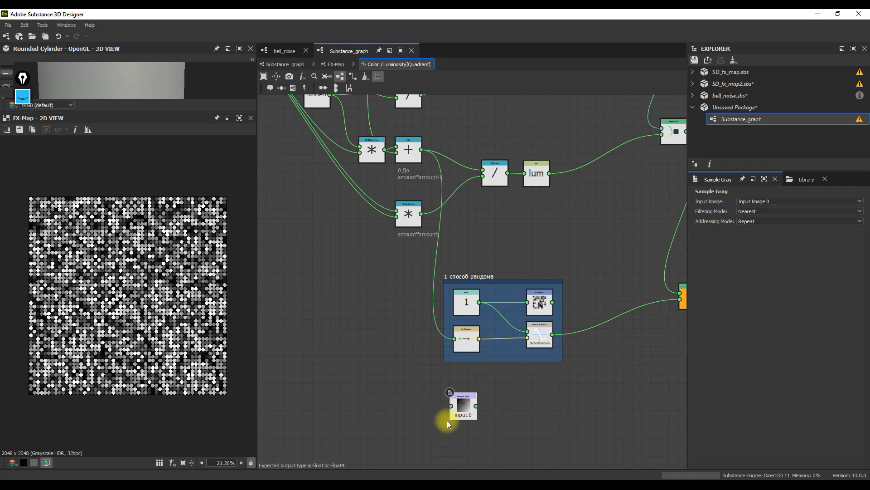
{"action": "scroll", "coordinate": [463, 411], "scroll_direction": "down", "scroll_amount": 2}
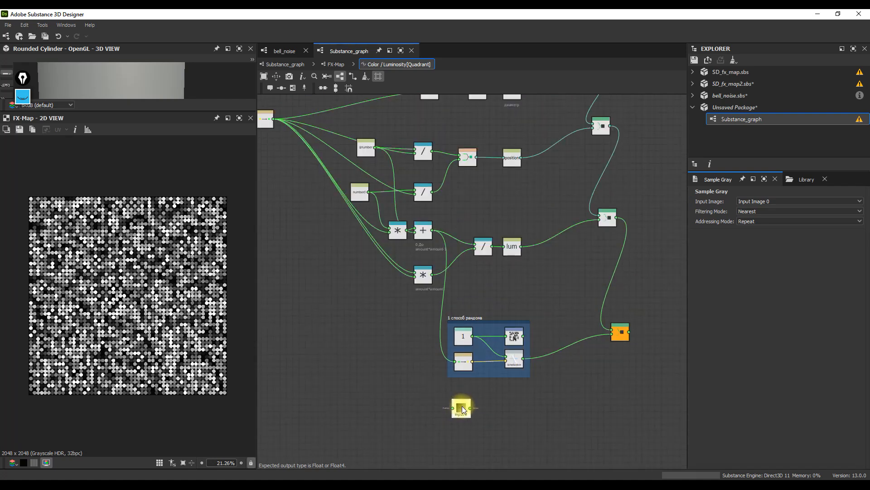
Step: Examine the function's position branch and the discs up close, and display the White Noise node in the 2D view for comparison
{"action": "scroll", "coordinate": [464, 408], "scroll_direction": "down", "scroll_amount": 2}
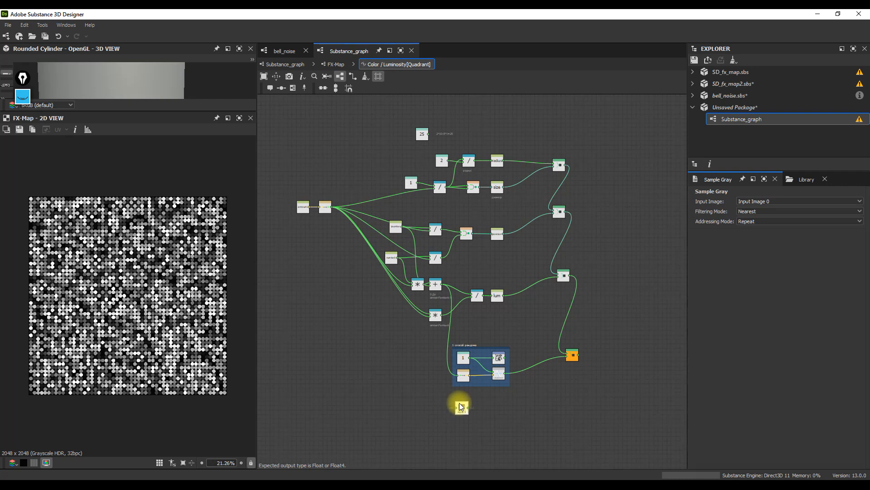
{"action": "scroll", "coordinate": [487, 176], "scroll_direction": "up", "scroll_amount": 3}
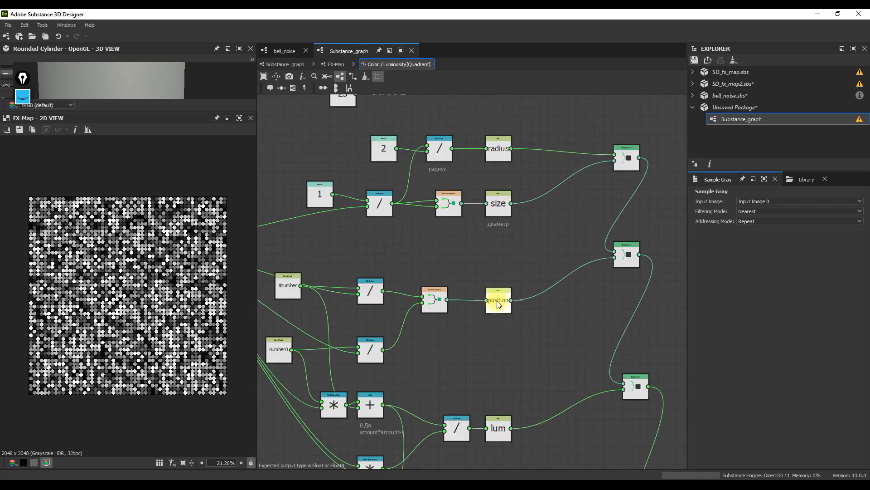
{"action": "scroll", "coordinate": [31, 194], "scroll_direction": "up", "scroll_amount": 3}
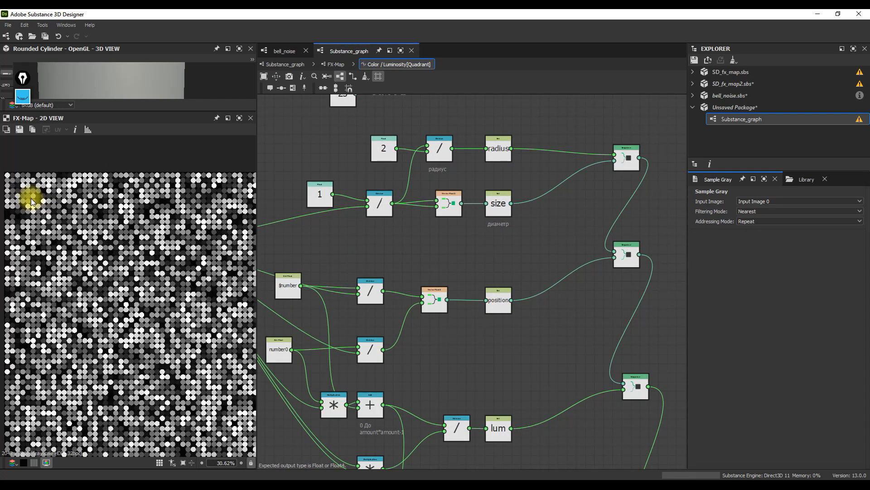
{"action": "scroll", "coordinate": [65, 222], "scroll_direction": "up", "scroll_amount": 2}
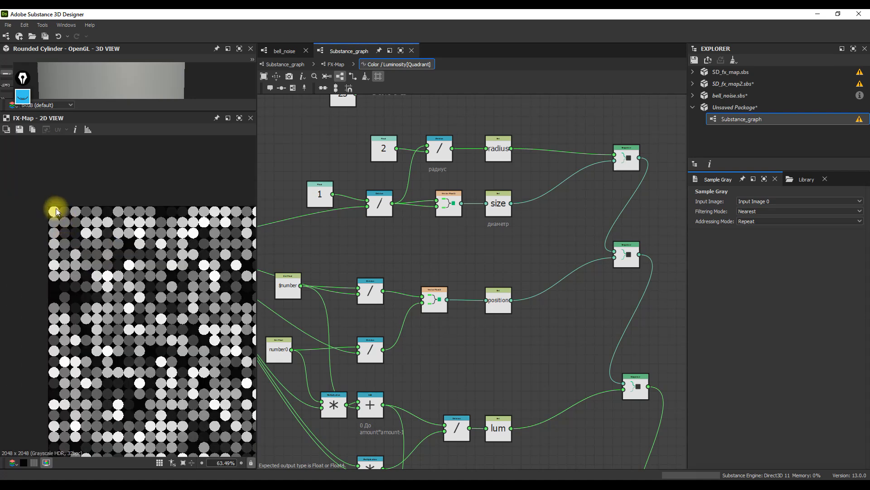
{"action": "scroll", "coordinate": [55, 212], "scroll_direction": "up", "scroll_amount": 2}
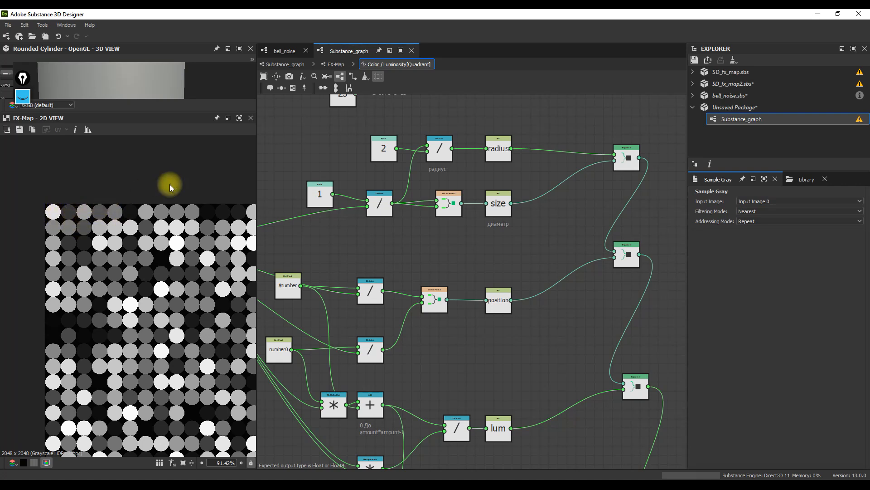
{"action": "left_click", "coordinate": [335, 65]}
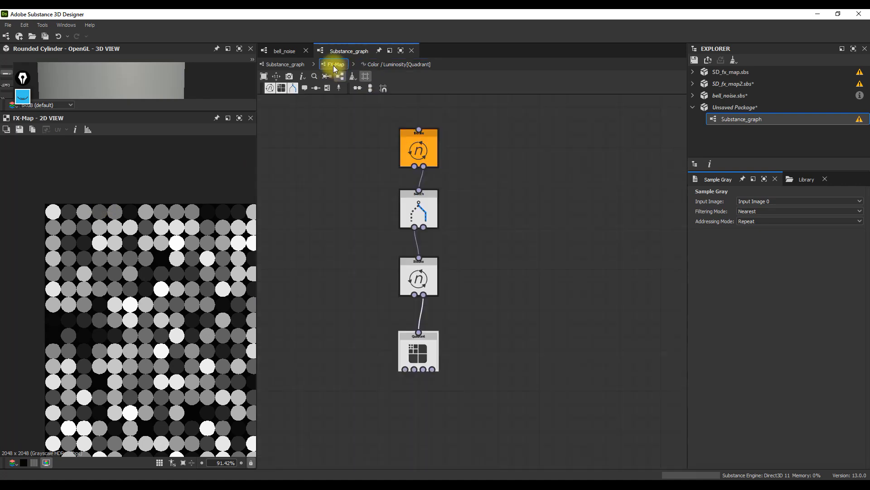
{"action": "left_click", "coordinate": [285, 64]}
{"action": "left_click", "coordinate": [488, 289]}
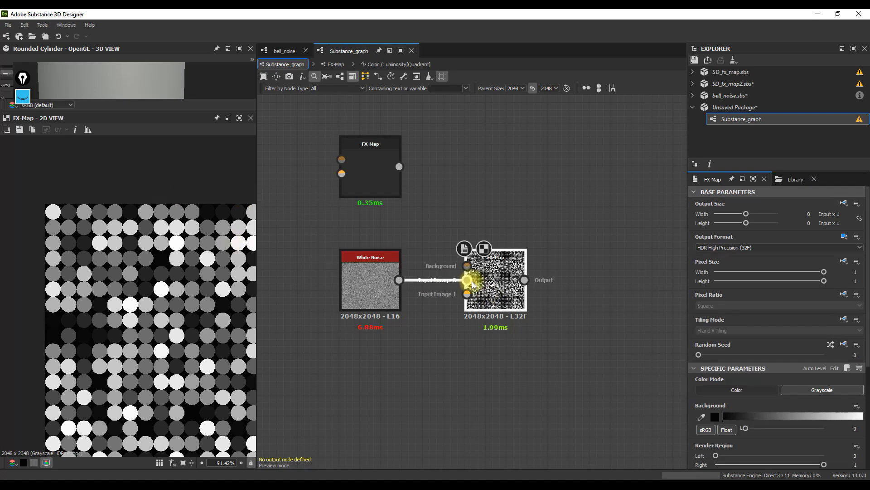
{"action": "double_click", "coordinate": [383, 276]}
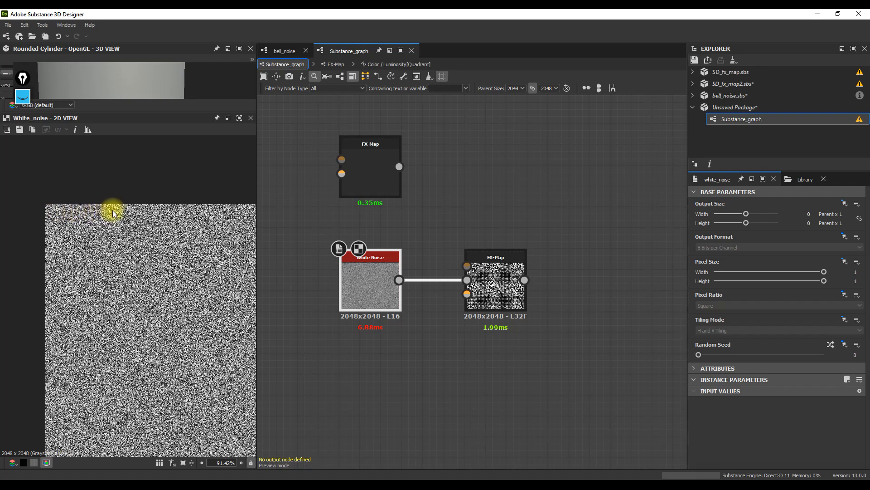
Step: Reopen the Quadrant's Color / Luminosity function and add a Get Float2 node reading the position variable beside the Sample Gray node
{"action": "left_click", "coordinate": [393, 63]}
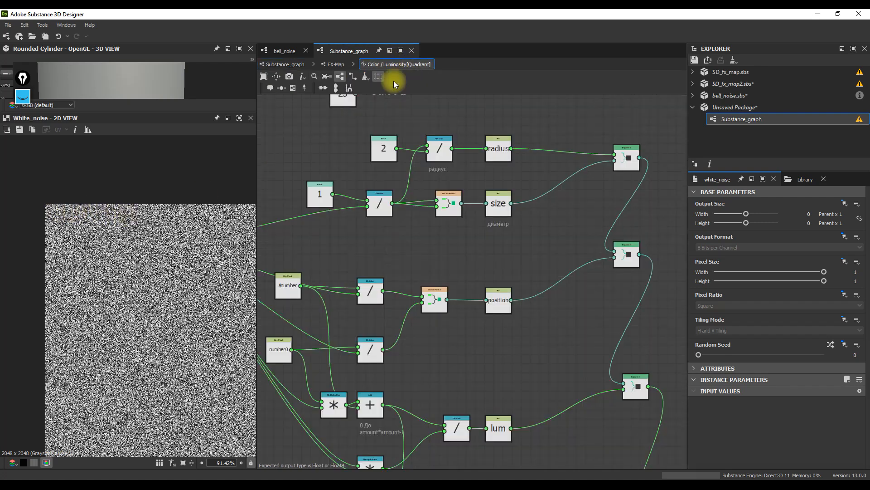
{"action": "scroll", "coordinate": [447, 363], "scroll_direction": "down", "scroll_amount": 3}
{"action": "scroll", "coordinate": [436, 417], "scroll_direction": "up", "scroll_amount": 2}
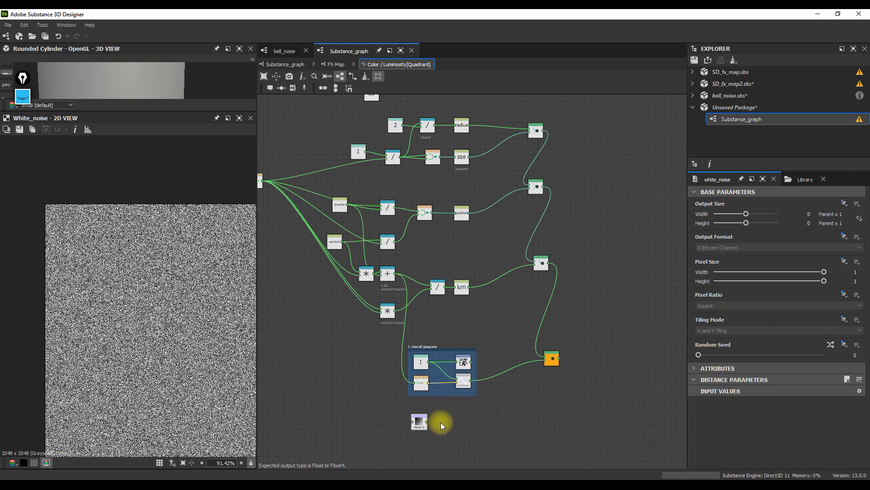
{"action": "scroll", "coordinate": [427, 421], "scroll_direction": "up", "scroll_amount": 2}
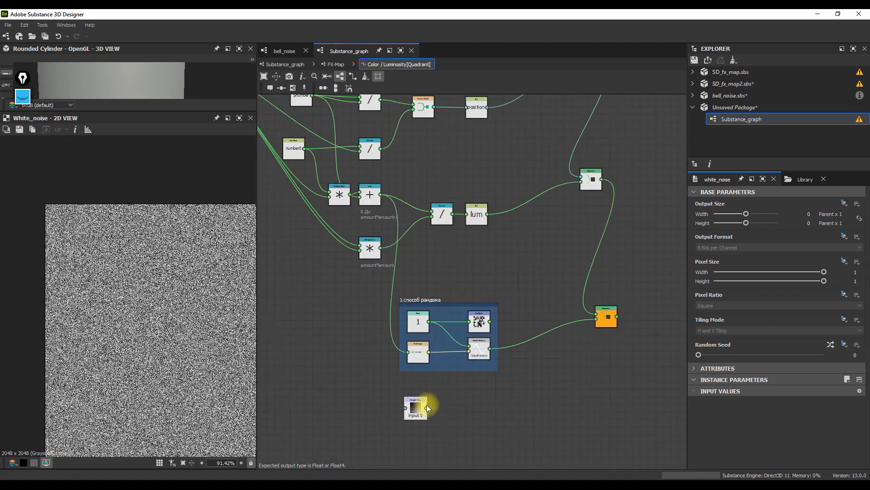
{"action": "key", "text": "space"}
{"action": "type", "text": "get"}
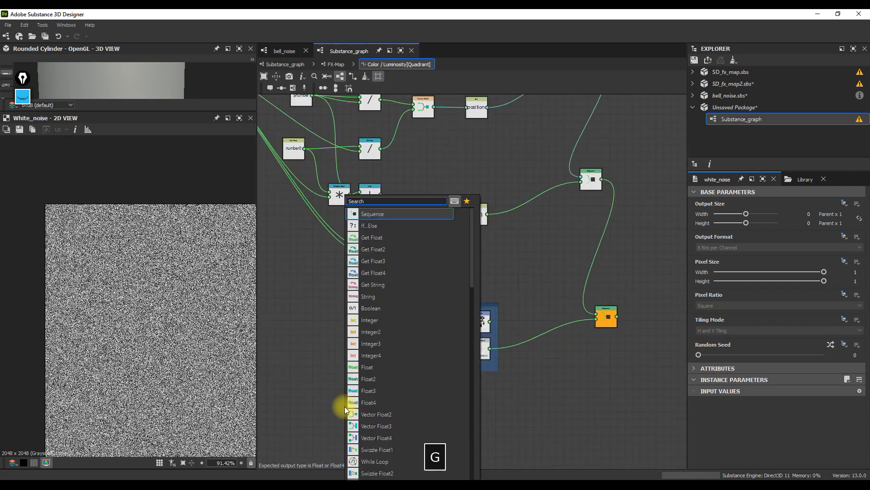
{"action": "left_click", "coordinate": [377, 225]}
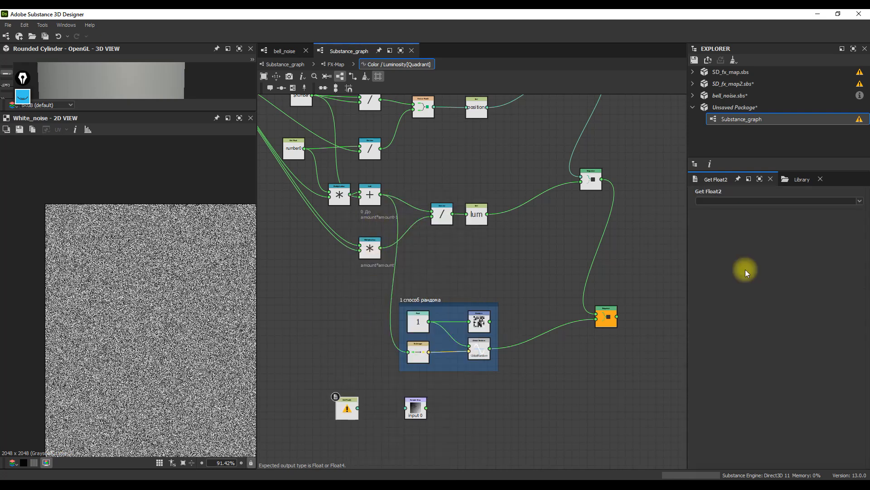
{"action": "left_click", "coordinate": [859, 201]}
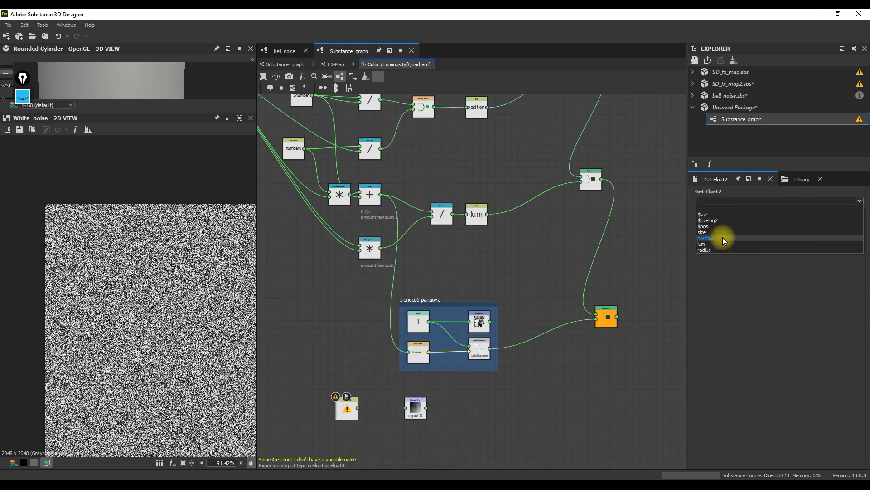
{"action": "left_click", "coordinate": [707, 238]}
Step: Review the Set position node and connect the Get Float2 position node to the Sample Gray input
{"action": "scroll", "coordinate": [447, 278], "scroll_direction": "down", "scroll_amount": 3}
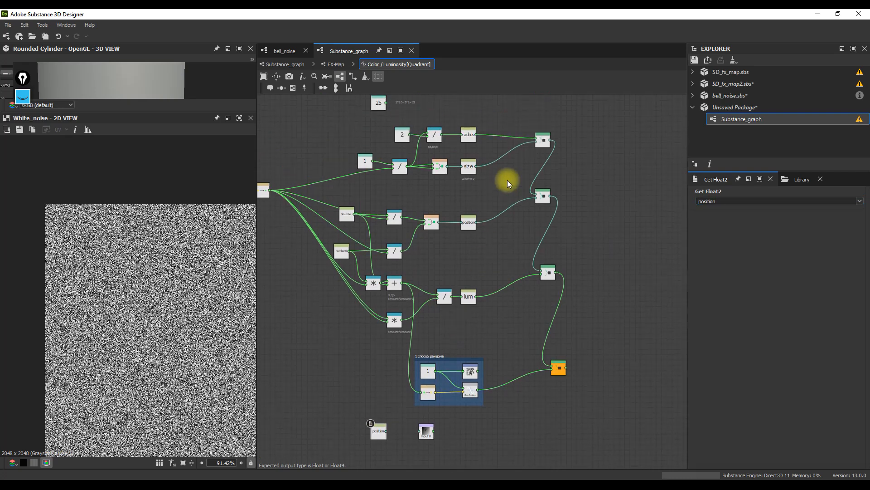
{"action": "scroll", "coordinate": [473, 171], "scroll_direction": "up", "scroll_amount": 2}
{"action": "left_click", "coordinate": [467, 248]}
{"action": "scroll", "coordinate": [467, 252], "scroll_direction": "up", "scroll_amount": 2}
{"action": "scroll", "coordinate": [463, 250], "scroll_direction": "down", "scroll_amount": 3}
{"action": "middle_click_drag", "start_coordinate": [451, 293], "coordinate": [461, 213]}
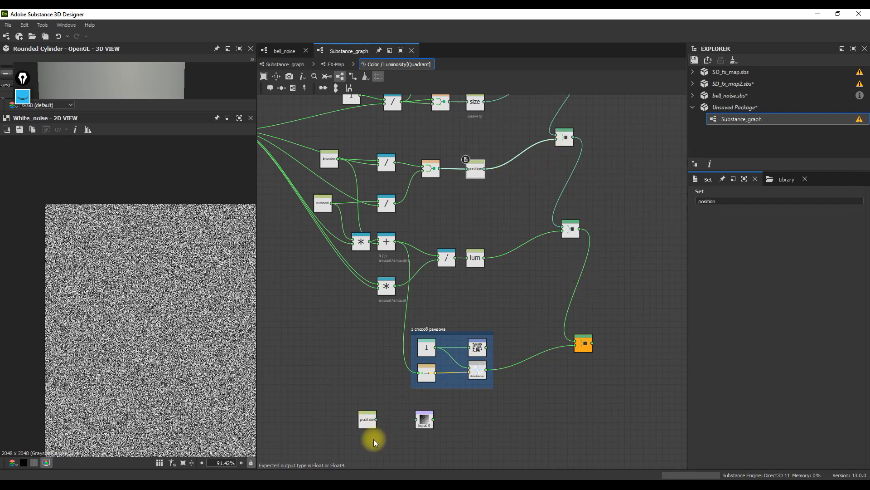
{"action": "scroll", "coordinate": [373, 423], "scroll_direction": "up", "scroll_amount": 3}
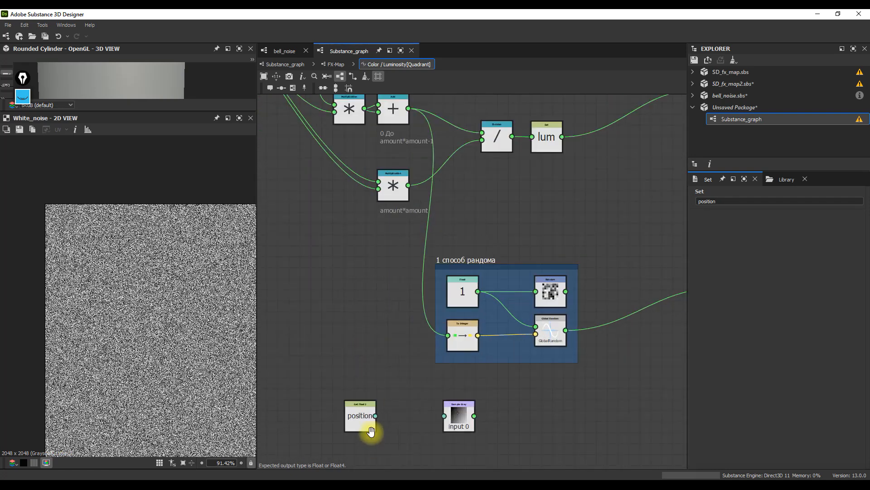
{"action": "middle_click_drag", "start_coordinate": [371, 432], "coordinate": [330, 384]}
{"action": "left_click_drag", "start_coordinate": [334, 368], "coordinate": [403, 372]}
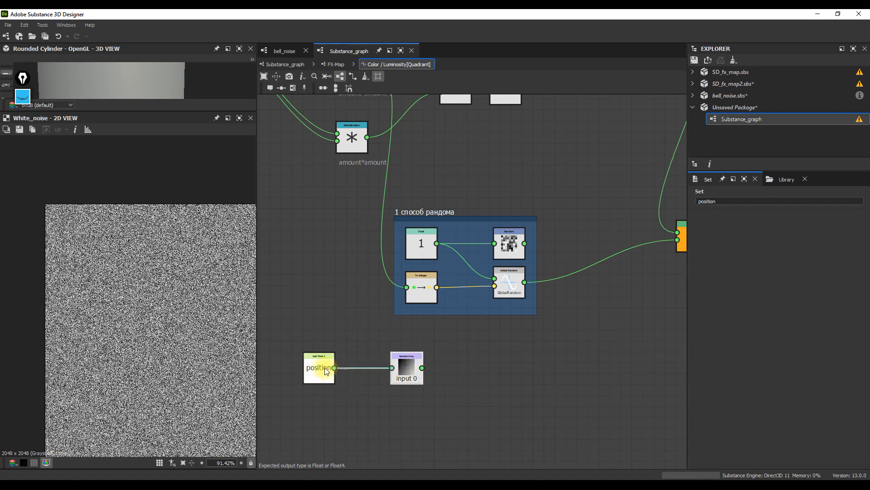
{"action": "left_click", "coordinate": [406, 366]}
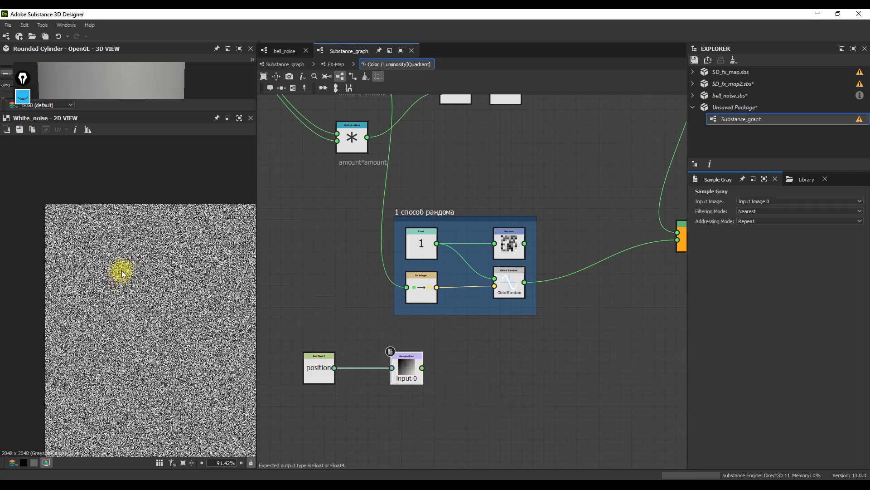
Step: Connect Sample Gray to the final output Sequence node in place of Global Random, and move Sample Gray closer to it
{"action": "scroll", "coordinate": [466, 356], "scroll_direction": "down", "scroll_amount": 3}
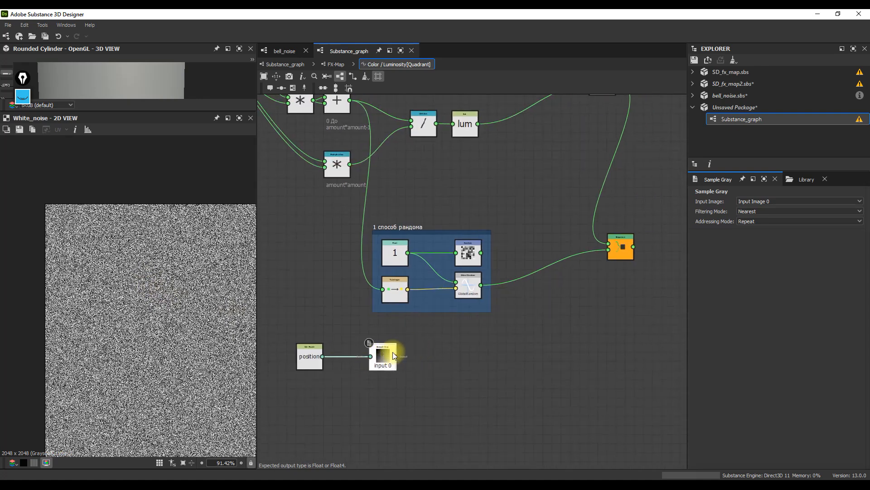
{"action": "scroll", "coordinate": [401, 353], "scroll_direction": "down", "scroll_amount": 1}
{"action": "left_click_drag", "start_coordinate": [398, 354], "coordinate": [540, 323]}
{"action": "left_click_drag", "start_coordinate": [582, 269], "coordinate": [580, 268]}
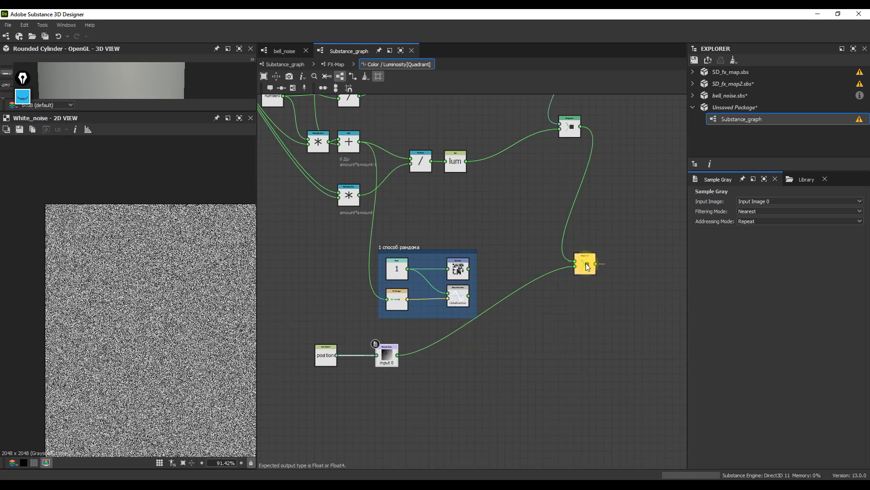
{"action": "left_click_drag", "start_coordinate": [392, 357], "coordinate": [461, 355]}
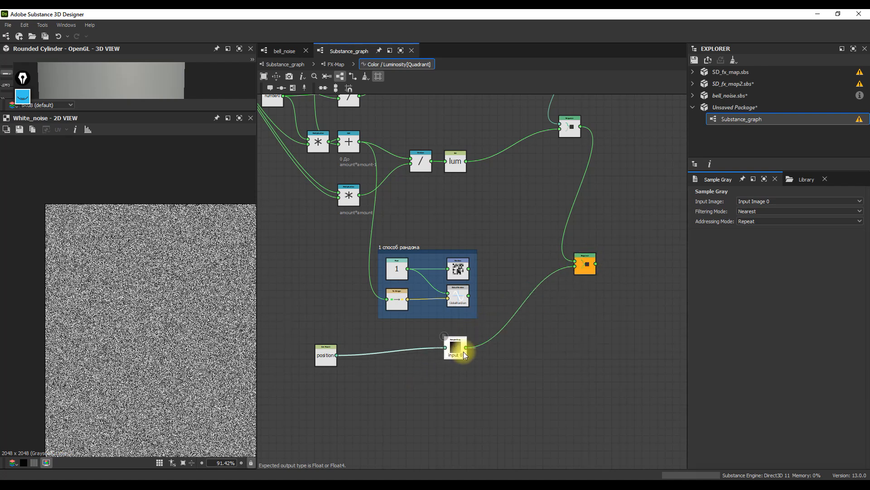
Step: Return to the main Substance_graph and display the disc FX-Map's whole output in the 2D view
{"action": "left_click", "coordinate": [336, 64]}
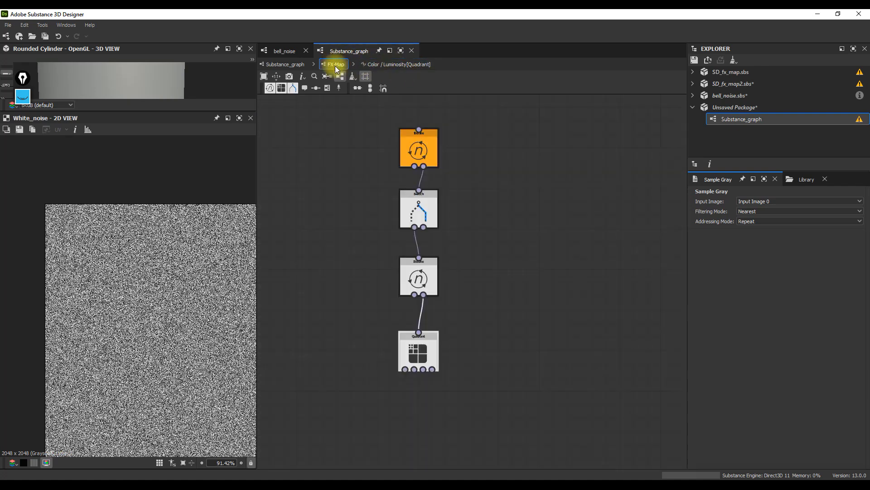
{"action": "left_click", "coordinate": [286, 64]}
{"action": "double_click", "coordinate": [487, 268]}
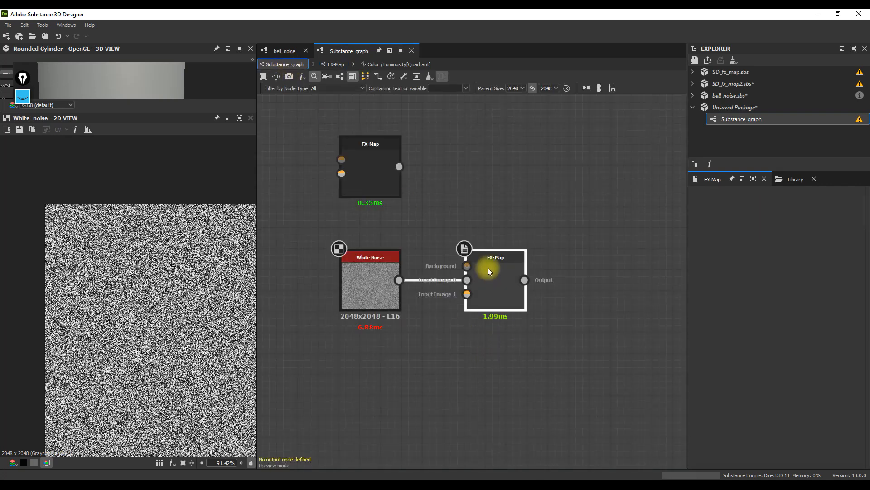
{"action": "scroll", "coordinate": [80, 296], "scroll_direction": "down", "scroll_amount": 5}
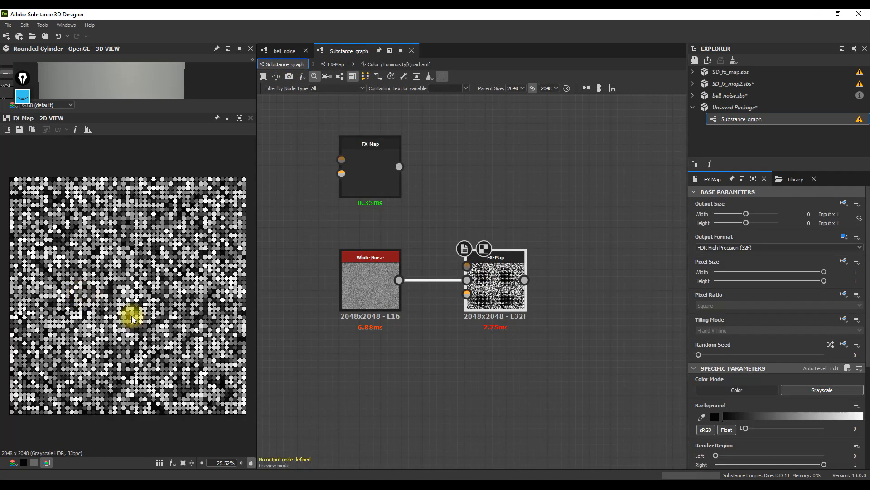
{"action": "scroll", "coordinate": [131, 319], "scroll_direction": "down", "scroll_amount": 1}
{"action": "scroll", "coordinate": [131, 319], "scroll_direction": "down", "scroll_amount": 1}
Step: Set the graph's amount input parameter to 110 and inspect the denser disc grid up close
{"action": "left_click", "coordinate": [531, 363]}
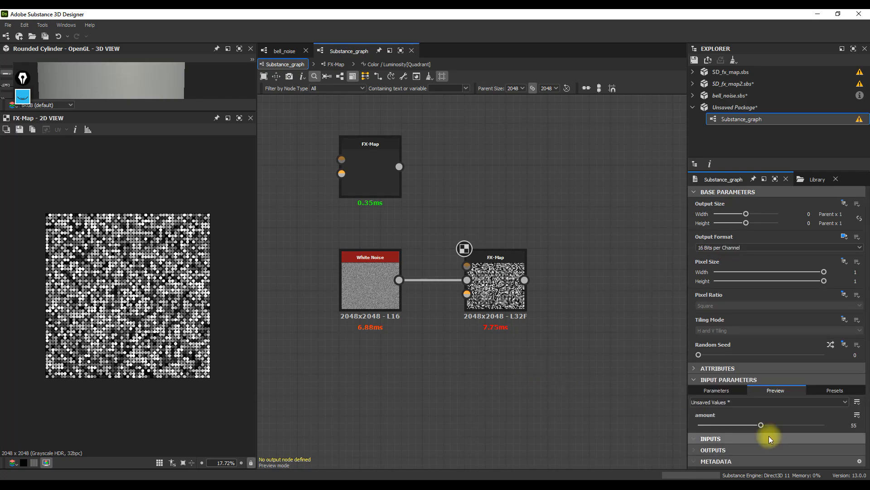
{"action": "left_click_drag", "start_coordinate": [761, 425], "coordinate": [839, 420]}
{"action": "scroll", "coordinate": [120, 311], "scroll_direction": "up", "scroll_amount": 5}
{"action": "scroll", "coordinate": [124, 296], "scroll_direction": "down", "scroll_amount": 1}
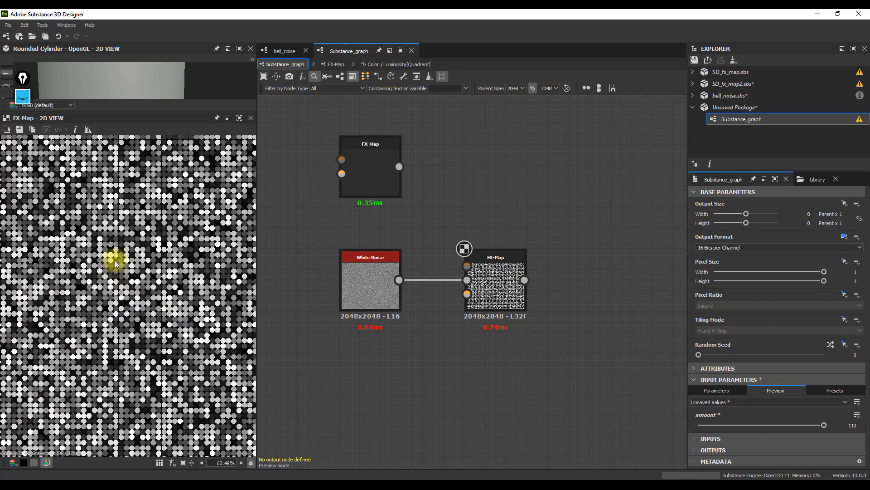
{"action": "scroll", "coordinate": [122, 281], "scroll_direction": "down", "scroll_amount": 1}
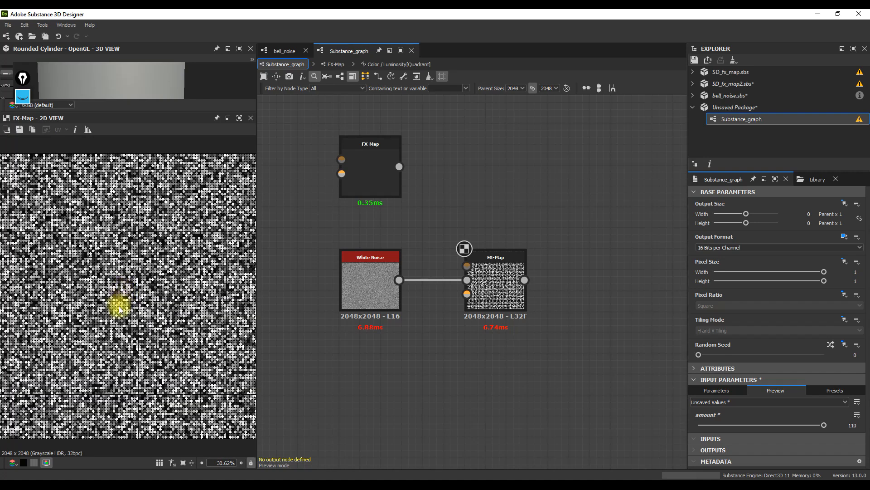
{"action": "scroll", "coordinate": [109, 333], "scroll_direction": "up", "scroll_amount": 1}
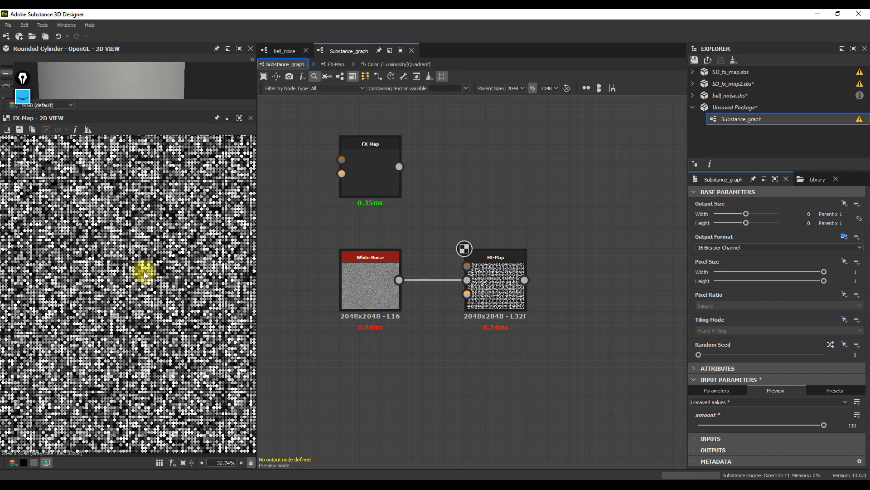
Step: Add a Gaussian Noise node below the White Noise node
{"action": "key", "text": "space"}
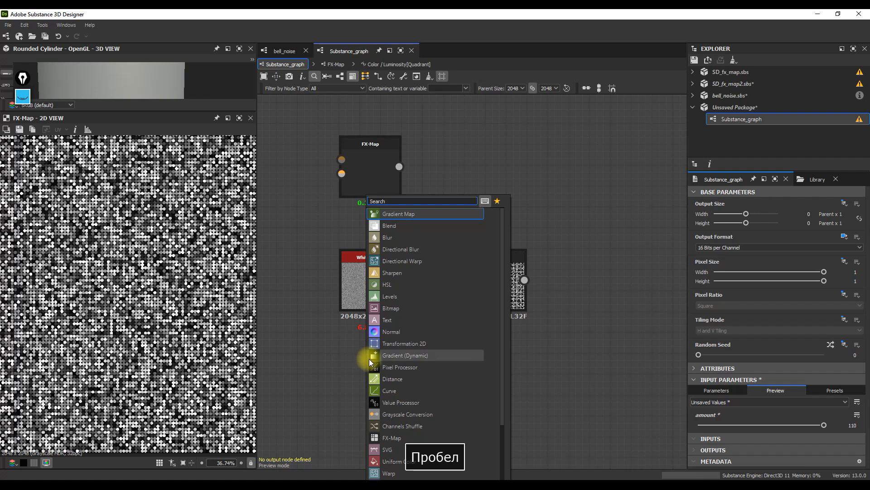
{"action": "type", "text": "g"}
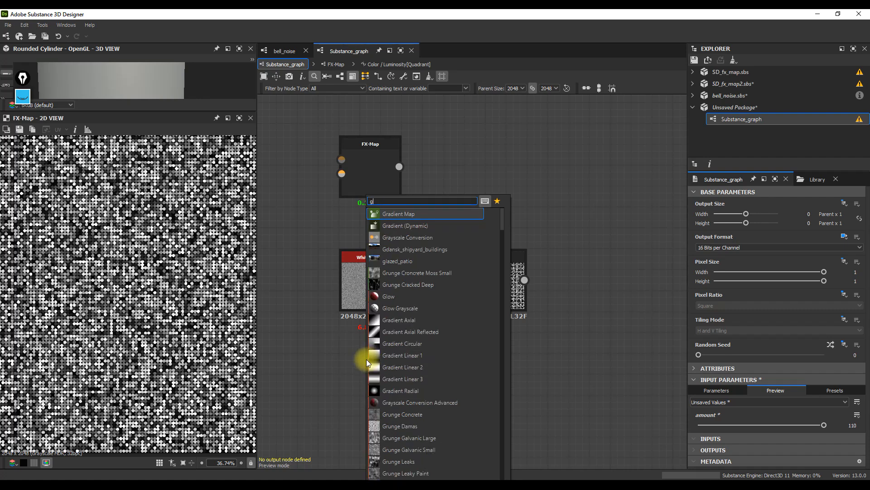
{"action": "type", "text": "au"}
{"action": "key", "text": "Return"}
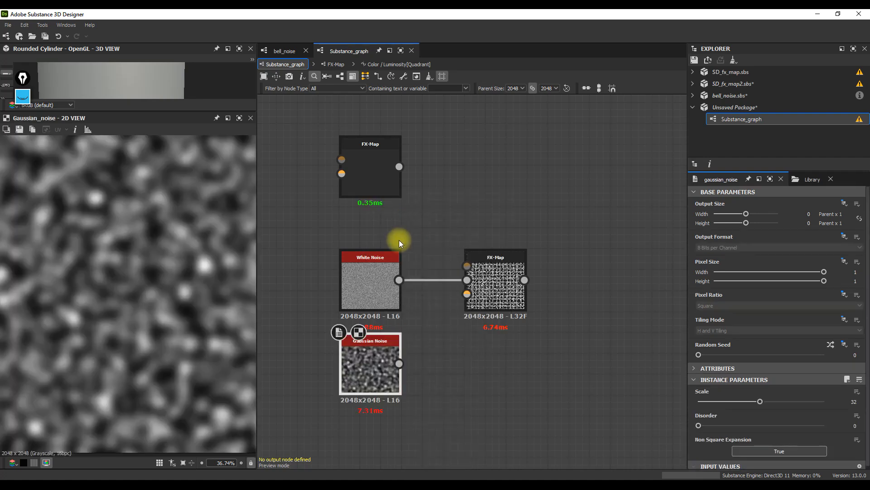
Step: Connect Gaussian Noise to the disc FX-Map's Input Image 1 and display the FX-Map in the 2D view
{"action": "left_click_drag", "start_coordinate": [399, 364], "coordinate": [476, 324]}
{"action": "left_click", "coordinate": [494, 313]}
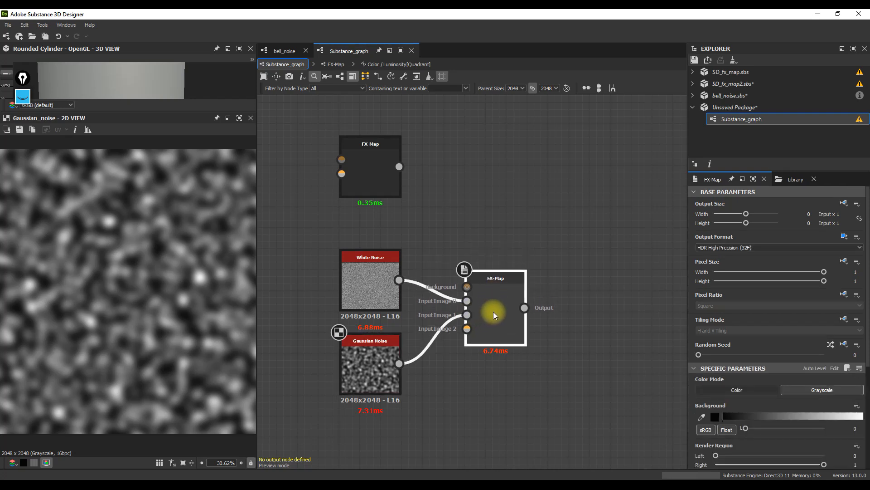
{"action": "double_click", "coordinate": [491, 309]}
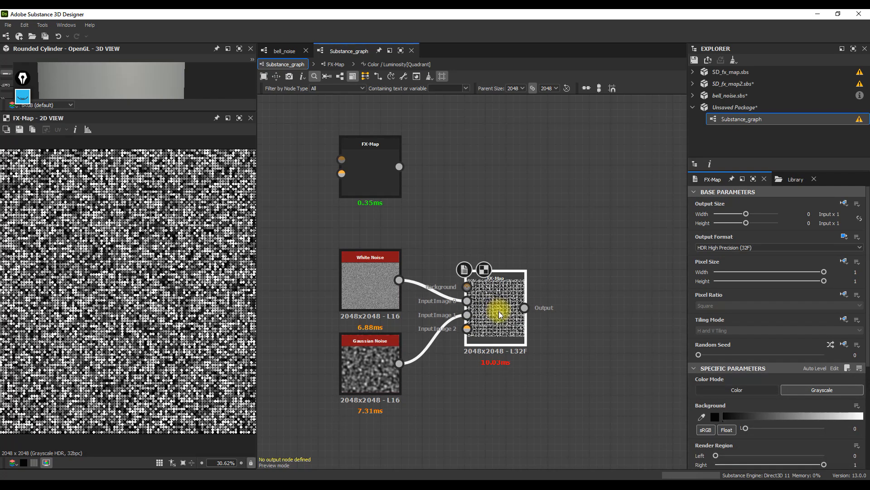
{"action": "scroll", "coordinate": [118, 300], "scroll_direction": "down", "scroll_amount": 2}
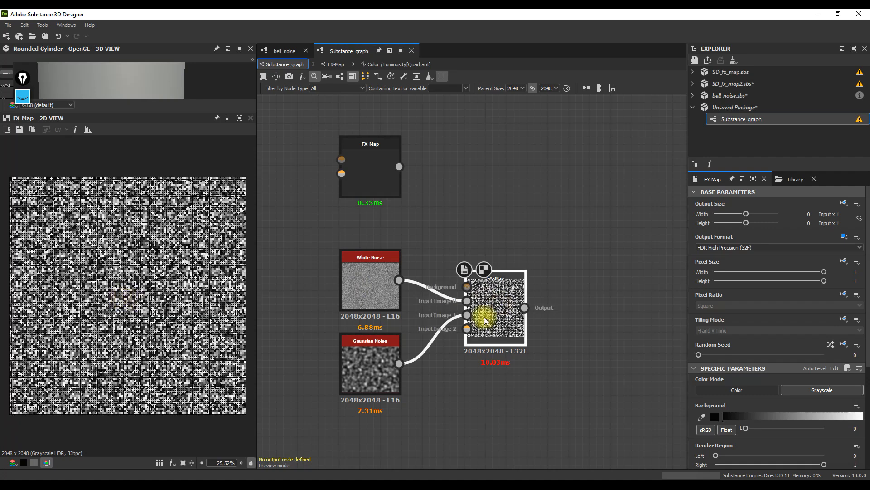
Step: In the disc FX-Map Quadrant's Color / Luminosity function, set Sample Gray to Input Image 1 and inspect the discs up close
{"action": "key", "text": "ctrl+e"}
{"action": "left_click", "coordinate": [414, 350]}
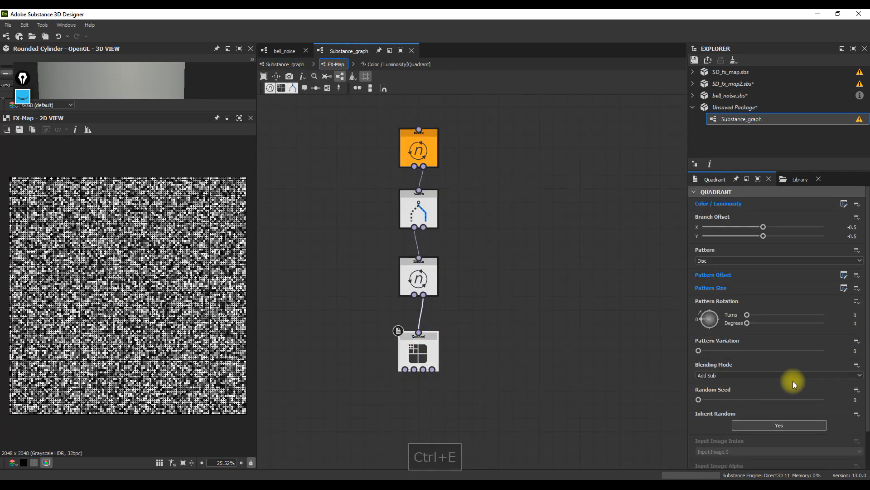
{"action": "left_click", "coordinate": [844, 203]}
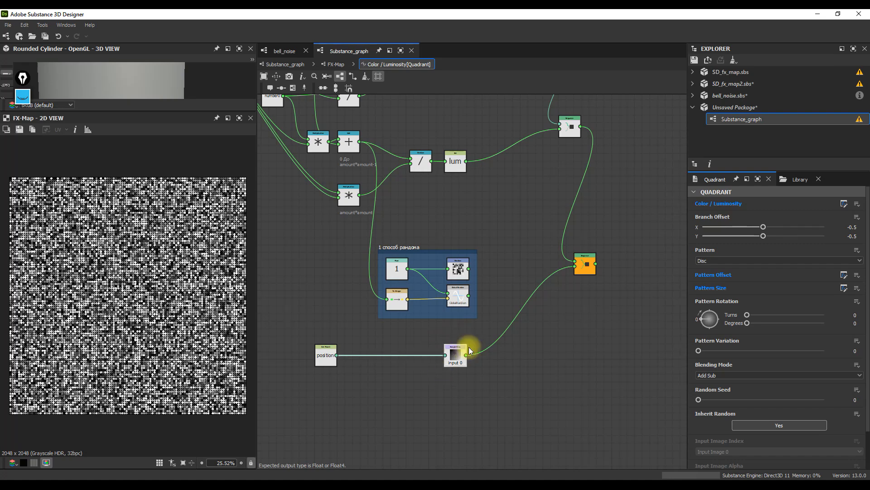
{"action": "left_click", "coordinate": [457, 355]}
{"action": "scroll", "coordinate": [455, 356], "scroll_direction": "up", "scroll_amount": 3}
{"action": "middle_click_drag", "start_coordinate": [454, 356], "coordinate": [540, 354]}
{"action": "scroll", "coordinate": [499, 359], "scroll_direction": "down", "scroll_amount": 1}
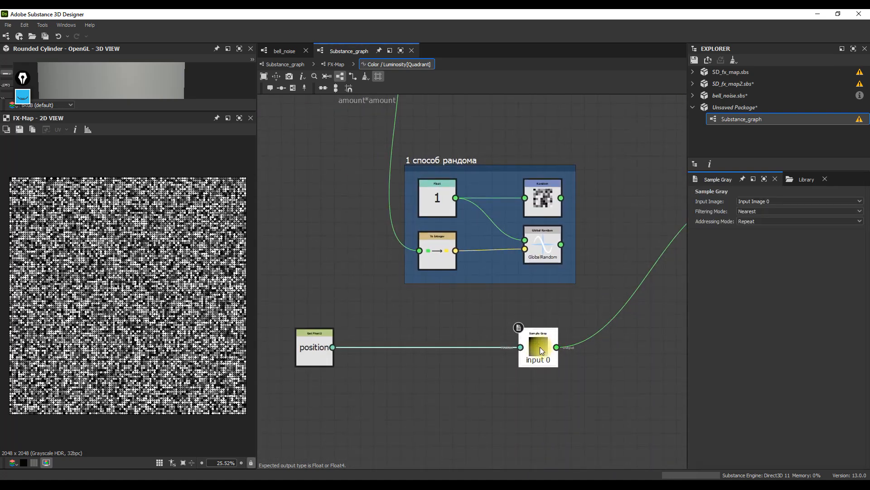
{"action": "left_click", "coordinate": [837, 202]}
{"action": "left_click", "coordinate": [774, 214]}
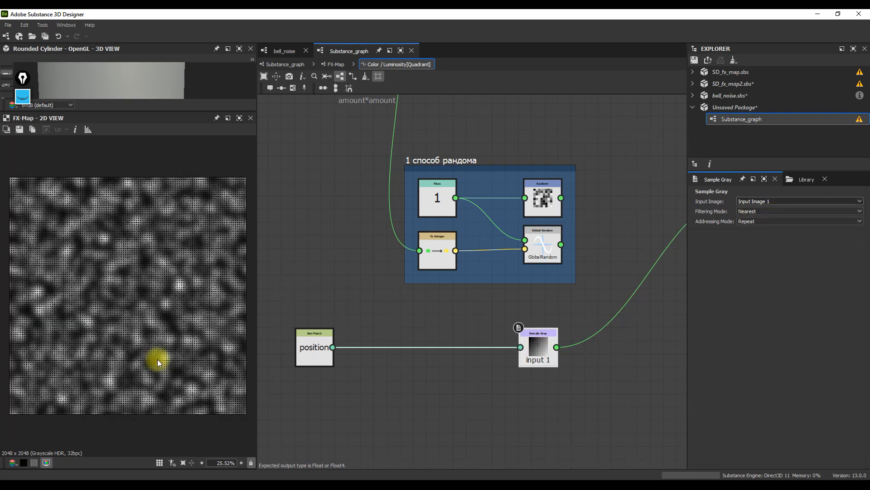
{"action": "scroll", "coordinate": [158, 319], "scroll_direction": "up", "scroll_amount": 5}
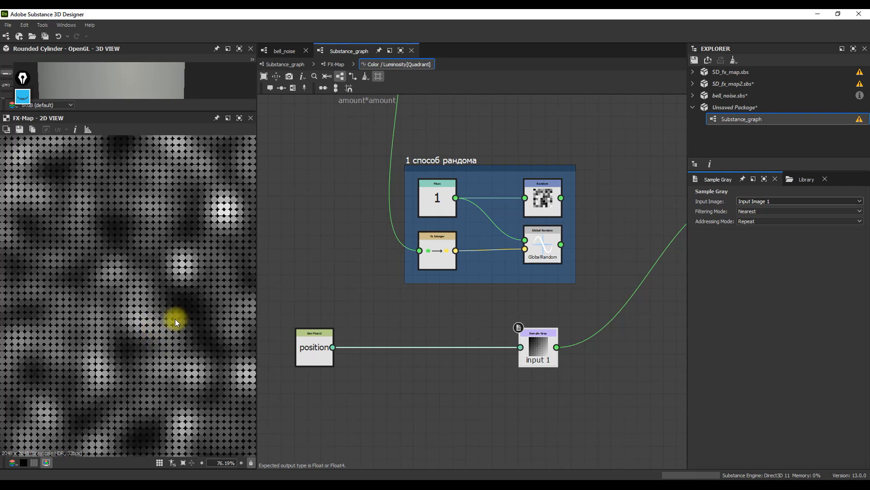
{"action": "scroll", "coordinate": [175, 319], "scroll_direction": "down", "scroll_amount": 1}
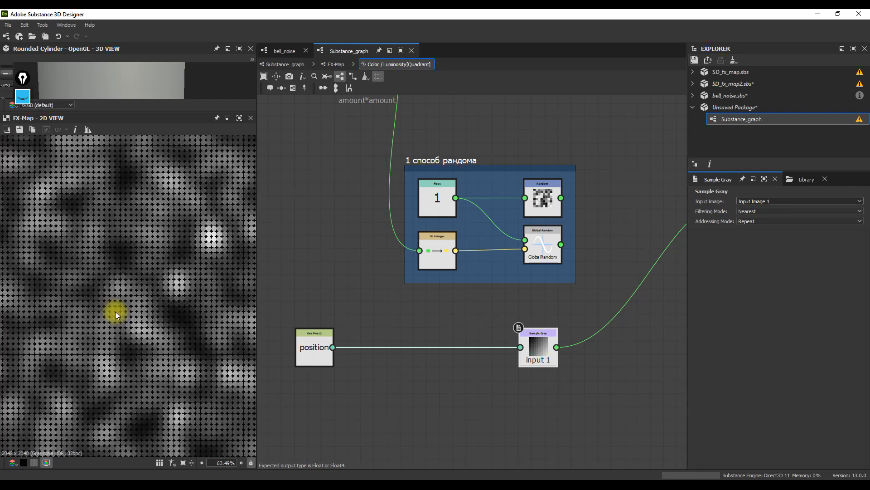
{"action": "scroll", "coordinate": [115, 312], "scroll_direction": "up", "scroll_amount": 2}
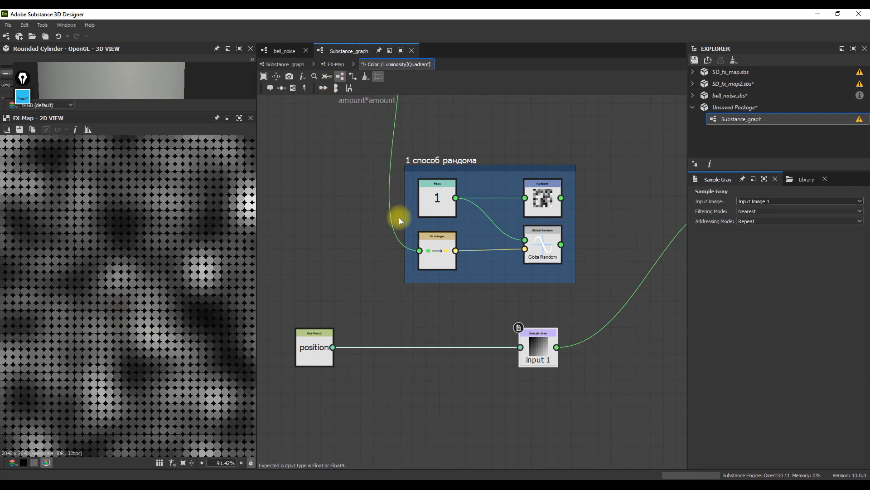
Step: Open the Quadrant's Pattern Size function for editing
{"action": "left_click", "coordinate": [335, 64]}
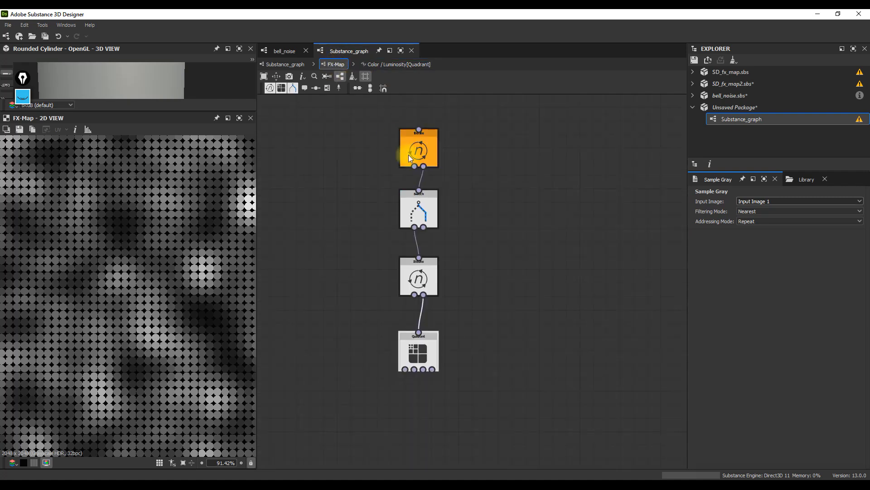
{"action": "left_click", "coordinate": [436, 347]}
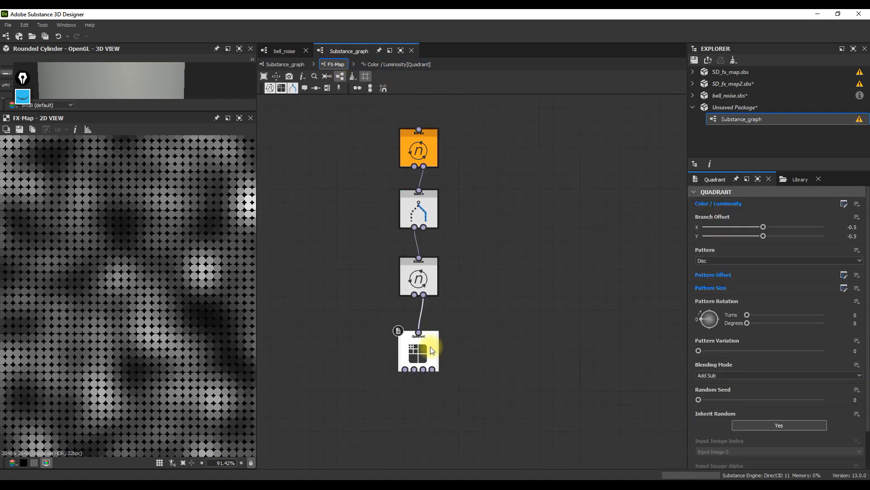
{"action": "left_click", "coordinate": [844, 288]}
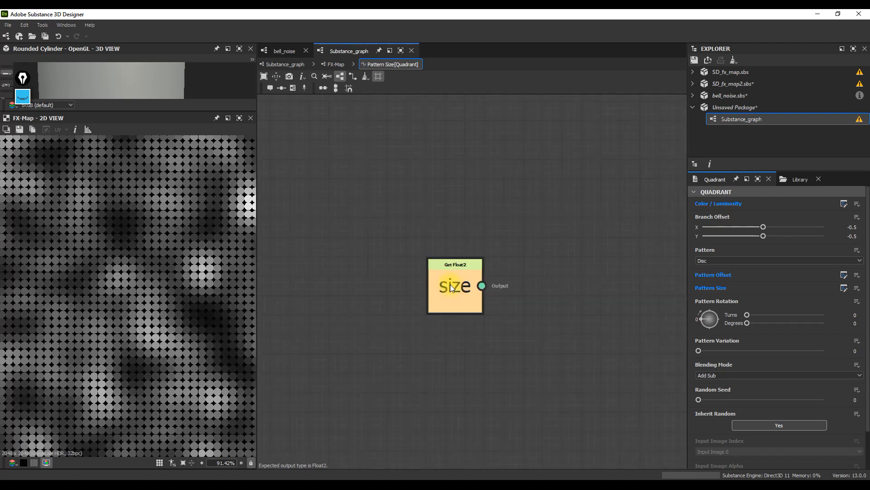
{"action": "left_click_drag", "start_coordinate": [524, 283], "coordinate": [523, 284]}
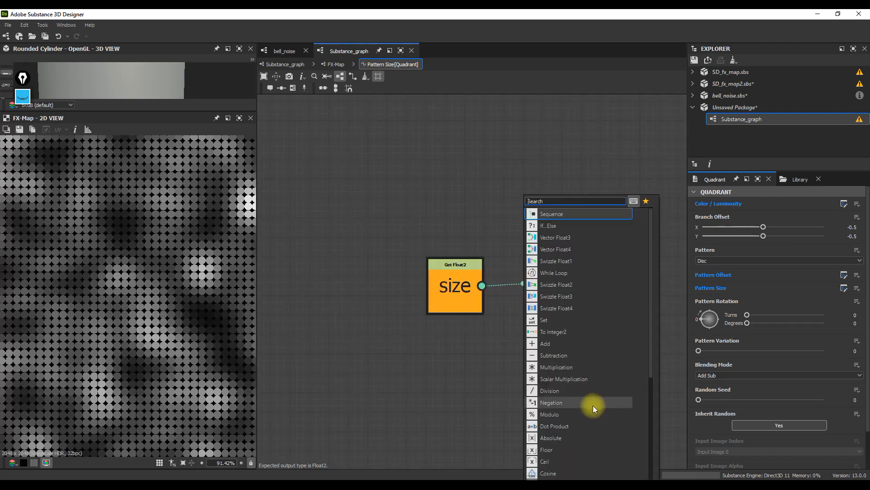
{"action": "left_click", "coordinate": [563, 365]}
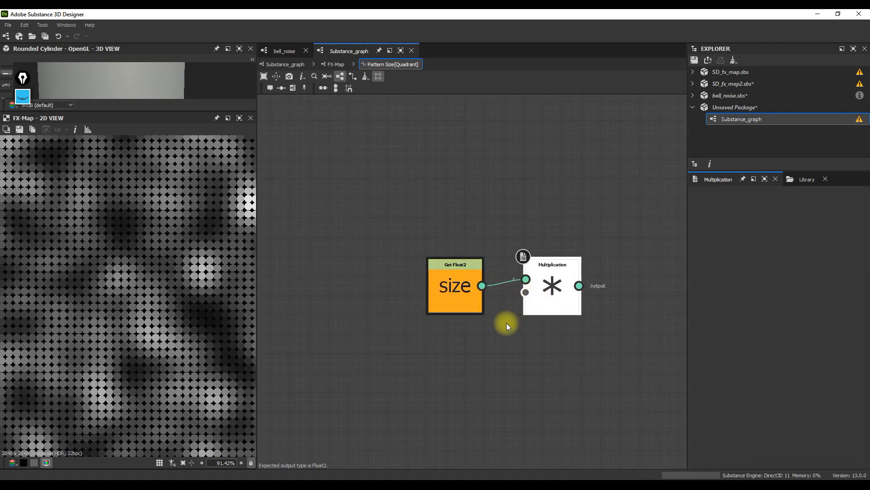
{"action": "right_click", "coordinate": [493, 347]}
{"action": "key", "text": "Escape"}
{"action": "left_click", "coordinate": [545, 297]}
{"action": "key", "text": "Delete"}
Step: Feed the size node and a Float constant of 1 into a Scalar Multiplication node
{"action": "left_click_drag", "start_coordinate": [499, 285], "coordinate": [490, 358]}
{"action": "left_click", "coordinate": [596, 380]}
{"action": "left_click", "coordinate": [514, 249]}
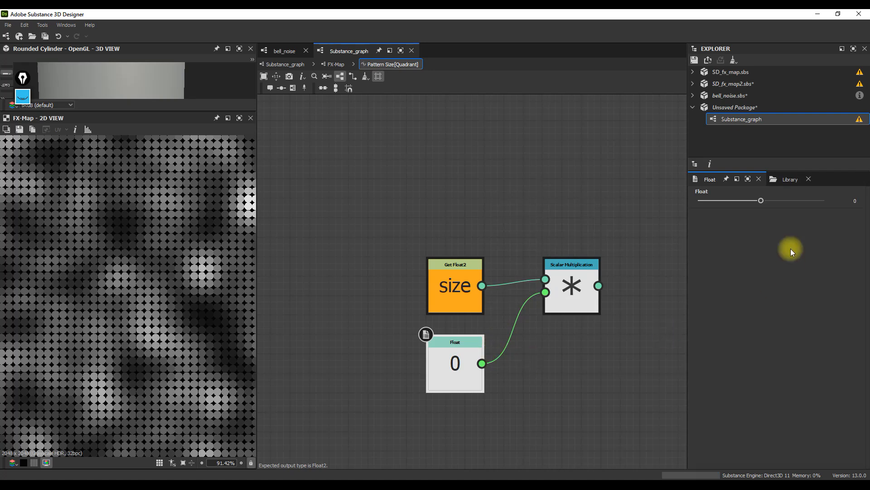
{"action": "left_click_drag", "start_coordinate": [848, 201], "coordinate": [869, 204]}
{"action": "type", "text": "1"}
{"action": "key", "text": "Tab"}
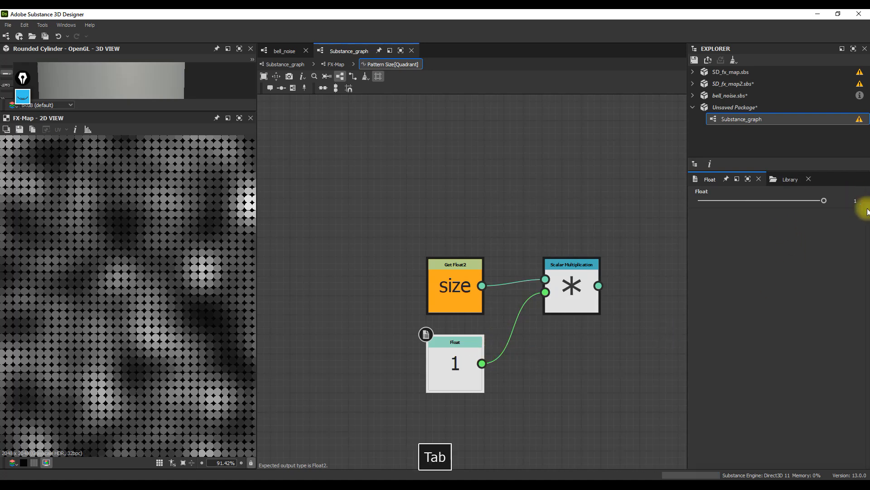
Step: Make Scalar Multiplication the Pattern Size output, set the Float multiplier to 0.63, and inspect the smaller discs
{"action": "right_click", "coordinate": [572, 292]}
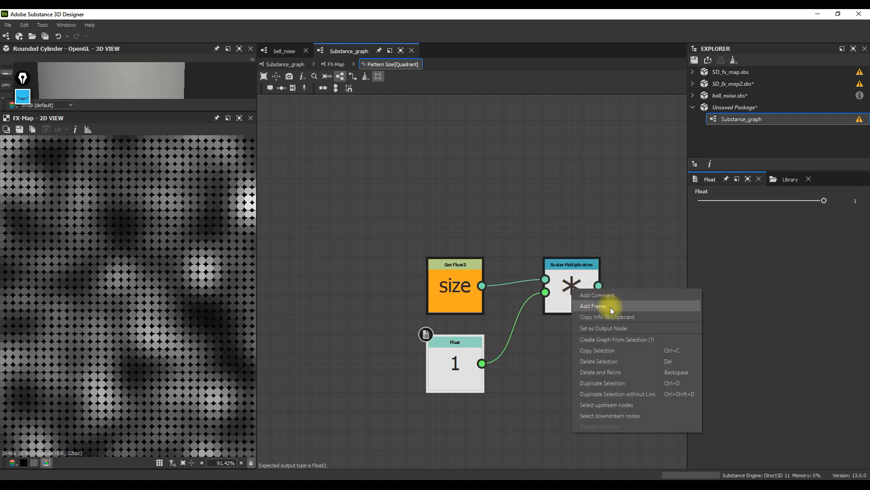
{"action": "left_click", "coordinate": [608, 304]}
{"action": "left_click_drag", "start_coordinate": [822, 201], "coordinate": [800, 201]}
{"action": "scroll", "coordinate": [156, 287], "scroll_direction": "down", "scroll_amount": 4}
{"action": "scroll", "coordinate": [147, 266], "scroll_direction": "up", "scroll_amount": 3}
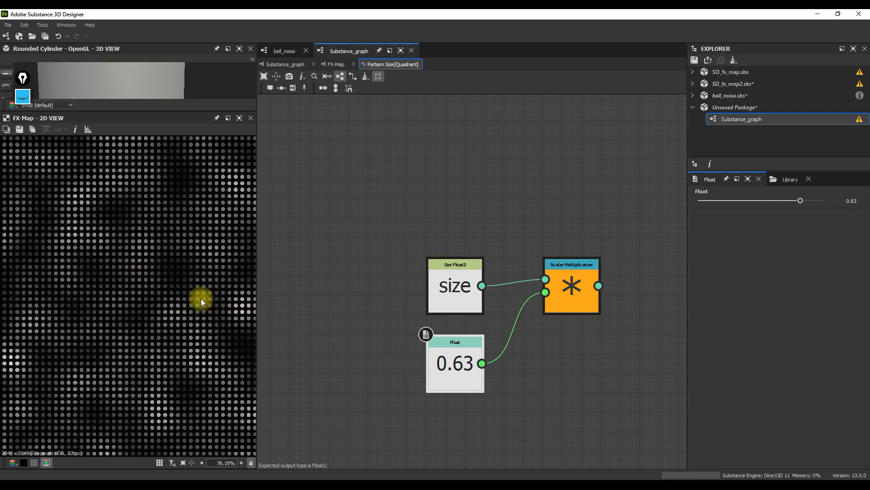
{"action": "scroll", "coordinate": [187, 284], "scroll_direction": "down", "scroll_amount": 5}
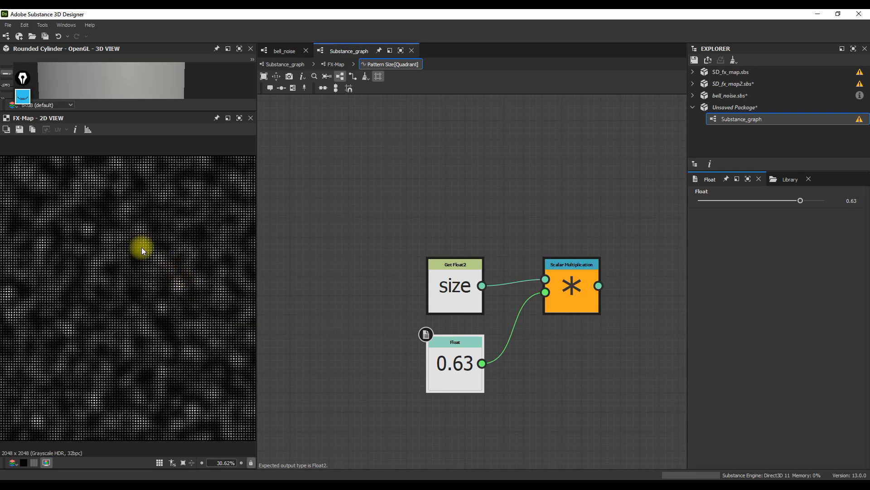
{"action": "scroll", "coordinate": [154, 250], "scroll_direction": "up", "scroll_amount": 5}
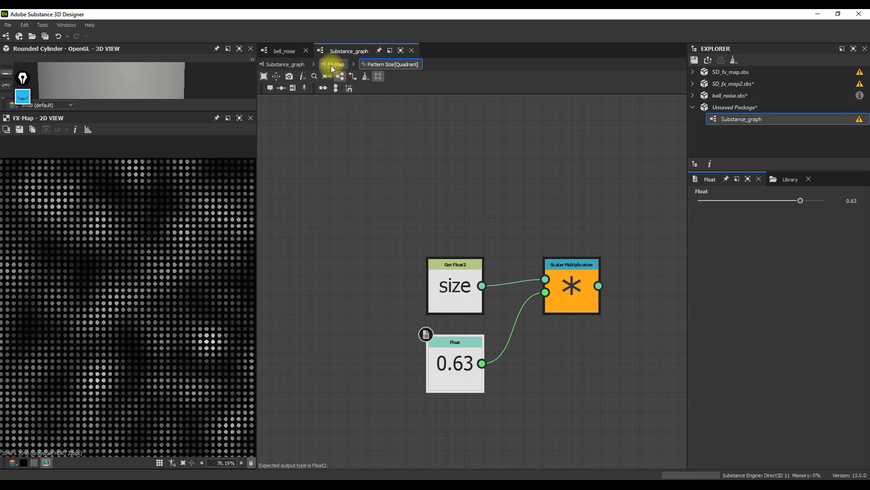
Step: In the main Substance_graph, add a Blend node with Gaussian Noise as background and the disc FX-Map as foreground
{"action": "left_click", "coordinate": [334, 65]}
{"action": "left_click", "coordinate": [285, 64]}
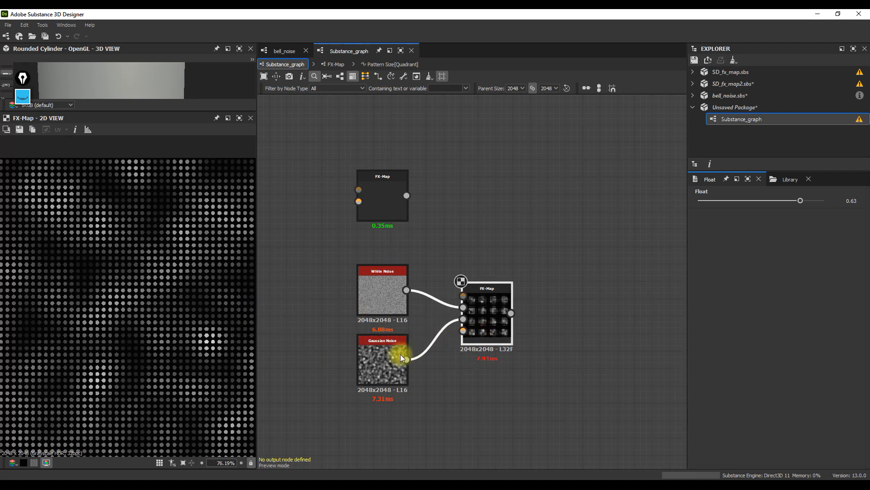
{"action": "left_click_drag", "start_coordinate": [571, 366], "coordinate": [570, 365]}
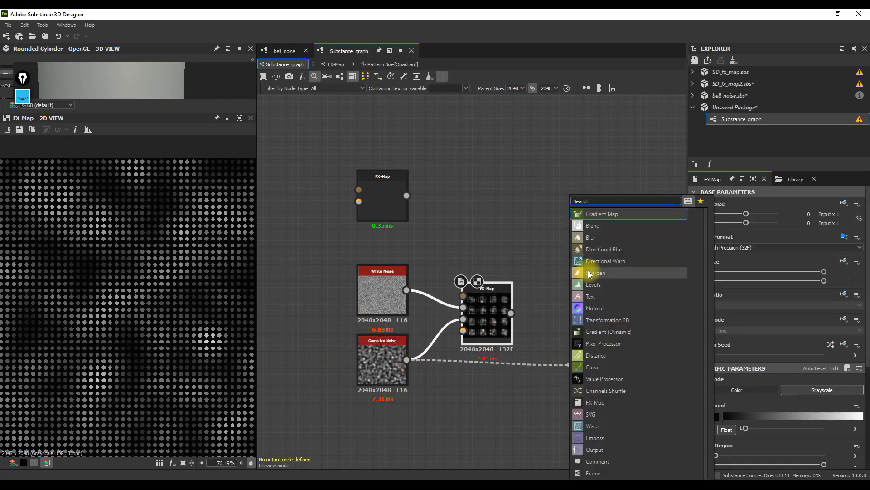
{"action": "left_click", "coordinate": [604, 220]}
{"action": "left_click_drag", "start_coordinate": [511, 313], "coordinate": [568, 348]}
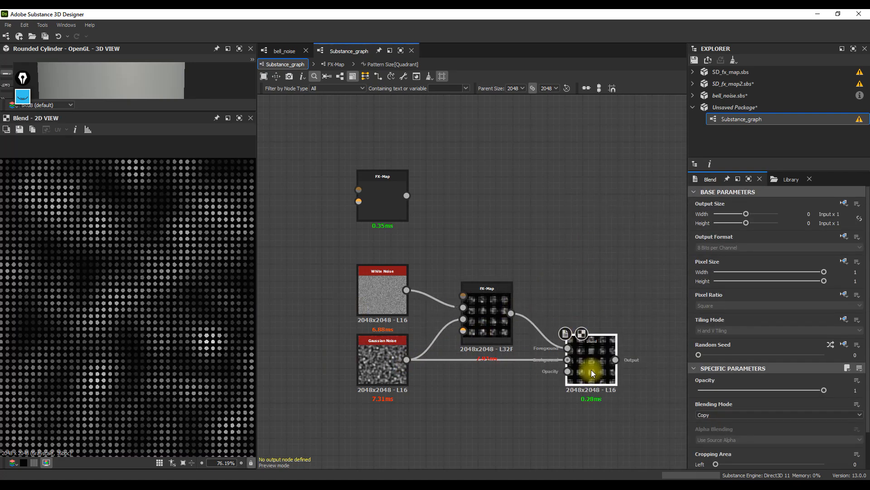
Step: Compare the disc grid with the Gaussian Noise by varying the Blend opacity between 0 and 1, leaving it at 0
{"action": "left_click", "coordinate": [769, 389]}
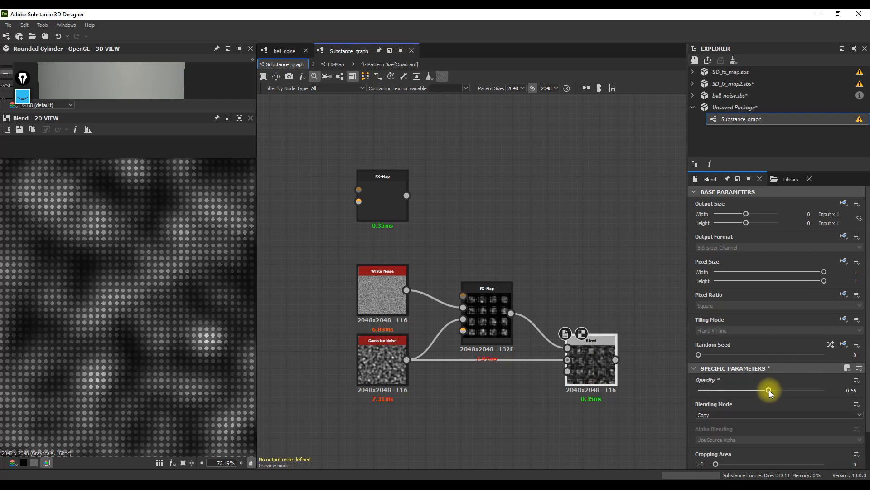
{"action": "left_click_drag", "start_coordinate": [724, 394], "coordinate": [671, 401]}
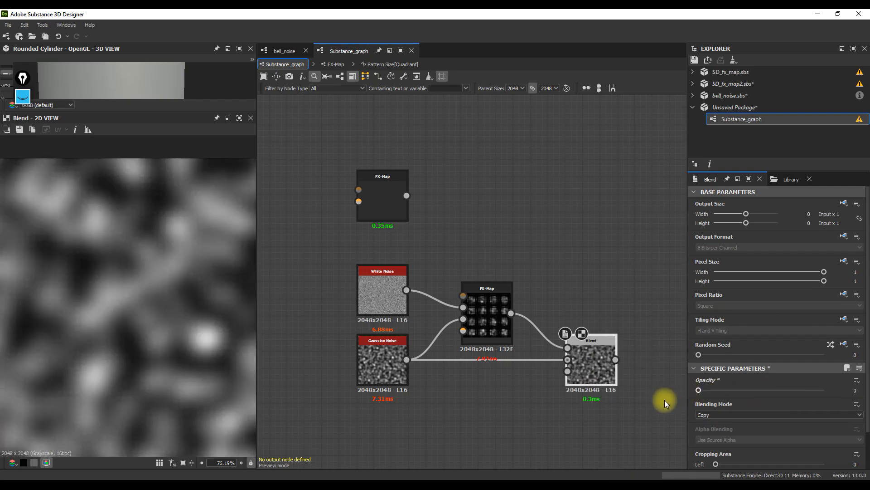
{"action": "left_click_drag", "start_coordinate": [698, 399], "coordinate": [868, 402]}
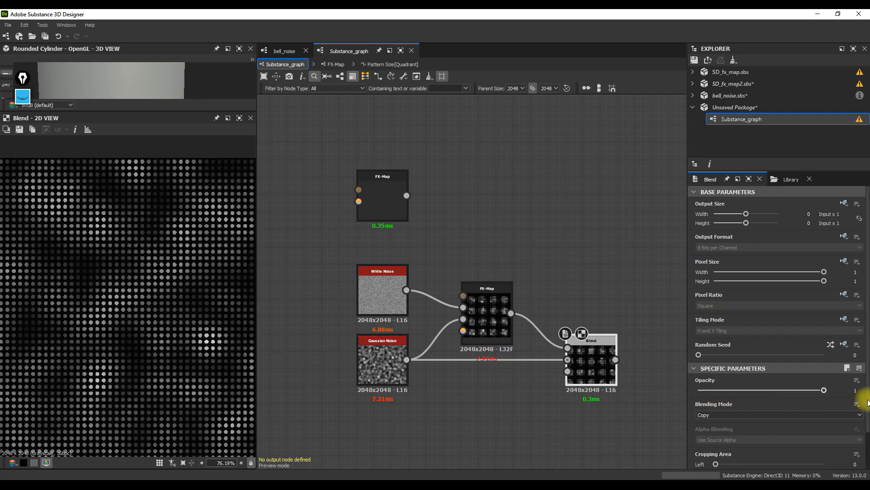
{"action": "left_click_drag", "start_coordinate": [868, 403], "coordinate": [413, 346]}
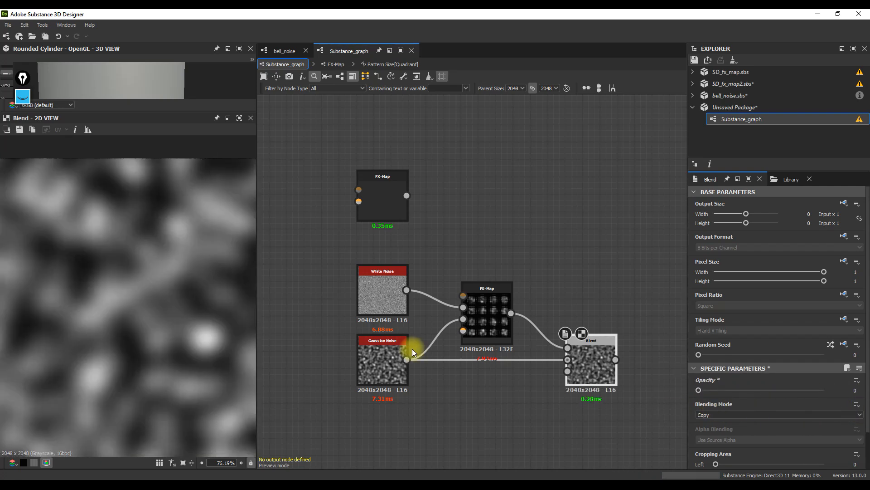
{"action": "scroll", "coordinate": [468, 318], "scroll_direction": "up", "scroll_amount": 1}
{"action": "left_click", "coordinate": [472, 318]}
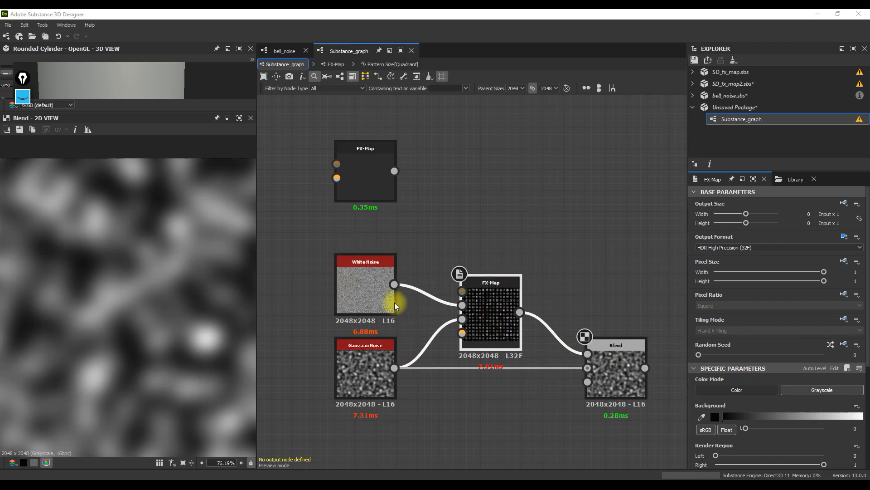
Step: Add a Float input parameter to Substance_graph with the identifier lum_random and a default value of 0
{"action": "left_click", "coordinate": [505, 171]}
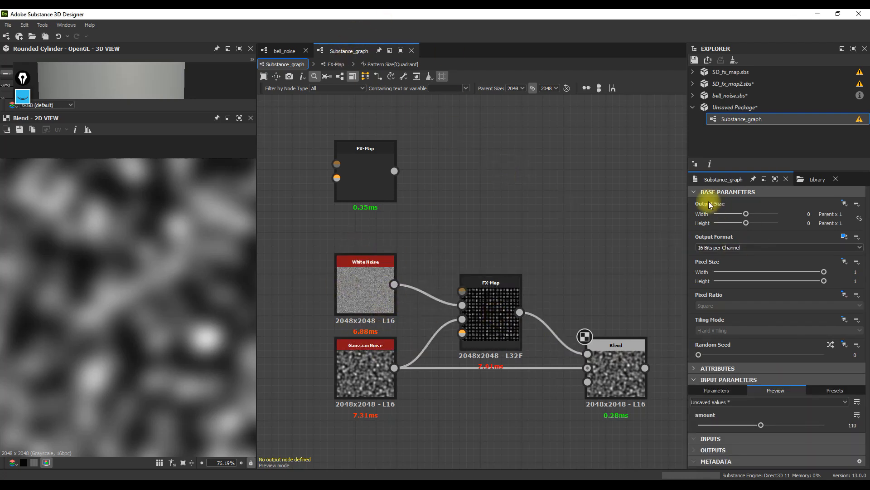
{"action": "left_click", "coordinate": [693, 192]}
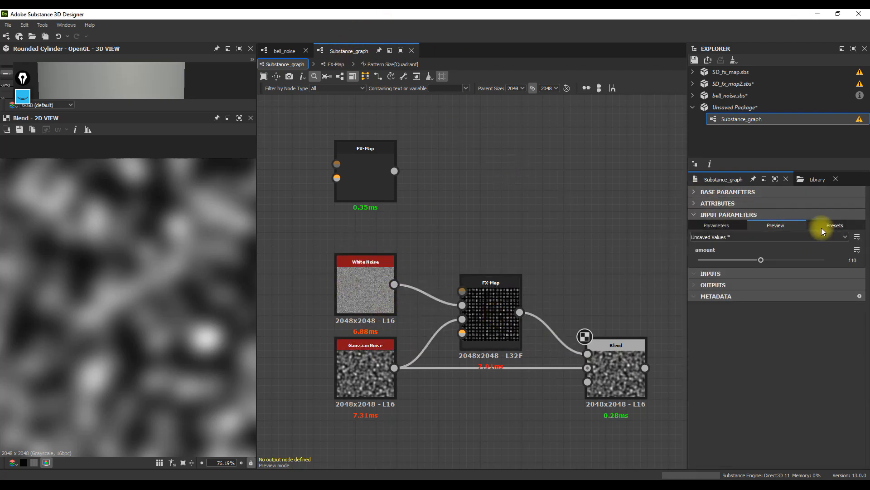
{"action": "left_click", "coordinate": [717, 225]}
{"action": "left_click", "coordinate": [847, 234]}
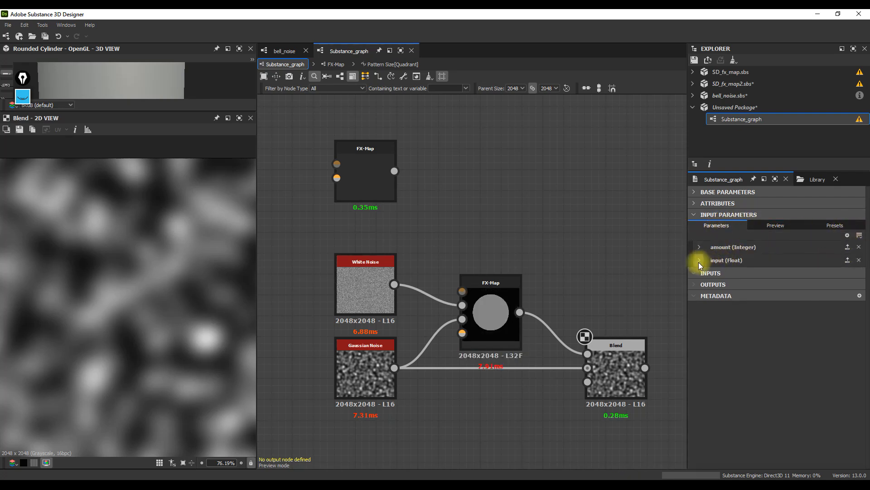
{"action": "left_click", "coordinate": [699, 262]}
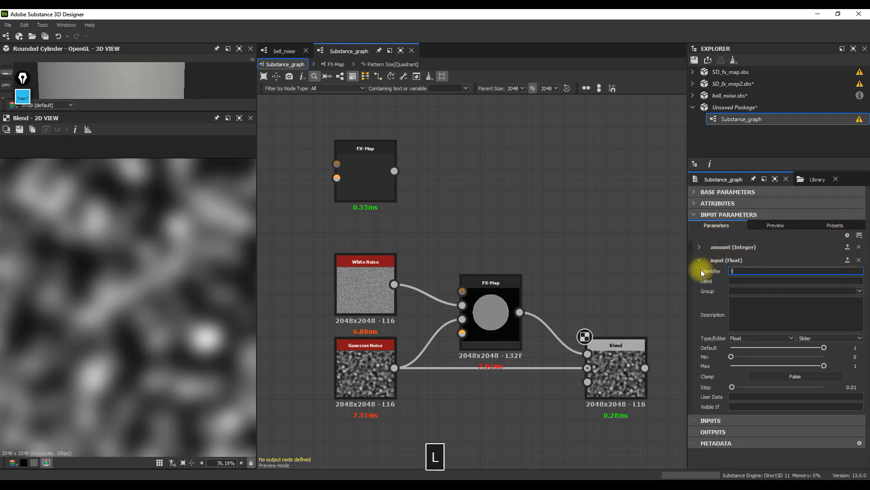
{"action": "type", "text": "lum_random"}
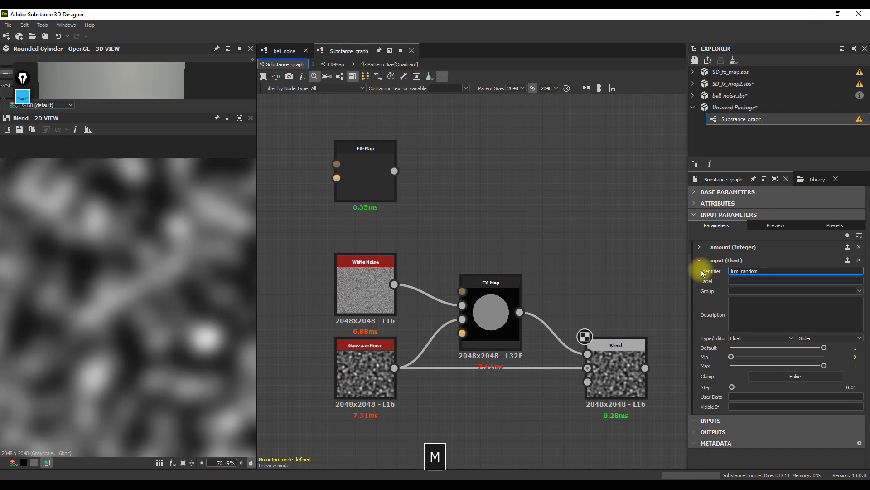
{"action": "scroll", "coordinate": [568, 247], "scroll_direction": "down", "scroll_amount": 3}
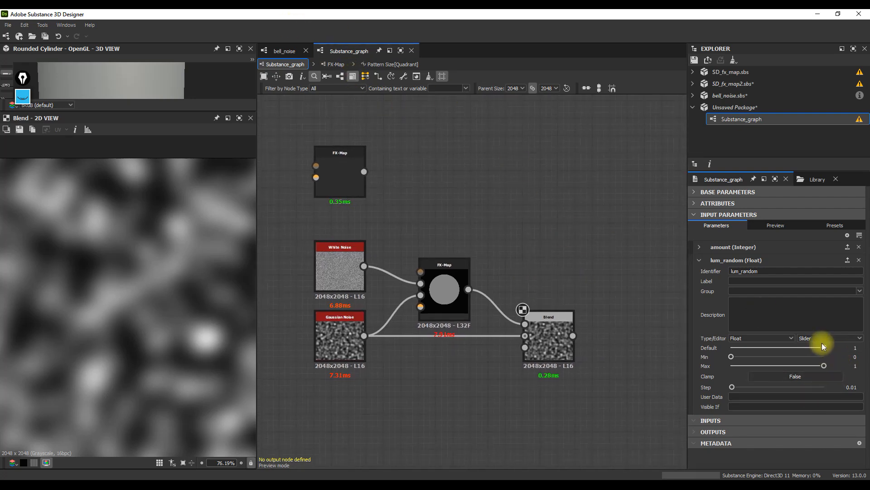
{"action": "left_click_drag", "start_coordinate": [824, 348], "coordinate": [728, 347]}
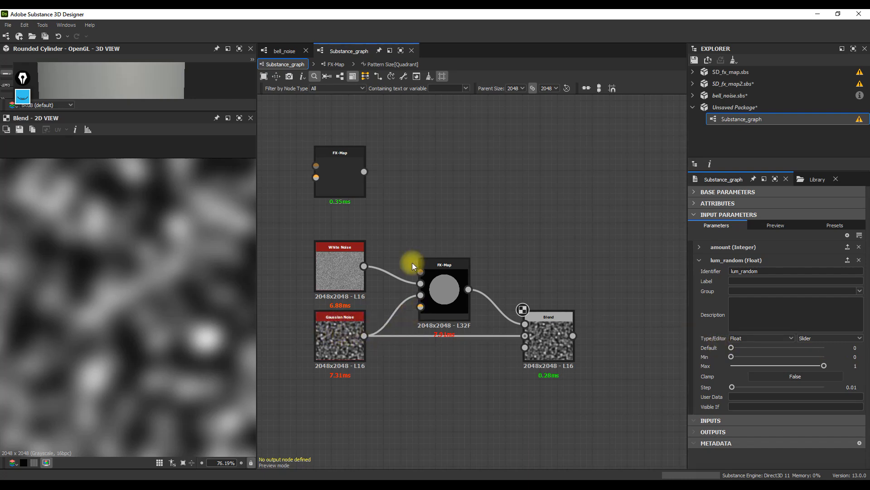
Step: Display the disc FX-Map in the 2D view with the graph's input parameters in preview
{"action": "double_click", "coordinate": [452, 296]}
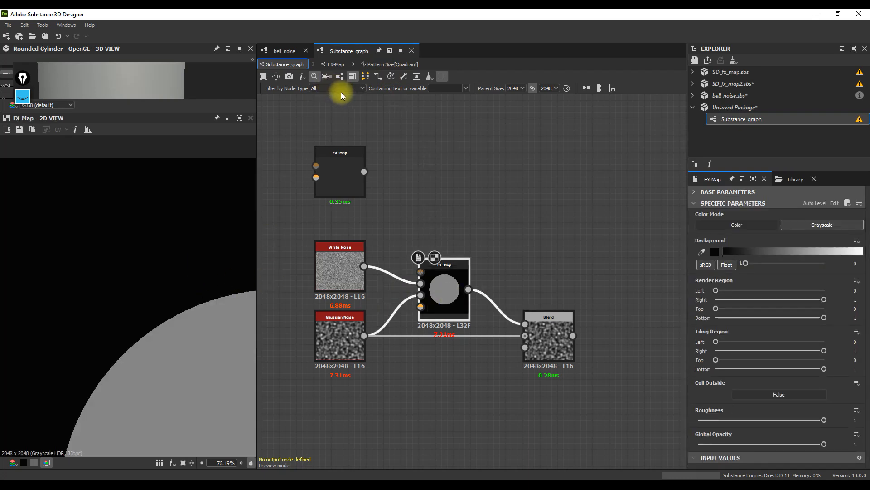
{"action": "left_click", "coordinate": [535, 225]}
{"action": "left_click", "coordinate": [777, 225]}
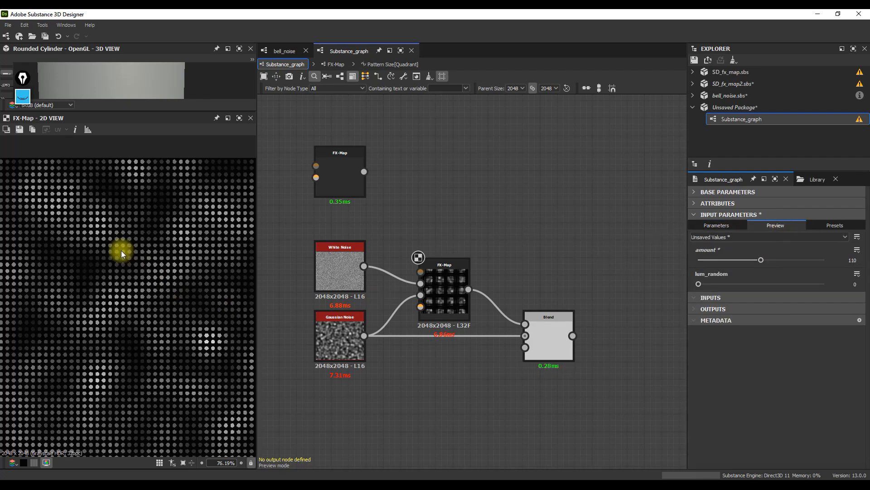
Step: In the Quadrant's Pattern Size function, set the size Get Float2 node as output and delete the Scalar Multiplication and 0.63 Float nodes
{"action": "scroll", "coordinate": [124, 260], "scroll_direction": "down", "scroll_amount": 5}
{"action": "scroll", "coordinate": [168, 330], "scroll_direction": "up", "scroll_amount": 5}
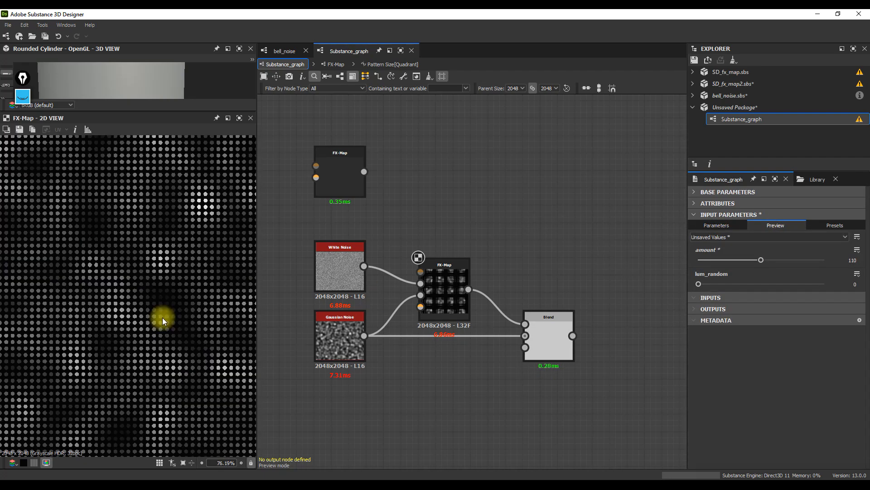
{"action": "left_click", "coordinate": [440, 292]}
{"action": "key", "text": "ctrl+e"}
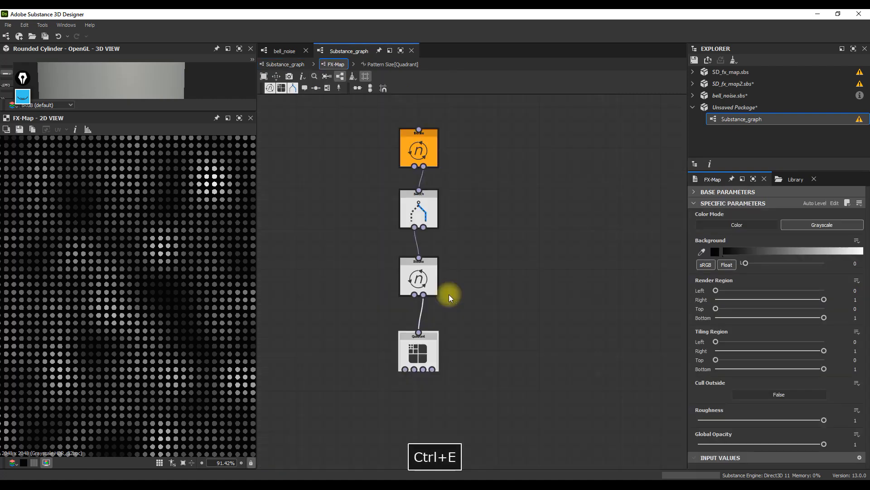
{"action": "left_click", "coordinate": [418, 352]}
{"action": "left_click", "coordinate": [846, 289]}
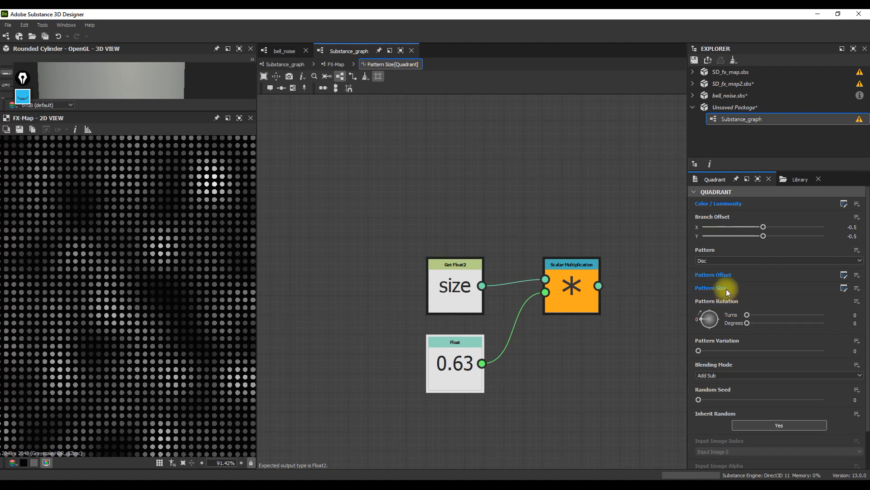
{"action": "right_click", "coordinate": [450, 282]}
{"action": "left_click", "coordinate": [488, 323]}
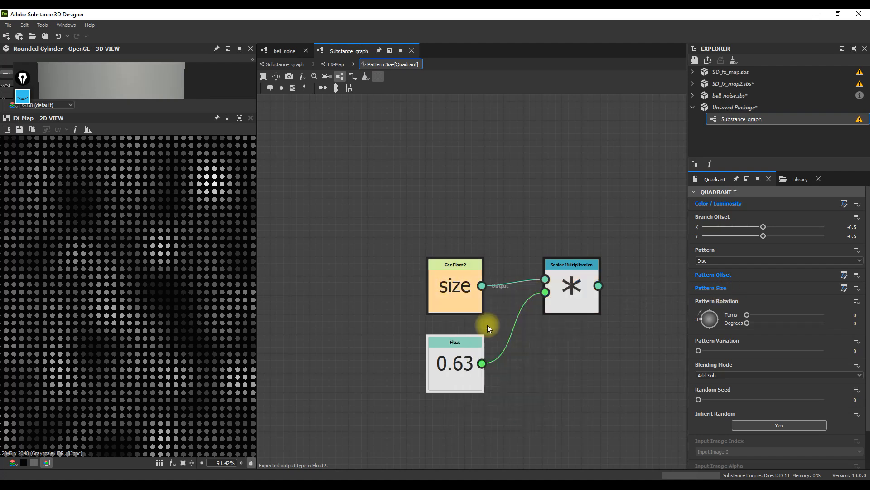
{"action": "left_click", "coordinate": [575, 297]}
{"action": "key", "text": "Delete"}
{"action": "left_click", "coordinate": [471, 363]}
{"action": "key", "text": "Delete"}
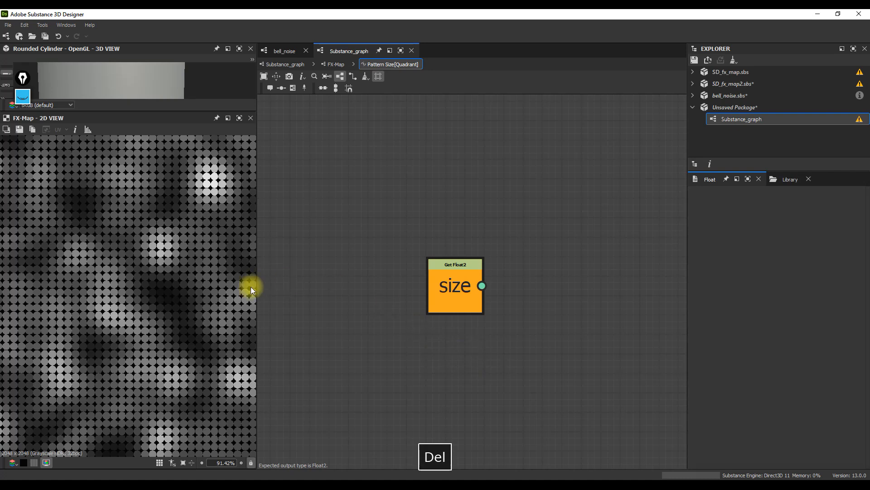
{"action": "scroll", "coordinate": [226, 290], "scroll_direction": "down", "scroll_amount": 2}
Step: In the Quadrant's Color / Luminosity function, duplicate the Sample Gray node connected to position
{"action": "left_click", "coordinate": [335, 64]}
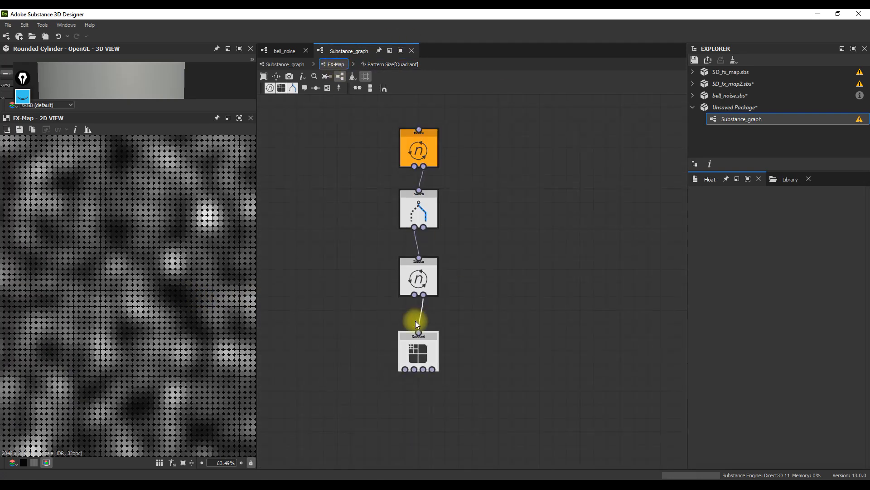
{"action": "left_click", "coordinate": [425, 347]}
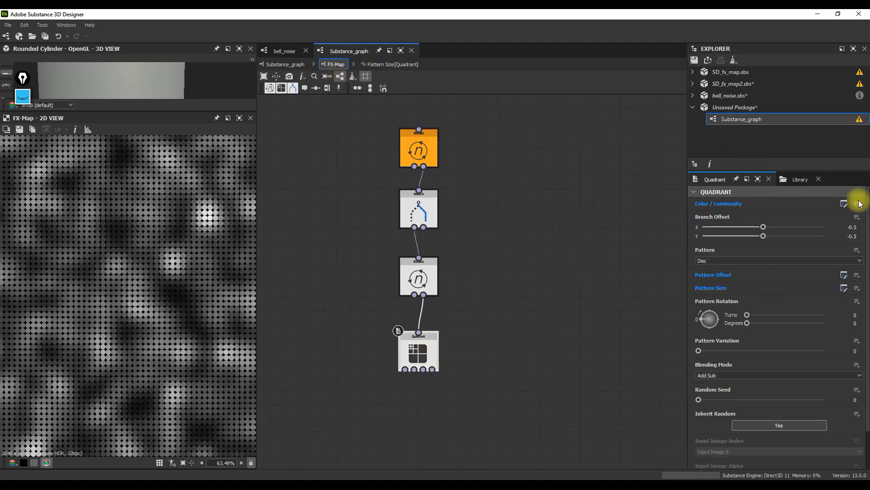
{"action": "left_click", "coordinate": [844, 204]}
{"action": "middle_click_drag", "start_coordinate": [513, 383], "coordinate": [485, 324]}
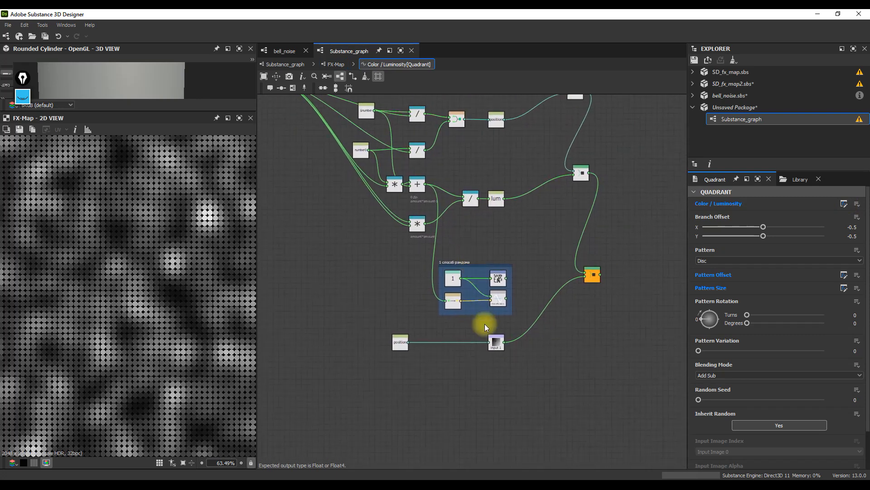
{"action": "left_click", "coordinate": [499, 345]}
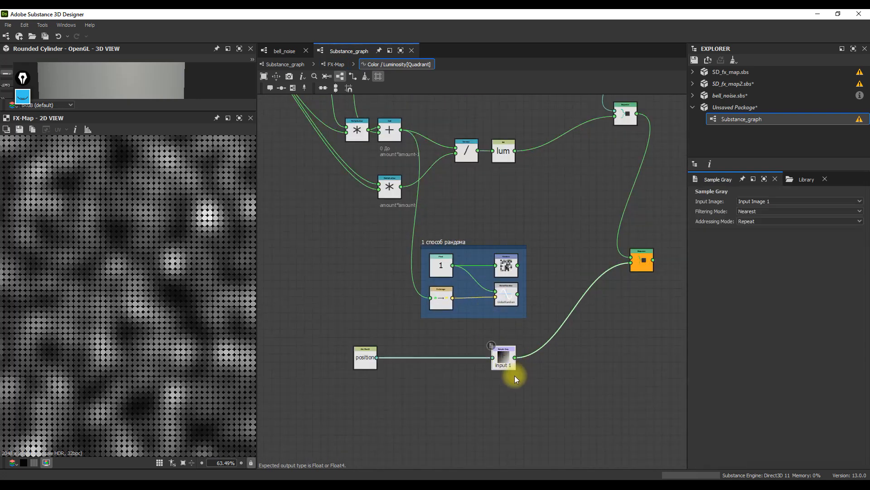
{"action": "scroll", "coordinate": [505, 355], "scroll_direction": "up", "scroll_amount": 3}
{"action": "key", "text": "ctrl+d"}
{"action": "left_click", "coordinate": [505, 410]}
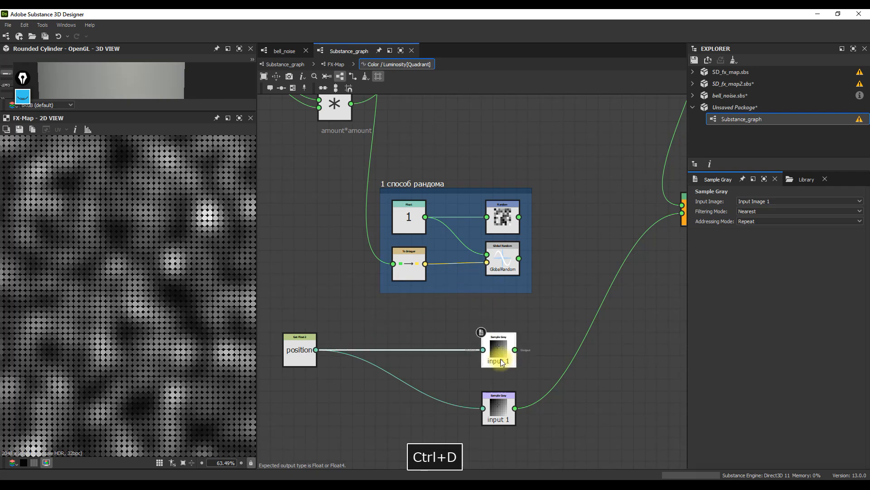
Step: Set the duplicated Sample Gray node to Input Image 0 and space it above the Input Image 1 sampler
{"action": "left_click", "coordinate": [823, 212]}
{"action": "left_click", "coordinate": [804, 201]}
{"action": "left_click", "coordinate": [772, 208]}
{"action": "scroll", "coordinate": [515, 365], "scroll_direction": "up", "scroll_amount": 2}
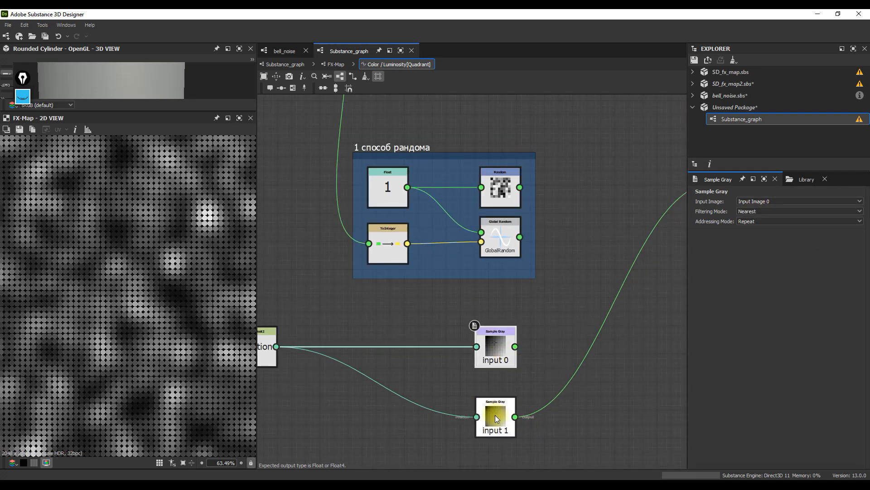
{"action": "left_click_drag", "start_coordinate": [494, 360], "coordinate": [506, 379]}
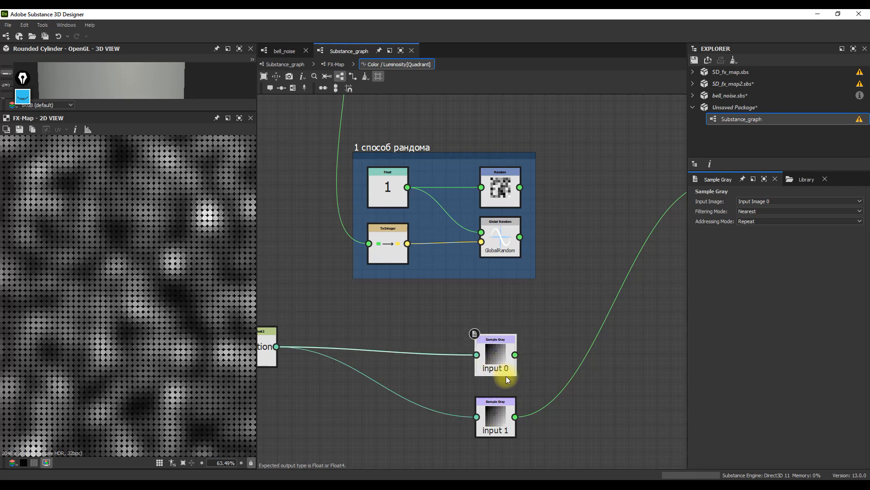
{"action": "scroll", "coordinate": [516, 349], "scroll_direction": "down", "scroll_amount": 2}
{"action": "left_click_drag", "start_coordinate": [483, 334], "coordinate": [490, 307]}
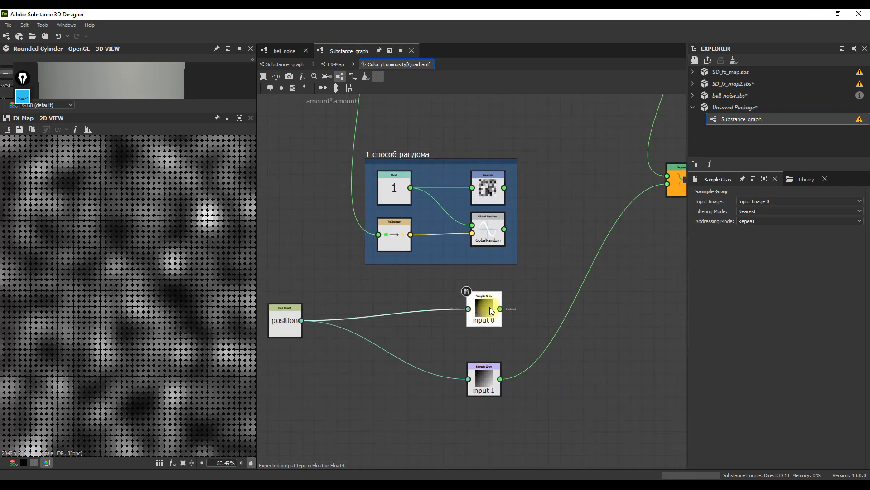
Step: Add the comment "random" to the Input Image 0 sampler and "gausian" to the Input Image 1 sampler
{"action": "right_click", "coordinate": [485, 312]}
{"action": "left_click", "coordinate": [529, 315]}
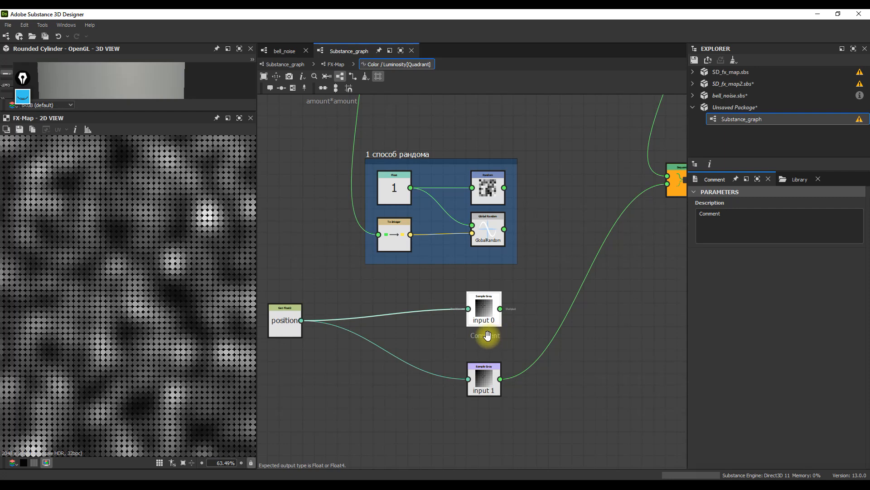
{"action": "double_click", "coordinate": [725, 219]}
{"action": "type", "text": "ra"}
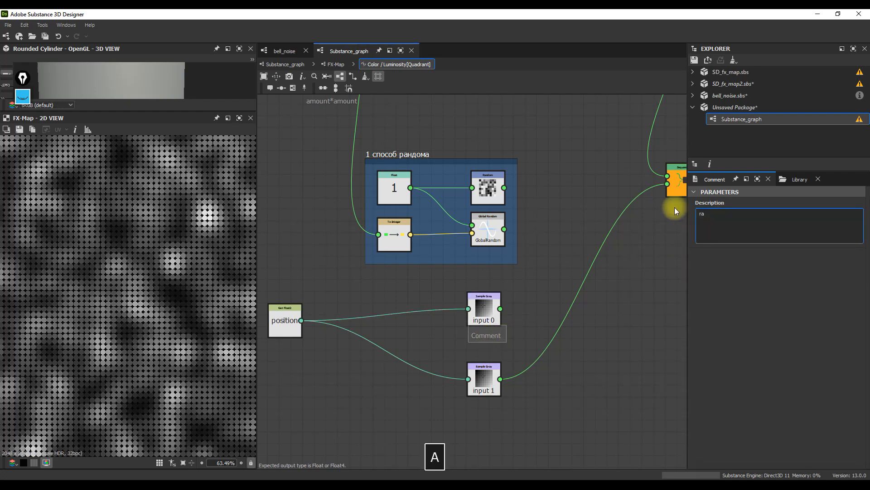
{"action": "type", "text": "ndom"}
{"action": "left_click", "coordinate": [484, 380]}
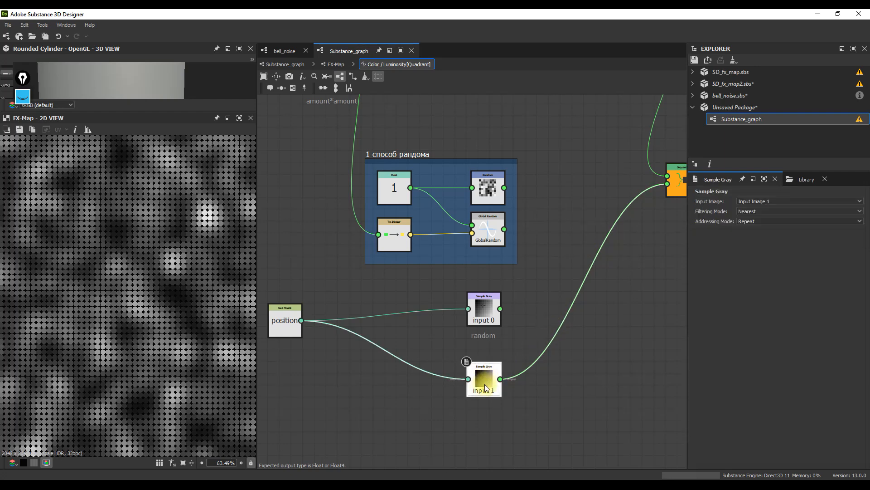
{"action": "right_click", "coordinate": [482, 383]}
{"action": "left_click", "coordinate": [517, 243]}
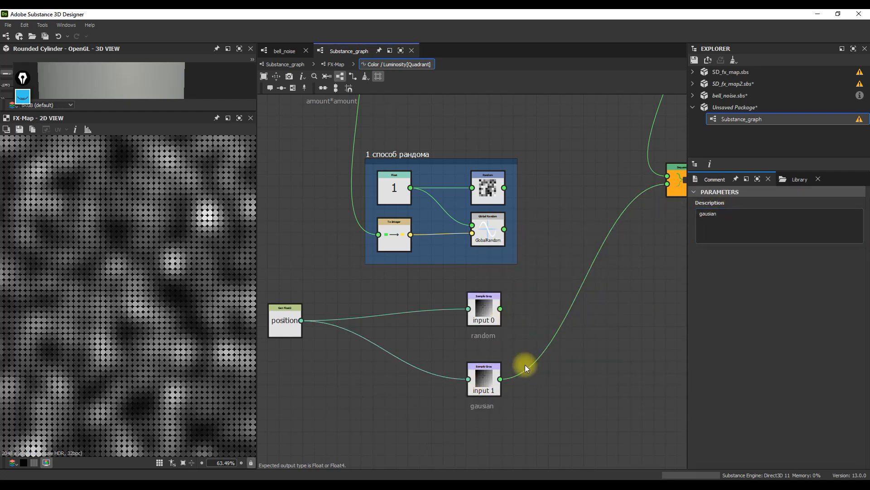
Step: Add a Get Float node below the two samplers and set its variable to lum_random
{"action": "middle_click_drag", "start_coordinate": [525, 364], "coordinate": [517, 260]}
{"action": "scroll", "coordinate": [517, 260], "scroll_direction": "down", "scroll_amount": 1}
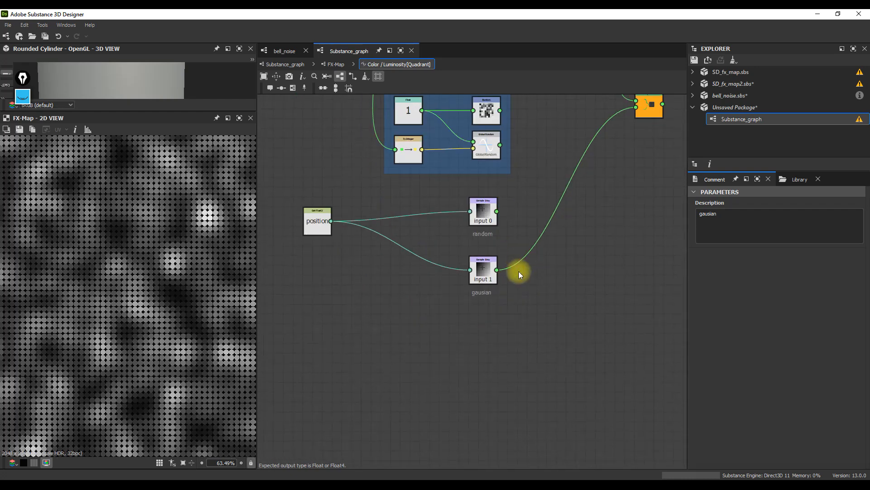
{"action": "key", "text": "space"}
{"action": "type", "text": "get"}
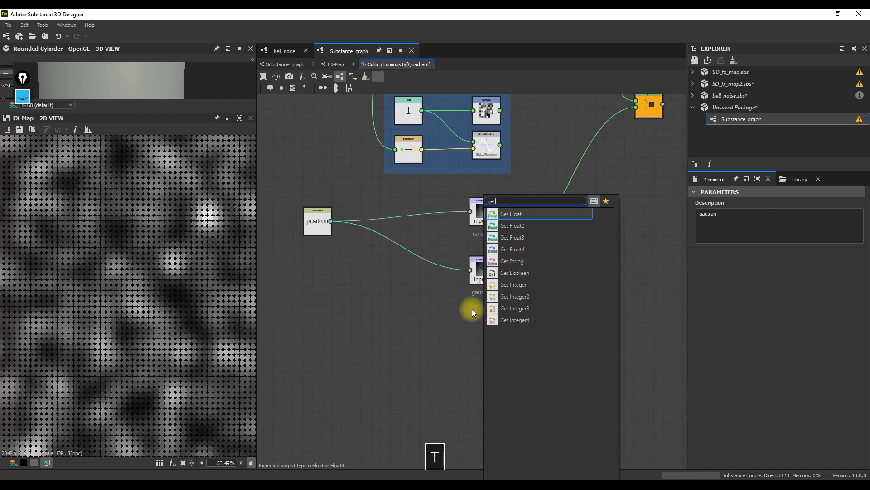
{"action": "left_click", "coordinate": [534, 213]}
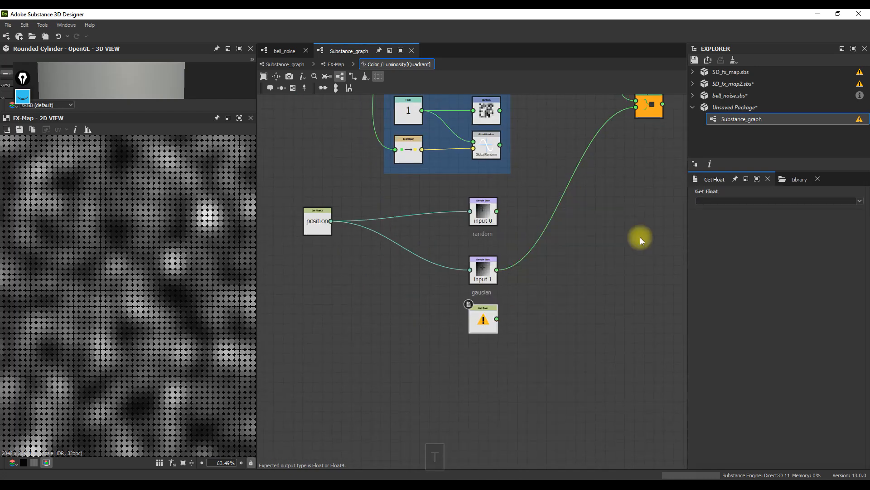
{"action": "left_click", "coordinate": [858, 201]}
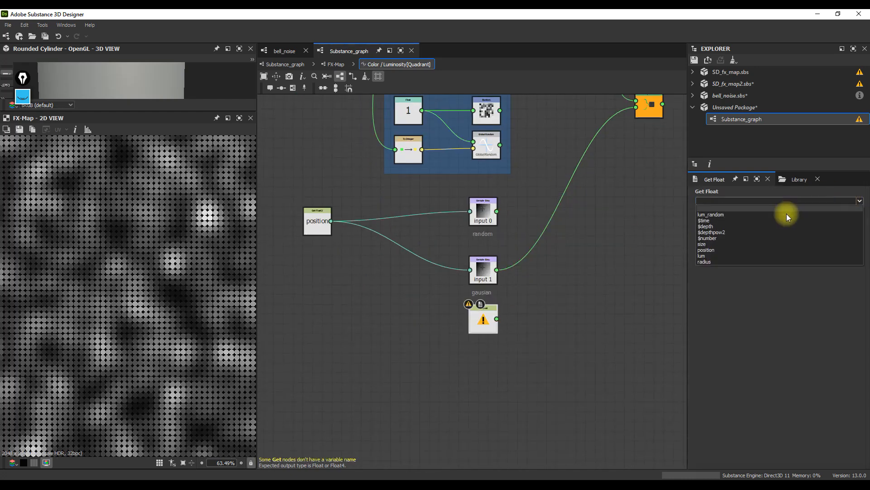
{"action": "left_click", "coordinate": [719, 214]}
Step: Add a Linear Interpolation node with the gausian sampler as its first value and the random sampler as its second
{"action": "left_click_drag", "start_coordinate": [497, 211], "coordinate": [554, 254]}
{"action": "scroll", "coordinate": [588, 281], "scroll_direction": "down", "scroll_amount": 1}
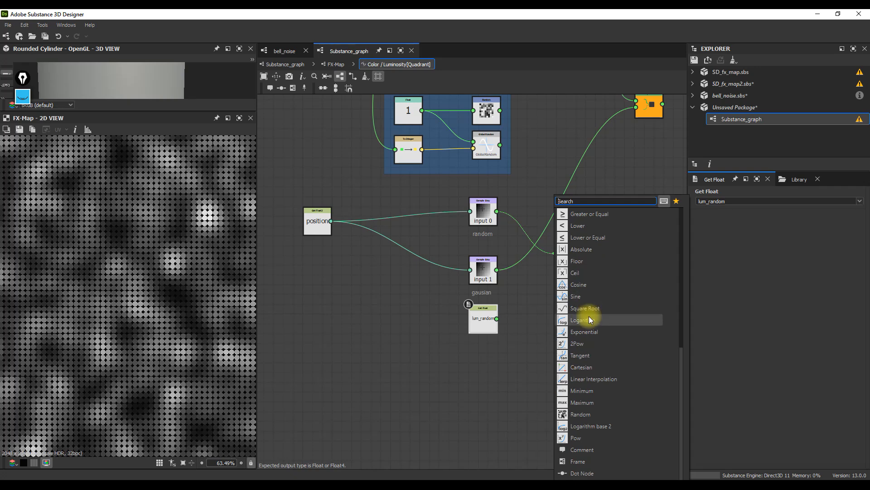
{"action": "left_click", "coordinate": [595, 378]}
{"action": "scroll", "coordinate": [563, 261], "scroll_direction": "up", "scroll_amount": 2}
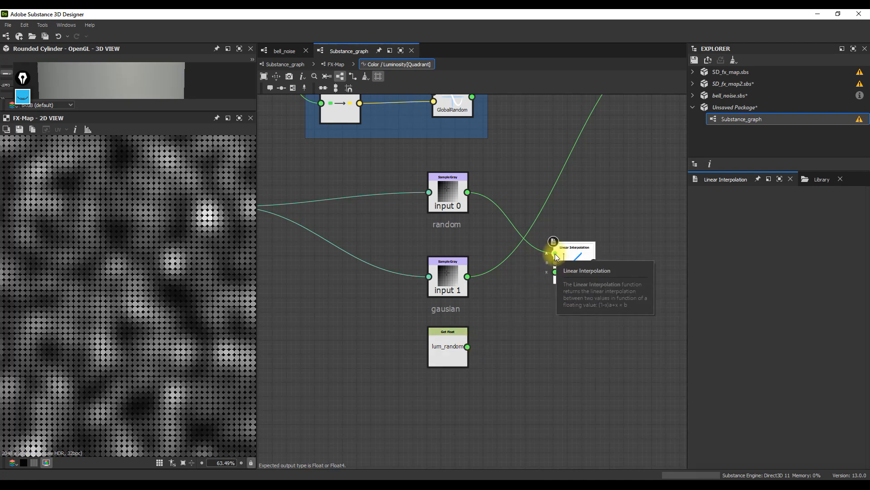
{"action": "left_click_drag", "start_coordinate": [469, 277], "coordinate": [564, 253]}
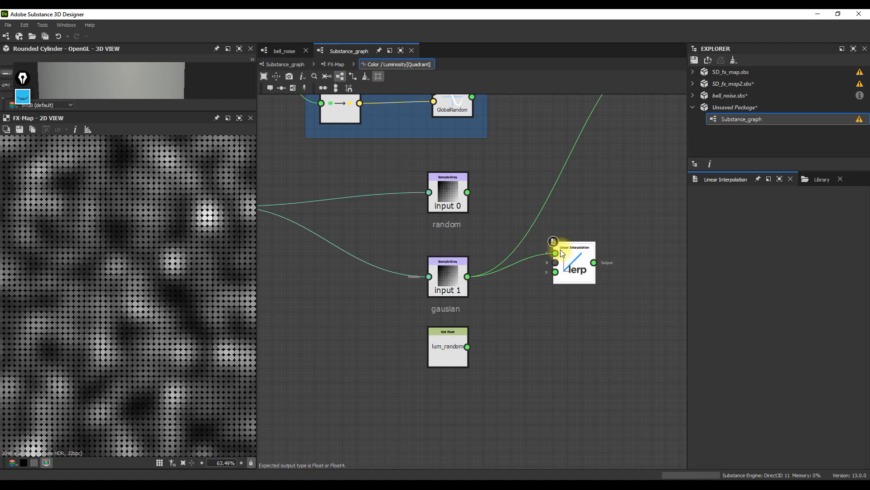
{"action": "left_click_drag", "start_coordinate": [468, 192], "coordinate": [556, 262]}
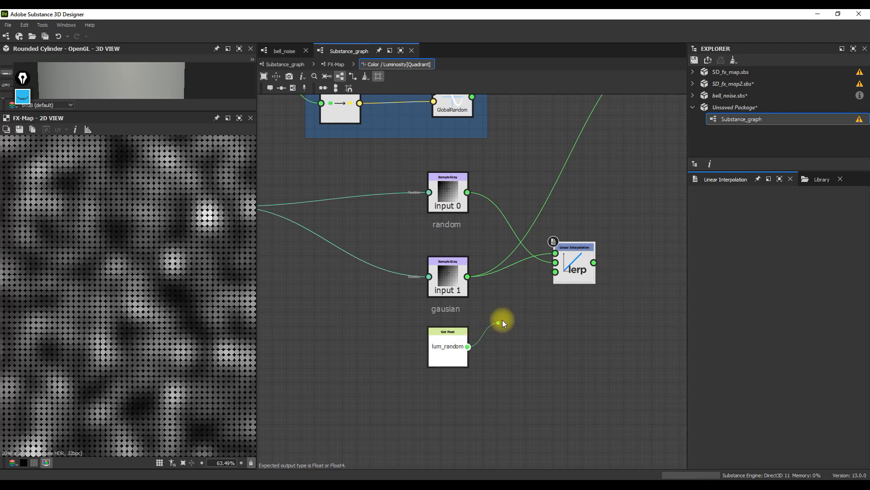
Step: Connect lum_random as the interpolation factor and route the Linear Interpolation output into the final Sequence node in place of the gausian sampler
{"action": "scroll", "coordinate": [555, 282], "scroll_direction": "down", "scroll_amount": 3}
{"action": "left_click_drag", "start_coordinate": [440, 307], "coordinate": [528, 296], "text": "shift"}
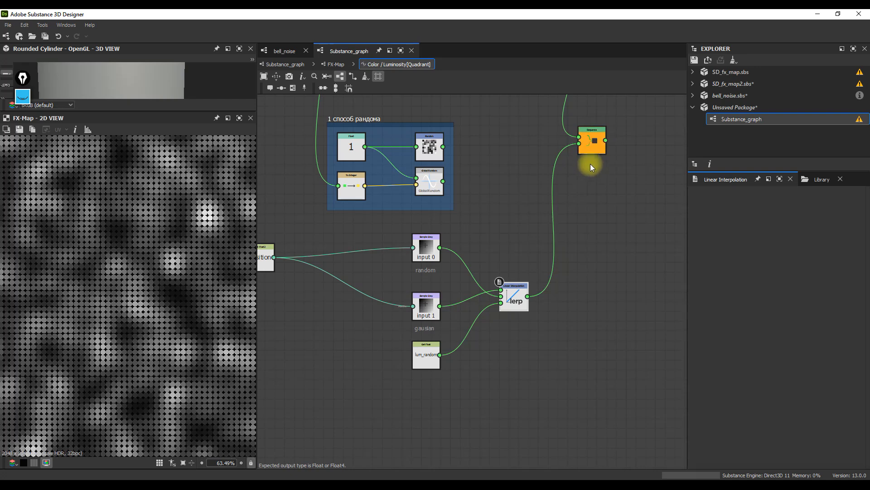
{"action": "scroll", "coordinate": [590, 153], "scroll_direction": "down", "scroll_amount": 1}
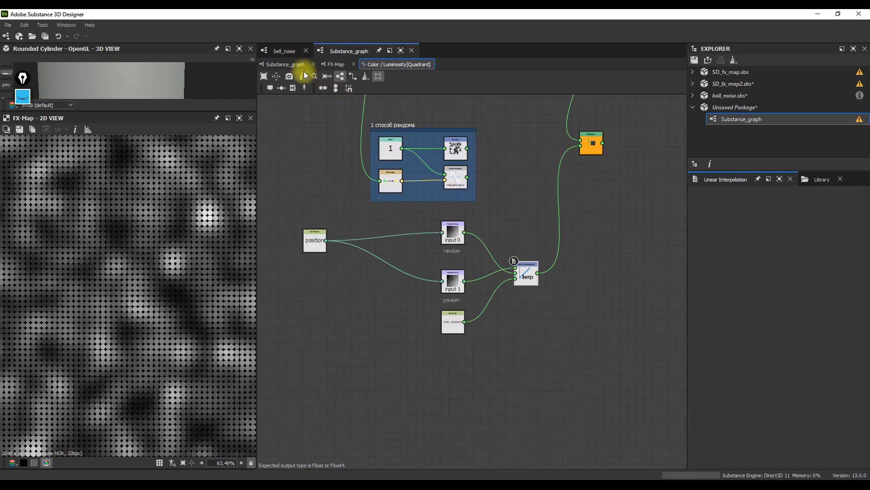
Step: Return to Substance_graph and try the lum_random preview value at about 0.22
{"action": "left_click", "coordinate": [286, 64]}
{"action": "scroll", "coordinate": [183, 273], "scroll_direction": "down", "scroll_amount": 1}
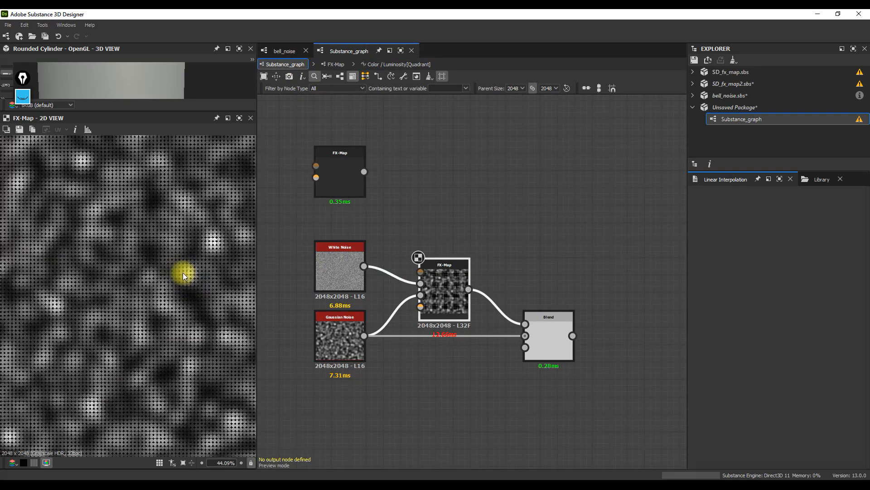
{"action": "left_click", "coordinate": [480, 398]}
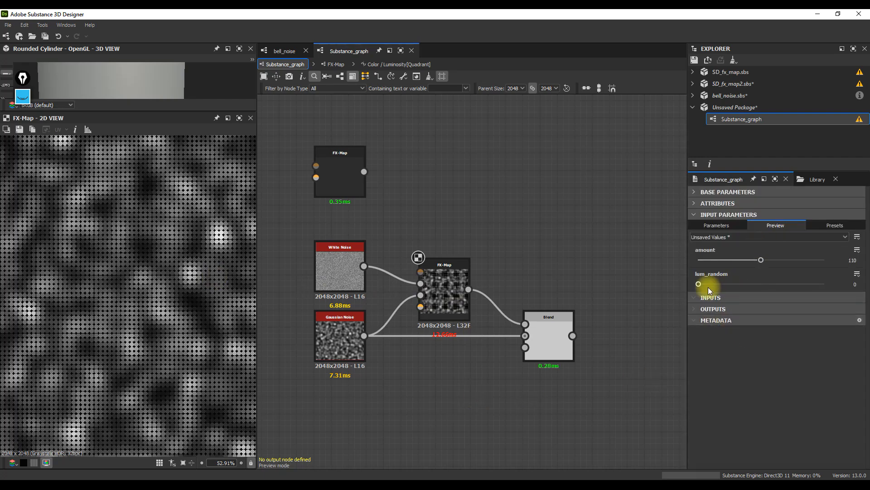
{"action": "left_click_drag", "start_coordinate": [700, 287], "coordinate": [727, 285]}
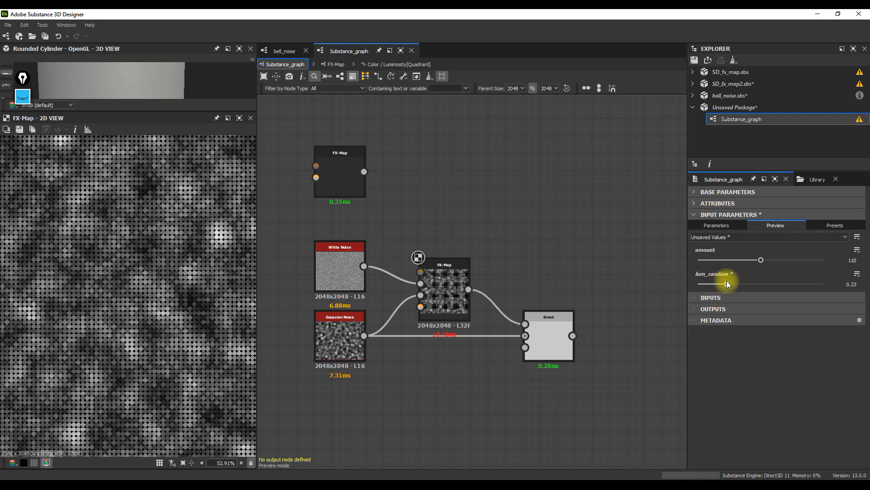
Step: Inside the connected FX-Map, change the Quadrant's pattern to Square
{"action": "left_click", "coordinate": [436, 290]}
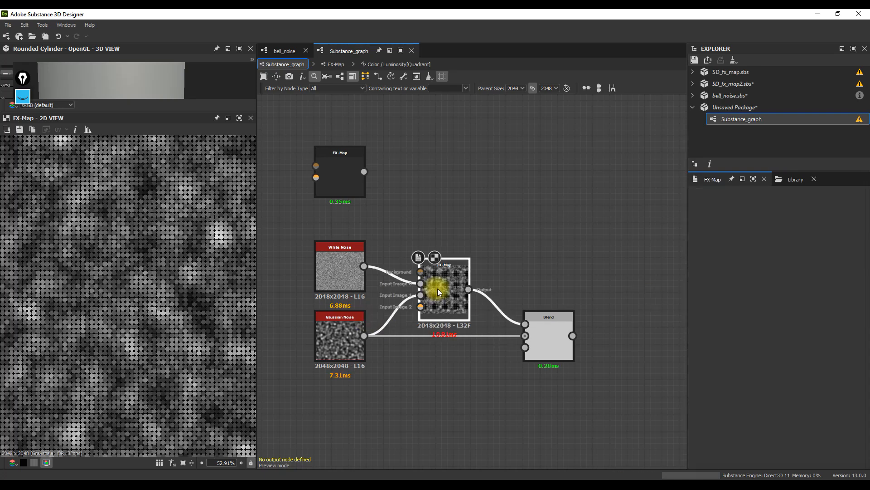
{"action": "key", "text": "ctrl+e"}
{"action": "left_click", "coordinate": [429, 345]}
{"action": "left_click", "coordinate": [736, 261]}
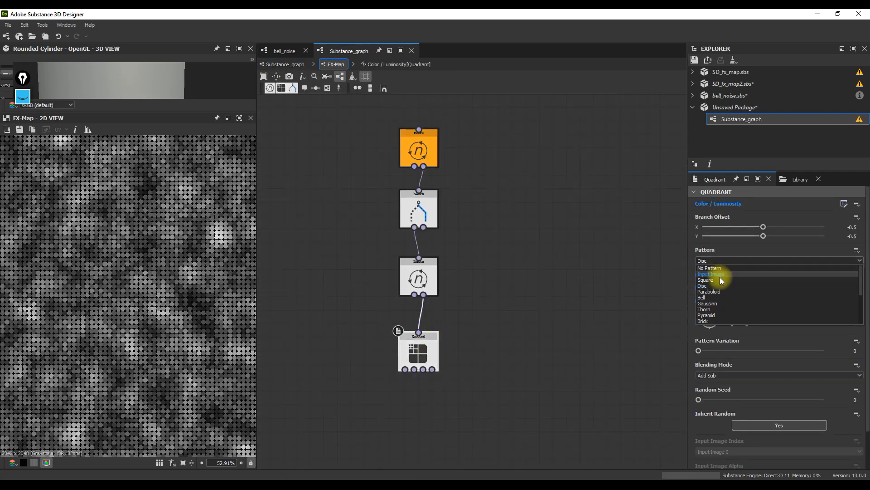
{"action": "left_click", "coordinate": [723, 284]}
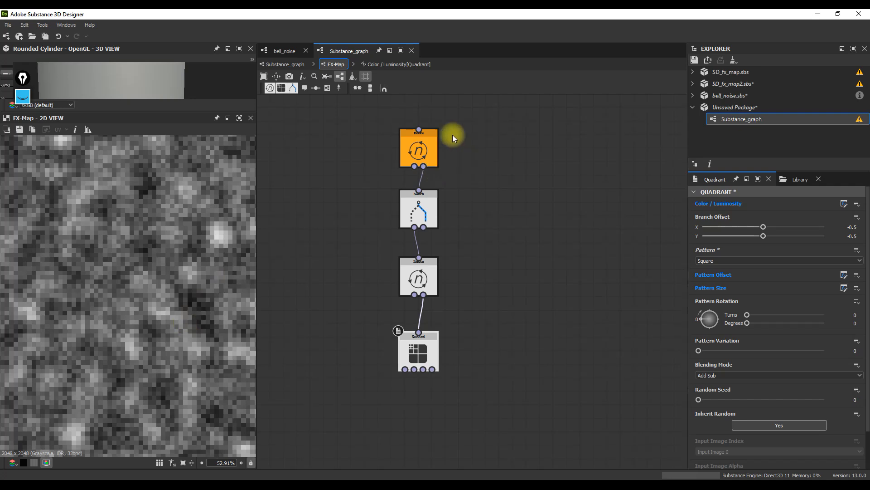
Step: Back in Substance_graph, set the lum_random preview value to 0.18 and view the whole FX-Map texture
{"action": "left_click", "coordinate": [287, 65]}
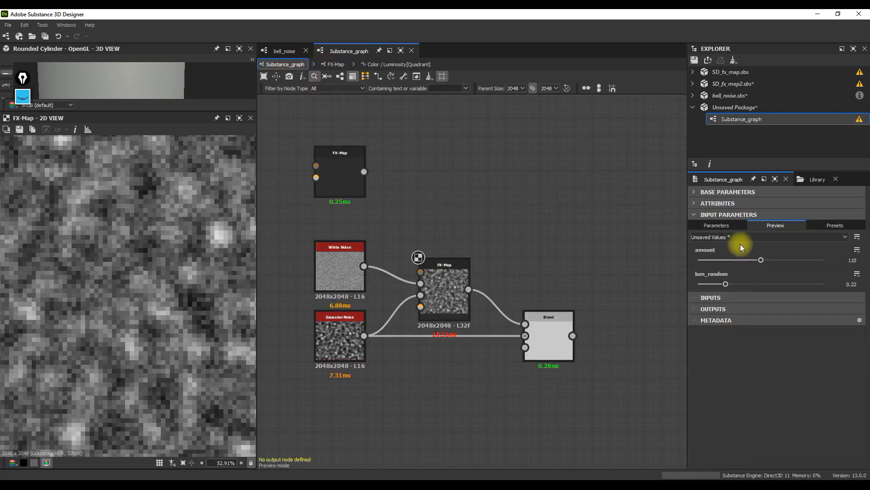
{"action": "mouse_move", "coordinate": [726, 285]}
{"action": "left_mouse_down"}
{"action": "mouse_move", "coordinate": [691, 289]}
{"action": "mouse_move", "coordinate": [722, 286]}
{"action": "left_mouse_up"}
{"action": "scroll", "coordinate": [158, 283], "scroll_direction": "down", "scroll_amount": 5}
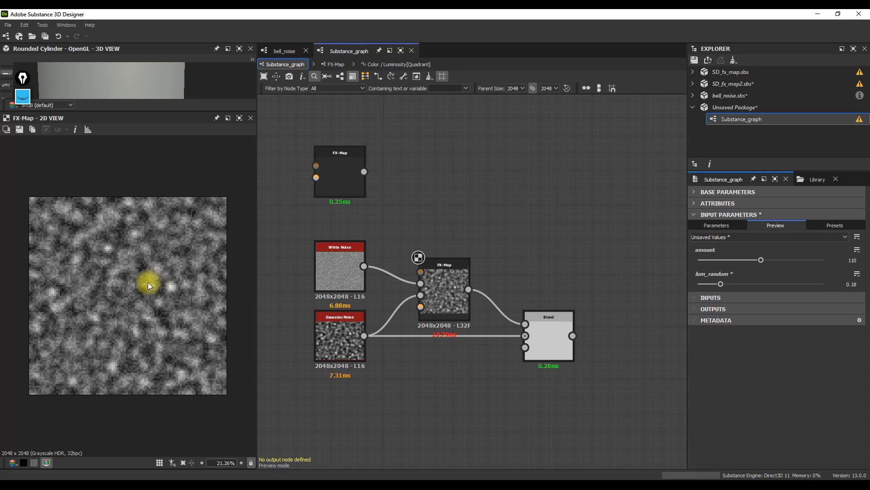
Step: Try the lum_random preview value at 1 and inspect the whole FX-Map texture
{"action": "scroll", "coordinate": [150, 282], "scroll_direction": "up", "scroll_amount": 3}
{"action": "left_click_drag", "start_coordinate": [721, 284], "coordinate": [854, 287]}
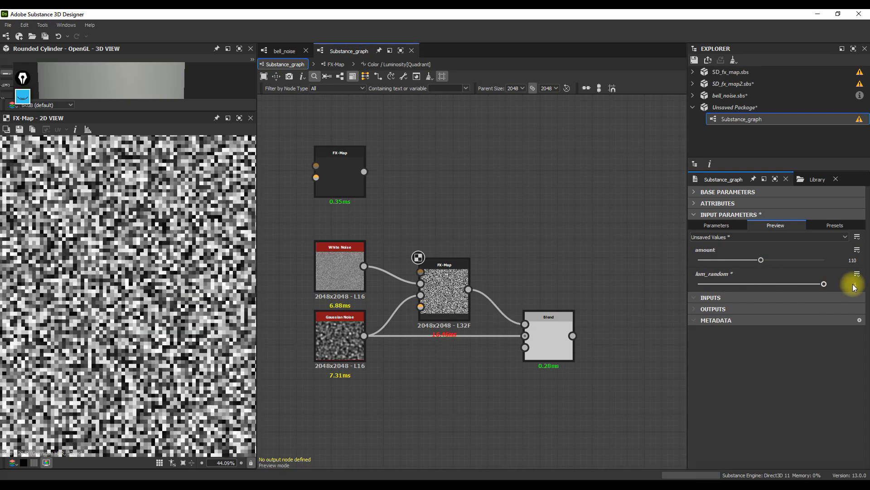
{"action": "scroll", "coordinate": [156, 271], "scroll_direction": "down", "scroll_amount": 5}
{"action": "scroll", "coordinate": [142, 298], "scroll_direction": "up", "scroll_amount": 1}
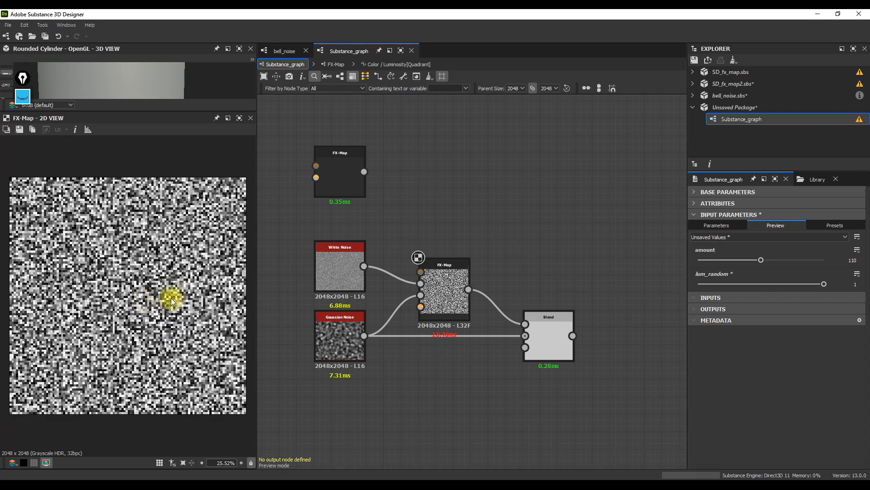
Step: Set the amount preview value to 220 and lum_random to 0.44, and inspect the FX-Map texture up close and as a whole
{"action": "left_click_drag", "start_coordinate": [821, 284], "coordinate": [706, 266]}
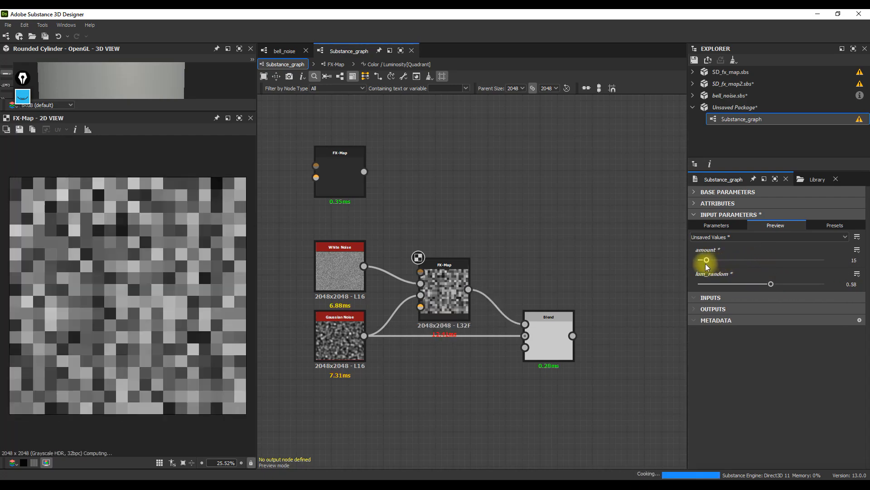
{"action": "left_click_drag", "start_coordinate": [771, 286], "coordinate": [792, 256]}
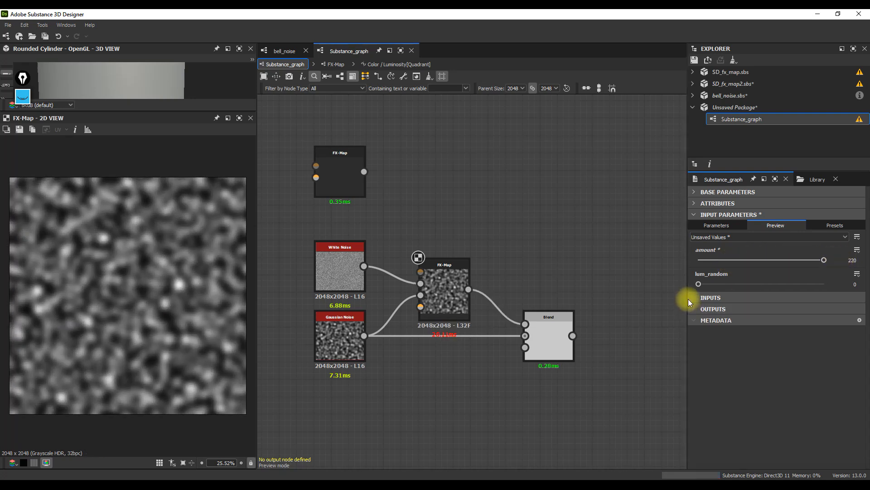
{"action": "left_click_drag", "start_coordinate": [700, 284], "coordinate": [757, 282]}
{"action": "scroll", "coordinate": [164, 336], "scroll_direction": "up", "scroll_amount": 5}
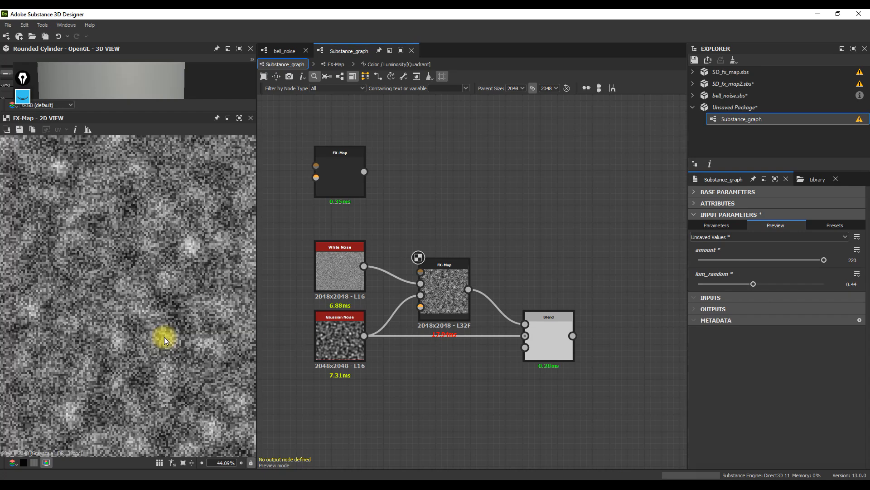
{"action": "scroll", "coordinate": [164, 336], "scroll_direction": "down", "scroll_amount": 5}
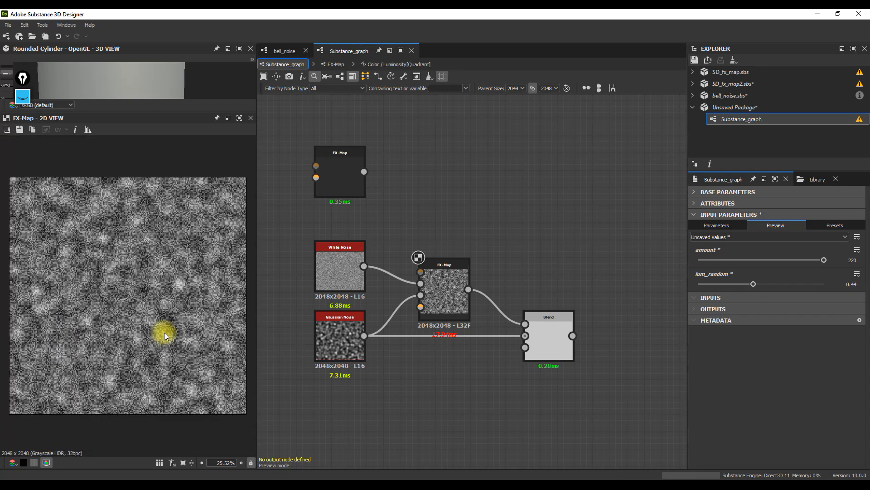
{"action": "scroll", "coordinate": [164, 332], "scroll_direction": "down", "scroll_amount": 1}
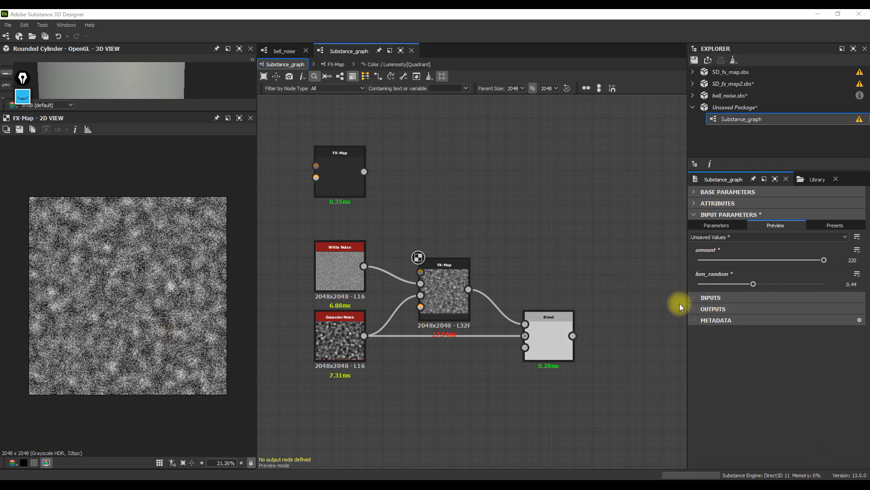
Step: Inside the connected FX-Map, set the Quadrant's Branch Offset to 0 in both X and Y
{"action": "left_click", "coordinate": [444, 290]}
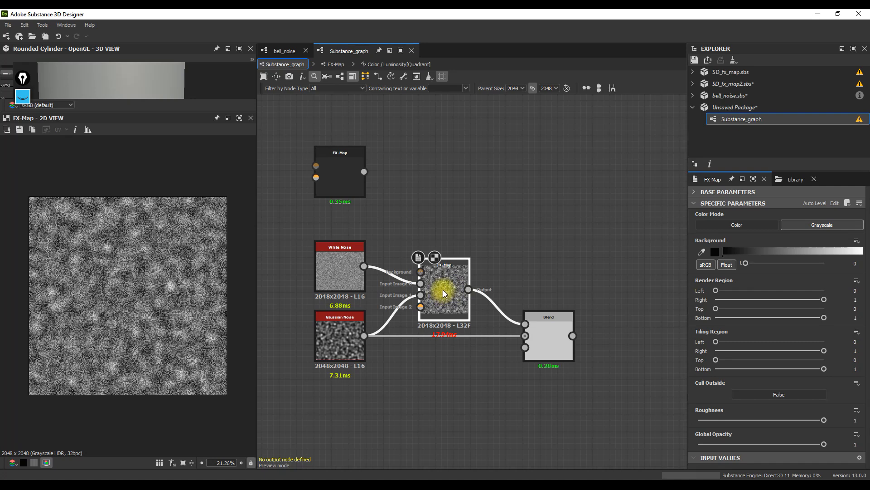
{"action": "key", "text": "ctrl+e"}
{"action": "left_click", "coordinate": [424, 349]}
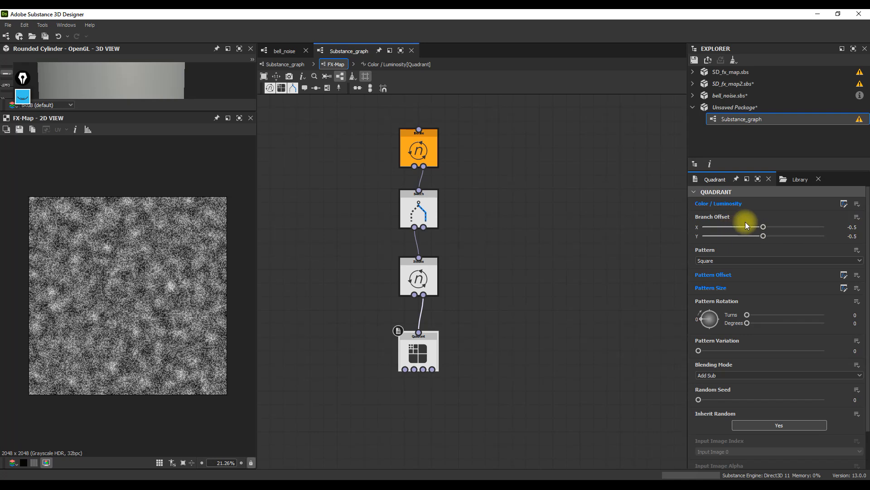
{"action": "double_click", "coordinate": [852, 227]}
{"action": "type", "text": "0"}
{"action": "key", "text": "Tab"}
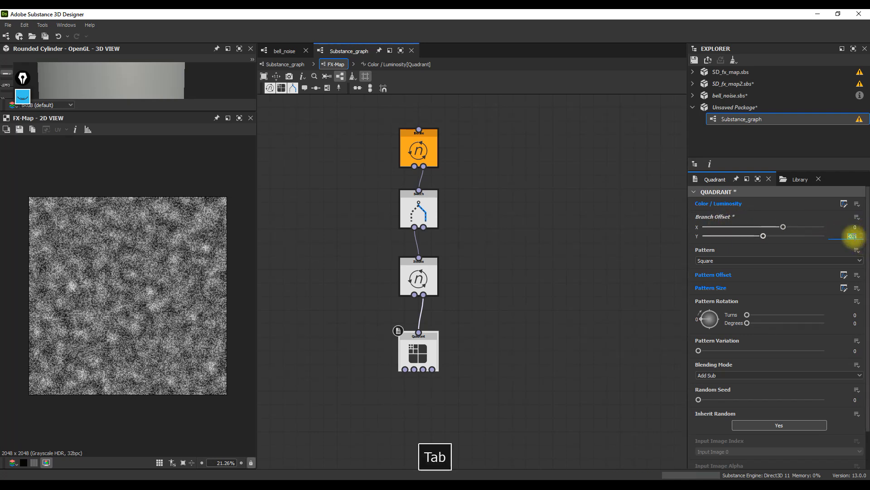
{"action": "type", "text": "0"}
{"action": "key", "text": "Tab"}
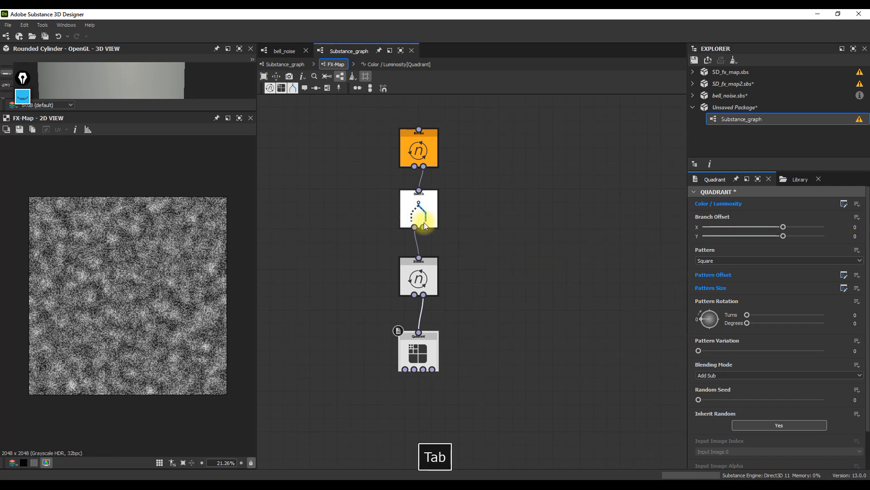
Step: Return to the main Substance graph and set the lum_random input parameter to 0
{"action": "left_click", "coordinate": [300, 68]}
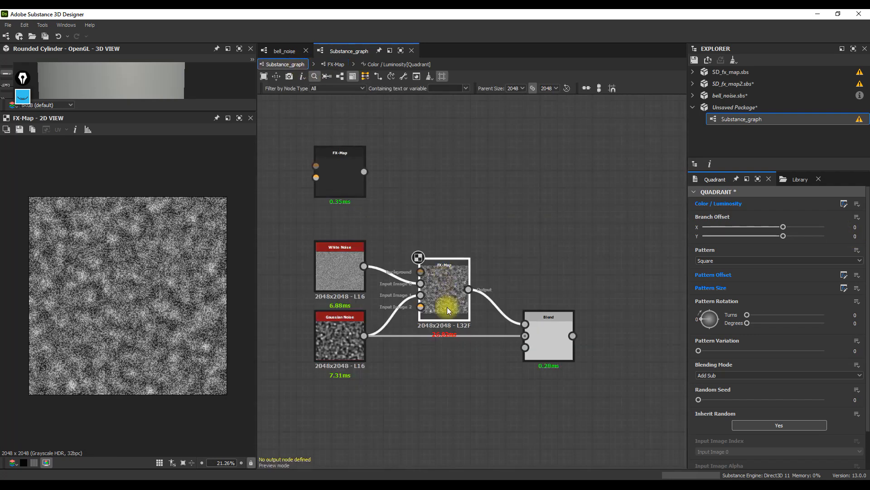
{"action": "left_click", "coordinate": [623, 291]}
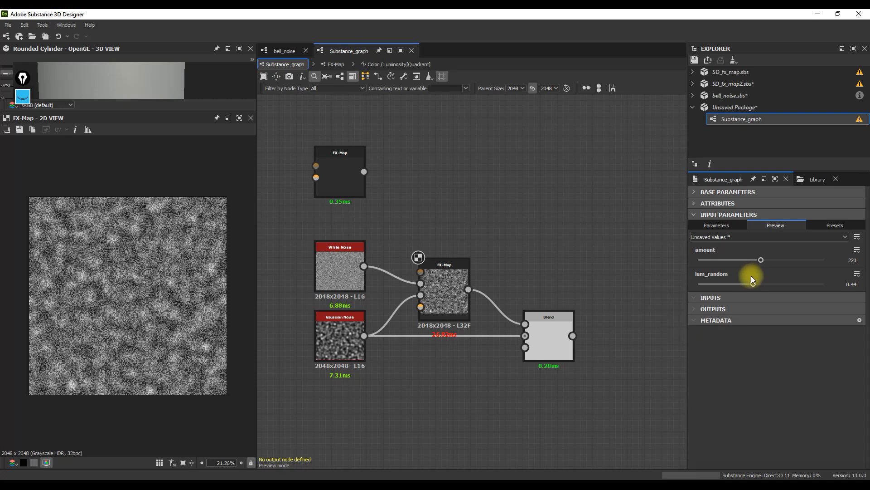
{"action": "left_click_drag", "start_coordinate": [754, 283], "coordinate": [676, 287]}
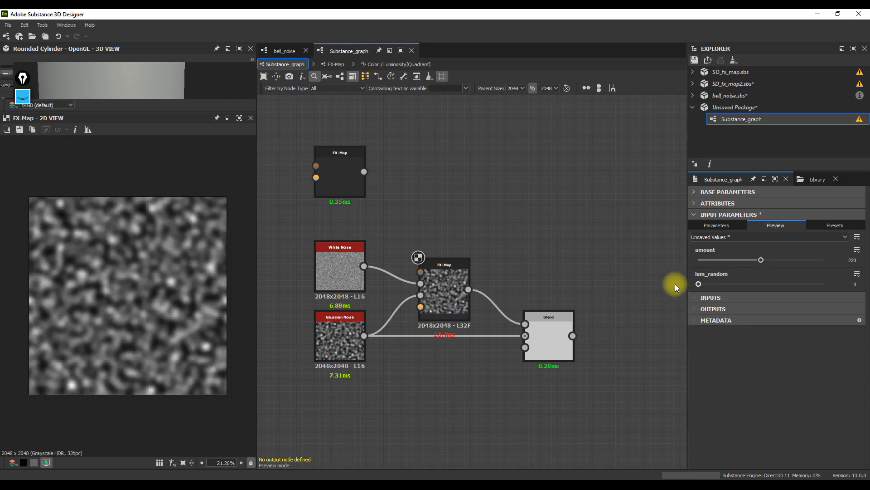
{"action": "scroll", "coordinate": [127, 285], "scroll_direction": "up", "scroll_amount": 2}
{"action": "scroll", "coordinate": [127, 284], "scroll_direction": "down", "scroll_amount": 1}
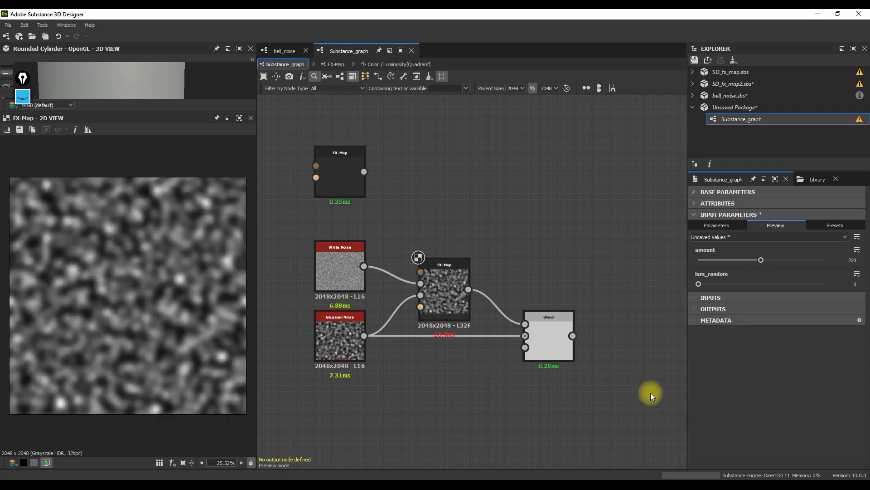
Step: Preview the Blend node and set its opacity to 1 to compare the FX-Map with the Gaussian Noise
{"action": "double_click", "coordinate": [548, 338]}
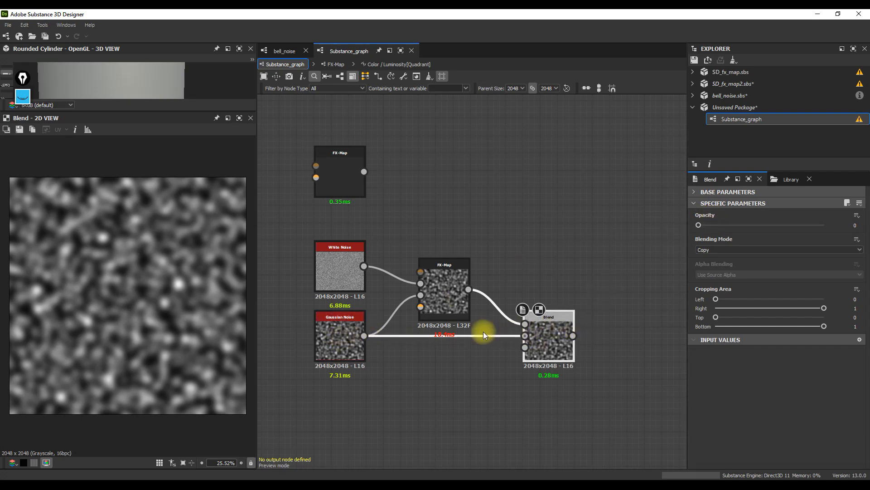
{"action": "scroll", "coordinate": [154, 301], "scroll_direction": "up", "scroll_amount": 5}
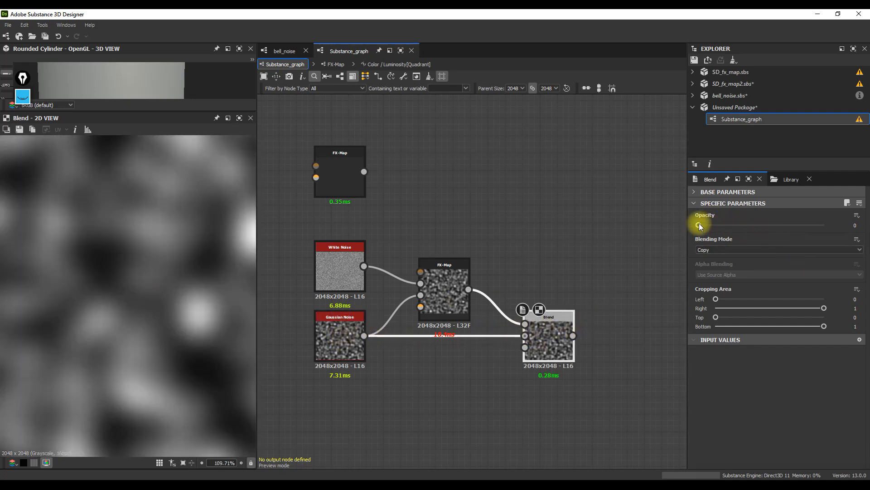
{"action": "left_click", "coordinate": [701, 226]}
{"action": "left_click_drag", "start_coordinate": [701, 226], "coordinate": [867, 238]}
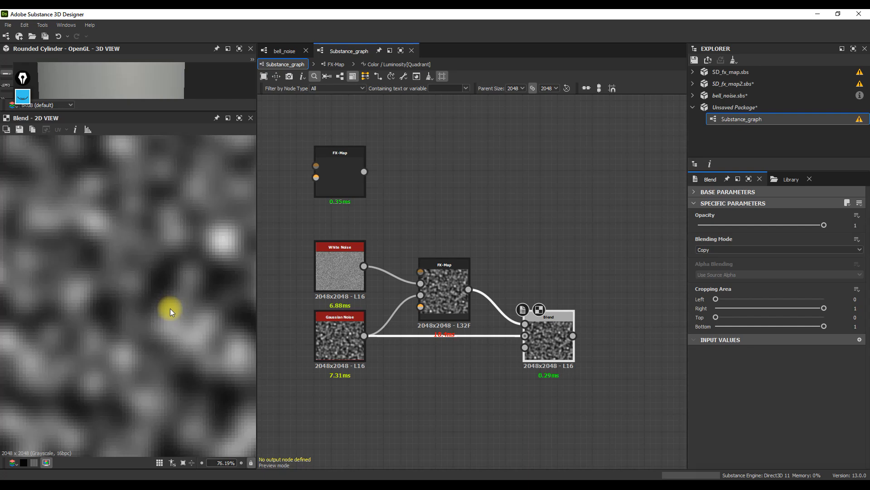
{"action": "scroll", "coordinate": [170, 308], "scroll_direction": "down", "scroll_amount": 2}
{"action": "scroll", "coordinate": [121, 311], "scroll_direction": "down", "scroll_amount": 3}
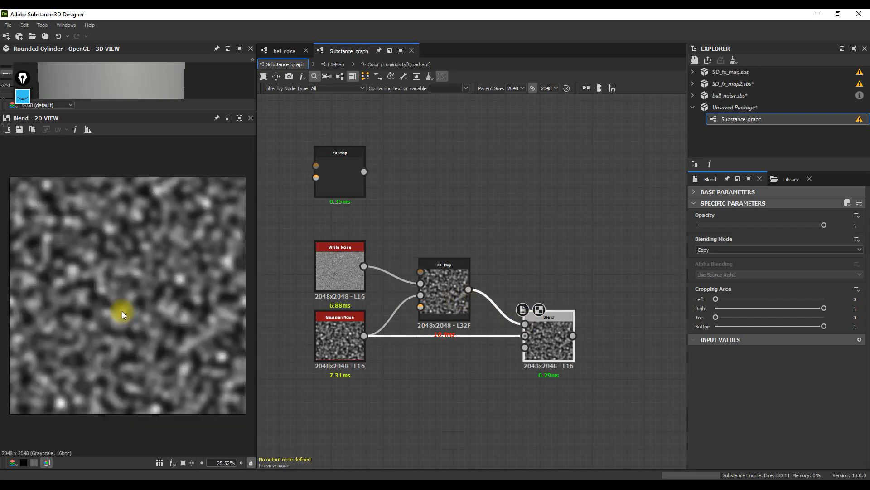
{"action": "mouse_move", "coordinate": [824, 225]}
{"action": "left_mouse_down"}
{"action": "mouse_move", "coordinate": [706, 229]}
{"action": "mouse_move", "coordinate": [839, 229]}
{"action": "left_mouse_up"}
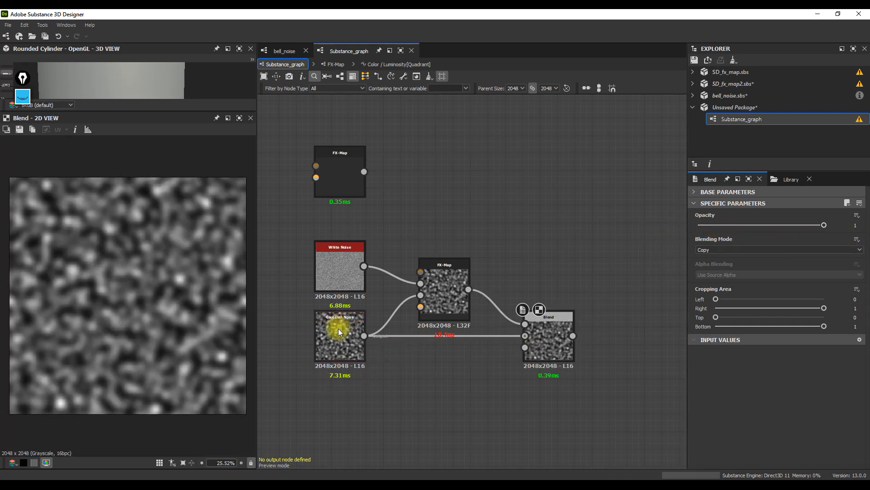
Step: Add a Shape node below the Gaussian Noise and set its pattern to Paraboloid
{"action": "key", "text": "space"}
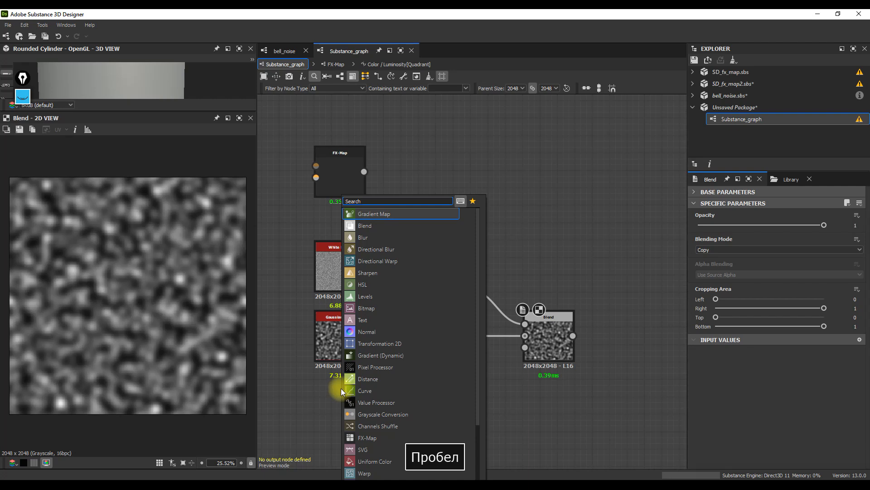
{"action": "type", "text": "sha"}
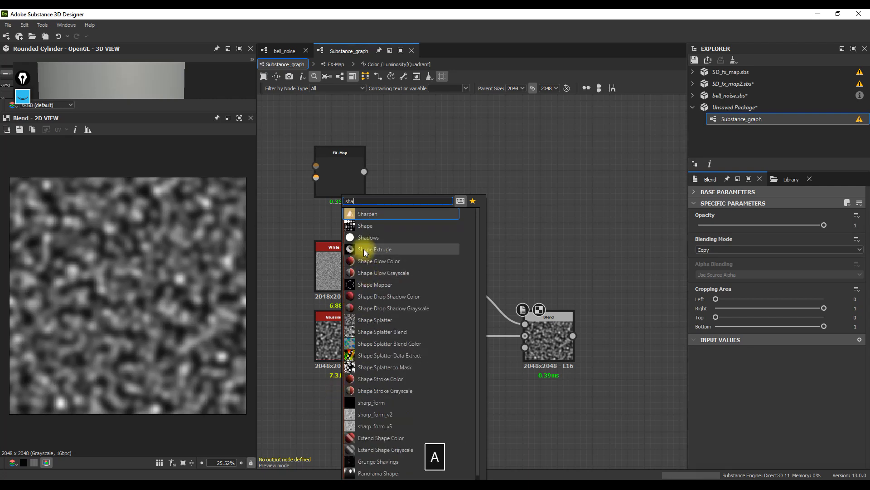
{"action": "left_click", "coordinate": [373, 226]}
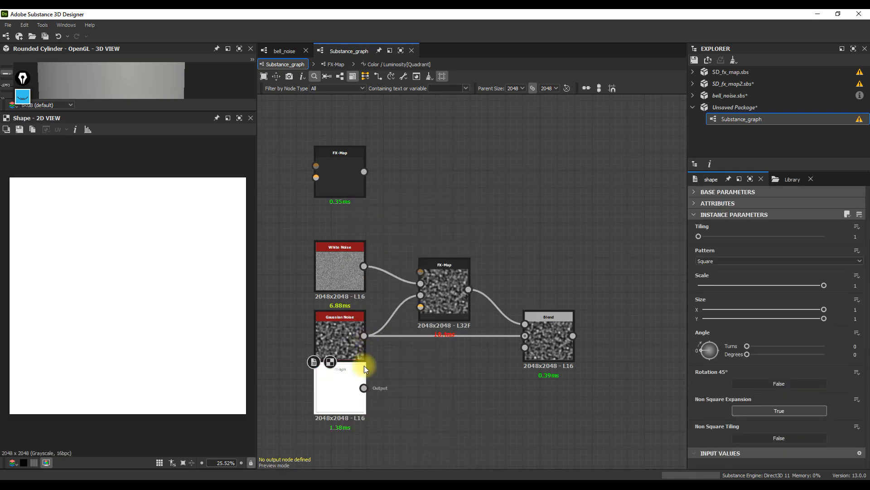
{"action": "left_click", "coordinate": [724, 261]}
{"action": "left_click", "coordinate": [718, 281]}
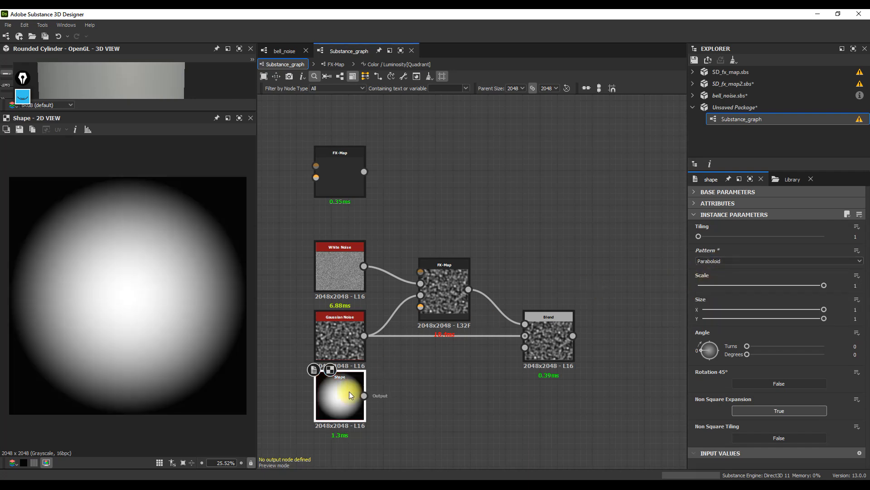
Step: Transfer the Gaussian Noise output links to the Shape node and preview the FX-Map and Blend, moving the Blend node lower
{"action": "left_click_drag", "start_coordinate": [364, 336], "coordinate": [364, 395], "text": "shift"}
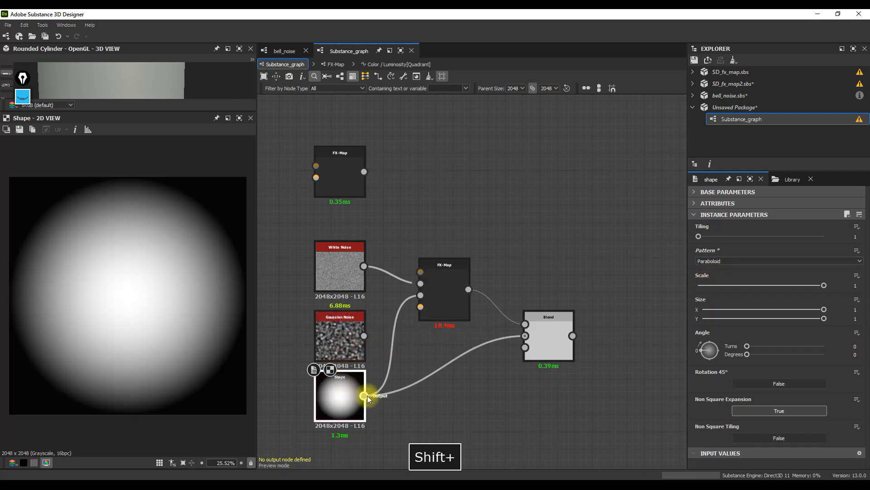
{"action": "double_click", "coordinate": [451, 294]}
{"action": "scroll", "coordinate": [116, 311], "scroll_direction": "down", "scroll_amount": 1}
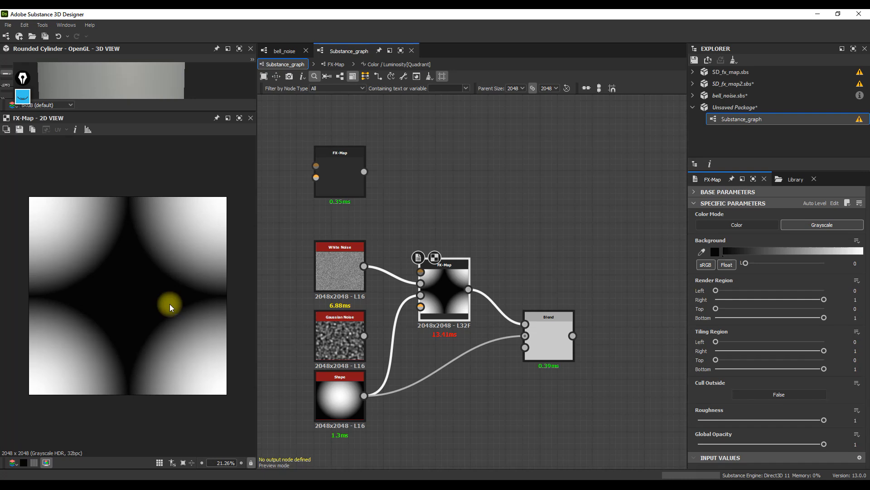
{"action": "double_click", "coordinate": [551, 338]}
{"action": "left_click_drag", "start_coordinate": [551, 339], "coordinate": [553, 370]}
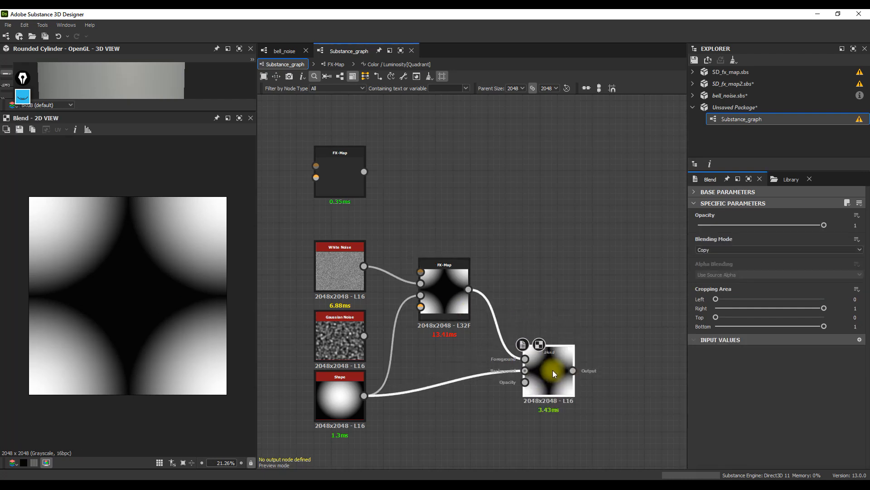
Step: Preview the connected FX-Map and set the graph's amount parameter to 54
{"action": "double_click", "coordinate": [439, 288]}
{"action": "left_click", "coordinate": [613, 284]}
{"action": "left_click_drag", "start_coordinate": [762, 260], "coordinate": [714, 261]}
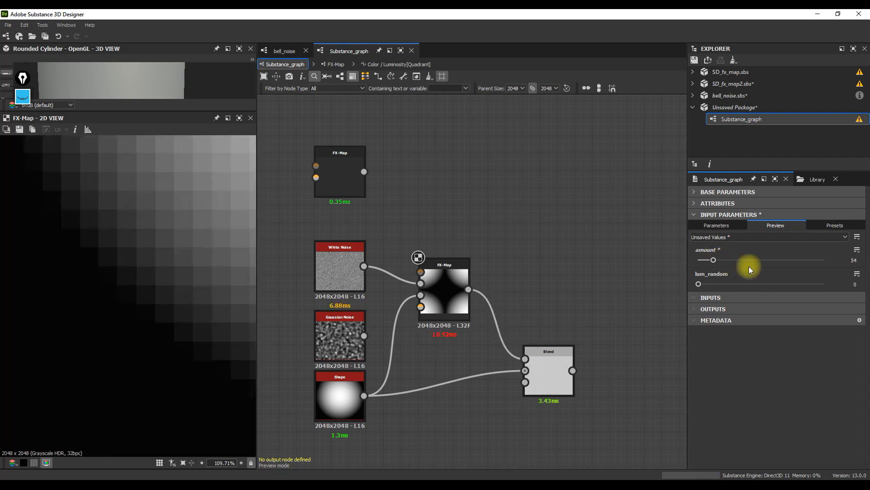
Step: Open the FX-Map for editing, set the Quadrant node's pattern to Disc and fit the preview
{"action": "left_click", "coordinate": [434, 292]}
{"action": "key", "text": "ctrl+e"}
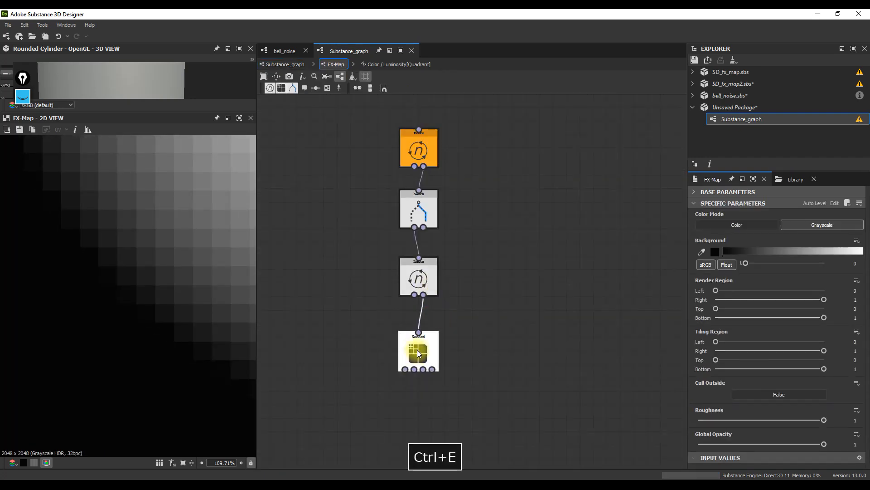
{"action": "left_click", "coordinate": [742, 260]}
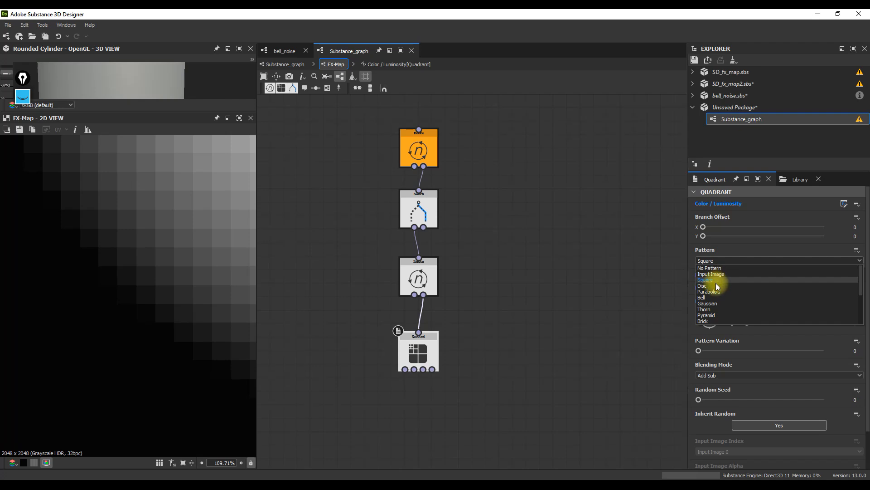
{"action": "left_click", "coordinate": [715, 281]}
{"action": "key", "text": "f"}
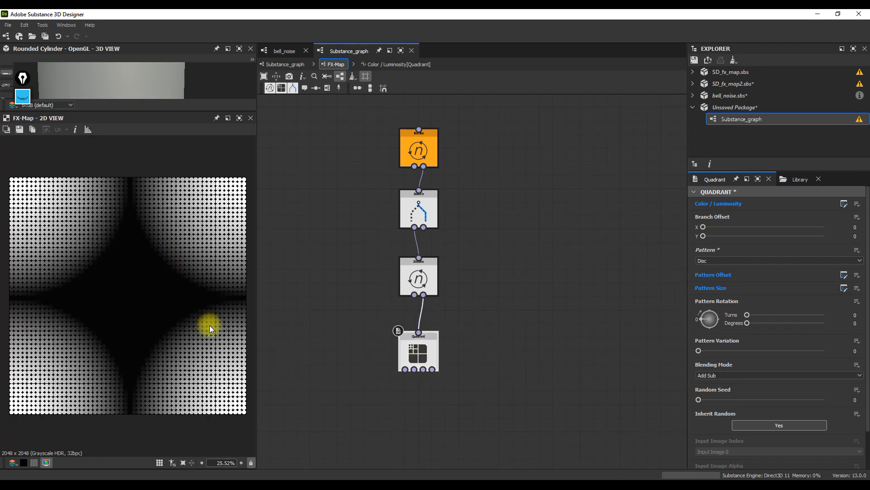
Step: Reposition the position Get node in the Quadrant's Color / Luminosity function and return to the FX-Map level
{"action": "left_click", "coordinate": [844, 207]}
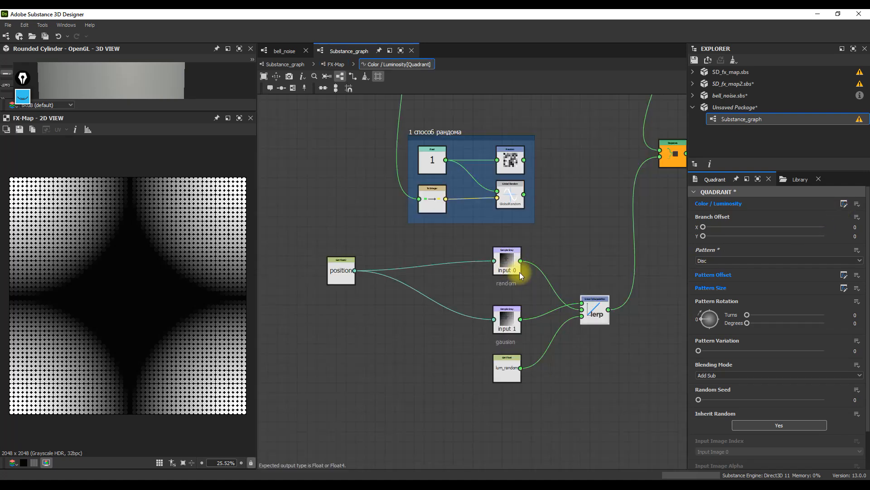
{"action": "left_click_drag", "start_coordinate": [354, 284], "coordinate": [353, 291]}
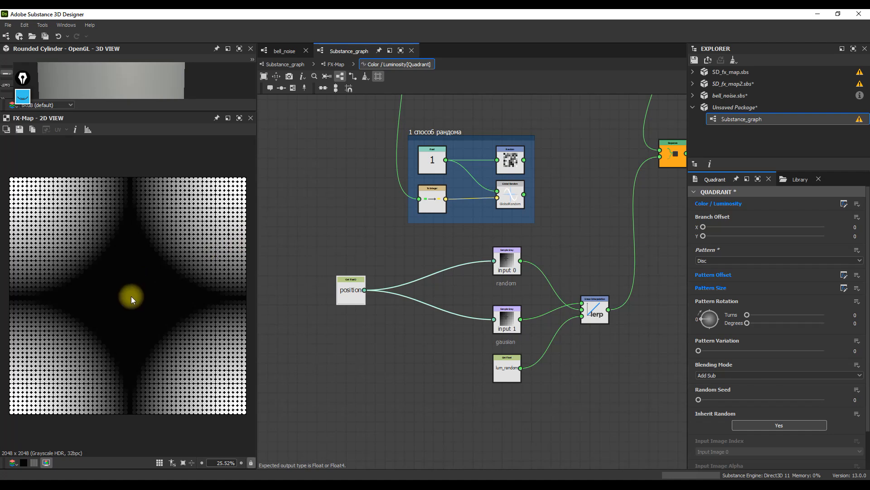
{"action": "left_click", "coordinate": [336, 64]}
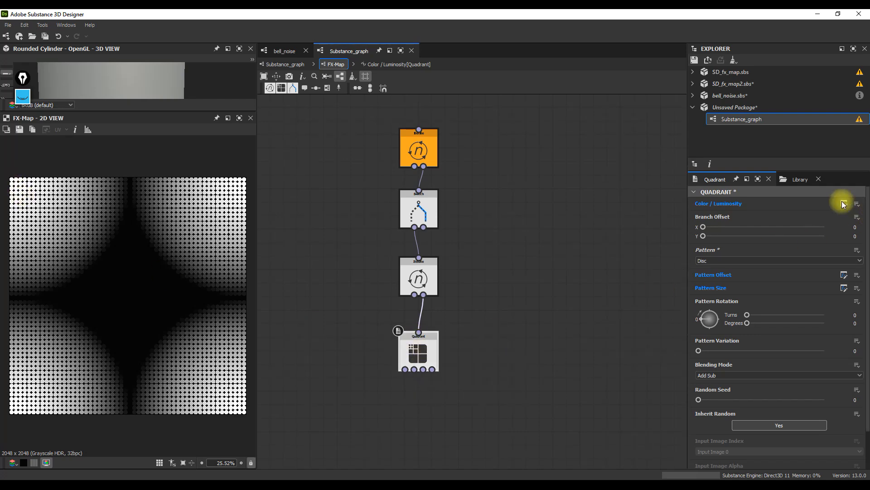
{"action": "mouse_move", "coordinate": [703, 228]}
{"action": "left_mouse_down"}
{"action": "mouse_move", "coordinate": [726, 226]}
{"action": "mouse_move", "coordinate": [698, 228]}
{"action": "left_mouse_up"}
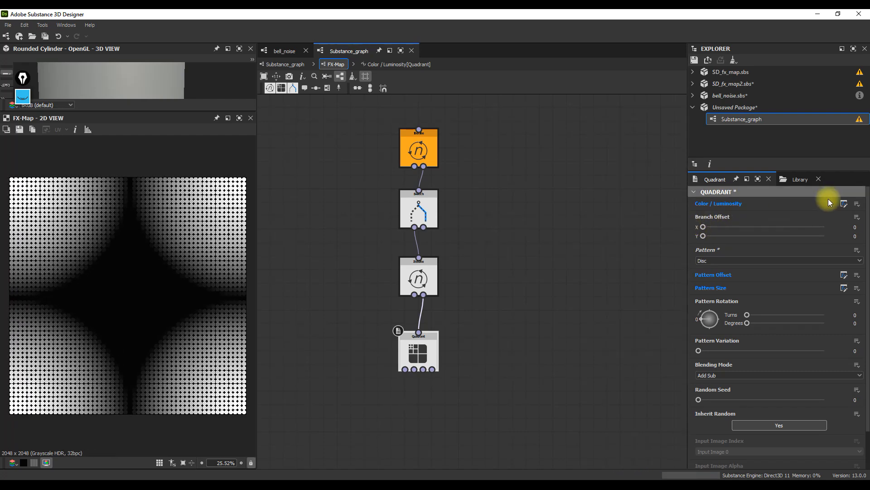
Step: In the Color / Luminosity function, move the position Set node away from Vector Float2 to make room between them
{"action": "left_click", "coordinate": [844, 203]}
{"action": "middle_click_drag", "start_coordinate": [529, 150], "coordinate": [495, 349]}
{"action": "middle_click_drag", "start_coordinate": [499, 196], "coordinate": [504, 228]}
{"action": "scroll", "coordinate": [488, 303], "scroll_direction": "up", "scroll_amount": 7}
{"action": "left_click_drag", "start_coordinate": [489, 307], "coordinate": [523, 306]}
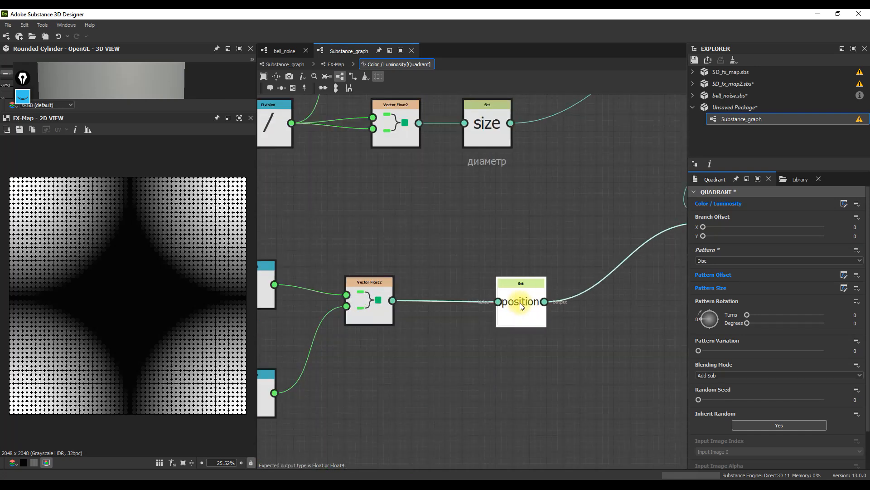
{"action": "left_click", "coordinate": [396, 301]}
{"action": "left_click", "coordinate": [508, 298]}
{"action": "left_click_drag", "start_coordinate": [527, 299], "coordinate": [594, 300]}
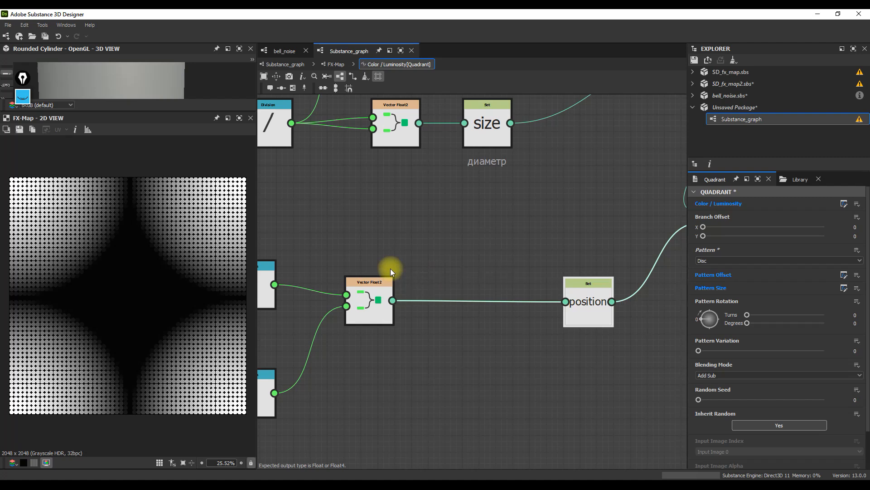
Step: Add a Float2 constant above the Vector Float2 node and set both of its values to -0.5
{"action": "key", "text": "space"}
{"action": "left_click", "coordinate": [450, 378]}
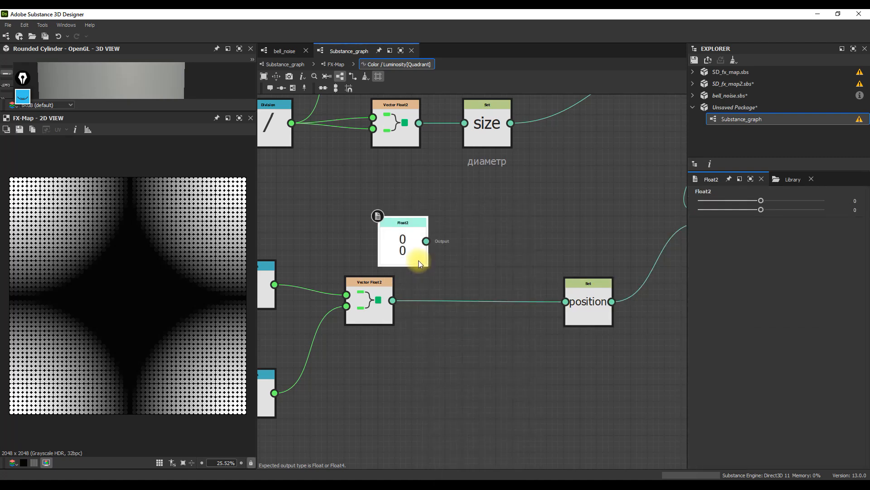
{"action": "mouse_move", "coordinate": [761, 201]}
{"action": "left_mouse_down"}
{"action": "mouse_move", "coordinate": [750, 200]}
{"action": "mouse_move", "coordinate": [754, 210]}
{"action": "left_mouse_up"}
{"action": "double_click", "coordinate": [851, 201]}
{"action": "type", "text": "5"}
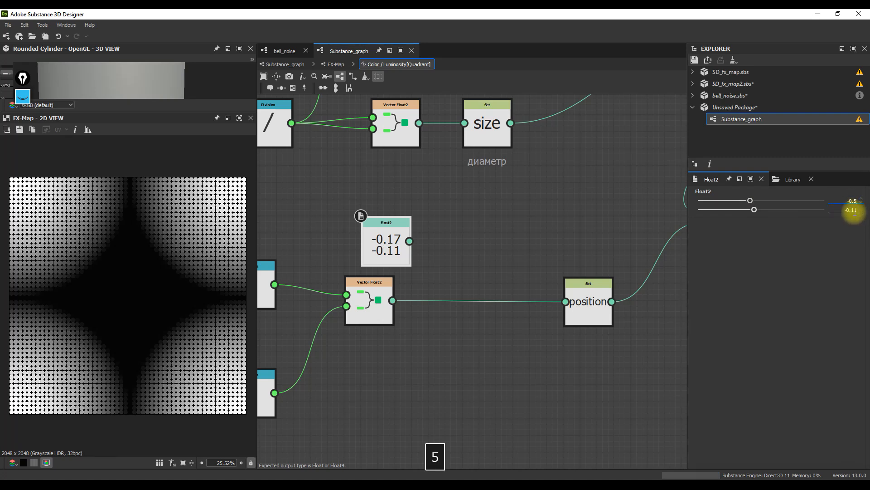
{"action": "double_click", "coordinate": [852, 210]}
{"action": "type", "text": "5"}
{"action": "key", "text": "Tab"}
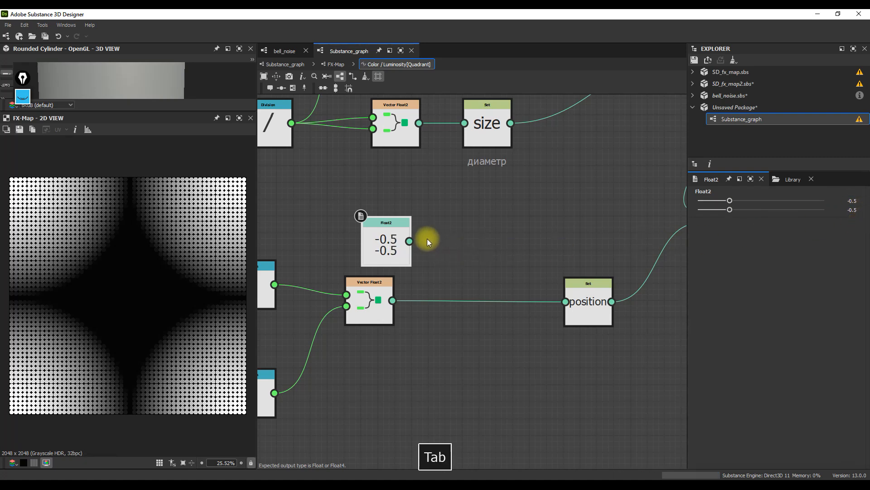
Step: Sum the Float2 constant and the Vector Float2 output with an Add node and feed it into the position Set node
{"action": "left_click_drag", "start_coordinate": [410, 241], "coordinate": [447, 270]}
{"action": "left_click", "coordinate": [480, 337]}
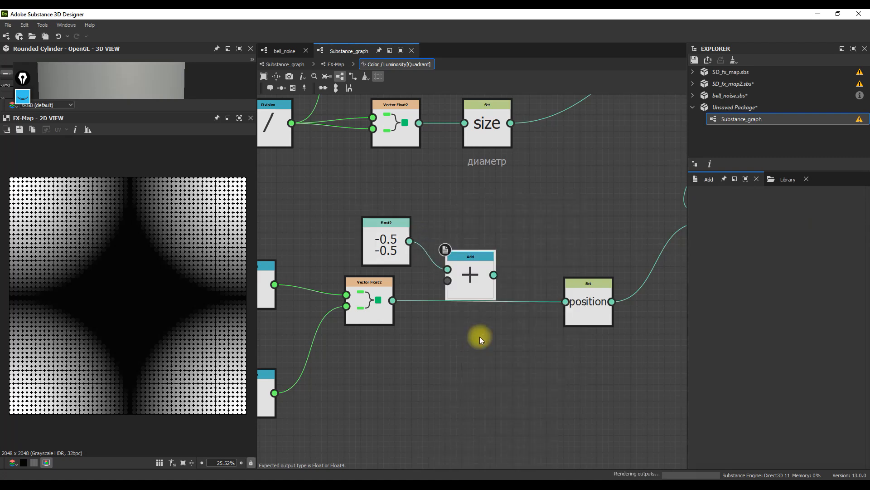
{"action": "left_click_drag", "start_coordinate": [397, 298], "coordinate": [566, 301]}
{"action": "scroll", "coordinate": [503, 300], "scroll_direction": "down", "scroll_amount": 5}
{"action": "middle_click_drag", "start_coordinate": [504, 299], "coordinate": [525, 198]}
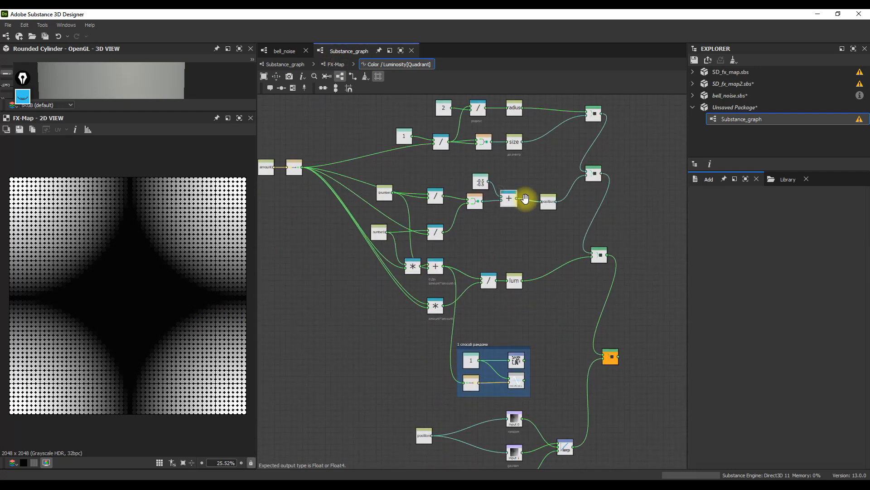
Step: Check the FX-Map in the main graph, and reopen the Color / Luminosity function to examine the position nodes
{"action": "left_click", "coordinate": [336, 64]}
{"action": "left_click", "coordinate": [285, 64]}
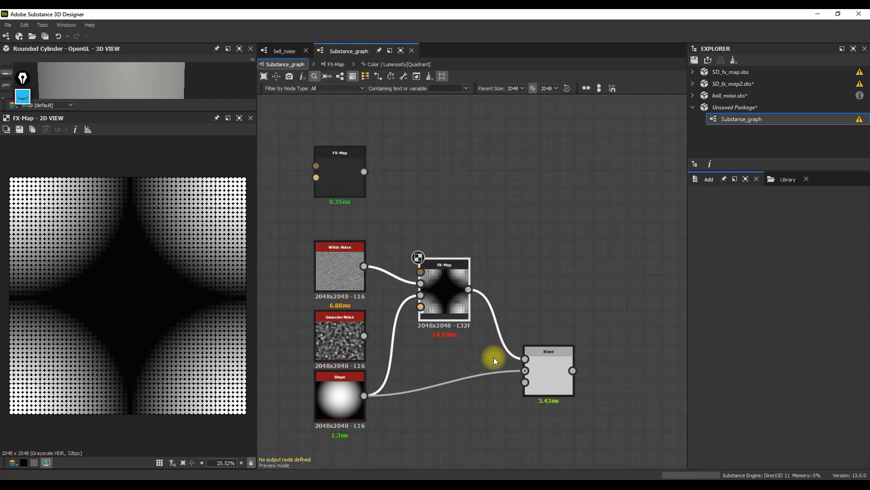
{"action": "left_click", "coordinate": [445, 287]}
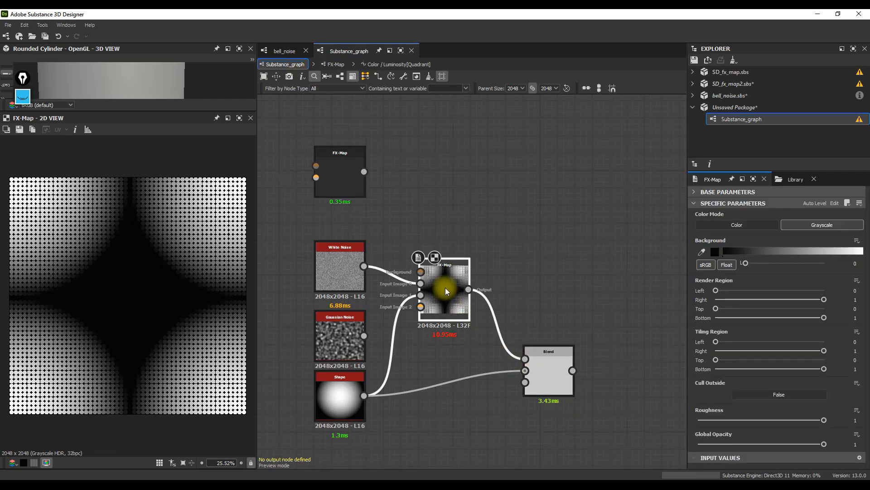
{"action": "left_click", "coordinate": [395, 64]}
{"action": "middle_click_drag", "start_coordinate": [527, 194], "coordinate": [528, 208]}
{"action": "middle_click_drag", "start_coordinate": [542, 358], "coordinate": [541, 335]}
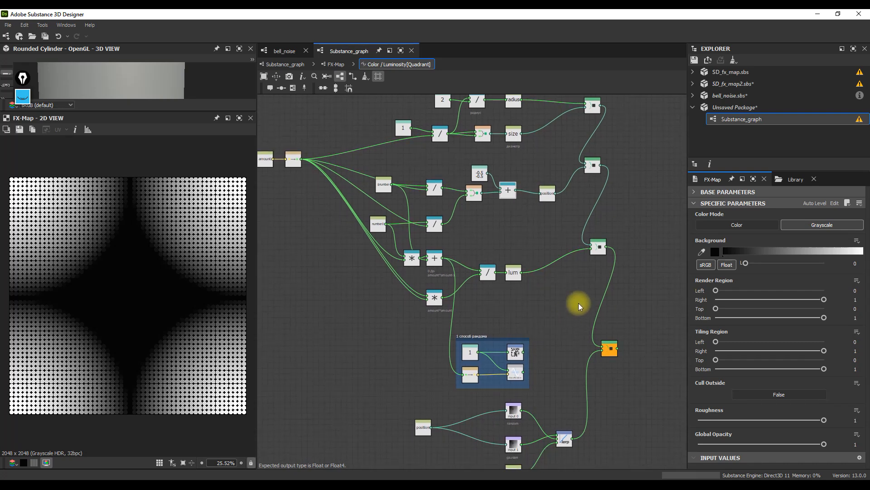
{"action": "key", "text": "F9"}
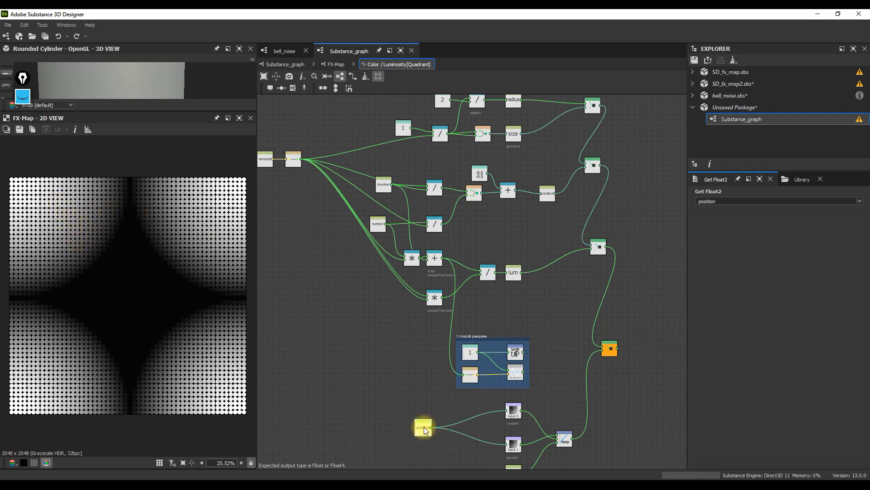
Step: Return to the main graph to review the FX-Map, and reopen its Quadrant's Color / Luminosity function
{"action": "left_click", "coordinate": [335, 65]}
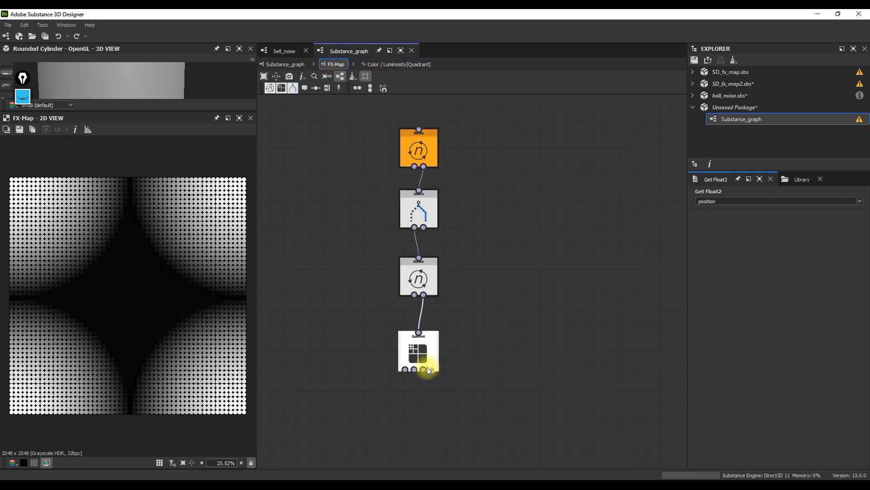
{"action": "left_click", "coordinate": [285, 65]}
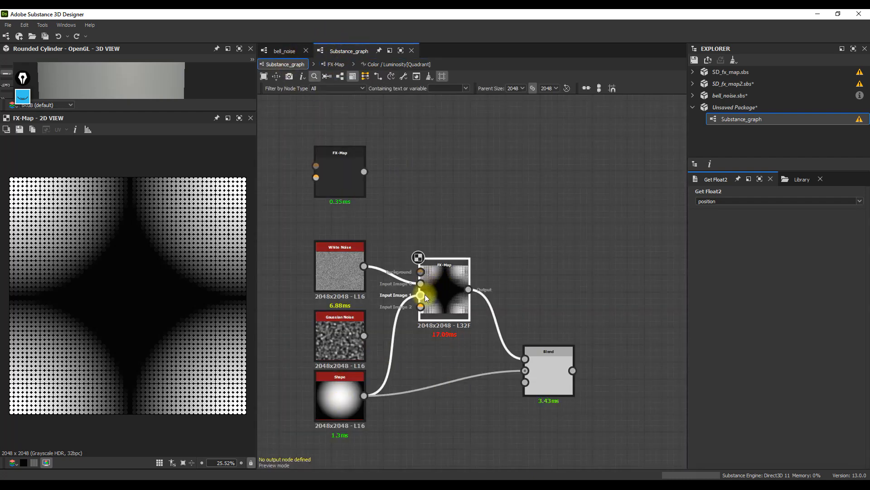
{"action": "left_click", "coordinate": [442, 283]}
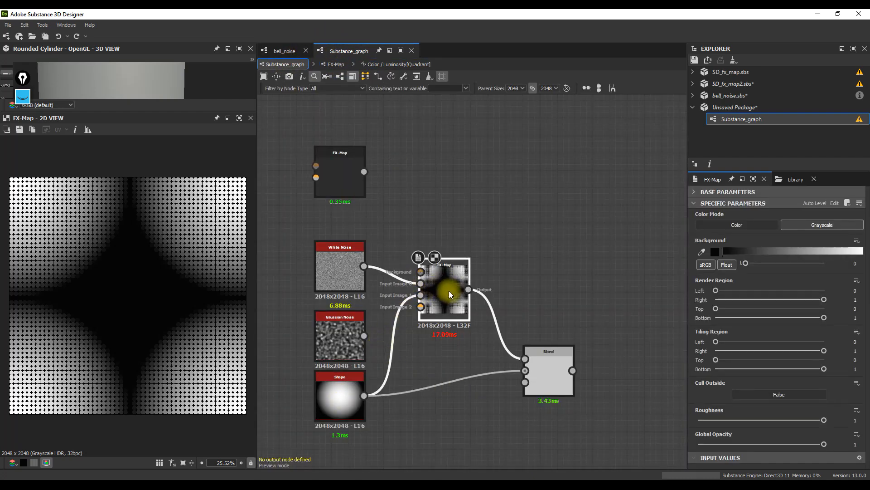
{"action": "key", "text": "ctrl+e"}
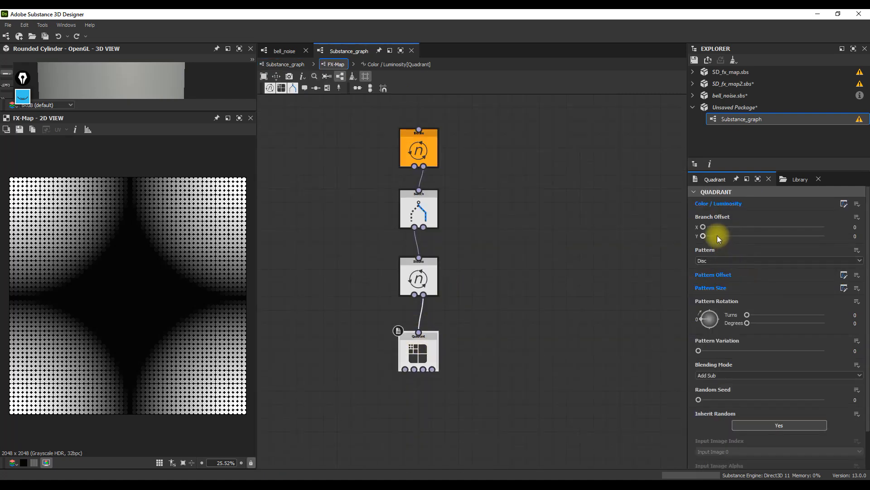
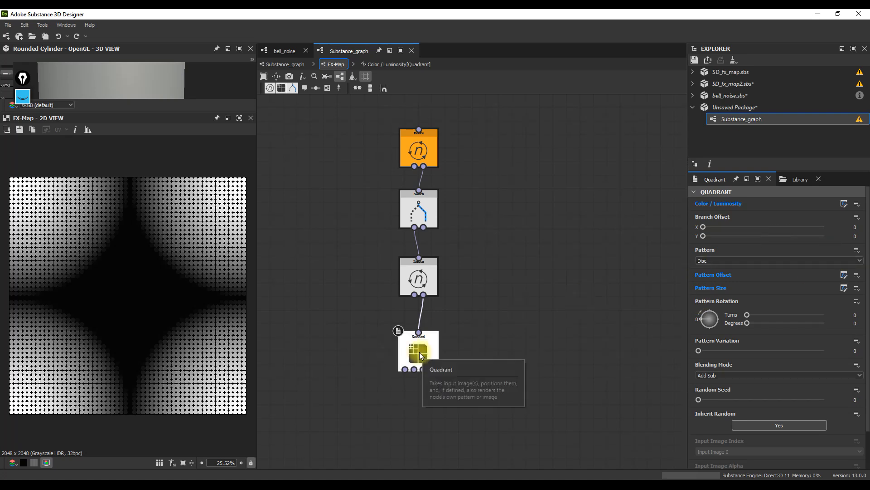
{"action": "key", "text": "ctrl+e"}
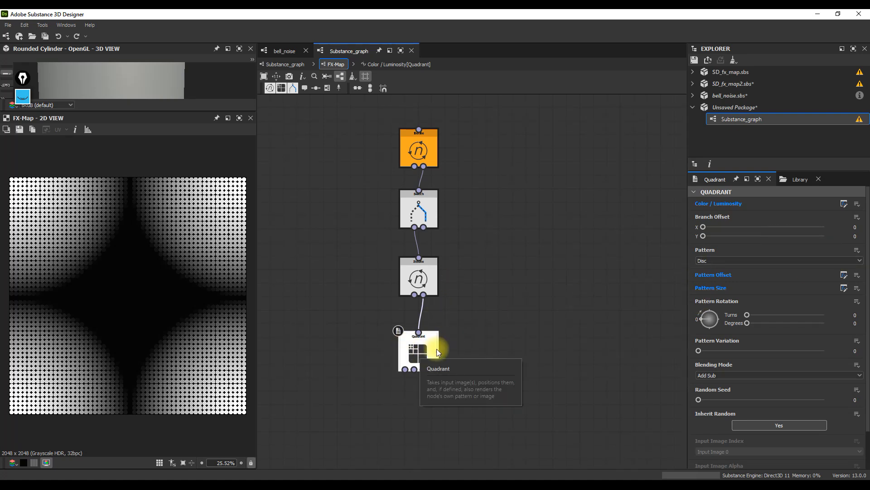
{"action": "left_click", "coordinate": [844, 204]}
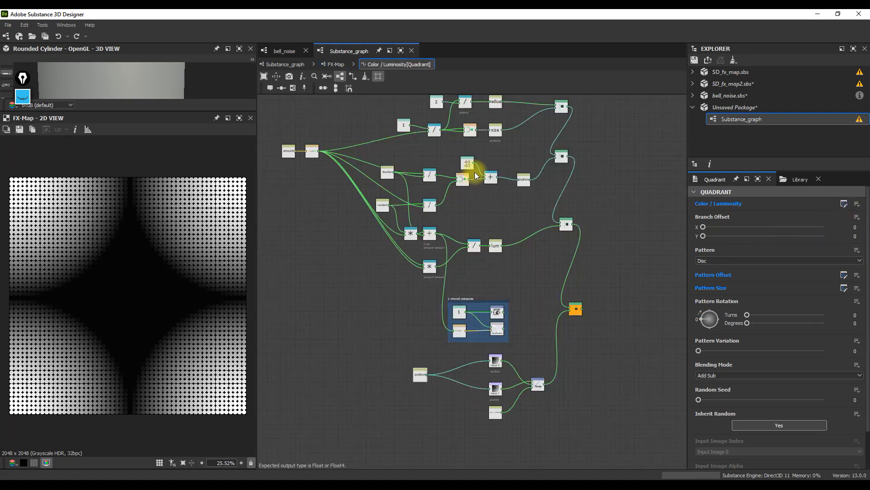
Step: Reconnect Vector Float2 directly to the position Set node, and move the Float2 and Add nodes down beside the position Get Float2
{"action": "scroll", "coordinate": [469, 177], "scroll_direction": "up", "scroll_amount": 3}
{"action": "mouse_move", "coordinate": [502, 181]}
{"action": "left_mouse_down"}
{"action": "mouse_move", "coordinate": [499, 169]}
{"action": "mouse_move", "coordinate": [556, 190]}
{"action": "left_mouse_up"}
{"action": "left_click", "coordinate": [521, 142]}
{"action": "scroll", "coordinate": [468, 173], "scroll_direction": "down", "scroll_amount": 2}
{"action": "left_click_drag", "start_coordinate": [497, 171], "coordinate": [432, 446]}
{"action": "middle_click_drag", "start_coordinate": [447, 431], "coordinate": [426, 301]}
{"action": "scroll", "coordinate": [395, 279], "scroll_direction": "up", "scroll_amount": 4}
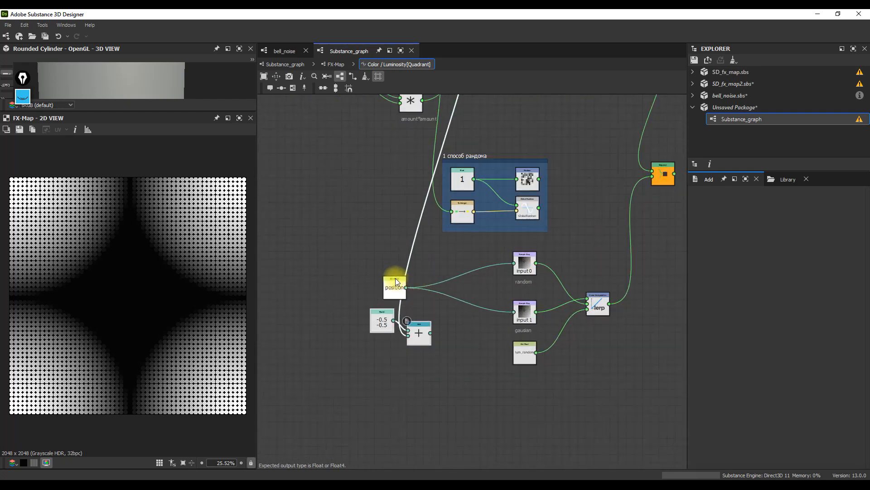
Step: Insert the Add node between the position Get Float2 and both Sample Gray nodes, summing position with the -0.5 Float2 constant
{"action": "mouse_move", "coordinate": [392, 295]}
{"action": "left_mouse_down"}
{"action": "mouse_move", "coordinate": [380, 295]}
{"action": "mouse_move", "coordinate": [396, 303]}
{"action": "mouse_move", "coordinate": [392, 284]}
{"action": "left_mouse_up"}
{"action": "left_click_drag", "start_coordinate": [419, 362], "coordinate": [419, 362]}
{"action": "left_click_drag", "start_coordinate": [376, 342], "coordinate": [371, 359]}
{"action": "left_click_drag", "start_coordinate": [388, 292], "coordinate": [442, 356], "text": "shift"}
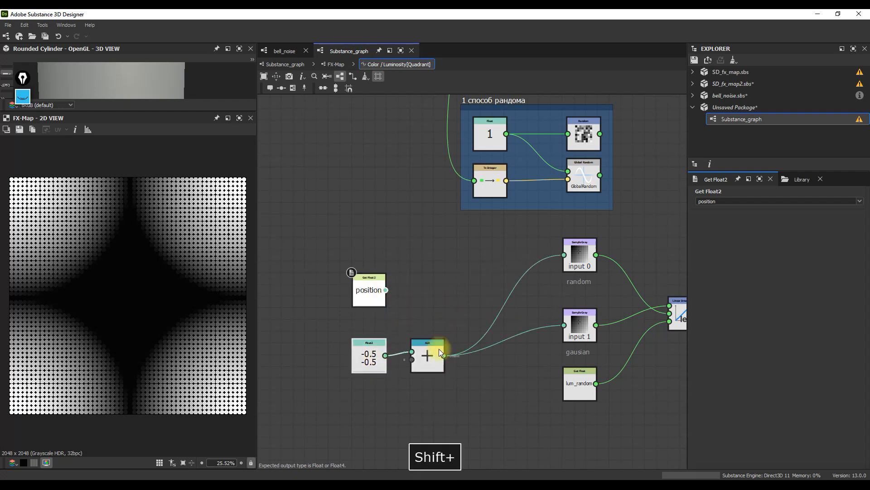
{"action": "left_click", "coordinate": [374, 349]}
{"action": "scroll", "coordinate": [167, 301], "scroll_direction": "down", "scroll_amount": 3}
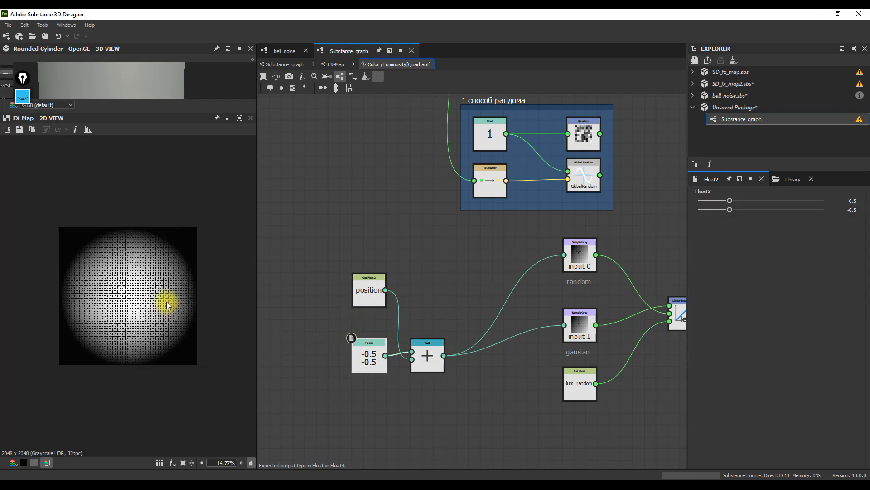
Step: Line up the Add node with the position Get Float2 and place the Float2 constant above it
{"action": "left_click_drag", "start_coordinate": [427, 351], "coordinate": [428, 286]}
{"action": "left_click_drag", "start_coordinate": [364, 335], "coordinate": [364, 230]}
{"action": "left_click", "coordinate": [403, 289]}
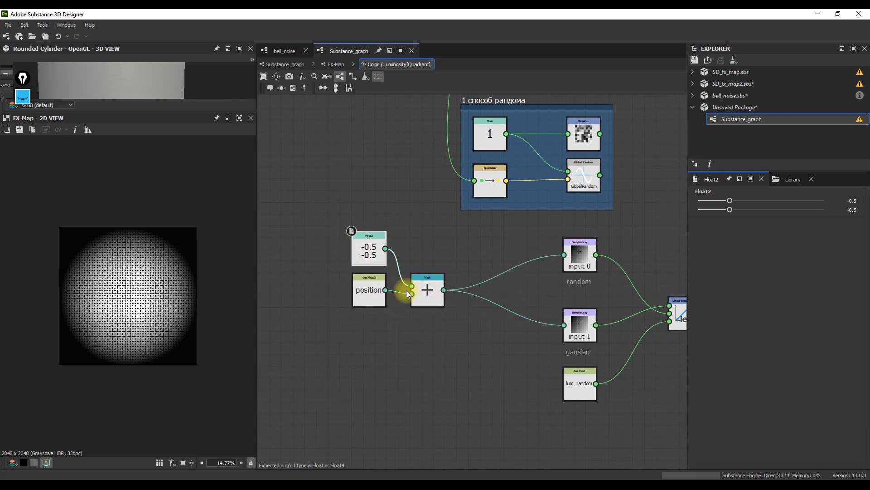
{"action": "left_click", "coordinate": [357, 298]}
{"action": "scroll", "coordinate": [589, 281], "scroll_direction": "down", "scroll_amount": 3}
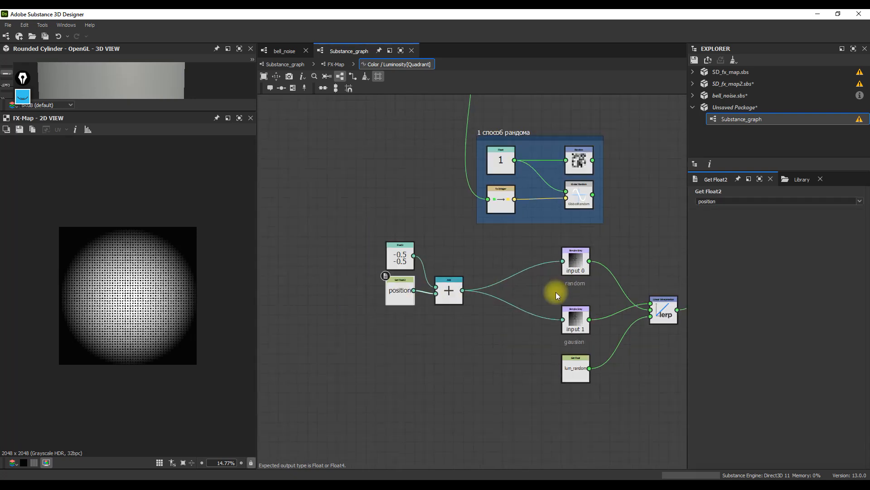
Step: Return to the main graph and set the lum_random preview value to 0.18
{"action": "left_click", "coordinate": [335, 64]}
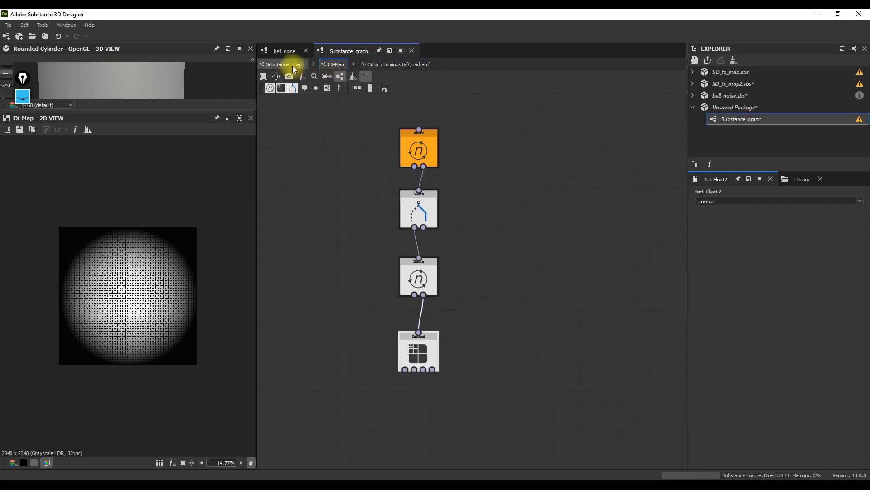
{"action": "left_click", "coordinate": [287, 65]}
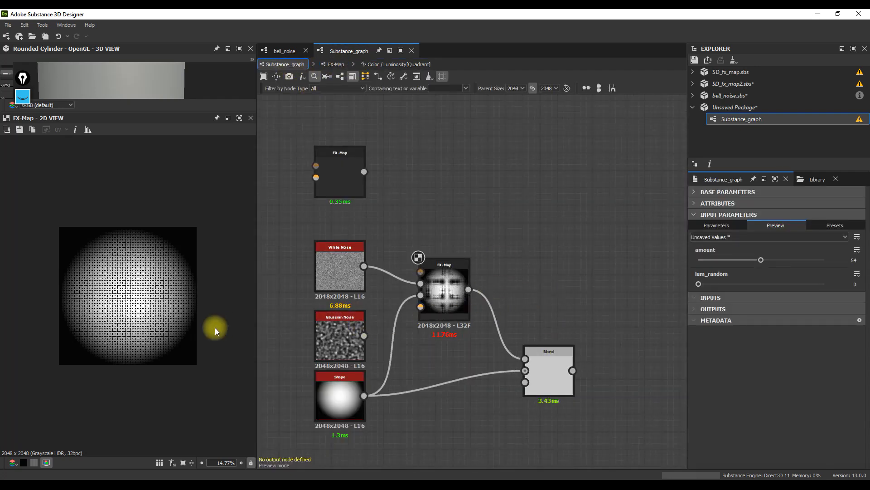
{"action": "scroll", "coordinate": [124, 305], "scroll_direction": "up", "scroll_amount": 2}
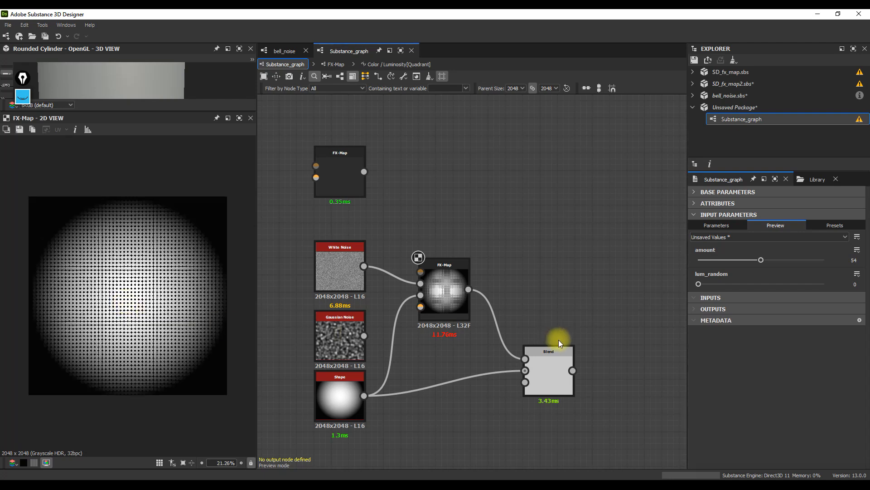
{"action": "left_click_drag", "start_coordinate": [699, 285], "coordinate": [723, 288]}
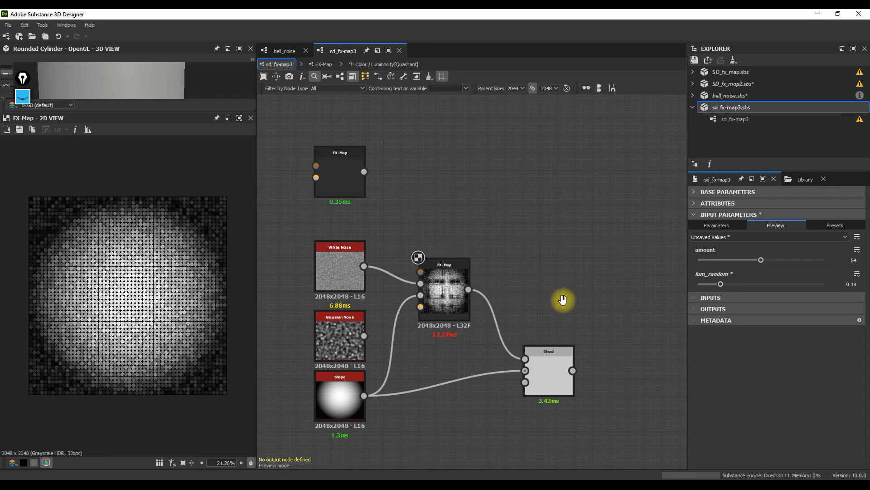
Step: Add a new FX-Map node beyond the Blend node and set its color mode to Grayscale
{"action": "middle_click_drag", "start_coordinate": [563, 300], "coordinate": [549, 295]}
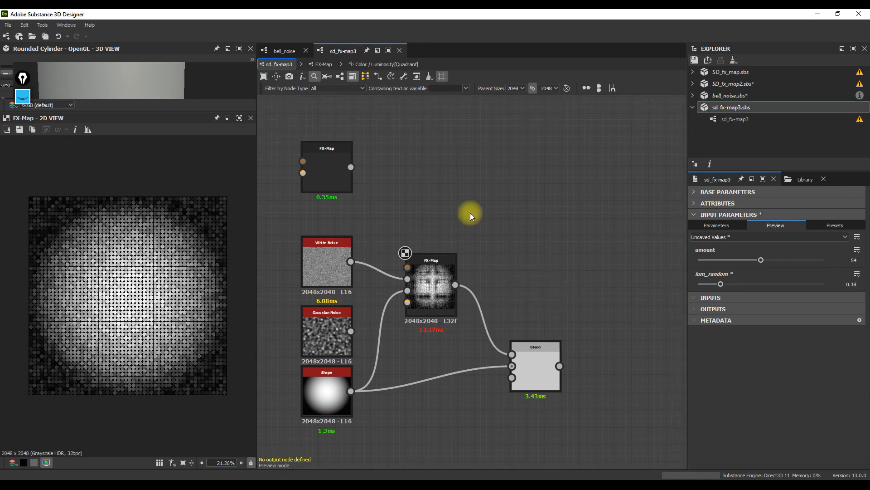
{"action": "middle_click_drag", "start_coordinate": [474, 336], "coordinate": [381, 332]}
{"action": "middle_click_drag", "start_coordinate": [488, 320], "coordinate": [464, 316]}
{"action": "key", "text": "space"}
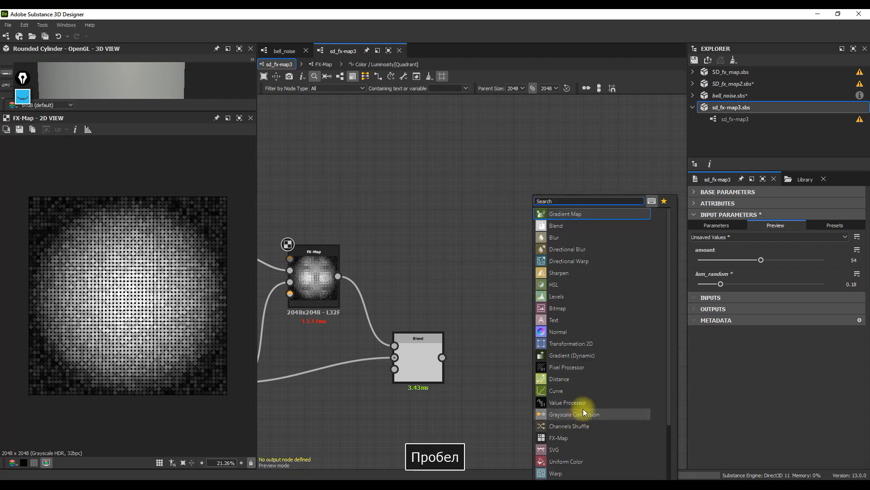
{"action": "left_click", "coordinate": [581, 437]}
{"action": "middle_click_drag", "start_coordinate": [540, 324], "coordinate": [480, 278]}
{"action": "left_click", "coordinate": [822, 225]}
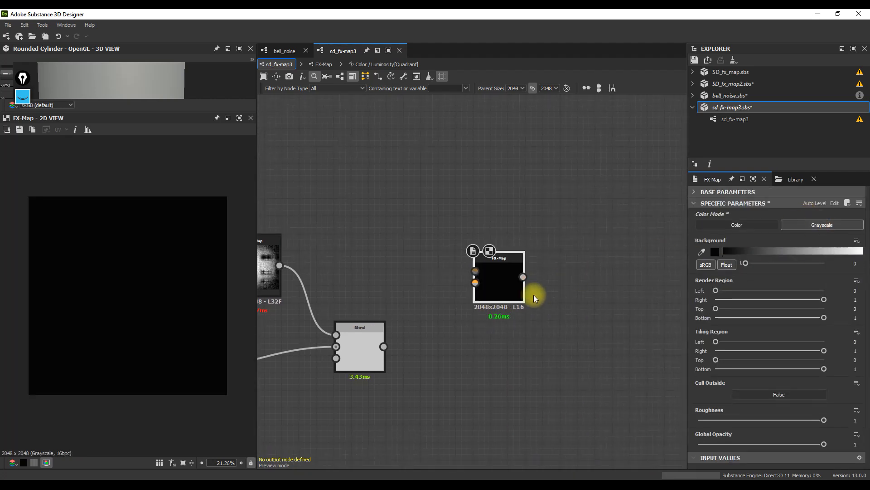
{"action": "middle_click_drag", "start_coordinate": [535, 295], "coordinate": [486, 305]}
{"action": "left_click_drag", "start_coordinate": [486, 305], "coordinate": [501, 290]}
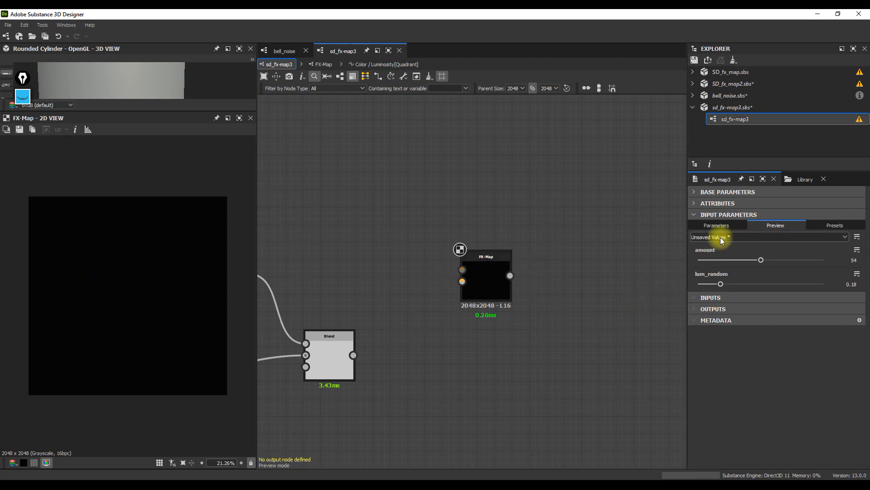
Step: Open the new FX-Map for editing and add an Iterate node above the Quadrant, connected to its input
{"action": "left_click", "coordinate": [484, 277]}
{"action": "key", "text": "ctrl+e"}
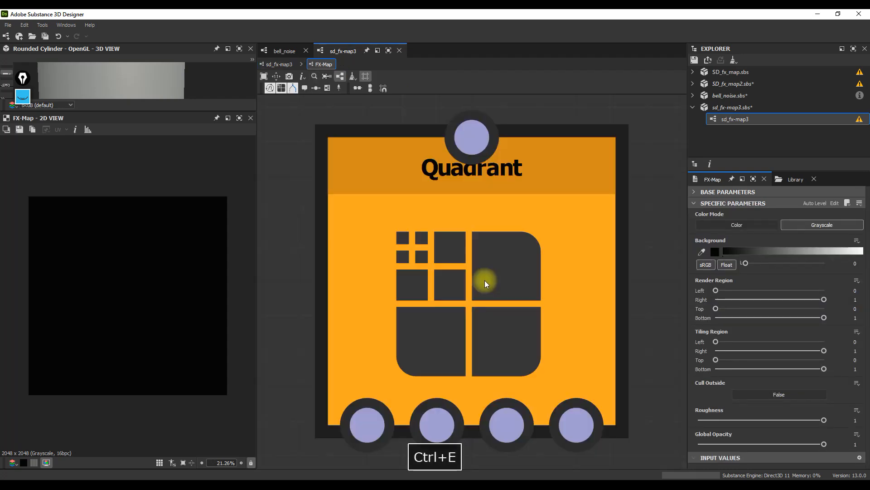
{"action": "left_click", "coordinate": [487, 292]}
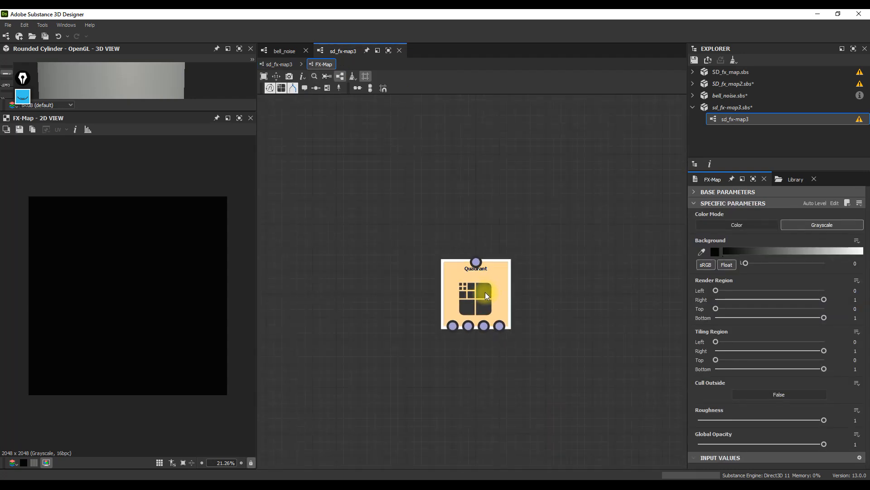
{"action": "scroll", "coordinate": [485, 291], "scroll_direction": "down", "scroll_amount": 2}
{"action": "left_click_drag", "start_coordinate": [485, 290], "coordinate": [469, 336]}
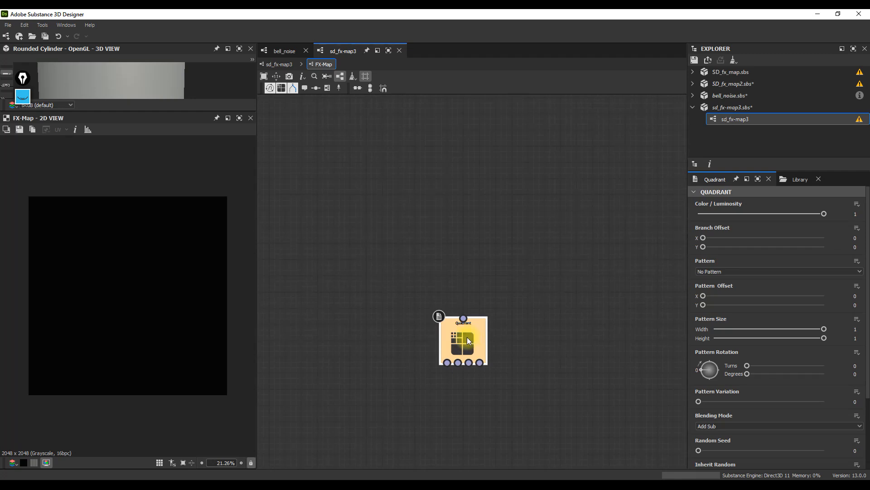
{"action": "left_click_drag", "start_coordinate": [464, 316], "coordinate": [473, 256]}
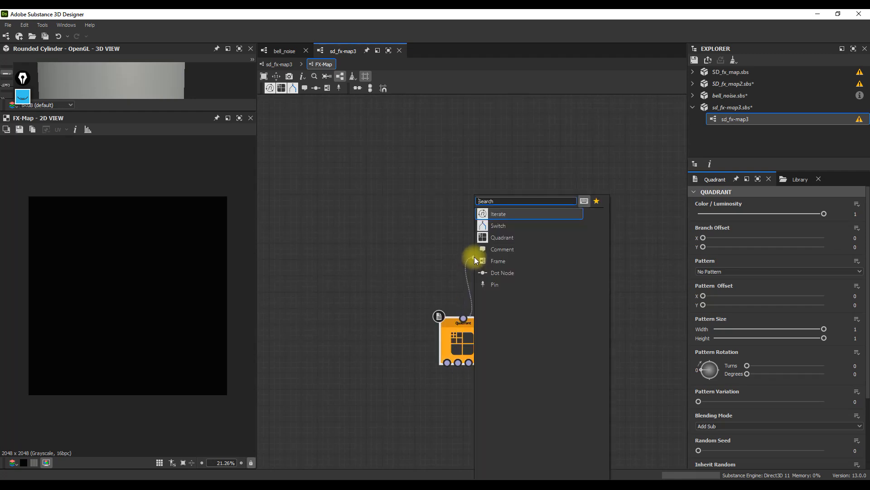
{"action": "left_click", "coordinate": [505, 214]}
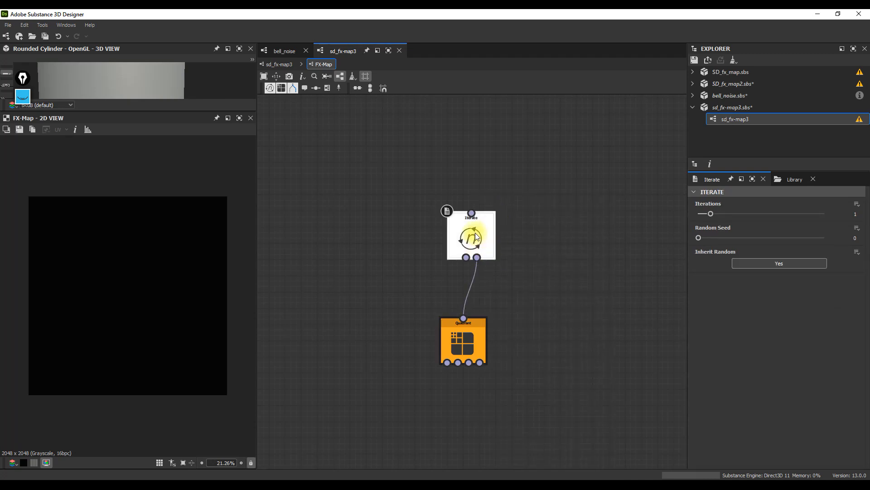
Step: Set the Iterate node as root and drive its Iterations with the existing amount graph input
{"action": "scroll", "coordinate": [469, 233], "scroll_direction": "up", "scroll_amount": 4}
{"action": "right_click", "coordinate": [456, 222]}
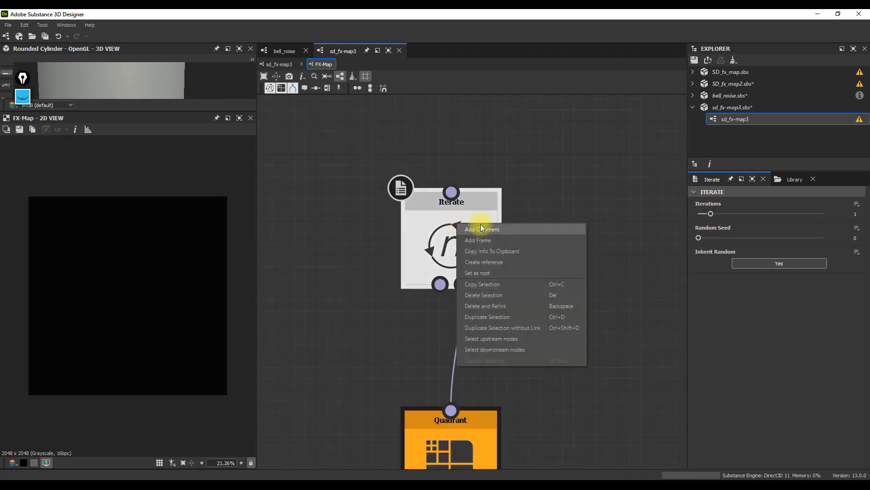
{"action": "left_click", "coordinate": [493, 274]}
{"action": "left_click", "coordinate": [857, 203]}
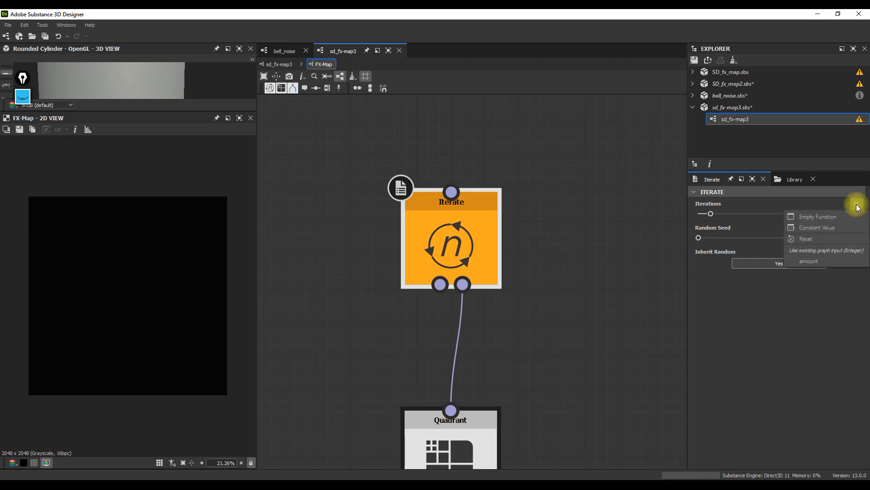
{"action": "left_click", "coordinate": [808, 261]}
{"action": "mouse_move", "coordinate": [480, 238]}
{"action": "left_mouse_down"}
{"action": "mouse_move", "coordinate": [461, 238]}
{"action": "mouse_move", "coordinate": [477, 241]}
{"action": "left_mouse_up"}
{"action": "scroll", "coordinate": [477, 241], "scroll_direction": "down", "scroll_amount": 3}
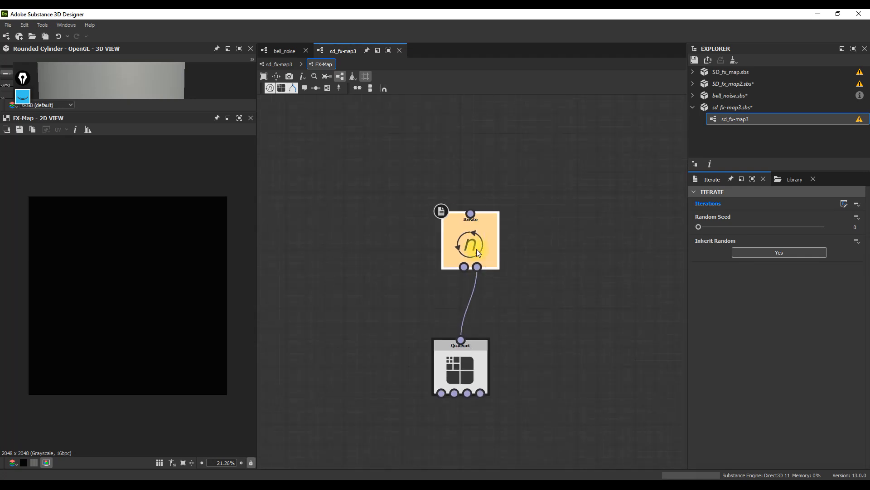
{"action": "mouse_move", "coordinate": [467, 219]}
{"action": "left_mouse_down"}
{"action": "mouse_move", "coordinate": [451, 224]}
{"action": "mouse_move", "coordinate": [459, 219]}
{"action": "left_mouse_up"}
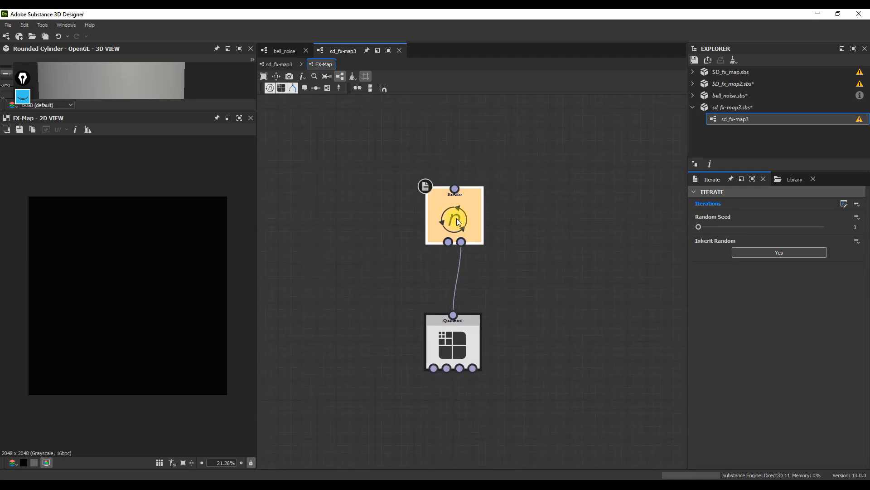
Step: Create an empty function for the Quadrant's Color / Luminosity parameter
{"action": "left_click", "coordinate": [453, 345]}
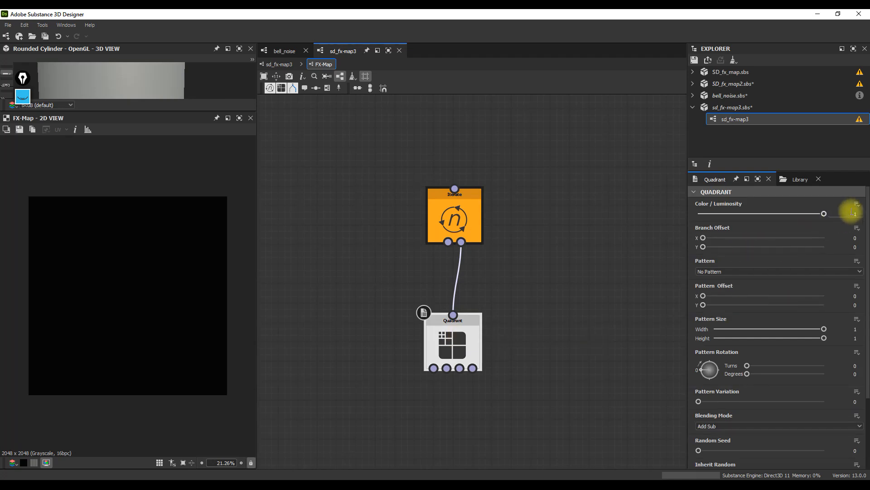
{"action": "left_click", "coordinate": [856, 205]}
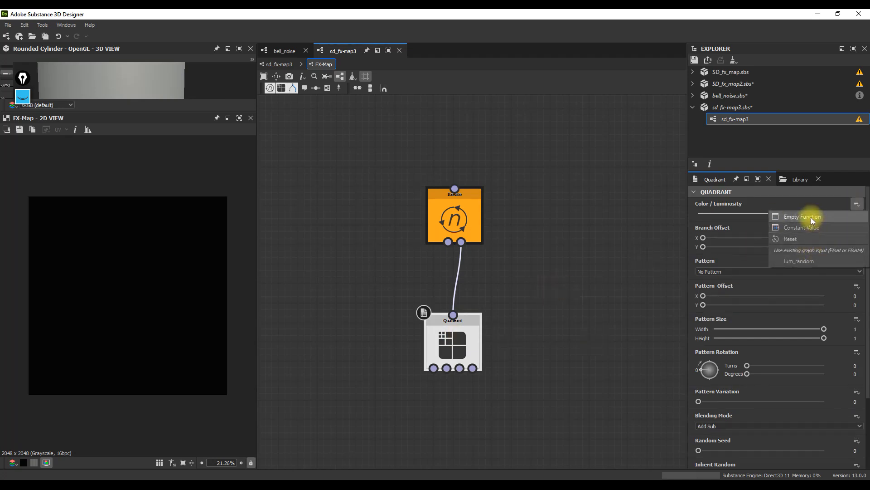
{"action": "left_click", "coordinate": [807, 216]}
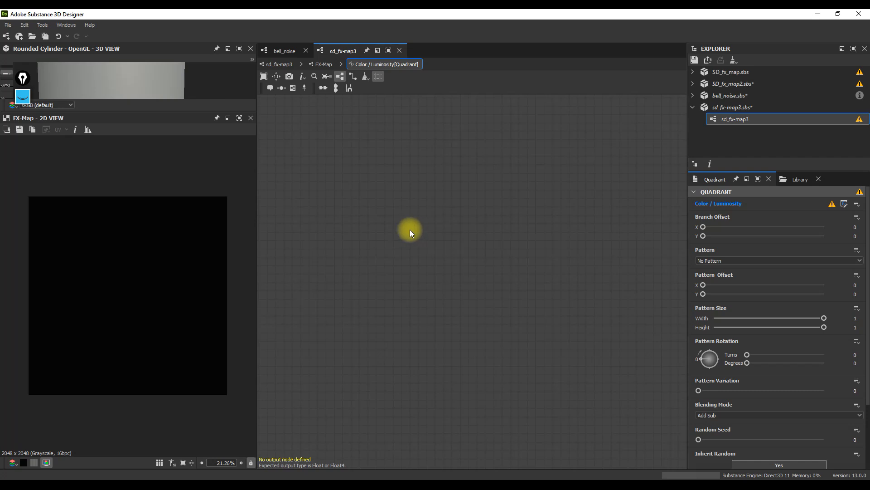
Step: Add a Get Float node to the Color / Luminosity function that reads the $number variable
{"action": "key", "text": "space"}
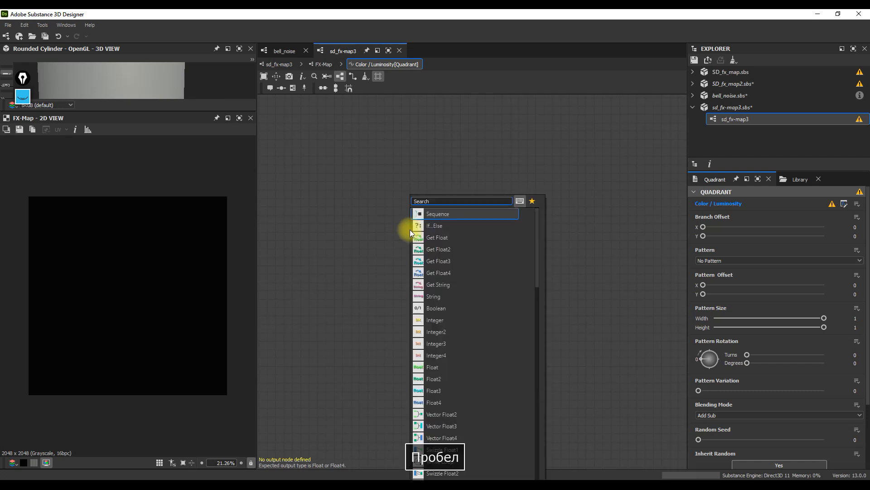
{"action": "type", "text": "get"}
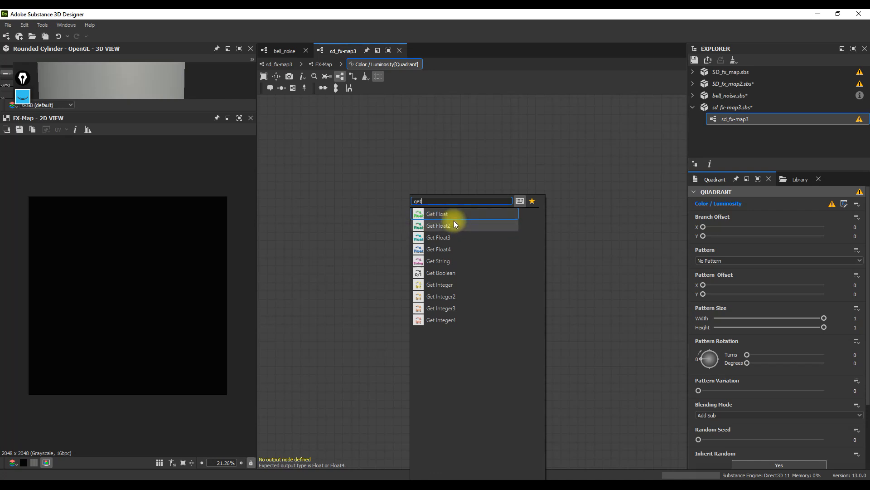
{"action": "left_click", "coordinate": [452, 216]}
{"action": "left_click", "coordinate": [861, 201]}
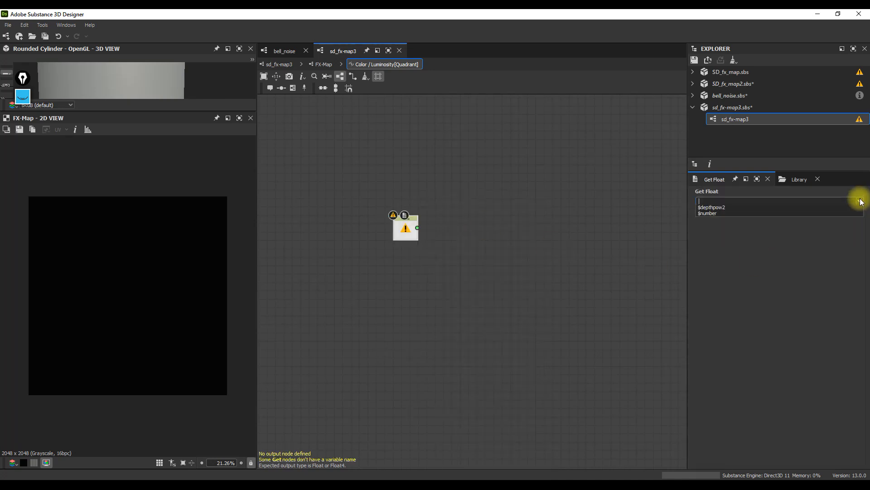
{"action": "left_click", "coordinate": [723, 240]}
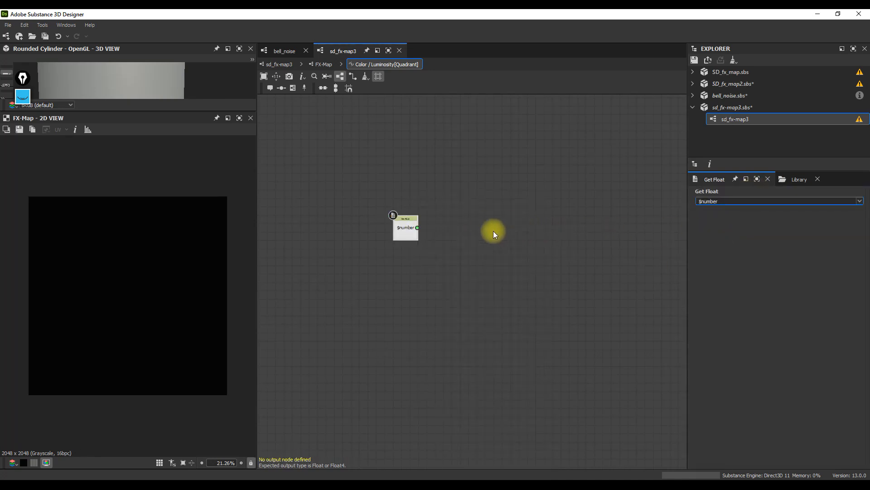
{"action": "scroll", "coordinate": [418, 217], "scroll_direction": "up", "scroll_amount": 2}
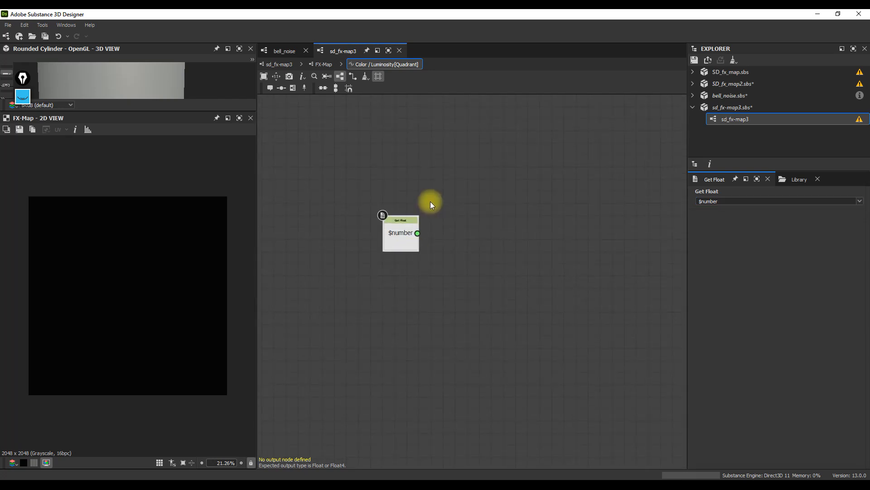
{"action": "left_click", "coordinate": [23, 97]}
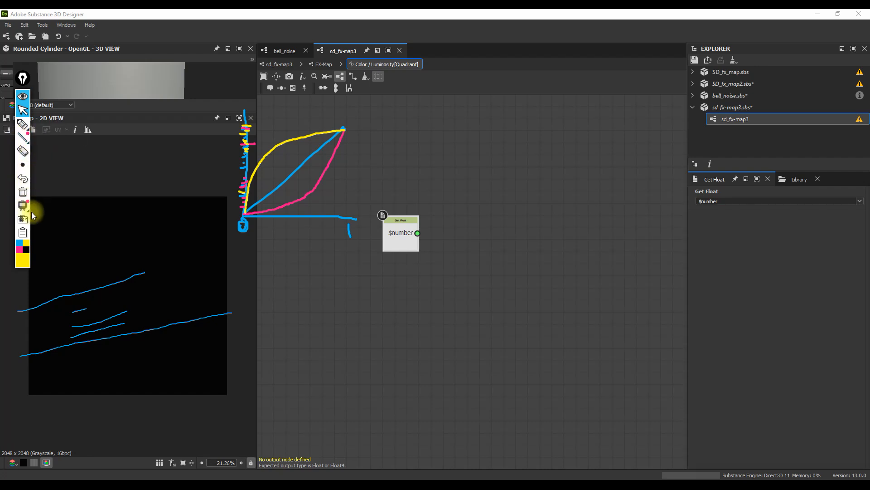
{"action": "left_click", "coordinate": [22, 192]}
{"action": "left_click", "coordinate": [23, 124]}
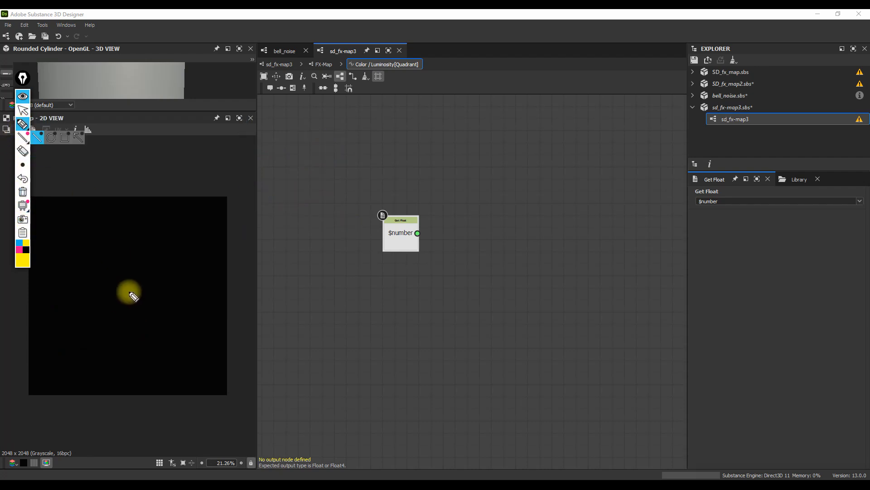
{"action": "left_click_drag", "start_coordinate": [127, 295], "coordinate": [135, 300]}
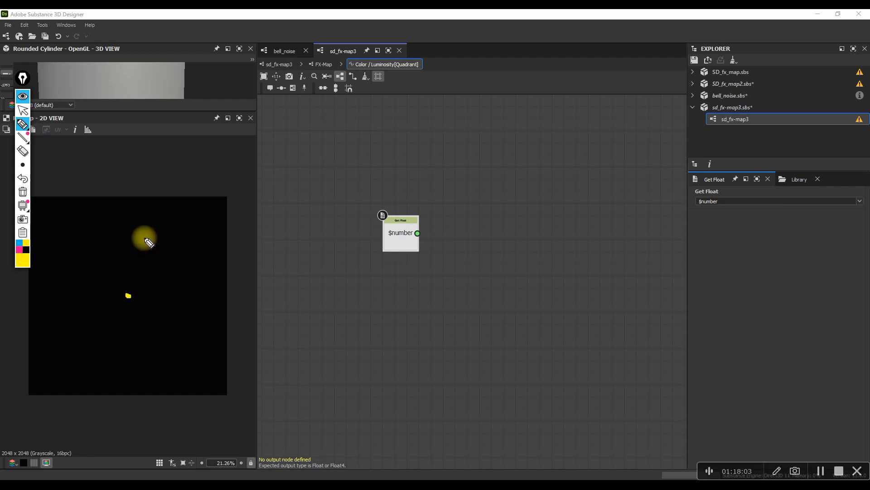
{"action": "mouse_move", "coordinate": [137, 231]}
{"action": "left_mouse_down"}
{"action": "mouse_move", "coordinate": [88, 237]}
{"action": "mouse_move", "coordinate": [45, 265]}
{"action": "mouse_move", "coordinate": [46, 311]}
{"action": "mouse_move", "coordinate": [74, 358]}
{"action": "mouse_move", "coordinate": [162, 373]}
{"action": "mouse_move", "coordinate": [206, 331]}
{"action": "mouse_move", "coordinate": [191, 258]}
{"action": "mouse_move", "coordinate": [142, 224]}
{"action": "left_mouse_up"}
{"action": "left_click", "coordinate": [19, 243]}
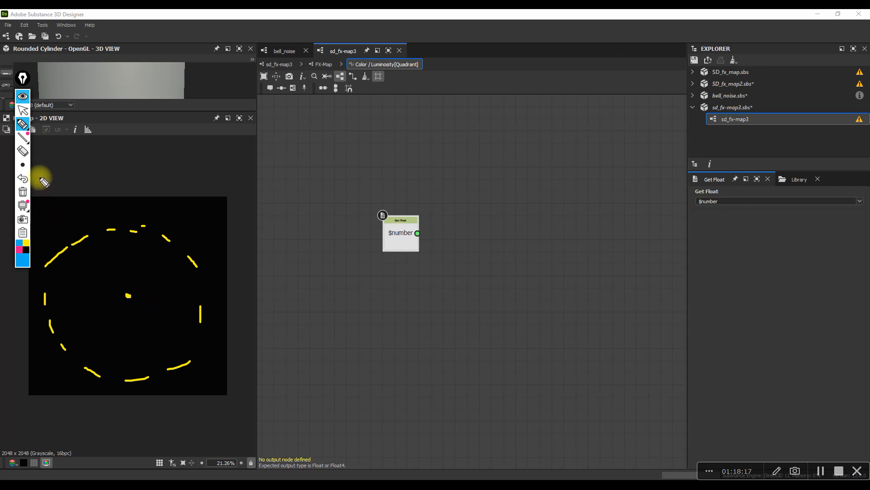
{"action": "left_click", "coordinate": [23, 137]}
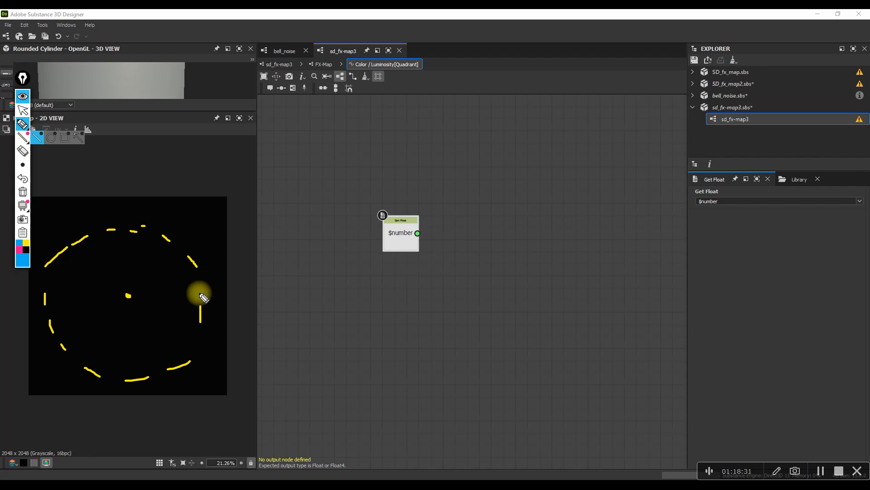
{"action": "left_click_drag", "start_coordinate": [201, 293], "coordinate": [200, 278]}
{"action": "left_click_drag", "start_coordinate": [129, 295], "coordinate": [195, 281]}
{"action": "mouse_move", "coordinate": [129, 296]}
{"action": "left_mouse_down"}
{"action": "mouse_move", "coordinate": [201, 297]}
{"action": "mouse_move", "coordinate": [165, 298]}
{"action": "mouse_move", "coordinate": [176, 294]}
{"action": "left_mouse_up"}
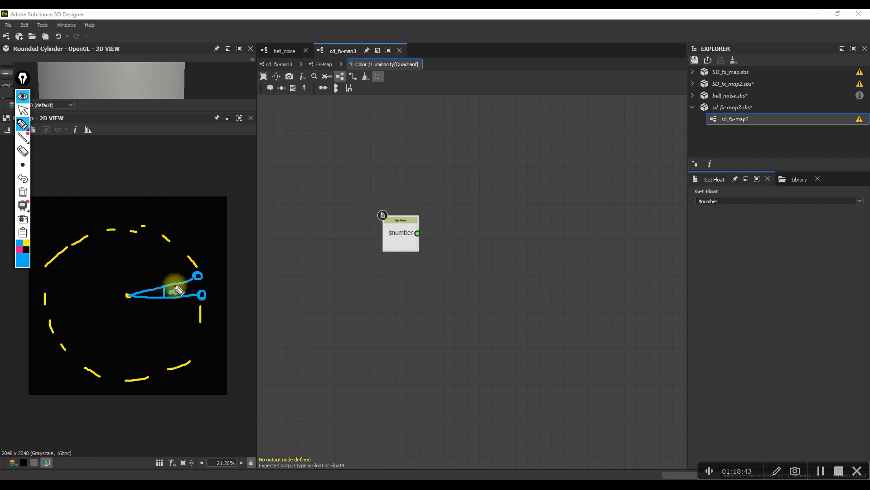
{"action": "left_click_drag", "start_coordinate": [192, 258], "coordinate": [185, 249]}
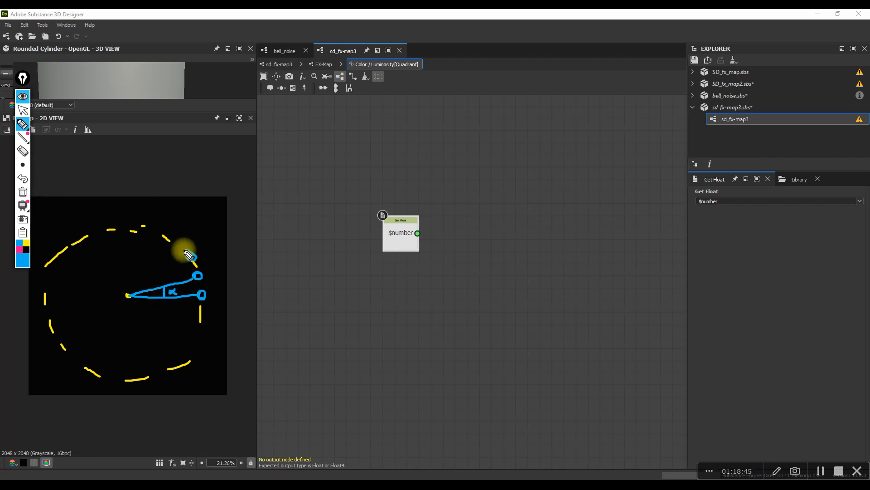
{"action": "mouse_move", "coordinate": [128, 294]}
{"action": "left_mouse_down"}
{"action": "mouse_move", "coordinate": [186, 260]}
{"action": "mouse_move", "coordinate": [171, 236]}
{"action": "mouse_move", "coordinate": [198, 232]}
{"action": "left_mouse_up"}
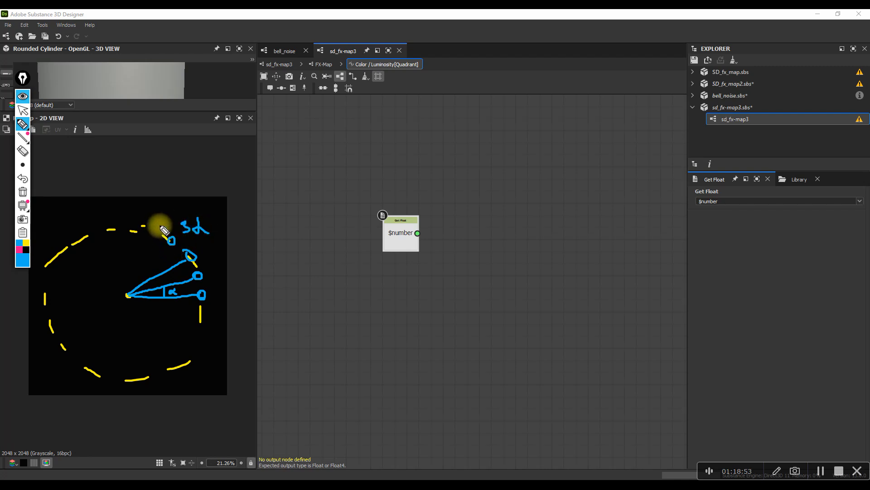
{"action": "left_click", "coordinate": [228, 234]}
{"action": "left_click", "coordinate": [233, 234]}
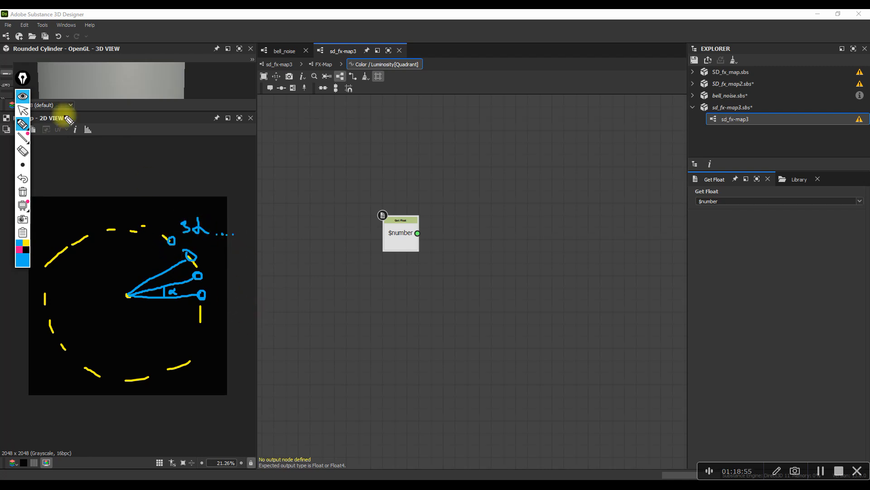
{"action": "left_click", "coordinate": [26, 111]}
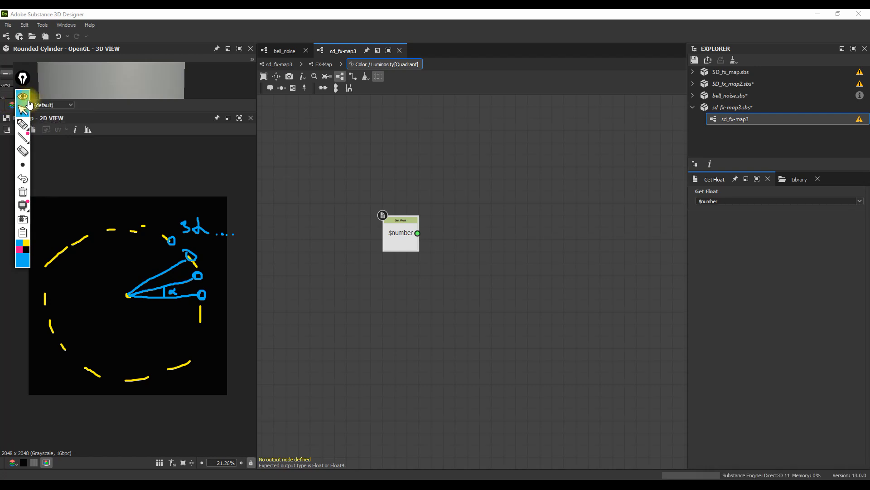
{"action": "left_click", "coordinate": [24, 98]}
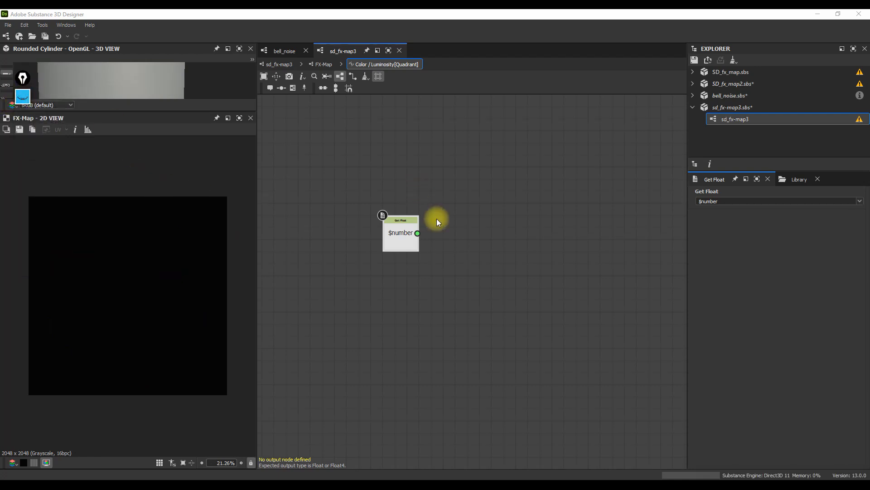
Step: Add a Get Integer node that reads amount and convert its output with a To Float node
{"action": "key", "text": "space"}
{"action": "type", "text": "get"}
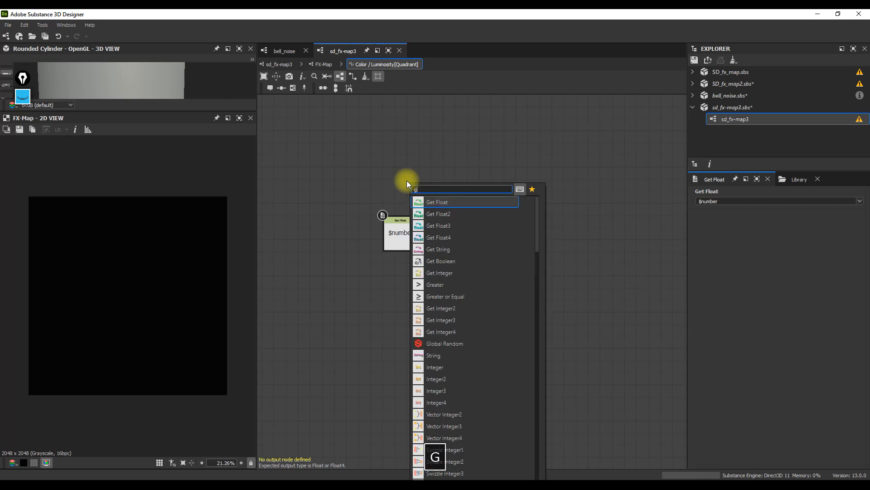
{"action": "left_click", "coordinate": [449, 273]}
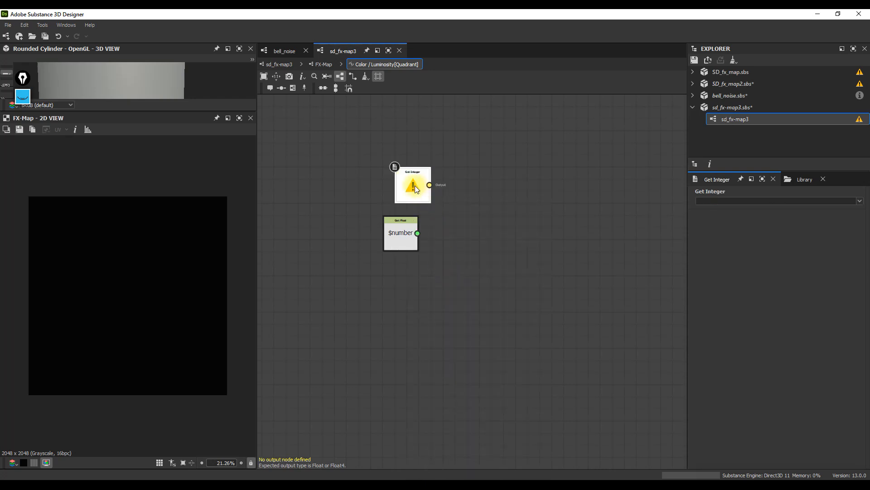
{"action": "left_click", "coordinate": [860, 201]}
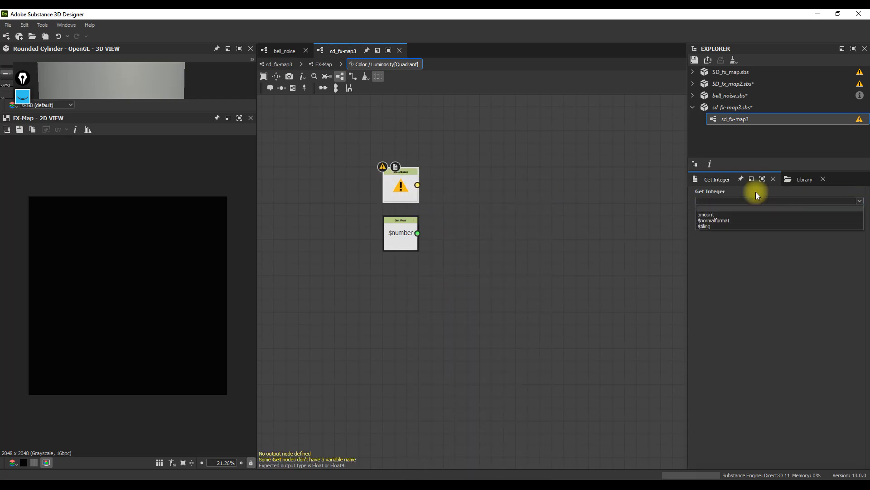
{"action": "left_click", "coordinate": [714, 212]}
{"action": "left_click_drag", "start_coordinate": [417, 185], "coordinate": [450, 181]}
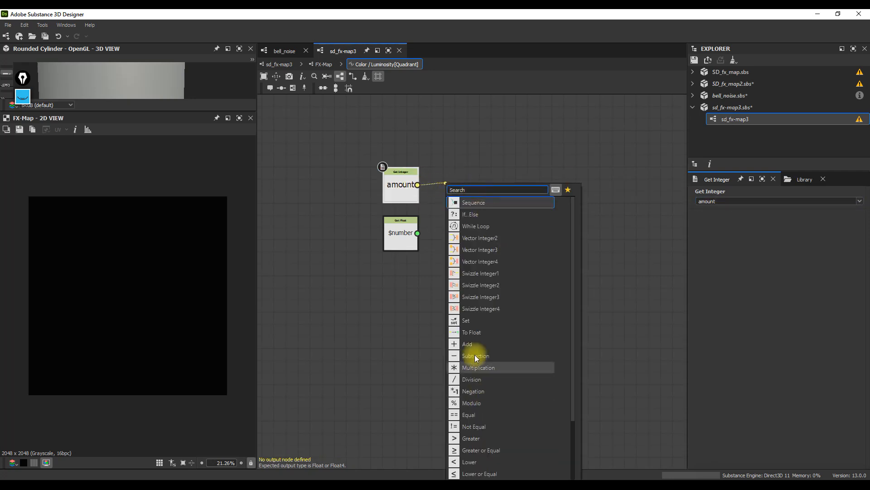
{"action": "left_click", "coordinate": [471, 333]}
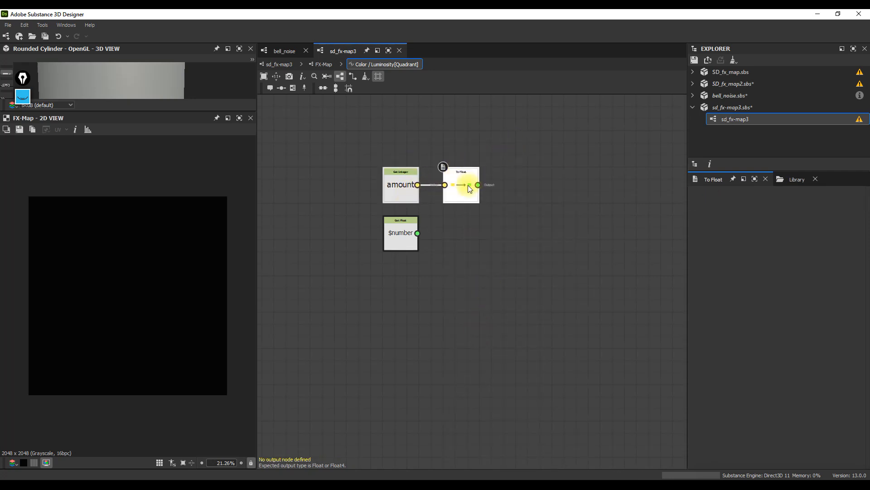
Step: Move the amount and To Float nodes below $number, and divide $number by the converted amount with a Division node
{"action": "left_click_drag", "start_coordinate": [471, 185], "coordinate": [463, 290]}
{"action": "left_click_drag", "start_coordinate": [517, 229], "coordinate": [517, 229]}
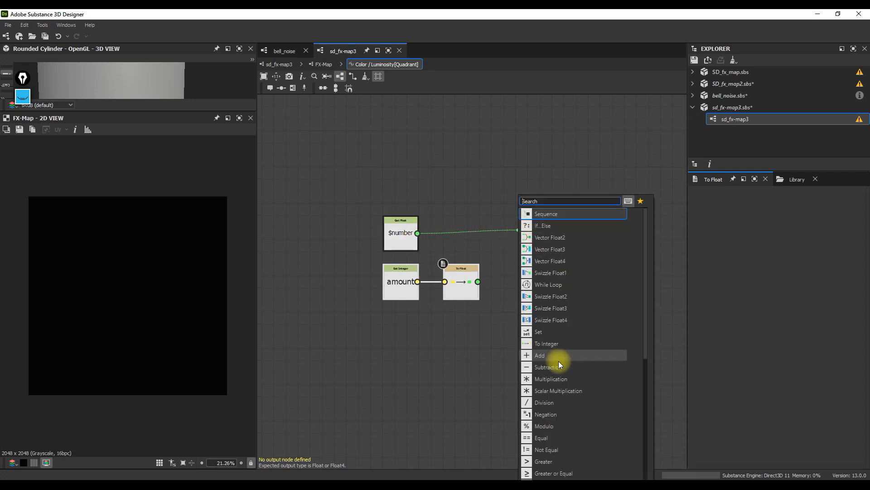
{"action": "left_click", "coordinate": [551, 396]}
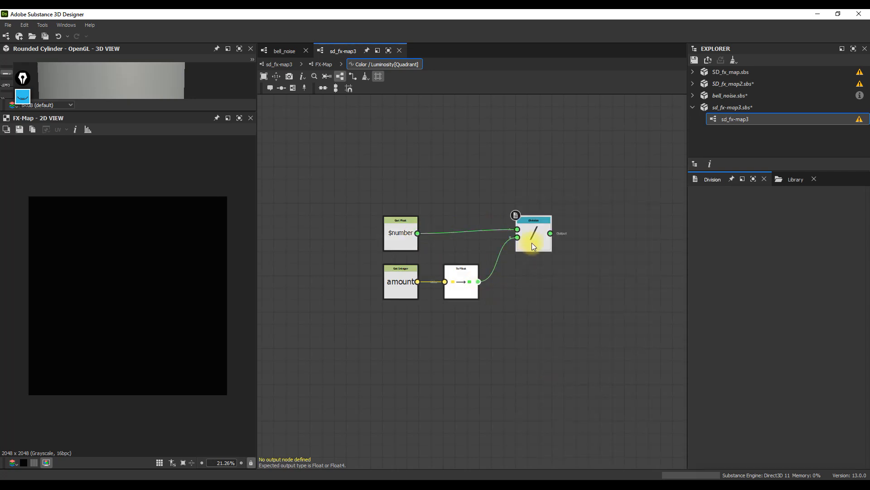
{"action": "left_click_drag", "start_coordinate": [532, 243], "coordinate": [533, 242]}
{"action": "scroll", "coordinate": [536, 233], "scroll_direction": "up", "scroll_amount": 1}
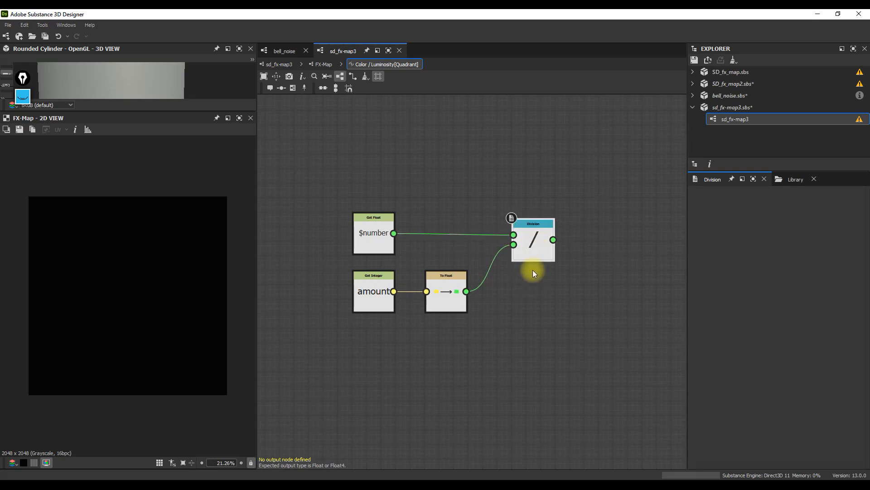
{"action": "scroll", "coordinate": [579, 295], "scroll_direction": "down", "scroll_amount": 1}
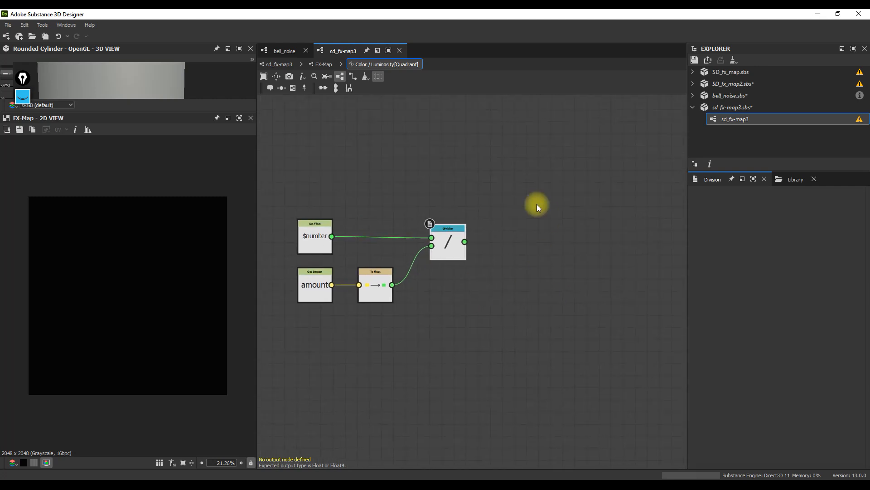
Step: Attach a comment reading "0-1" to the Division node
{"action": "right_click", "coordinate": [447, 246]}
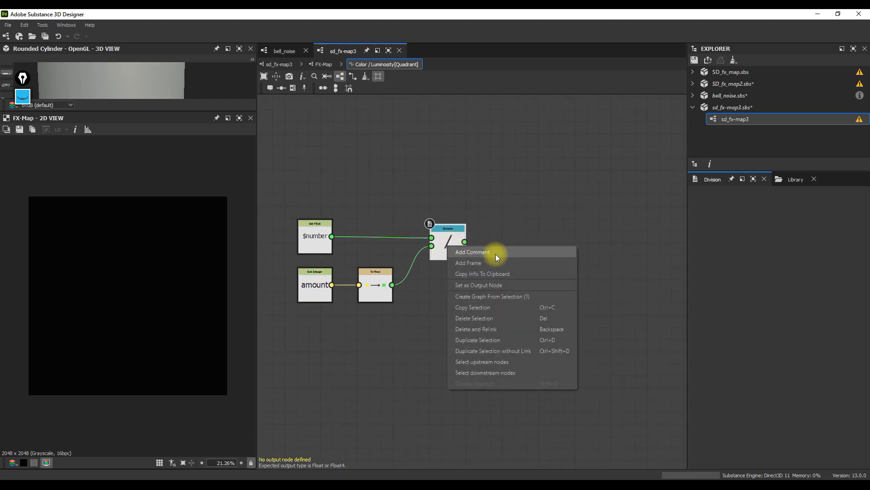
{"action": "left_click", "coordinate": [496, 253]}
{"action": "double_click", "coordinate": [787, 213]}
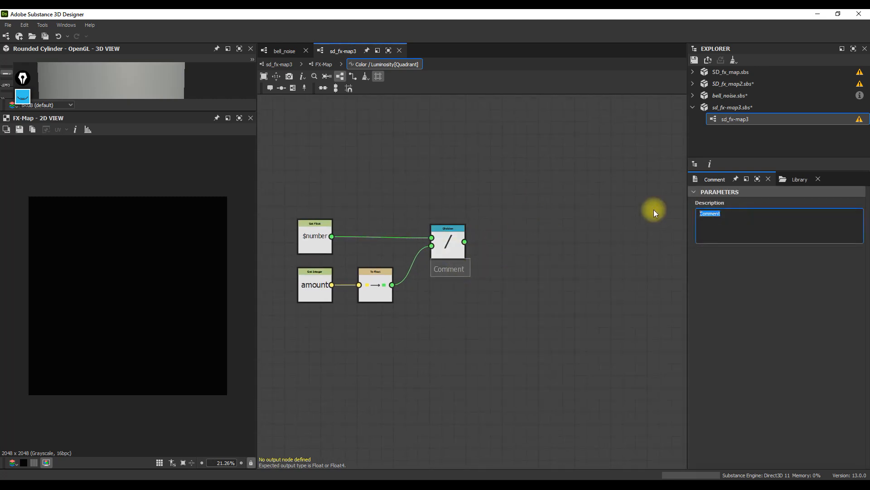
{"action": "type", "text": "0-1"}
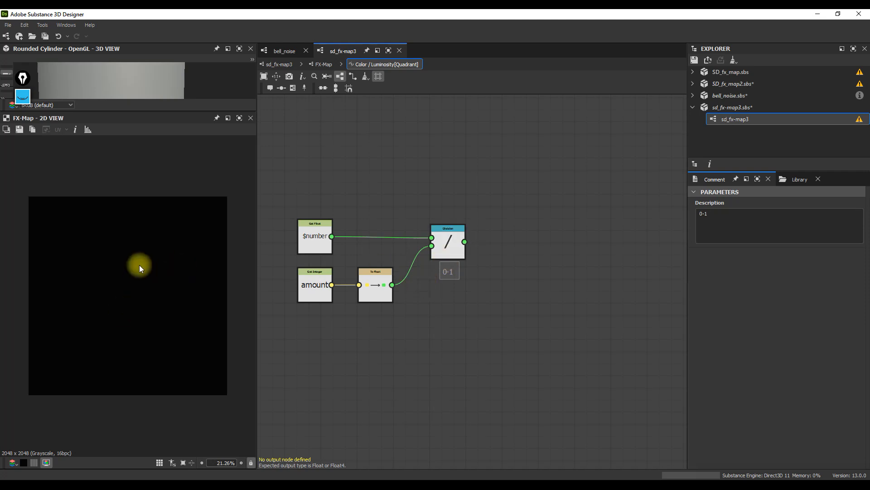
{"action": "key", "text": "g"}
{"action": "key", "text": "Escape"}
Step: Add a Float constant node above the Division node and attach the comment "radius" to it
{"action": "key", "text": "space"}
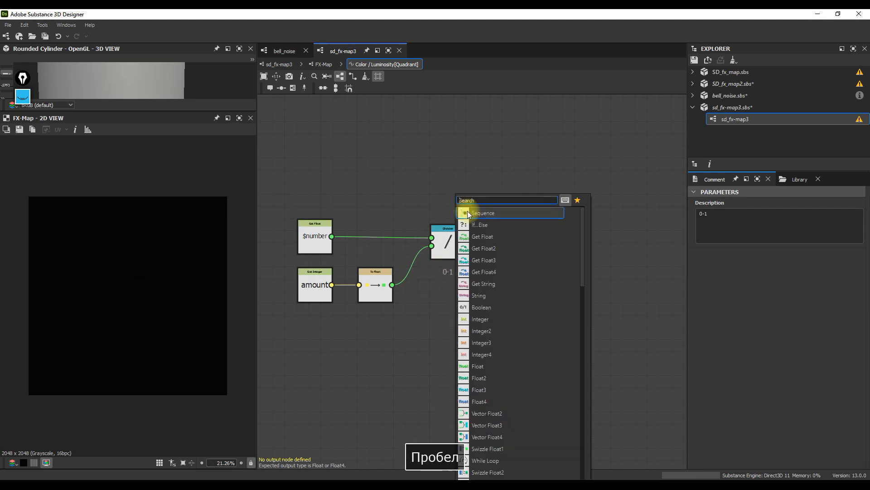
{"action": "left_click", "coordinate": [496, 365]}
{"action": "left_click_drag", "start_coordinate": [457, 190], "coordinate": [453, 176]}
{"action": "right_click", "coordinate": [452, 175]}
{"action": "left_click", "coordinate": [469, 192]}
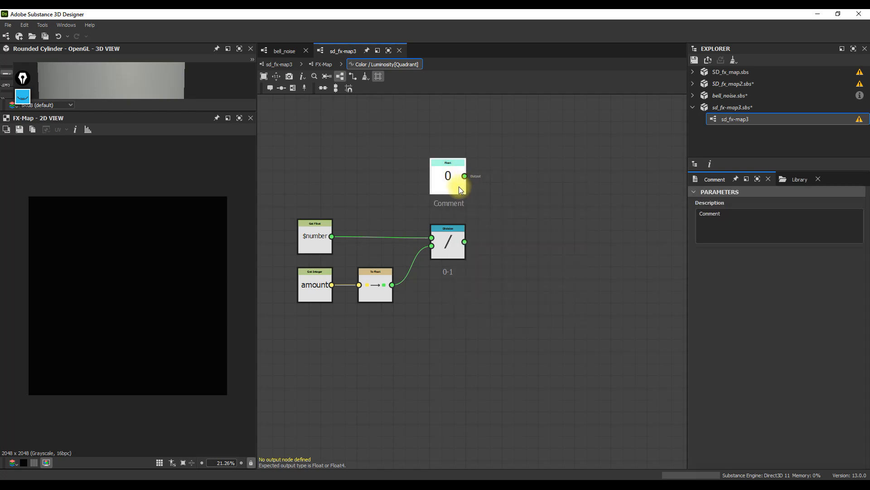
{"action": "left_click_drag", "start_coordinate": [746, 219], "coordinate": [666, 210]}
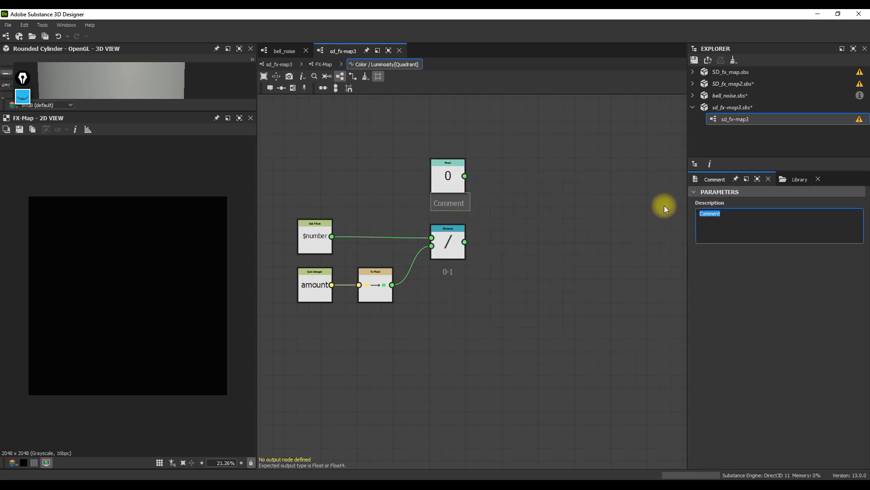
{"action": "type", "text": "radius"}
{"action": "left_click", "coordinate": [493, 202]}
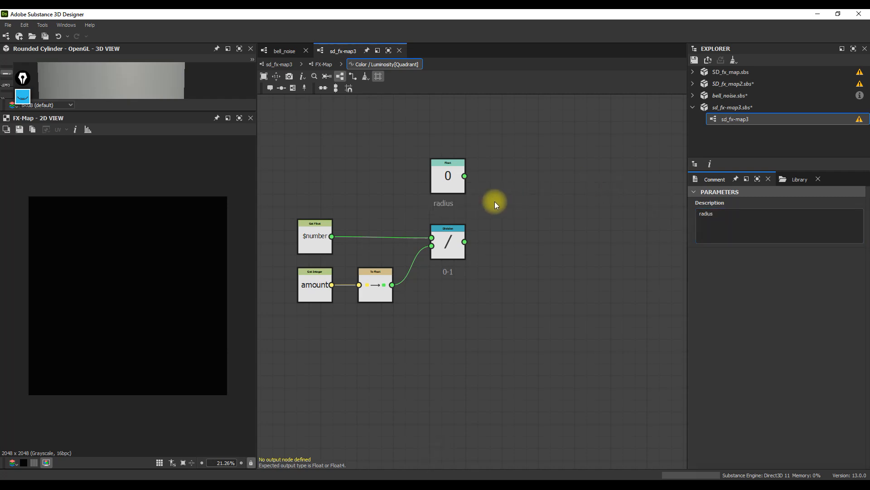
Step: Connect the radius Float to the Length input of a new Cartesian node and set the radius value to 0.4
{"action": "left_click_drag", "start_coordinate": [466, 176], "coordinate": [498, 207]}
{"action": "scroll", "coordinate": [597, 332], "scroll_direction": "down", "scroll_amount": 1}
{"action": "scroll", "coordinate": [534, 341], "scroll_direction": "down", "scroll_amount": 3}
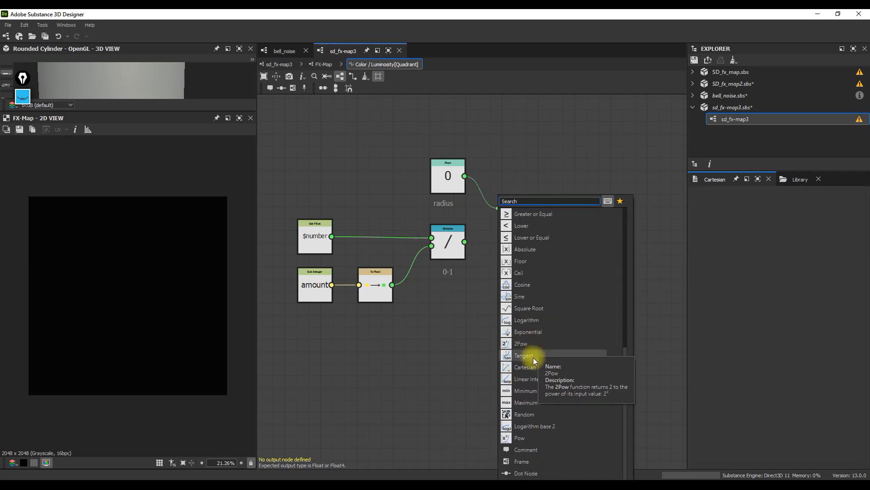
{"action": "left_click", "coordinate": [533, 370]}
{"action": "scroll", "coordinate": [512, 231], "scroll_direction": "up", "scroll_amount": 2}
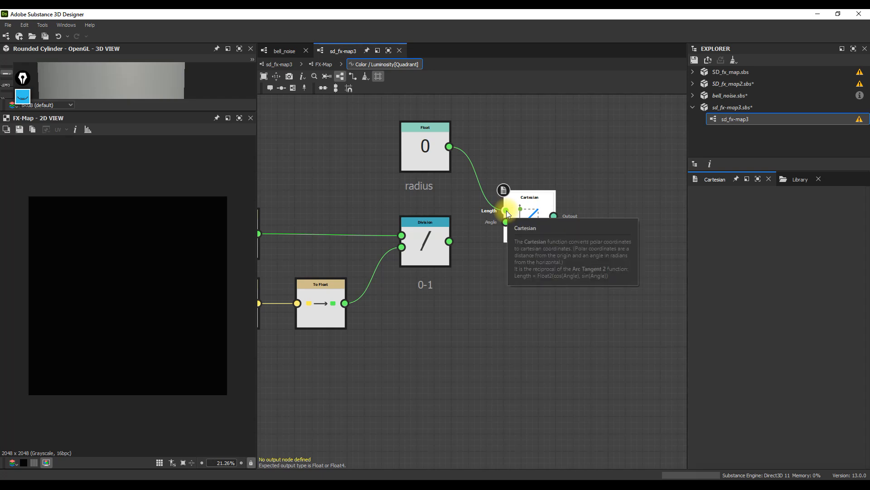
{"action": "left_click", "coordinate": [447, 160]}
{"action": "left_click_drag", "start_coordinate": [759, 204], "coordinate": [786, 204]}
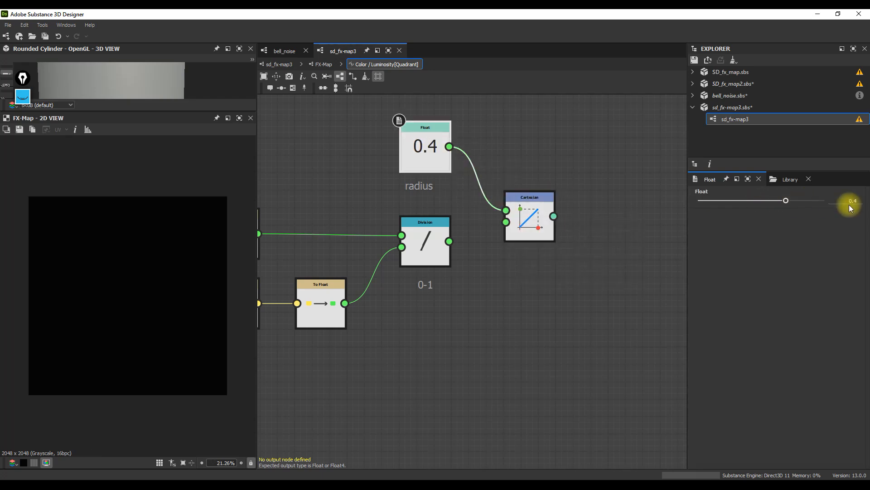
Step: Set the radius Float to 0.5 and move the Cartesian node farther from the Division node
{"action": "left_click", "coordinate": [854, 201]}
{"action": "type", "text": "0.5"}
{"action": "key", "text": "Tab"}
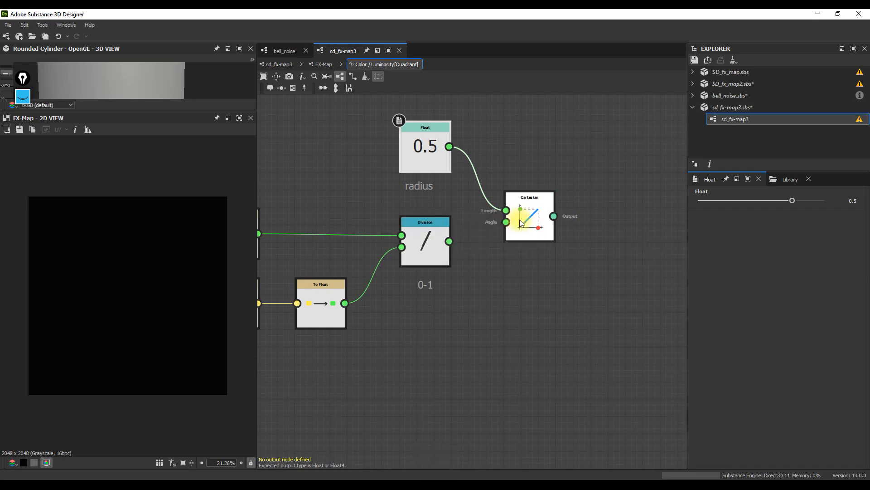
{"action": "scroll", "coordinate": [461, 241], "scroll_direction": "down", "scroll_amount": 2}
{"action": "middle_click_drag", "start_coordinate": [462, 241], "coordinate": [473, 227]}
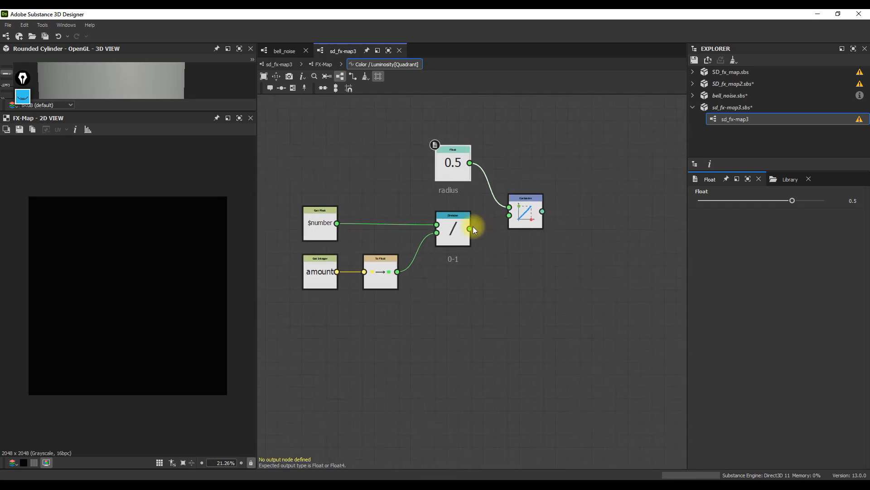
{"action": "scroll", "coordinate": [472, 227], "scroll_direction": "up", "scroll_amount": 2}
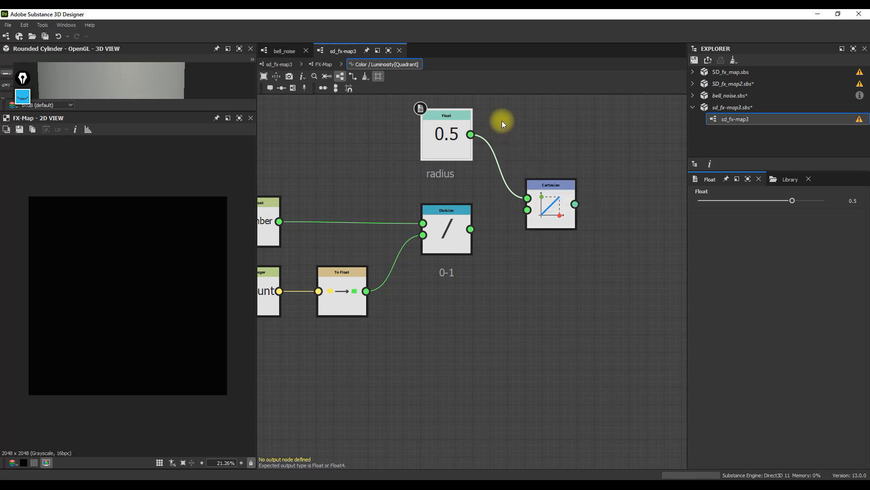
{"action": "scroll", "coordinate": [506, 199], "scroll_direction": "down", "scroll_amount": 2}
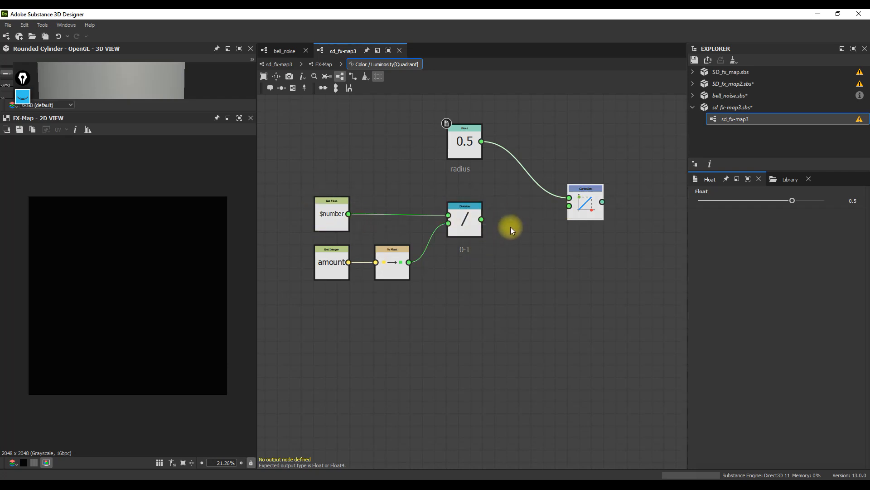
{"action": "left_click_drag", "start_coordinate": [576, 207], "coordinate": [614, 198]}
{"action": "scroll", "coordinate": [472, 202], "scroll_direction": "down", "scroll_amount": 1}
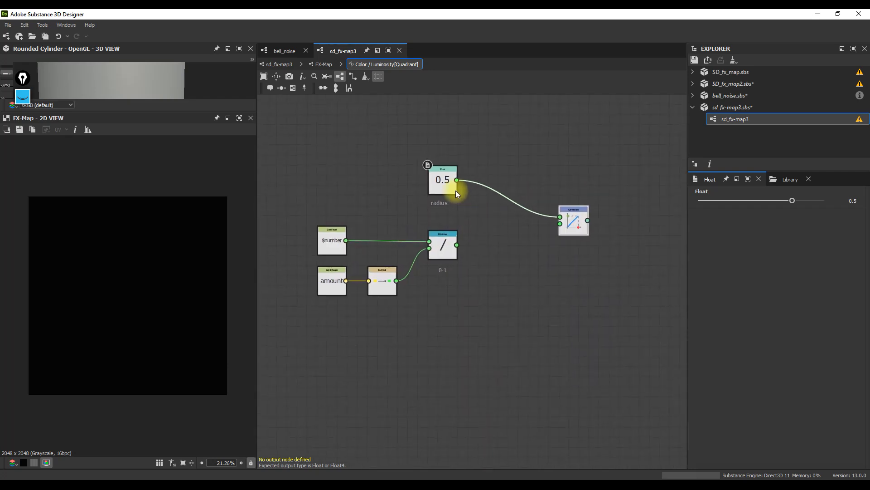
Step: Multiply the Division result by a Pi node using a new Multiplication node, and connect the product to the Cartesian node's Angle input
{"action": "scroll", "coordinate": [453, 280], "scroll_direction": "up", "scroll_amount": 3}
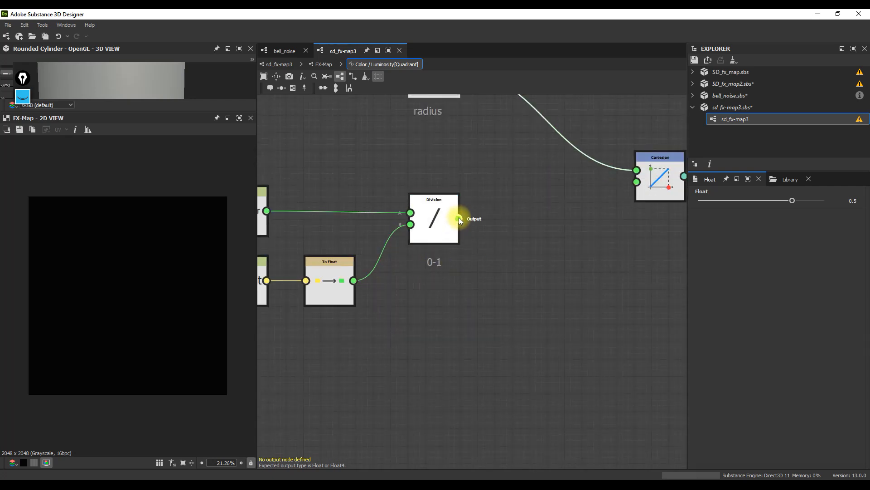
{"action": "left_click_drag", "start_coordinate": [492, 220], "coordinate": [494, 219]}
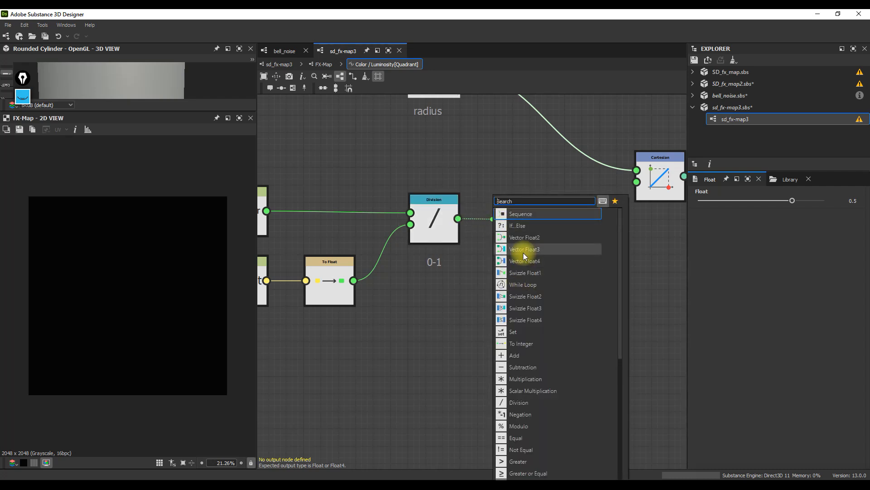
{"action": "left_click", "coordinate": [531, 379]}
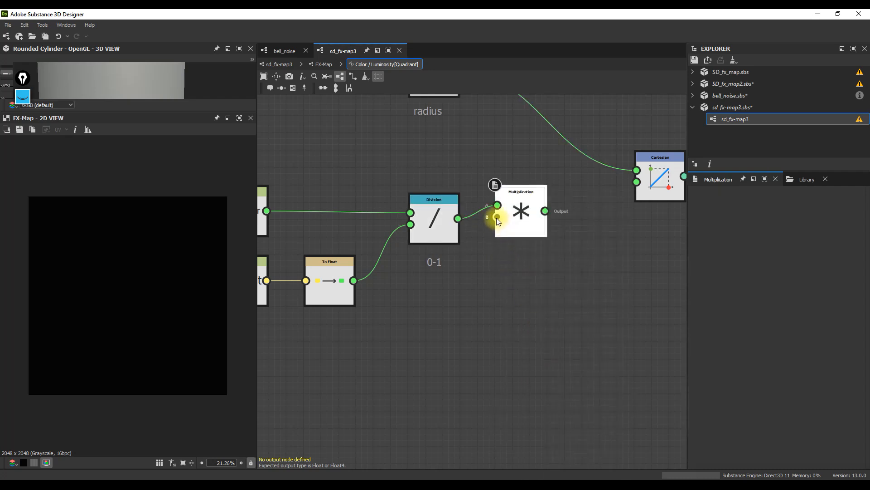
{"action": "left_click_drag", "start_coordinate": [497, 217], "coordinate": [452, 310]}
{"action": "type", "text": "pi"}
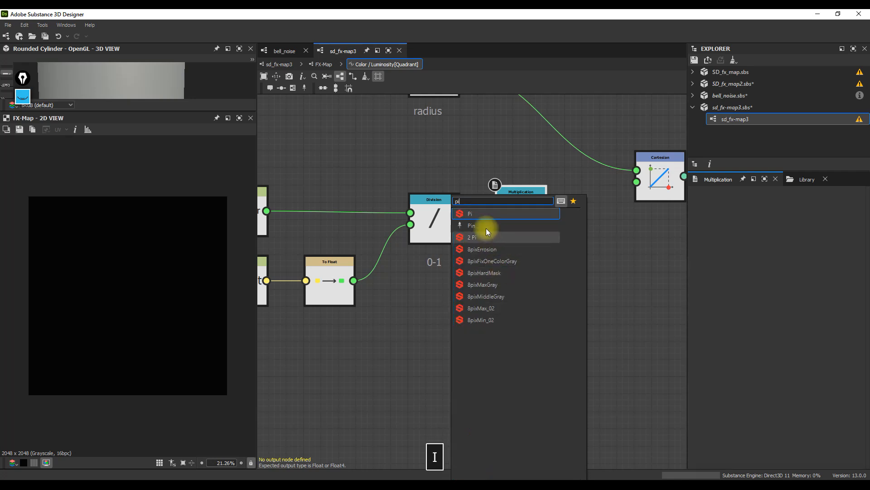
{"action": "key", "text": "Return"}
{"action": "left_click_drag", "start_coordinate": [515, 210], "coordinate": [521, 227]}
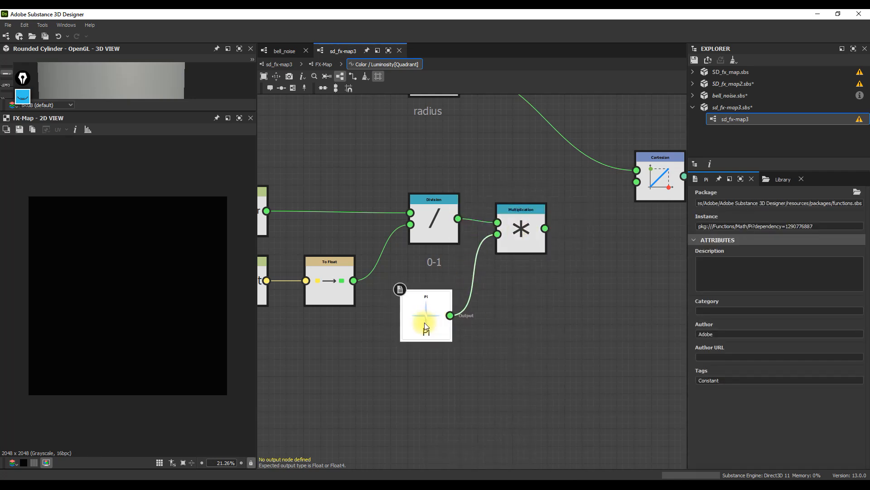
{"action": "scroll", "coordinate": [556, 238], "scroll_direction": "down", "scroll_amount": 2}
{"action": "middle_click_drag", "start_coordinate": [557, 238], "coordinate": [520, 270]}
{"action": "left_click_drag", "start_coordinate": [507, 264], "coordinate": [570, 233]}
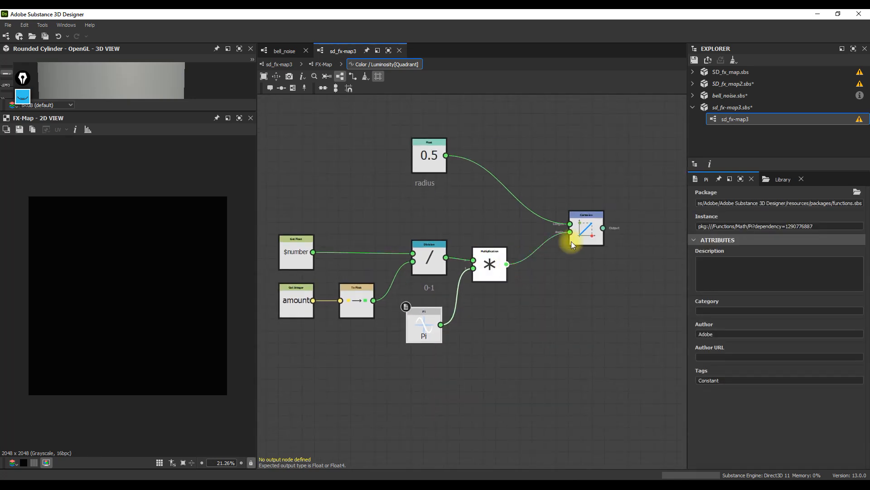
Step: Connect the Cartesian output to a new Set node and name its variable "position"
{"action": "scroll", "coordinate": [573, 245], "scroll_direction": "down", "scroll_amount": 1}
{"action": "middle_click_drag", "start_coordinate": [574, 245], "coordinate": [547, 256]}
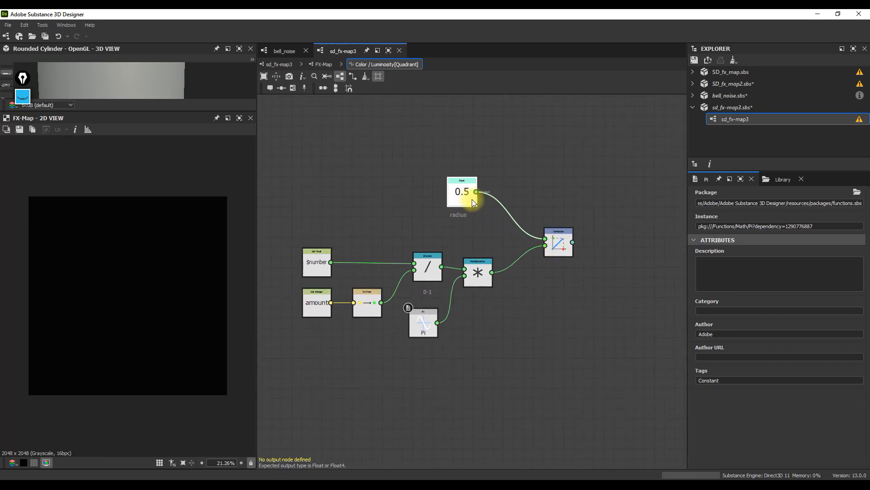
{"action": "scroll", "coordinate": [558, 272], "scroll_direction": "up", "scroll_amount": 2}
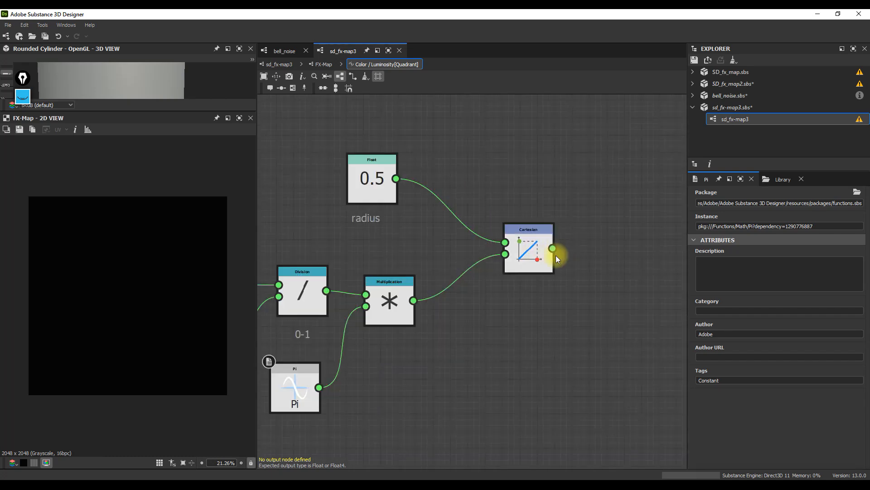
{"action": "middle_click_drag", "start_coordinate": [552, 255], "coordinate": [516, 269]}
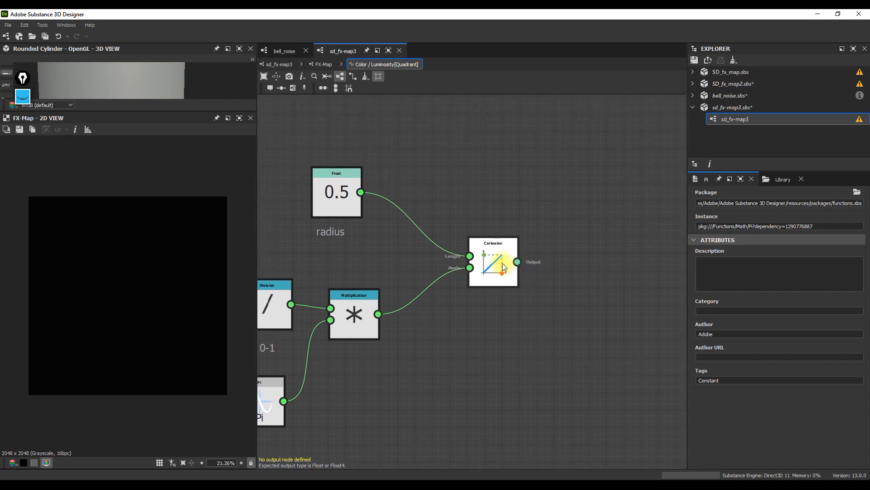
{"action": "left_click_drag", "start_coordinate": [518, 262], "coordinate": [564, 260]}
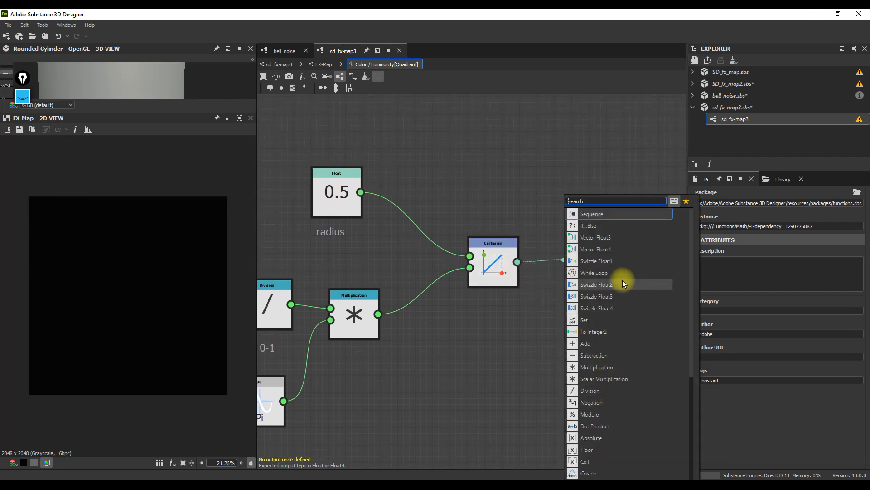
{"action": "left_click", "coordinate": [590, 320]}
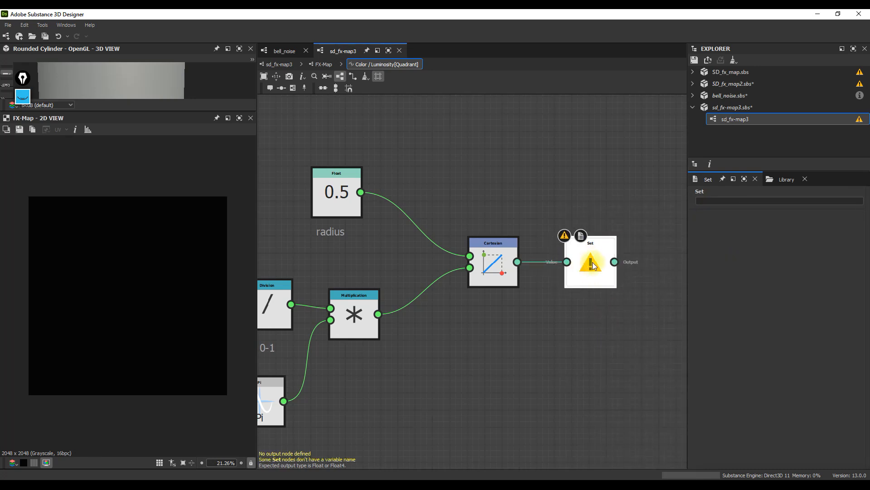
{"action": "left_click", "coordinate": [726, 202]}
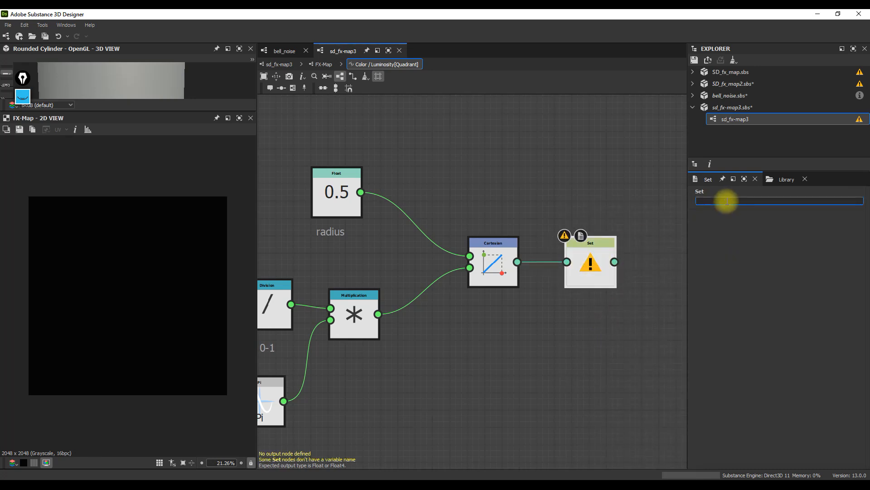
{"action": "type", "text": "pos"}
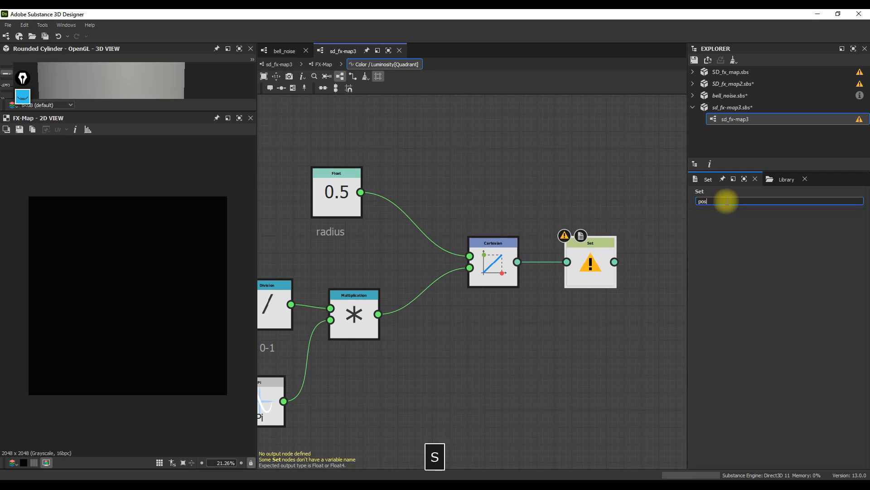
{"action": "type", "text": "ition"}
Step: Connect the position Set node's output to the first input of a new Sequence node
{"action": "scroll", "coordinate": [532, 268], "scroll_direction": "down", "scroll_amount": 5}
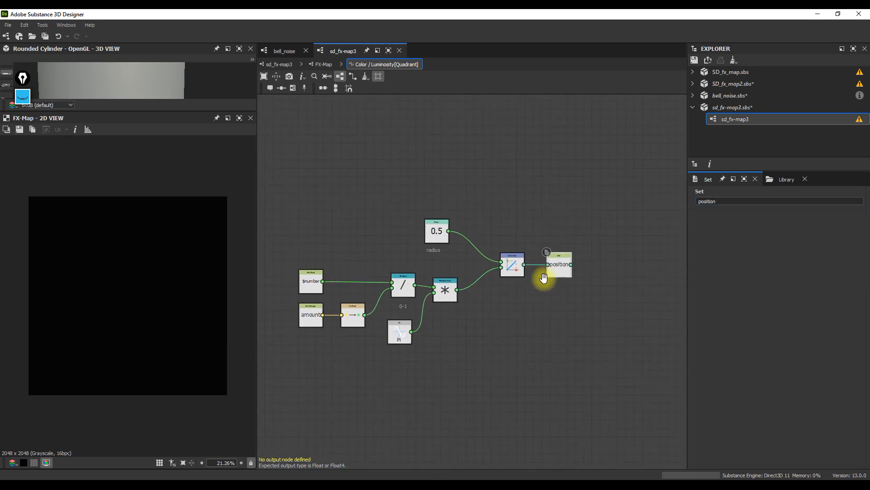
{"action": "middle_click_drag", "start_coordinate": [546, 277], "coordinate": [546, 244]}
{"action": "left_click_drag", "start_coordinate": [572, 230], "coordinate": [597, 247]}
{"action": "left_click", "coordinate": [635, 214]}
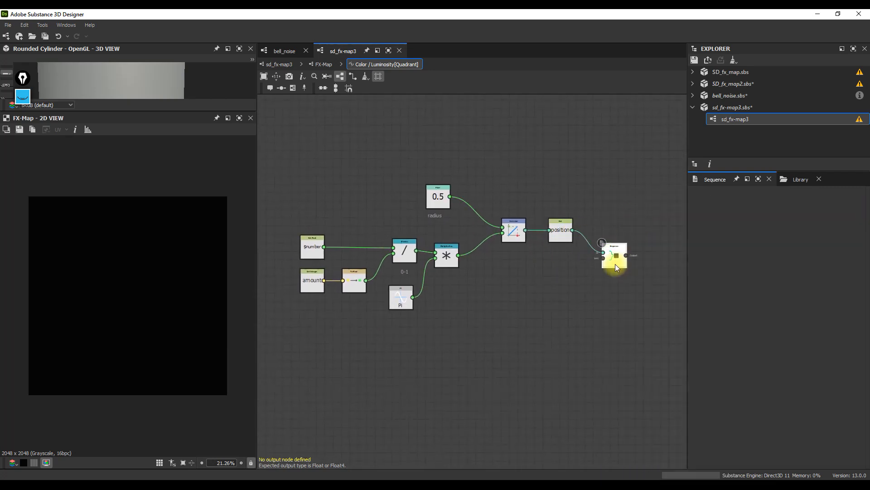
Step: Feed a Float constant of 1 into the Sequence's Last input and set the Sequence as the output node
{"action": "scroll", "coordinate": [617, 276], "scroll_direction": "up", "scroll_amount": 3}
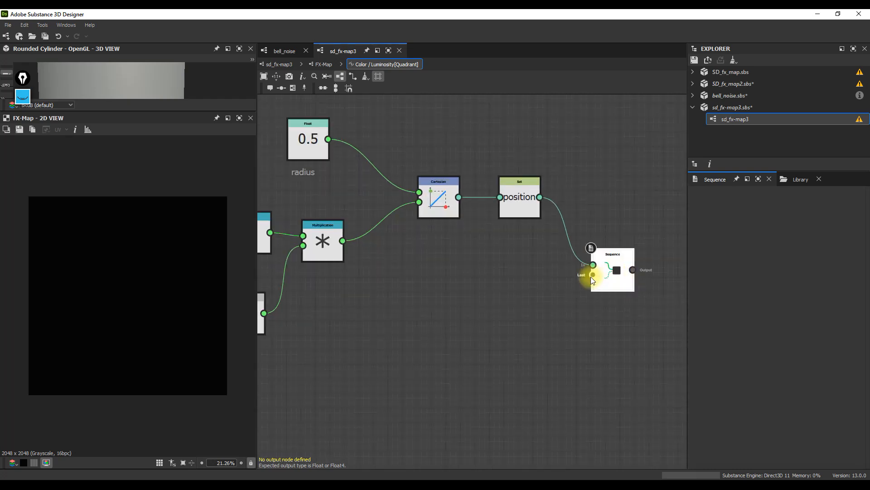
{"action": "left_click_drag", "start_coordinate": [590, 276], "coordinate": [530, 311]}
{"action": "left_click", "coordinate": [562, 369]}
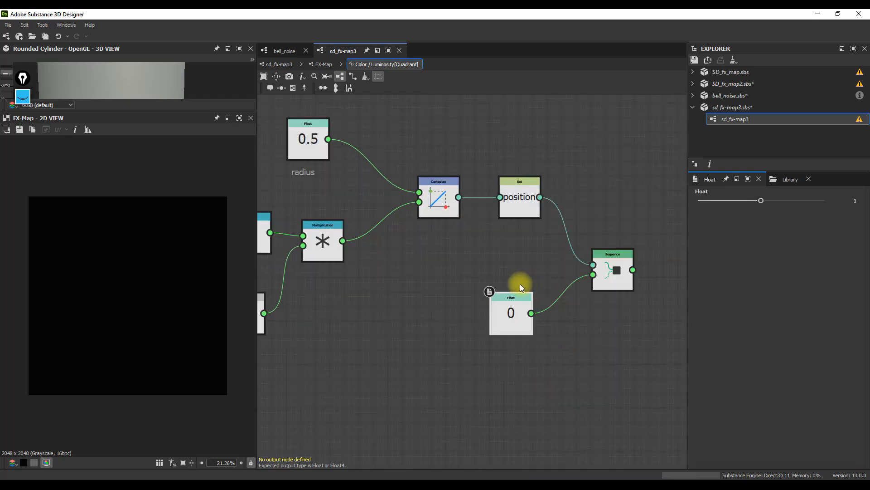
{"action": "left_click_drag", "start_coordinate": [512, 317], "coordinate": [528, 326]}
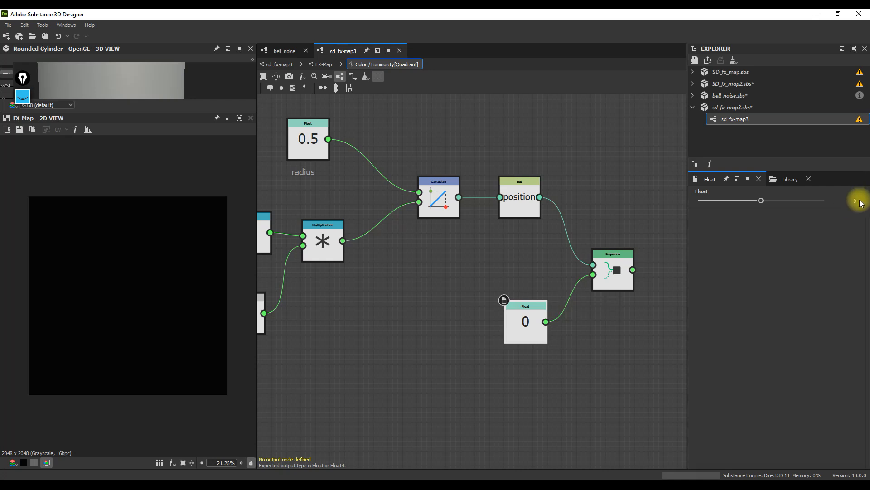
{"action": "type", "text": "1"}
{"action": "key", "text": "Tab"}
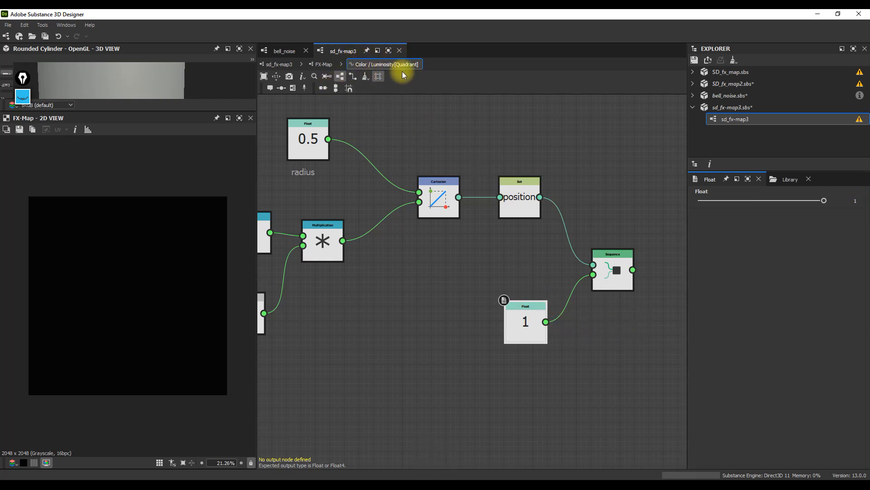
{"action": "right_click", "coordinate": [614, 274]}
{"action": "left_click", "coordinate": [641, 307]}
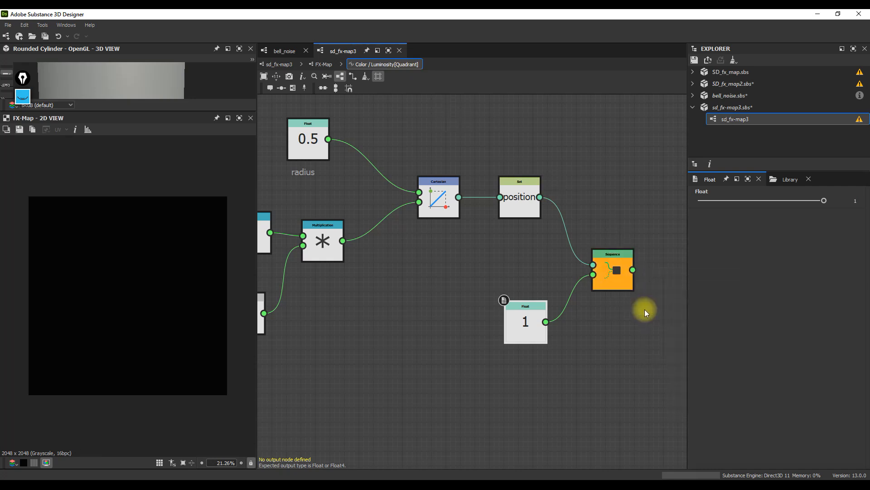
Step: Return to the FX-Map graph and set the Quadrant's Pattern Size width and height to 0.02
{"action": "left_click", "coordinate": [328, 65]}
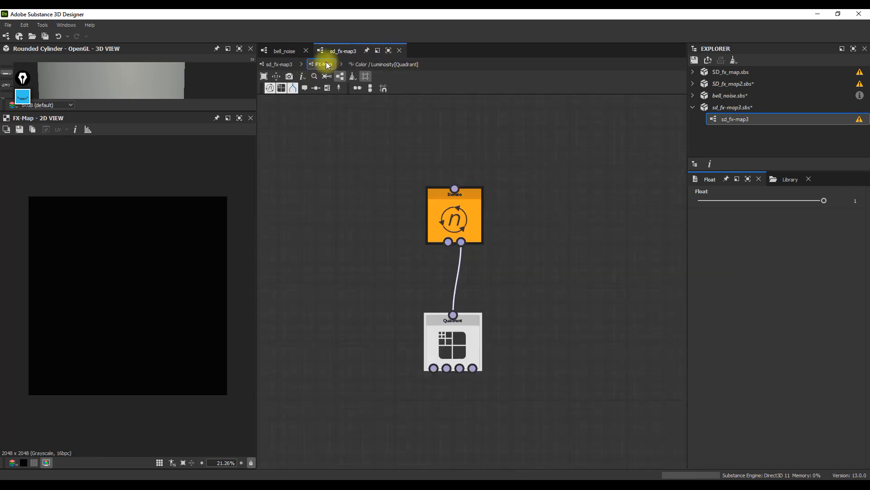
{"action": "left_click", "coordinate": [458, 343]}
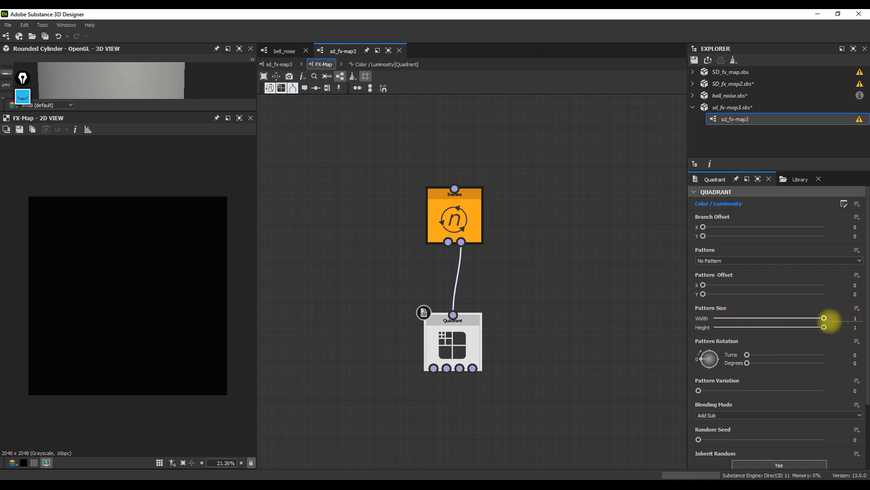
{"action": "left_click_drag", "start_coordinate": [824, 319], "coordinate": [738, 318]}
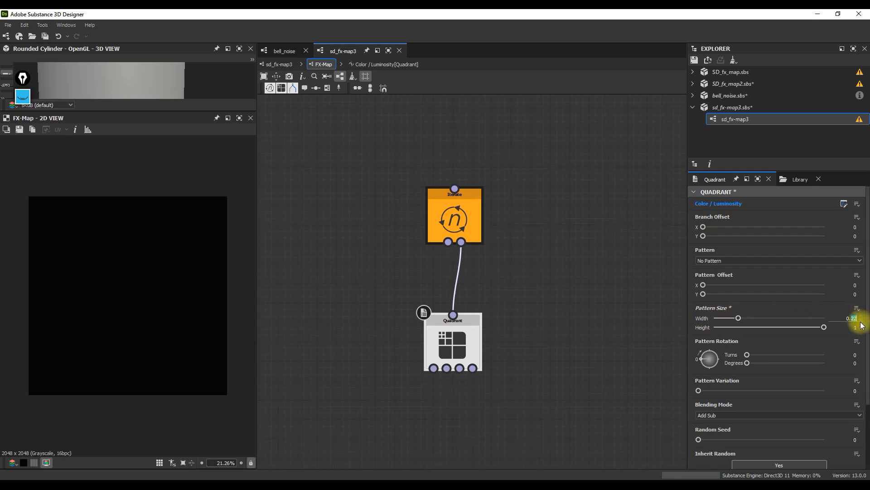
{"action": "type", "text": "0.02"}
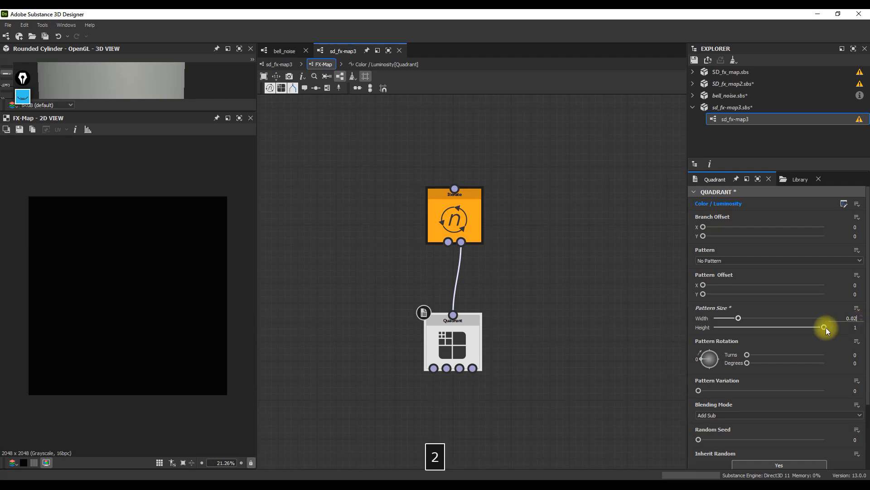
{"action": "left_click_drag", "start_coordinate": [845, 319], "coordinate": [869, 321]}
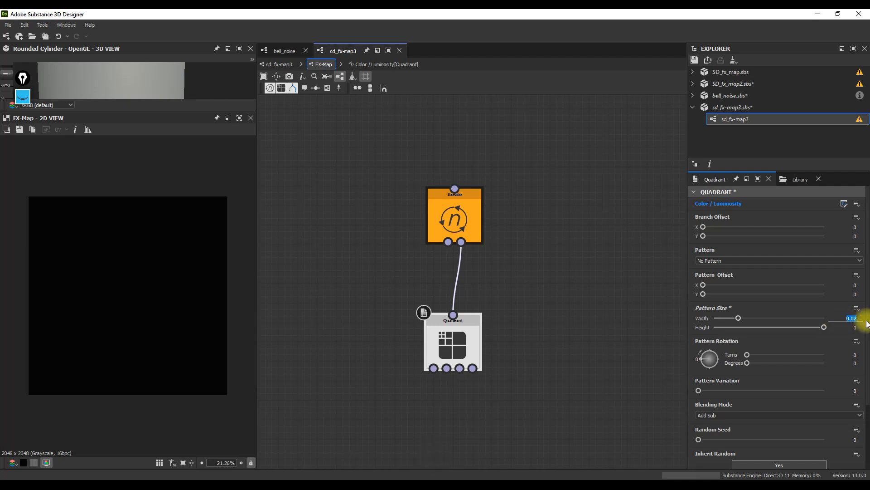
{"action": "key", "text": "ctrl+c"}
{"action": "left_click", "coordinate": [852, 327]}
{"action": "key", "text": "ctrl+v"}
{"action": "key", "text": "Tab"}
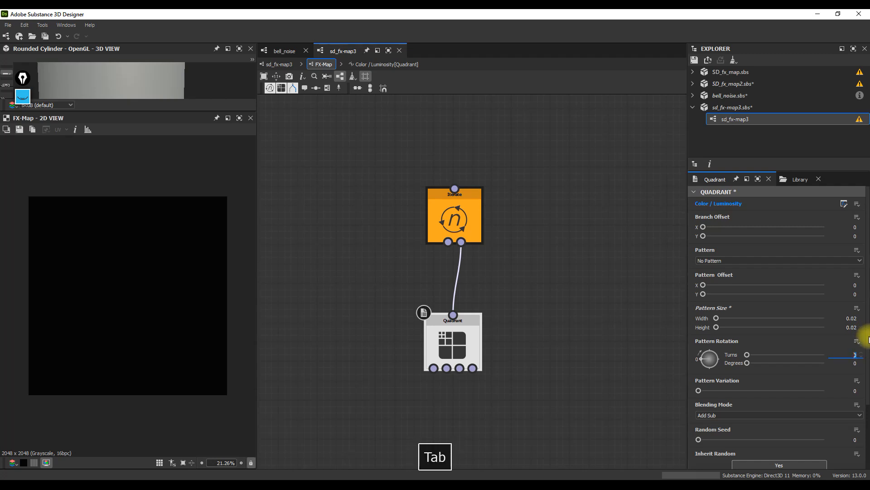
Step: Create a function for the Quadrant's Pattern Offset with a Get Float2 node reading "position" and set it as the output node
{"action": "left_click", "coordinate": [857, 275]}
{"action": "left_click", "coordinate": [840, 286]}
{"action": "key", "text": "space"}
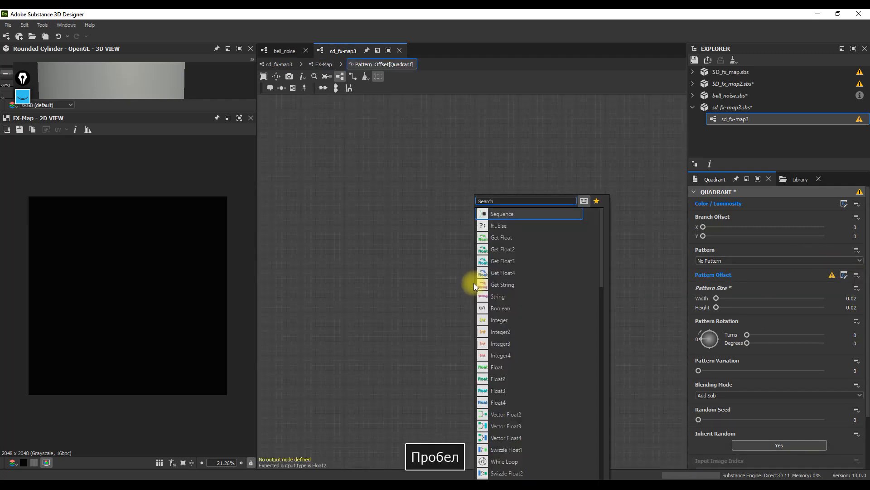
{"action": "type", "text": "get"}
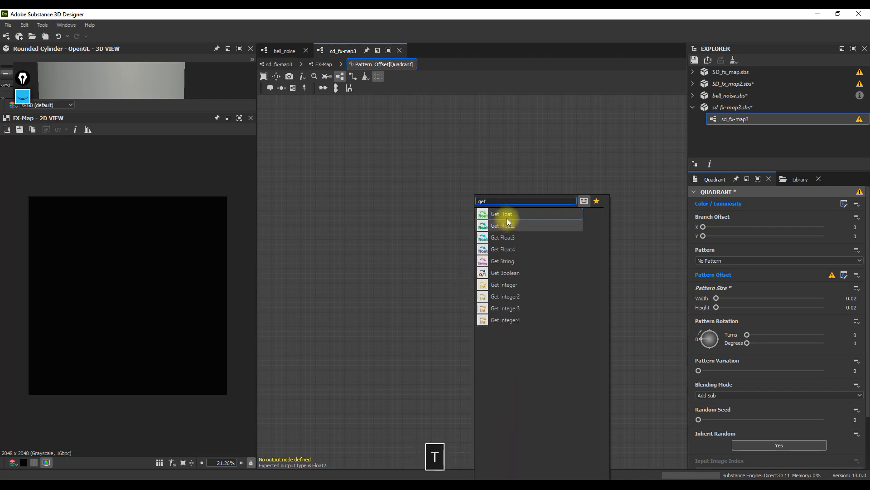
{"action": "left_click", "coordinate": [506, 224]}
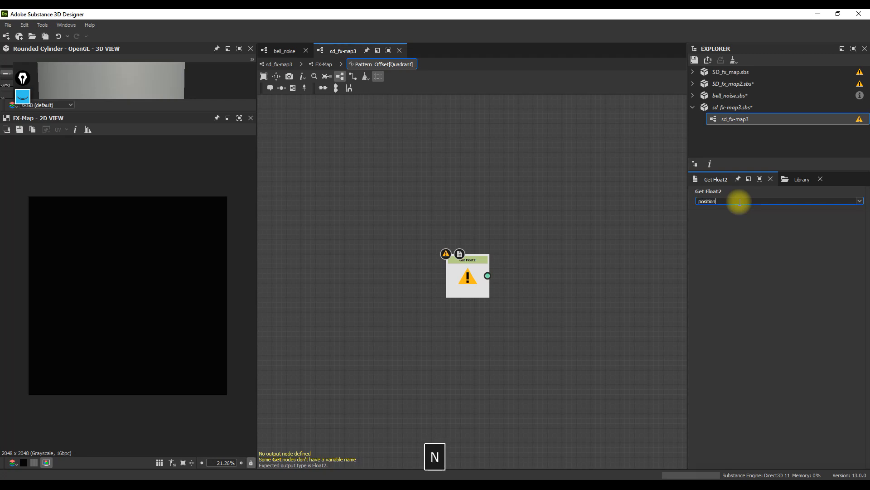
{"action": "left_click", "coordinate": [739, 201]}
{"action": "type", "text": "position"}
{"action": "key", "text": "Tab"}
{"action": "right_click", "coordinate": [473, 276]}
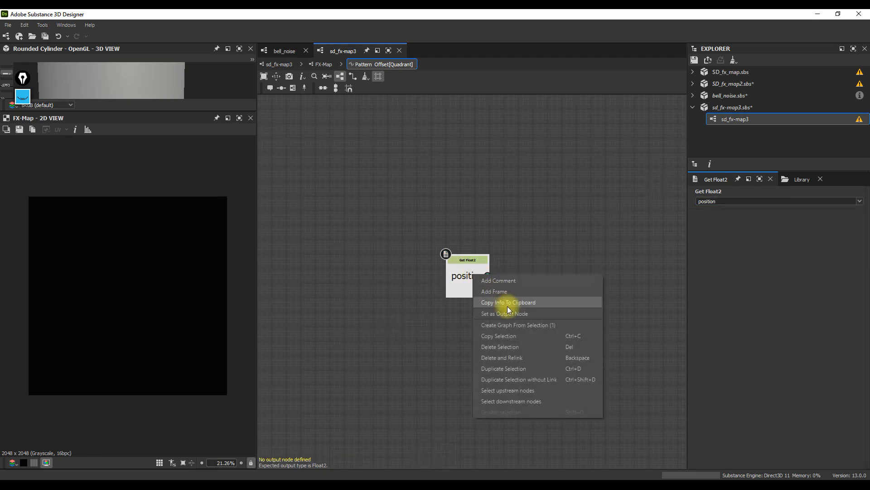
{"action": "left_click", "coordinate": [509, 313]}
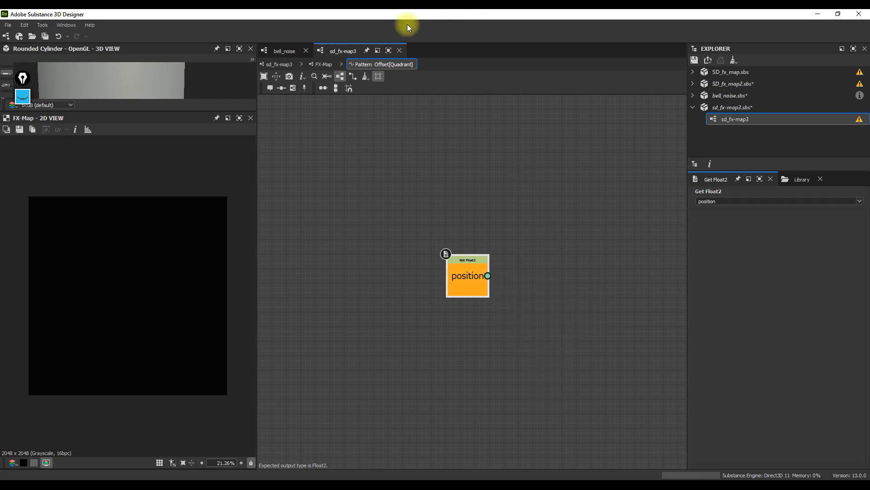
Step: Return to the FX-Map graph and set the Quadrant's Pattern to Disc
{"action": "left_click", "coordinate": [329, 64]}
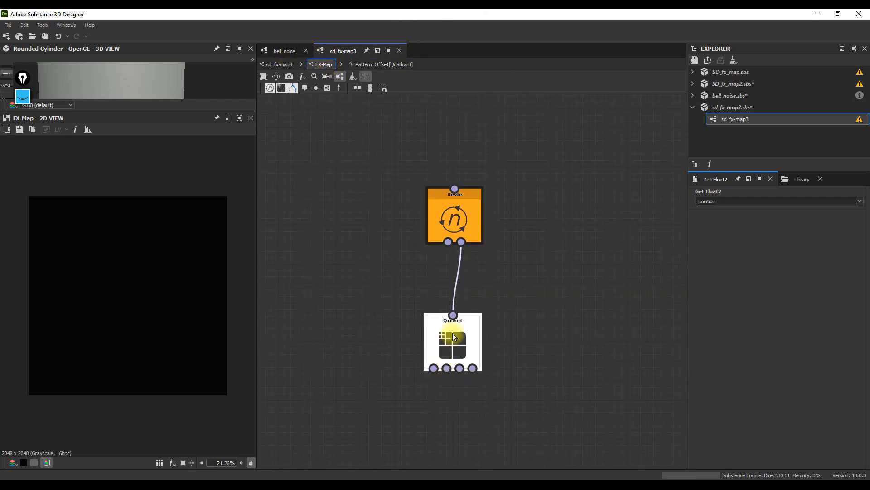
{"action": "left_click", "coordinate": [452, 334]}
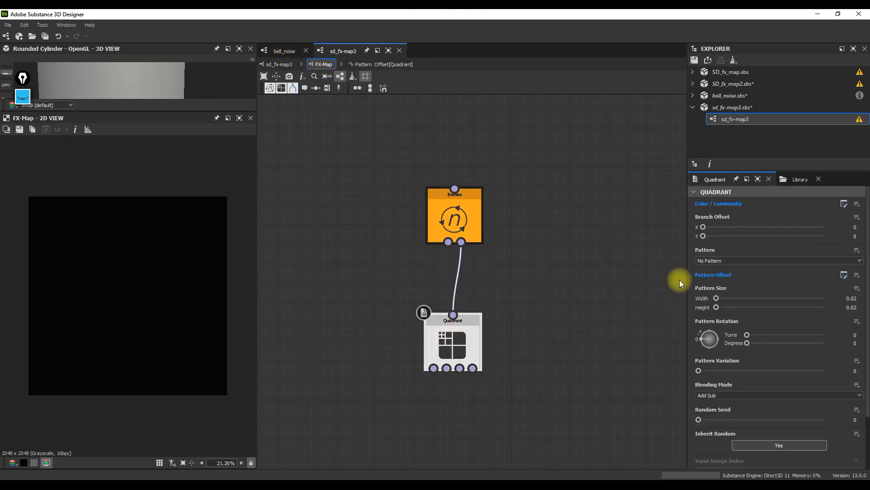
{"action": "left_click", "coordinate": [726, 260]}
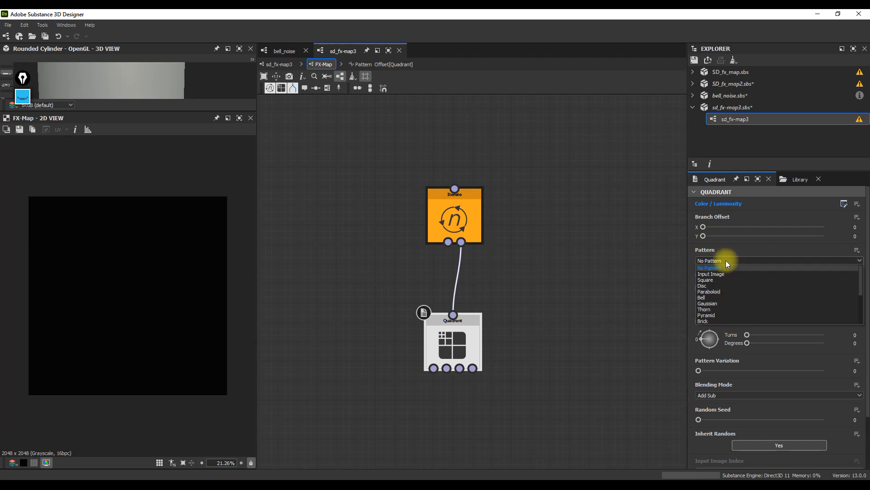
{"action": "left_click", "coordinate": [720, 285]}
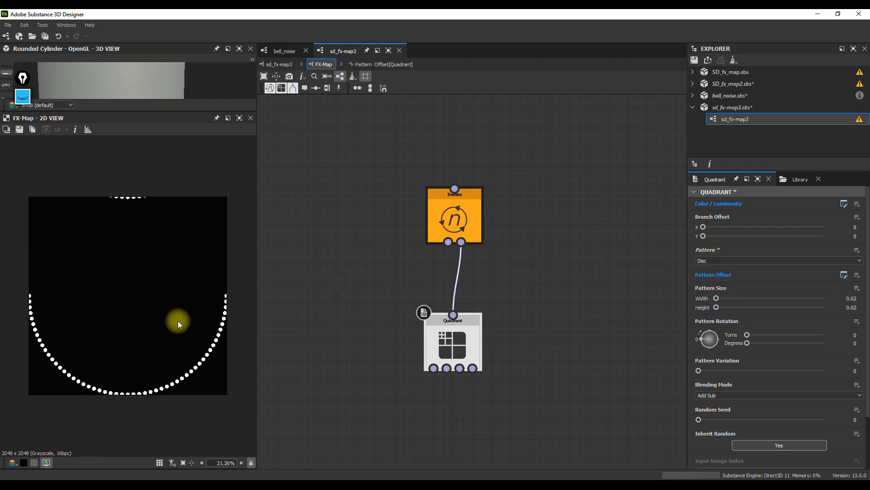
{"action": "scroll", "coordinate": [165, 319], "scroll_direction": "down", "scroll_amount": 1}
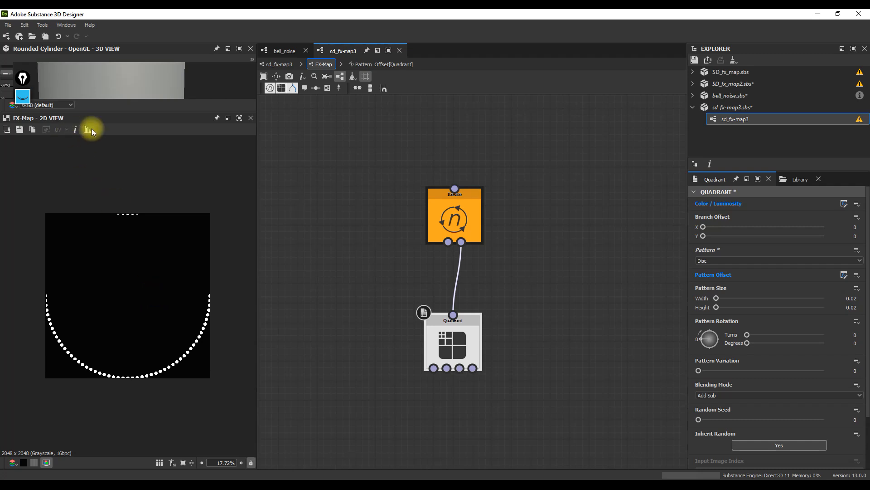
Step: In the main graph, override the FX-Map node's Output Format and set it to HDR High Precision (32F)
{"action": "left_click", "coordinate": [284, 64]}
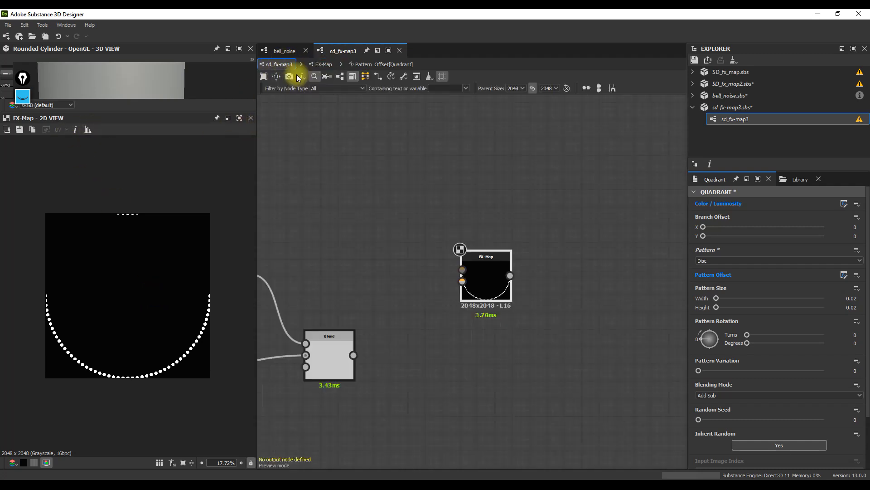
{"action": "left_click", "coordinate": [484, 272]}
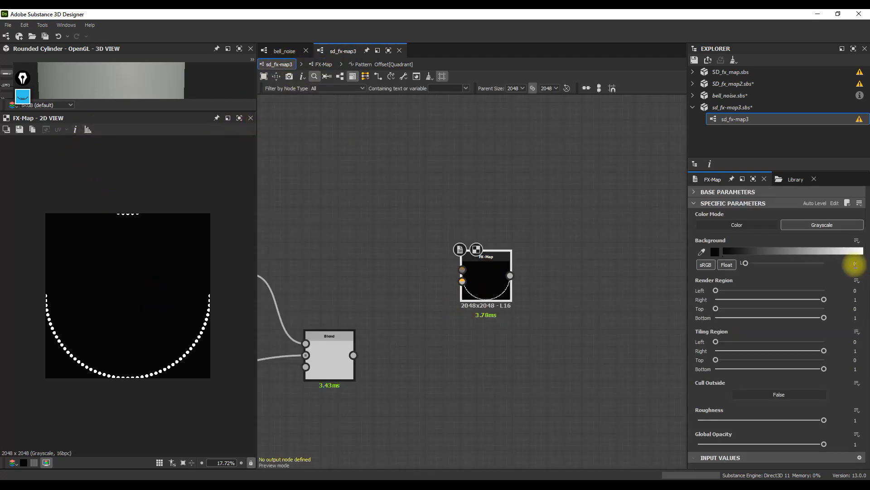
{"action": "left_click", "coordinate": [696, 192]}
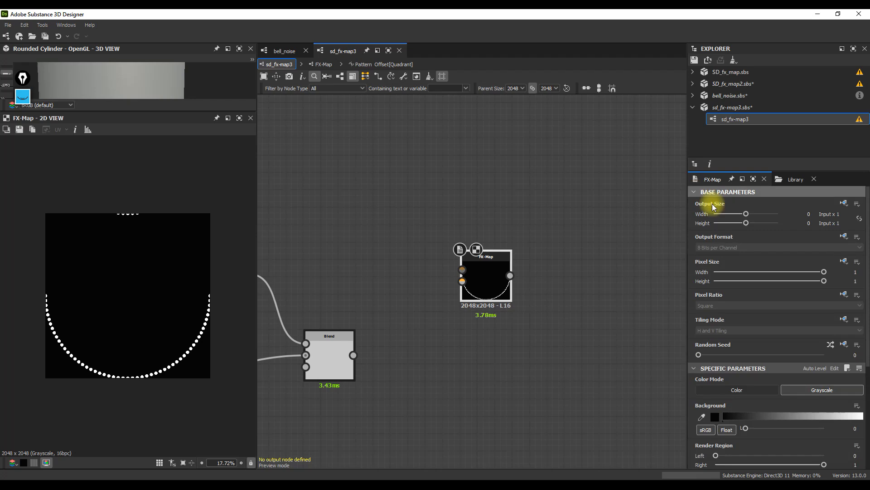
{"action": "left_click", "coordinate": [845, 236]}
{"action": "left_click", "coordinate": [835, 268]}
{"action": "left_click", "coordinate": [854, 247]}
{"action": "left_click", "coordinate": [725, 272]}
{"action": "scroll", "coordinate": [513, 272], "scroll_direction": "up", "scroll_amount": 3}
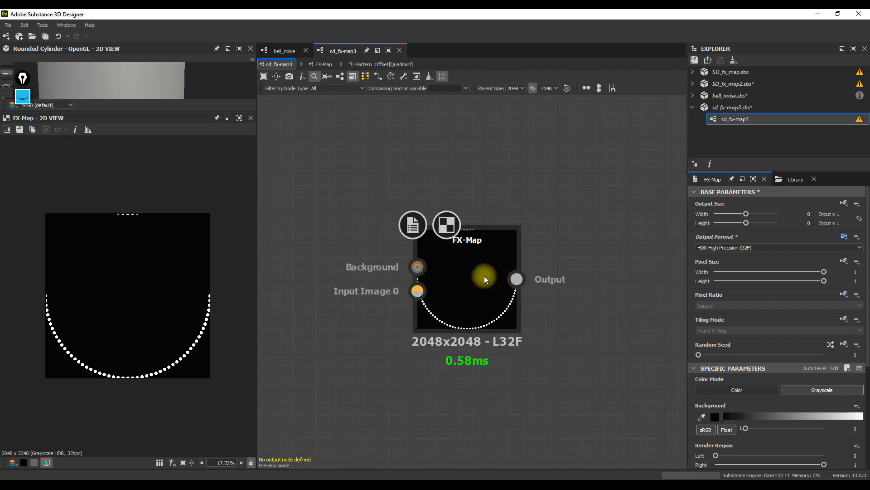
Step: Show the pixel information for the 2D view and examine the values of the discs along the arc
{"action": "left_click", "coordinate": [75, 129]}
{"action": "scroll", "coordinate": [165, 329], "scroll_direction": "up", "scroll_amount": 2}
{"action": "scroll", "coordinate": [216, 382], "scroll_direction": "up", "scroll_amount": 2}
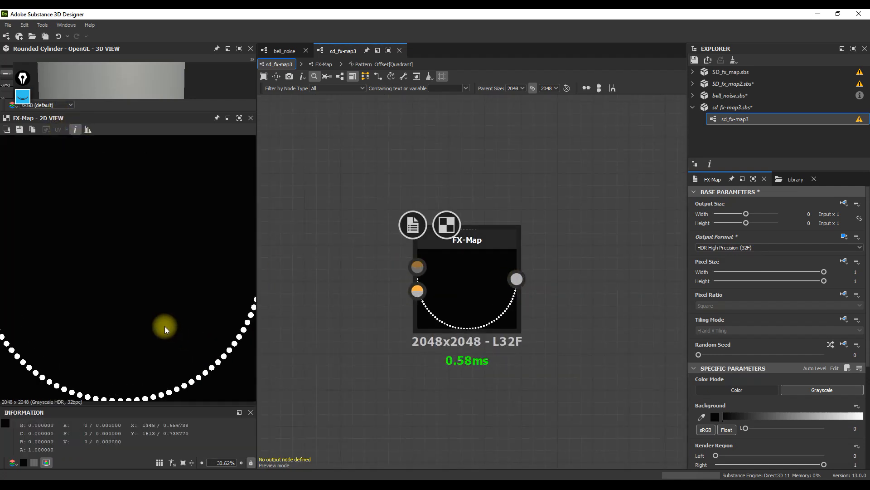
{"action": "scroll", "coordinate": [157, 275], "scroll_direction": "up", "scroll_amount": 3}
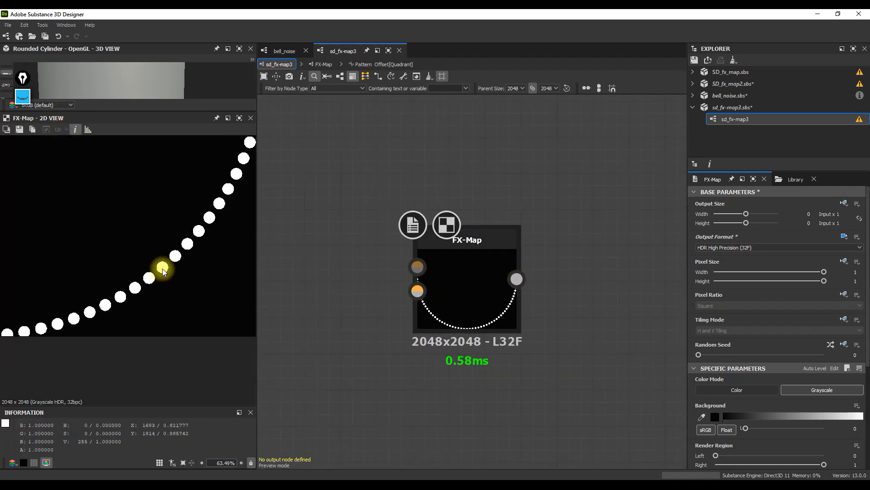
{"action": "scroll", "coordinate": [165, 269], "scroll_direction": "down", "scroll_amount": 5}
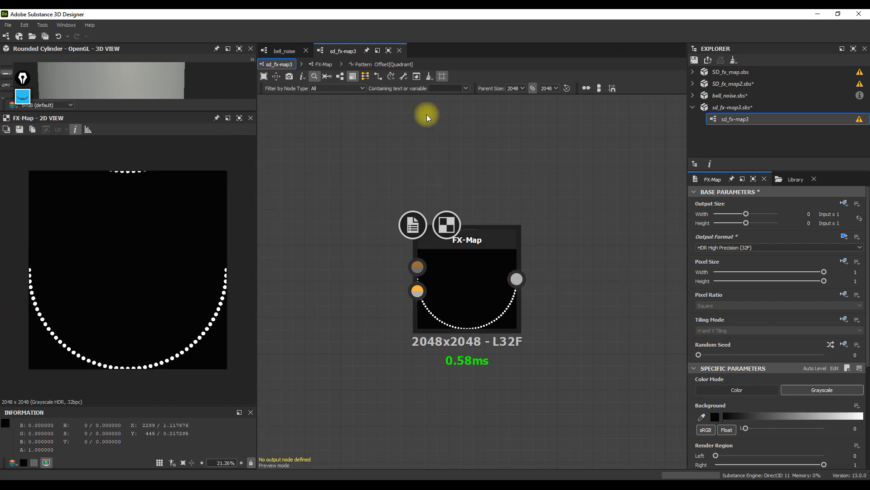
Step: Reopen the Quadrant's Color / Luminosity function and add a 2 Pi node near the existing Pi node
{"action": "left_click", "coordinate": [362, 64]}
{"action": "left_click", "coordinate": [324, 65]}
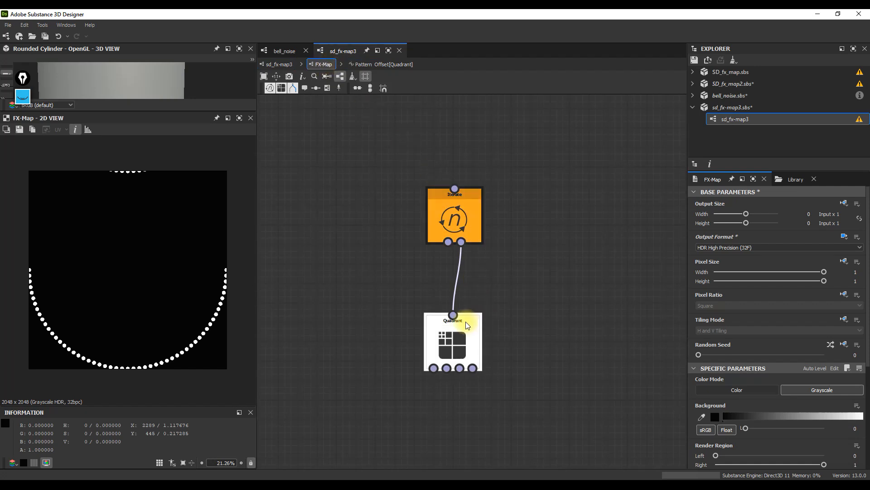
{"action": "left_click", "coordinate": [453, 339]}
{"action": "left_click", "coordinate": [843, 204]}
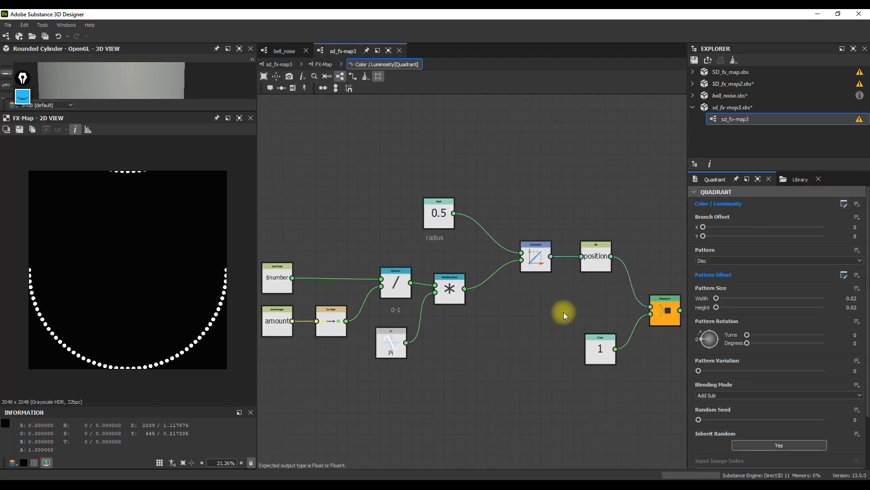
{"action": "scroll", "coordinate": [504, 303], "scroll_direction": "down", "scroll_amount": 1}
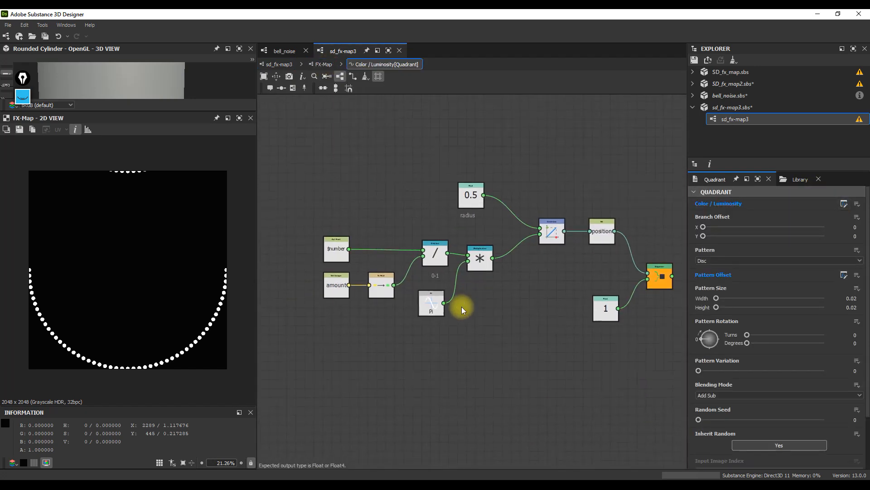
{"action": "scroll", "coordinate": [449, 309], "scroll_direction": "up", "scroll_amount": 3}
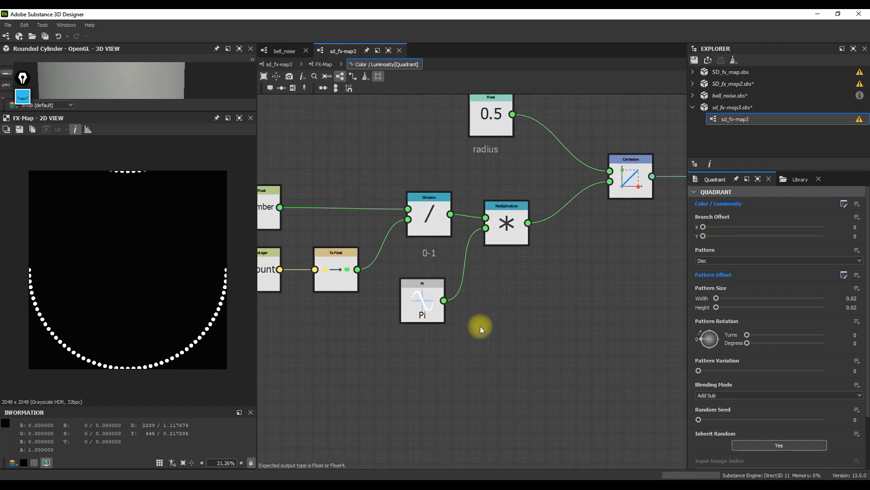
{"action": "key", "text": "space"}
{"action": "type", "text": "pi"}
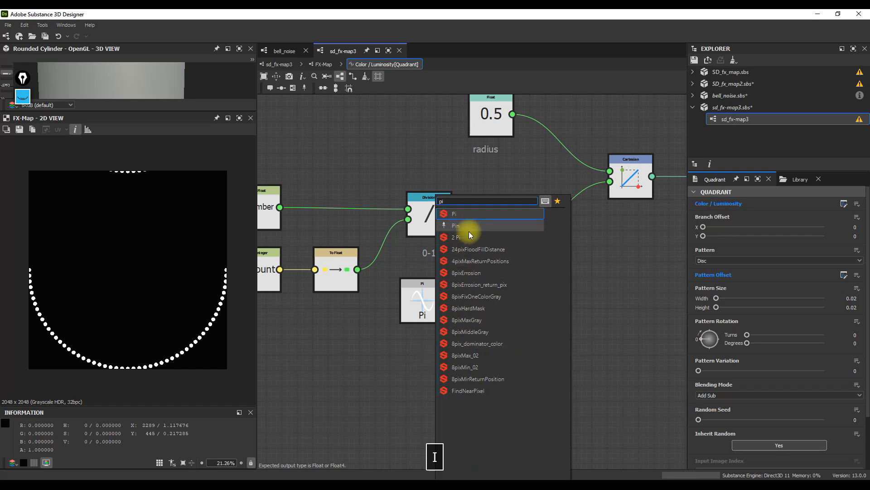
{"action": "left_click", "coordinate": [459, 237]}
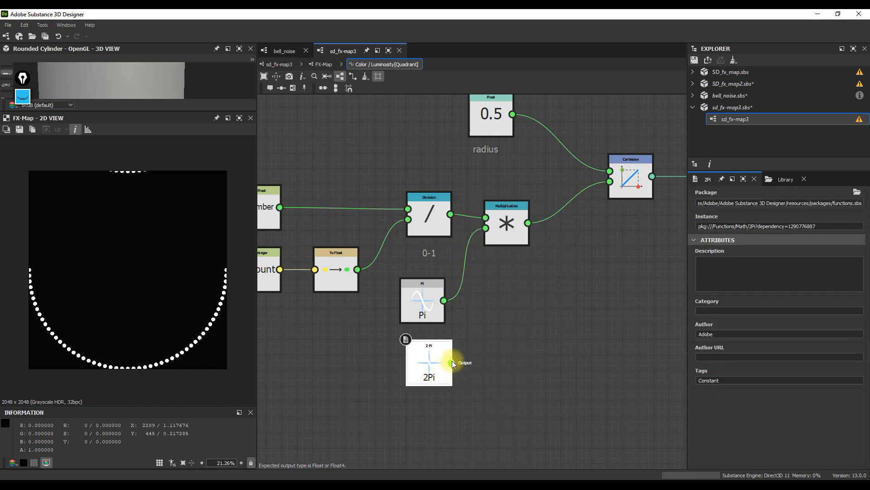
Step: Connect the 2 Pi node to the Multiplication's second input and delete the Pi node, putting 2 Pi in its place
{"action": "left_click_drag", "start_coordinate": [489, 232], "coordinate": [486, 229]}
{"action": "left_click", "coordinate": [431, 310]}
{"action": "key", "text": "Delete"}
{"action": "left_click_drag", "start_coordinate": [440, 372], "coordinate": [437, 321]}
{"action": "scroll", "coordinate": [438, 322], "scroll_direction": "down", "scroll_amount": 1}
{"action": "scroll", "coordinate": [437, 323], "scroll_direction": "down", "scroll_amount": 2}
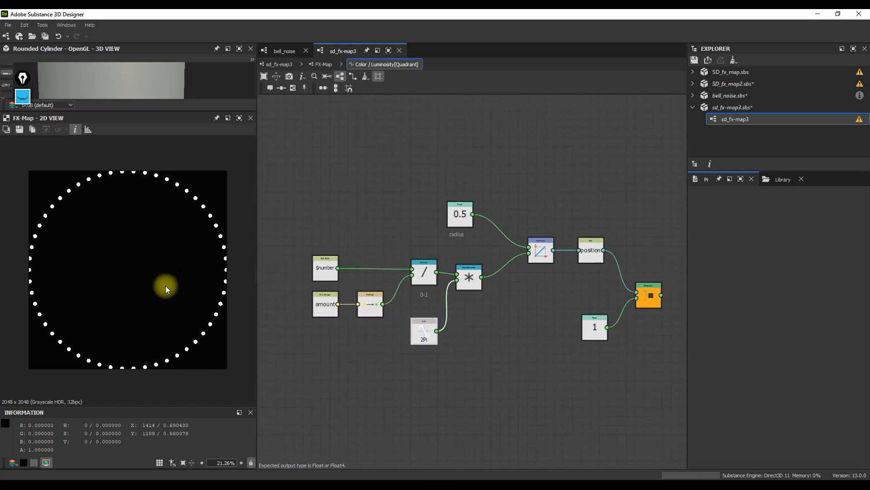
Step: Reduce the radius Float constant to 0.29
{"action": "left_click", "coordinate": [463, 215]}
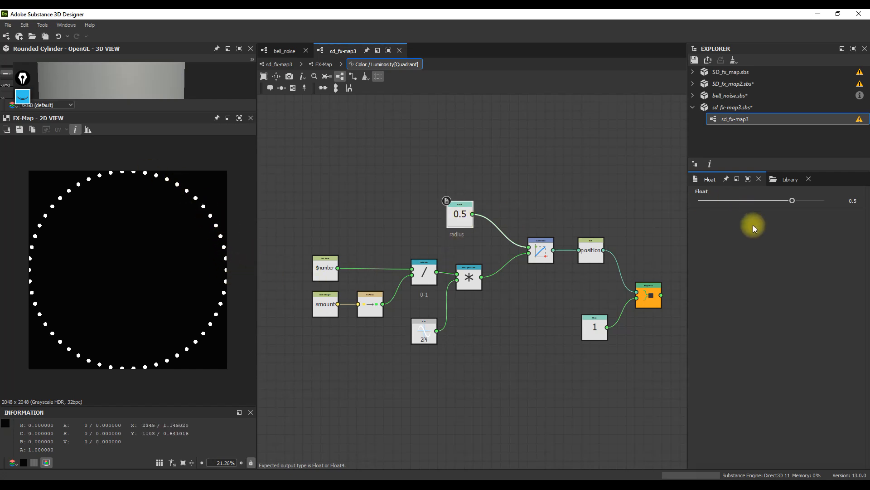
{"action": "left_click_drag", "start_coordinate": [790, 200], "coordinate": [779, 202]}
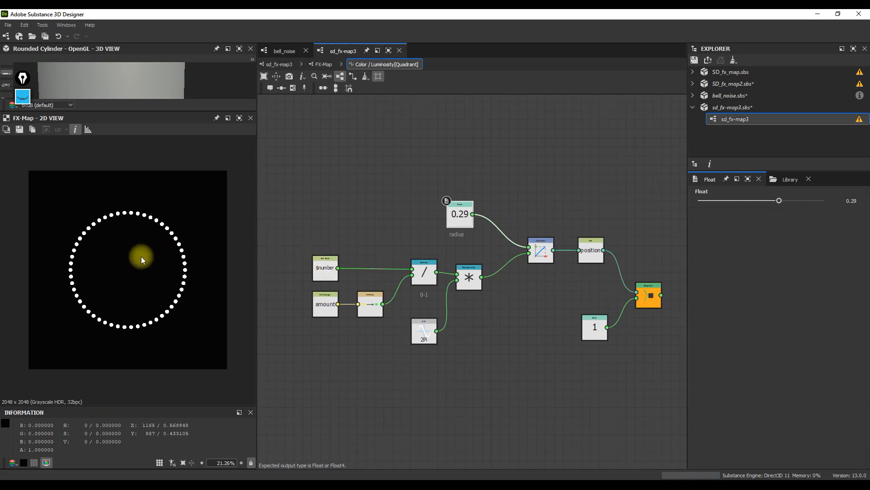
{"action": "scroll", "coordinate": [142, 256], "scroll_direction": "up", "scroll_amount": 1}
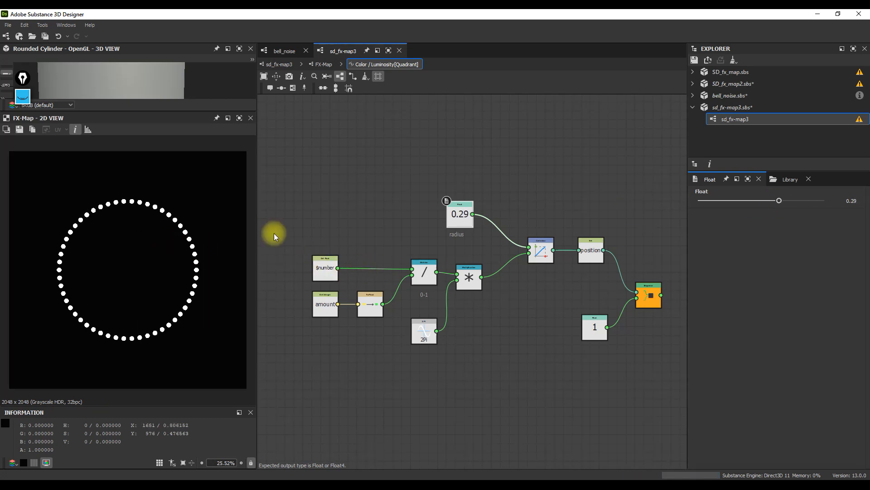
Step: Add a Float input parameter with the identifier "radius" to the sd_fx-map3 graph
{"action": "left_click", "coordinate": [281, 64]}
{"action": "left_click", "coordinate": [495, 191]}
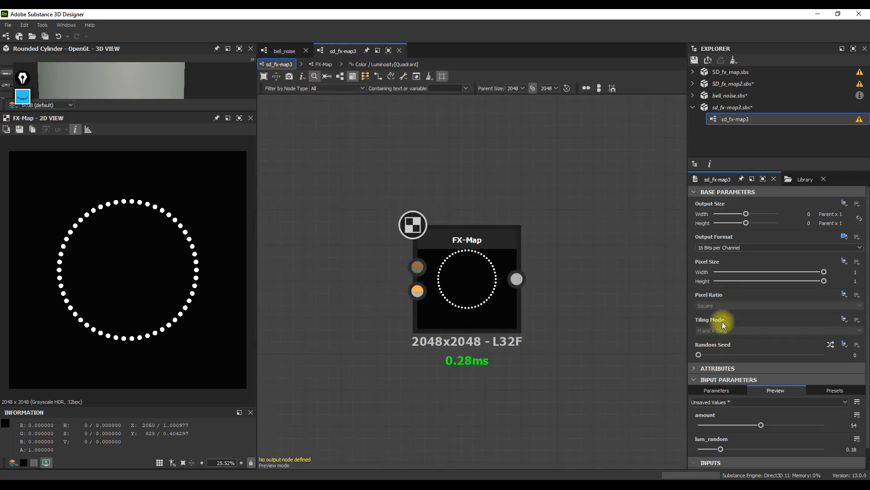
{"action": "left_click", "coordinate": [698, 191]}
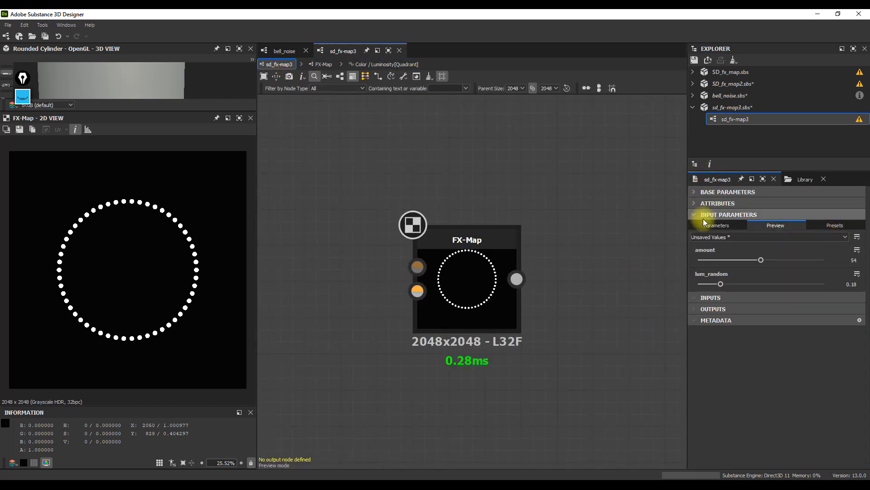
{"action": "left_click", "coordinate": [717, 225]}
{"action": "left_click", "coordinate": [847, 235]}
{"action": "left_click", "coordinate": [699, 272]}
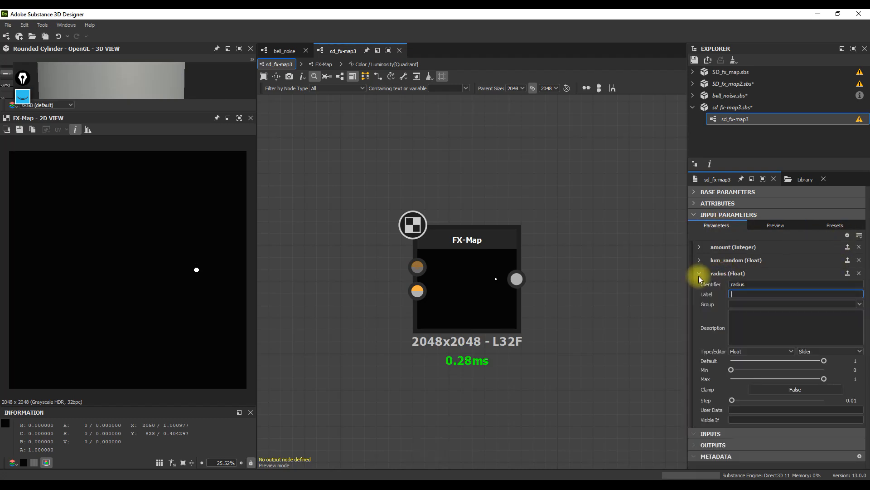
{"action": "left_click", "coordinate": [699, 274]}
Step: In the Quadrant's Color / Luminosity function, add a Get Float node that reads the "radius" parameter
{"action": "key", "text": "ctrl+e"}
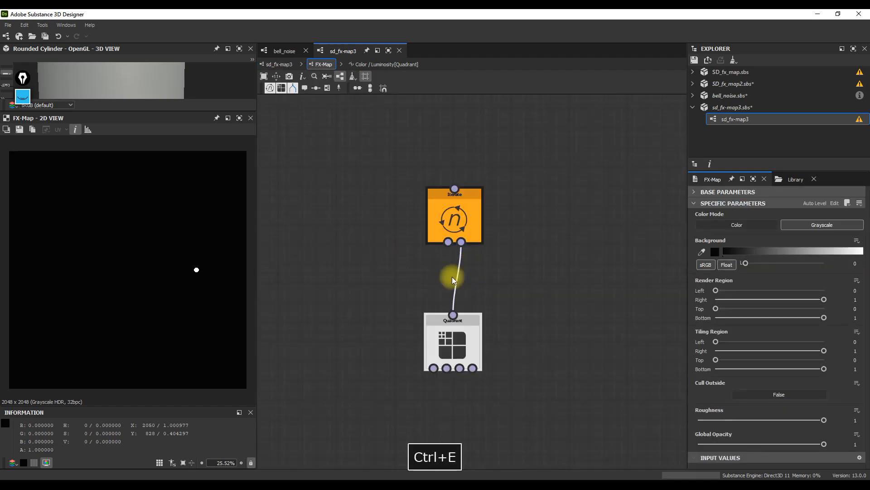
{"action": "left_click", "coordinate": [467, 341]}
{"action": "left_click", "coordinate": [844, 204]}
{"action": "scroll", "coordinate": [466, 231], "scroll_direction": "up", "scroll_amount": 3}
{"action": "key", "text": "space"}
{"action": "type", "text": "get"}
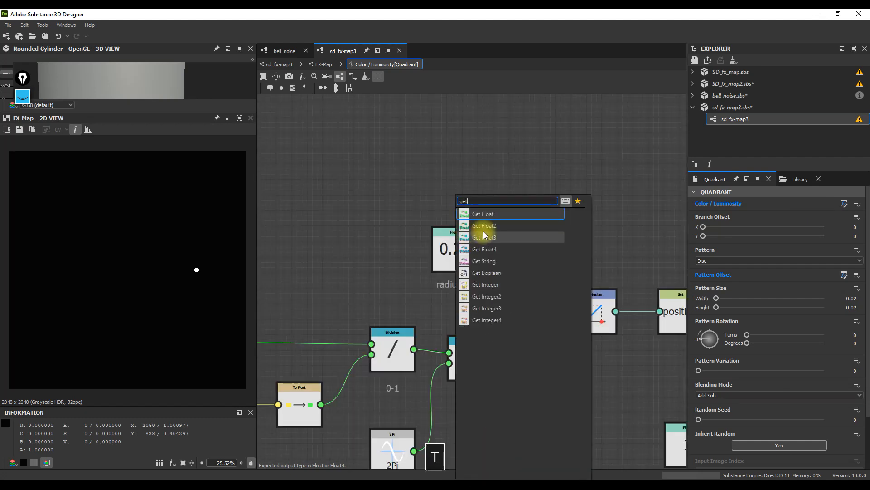
{"action": "left_click", "coordinate": [483, 215]}
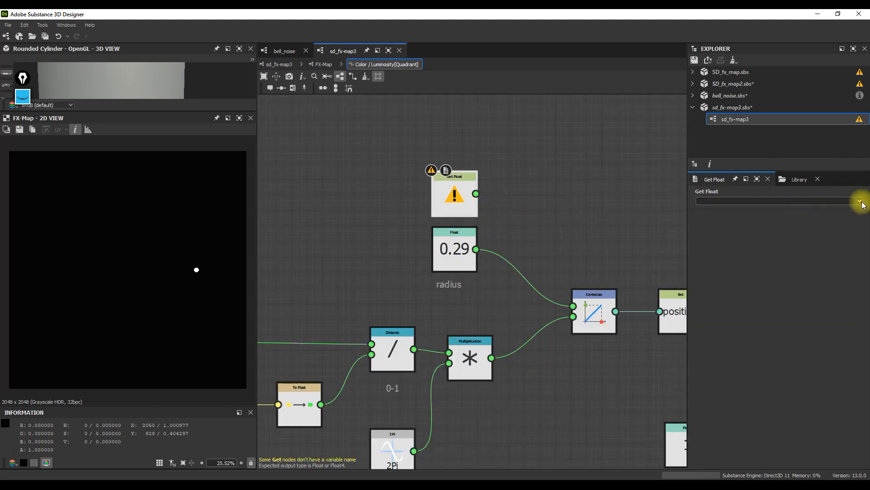
{"action": "left_click", "coordinate": [859, 200]}
{"action": "left_click", "coordinate": [715, 224]}
Step: Replace the Float constant with the radius node as the Cartesian's first input and return to the main graph's FX-Map node
{"action": "left_click_drag", "start_coordinate": [475, 194], "coordinate": [574, 306]}
{"action": "left_click", "coordinate": [458, 252]}
{"action": "key", "text": "Delete"}
{"action": "left_click_drag", "start_coordinate": [463, 203], "coordinate": [463, 228]}
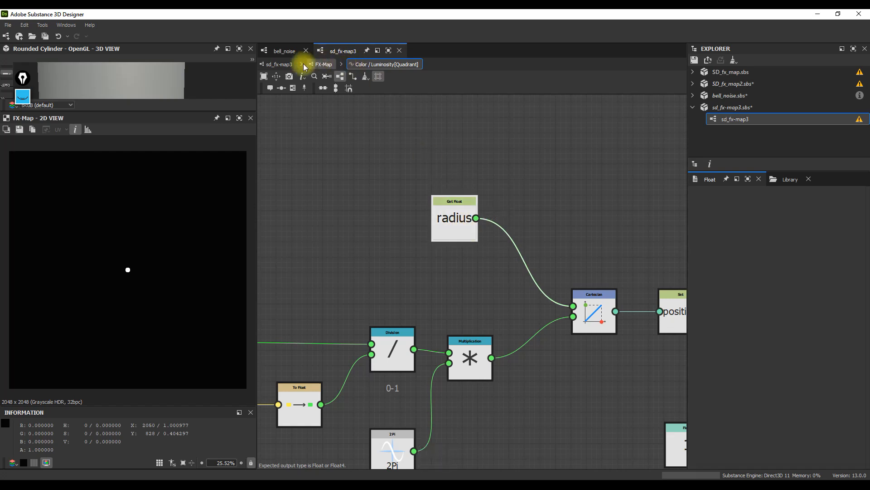
{"action": "left_click", "coordinate": [322, 64]}
{"action": "left_click", "coordinate": [475, 266]}
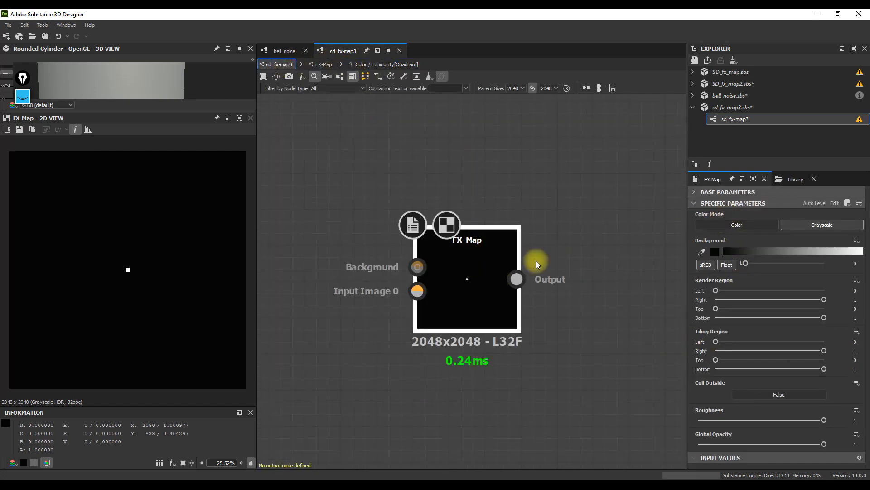
Step: Preview the sd_fx-map3 graph's input parameters and lower the radius to 0.31, checking the circle with the 2D view tiled
{"action": "left_click", "coordinate": [616, 240]}
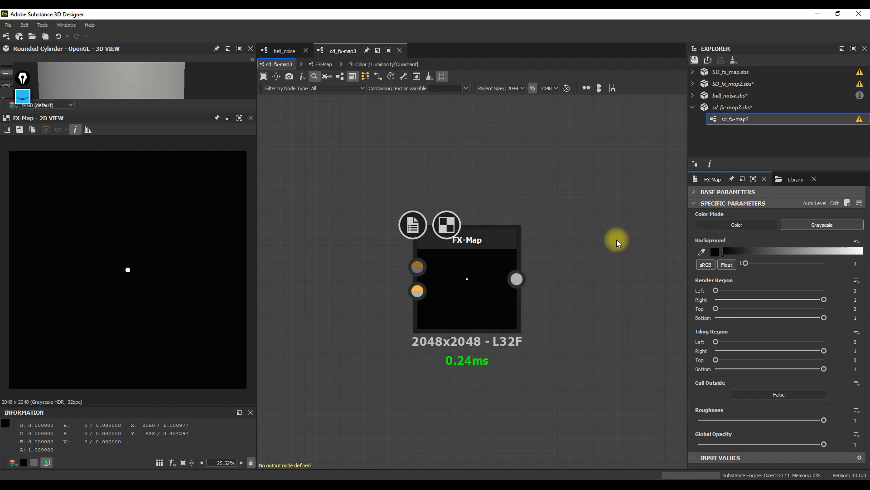
{"action": "left_click", "coordinate": [774, 225]}
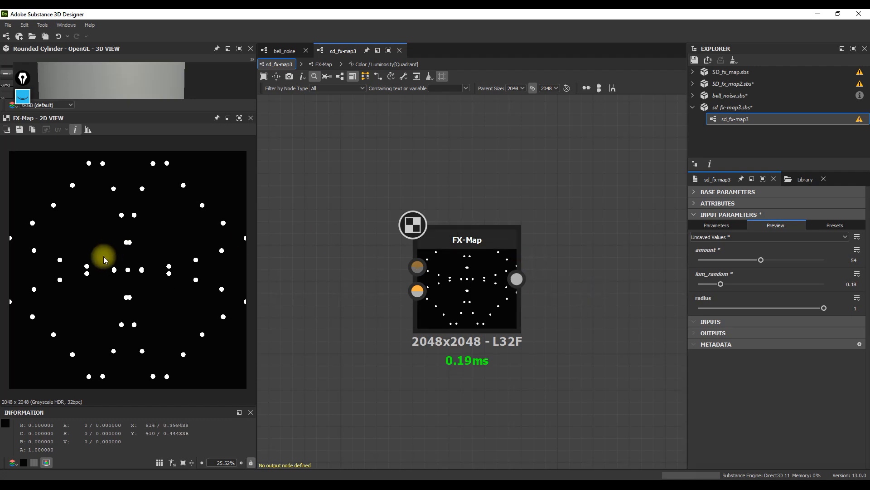
{"action": "key", "text": "space"}
{"action": "scroll", "coordinate": [115, 269], "scroll_direction": "down", "scroll_amount": 2}
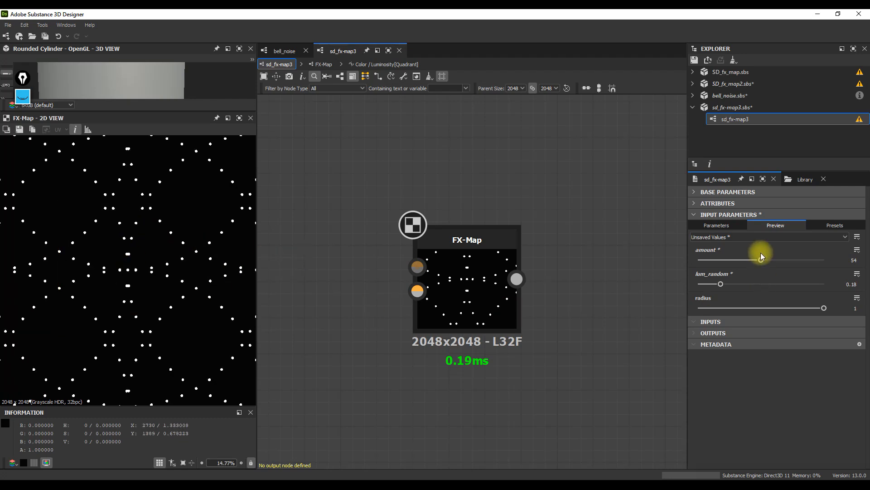
{"action": "left_click_drag", "start_coordinate": [824, 309], "coordinate": [754, 321]}
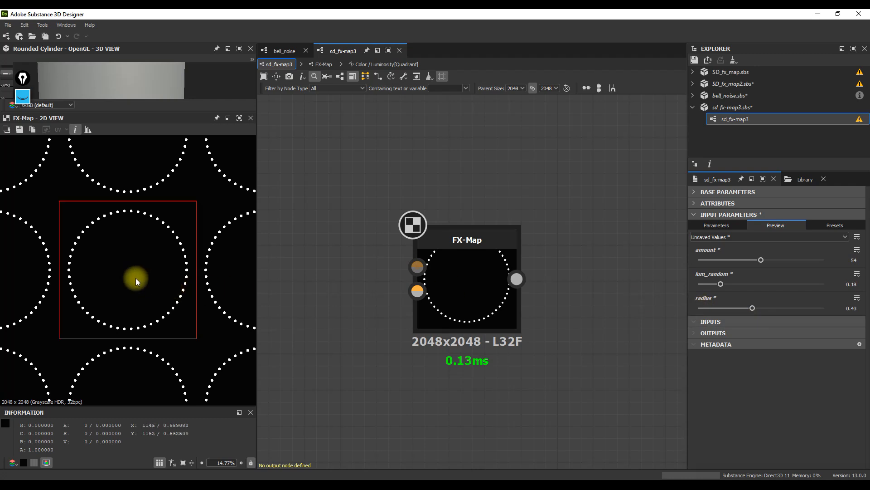
{"action": "key", "text": "space"}
{"action": "left_click_drag", "start_coordinate": [752, 308], "coordinate": [737, 308]}
{"action": "scroll", "coordinate": [143, 263], "scroll_direction": "up", "scroll_amount": 2}
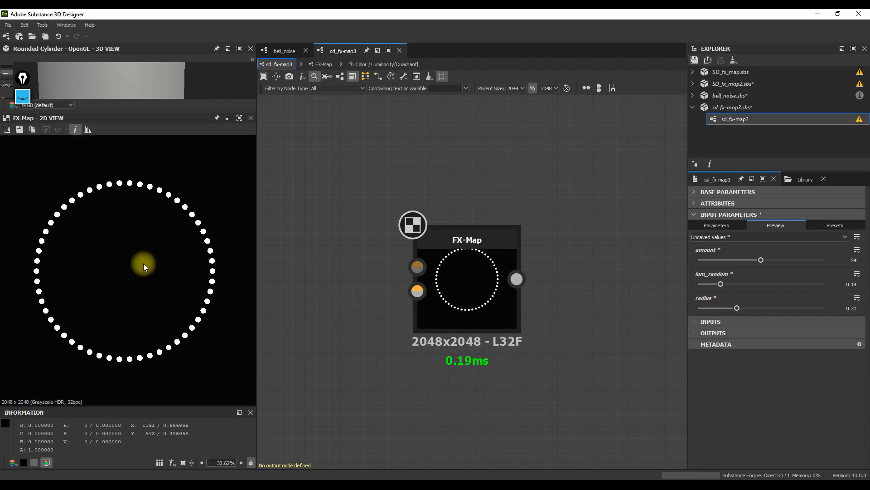
Step: Examine the spacing between neighbouring discs along the circle in the 2D view
{"action": "scroll", "coordinate": [145, 262], "scroll_direction": "down", "scroll_amount": 1}
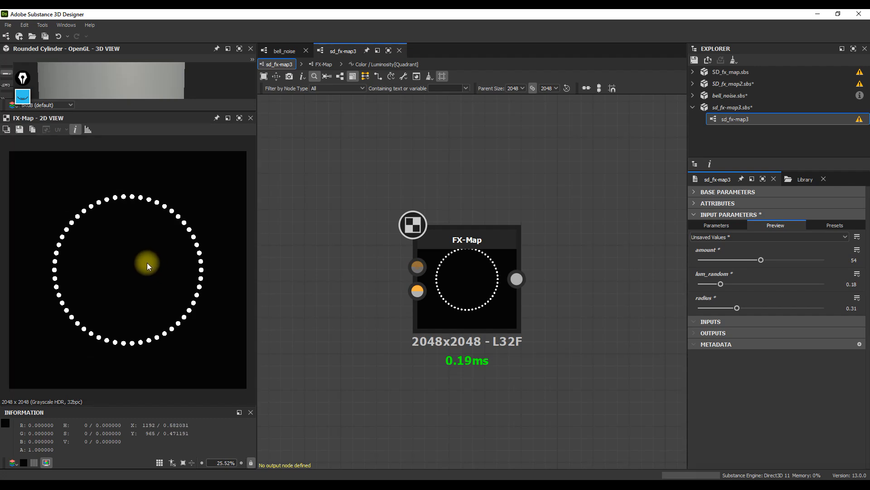
{"action": "scroll", "coordinate": [147, 262], "scroll_direction": "up", "scroll_amount": 1}
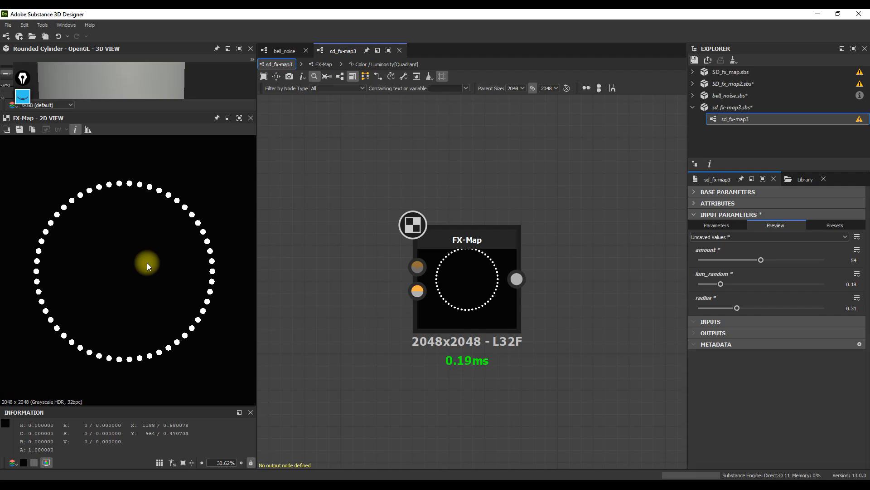
{"action": "key", "text": "F9"}
{"action": "scroll", "coordinate": [203, 225], "scroll_direction": "up", "scroll_amount": 4}
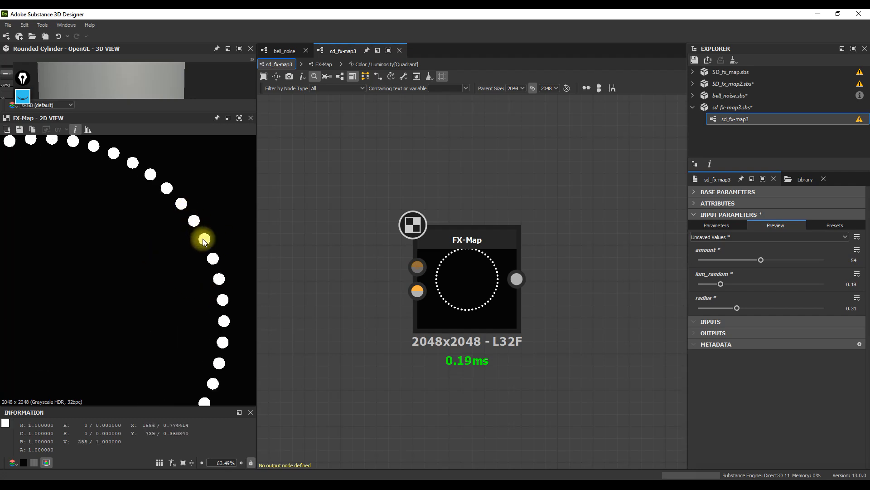
{"action": "scroll", "coordinate": [202, 236], "scroll_direction": "down", "scroll_amount": 3}
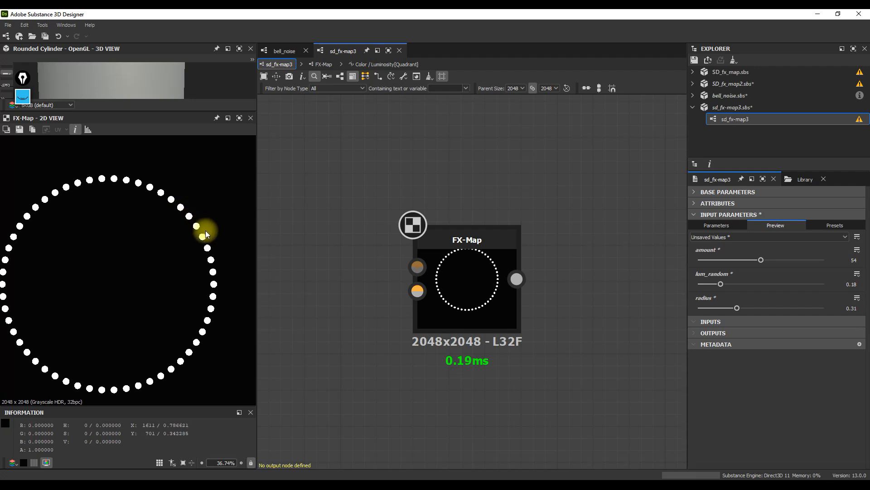
{"action": "scroll", "coordinate": [195, 224], "scroll_direction": "up", "scroll_amount": 1}
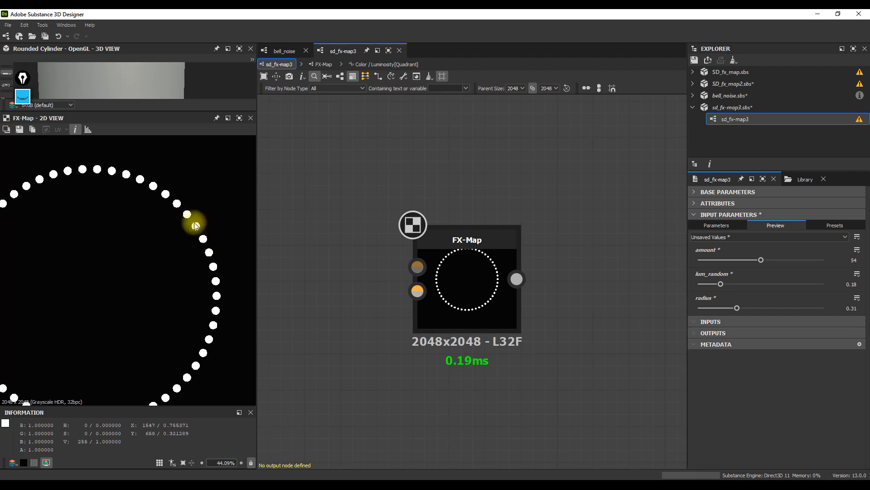
{"action": "scroll", "coordinate": [159, 303], "scroll_direction": "down", "scroll_amount": 2}
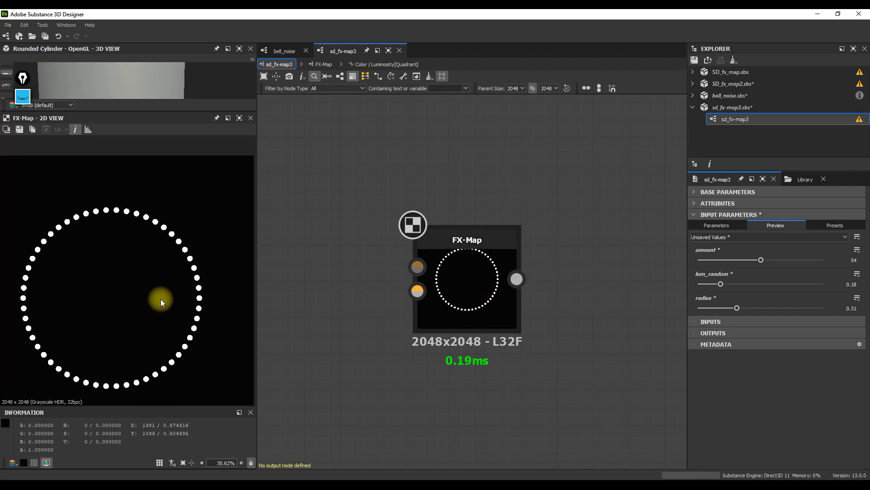
{"action": "middle_click_drag", "start_coordinate": [143, 258], "coordinate": [156, 248]}
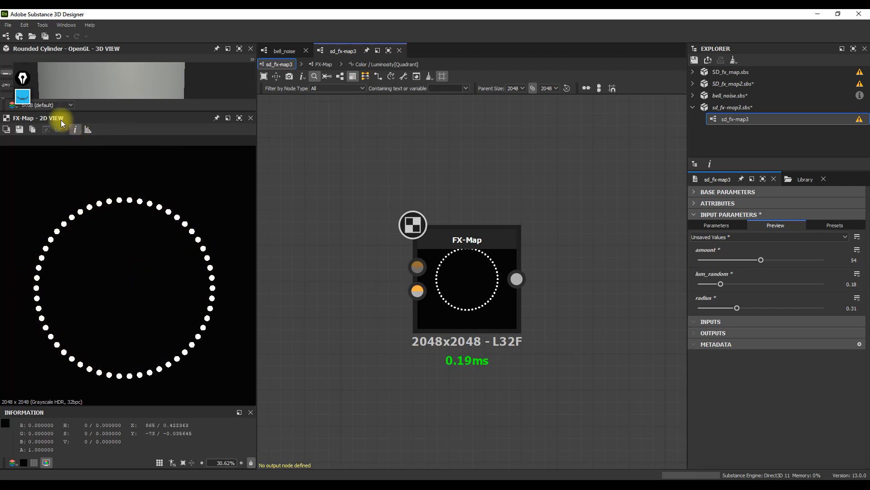
Step: Open the Quadrant's Color / Luminosity function and add a Multiplication node fed by the radius node
{"action": "left_click", "coordinate": [475, 271]}
{"action": "key", "text": "ctrl+e"}
{"action": "left_click", "coordinate": [464, 330]}
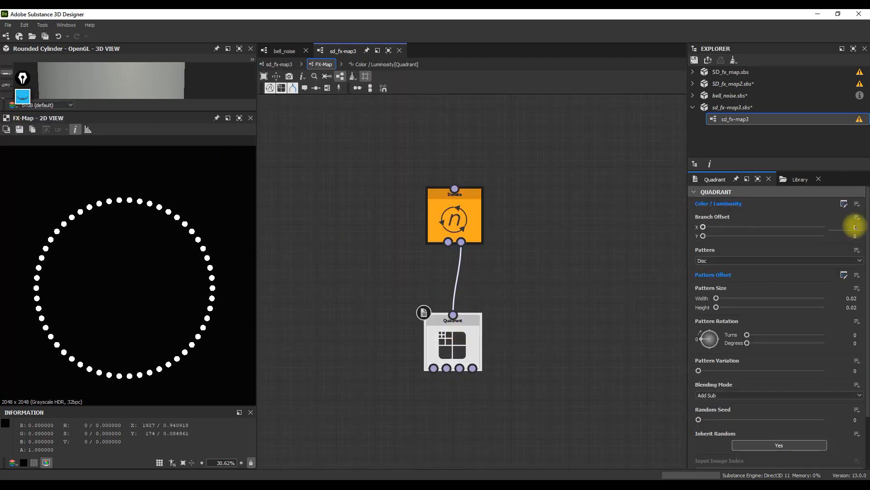
{"action": "left_click", "coordinate": [844, 204]}
{"action": "scroll", "coordinate": [502, 219], "scroll_direction": "up", "scroll_amount": 3}
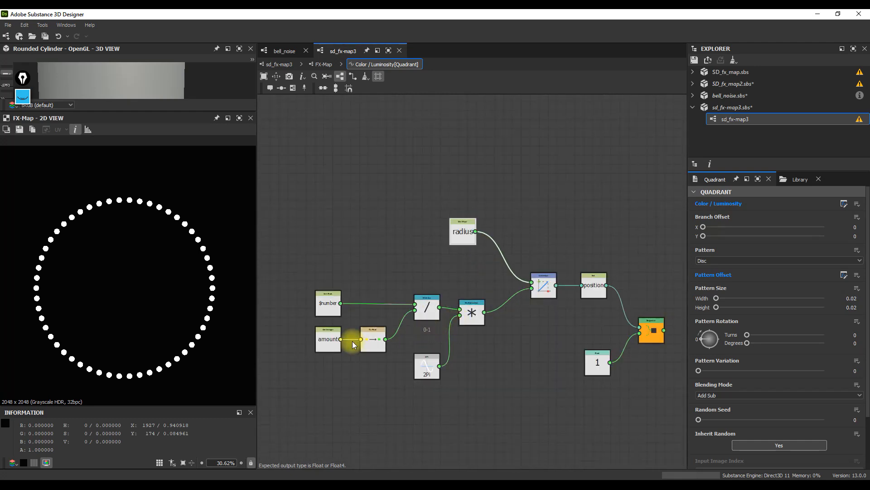
{"action": "scroll", "coordinate": [451, 206], "scroll_direction": "up", "scroll_amount": 2}
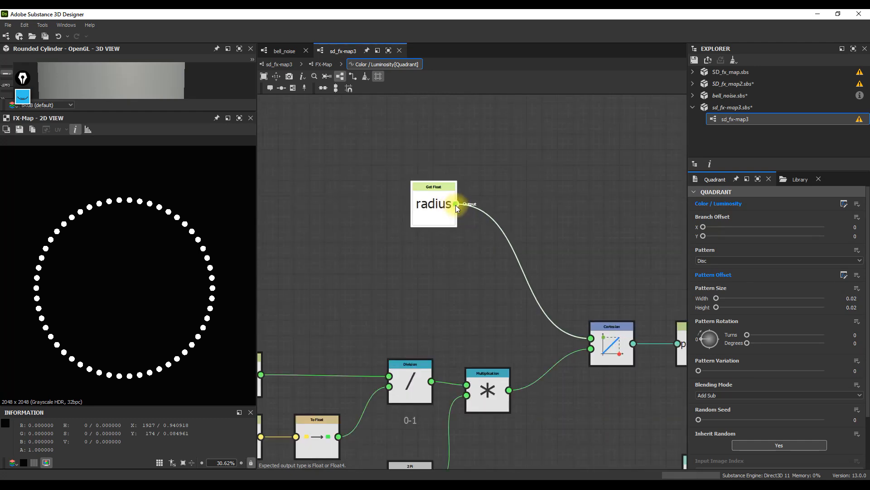
{"action": "left_click_drag", "start_coordinate": [456, 203], "coordinate": [503, 204]}
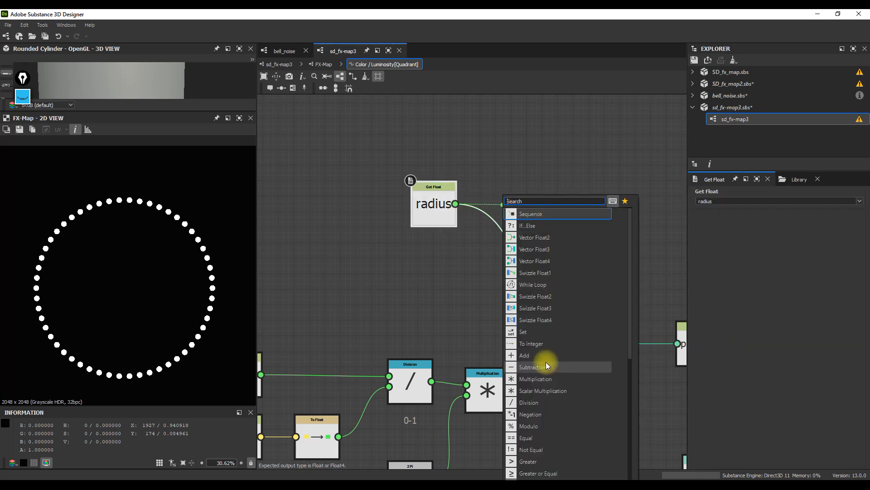
{"action": "left_click", "coordinate": [537, 380]}
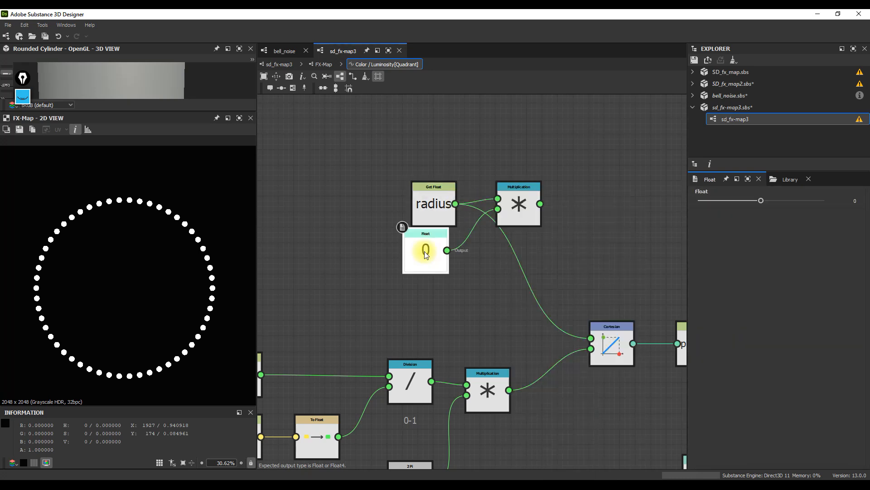
Step: Replace the new Multiplication's Float constant with a 2Pi node as its second input and space the three nodes apart
{"action": "key", "text": "Delete"}
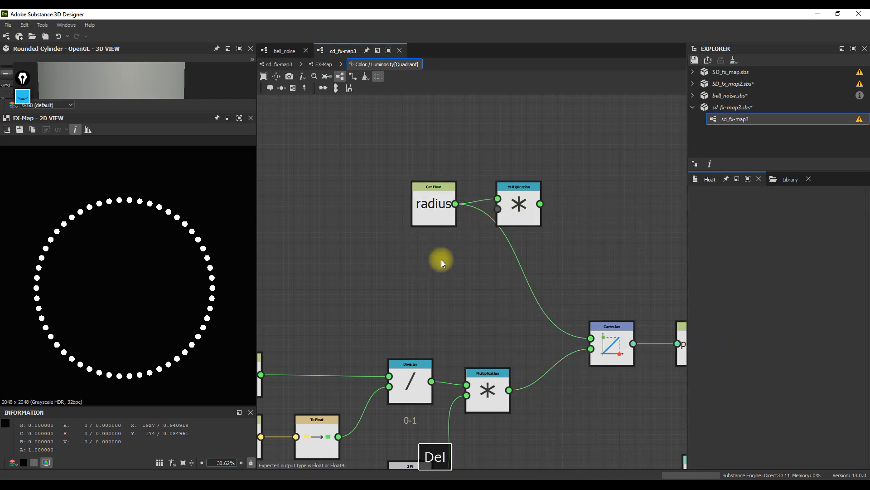
{"action": "key", "text": "space"}
{"action": "type", "text": "2pi"}
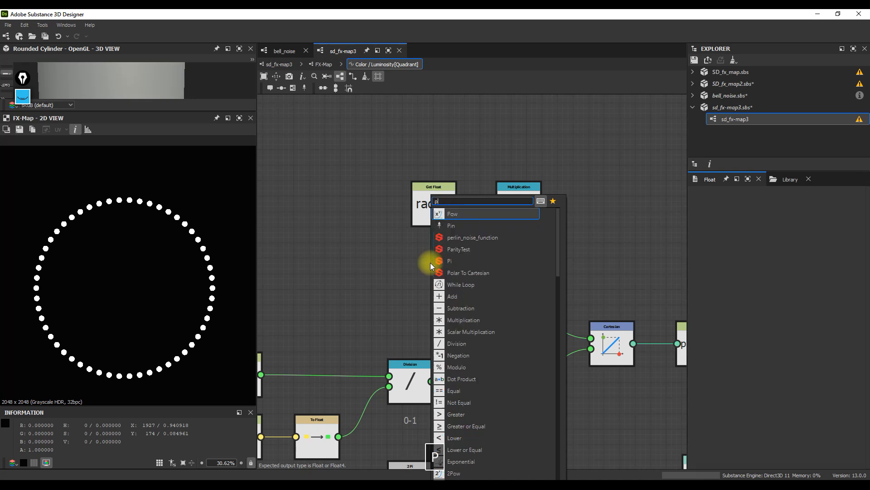
{"action": "left_click", "coordinate": [466, 238]}
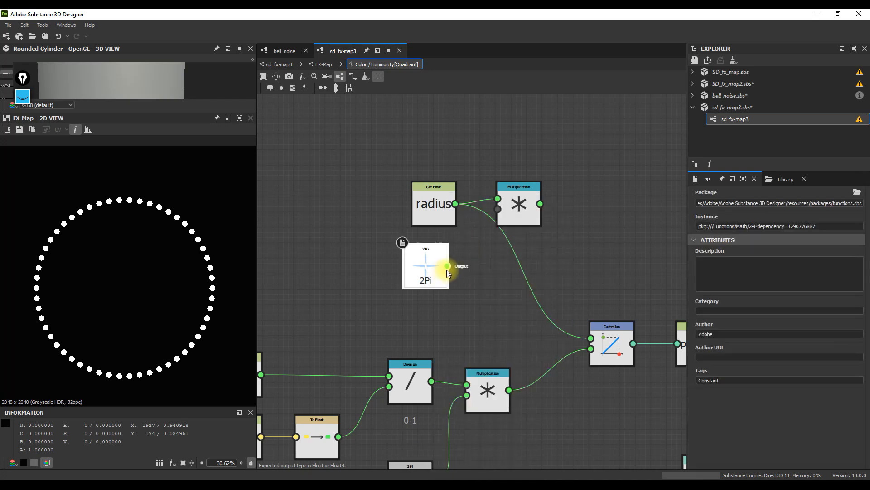
{"action": "left_click_drag", "start_coordinate": [443, 207], "coordinate": [436, 192]}
{"action": "left_click_drag", "start_coordinate": [433, 256], "coordinate": [434, 241]}
{"action": "left_click_drag", "start_coordinate": [515, 211], "coordinate": [566, 180]}
Step: Add the comment "длина окружности" beneath the Multiplication of radius and 2Pi
{"action": "right_click", "coordinate": [549, 187]}
{"action": "left_click", "coordinate": [582, 191]}
{"action": "left_click", "coordinate": [551, 223]}
{"action": "left_click", "coordinate": [733, 214]}
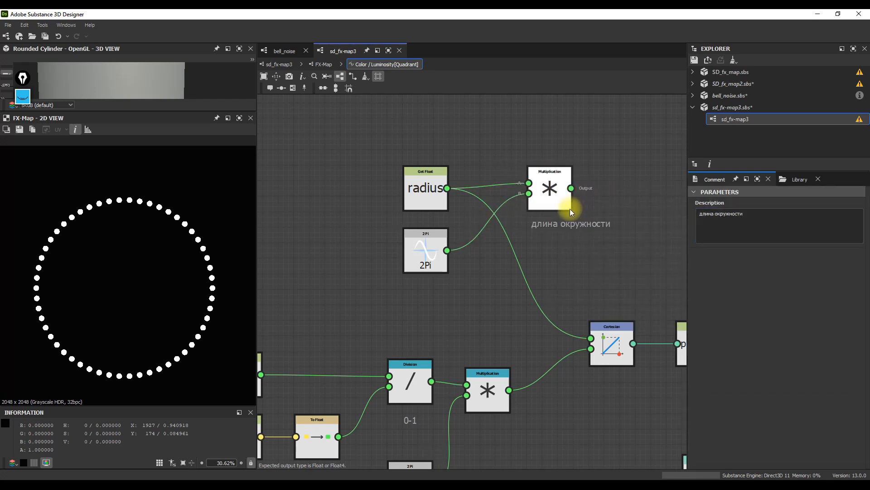
Step: Duplicate the amount node with its To Float conversion and place the copies above the radius and Multiplication nodes
{"action": "scroll", "coordinate": [570, 208], "scroll_direction": "down", "scroll_amount": 2}
{"action": "middle_click_drag", "start_coordinate": [560, 210], "coordinate": [485, 201]}
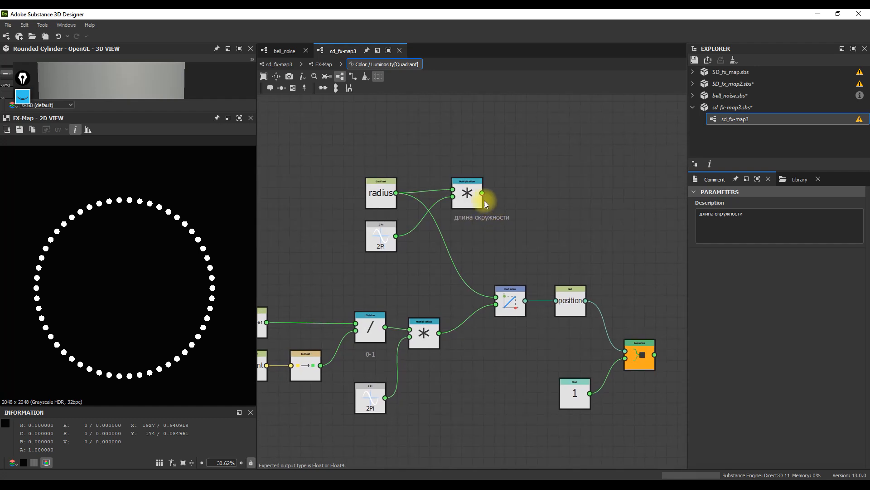
{"action": "left_click", "coordinate": [469, 194]}
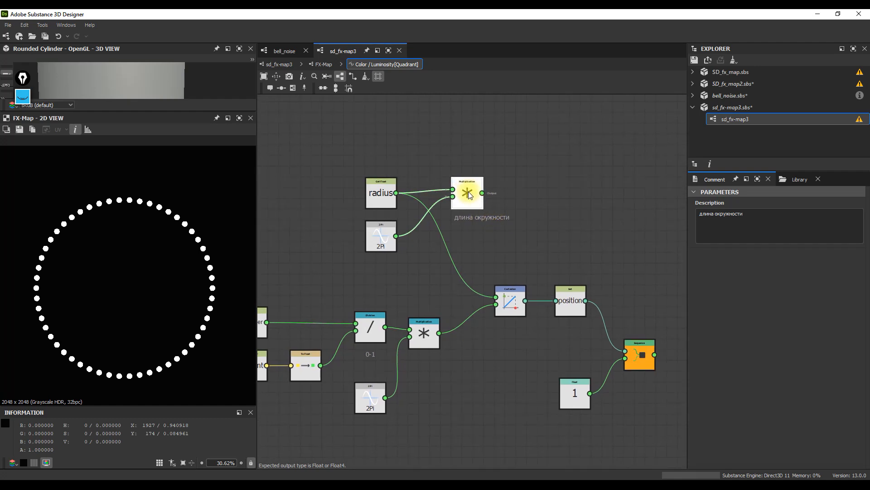
{"action": "left_click", "coordinate": [415, 266]}
{"action": "scroll", "coordinate": [414, 267], "scroll_direction": "down", "scroll_amount": 1}
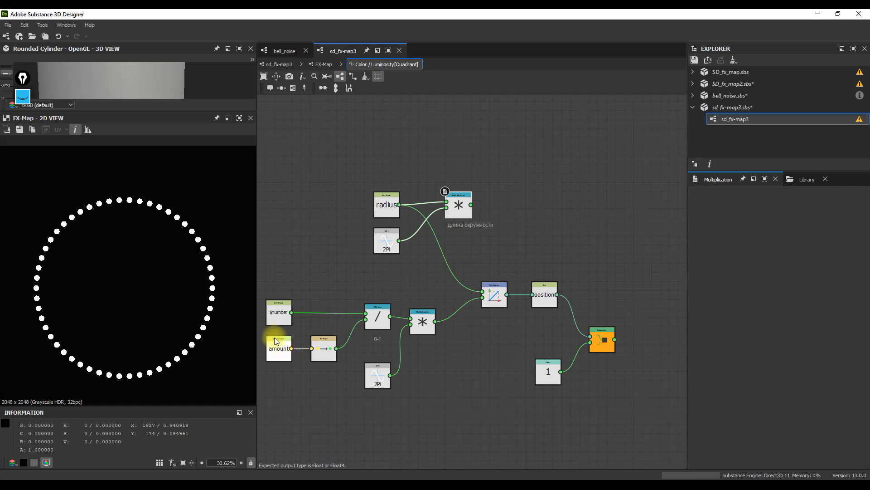
{"action": "scroll", "coordinate": [479, 200], "scroll_direction": "up", "scroll_amount": 2}
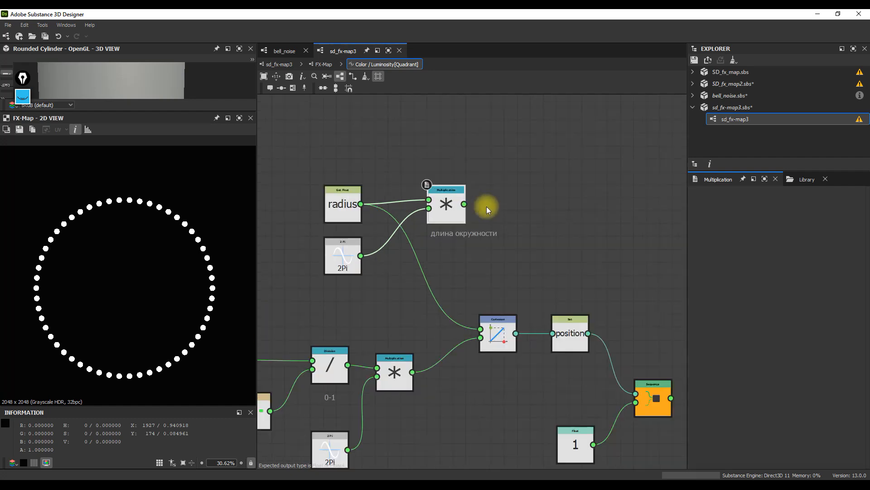
{"action": "key", "text": "Escape"}
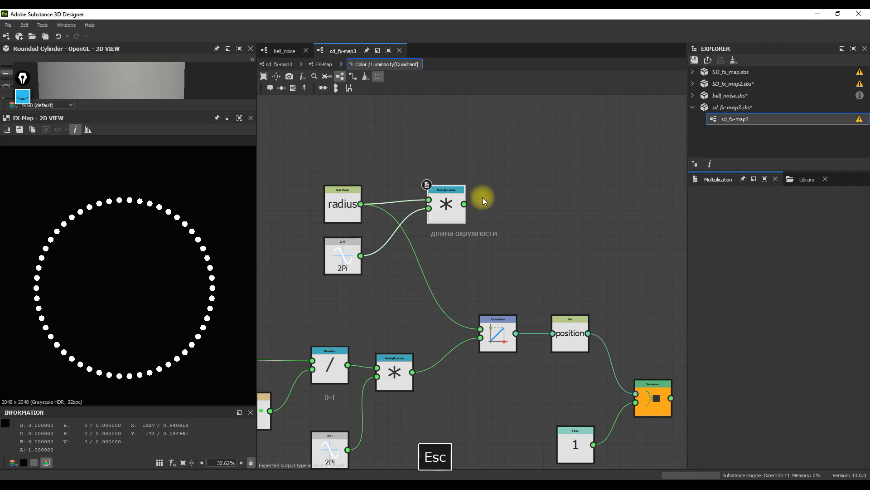
{"action": "scroll", "coordinate": [471, 202], "scroll_direction": "down", "scroll_amount": 2}
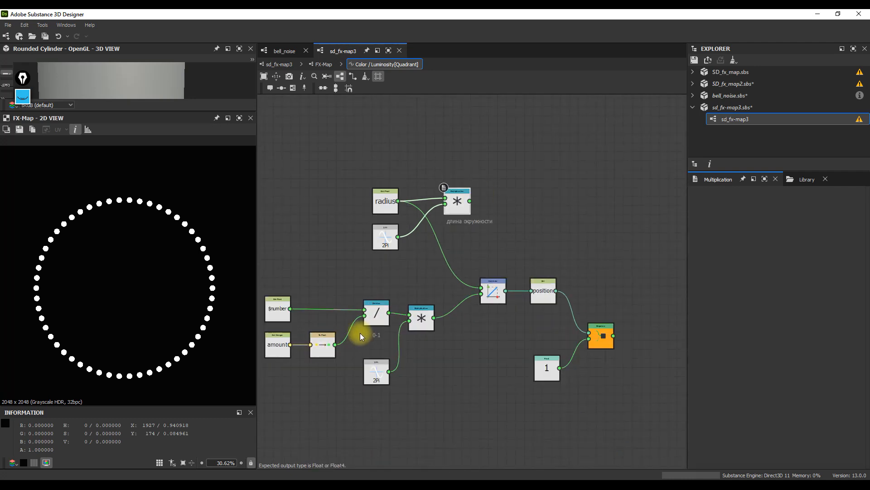
{"action": "left_click_drag", "start_coordinate": [500, 201], "coordinate": [502, 202]}
{"action": "key", "text": "Escape"}
{"action": "key", "text": "ctrl+d"}
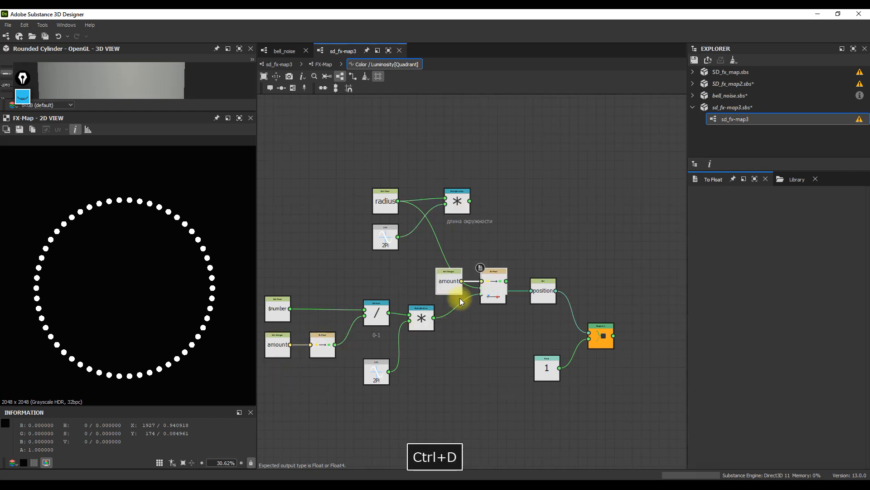
{"action": "left_click", "coordinate": [467, 149]}
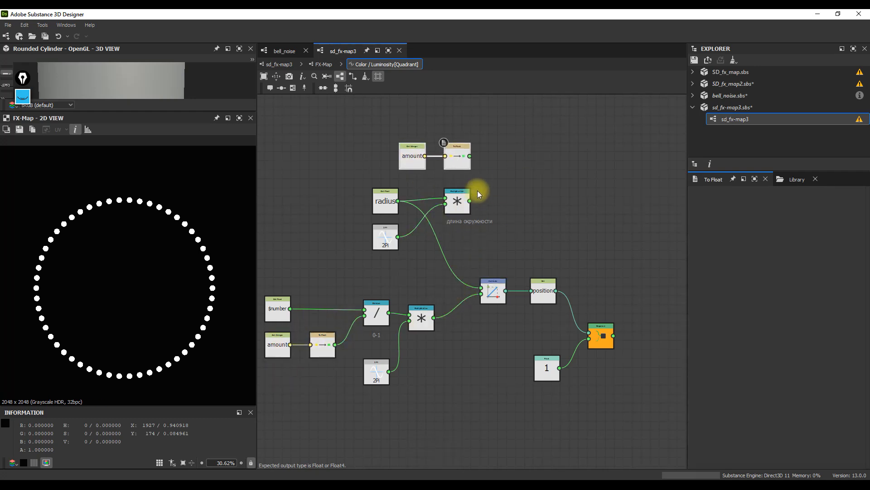
Step: Add a Division node that divides the circumference by the duplicated amount's float value, and tidy the node layout
{"action": "left_click_drag", "start_coordinate": [471, 201], "coordinate": [505, 202]}
{"action": "left_click", "coordinate": [532, 400]}
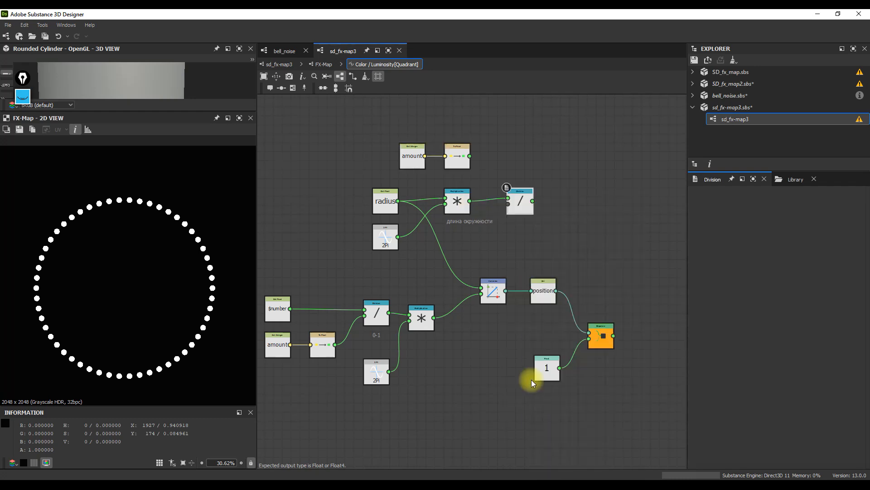
{"action": "left_click_drag", "start_coordinate": [470, 157], "coordinate": [509, 203]}
{"action": "scroll", "coordinate": [509, 202], "scroll_direction": "up", "scroll_amount": 2}
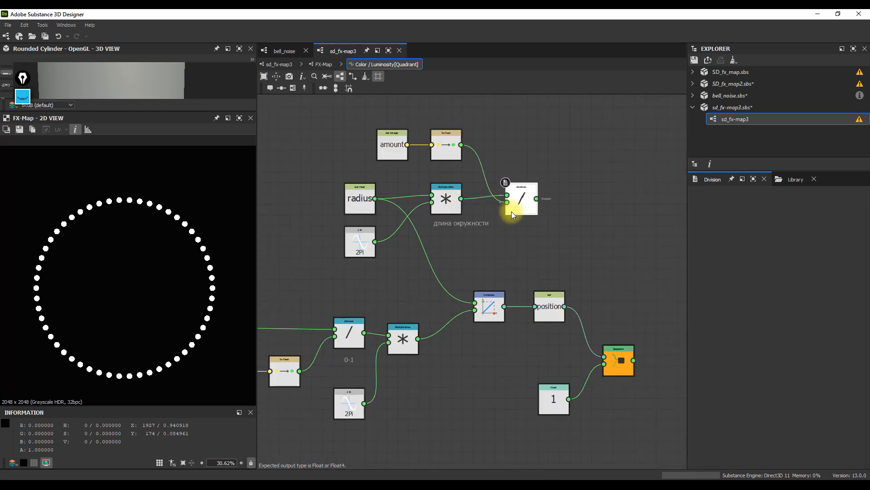
{"action": "scroll", "coordinate": [510, 205], "scroll_direction": "up", "scroll_amount": 4}
{"action": "left_click_drag", "start_coordinate": [468, 119], "coordinate": [358, 162]}
{"action": "left_click_drag", "start_coordinate": [441, 145], "coordinate": [440, 160]}
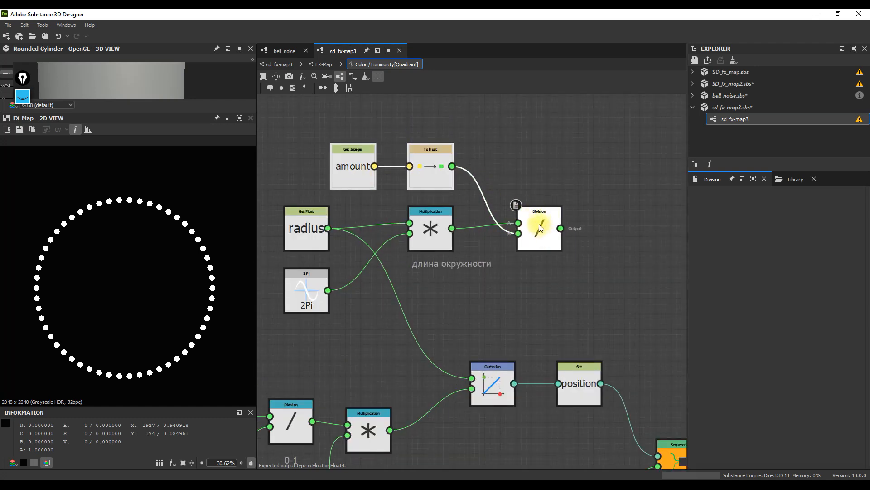
{"action": "left_click", "coordinate": [542, 235]}
{"action": "left_click_drag", "start_coordinate": [540, 233], "coordinate": [557, 235]}
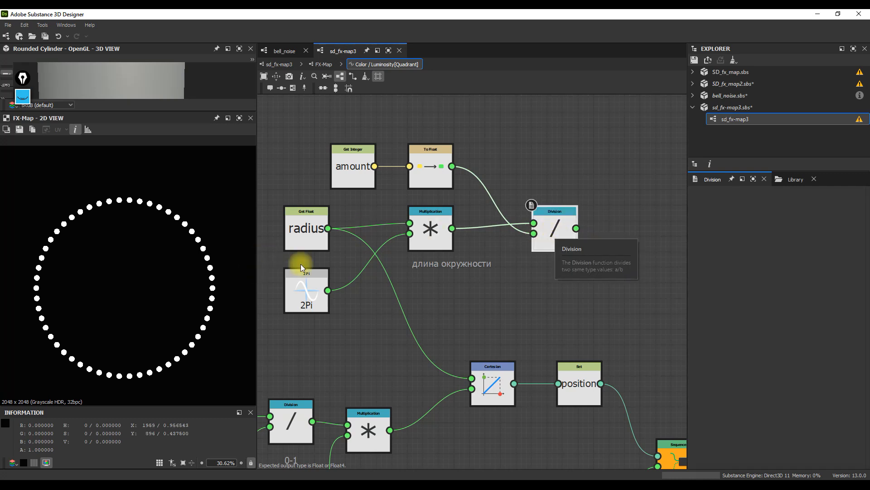
Step: Clear the old screen annotations and sketch the arc spacing l between two neighbouring discs of the ring
{"action": "scroll", "coordinate": [208, 257], "scroll_direction": "up", "scroll_amount": 3}
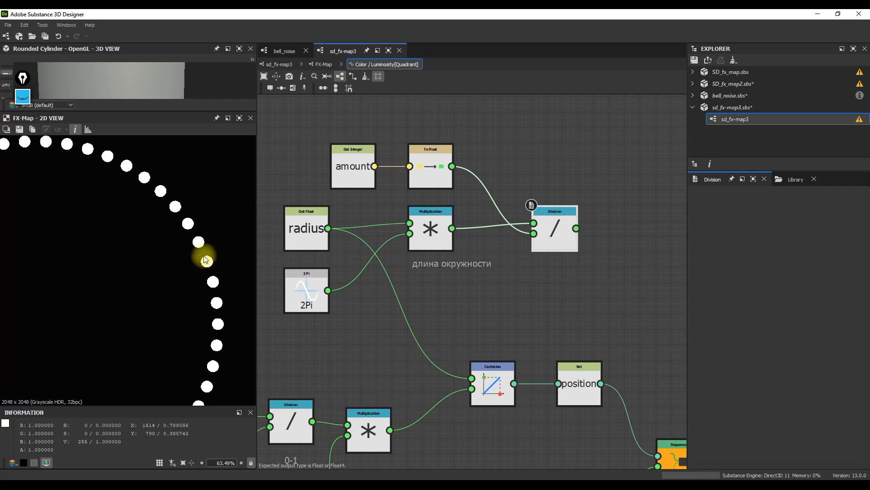
{"action": "left_click", "coordinate": [23, 97]}
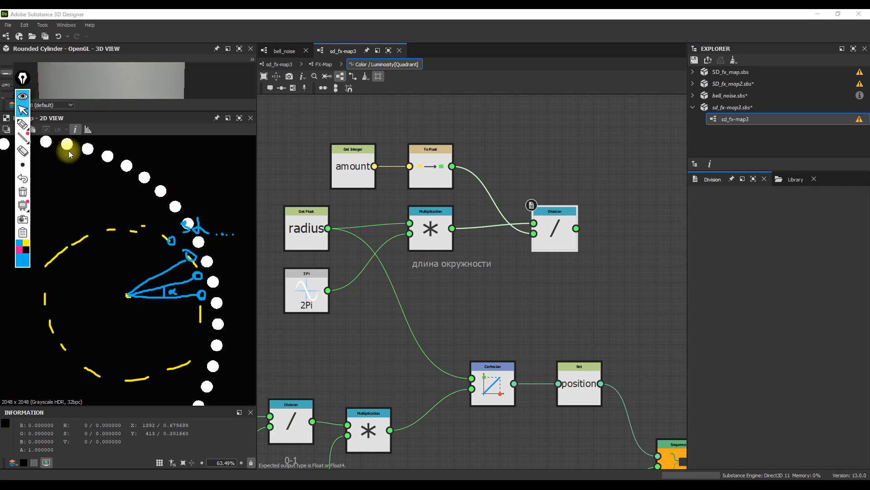
{"action": "left_click", "coordinate": [23, 191]}
{"action": "key", "text": "ctrl+z"}
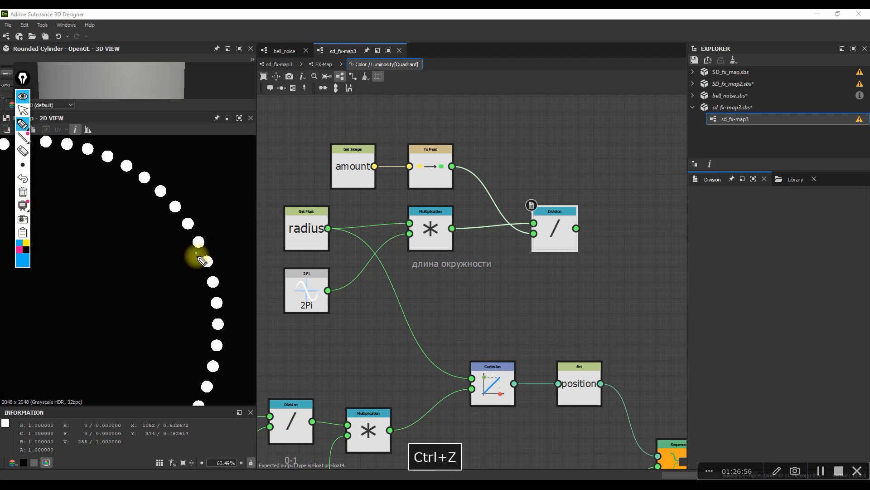
{"action": "mouse_move", "coordinate": [196, 253]}
{"action": "left_mouse_down"}
{"action": "mouse_move", "coordinate": [215, 246]}
{"action": "mouse_move", "coordinate": [235, 269]}
{"action": "mouse_move", "coordinate": [208, 270]}
{"action": "mouse_move", "coordinate": [233, 267]}
{"action": "left_mouse_up"}
{"action": "key", "text": "ctrl+z"}
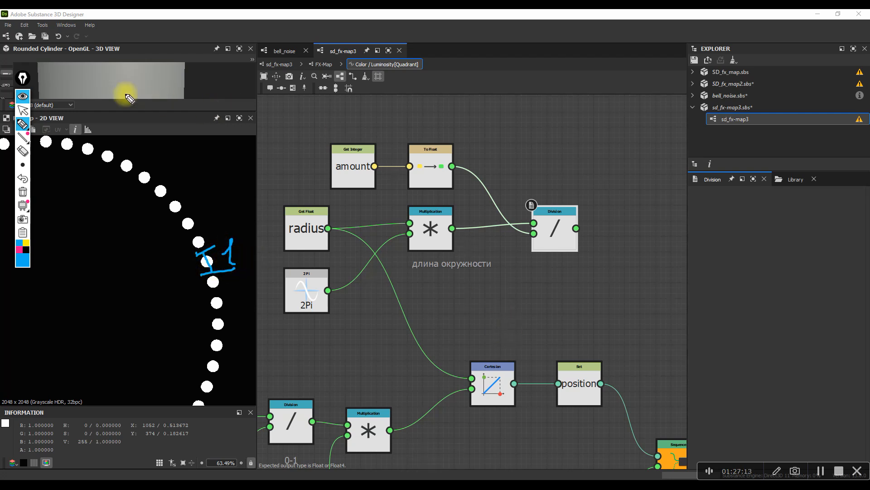
{"action": "left_click", "coordinate": [23, 95]}
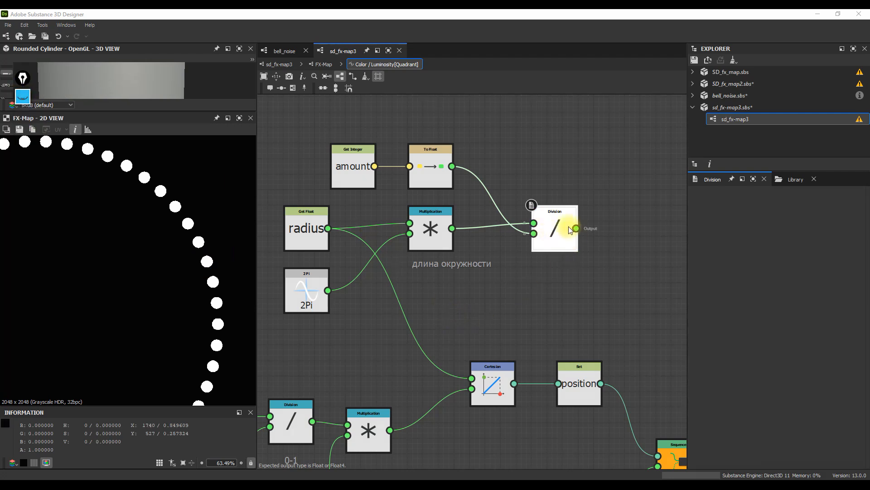
Step: Add a Set node on the output of the Division by amount and name its variable size
{"action": "type", "text": "ыуе"}
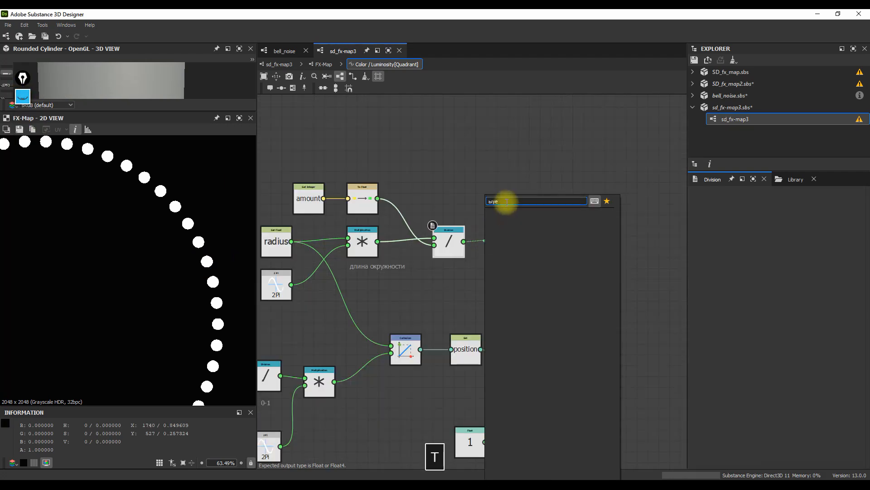
{"action": "left_click_drag", "start_coordinate": [507, 201], "coordinate": [479, 200]}
{"action": "type", "text": "set"}
{"action": "left_click", "coordinate": [504, 224]}
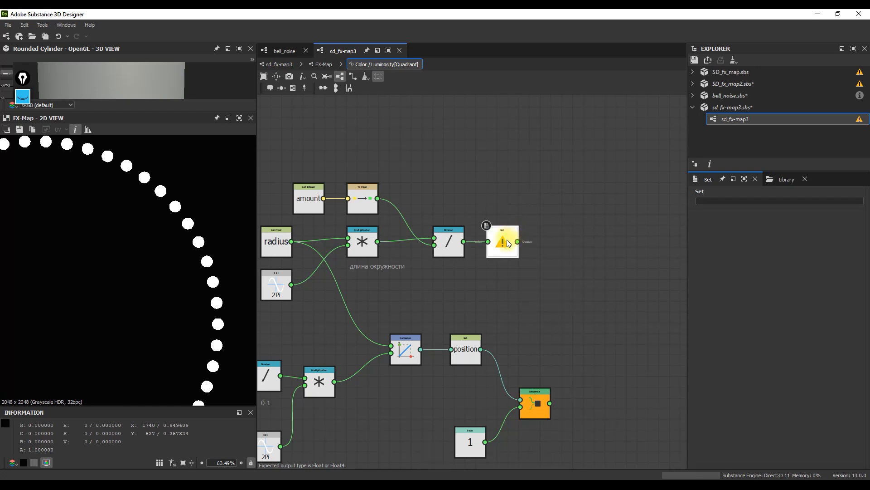
{"action": "left_click", "coordinate": [735, 201]}
{"action": "type", "text": "l"}
{"action": "key", "text": "Return"}
{"action": "double_click", "coordinate": [705, 200]}
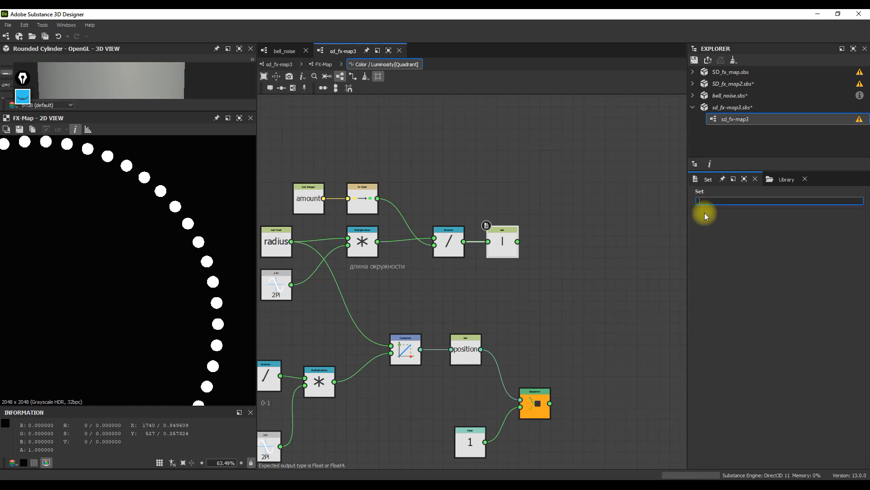
{"action": "type", "text": "size"}
{"action": "key", "text": "Return"}
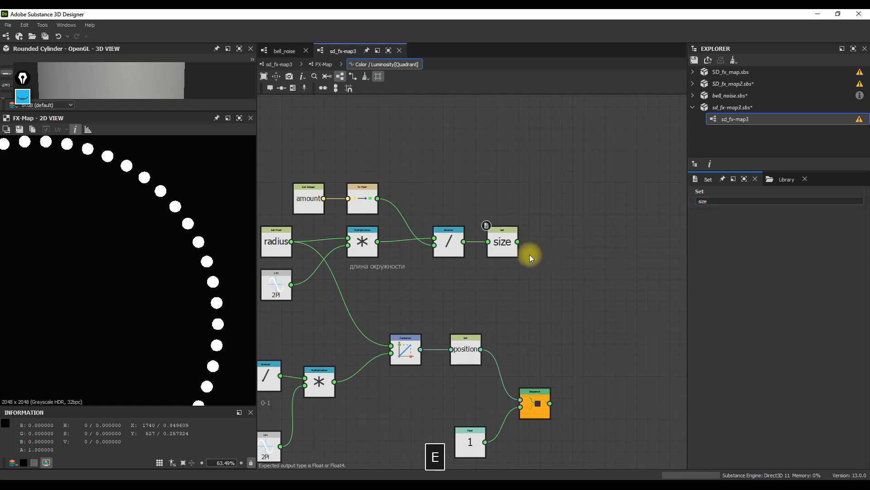
Step: Add a Sequence node that joins the size and position Set nodes and feeds the output Sequence
{"action": "scroll", "coordinate": [529, 250], "scroll_direction": "down", "scroll_amount": 3}
{"action": "scroll", "coordinate": [528, 250], "scroll_direction": "down", "scroll_amount": 2}
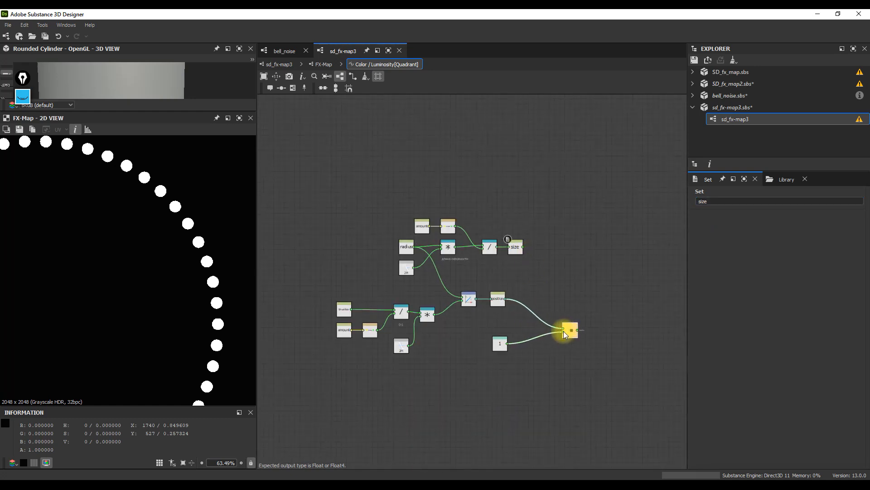
{"action": "scroll", "coordinate": [520, 269], "scroll_direction": "up", "scroll_amount": 2}
{"action": "left_click_drag", "start_coordinate": [524, 238], "coordinate": [566, 259]}
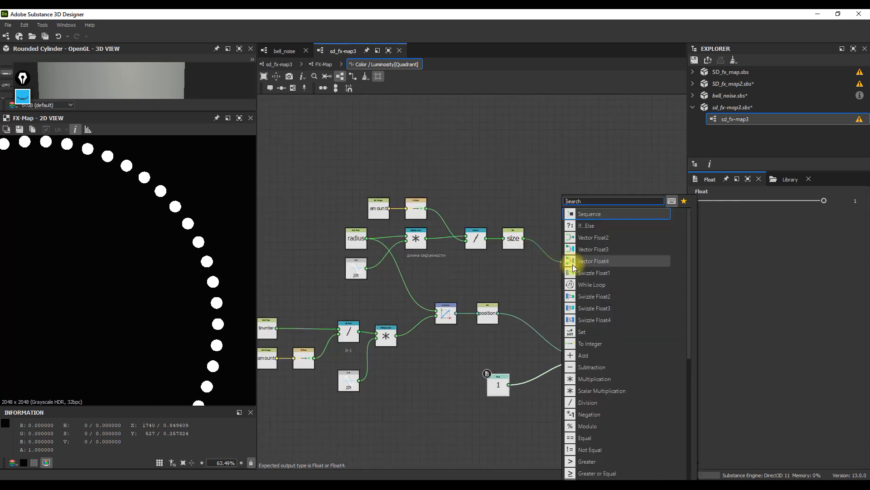
{"action": "left_click", "coordinate": [593, 225]}
{"action": "left_click_drag", "start_coordinate": [498, 313], "coordinate": [585, 357]}
{"action": "left_click_drag", "start_coordinate": [595, 263], "coordinate": [587, 271]}
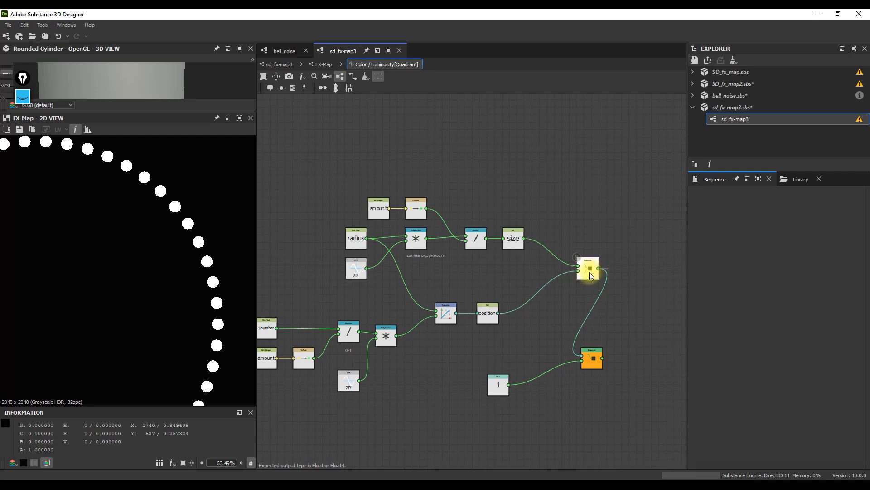
Step: Line up the size and position Set nodes vertically in front of the new Sequence node
{"action": "left_click_drag", "start_coordinate": [517, 243], "coordinate": [513, 243]}
{"action": "left_click_drag", "start_coordinate": [494, 320], "coordinate": [519, 320]}
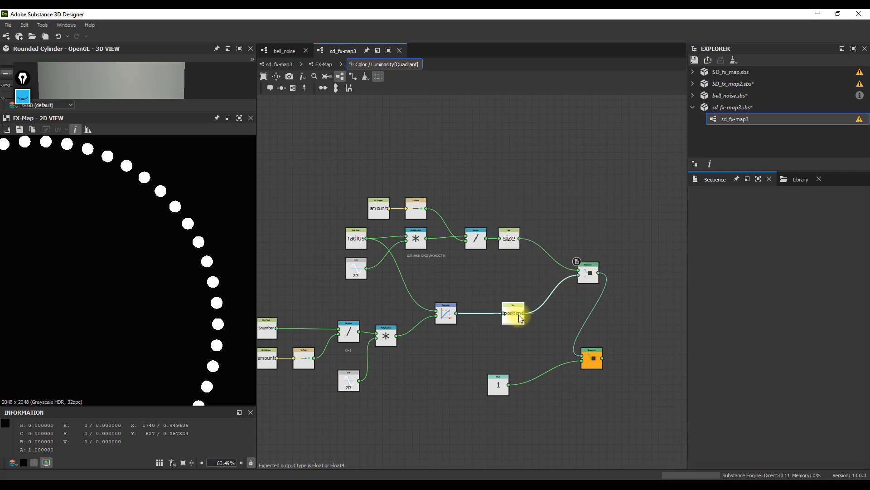
{"action": "left_click_drag", "start_coordinate": [508, 247], "coordinate": [519, 247]}
{"action": "left_click", "coordinate": [518, 320]}
{"action": "left_click_drag", "start_coordinate": [518, 320], "coordinate": [526, 320]}
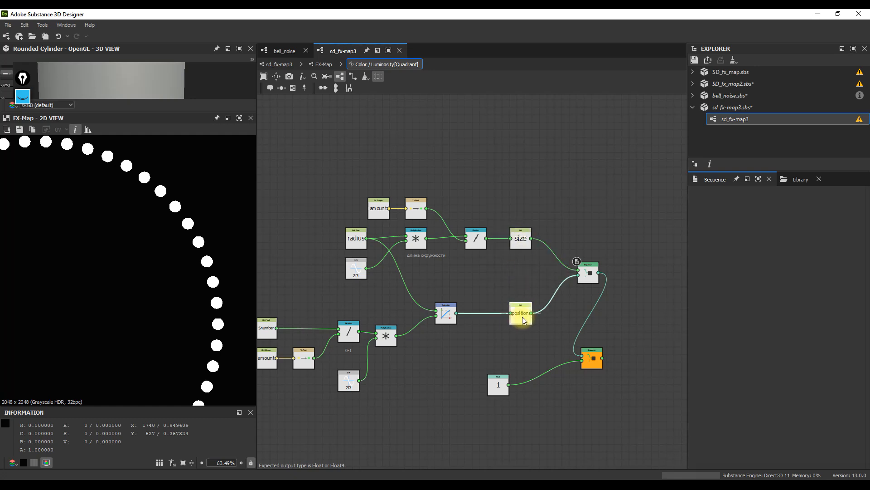
{"action": "left_click", "coordinate": [527, 245]}
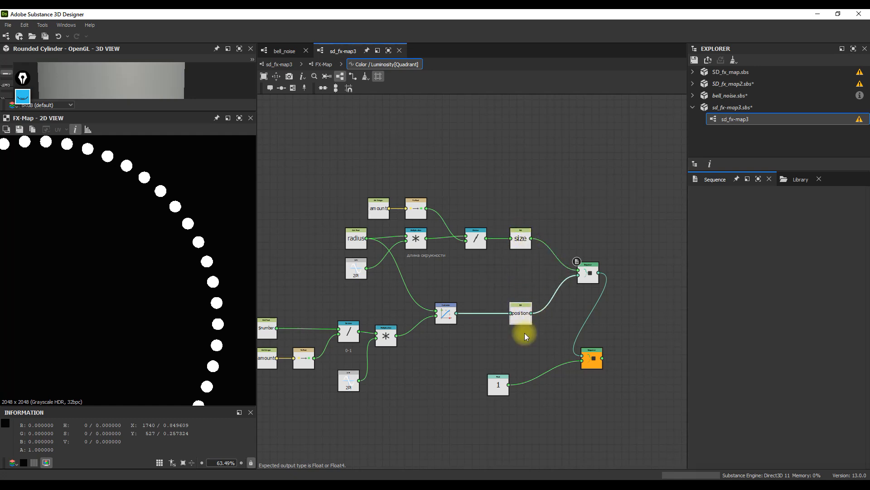
Step: Return to the FX-Map graph and create an empty function for the Quadrant's Pattern Size
{"action": "scroll", "coordinate": [158, 240], "scroll_direction": "down", "scroll_amount": 4}
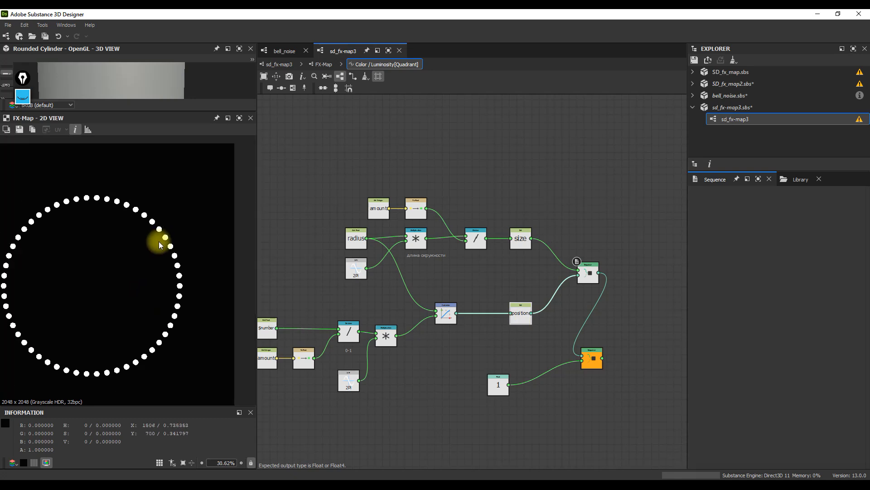
{"action": "left_click", "coordinate": [323, 64]}
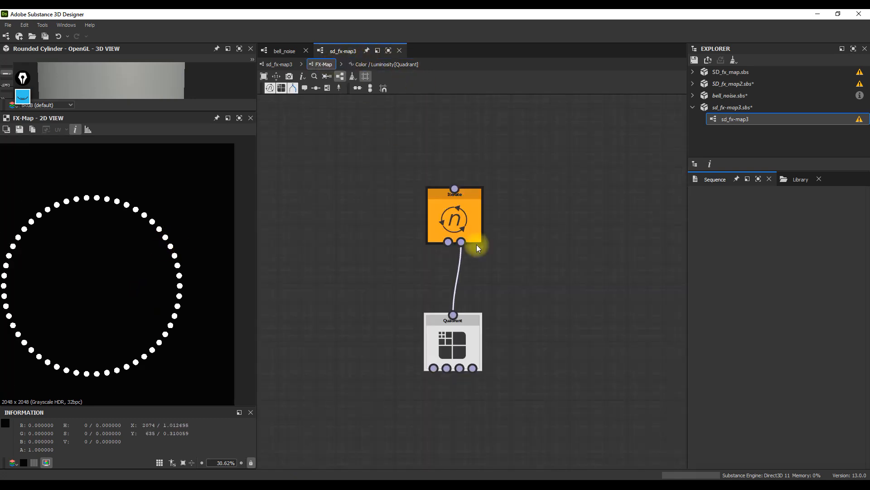
{"action": "left_click", "coordinate": [465, 342]}
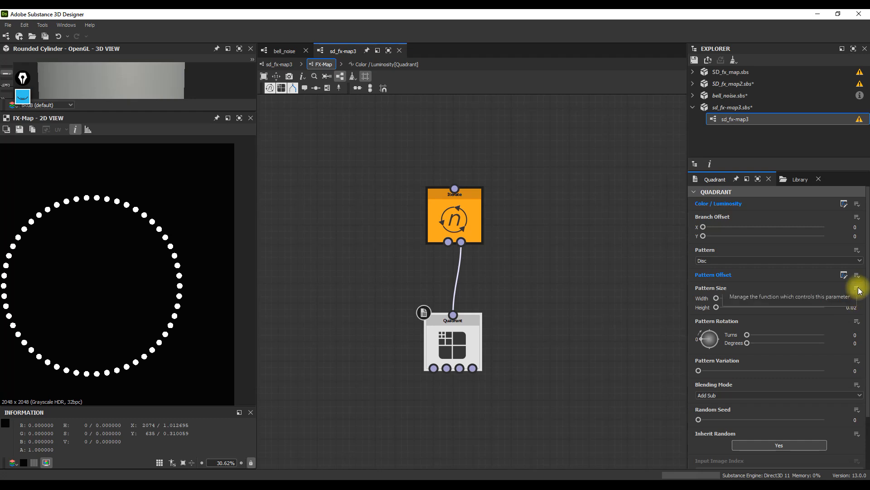
{"action": "left_click", "coordinate": [857, 288]}
{"action": "left_click", "coordinate": [848, 298]}
{"action": "key", "text": "space"}
{"action": "type", "text": "get"}
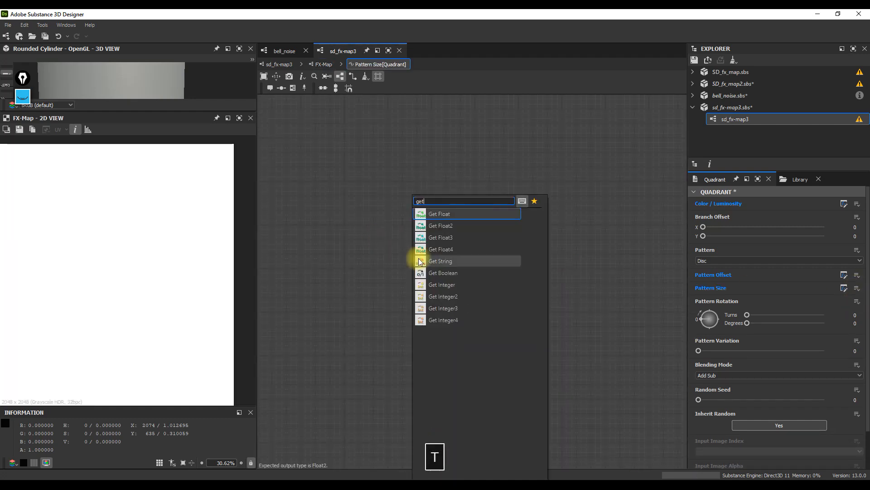
{"action": "left_click", "coordinate": [452, 226]}
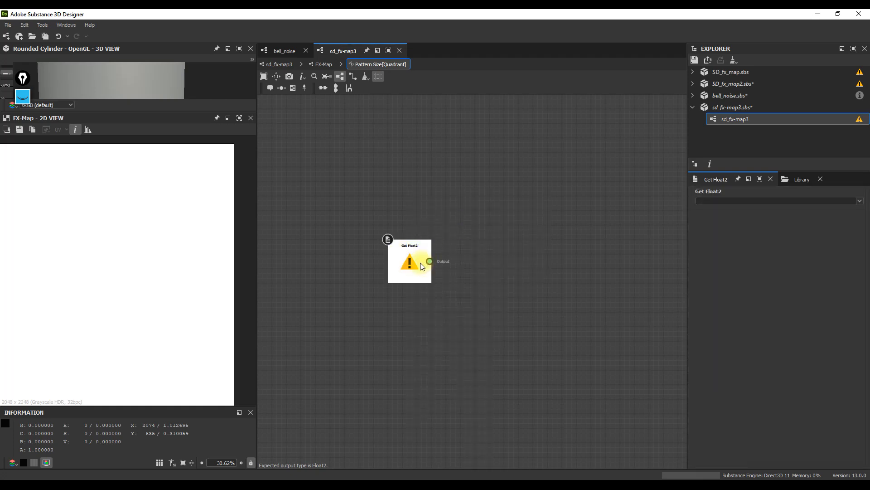
{"action": "key", "text": "Delete"}
Step: Add a Get Float node to the Pattern Size function that reads the variable size
{"action": "key", "text": "space"}
{"action": "type", "text": "get"}
{"action": "left_click", "coordinate": [449, 214]}
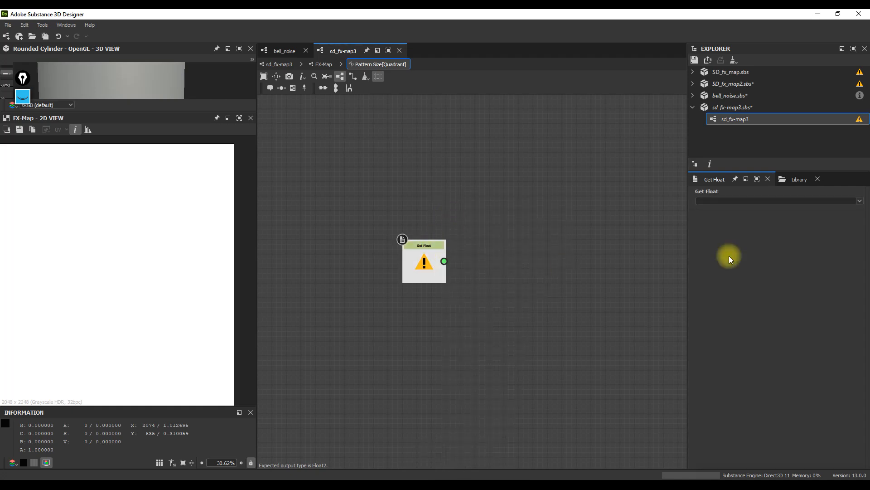
{"action": "type", "text": "size"}
{"action": "key", "text": "Tab"}
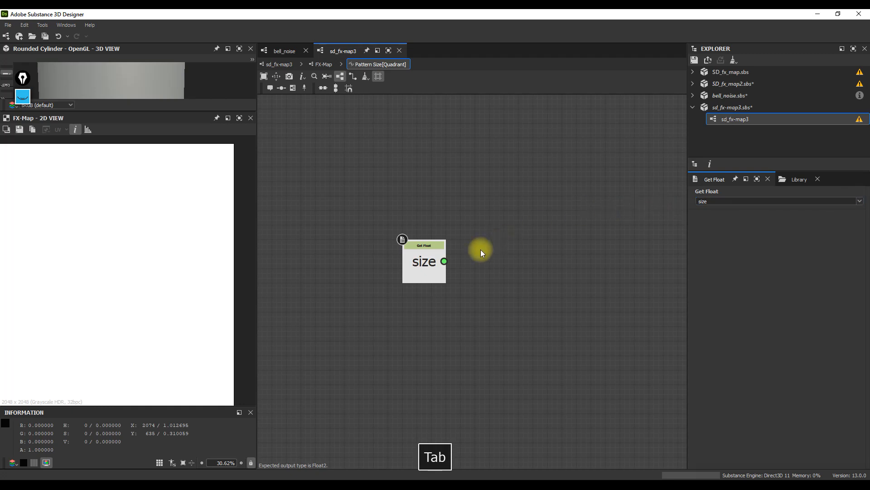
Step: Feed size into both inputs of a new Vector Float2 node and set that node as the function's output
{"action": "left_click_drag", "start_coordinate": [444, 261], "coordinate": [479, 248]}
{"action": "left_click", "coordinate": [510, 237]}
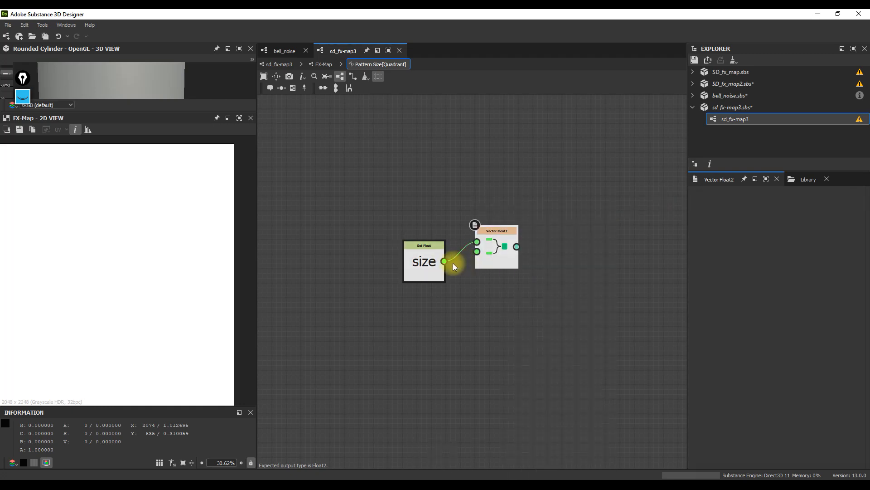
{"action": "right_click", "coordinate": [504, 271]}
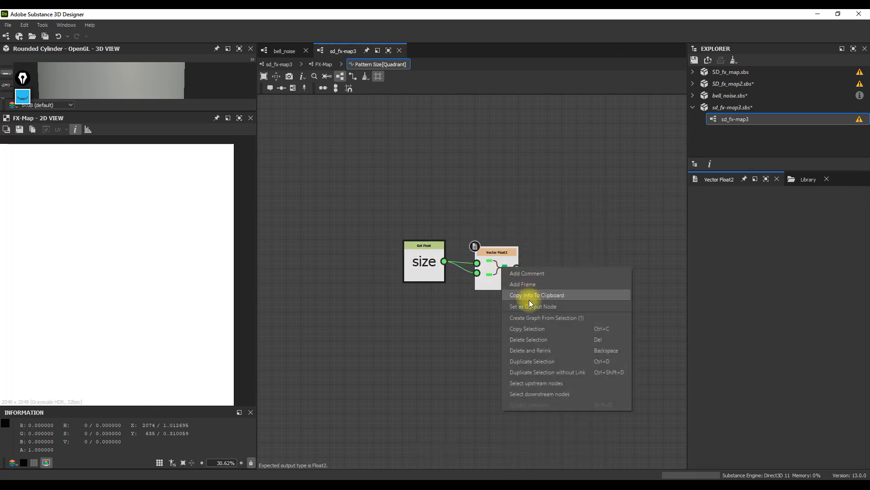
{"action": "left_click", "coordinate": [517, 293]}
{"action": "scroll", "coordinate": [175, 230], "scroll_direction": "up", "scroll_amount": 3}
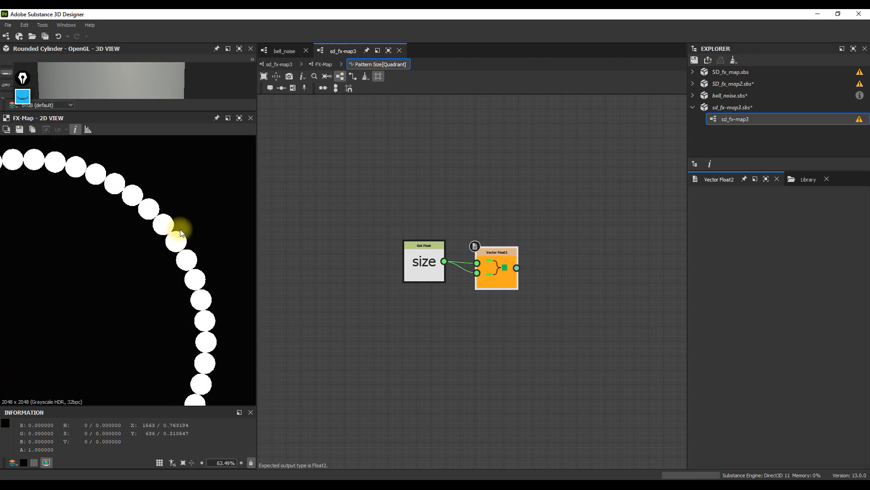
Step: Return to the sd_fx-map3 graph, set the amount to 35 and examine where neighbouring discs touch
{"action": "left_click", "coordinate": [322, 65]}
{"action": "left_click", "coordinate": [279, 65]}
{"action": "scroll", "coordinate": [183, 229], "scroll_direction": "down", "scroll_amount": 4}
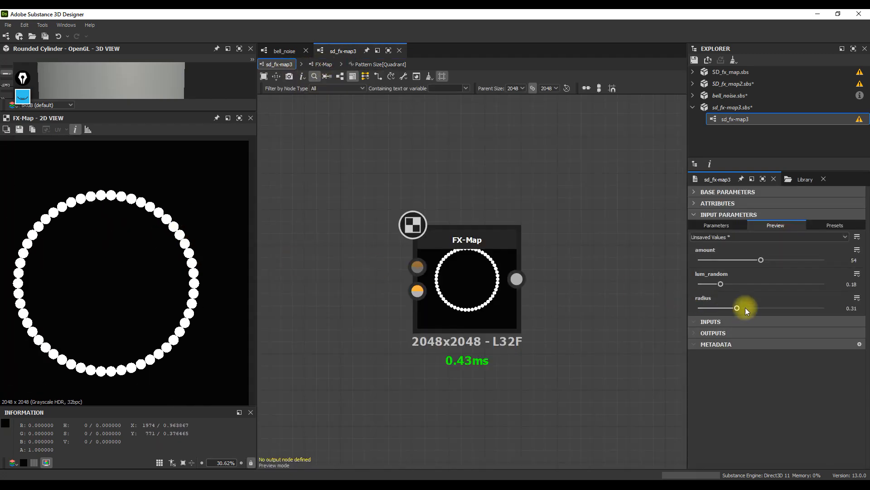
{"action": "left_click_drag", "start_coordinate": [761, 259], "coordinate": [738, 261]}
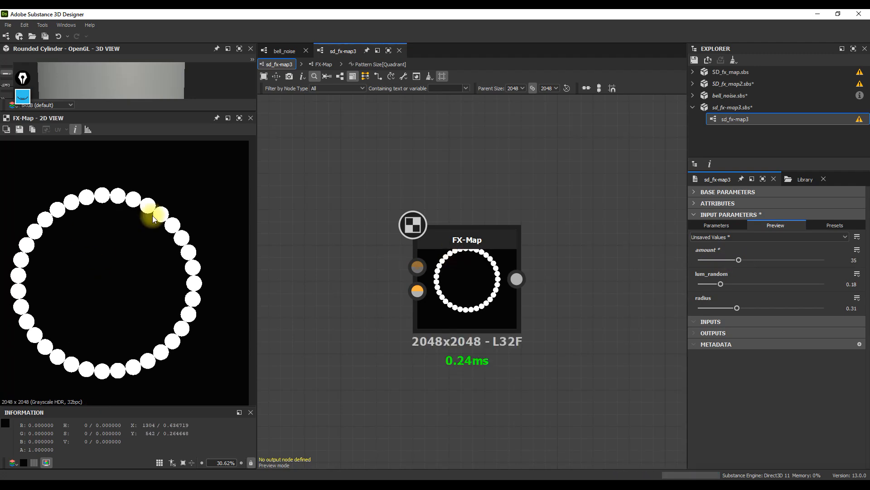
{"action": "scroll", "coordinate": [129, 199], "scroll_direction": "up", "scroll_amount": 3}
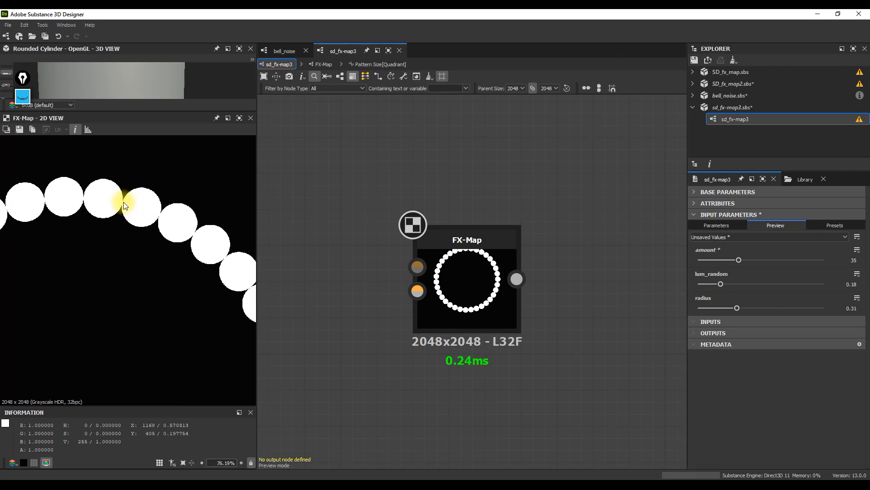
{"action": "scroll", "coordinate": [124, 203], "scroll_direction": "down", "scroll_amount": 2}
{"action": "scroll", "coordinate": [125, 204], "scroll_direction": "down", "scroll_amount": 1}
Step: Try the disc ring with the amount at 17 and the radius at 0.35
{"action": "left_click_drag", "start_coordinate": [744, 259], "coordinate": [718, 260]}
{"action": "mouse_move", "coordinate": [736, 309]}
{"action": "left_mouse_down"}
{"action": "mouse_move", "coordinate": [707, 314]}
{"action": "mouse_move", "coordinate": [742, 313]}
{"action": "left_mouse_up"}
{"action": "scroll", "coordinate": [136, 292], "scroll_direction": "down", "scroll_amount": 3}
{"action": "scroll", "coordinate": [126, 285], "scroll_direction": "up", "scroll_amount": 1}
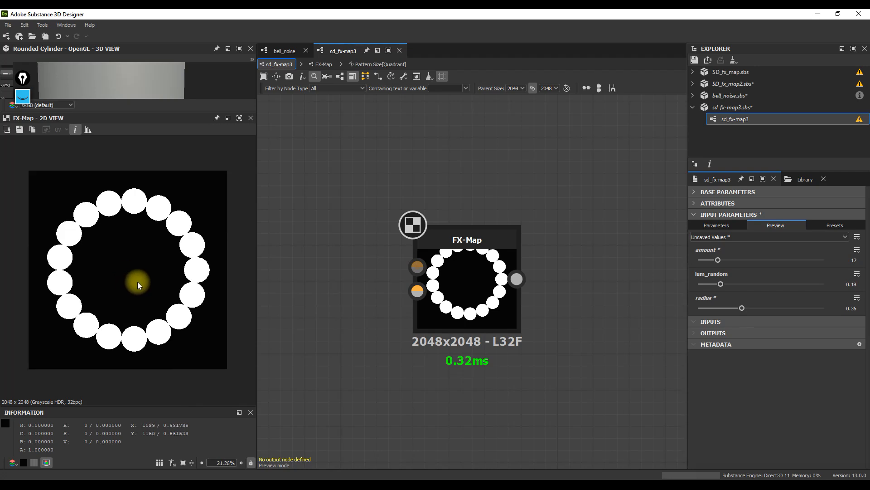
Step: Set the radius to 0.36 and the amount to 37, and select the FX-Map node
{"action": "left_click_drag", "start_coordinate": [741, 308], "coordinate": [744, 308]}
{"action": "left_click", "coordinate": [741, 259]}
{"action": "scroll", "coordinate": [476, 263], "scroll_direction": "up", "scroll_amount": 3}
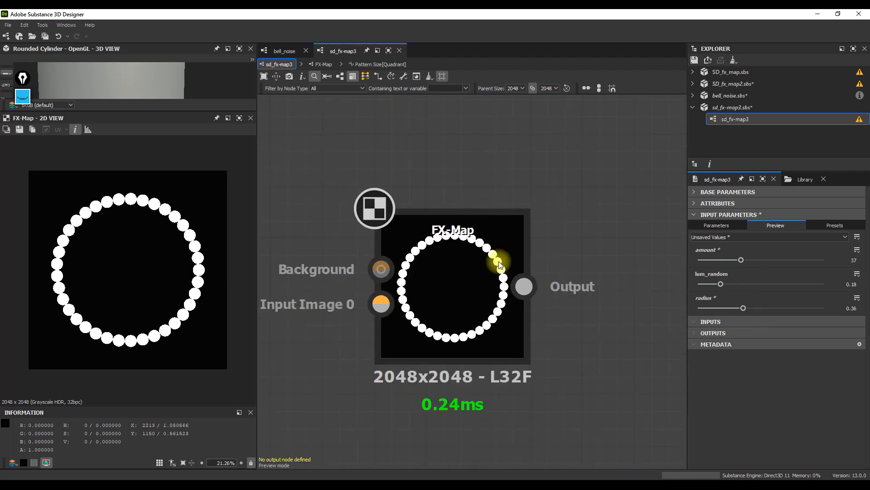
{"action": "left_click", "coordinate": [444, 297]}
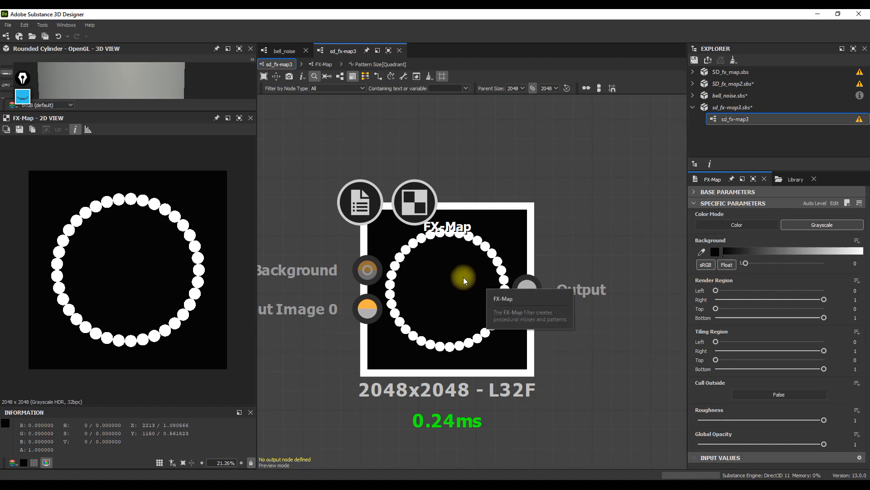
{"action": "scroll", "coordinate": [456, 292], "scroll_direction": "down", "scroll_amount": 2}
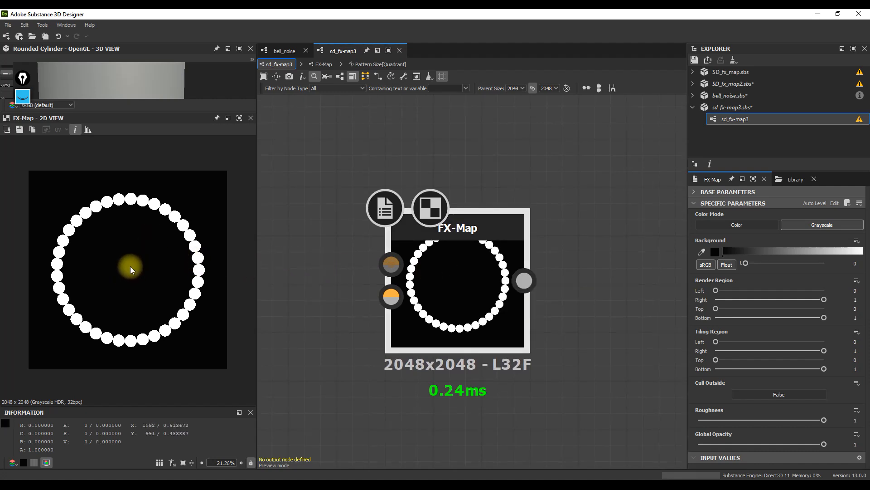
Step: Clear the old ink and draw annotation lines from the ring's centre to five neighbouring discs
{"action": "left_click", "coordinate": [24, 96]}
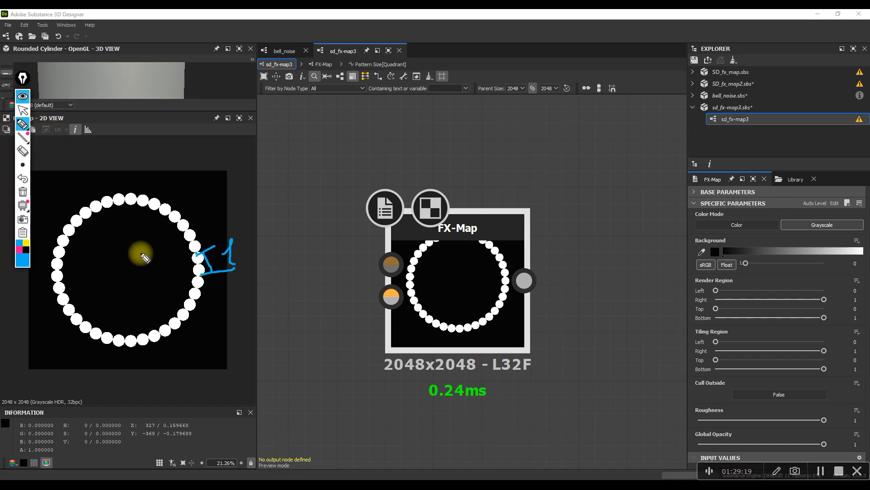
{"action": "left_click", "coordinate": [22, 193]}
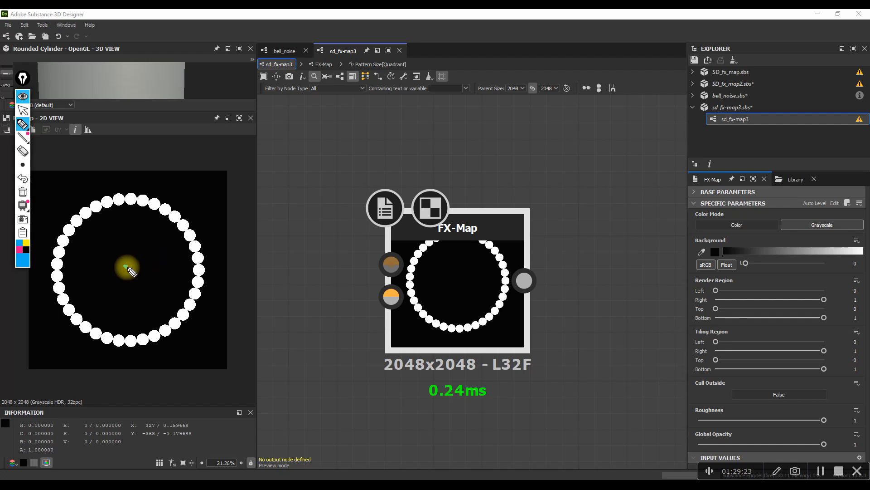
{"action": "left_click_drag", "start_coordinate": [126, 267], "coordinate": [181, 228]}
{"action": "left_click_drag", "start_coordinate": [127, 267], "coordinate": [173, 217]}
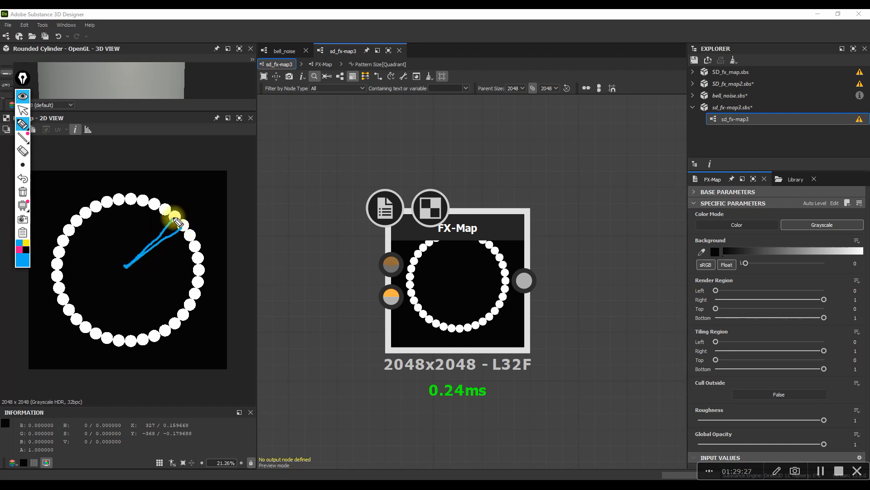
{"action": "left_click_drag", "start_coordinate": [126, 266], "coordinate": [160, 213]}
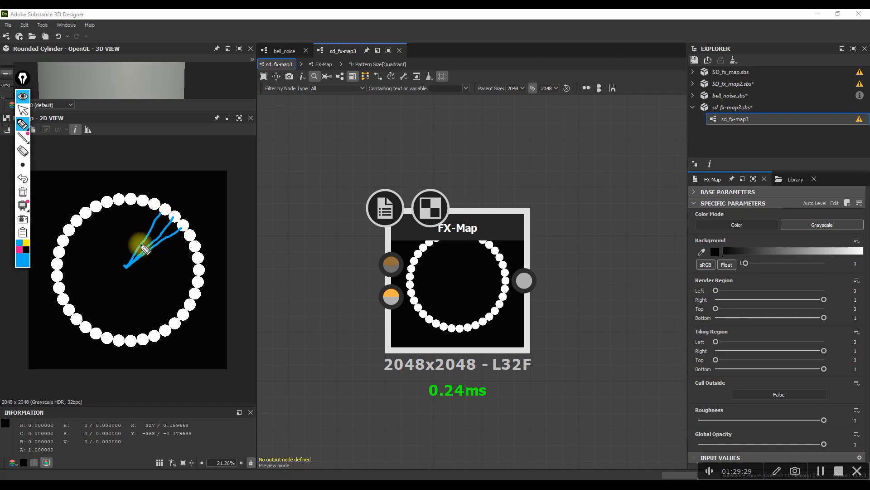
{"action": "left_click_drag", "start_coordinate": [127, 267], "coordinate": [151, 206]}
{"action": "left_click_drag", "start_coordinate": [127, 267], "coordinate": [136, 207]}
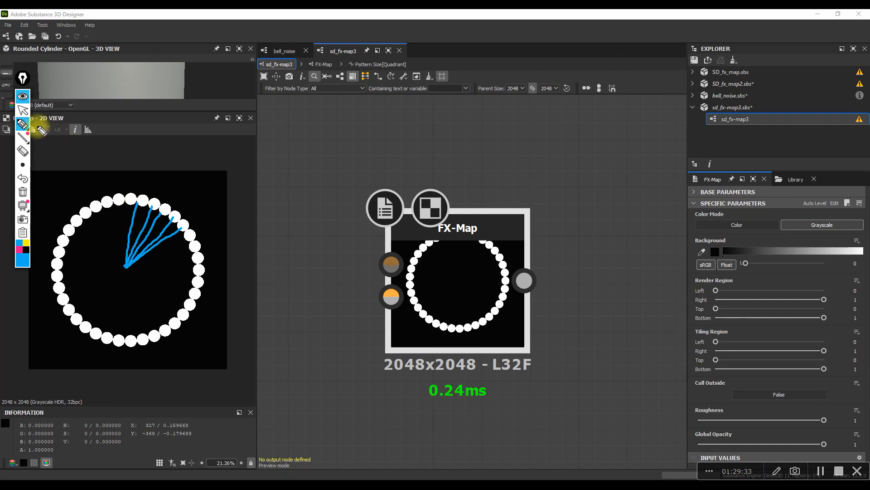
{"action": "left_click", "coordinate": [23, 81]}
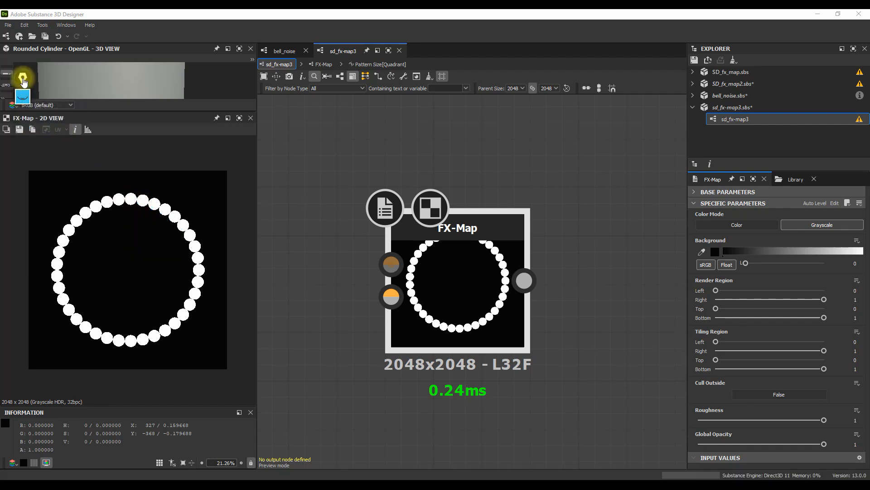
Step: Duplicate the FX-Map node and place the copy beside the original
{"action": "scroll", "coordinate": [420, 274], "scroll_direction": "down", "scroll_amount": 3}
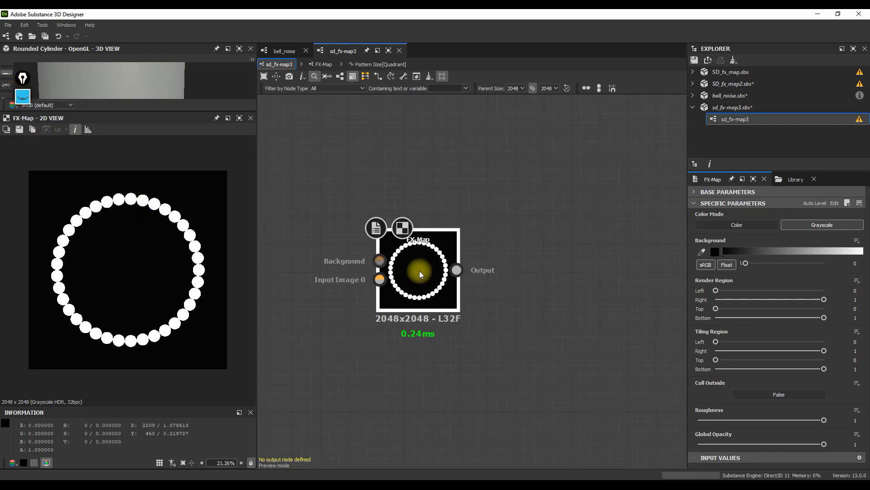
{"action": "key", "text": "ctrl+d"}
{"action": "left_click", "coordinate": [546, 268]}
{"action": "left_click_drag", "start_coordinate": [558, 257], "coordinate": [550, 267]}
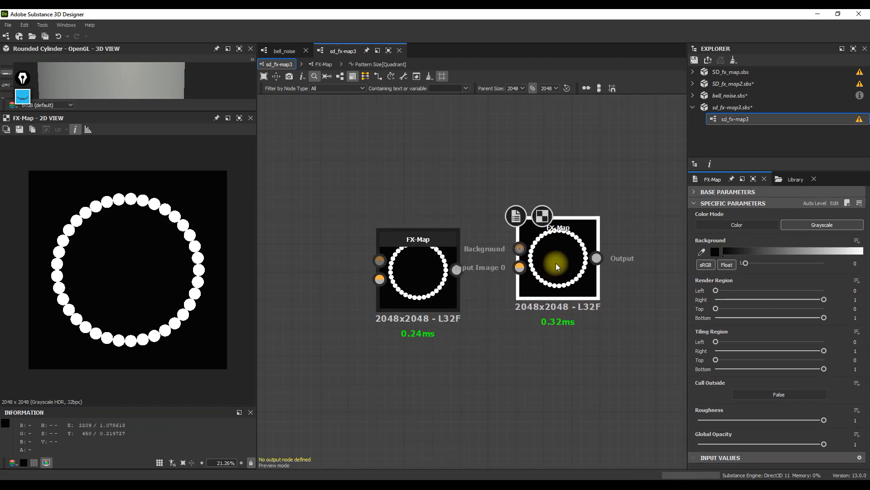
Step: Set the Quadrant pattern to Square inside the FX-Map copy and return to the sd_fx-map3 graph
{"action": "key", "text": "ctrl+e"}
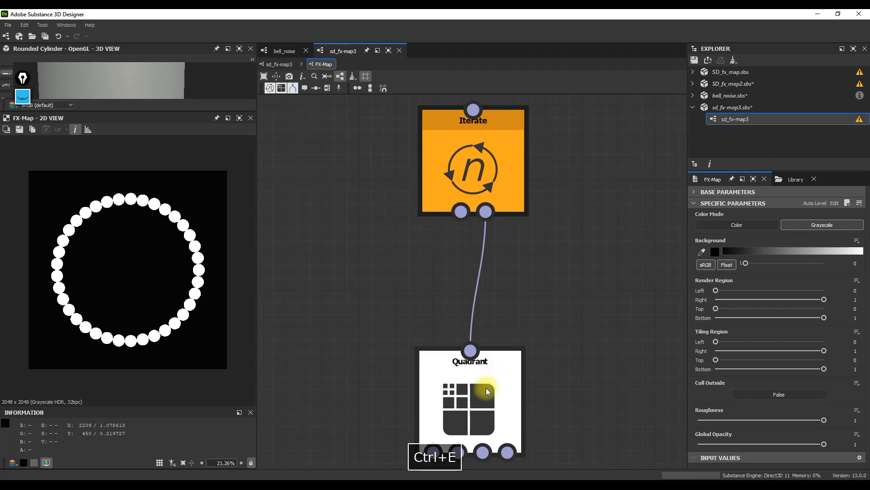
{"action": "left_click", "coordinate": [856, 259]}
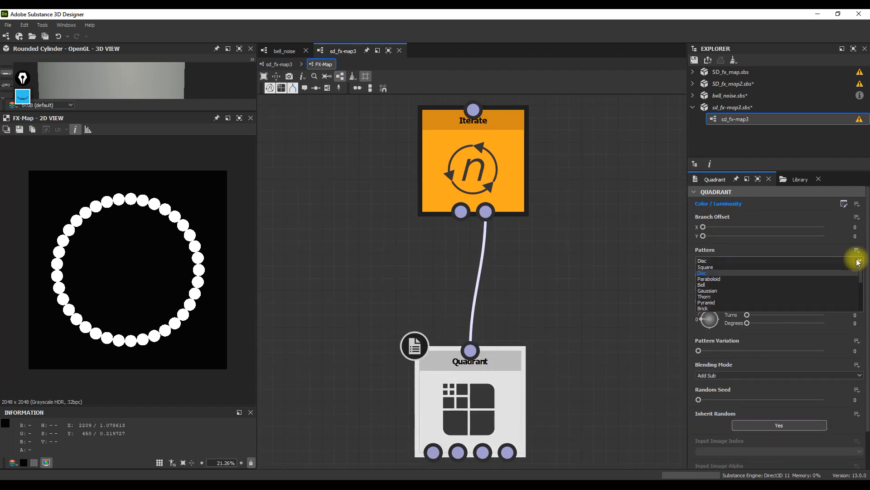
{"action": "left_click", "coordinate": [718, 280]}
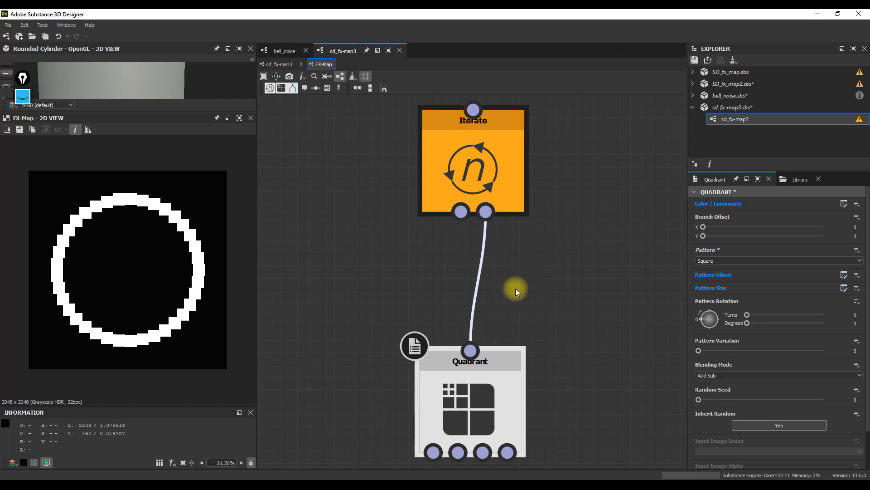
{"action": "left_click", "coordinate": [279, 64]}
Step: Show the original disc ring, clear the earlier ink and draw a line from the ring's centre to one disc
{"action": "left_click", "coordinate": [431, 273]}
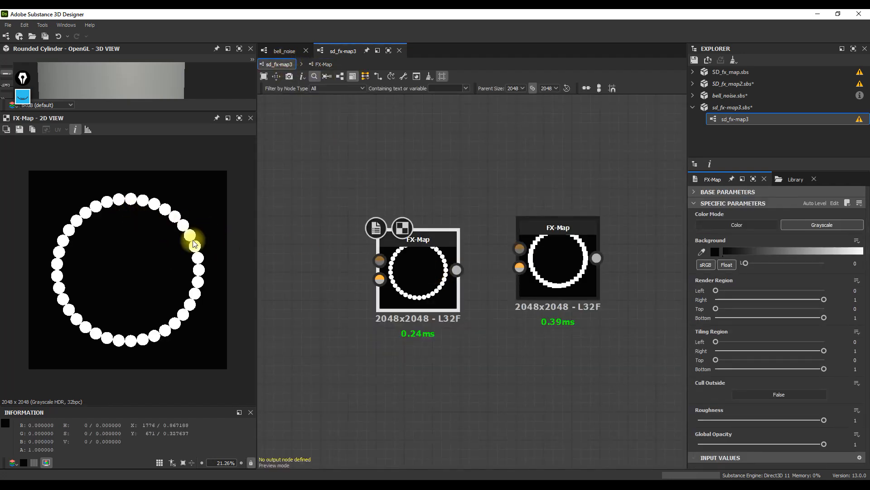
{"action": "scroll", "coordinate": [197, 240], "scroll_direction": "up", "scroll_amount": 2}
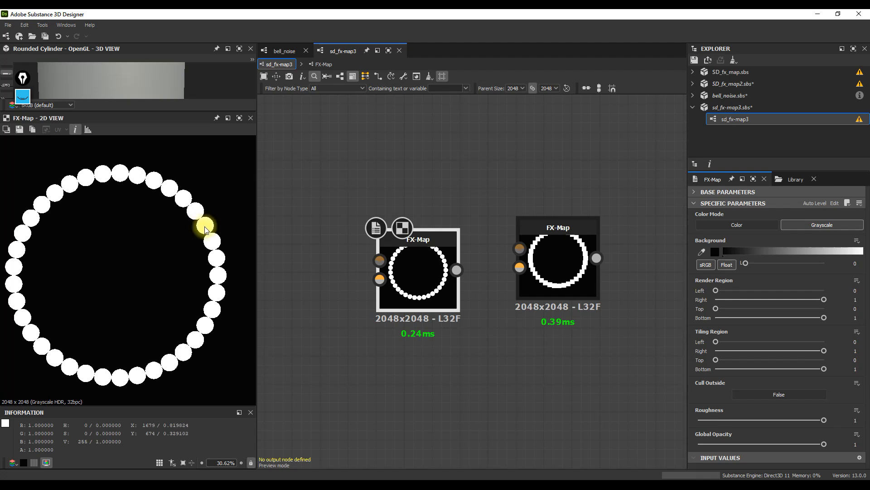
{"action": "left_click", "coordinate": [23, 97]}
{"action": "left_click", "coordinate": [22, 124]}
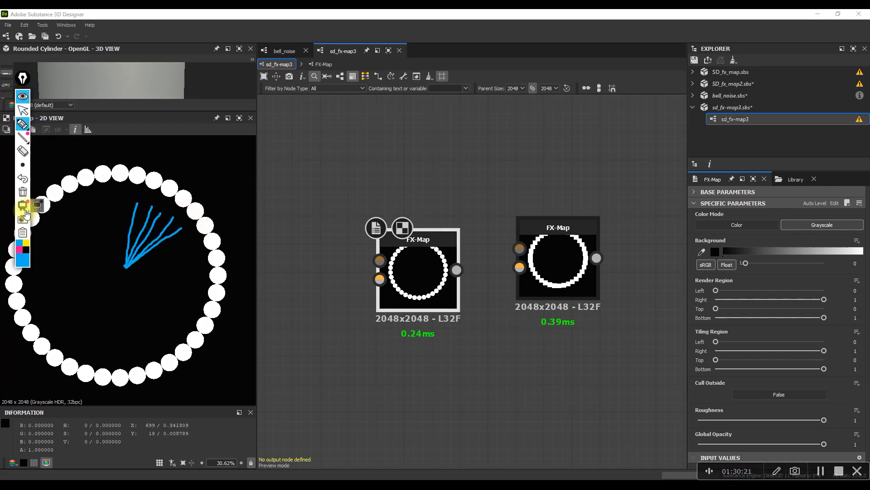
{"action": "left_click", "coordinate": [23, 192]}
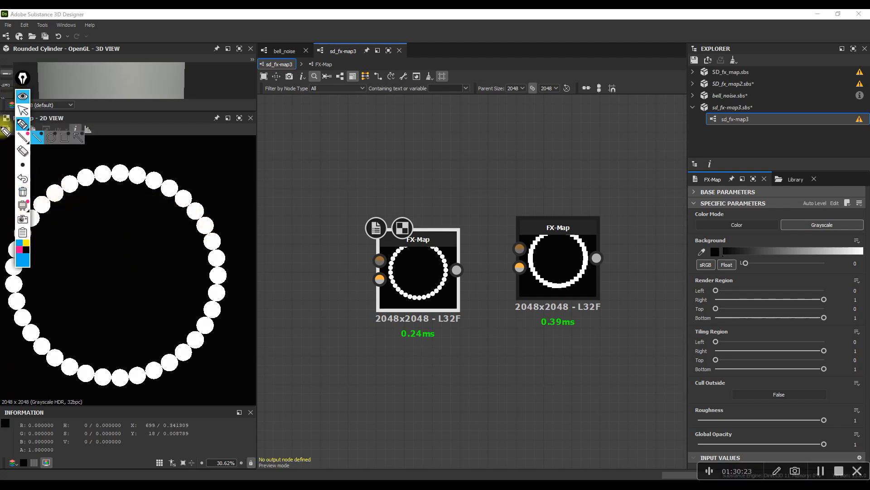
{"action": "left_click", "coordinate": [21, 124]}
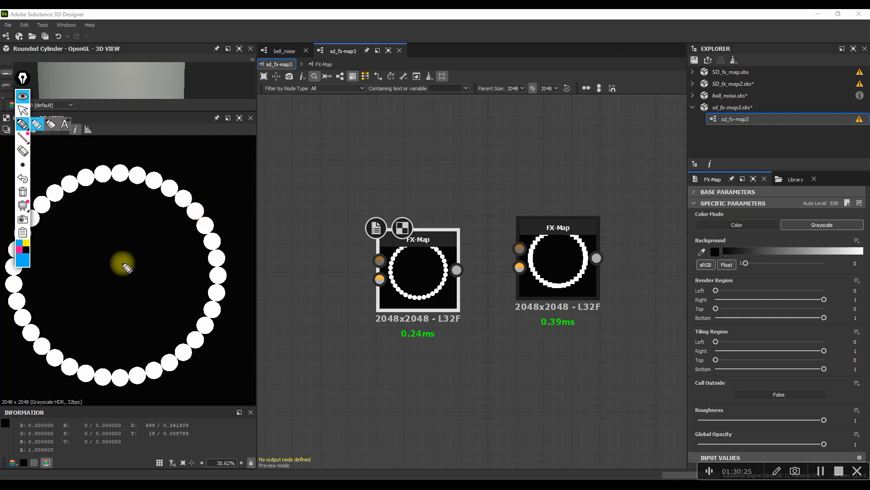
{"action": "left_click_drag", "start_coordinate": [119, 274], "coordinate": [120, 274]}
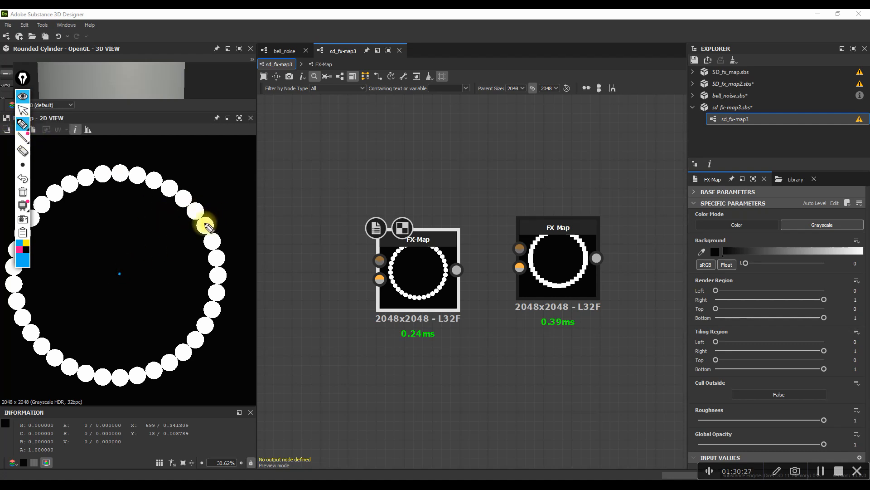
{"action": "left_click", "coordinate": [205, 225]}
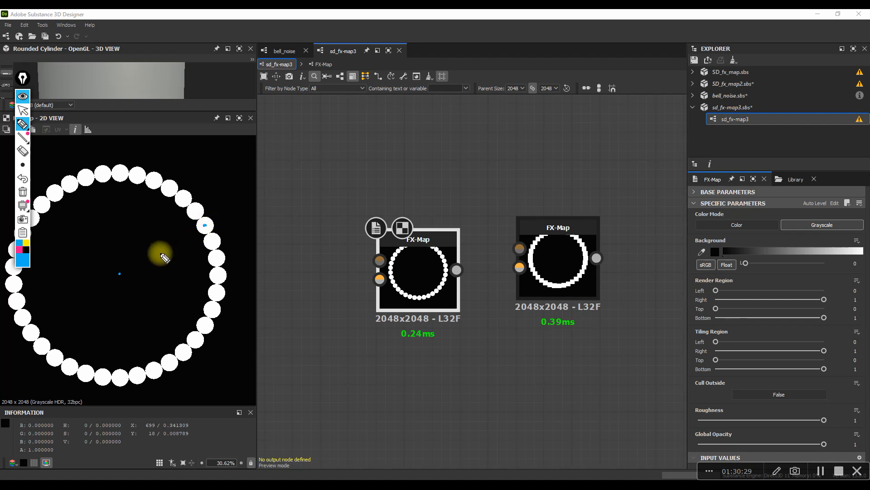
{"action": "left_click_drag", "start_coordinate": [119, 274], "coordinate": [205, 225]}
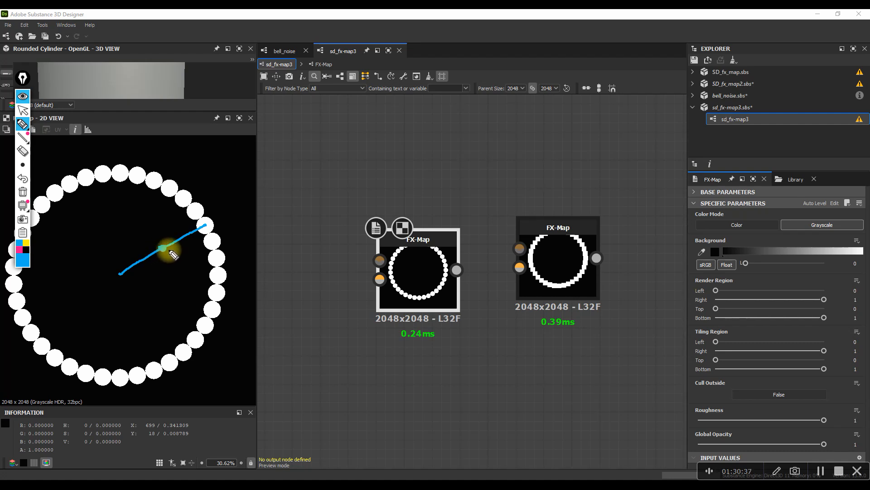
Step: Mark the angle α against a horizontal line at the midpoint of the annotated radius
{"action": "mouse_move", "coordinate": [178, 251]}
{"action": "left_mouse_down"}
{"action": "mouse_move", "coordinate": [190, 246]}
{"action": "mouse_move", "coordinate": [181, 238]}
{"action": "mouse_move", "coordinate": [191, 247]}
{"action": "left_mouse_up"}
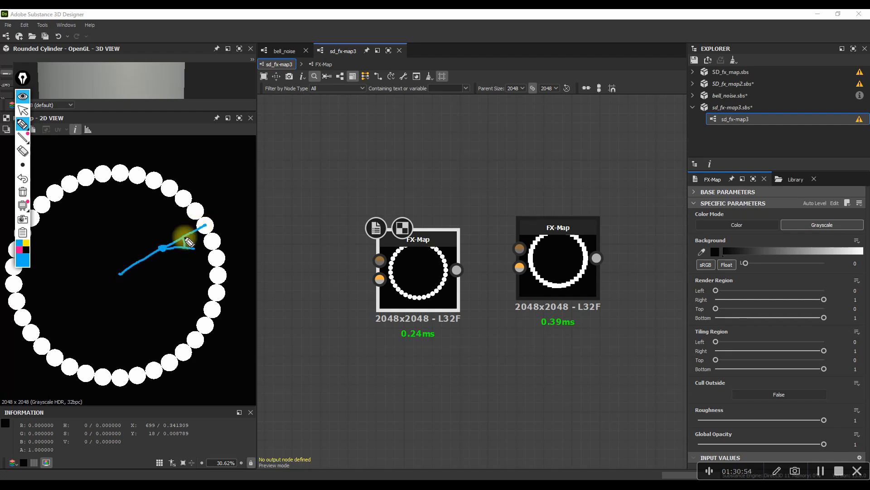
{"action": "left_click_drag", "start_coordinate": [184, 246], "coordinate": [183, 238]}
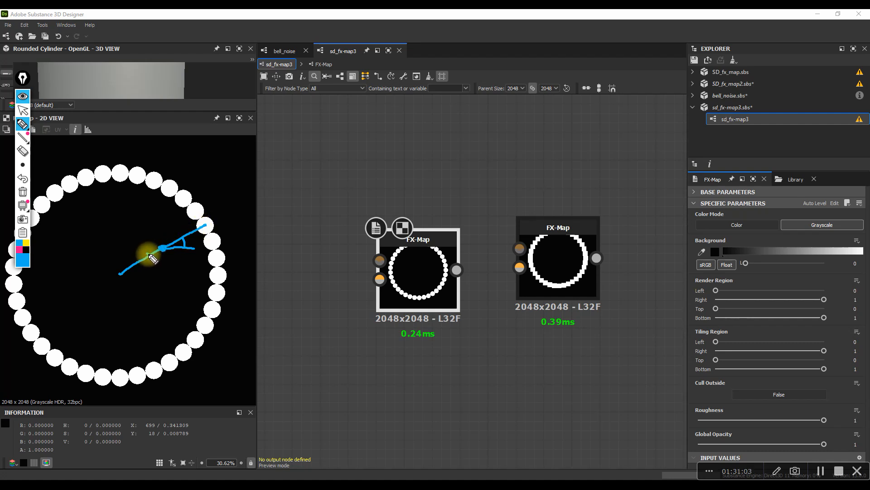
{"action": "left_click_drag", "start_coordinate": [148, 255], "coordinate": [151, 257]}
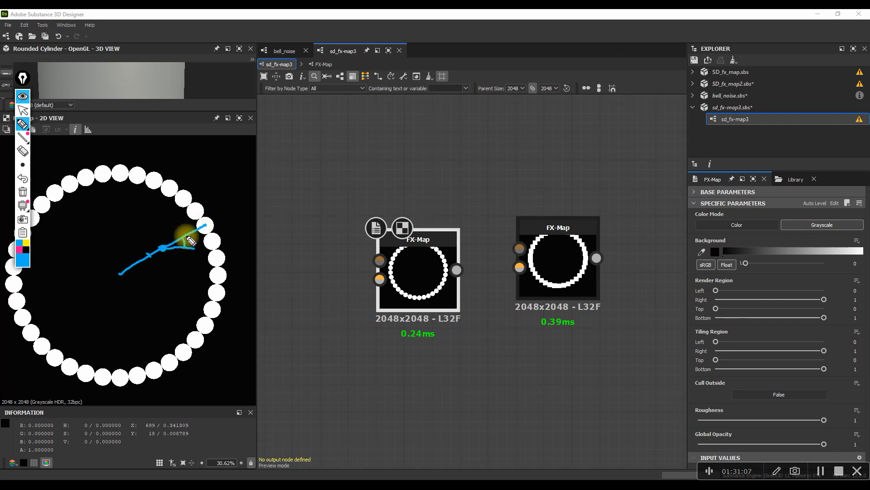
{"action": "mouse_move", "coordinate": [197, 235]}
{"action": "left_mouse_down"}
{"action": "mouse_move", "coordinate": [191, 244]}
{"action": "mouse_move", "coordinate": [199, 243]}
{"action": "left_mouse_up"}
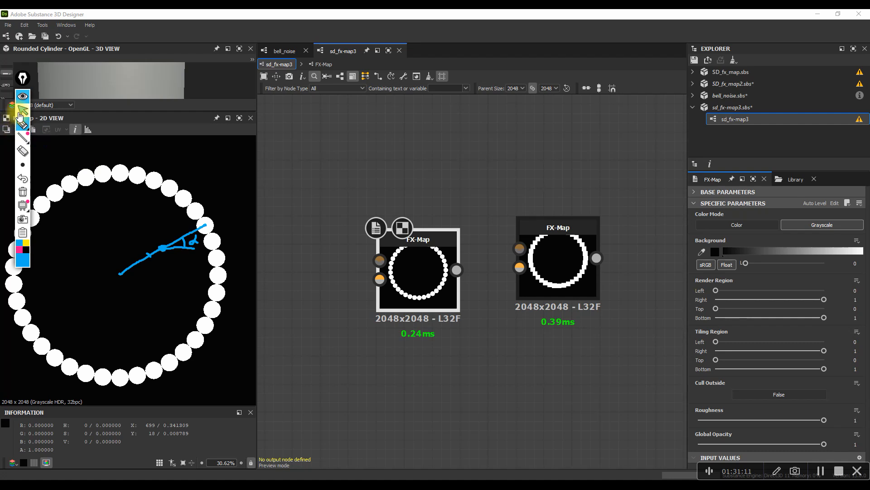
{"action": "left_click", "coordinate": [23, 110]}
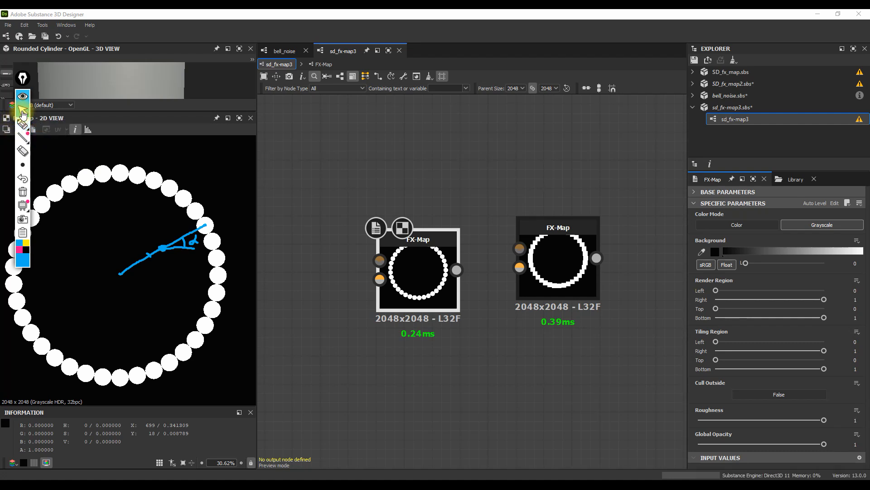
Step: Open the Quadrant's Color / Luminosity function in the square-pattern FX-Map copy, examine the position node and hide the ink annotations
{"action": "left_click", "coordinate": [551, 258]}
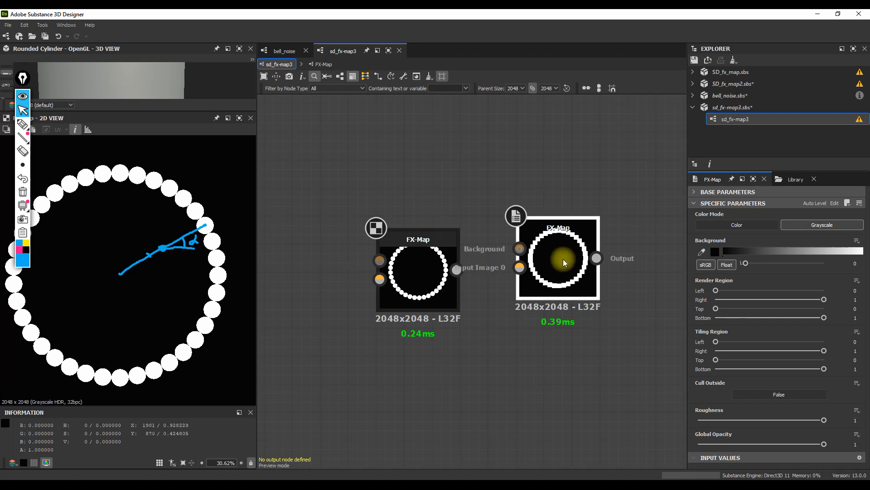
{"action": "key", "text": "ctrl+e"}
{"action": "scroll", "coordinate": [495, 331], "scroll_direction": "down", "scroll_amount": 1}
{"action": "left_click", "coordinate": [475, 381]}
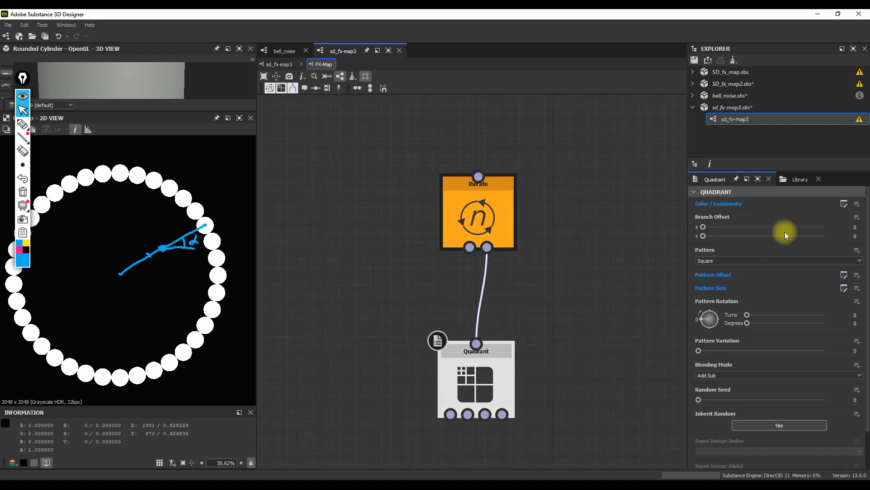
{"action": "scroll", "coordinate": [568, 264], "scroll_direction": "down", "scroll_amount": 2}
{"action": "middle_click_drag", "start_coordinate": [567, 264], "coordinate": [541, 272]}
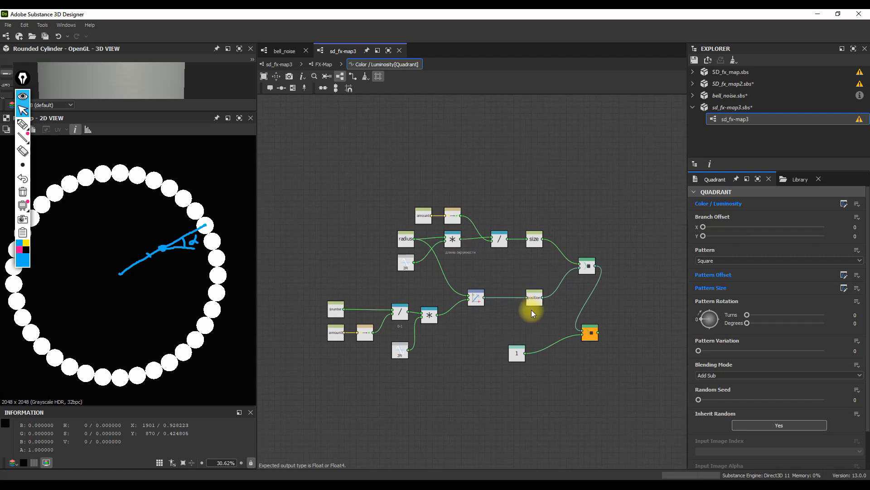
{"action": "scroll", "coordinate": [538, 299], "scroll_direction": "up", "scroll_amount": 4}
{"action": "left_click_drag", "start_coordinate": [538, 296], "coordinate": [536, 298]}
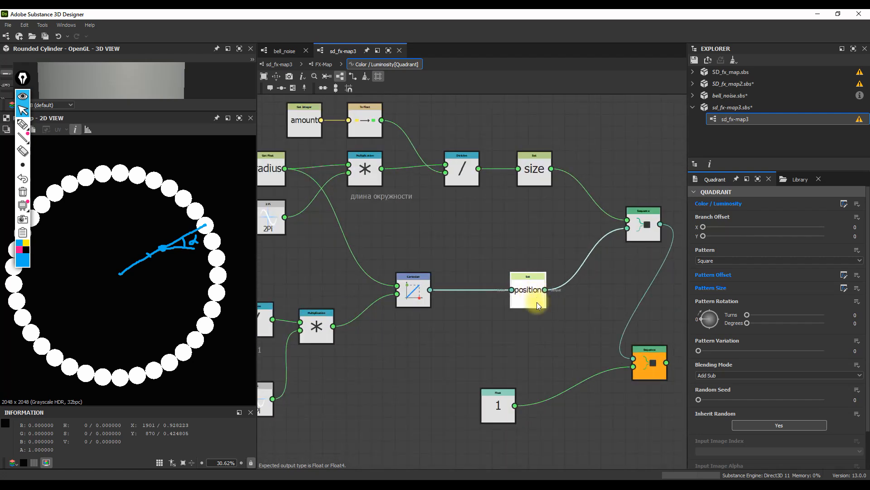
{"action": "scroll", "coordinate": [538, 306], "scroll_direction": "down", "scroll_amount": 1}
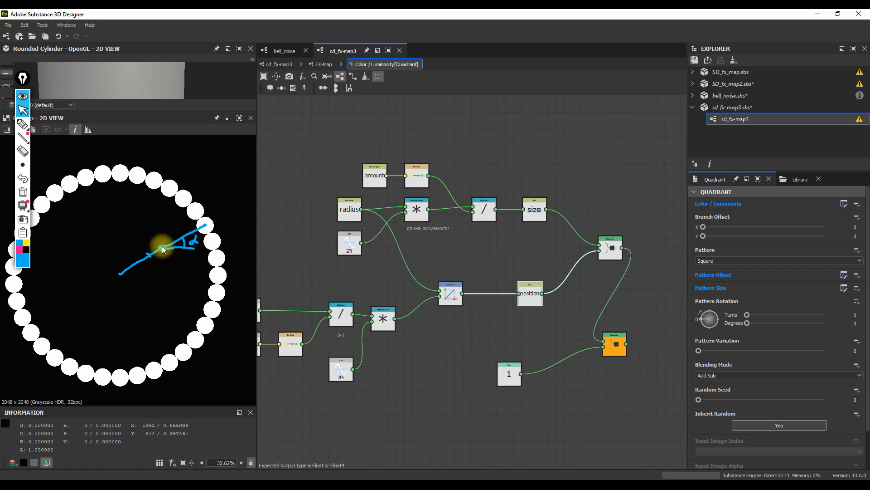
{"action": "scroll", "coordinate": [553, 298], "scroll_direction": "down", "scroll_amount": 1}
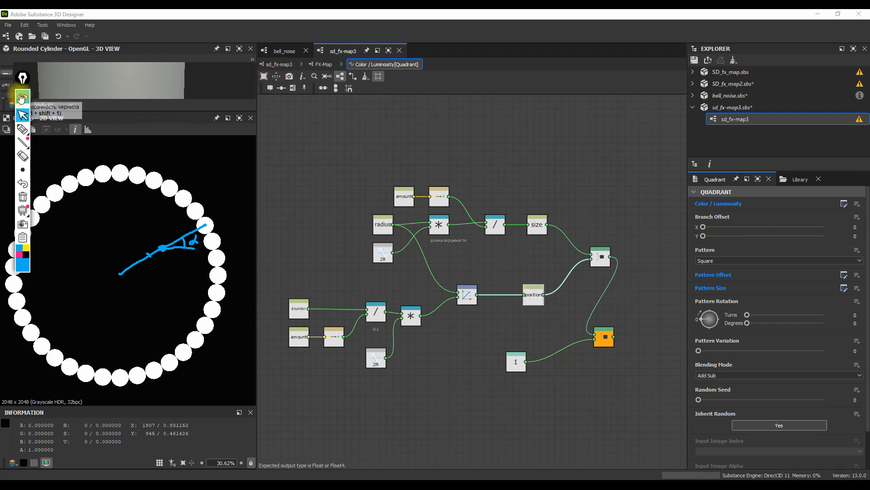
{"action": "left_click", "coordinate": [22, 110]}
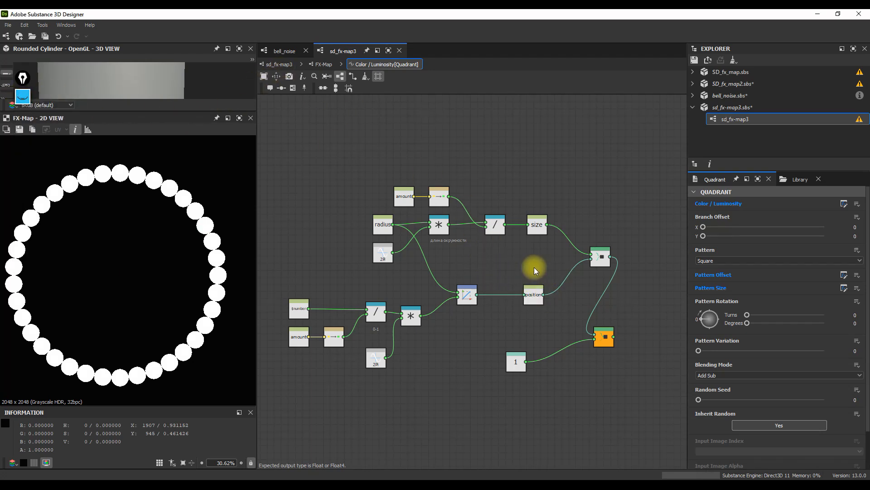
Step: Create a Float2 constant of 0, 0 and sum it with the stored position using an Add node
{"action": "key", "text": "space"}
{"action": "left_click", "coordinate": [561, 375]}
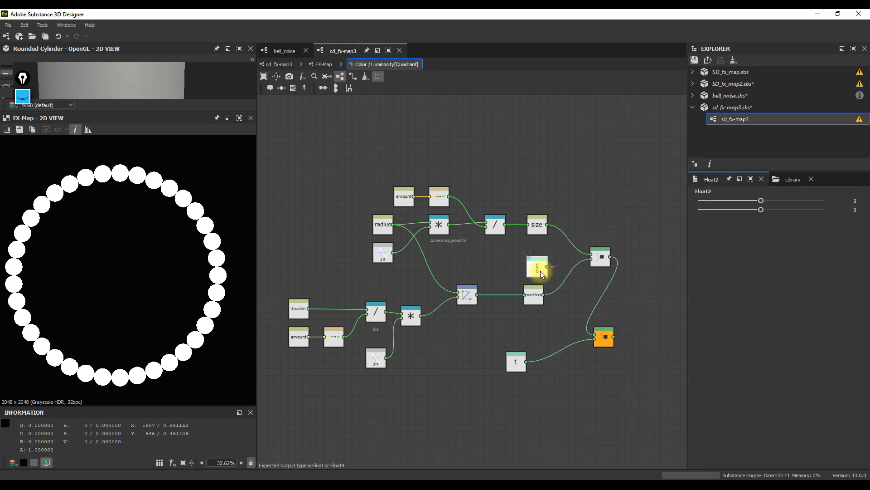
{"action": "middle_click_drag", "start_coordinate": [553, 292], "coordinate": [531, 289]}
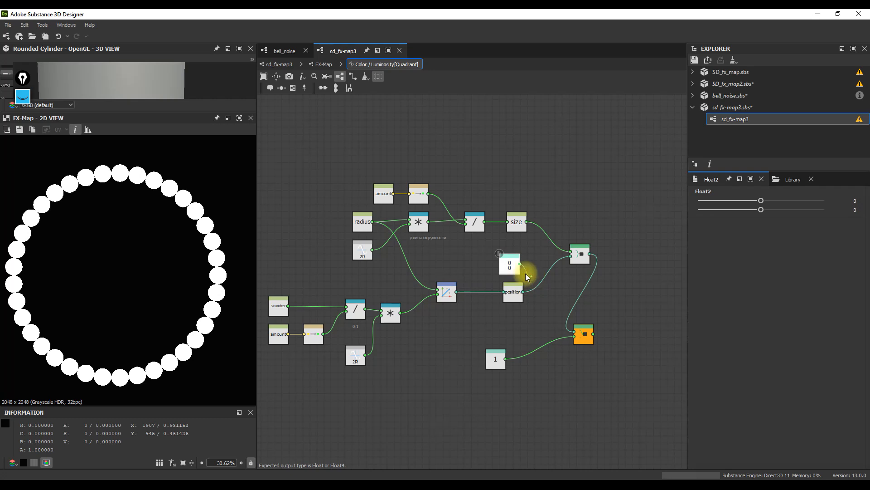
{"action": "key", "text": "1"}
{"action": "left_click_drag", "start_coordinate": [517, 269], "coordinate": [467, 271]}
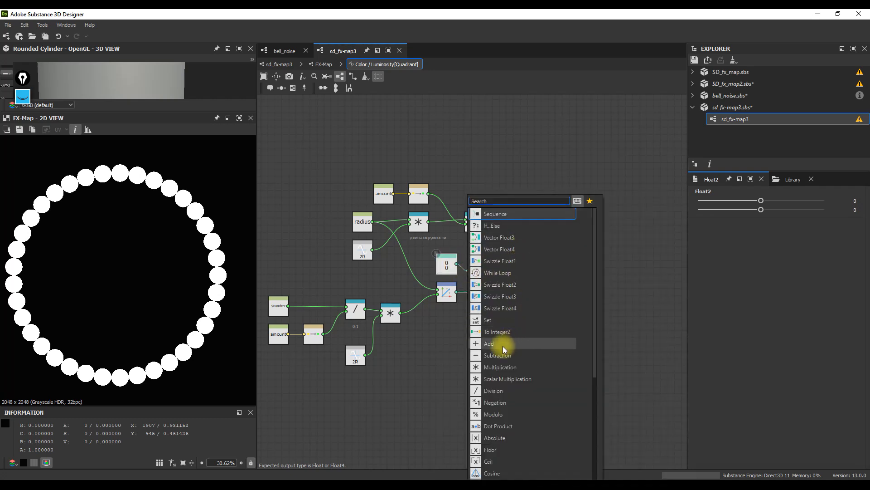
{"action": "left_click", "coordinate": [502, 342]}
{"action": "left_click_drag", "start_coordinate": [466, 283], "coordinate": [495, 306]}
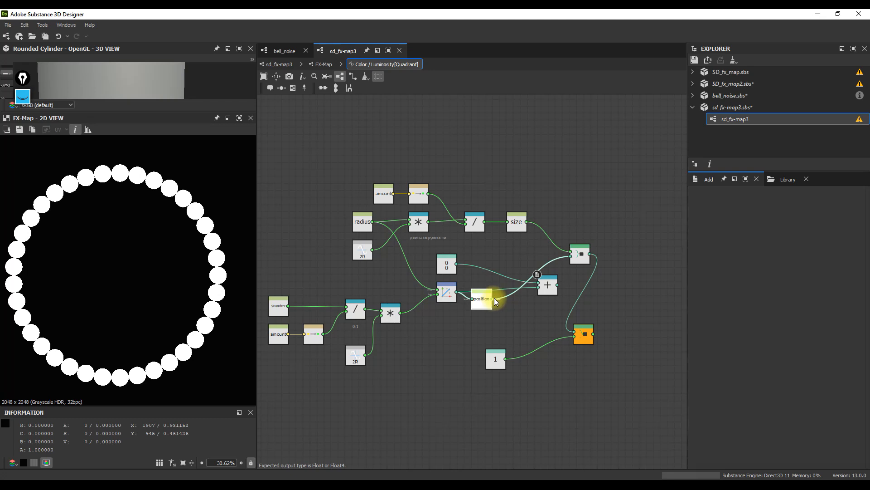
{"action": "left_click_drag", "start_coordinate": [544, 293], "coordinate": [520, 299]}
{"action": "left_click_drag", "start_coordinate": [486, 267], "coordinate": [487, 271]}
Step: Feed the Add result into a Scalar Multiplication node and scale it by a Float constant of 0.5
{"action": "mouse_move", "coordinate": [526, 293]}
{"action": "left_mouse_down"}
{"action": "mouse_move", "coordinate": [519, 288]}
{"action": "mouse_move", "coordinate": [540, 288]}
{"action": "left_mouse_up"}
{"action": "left_click", "coordinate": [577, 379]}
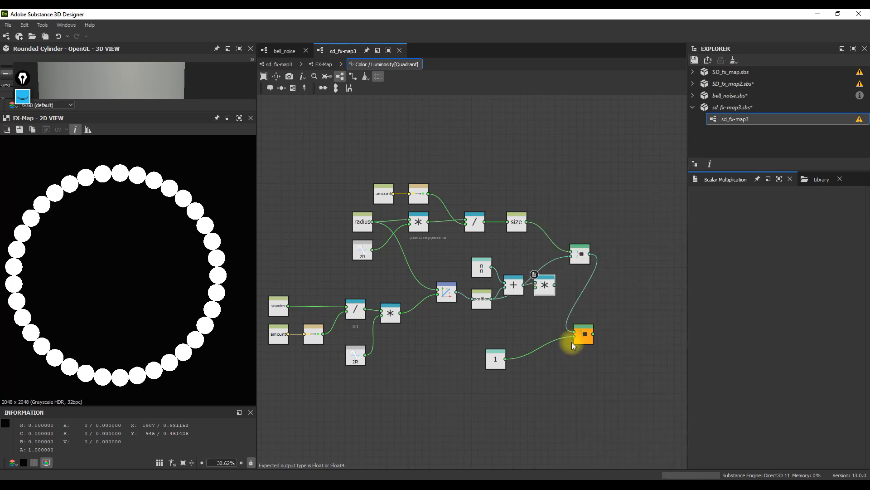
{"action": "left_click", "coordinate": [544, 287]}
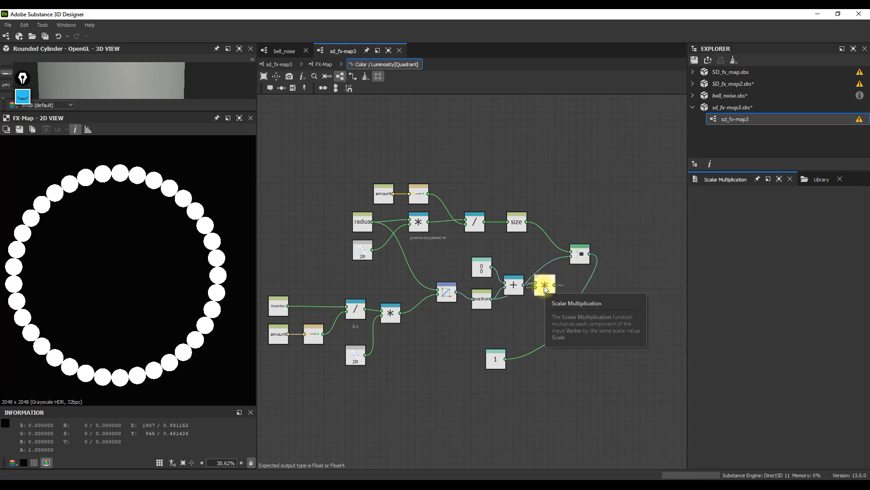
{"action": "left_click_drag", "start_coordinate": [536, 288], "coordinate": [520, 316]}
{"action": "left_click", "coordinate": [550, 249]}
{"action": "left_click", "coordinate": [546, 313]}
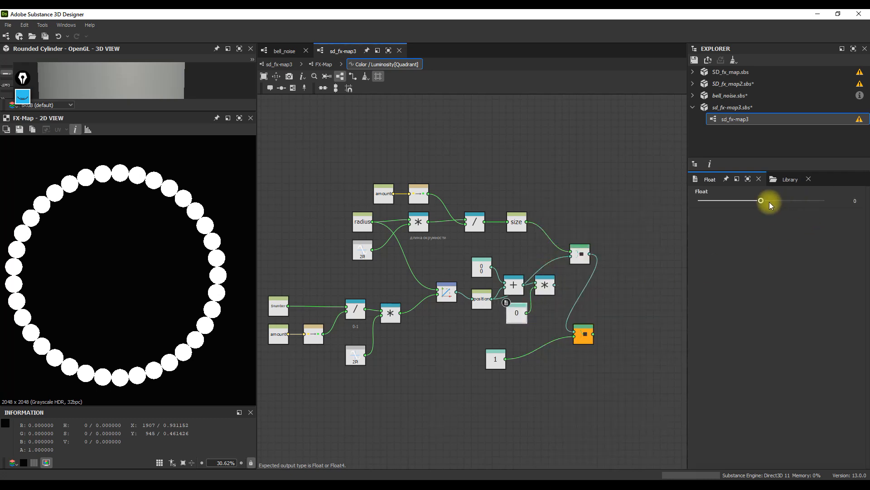
{"action": "left_click_drag", "start_coordinate": [761, 200], "coordinate": [764, 200]}
{"action": "left_click", "coordinate": [852, 200]}
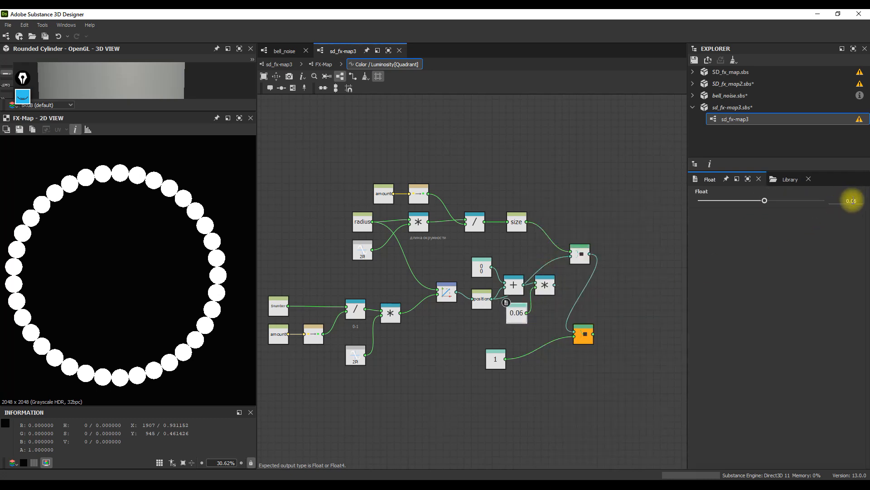
{"action": "type", "text": "0.5"}
{"action": "key", "text": "Tab"}
Step: Connect the Scalar Multiplication result to the Sequence that receives size, and shift both Sequence nodes aside to make room
{"action": "left_click_drag", "start_coordinate": [554, 284], "coordinate": [575, 258]}
{"action": "key", "text": "Escape"}
{"action": "left_click_drag", "start_coordinate": [630, 229], "coordinate": [572, 343]}
{"action": "left_click_drag", "start_coordinate": [580, 255], "coordinate": [647, 264]}
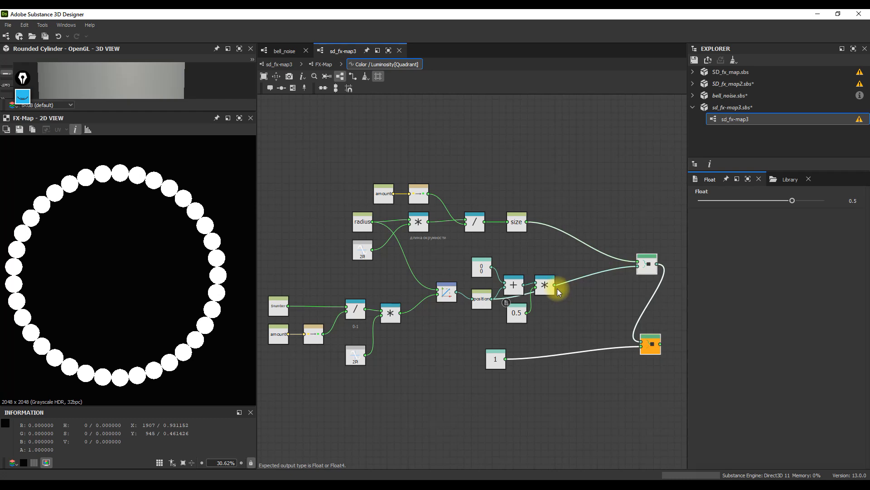
Step: Store the Scalar Multiplication result in a Set node with the variable name position2
{"action": "left_click_drag", "start_coordinate": [559, 290], "coordinate": [572, 291]}
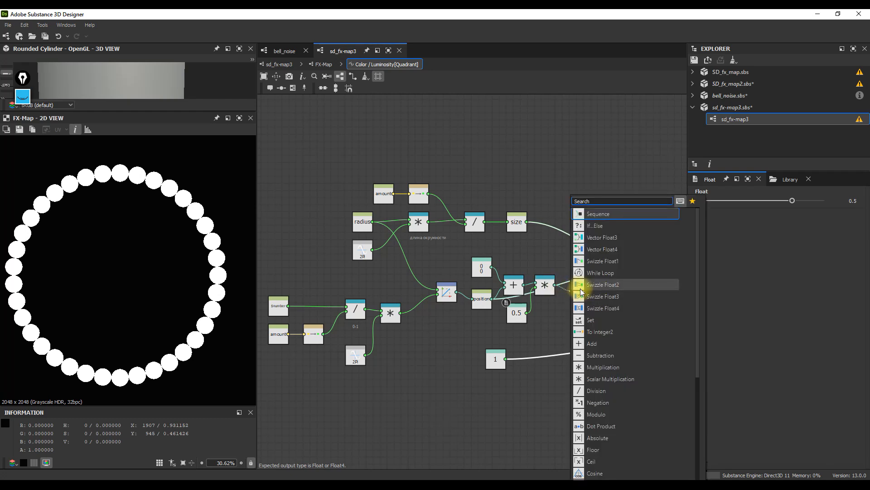
{"action": "left_click", "coordinate": [601, 323]}
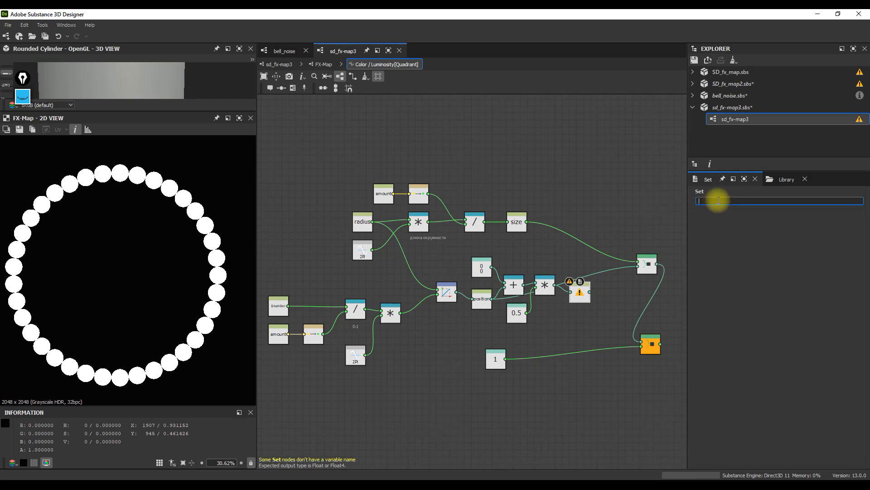
{"action": "type", "text": "posi"}
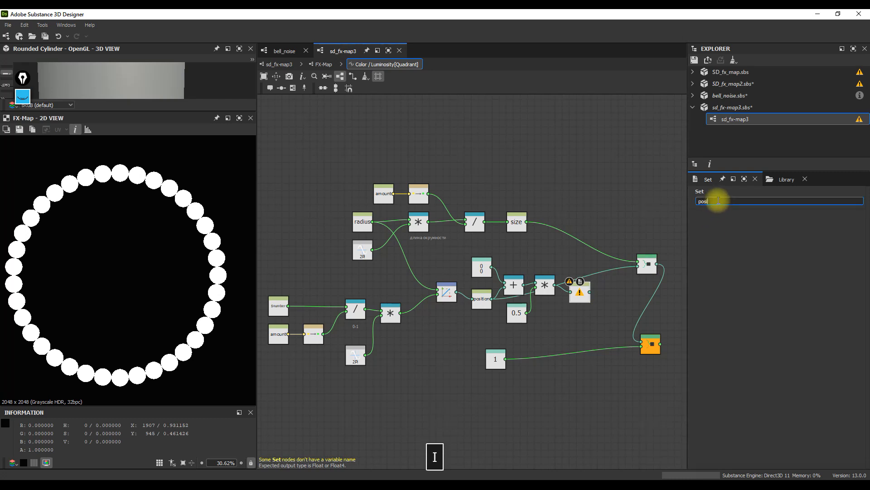
{"action": "type", "text": "tion2"}
{"action": "key", "text": "Return"}
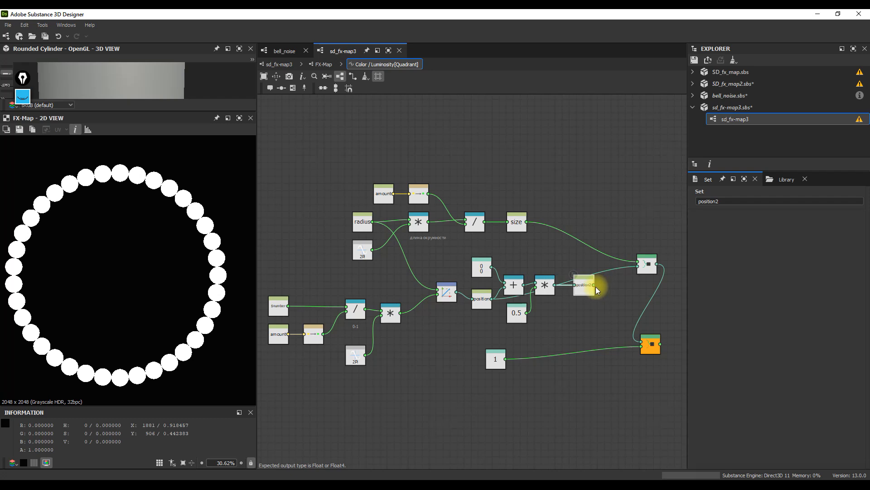
Step: Make the Quadrant's Pattern Offset function read position2, and preview the square-pattern FX-Map in the main graph
{"action": "left_click", "coordinate": [323, 64]}
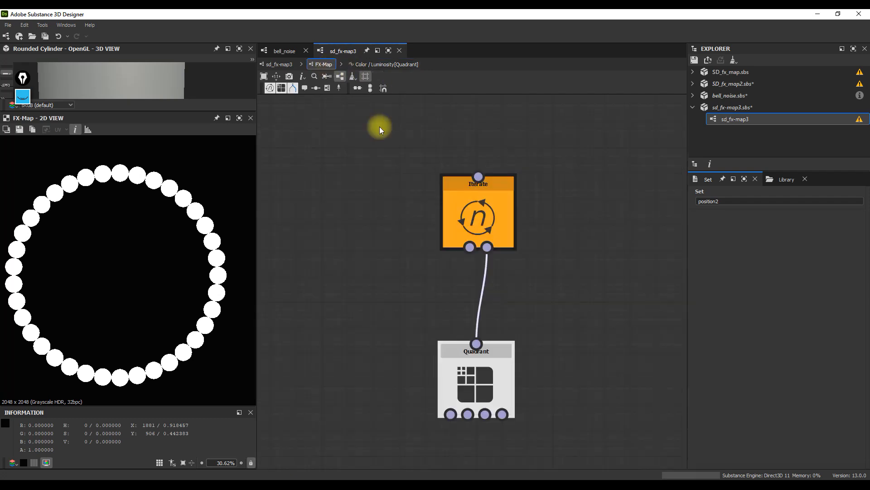
{"action": "left_click", "coordinate": [493, 384]}
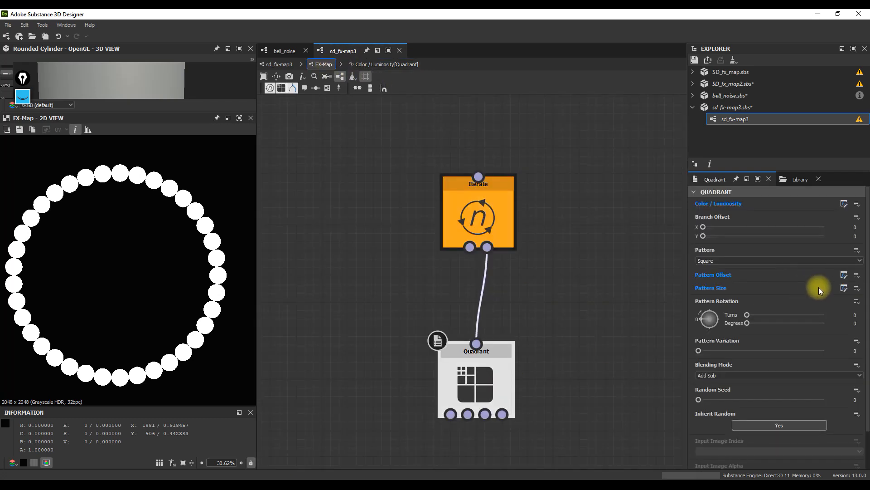
{"action": "left_click", "coordinate": [843, 275]}
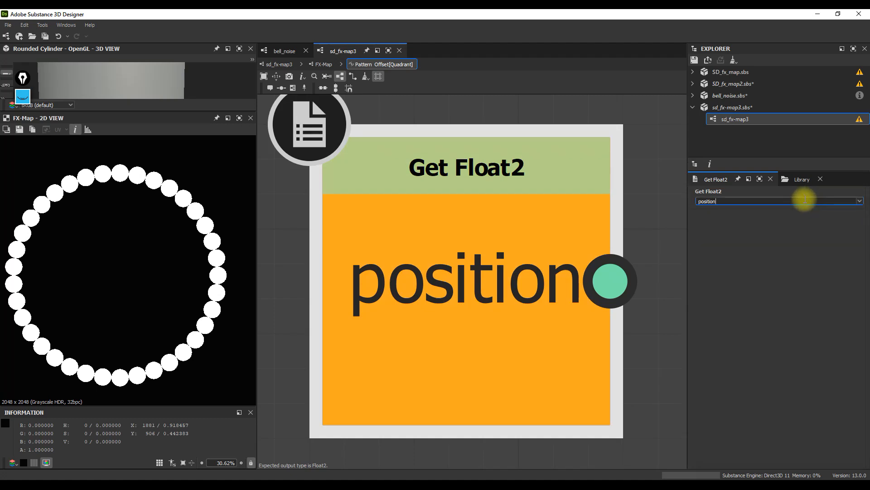
{"action": "type", "text": "2"}
{"action": "left_click", "coordinate": [655, 235]}
{"action": "left_click", "coordinate": [283, 64]}
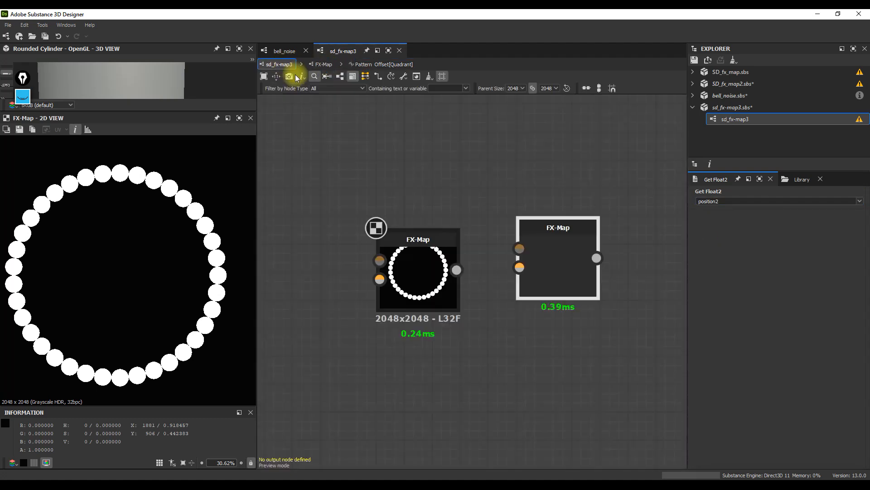
{"action": "double_click", "coordinate": [568, 259]}
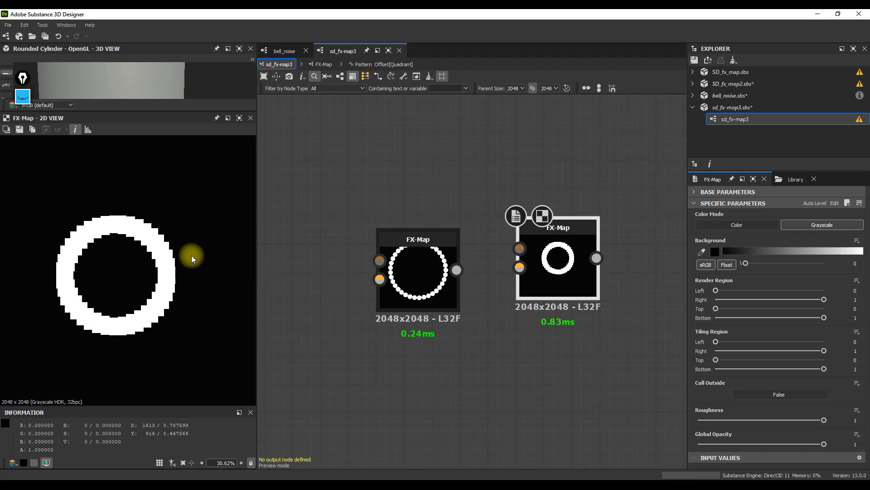
Step: Blend the square-pattern FX-Map as foreground over the disc-ring FX-Map as background, with opacity 0.53
{"action": "left_click_drag", "start_coordinate": [449, 288], "coordinate": [603, 221]}
{"action": "scroll", "coordinate": [442, 191], "scroll_direction": "down", "scroll_amount": 2}
{"action": "left_click", "coordinate": [598, 226]}
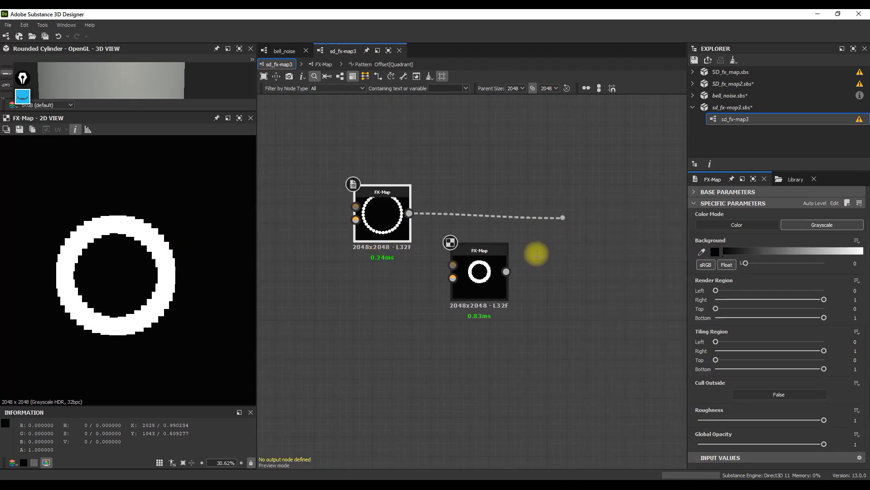
{"action": "left_click_drag", "start_coordinate": [506, 271], "coordinate": [570, 200]}
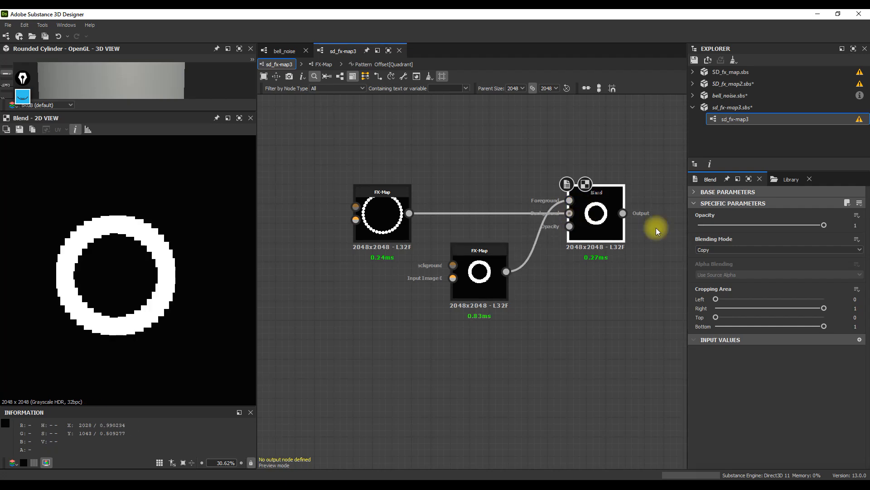
{"action": "left_click", "coordinate": [765, 225]}
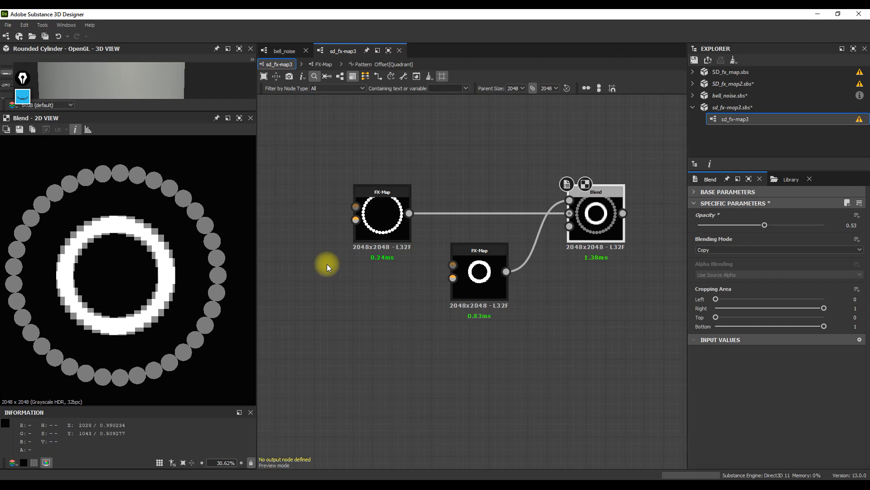
Step: Switch the output format of both FX-Maps to HDR Low Precision (16F) and select the square-pattern one
{"action": "left_click", "coordinate": [479, 278]}
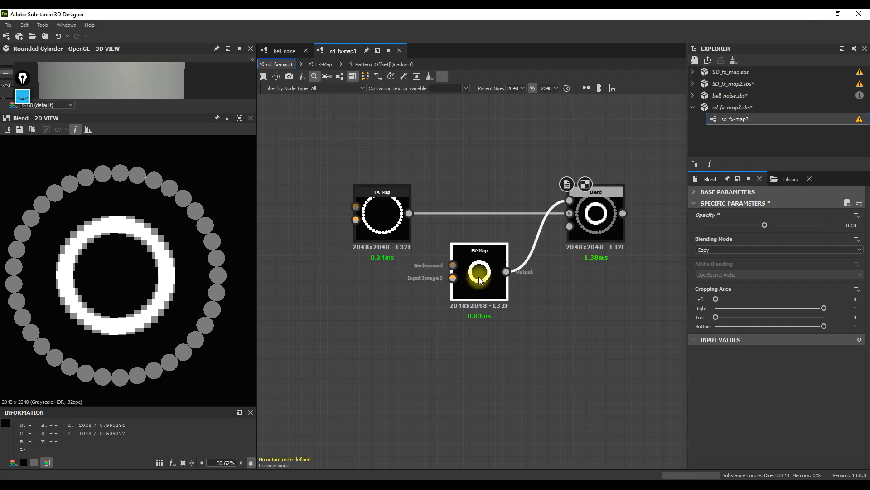
{"action": "left_click", "coordinate": [596, 218]}
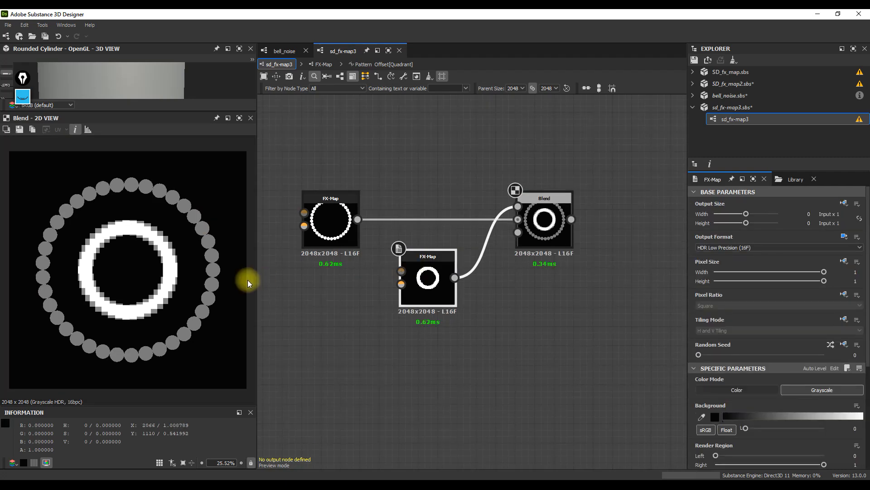
{"action": "left_click", "coordinate": [427, 278]}
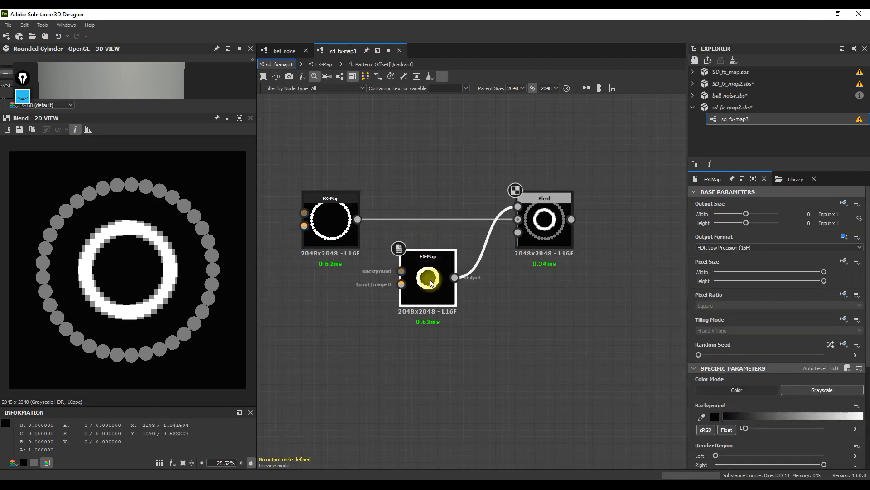
Step: Show the ink annotations and draw pink dashed horizontal and vertical axes from the ring's centre
{"action": "left_click", "coordinate": [22, 97]}
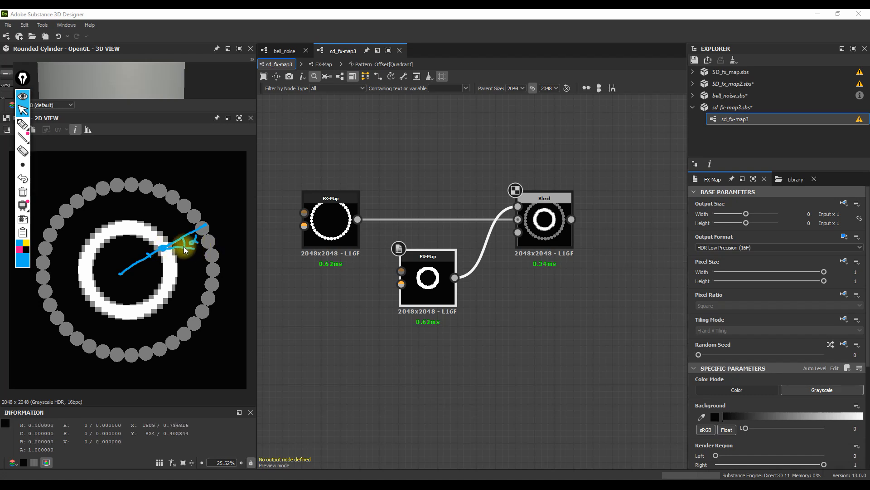
{"action": "mouse_move", "coordinate": [23, 126]}
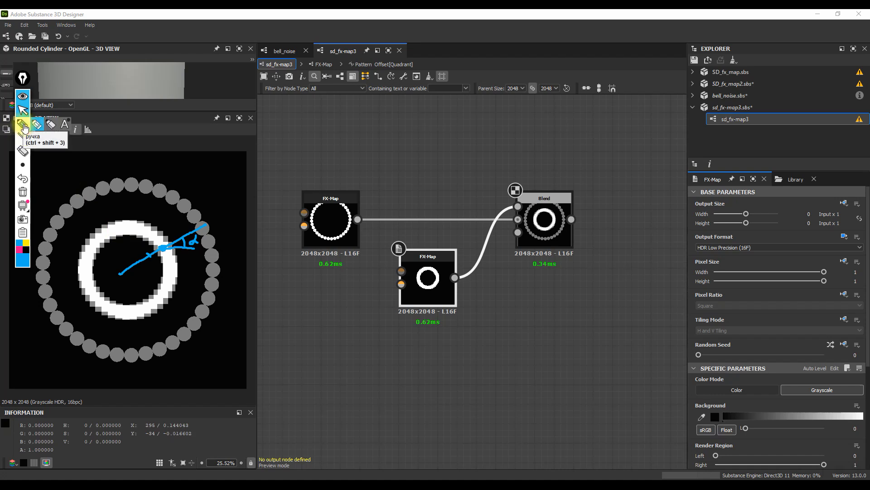
{"action": "left_click", "coordinate": [23, 126]}
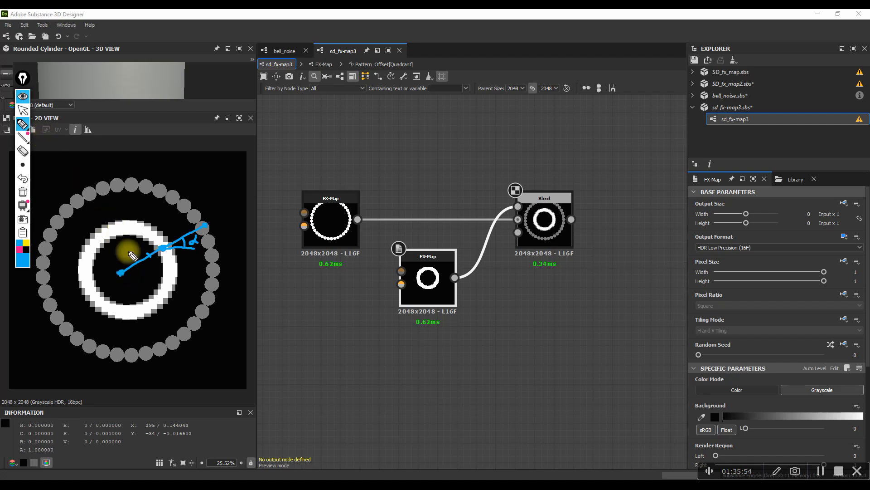
{"action": "left_click", "coordinate": [20, 250]}
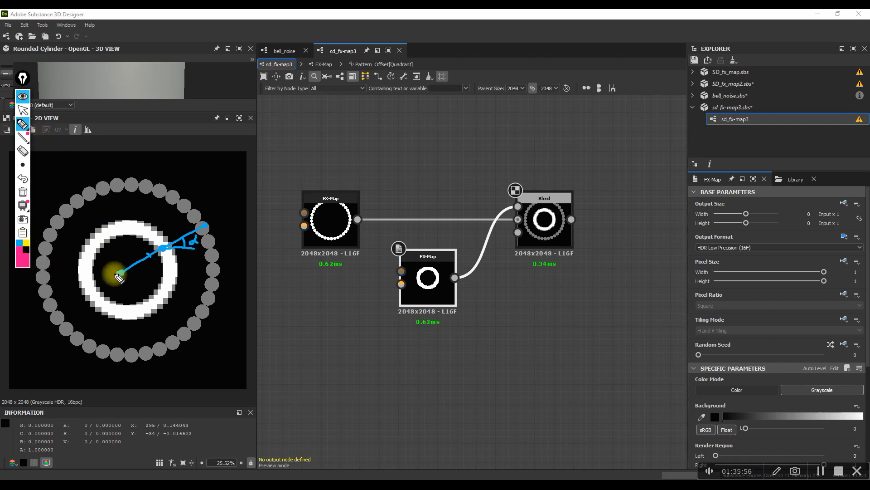
{"action": "left_click_drag", "start_coordinate": [131, 280], "coordinate": [223, 275]}
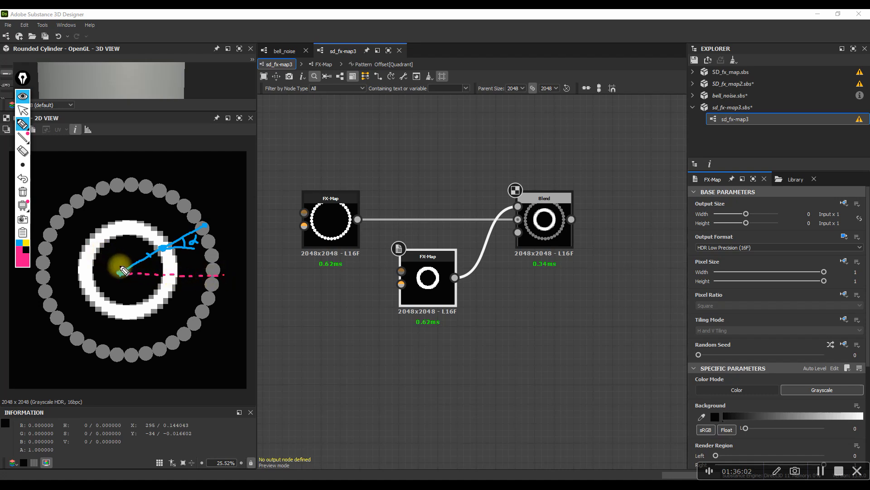
{"action": "left_click_drag", "start_coordinate": [120, 272], "coordinate": [125, 196]}
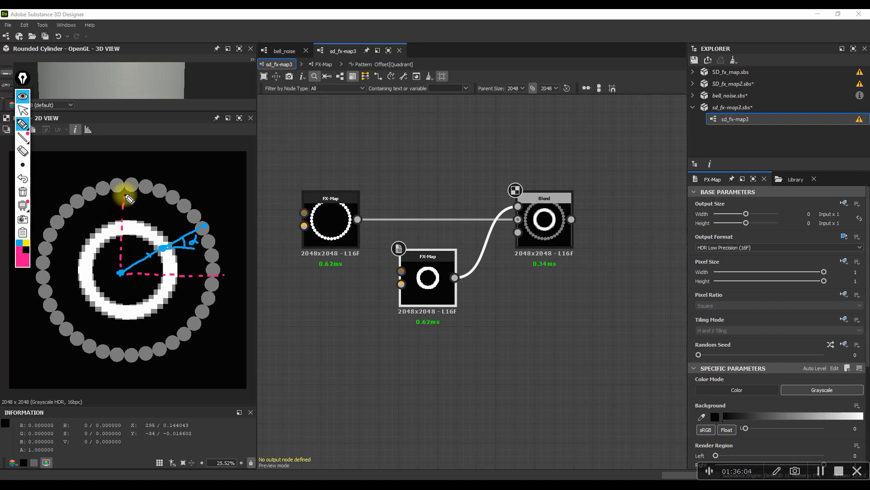
Step: Draw dashed projections from the annotated disc to both axes and label them X and Y
{"action": "left_click_drag", "start_coordinate": [208, 235], "coordinate": [205, 274]}
{"action": "left_click_drag", "start_coordinate": [203, 228], "coordinate": [140, 227]}
{"action": "left_click_drag", "start_coordinate": [201, 282], "coordinate": [211, 293]}
{"action": "left_click_drag", "start_coordinate": [211, 283], "coordinate": [200, 292]}
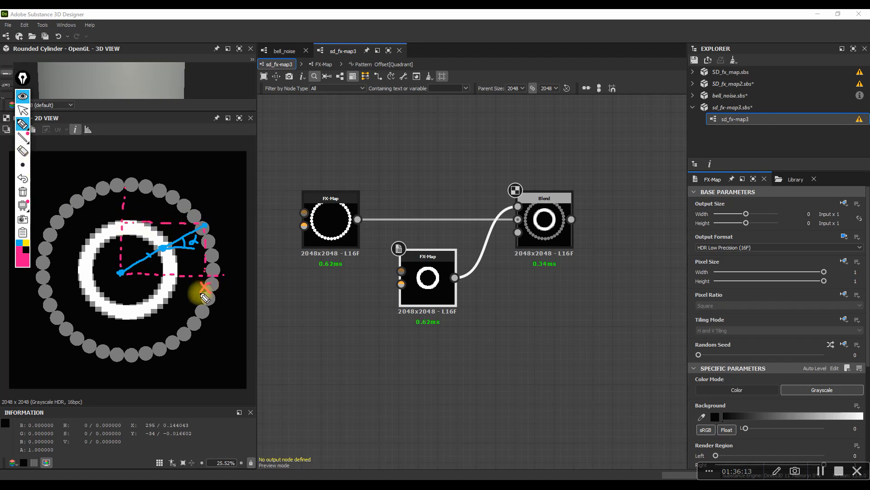
{"action": "left_click_drag", "start_coordinate": [104, 214], "coordinate": [109, 221]}
{"action": "left_click_drag", "start_coordinate": [115, 213], "coordinate": [108, 228]}
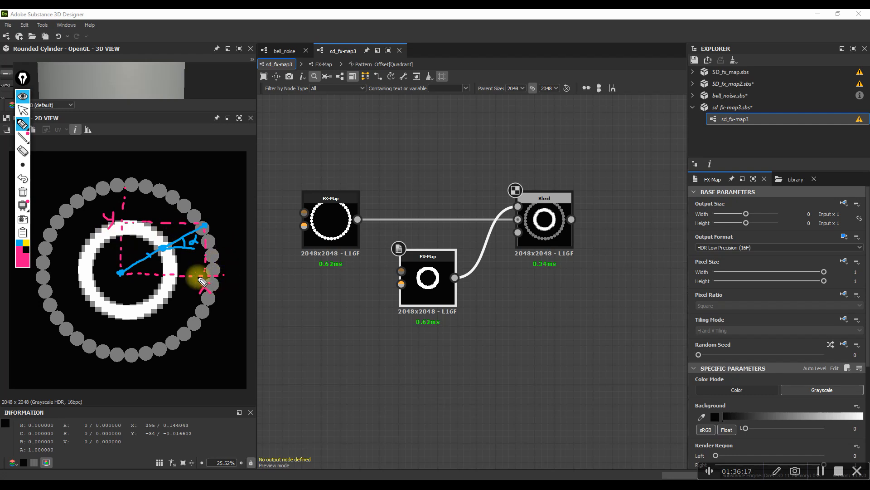
Step: Mark the angle α at the ring's centre and write the formula tgα = sin/cos beside the ring
{"action": "mouse_move", "coordinate": [139, 262]}
{"action": "left_mouse_down"}
{"action": "mouse_move", "coordinate": [145, 274]}
{"action": "mouse_move", "coordinate": [162, 273]}
{"action": "left_mouse_up"}
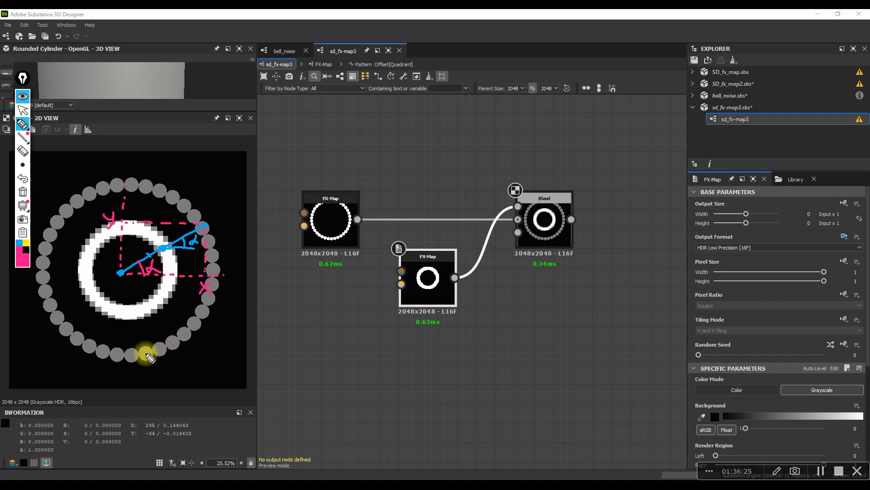
{"action": "mouse_move", "coordinate": [155, 358]}
{"action": "left_mouse_down"}
{"action": "mouse_move", "coordinate": [155, 375]}
{"action": "mouse_move", "coordinate": [162, 365]}
{"action": "mouse_move", "coordinate": [171, 369]}
{"action": "mouse_move", "coordinate": [168, 389]}
{"action": "left_mouse_up"}
{"action": "left_click_drag", "start_coordinate": [188, 354], "coordinate": [198, 375]}
{"action": "left_click_drag", "start_coordinate": [202, 360], "coordinate": [212, 367]}
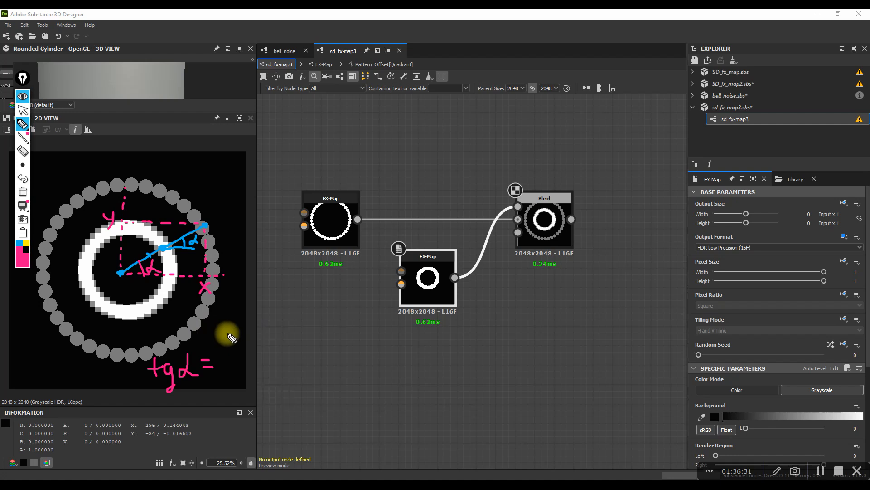
{"action": "mouse_move", "coordinate": [232, 334]}
{"action": "left_mouse_down"}
{"action": "mouse_move", "coordinate": [232, 346]}
{"action": "mouse_move", "coordinate": [255, 342]}
{"action": "mouse_move", "coordinate": [274, 352]}
{"action": "mouse_move", "coordinate": [248, 371]}
{"action": "mouse_move", "coordinate": [261, 377]}
{"action": "mouse_move", "coordinate": [253, 380]}
{"action": "left_mouse_up"}
{"action": "left_click", "coordinate": [234, 324]}
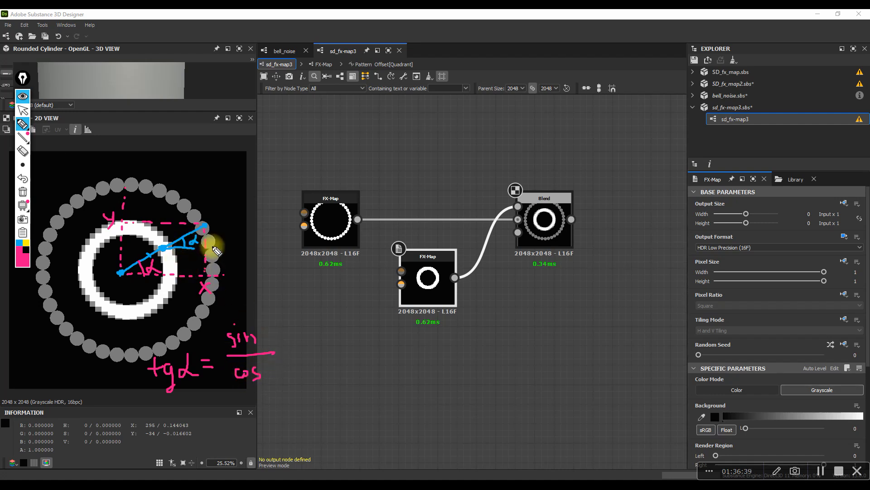
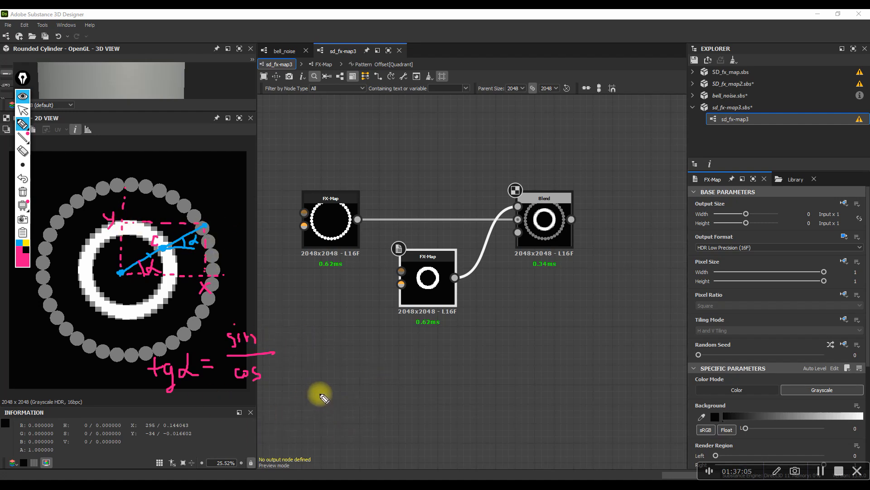
Step: Write the formulas sinα = y/c and cosα = x/c in ink below the node graph
{"action": "left_click_drag", "start_coordinate": [320, 410], "coordinate": [324, 419]}
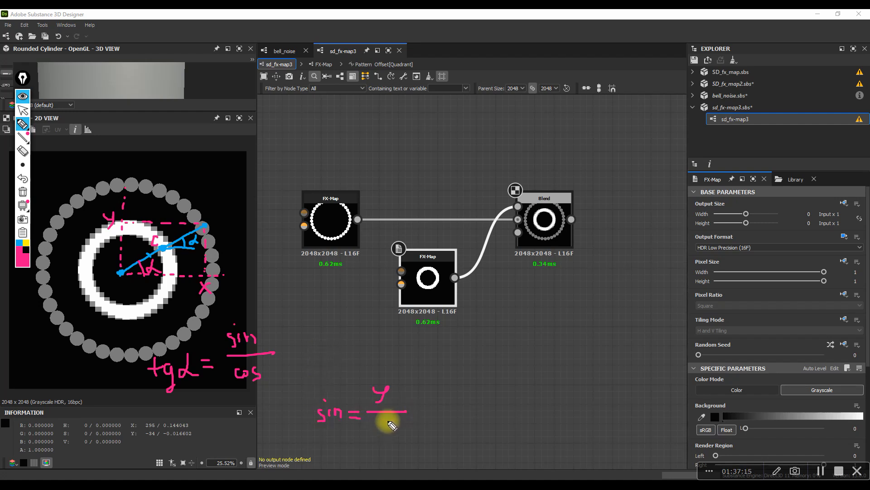
{"action": "left_click_drag", "start_coordinate": [391, 419], "coordinate": [393, 427]}
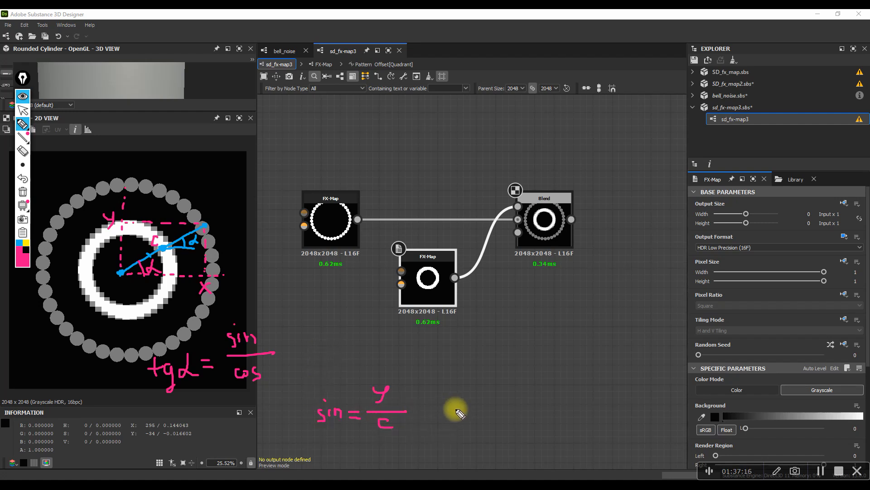
{"action": "left_click_drag", "start_coordinate": [447, 411], "coordinate": [501, 417]}
{"action": "left_click_drag", "start_coordinate": [338, 408], "coordinate": [346, 430]}
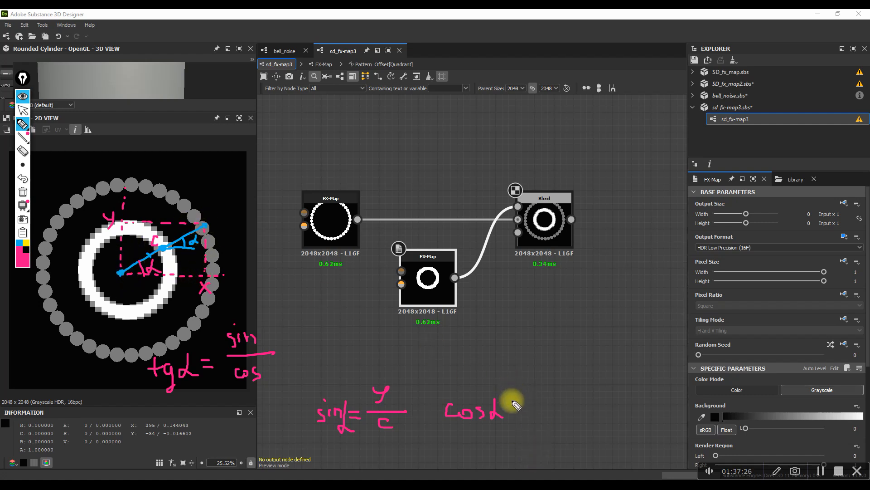
{"action": "mouse_move", "coordinate": [509, 411]}
{"action": "left_mouse_down"}
{"action": "mouse_move", "coordinate": [539, 392]}
{"action": "mouse_move", "coordinate": [557, 404]}
{"action": "mouse_move", "coordinate": [545, 420]}
{"action": "left_mouse_up"}
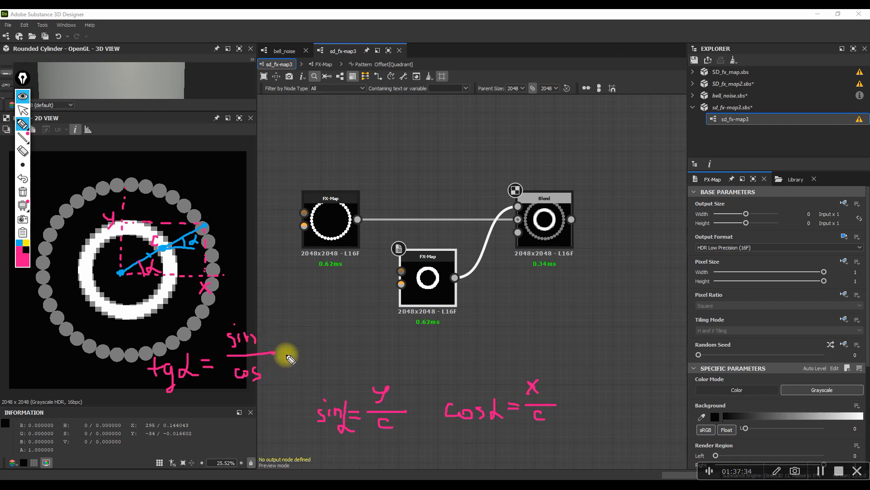
Step: Extend the handwritten tgα = sin/cos formula with = y/x and leave drawing mode
{"action": "left_click_drag", "start_coordinate": [284, 351], "coordinate": [295, 352]}
{"action": "left_click_drag", "start_coordinate": [282, 356], "coordinate": [297, 355]}
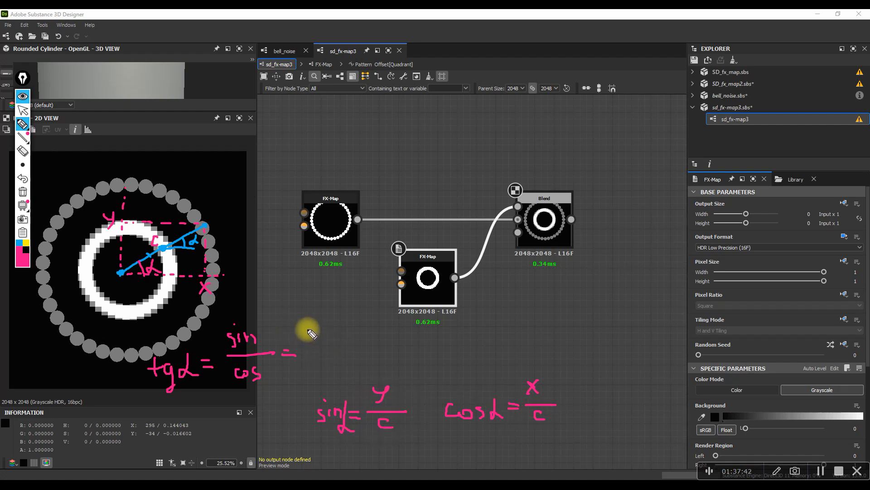
{"action": "mouse_move", "coordinate": [312, 336]}
{"action": "left_mouse_down"}
{"action": "mouse_move", "coordinate": [315, 351]}
{"action": "mouse_move", "coordinate": [337, 358]}
{"action": "mouse_move", "coordinate": [330, 378]}
{"action": "mouse_move", "coordinate": [315, 378]}
{"action": "left_mouse_up"}
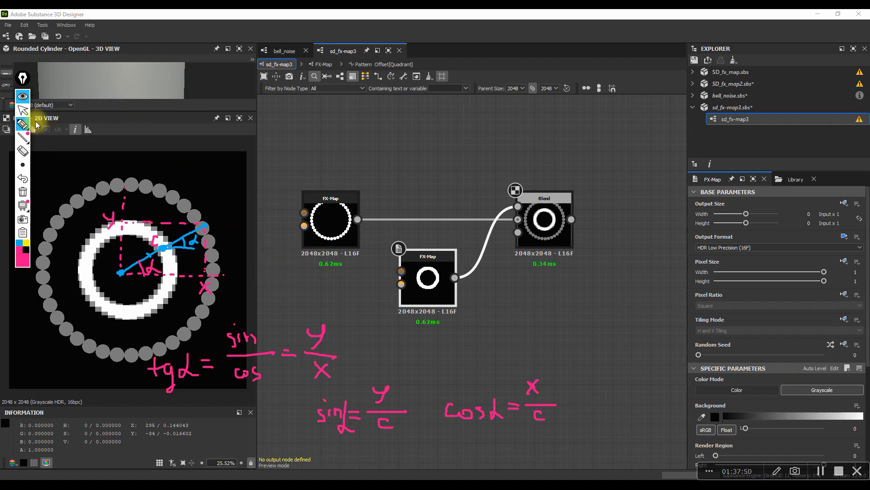
{"action": "left_click", "coordinate": [26, 111]}
Step: Enter the lower FX-Map feeding the Blend node and open its Quadrant's Color / Luminosity function
{"action": "left_click", "coordinate": [542, 218]}
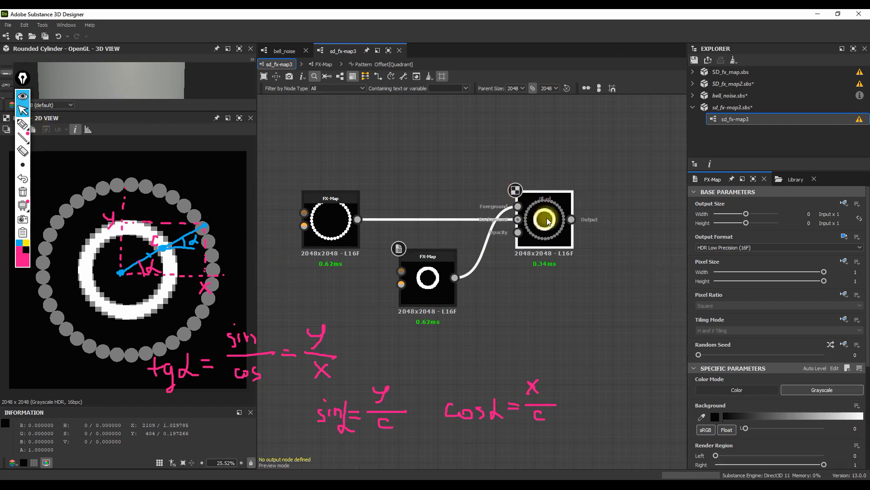
{"action": "key", "text": "ctrl+e"}
{"action": "left_click", "coordinate": [417, 267]}
{"action": "key", "text": "ctrl+e"}
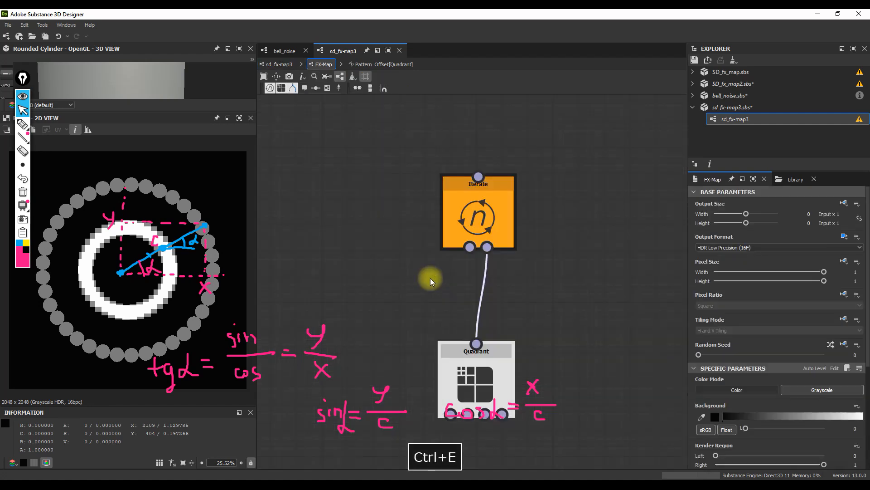
{"action": "left_click", "coordinate": [484, 376]}
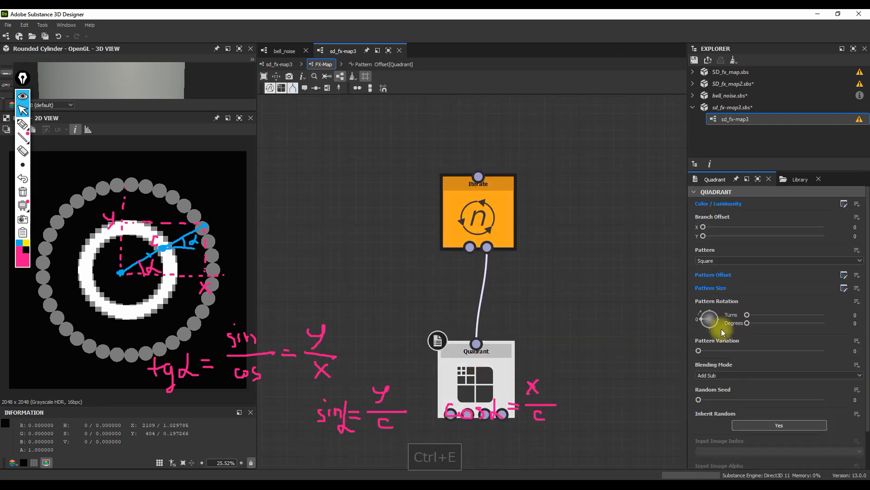
{"action": "left_click", "coordinate": [844, 203]}
Step: Shift the zero Float2 node clear of the position Set node and hide the ink annotations
{"action": "scroll", "coordinate": [564, 251], "scroll_direction": "up", "scroll_amount": 3}
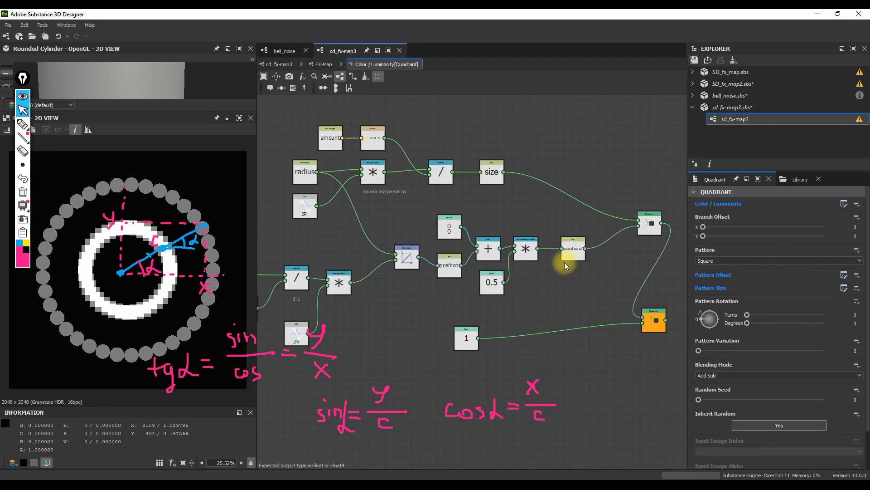
{"action": "left_click", "coordinate": [454, 275]}
{"action": "scroll", "coordinate": [450, 267], "scroll_direction": "up", "scroll_amount": 2}
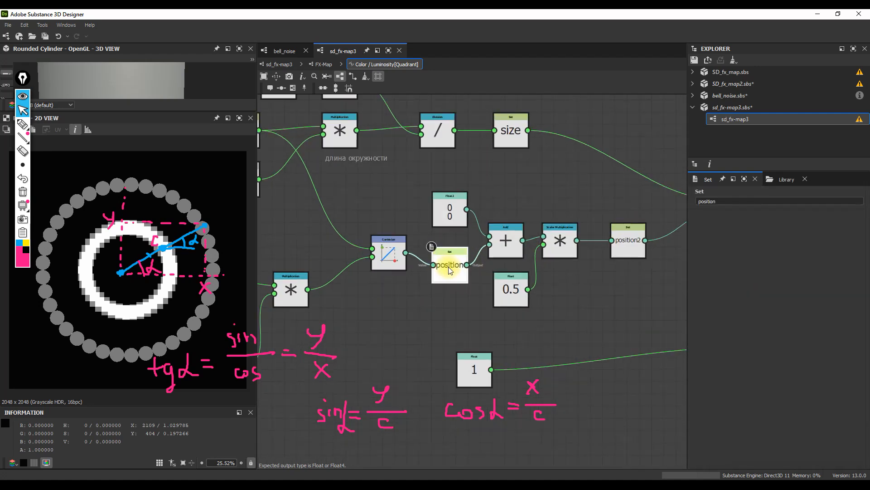
{"action": "scroll", "coordinate": [452, 270], "scroll_direction": "down", "scroll_amount": 2}
{"action": "middle_click_drag", "start_coordinate": [452, 270], "coordinate": [494, 246]}
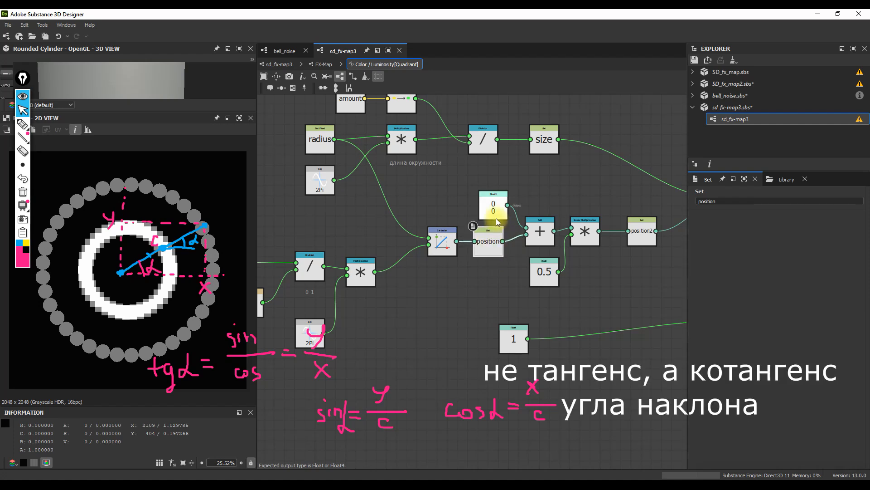
{"action": "left_click_drag", "start_coordinate": [494, 206], "coordinate": [489, 201]}
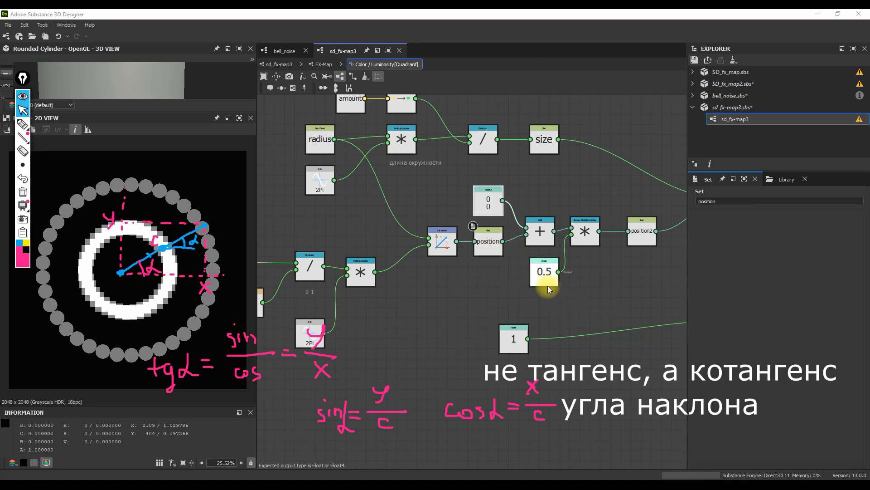
{"action": "scroll", "coordinate": [547, 281], "scroll_direction": "down", "scroll_amount": 3}
{"action": "middle_click_drag", "start_coordinate": [546, 277], "coordinate": [453, 240]}
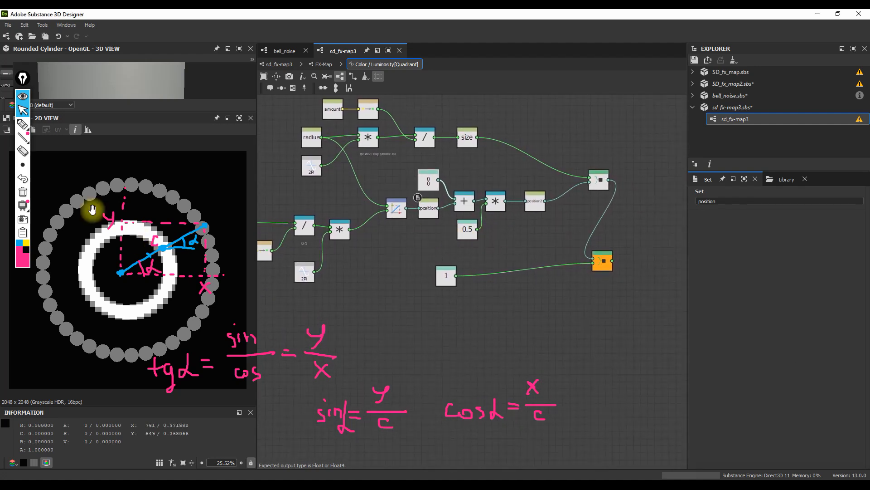
{"action": "left_click", "coordinate": [23, 98]}
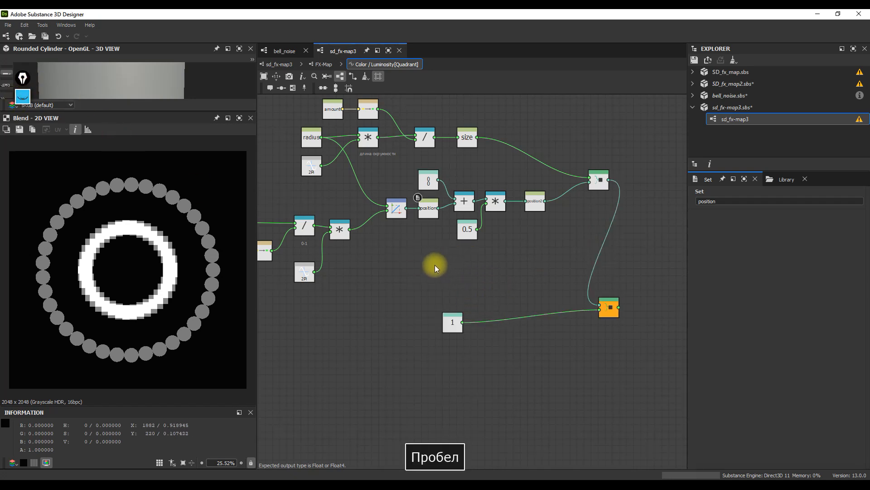
{"action": "key", "text": "space"}
{"action": "type", "text": "get"}
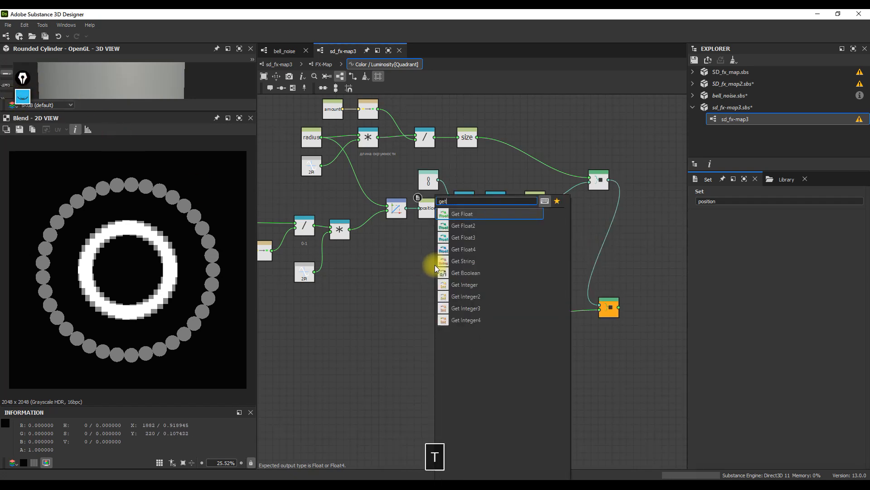
{"action": "left_click", "coordinate": [467, 215]}
{"action": "scroll", "coordinate": [437, 270], "scroll_direction": "up", "scroll_amount": 2}
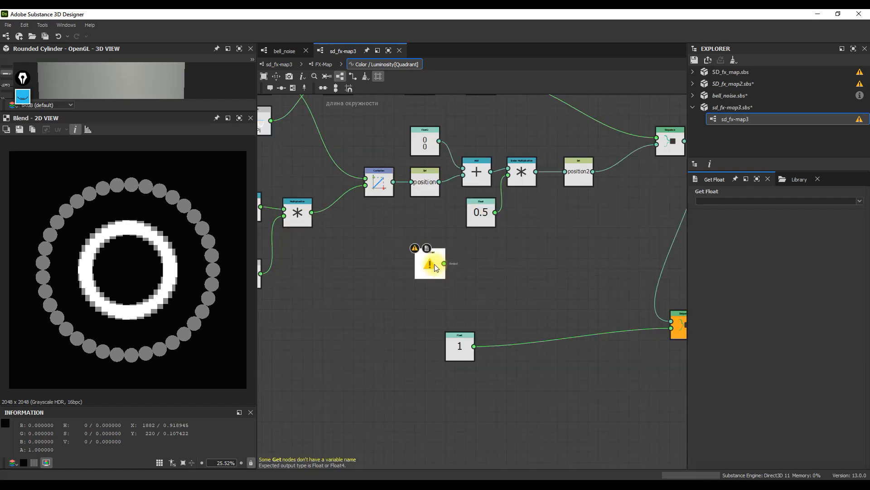
{"action": "key", "text": "Delete"}
Step: Add a Get Float2 node in the free space below the position chain and assign it the position variable
{"action": "key", "text": "space"}
{"action": "type", "text": "get"}
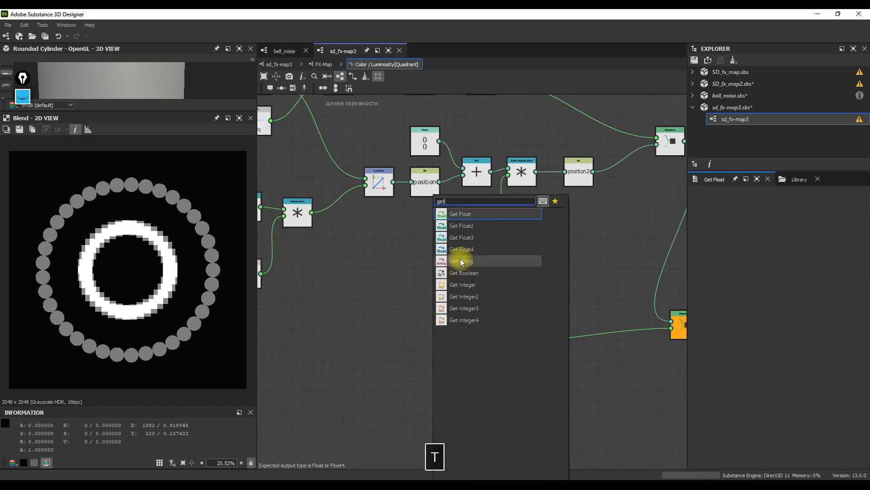
{"action": "left_click", "coordinate": [471, 225]}
{"action": "left_click", "coordinate": [852, 200]}
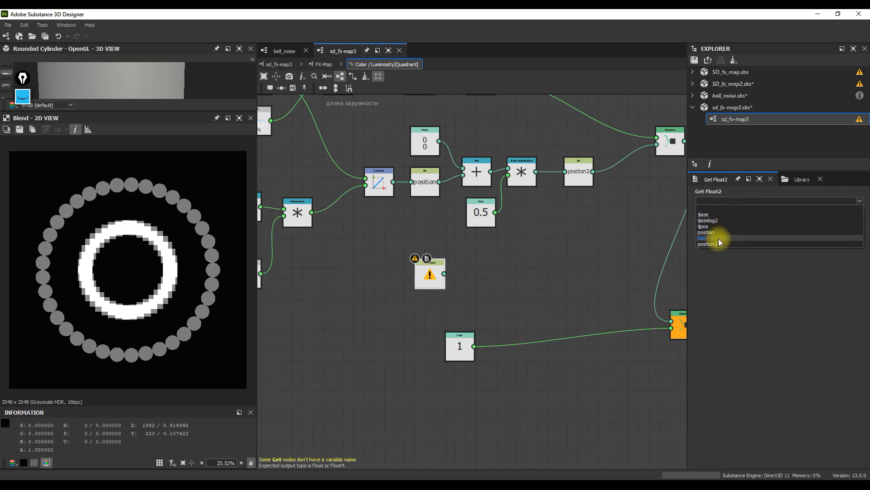
{"action": "left_click", "coordinate": [707, 232]}
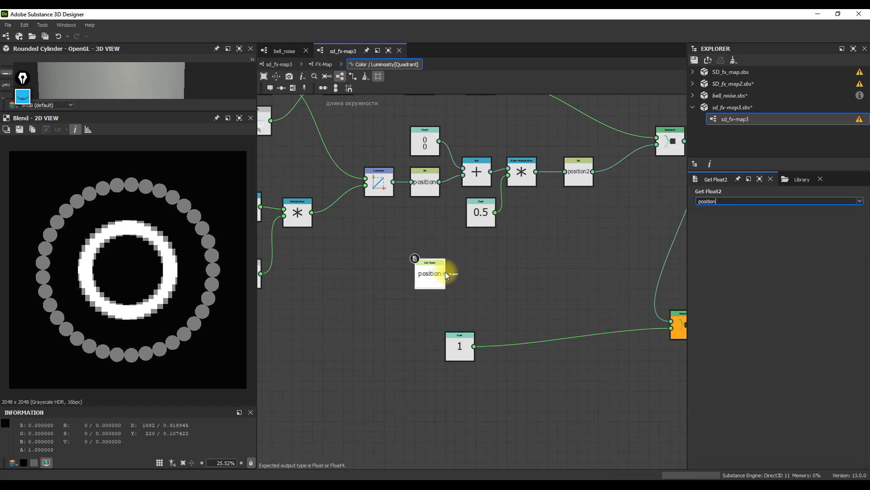
Step: Connect a Set node to the new position Get Float2 node and name its variable tg_a
{"action": "left_click_drag", "start_coordinate": [460, 274], "coordinate": [463, 274]}
{"action": "type", "text": "set"}
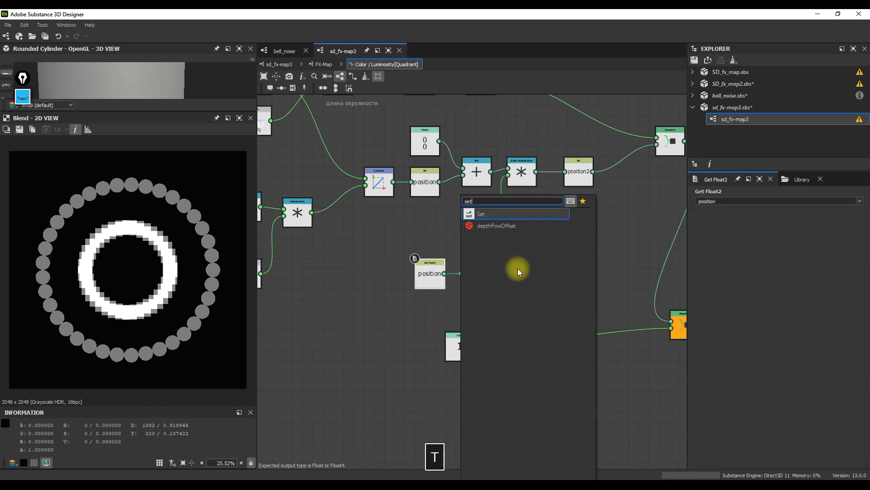
{"action": "left_click", "coordinate": [491, 213]}
{"action": "left_click", "coordinate": [727, 202]}
{"action": "type", "text": "tr_a"}
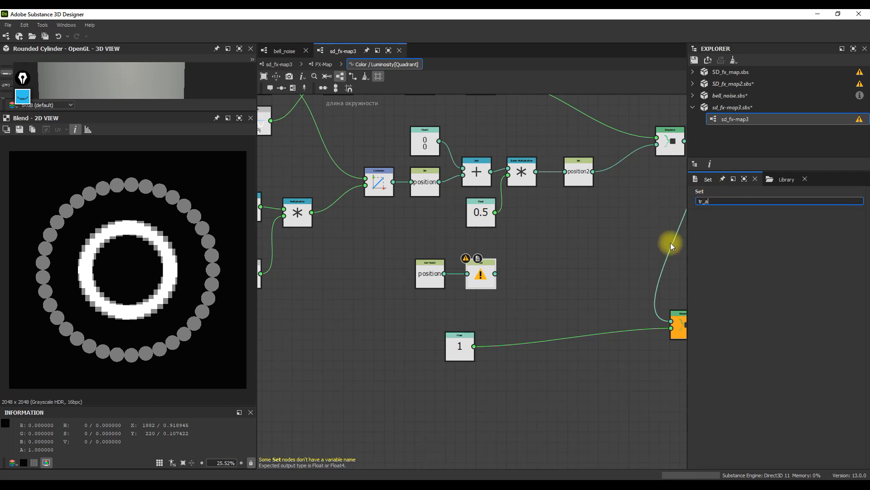
{"action": "key", "text": "BackSpace"}
{"action": "key", "text": "BackSpace"}
{"action": "key", "text": "BackSpace"}
{"action": "type", "text": "g_a"}
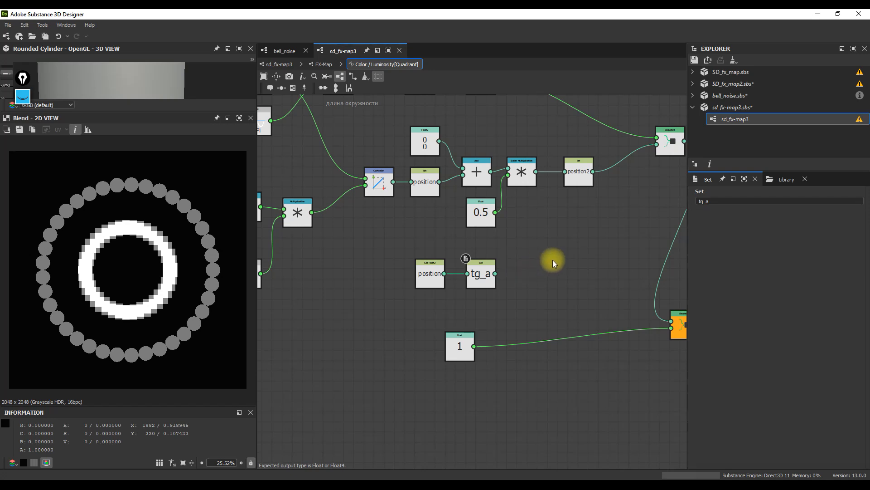
Step: Show the ink annotations with the angle sketch and formulas again
{"action": "key", "text": "F9"}
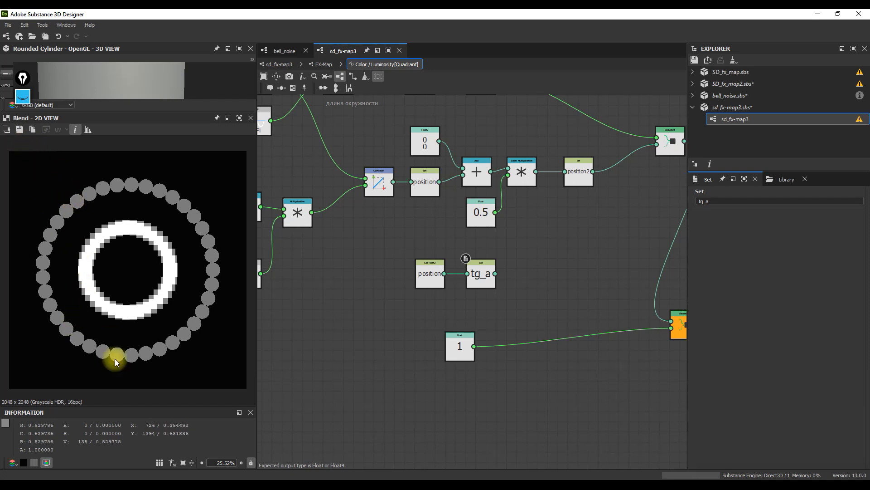
{"action": "left_click", "coordinate": [22, 96]}
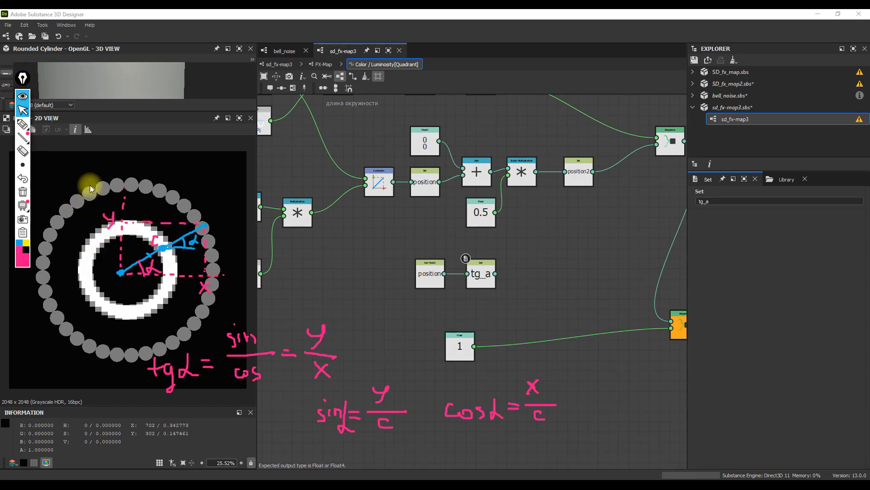
Step: Annotate the 2D preview with a pink point above the outer ring joined by a blue line to the ring's marked point, and hide the annotations
{"action": "left_click", "coordinate": [22, 123]}
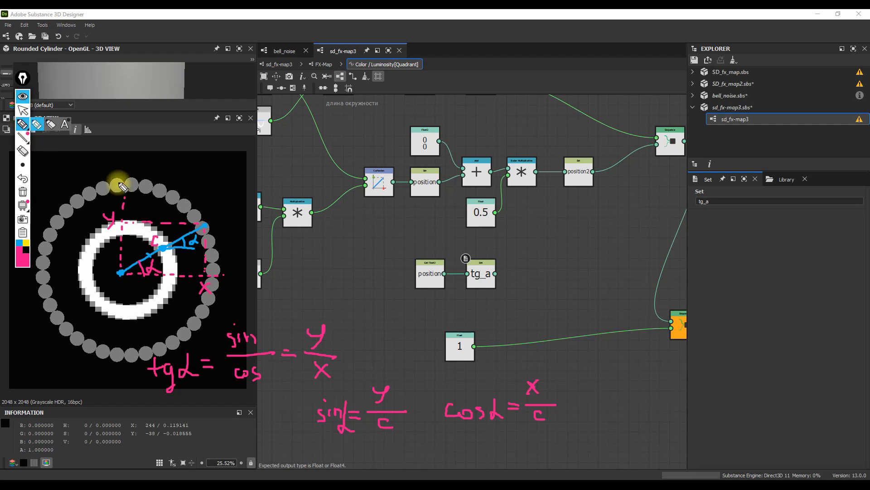
{"action": "left_click", "coordinate": [98, 163]}
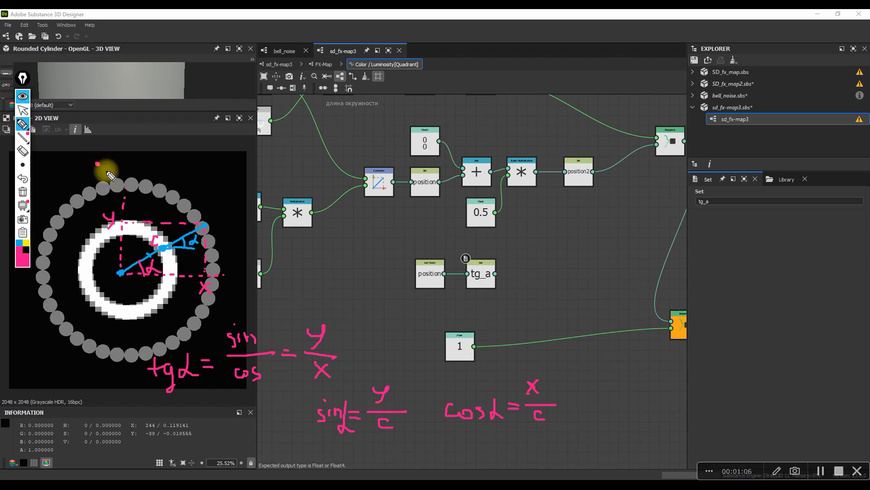
{"action": "left_click", "coordinate": [20, 242]}
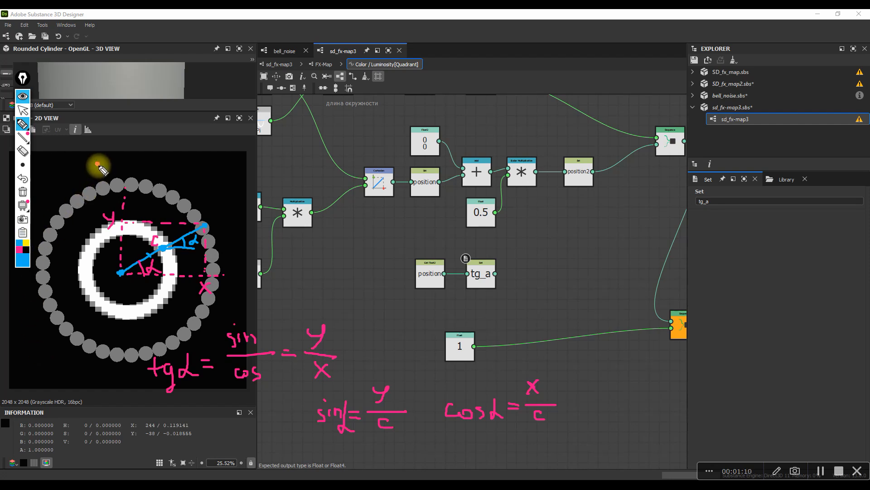
{"action": "left_click_drag", "start_coordinate": [98, 164], "coordinate": [205, 224]}
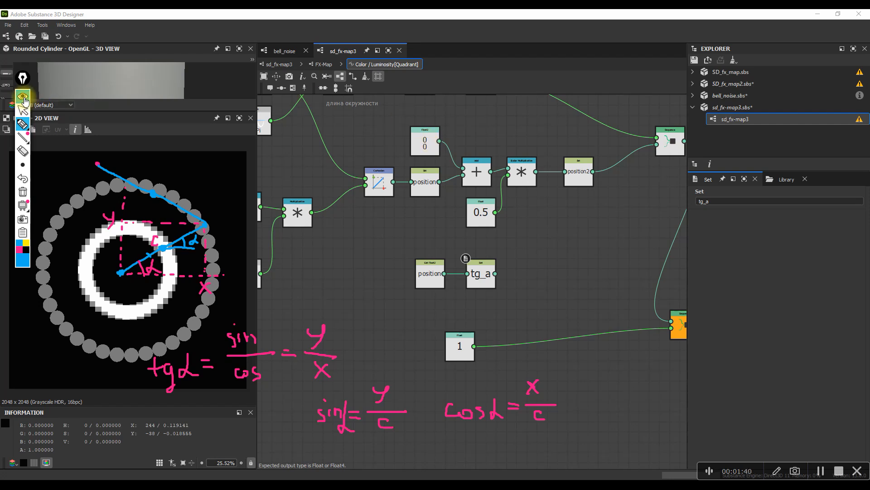
{"action": "left_click", "coordinate": [22, 96]}
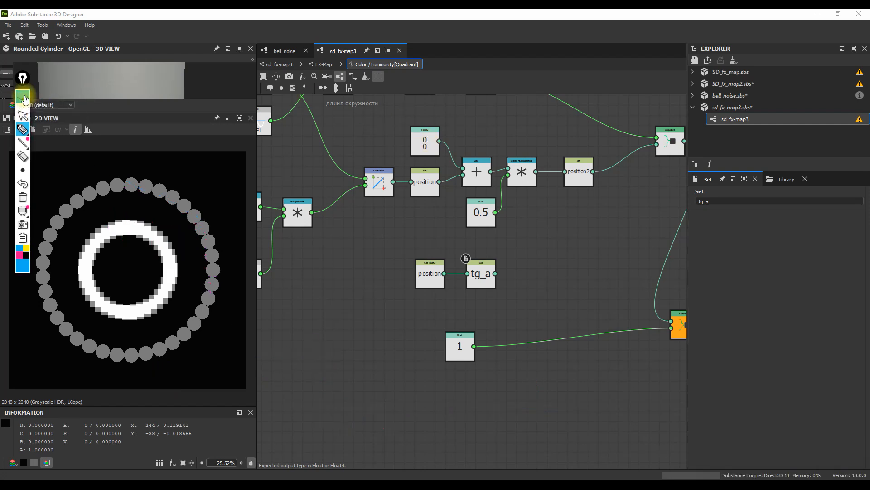
Step: Return to the sd_fx-map3 graph and add a new float input parameter to it
{"action": "left_click", "coordinate": [280, 64]}
{"action": "left_click", "coordinate": [453, 150]}
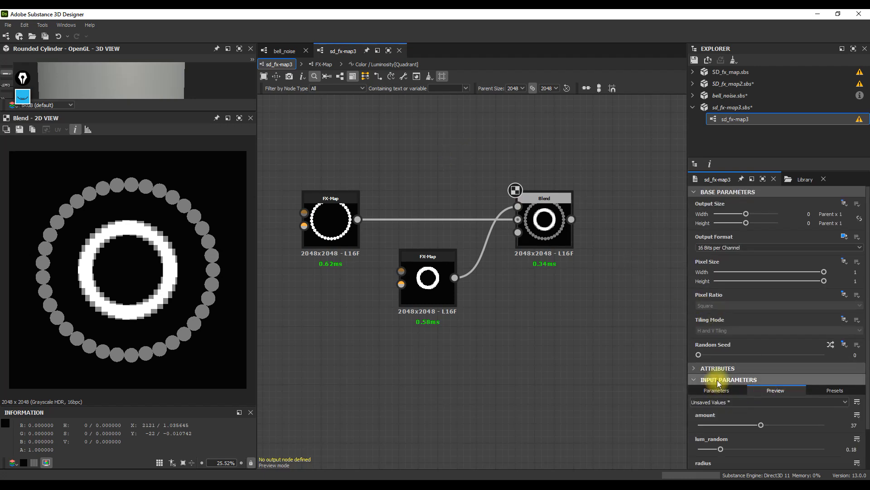
{"action": "left_click", "coordinate": [694, 194]}
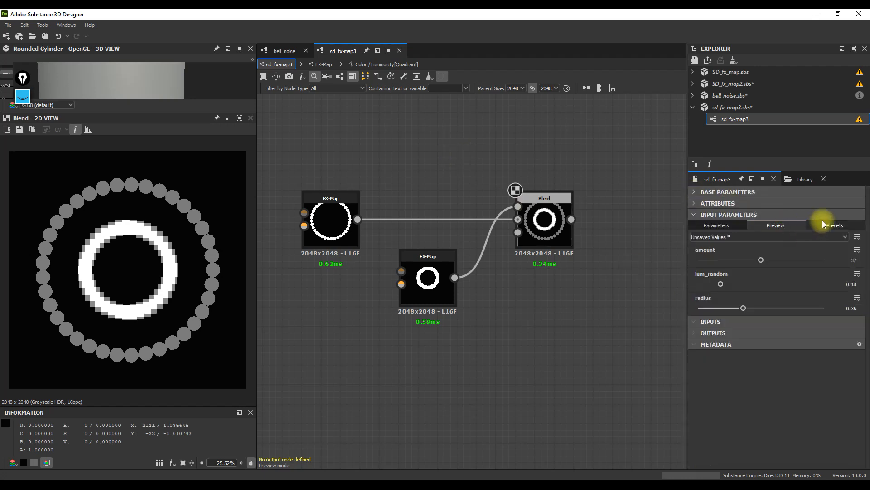
{"action": "left_click", "coordinate": [725, 214]}
{"action": "left_click", "coordinate": [717, 216]}
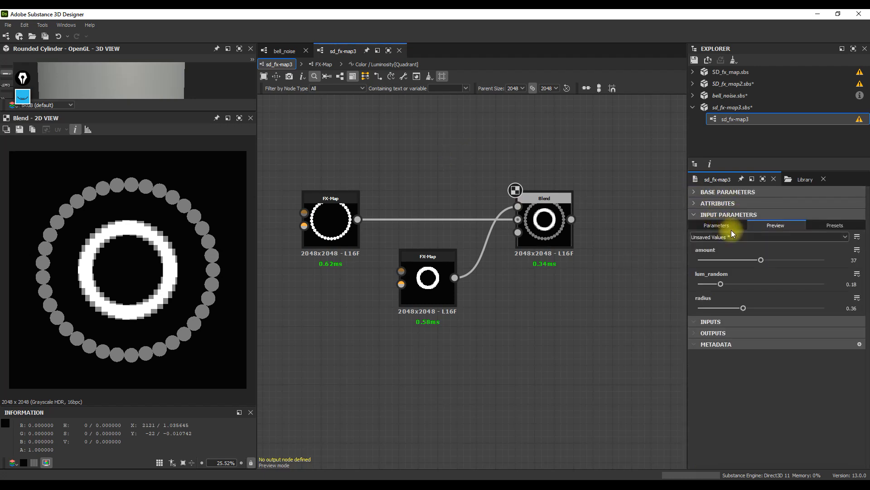
{"action": "left_click", "coordinate": [846, 236]}
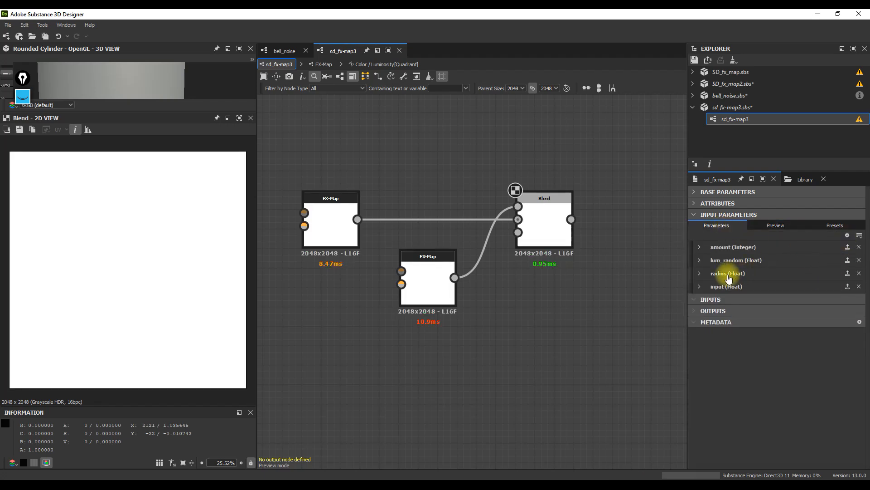
Step: Set the new input parameter's identifier to pivot and its type to Float2
{"action": "left_click", "coordinate": [699, 286]}
{"action": "type", "text": "p"}
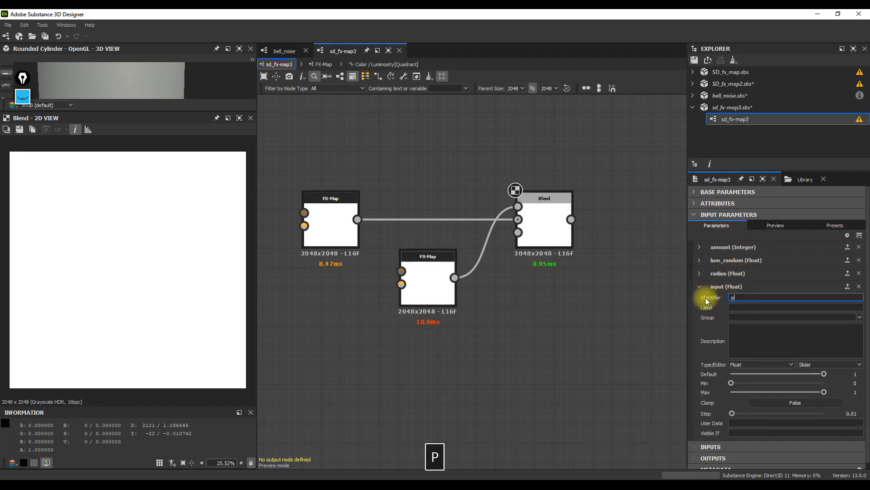
{"action": "type", "text": "ivot"}
{"action": "key", "text": "Return"}
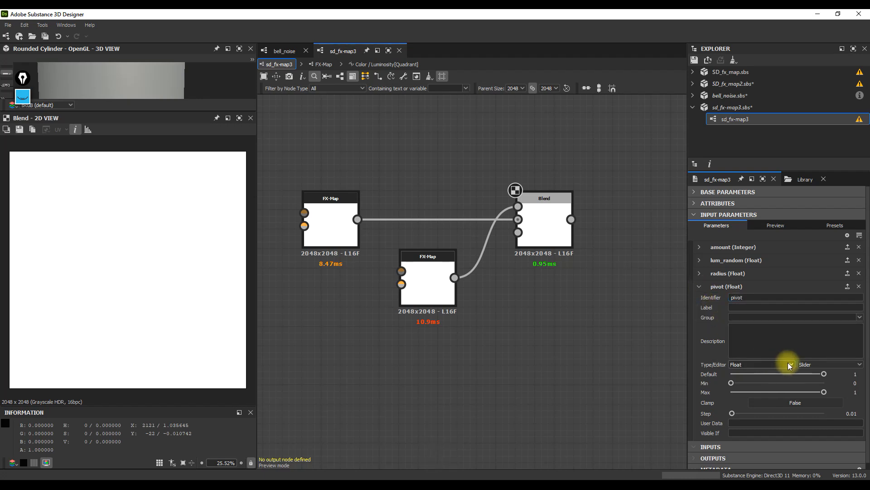
{"action": "left_click", "coordinate": [789, 364]}
{"action": "left_click", "coordinate": [751, 407]}
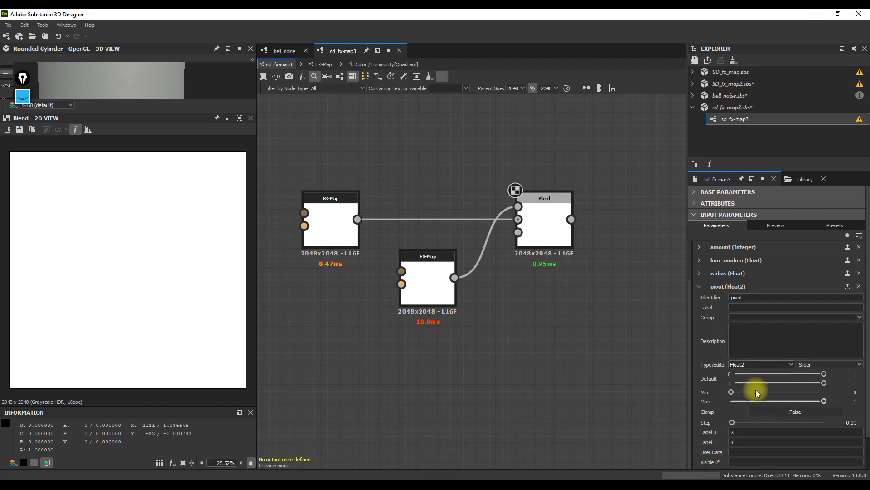
Step: Set both default components of the pivot parameter to 0 and check its editor options
{"action": "left_click_drag", "start_coordinate": [823, 374], "coordinate": [714, 374]}
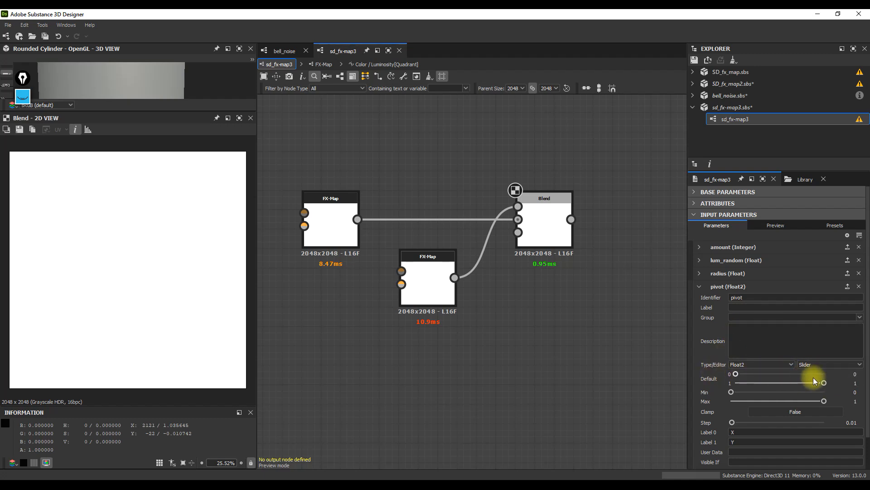
{"action": "left_click_drag", "start_coordinate": [824, 383], "coordinate": [710, 382]}
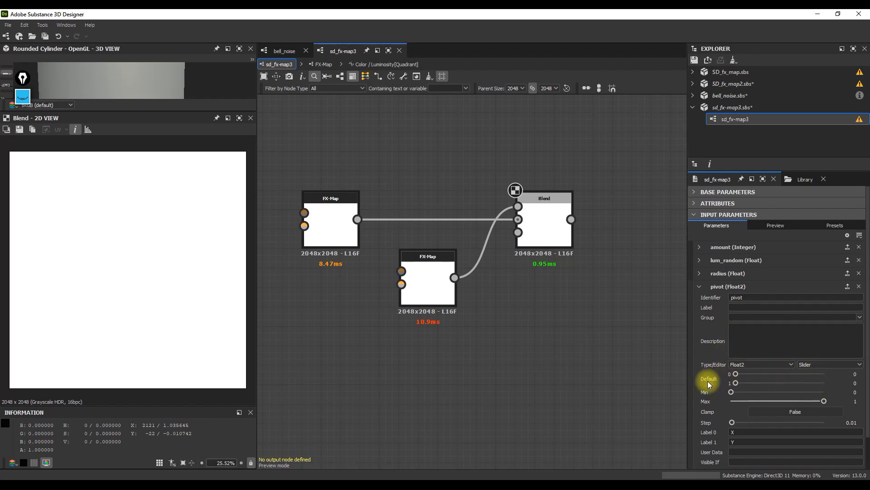
{"action": "left_click", "coordinate": [859, 365]}
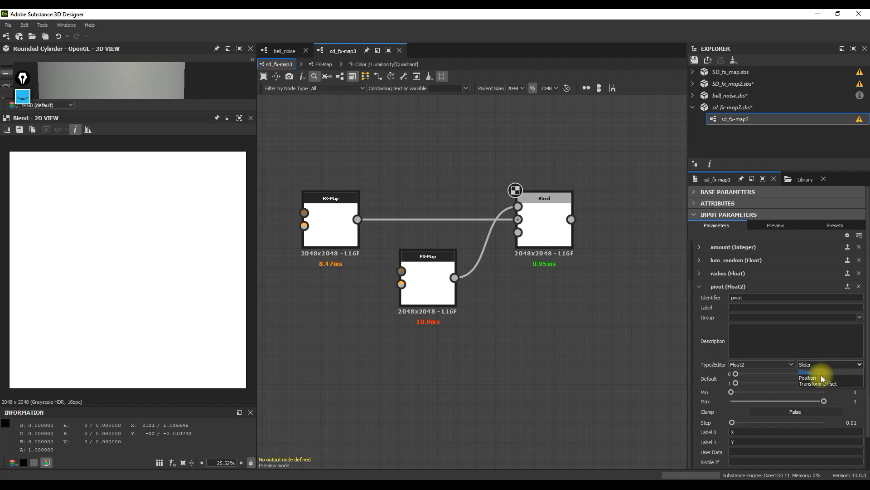
{"action": "left_click", "coordinate": [719, 382]}
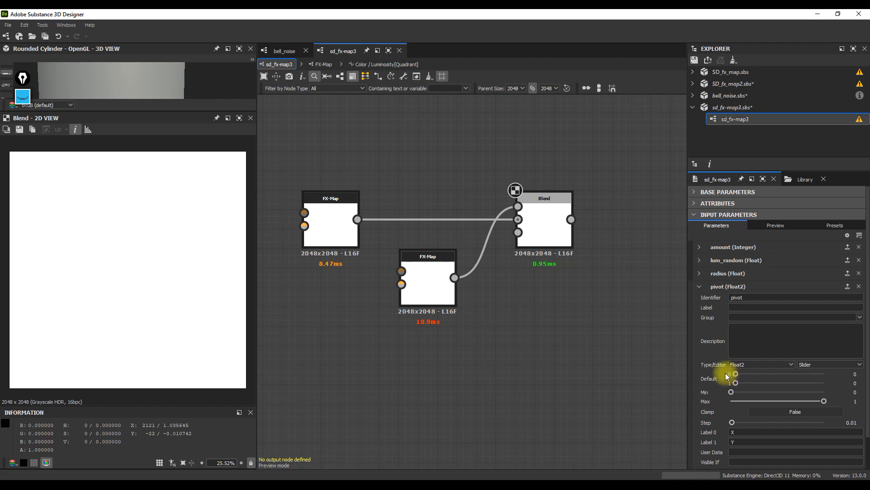
Step: Set both default components of the pivot parameter to 0.5 and choose Position as its editor
{"action": "left_click_drag", "start_coordinate": [736, 373], "coordinate": [753, 383]}
{"action": "left_click", "coordinate": [852, 374]}
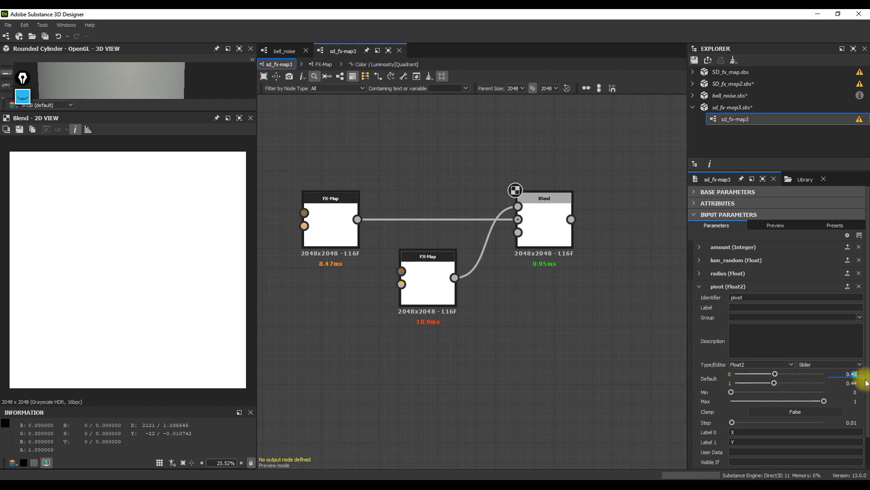
{"action": "type", "text": "0.5"}
{"action": "key", "text": "Tab"}
{"action": "type", "text": "0.5"}
{"action": "key", "text": "Tab"}
{"action": "left_click", "coordinate": [837, 364]}
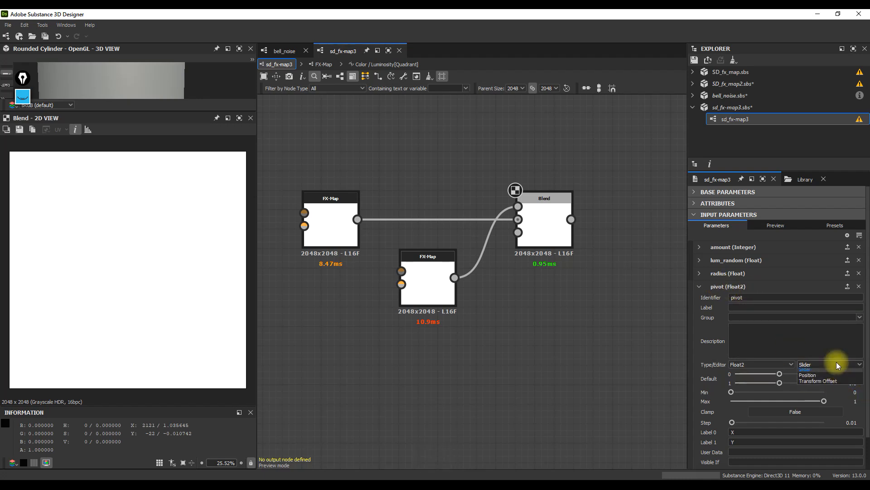
{"action": "left_click", "coordinate": [828, 380]}
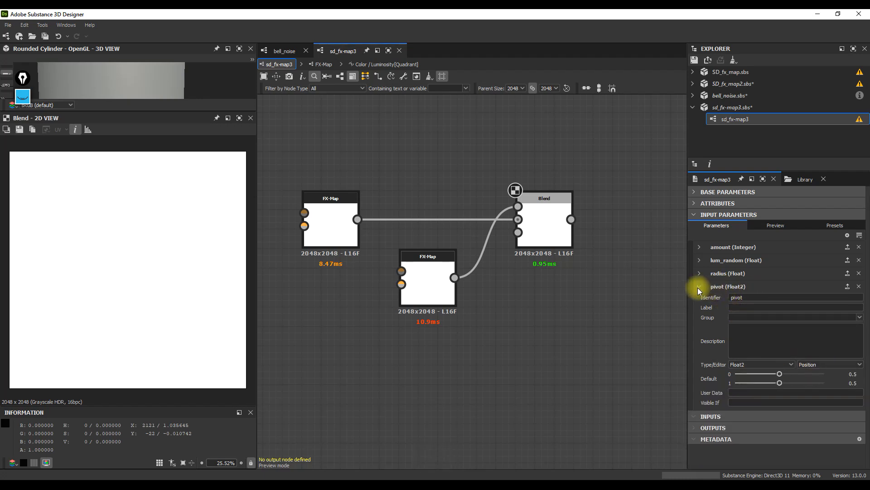
Step: Preview the input parameters and move the pivot handle in the 2D view to about X 0.47, Y 0.45
{"action": "left_click", "coordinate": [775, 226]}
{"action": "mouse_move", "coordinate": [130, 270]}
{"action": "left_mouse_down"}
{"action": "mouse_move", "coordinate": [129, 256]}
{"action": "mouse_move", "coordinate": [92, 236]}
{"action": "mouse_move", "coordinate": [116, 234]}
{"action": "mouse_move", "coordinate": [107, 249]}
{"action": "mouse_move", "coordinate": [117, 276]}
{"action": "mouse_move", "coordinate": [128, 271]}
{"action": "left_mouse_up"}
{"action": "scroll", "coordinate": [128, 271], "scroll_direction": "up", "scroll_amount": 3}
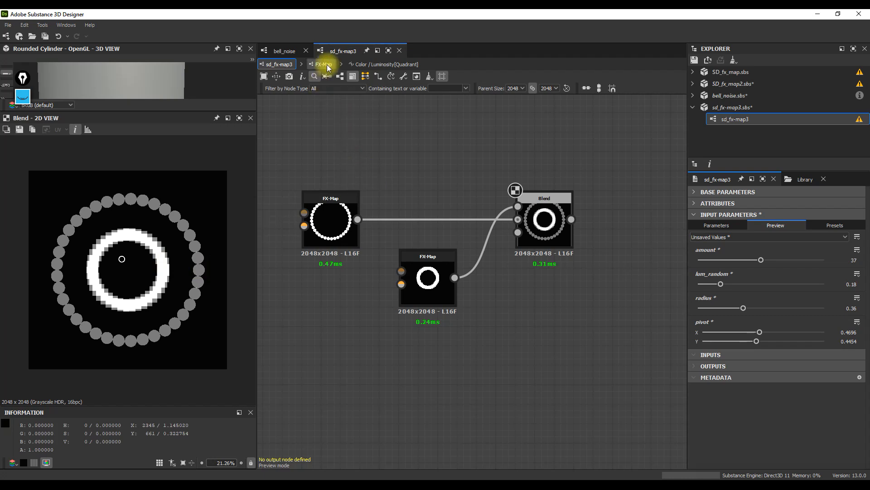
Step: Open the Color / Luminosity function of the Quadrant node inside the lower FX-Map
{"action": "left_click", "coordinate": [422, 293]}
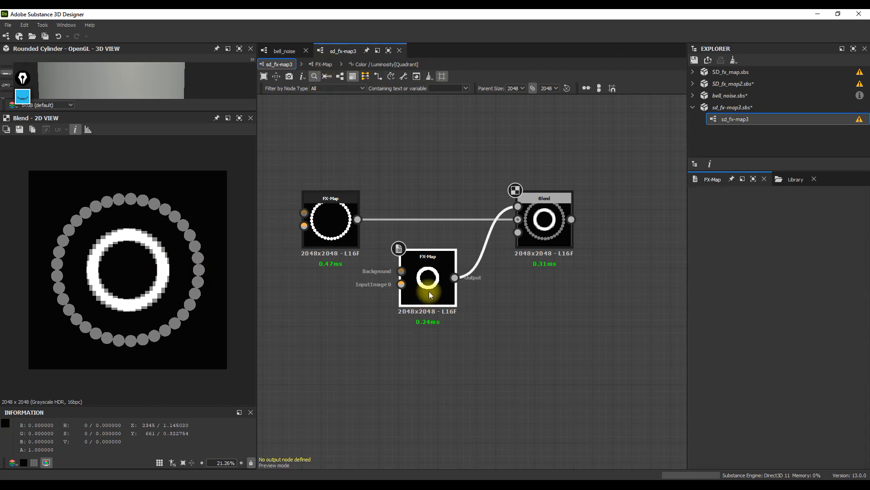
{"action": "key", "text": "ctrl+e"}
{"action": "left_click", "coordinate": [467, 373]}
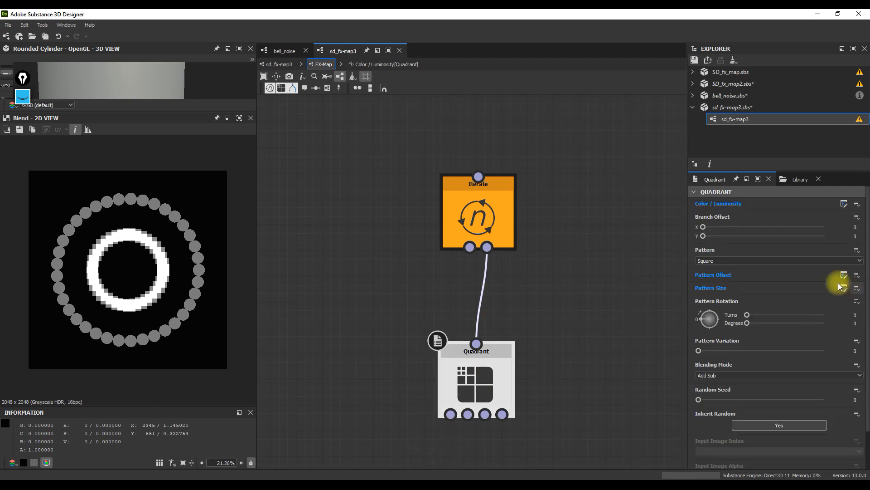
{"action": "left_click", "coordinate": [843, 205]}
{"action": "scroll", "coordinate": [450, 251], "scroll_direction": "down", "scroll_amount": 3}
{"action": "scroll", "coordinate": [477, 205], "scroll_direction": "up", "scroll_amount": 3}
{"action": "left_click_drag", "start_coordinate": [377, 198], "coordinate": [265, 250]}
{"action": "left_click_drag", "start_coordinate": [427, 221], "coordinate": [422, 170]}
{"action": "left_click", "coordinate": [450, 233]}
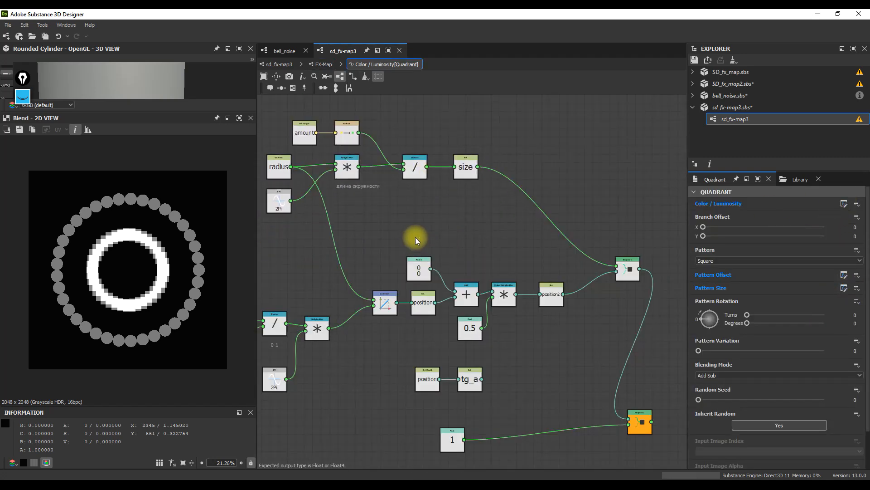
Step: Add a Get Float2 node above the zero Float2 constant and make it read the pivot variable
{"action": "key", "text": "space"}
{"action": "type", "text": "gety"}
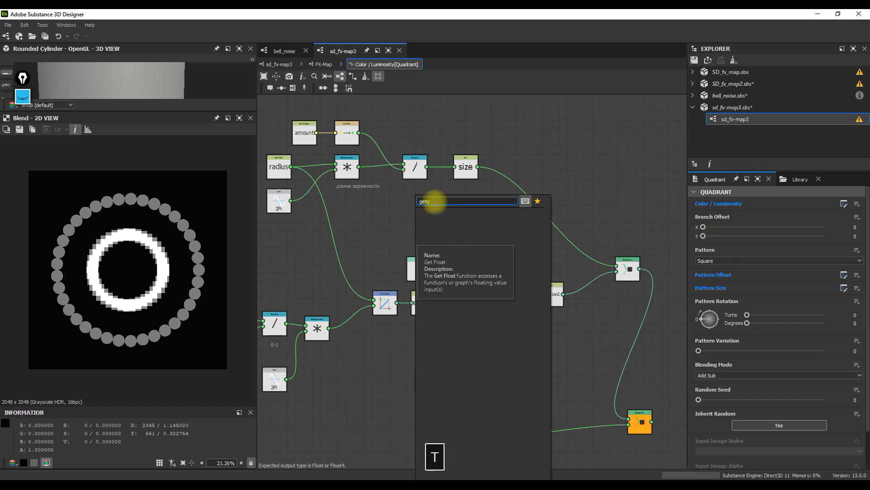
{"action": "left_click_drag", "start_coordinate": [435, 202], "coordinate": [421, 201]}
{"action": "type", "text": "get"}
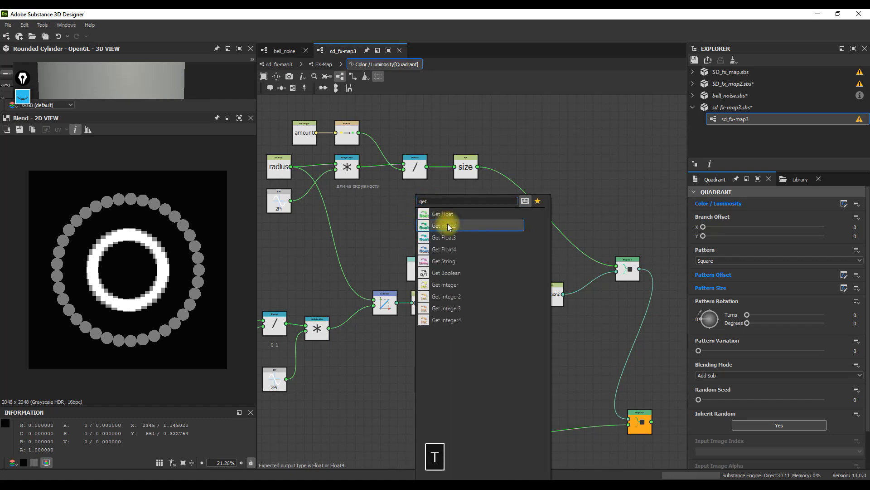
{"action": "left_click", "coordinate": [444, 224]}
{"action": "left_click", "coordinate": [859, 201]}
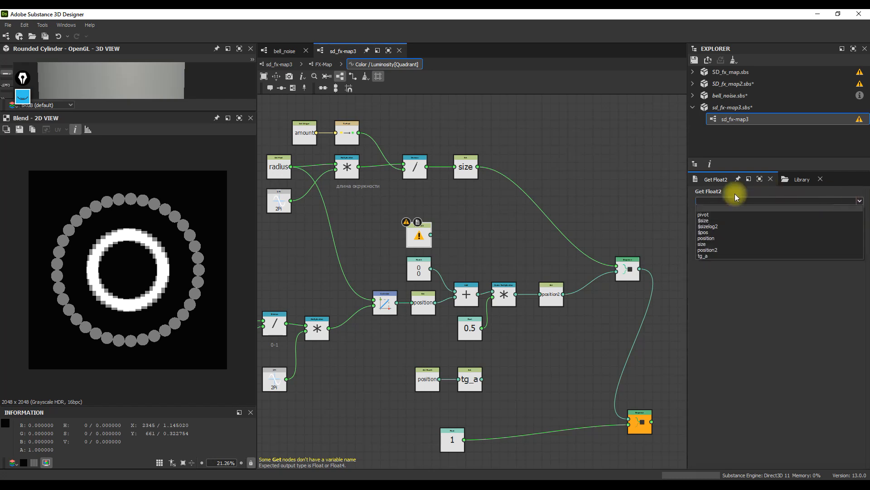
{"action": "left_click", "coordinate": [709, 214]}
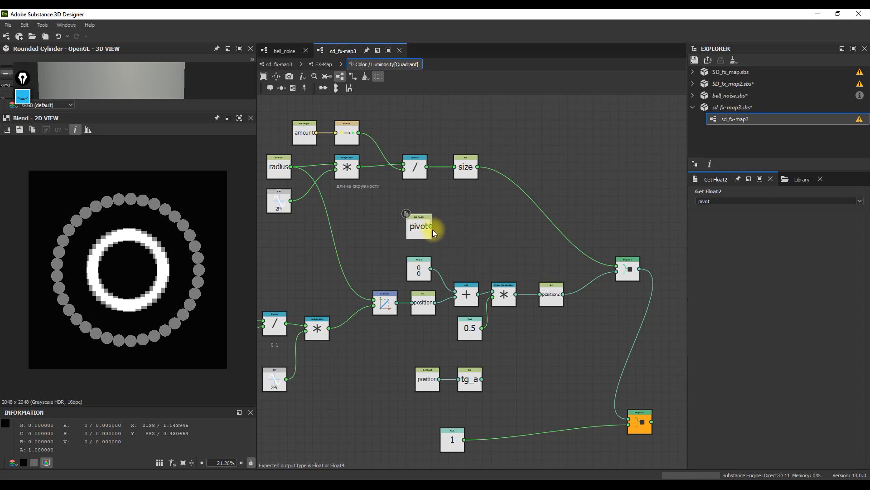
Step: Feed the pivot node into an Add node together with a new Float2 constant of 0.5, 0.5
{"action": "left_click_drag", "start_coordinate": [432, 228], "coordinate": [448, 227]}
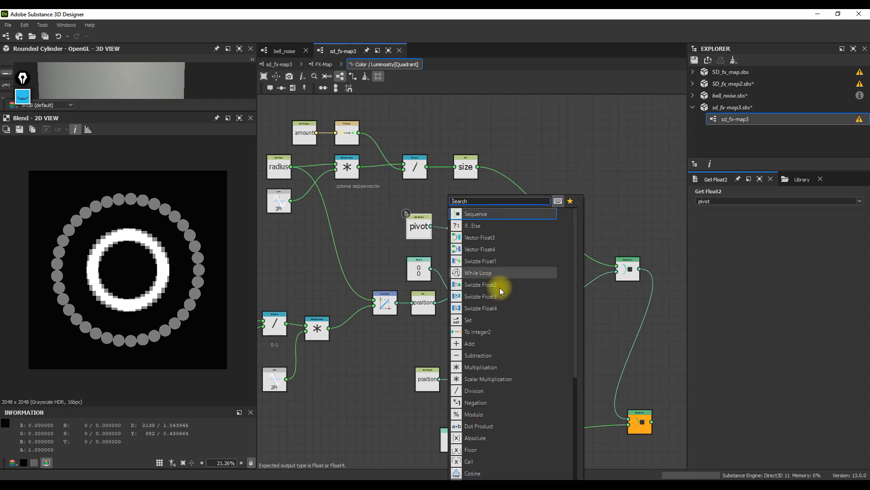
{"action": "left_click", "coordinate": [478, 341]}
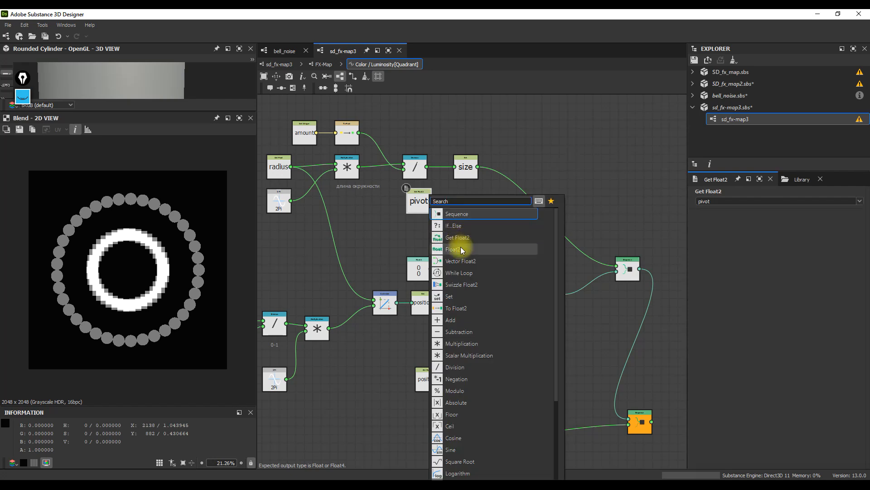
{"action": "left_click", "coordinate": [463, 250]}
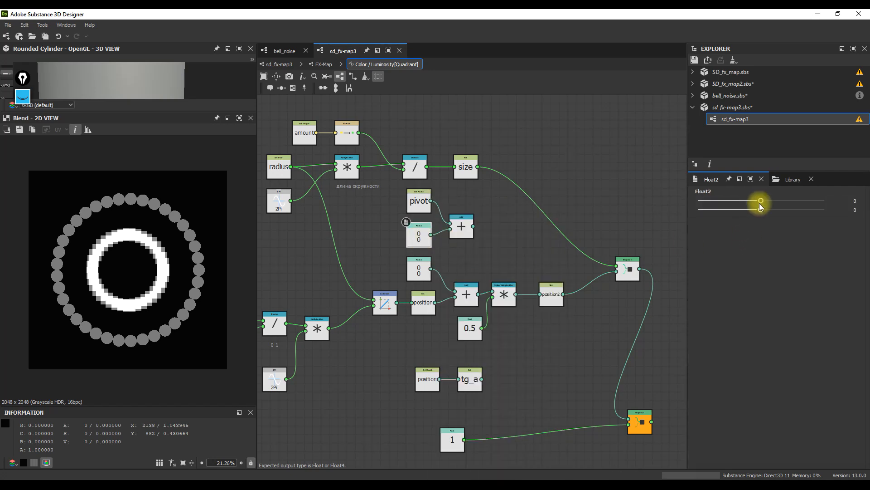
{"action": "double_click", "coordinate": [852, 200]}
{"action": "type", "text": "0.5"}
{"action": "key", "text": "Tab"}
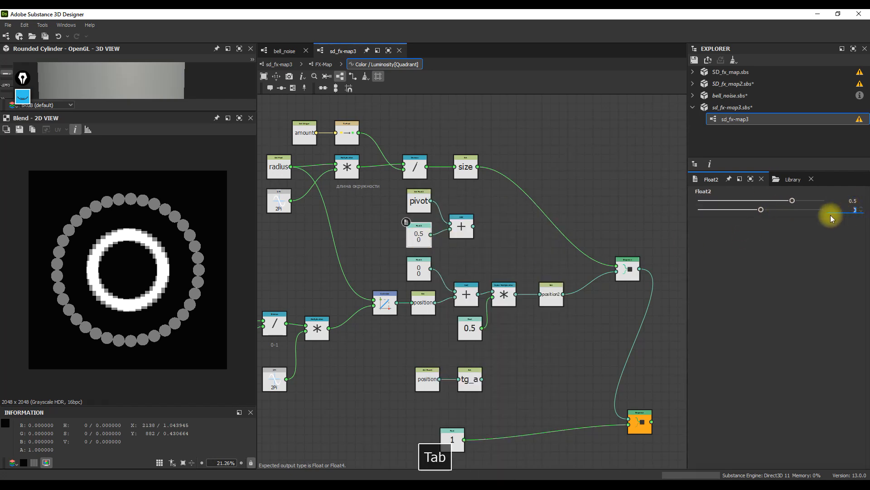
{"action": "type", "text": "0.5"}
{"action": "key", "text": "Tab"}
Step: Connect the pivot sum to the position Add node in place of the 0, 0 constant, delete that constant, and move the pivot nodes closer
{"action": "left_click_drag", "start_coordinate": [474, 226], "coordinate": [455, 292]}
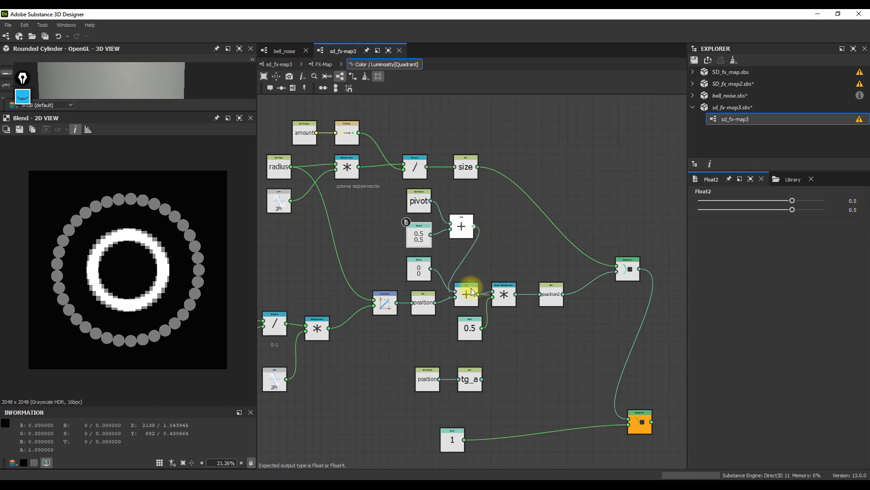
{"action": "left_click", "coordinate": [425, 274]}
{"action": "key", "text": "Delete"}
{"action": "left_click_drag", "start_coordinate": [473, 186], "coordinate": [420, 247]}
{"action": "left_click_drag", "start_coordinate": [472, 227], "coordinate": [439, 255]}
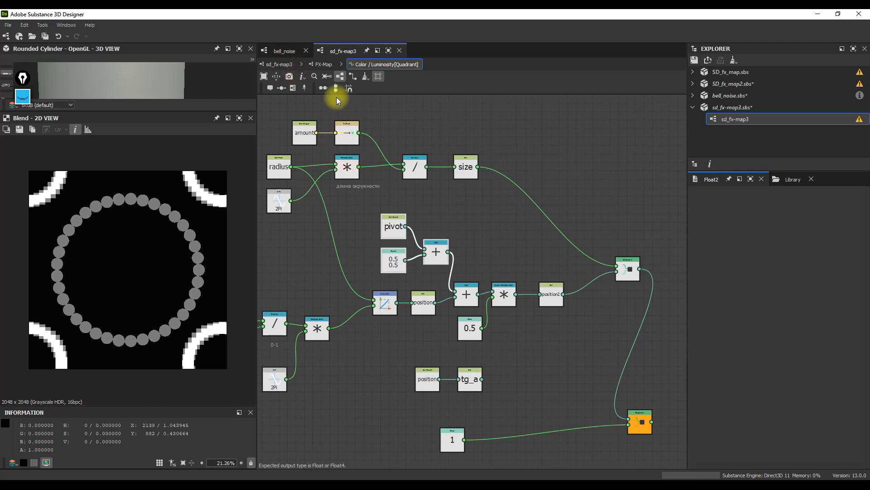
Step: Return to the sd_fx-map3 graph and move the pivot handle near the image centre, to about X 0.51, Y 0.50
{"action": "left_click", "coordinate": [282, 64]}
{"action": "left_click", "coordinate": [515, 318]}
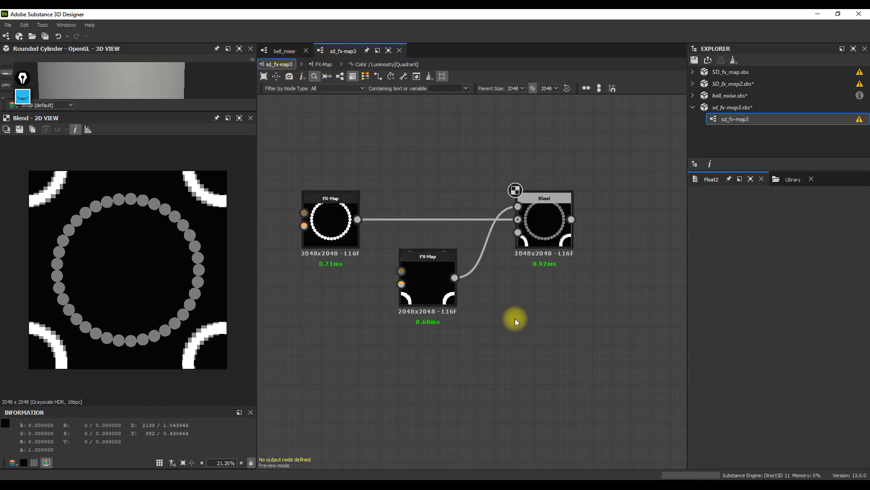
{"action": "left_click", "coordinate": [418, 273]}
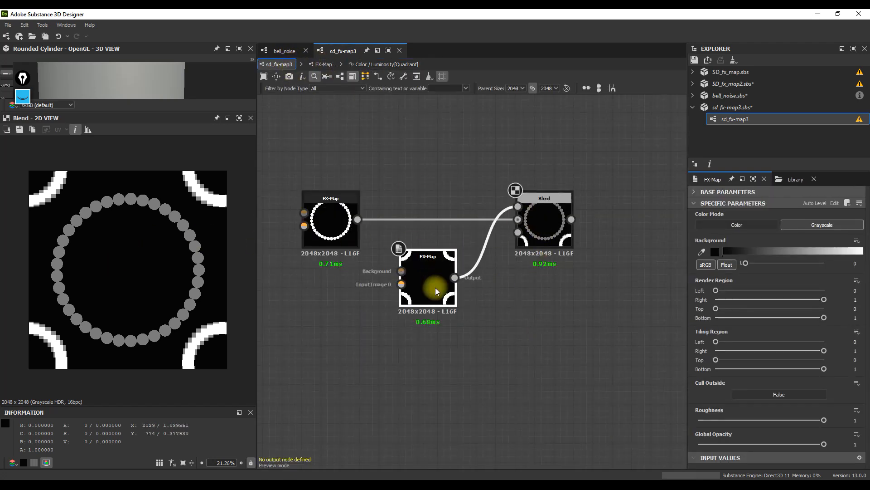
{"action": "left_click", "coordinate": [476, 353]}
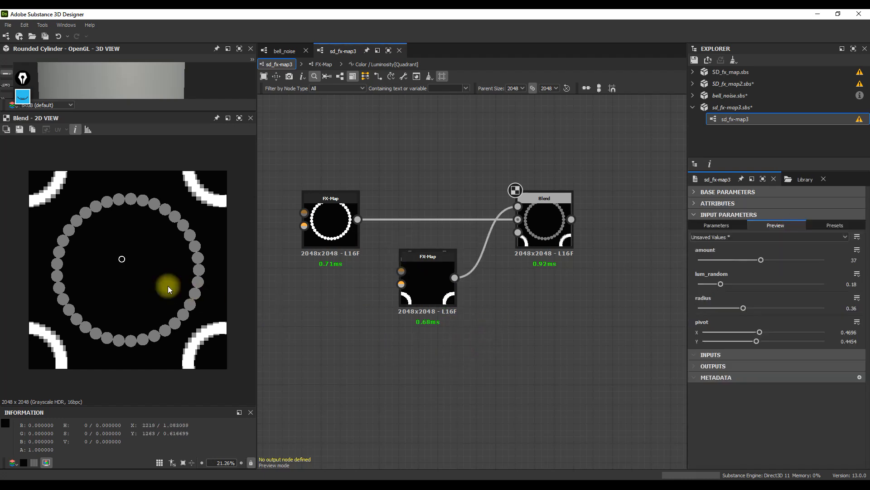
{"action": "mouse_move", "coordinate": [125, 263]}
{"action": "left_mouse_down"}
{"action": "mouse_move", "coordinate": [170, 284]}
{"action": "mouse_move", "coordinate": [166, 249]}
{"action": "mouse_move", "coordinate": [135, 252]}
{"action": "mouse_move", "coordinate": [132, 271]}
{"action": "left_mouse_up"}
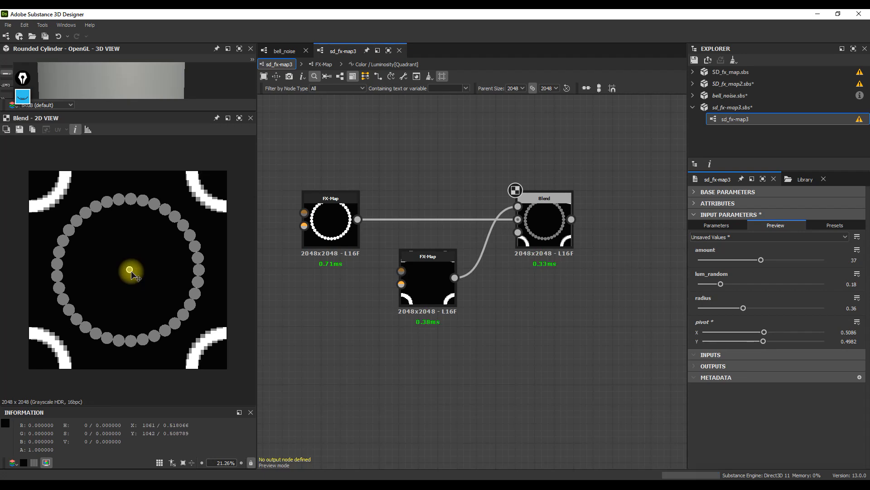
Step: Reopen the lower FX-Map's Quadrant Color / Luminosity function and connect the pivot node directly to the position Add node
{"action": "left_click", "coordinate": [434, 281]}
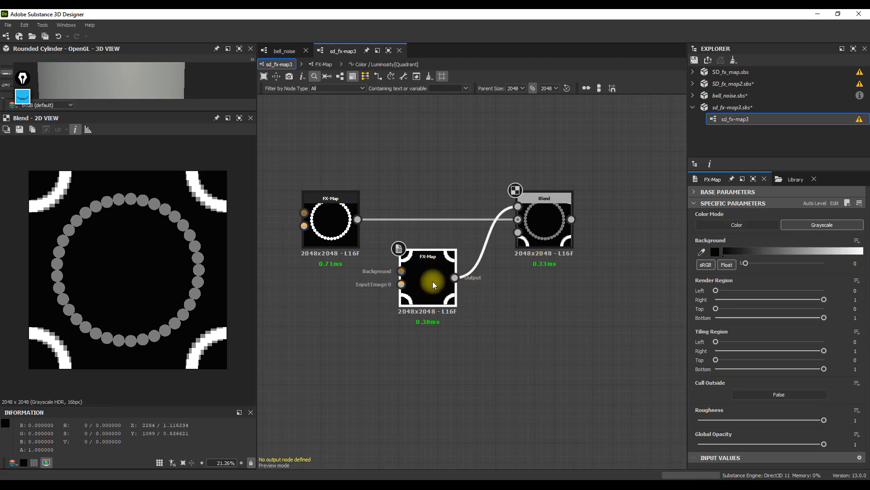
{"action": "key", "text": "ctrl+e"}
{"action": "left_click", "coordinate": [471, 374]}
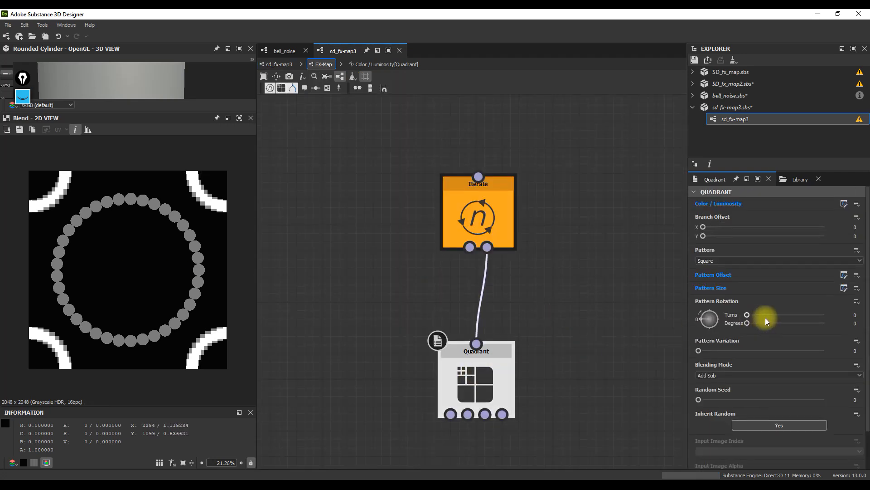
{"action": "left_click", "coordinate": [844, 203]}
{"action": "left_click_drag", "start_coordinate": [403, 224], "coordinate": [462, 300]}
Step: Go back to the sd_fx-map3 graph and move the pivot handle to the upper-left corner of the image
{"action": "left_click", "coordinate": [278, 64]}
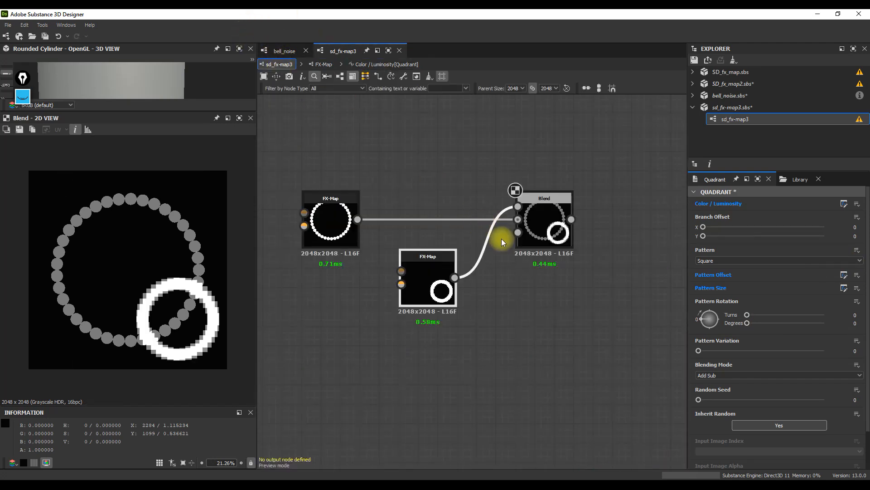
{"action": "left_click", "coordinate": [291, 281]}
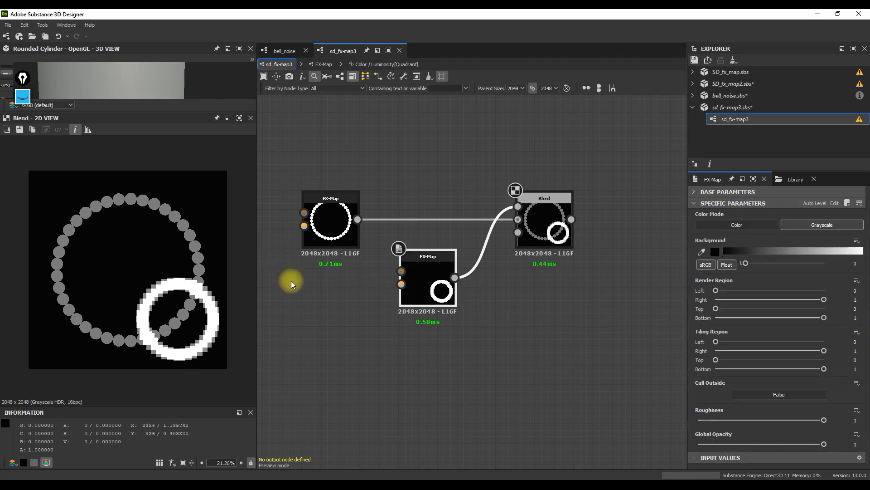
{"action": "left_click_drag", "start_coordinate": [139, 284], "coordinate": [30, 171]}
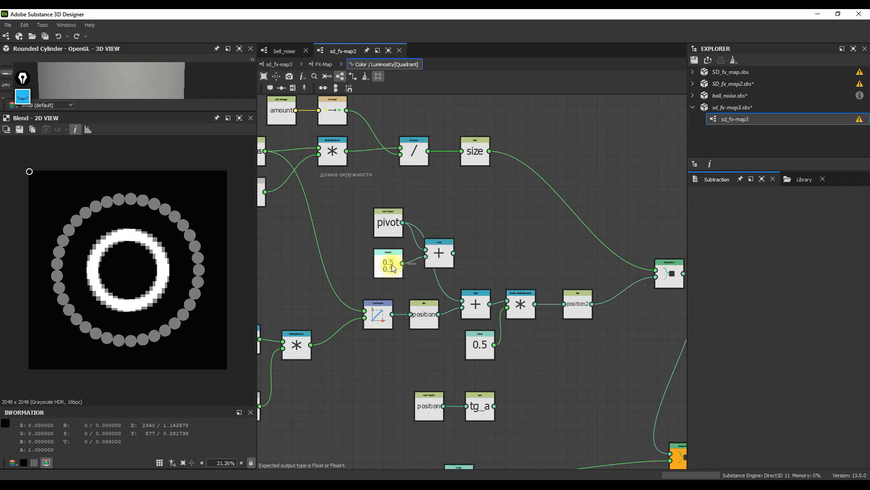
Step: Subtract the 0.5, 0.5 constant from pivot in a new Subtraction node feeding the position Add node, and centre the pivot handle on the image
{"action": "left_click_drag", "start_coordinate": [403, 222], "coordinate": [433, 213]}
{"action": "left_click", "coordinate": [455, 355]}
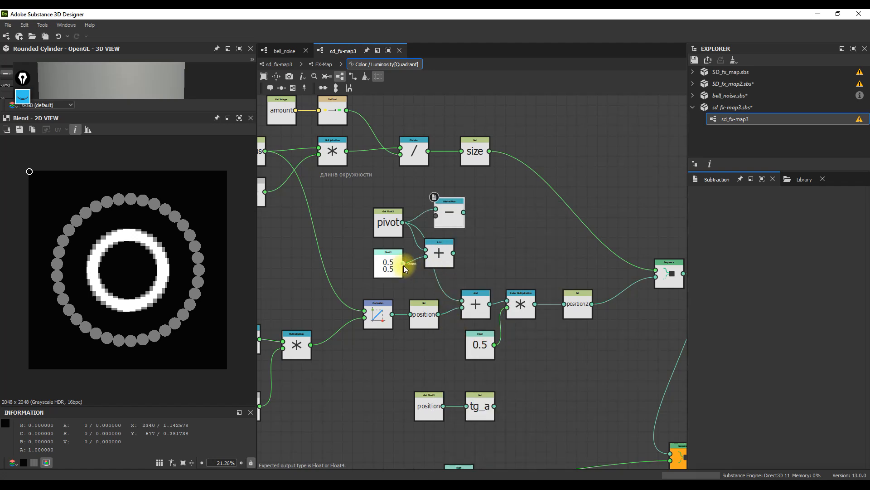
{"action": "left_click_drag", "start_coordinate": [428, 226], "coordinate": [435, 217]}
{"action": "left_click_drag", "start_coordinate": [463, 281], "coordinate": [462, 301]}
{"action": "left_click_drag", "start_coordinate": [29, 173], "coordinate": [127, 269]}
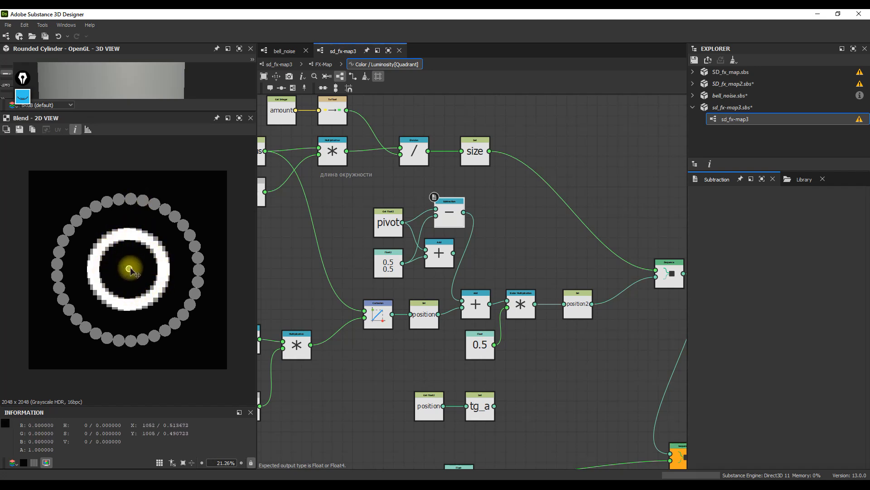
{"action": "mouse_move", "coordinate": [130, 270]}
{"action": "left_mouse_down"}
{"action": "mouse_move", "coordinate": [116, 253]}
{"action": "mouse_move", "coordinate": [87, 240]}
{"action": "mouse_move", "coordinate": [50, 290]}
{"action": "mouse_move", "coordinate": [105, 342]}
{"action": "mouse_move", "coordinate": [194, 340]}
{"action": "mouse_move", "coordinate": [213, 200]}
{"action": "mouse_move", "coordinate": [54, 183]}
{"action": "mouse_move", "coordinate": [113, 237]}
{"action": "mouse_move", "coordinate": [129, 270]}
{"action": "left_mouse_up"}
Step: Delete the unused Add node beside the pivot nodes and move the Subtraction node into its place
{"action": "left_click", "coordinate": [432, 257]}
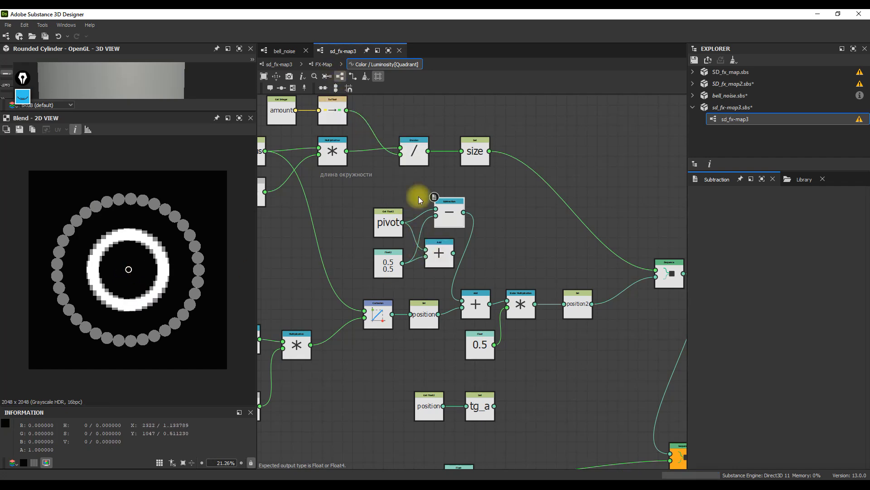
{"action": "scroll", "coordinate": [489, 302], "scroll_direction": "down", "scroll_amount": 4}
{"action": "scroll", "coordinate": [491, 305], "scroll_direction": "up", "scroll_amount": 4}
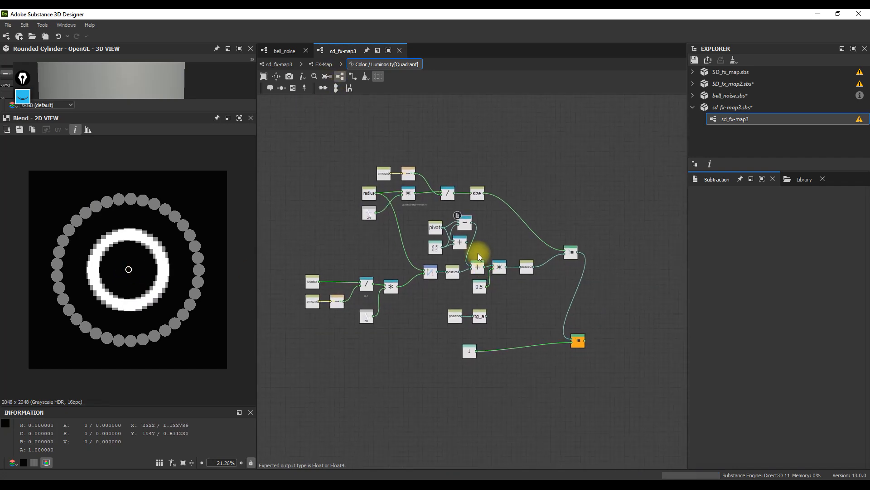
{"action": "left_click", "coordinate": [453, 239]}
{"action": "key", "text": "Delete"}
{"action": "left_click_drag", "start_coordinate": [457, 215], "coordinate": [439, 243]}
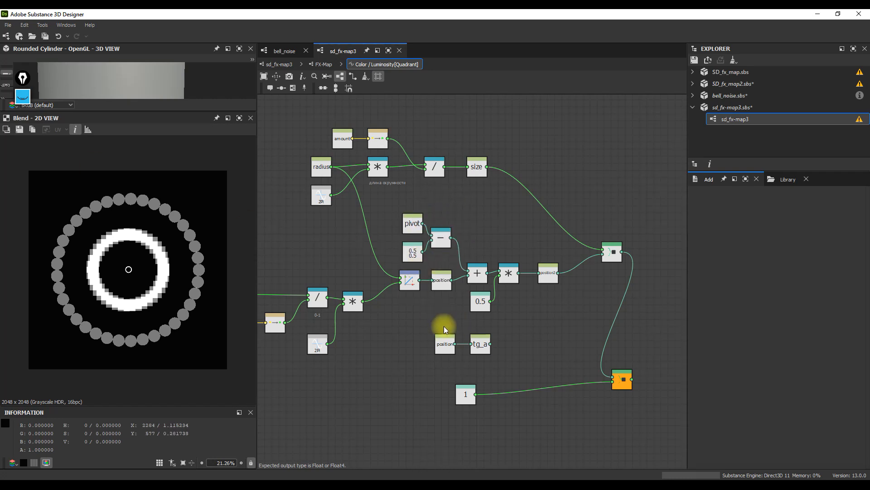
Step: Display the trigonometry annotations and move the pivot handle to the upper part of the image, at about X 0.33, Y 0.05
{"action": "mouse_move", "coordinate": [130, 268]}
{"action": "left_mouse_down"}
{"action": "mouse_move", "coordinate": [125, 249]}
{"action": "mouse_move", "coordinate": [83, 214]}
{"action": "mouse_move", "coordinate": [61, 202]}
{"action": "mouse_move", "coordinate": [48, 214]}
{"action": "mouse_move", "coordinate": [40, 208]}
{"action": "mouse_move", "coordinate": [132, 267]}
{"action": "left_mouse_up"}
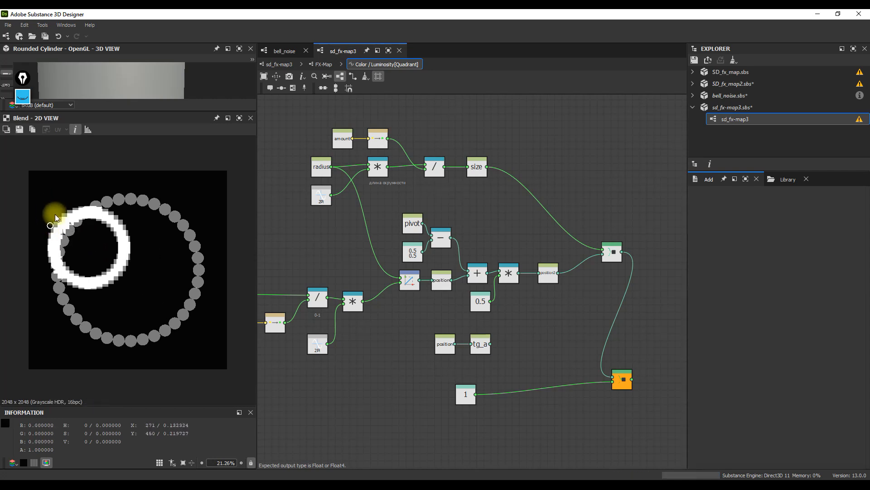
{"action": "left_click", "coordinate": [22, 97]}
{"action": "mouse_move", "coordinate": [50, 225]}
{"action": "left_mouse_down"}
{"action": "mouse_move", "coordinate": [122, 217]}
{"action": "mouse_move", "coordinate": [90, 207]}
{"action": "left_mouse_up"}
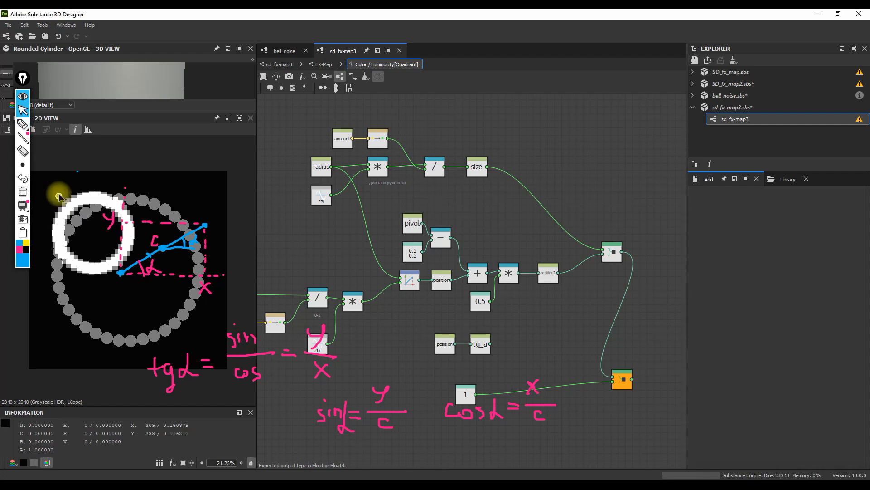
{"action": "mouse_move", "coordinate": [58, 194]}
{"action": "left_mouse_down"}
{"action": "mouse_move", "coordinate": [120, 187]}
{"action": "mouse_move", "coordinate": [93, 180]}
{"action": "left_mouse_up"}
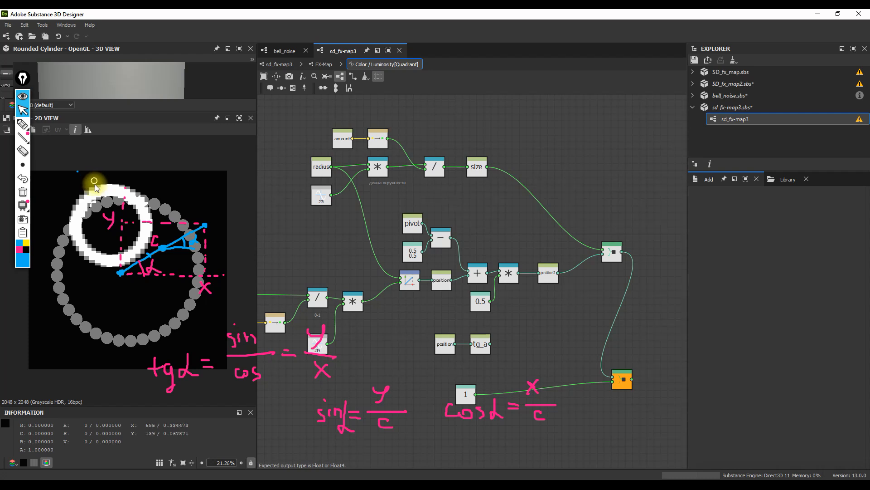
Step: Sketch an annotation line from the pivot handle to the marked end of side c, and hide the annotations
{"action": "left_click", "coordinate": [205, 226]}
{"action": "left_click", "coordinate": [95, 182]}
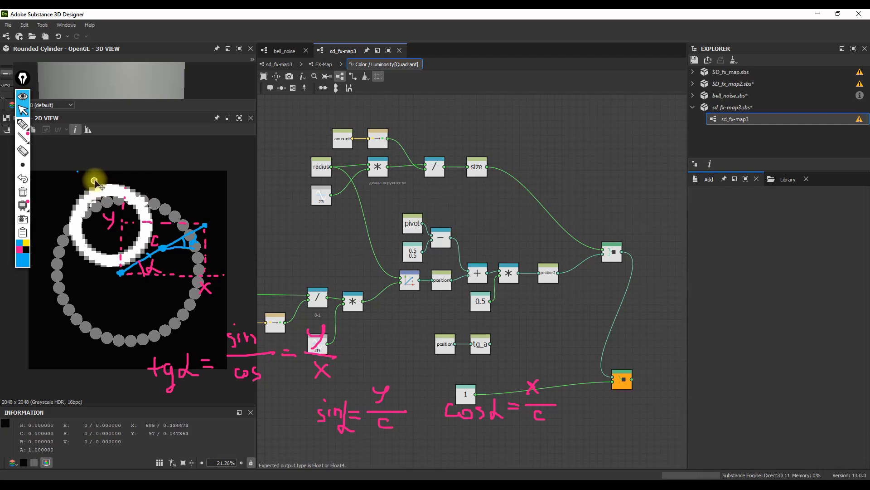
{"action": "left_click", "coordinate": [178, 197]}
{"action": "left_click_drag", "start_coordinate": [201, 220], "coordinate": [206, 224]}
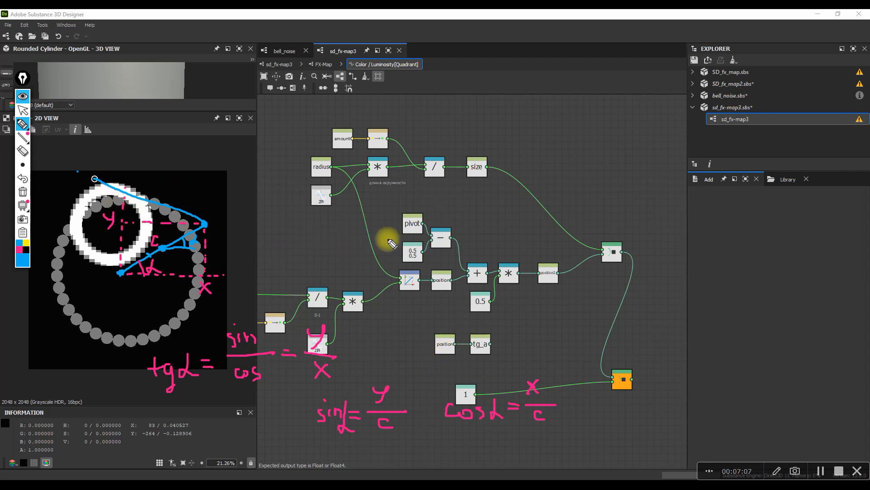
{"action": "left_click", "coordinate": [23, 95]}
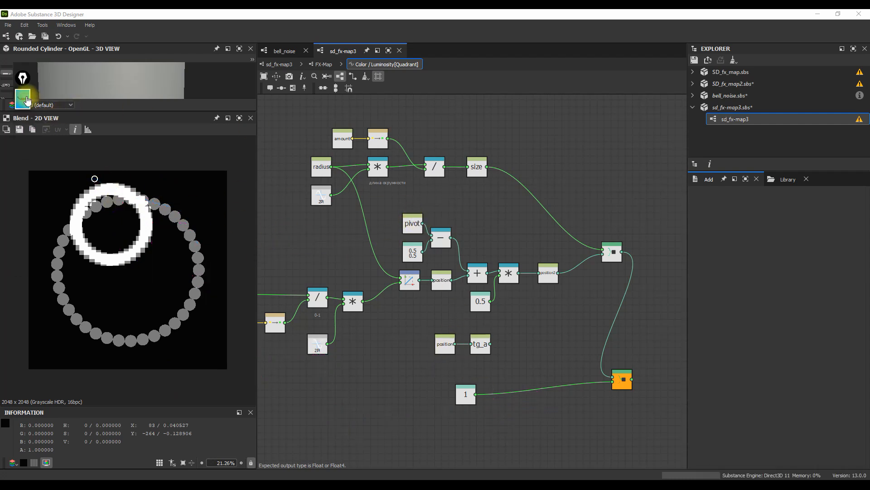
Step: Move the position Get Float2 node away from tg_a and place a duplicate of the pivot node below it
{"action": "scroll", "coordinate": [444, 355], "scroll_direction": "up", "scroll_amount": 1}
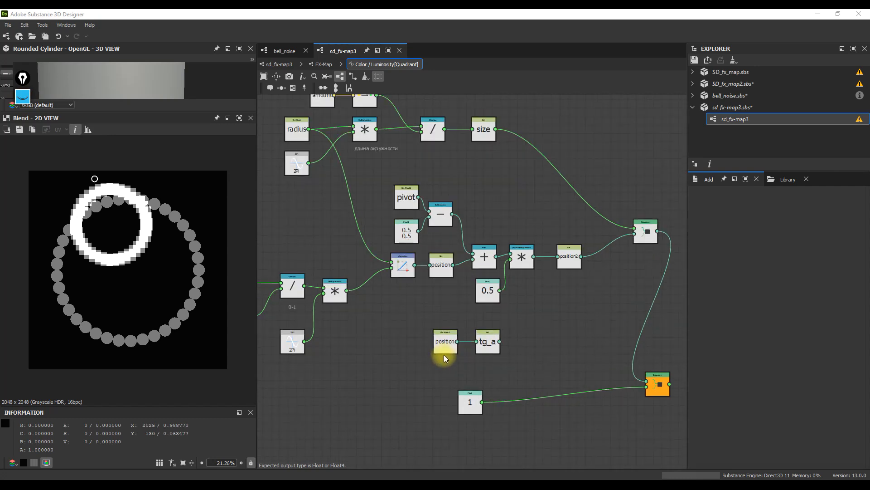
{"action": "left_click_drag", "start_coordinate": [439, 346], "coordinate": [401, 341]}
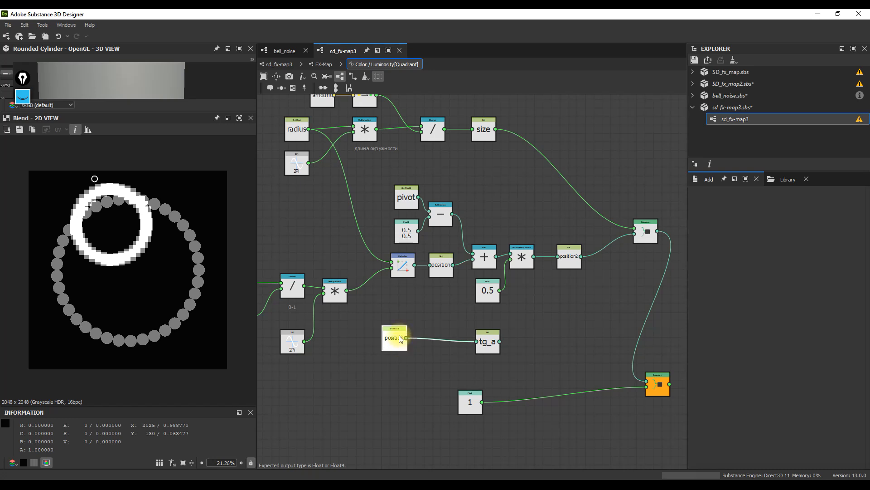
{"action": "left_click", "coordinate": [407, 199]}
{"action": "key", "text": "ctrl+d"}
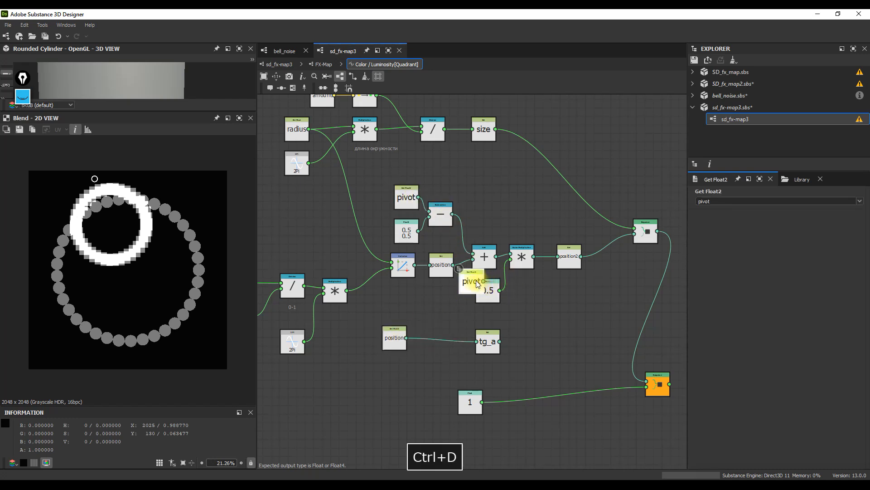
Step: Subtract the duplicated pivot from position in a new Subtraction node, feed it into the tg_a Set node, and align the nodes
{"action": "left_click_drag", "start_coordinate": [396, 334], "coordinate": [421, 344]}
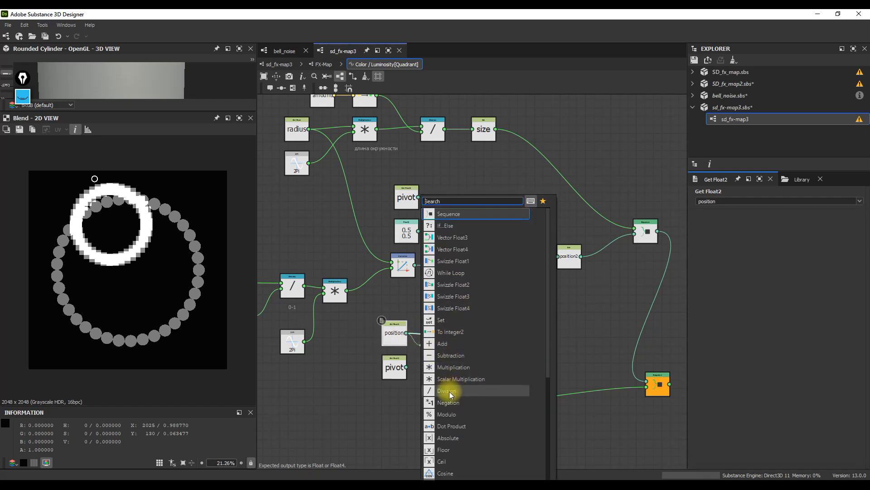
{"action": "left_click", "coordinate": [449, 355]}
{"action": "left_click_drag", "start_coordinate": [408, 365], "coordinate": [429, 346]}
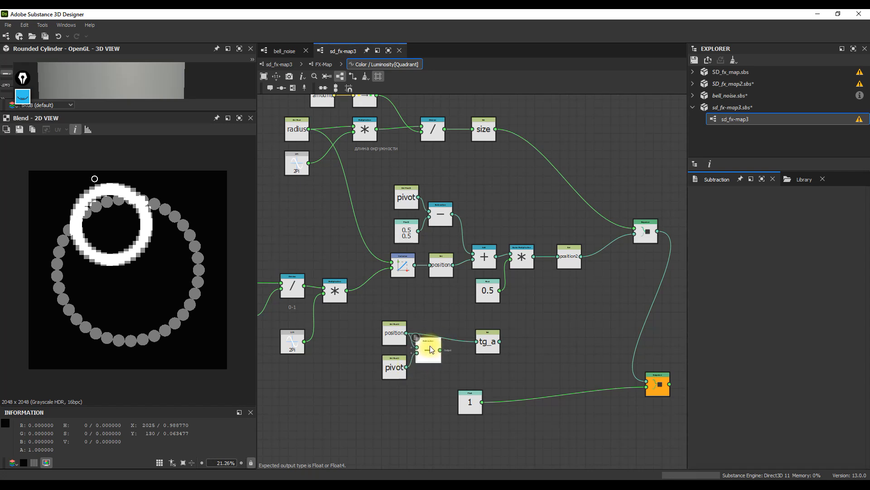
{"action": "left_click", "coordinate": [489, 343]}
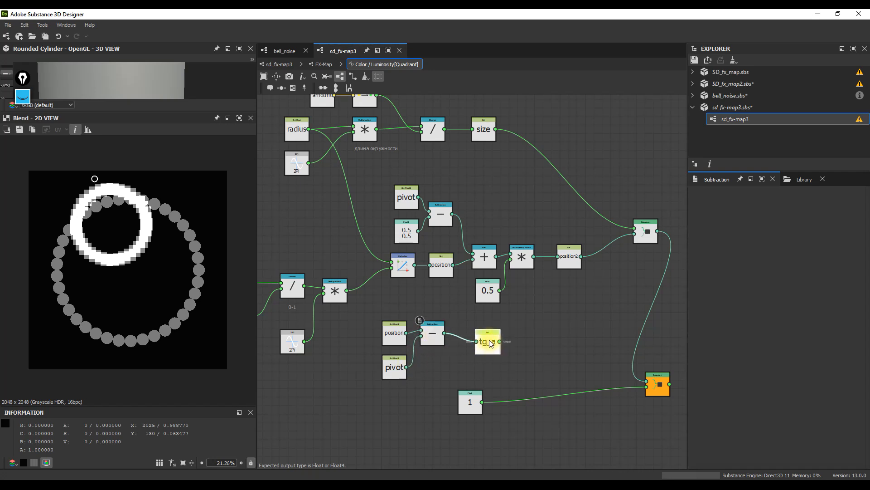
{"action": "left_click_drag", "start_coordinate": [475, 334], "coordinate": [479, 335]}
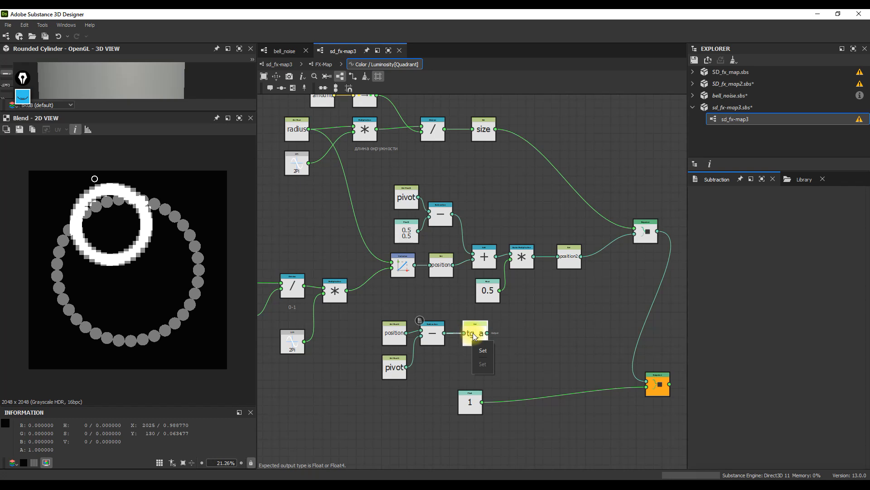
Step: Spread out the function graph by moving the Sequence nodes, the constant 1 and the tg_a node group apart
{"action": "scroll", "coordinate": [493, 385], "scroll_direction": "down", "scroll_amount": 1}
{"action": "left_click_drag", "start_coordinate": [567, 405], "coordinate": [640, 436]}
{"action": "left_click_drag", "start_coordinate": [619, 260], "coordinate": [630, 252]}
{"action": "left_click_drag", "start_coordinate": [483, 342], "coordinate": [486, 363], "text": "ctrl"}
{"action": "middle_click_drag", "start_coordinate": [505, 374], "coordinate": [503, 330]}
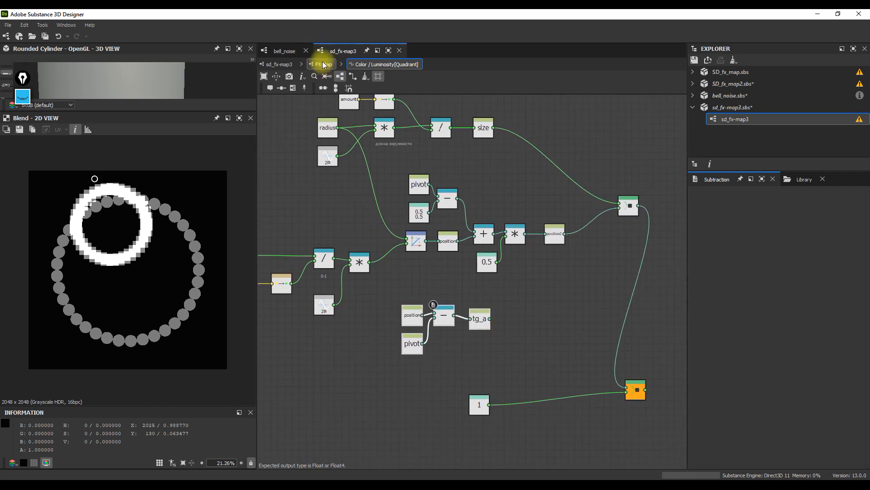
Step: Try out the Quadrant node's Pattern Rotation dial in the FX-Map, and return to the Color / Luminosity function
{"action": "left_click", "coordinate": [324, 64]}
{"action": "left_click", "coordinate": [481, 366]}
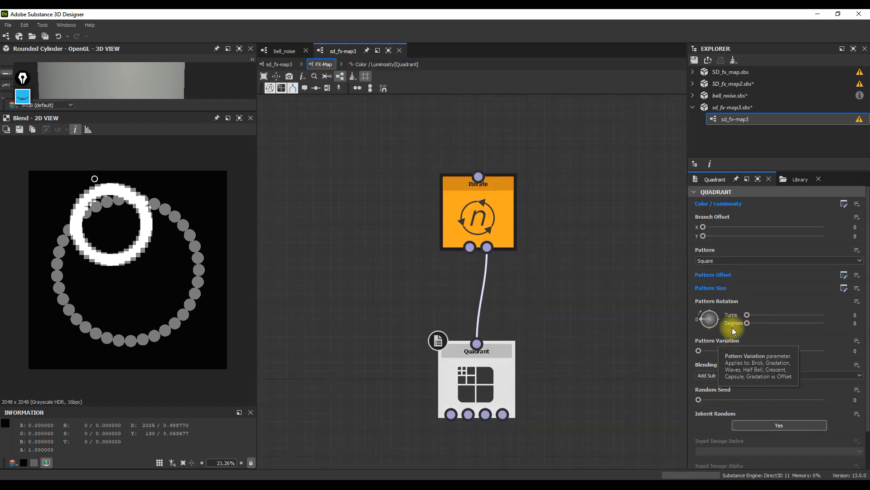
{"action": "mouse_move", "coordinate": [703, 320]}
{"action": "left_mouse_down"}
{"action": "mouse_move", "coordinate": [715, 317]}
{"action": "mouse_move", "coordinate": [708, 326]}
{"action": "mouse_move", "coordinate": [702, 317]}
{"action": "mouse_move", "coordinate": [710, 314]}
{"action": "mouse_move", "coordinate": [715, 329]}
{"action": "mouse_move", "coordinate": [700, 321]}
{"action": "left_mouse_up"}
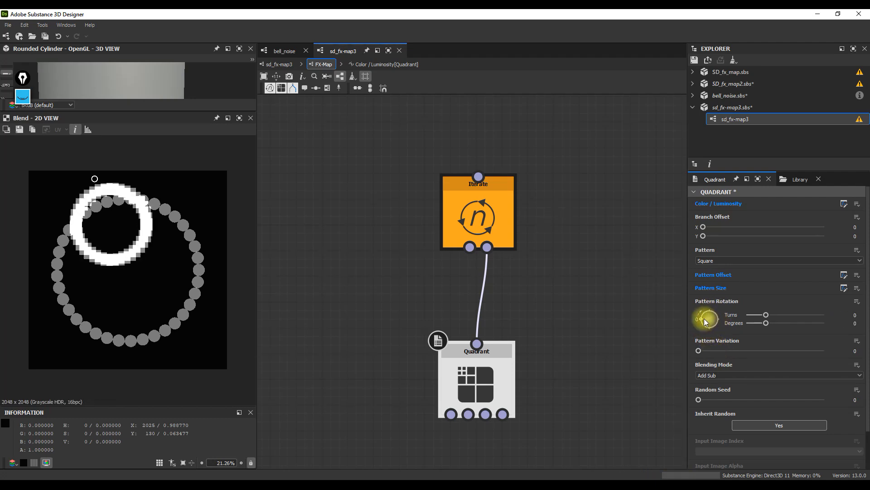
{"action": "left_click", "coordinate": [369, 64]}
Step: Add an Arc Tangent 2 node fed by the tg_a Set node and place it beside that node
{"action": "left_click_drag", "start_coordinate": [482, 321], "coordinate": [471, 321]}
{"action": "left_click", "coordinate": [459, 361]}
{"action": "left_click", "coordinate": [469, 322]}
{"action": "scroll", "coordinate": [469, 321], "scroll_direction": "up", "scroll_amount": 3}
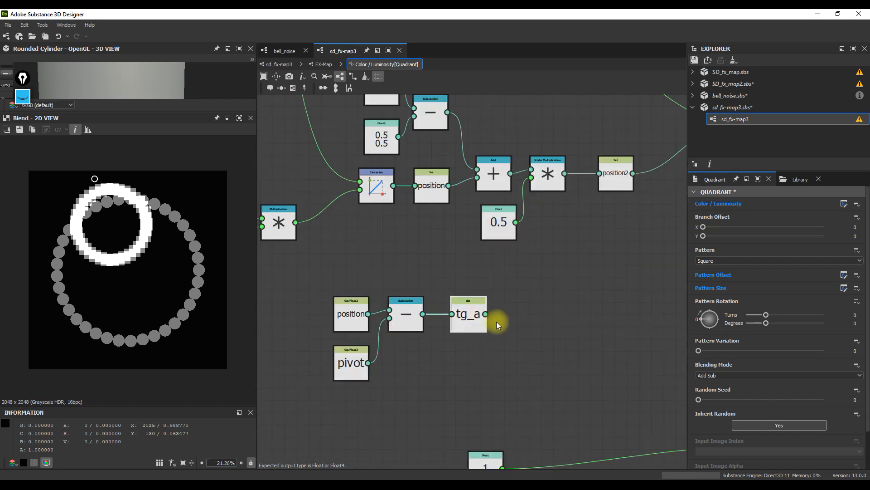
{"action": "left_click_drag", "start_coordinate": [515, 318], "coordinate": [517, 314]}
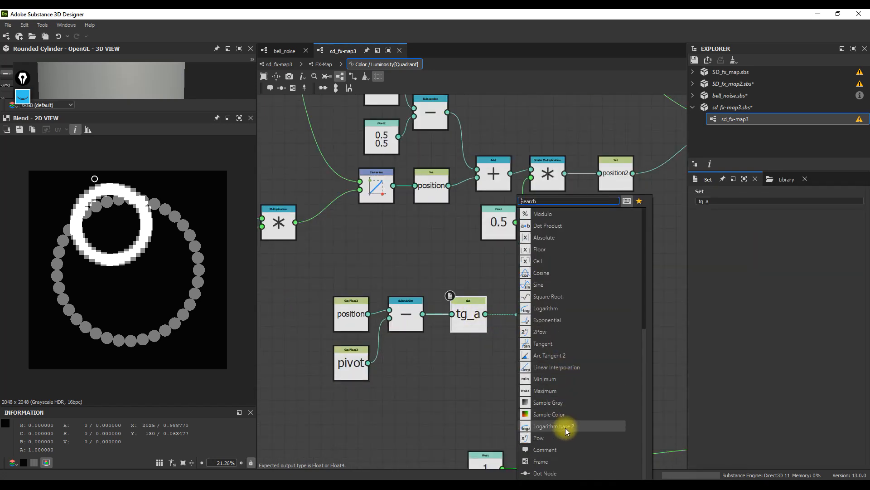
{"action": "left_click", "coordinate": [549, 355]}
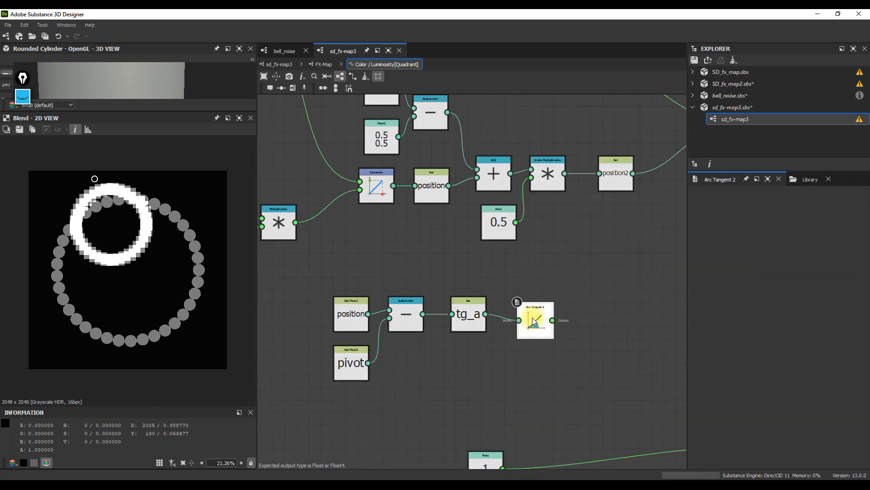
{"action": "scroll", "coordinate": [526, 326], "scroll_direction": "down", "scroll_amount": 3}
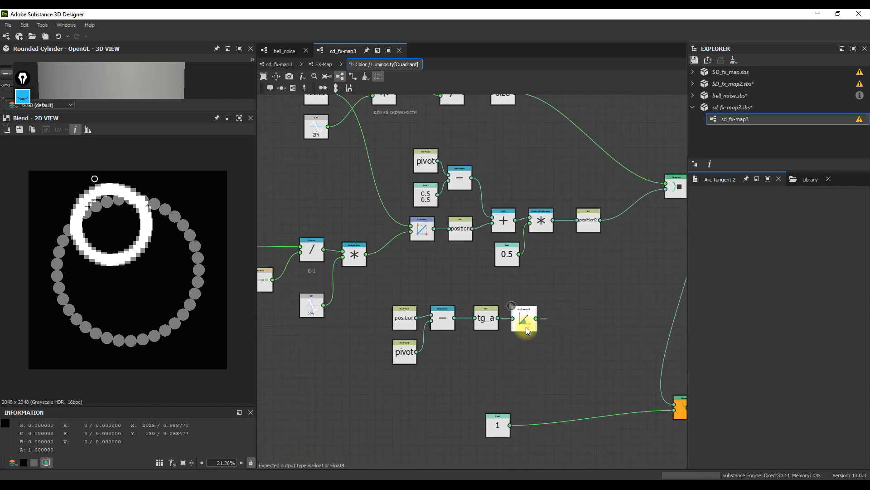
{"action": "middle_click_drag", "start_coordinate": [526, 327], "coordinate": [480, 331]}
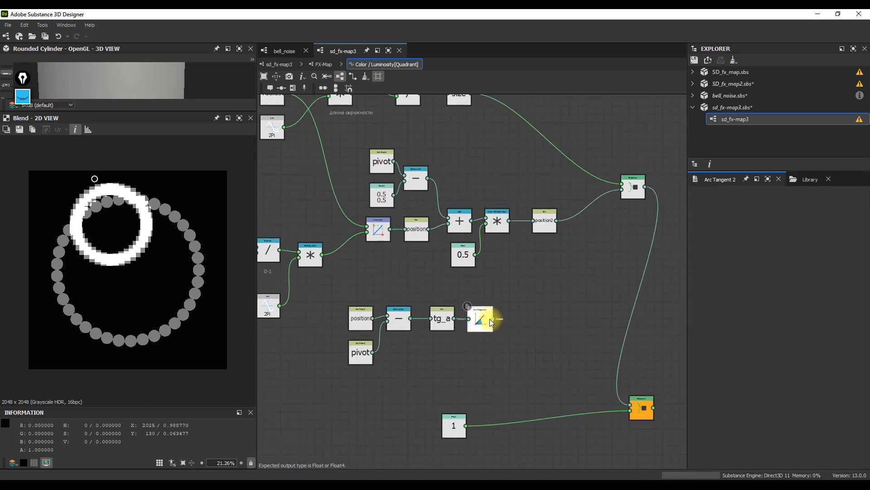
Step: Add a Value Processor node to the main sd_fx-map3 graph and open its function for editing
{"action": "key", "text": "F9"}
{"action": "left_click", "coordinate": [322, 64]}
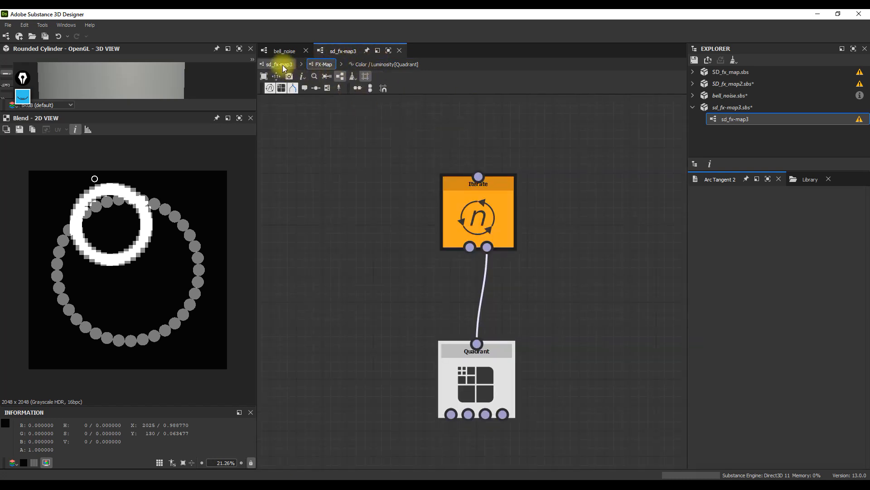
{"action": "left_click", "coordinate": [281, 64]}
{"action": "key", "text": "space"}
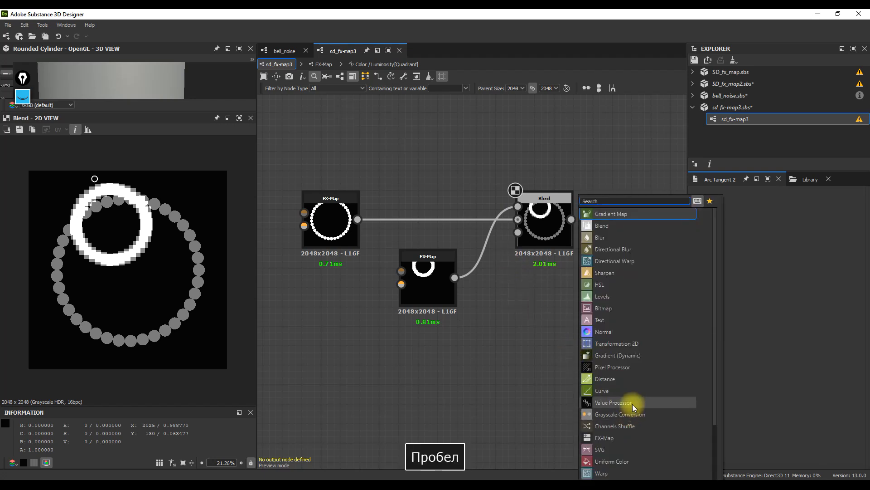
{"action": "left_click", "coordinate": [612, 402]}
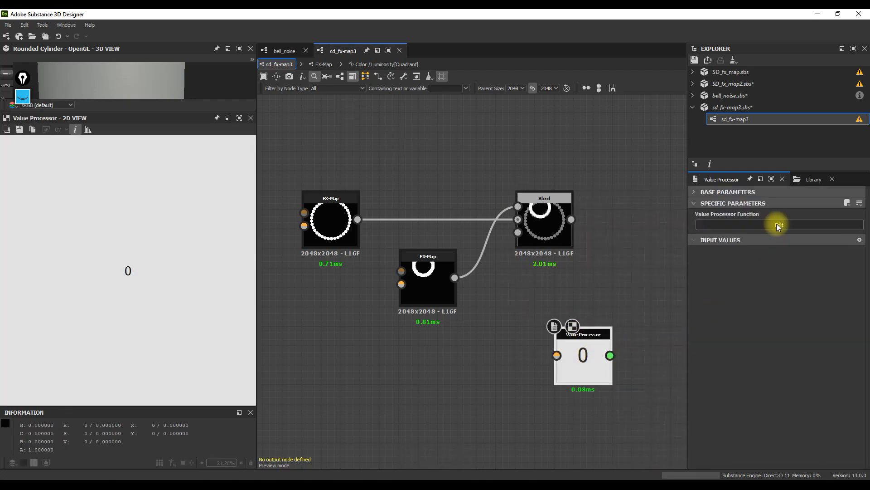
{"action": "left_click", "coordinate": [776, 224]}
Step: Add a Float2 node to the function and feed it into a new Arc Tangent 2 node
{"action": "key", "text": "space"}
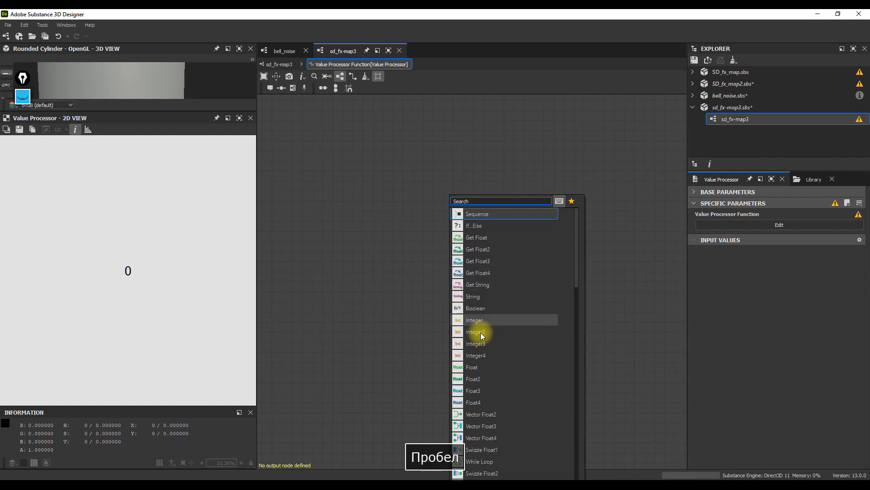
{"action": "left_click", "coordinate": [481, 379]}
{"action": "left_click_drag", "start_coordinate": [473, 278], "coordinate": [495, 278]}
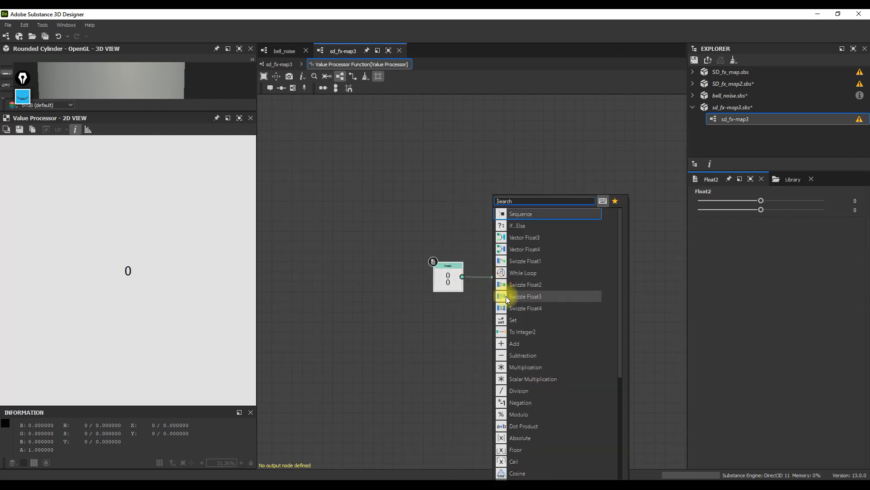
{"action": "scroll", "coordinate": [512, 318], "scroll_direction": "down", "scroll_amount": 3}
{"action": "left_click", "coordinate": [529, 380]}
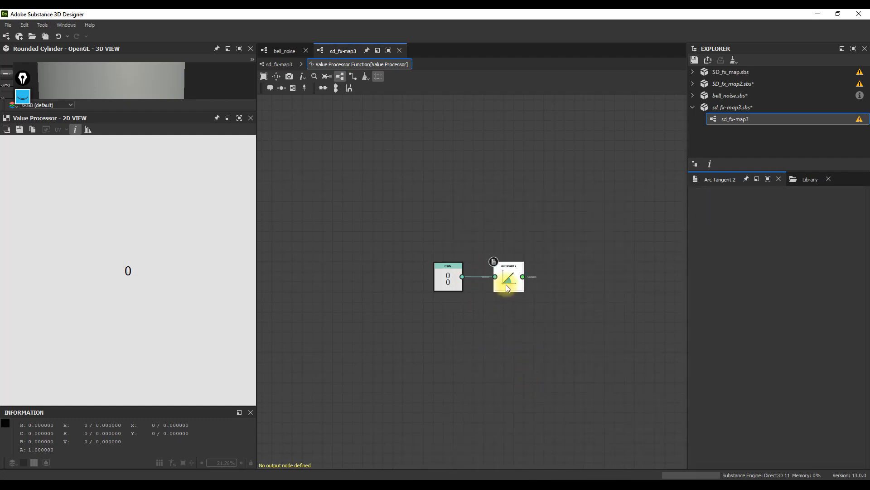
{"action": "scroll", "coordinate": [501, 282], "scroll_direction": "up", "scroll_amount": 4}
{"action": "left_click", "coordinate": [394, 272]}
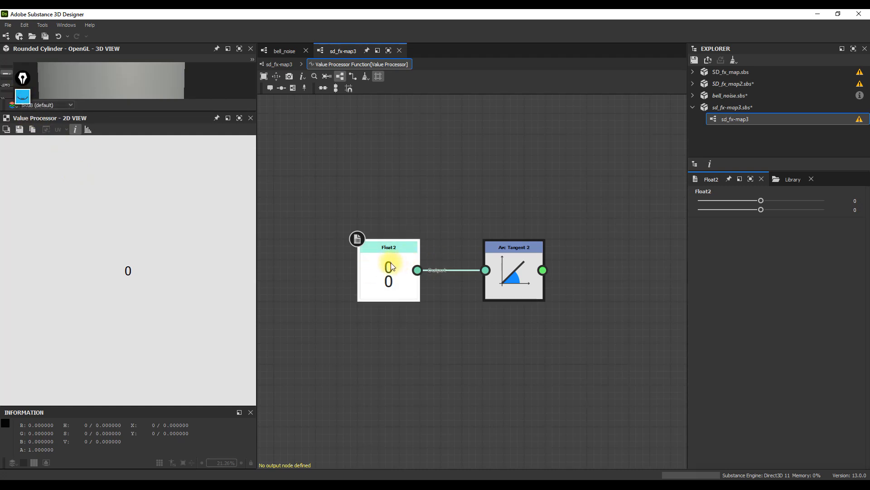
Step: Clear the old pen annotations and sketch X and Y axes with a point at 1, 1 and its 45-degree angle
{"action": "left_click", "coordinate": [23, 98]}
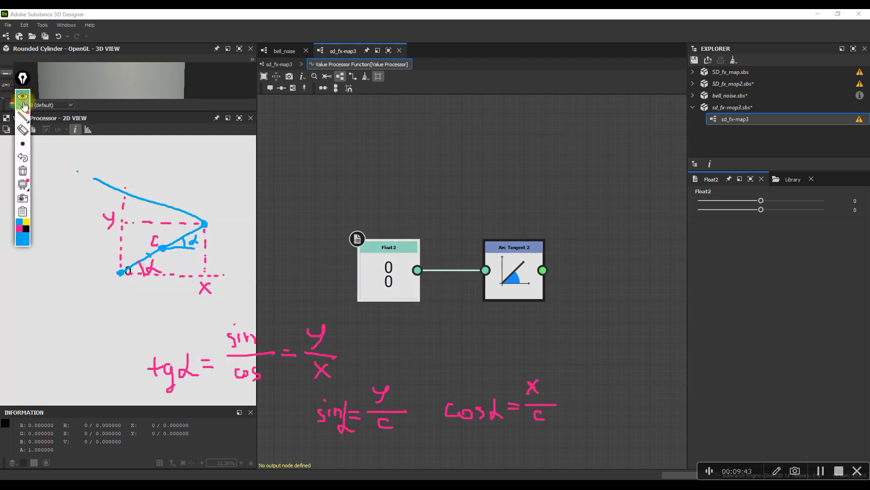
{"action": "left_click", "coordinate": [23, 193]}
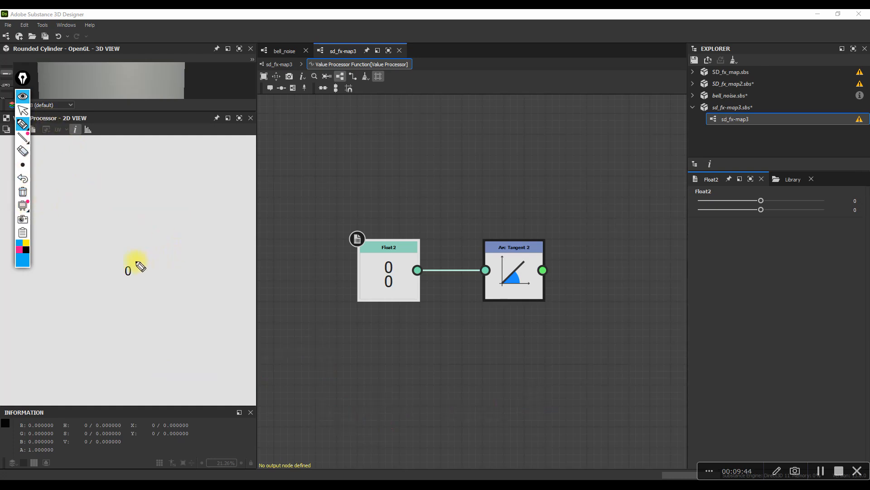
{"action": "left_click", "coordinate": [23, 128]}
{"action": "left_click_drag", "start_coordinate": [124, 271], "coordinate": [308, 254]}
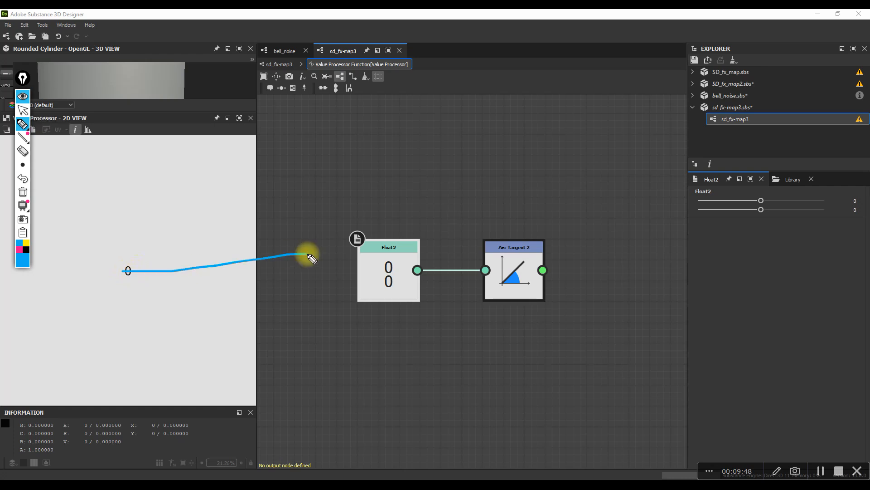
{"action": "key", "text": "ctrl+z"}
{"action": "left_click_drag", "start_coordinate": [124, 270], "coordinate": [111, 145]}
{"action": "mouse_move", "coordinate": [289, 265]}
{"action": "left_mouse_down"}
{"action": "mouse_move", "coordinate": [303, 277]}
{"action": "mouse_move", "coordinate": [286, 287]}
{"action": "left_mouse_up"}
{"action": "left_click_drag", "start_coordinate": [86, 137], "coordinate": [96, 144]}
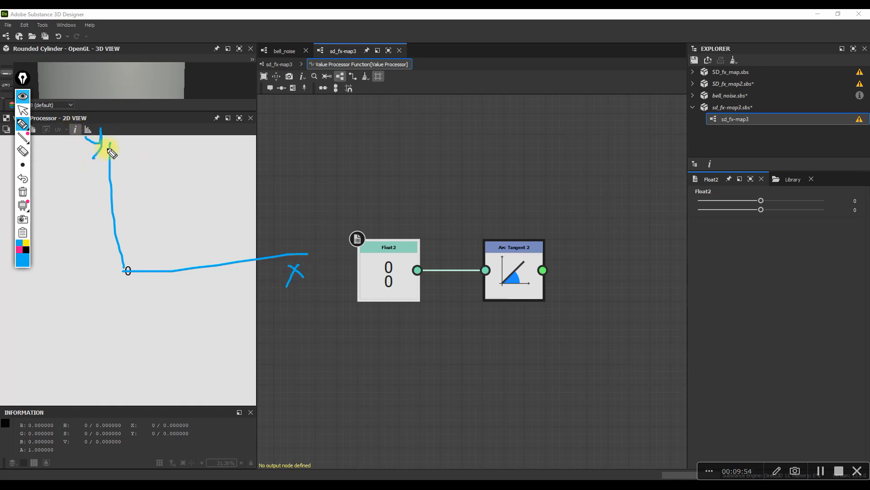
{"action": "left_click_drag", "start_coordinate": [292, 249], "coordinate": [295, 259]}
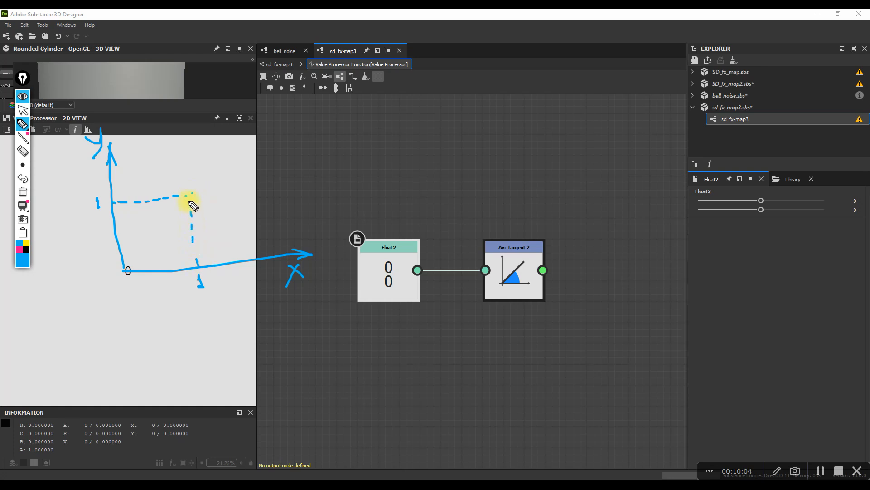
{"action": "left_click_drag", "start_coordinate": [125, 269], "coordinate": [184, 202]}
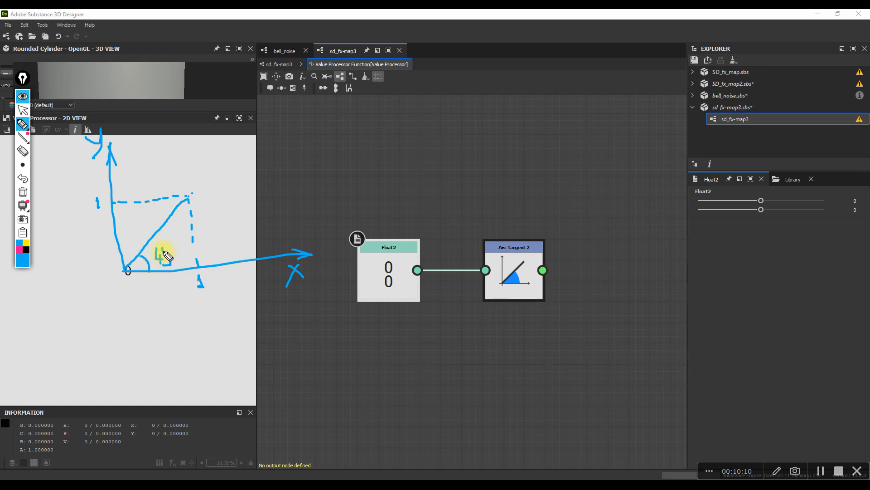
{"action": "left_click", "coordinate": [22, 110]}
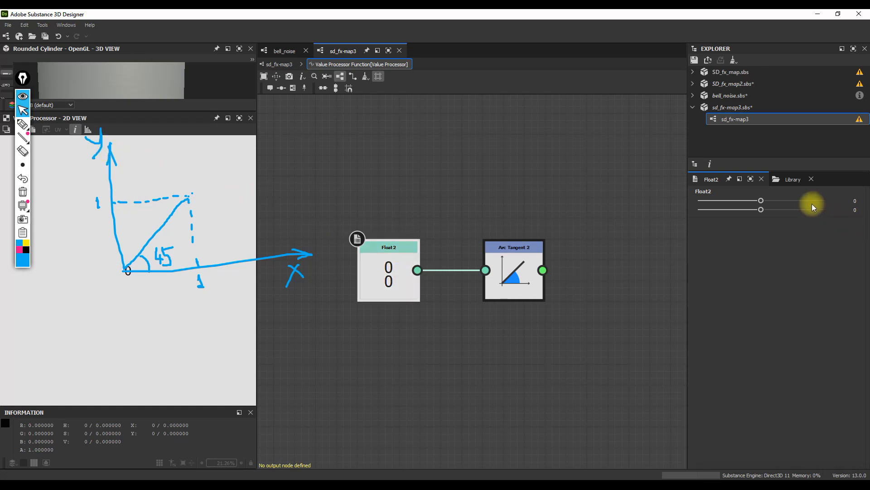
Step: Set both Float2 values to 1, make Arc Tangent 2 the output node, and hide the pen annotations
{"action": "left_click_drag", "start_coordinate": [770, 200], "coordinate": [787, 200]}
{"action": "left_click", "coordinate": [847, 200]}
{"action": "type", "text": "1"}
{"action": "key", "text": "Tab"}
{"action": "type", "text": "1"}
{"action": "key", "text": "Tab"}
{"action": "right_click", "coordinate": [522, 267]}
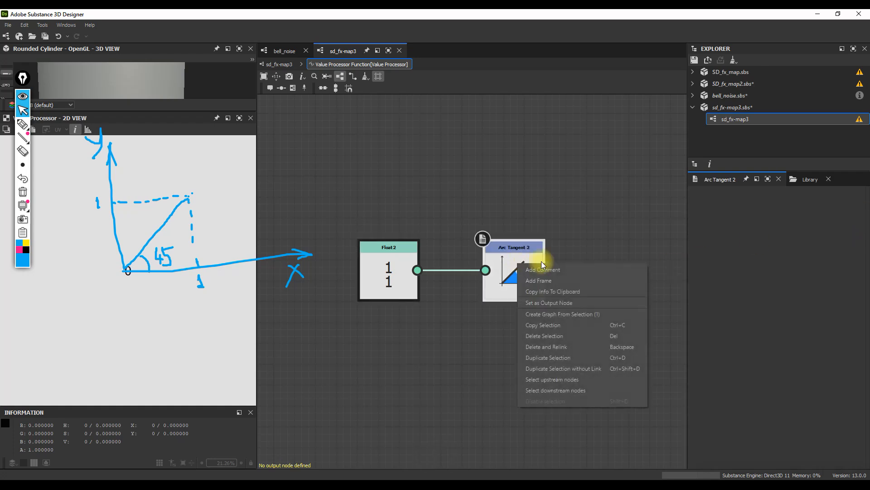
{"action": "left_click", "coordinate": [554, 301]}
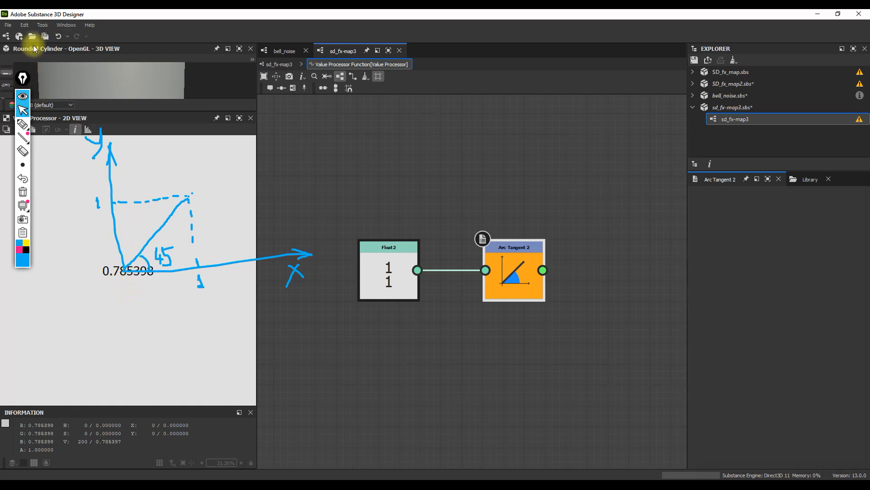
{"action": "left_click", "coordinate": [22, 97]}
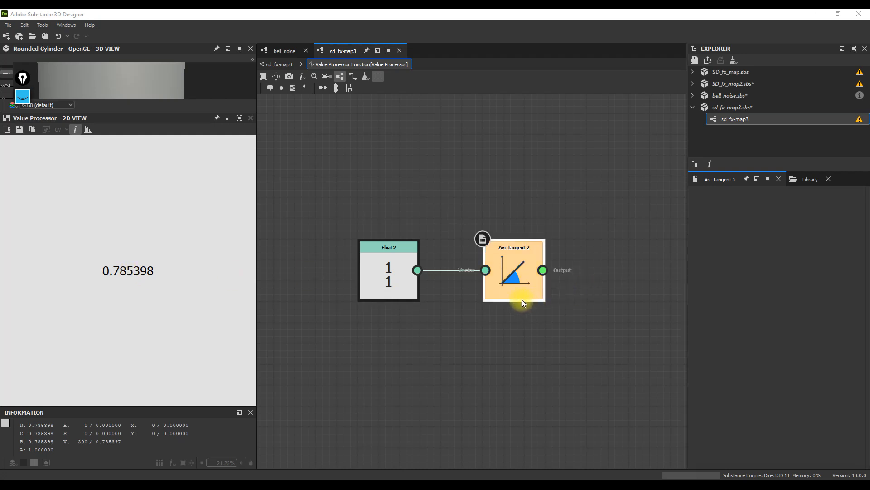
Step: Add a 2Pi node, divide the Arc Tangent 2 result by it in a Division node, and make Division the output
{"action": "scroll", "coordinate": [543, 297], "scroll_direction": "down", "scroll_amount": 1}
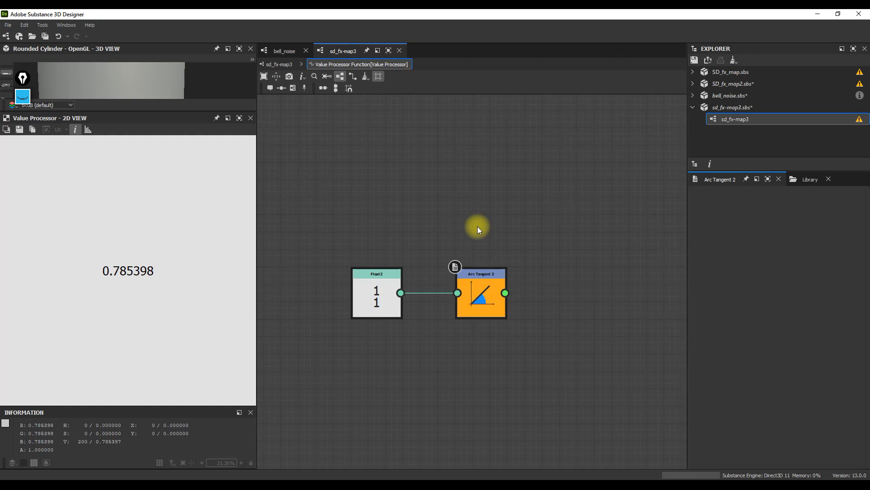
{"action": "key", "text": "space"}
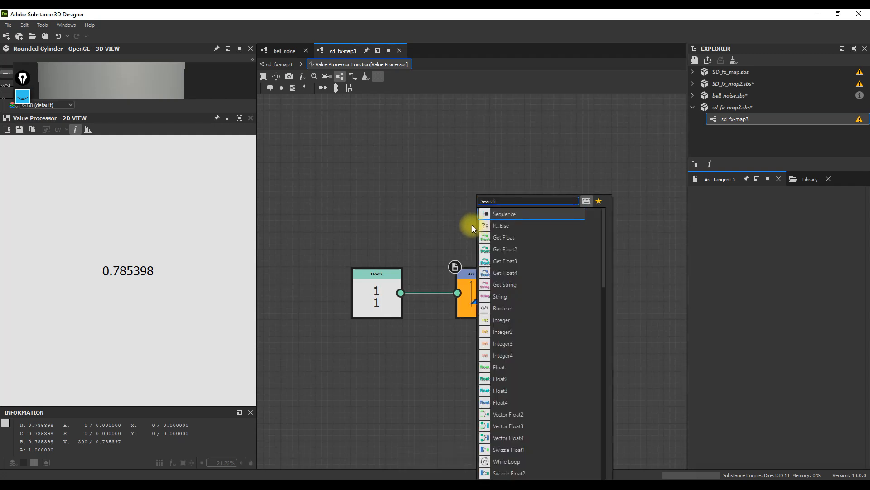
{"action": "left_click", "coordinate": [482, 236]}
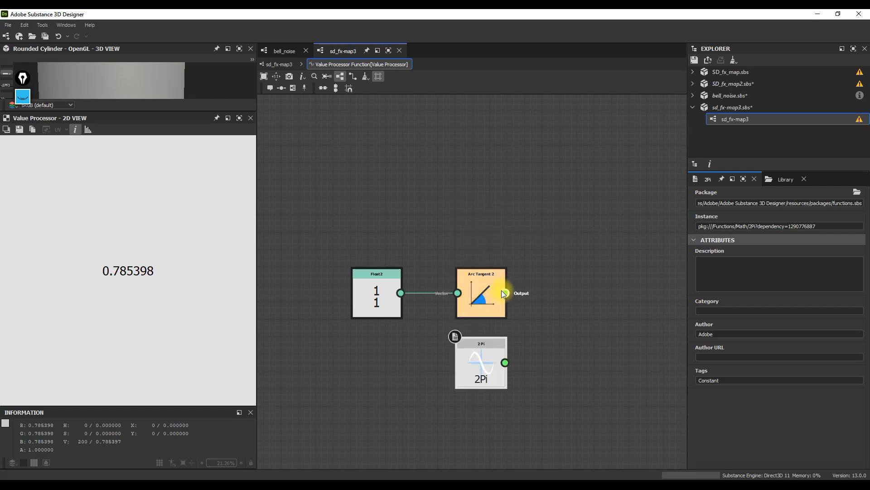
{"action": "left_click_drag", "start_coordinate": [506, 293], "coordinate": [525, 294]}
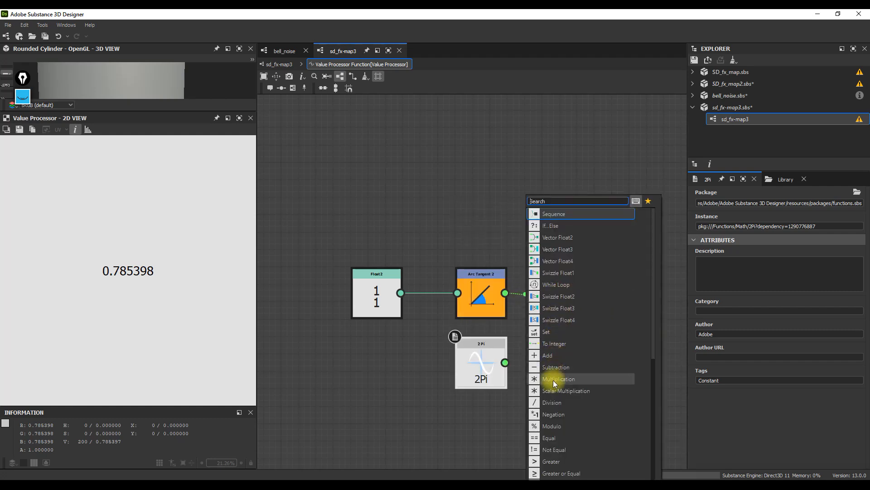
{"action": "left_click", "coordinate": [552, 402]}
{"action": "left_click_drag", "start_coordinate": [506, 362], "coordinate": [559, 299]}
{"action": "right_click", "coordinate": [559, 299]}
{"action": "left_click", "coordinate": [586, 338]}
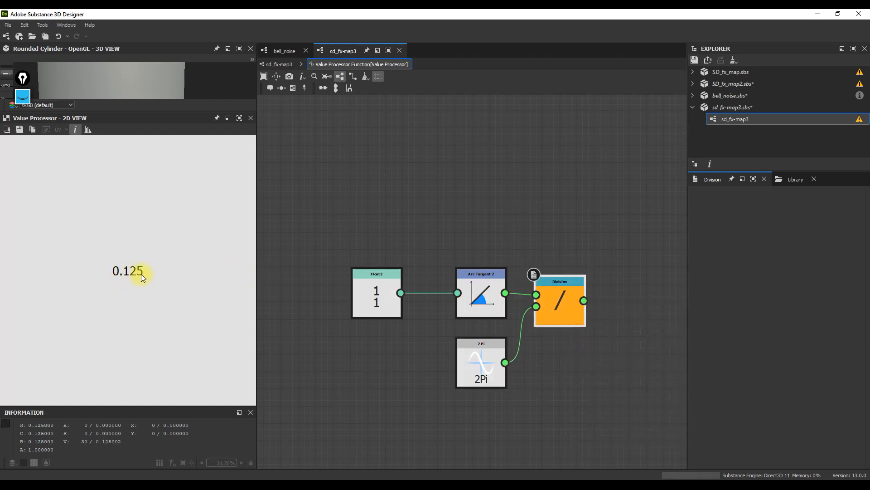
{"action": "left_click_drag", "start_coordinate": [566, 311], "coordinate": [575, 305]}
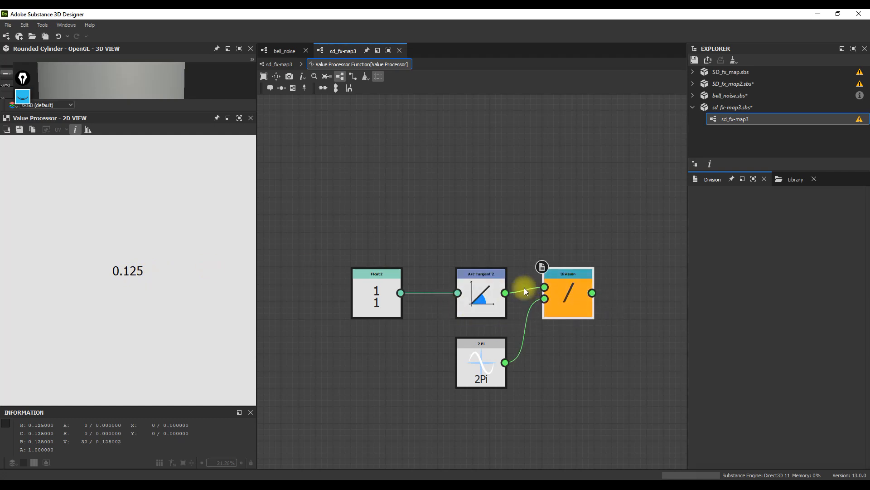
{"action": "middle_click_drag", "start_coordinate": [552, 302], "coordinate": [516, 269]}
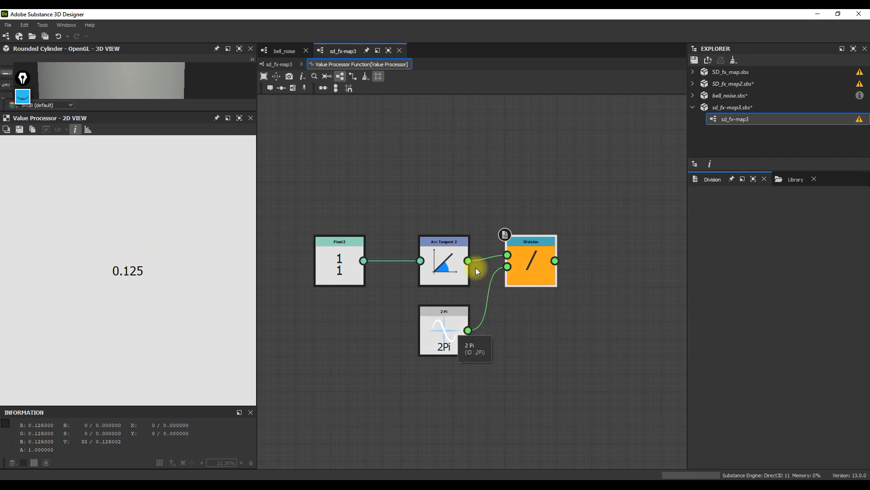
Step: Copy the Arc Tangent 2, 2Pi and Division nodes, and open the Color / Luminosity function of the lower FX-Map's Quadrant
{"action": "left_click", "coordinate": [445, 254]}
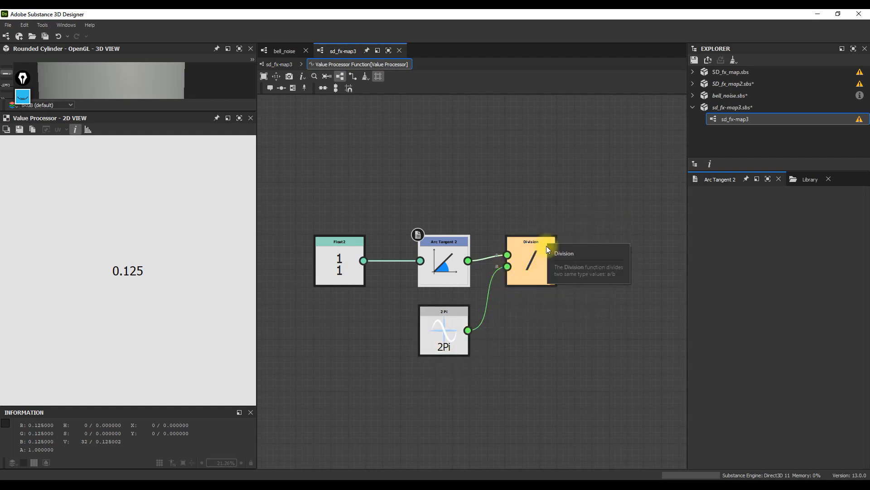
{"action": "left_click_drag", "start_coordinate": [587, 216], "coordinate": [399, 373]}
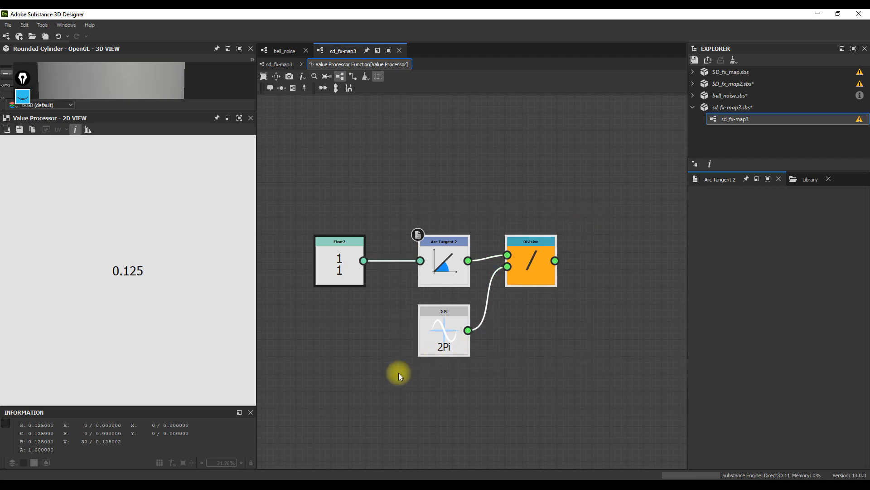
{"action": "key", "text": "ctrl+c"}
{"action": "left_click", "coordinate": [280, 64]}
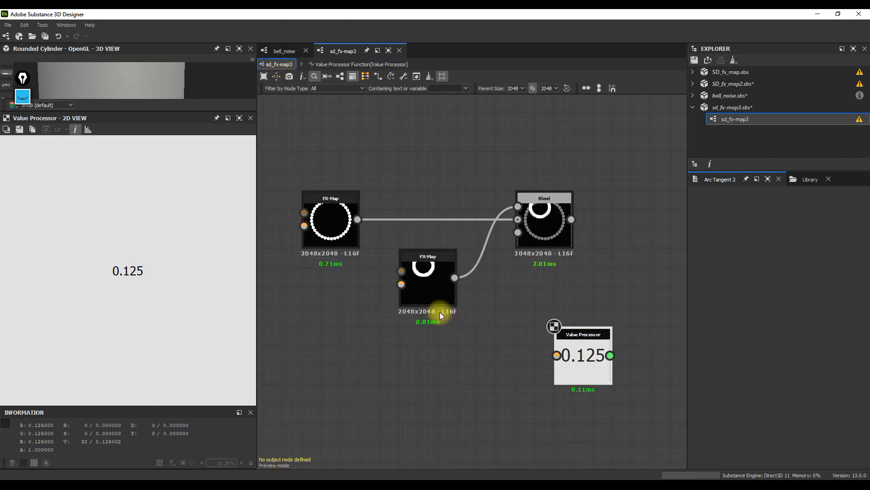
{"action": "left_click", "coordinate": [448, 281]}
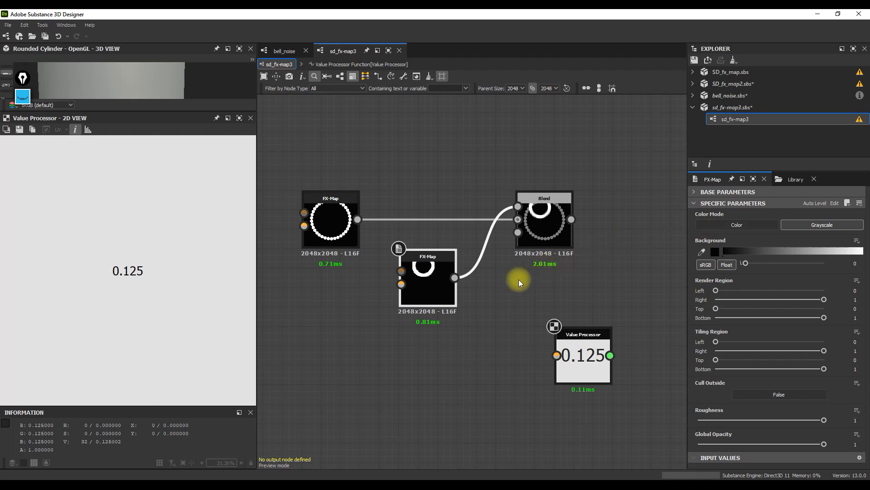
{"action": "key", "text": "ctrl+e"}
{"action": "left_click", "coordinate": [477, 399]}
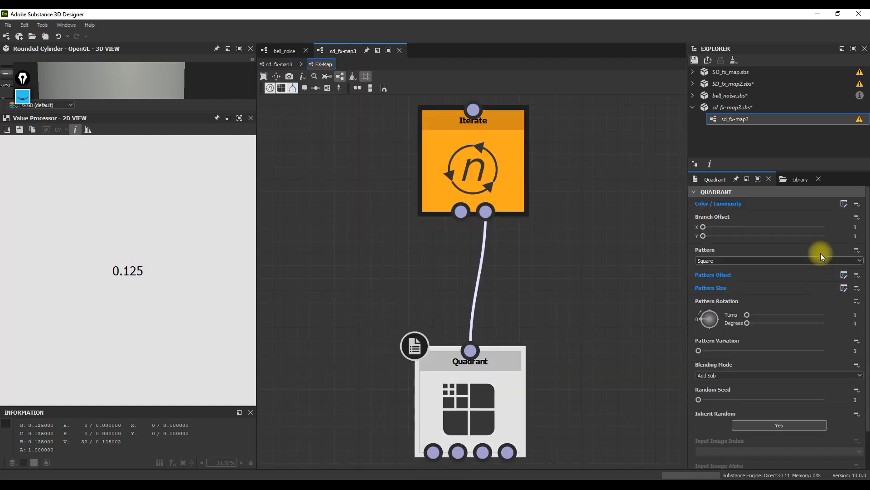
{"action": "left_click", "coordinate": [844, 204]}
Step: Paste the copied nodes into the function and place them between the tg_a row and the constant 1 node
{"action": "scroll", "coordinate": [494, 307], "scroll_direction": "down", "scroll_amount": 4}
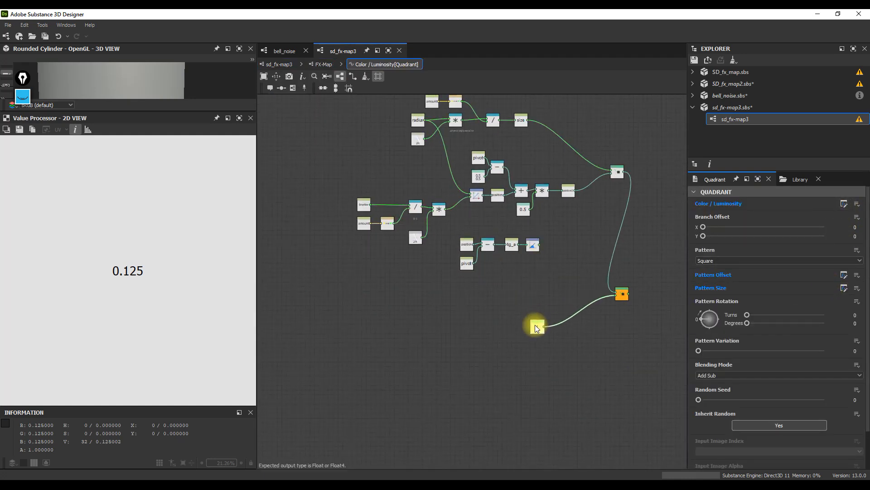
{"action": "key", "text": "ctrl+v"}
{"action": "scroll", "coordinate": [493, 284], "scroll_direction": "up", "scroll_amount": 3}
{"action": "left_click_drag", "start_coordinate": [482, 263], "coordinate": [571, 281]}
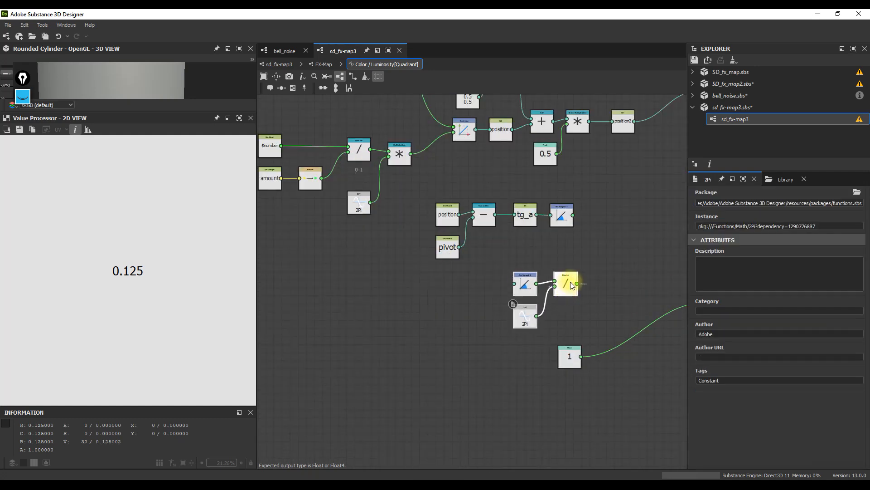
{"action": "scroll", "coordinate": [570, 282], "scroll_direction": "up", "scroll_amount": 3}
{"action": "middle_click_drag", "start_coordinate": [570, 282], "coordinate": [515, 275]}
Step: Delete the duplicate Arc Tangent 2 node from the pasted group
{"action": "left_click", "coordinate": [432, 279]}
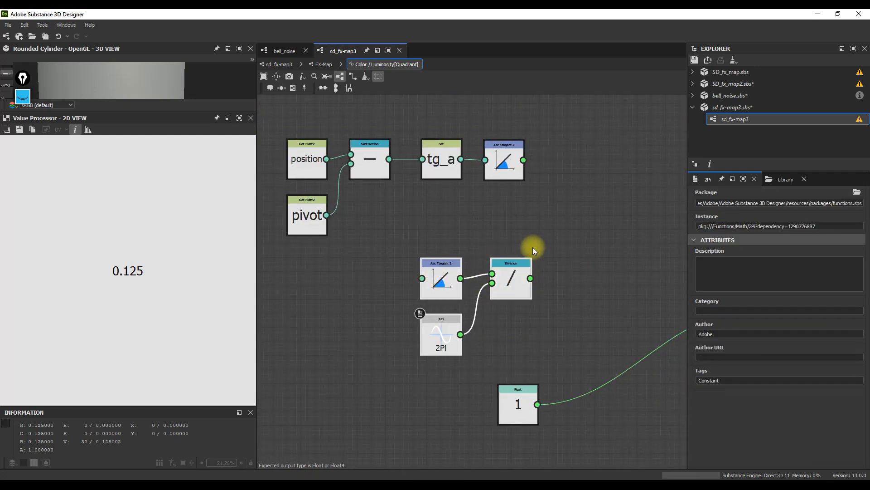
{"action": "left_click_drag", "start_coordinate": [493, 274], "coordinate": [493, 274]}
{"action": "left_click", "coordinate": [462, 238]}
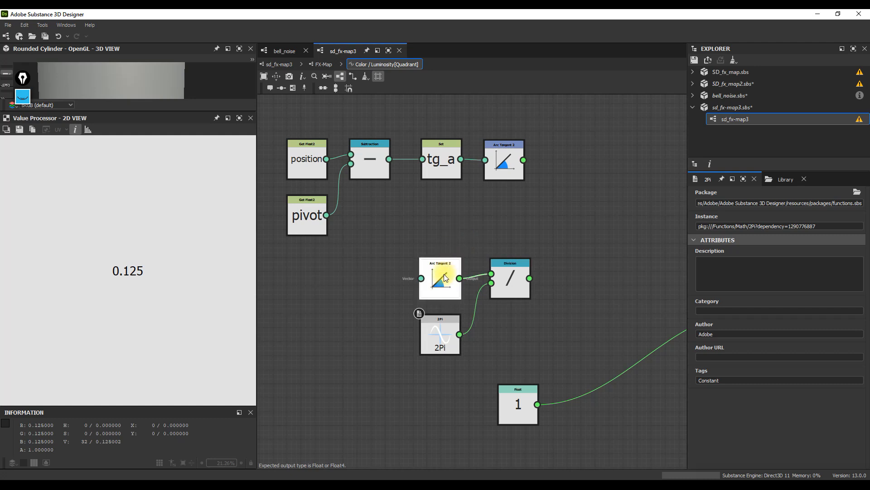
{"action": "left_click", "coordinate": [445, 278]}
{"action": "key", "text": "Delete"}
Step: Move the 2Pi and Division nodes beside the remaining Arc Tangent 2 node and connect its output to Division's first input
{"action": "left_click_drag", "start_coordinate": [558, 241], "coordinate": [453, 327]}
{"action": "left_click_drag", "start_coordinate": [514, 270], "coordinate": [579, 172]}
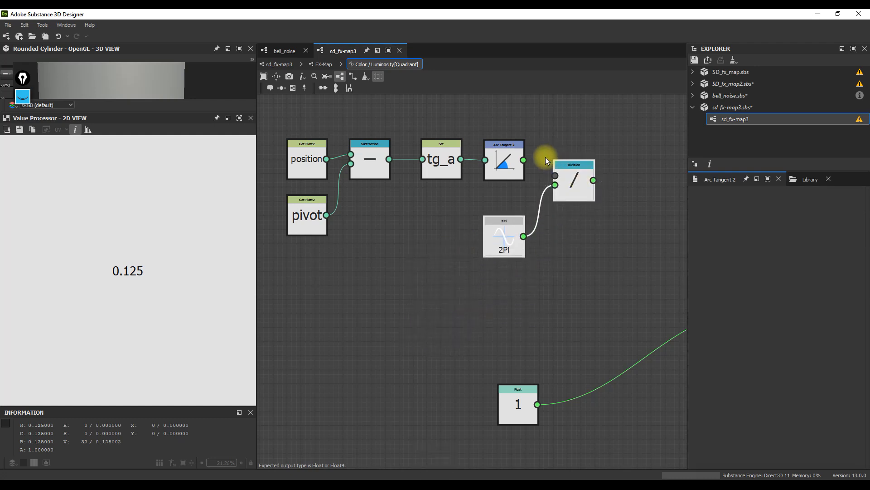
{"action": "left_click_drag", "start_coordinate": [524, 161], "coordinate": [574, 186]}
{"action": "key", "text": "ctrl+z"}
{"action": "left_click_drag", "start_coordinate": [524, 161], "coordinate": [565, 170]}
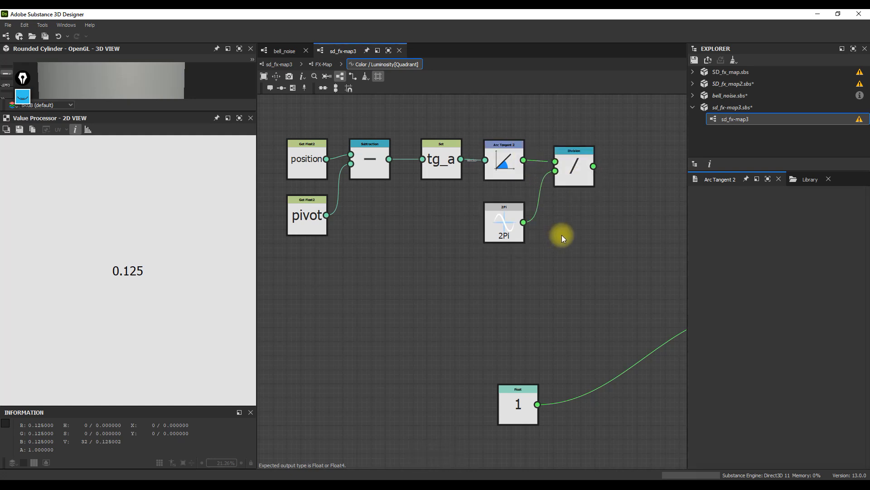
Step: Attach a comment reading "угол 0-1" to the Division node in the angle row
{"action": "scroll", "coordinate": [560, 238], "scroll_direction": "down", "scroll_amount": 2}
{"action": "left_click", "coordinate": [497, 216]}
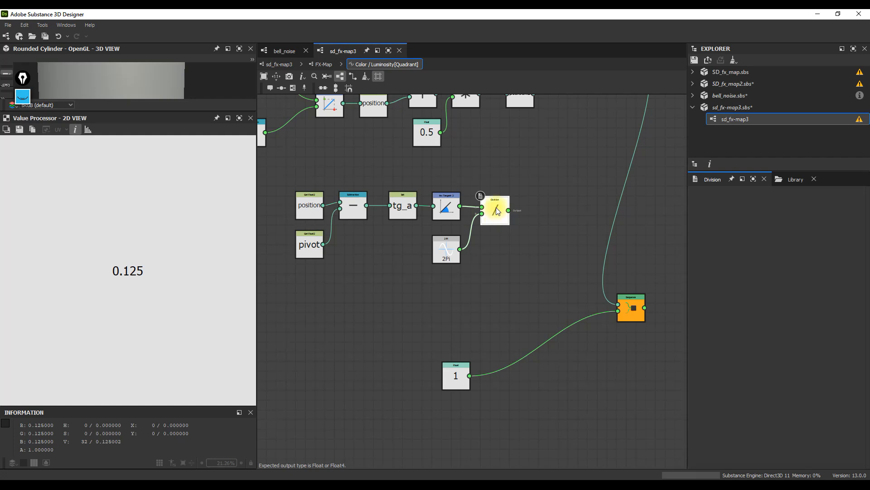
{"action": "right_click", "coordinate": [496, 211]}
{"action": "left_click", "coordinate": [530, 216]}
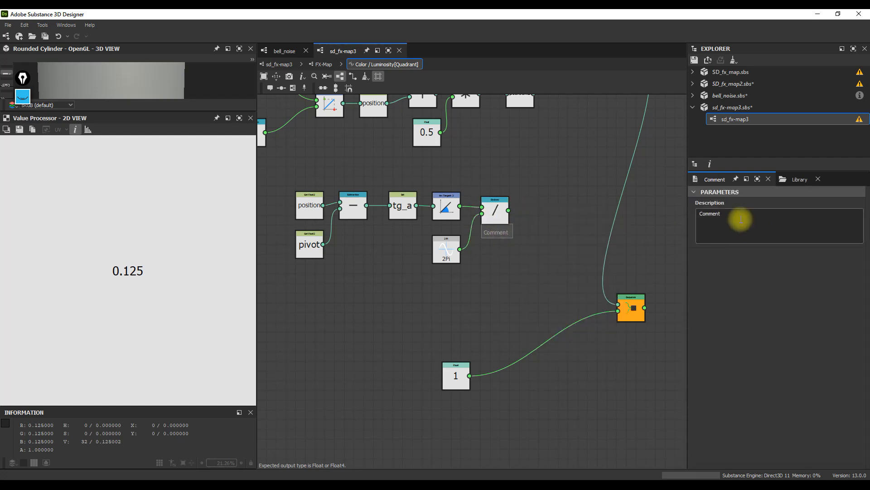
{"action": "left_click_drag", "start_coordinate": [745, 221], "coordinate": [654, 197]}
{"action": "type", "text": "euj"}
{"action": "key", "text": "BackSpace"}
{"action": "key", "text": "BackSpace"}
{"action": "key", "text": "BackSpace"}
{"action": "type", "text": "угол "}
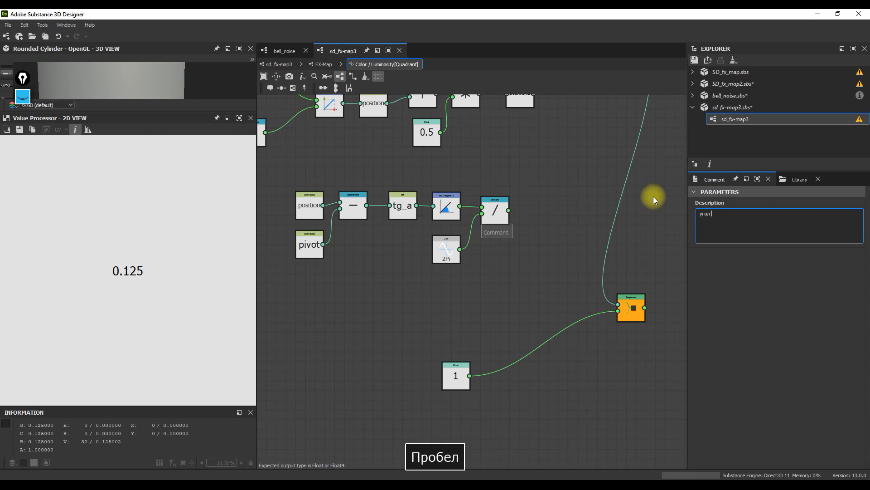
{"action": "type", "text": "0-1"}
{"action": "left_click", "coordinate": [554, 186]}
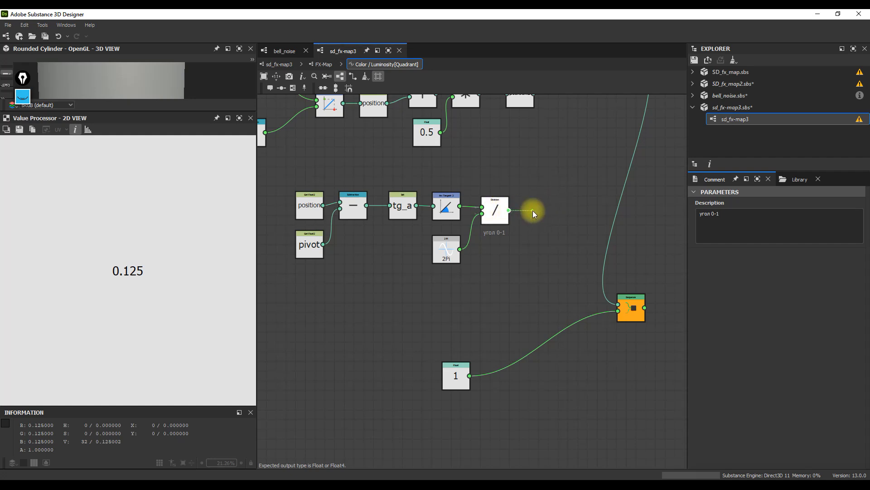
Step: Add a Set node fed by the Division output and name its variable "angle"
{"action": "left_click_drag", "start_coordinate": [532, 211], "coordinate": [532, 210]}
{"action": "type", "text": "ыуе"}
{"action": "key", "text": "BackSpace"}
{"action": "key", "text": "BackSpace"}
{"action": "key", "text": "BackSpace"}
{"action": "type", "text": "set"}
{"action": "left_click", "coordinate": [572, 211]}
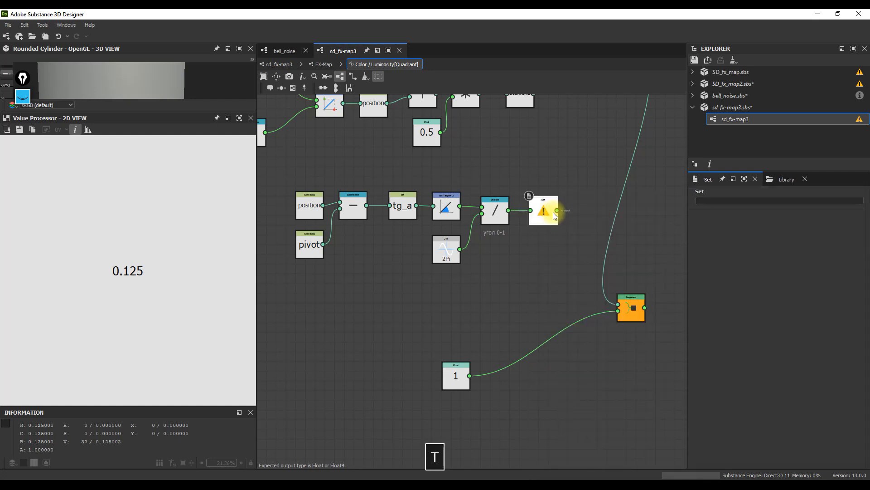
{"action": "left_click", "coordinate": [713, 202]}
{"action": "type", "text": "angle"}
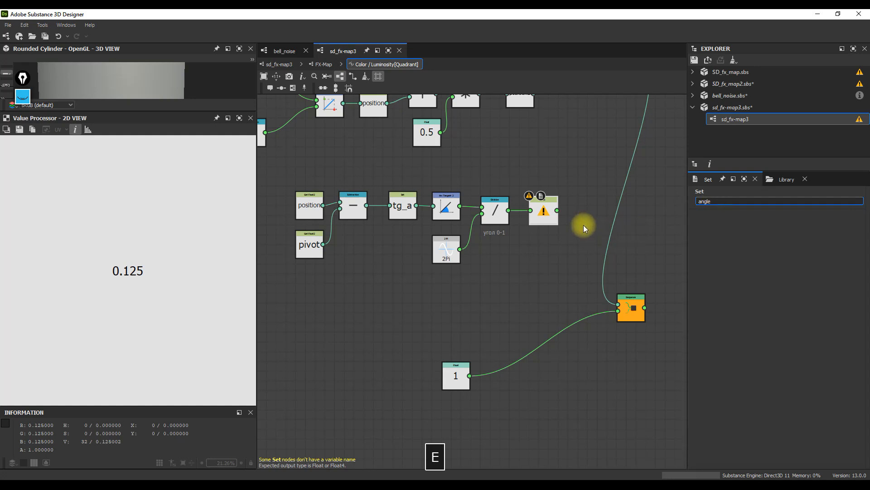
Step: Insert a Sequence node between the upper Sequence and the output Sequence, with the angle Set node wired to its second input
{"action": "scroll", "coordinate": [583, 225], "scroll_direction": "down", "scroll_amount": 2}
{"action": "left_click_drag", "start_coordinate": [563, 155], "coordinate": [581, 224]}
{"action": "left_click", "coordinate": [612, 213]}
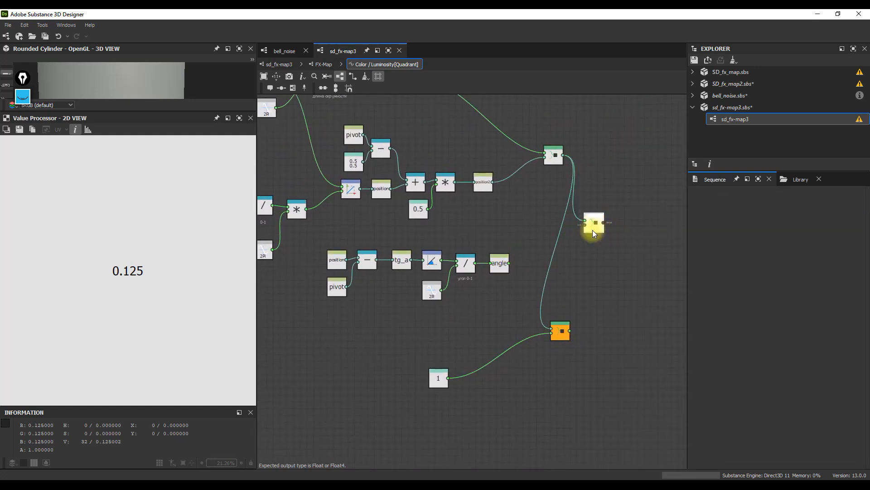
{"action": "left_click_drag", "start_coordinate": [509, 263], "coordinate": [552, 327]}
{"action": "left_click_drag", "start_coordinate": [587, 236], "coordinate": [571, 253]}
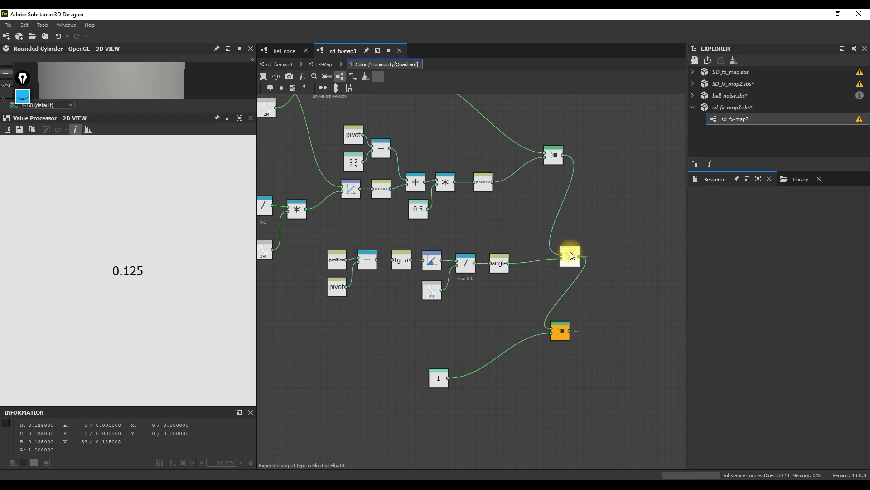
Step: Tidy the function by lining up the size, position and angle Set nodes and spacing out the Sequence nodes
{"action": "scroll", "coordinate": [570, 252], "scroll_direction": "down", "scroll_amount": 2}
{"action": "middle_click_drag", "start_coordinate": [563, 229], "coordinate": [553, 242]}
{"action": "left_click_drag", "start_coordinate": [550, 195], "coordinate": [569, 182]}
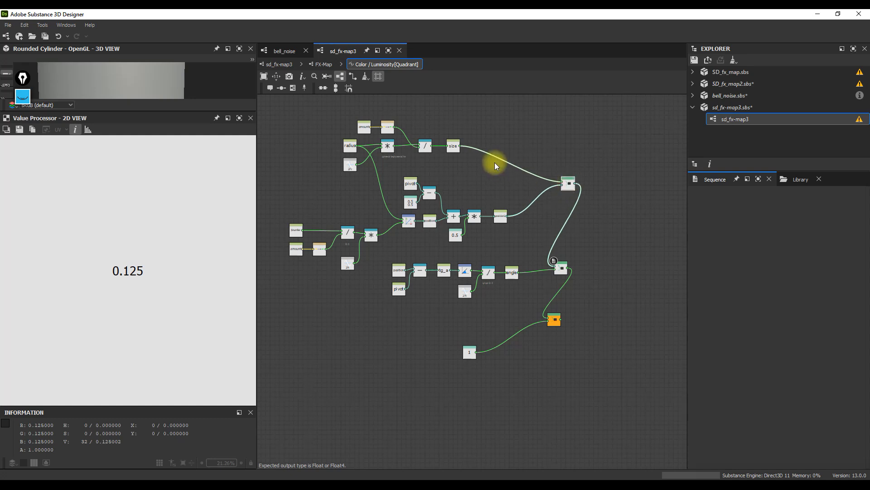
{"action": "left_click_drag", "start_coordinate": [453, 150], "coordinate": [513, 155]}
{"action": "left_click_drag", "start_coordinate": [504, 210], "coordinate": [514, 209]}
{"action": "left_click_drag", "start_coordinate": [511, 271], "coordinate": [516, 271]}
{"action": "left_click_drag", "start_coordinate": [553, 319], "coordinate": [562, 356]}
{"action": "scroll", "coordinate": [516, 282], "scroll_direction": "up", "scroll_amount": 2}
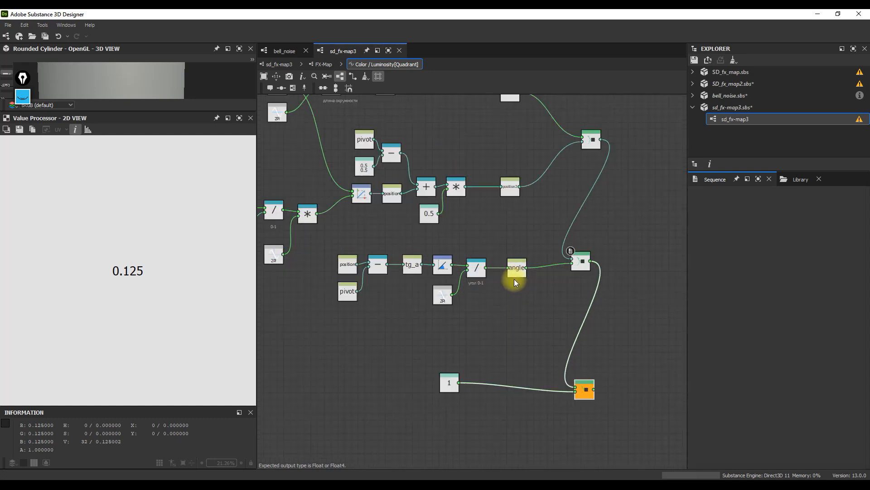
Step: Return to the FX-Map graph and create an empty function for the Quadrant's Pattern Rotation
{"action": "left_click", "coordinate": [323, 66]}
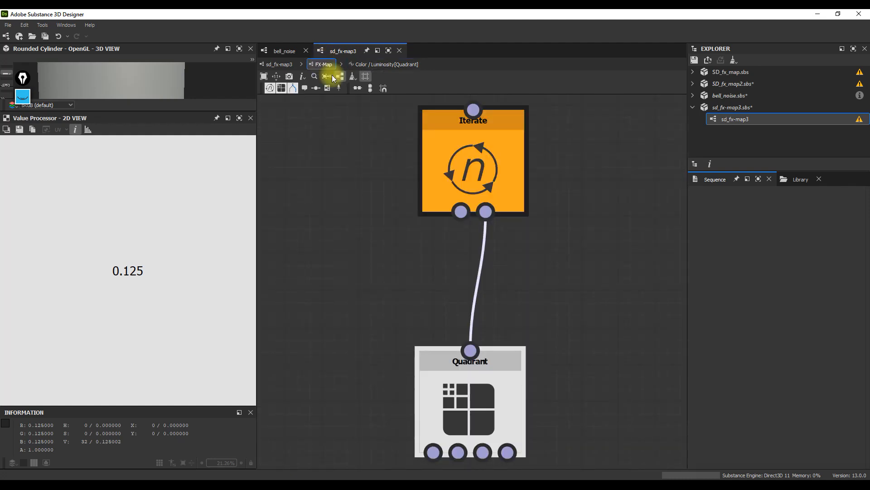
{"action": "left_click", "coordinate": [475, 390]}
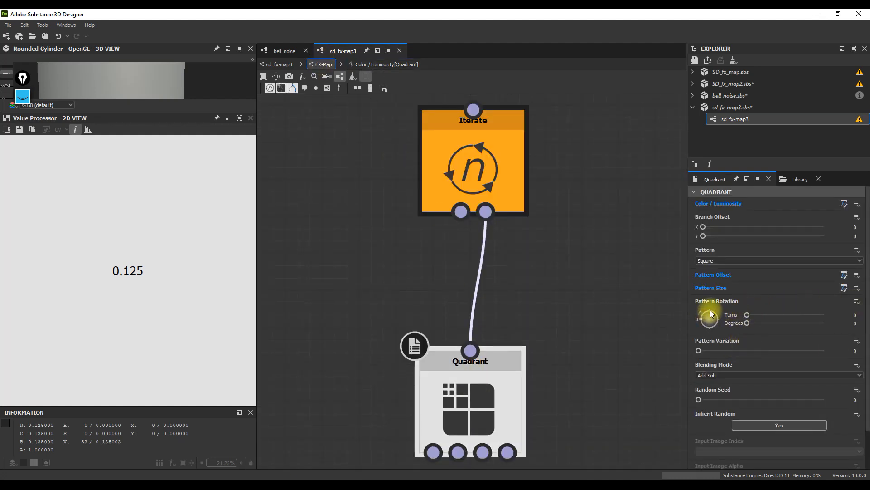
{"action": "left_click", "coordinate": [856, 301]}
{"action": "left_click", "coordinate": [820, 312]}
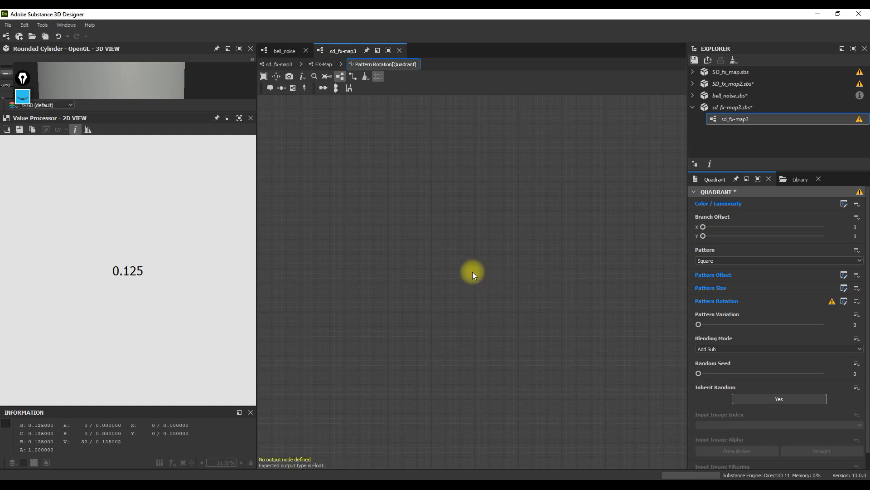
Step: Add a Get Float node reading the "angle" variable and set it as the function's output
{"action": "key", "text": "space"}
{"action": "type", "text": "get"}
{"action": "left_click", "coordinate": [516, 210]}
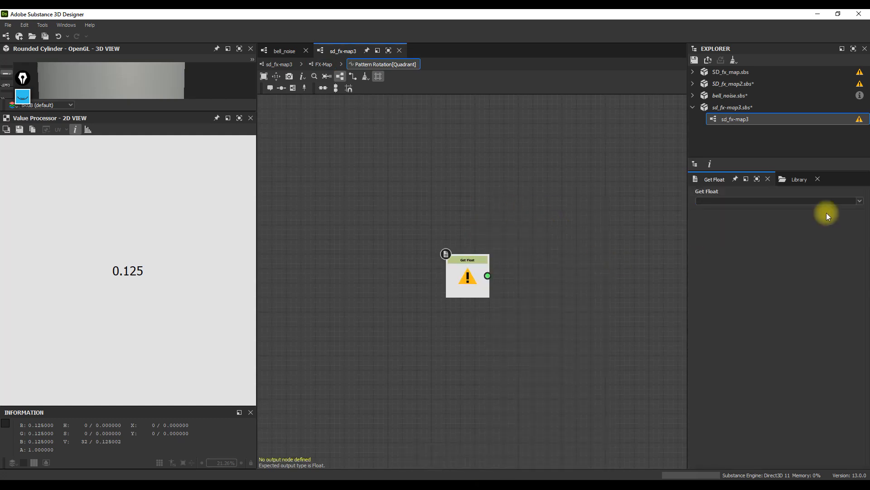
{"action": "left_click", "coordinate": [828, 200]}
{"action": "type", "text": "angle"}
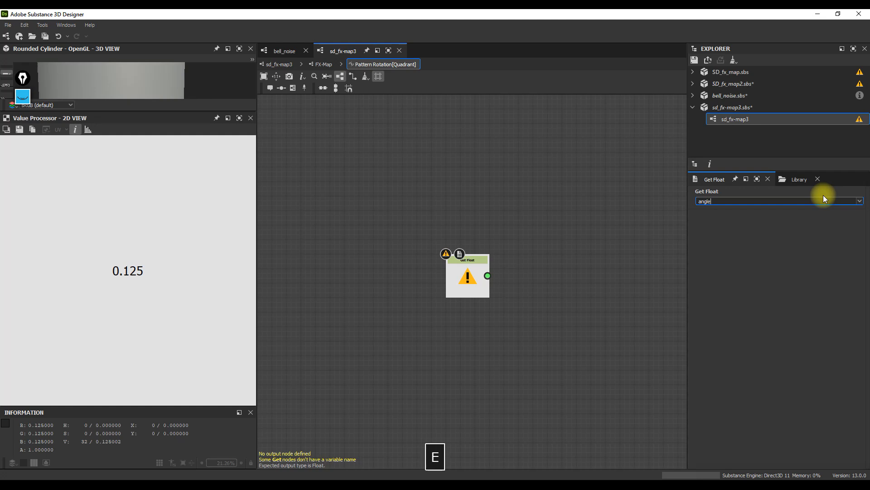
{"action": "key", "text": "Tab"}
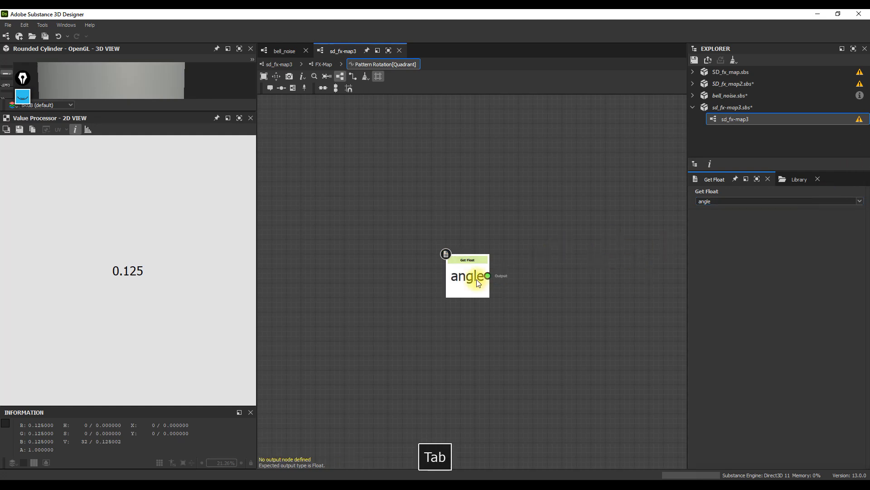
{"action": "right_click", "coordinate": [467, 273]}
{"action": "left_click", "coordinate": [503, 312]}
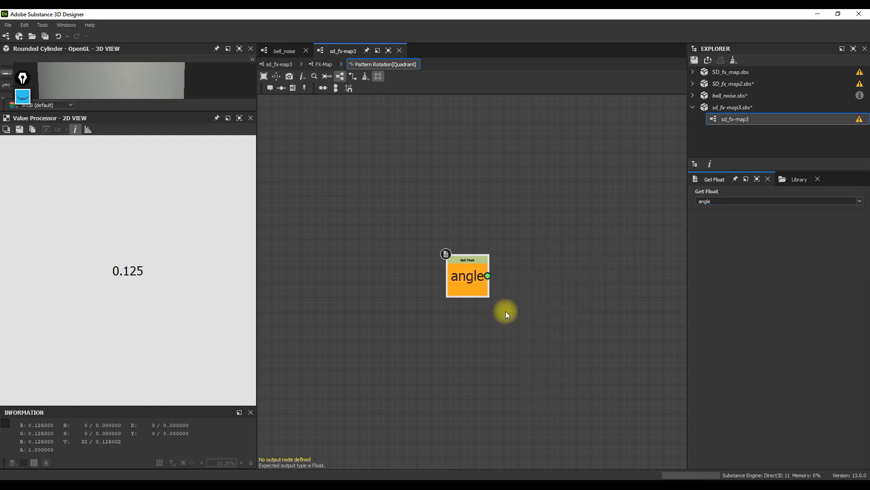
Step: Return to the sd_fx-map3 graph and inspect the lower FX-Map's rotated patterns in the 2D view
{"action": "left_click", "coordinate": [319, 64]}
{"action": "left_click", "coordinate": [283, 66]}
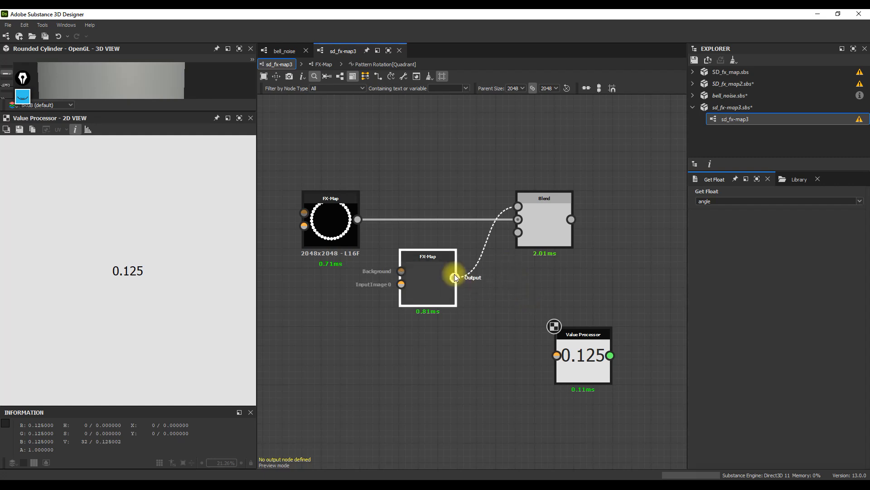
{"action": "double_click", "coordinate": [426, 276]}
{"action": "scroll", "coordinate": [160, 209], "scroll_direction": "up", "scroll_amount": 2}
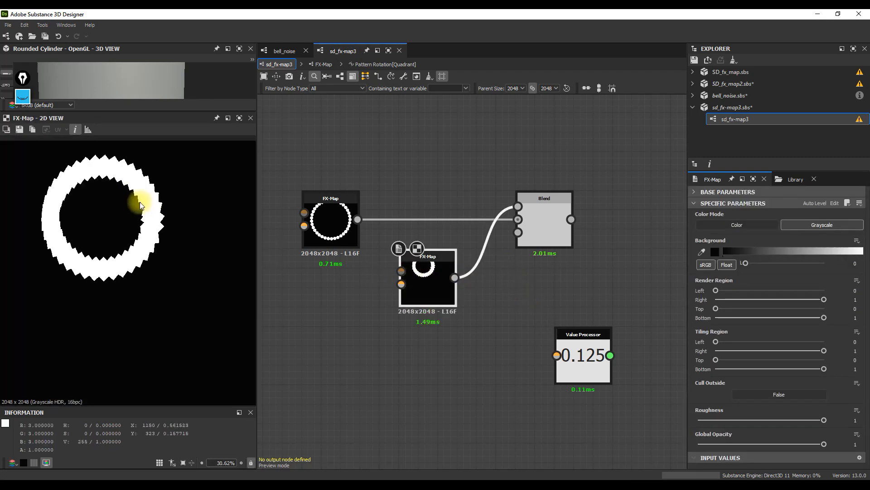
{"action": "middle_click_drag", "start_coordinate": [140, 204], "coordinate": [160, 232]}
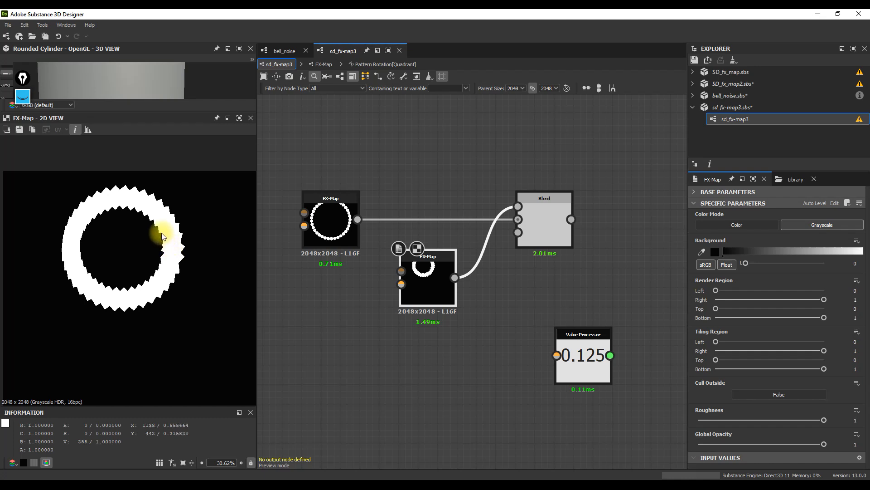
Step: Open the Pattern Size function of the lower FX-Map's Quadrant and space the Vector Float2 node away from the size node
{"action": "key", "text": "ctrl+e"}
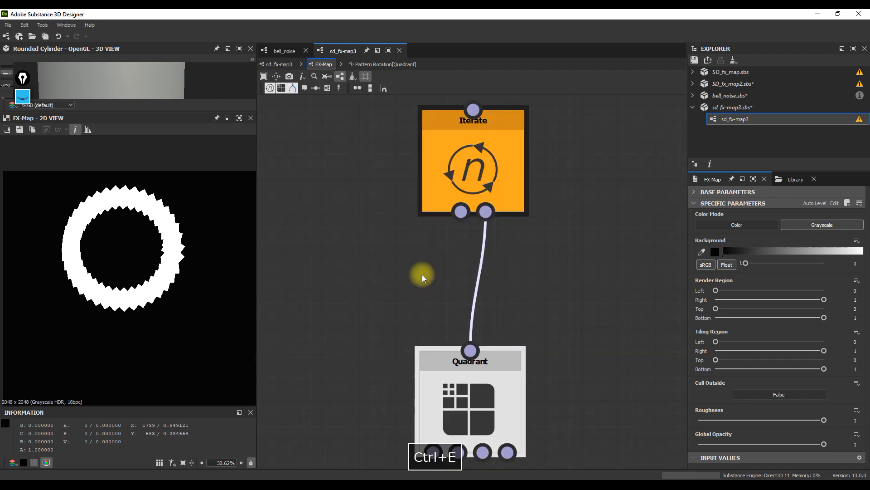
{"action": "left_click", "coordinate": [471, 399]}
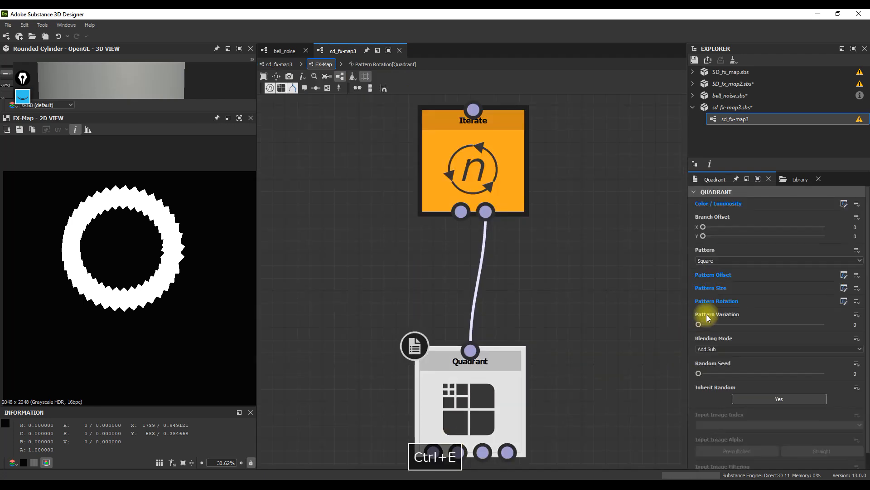
{"action": "left_click", "coordinate": [845, 288]}
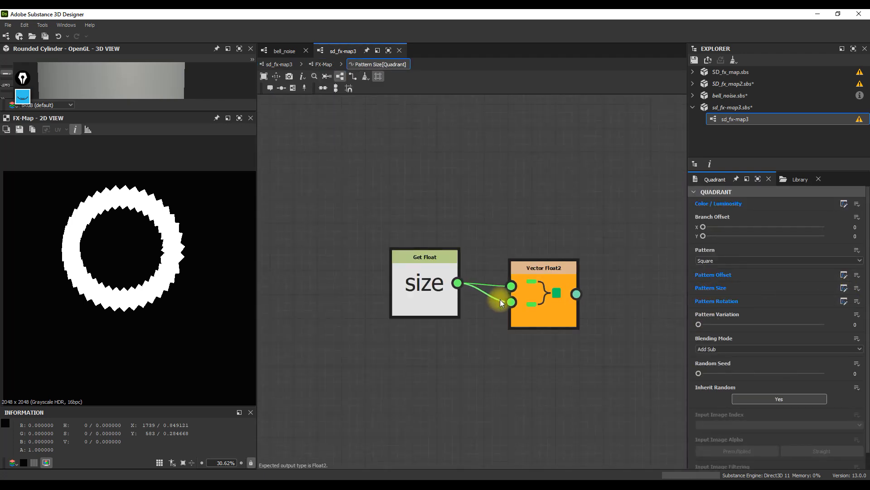
{"action": "left_click_drag", "start_coordinate": [558, 255], "coordinate": [582, 243]}
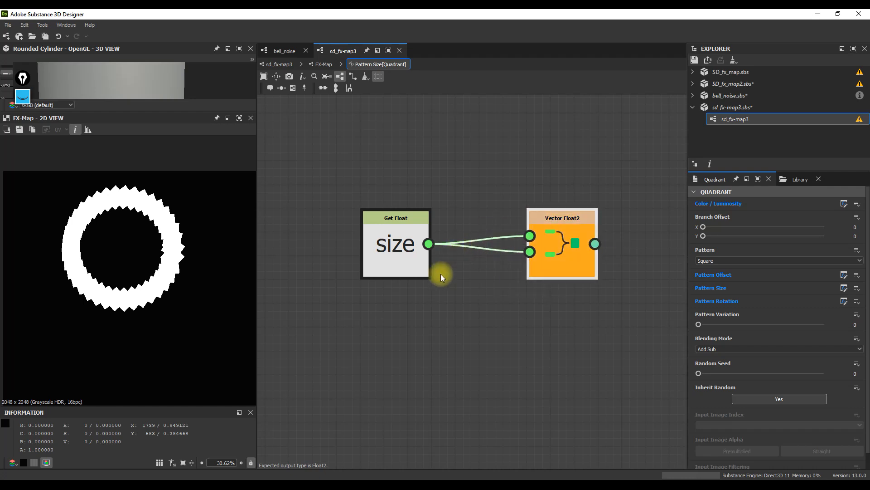
Step: Add a Float constant of 0.02 below the size node and connect it to the Vector Float2's second input
{"action": "left_click", "coordinate": [405, 310]}
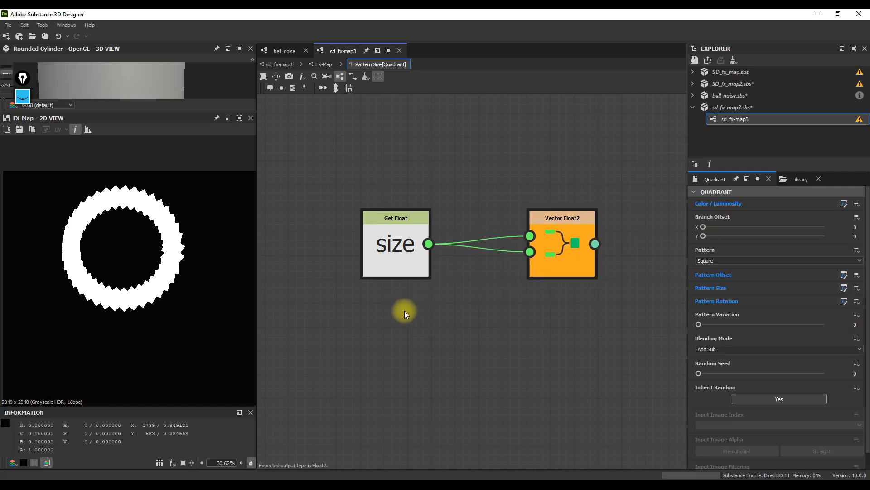
{"action": "key", "text": "space"}
{"action": "left_click", "coordinate": [439, 370]}
{"action": "left_click_drag", "start_coordinate": [407, 314], "coordinate": [408, 335]}
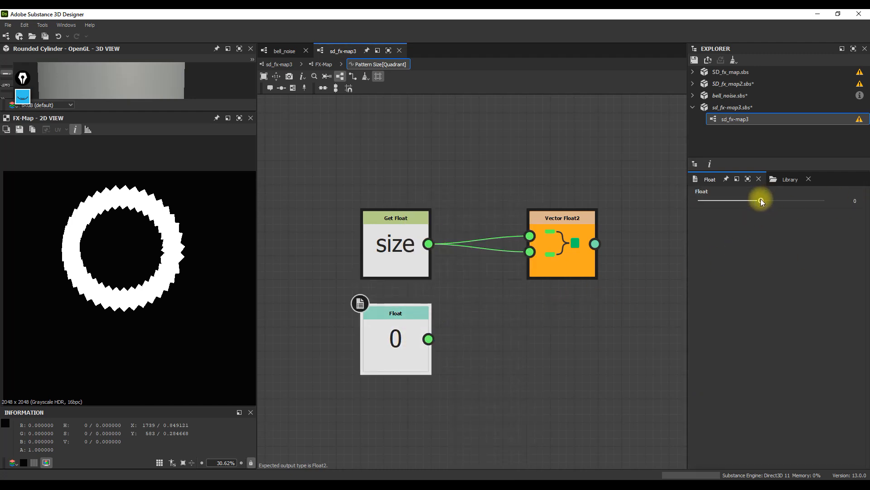
{"action": "left_click_drag", "start_coordinate": [761, 200], "coordinate": [762, 200]}
{"action": "left_click_drag", "start_coordinate": [428, 339], "coordinate": [530, 252]}
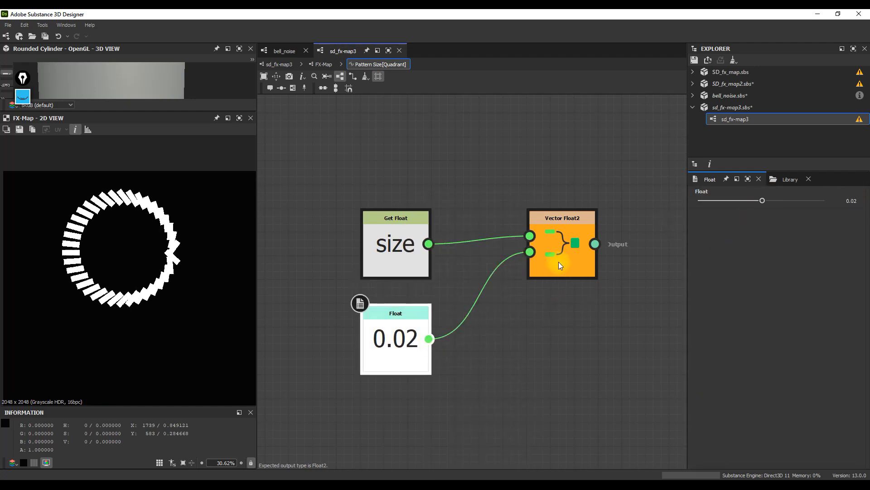
Step: Set the Float constant to 0.01 to make the patterns thinner
{"action": "double_click", "coordinate": [851, 200]}
{"action": "type", "text": "0.01"}
{"action": "key", "text": "Tab"}
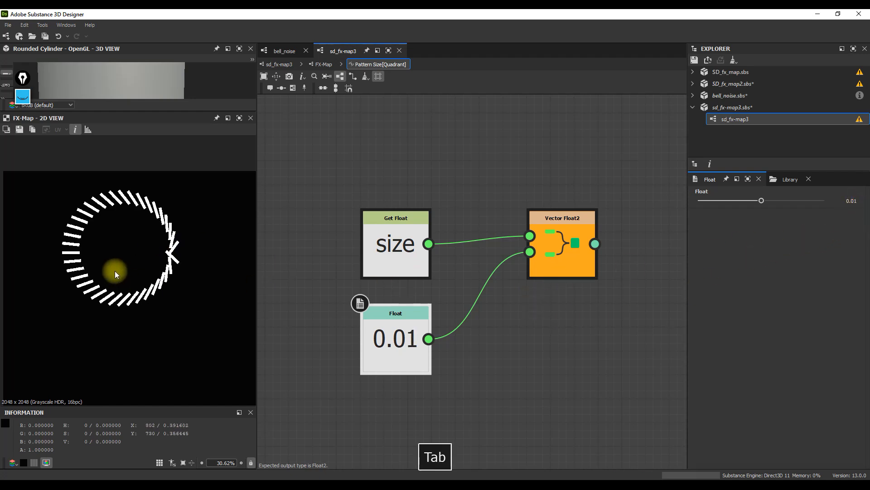
Step: Return to the sd_fx-map3 graph and view the whole Blend result in the 2D view
{"action": "left_click", "coordinate": [322, 66]}
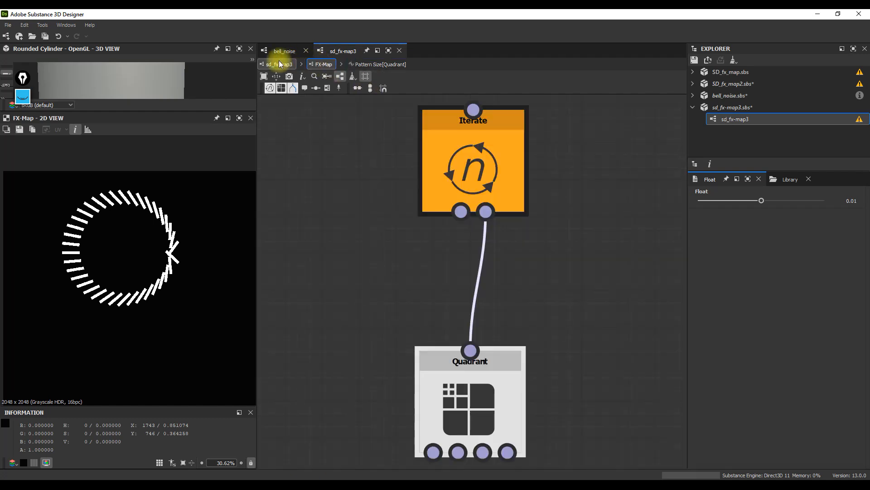
{"action": "left_click", "coordinate": [277, 64]}
{"action": "left_click", "coordinate": [545, 216]}
{"action": "double_click", "coordinate": [543, 219]}
{"action": "scroll", "coordinate": [157, 232], "scroll_direction": "down", "scroll_amount": 2}
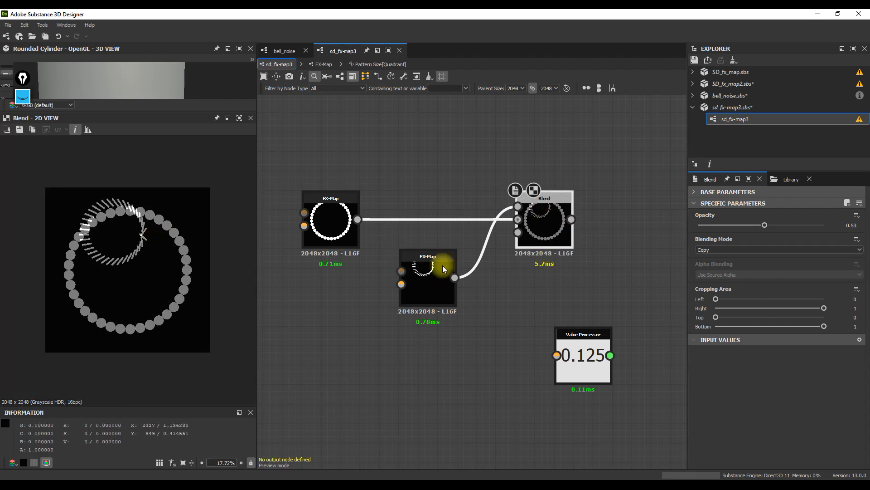
Step: Move the pivot input close to the image centre, to about X 0.5036 and Y 0.507
{"action": "left_click", "coordinate": [501, 293]}
{"action": "left_click_drag", "start_coordinate": [102, 195], "coordinate": [130, 272]}
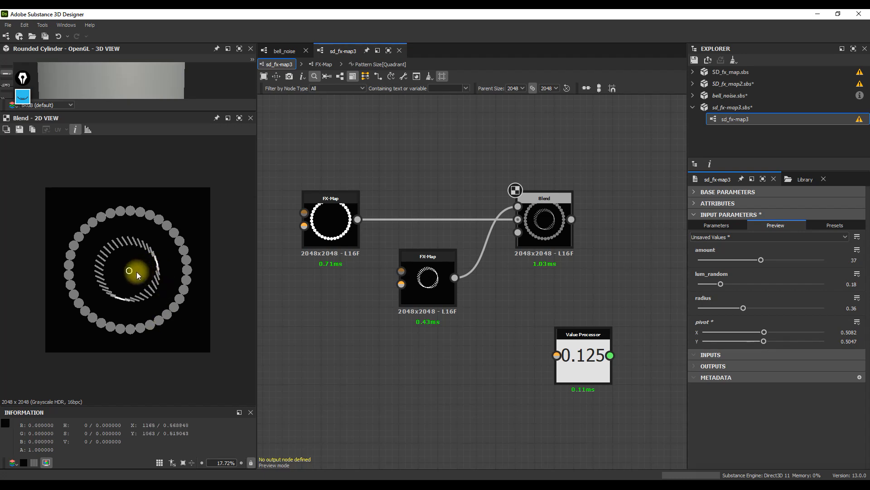
{"action": "scroll", "coordinate": [138, 272], "scroll_direction": "up", "scroll_amount": 1}
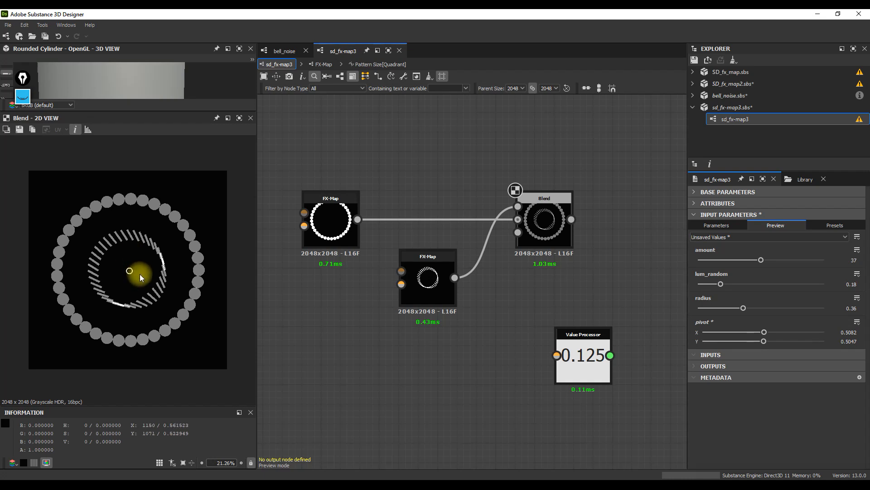
{"action": "key", "text": "F9"}
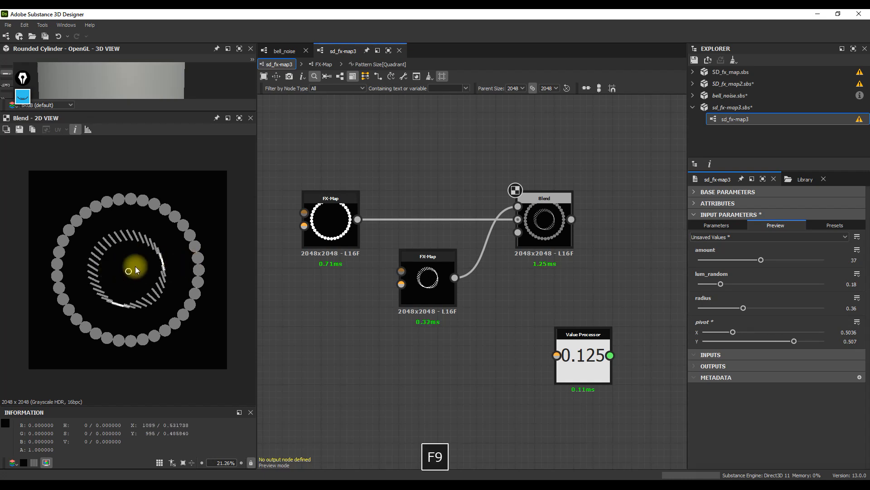
Step: Open the Color / Luminosity function of the lower FX-Map's Quadrant and examine the Arc Tangent 2 node and its neighbours
{"action": "left_click", "coordinate": [425, 272]}
{"action": "key", "text": "ctrl+e"}
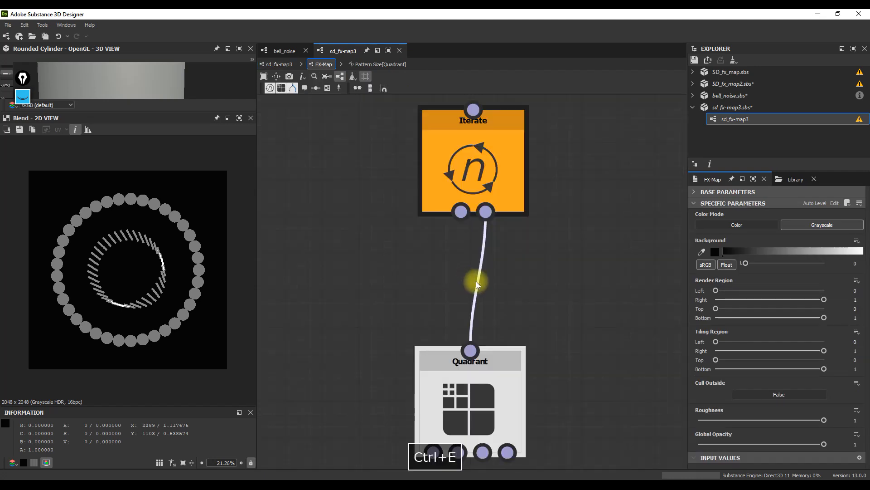
{"action": "left_click", "coordinate": [509, 370]}
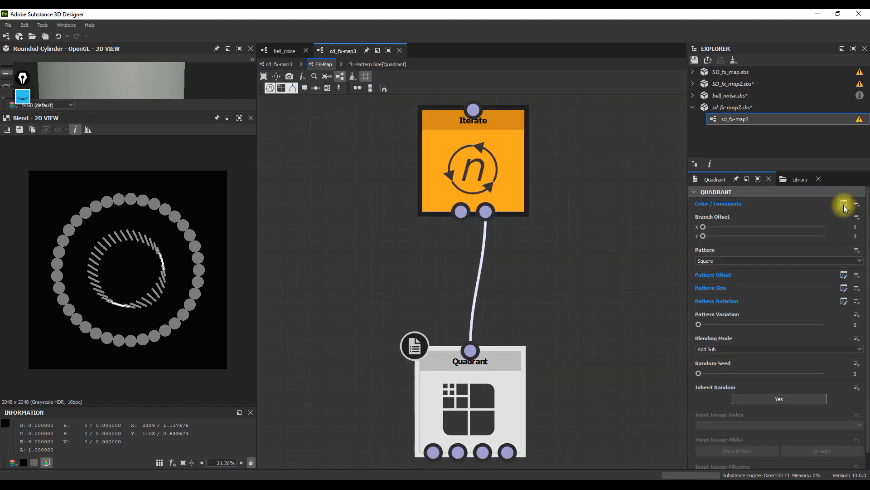
{"action": "left_click", "coordinate": [844, 204]}
{"action": "middle_click_drag", "start_coordinate": [488, 272], "coordinate": [463, 252]}
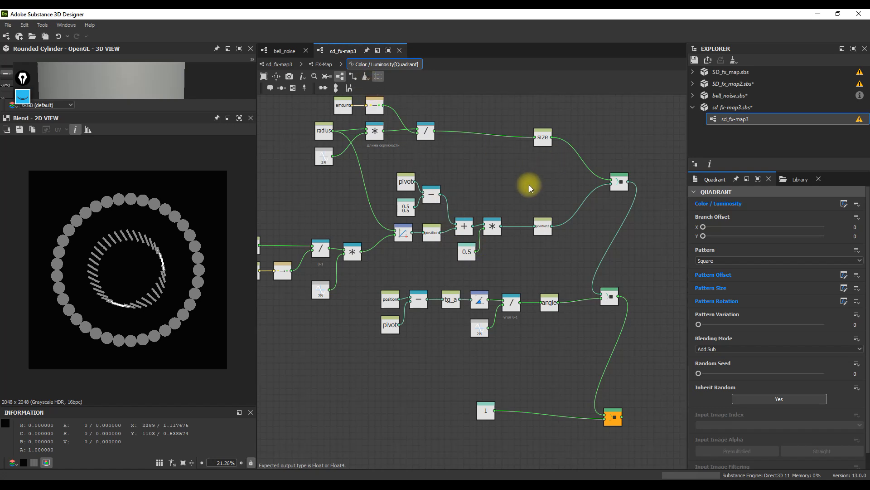
{"action": "key", "text": "F9"}
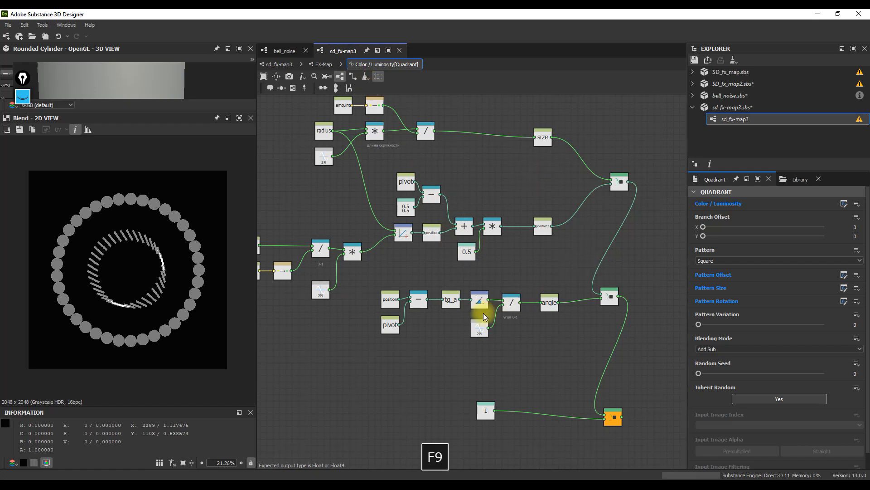
{"action": "scroll", "coordinate": [480, 301], "scroll_direction": "up", "scroll_amount": 5}
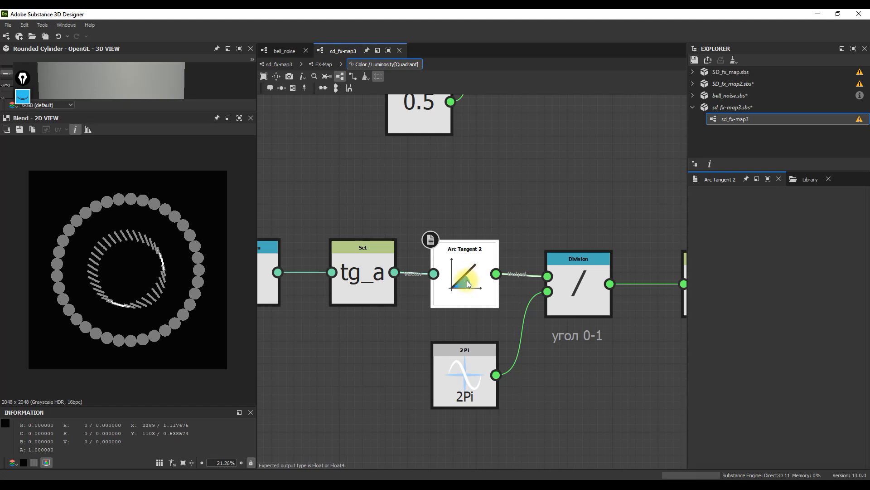
{"action": "scroll", "coordinate": [465, 271], "scroll_direction": "down", "scroll_amount": 2}
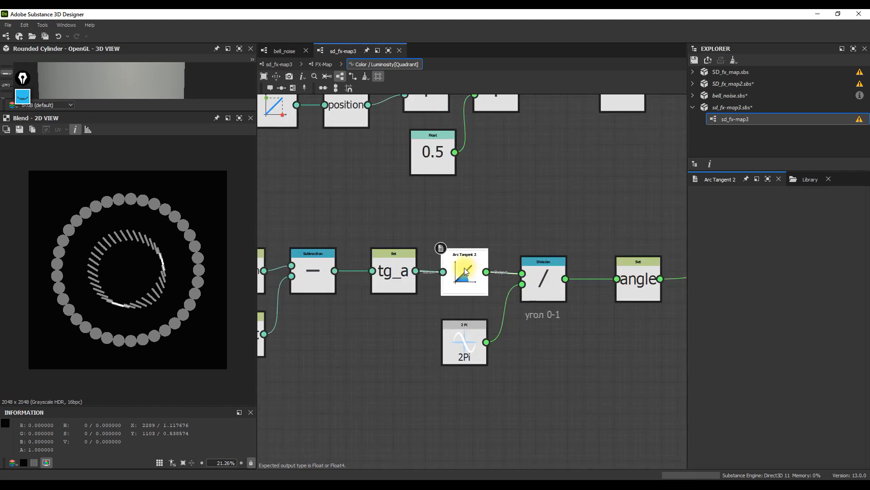
Step: Check how the Value Processor function computes its angle from a Float2, then return to the sd_fx-map3 graph
{"action": "left_click", "coordinate": [279, 64]}
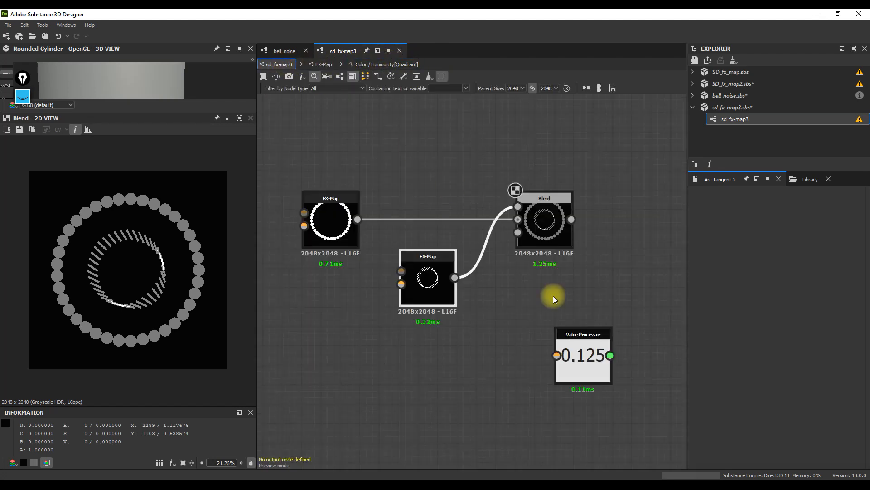
{"action": "left_click", "coordinate": [581, 360]}
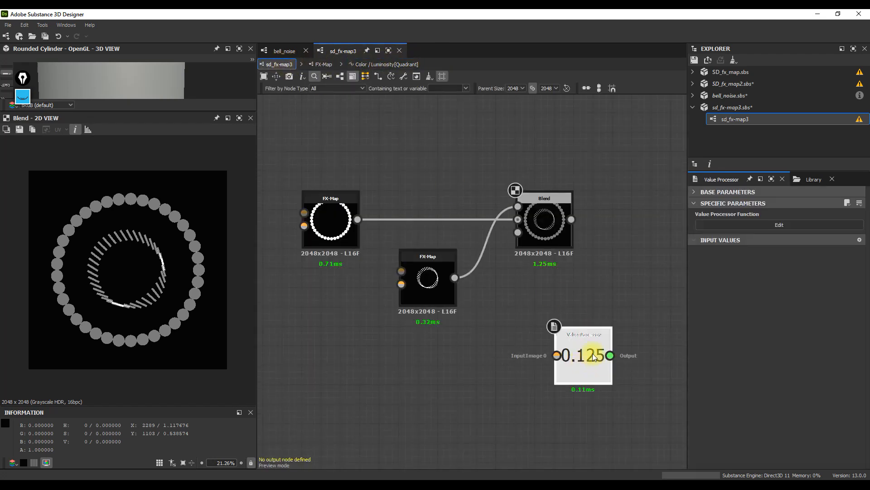
{"action": "left_click", "coordinate": [773, 226]}
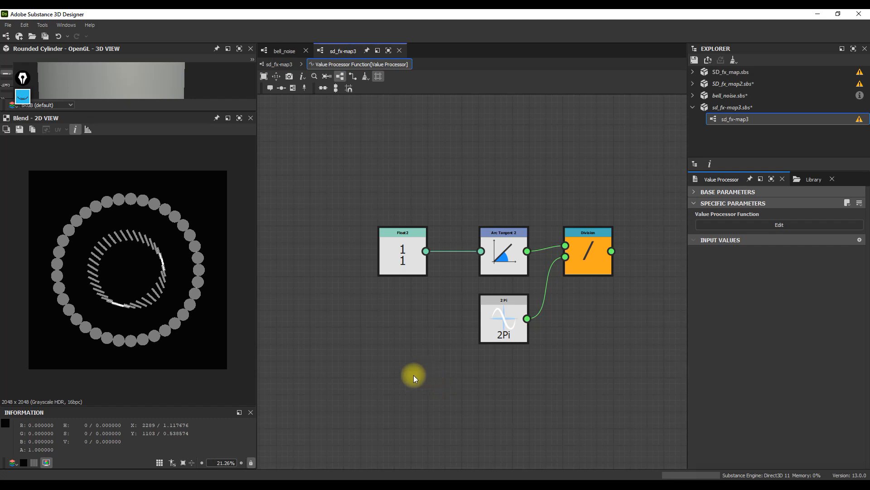
{"action": "left_click", "coordinate": [277, 64]}
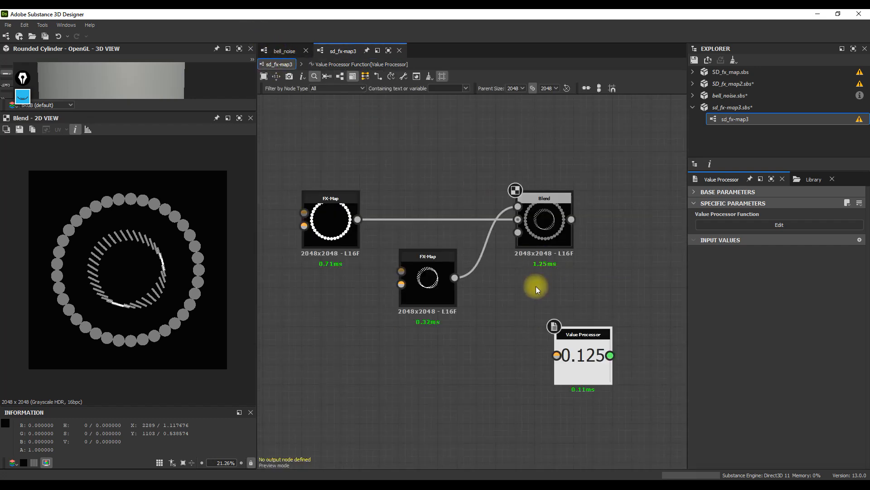
Step: Reopen the lower FX-Map Quadrant's Color / Luminosity function and examine the tg_a angle chain and the pivot subtraction above it
{"action": "left_click", "coordinate": [430, 275]}
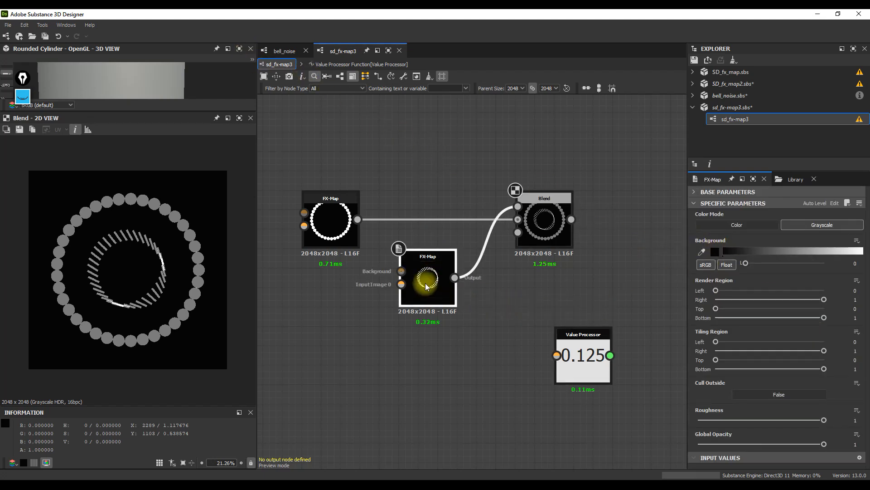
{"action": "key", "text": "ctrl+e"}
{"action": "left_click", "coordinate": [455, 384]}
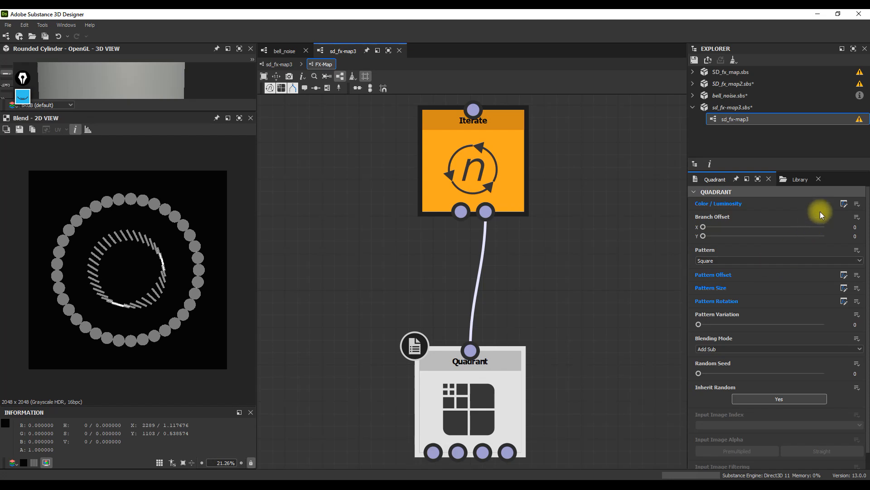
{"action": "left_click", "coordinate": [844, 204]}
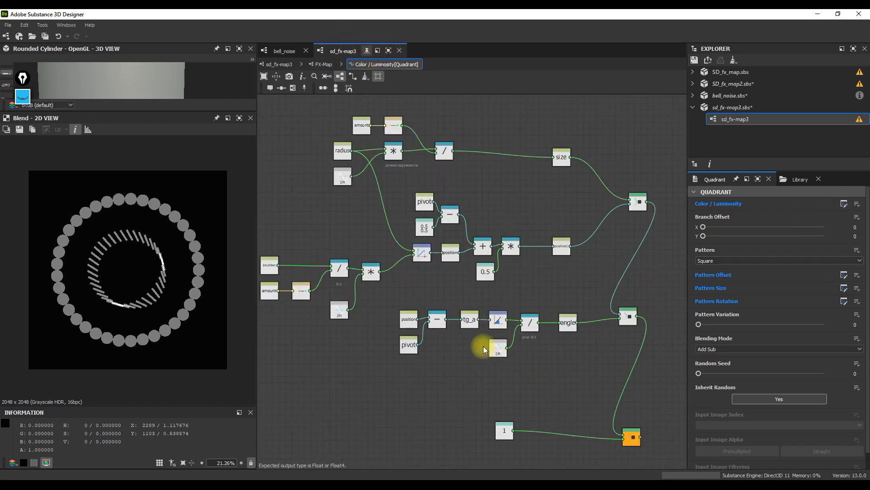
{"action": "scroll", "coordinate": [469, 338], "scroll_direction": "up", "scroll_amount": 3}
{"action": "left_click", "coordinate": [472, 301]}
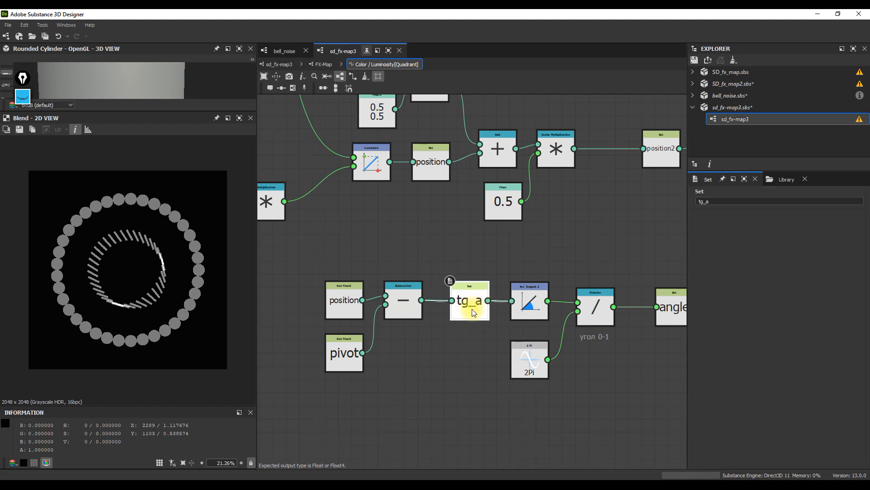
{"action": "scroll", "coordinate": [473, 309], "scroll_direction": "down", "scroll_amount": 1}
{"action": "middle_click_drag", "start_coordinate": [472, 309], "coordinate": [418, 264]}
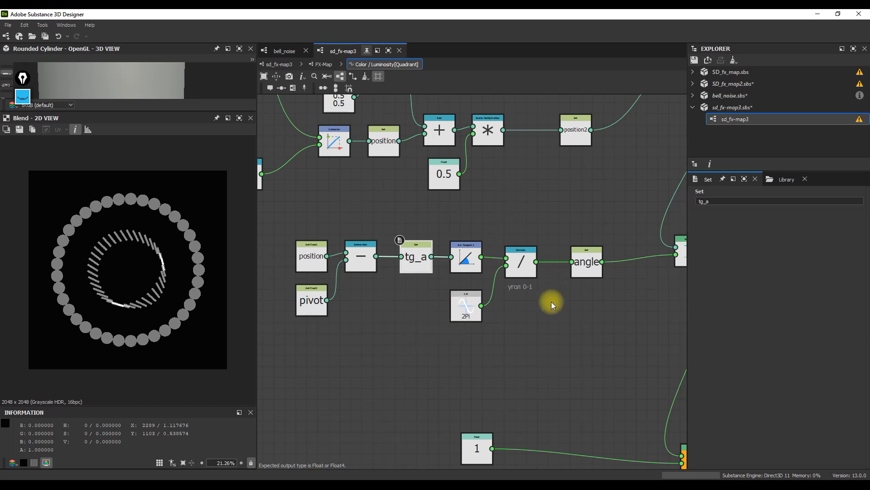
{"action": "key", "text": "F9"}
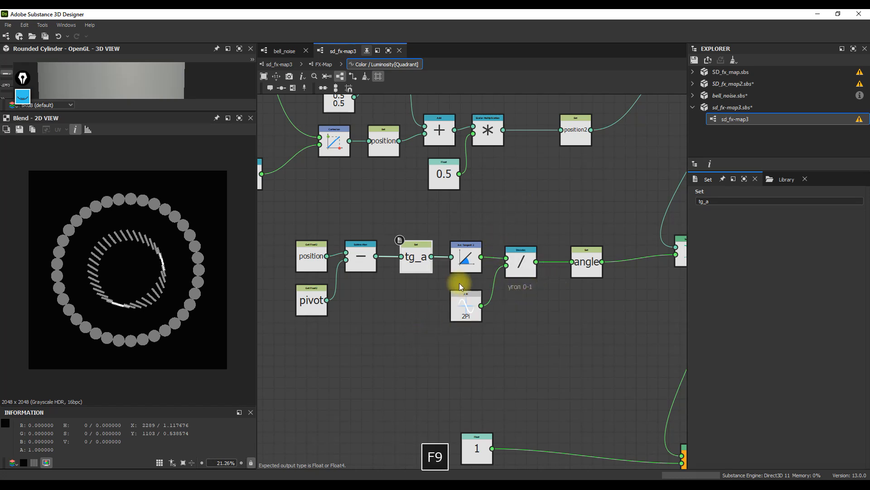
{"action": "scroll", "coordinate": [413, 253], "scroll_direction": "down", "scroll_amount": 1}
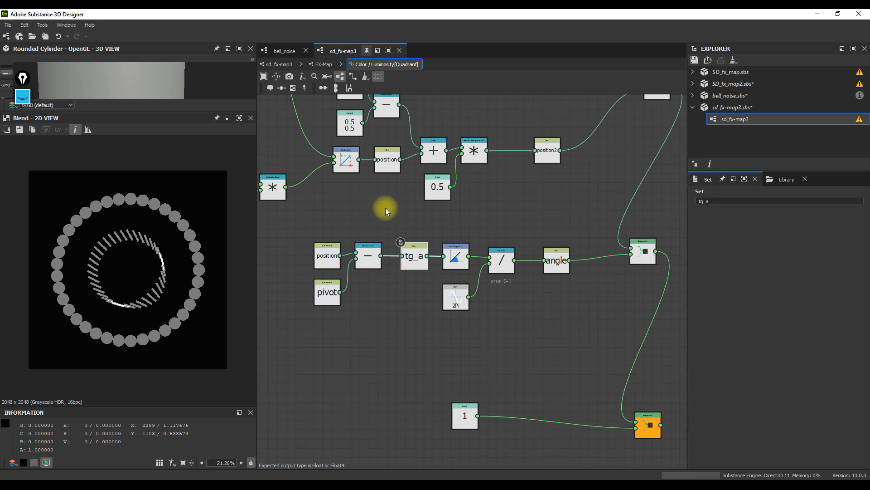
{"action": "middle_click_drag", "start_coordinate": [385, 208], "coordinate": [393, 273]}
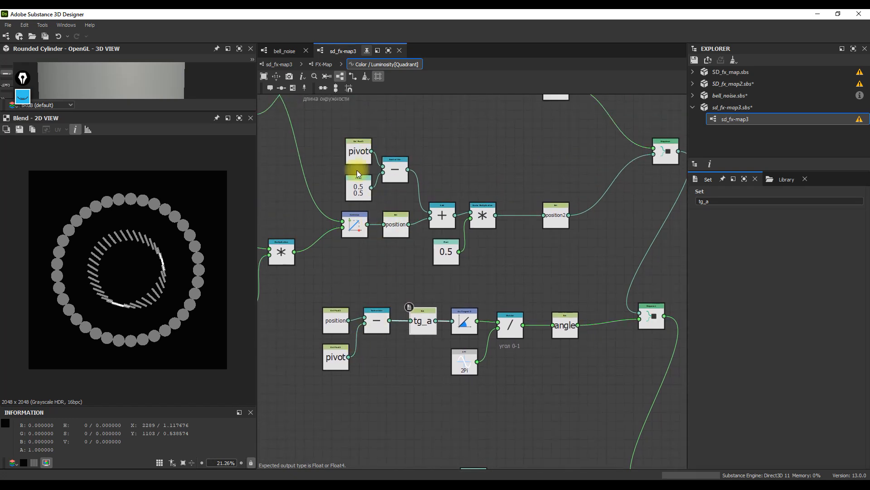
Step: Add a Set node fed by the subtraction of 0.5, 0.5 from pivot and name its variable pivot2
{"action": "left_click_drag", "start_coordinate": [407, 191], "coordinate": [433, 152]}
{"action": "scroll", "coordinate": [382, 162], "scroll_direction": "up", "scroll_amount": 2}
{"action": "type", "text": "set"}
{"action": "left_click", "coordinate": [451, 189]}
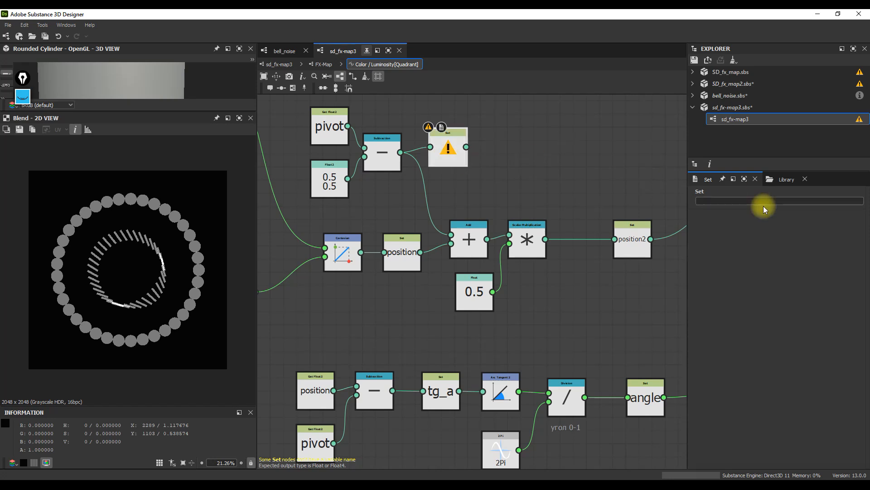
{"action": "type", "text": "pivot2"}
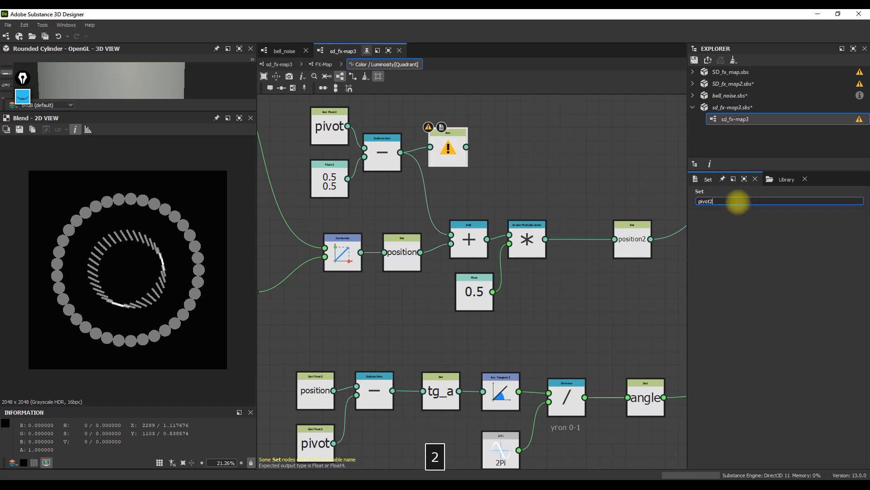
{"action": "key", "text": "Return"}
Step: Make the Get Float2 node in the angle chain read pivot2 instead of pivot
{"action": "scroll", "coordinate": [526, 298], "scroll_direction": "down", "scroll_amount": 1}
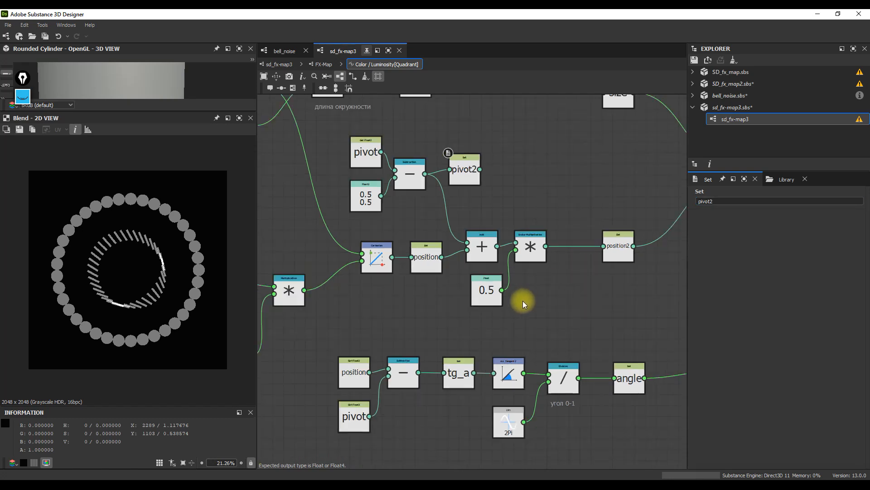
{"action": "middle_click_drag", "start_coordinate": [523, 301], "coordinate": [526, 258]}
{"action": "left_click", "coordinate": [364, 365]}
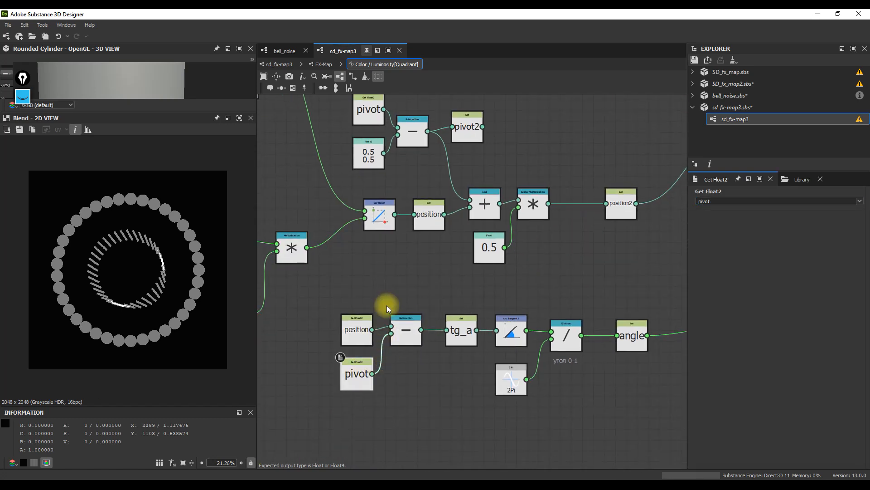
{"action": "scroll", "coordinate": [412, 267], "scroll_direction": "down", "scroll_amount": 1}
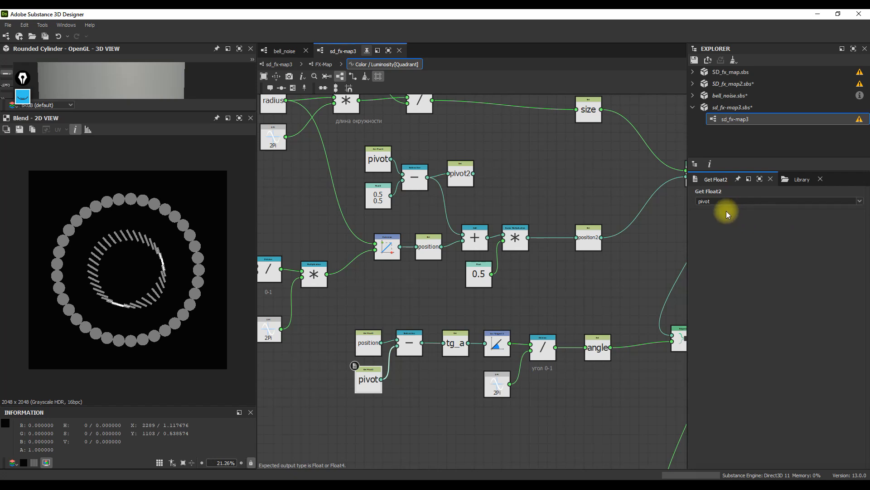
{"action": "type", "text": "2"}
{"action": "key", "text": "Tab"}
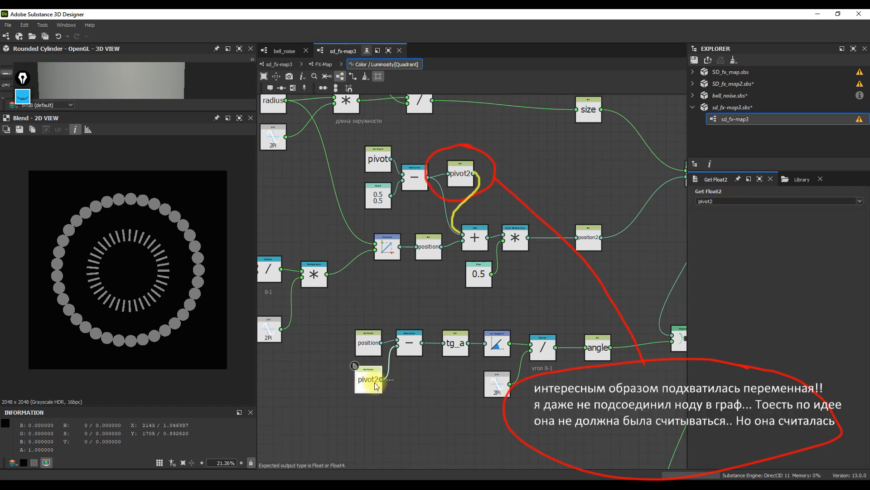
Step: Return to the sd_fx-map3 graph and move the pivot around the 2D view, ending near X 0.5055 and Y 0.5051
{"action": "scroll", "coordinate": [136, 246], "scroll_direction": "up", "scroll_amount": 1}
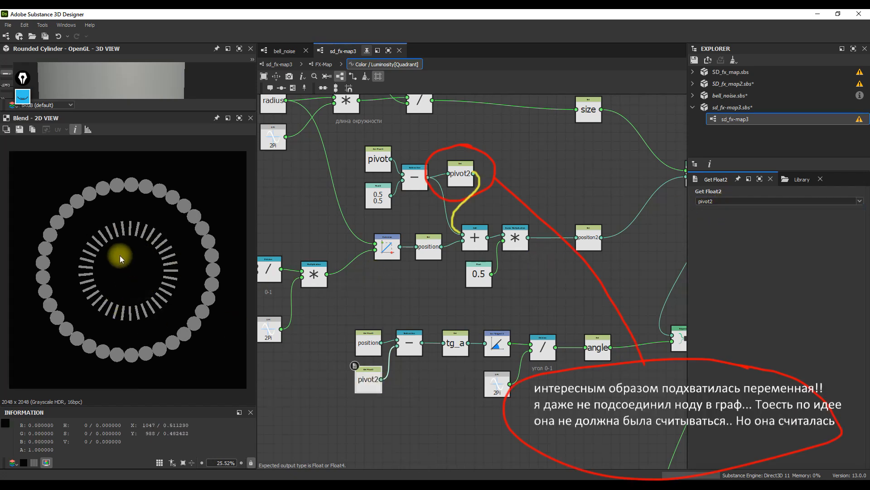
{"action": "left_click", "coordinate": [323, 64]}
{"action": "left_click", "coordinate": [278, 64]}
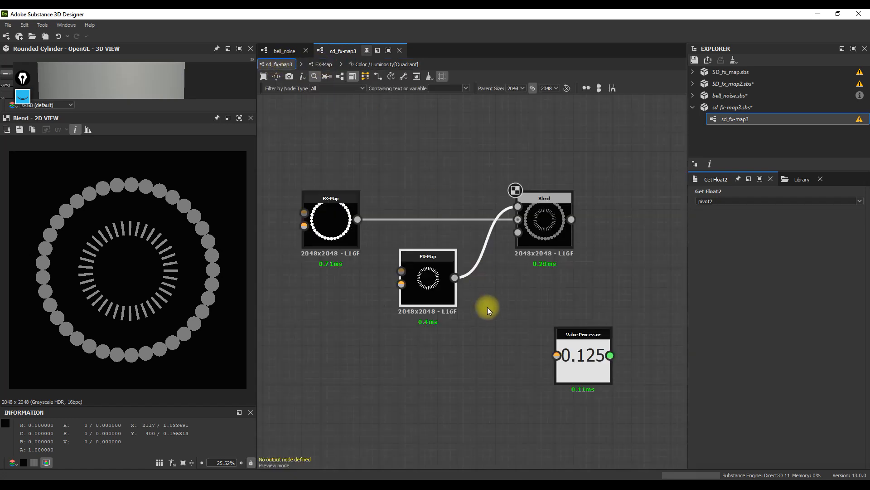
{"action": "left_click", "coordinate": [501, 308]}
{"action": "left_click_drag", "start_coordinate": [130, 272], "coordinate": [89, 175]}
{"action": "left_click_drag", "start_coordinate": [144, 174], "coordinate": [129, 267]}
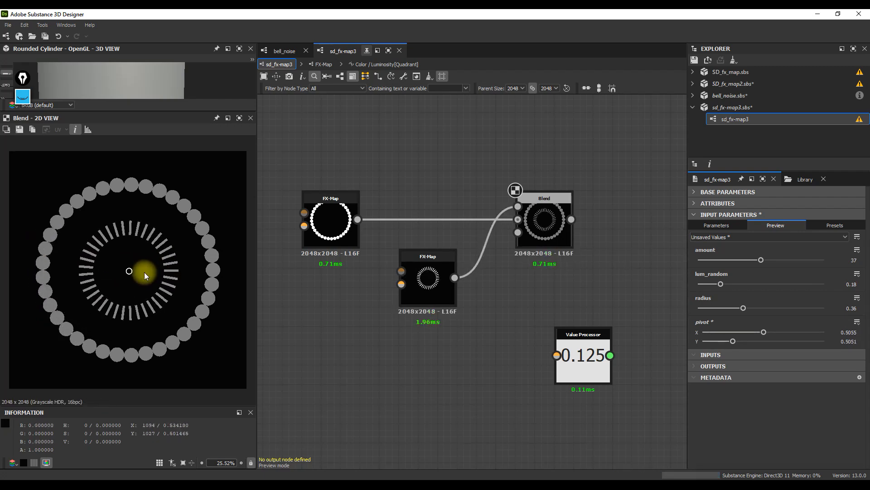
Step: Return to the Color / Luminosity function, connect the pivot2 Set node's output to the Add node's first input, and move it closer to the subtraction
{"action": "left_click", "coordinate": [366, 66]}
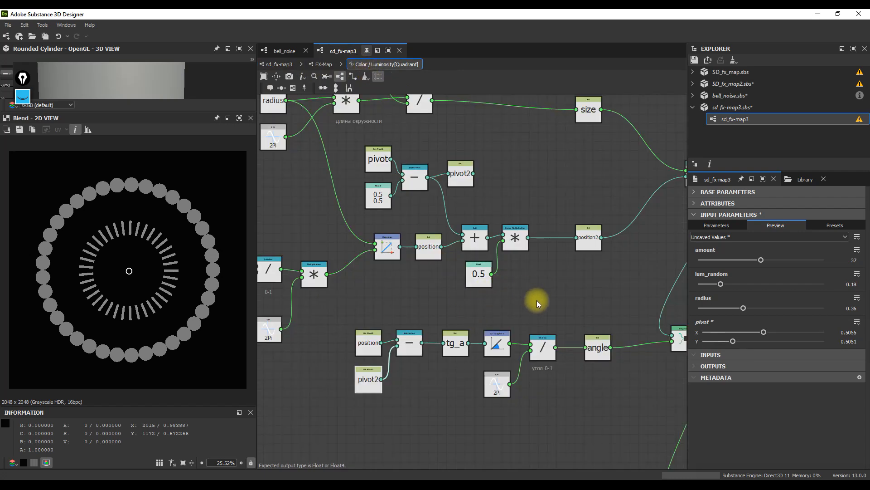
{"action": "scroll", "coordinate": [510, 319], "scroll_direction": "down", "scroll_amount": 4}
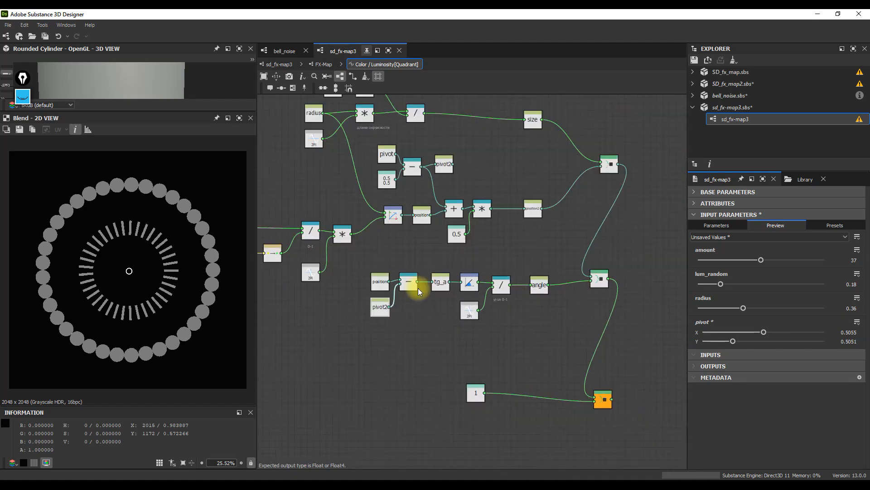
{"action": "scroll", "coordinate": [161, 266], "scroll_direction": "up", "scroll_amount": 1}
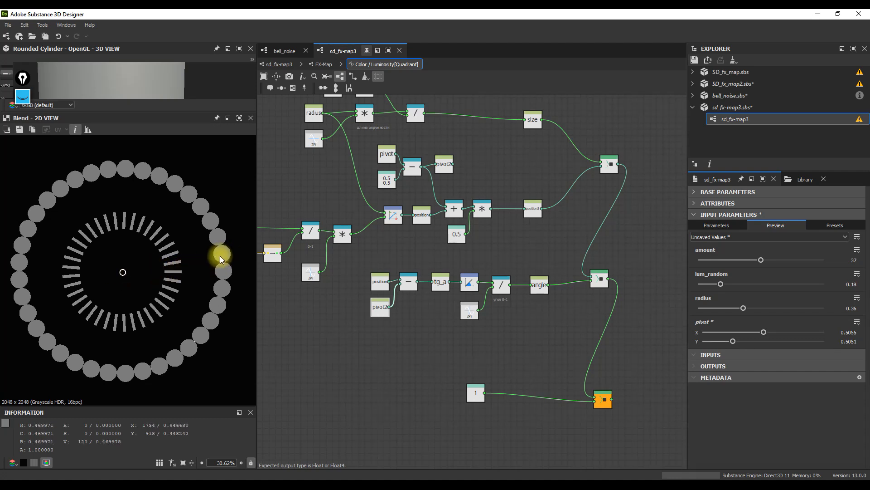
{"action": "key", "text": "f"}
{"action": "middle_click_drag", "start_coordinate": [408, 262], "coordinate": [406, 310]}
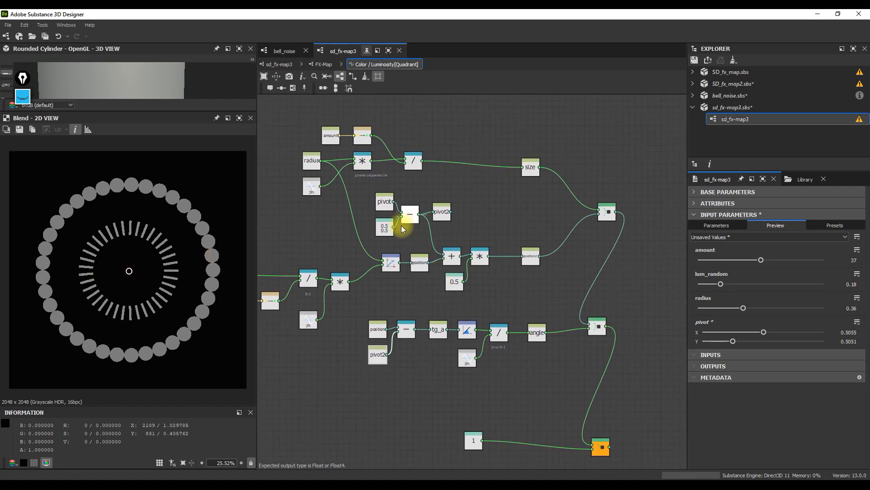
{"action": "scroll", "coordinate": [187, 279], "scroll_direction": "up", "scroll_amount": 1}
{"action": "scroll", "coordinate": [438, 226], "scroll_direction": "up", "scroll_amount": 2}
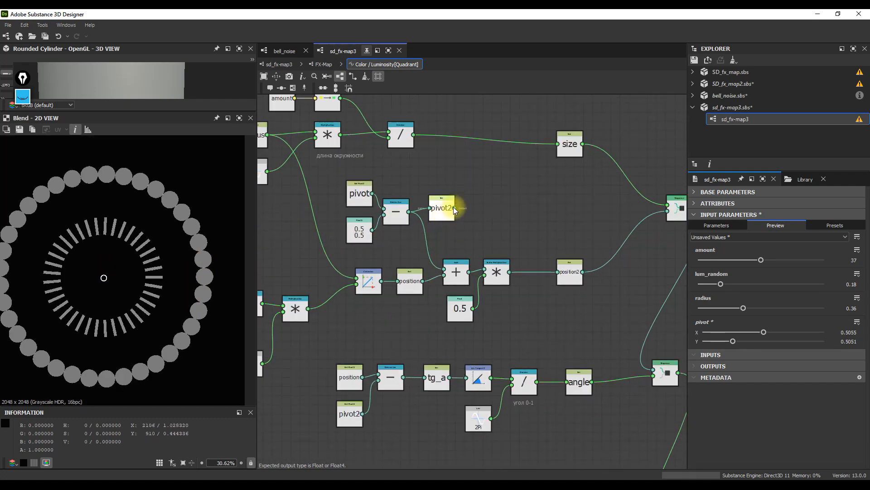
{"action": "left_click_drag", "start_coordinate": [453, 207], "coordinate": [445, 271]}
{"action": "left_click_drag", "start_coordinate": [450, 216], "coordinate": [446, 220]}
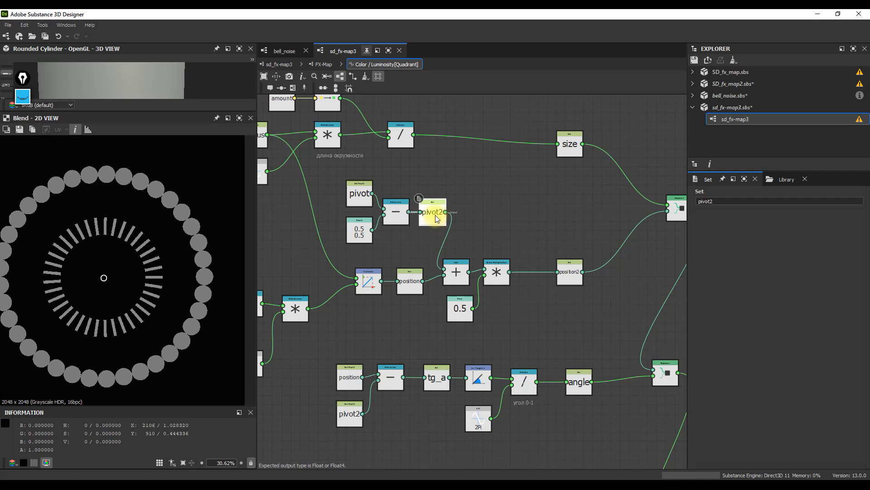
{"action": "scroll", "coordinate": [436, 216], "scroll_direction": "down", "scroll_amount": 1}
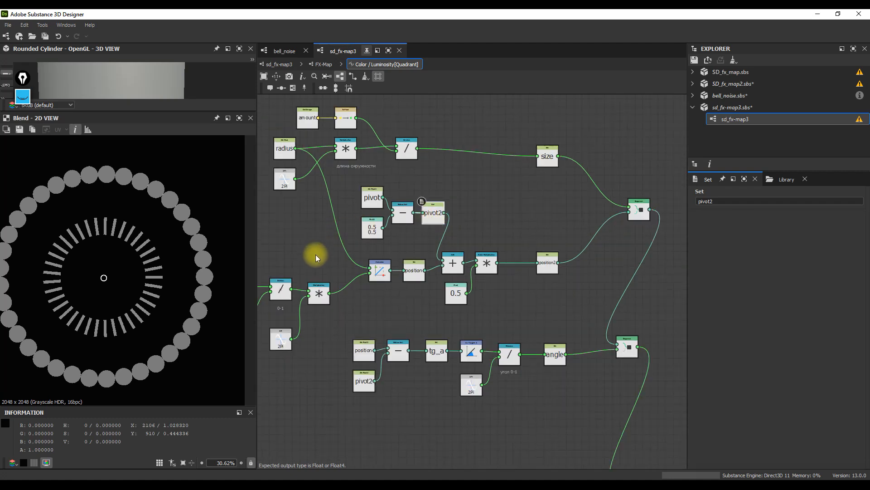
{"action": "scroll", "coordinate": [471, 220], "scroll_direction": "down", "scroll_amount": 1}
{"action": "middle_click_drag", "start_coordinate": [467, 288], "coordinate": [457, 249]}
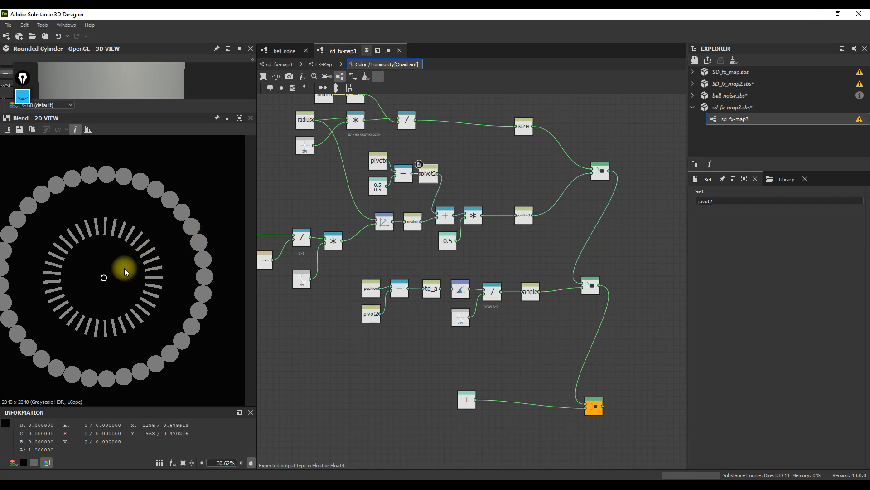
Step: Fit the image in the 2D view, clear the old pen sketch and ready the pen with its toolbar beside the image
{"action": "key", "text": "f"}
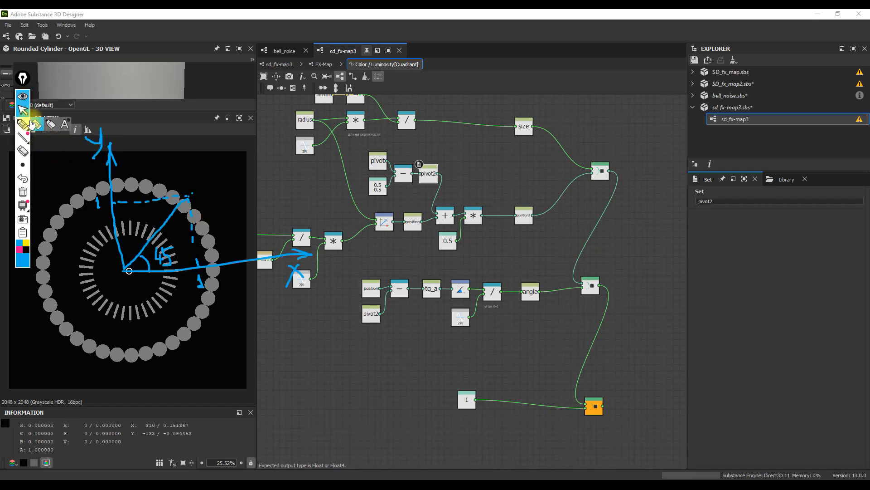
{"action": "left_click", "coordinate": [22, 109]}
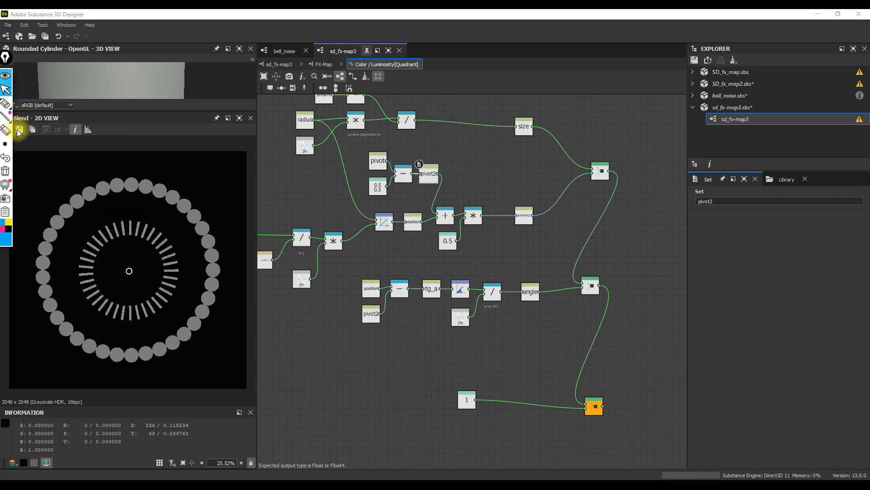
{"action": "mouse_move", "coordinate": [6, 57]}
{"action": "left_mouse_down"}
{"action": "mouse_move", "coordinate": [262, 72]}
{"action": "mouse_move", "coordinate": [253, 71]}
{"action": "left_mouse_up"}
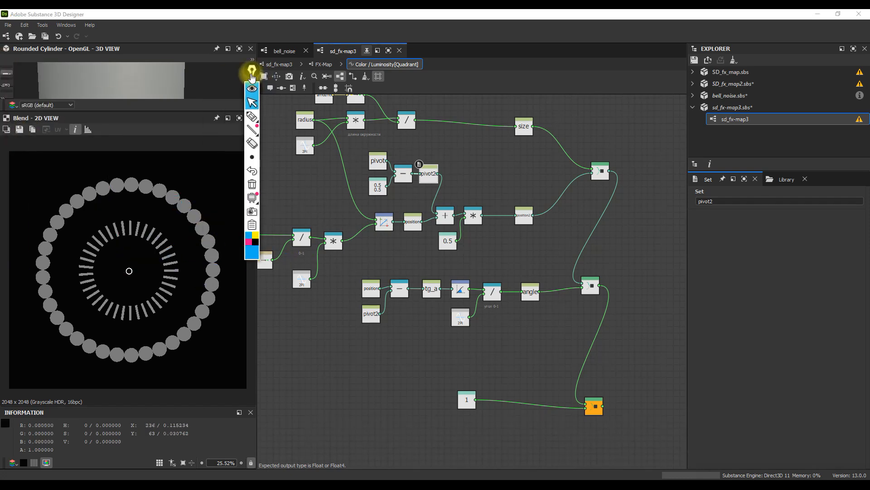
{"action": "left_click", "coordinate": [252, 118]}
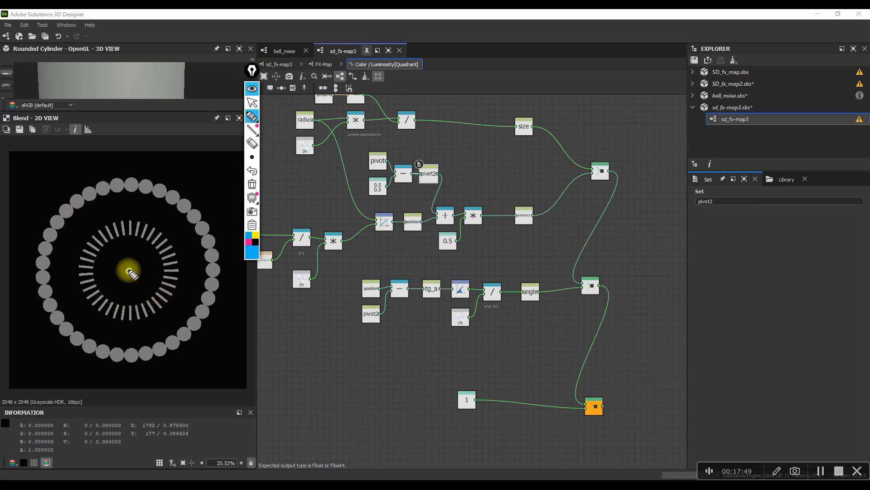
Step: Draw a blue vector a from the image's upper-left corner to the pivot and a pink vector b to a marked circle on the ring
{"action": "mouse_move", "coordinate": [10, 152]}
{"action": "left_mouse_down"}
{"action": "mouse_move", "coordinate": [80, 234]}
{"action": "mouse_move", "coordinate": [132, 275]}
{"action": "mouse_move", "coordinate": [121, 258]}
{"action": "left_mouse_up"}
{"action": "left_click_drag", "start_coordinate": [56, 189], "coordinate": [61, 200]}
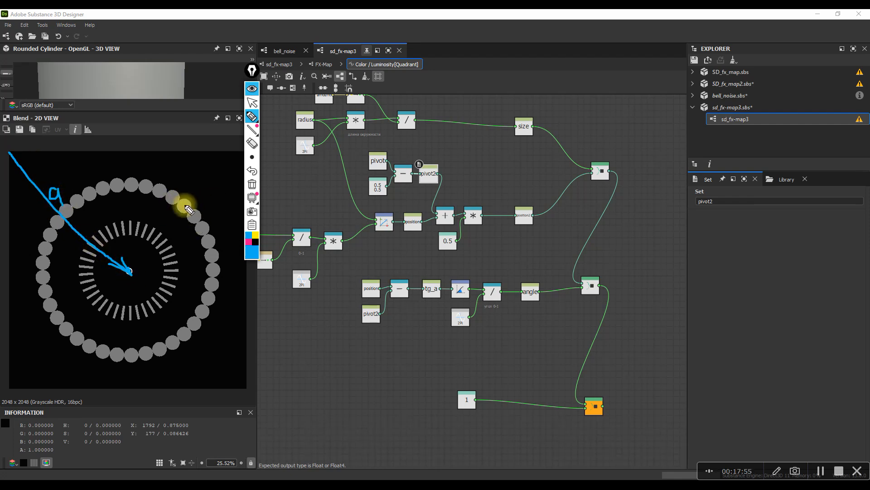
{"action": "left_click", "coordinate": [184, 206]}
{"action": "left_click", "coordinate": [249, 242]}
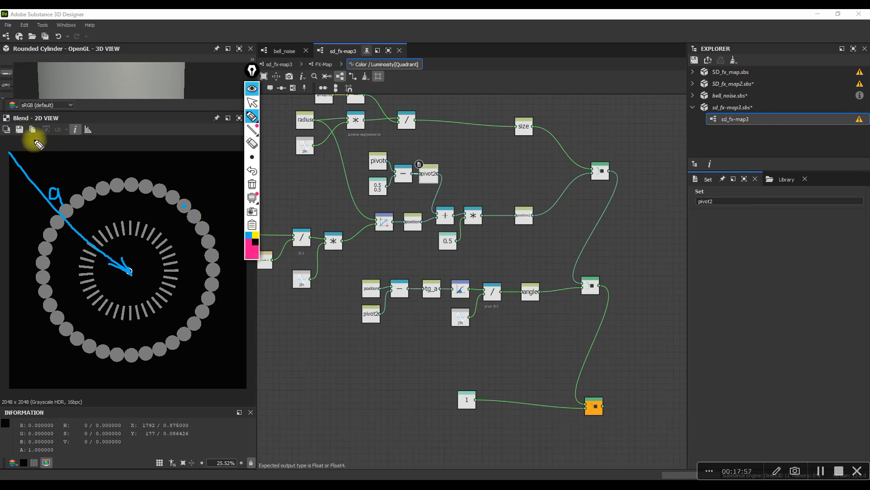
{"action": "mouse_move", "coordinate": [9, 153]}
{"action": "left_mouse_down"}
{"action": "mouse_move", "coordinate": [181, 204]}
{"action": "mouse_move", "coordinate": [166, 209]}
{"action": "left_mouse_up"}
{"action": "left_click_drag", "start_coordinate": [152, 168], "coordinate": [152, 180]}
Step: Draw a yellow vector labelled c from the pivot to the marked circle on the ring
{"action": "left_click", "coordinate": [256, 235]}
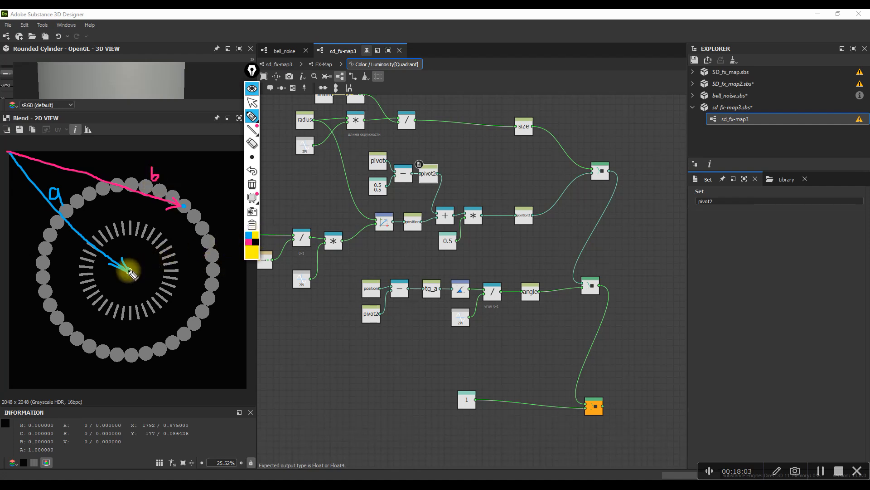
{"action": "left_click_drag", "start_coordinate": [130, 272], "coordinate": [185, 209]}
{"action": "mouse_move", "coordinate": [185, 209]}
{"action": "left_mouse_down"}
{"action": "mouse_move", "coordinate": [175, 212]}
{"action": "mouse_move", "coordinate": [183, 218]}
{"action": "mouse_move", "coordinate": [176, 252]}
{"action": "left_mouse_up"}
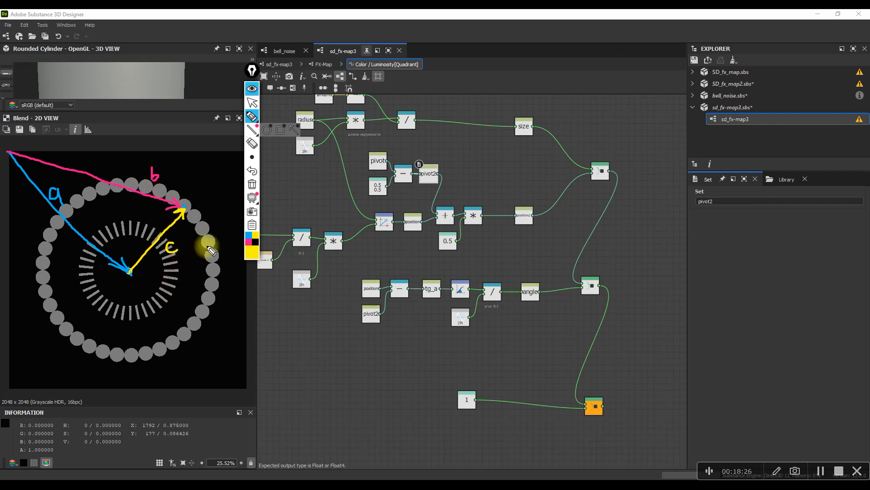
Step: Write the vector formula a − b = c in pink below the ring and add a pink arrowhead at vector c's pivot end
{"action": "left_click", "coordinate": [248, 243]}
{"action": "mouse_move", "coordinate": [150, 362]}
{"action": "left_mouse_down"}
{"action": "mouse_move", "coordinate": [143, 369]}
{"action": "mouse_move", "coordinate": [154, 372]}
{"action": "mouse_move", "coordinate": [142, 352]}
{"action": "mouse_move", "coordinate": [169, 365]}
{"action": "mouse_move", "coordinate": [196, 354]}
{"action": "mouse_move", "coordinate": [188, 363]}
{"action": "mouse_move", "coordinate": [199, 343]}
{"action": "left_mouse_up"}
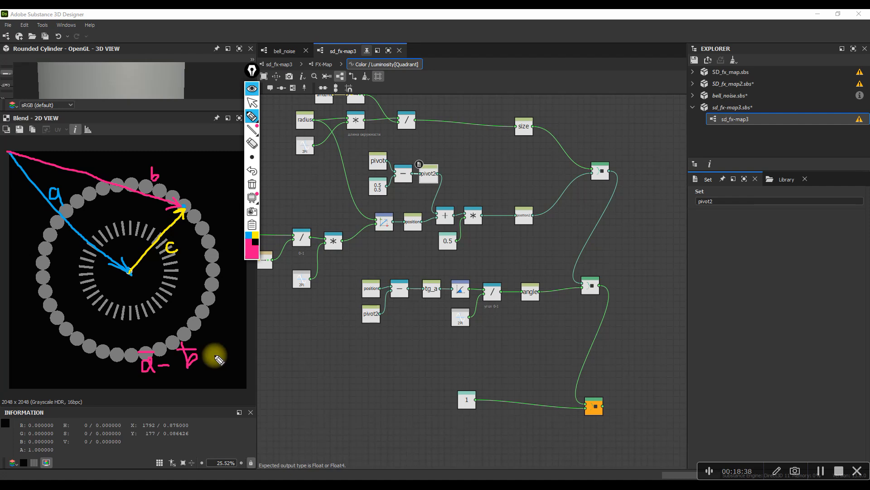
{"action": "mouse_move", "coordinate": [205, 358]}
{"action": "left_mouse_down"}
{"action": "mouse_move", "coordinate": [248, 371]}
{"action": "mouse_move", "coordinate": [253, 349]}
{"action": "left_mouse_up"}
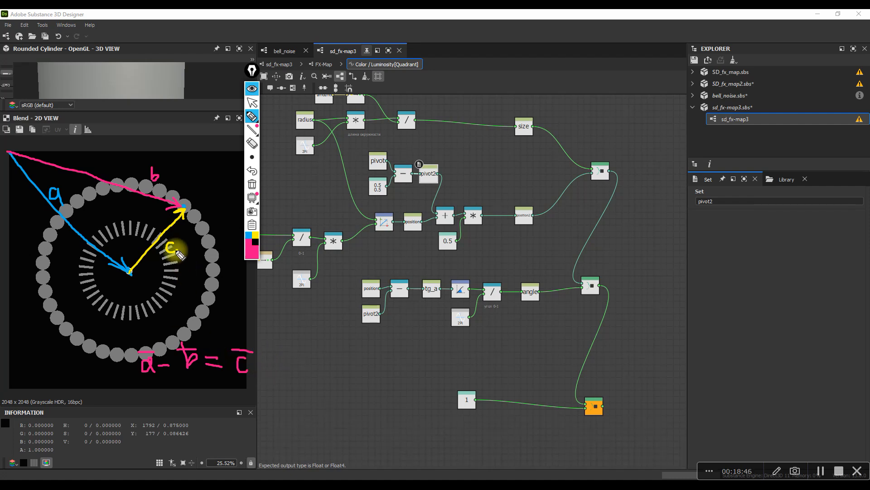
{"action": "left_click_drag", "start_coordinate": [132, 256], "coordinate": [142, 260]}
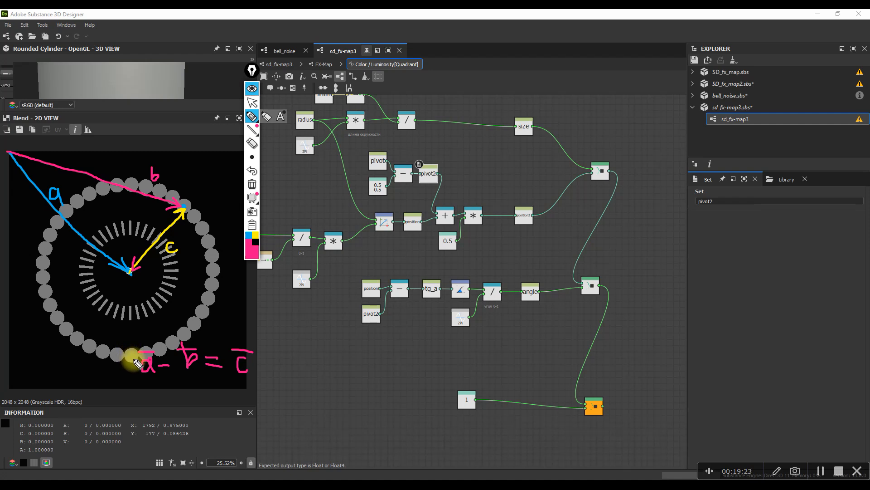
Step: Hide the pen sketch and move the constant 1 node and the output Sequence node lower in the graph to free space
{"action": "left_click", "coordinate": [253, 103]}
{"action": "left_click", "coordinate": [251, 89]}
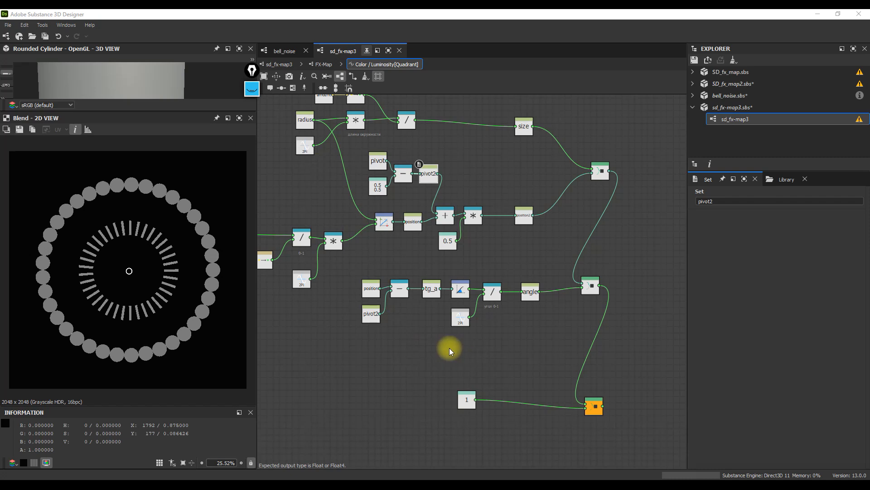
{"action": "scroll", "coordinate": [484, 363], "scroll_direction": "up", "scroll_amount": 3}
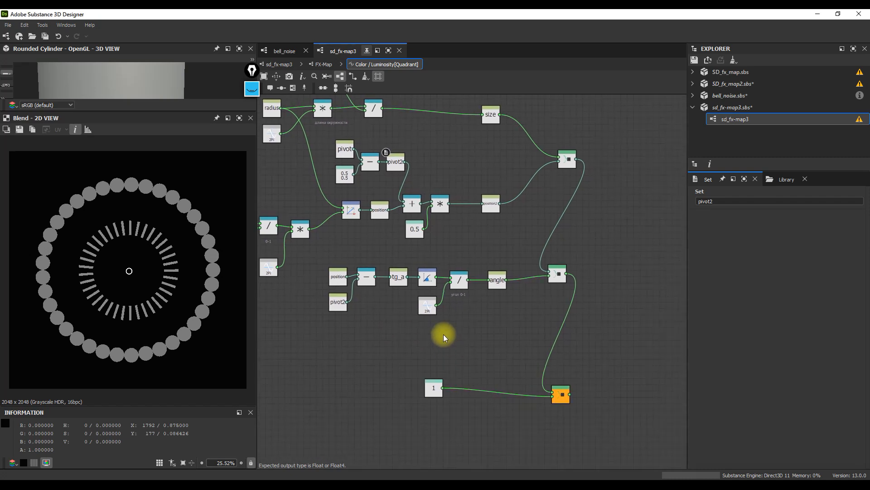
{"action": "scroll", "coordinate": [419, 352], "scroll_direction": "down", "scroll_amount": 1}
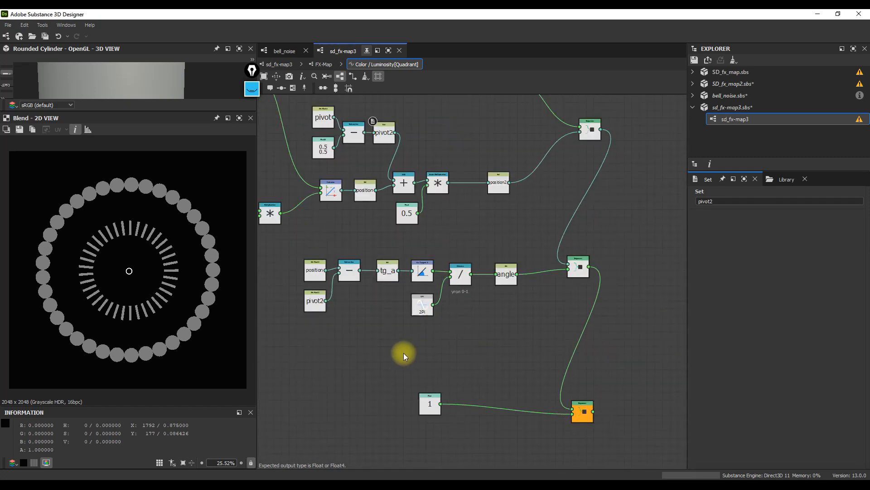
{"action": "scroll", "coordinate": [403, 353], "scroll_direction": "down", "scroll_amount": 1}
{"action": "middle_click_drag", "start_coordinate": [385, 170], "coordinate": [434, 178]}
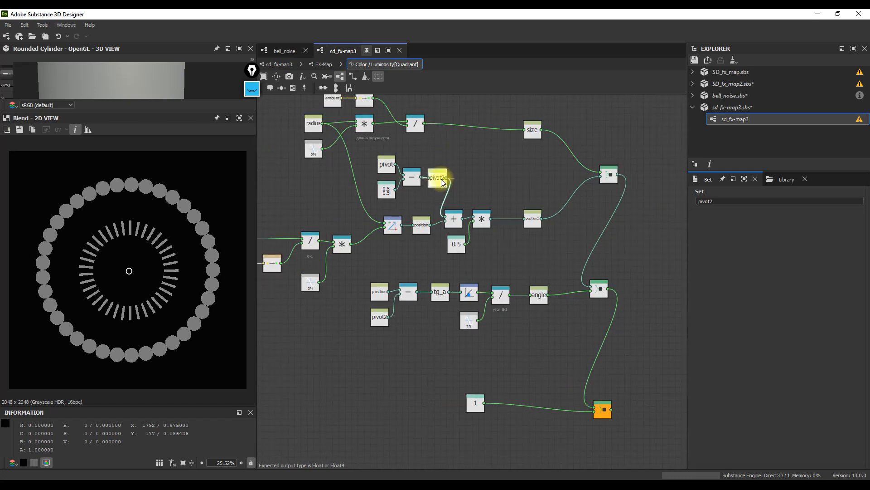
{"action": "left_click_drag", "start_coordinate": [582, 399], "coordinate": [447, 436]}
{"action": "left_click_drag", "start_coordinate": [480, 404], "coordinate": [472, 436]}
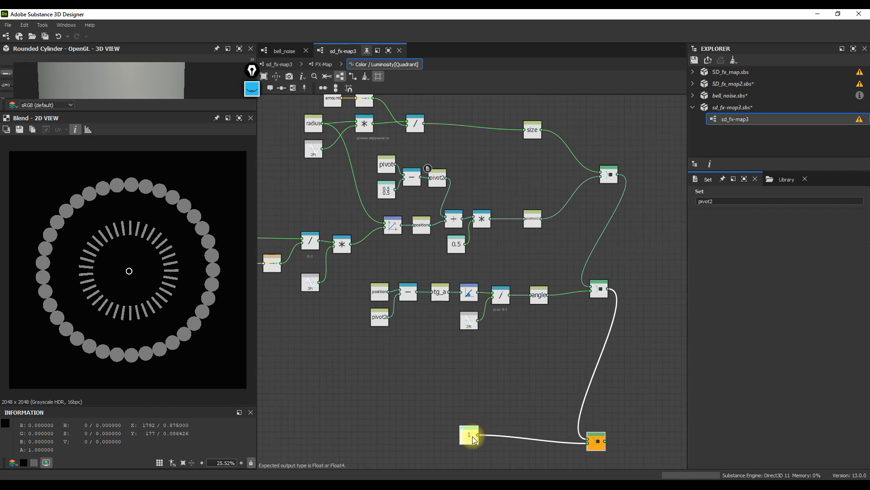
Step: Add a Get Float2 node in the free area below the angle chain and make it read pivot2
{"action": "key", "text": "space"}
{"action": "type", "text": "get"}
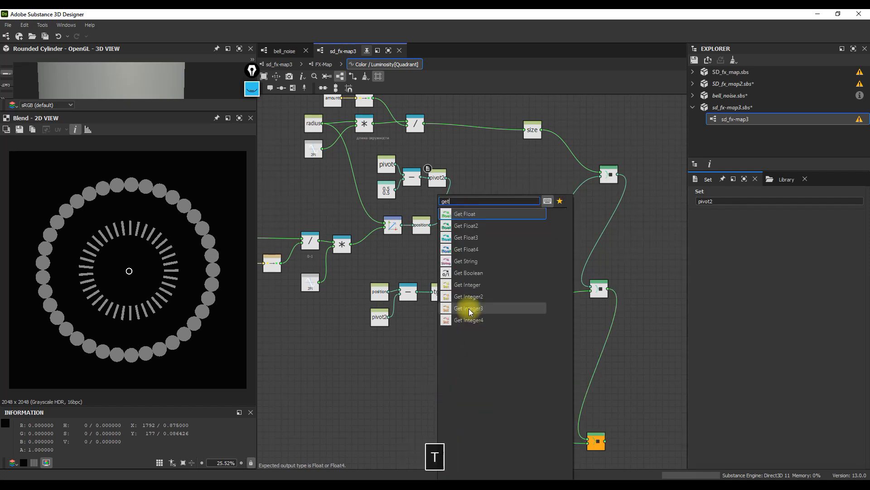
{"action": "left_click", "coordinate": [471, 225]}
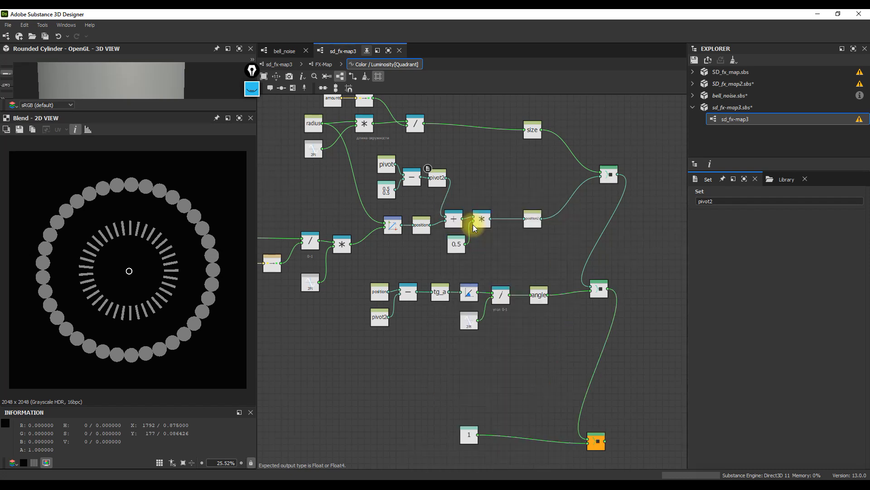
{"action": "left_click", "coordinate": [859, 201]}
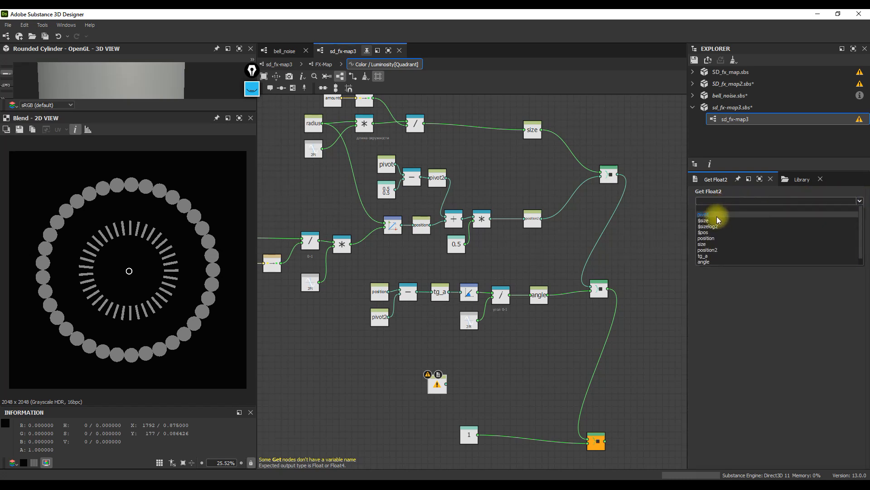
{"action": "scroll", "coordinate": [719, 240], "scroll_direction": "down", "scroll_amount": 1}
{"action": "left_click", "coordinate": [705, 261]}
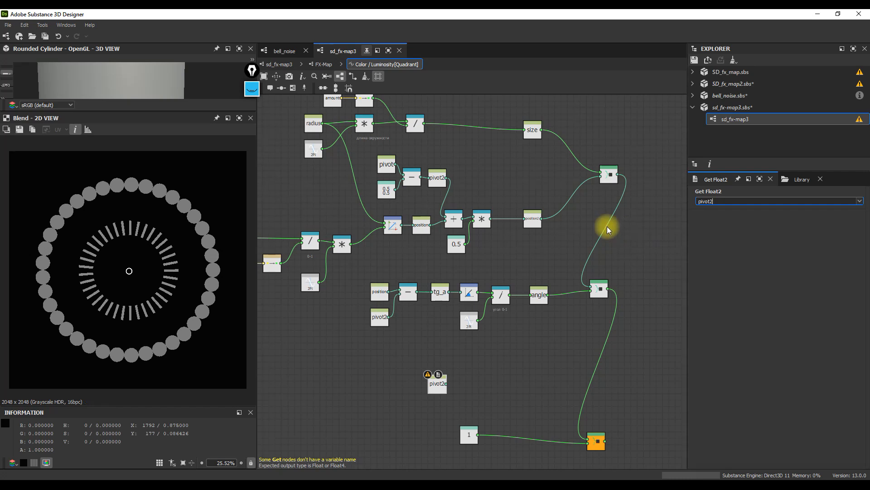
Step: Examine the position and position2 nodes in the graph and compare them with the vector sketch over the 2D view
{"action": "scroll", "coordinate": [528, 218], "scroll_direction": "up", "scroll_amount": 3}
{"action": "scroll", "coordinate": [543, 227], "scroll_direction": "down", "scroll_amount": 1}
{"action": "scroll", "coordinate": [543, 227], "scroll_direction": "up", "scroll_amount": 1}
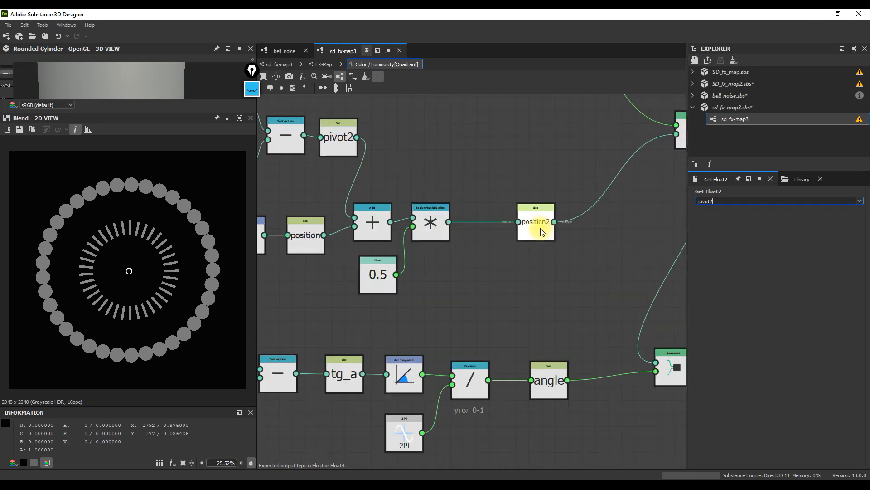
{"action": "left_click", "coordinate": [540, 227]}
{"action": "scroll", "coordinate": [540, 227], "scroll_direction": "down", "scroll_amount": 2}
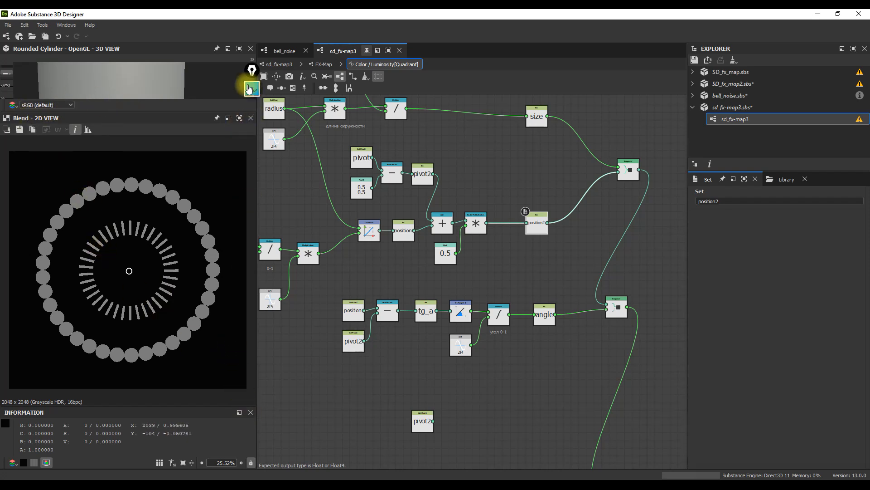
{"action": "left_click", "coordinate": [250, 89]}
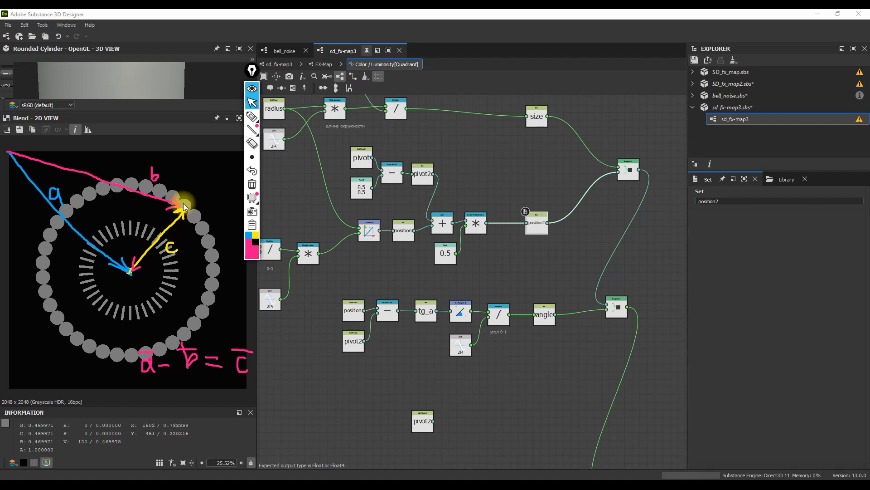
{"action": "left_click", "coordinate": [251, 87]}
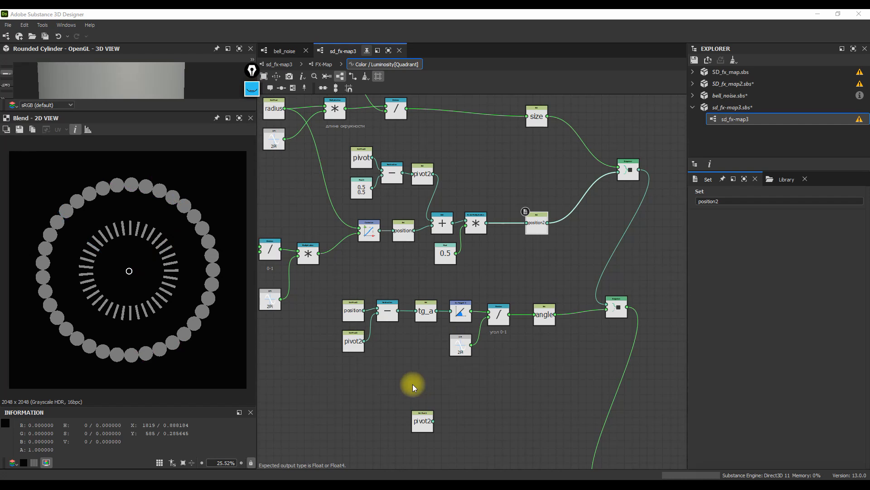
Step: Duplicate the new pivot2 Get Float2 node, place the copy just above it and make it read position
{"action": "left_click", "coordinate": [426, 426]}
{"action": "key", "text": "ctrl+d"}
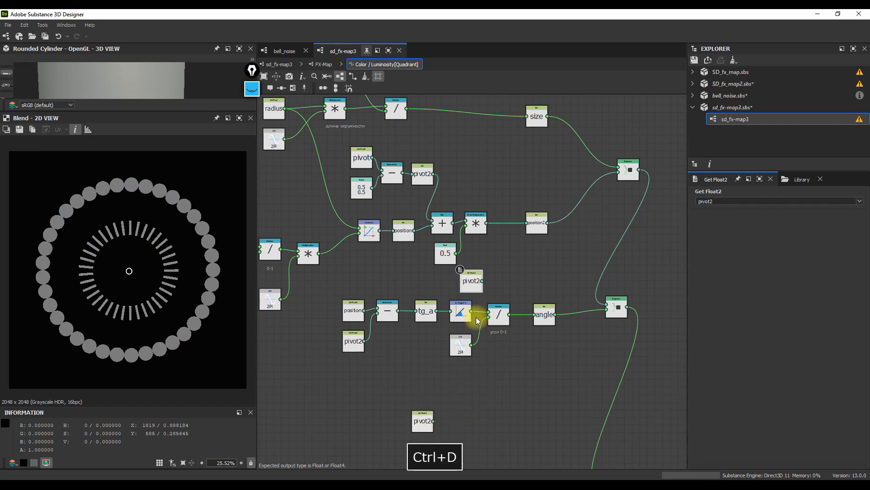
{"action": "left_click", "coordinate": [423, 394]}
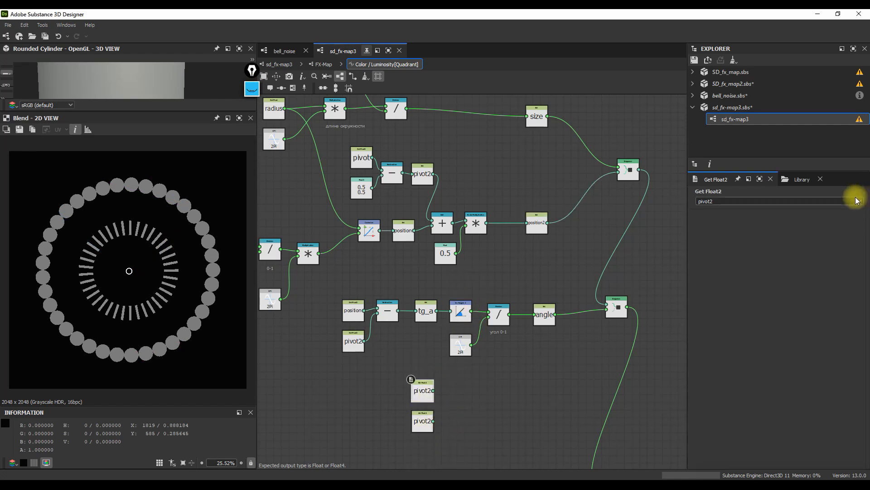
{"action": "left_click", "coordinate": [799, 202]}
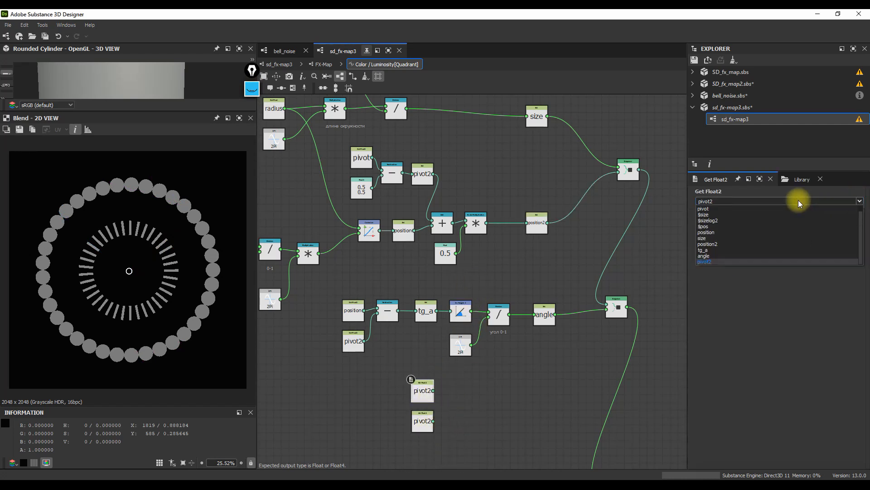
{"action": "left_click", "coordinate": [716, 233]}
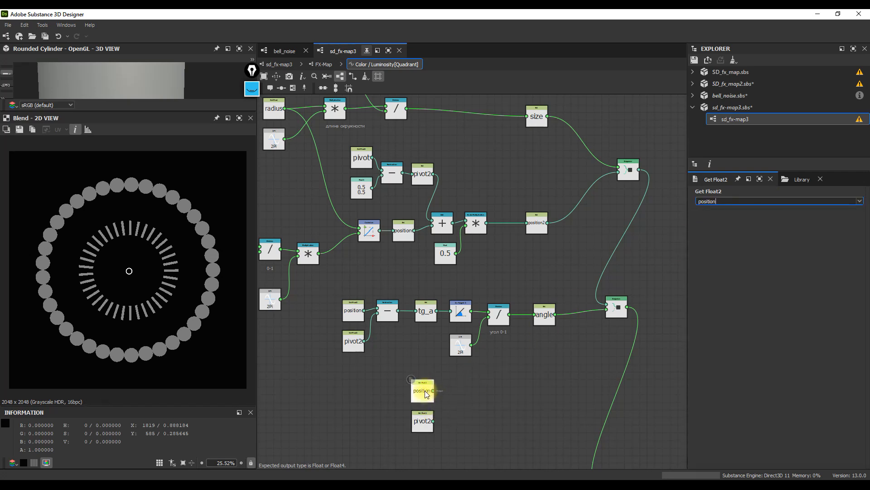
Step: Consult the vector sketch, then add a Subtraction node that takes pivot2 away from position using the two new Get Float2 nodes
{"action": "left_click", "coordinate": [251, 72]}
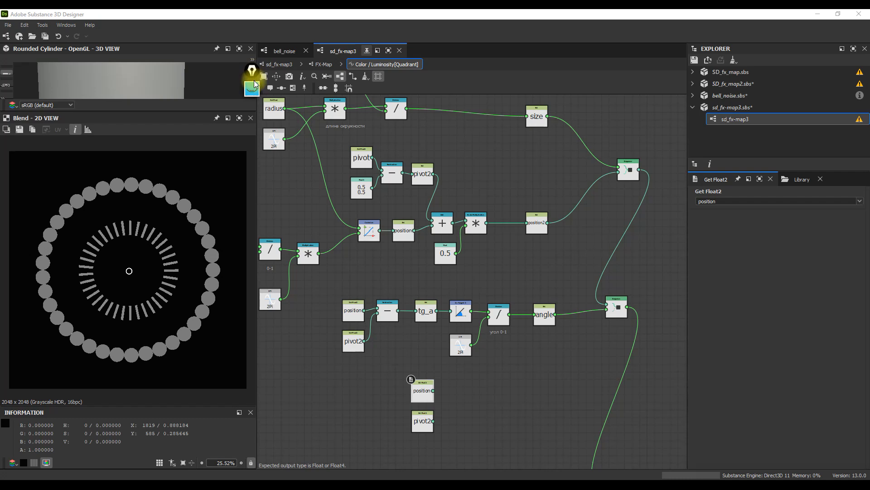
{"action": "left_click", "coordinate": [254, 86]}
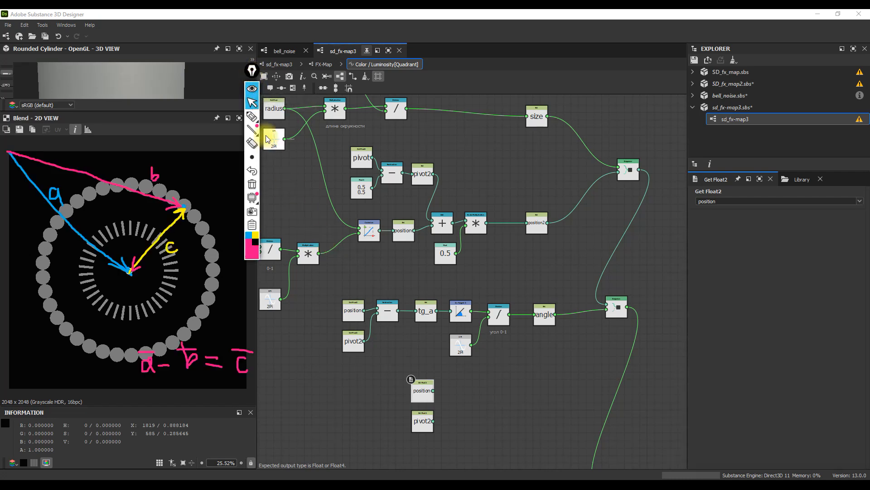
{"action": "left_click", "coordinate": [252, 89]}
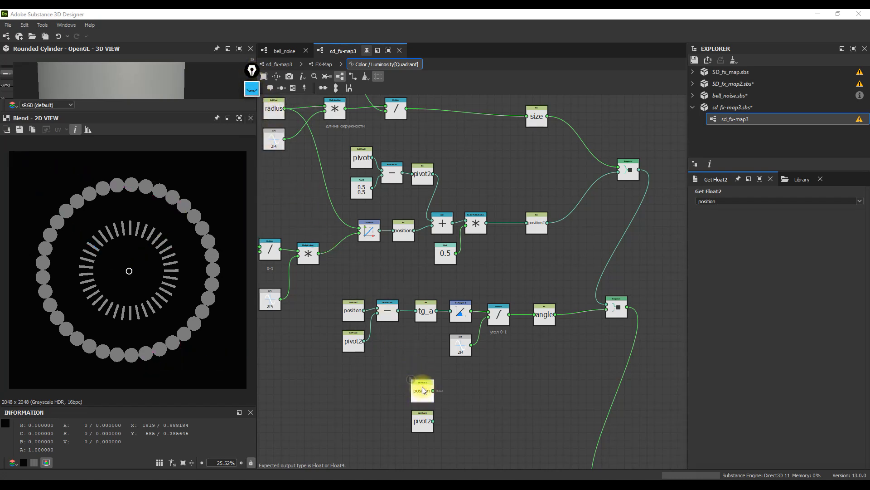
{"action": "left_click_drag", "start_coordinate": [434, 391], "coordinate": [445, 401]}
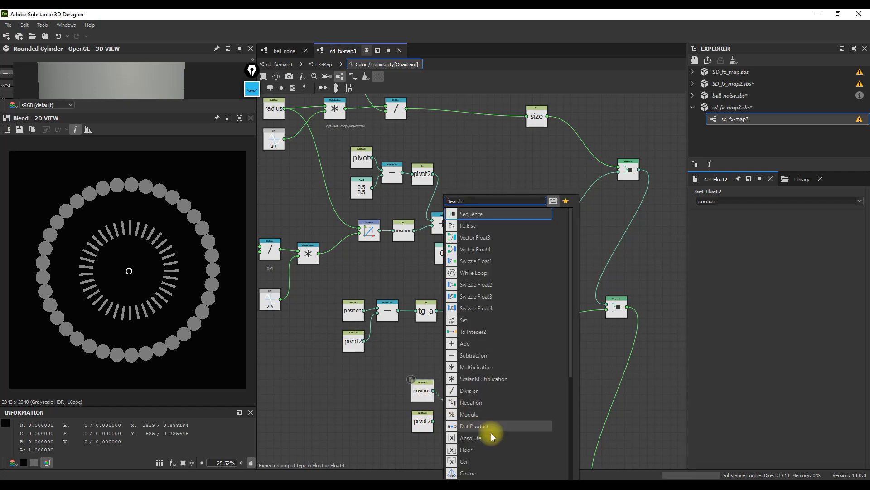
{"action": "left_click", "coordinate": [469, 355]}
{"action": "left_click_drag", "start_coordinate": [445, 409], "coordinate": [476, 399]}
Step: Add a Dot Product node after the new Subtraction node, with the subtraction's output feeding both of its inputs
{"action": "scroll", "coordinate": [474, 399], "scroll_direction": "up", "scroll_amount": 1}
{"action": "left_click", "coordinate": [507, 427]}
{"action": "left_click", "coordinate": [507, 426]}
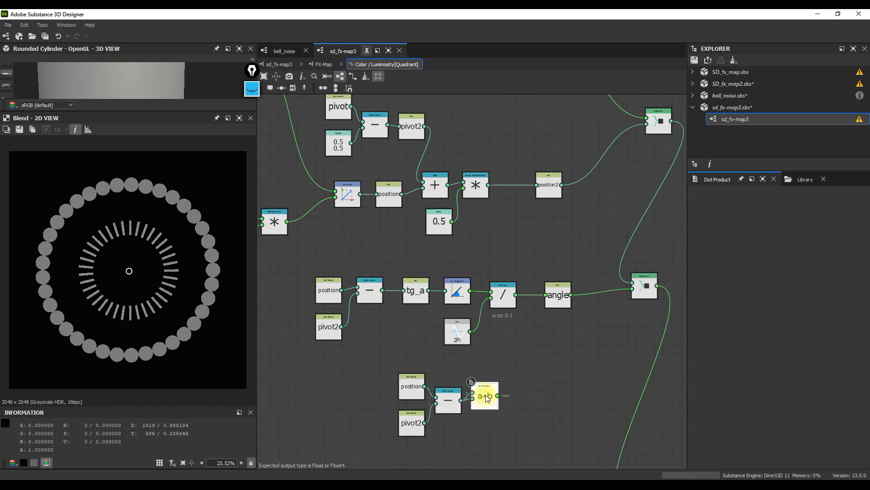
{"action": "scroll", "coordinate": [484, 404], "scroll_direction": "up", "scroll_amount": 2}
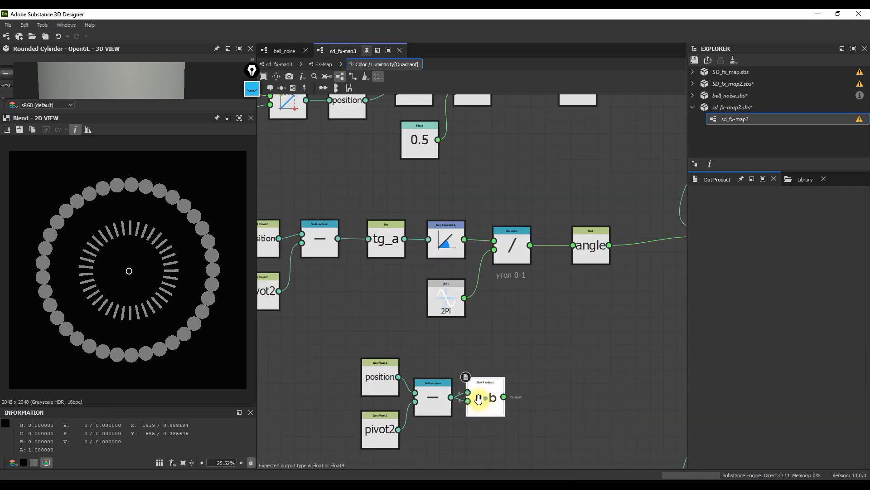
{"action": "middle_click_drag", "start_coordinate": [484, 401], "coordinate": [458, 383]}
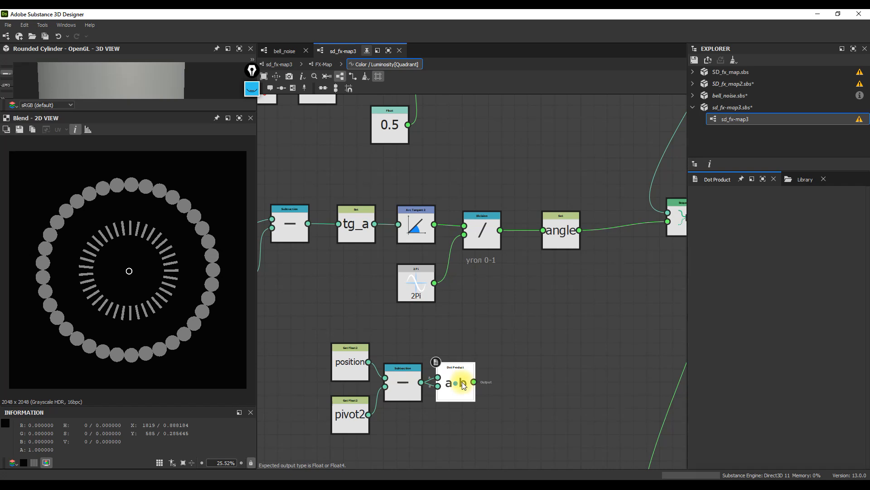
Step: Add a Square Root node fed by the Dot Product output and align it in the same row
{"action": "scroll", "coordinate": [463, 386], "scroll_direction": "down", "scroll_amount": 3}
{"action": "scroll", "coordinate": [427, 371], "scroll_direction": "up", "scroll_amount": 2}
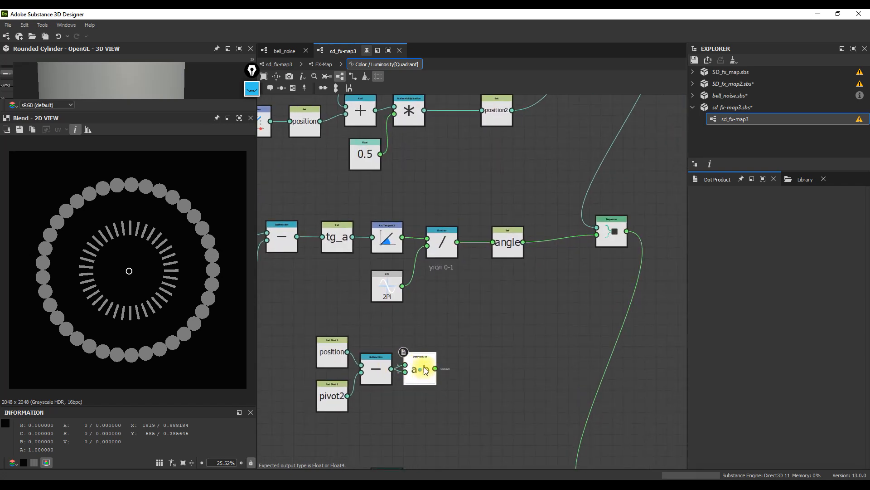
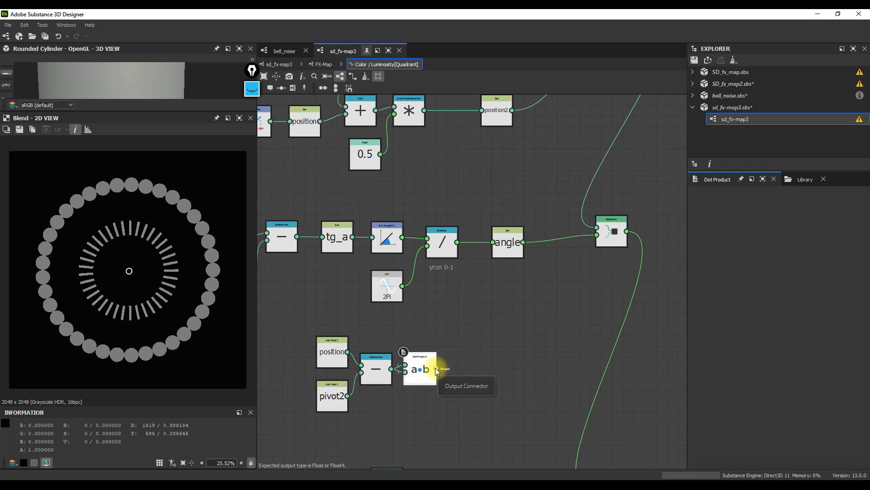
{"action": "left_click_drag", "start_coordinate": [461, 368], "coordinate": [462, 368]}
{"action": "scroll", "coordinate": [498, 453], "scroll_direction": "down", "scroll_amount": 3}
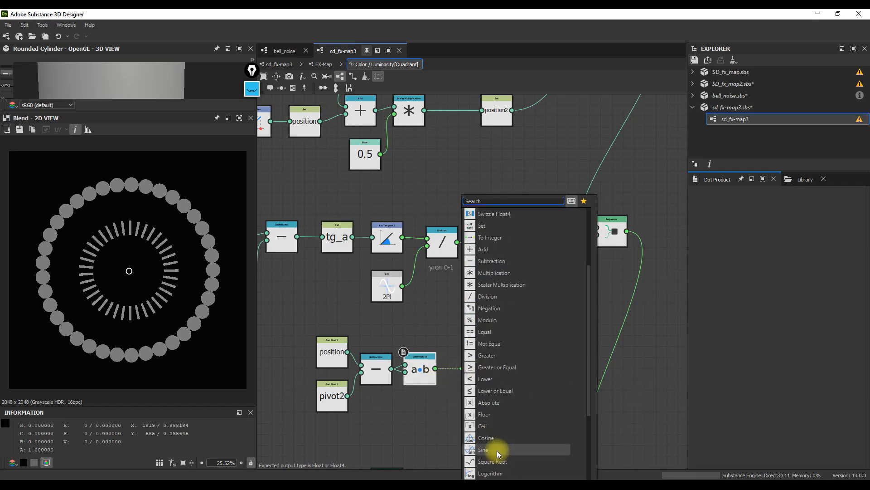
{"action": "left_click", "coordinate": [494, 462]}
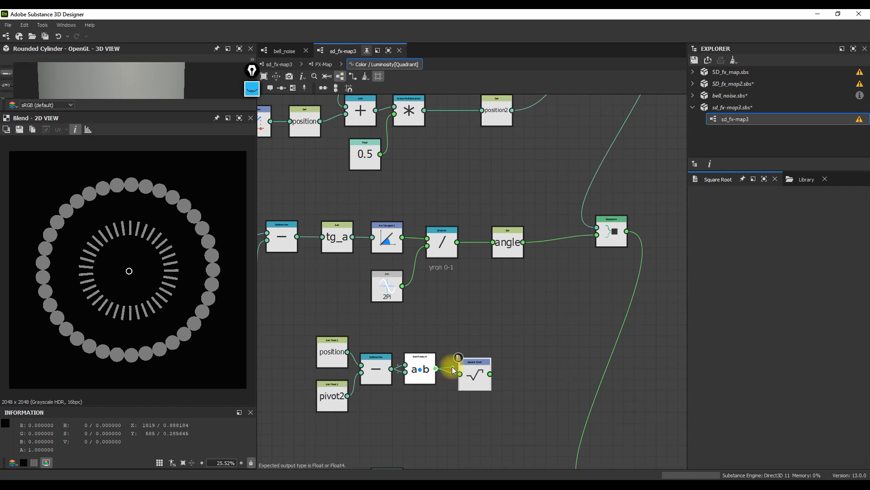
{"action": "key", "text": "Escape"}
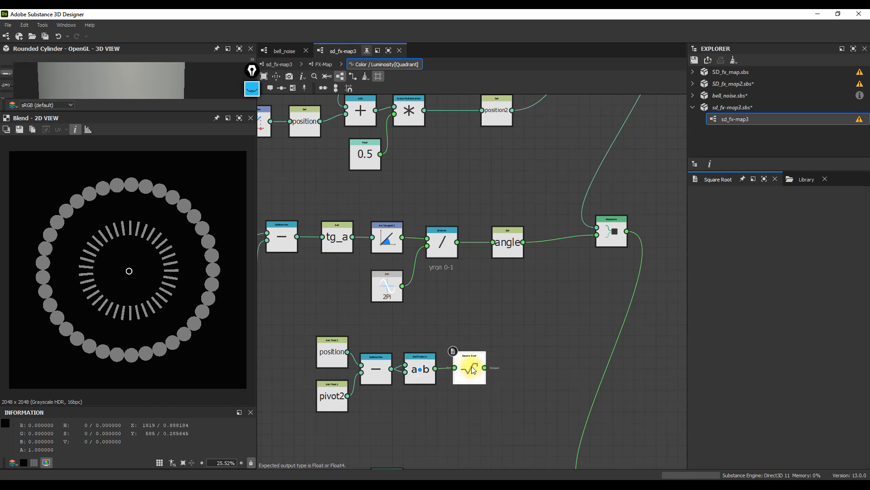
Step: Attach a comment to the Square Root node reading "длина вектора (длина линии)"
{"action": "right_click", "coordinate": [472, 366]}
{"action": "left_click", "coordinate": [512, 228]}
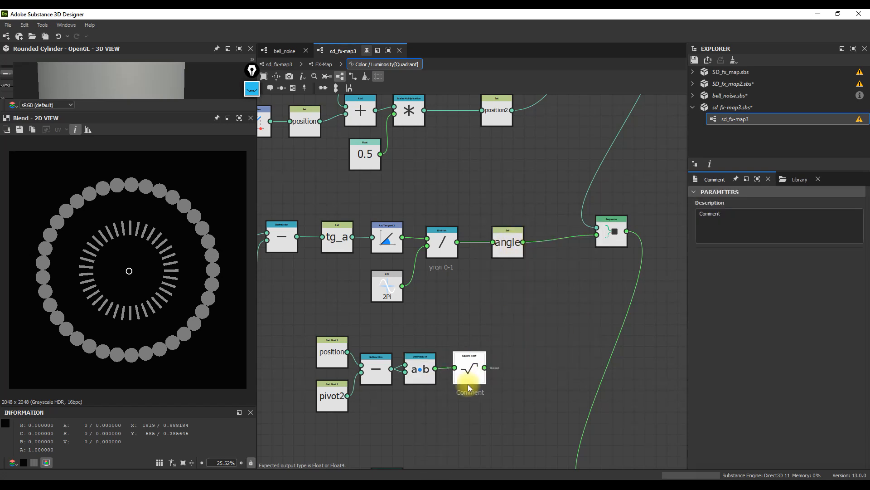
{"action": "double_click", "coordinate": [733, 232]}
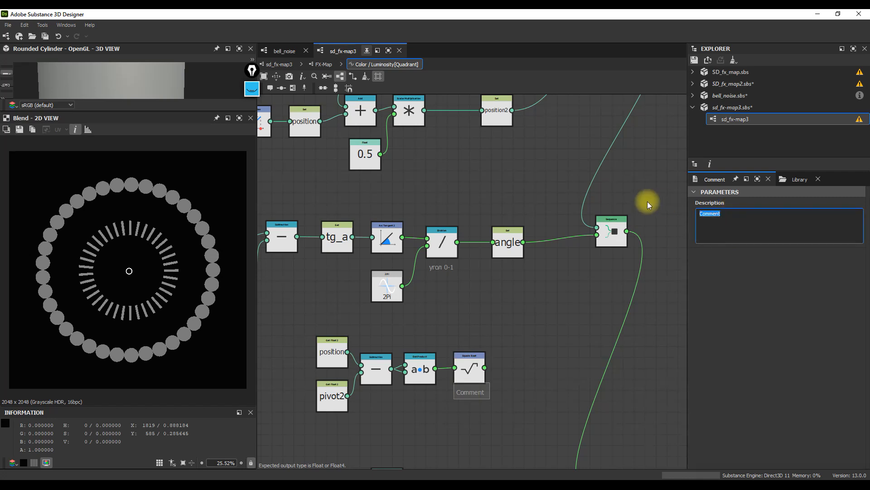
{"action": "type", "text": "длина "}
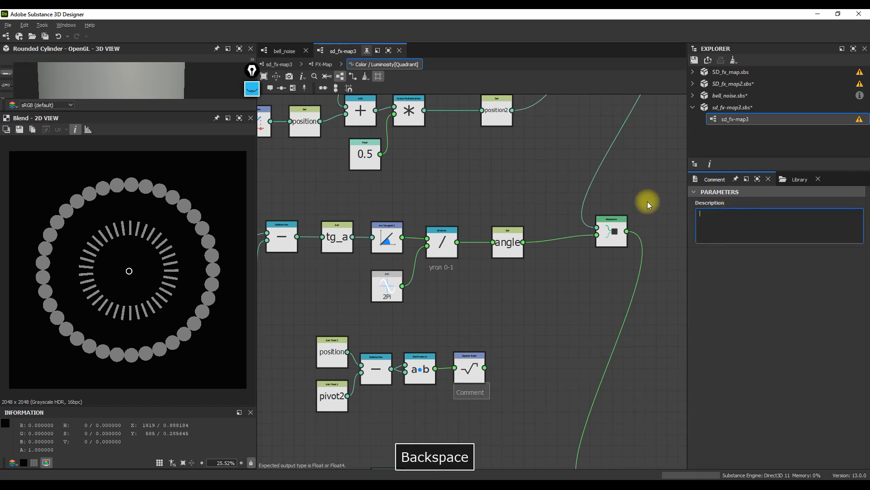
{"action": "type", "text": "вектора "}
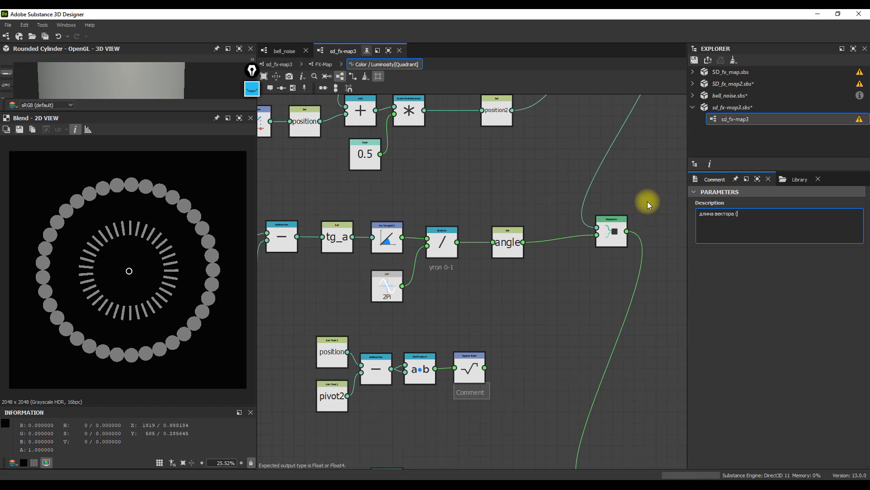
{"action": "type", "text": "(дл"}
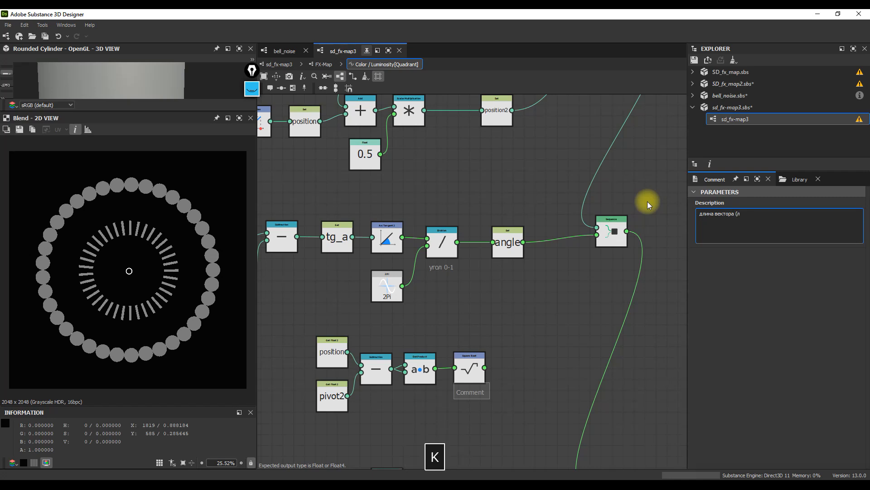
{"action": "type", "text": "ина линии"}
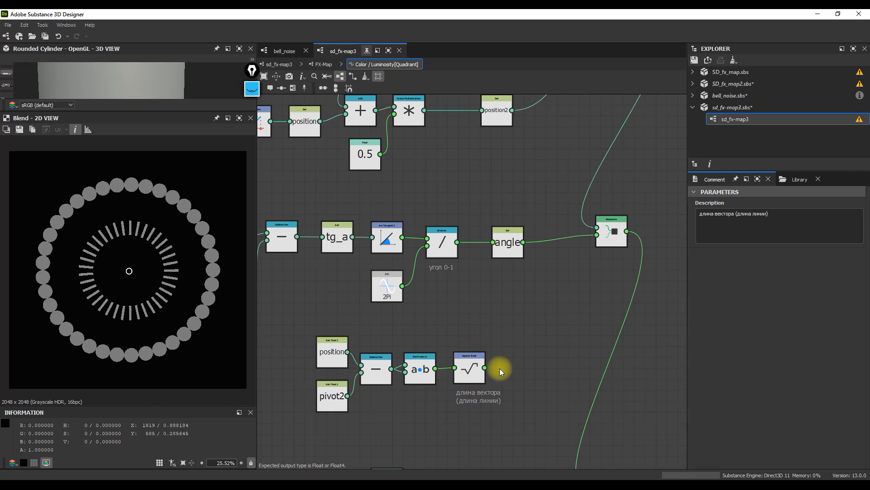
Step: Add a Set node after the Square Root node and name its variable len
{"action": "scroll", "coordinate": [500, 368], "scroll_direction": "down", "scroll_amount": 2}
{"action": "middle_click_drag", "start_coordinate": [485, 360], "coordinate": [470, 303]}
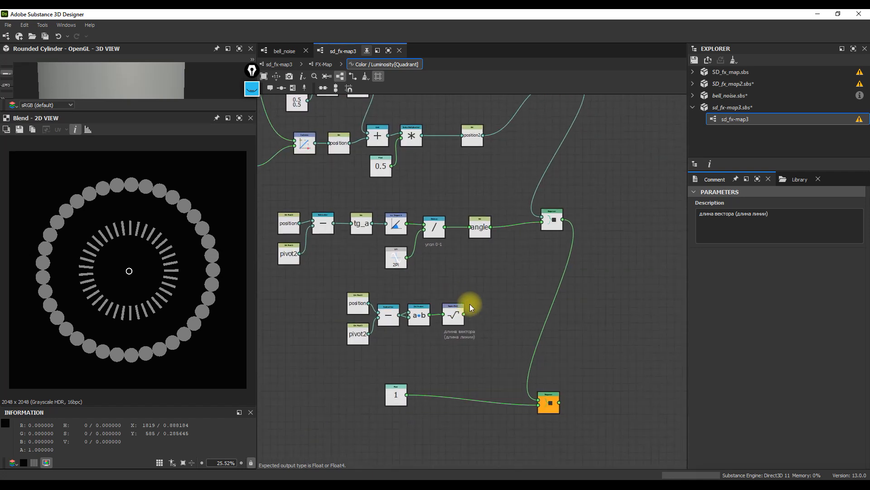
{"action": "left_click_drag", "start_coordinate": [465, 314], "coordinate": [475, 315]}
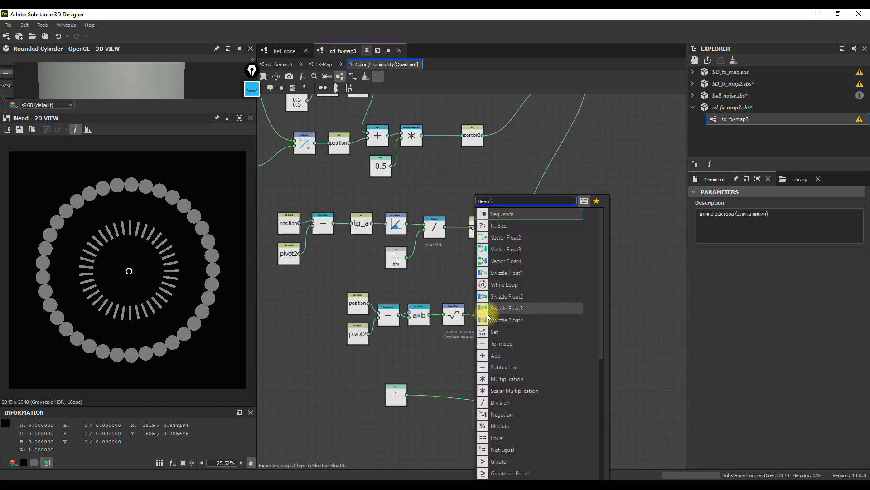
{"action": "type", "text": "ыу"}
{"action": "double_click", "coordinate": [482, 201]}
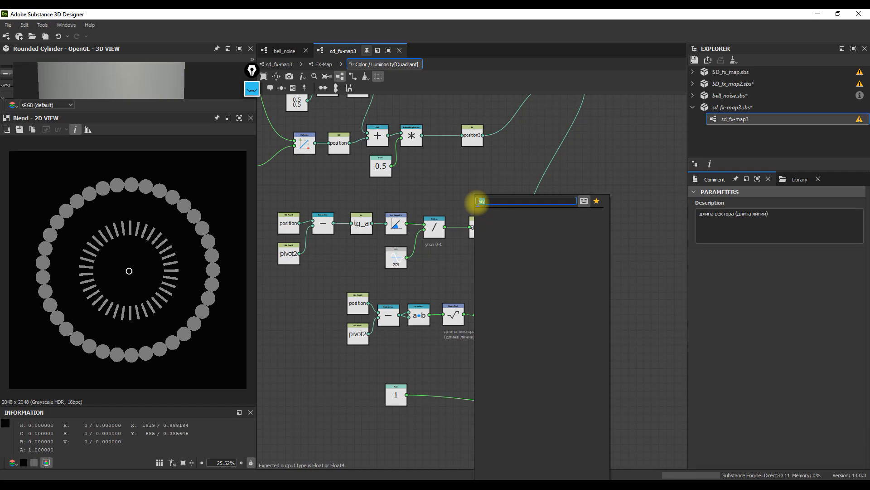
{"action": "key", "text": "BackSpace"}
{"action": "type", "text": "set"}
{"action": "key", "text": "Return"}
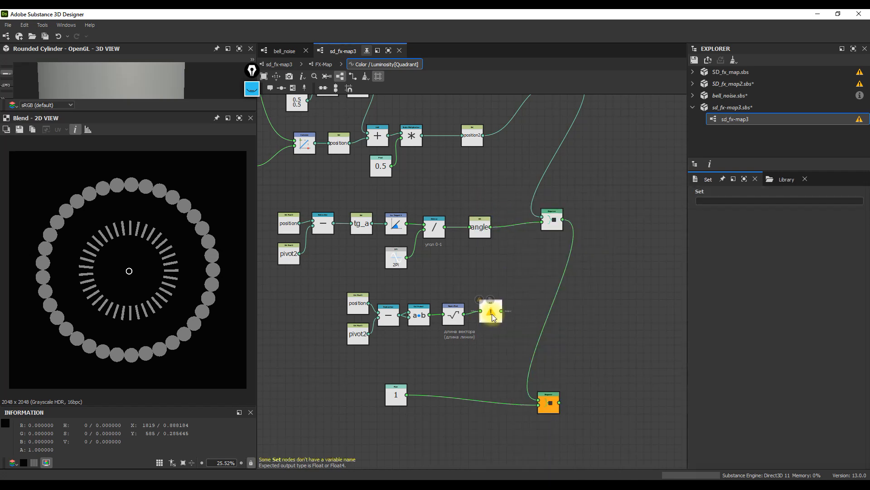
{"action": "left_click", "coordinate": [718, 201]}
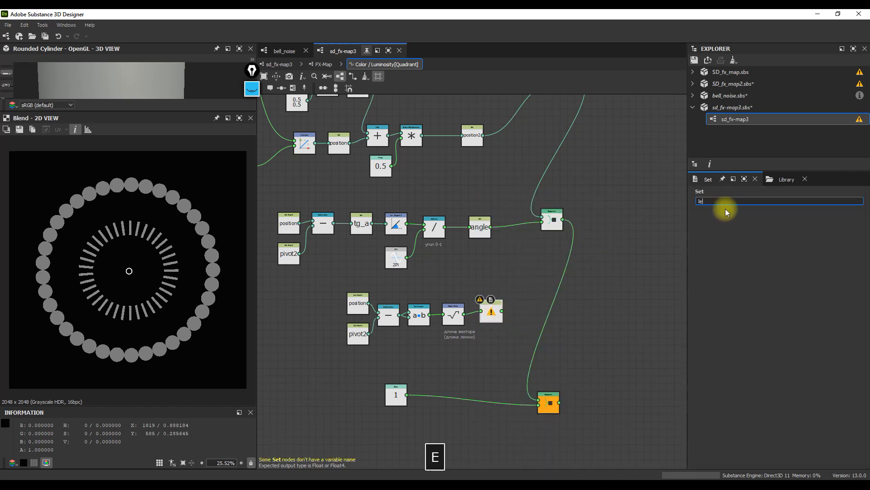
{"action": "key", "text": "Return"}
Step: Add a Sequence node joining the angle sequence with len, feed it into the final Sequence, and move the final nodes down
{"action": "left_click_drag", "start_coordinate": [562, 219], "coordinate": [585, 267]}
{"action": "left_click", "coordinate": [612, 214]}
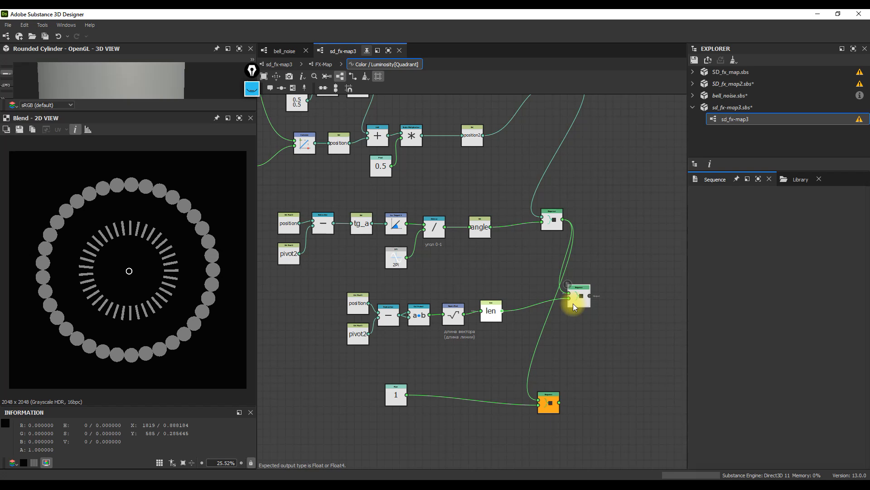
{"action": "left_click_drag", "start_coordinate": [576, 311], "coordinate": [538, 399]}
{"action": "left_click_drag", "start_coordinate": [387, 434], "coordinate": [551, 421]}
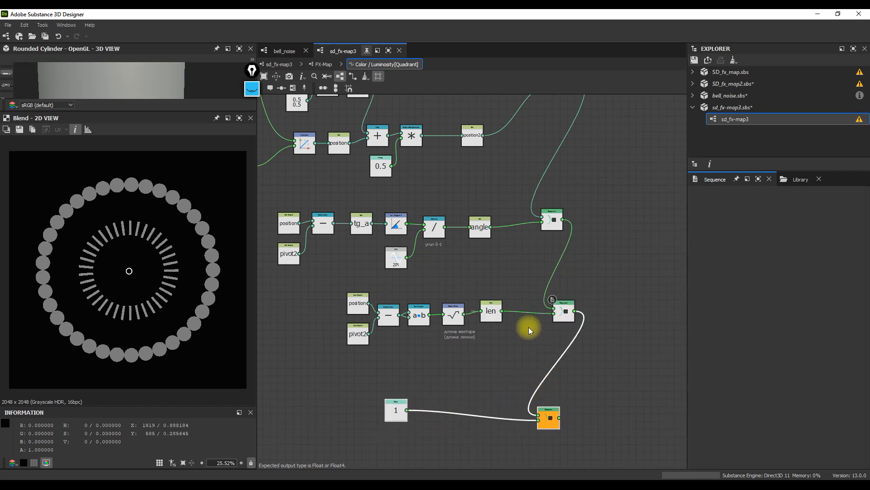
Step: Leave the luminosity function and open the Pattern Size function of the Quadrant in the lower FX-Map
{"action": "left_click", "coordinate": [321, 64]}
{"action": "left_click", "coordinate": [278, 64]}
{"action": "left_click", "coordinate": [430, 285]}
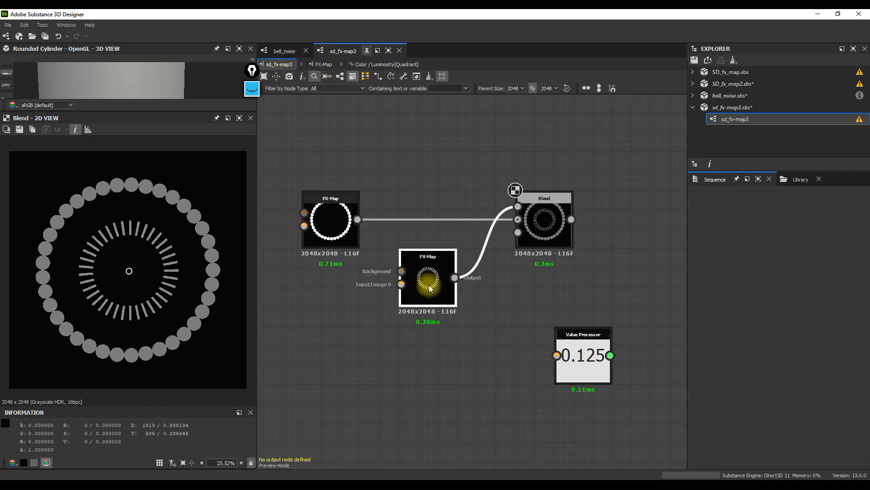
{"action": "key", "text": "ctrl+e"}
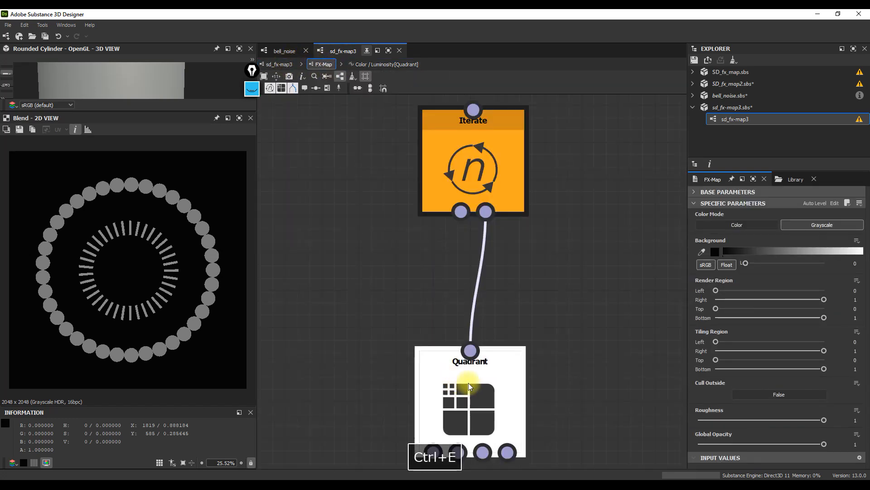
{"action": "left_click", "coordinate": [469, 383]}
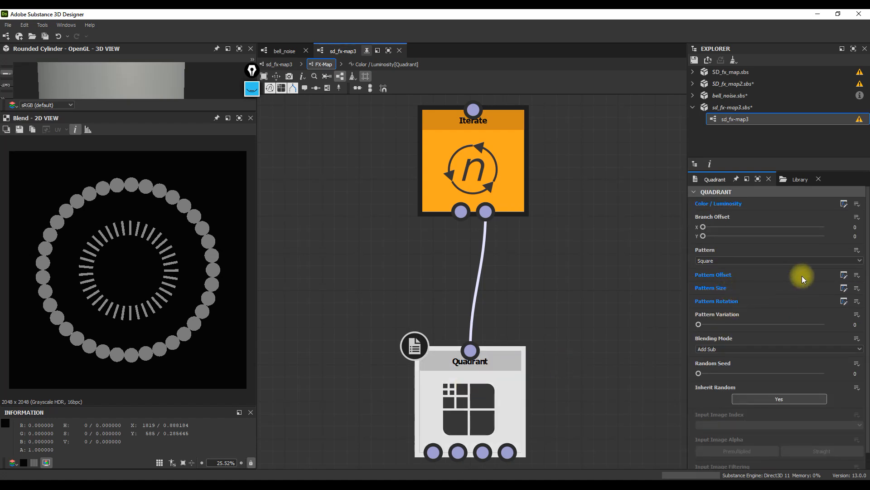
{"action": "left_click", "coordinate": [844, 288]}
Step: Make the Get Float node feeding the Vector Float2 read len and line it up above the Float constant
{"action": "left_click_drag", "start_coordinate": [438, 301], "coordinate": [393, 235]}
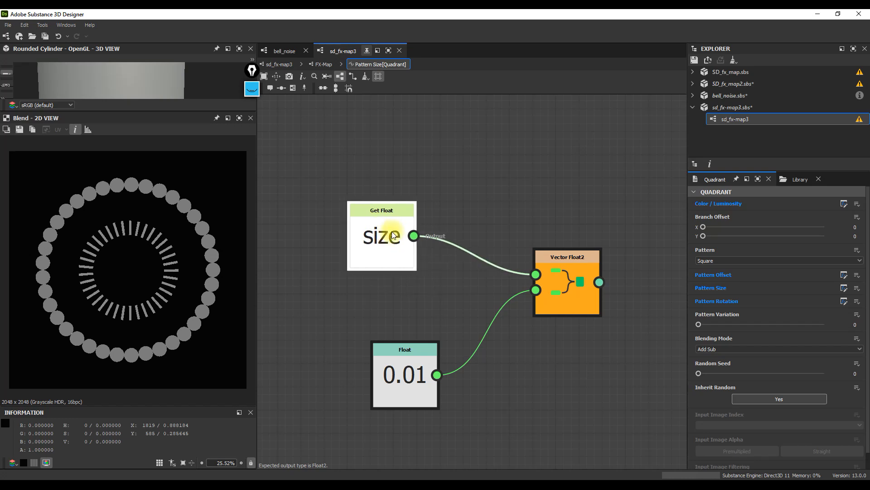
{"action": "key", "text": "space"}
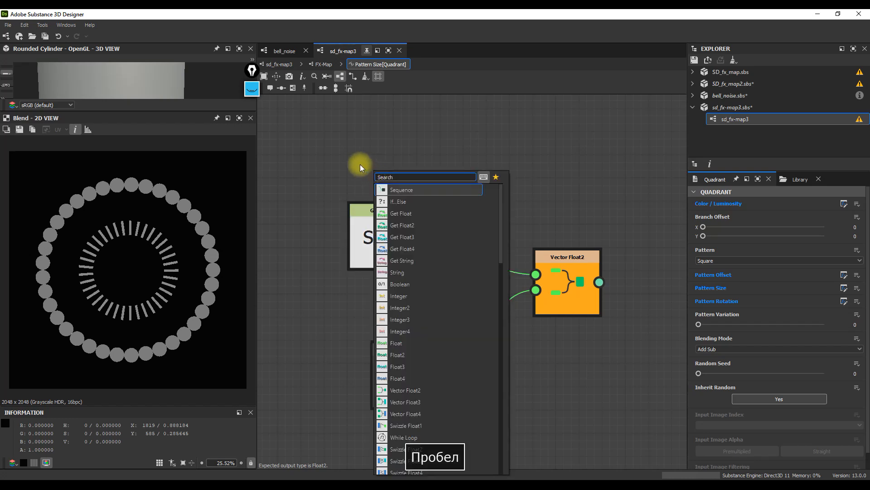
{"action": "left_click", "coordinate": [360, 164]}
{"action": "left_click", "coordinate": [381, 236]}
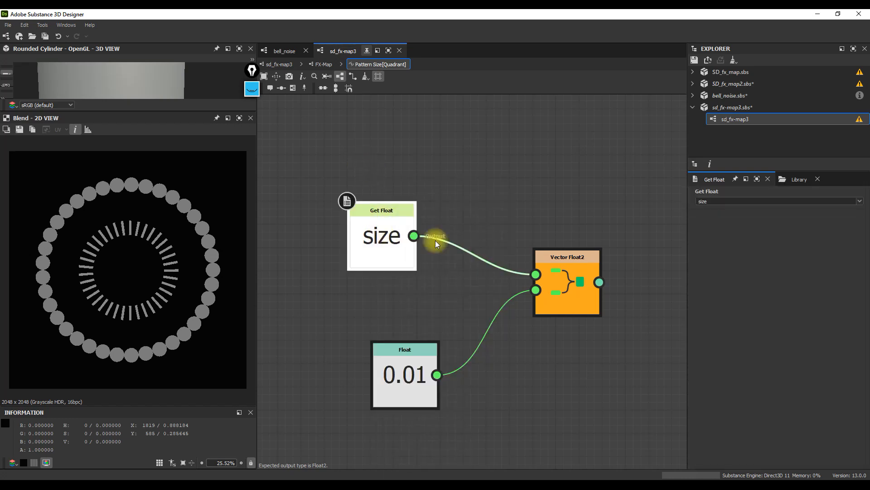
{"action": "left_click", "coordinate": [861, 202]}
{"action": "left_click", "coordinate": [861, 202]}
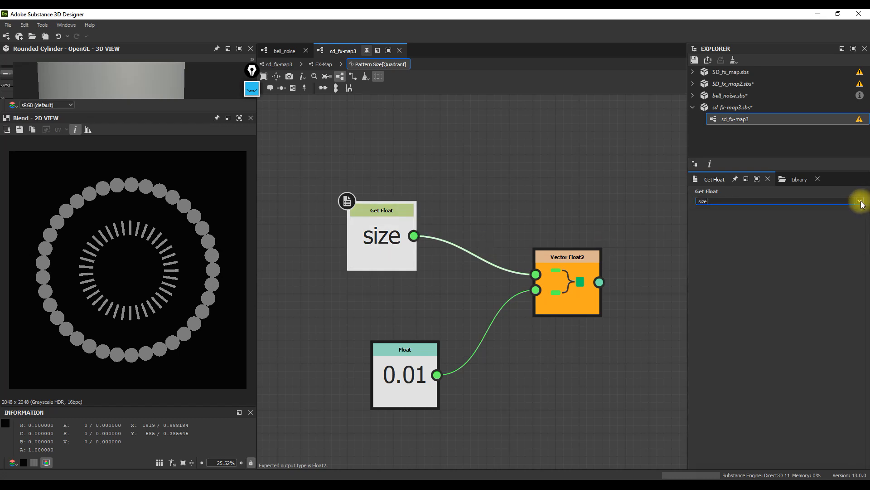
{"action": "type", "text": "len"}
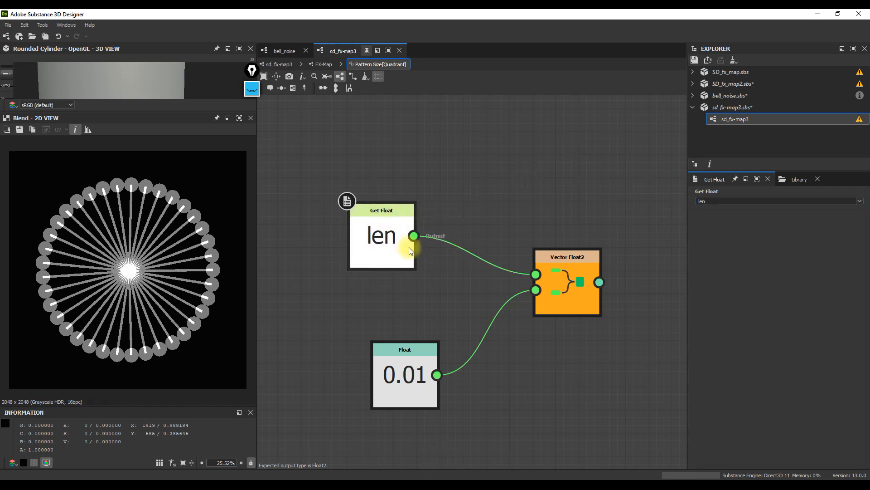
{"action": "left_click_drag", "start_coordinate": [367, 242], "coordinate": [391, 242]}
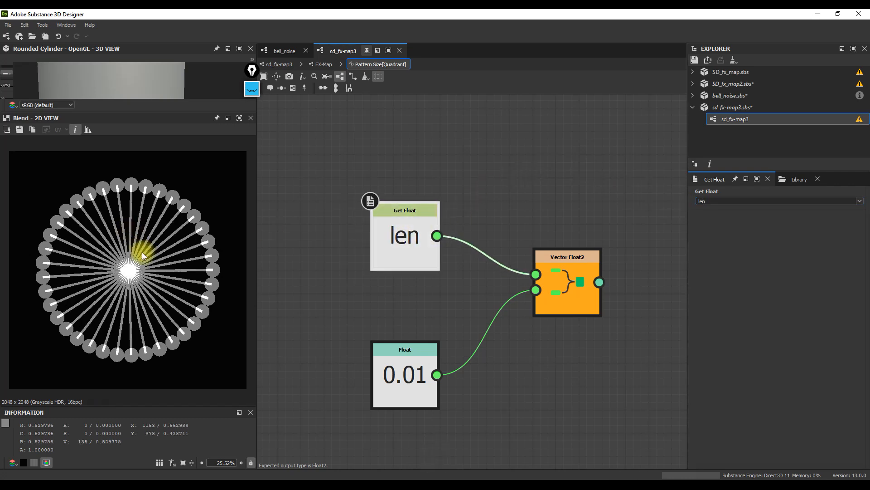
Step: Set the Float constant feeding the second Vector Float2 input to 0.005 to thin the lines
{"action": "scroll", "coordinate": [162, 280], "scroll_direction": "up", "scroll_amount": 1}
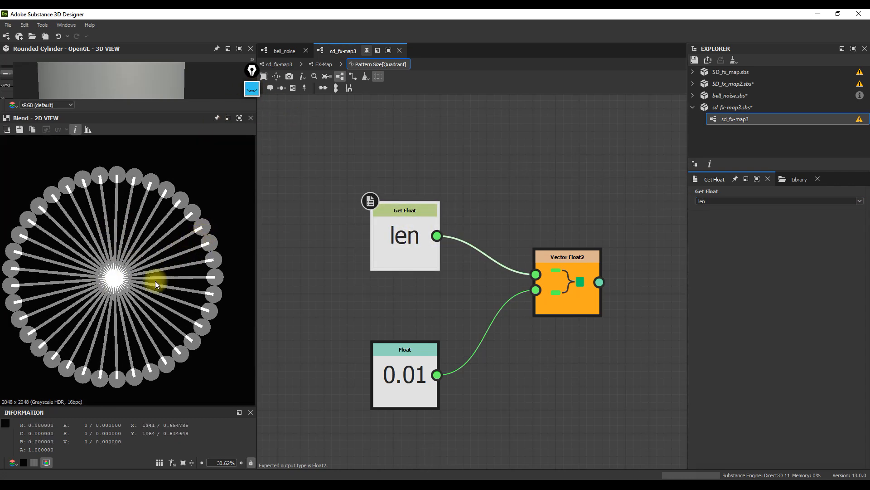
{"action": "left_click", "coordinate": [411, 365]}
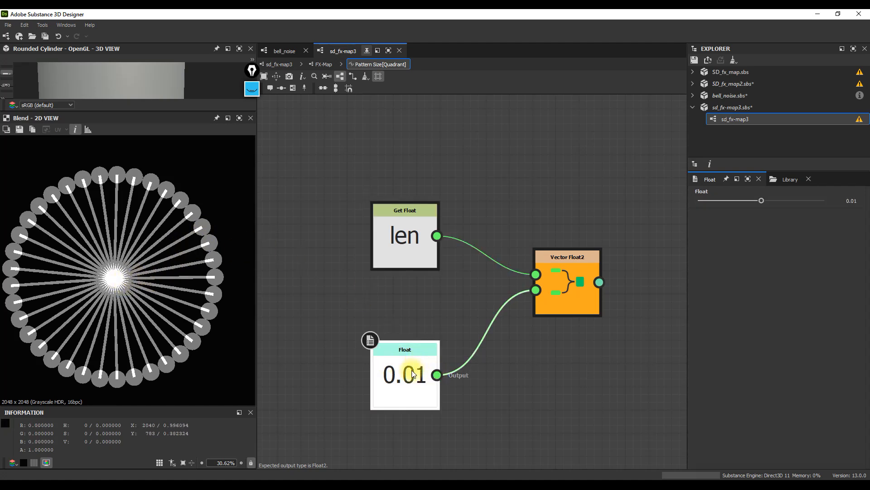
{"action": "left_click", "coordinate": [852, 200]}
{"action": "type", "text": "05"}
{"action": "key", "text": "Tab"}
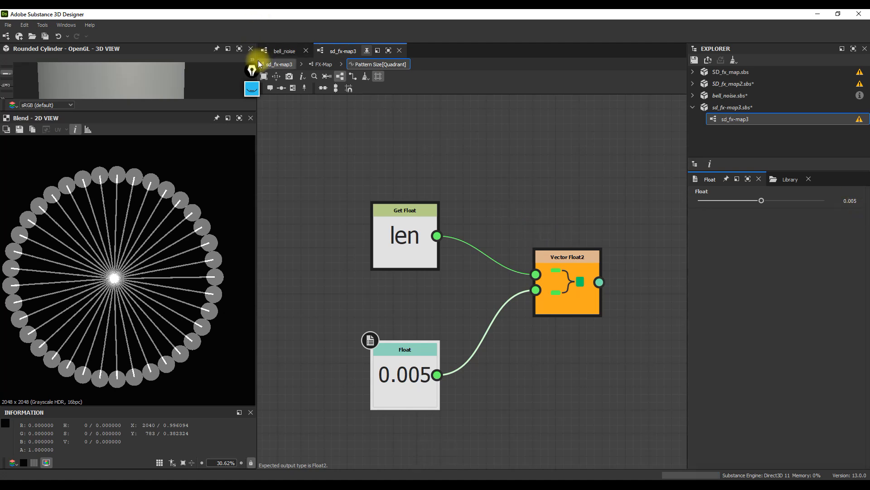
Step: Return to the main graph and move the pivot in the 2D view to about X 0.9578, Y 0.868
{"action": "left_click", "coordinate": [320, 64]}
{"action": "left_click", "coordinate": [281, 64]}
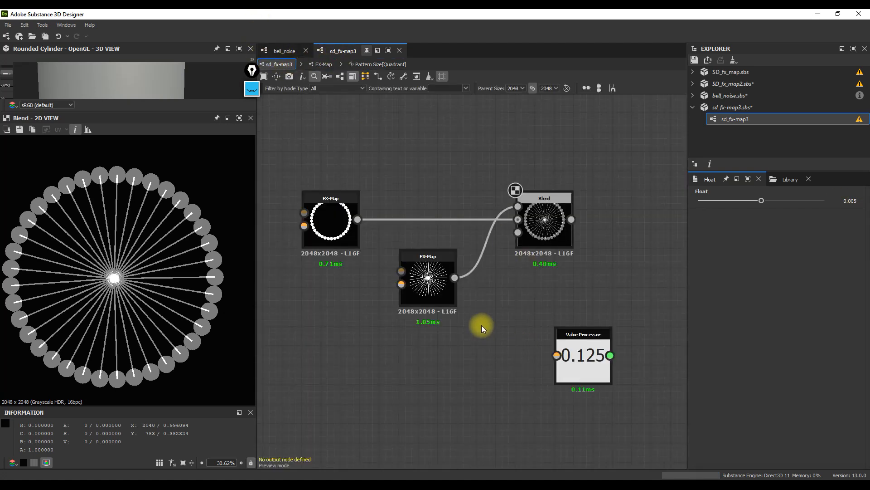
{"action": "left_click_drag", "start_coordinate": [114, 276], "coordinate": [236, 357]}
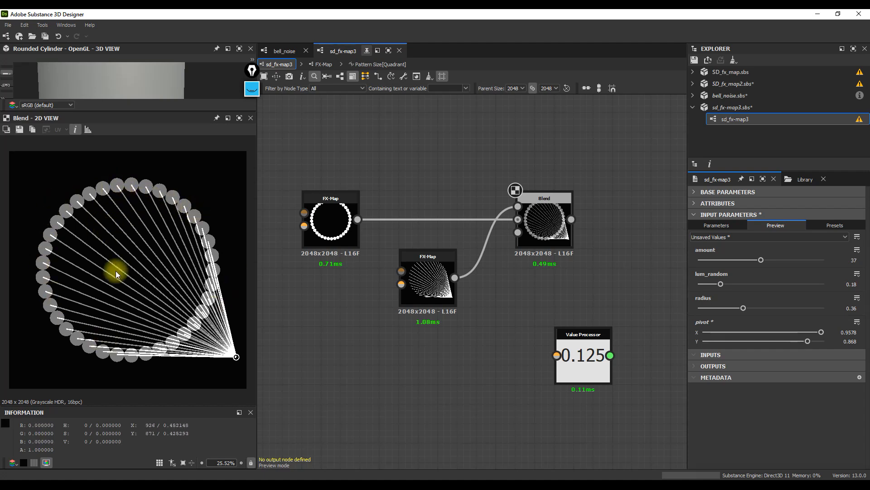
Step: Add a Float graph input with the identifier radius_random and a default of 0
{"action": "left_click", "coordinate": [522, 234]}
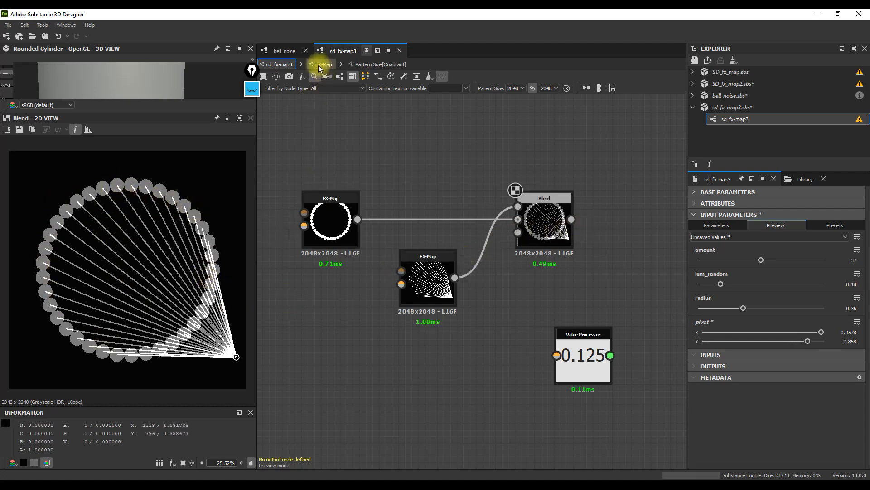
{"action": "left_click", "coordinate": [716, 225]}
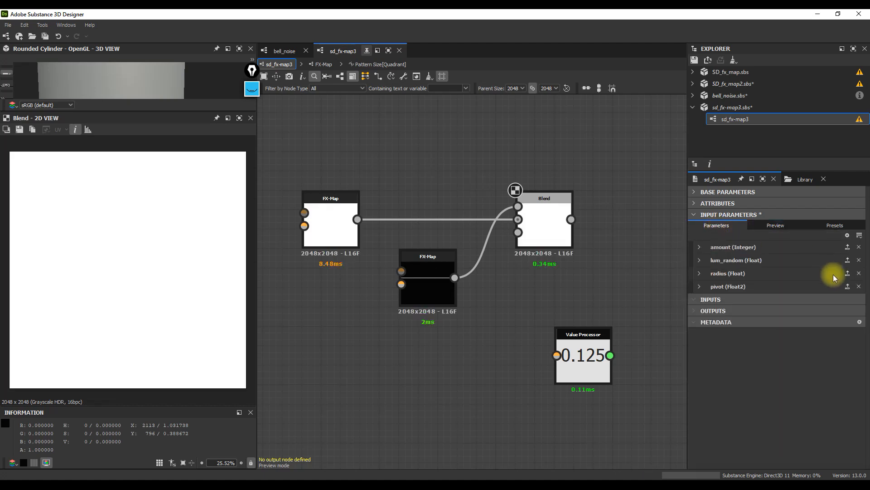
{"action": "left_click", "coordinate": [847, 235]}
{"action": "left_click", "coordinate": [699, 300]}
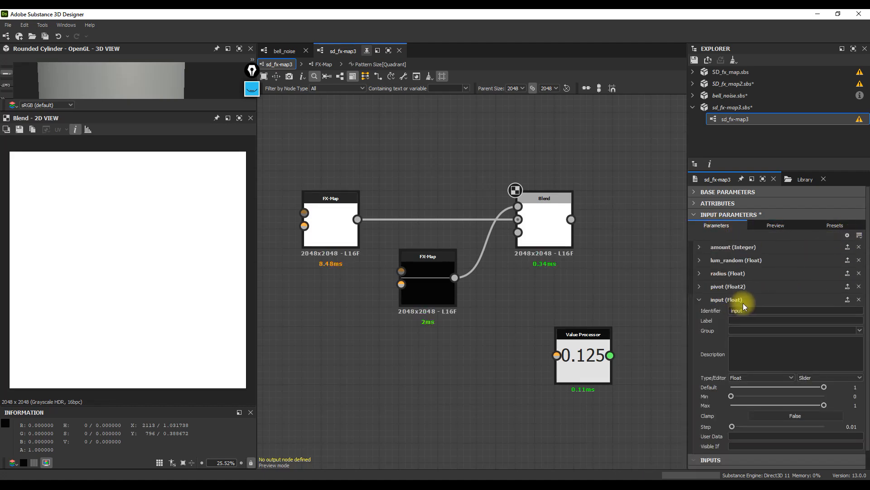
{"action": "type", "text": "rad"}
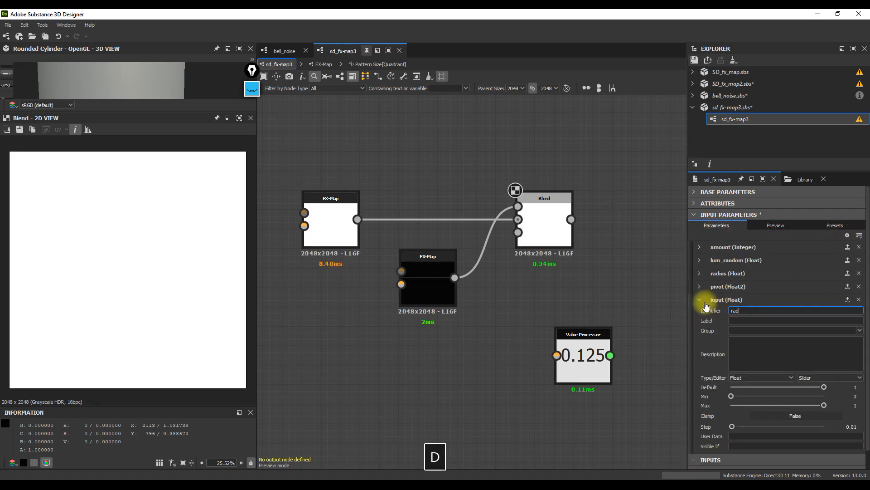
{"action": "type", "text": "ius_random"}
{"action": "key", "text": "Tab"}
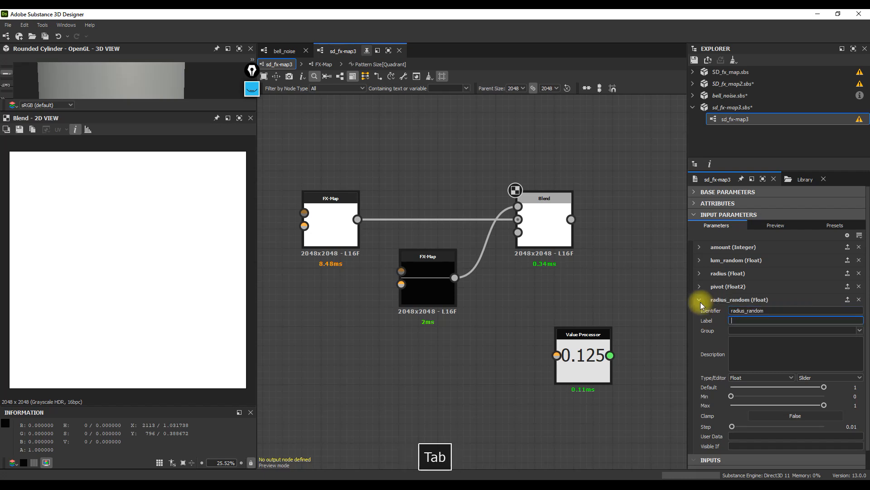
{"action": "left_click_drag", "start_coordinate": [824, 388], "coordinate": [728, 388]}
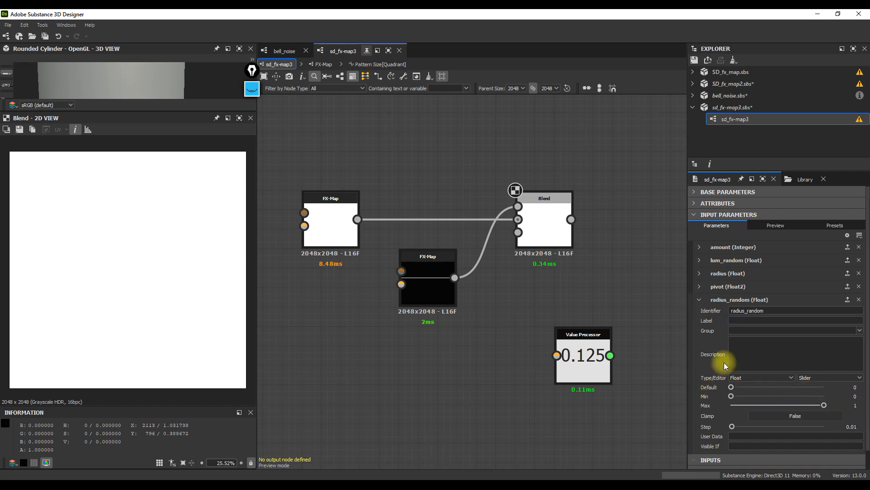
{"action": "left_click", "coordinate": [699, 299]}
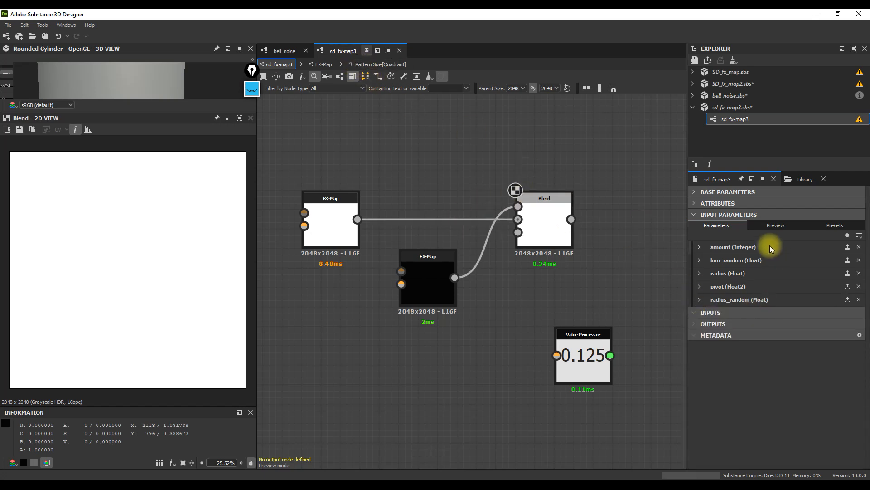
Step: Open the Color / Luminosity function of the Quadrant in the lower FX-Map
{"action": "left_click", "coordinate": [771, 225]}
{"action": "left_click", "coordinate": [323, 64]}
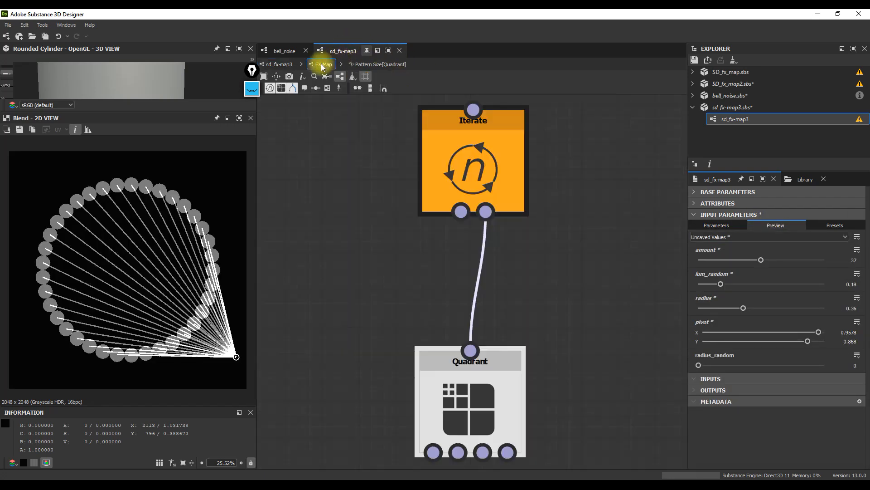
{"action": "left_click", "coordinate": [479, 400]}
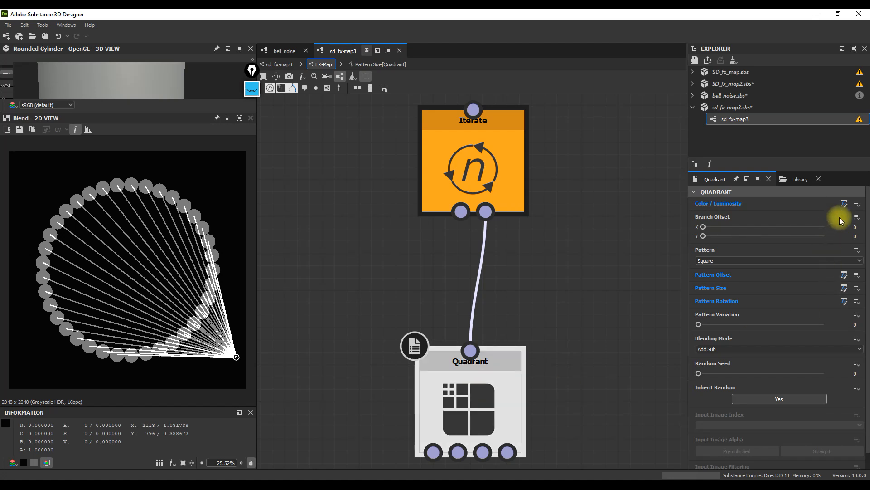
{"action": "left_click", "coordinate": [843, 203]}
{"action": "scroll", "coordinate": [413, 277], "scroll_direction": "down", "scroll_amount": 4}
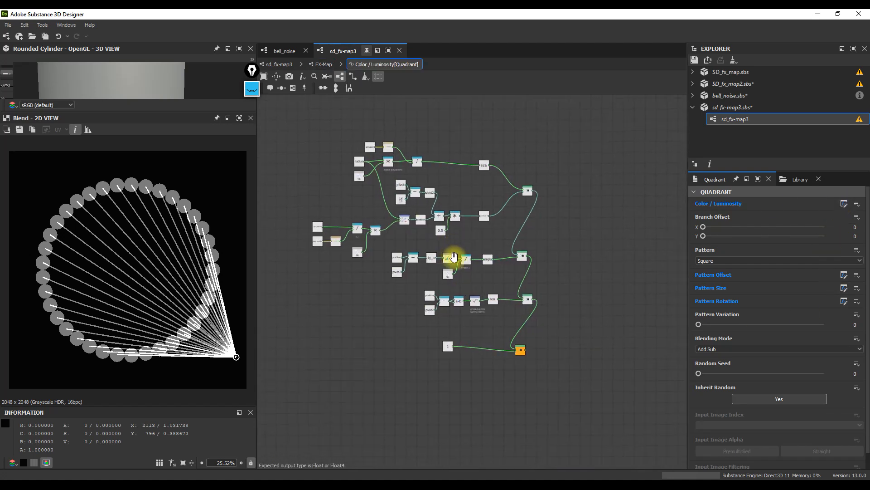
Step: Move the angle and len node rows down to leave more space below the position chain
{"action": "left_click_drag", "start_coordinate": [456, 374], "coordinate": [550, 323]}
{"action": "left_click_drag", "start_coordinate": [532, 352], "coordinate": [534, 392]}
{"action": "scroll", "coordinate": [494, 341], "scroll_direction": "up", "scroll_amount": 1}
{"action": "left_click_drag", "start_coordinate": [576, 228], "coordinate": [380, 331]}
{"action": "left_click", "coordinate": [503, 247]}
{"action": "scroll", "coordinate": [476, 198], "scroll_direction": "up", "scroll_amount": 3}
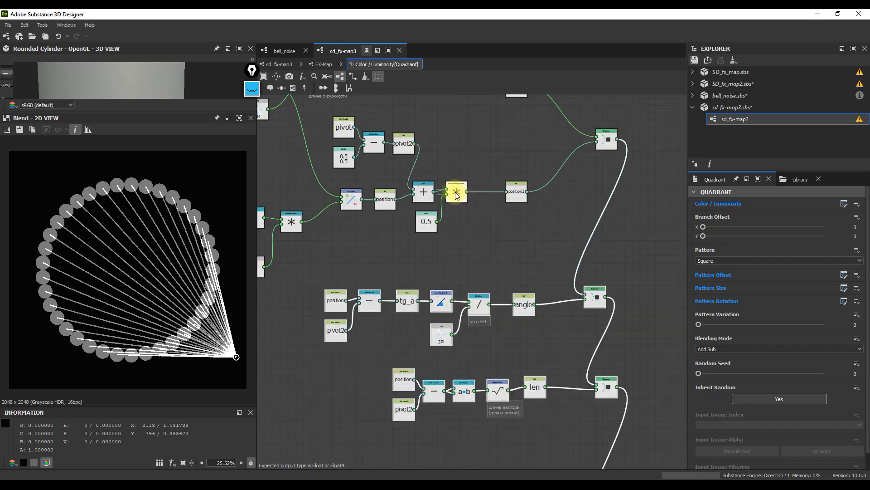
{"action": "middle_click_drag", "start_coordinate": [456, 191], "coordinate": [573, 249]}
{"action": "scroll", "coordinate": [475, 246], "scroll_direction": "down", "scroll_amount": 2}
{"action": "middle_click_drag", "start_coordinate": [475, 246], "coordinate": [495, 252]}
Step: Move the $number and amount chain with its Division, Multiplication and 2Pi nodes down and away from the Cartesian node
{"action": "left_click_drag", "start_coordinate": [503, 241], "coordinate": [314, 316]}
{"action": "scroll", "coordinate": [486, 250], "scroll_direction": "up", "scroll_amount": 2}
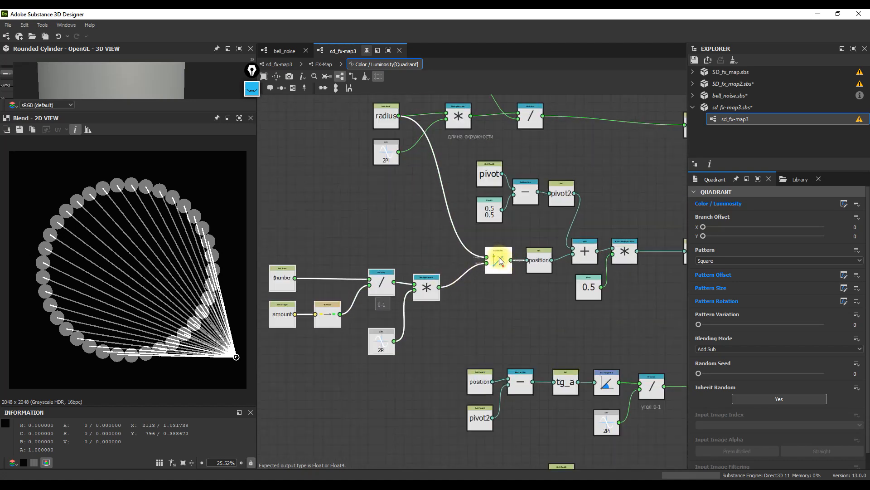
{"action": "left_click_drag", "start_coordinate": [473, 243], "coordinate": [478, 272]}
{"action": "left_click_drag", "start_coordinate": [388, 117], "coordinate": [374, 117]}
{"action": "left_click_drag", "start_coordinate": [385, 152], "coordinate": [372, 152]}
{"action": "left_click", "coordinate": [389, 295]}
{"action": "scroll", "coordinate": [466, 272], "scroll_direction": "up", "scroll_amount": 2}
{"action": "middle_click_drag", "start_coordinate": [408, 294], "coordinate": [511, 269]}
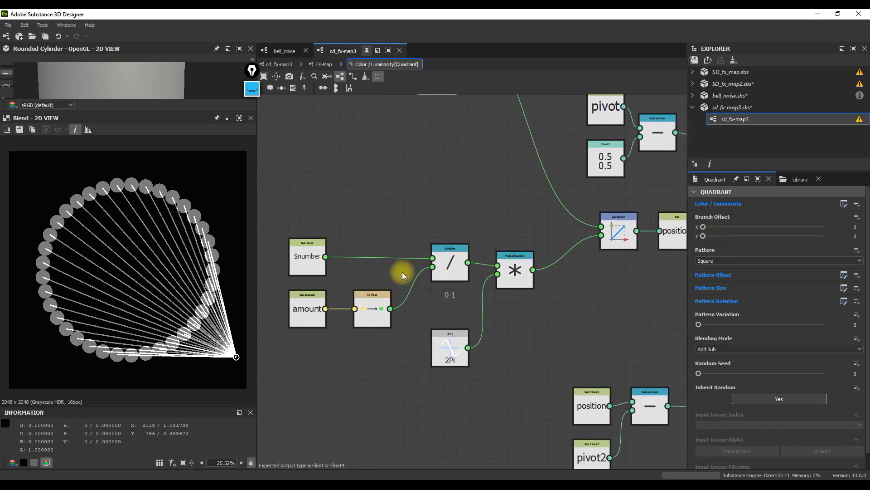
{"action": "scroll", "coordinate": [440, 266], "scroll_direction": "down", "scroll_amount": 2}
{"action": "scroll", "coordinate": [347, 263], "scroll_direction": "up", "scroll_amount": 2}
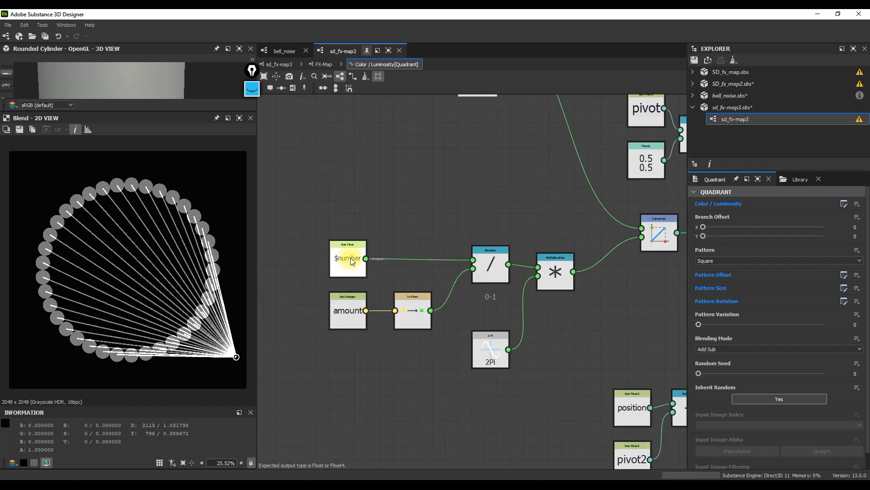
{"action": "left_click_drag", "start_coordinate": [317, 226], "coordinate": [563, 380]}
{"action": "left_click_drag", "start_coordinate": [556, 279], "coordinate": [518, 330]}
Step: Move the radius and 2Pi nodes further left to free space before the circumference Multiplication node
{"action": "scroll", "coordinate": [521, 204], "scroll_direction": "down", "scroll_amount": 2}
{"action": "middle_click_drag", "start_coordinate": [521, 203], "coordinate": [509, 294]}
{"action": "left_click_drag", "start_coordinate": [448, 153], "coordinate": [488, 220]}
{"action": "left_click_drag", "start_coordinate": [472, 178], "coordinate": [401, 173]}
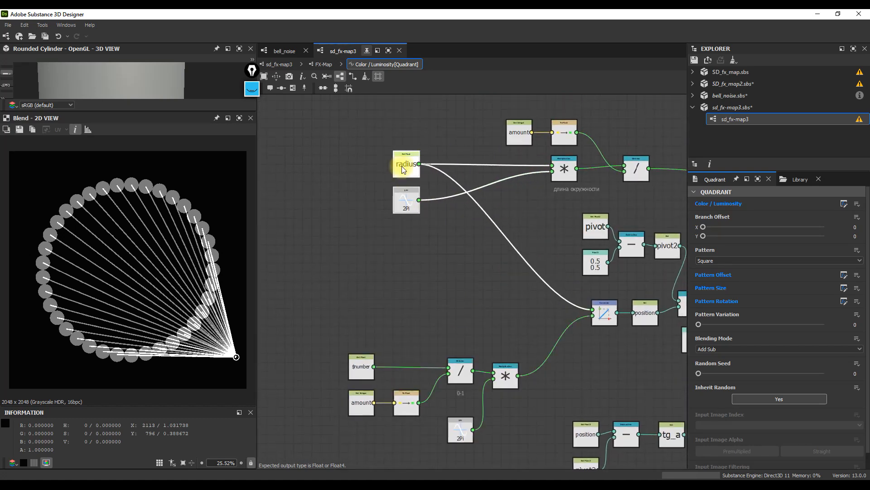
Step: Add a Random node fed by the radius value
{"action": "left_click", "coordinate": [442, 235]}
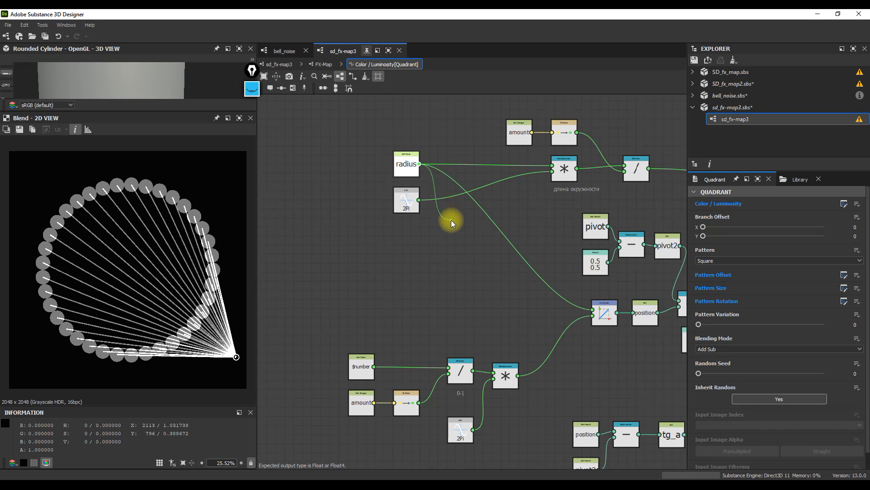
{"action": "left_click_drag", "start_coordinate": [450, 219], "coordinate": [451, 219]}
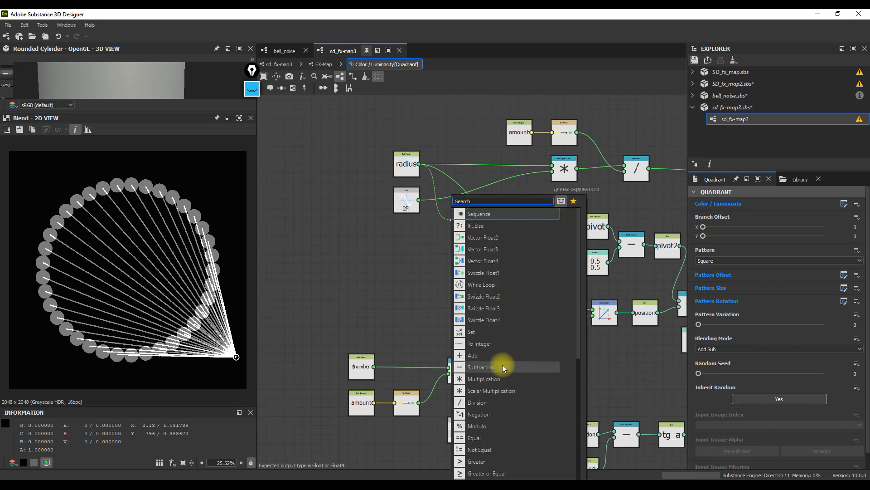
{"action": "left_click", "coordinate": [478, 461]}
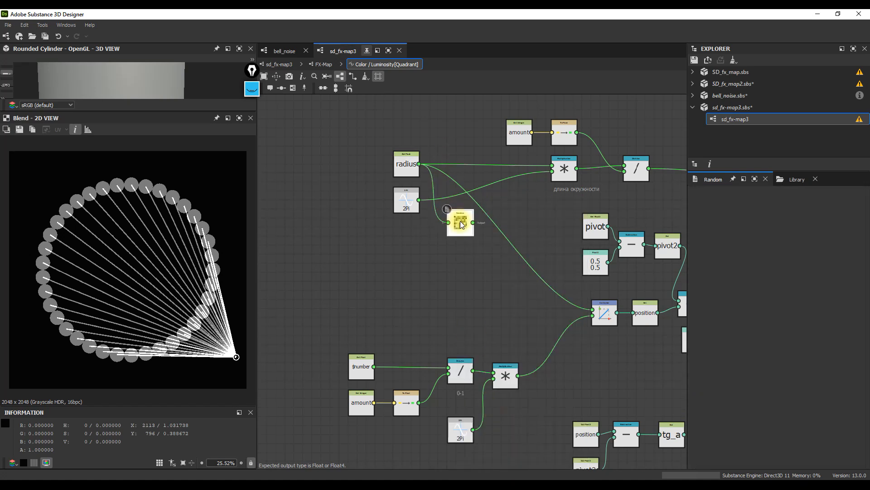
Step: Add a Get Float node that reads the radius_random input
{"action": "key", "text": "space"}
{"action": "type", "text": "ge"}
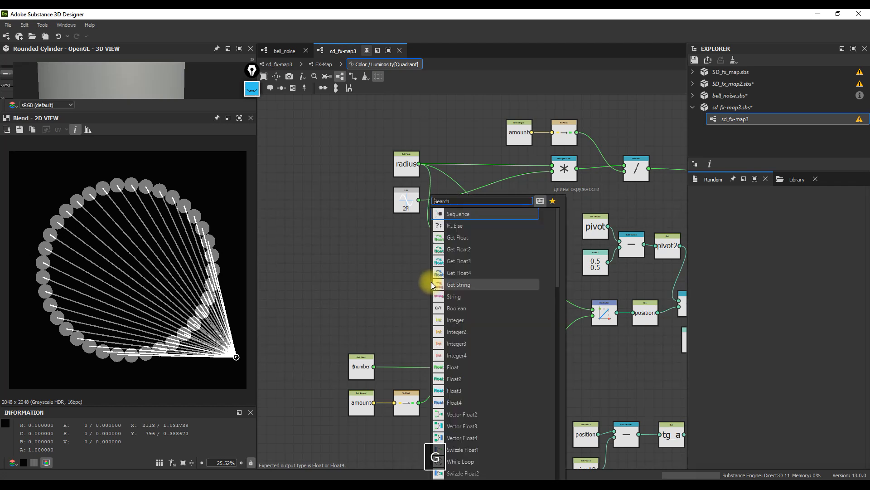
{"action": "type", "text": "t"}
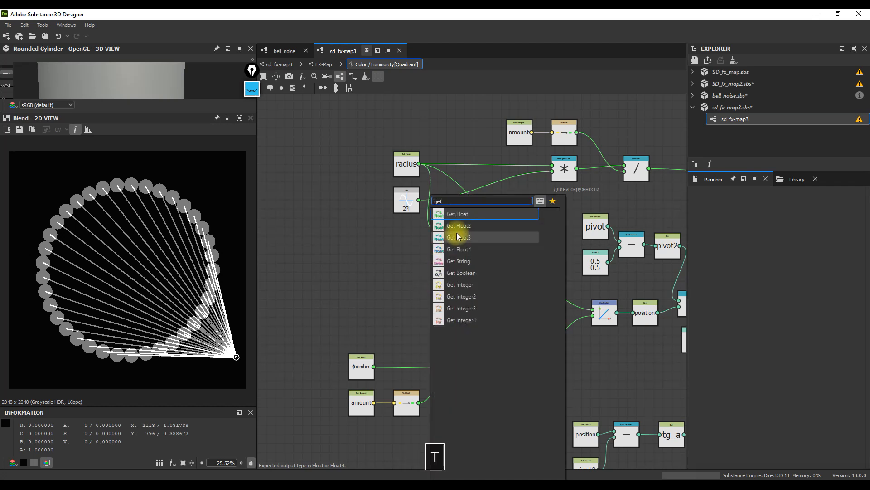
{"action": "left_click", "coordinate": [469, 213]}
{"action": "left_click", "coordinate": [859, 200]}
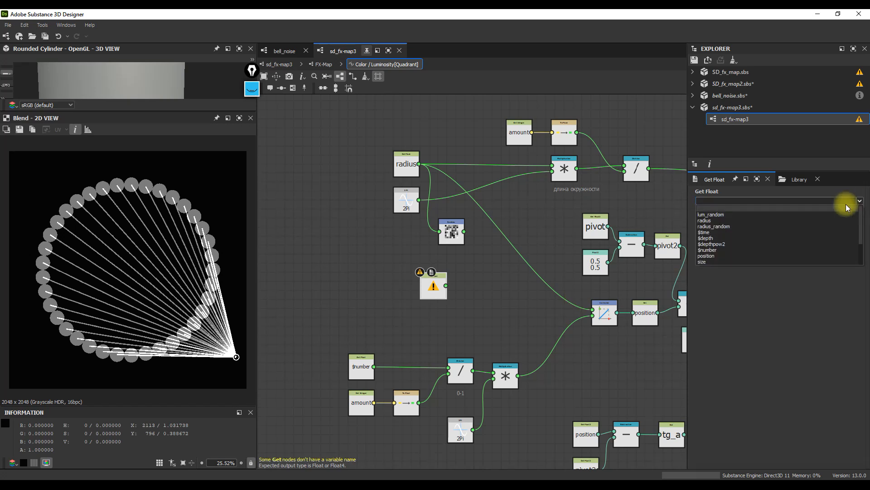
{"action": "left_click", "coordinate": [727, 226]}
Step: Add a Linear Interpolation node with radius_random feeding its third input and place it beside the Random node
{"action": "left_click_drag", "start_coordinate": [431, 281], "coordinate": [485, 260]}
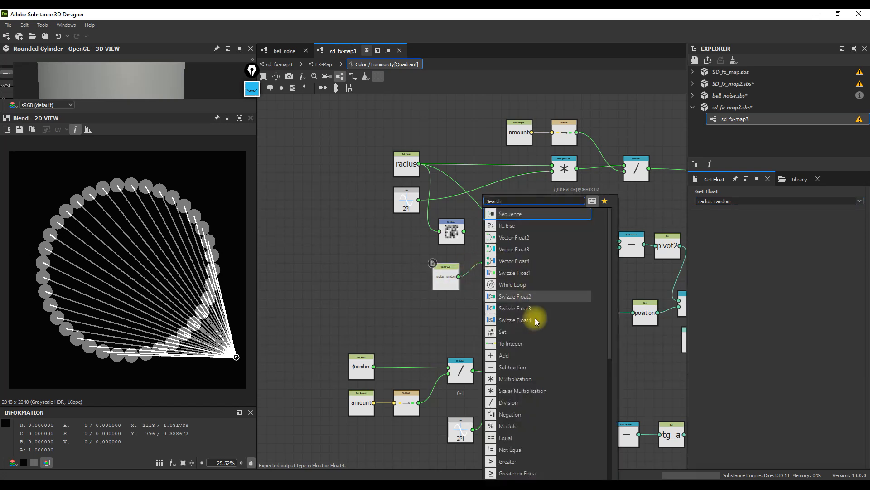
{"action": "left_click", "coordinate": [532, 380]}
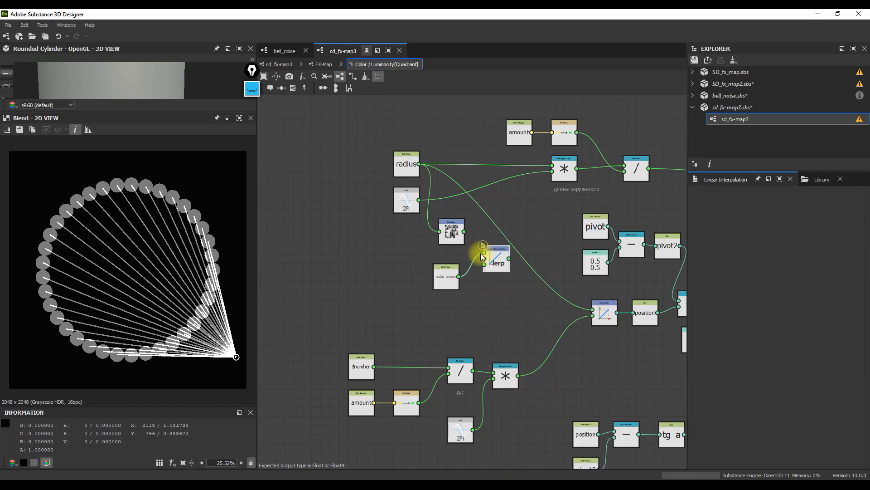
{"action": "scroll", "coordinate": [492, 261], "scroll_direction": "up", "scroll_amount": 3}
{"action": "middle_click_drag", "start_coordinate": [491, 263], "coordinate": [488, 318]}
{"action": "left_click_drag", "start_coordinate": [498, 314], "coordinate": [519, 236]}
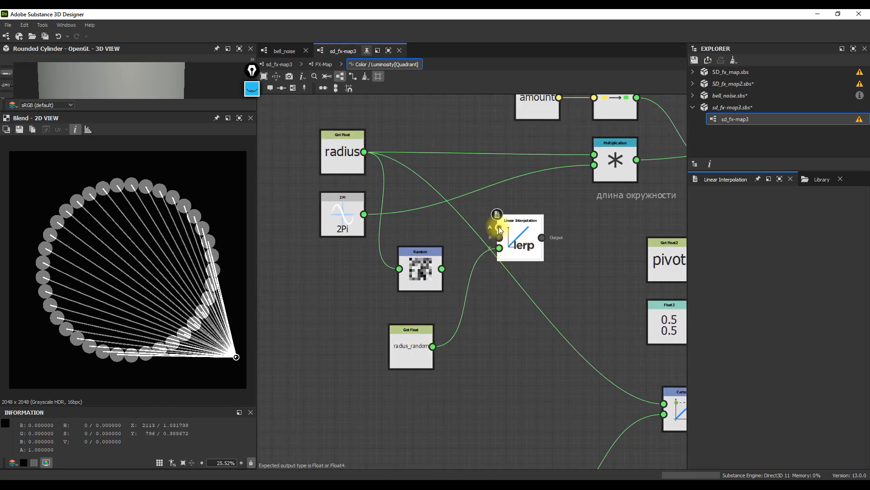
{"action": "left_click_drag", "start_coordinate": [515, 235], "coordinate": [524, 220]}
Step: Connect radius to input A and Random to input B of the Linear Interpolation node, and feed its output into the Cartesian node
{"action": "left_click_drag", "start_coordinate": [364, 152], "coordinate": [508, 211]}
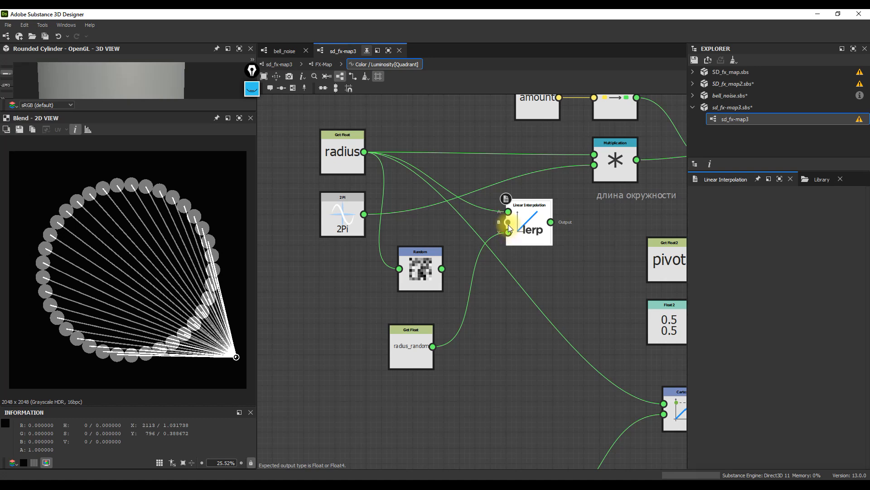
{"action": "left_click_drag", "start_coordinate": [509, 221], "coordinate": [428, 241]}
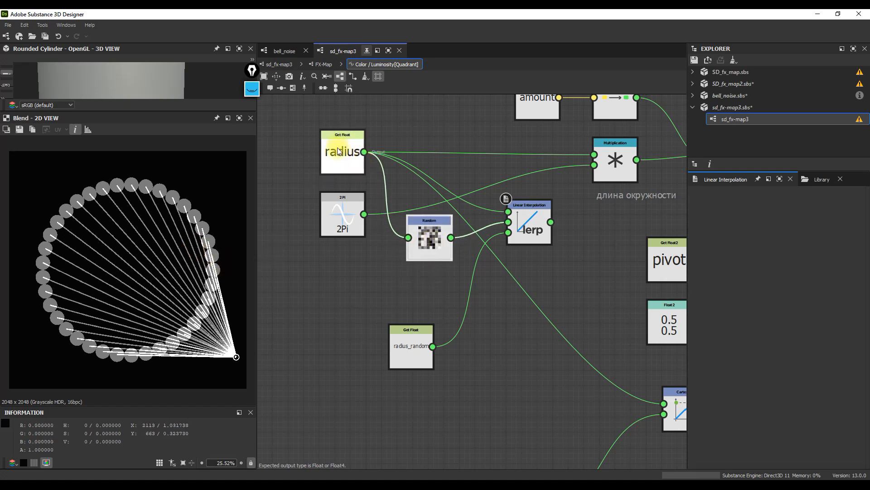
{"action": "scroll", "coordinate": [573, 229], "scroll_direction": "down", "scroll_amount": 3}
{"action": "left_click_drag", "start_coordinate": [519, 226], "coordinate": [583, 331]}
{"action": "left_click", "coordinate": [446, 231]}
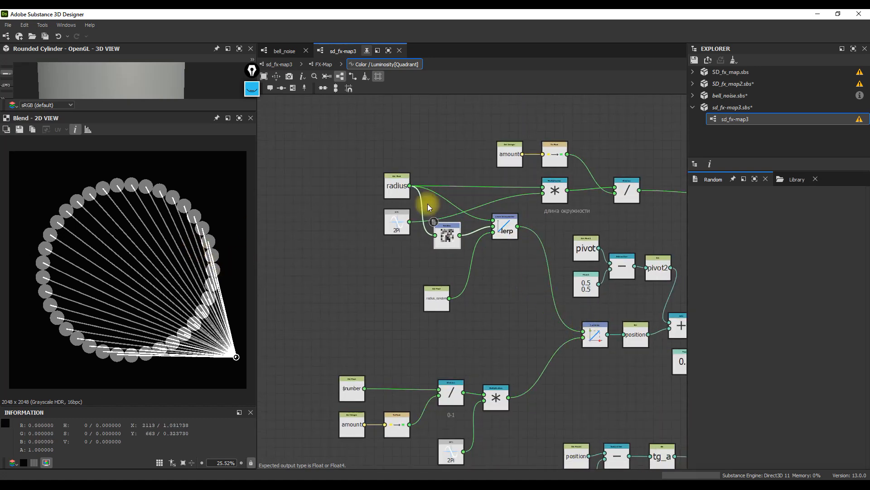
Step: Return to the main graph and set the radius_random preview value to 0.32
{"action": "left_click", "coordinate": [280, 65]}
{"action": "left_click", "coordinate": [495, 307]}
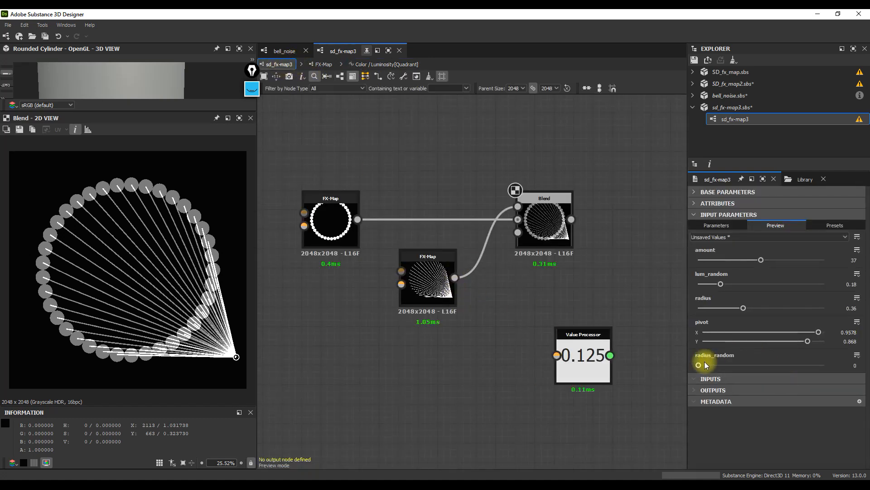
{"action": "left_click_drag", "start_coordinate": [701, 364], "coordinate": [738, 359]}
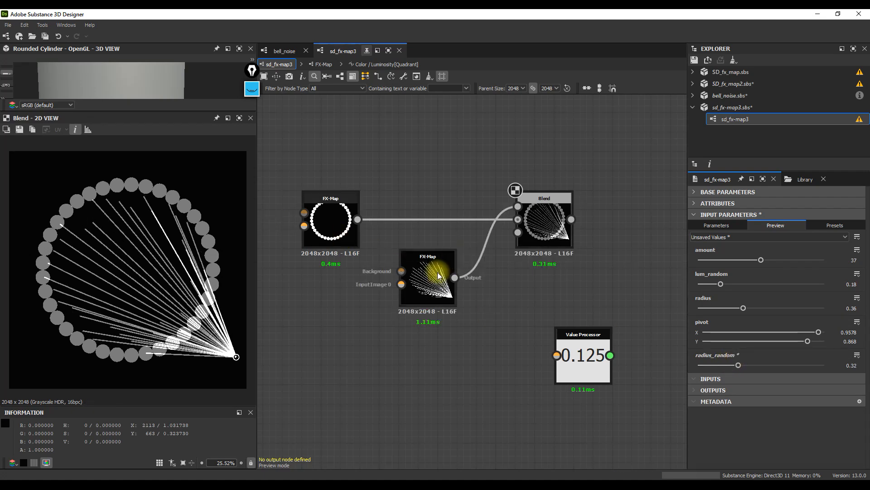
Step: Reopen the lower FX-Map's Quadrant Color / Luminosity function and copy the Random, radius_random and Linear Interpolation nodes
{"action": "scroll", "coordinate": [428, 272], "scroll_direction": "up", "scroll_amount": 2}
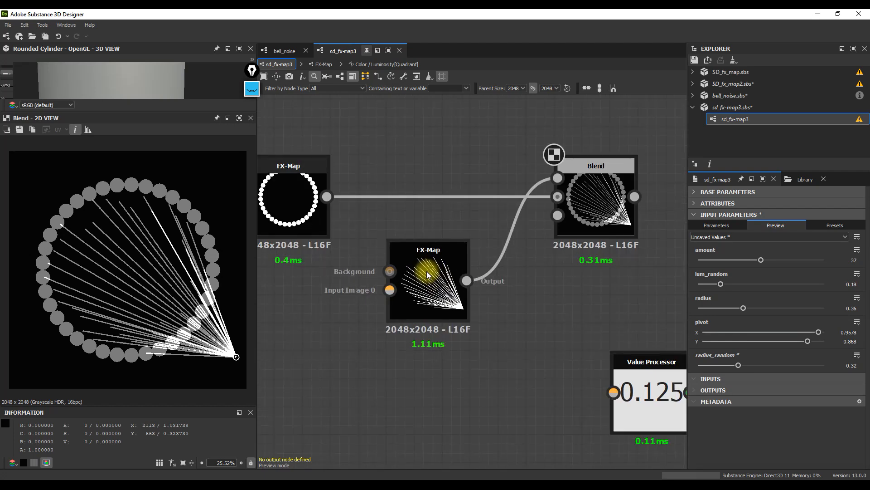
{"action": "left_click", "coordinate": [287, 188]}
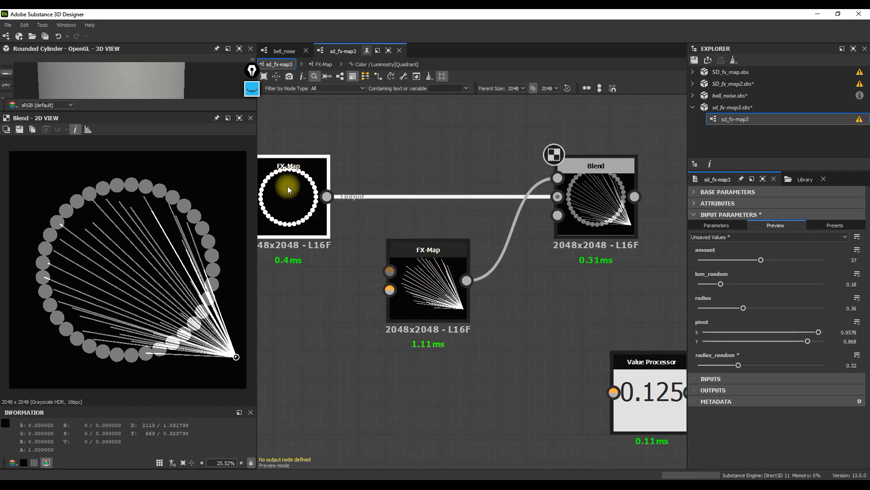
{"action": "left_click", "coordinate": [453, 277]}
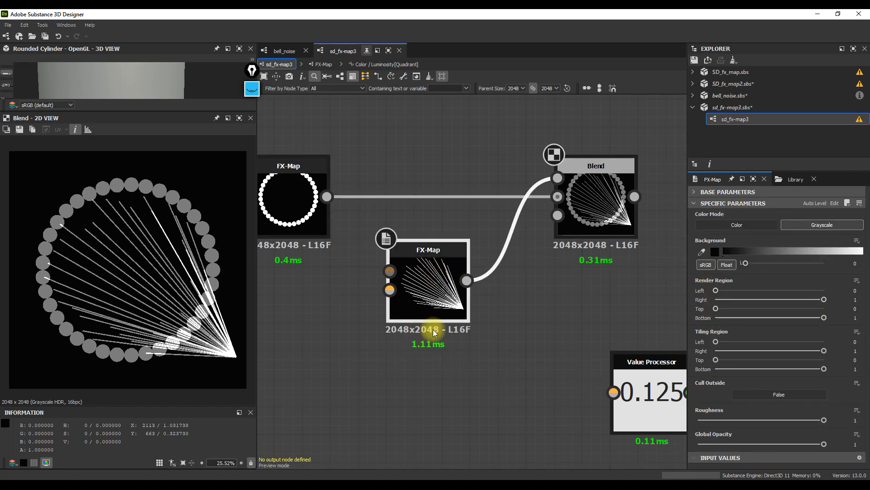
{"action": "key", "text": "ctrl+e"}
{"action": "left_click", "coordinate": [483, 413]}
{"action": "left_click", "coordinate": [831, 205]}
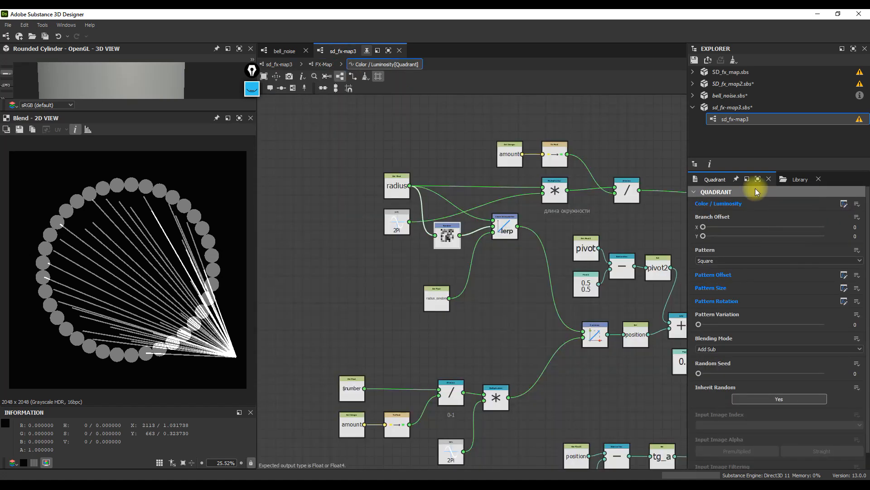
{"action": "left_click_drag", "start_coordinate": [433, 320], "coordinate": [522, 222]}
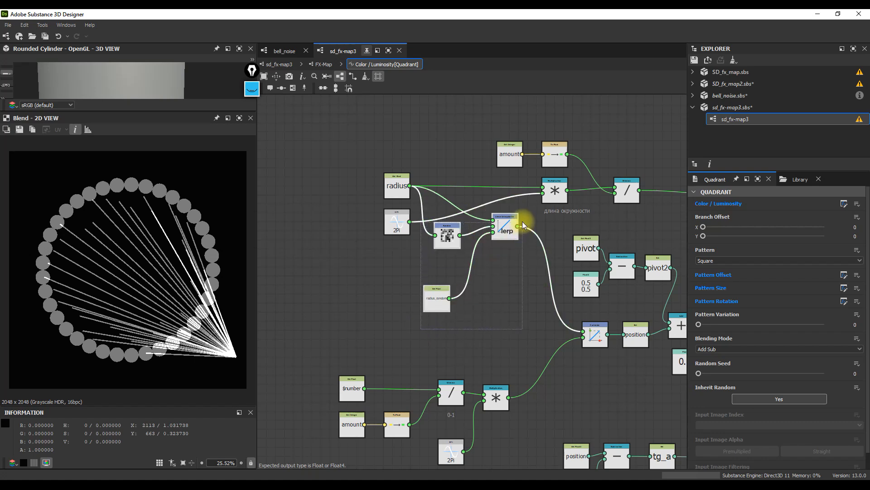
{"action": "key", "text": "ctrl+c"}
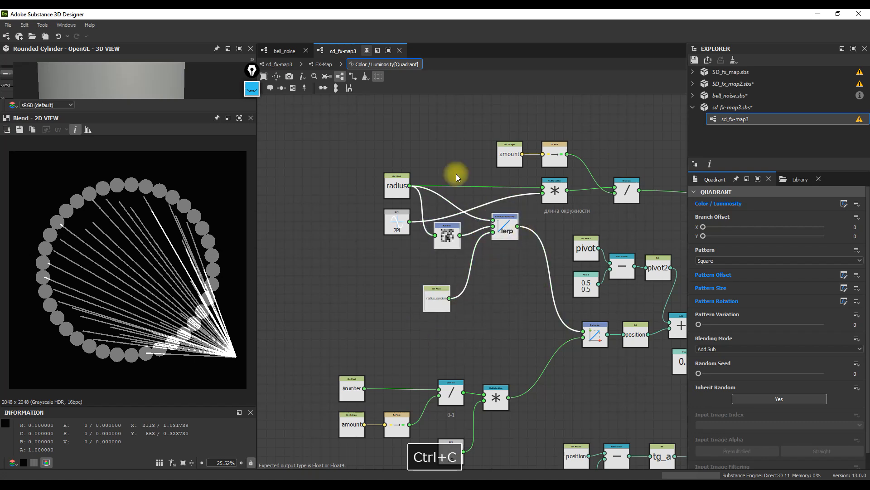
Step: Open the upper FX-Map's Quadrant Color / Luminosity function and paste the copied Random, radius_random and Linear Interpolation nodes
{"action": "left_click", "coordinate": [323, 64]}
{"action": "left_click", "coordinate": [279, 64]}
{"action": "left_click", "coordinate": [301, 195]}
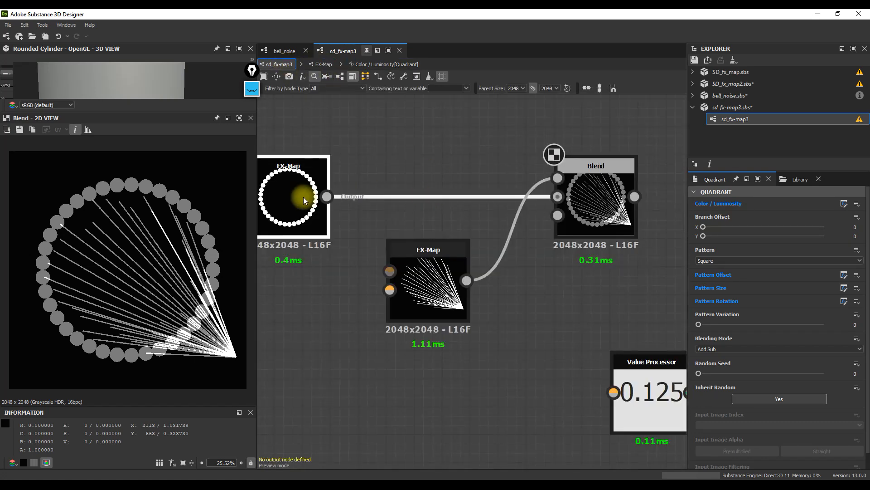
{"action": "left_click", "coordinate": [696, 204]}
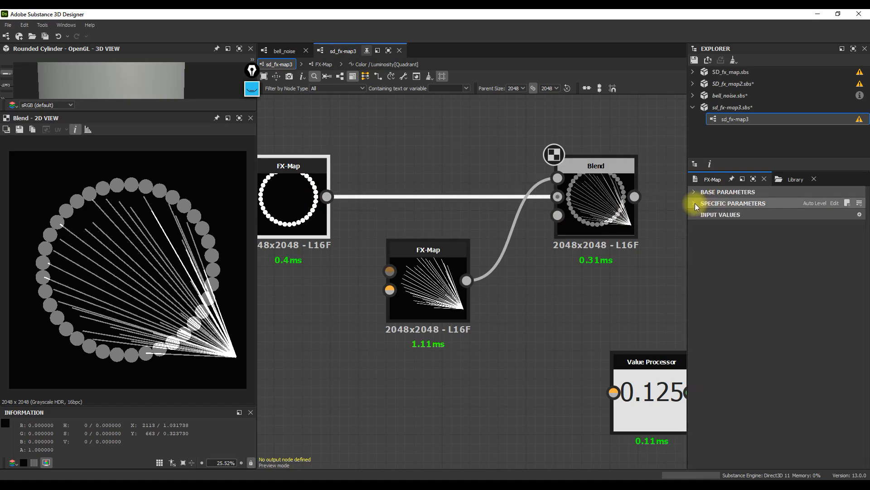
{"action": "key", "text": "ctrl+e"}
{"action": "left_click", "coordinate": [460, 392]}
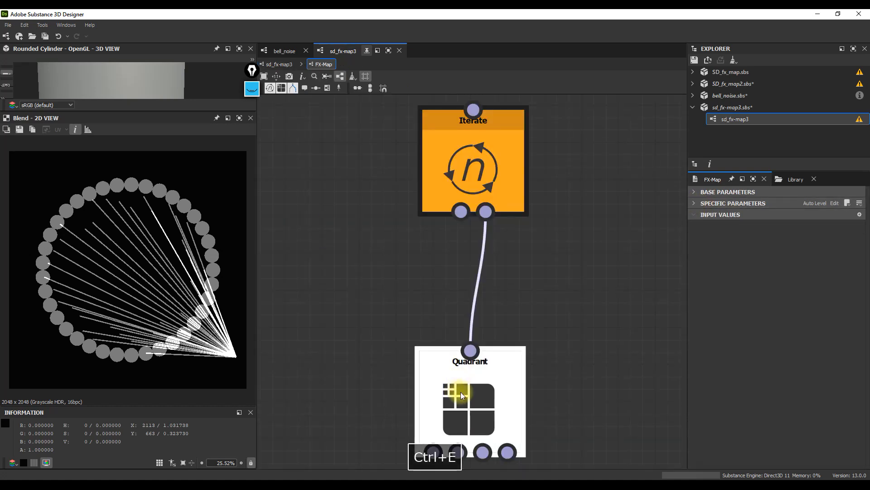
{"action": "left_click", "coordinate": [843, 204]}
{"action": "scroll", "coordinate": [440, 252], "scroll_direction": "down", "scroll_amount": 2}
{"action": "middle_click_drag", "start_coordinate": [417, 247], "coordinate": [493, 252]}
{"action": "key", "text": "ctrl+v"}
{"action": "scroll", "coordinate": [407, 246], "scroll_direction": "up", "scroll_amount": 2}
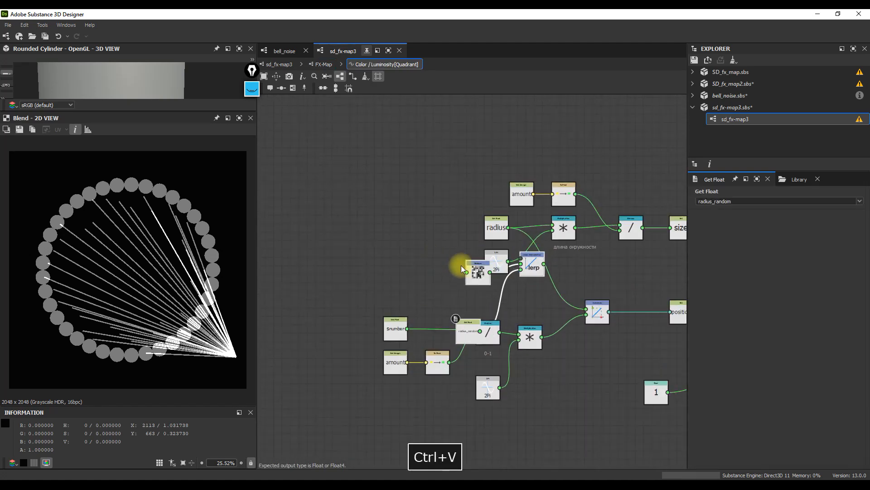
Step: Arrange the pasted nodes beside radius, wire radius into Random and Linear Interpolation, and feed the interpolated output into the Cartesian node
{"action": "left_click_drag", "start_coordinate": [473, 267], "coordinate": [399, 206]}
{"action": "left_click_drag", "start_coordinate": [497, 231], "coordinate": [394, 222]}
{"action": "scroll", "coordinate": [365, 178], "scroll_direction": "up", "scroll_amount": 2}
{"action": "left_click_drag", "start_coordinate": [367, 174], "coordinate": [613, 314]}
{"action": "scroll", "coordinate": [475, 202], "scroll_direction": "down", "scroll_amount": 2}
{"action": "left_click", "coordinate": [481, 184]}
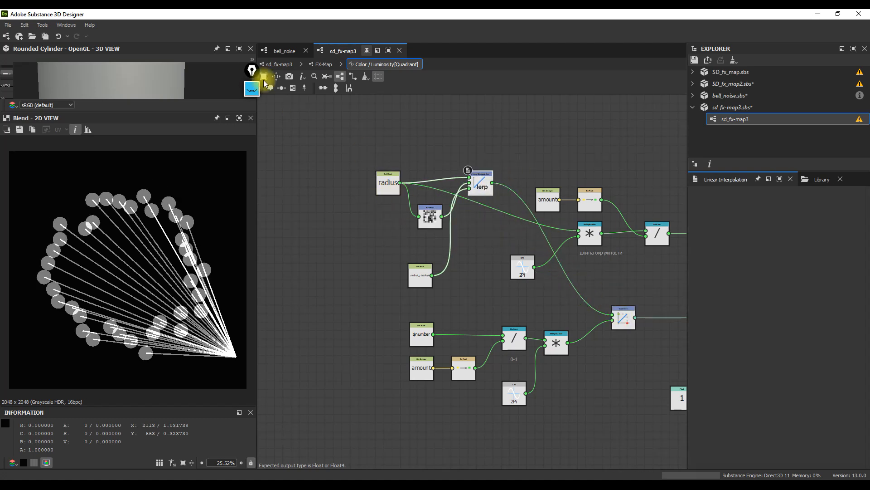
Step: Return to the main graph, set the radius_random preview to 0.59 and move the pivot to about X 0.86, Y 0.08
{"action": "left_click", "coordinate": [281, 64]}
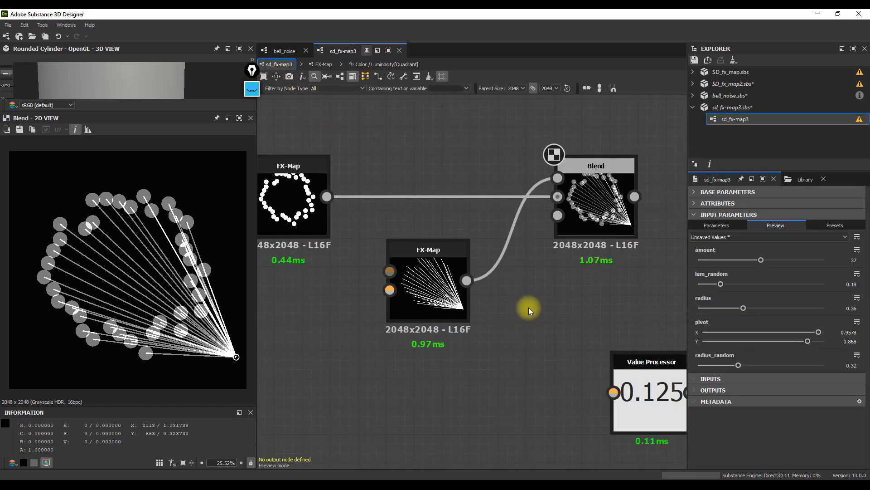
{"action": "left_click_drag", "start_coordinate": [740, 365], "coordinate": [757, 371]}
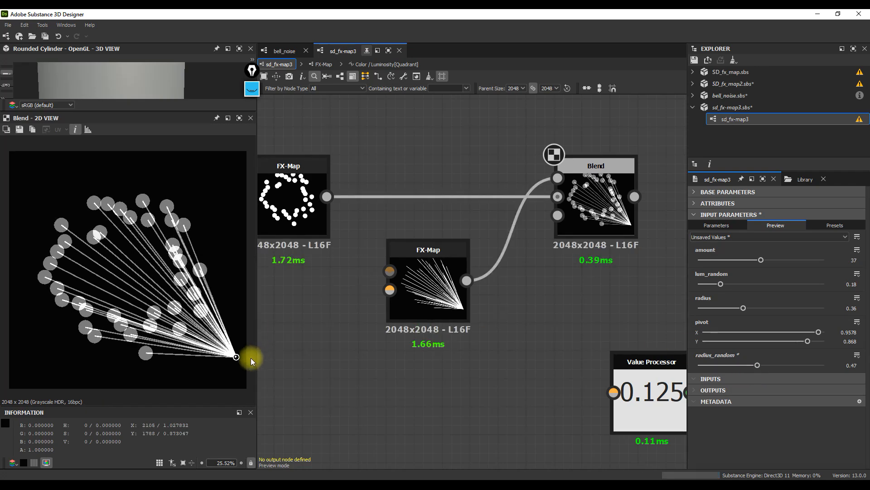
{"action": "left_click_drag", "start_coordinate": [235, 355], "coordinate": [30, 347]}
{"action": "middle_click_drag", "start_coordinate": [458, 278], "coordinate": [516, 291]}
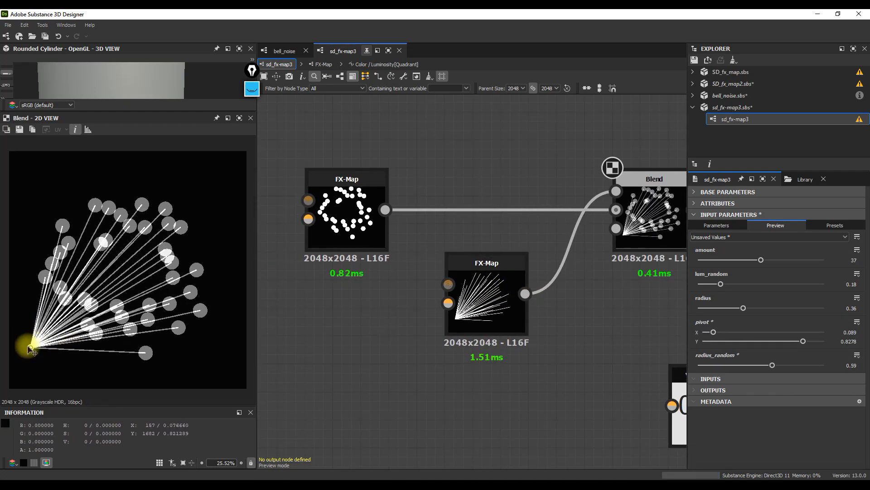
{"action": "left_click_drag", "start_coordinate": [29, 348], "coordinate": [43, 155]}
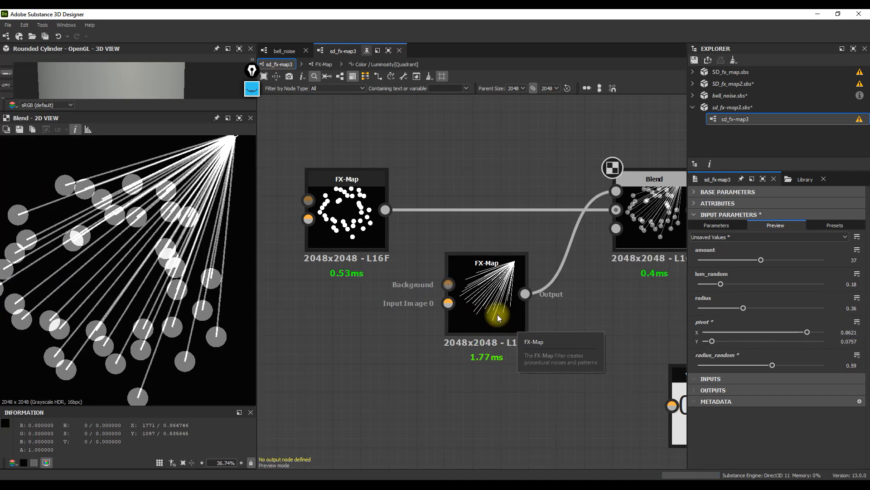
Step: Reopen the upper FX-Map's Quadrant Color / Luminosity function and examine where the Random node sits in the evaluation order
{"action": "left_click", "coordinate": [342, 198]}
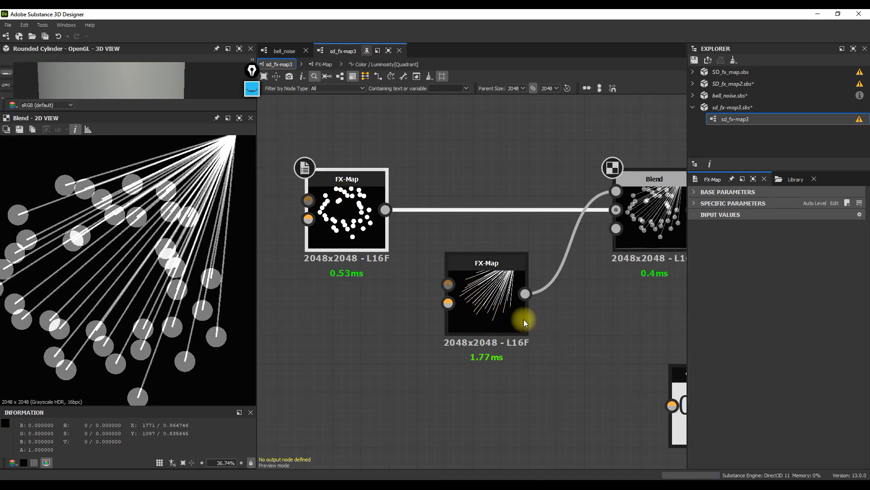
{"action": "left_click", "coordinate": [524, 319]}
{"action": "left_click", "coordinate": [350, 205]}
{"action": "key", "text": "ctrl+e"}
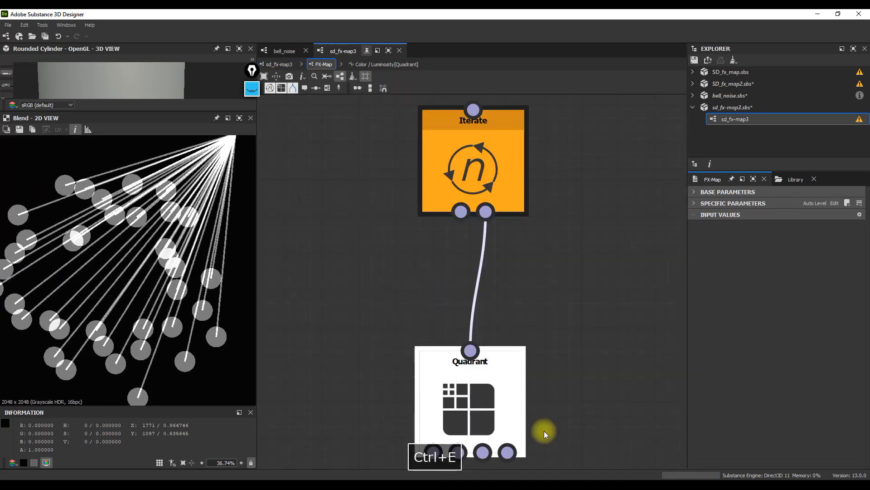
{"action": "left_click", "coordinate": [485, 407]}
{"action": "left_click", "coordinate": [844, 204]}
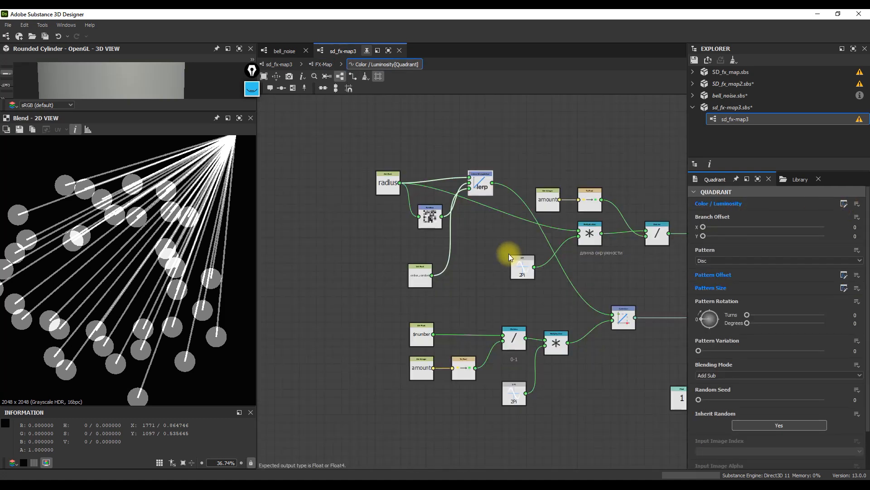
{"action": "scroll", "coordinate": [503, 247], "scroll_direction": "down", "scroll_amount": 3}
{"action": "scroll", "coordinate": [420, 211], "scroll_direction": "up", "scroll_amount": 1}
{"action": "middle_click_drag", "start_coordinate": [439, 232], "coordinate": [390, 215]}
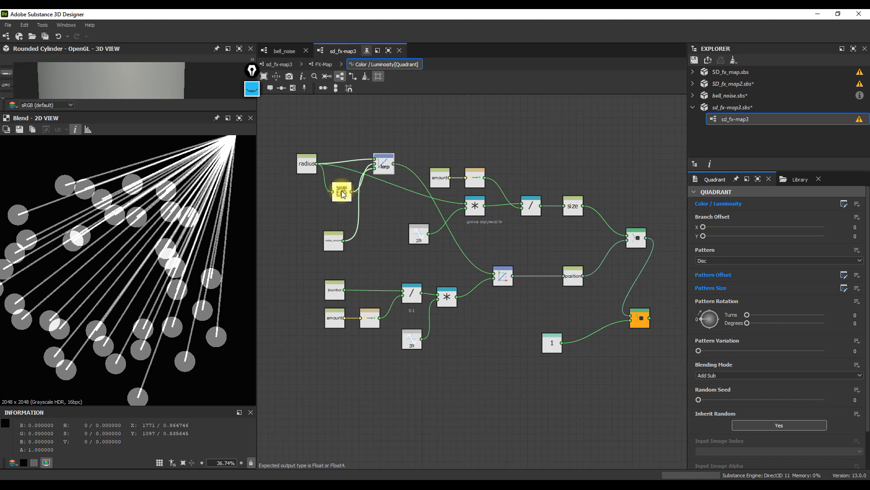
{"action": "mouse_move", "coordinate": [343, 193]}
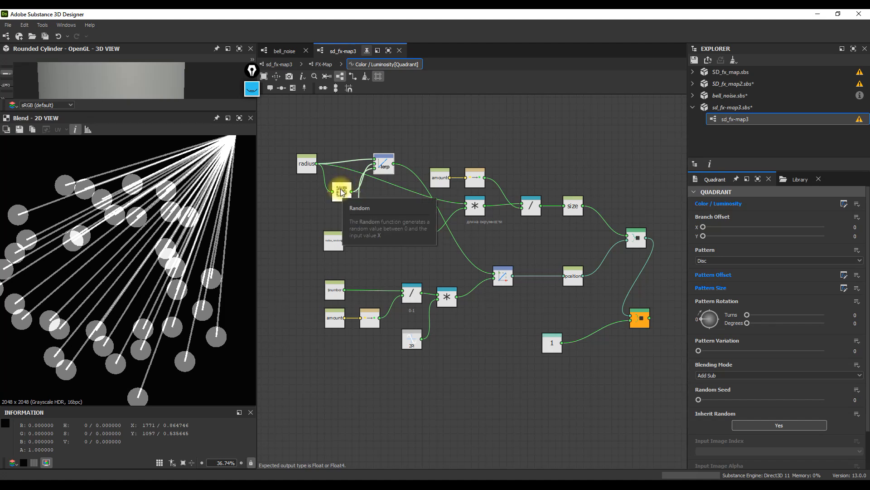
Step: Open the lower FX-Map's Quadrant Color / Luminosity function and add a Float node set to 1 above size
{"action": "left_click", "coordinate": [323, 64]}
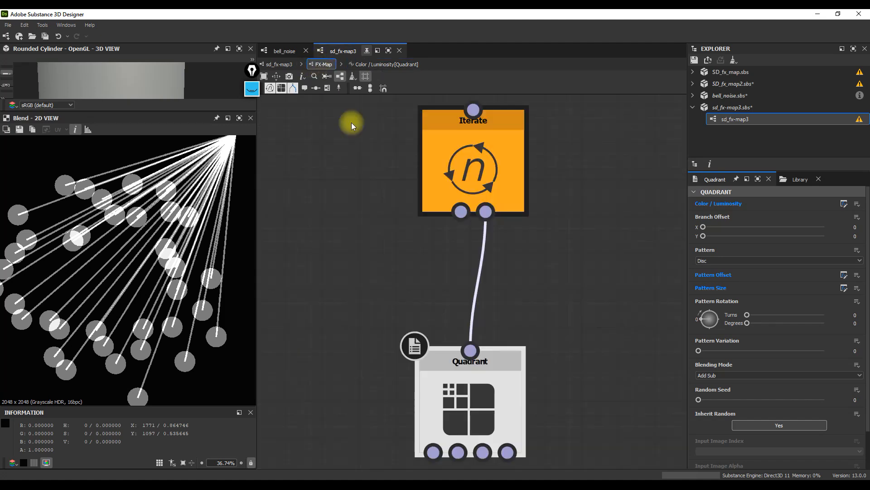
{"action": "left_click", "coordinate": [284, 64]}
{"action": "left_click", "coordinate": [500, 293]}
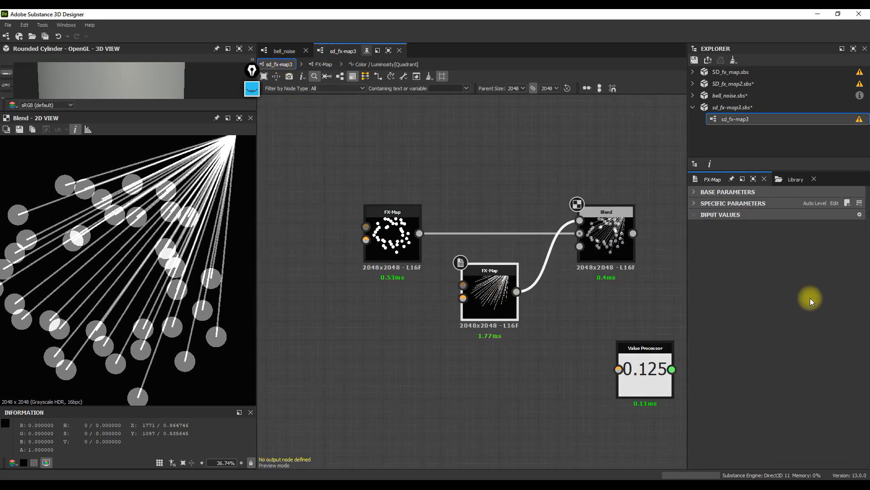
{"action": "key", "text": "ctrl+e"}
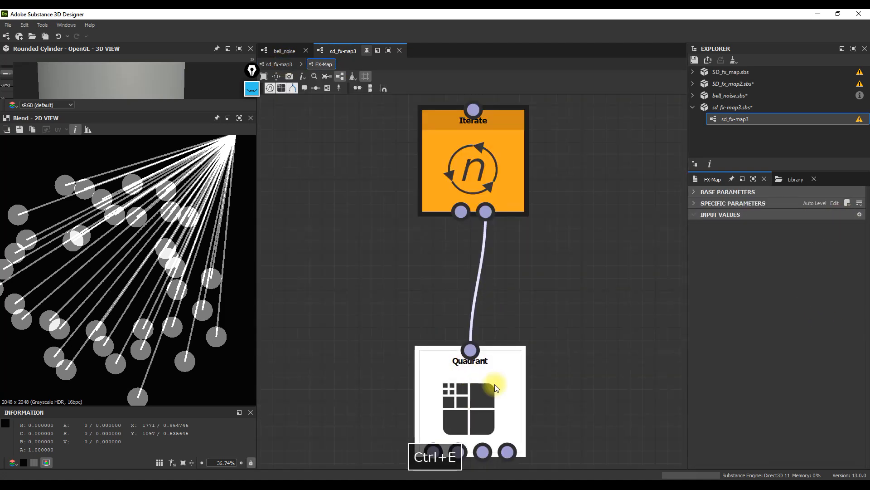
{"action": "left_click", "coordinate": [470, 393]}
{"action": "scroll", "coordinate": [417, 247], "scroll_direction": "down", "scroll_amount": 2}
{"action": "middle_click_drag", "start_coordinate": [401, 201], "coordinate": [383, 253]}
{"action": "scroll", "coordinate": [393, 200], "scroll_direction": "up", "scroll_amount": 3}
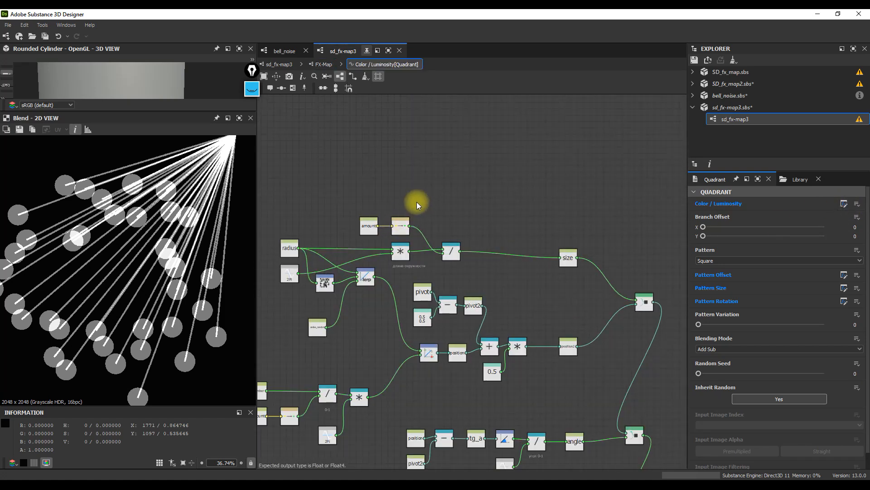
{"action": "key", "text": "space"}
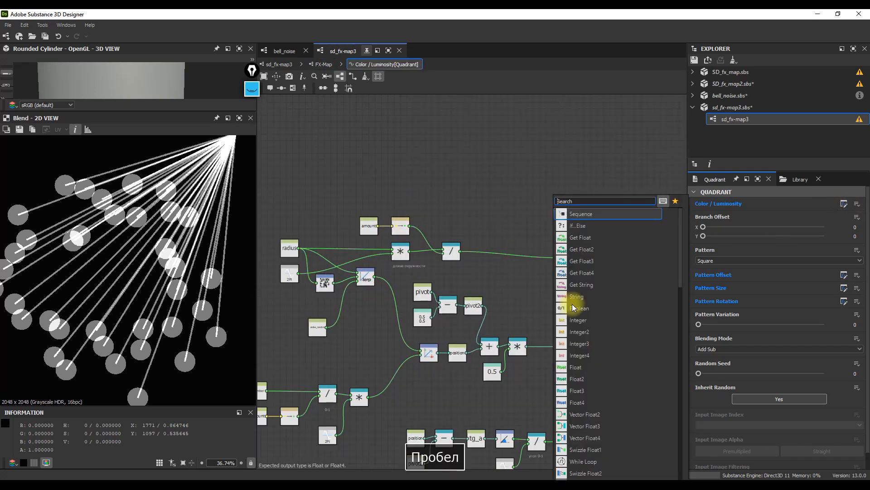
{"action": "left_click", "coordinate": [589, 369]}
{"action": "left_click", "coordinate": [852, 200]}
{"action": "type", "text": "1"}
{"action": "key", "text": "Tab"}
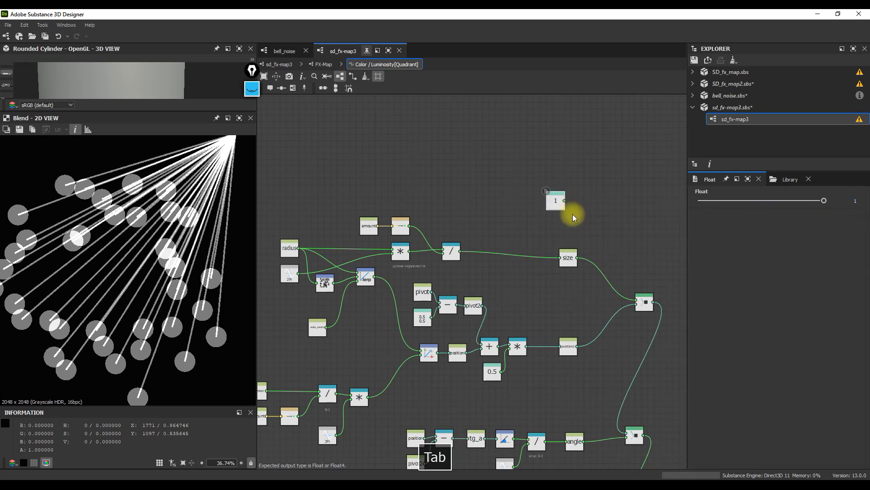
Step: Feed the Float node of 1 into a new Random node
{"action": "left_click_drag", "start_coordinate": [556, 196], "coordinate": [578, 197]}
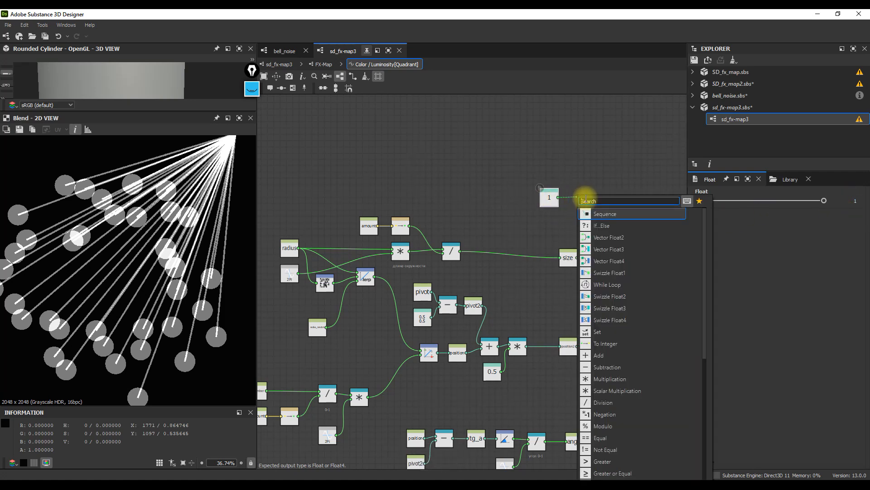
{"action": "scroll", "coordinate": [622, 434], "scroll_direction": "down", "scroll_amount": 5}
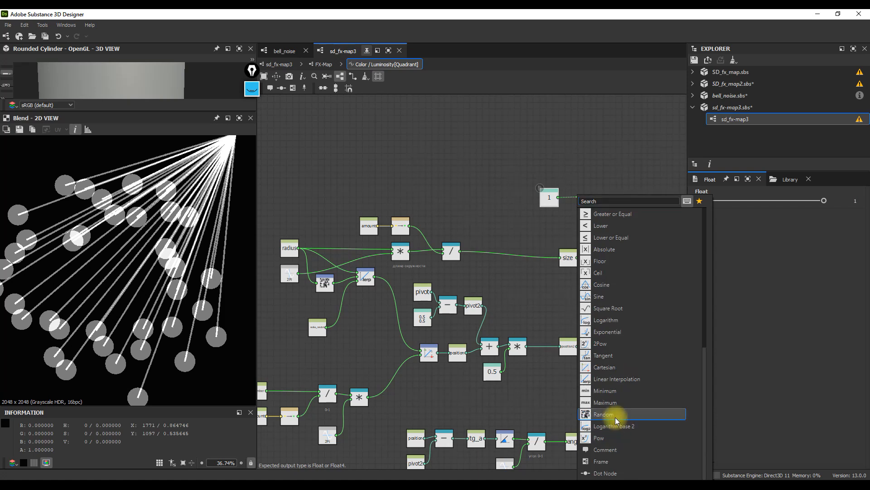
{"action": "left_click", "coordinate": [614, 414]}
Step: Add a Sequence node that takes Random first and size second, and route its output into the first existing Sequence node
{"action": "left_click_drag", "start_coordinate": [589, 202], "coordinate": [629, 203]}
{"action": "left_click", "coordinate": [668, 216]}
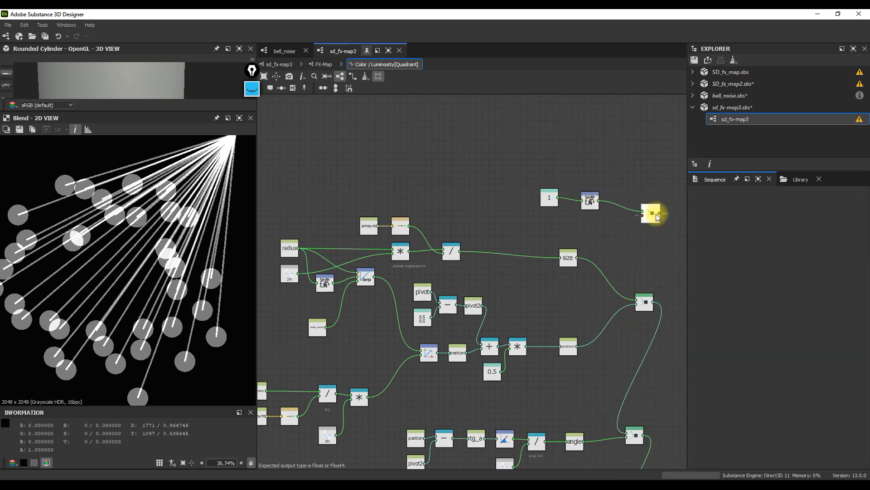
{"action": "left_click_drag", "start_coordinate": [578, 259], "coordinate": [643, 218]}
{"action": "left_click_drag", "start_coordinate": [653, 282], "coordinate": [644, 298]}
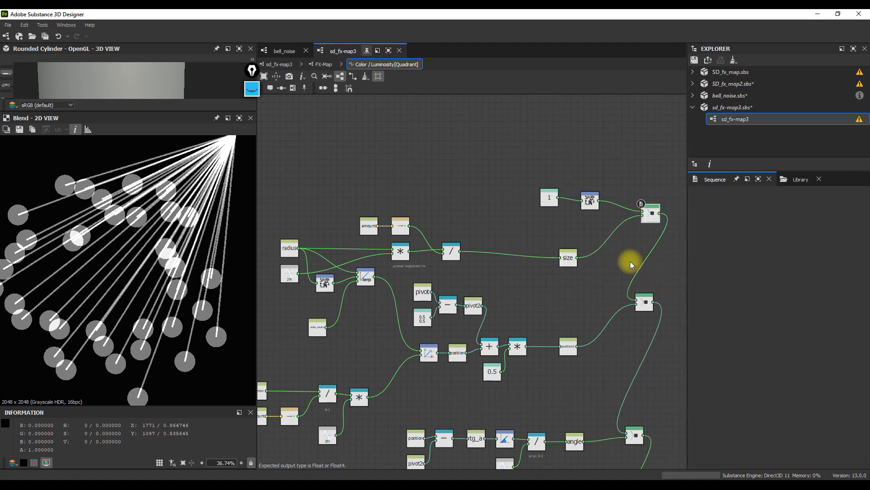
{"action": "scroll", "coordinate": [615, 246], "scroll_direction": "down", "scroll_amount": 1}
{"action": "scroll", "coordinate": [616, 246], "scroll_direction": "down", "scroll_amount": 1}
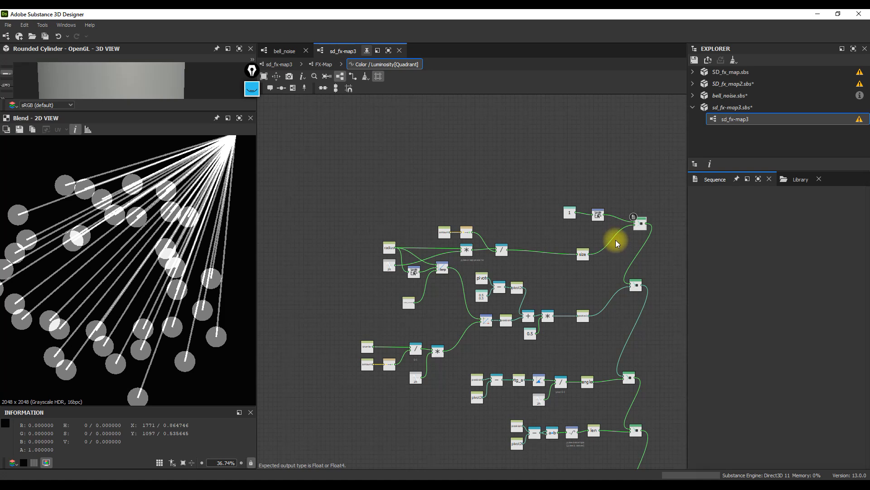
Step: Return to the main graph and set the radius_random preview value to 0.51
{"action": "left_click", "coordinate": [321, 64]}
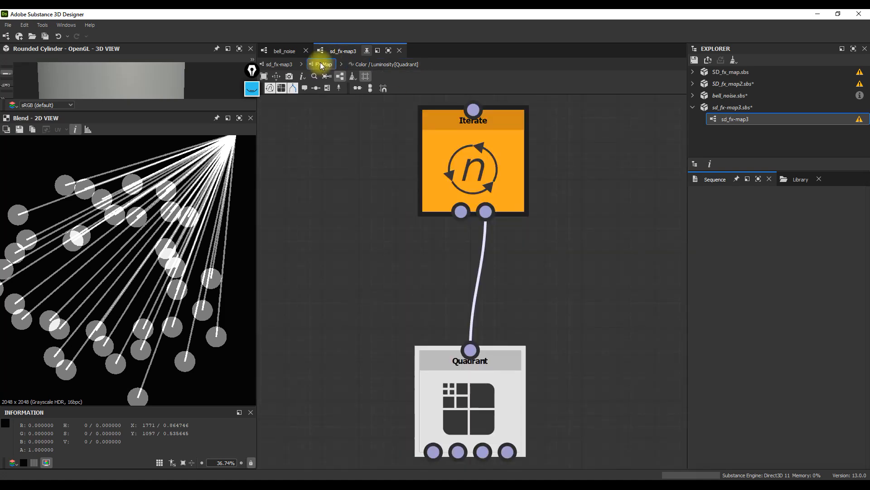
{"action": "left_click", "coordinate": [289, 65]}
{"action": "left_click", "coordinate": [577, 315]}
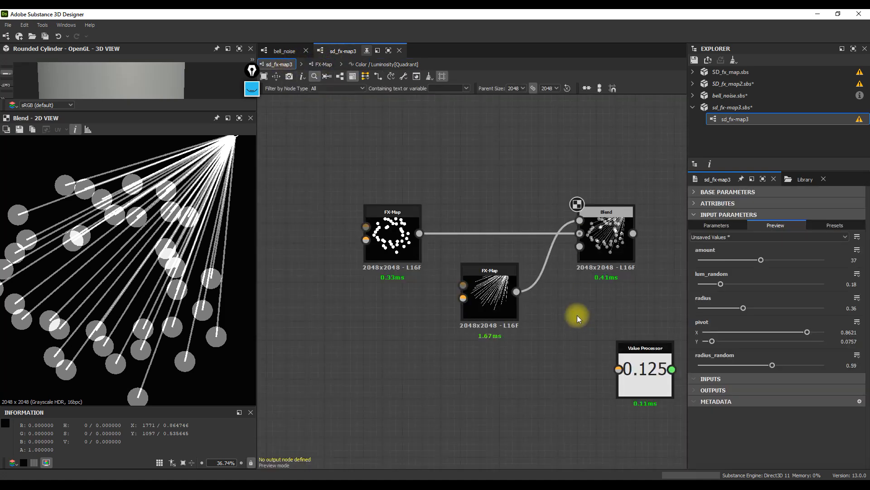
{"action": "mouse_move", "coordinate": [773, 365]}
{"action": "left_mouse_down"}
{"action": "mouse_move", "coordinate": [747, 364]}
{"action": "mouse_move", "coordinate": [763, 360]}
{"action": "left_mouse_up"}
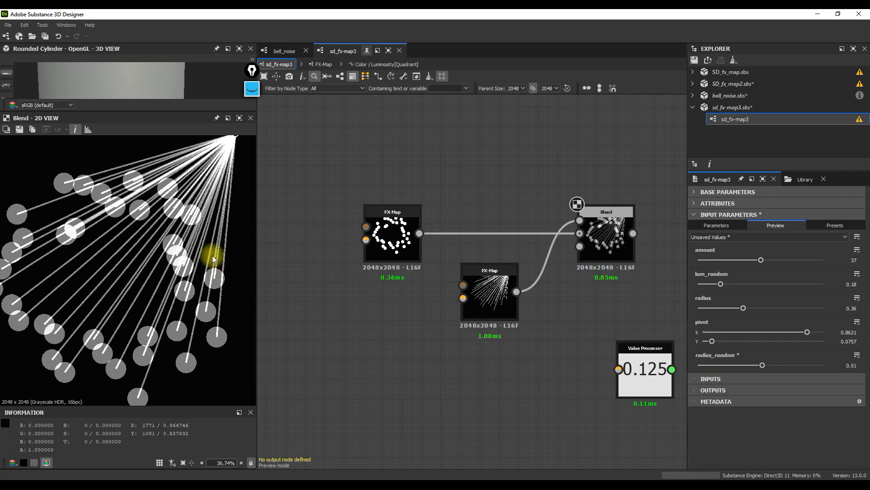
{"action": "scroll", "coordinate": [185, 252], "scroll_direction": "down", "scroll_amount": 3}
{"action": "scroll", "coordinate": [185, 252], "scroll_direction": "up", "scroll_amount": 1}
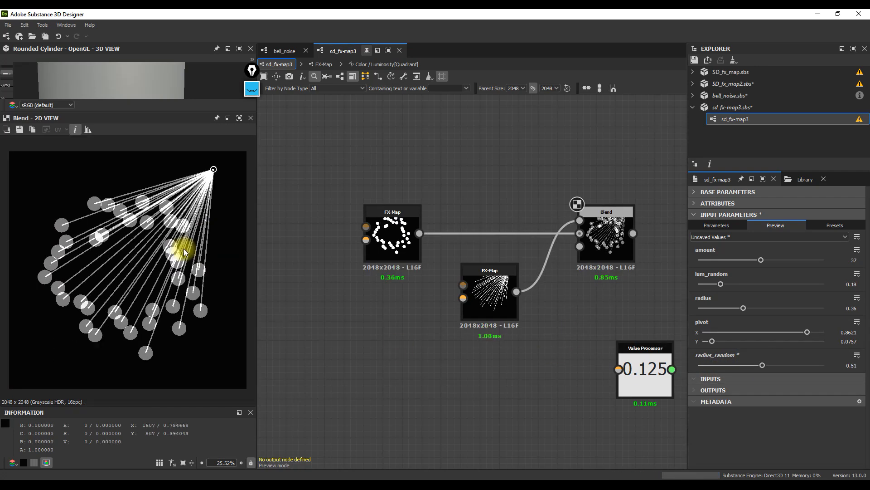
Step: Reconnect size directly to the original Sequence node and delete the added Float, Random and Sequence nodes
{"action": "left_click", "coordinate": [383, 64]}
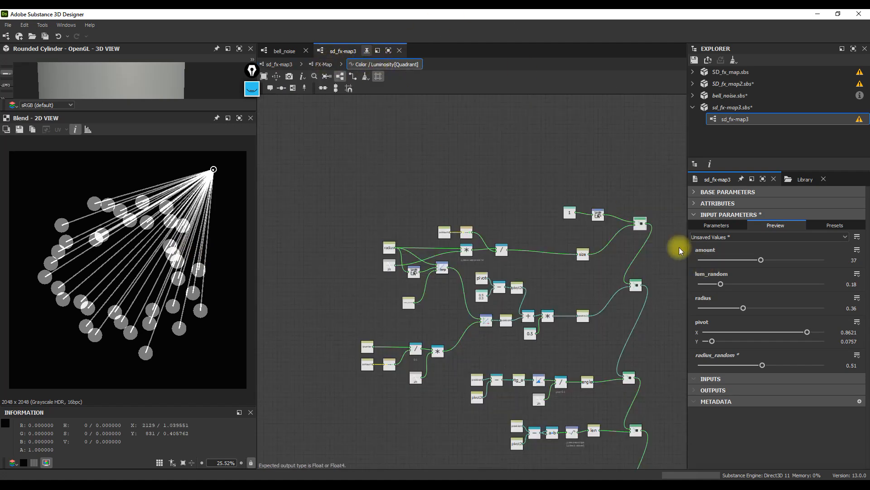
{"action": "scroll", "coordinate": [635, 252], "scroll_direction": "up", "scroll_amount": 2}
{"action": "left_click_drag", "start_coordinate": [573, 271], "coordinate": [592, 278]}
{"action": "left_click_drag", "start_coordinate": [497, 160], "coordinate": [621, 202]}
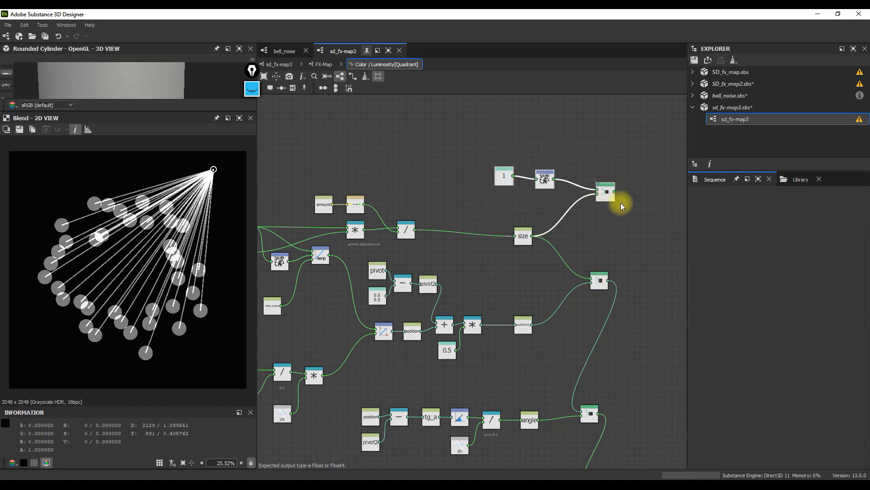
{"action": "key", "text": "Delete"}
{"action": "scroll", "coordinate": [485, 190], "scroll_direction": "down", "scroll_amount": 2}
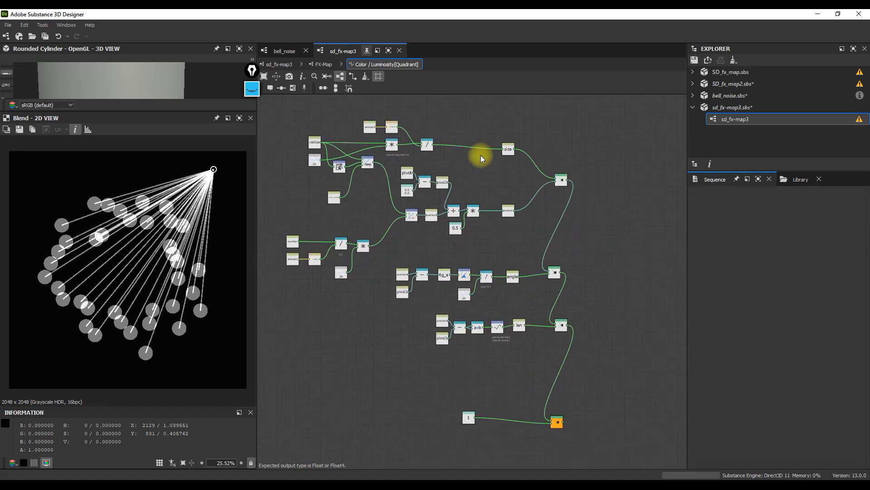
Step: Return to the main graph and move the pivot to the image's upper-left corner, about X 0.08, Y 0.05
{"action": "left_click", "coordinate": [278, 64]}
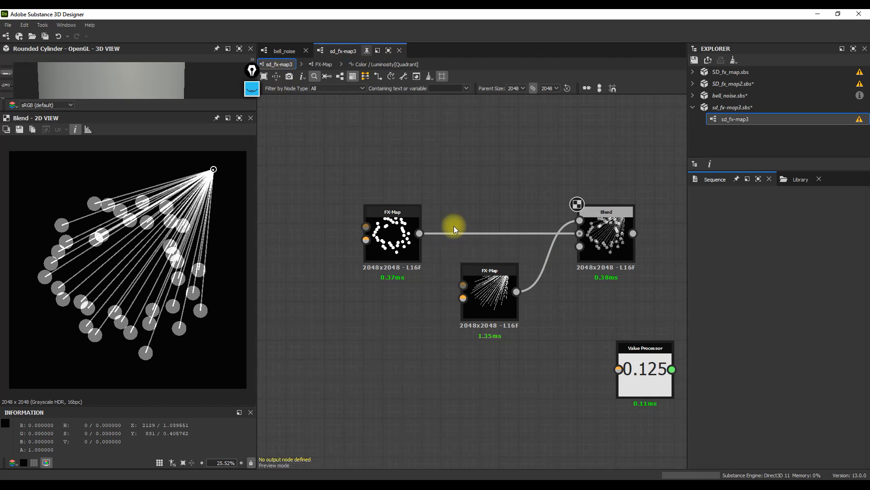
{"action": "left_click", "coordinate": [449, 198]}
{"action": "middle_click_drag", "start_coordinate": [513, 249], "coordinate": [480, 235]}
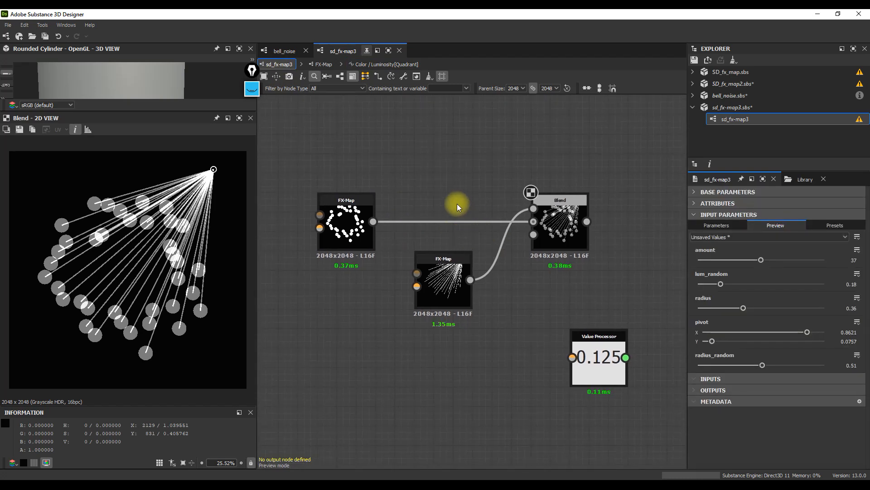
{"action": "left_click_drag", "start_coordinate": [210, 182], "coordinate": [28, 163]}
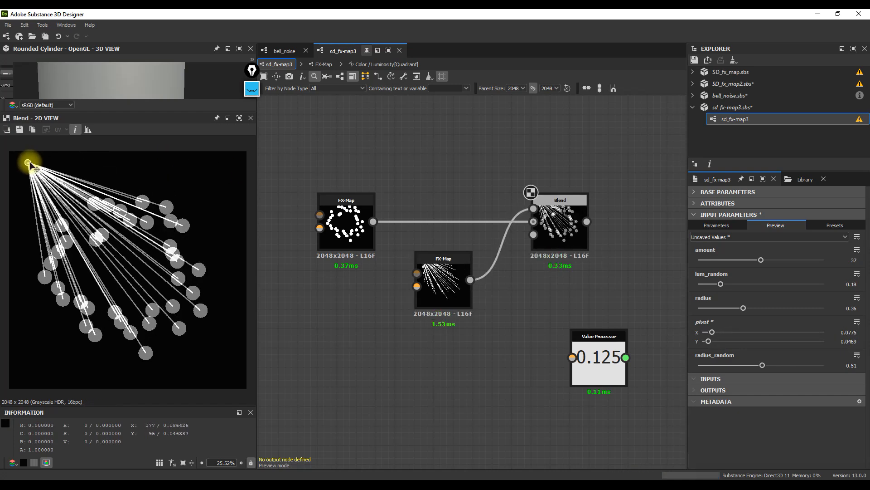
Step: Place the lines FX-Map directly below the circle FX-Map and move the pivot to the image's upper-right corner, about X 0.88, Y 0.07
{"action": "left_click_drag", "start_coordinate": [445, 283], "coordinate": [348, 320]}
{"action": "middle_click_drag", "start_coordinate": [358, 267], "coordinate": [403, 269]}
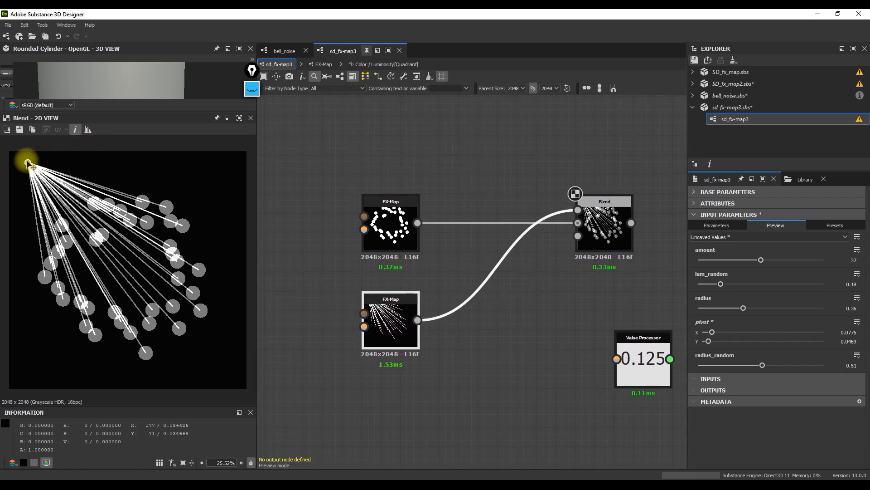
{"action": "left_click_drag", "start_coordinate": [71, 159], "coordinate": [219, 170]}
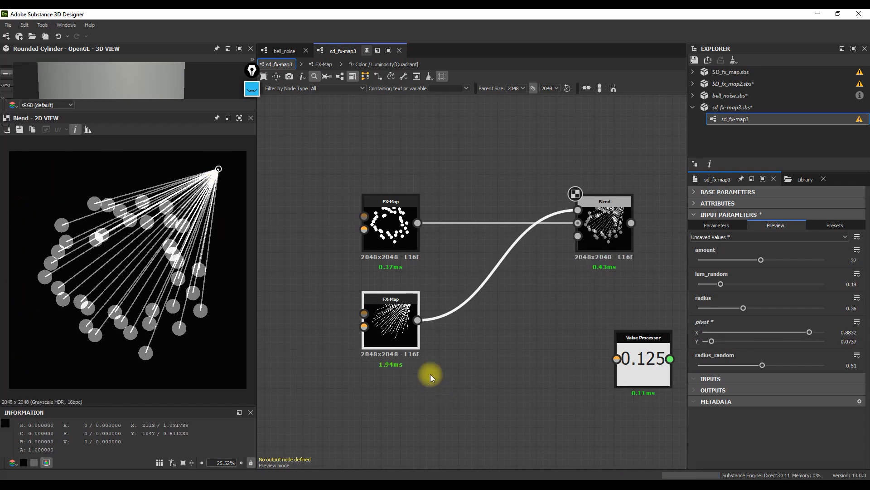
Step: Widen and enlarge the 2D preview, and set the preview values of amount to 74 and lum_random to 0.23
{"action": "left_click_drag", "start_coordinate": [257, 287], "coordinate": [433, 297]}
{"action": "left_click", "coordinate": [427, 411]}
{"action": "scroll", "coordinate": [260, 269], "scroll_direction": "up", "scroll_amount": 2}
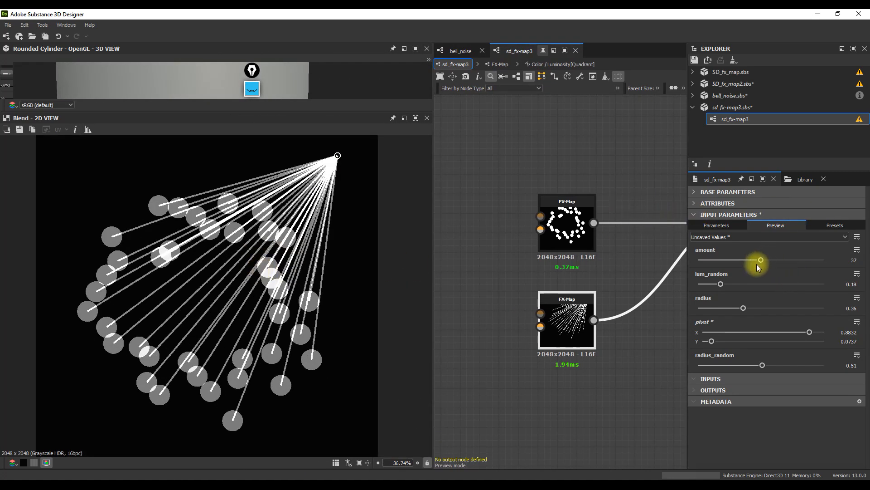
{"action": "left_click_drag", "start_coordinate": [760, 259], "coordinate": [848, 269]}
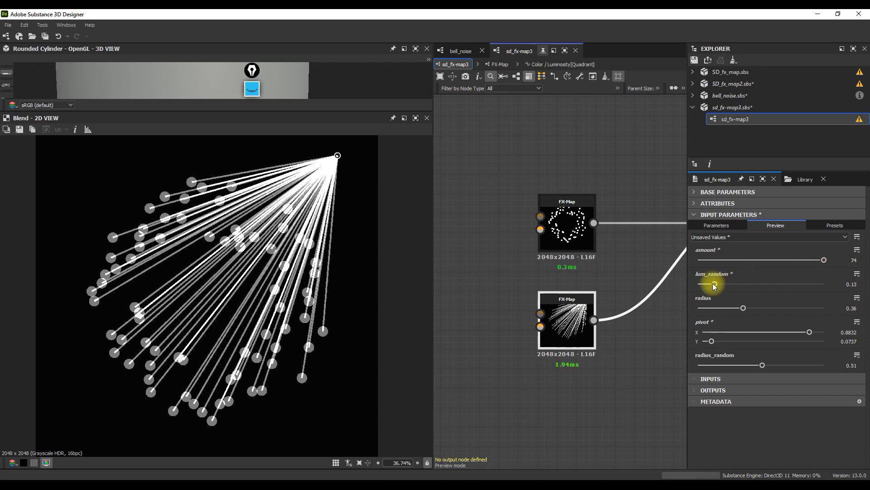
{"action": "left_click_drag", "start_coordinate": [699, 284], "coordinate": [761, 287]}
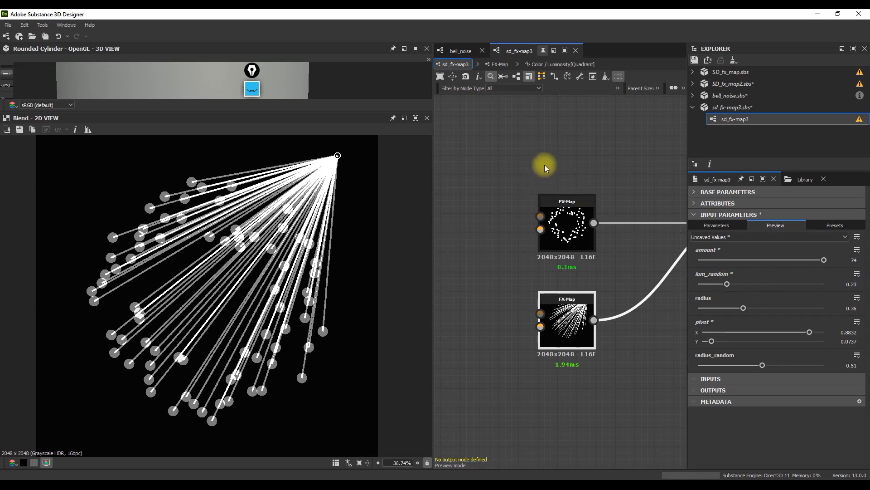
Step: Set radius to 0.39 and radius_random to 0, with the pivot shifted slightly down to about X 0.89, Y 0.13
{"action": "scroll", "coordinate": [520, 249], "scroll_direction": "down", "scroll_amount": 5}
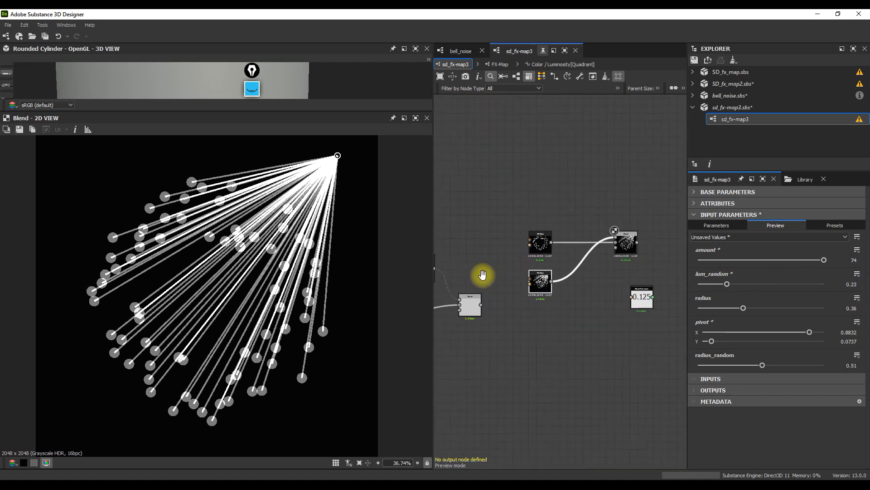
{"action": "scroll", "coordinate": [562, 280], "scroll_direction": "up", "scroll_amount": 2}
{"action": "middle_click_drag", "start_coordinate": [649, 264], "coordinate": [505, 278]}
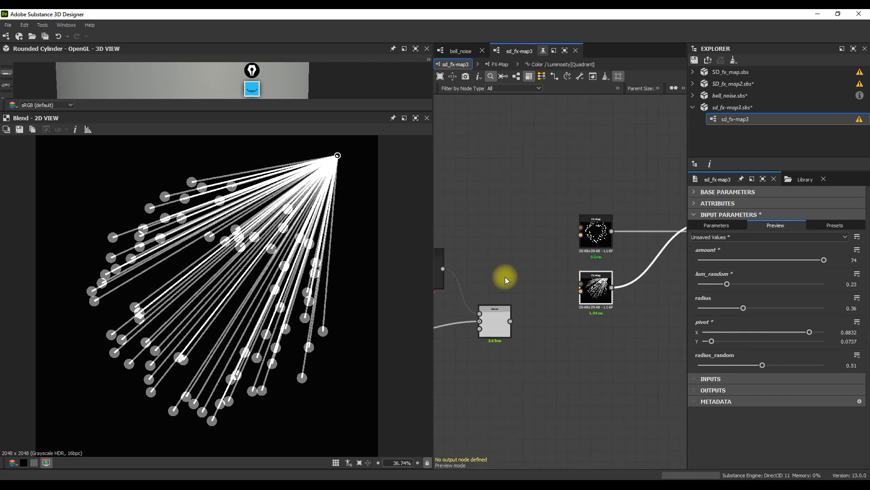
{"action": "scroll", "coordinate": [613, 275], "scroll_direction": "up", "scroll_amount": 1}
{"action": "middle_click_drag", "start_coordinate": [633, 287], "coordinate": [589, 285]}
{"action": "mouse_move", "coordinate": [741, 308]}
{"action": "left_mouse_down"}
{"action": "mouse_move", "coordinate": [717, 310]}
{"action": "mouse_move", "coordinate": [755, 309]}
{"action": "mouse_move", "coordinate": [747, 309]}
{"action": "left_mouse_up"}
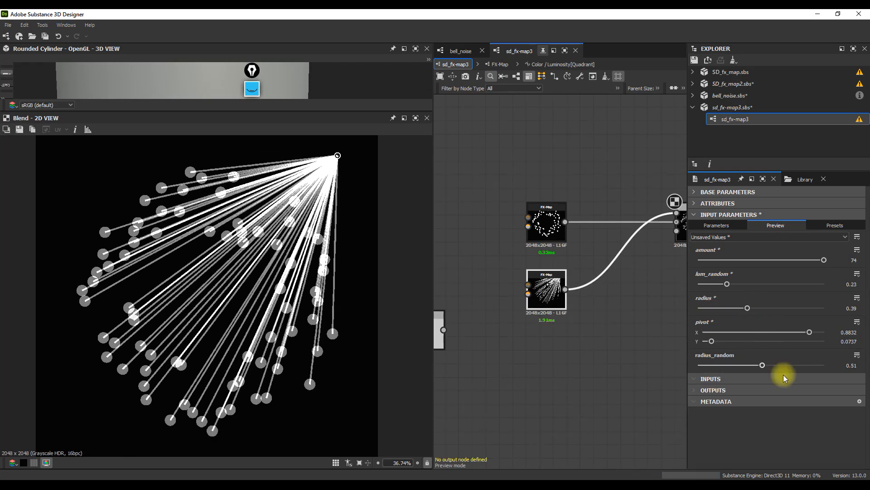
{"action": "left_click_drag", "start_coordinate": [761, 365], "coordinate": [670, 363]}
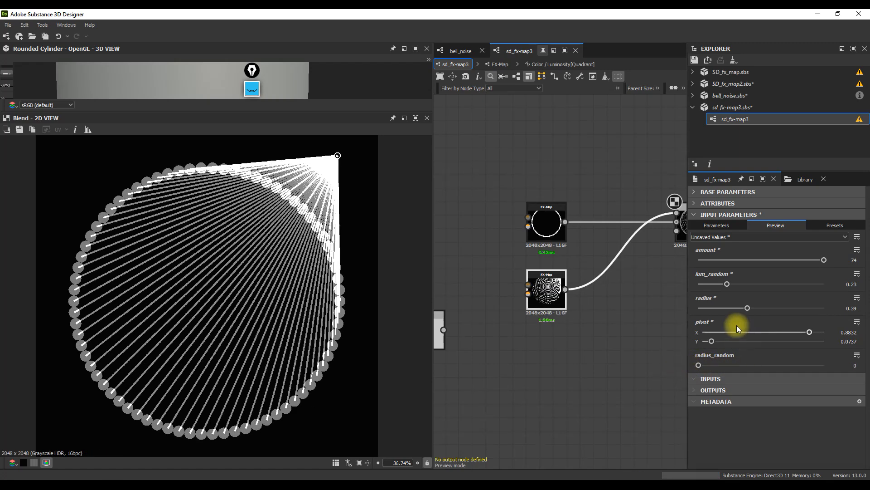
{"action": "mouse_move", "coordinate": [338, 163]}
{"action": "left_mouse_down"}
{"action": "mouse_move", "coordinate": [312, 177]}
{"action": "mouse_move", "coordinate": [219, 290]}
{"action": "mouse_move", "coordinate": [188, 259]}
{"action": "mouse_move", "coordinate": [168, 219]}
{"action": "mouse_move", "coordinate": [257, 206]}
{"action": "mouse_move", "coordinate": [251, 328]}
{"action": "mouse_move", "coordinate": [66, 245]}
{"action": "mouse_move", "coordinate": [58, 196]}
{"action": "mouse_move", "coordinate": [240, 244]}
{"action": "mouse_move", "coordinate": [257, 268]}
{"action": "mouse_move", "coordinate": [346, 220]}
{"action": "mouse_move", "coordinate": [356, 180]}
{"action": "mouse_move", "coordinate": [359, 407]}
{"action": "mouse_move", "coordinate": [352, 414]}
{"action": "mouse_move", "coordinate": [339, 174]}
{"action": "left_mouse_up"}
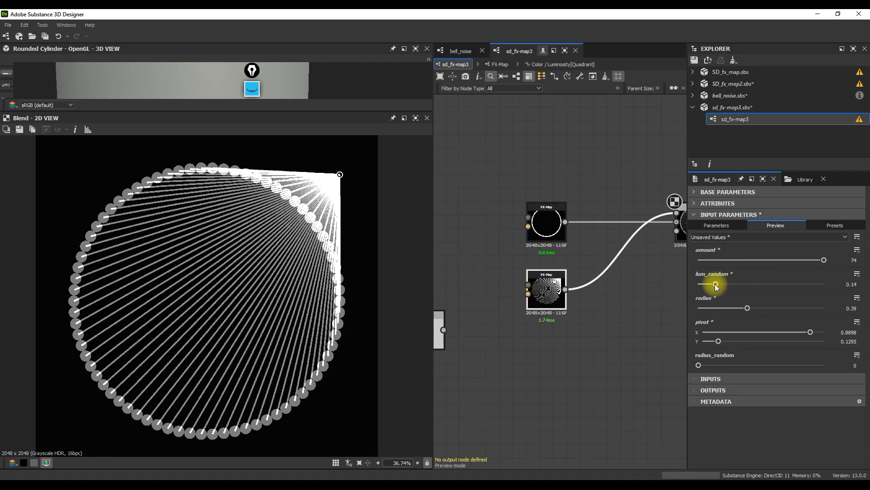
Step: Set the preview values of amount to 222, lum_random to 0.15 and radius to 0.37
{"action": "mouse_move", "coordinate": [820, 260]}
{"action": "left_mouse_down"}
{"action": "mouse_move", "coordinate": [711, 269]}
{"action": "mouse_move", "coordinate": [834, 268]}
{"action": "left_mouse_up"}
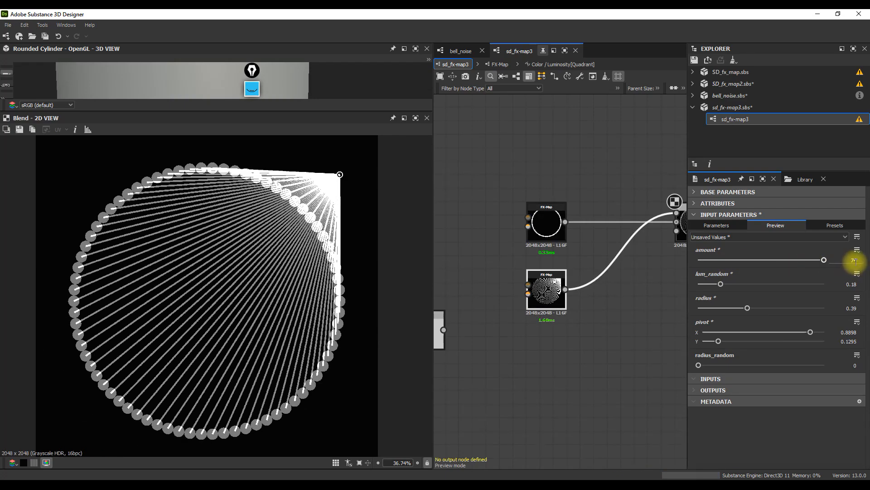
{"action": "type", "text": "22"}
{"action": "key", "text": "Tab"}
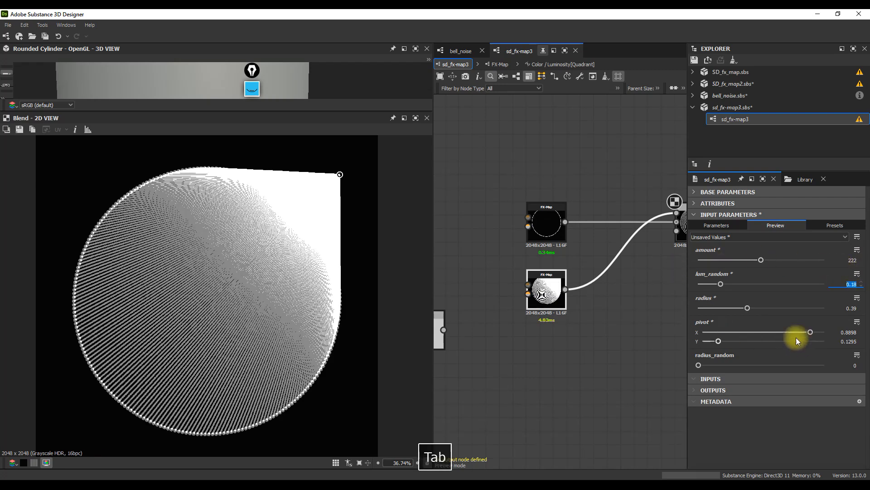
{"action": "left_click_drag", "start_coordinate": [722, 283], "coordinate": [744, 308]}
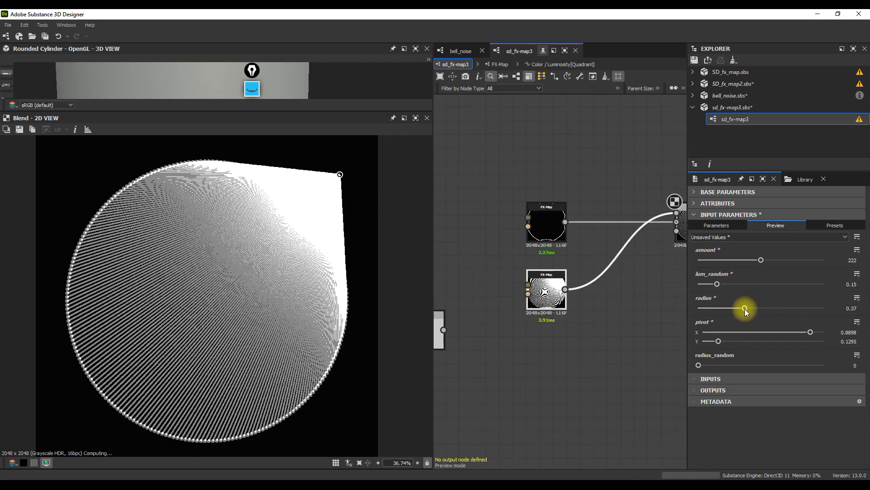
Step: Set radius_random to 0.9 and move the pivot to the image's upper-left corner, about X 0.08, Y 0.07
{"action": "left_click_drag", "start_coordinate": [708, 368], "coordinate": [812, 365]}
{"action": "left_click_drag", "start_coordinate": [340, 174], "coordinate": [104, 234]}
{"action": "left_click_drag", "start_coordinate": [126, 271], "coordinate": [73, 166]}
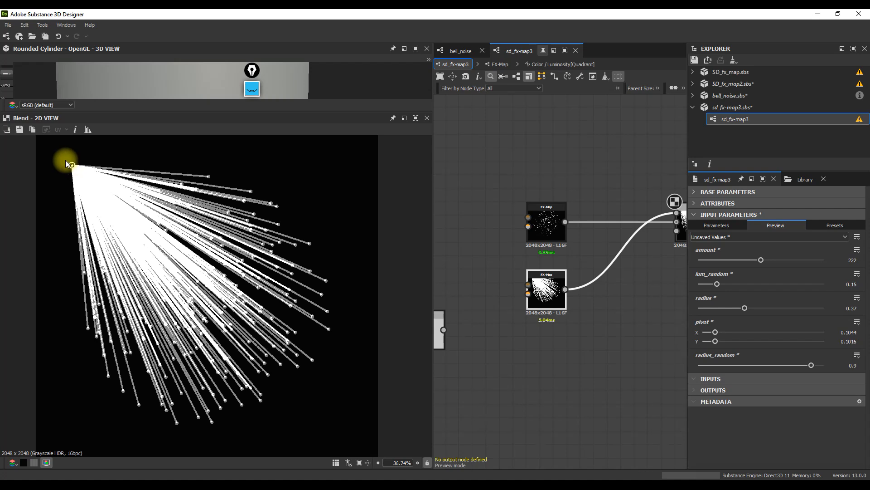
{"action": "left_click_drag", "start_coordinate": [72, 165], "coordinate": [65, 155]}
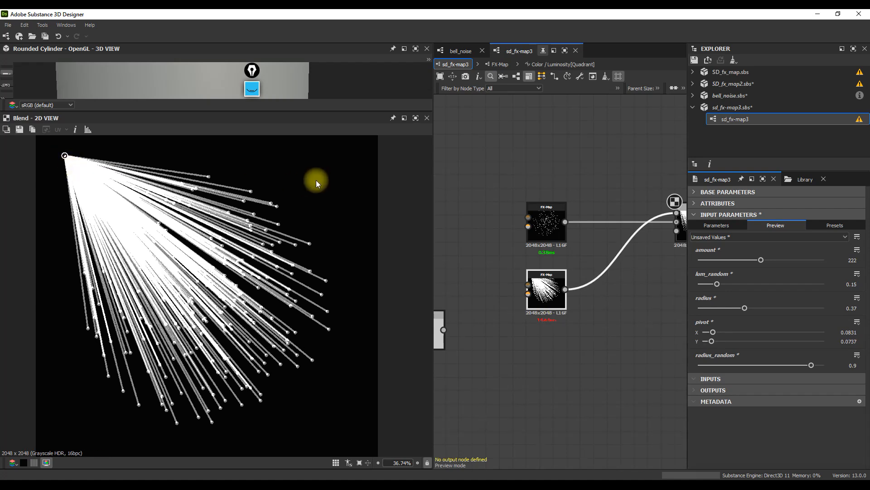
Step: Move the pivot across to the image's upper-right area, at about X 0.96, Y 0.13
{"action": "scroll", "coordinate": [607, 234], "scroll_direction": "down", "scroll_amount": 3}
{"action": "left_click_drag", "start_coordinate": [65, 155], "coordinate": [356, 159]}
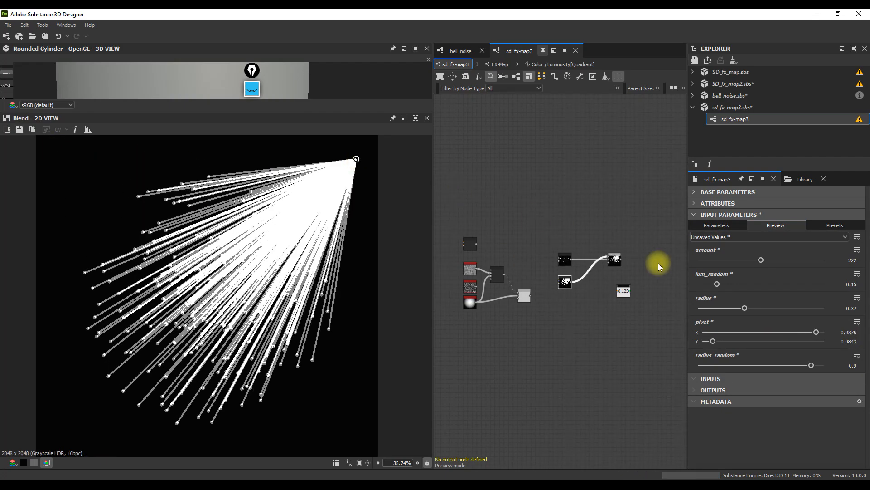
{"action": "scroll", "coordinate": [532, 287], "scroll_direction": "up", "scroll_amount": 2}
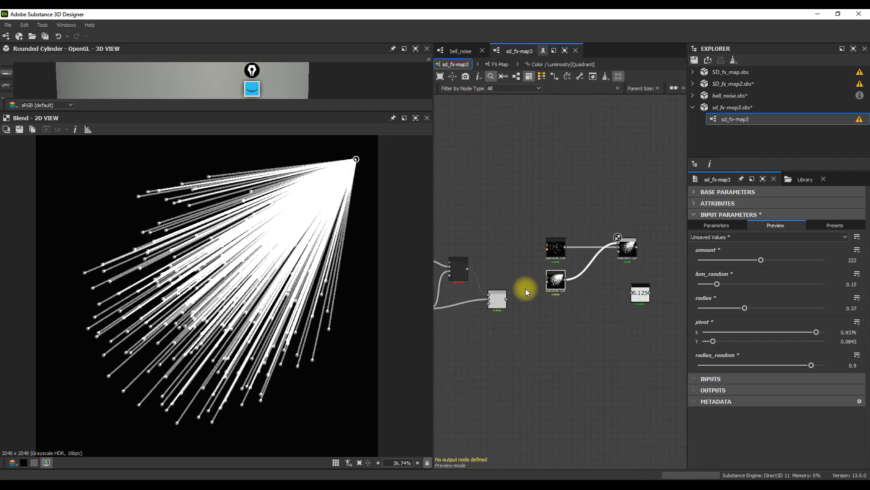
{"action": "scroll", "coordinate": [526, 288], "scroll_direction": "down", "scroll_amount": 1}
{"action": "left_click_drag", "start_coordinate": [356, 159], "coordinate": [370, 226]}
{"action": "left_click", "coordinate": [575, 292]}
{"action": "left_click_drag", "start_coordinate": [368, 193], "coordinate": [363, 175]}
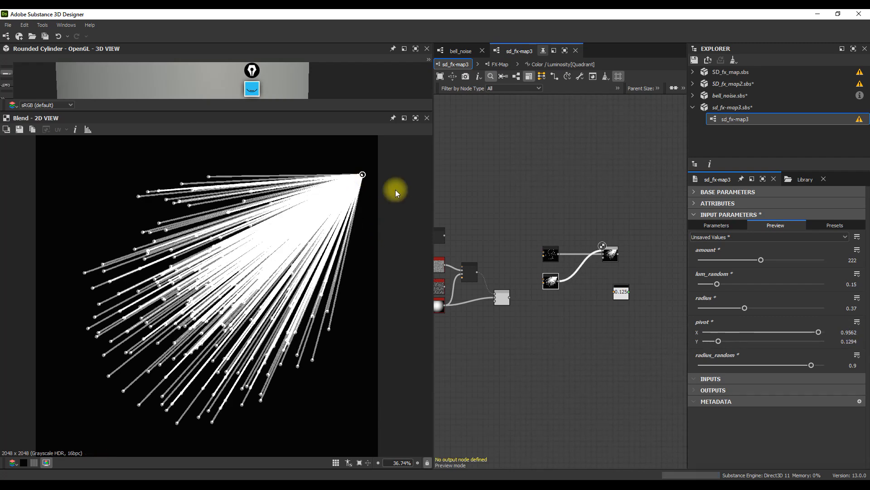